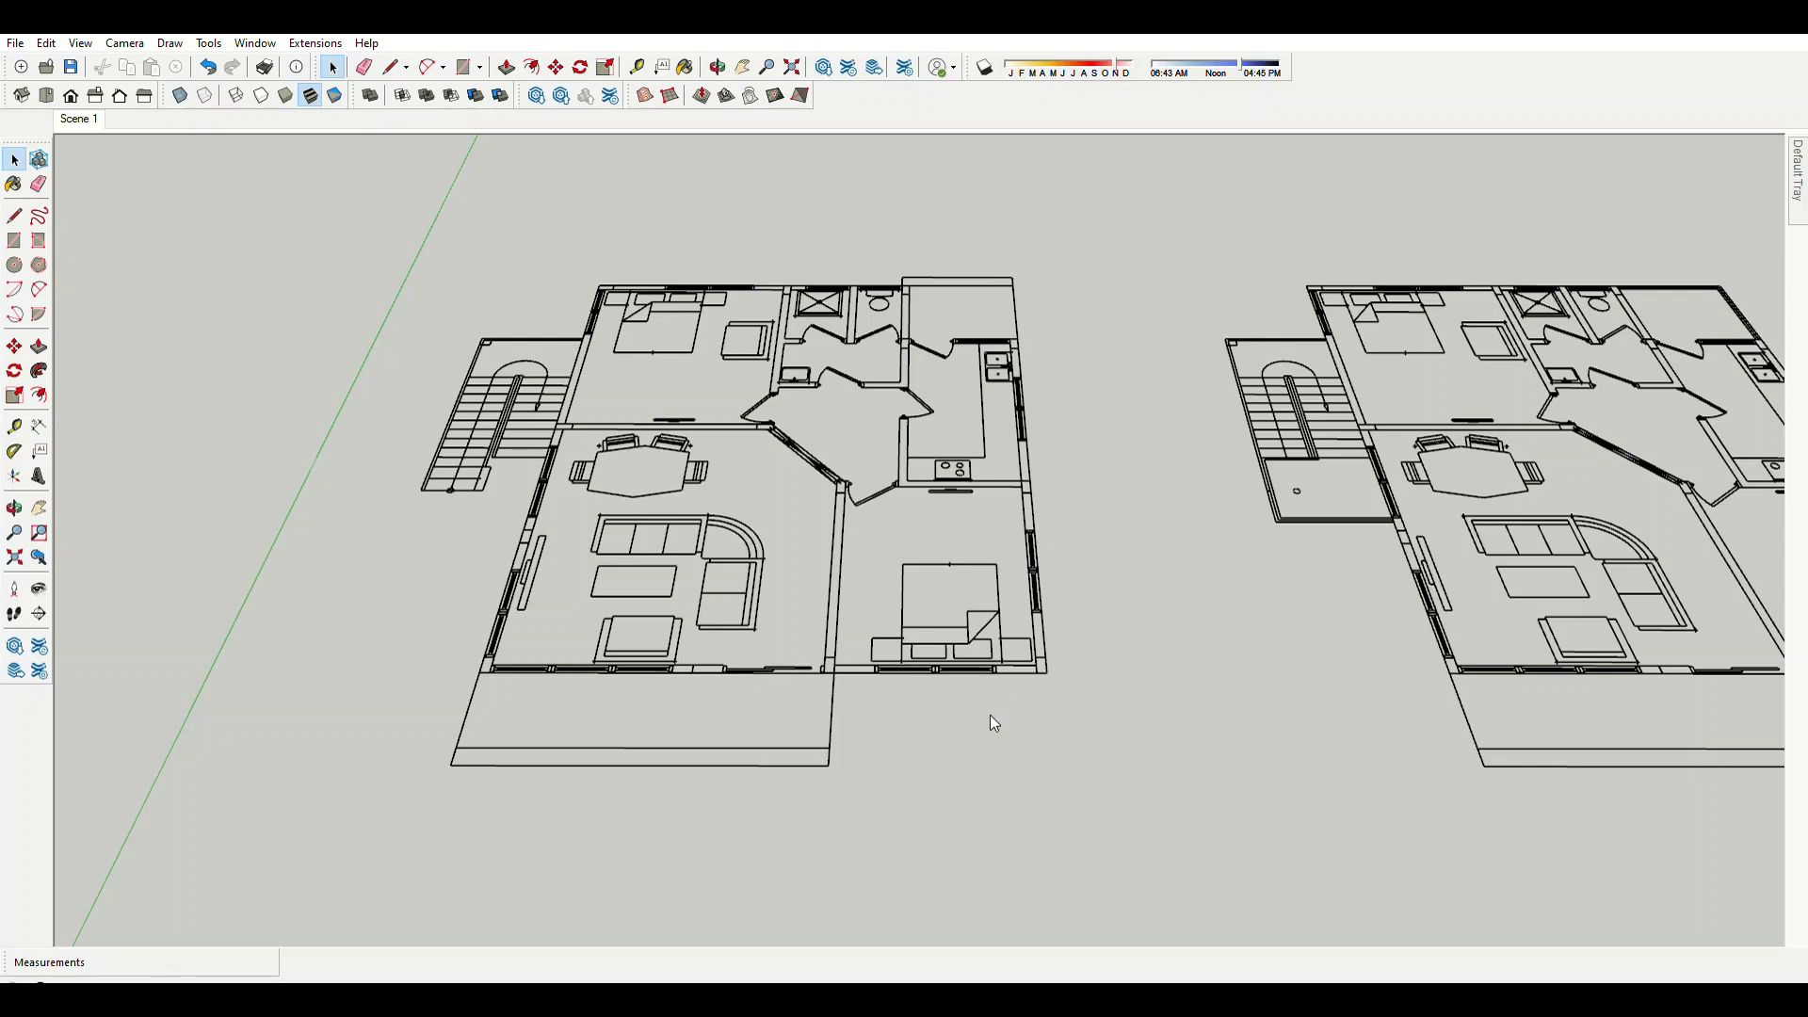
# Draw a base rectangle under the ground-floor plan.
pyautogui.scroll(3, 476, 314)
pyautogui.scroll(2, 509, 301)
pyautogui.press('r')
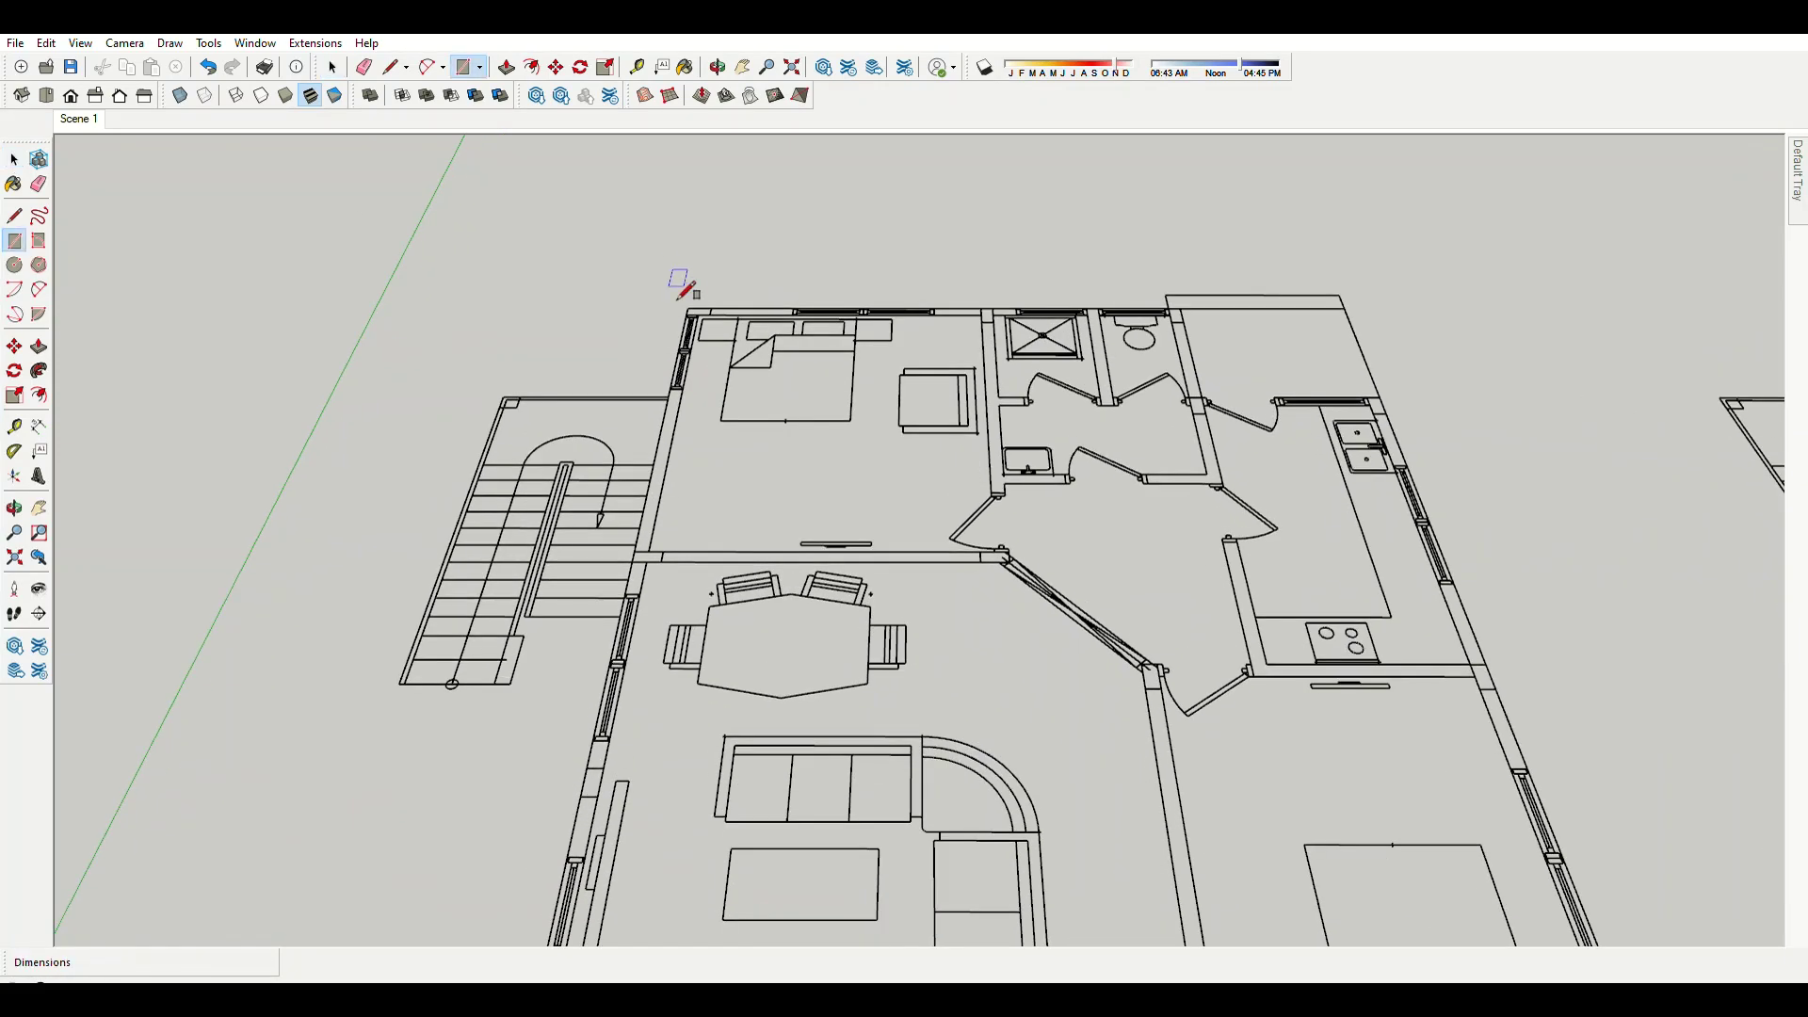
pyautogui.scroll(-3, 773, 567)
pyautogui.click(1202, 855)
pyautogui.scroll(2, 715, 847)
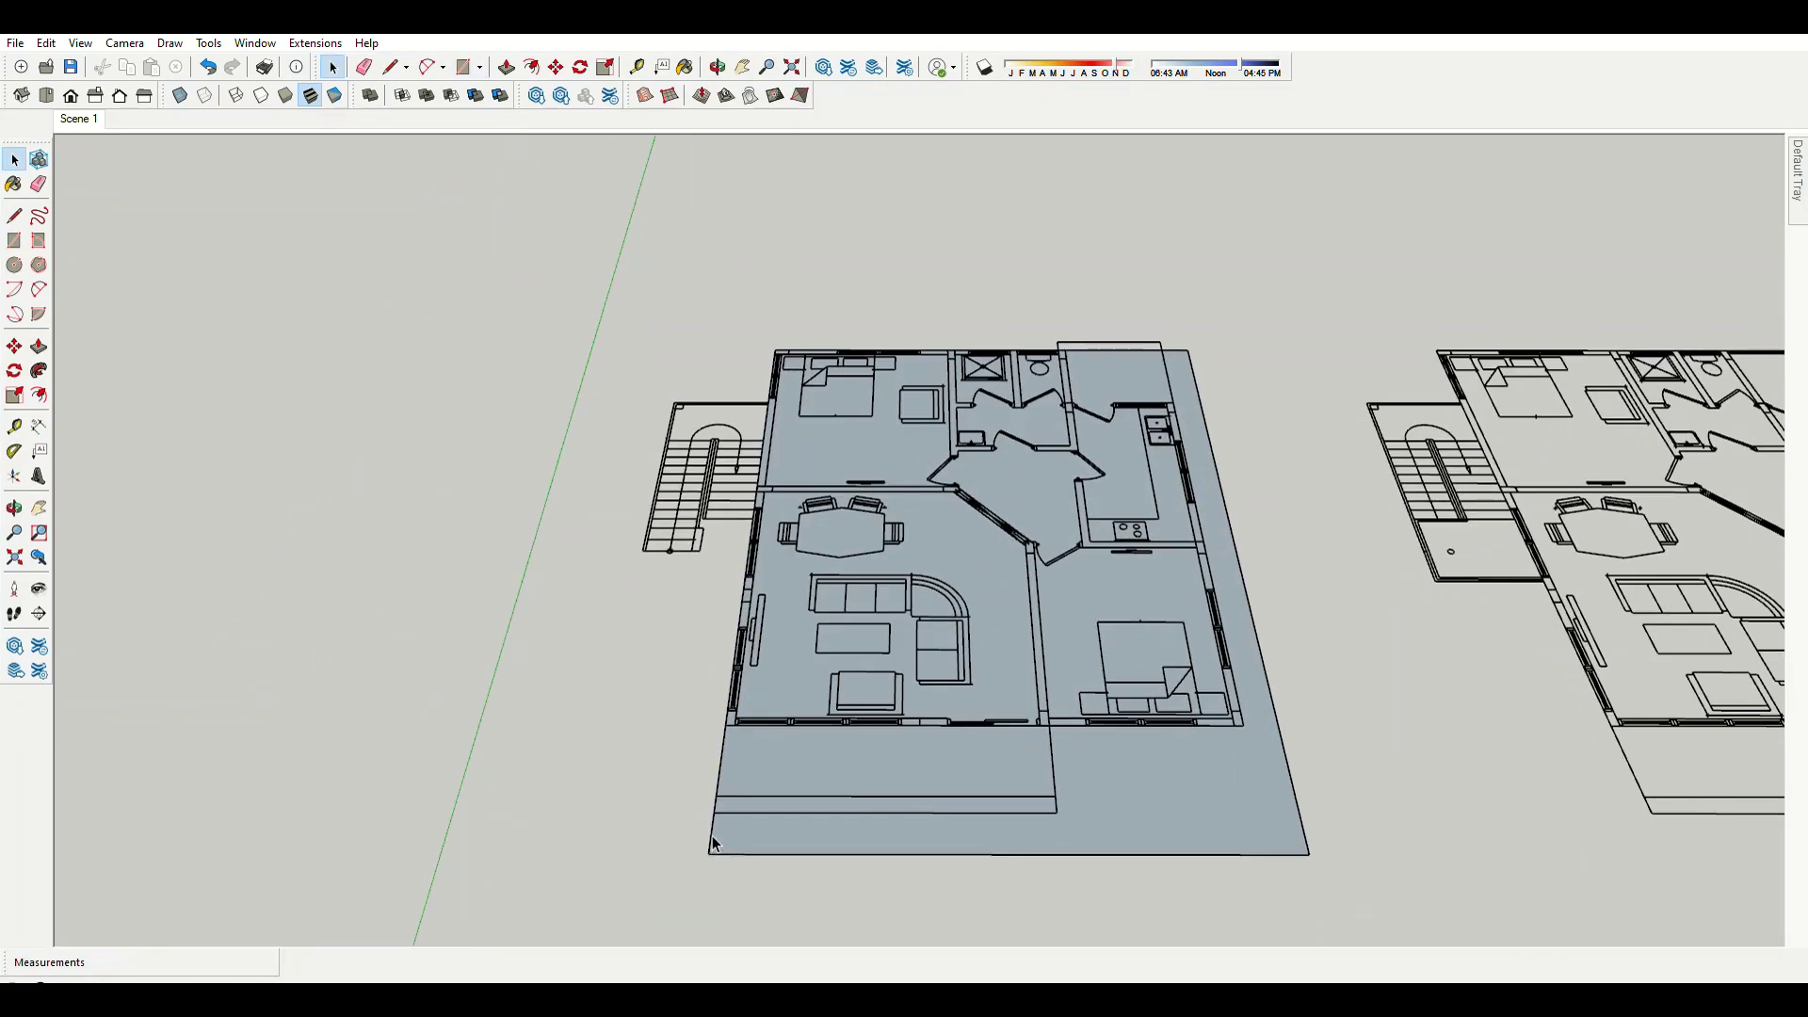
pyautogui.press('space')
# Stretch the base face's corner left so it covers the stairs.
pyautogui.click(712, 841)
pyautogui.press('m')
pyautogui.click(713, 841)
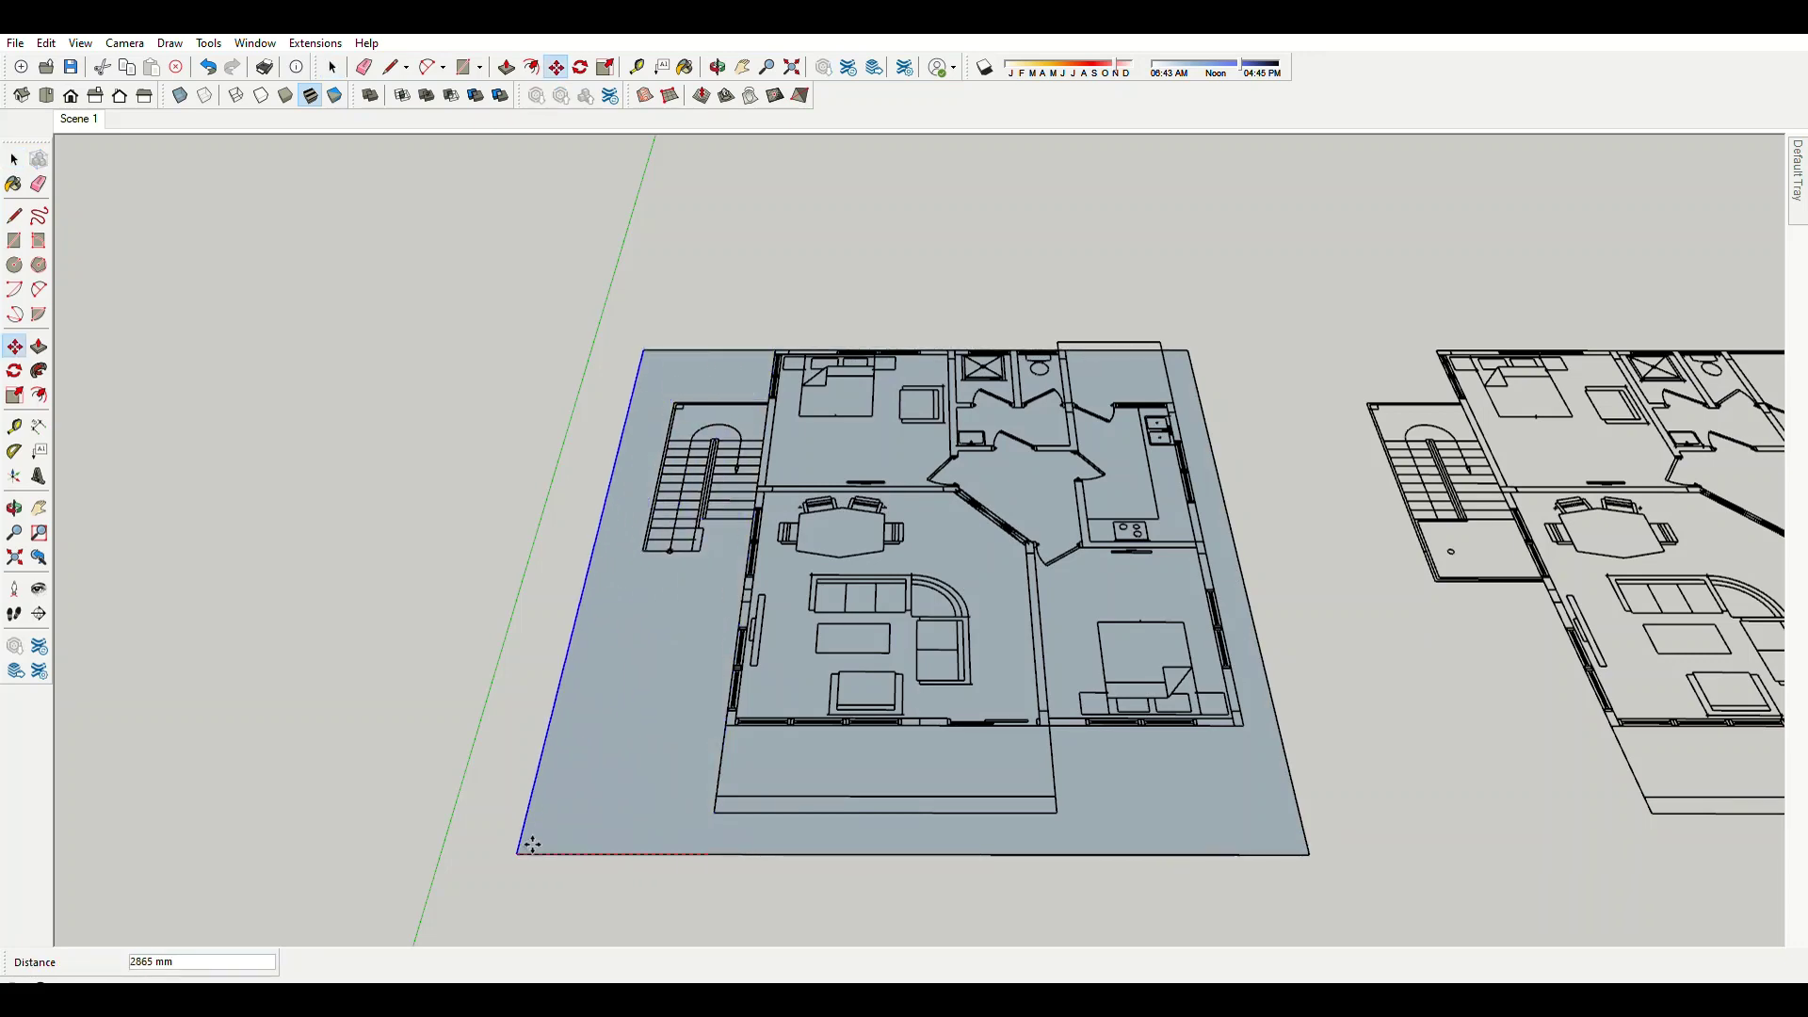
pyautogui.scroll(2, 1158, 321)
pyautogui.scroll(3, 1158, 321)
# Add a 2100 × 300 mm rectangle extending the base along the top edge.
pyautogui.press('r')
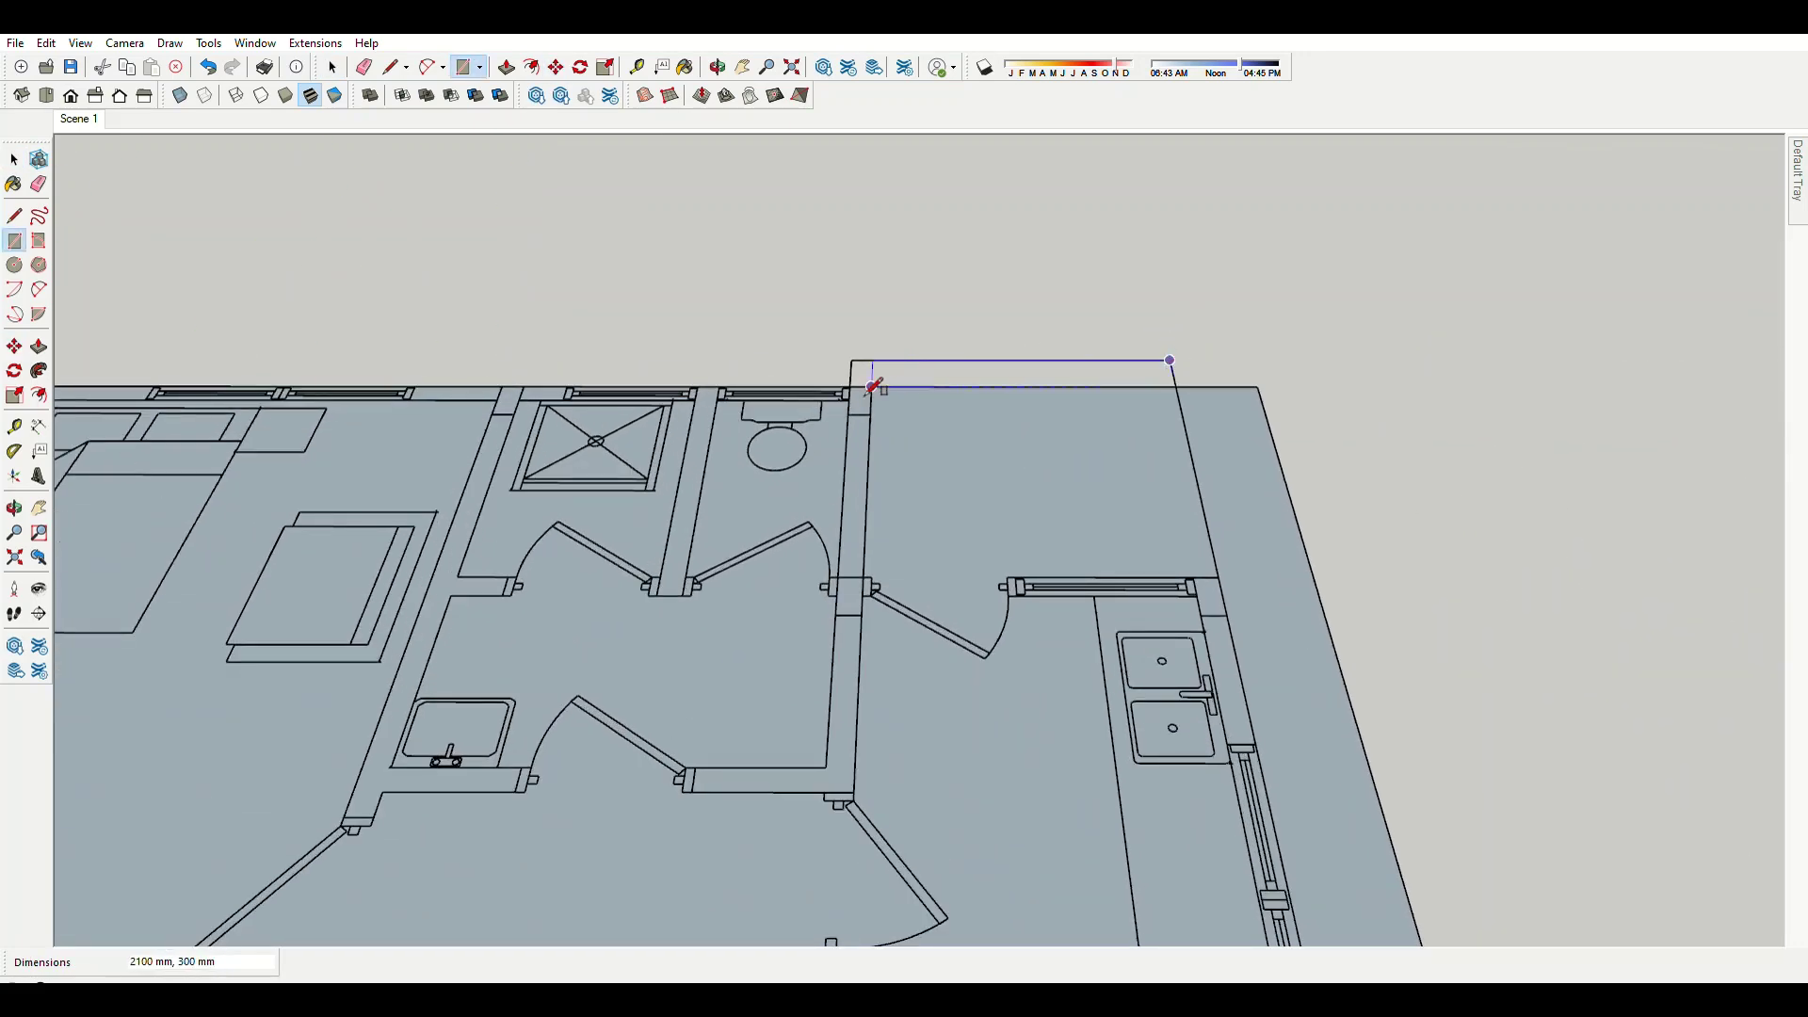
pyautogui.click(874, 386)
pyautogui.scroll(2, 868, 376)
pyautogui.scroll(2, 852, 414)
pyautogui.scroll(2, 631, 497)
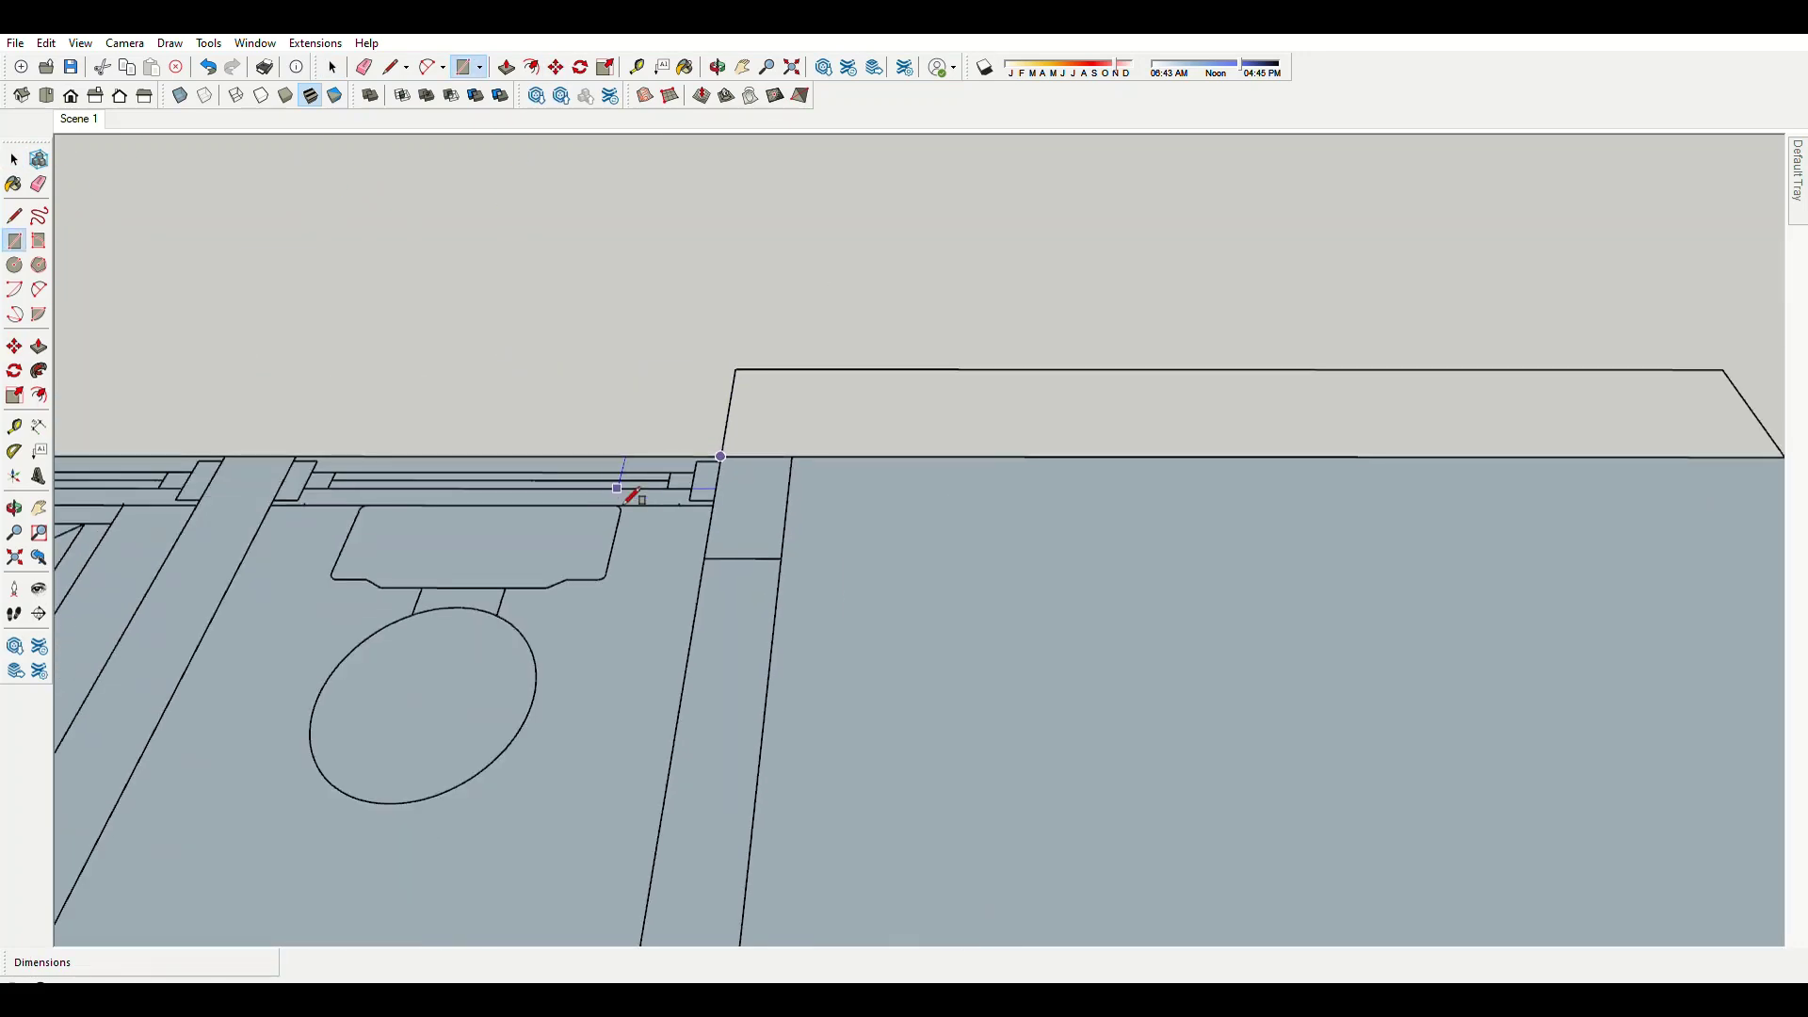
pyautogui.scroll(-2, 631, 496)
pyautogui.click(1311, 417)
# Erase the dividing edges so the base becomes one floor face.
pyautogui.press('e')
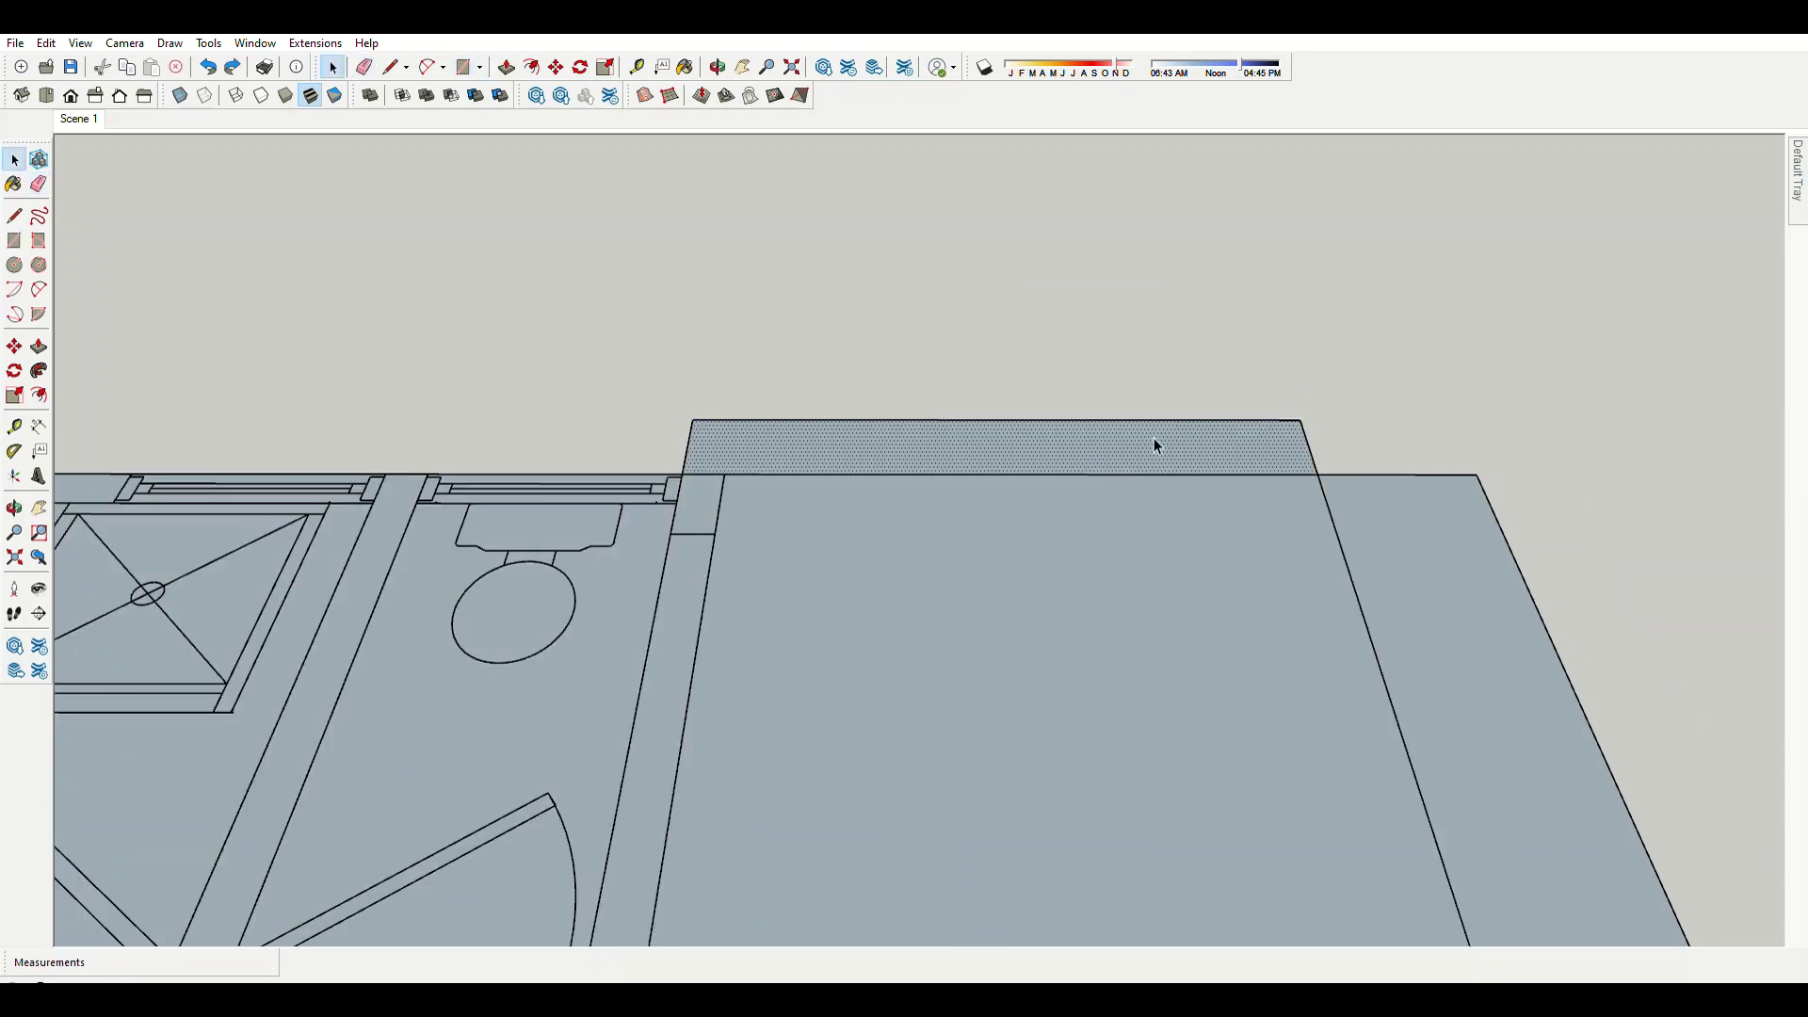
pyautogui.scroll(2, 814, 457)
pyautogui.scroll(1, 807, 459)
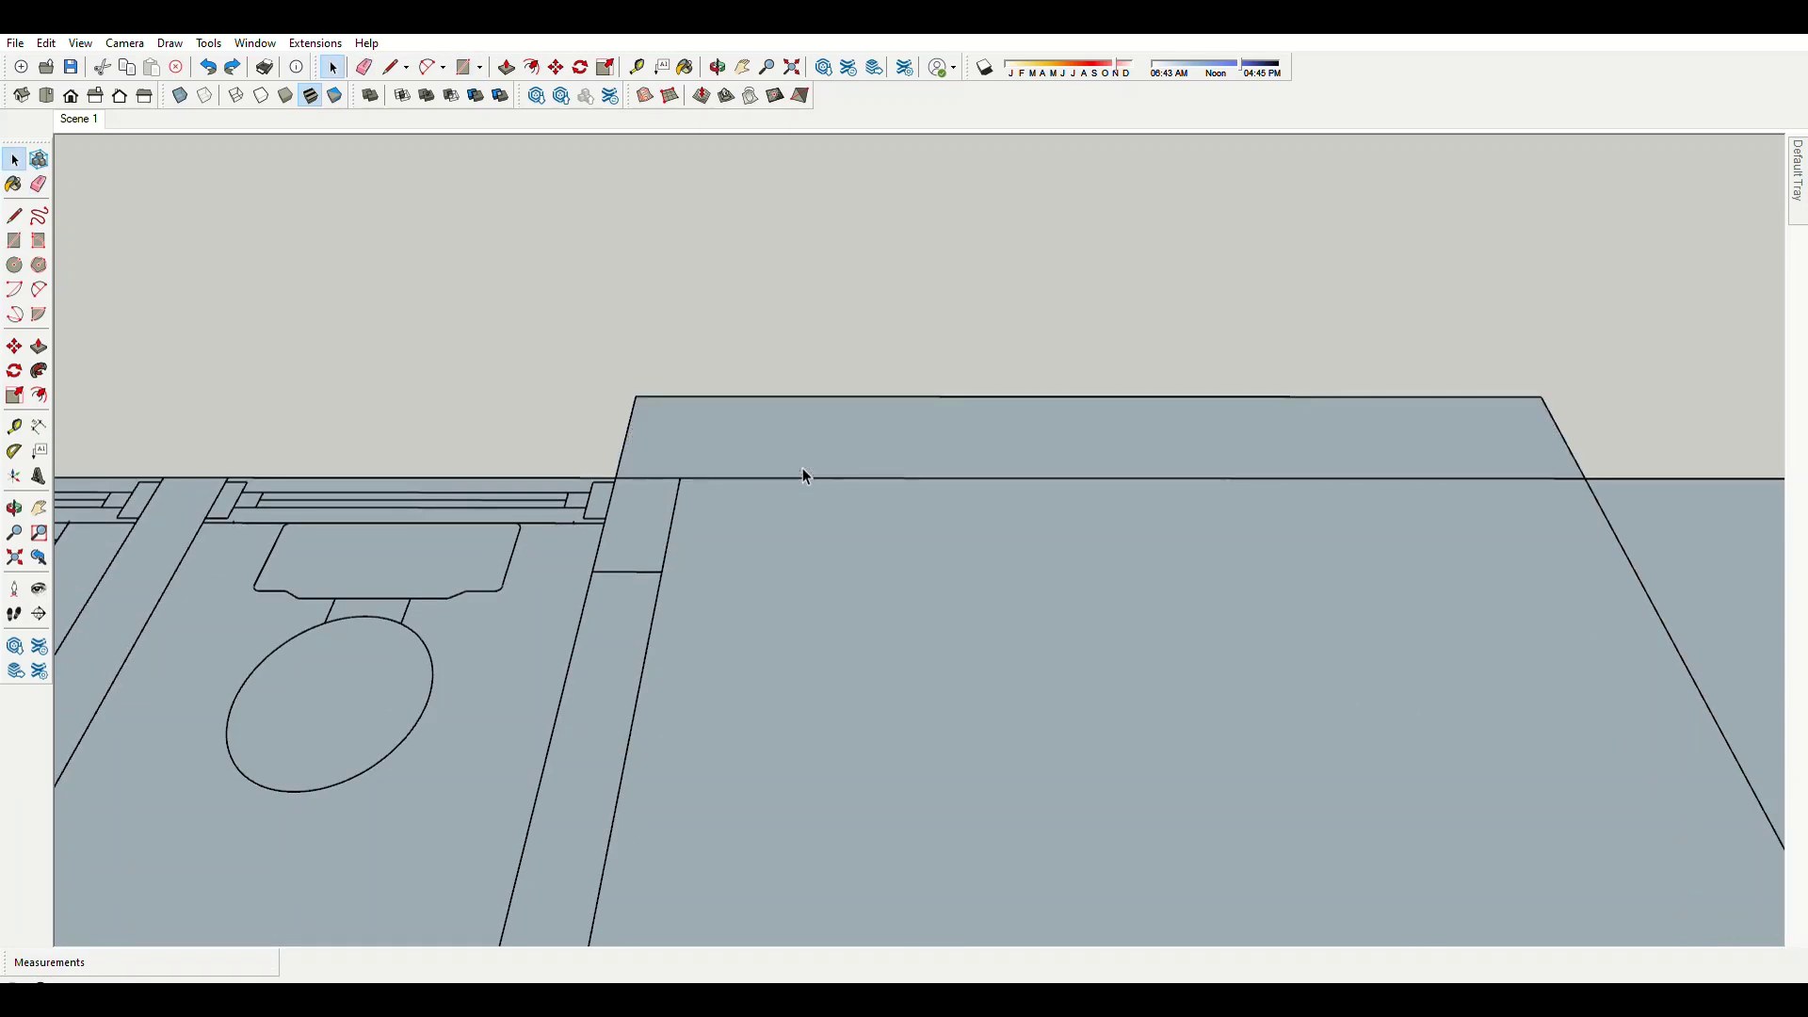
pyautogui.scroll(-1, 796, 452)
pyautogui.scroll(-3, 1167, 456)
pyautogui.scroll(-1, 1150, 475)
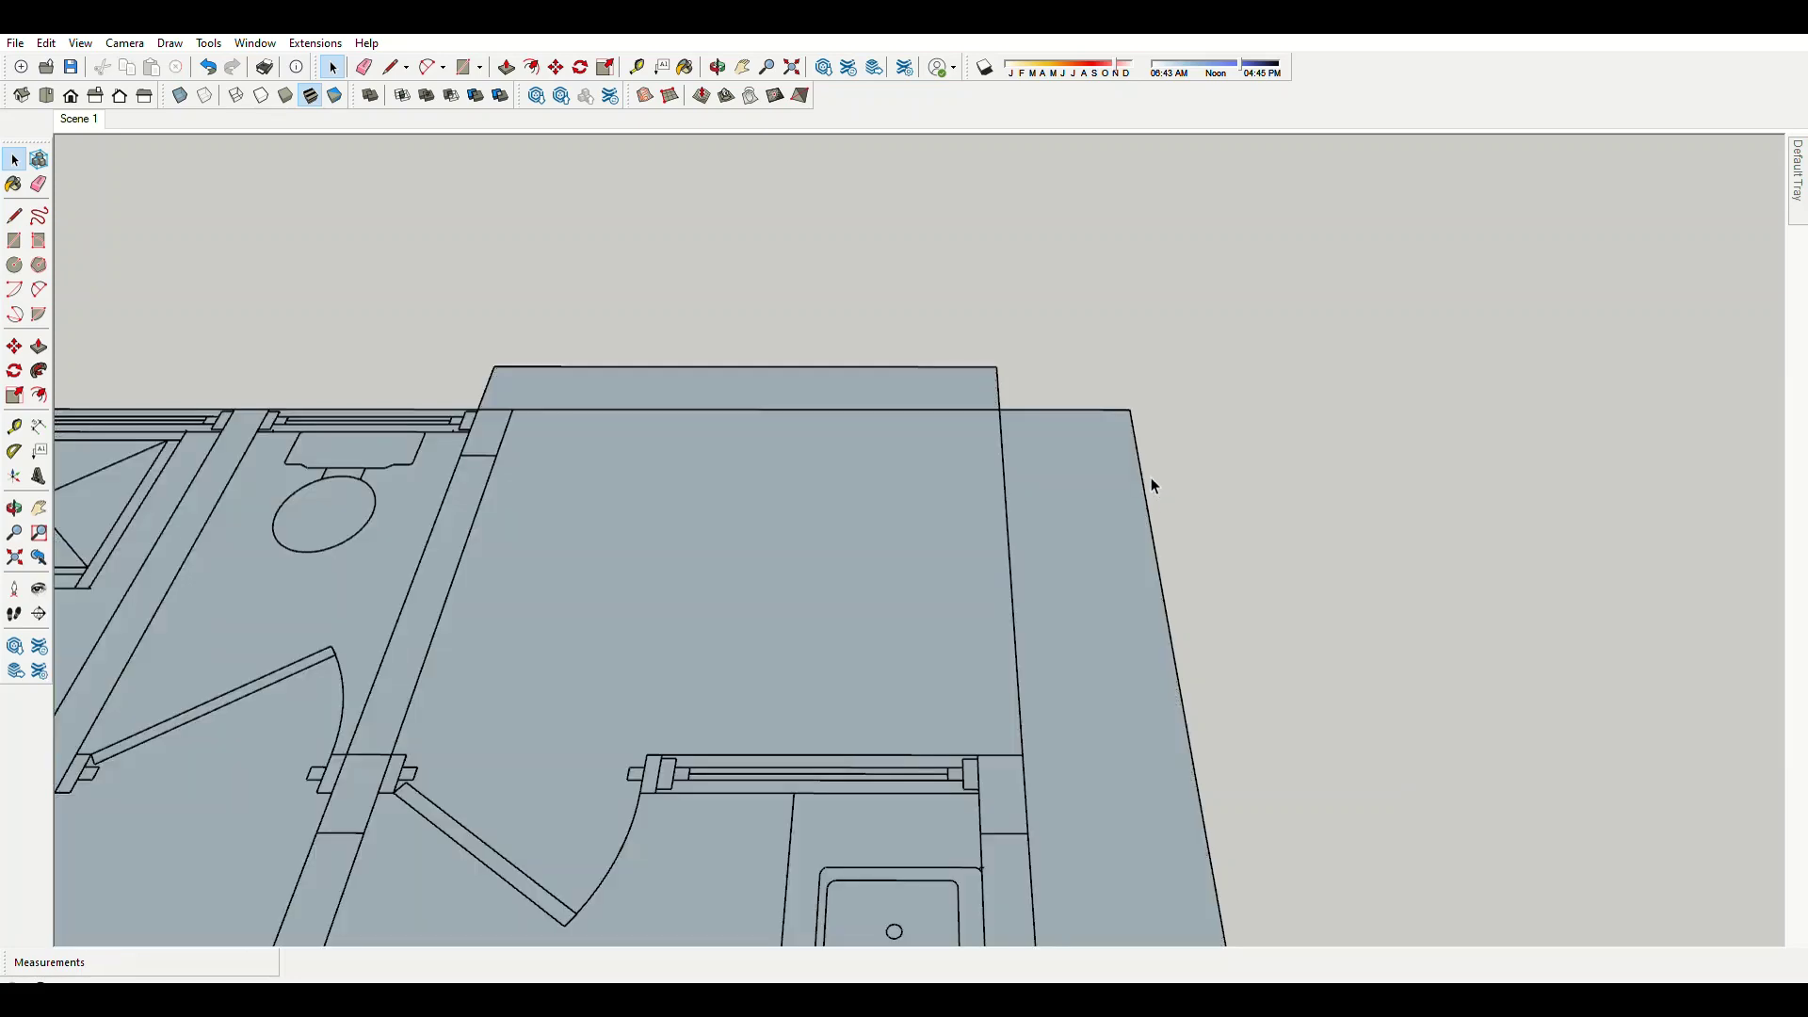
pyautogui.click(1149, 482)
pyautogui.scroll(-1, 1142, 406)
pyautogui.scroll(-2, 1130, 339)
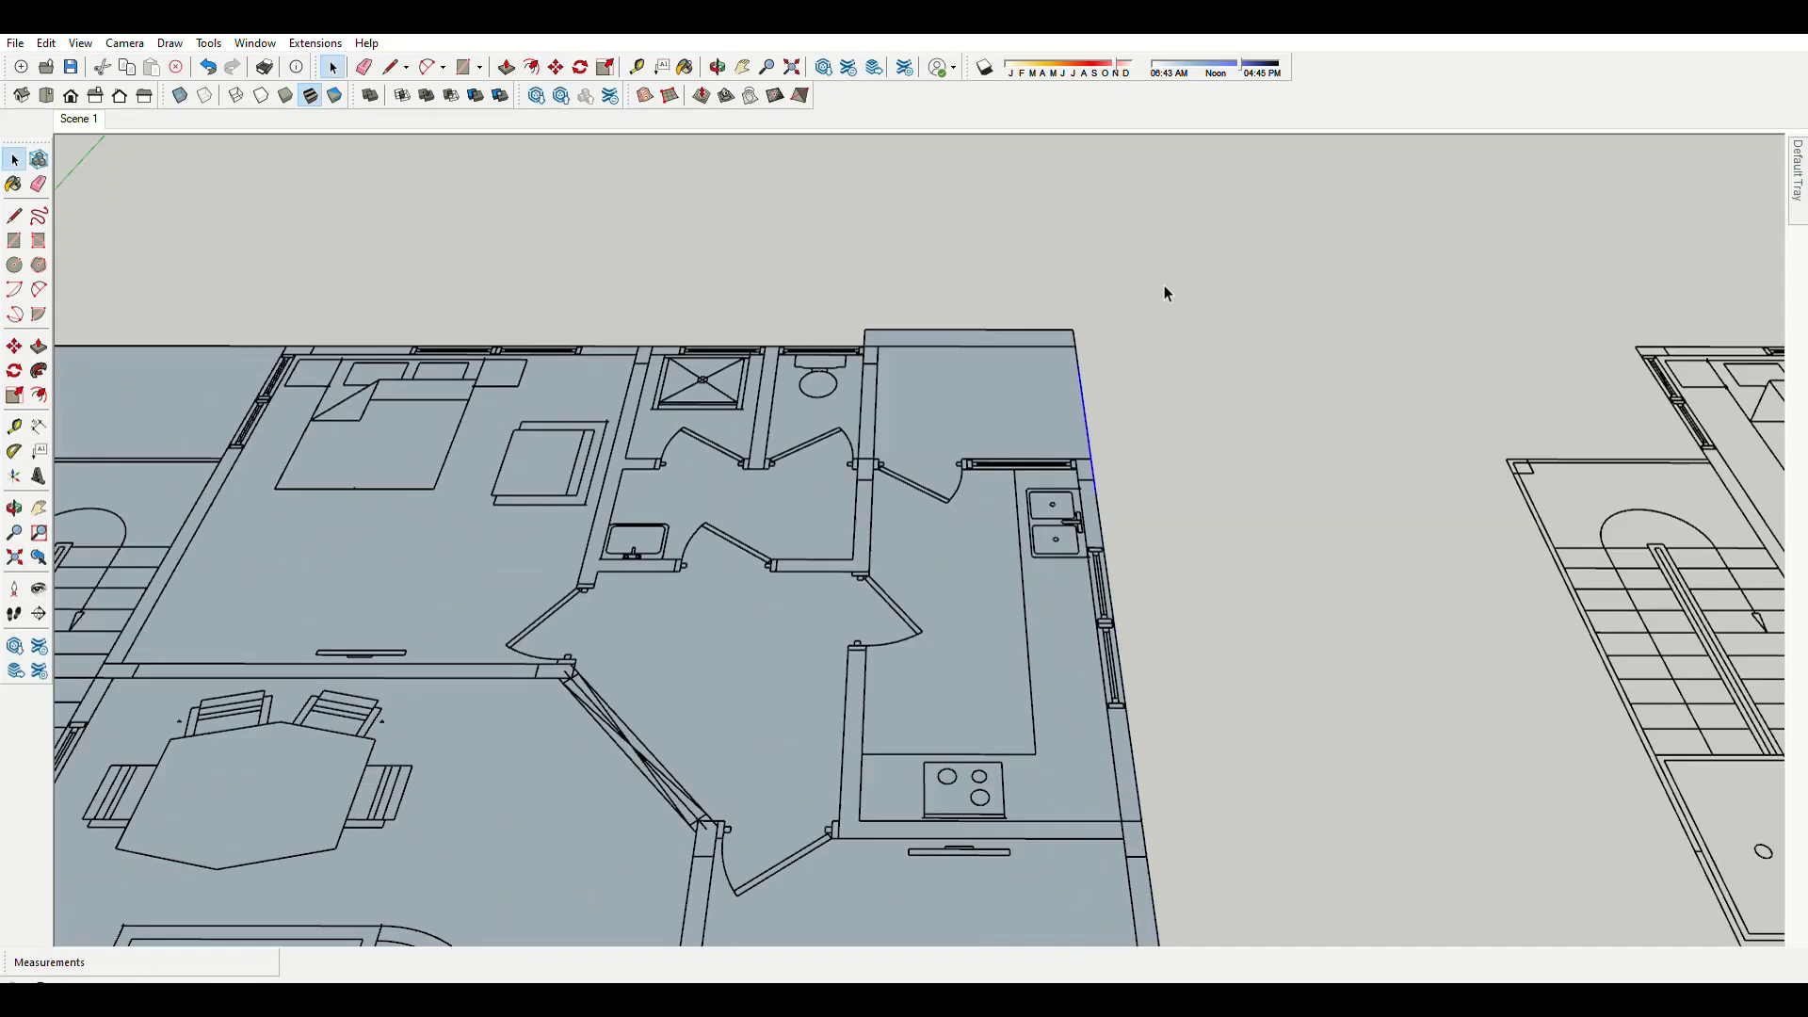
pyautogui.scroll(-5, 1164, 294)
pyautogui.click(1105, 522)
pyautogui.scroll(5, 1106, 522)
# Move the base's right outer edge into line with the floor plan.
pyautogui.moveTo(848, 744); pyautogui.dragTo(1067, 702, button='middle')
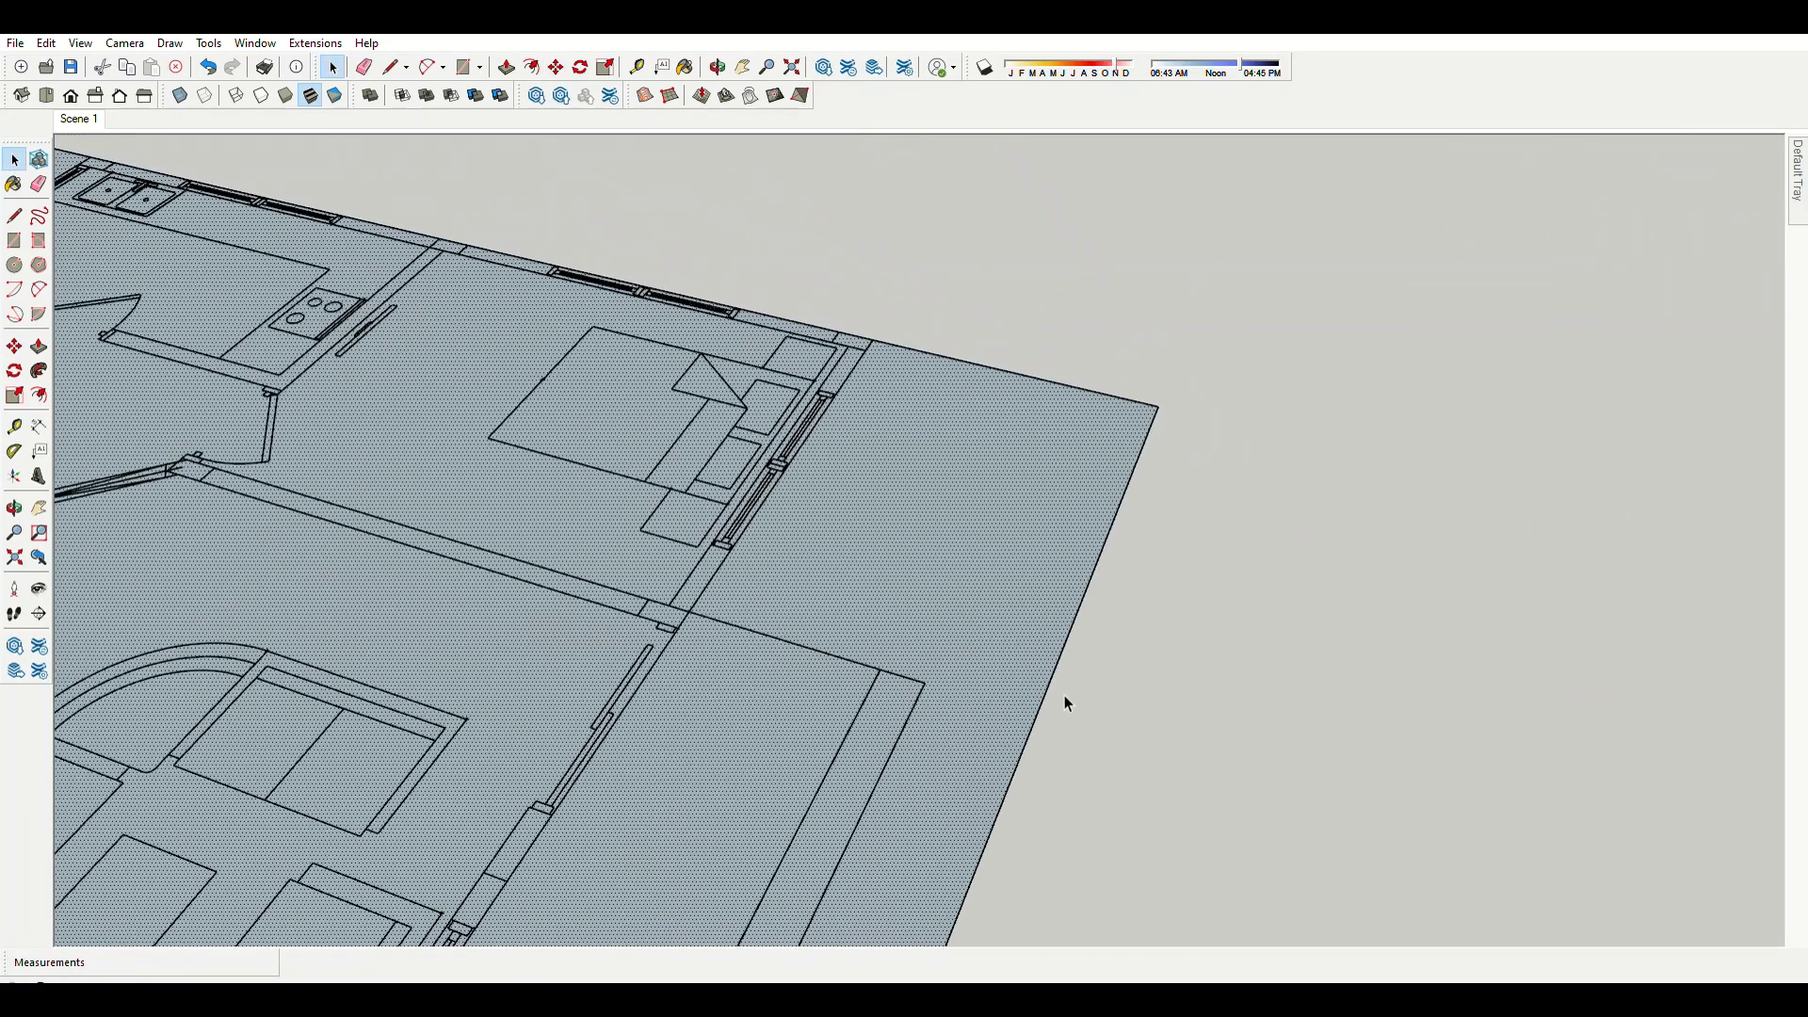
pyautogui.click(1019, 731)
pyautogui.scroll(1, 1007, 800)
pyautogui.press('m')
pyautogui.click(984, 874)
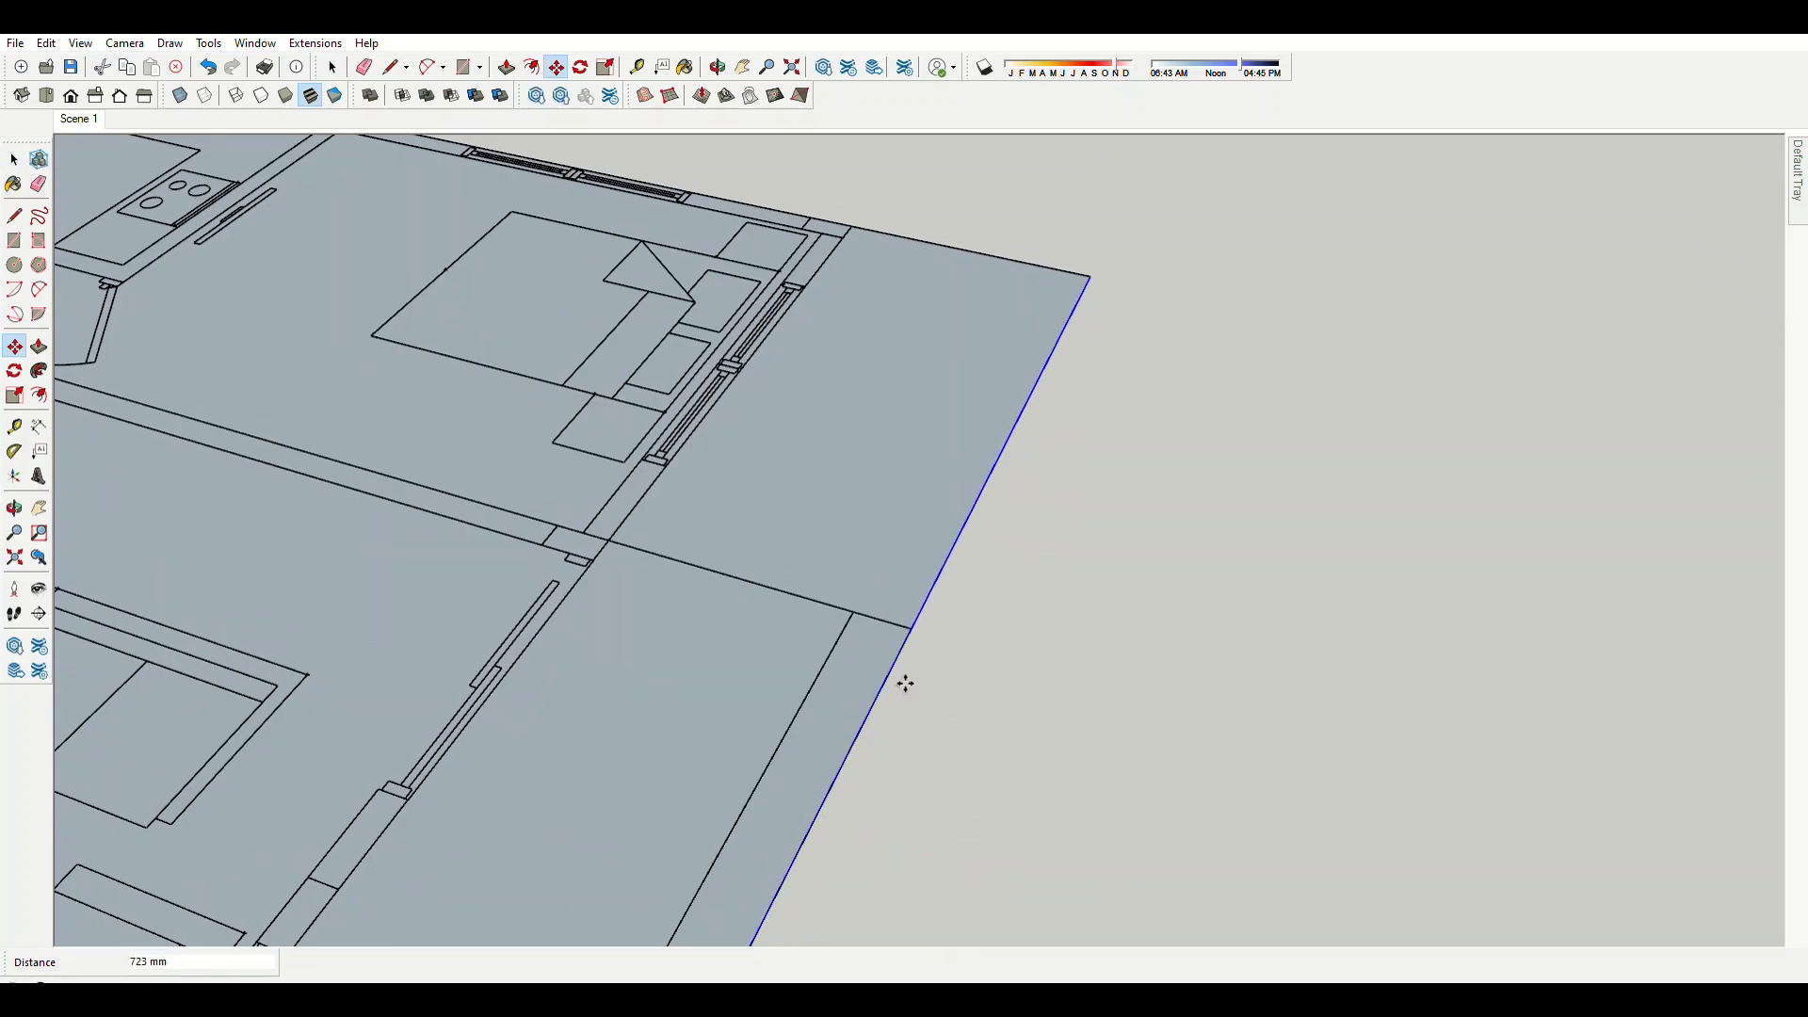
# Erase the excess strip left of the stairs so the base hugs the outline.
pyautogui.press('e')
pyautogui.scroll(-3, 1299, 302)
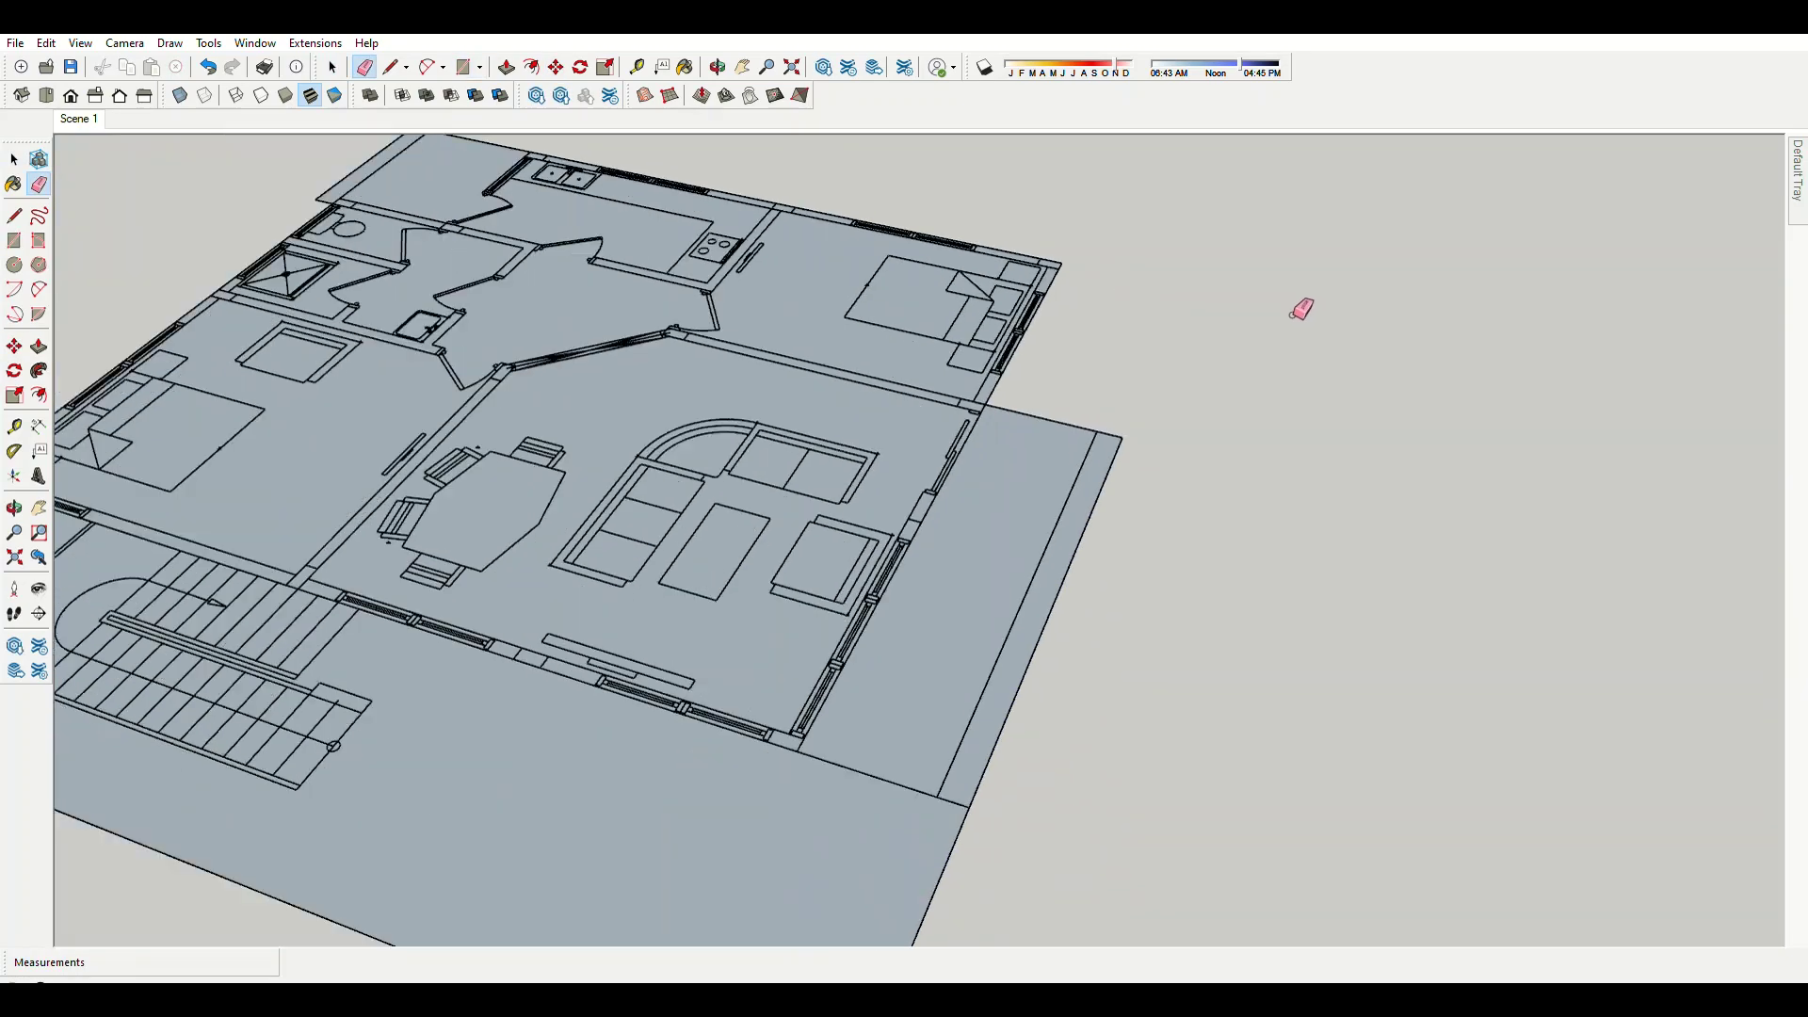
pyautogui.scroll(-2, 553, 597)
pyautogui.scroll(3, 845, 570)
pyautogui.scroll(-2, 875, 563)
pyautogui.scroll(3, 646, 291)
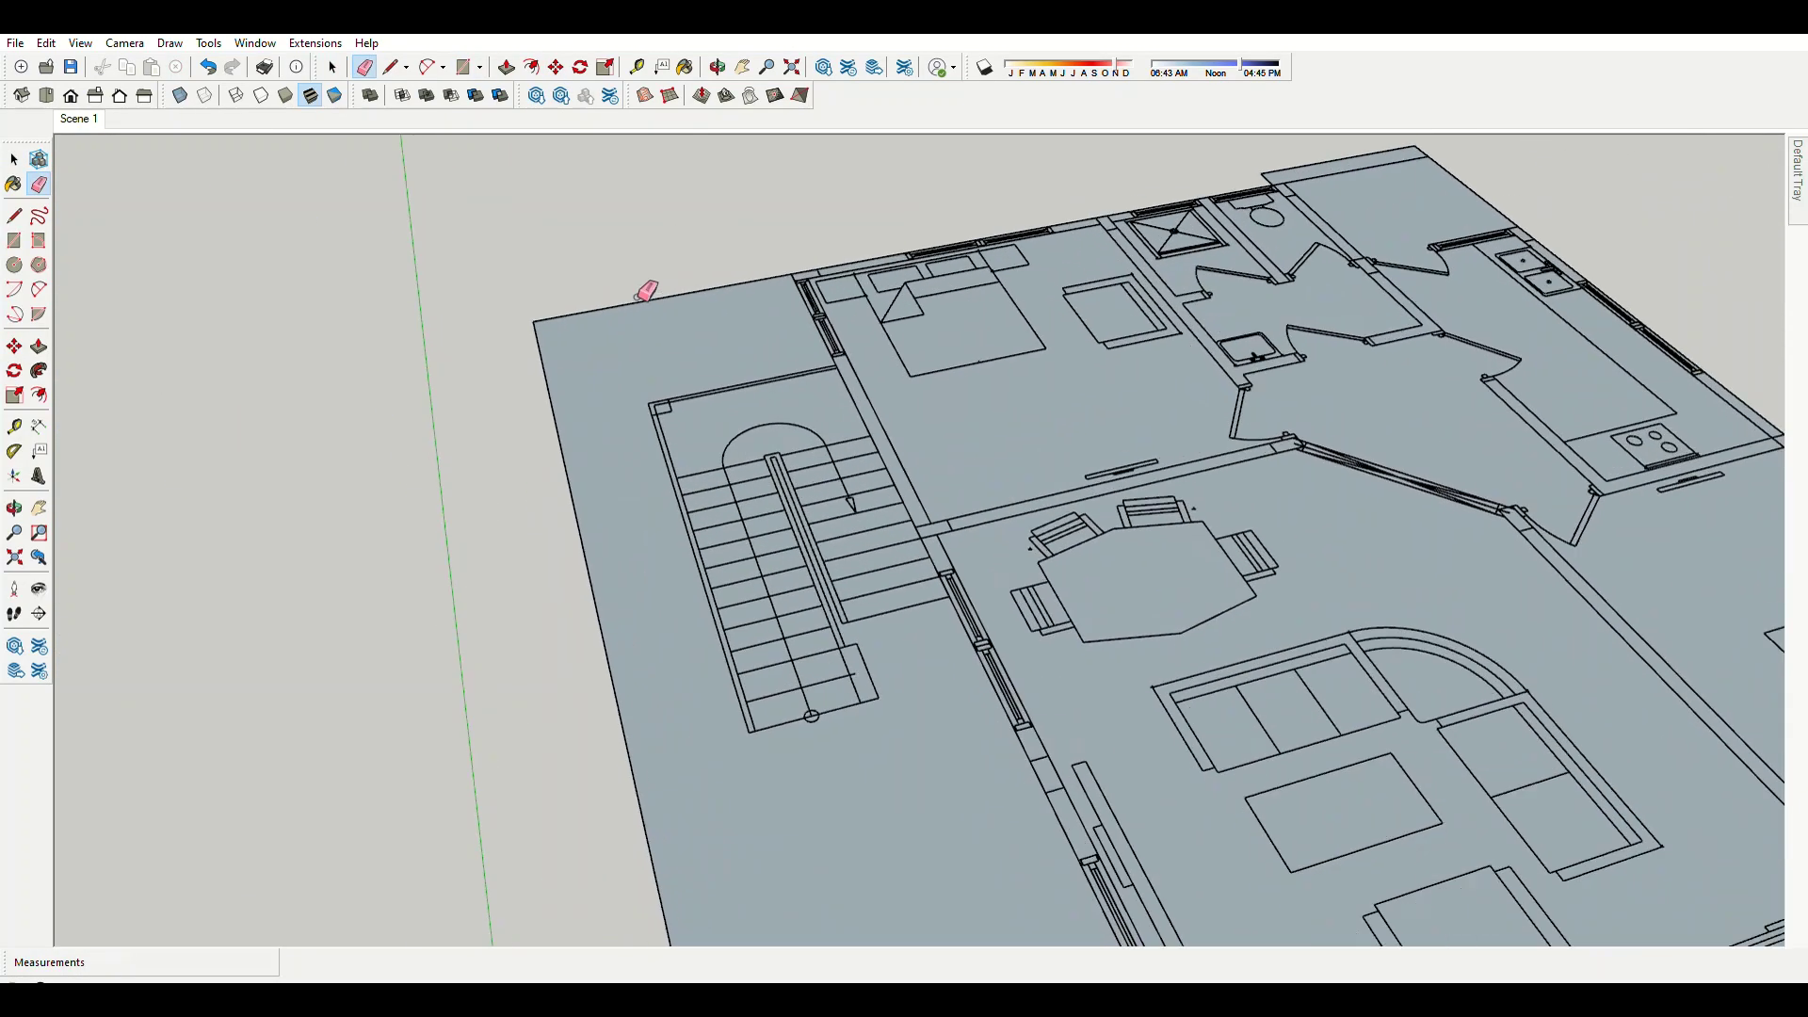
pyautogui.scroll(2, 672, 453)
pyautogui.press('r')
pyautogui.scroll(-3, 678, 344)
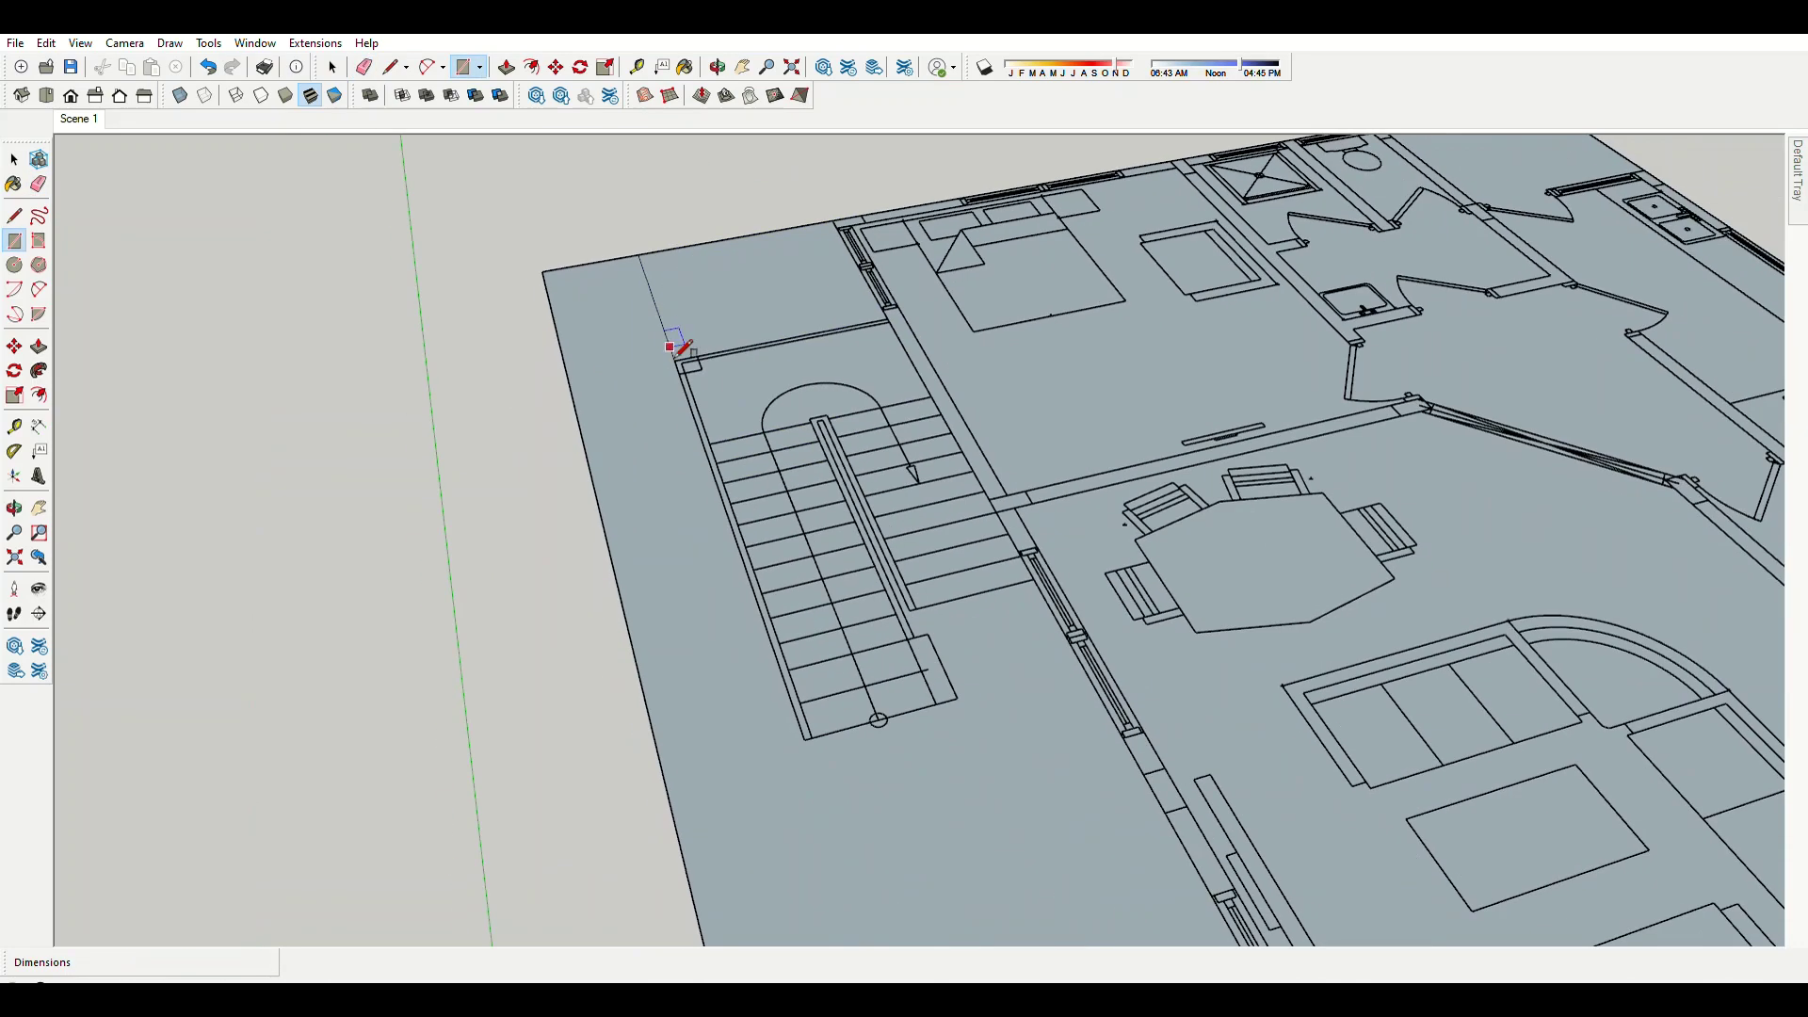
pyautogui.scroll(-1, 678, 353)
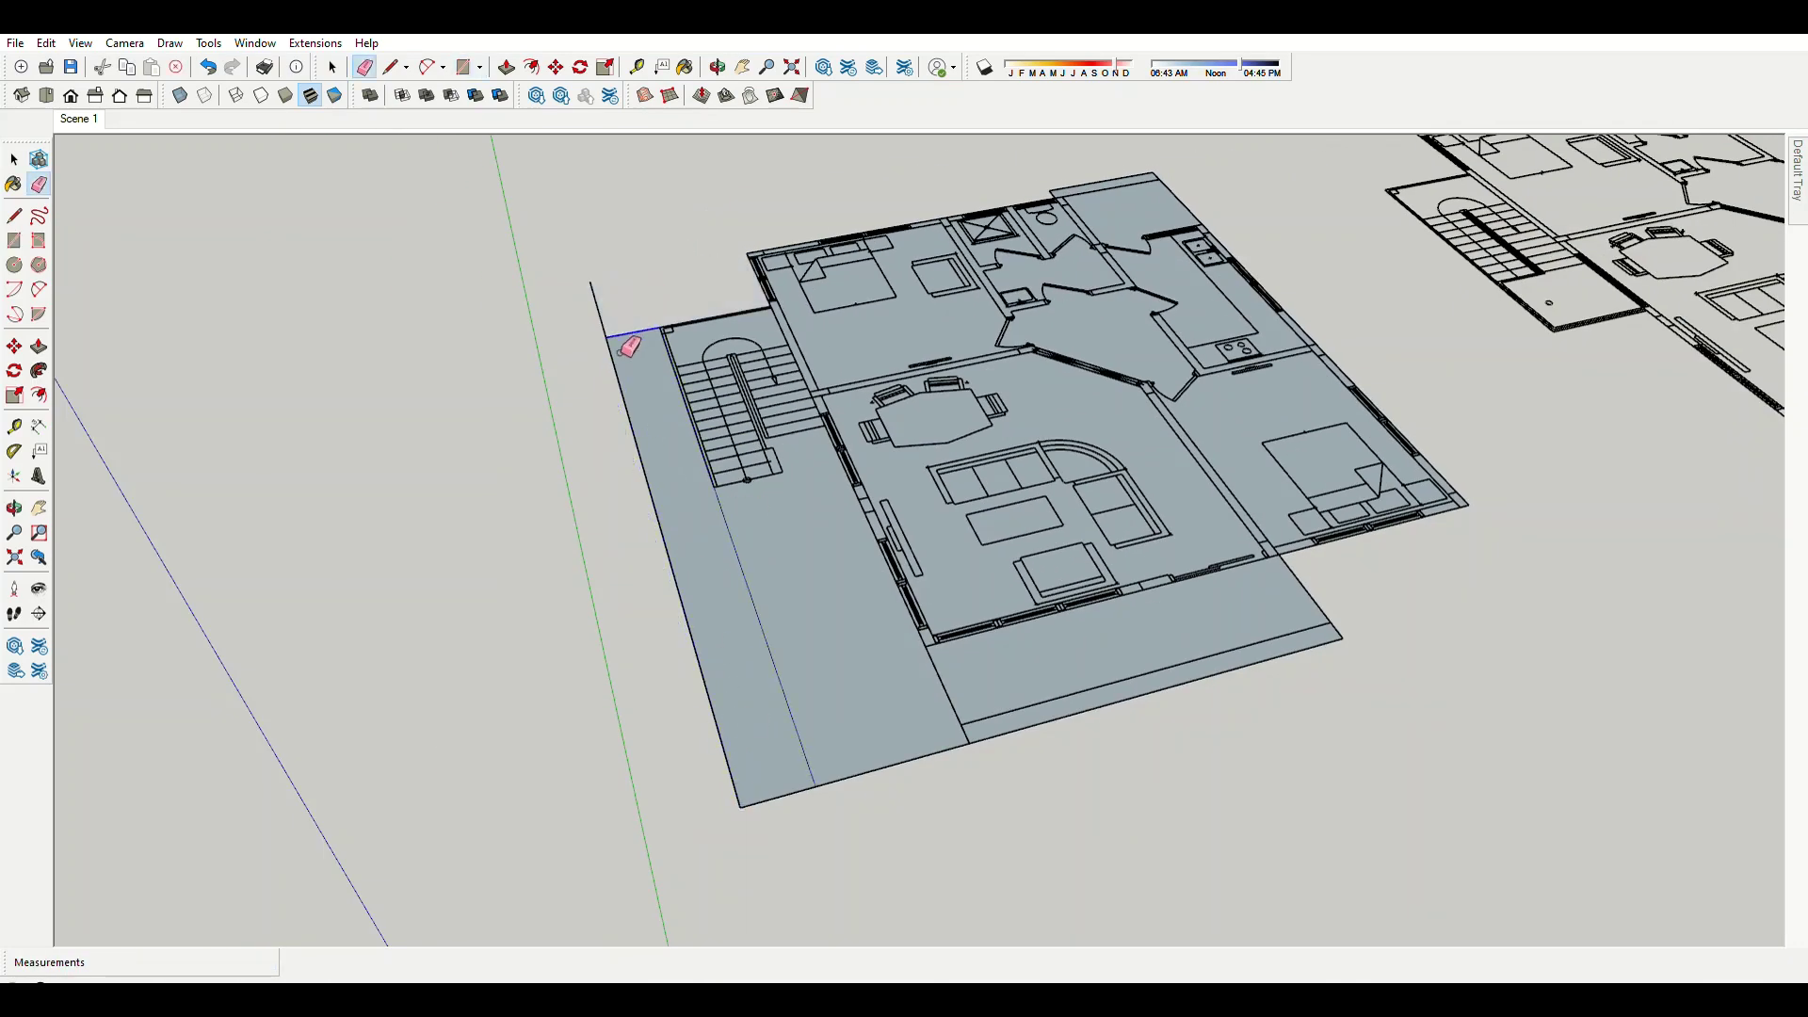
pyautogui.moveTo(628, 347); pyautogui.dragTo(789, 867)
pyautogui.scroll(2, 890, 725)
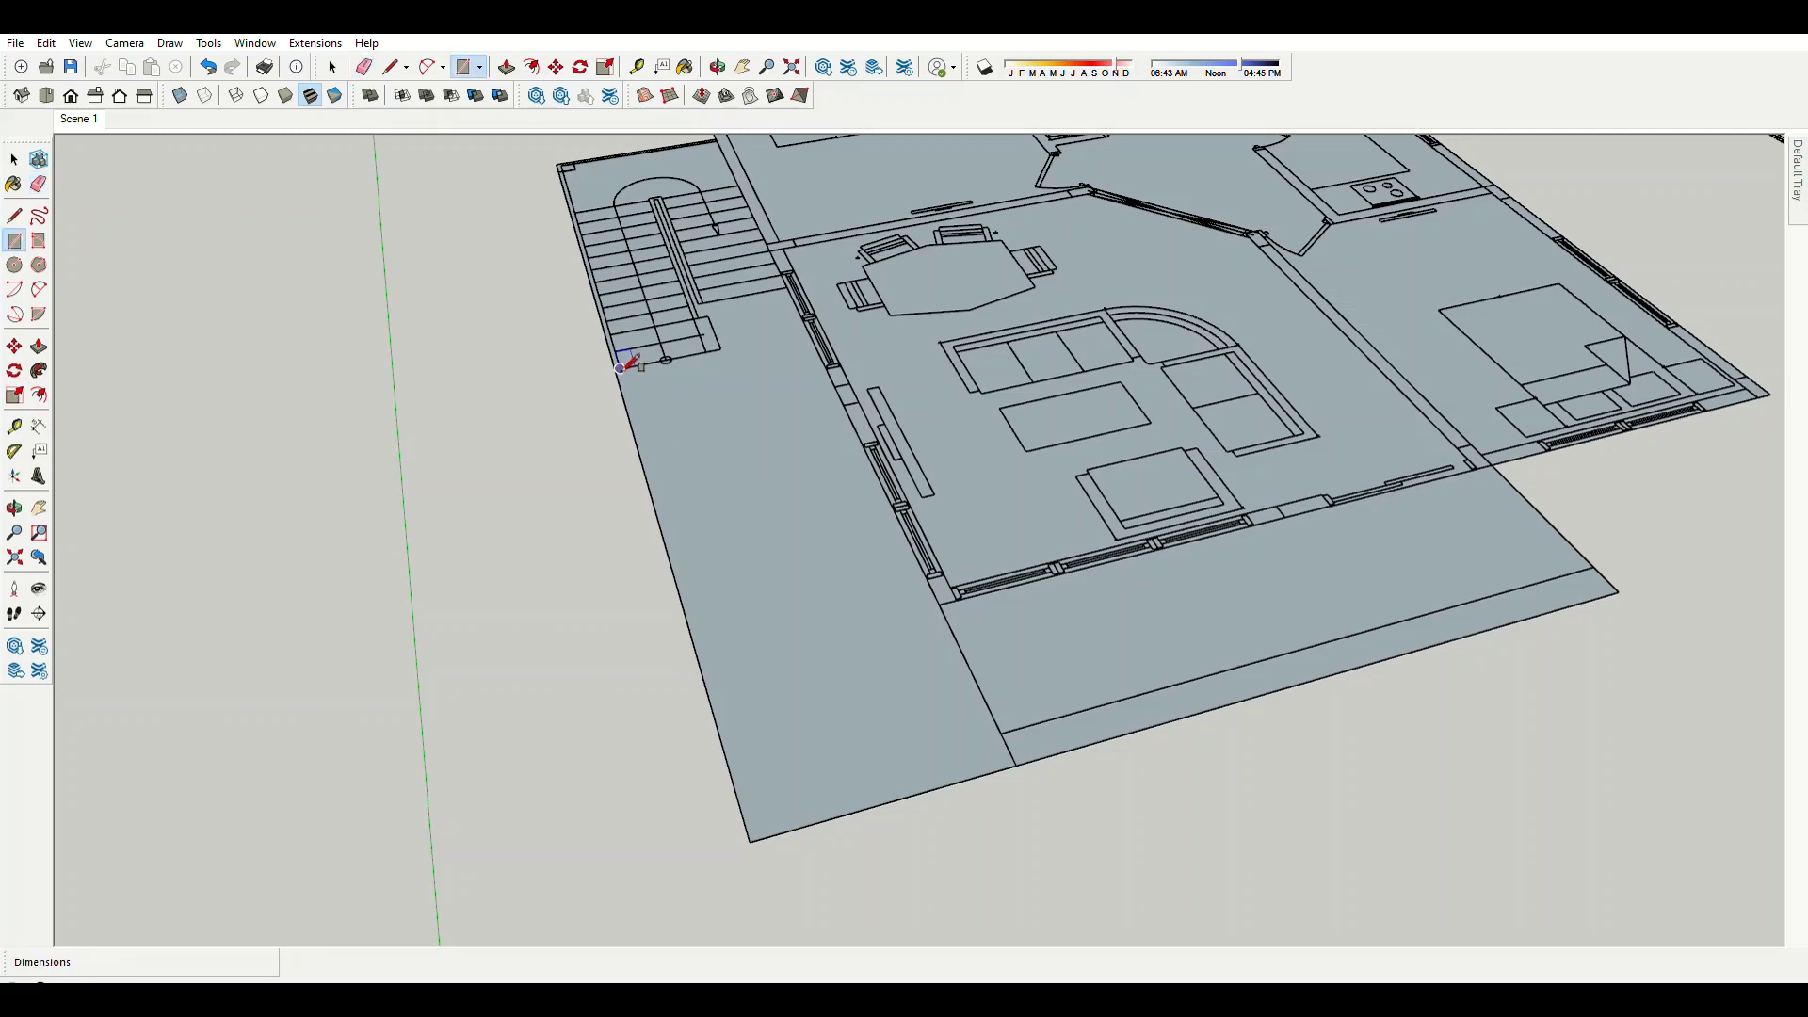
pyautogui.press('e')
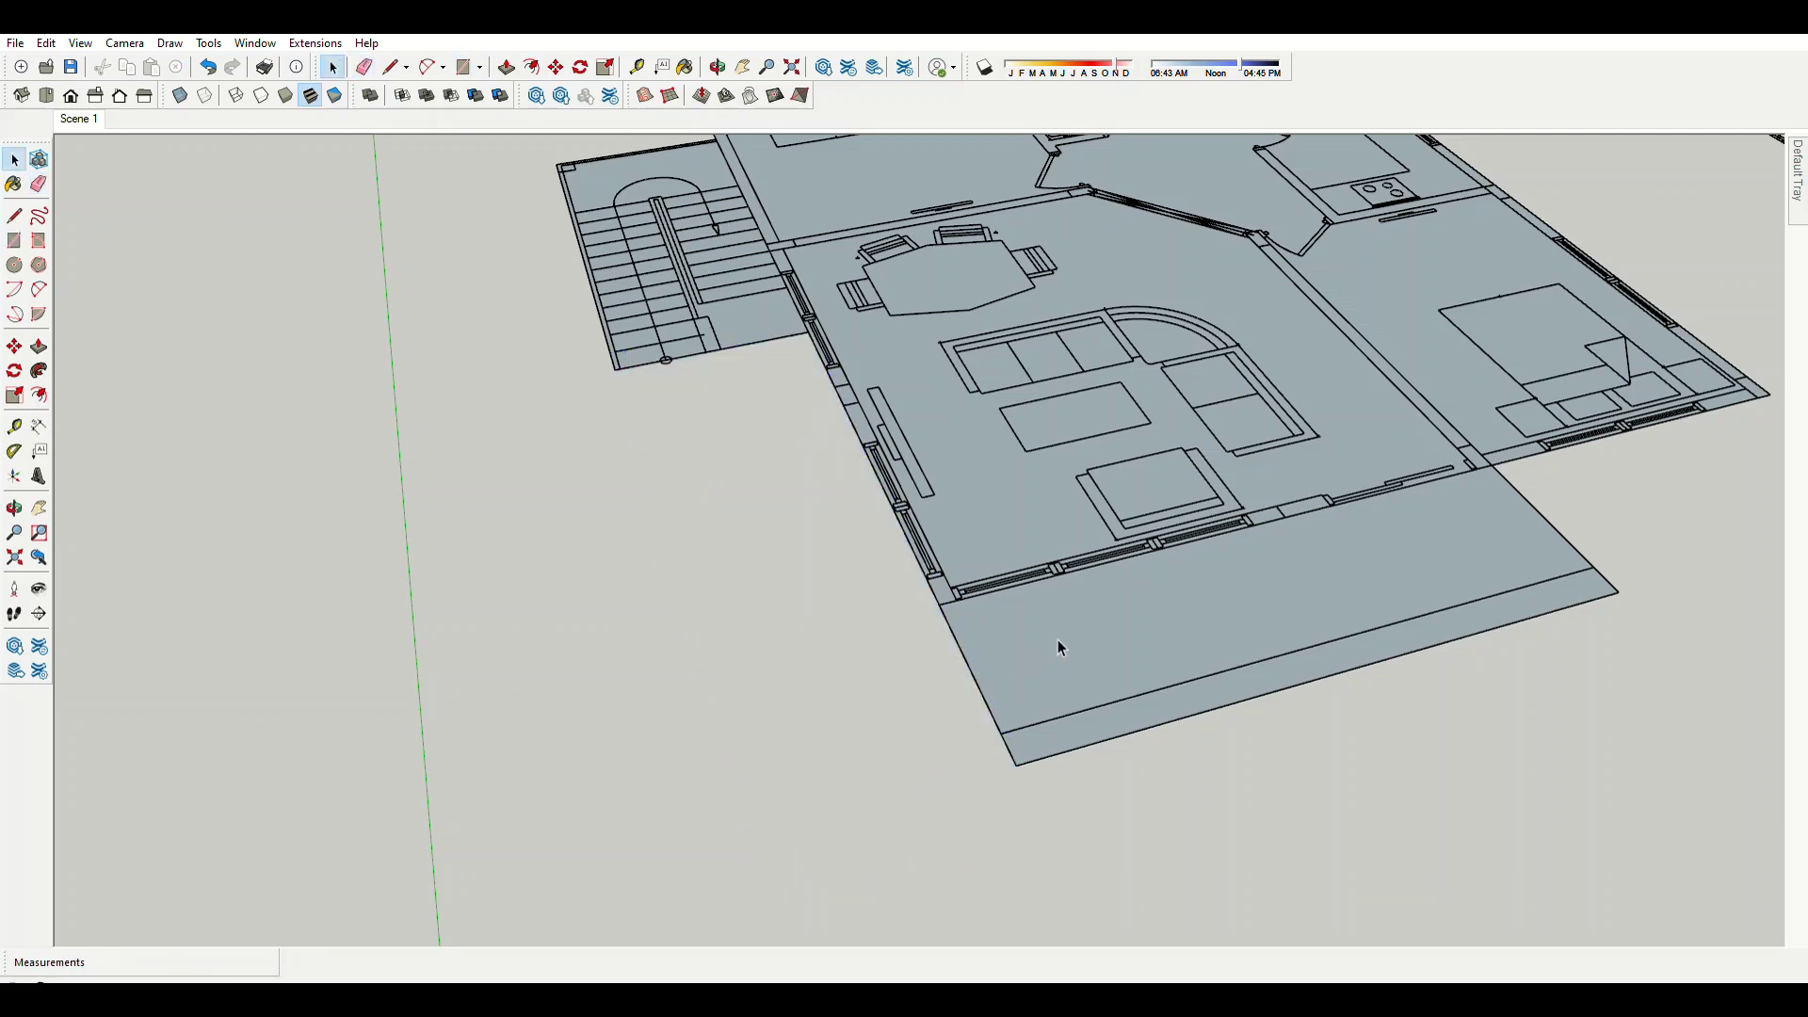
# Start pulling the base face up into a floor slab.
pyautogui.press('p')
pyautogui.click(1172, 721)
pyautogui.moveTo(1173, 722)
pyautogui.mouseDown(button='middle')
pyautogui.moveTo(1121, 433)
pyautogui.moveTo(998, 553)
pyautogui.moveTo(964, 516)
pyautogui.mouseUp(button='middle')
# Set the floor slab's thickness to finish the ground-floor slab.
pyautogui.click(1118, 420)
pyautogui.press('space')
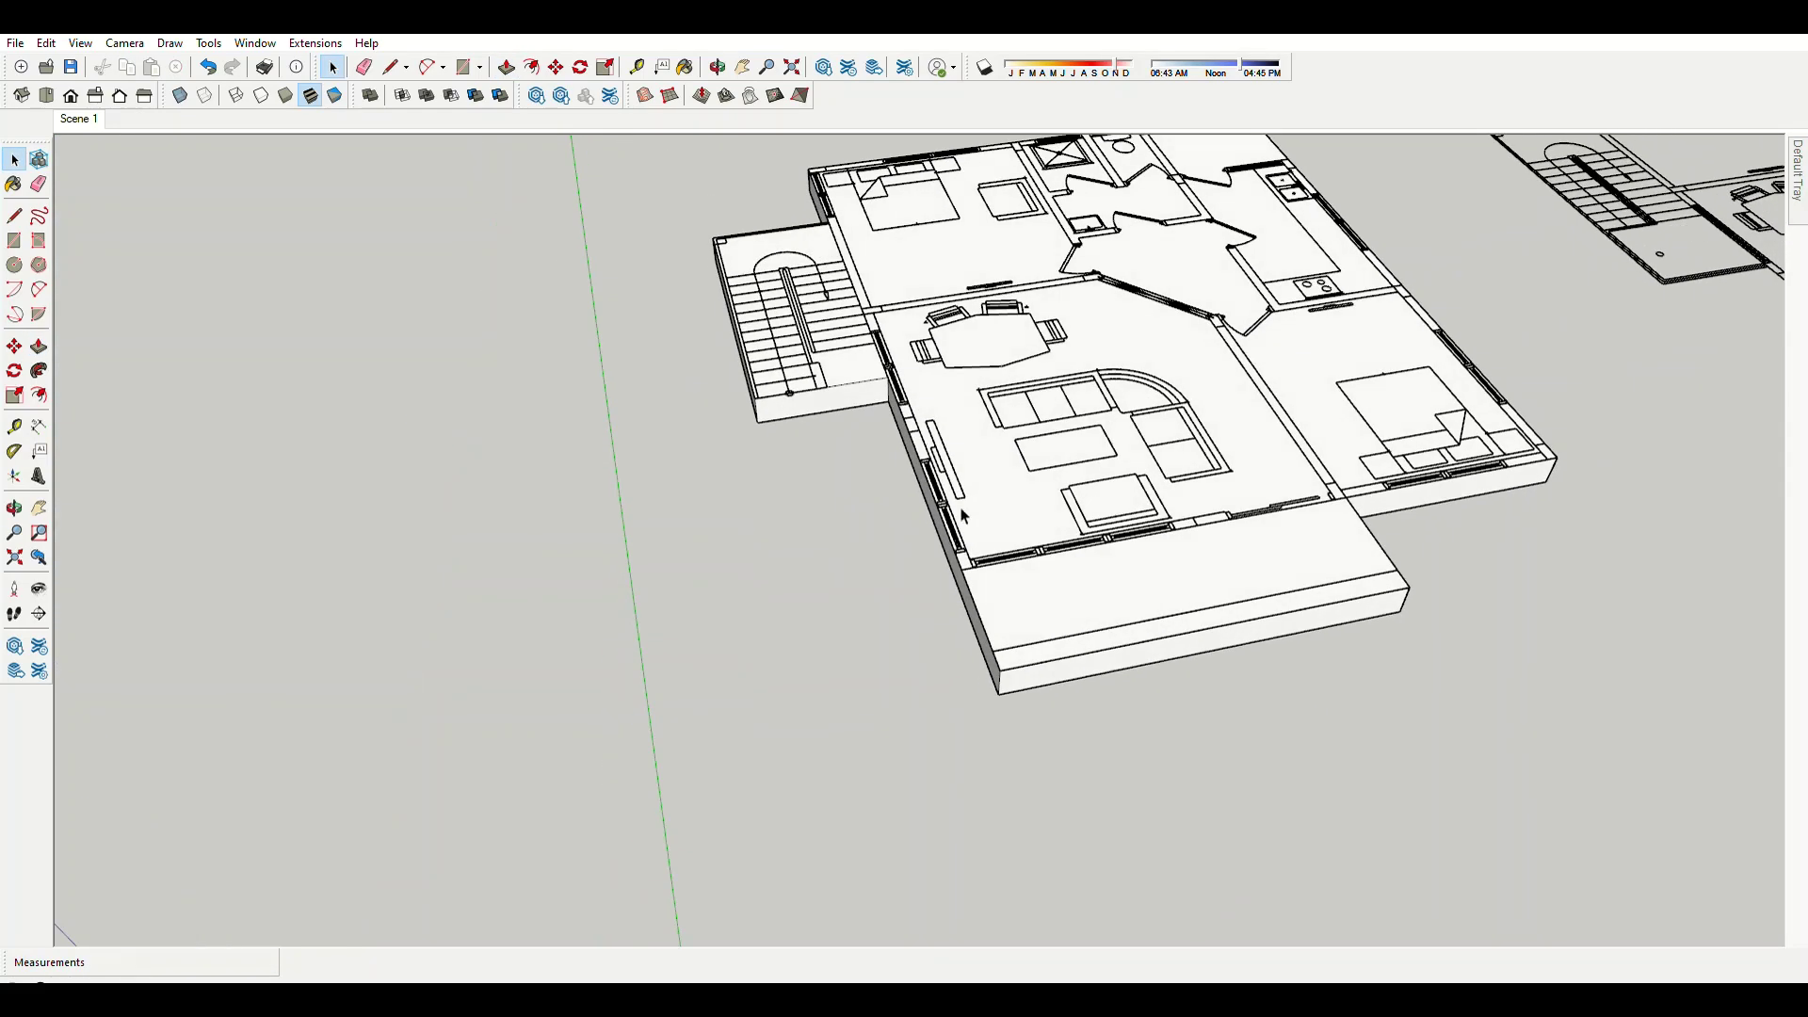
pyautogui.scroll(2, 1036, 532)
pyautogui.scroll(3, 848, 245)
pyautogui.scroll(3, 810, 236)
# Draw and extrude a wall post at the bedroom corner.
pyautogui.press('r')
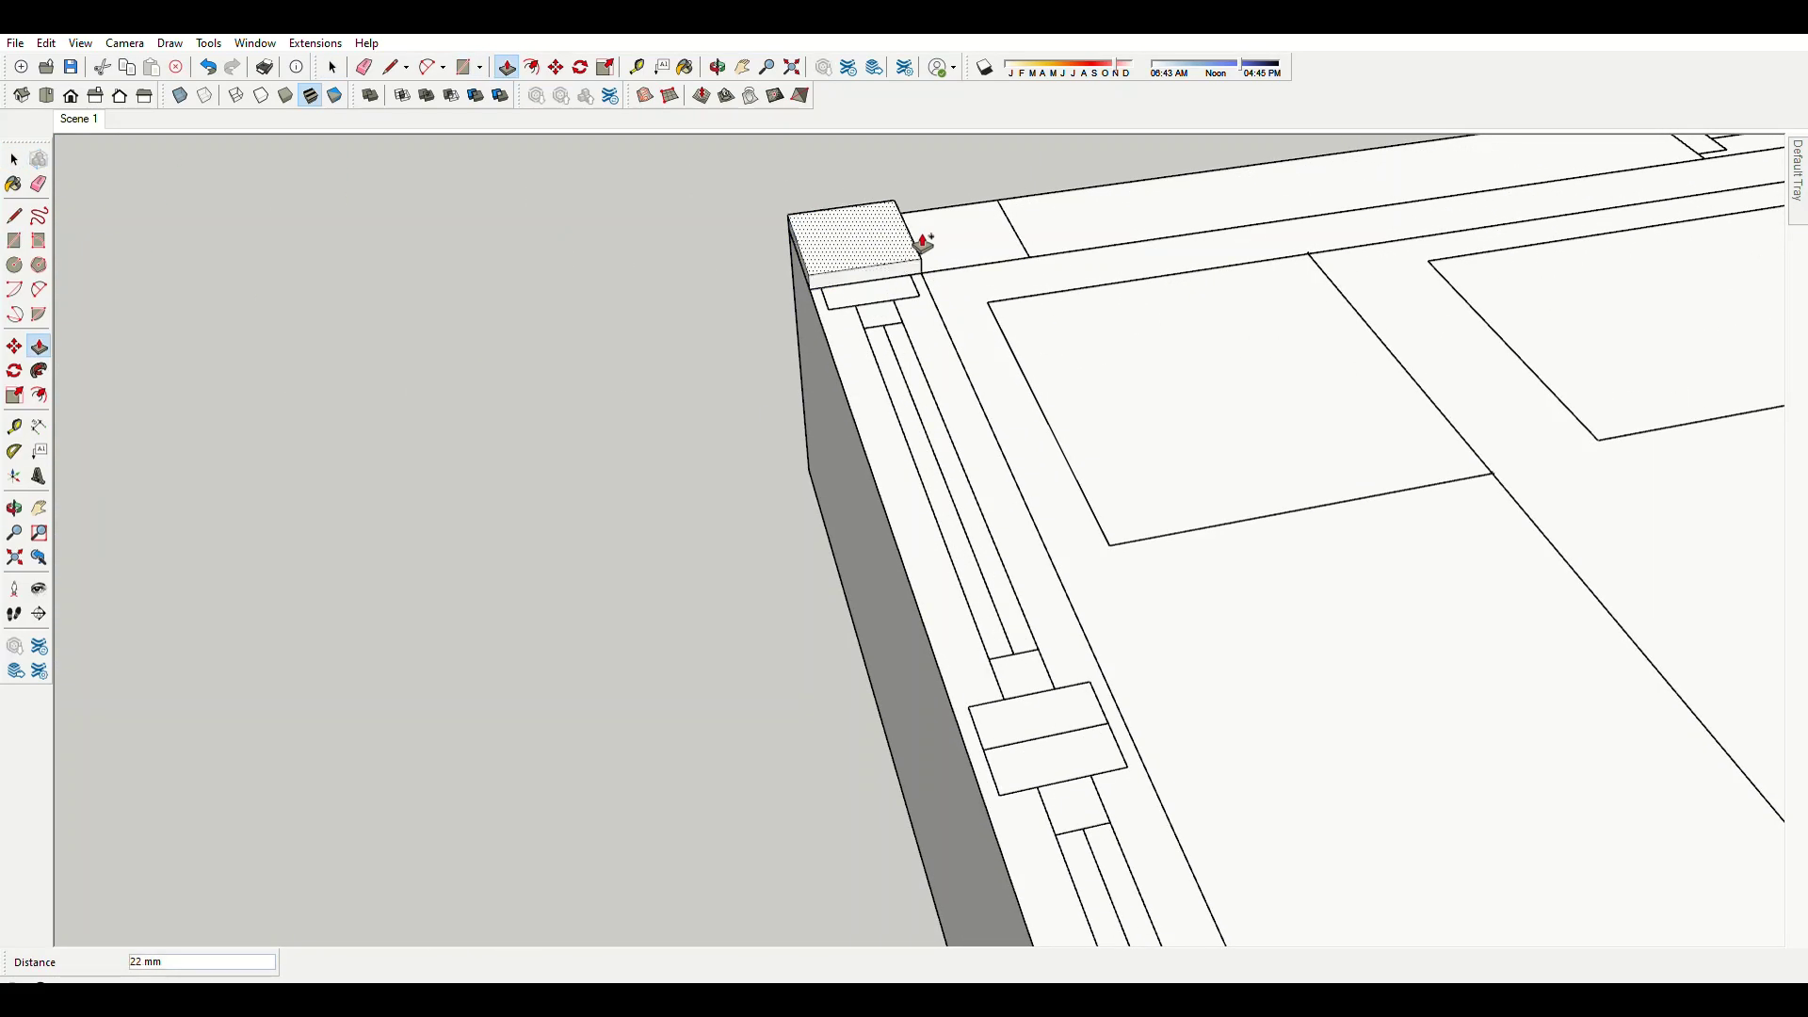
pyautogui.press('Return')
pyautogui.moveTo(925, 244)
pyautogui.mouseDown(button='middle')
pyautogui.moveTo(1017, 472)
pyautogui.moveTo(613, 415)
pyautogui.moveTo(936, 565)
pyautogui.moveTo(949, 453)
pyautogui.mouseUp(button='middle')
pyautogui.scroll(-3, 949, 453)
# Pull the wall beside the corner post up to full wall height.
pyautogui.click(625, 634)
pyautogui.moveTo(625, 633); pyautogui.dragTo(996, 524, button='middle')
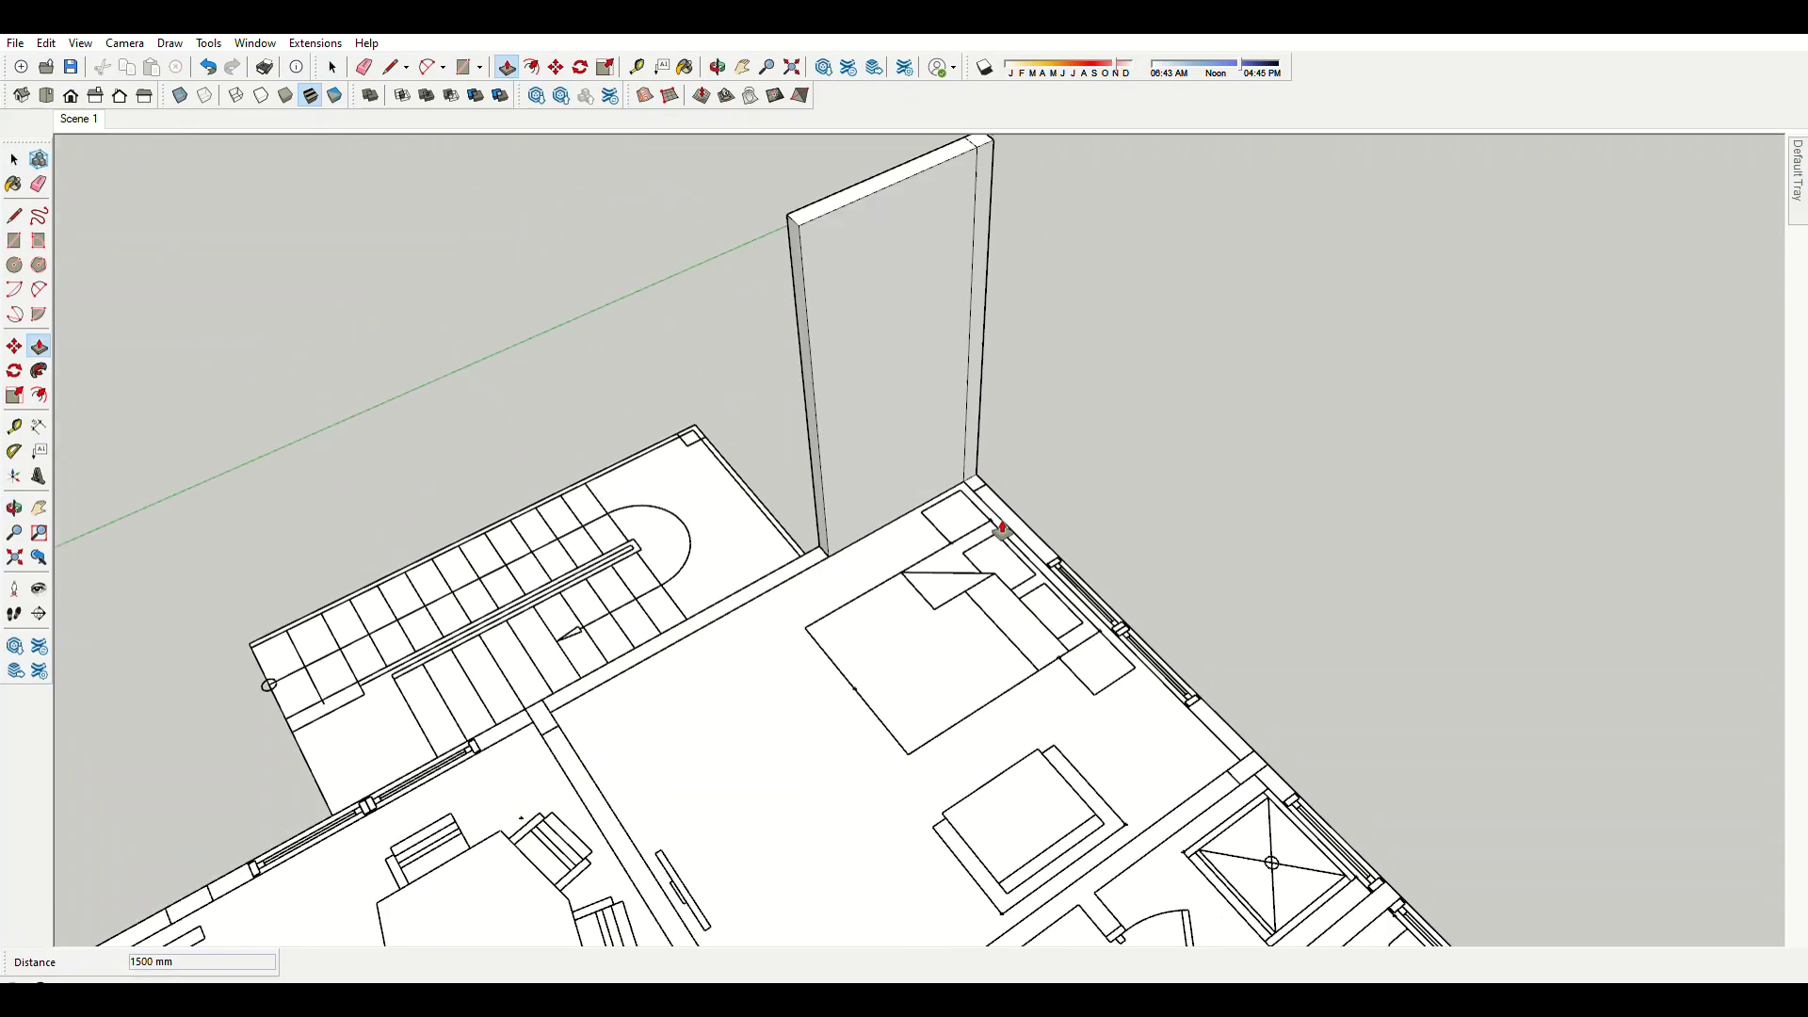
pyautogui.scroll(2, 946, 456)
pyautogui.scroll(-3, 946, 456)
pyautogui.moveTo(820, 553); pyautogui.dragTo(556, 738, button='middle')
pyautogui.scroll(4, 1166, 315)
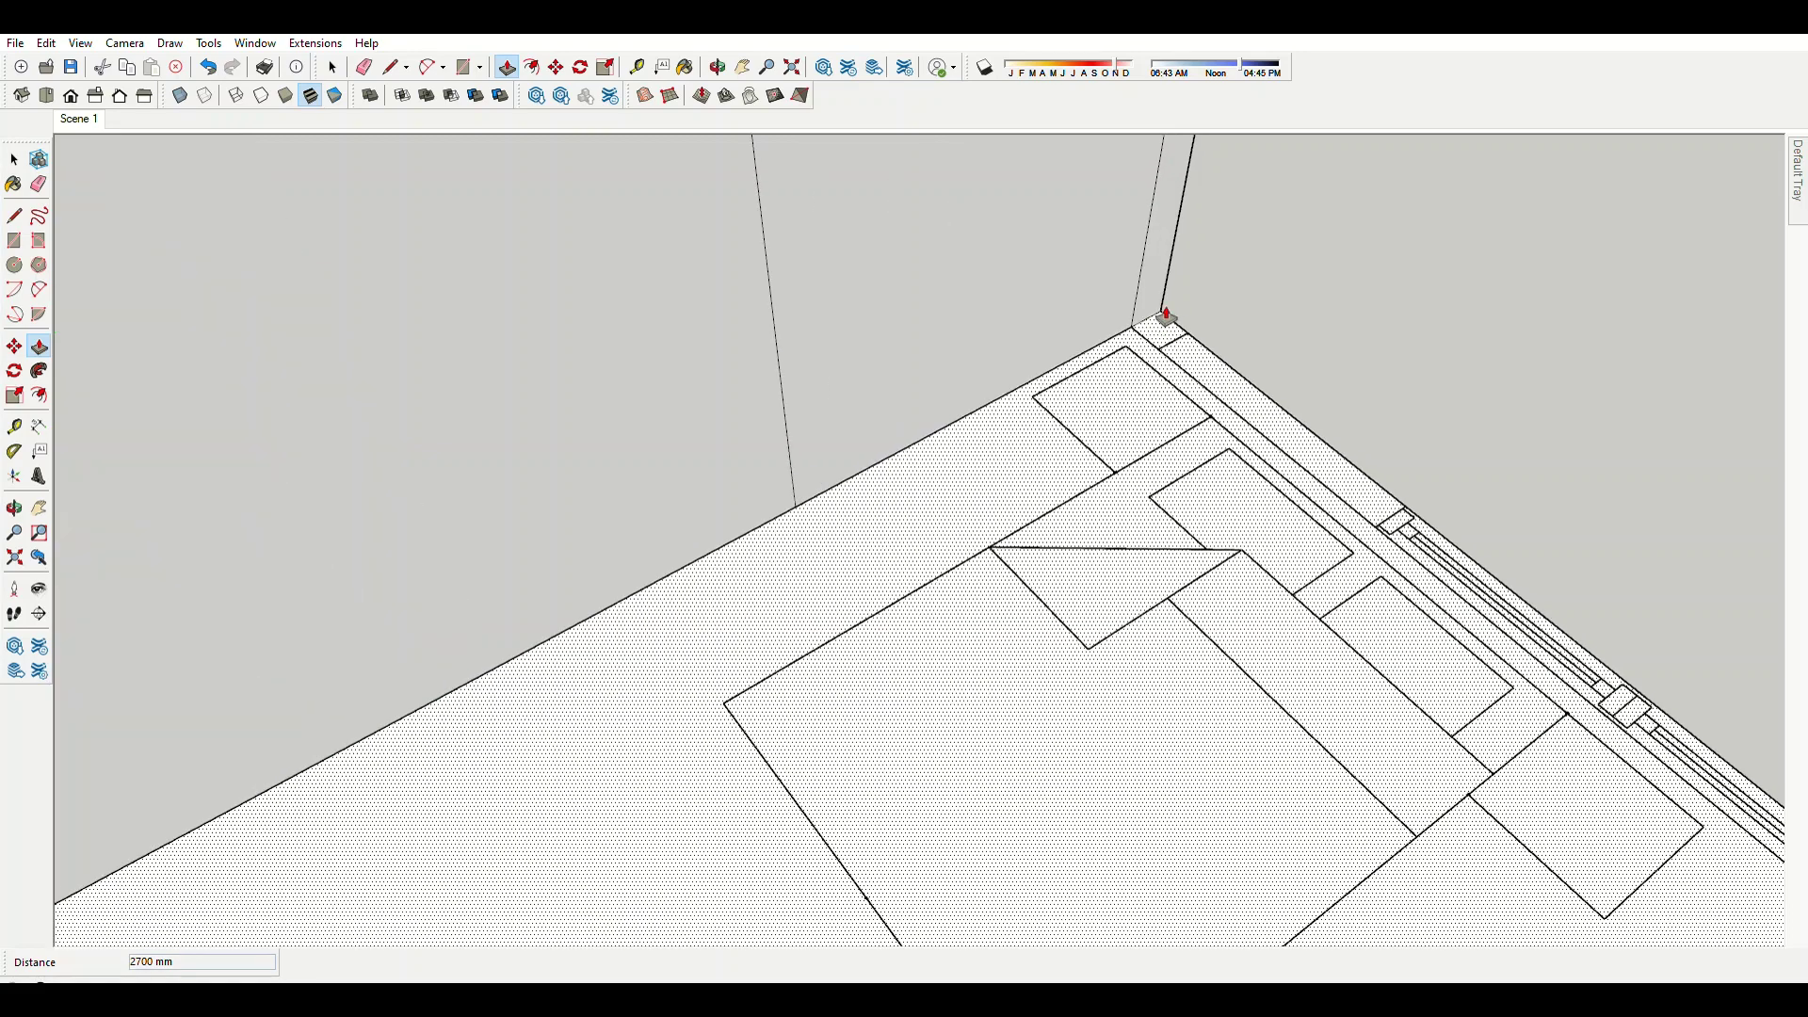
pyautogui.scroll(2, 1368, 494)
pyautogui.click(1368, 494)
pyautogui.press('space')
# Move an edge on top of the raised wall into place.
pyautogui.scroll(-3, 1435, 570)
pyautogui.moveTo(1435, 569)
pyautogui.mouseDown(button='middle')
pyautogui.moveTo(816, 605)
pyautogui.moveTo(1614, 468)
pyautogui.mouseUp(button='middle')
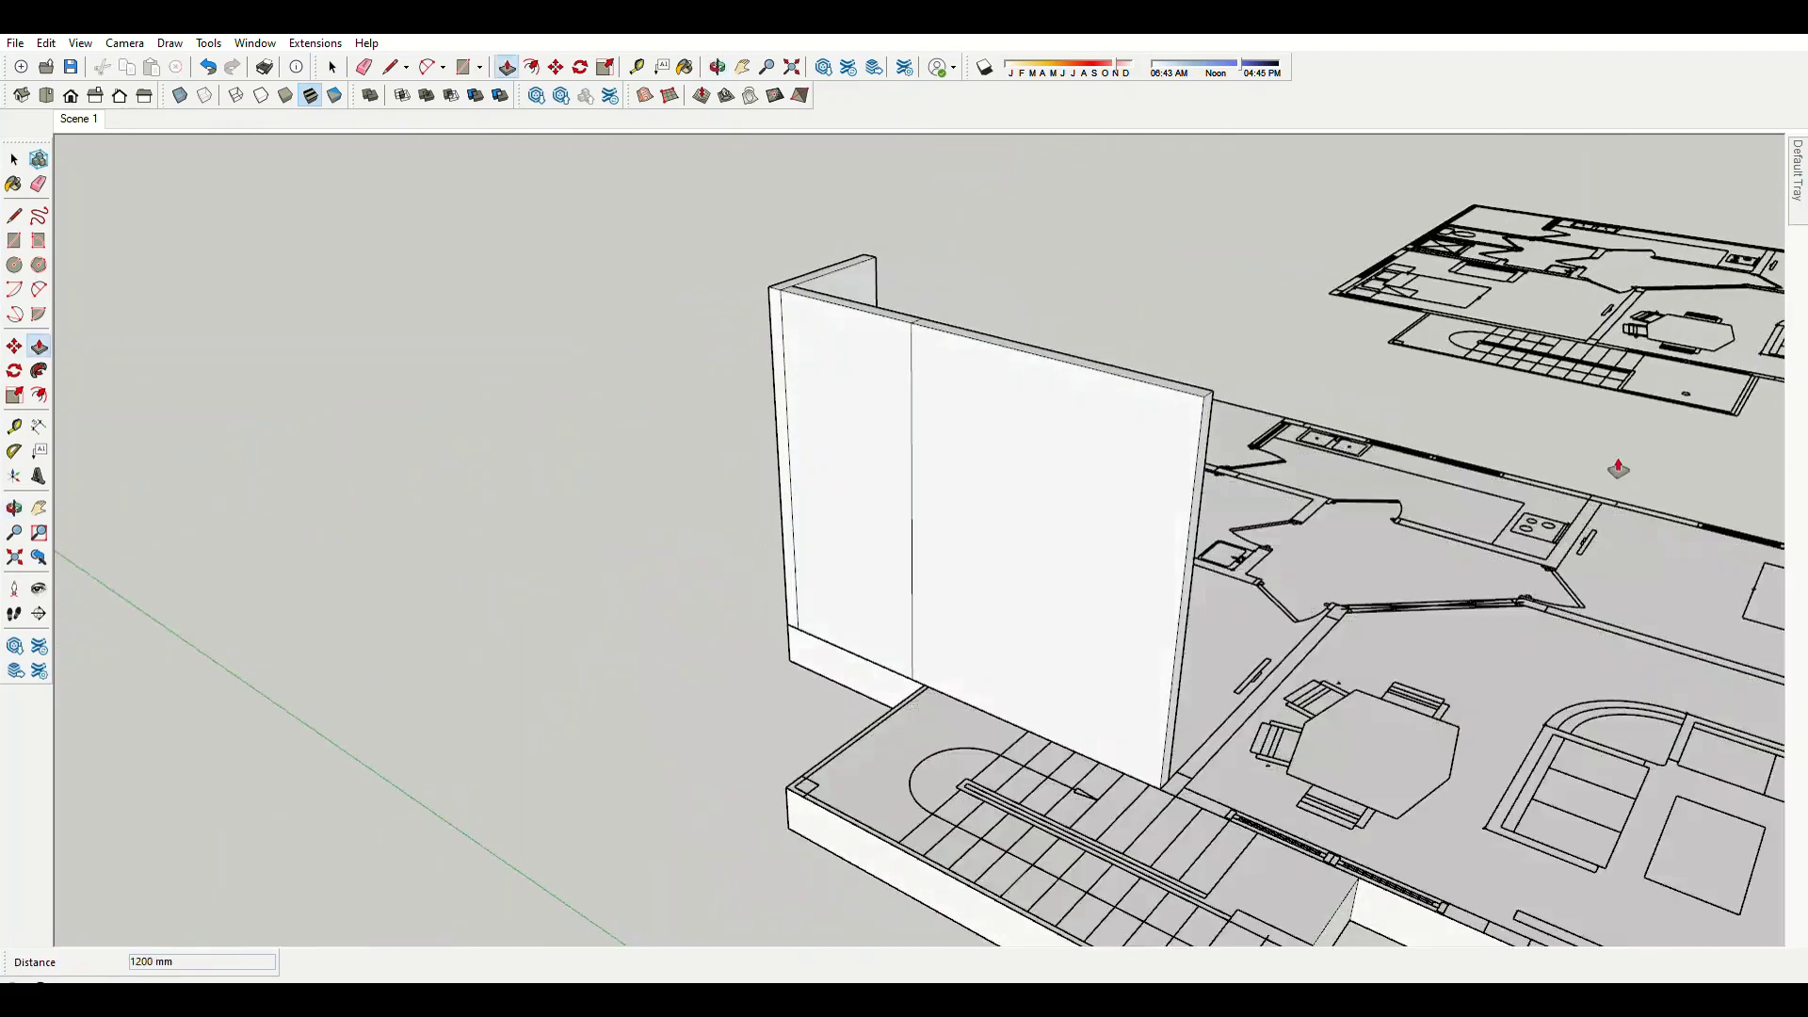
pyautogui.scroll(4, 767, 300)
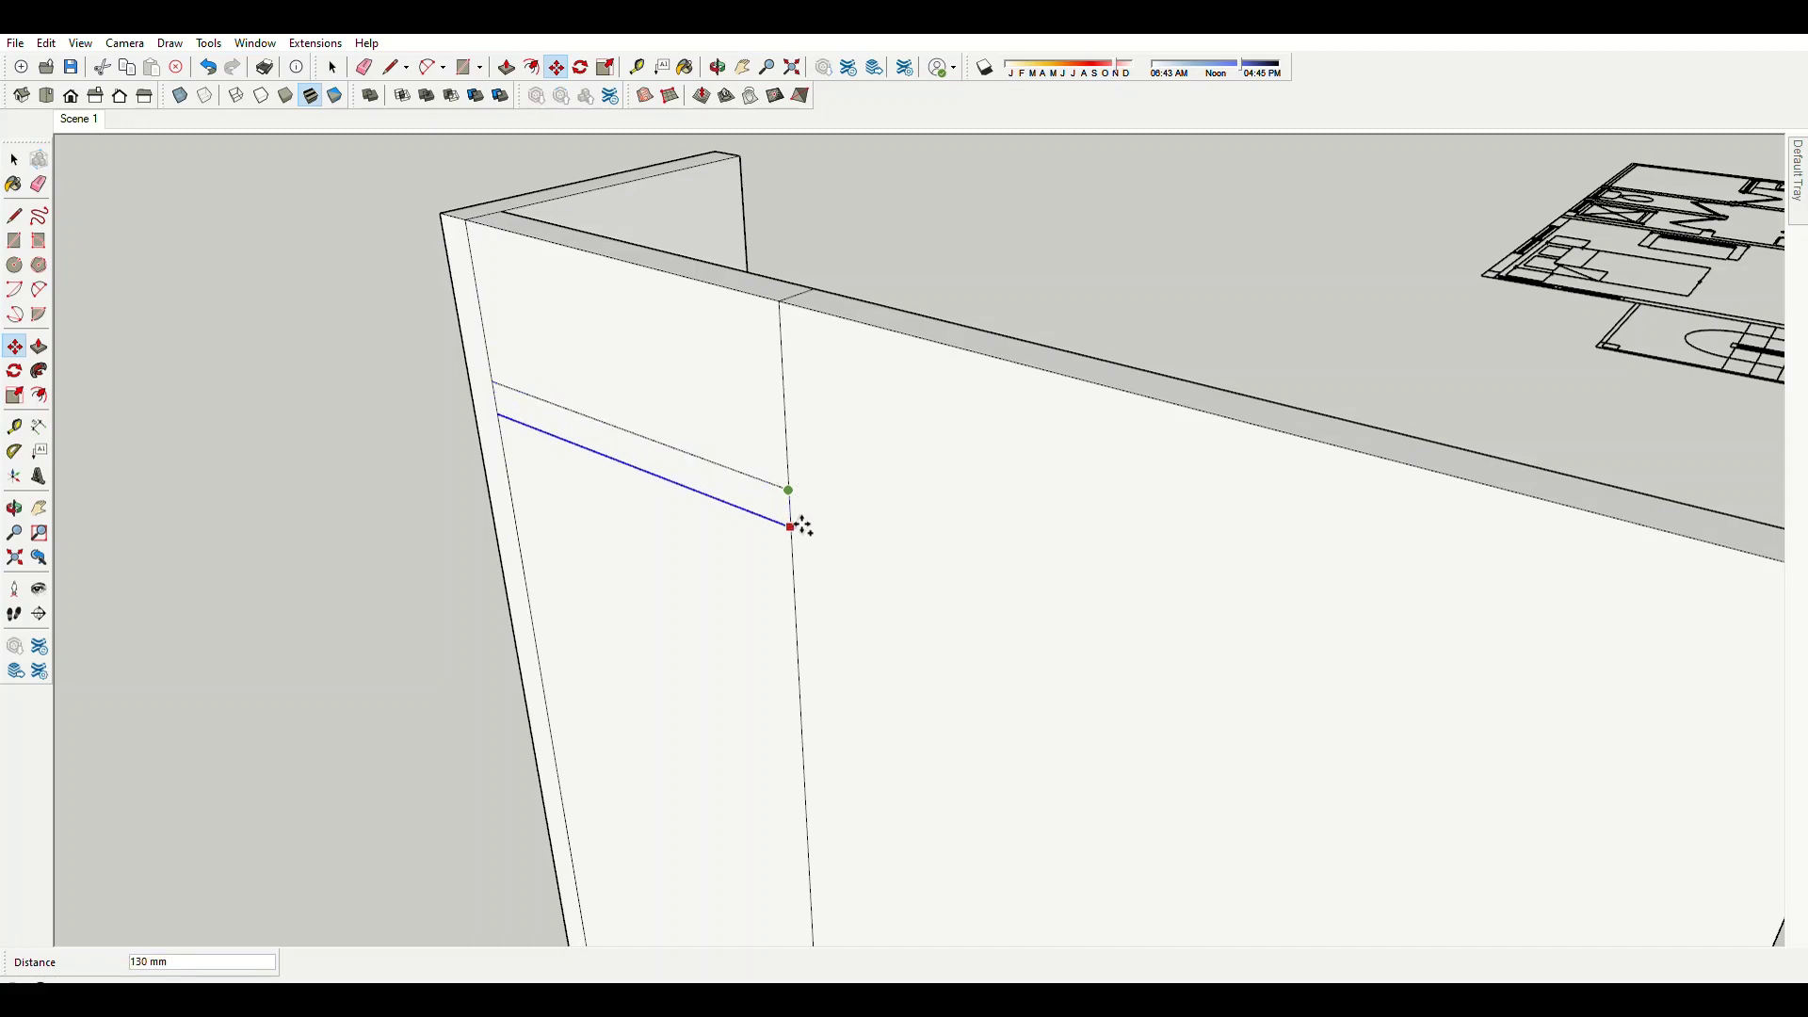
pyautogui.press('Return')
pyautogui.scroll(-3, 759, 481)
pyautogui.moveTo(759, 481)
pyautogui.mouseDown(button='middle')
pyautogui.moveTo(339, 787)
pyautogui.moveTo(787, 828)
pyautogui.mouseUp(button='middle')
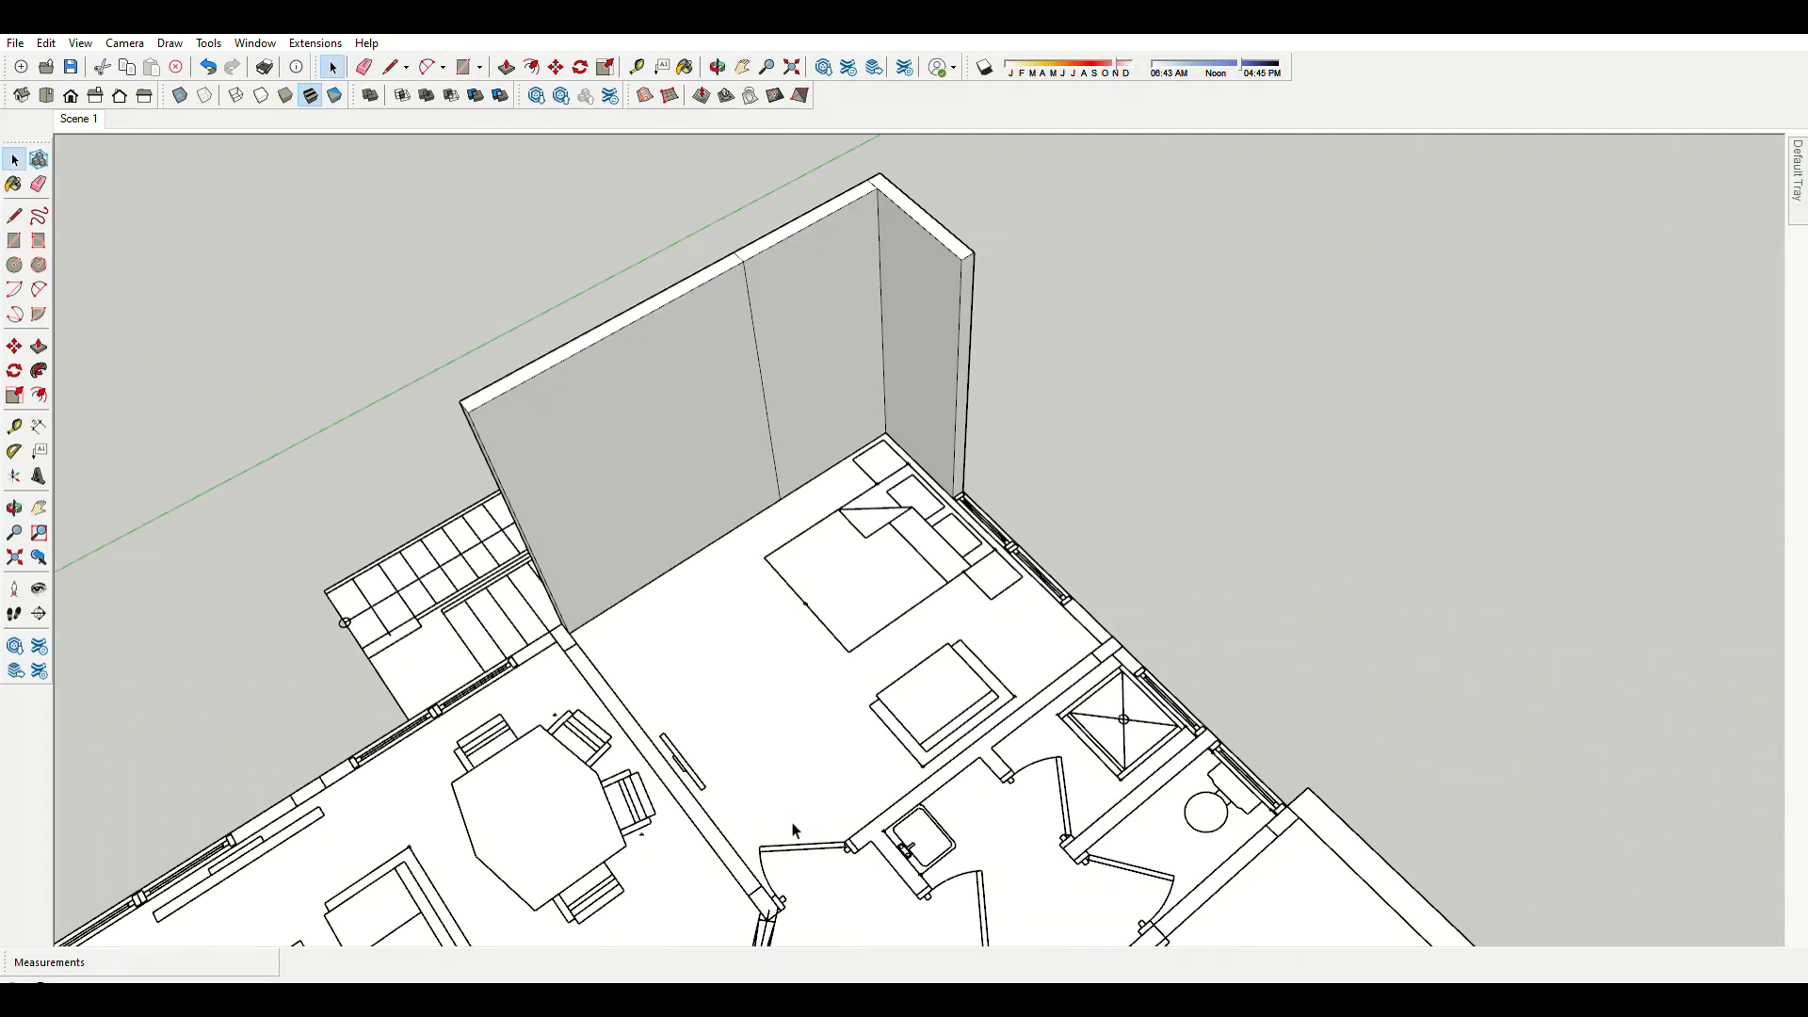
pyautogui.scroll(4, 1063, 643)
pyautogui.press('space')
pyautogui.scroll(3, 1062, 642)
# Raise the next wall post beside the bathroom to the full 2700 mm height.
pyautogui.press('p')
pyautogui.click(1129, 435)
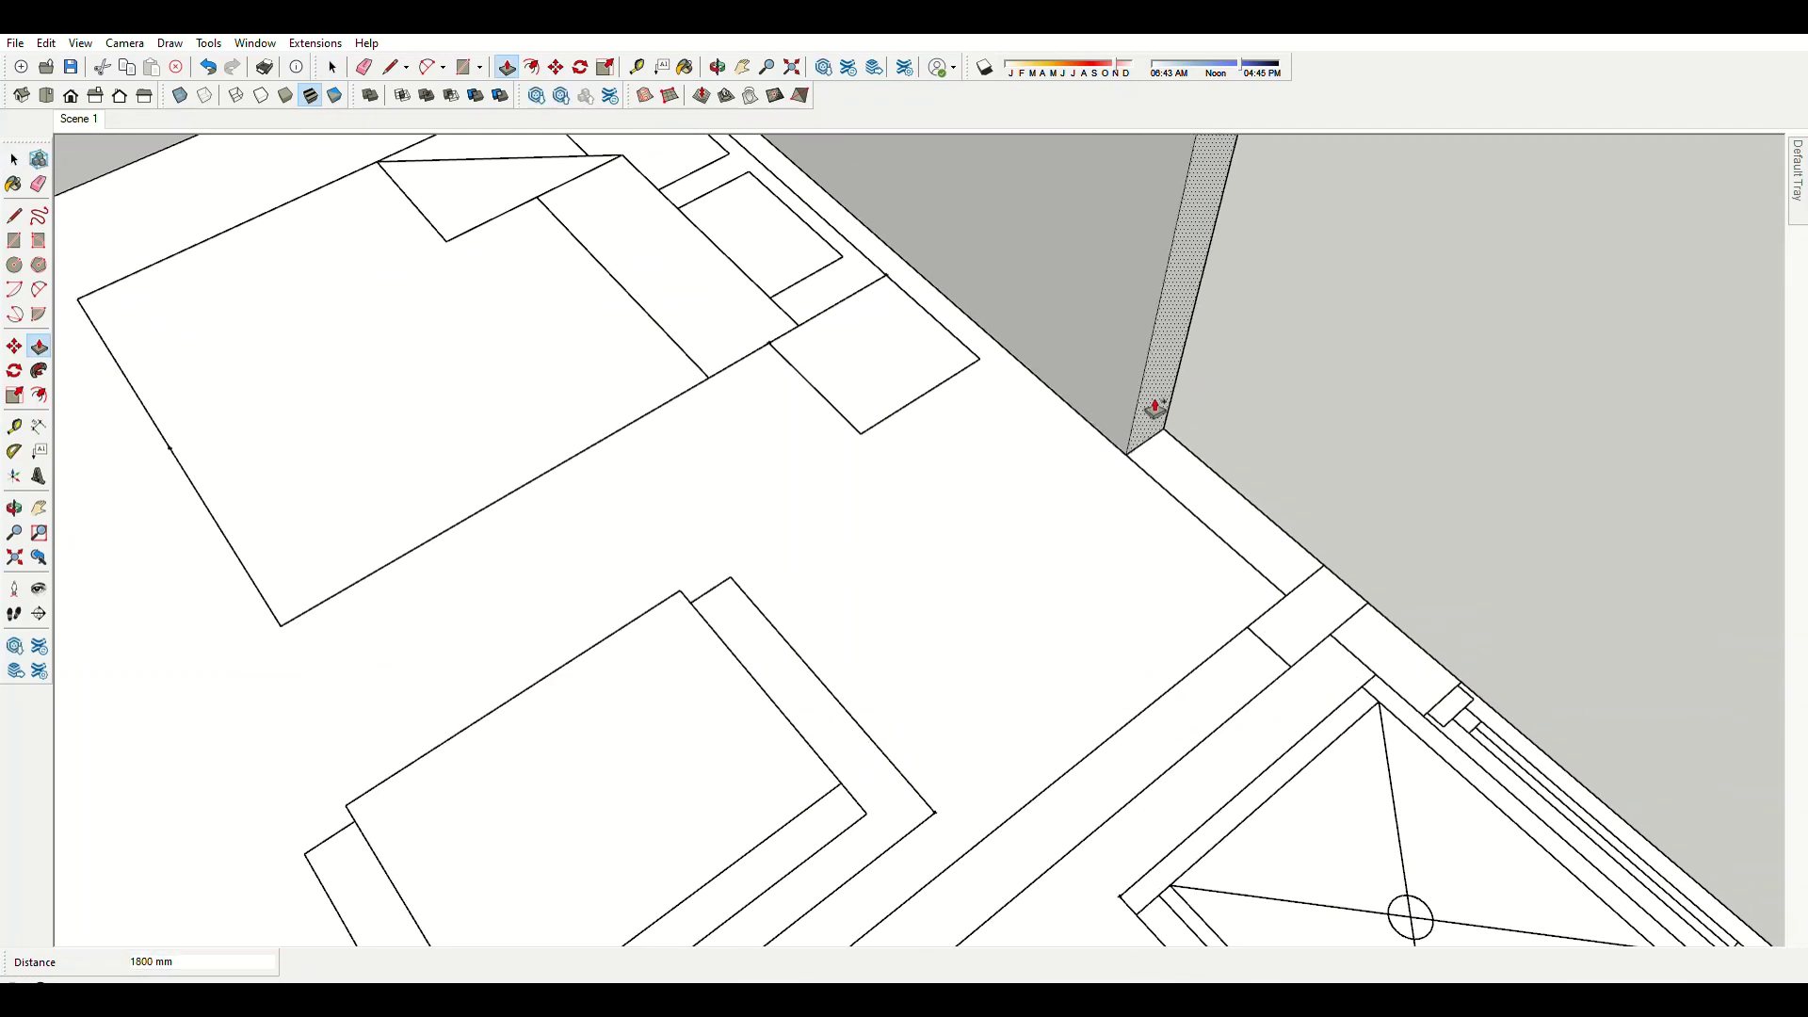
pyautogui.scroll(-3, 1157, 410)
pyautogui.moveTo(1211, 634); pyautogui.dragTo(819, 311, button='middle')
pyautogui.scroll(2, 1065, 404)
pyautogui.scroll(2, 1067, 436)
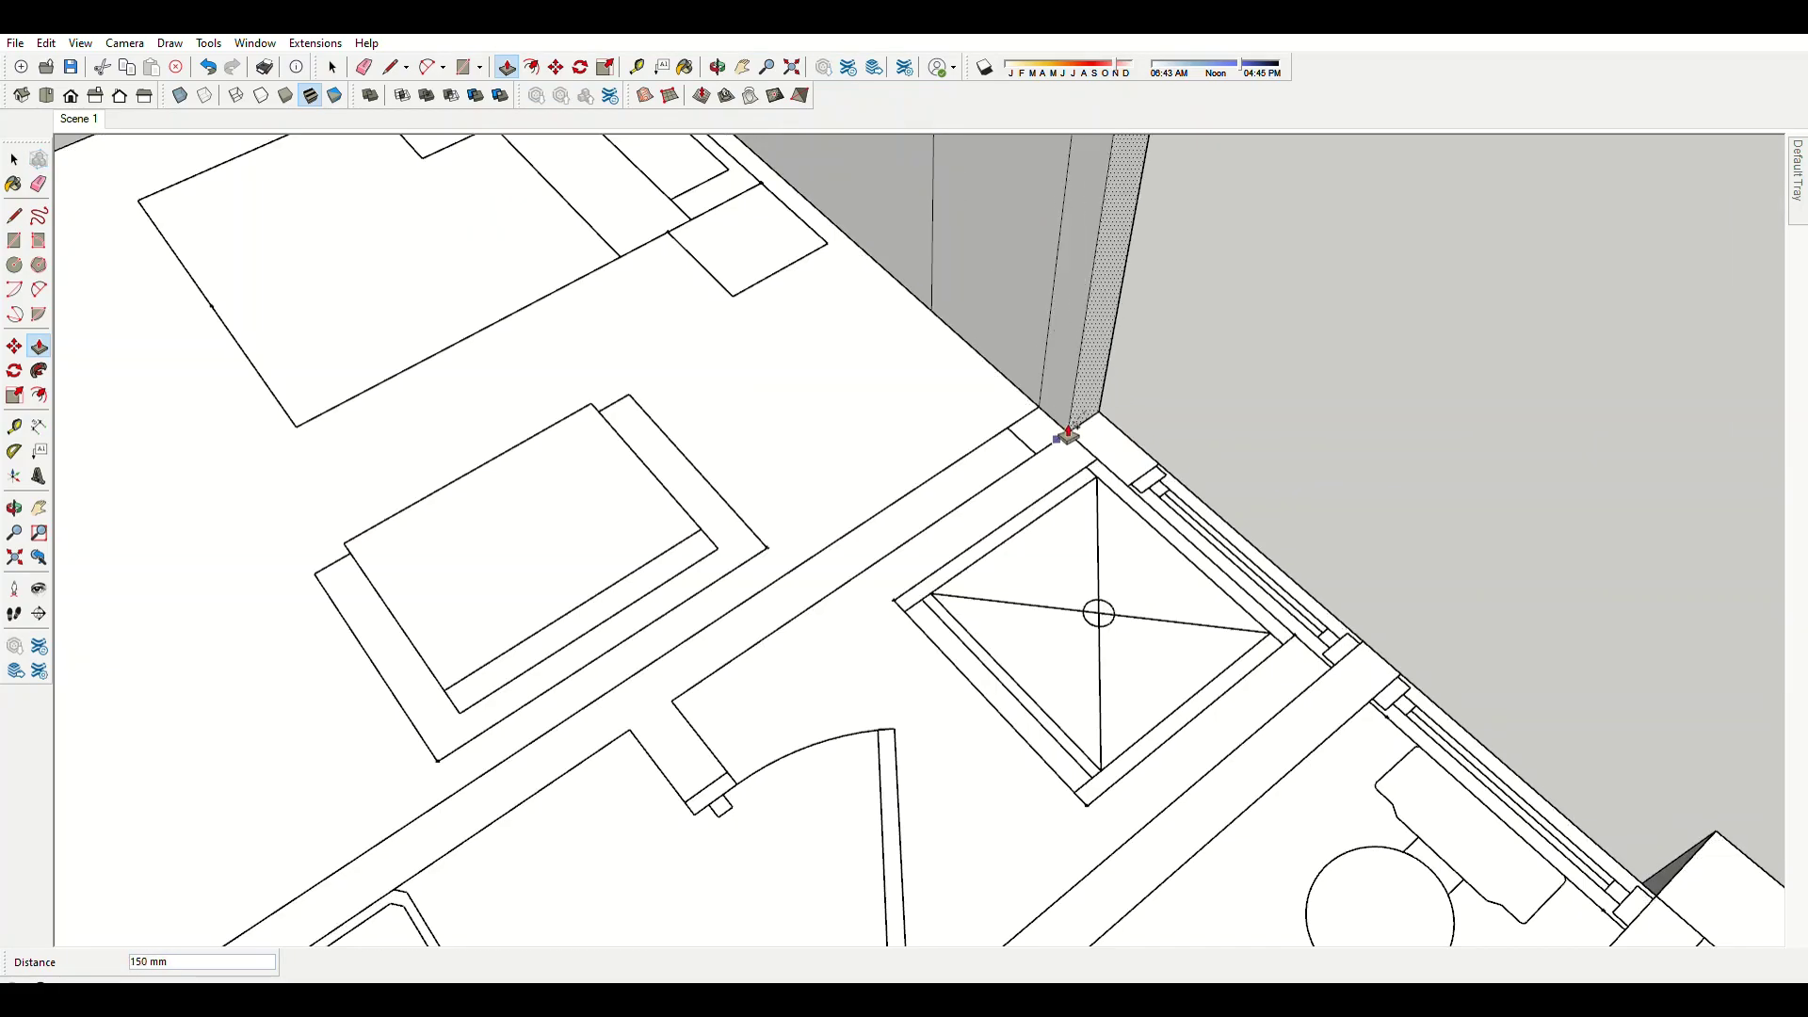
pyautogui.scroll(-2, 1070, 407)
pyautogui.click(694, 710)
pyautogui.scroll(-3, 759, 573)
# Extrude the narrow face at the post base by 900 mm.
pyautogui.moveTo(759, 573); pyautogui.dragTo(819, 424, button='middle')
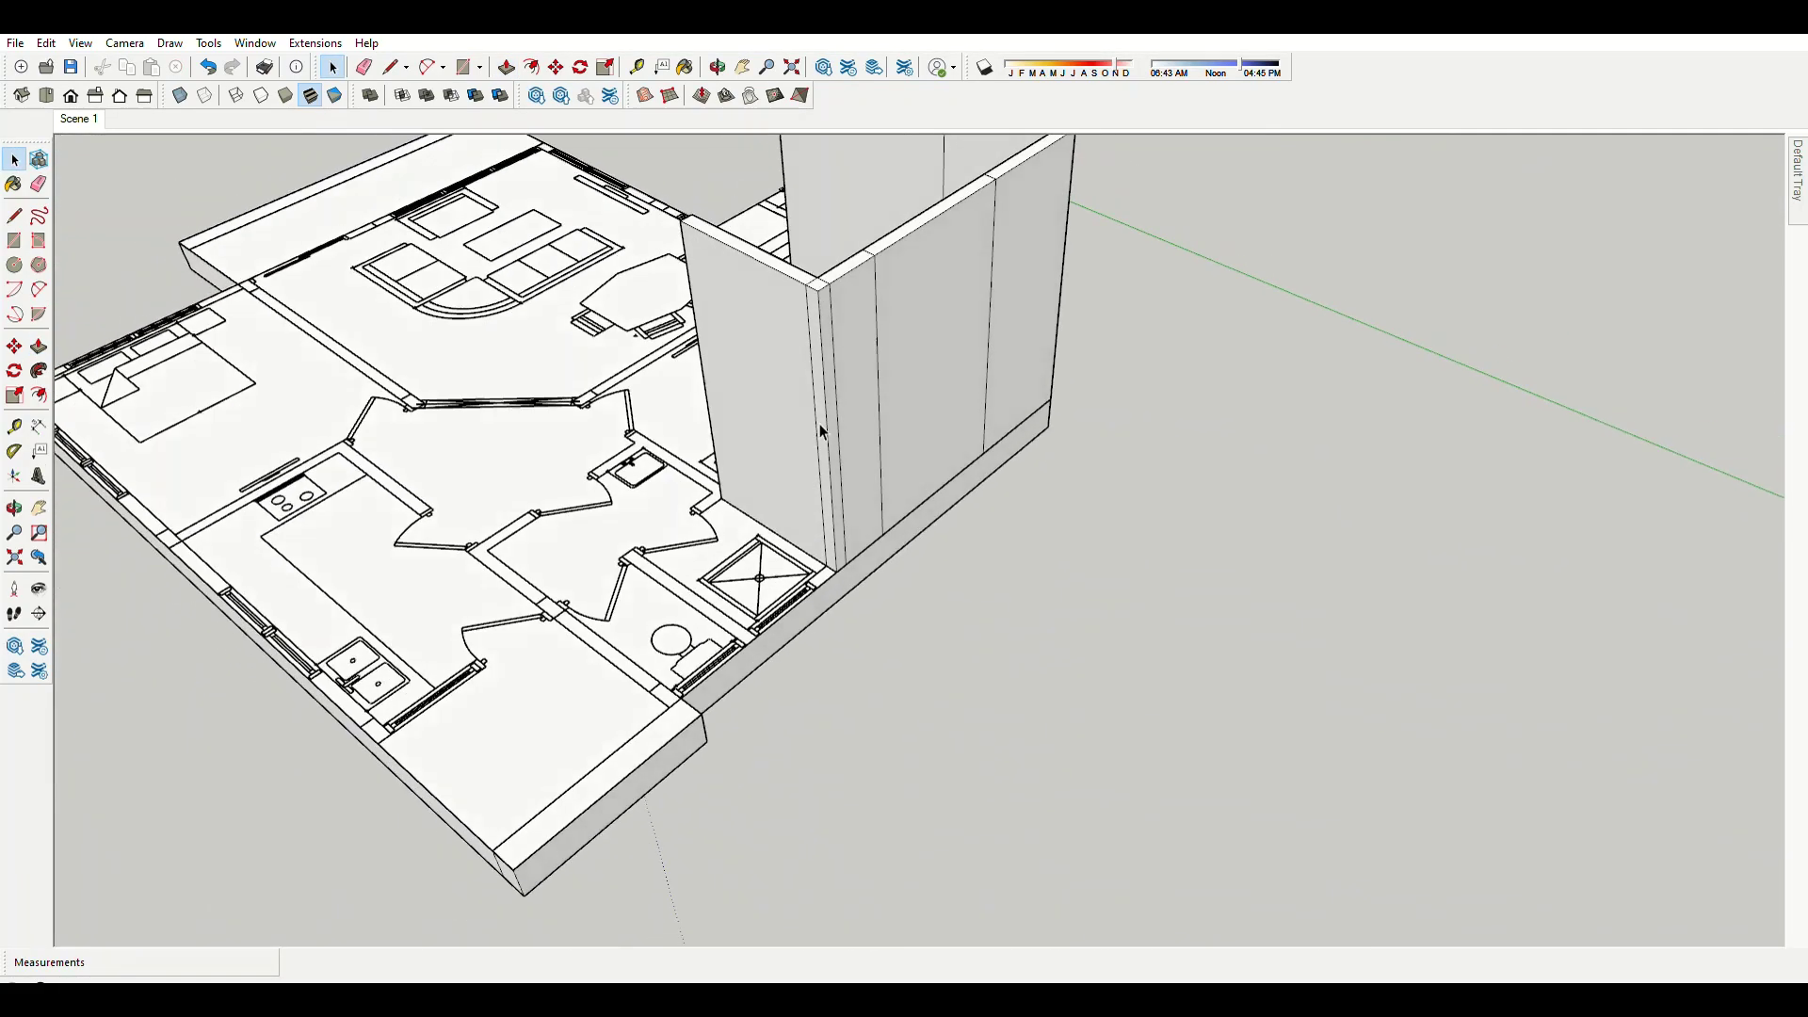
pyautogui.scroll(3, 910, 235)
pyautogui.press('space')
pyautogui.scroll(1, 910, 235)
pyautogui.press('m')
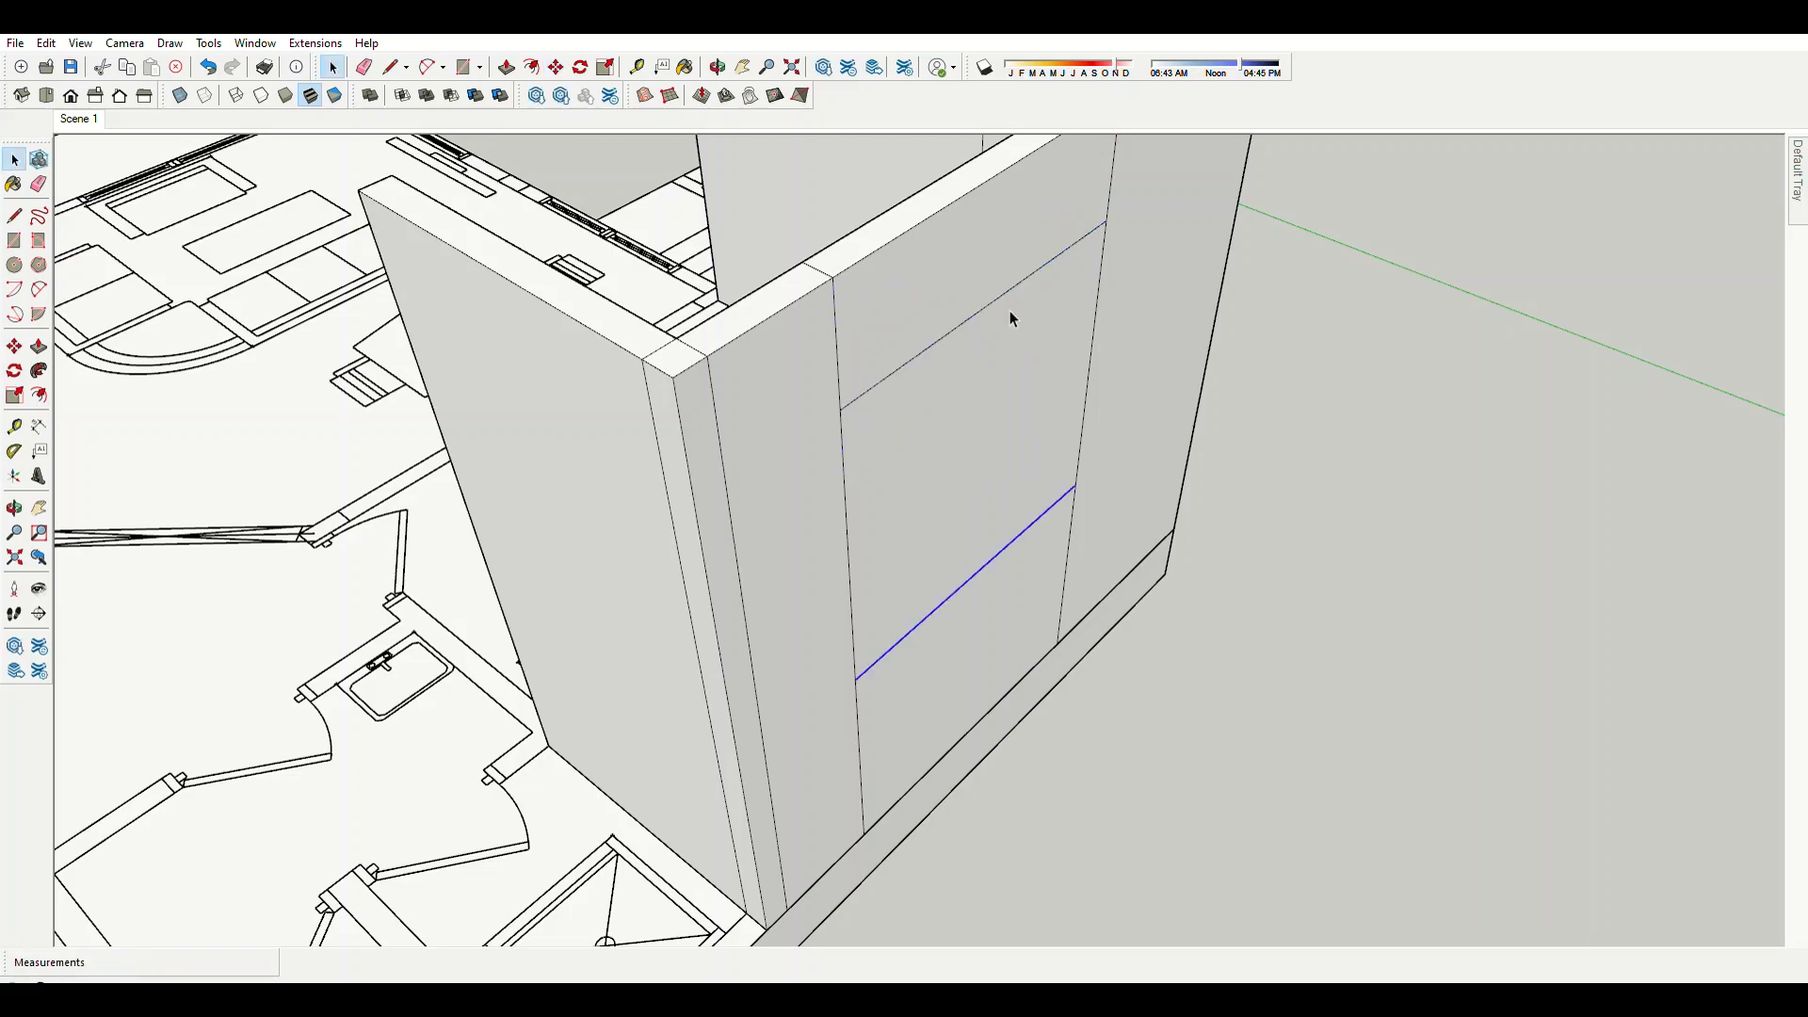
pyautogui.press('p')
pyautogui.scroll(-3, 1013, 319)
pyautogui.moveTo(1344, 572); pyautogui.dragTo(637, 686, button='middle')
pyautogui.click(852, 579)
pyautogui.scroll(2, 828, 626)
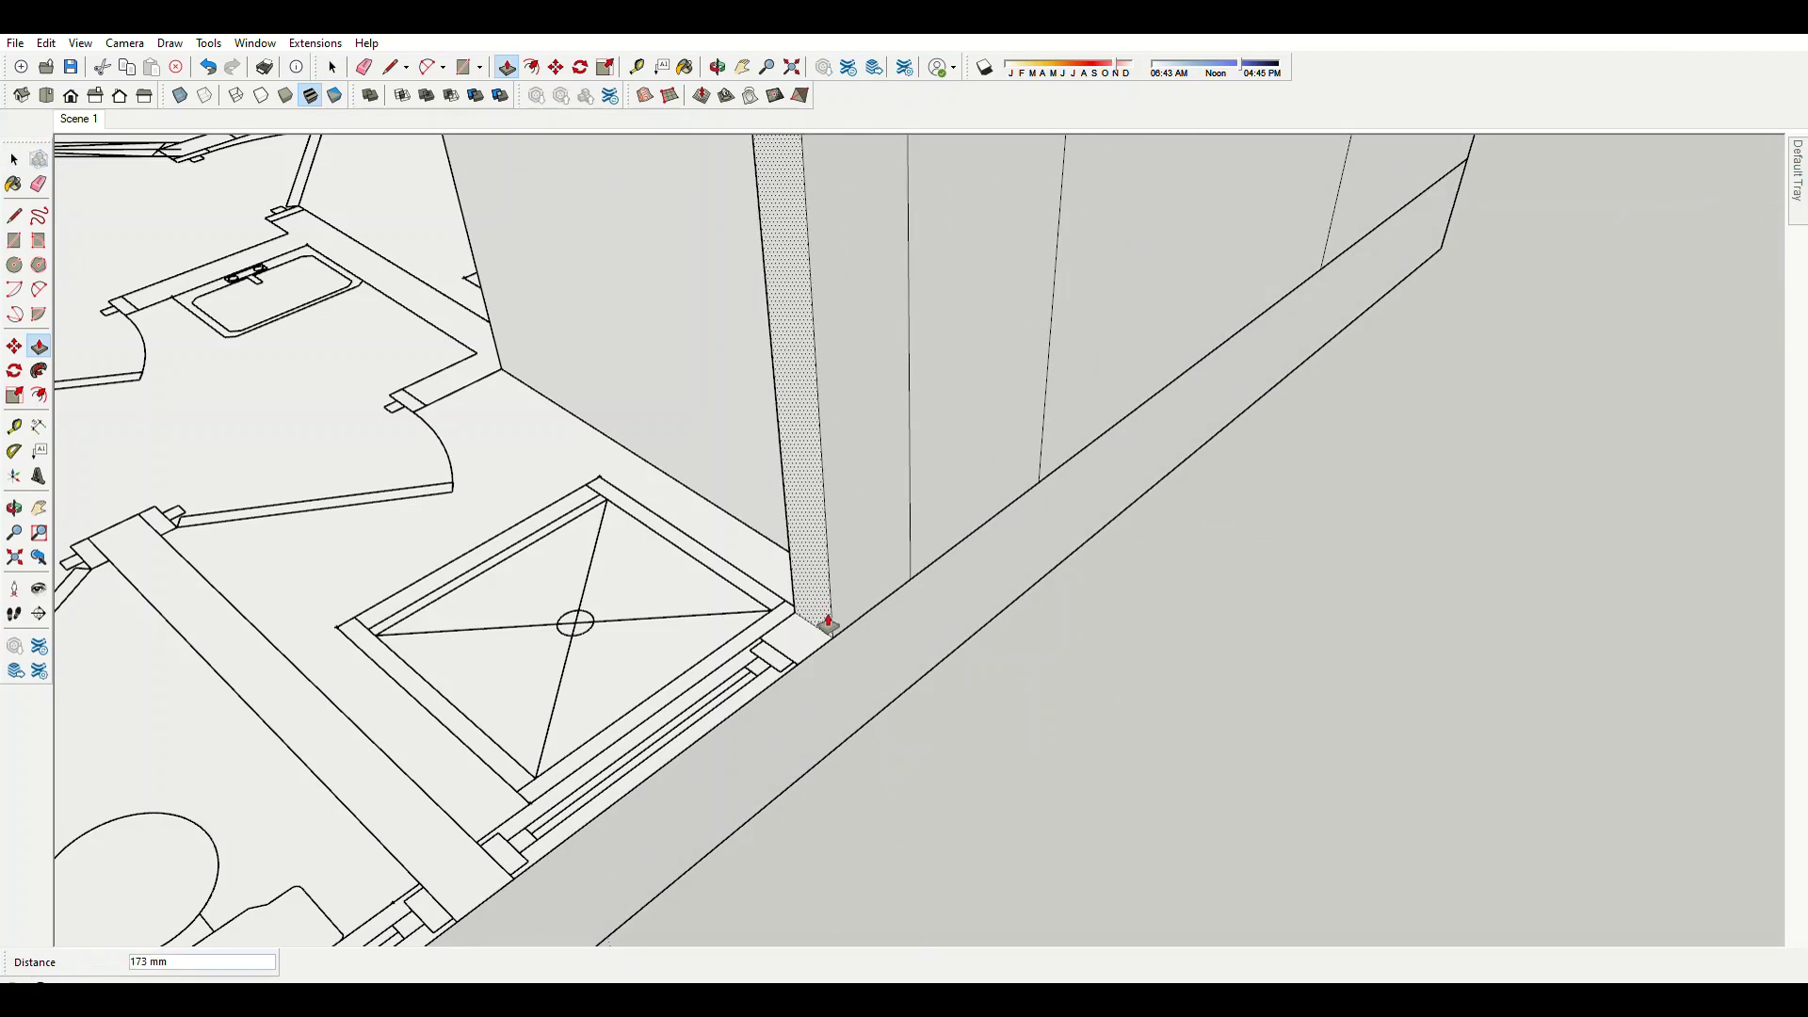
pyautogui.scroll(-3, 829, 626)
pyautogui.moveTo(859, 625); pyautogui.dragTo(957, 513, button='middle')
pyautogui.write('900')
pyautogui.press('Return')
# Orbit around the post base to inspect the 900 mm extension.
pyautogui.scroll(3, 740, 603)
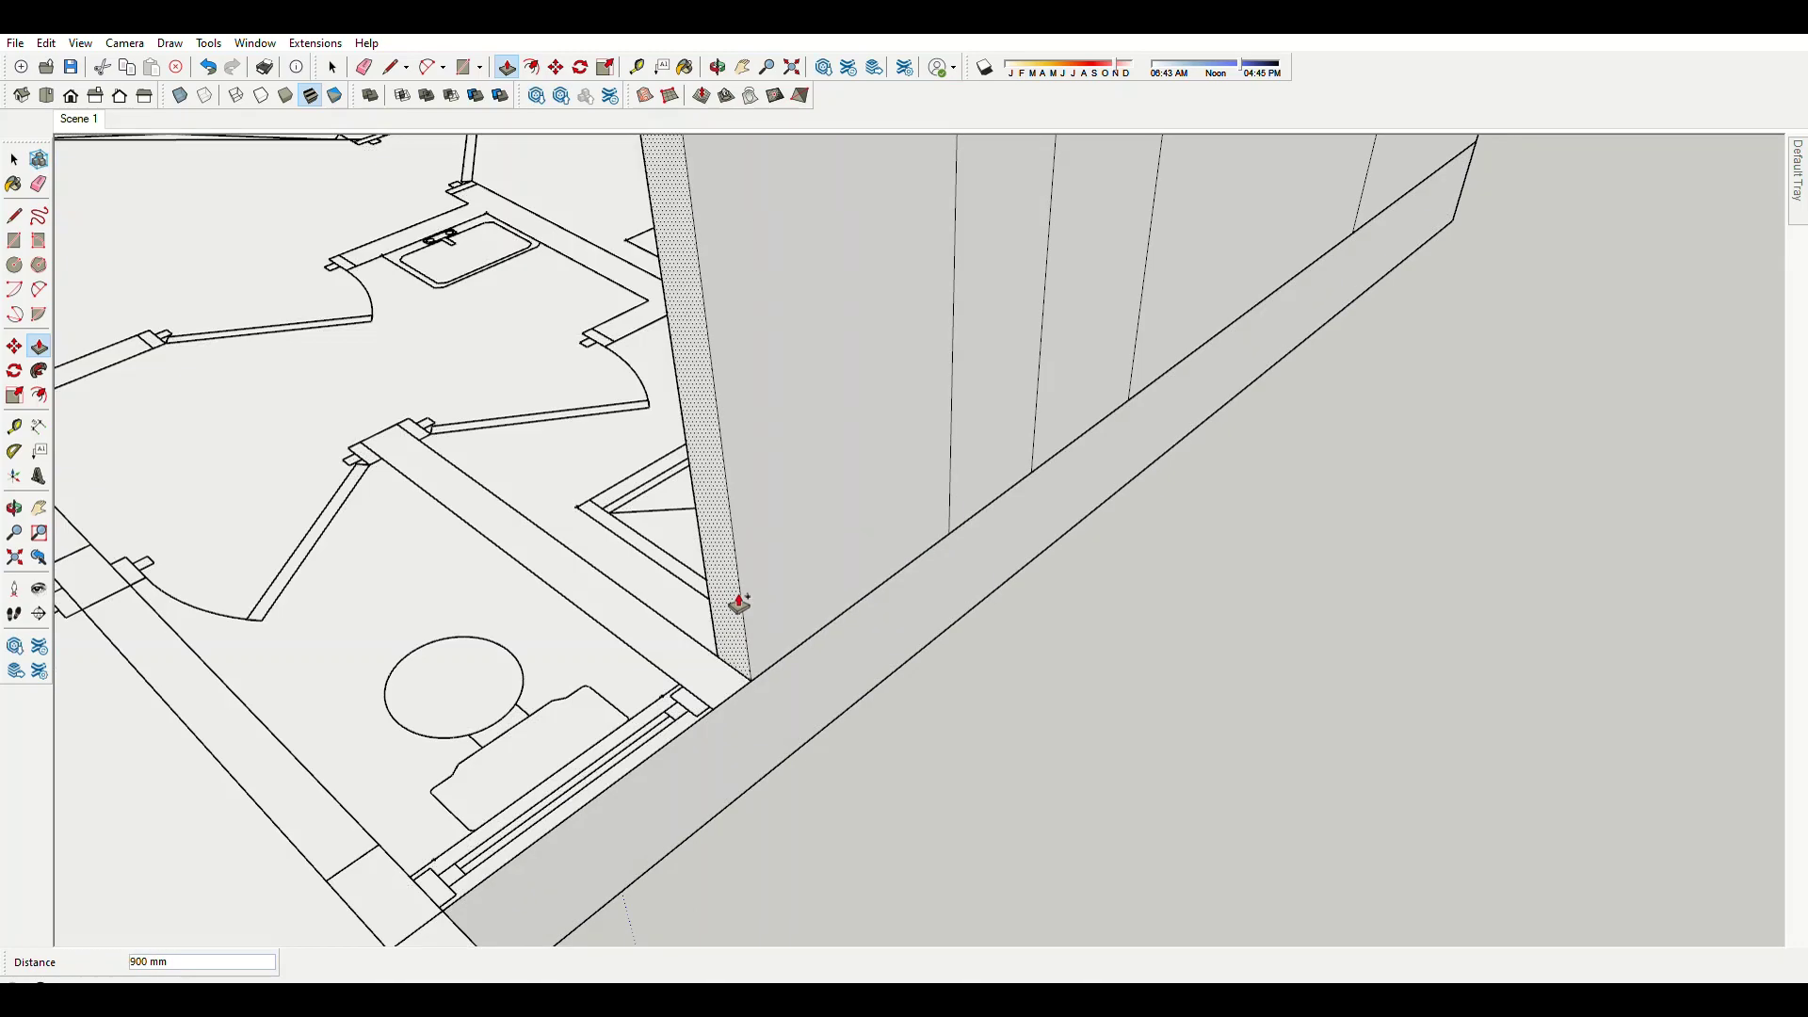
pyautogui.moveTo(739, 603)
pyautogui.mouseDown(button='middle')
pyautogui.moveTo(597, 597)
pyautogui.moveTo(315, 750)
pyautogui.moveTo(754, 650)
pyautogui.mouseUp(button='middle')
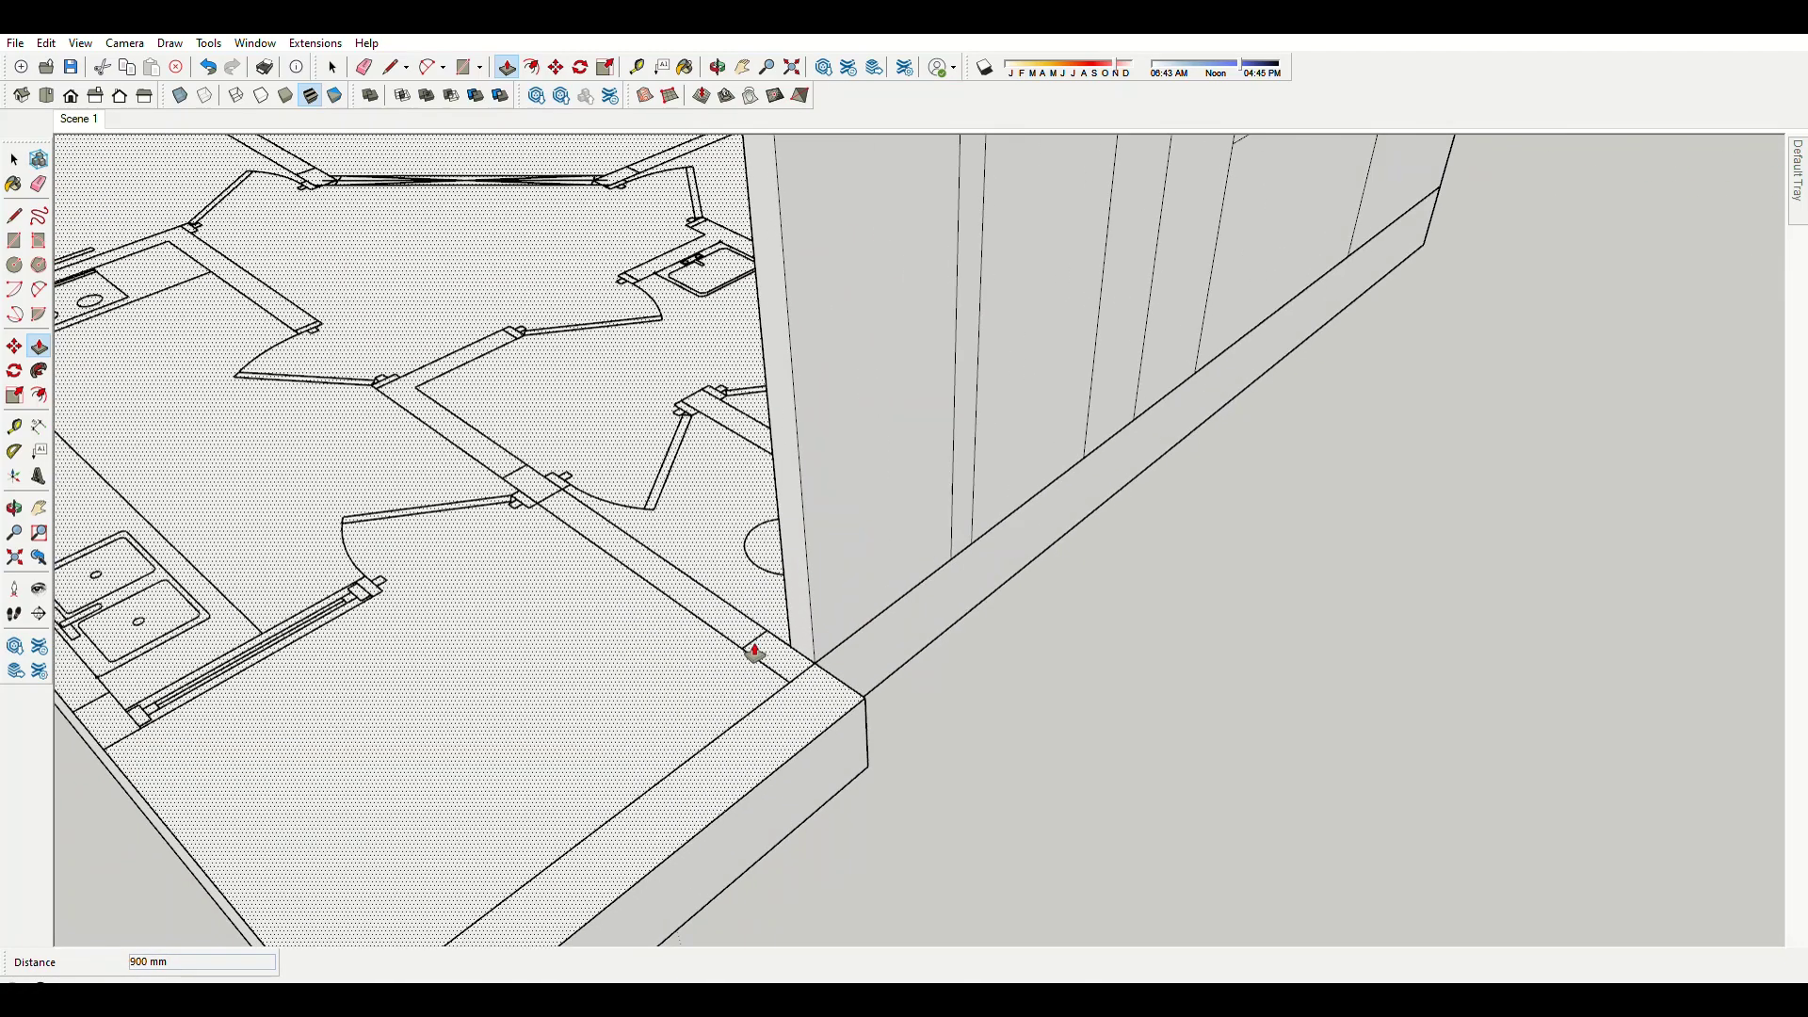
pyautogui.scroll(-2, 730, 606)
pyautogui.scroll(-5, 698, 606)
pyautogui.press('space')
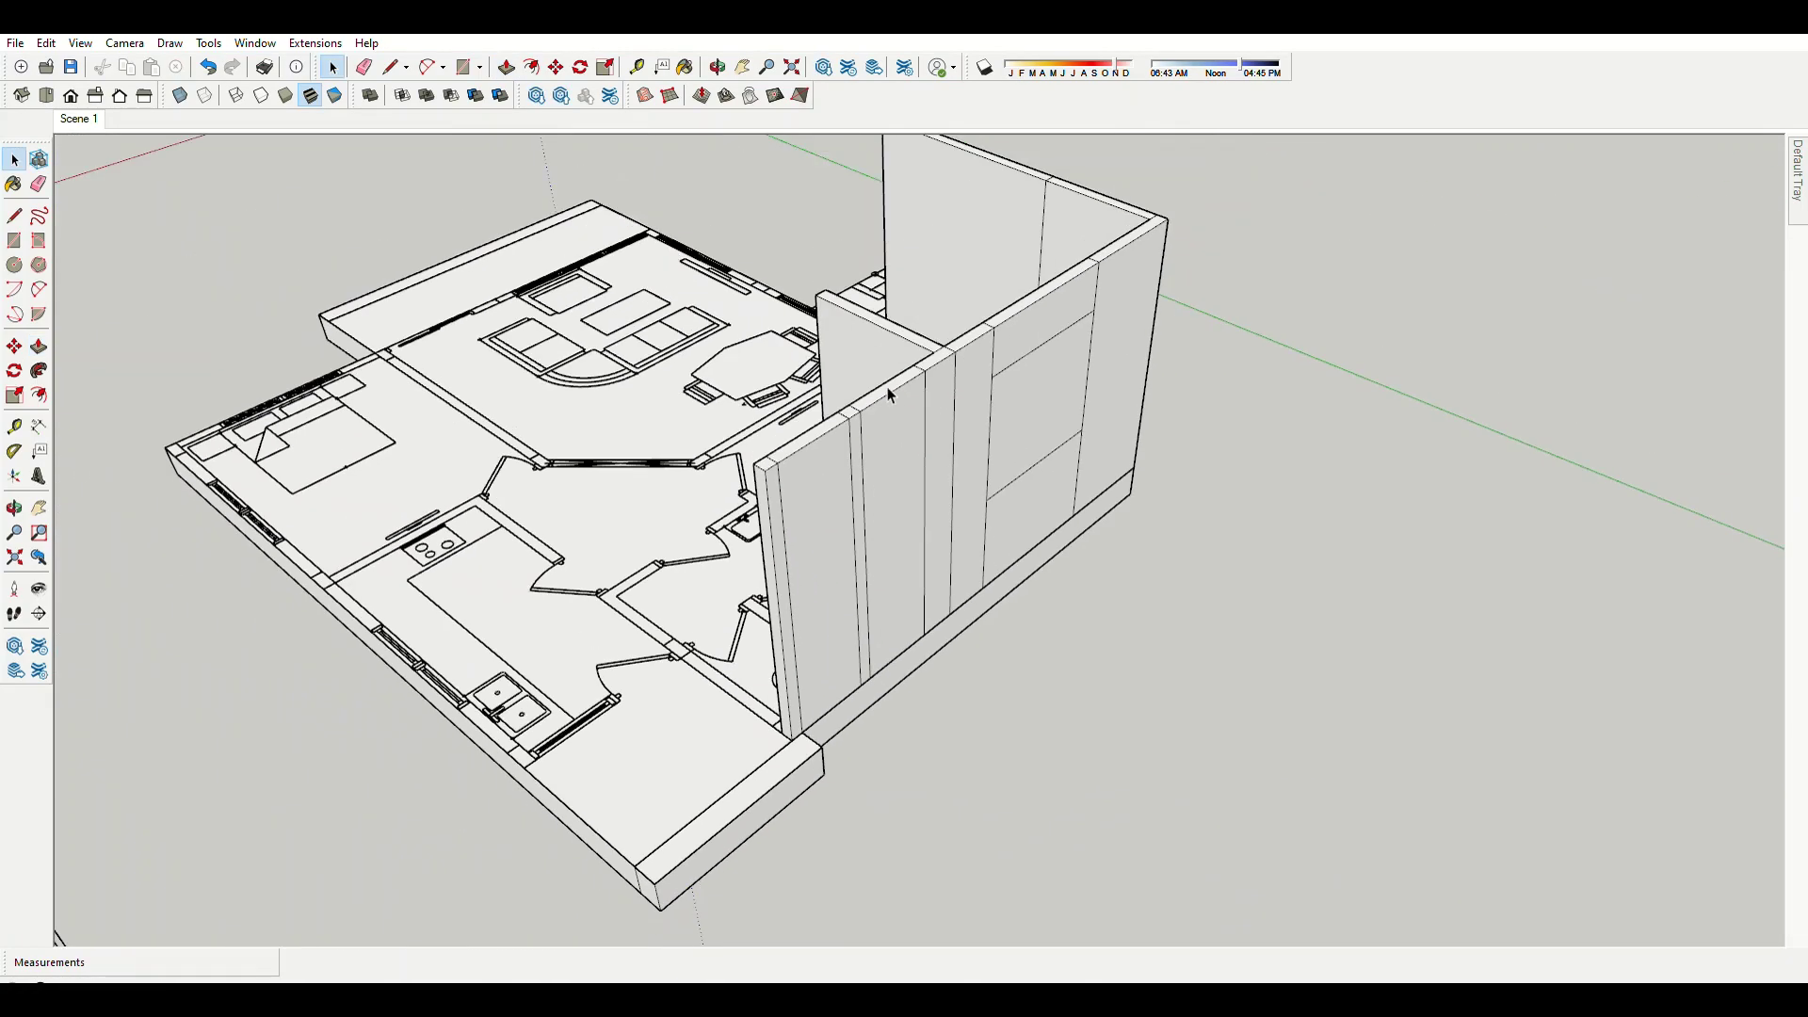
pyautogui.scroll(3, 890, 394)
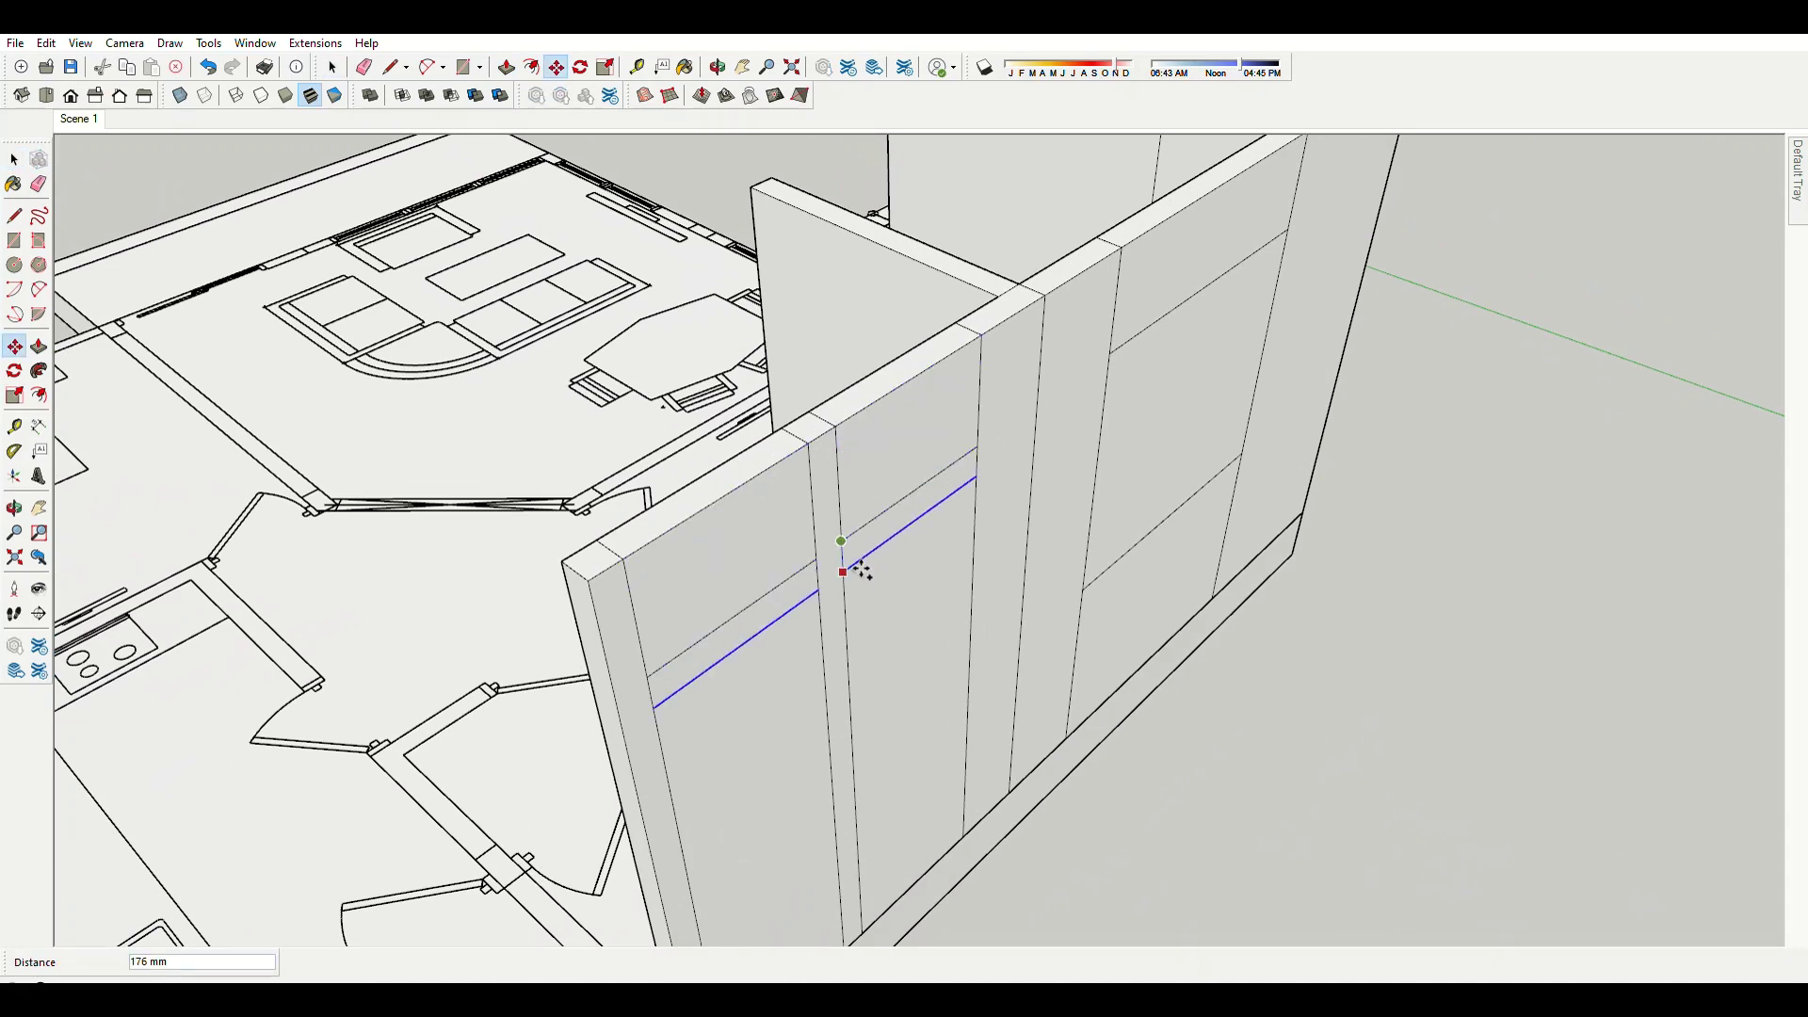
# Push the bathroom wall face out by 300 mm.
pyautogui.scroll(-3, 953, 403)
pyautogui.scroll(-3, 1432, 665)
pyautogui.press('p')
pyautogui.scroll(3, 1190, 666)
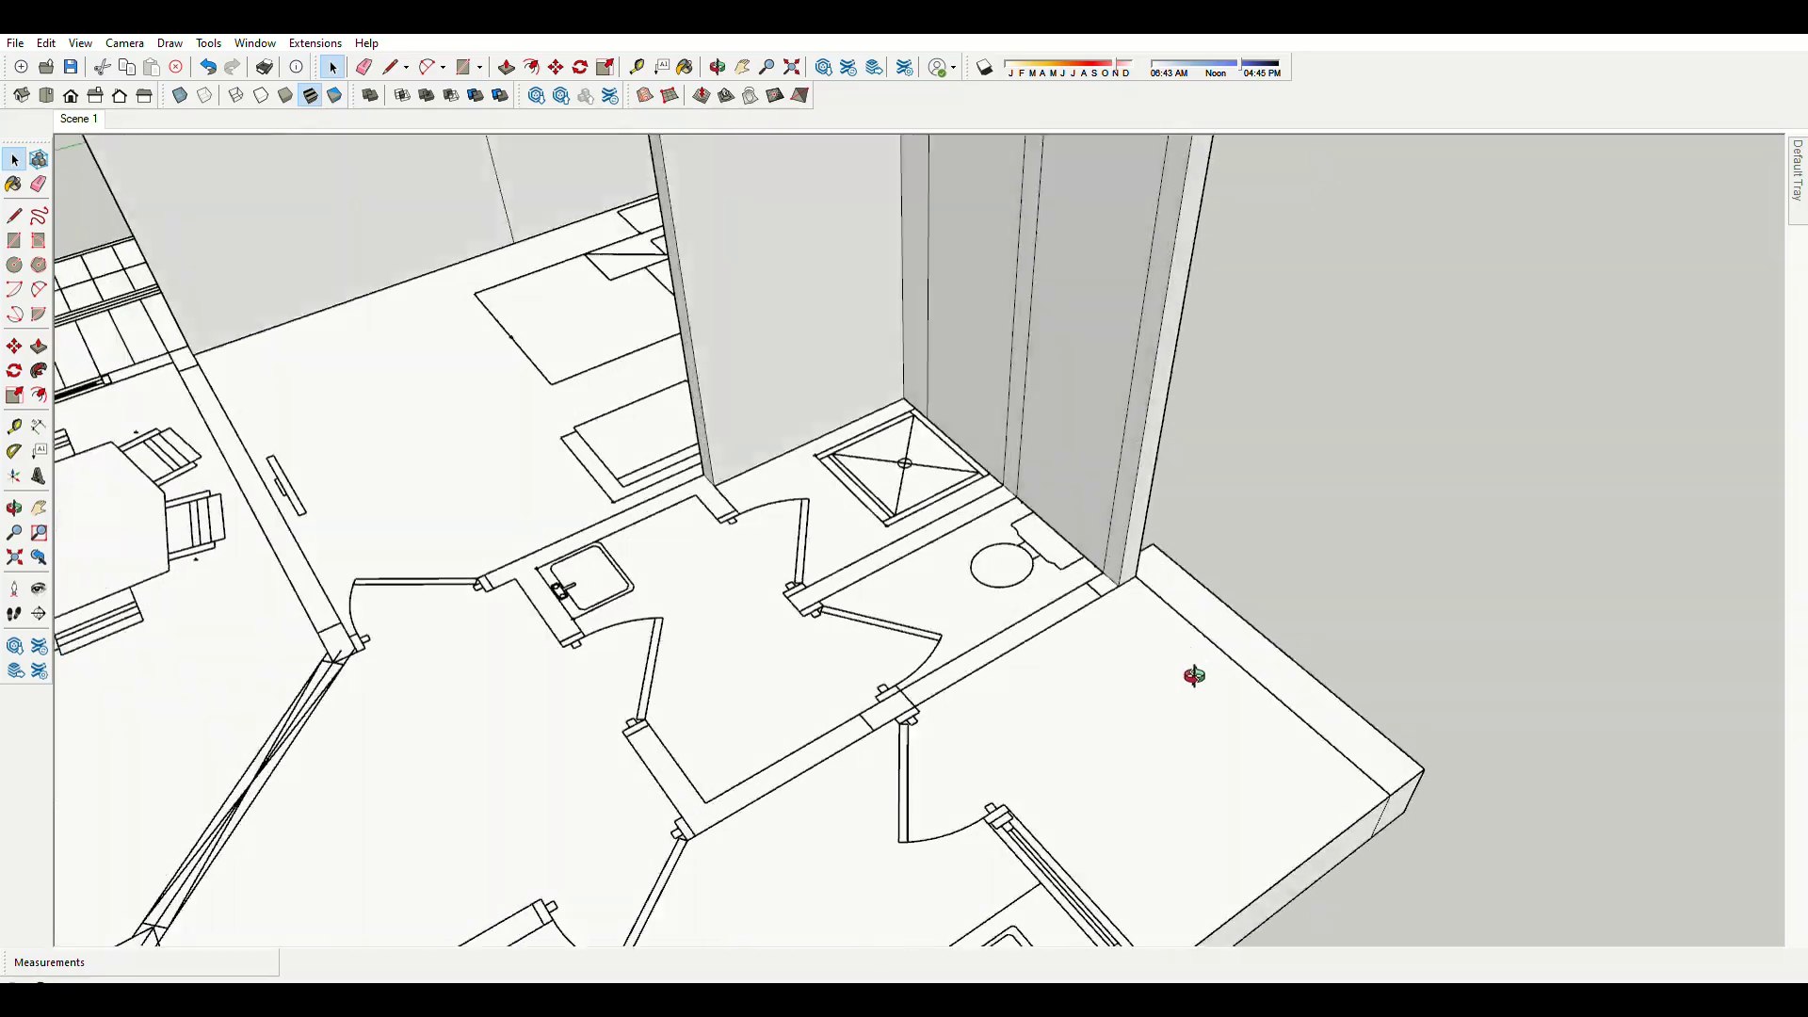
pyautogui.scroll(2, 1134, 557)
pyautogui.click(1134, 557)
pyautogui.scroll(-3, 920, 726)
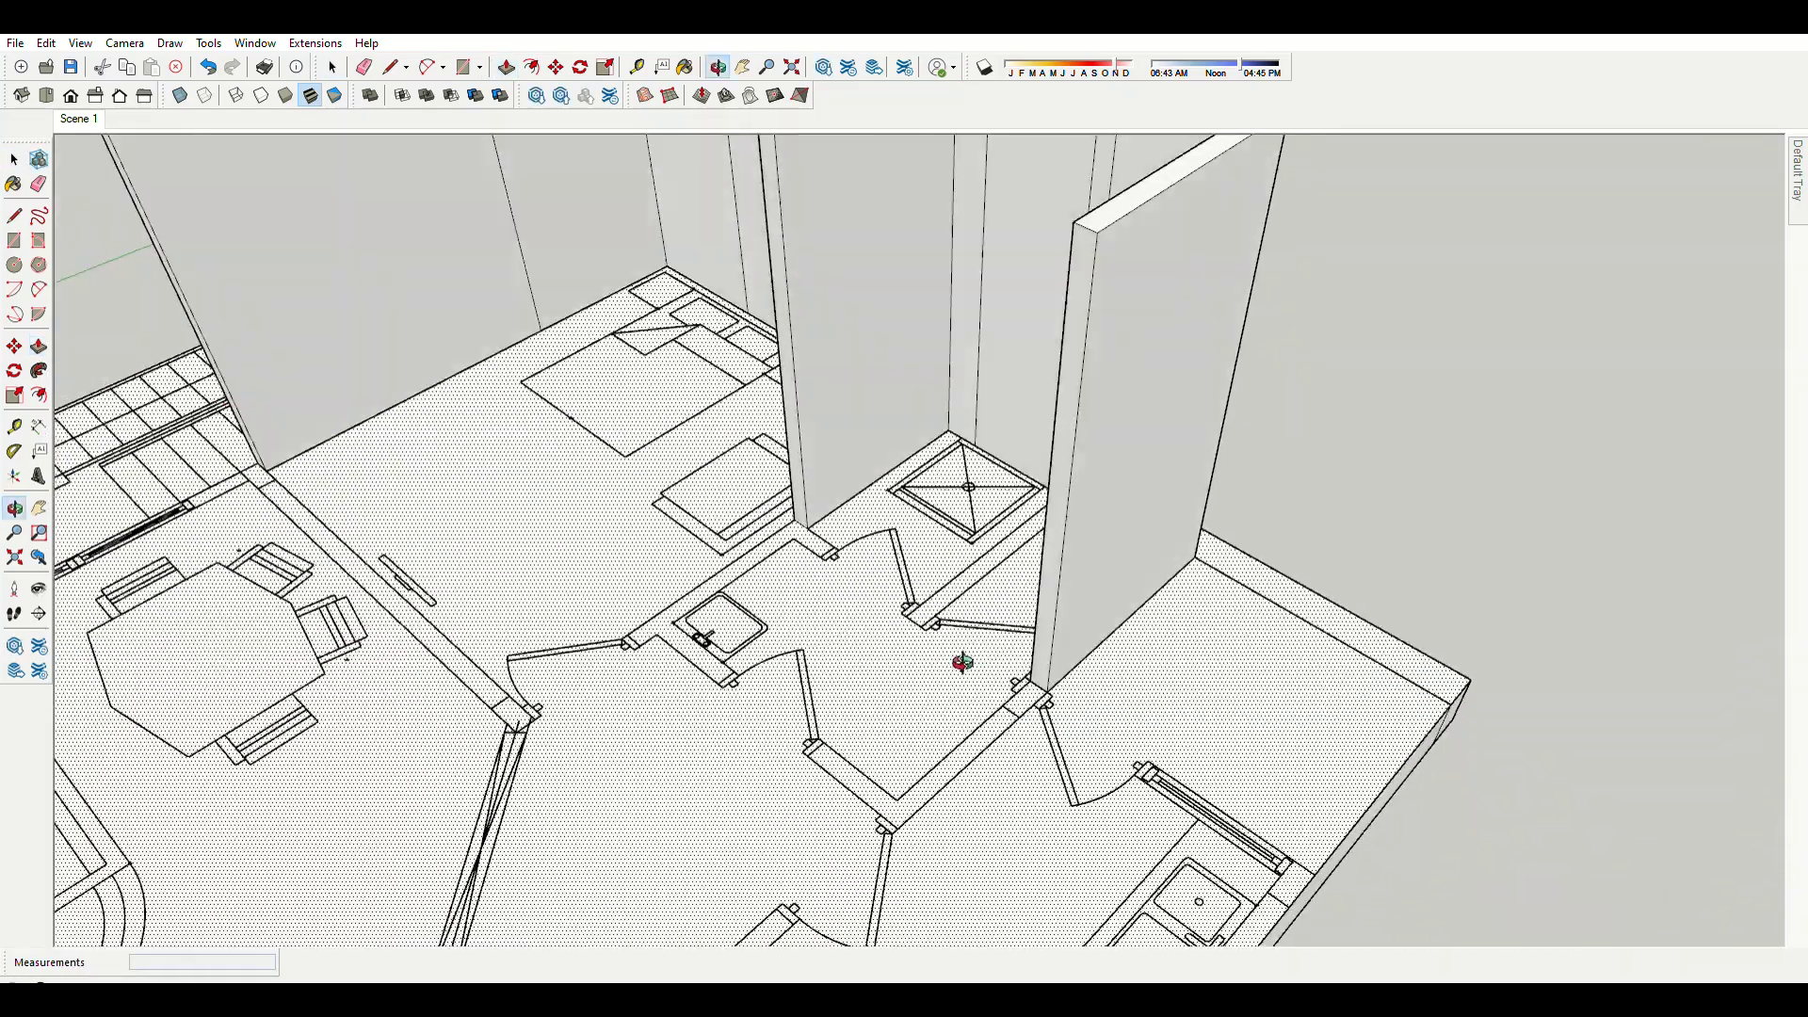
pyautogui.scroll(3, 847, 666)
pyautogui.scroll(3, 860, 543)
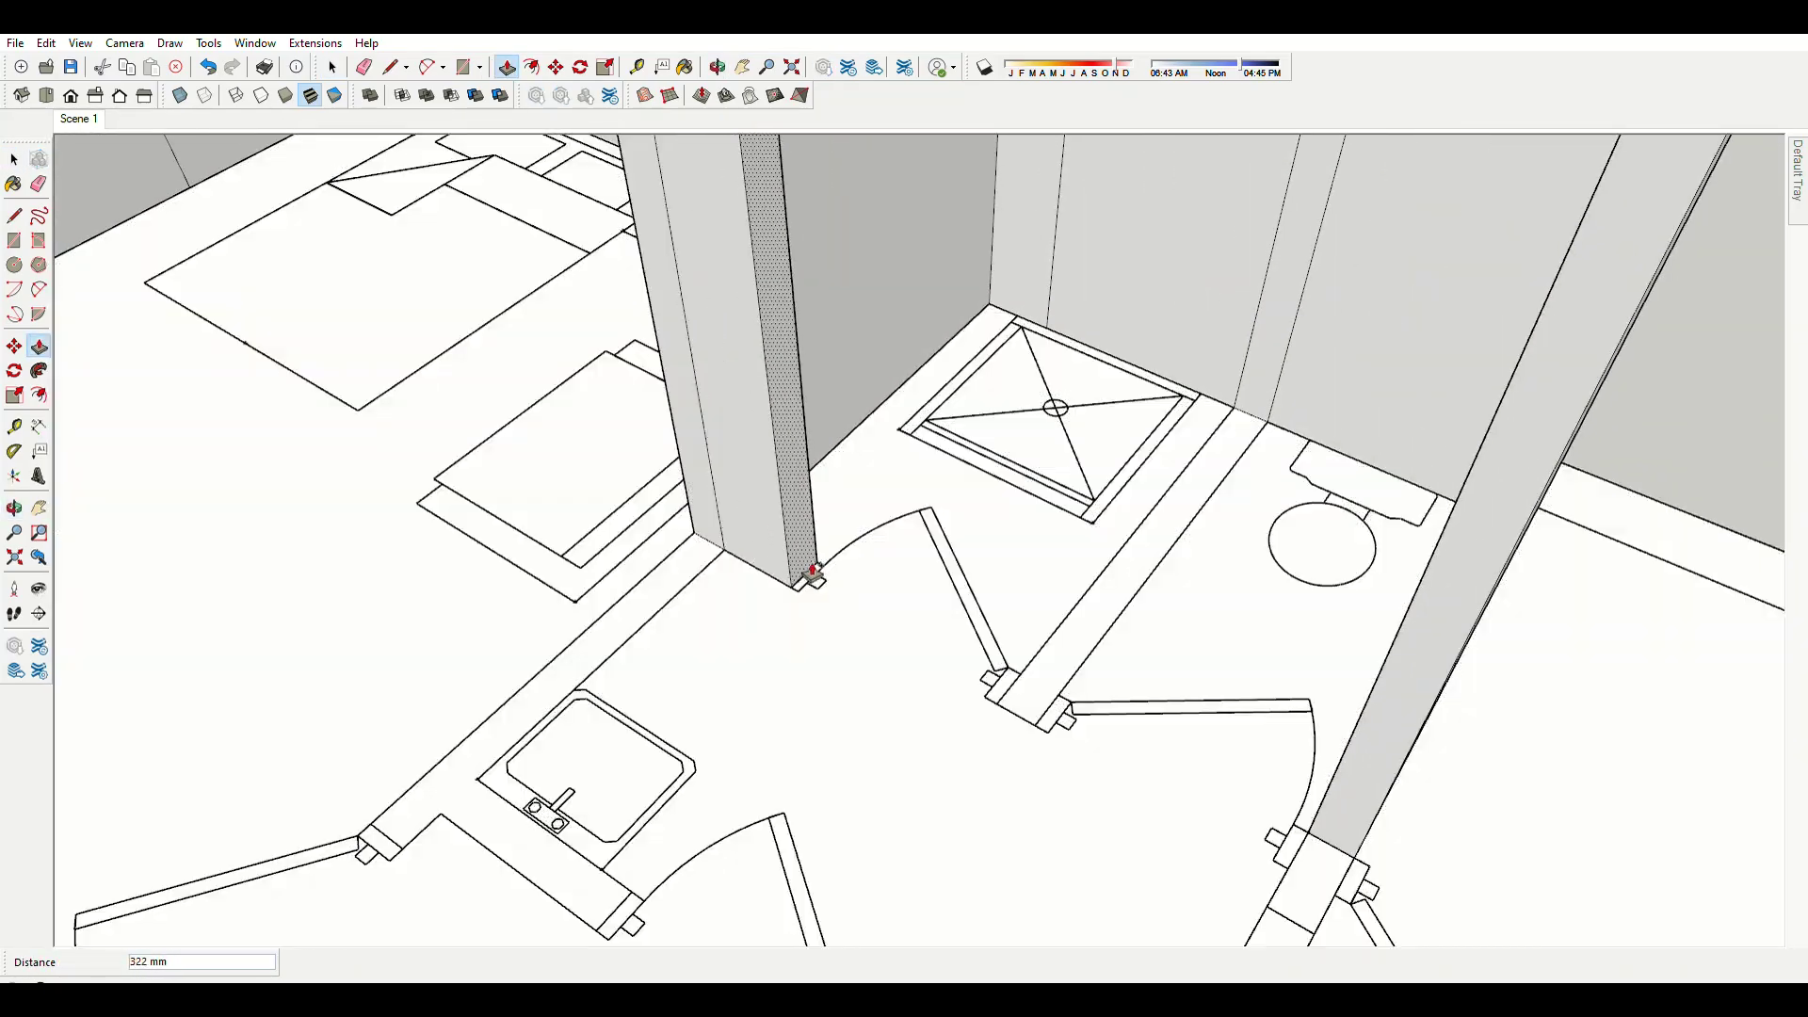
pyautogui.write('300')
pyautogui.press('Return')
# Extend the narrow wall end 900 mm across the shower to close the gap.
pyautogui.click(1255, 396)
pyautogui.scroll(2, 801, 525)
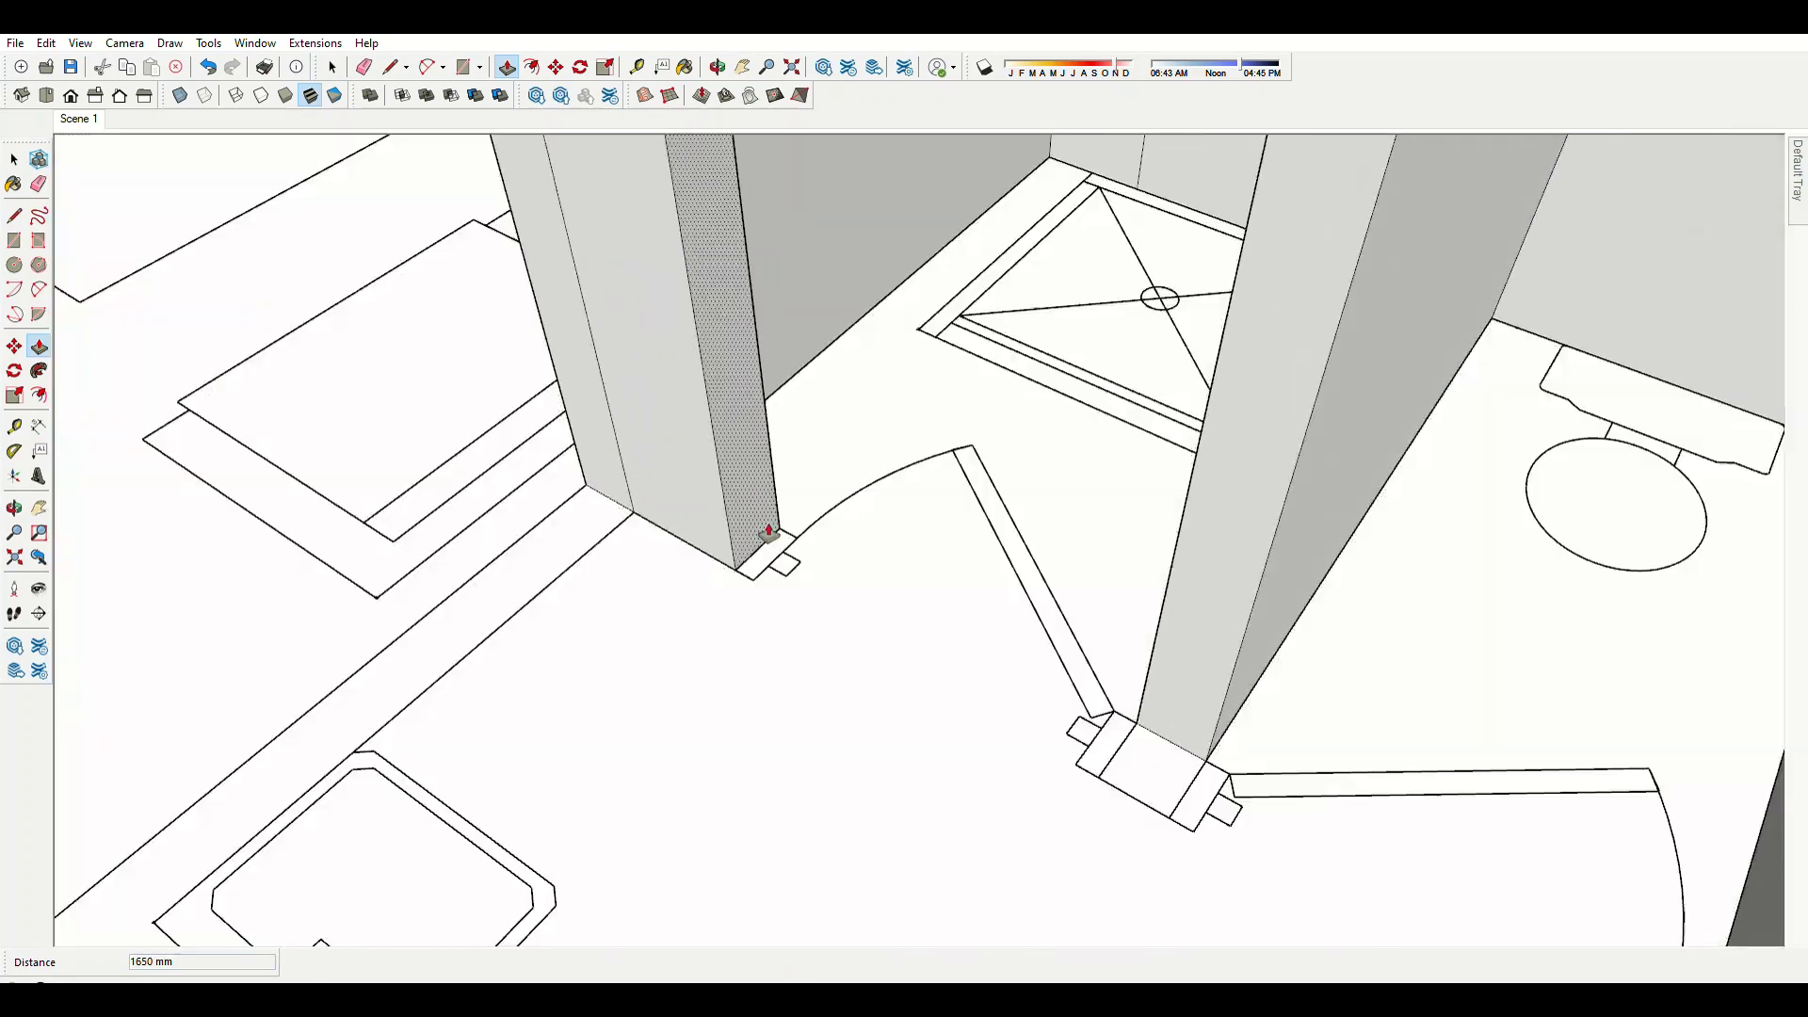
pyautogui.scroll(-2, 767, 524)
pyautogui.scroll(2, 979, 556)
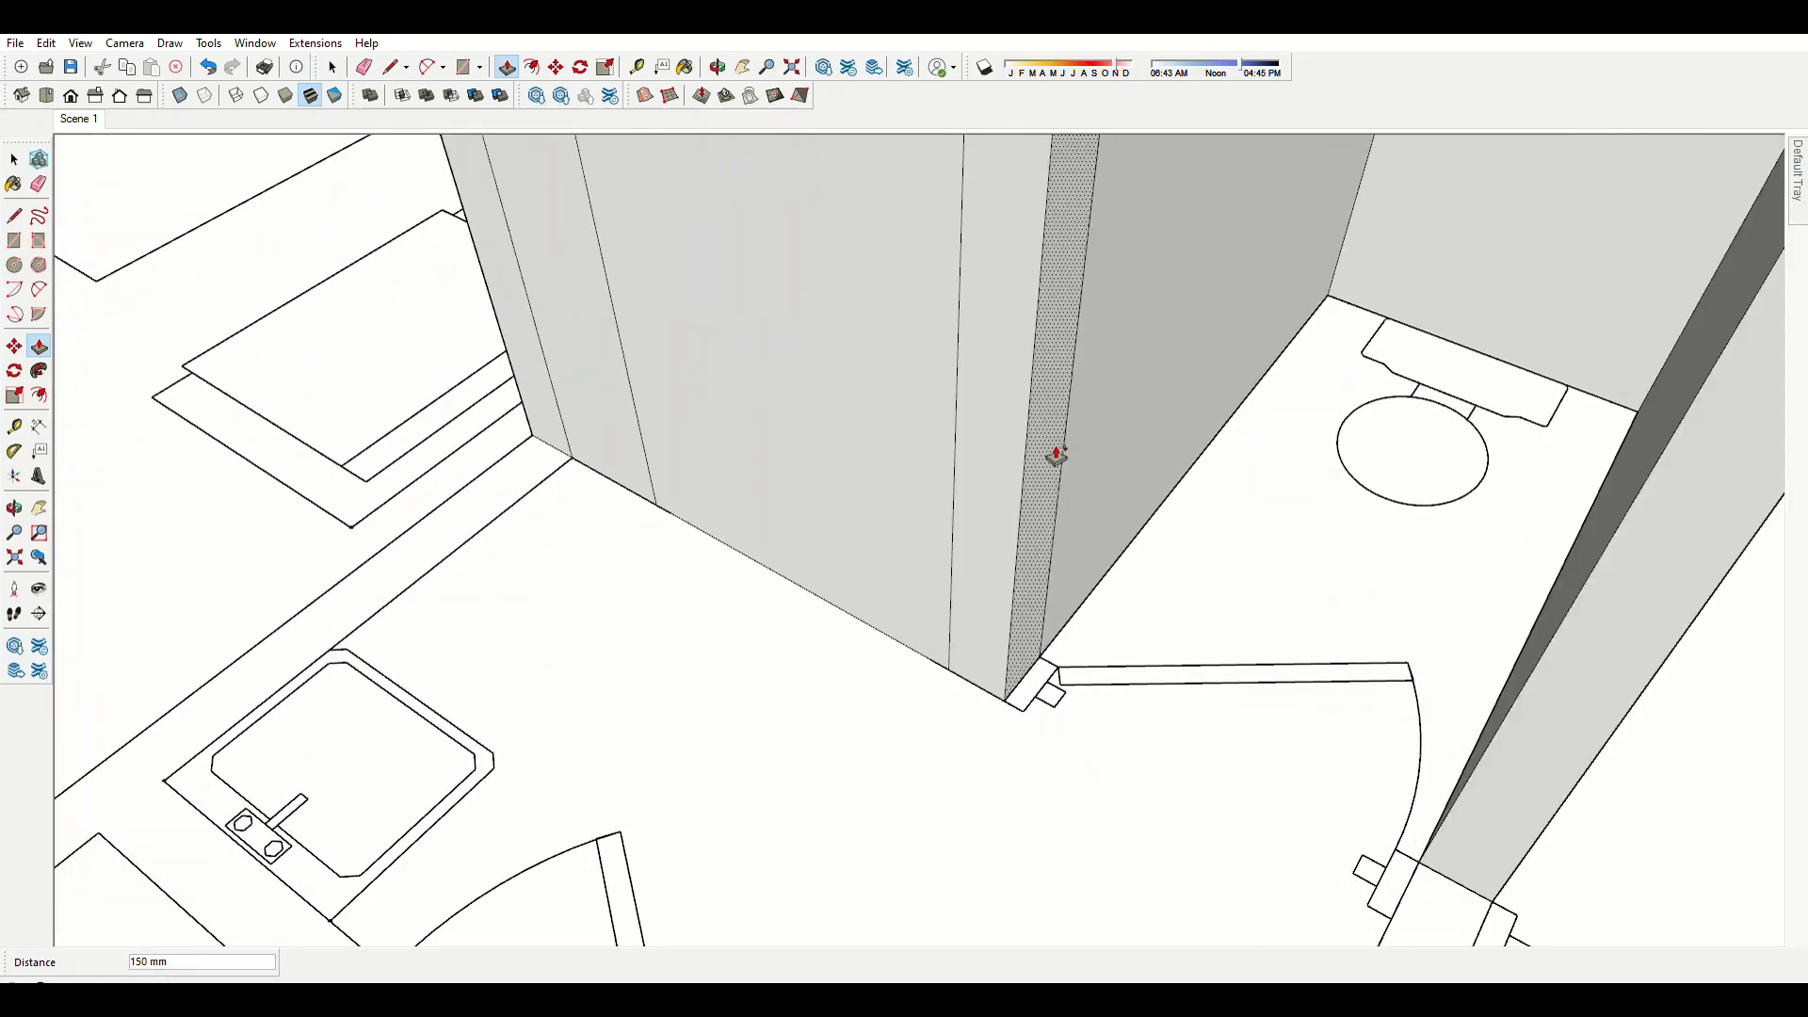
pyautogui.scroll(-2, 1064, 461)
pyautogui.write('900')
pyautogui.press('Return')
pyautogui.scroll(-3, 1235, 694)
pyautogui.scroll(3, 1275, 607)
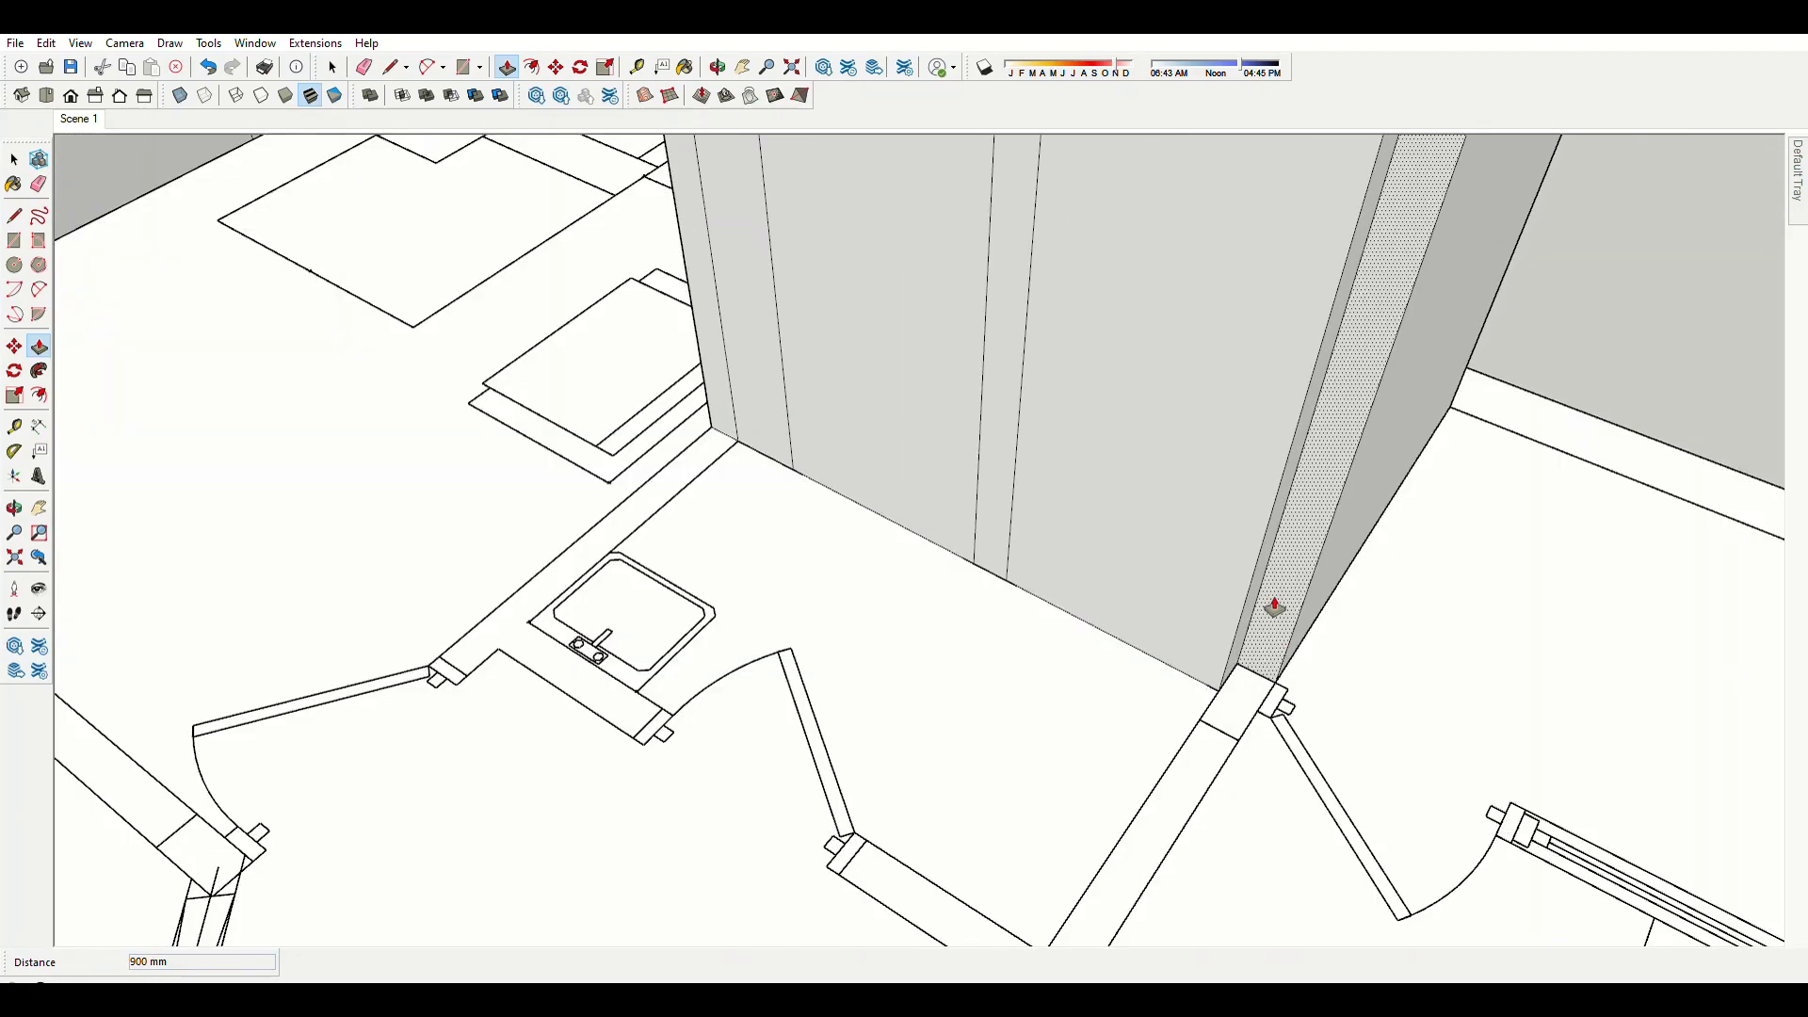
pyautogui.press('space')
pyautogui.scroll(-3, 1200, 452)
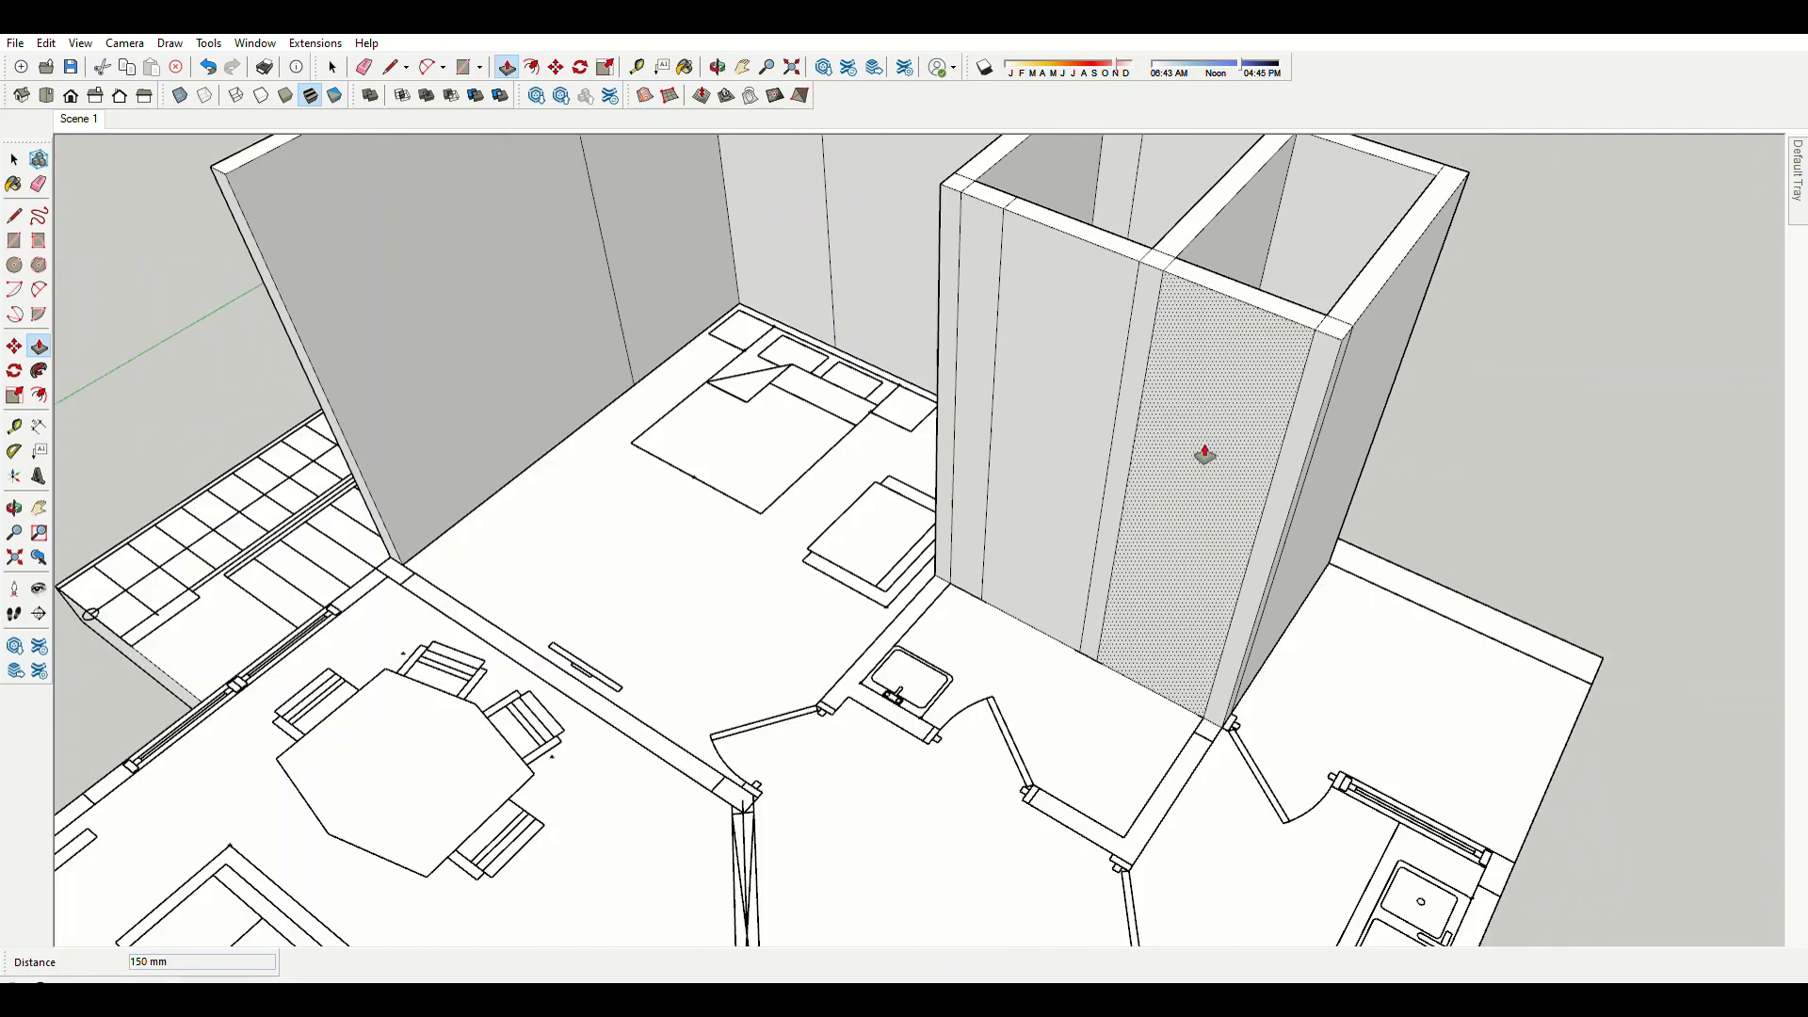
pyautogui.scroll(2, 1229, 291)
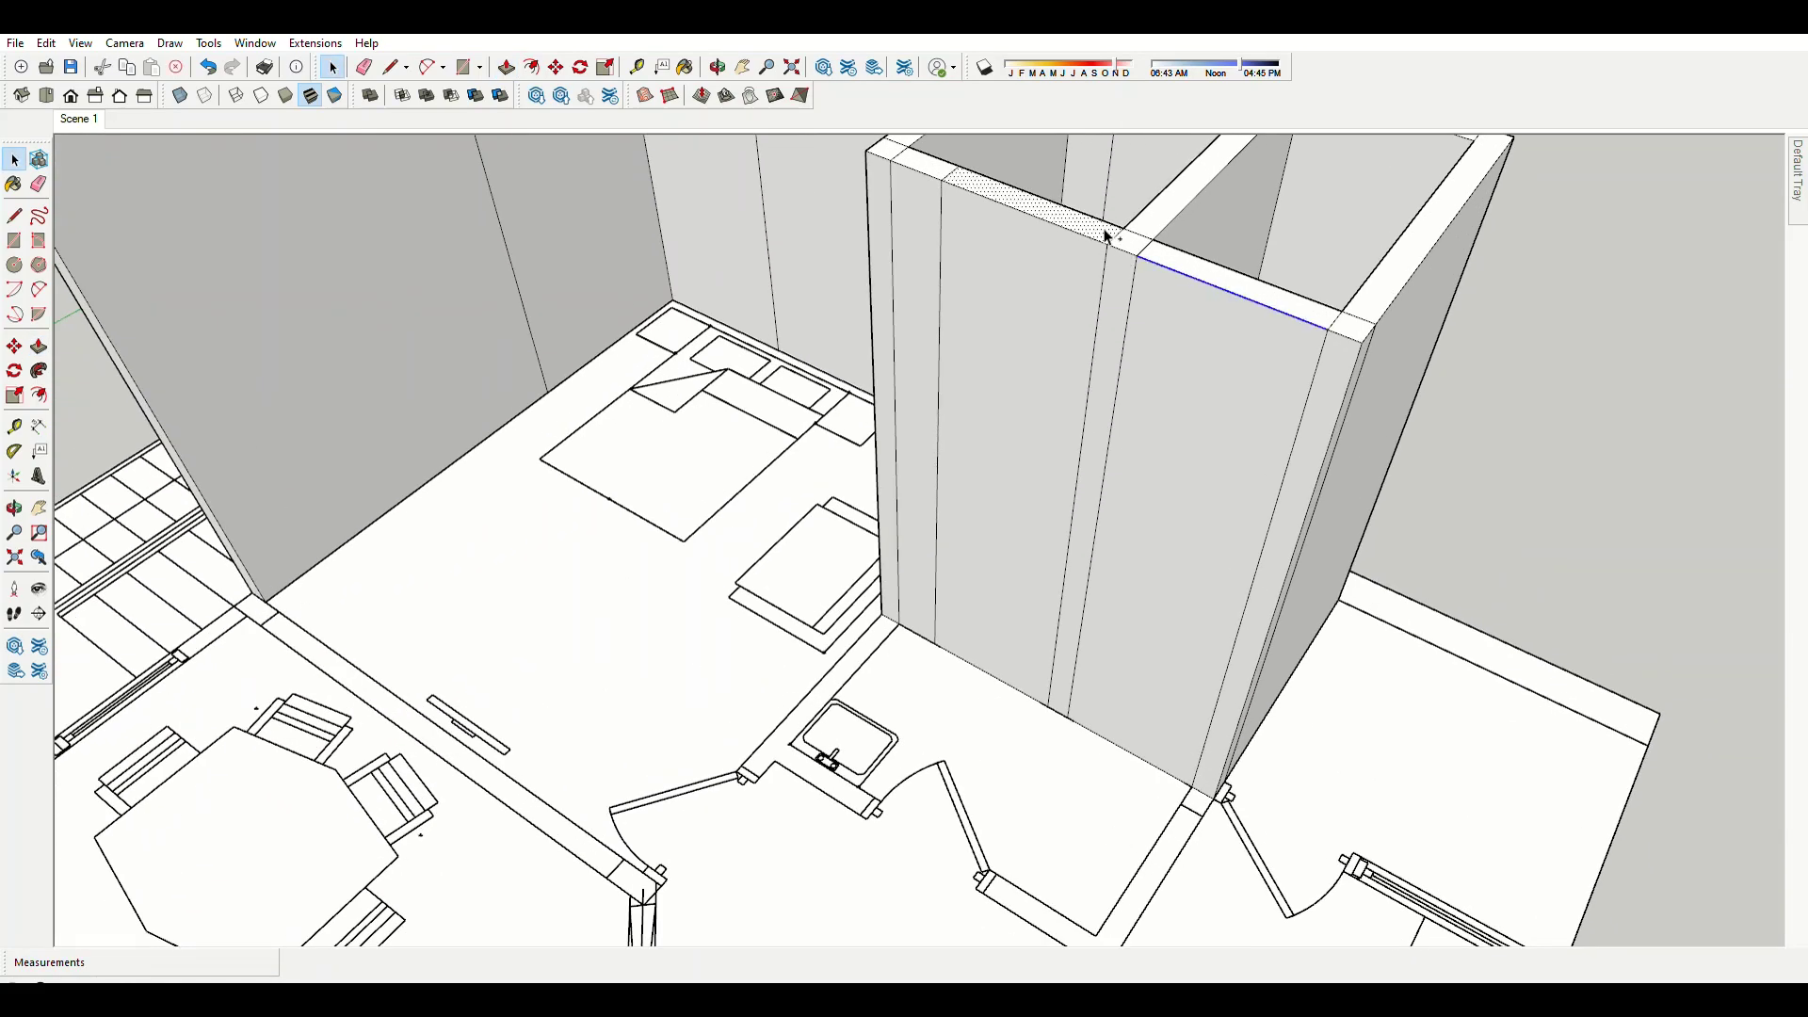
pyautogui.press('m')
pyautogui.scroll(1, 1115, 237)
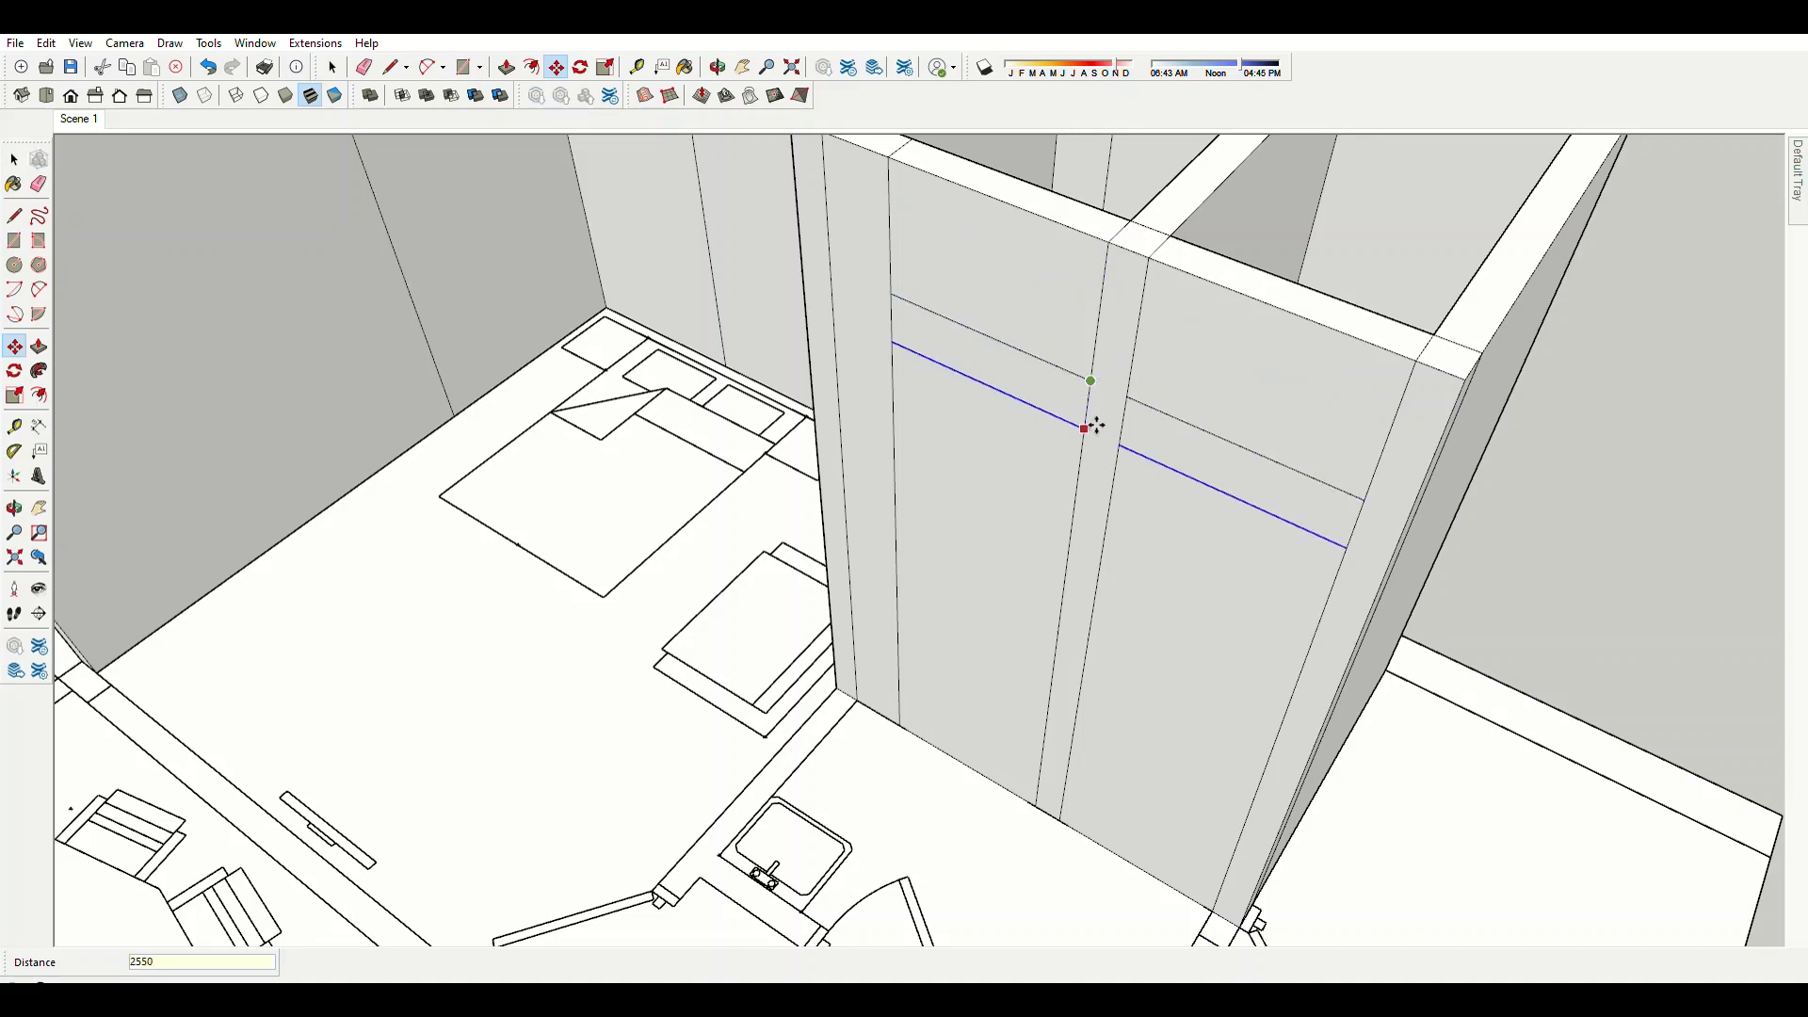
# Push/Pull the tower's lower corner face outward.
pyautogui.scroll(-3, 1095, 425)
pyautogui.scroll(4, 1116, 595)
pyautogui.press('p')
pyautogui.moveTo(1098, 476); pyautogui.dragTo(731, 694)
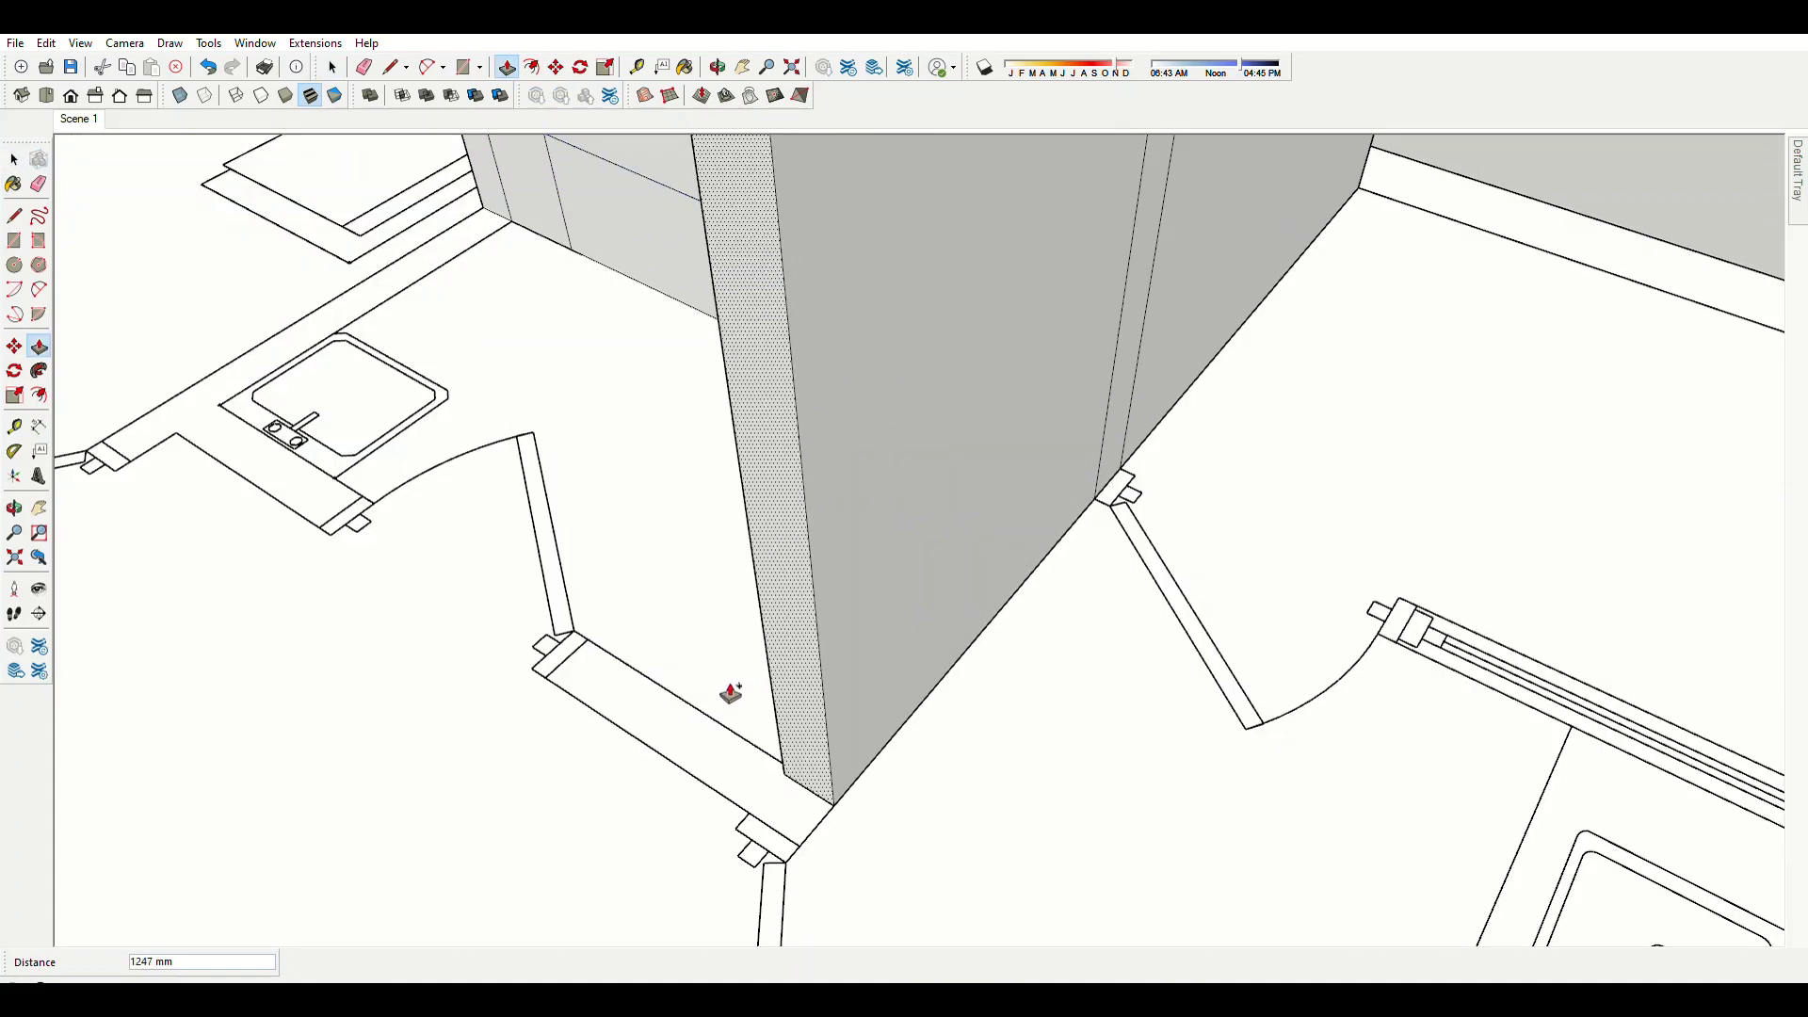
pyautogui.click(730, 694)
# Erase the leftover line at the bathroom wall base.
pyautogui.scroll(-3, 952, 787)
pyautogui.moveTo(951, 787); pyautogui.dragTo(1202, 819, button='middle')
pyautogui.press('e')
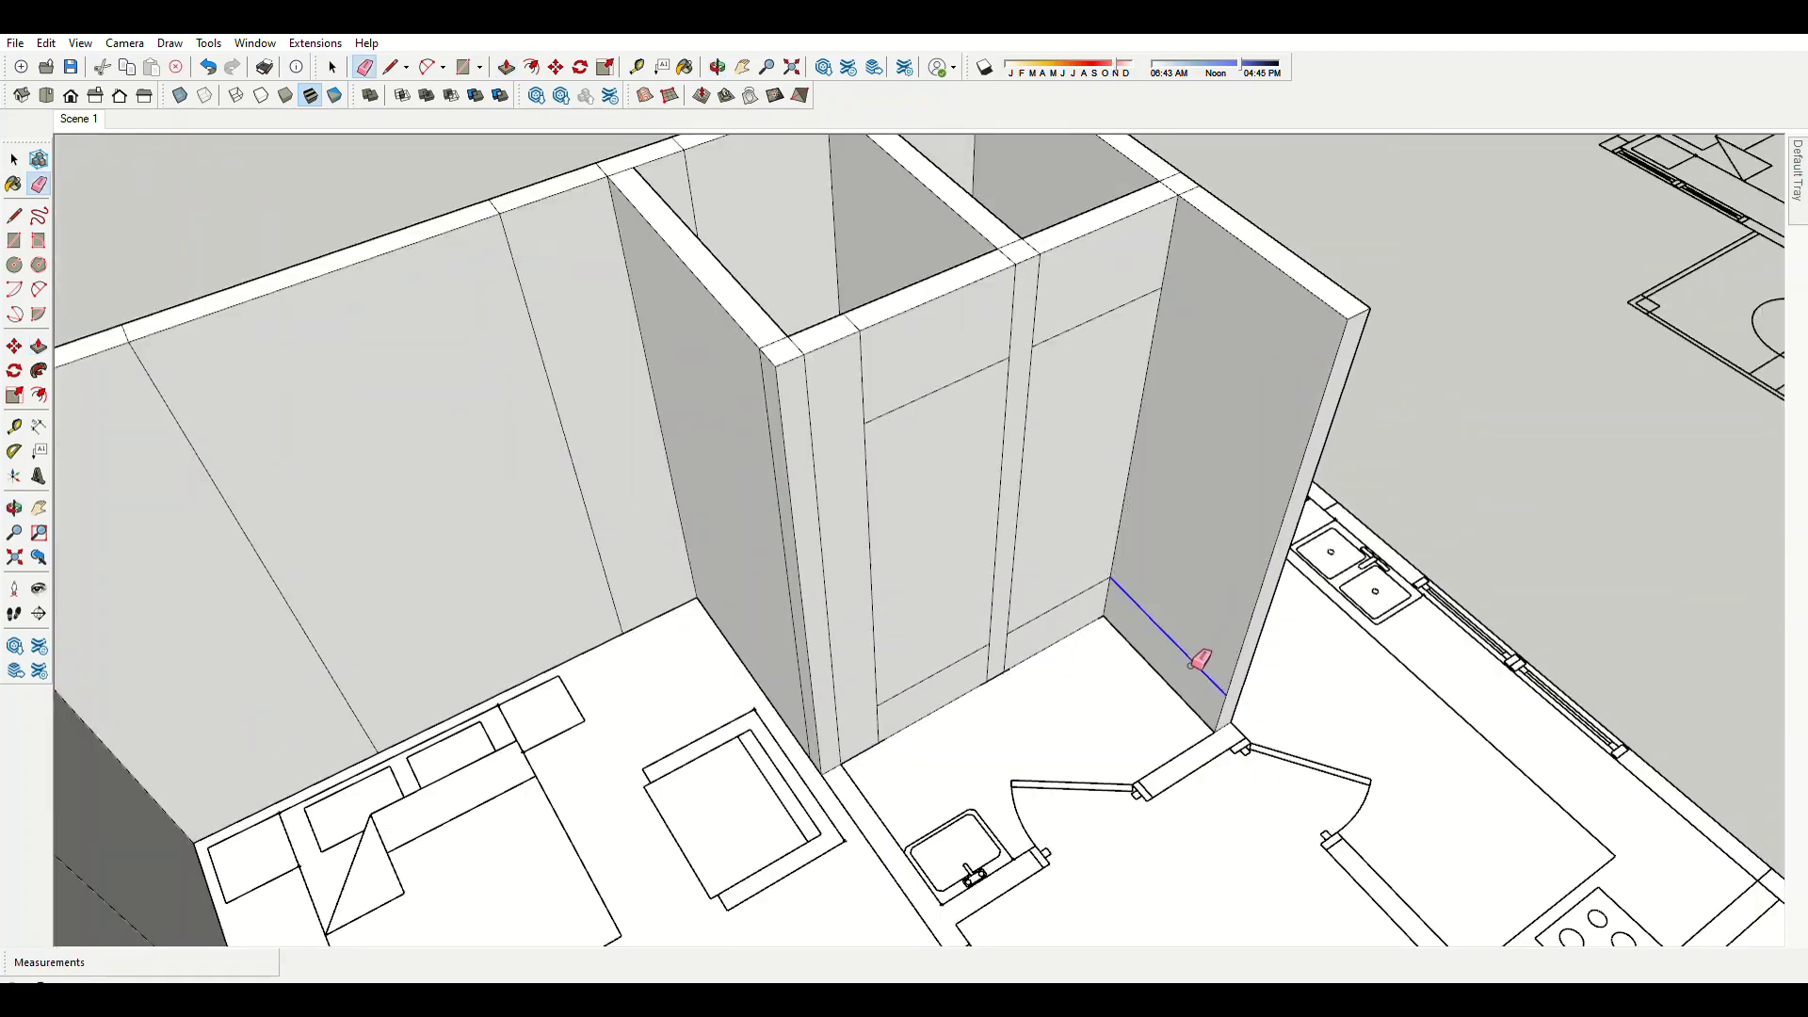
pyautogui.scroll(-3, 1199, 659)
pyautogui.moveTo(678, 678); pyautogui.dragTo(1065, 783, button='middle')
pyautogui.scroll(5, 844, 524)
# Extrude the door-corner face into a thin full-height wall beside the kitchen.
pyautogui.press('p')
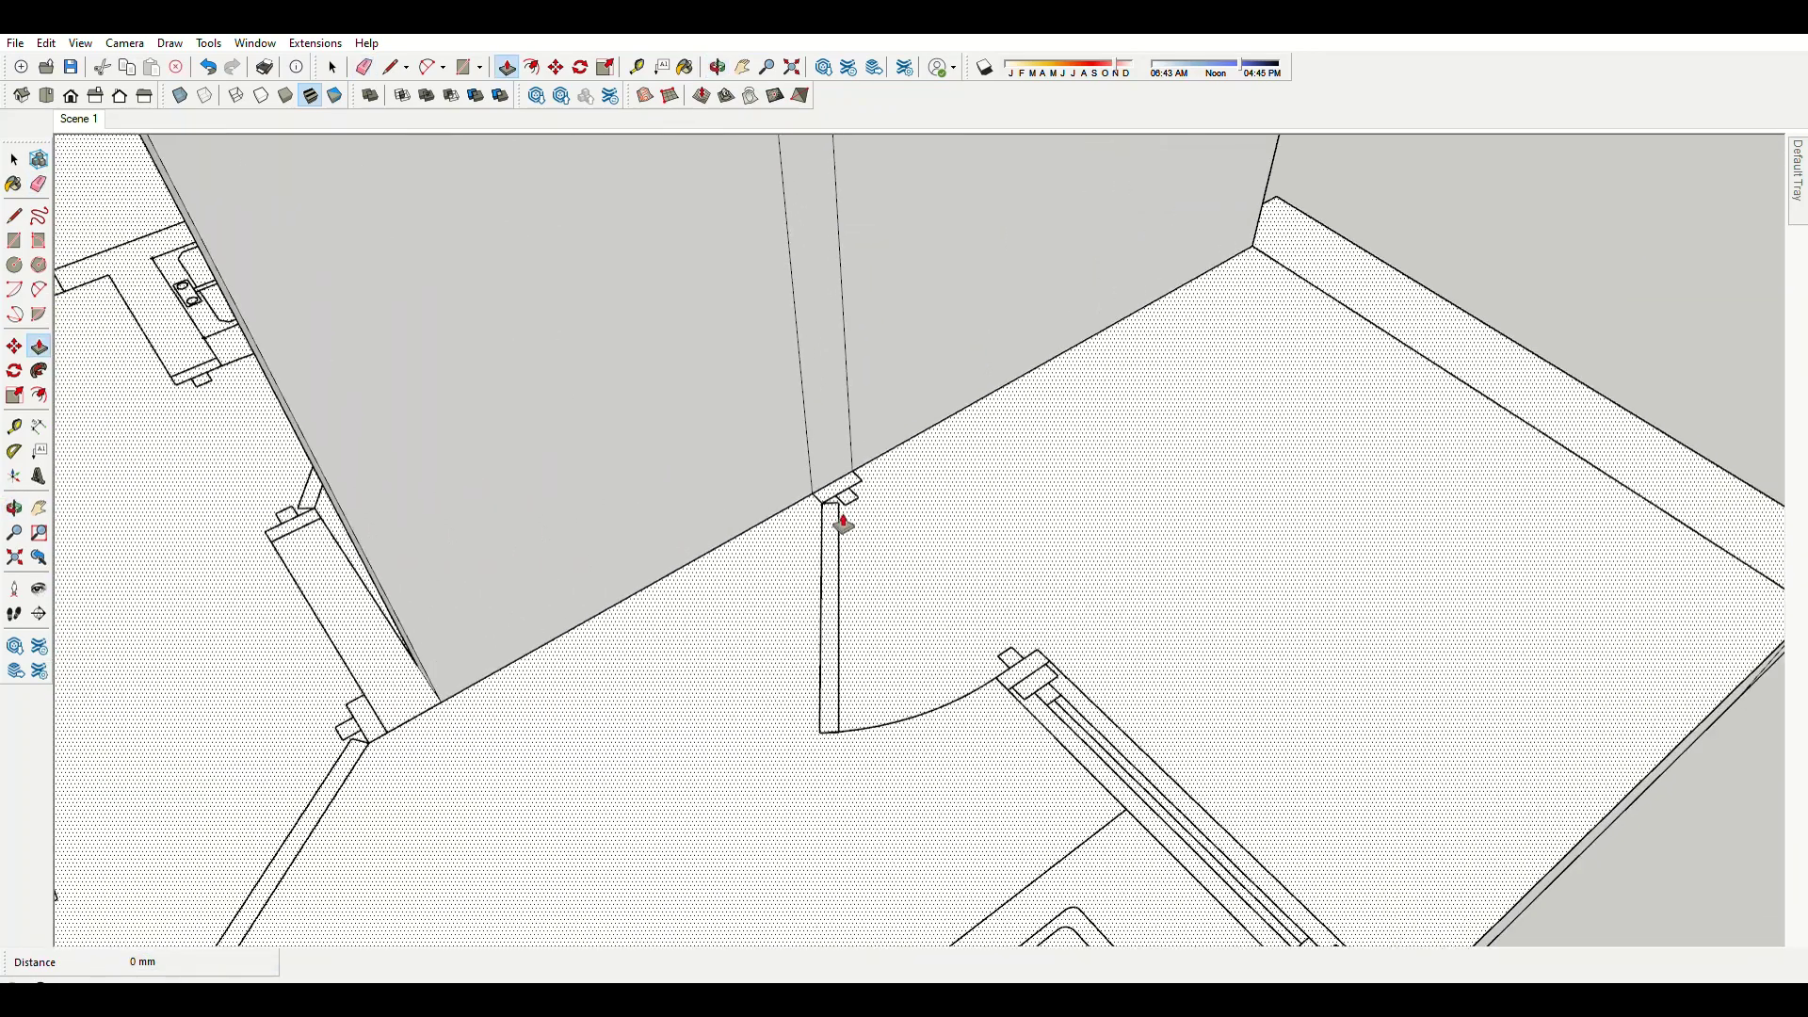
pyautogui.click(844, 525)
pyautogui.scroll(-3, 1029, 669)
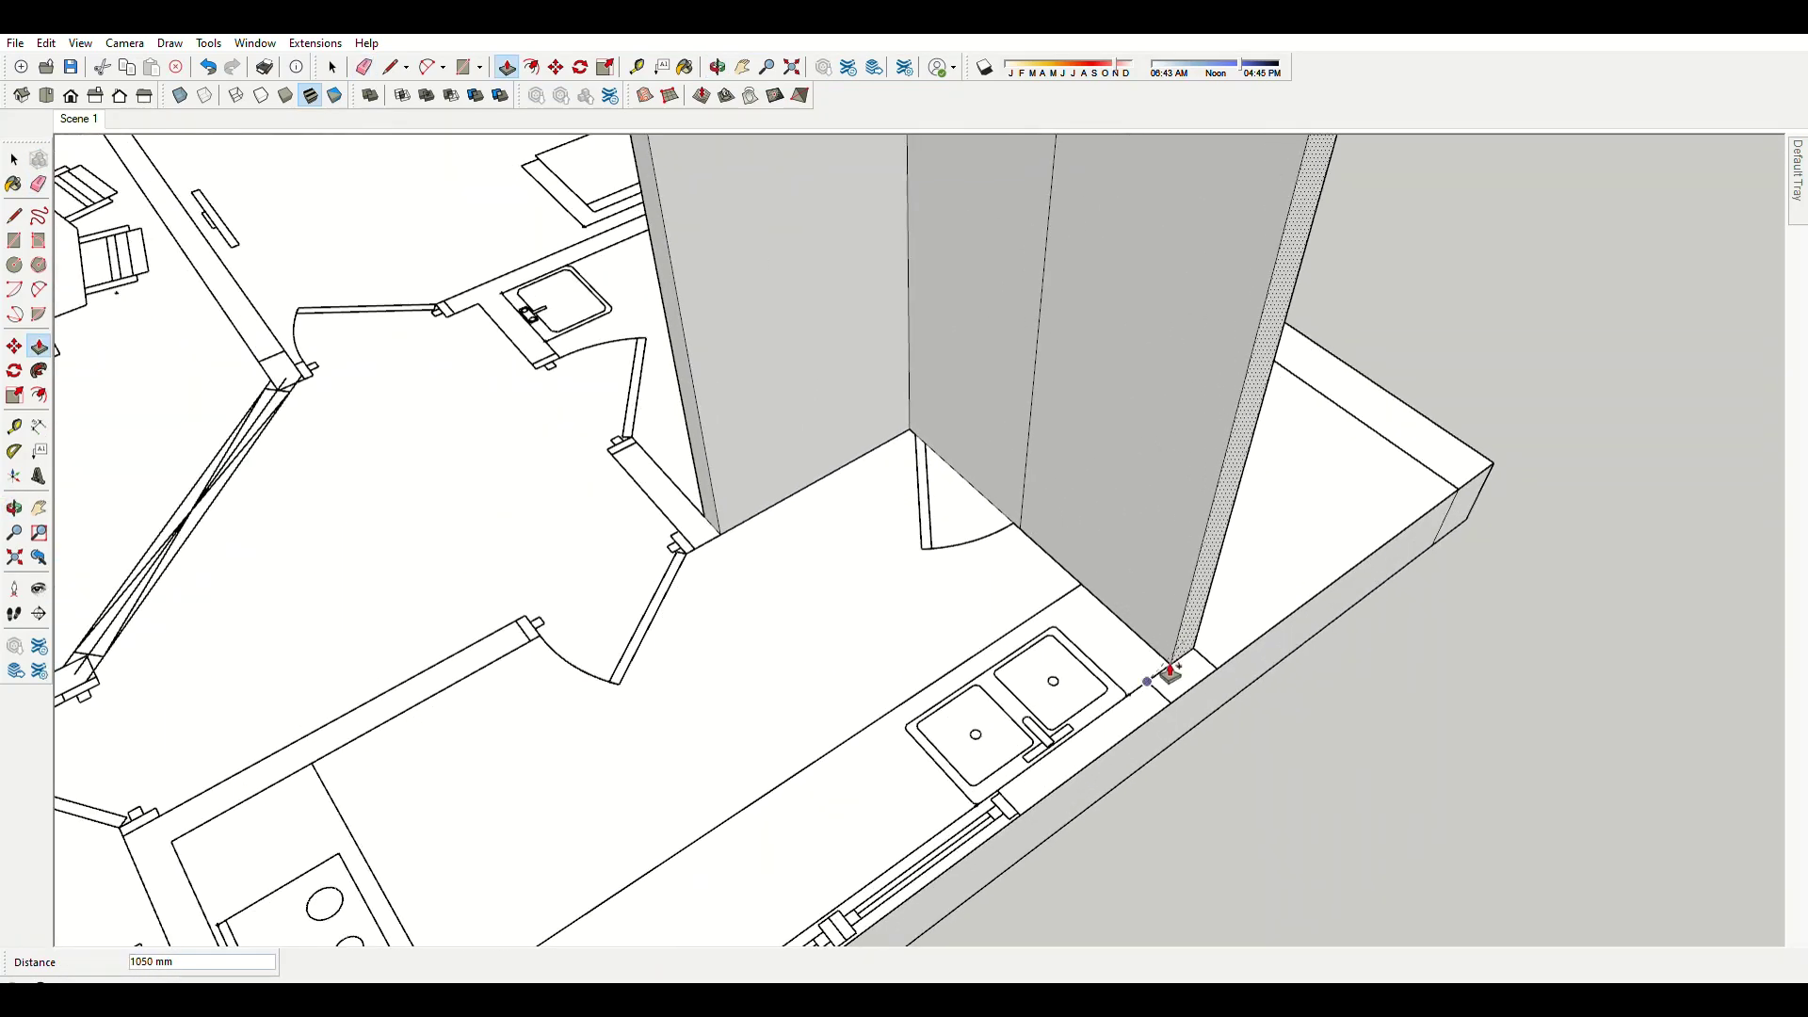
pyautogui.scroll(-3, 1194, 670)
pyautogui.click(1194, 674)
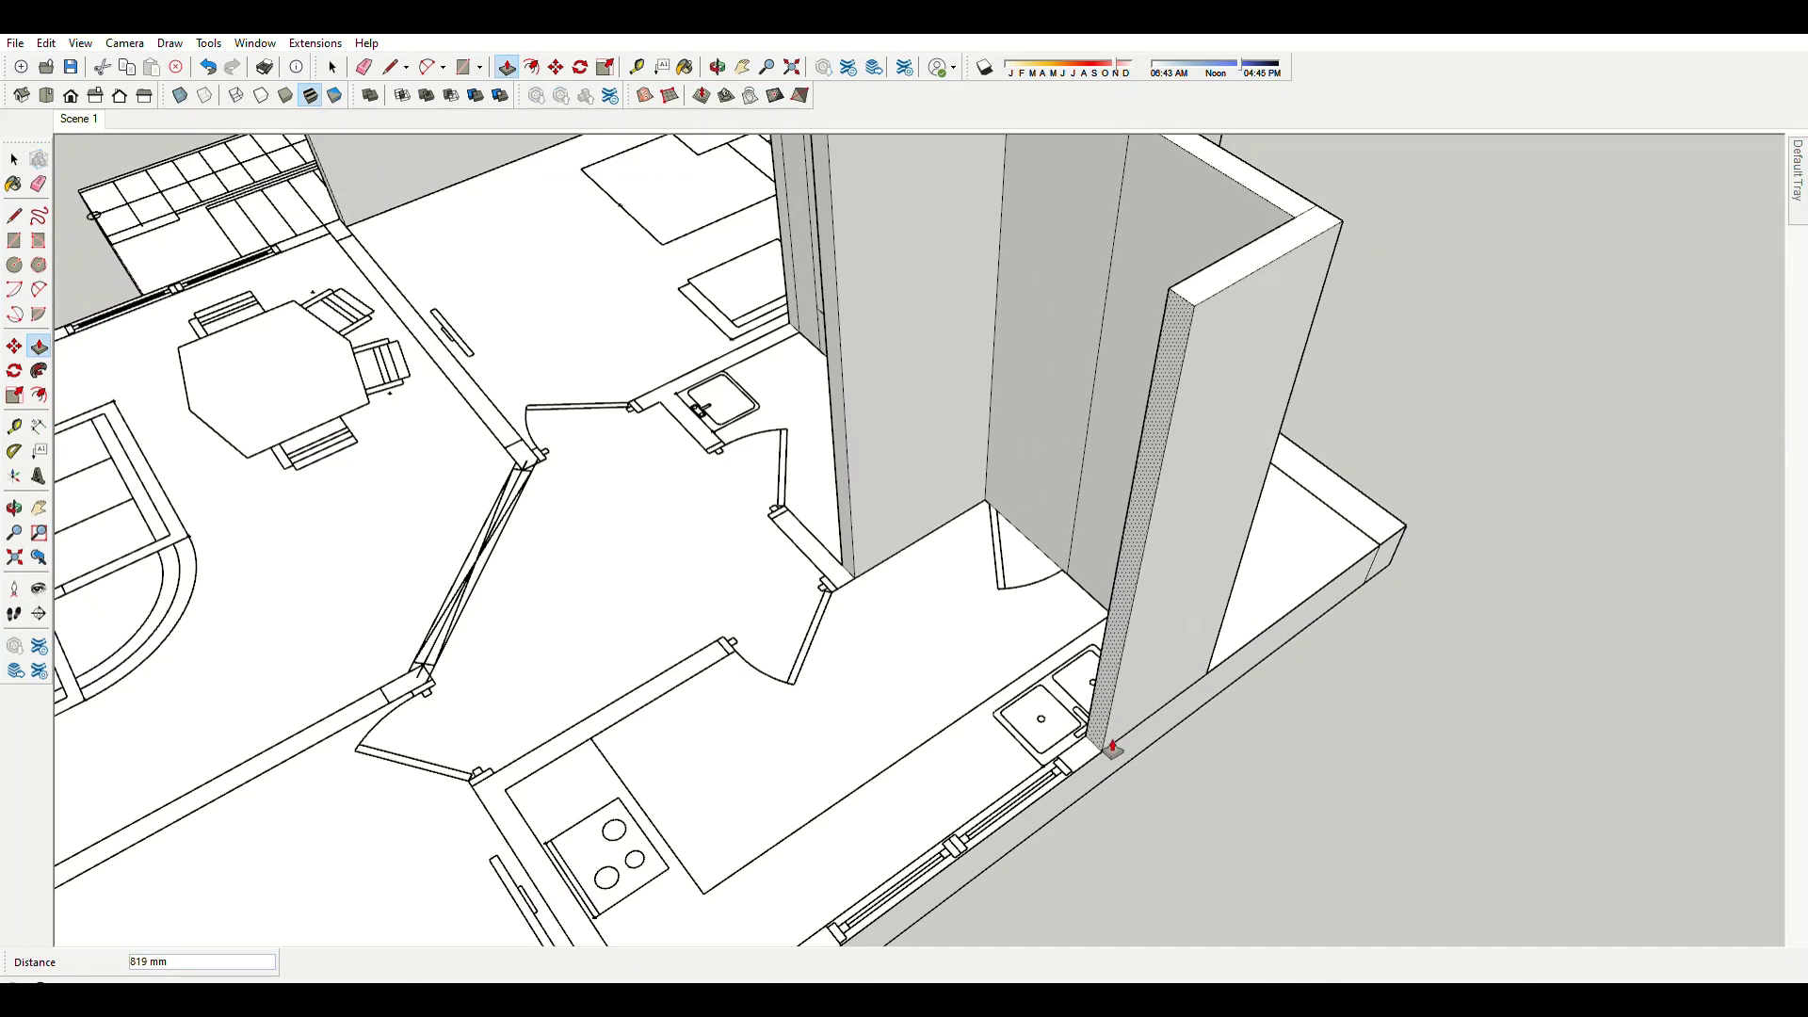
pyautogui.press('space')
pyautogui.scroll(3, 1205, 386)
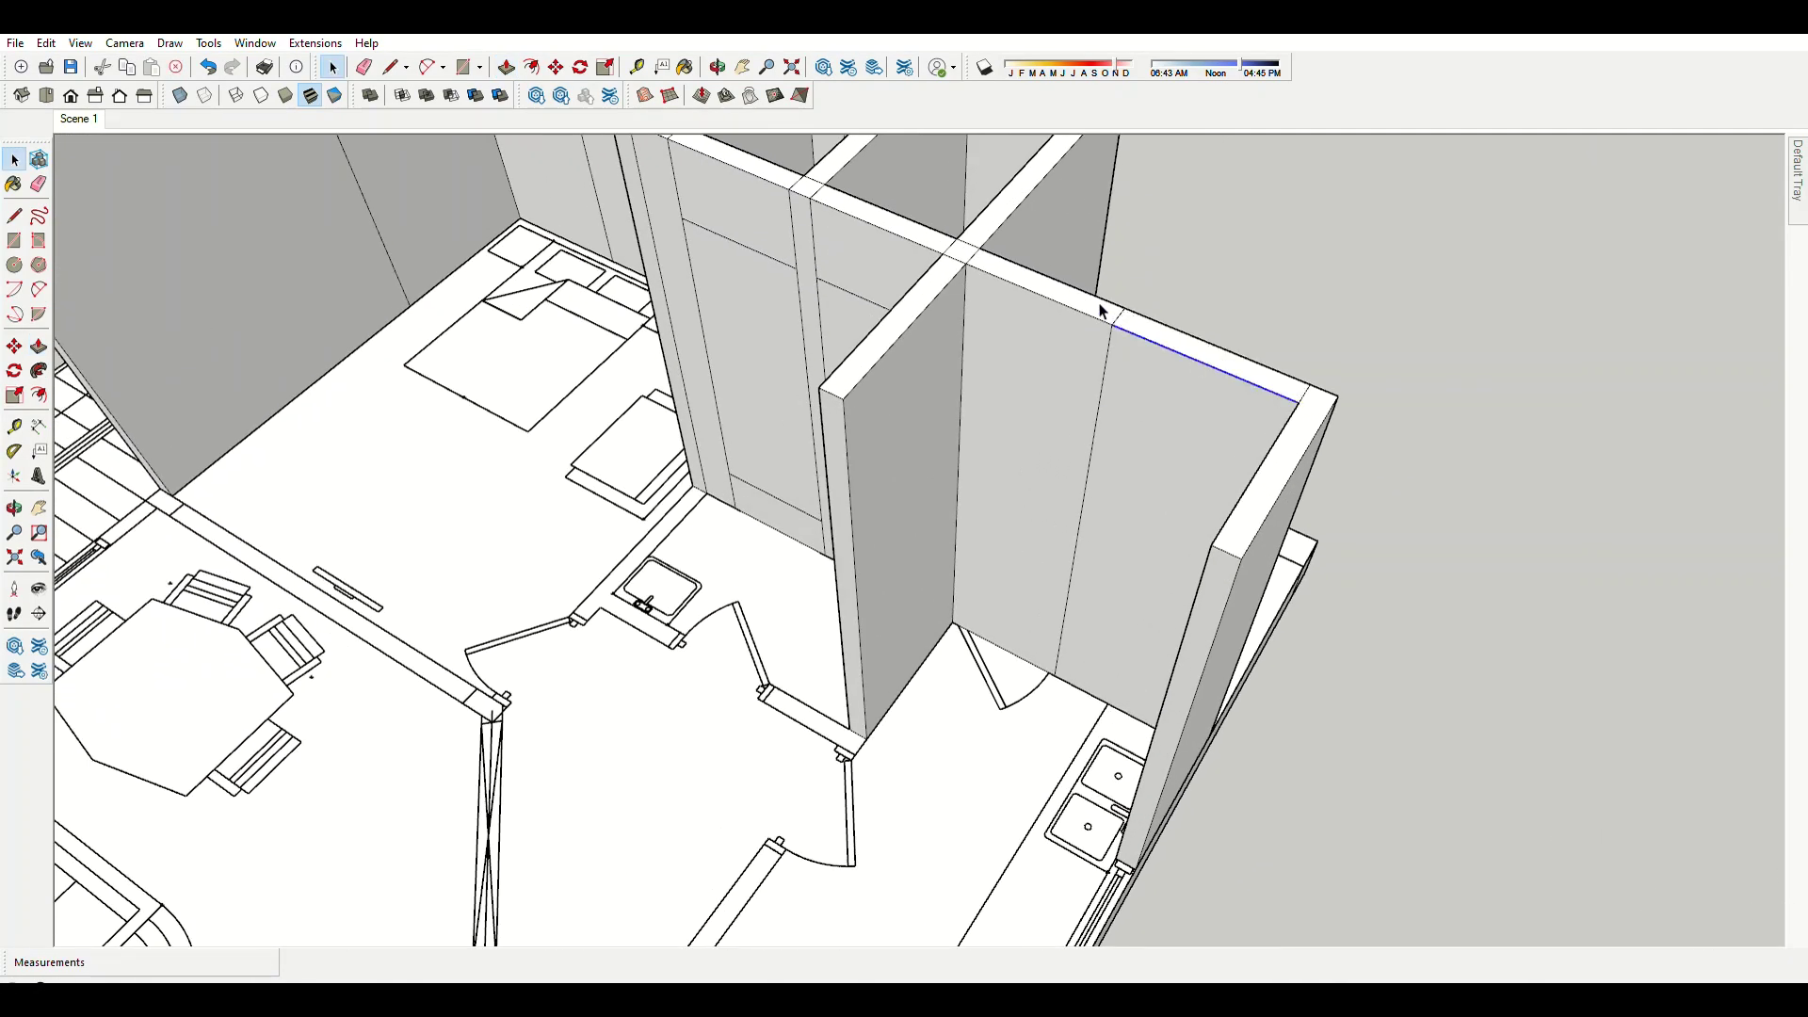
pyautogui.press('m')
pyautogui.moveTo(1102, 311); pyautogui.dragTo(1083, 323, button='middle')
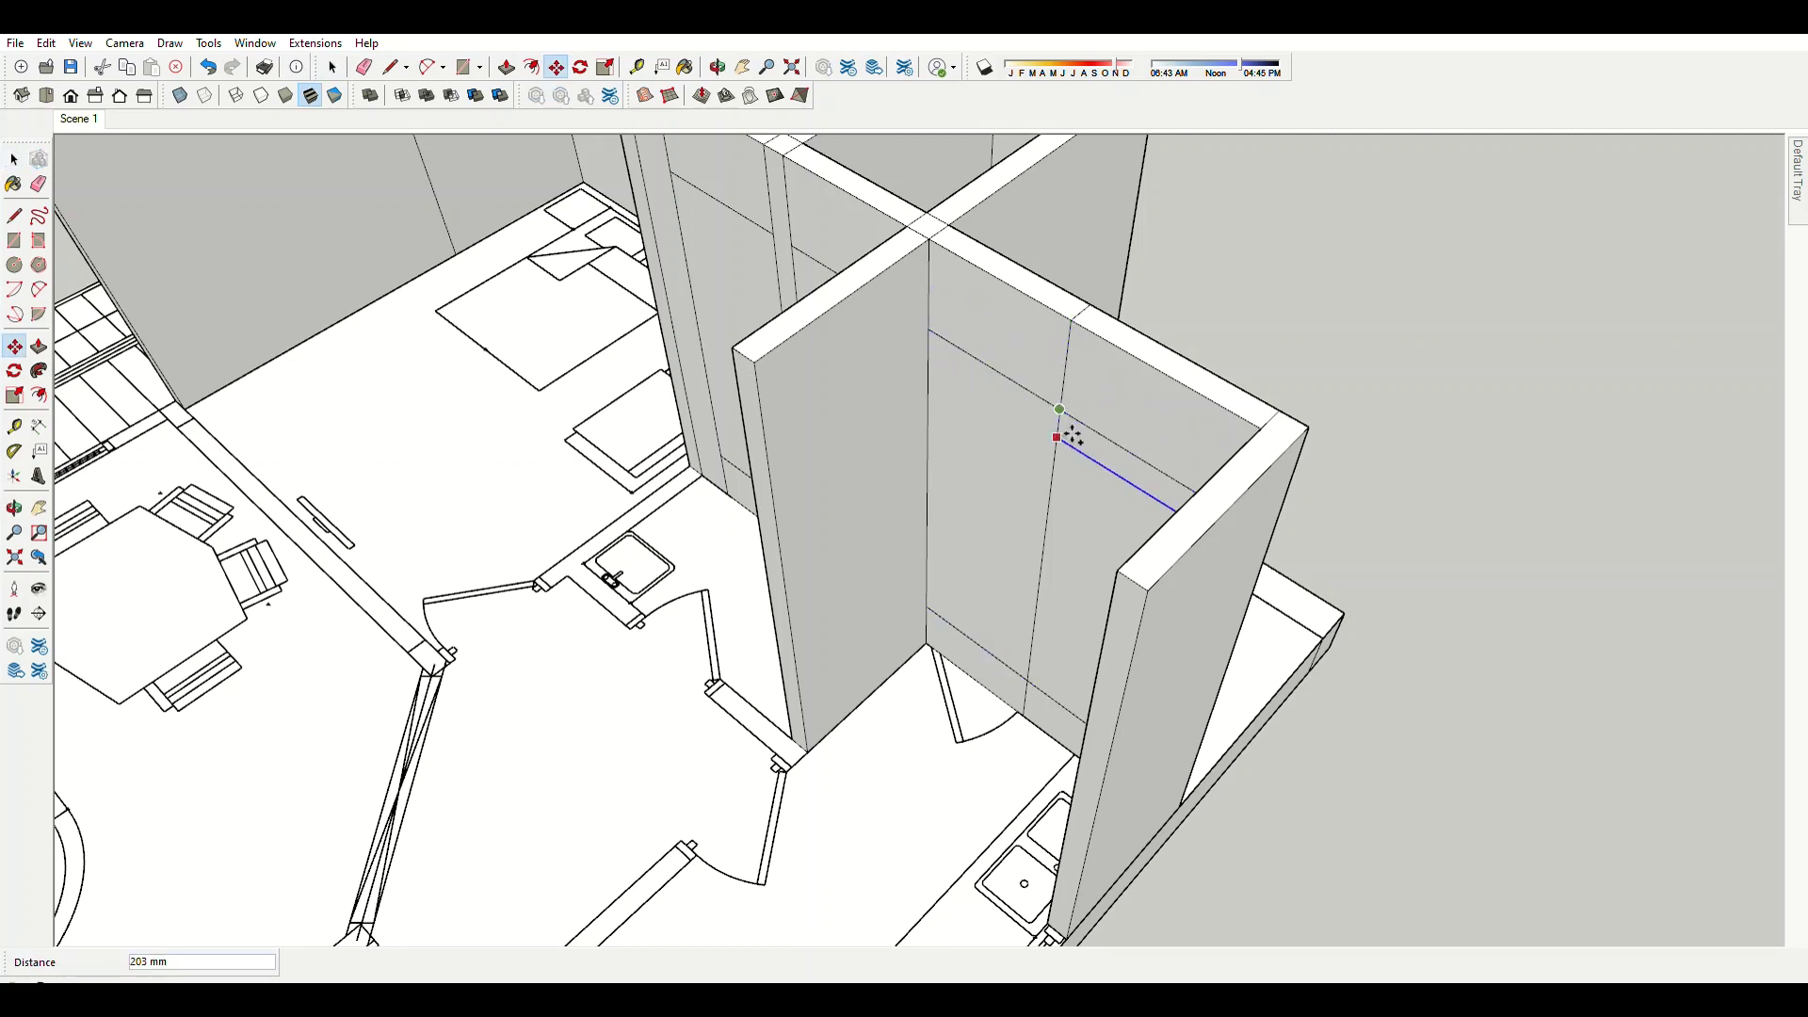
pyautogui.scroll(-4, 1097, 527)
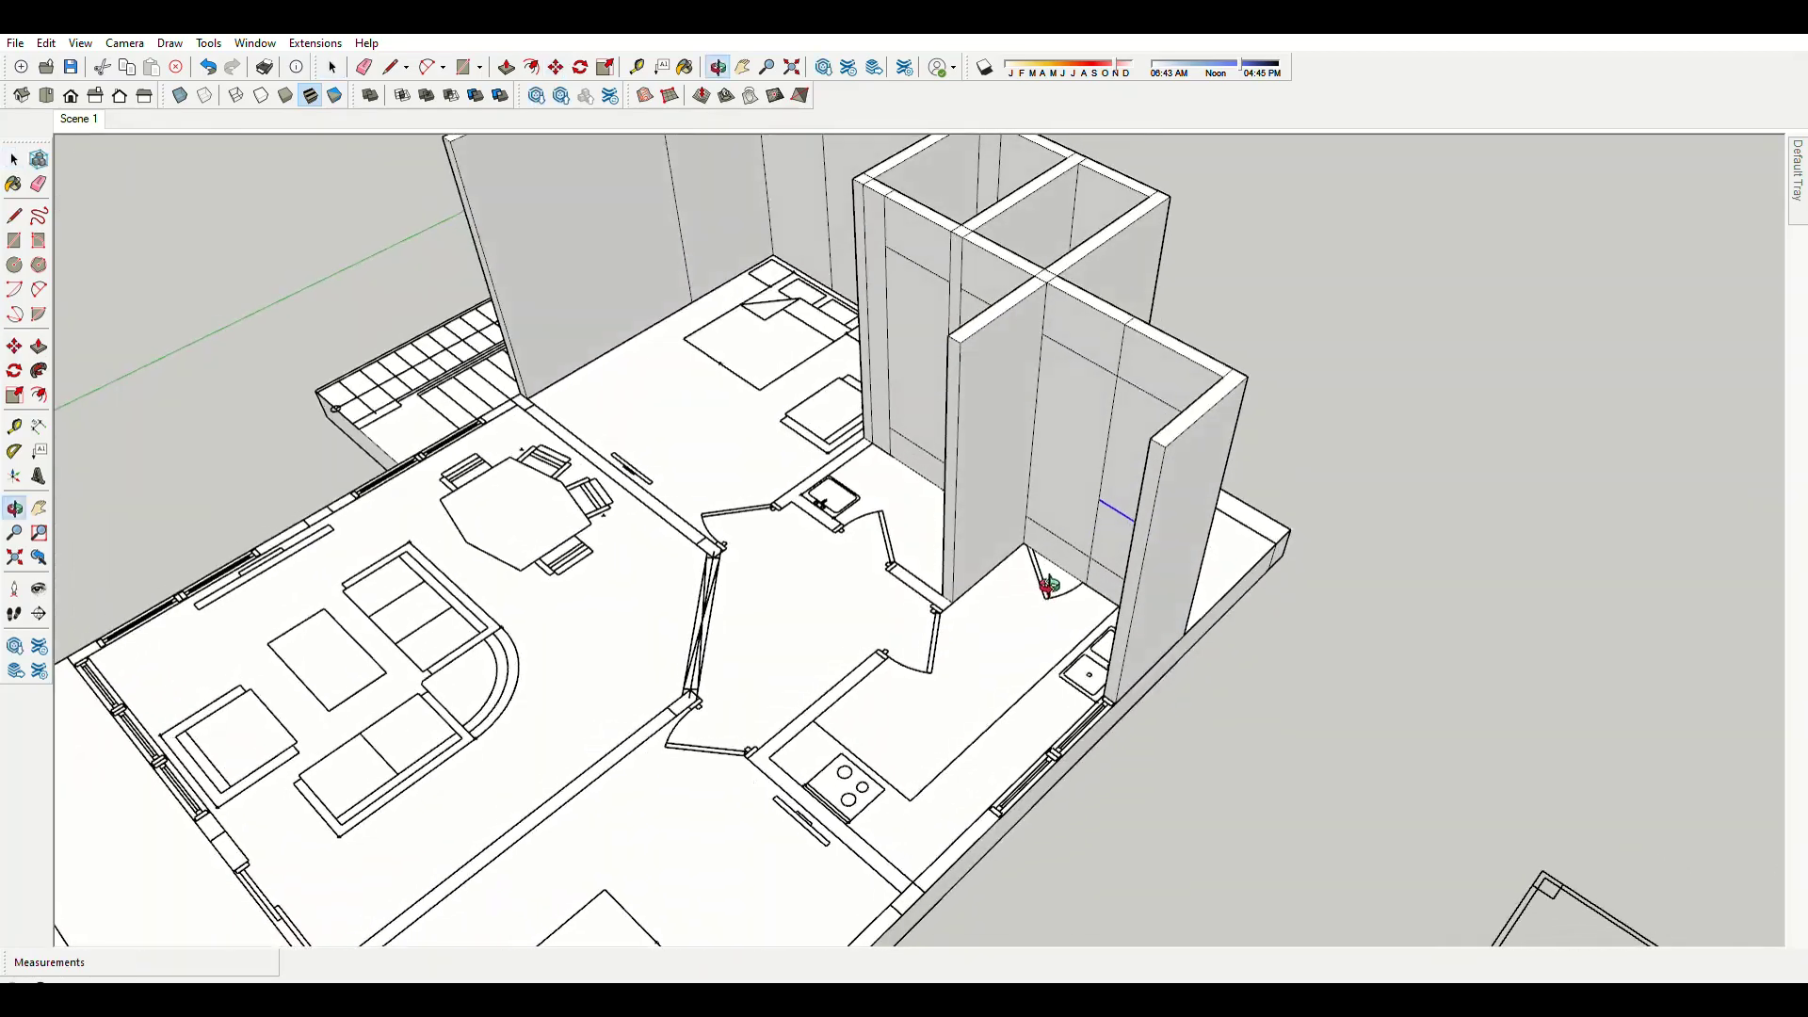
# Raise the kitchen column up from its floor face.
pyautogui.scroll(4, 1049, 602)
pyautogui.scroll(2, 1092, 612)
pyautogui.press('space')
pyautogui.press('p')
pyautogui.scroll(2, 984, 452)
pyautogui.click(980, 456)
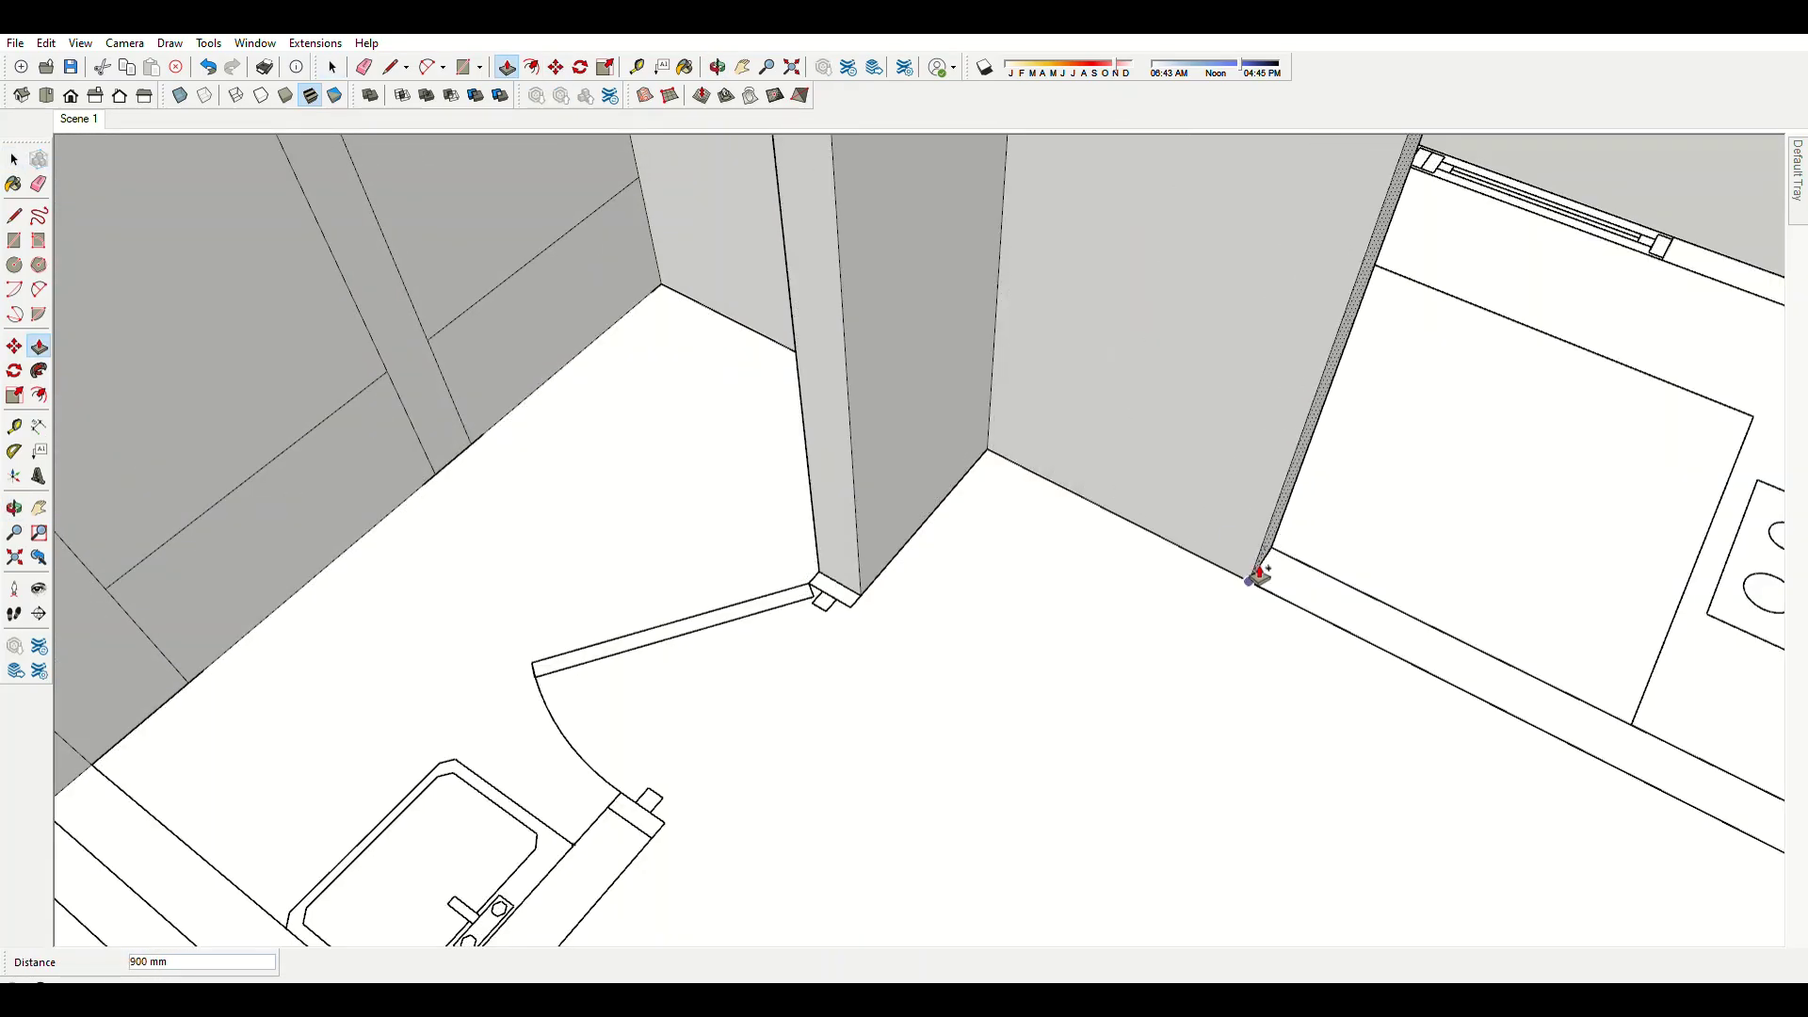
pyautogui.scroll(-3, 1259, 565)
pyautogui.scroll(-2, 1010, 524)
pyautogui.scroll(3, 1009, 523)
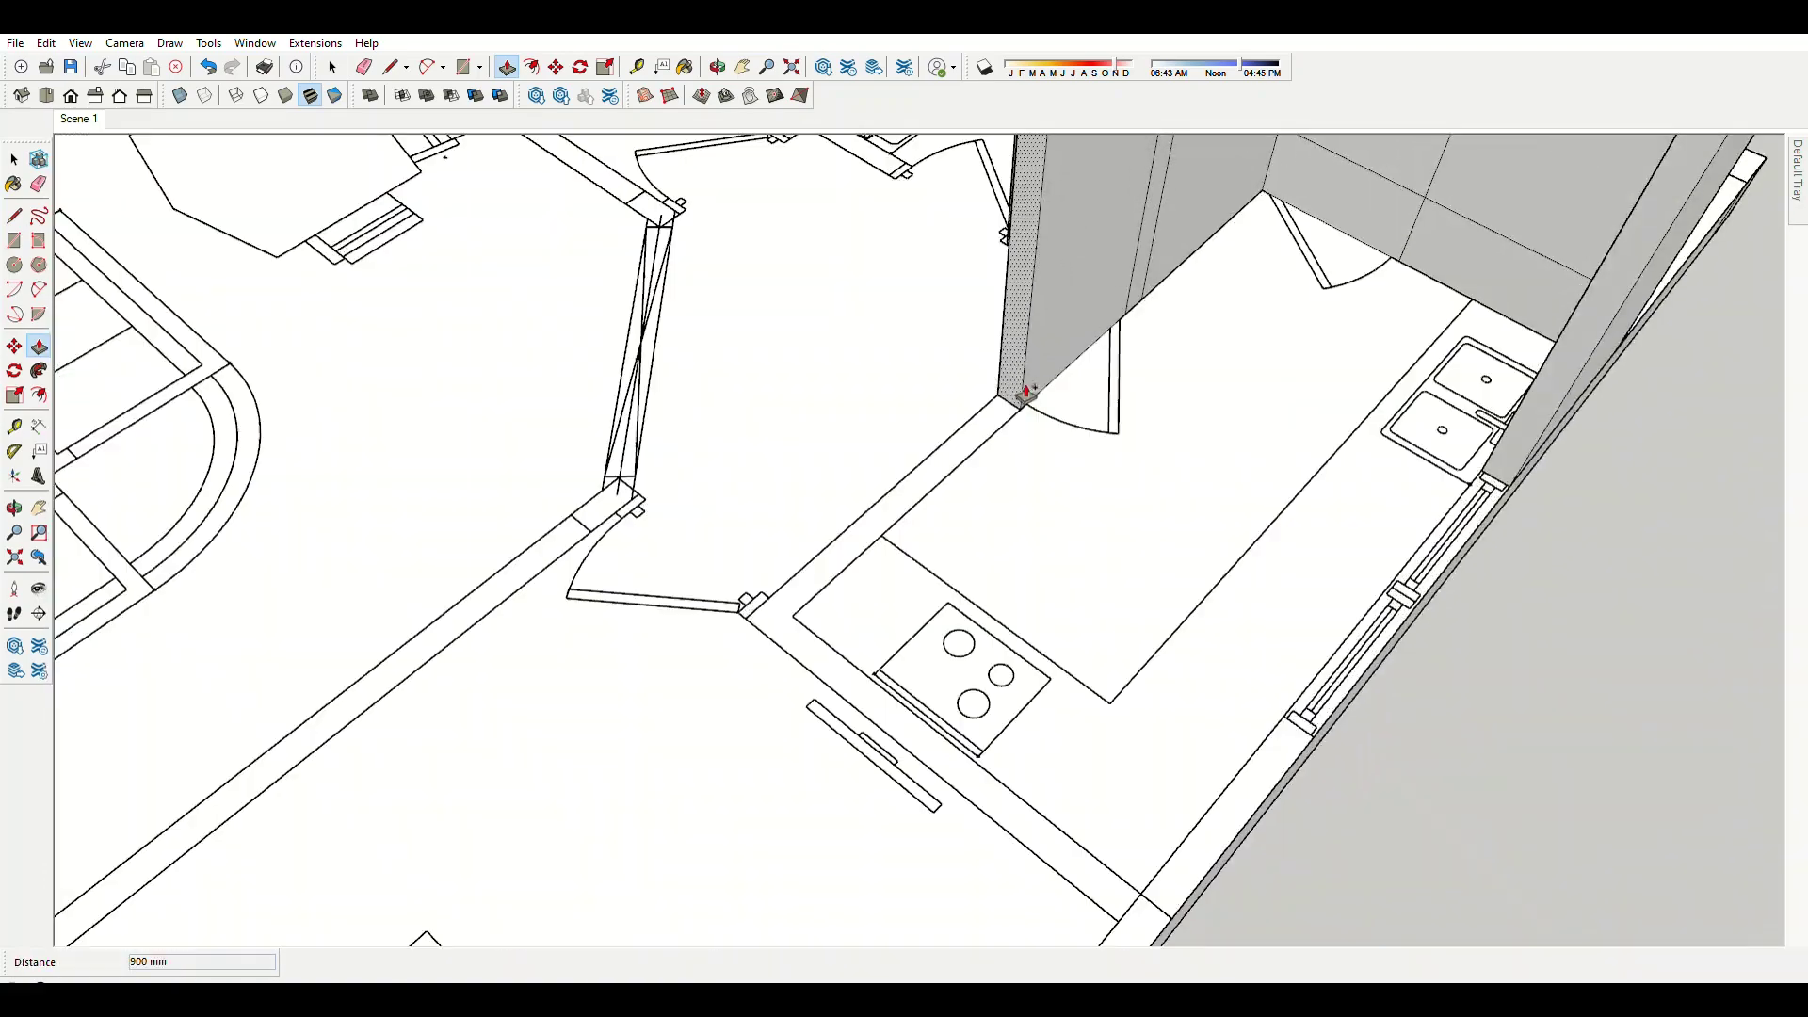
pyautogui.click(847, 634)
pyautogui.press('space')
pyautogui.scroll(-3, 935, 336)
pyautogui.scroll(3, 935, 336)
# Extend a wall end face along the kitchen counter.
pyautogui.press('m')
pyautogui.scroll(2, 898, 367)
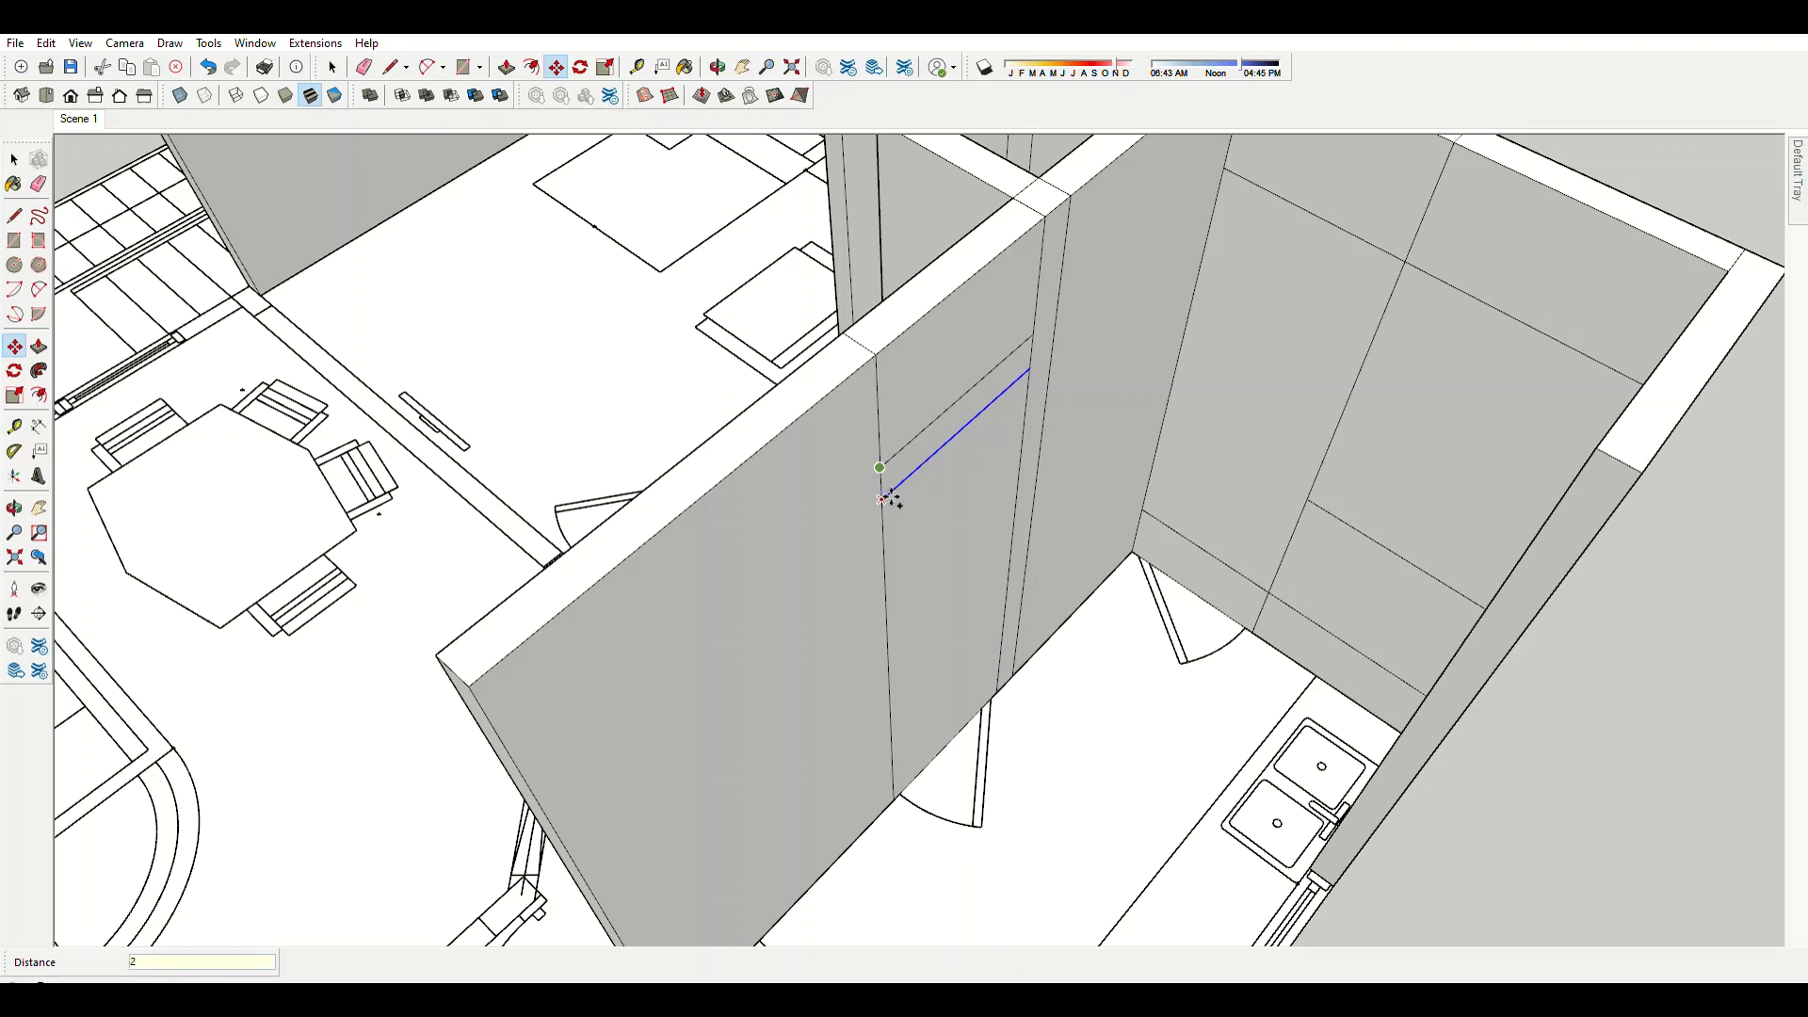
pyautogui.press('p')
pyautogui.scroll(-2, 952, 314)
pyautogui.scroll(-2, 952, 314)
pyautogui.scroll(4, 1222, 500)
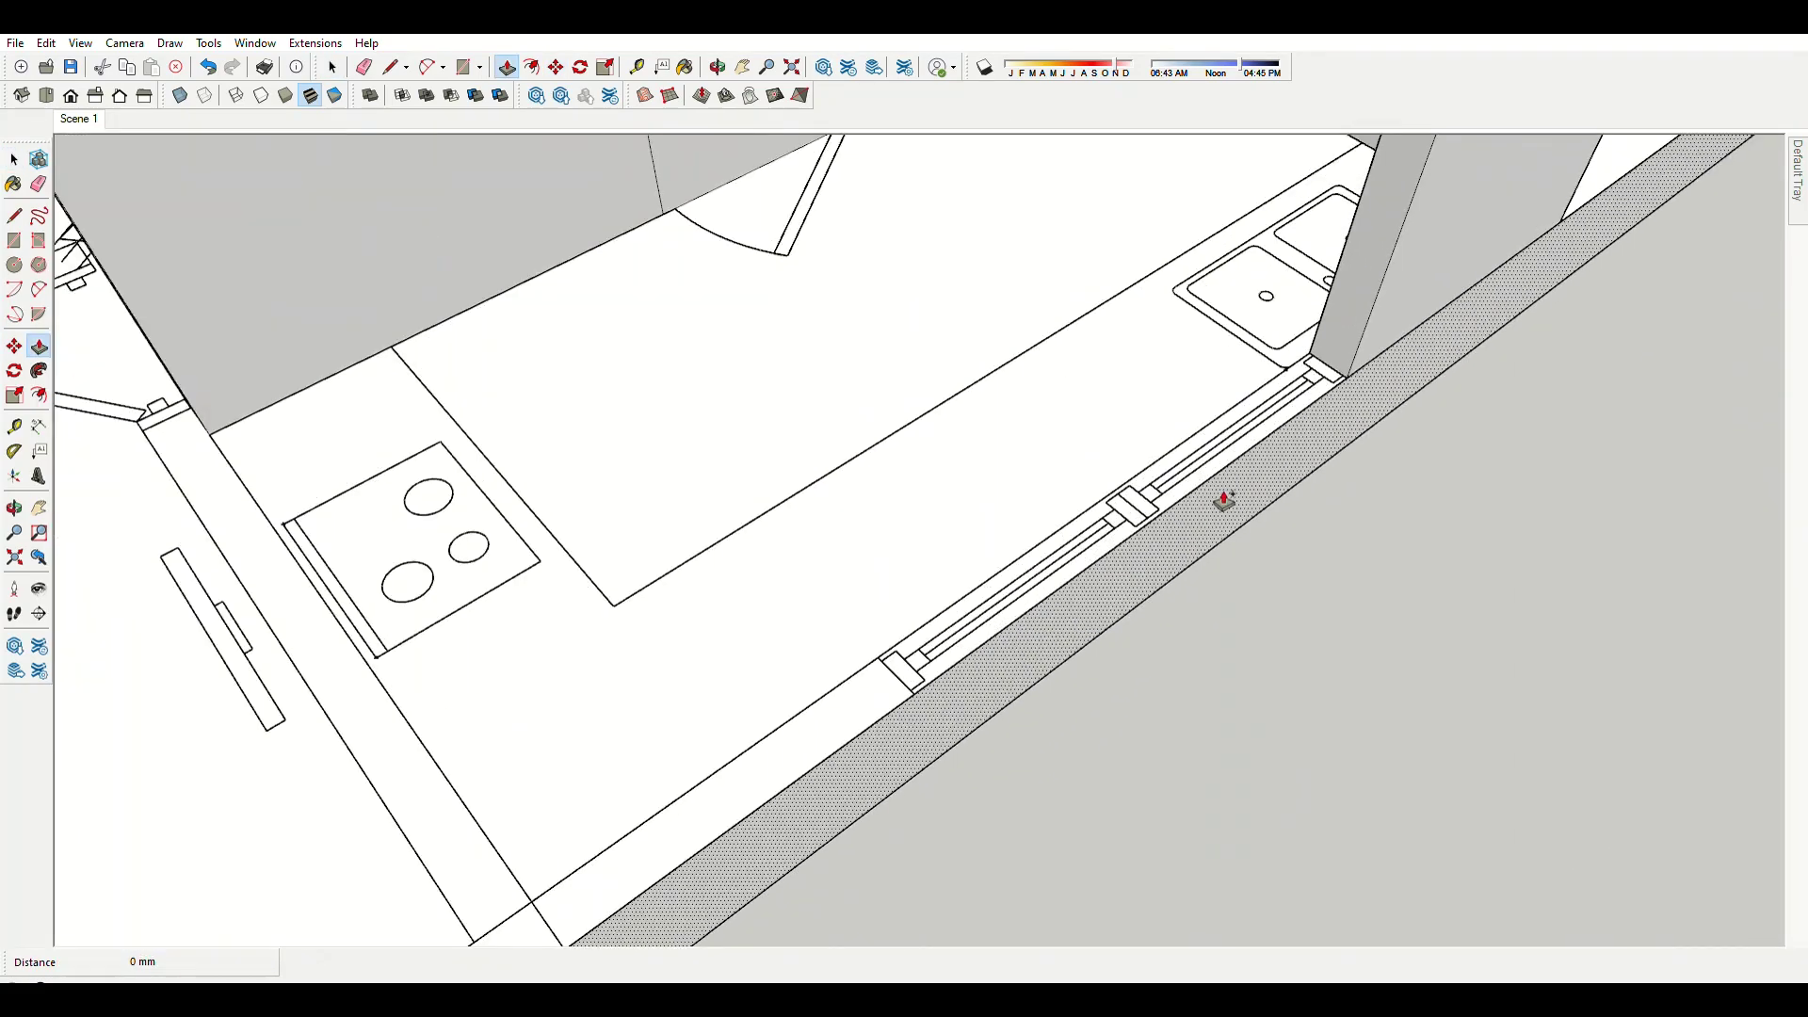
pyautogui.scroll(2, 1345, 362)
pyautogui.moveTo(1344, 362); pyautogui.dragTo(933, 694)
pyautogui.scroll(-3, 919, 662)
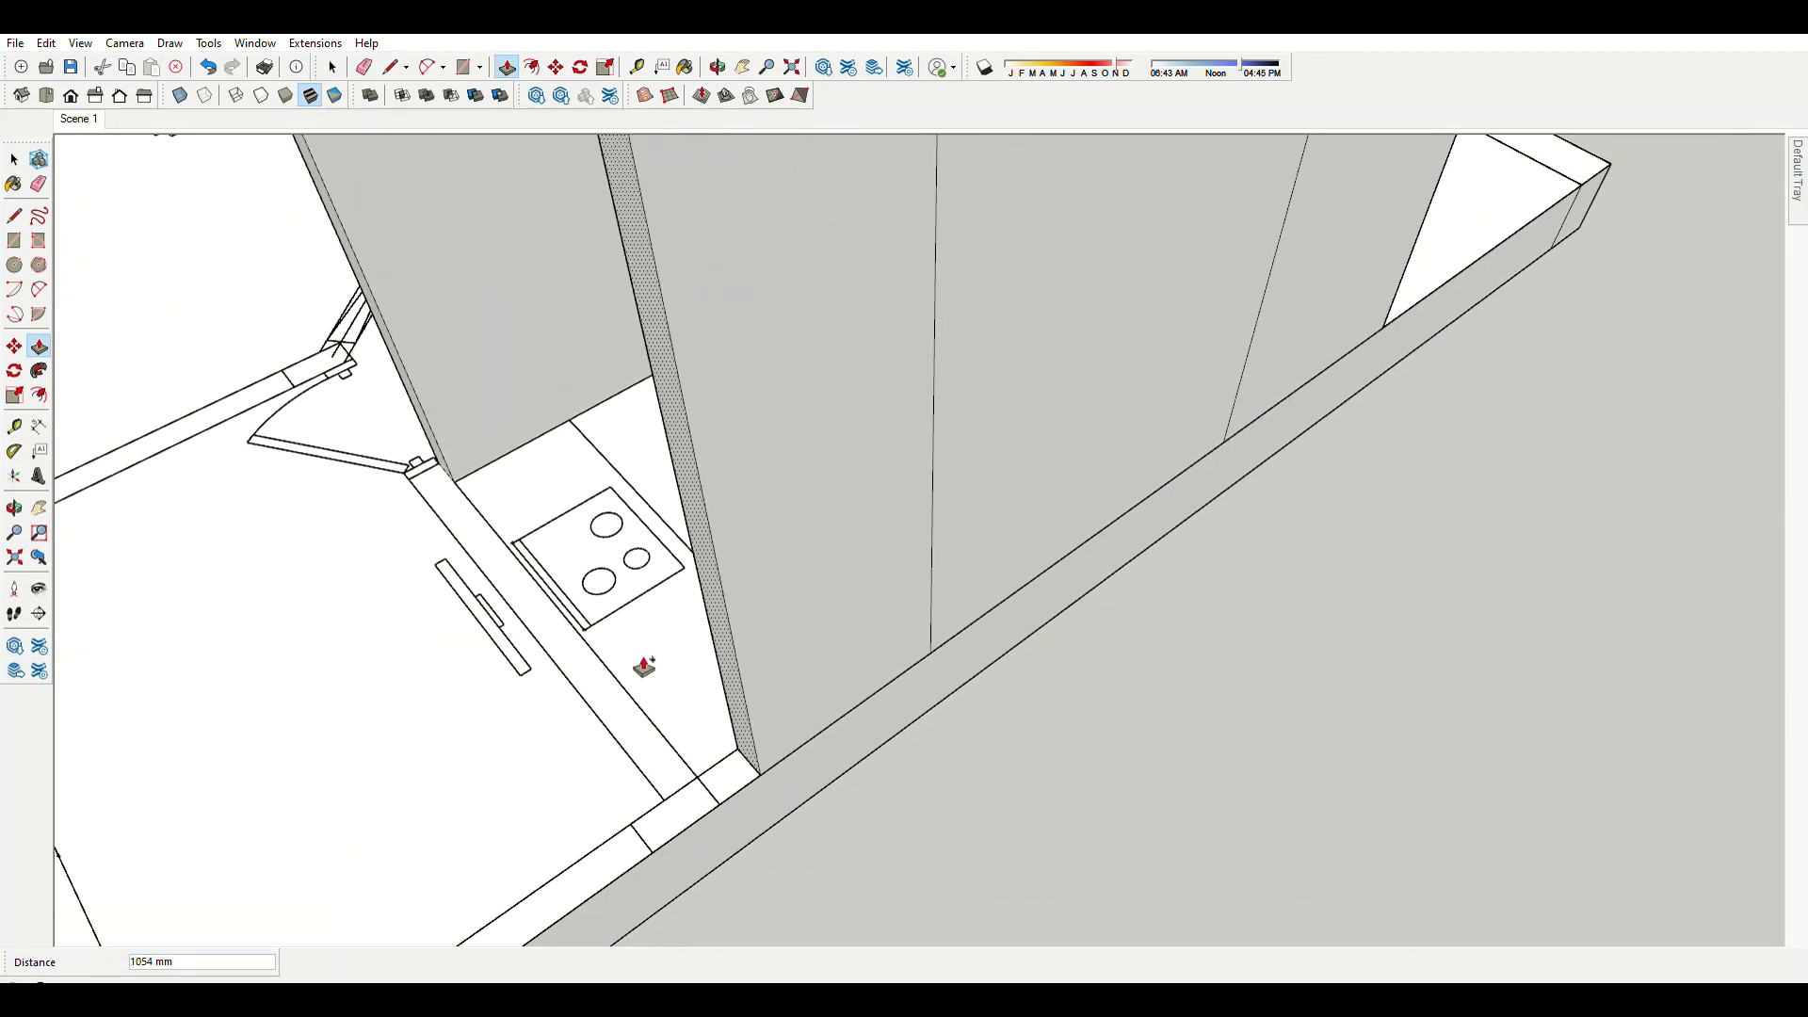
pyautogui.scroll(-2, 811, 714)
pyautogui.scroll(-2, 926, 399)
pyautogui.press('space')
pyautogui.scroll(1, 1017, 402)
pyautogui.scroll(2, 984, 396)
# Extend the kitchen wall face along the counter by 1050 mm.
pyautogui.press('m')
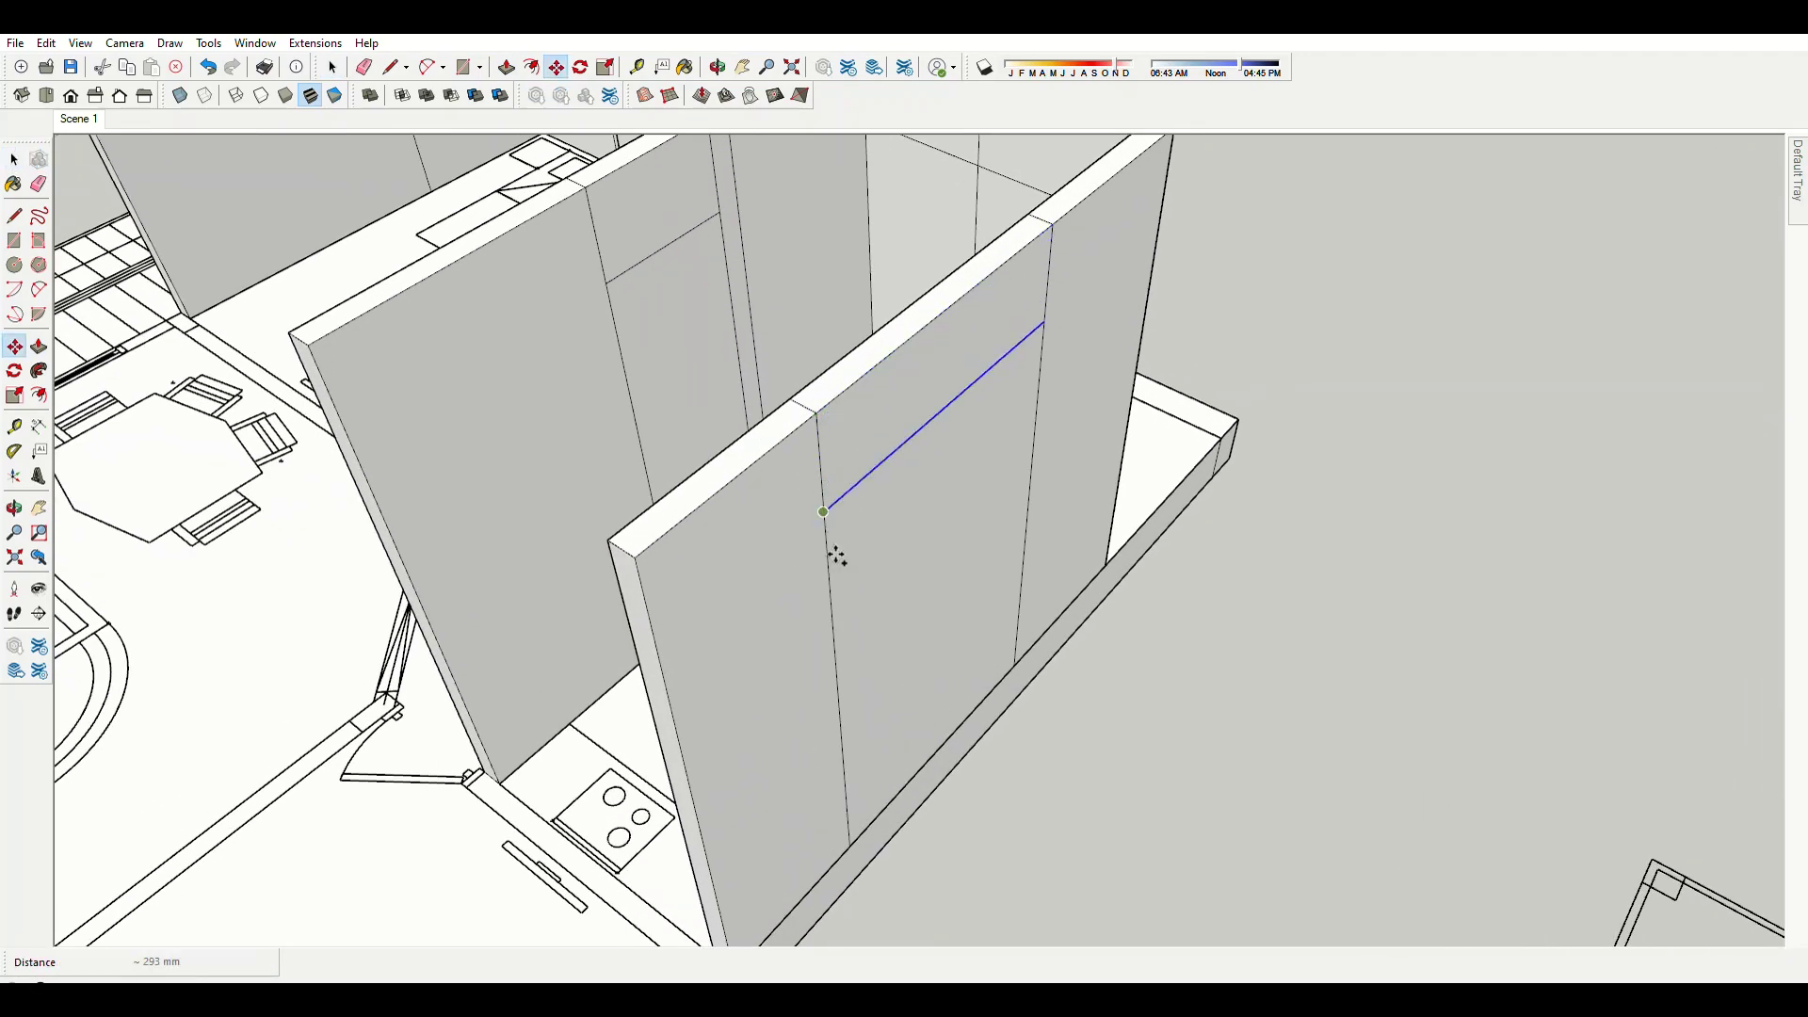
pyautogui.scroll(-3, 834, 556)
pyautogui.scroll(5, 894, 647)
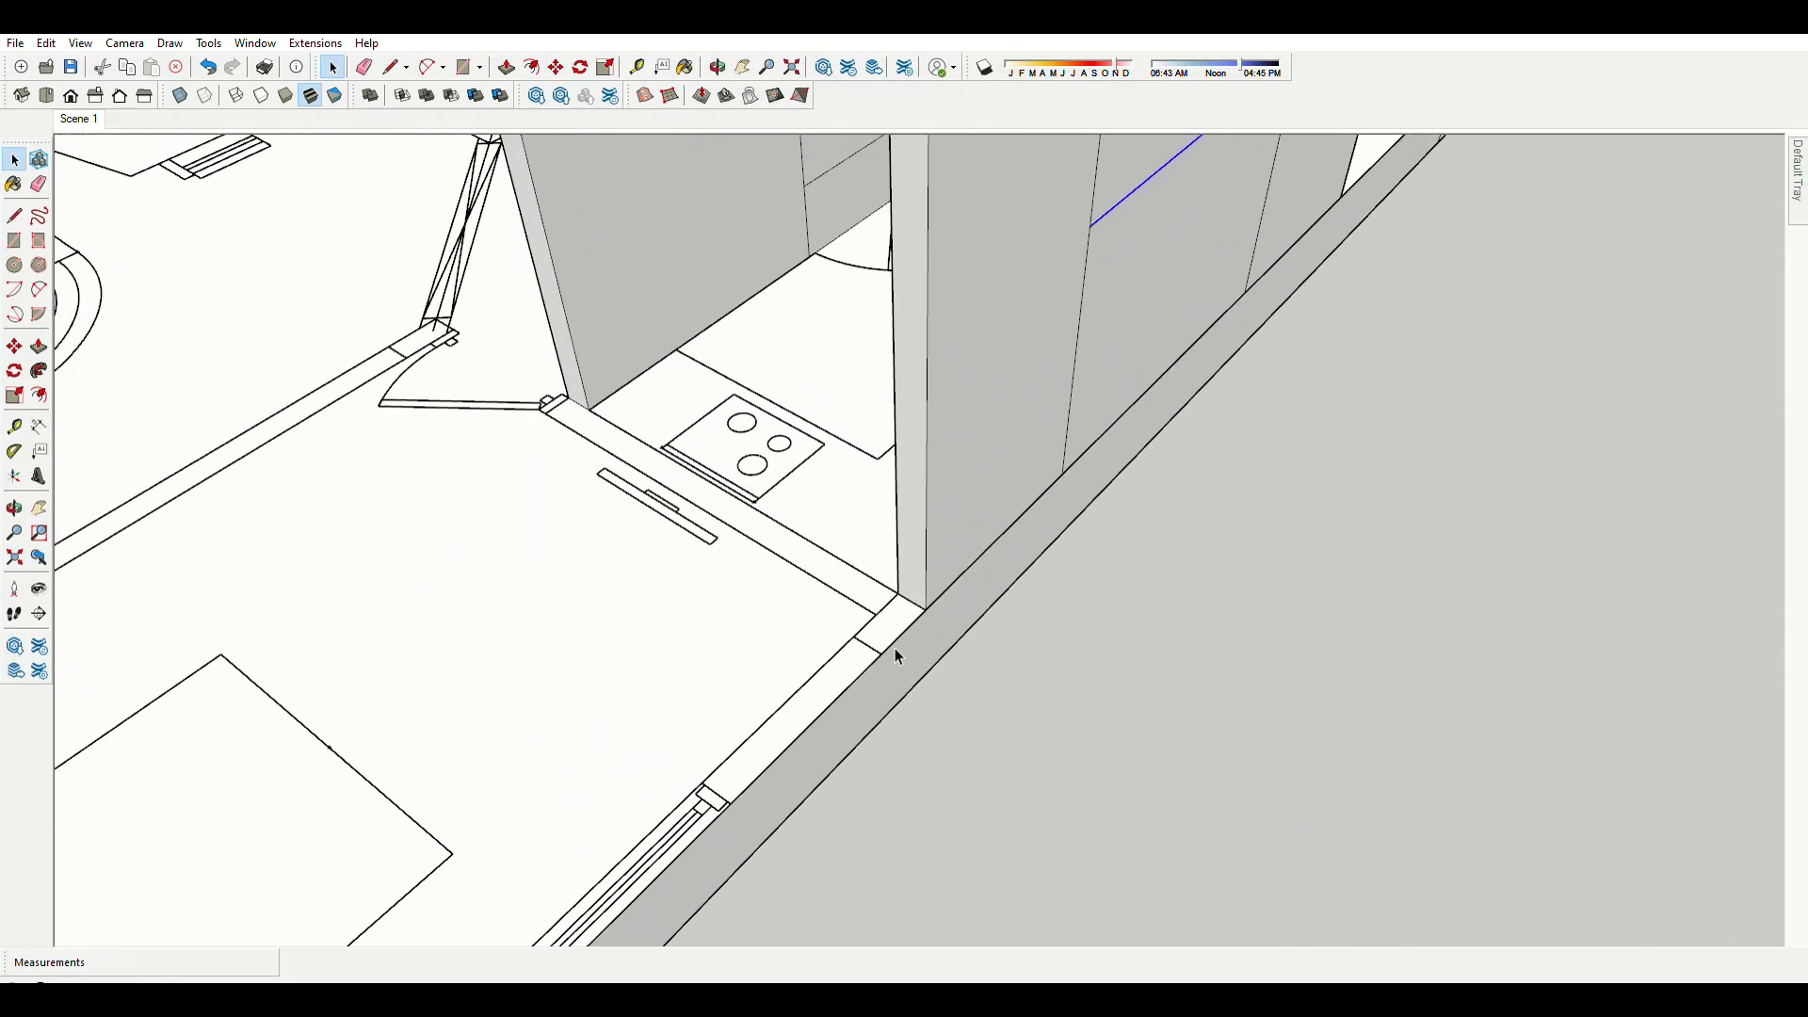
pyautogui.press('p')
pyautogui.click(902, 598)
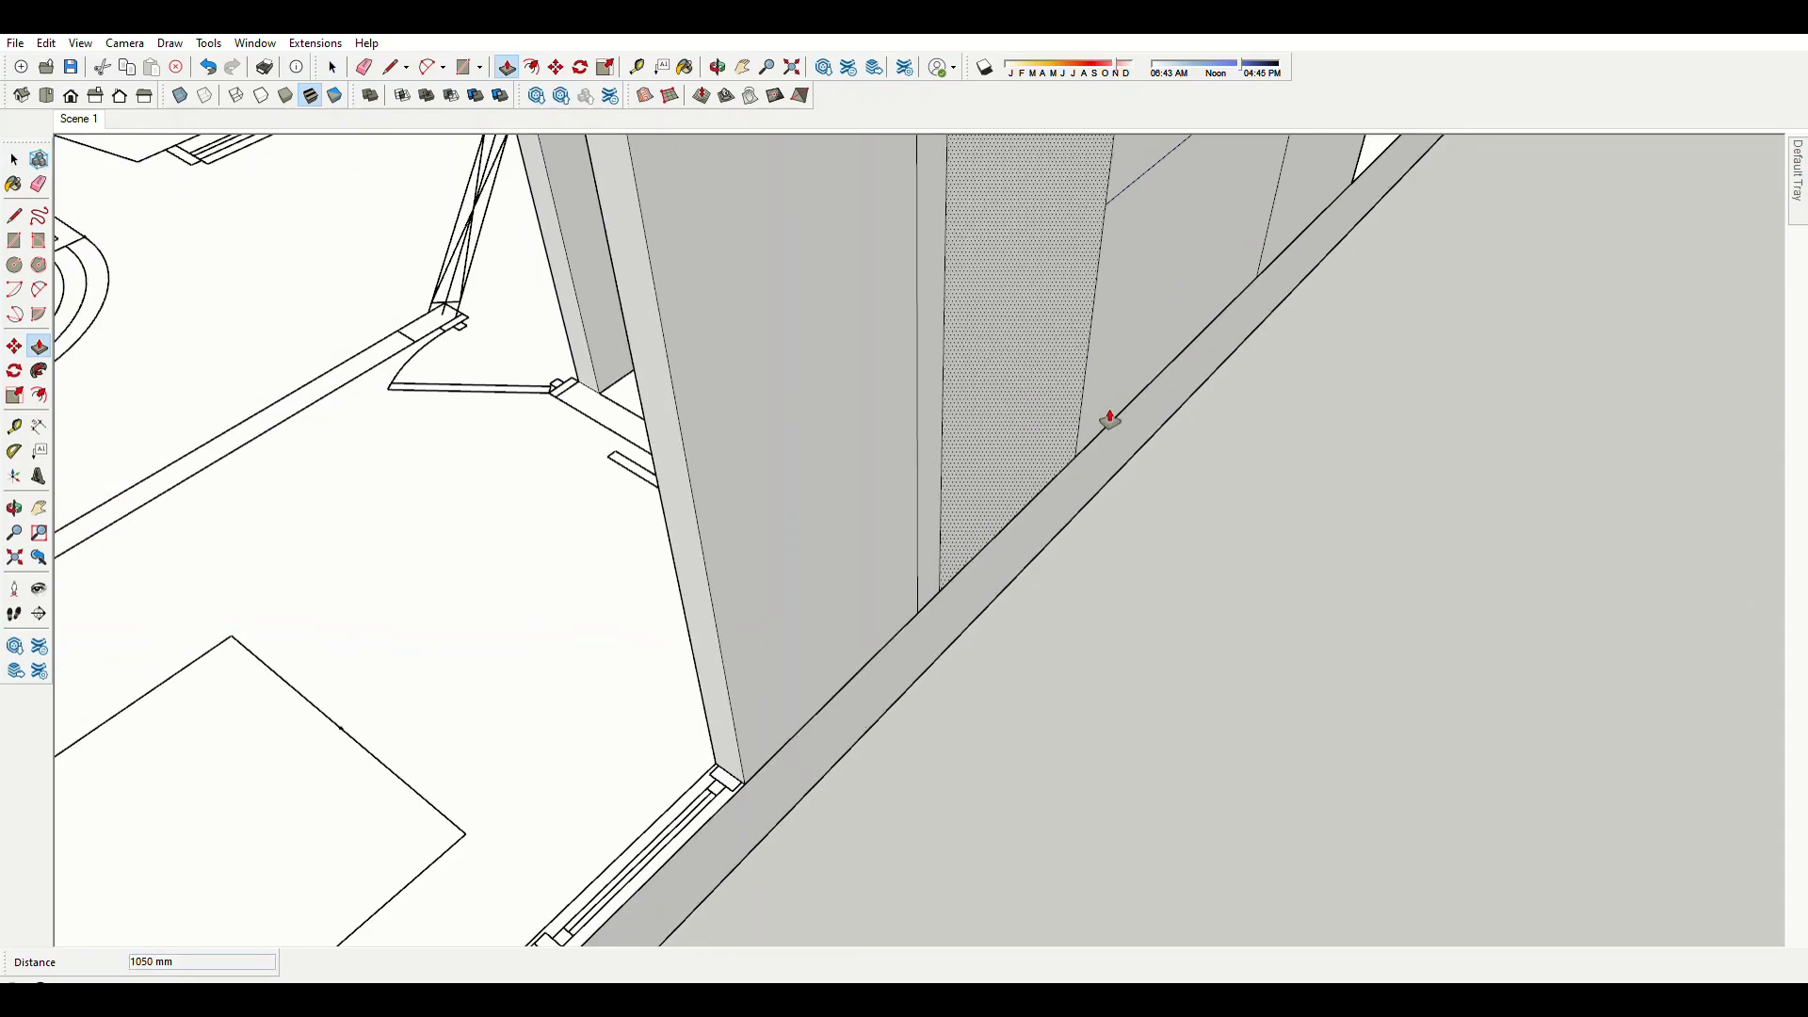
pyautogui.scroll(-3, 961, 525)
pyautogui.scroll(-3, 892, 691)
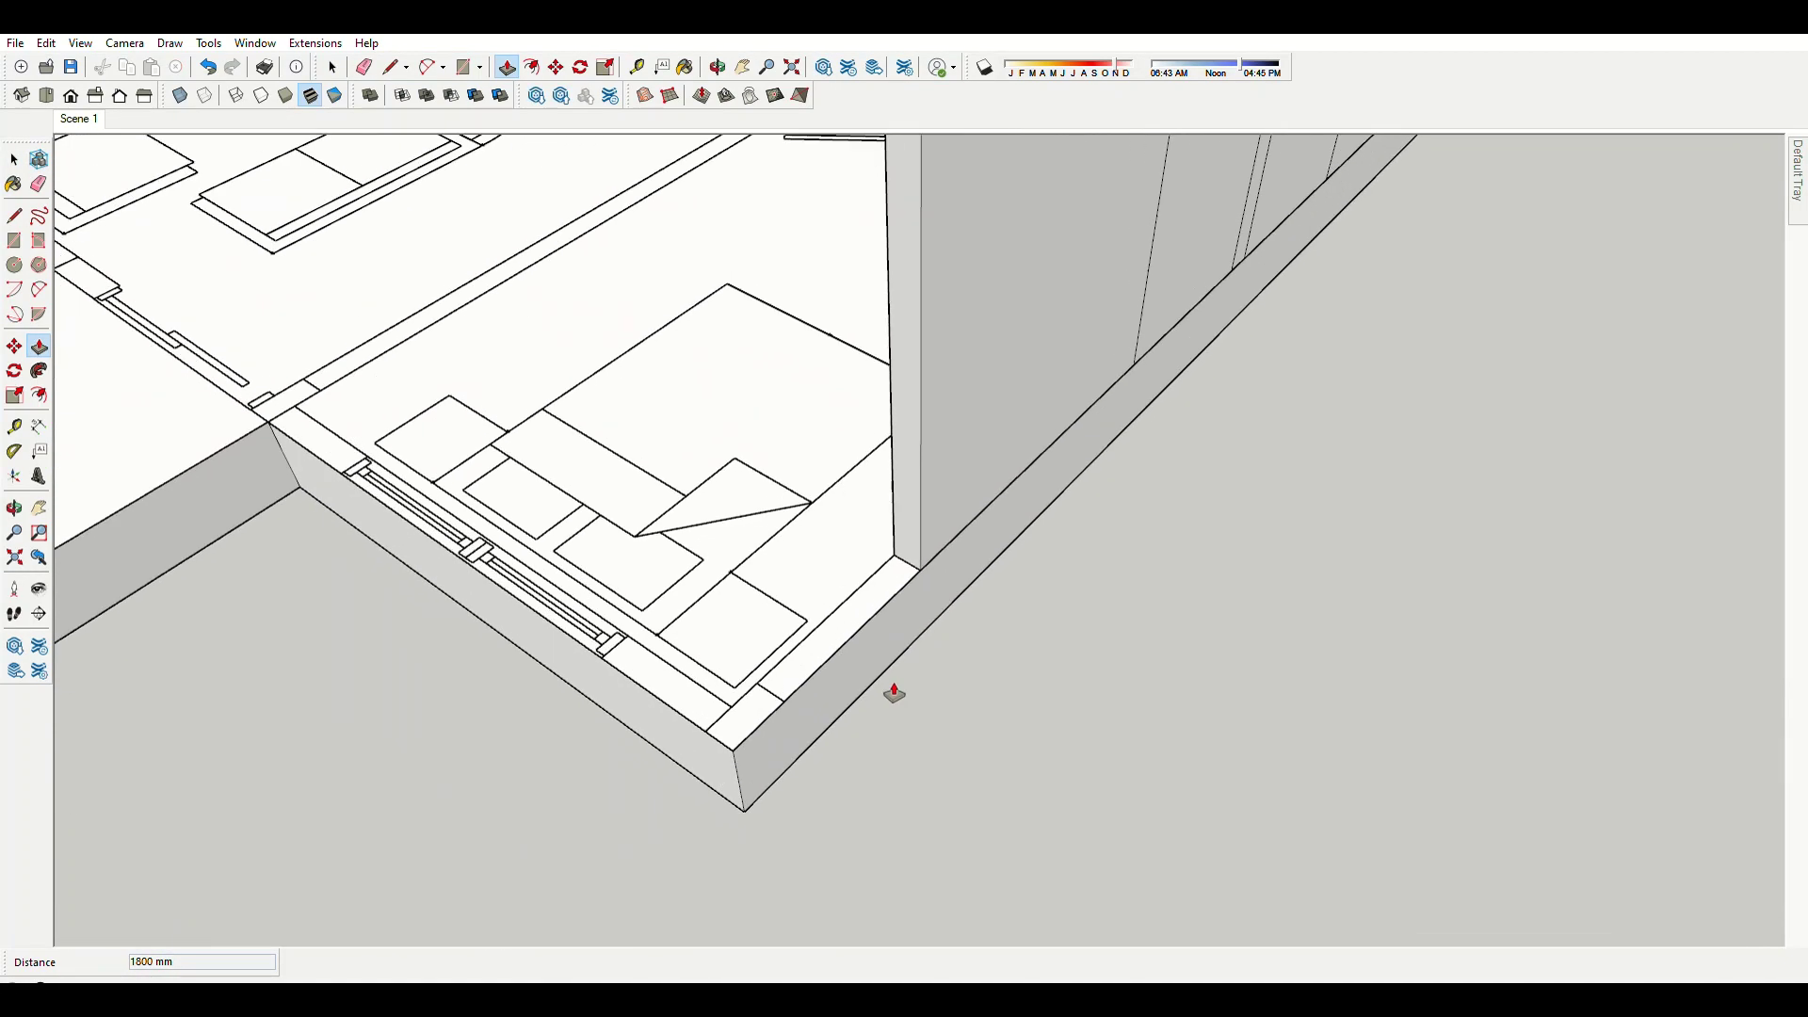
pyautogui.scroll(2, 690, 678)
pyautogui.click(690, 678)
pyautogui.scroll(-3, 895, 565)
pyautogui.scroll(3, 1034, 377)
pyautogui.press('space')
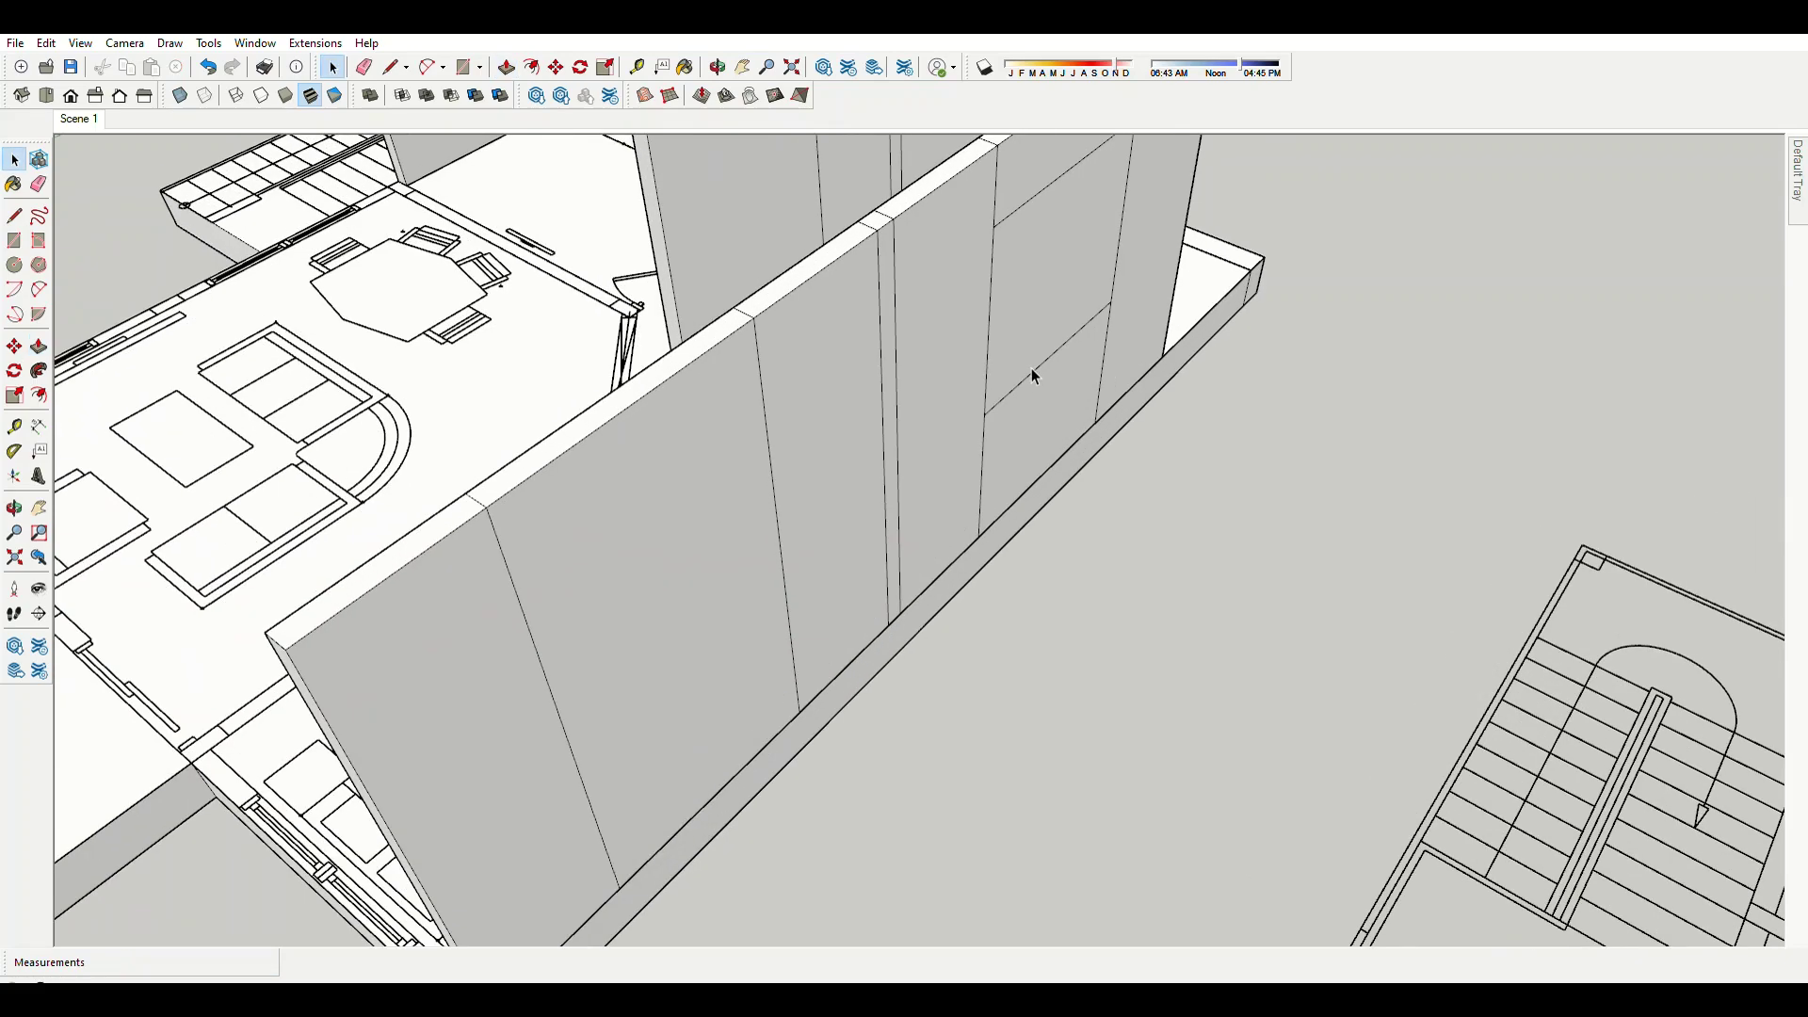
# Place the moved horizontal line on the long wall.
pyautogui.click(522, 572)
pyautogui.press('space')
pyautogui.scroll(-3, 677, 565)
pyautogui.scroll(3, 1121, 560)
pyautogui.scroll(2, 1045, 562)
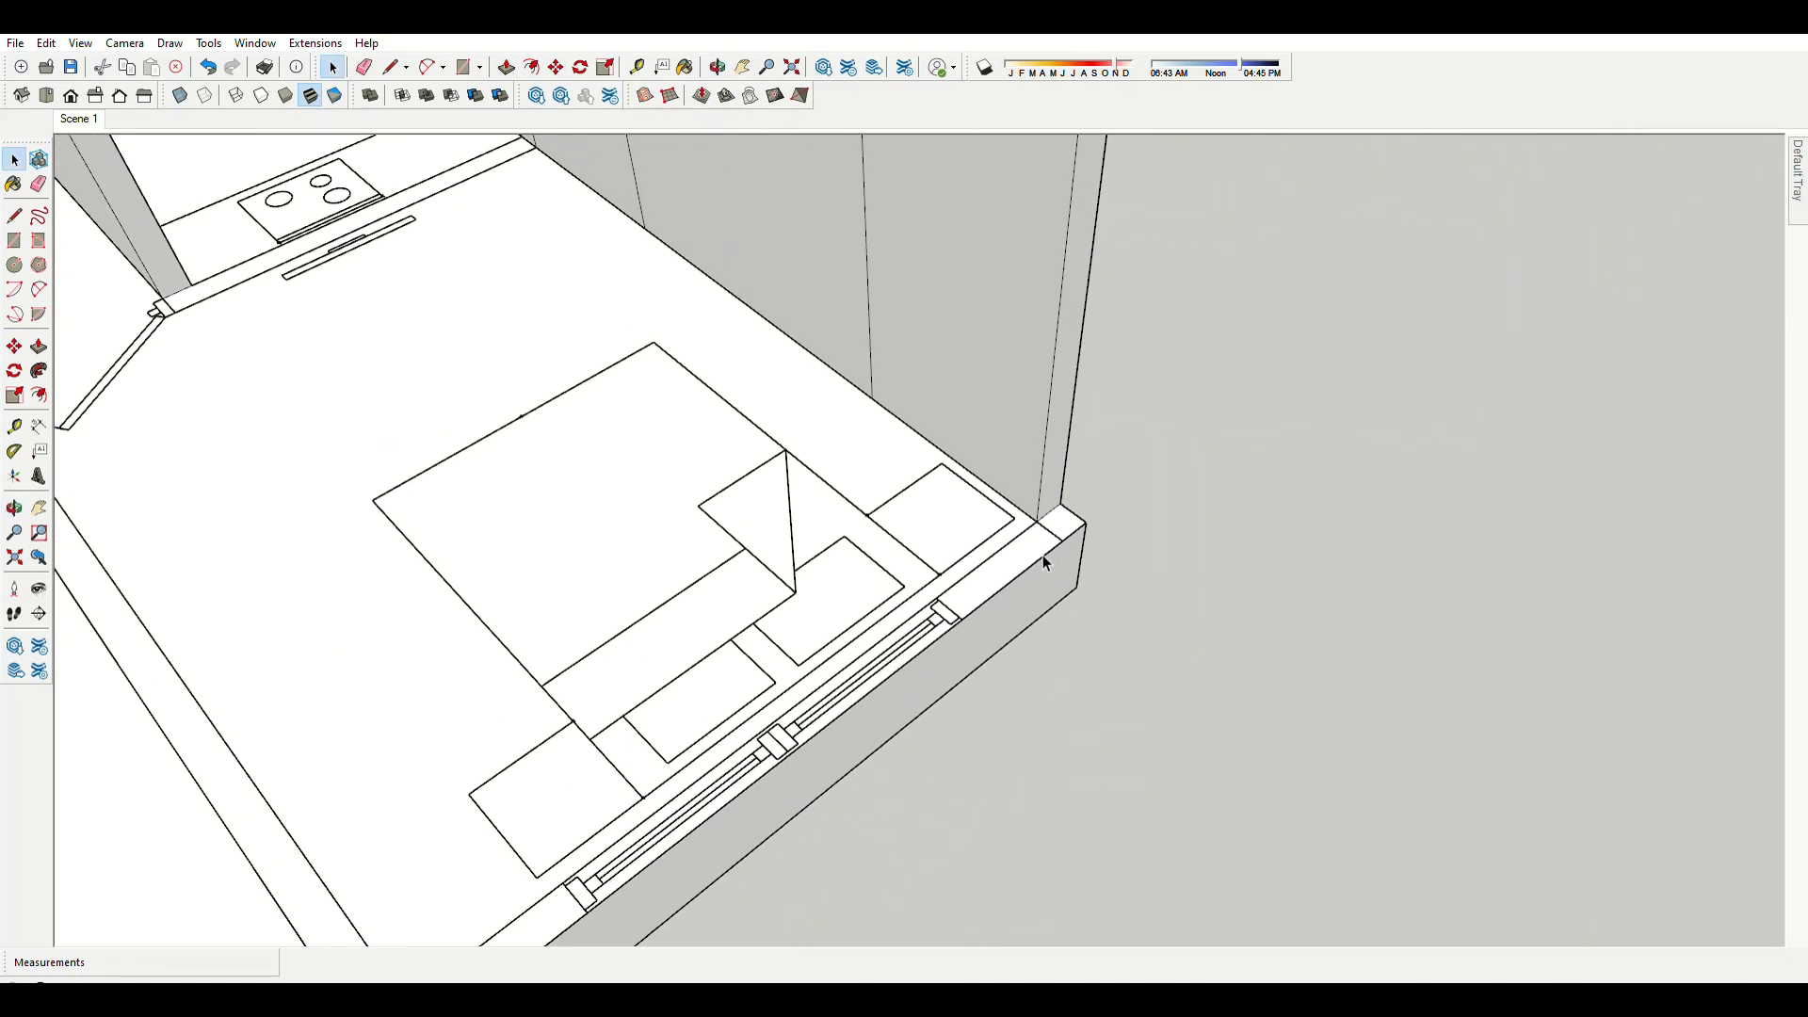
pyautogui.scroll(3, 1045, 562)
# Pull the bedroom corner wall face out 2100 mm.
pyautogui.press('p')
pyautogui.click(1049, 476)
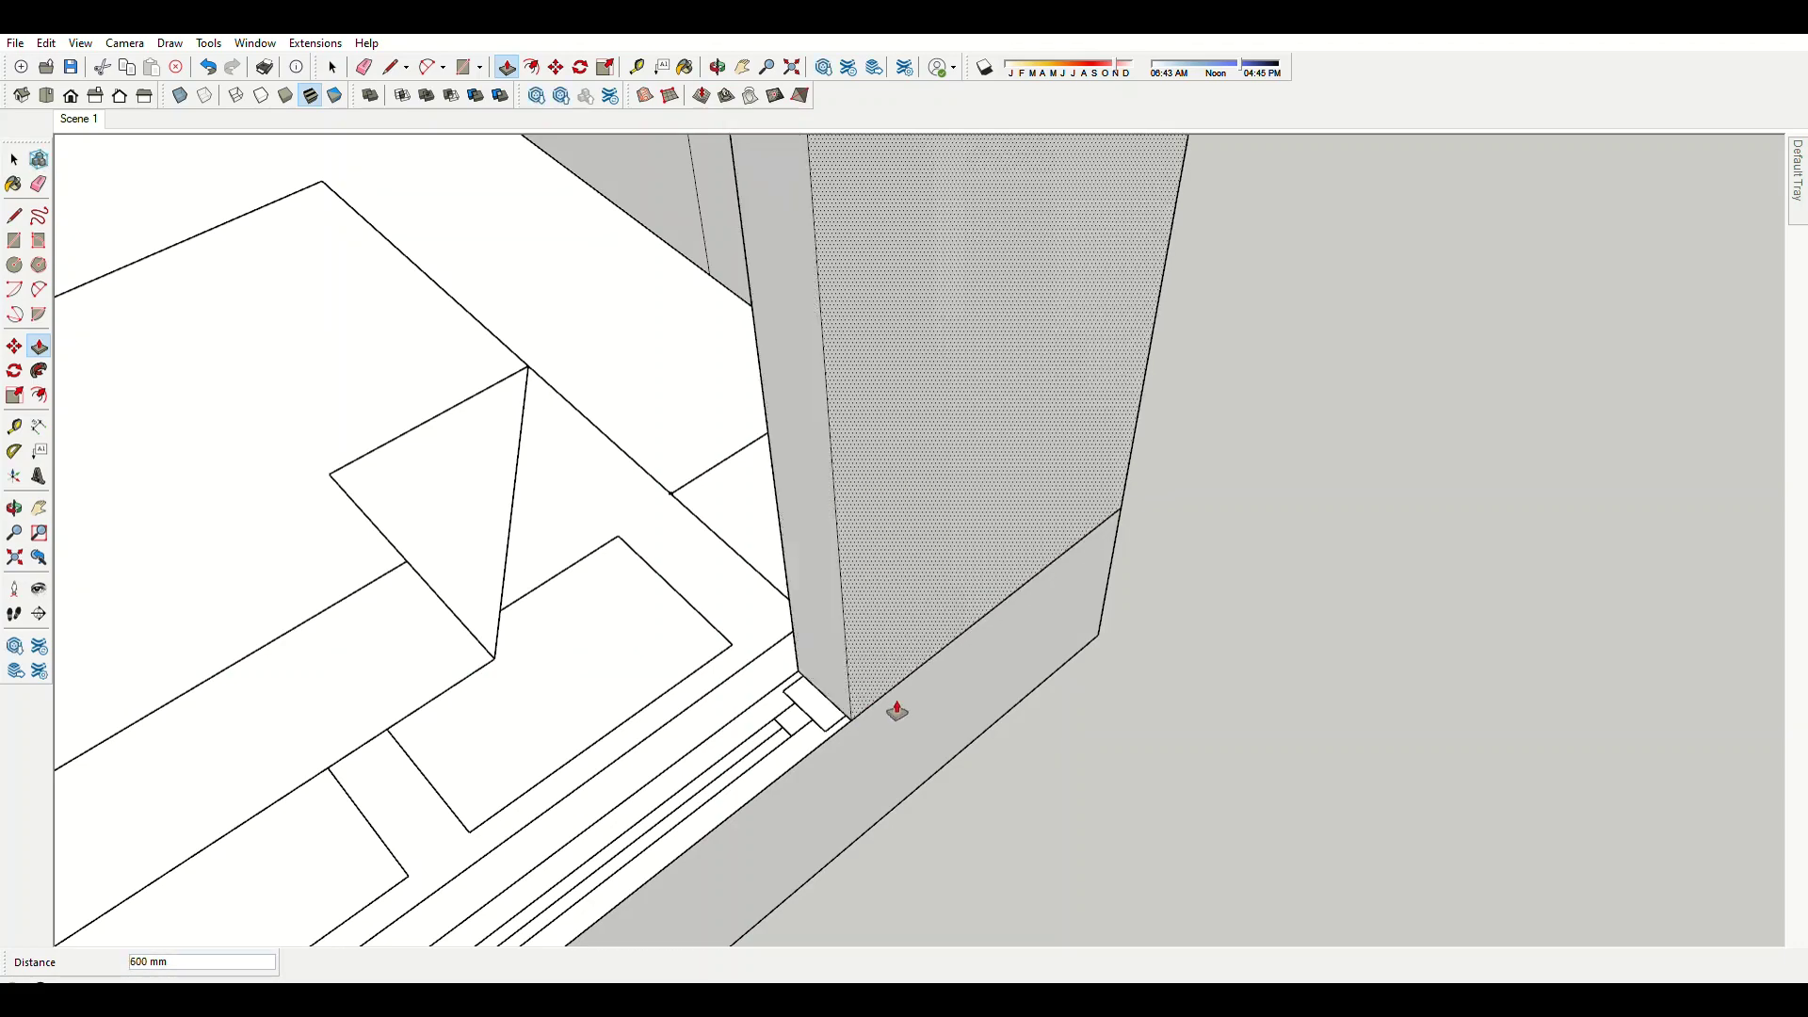
pyautogui.write('2100')
pyautogui.press('Return')
pyautogui.scroll(-3, 895, 711)
pyautogui.scroll(3, 1117, 608)
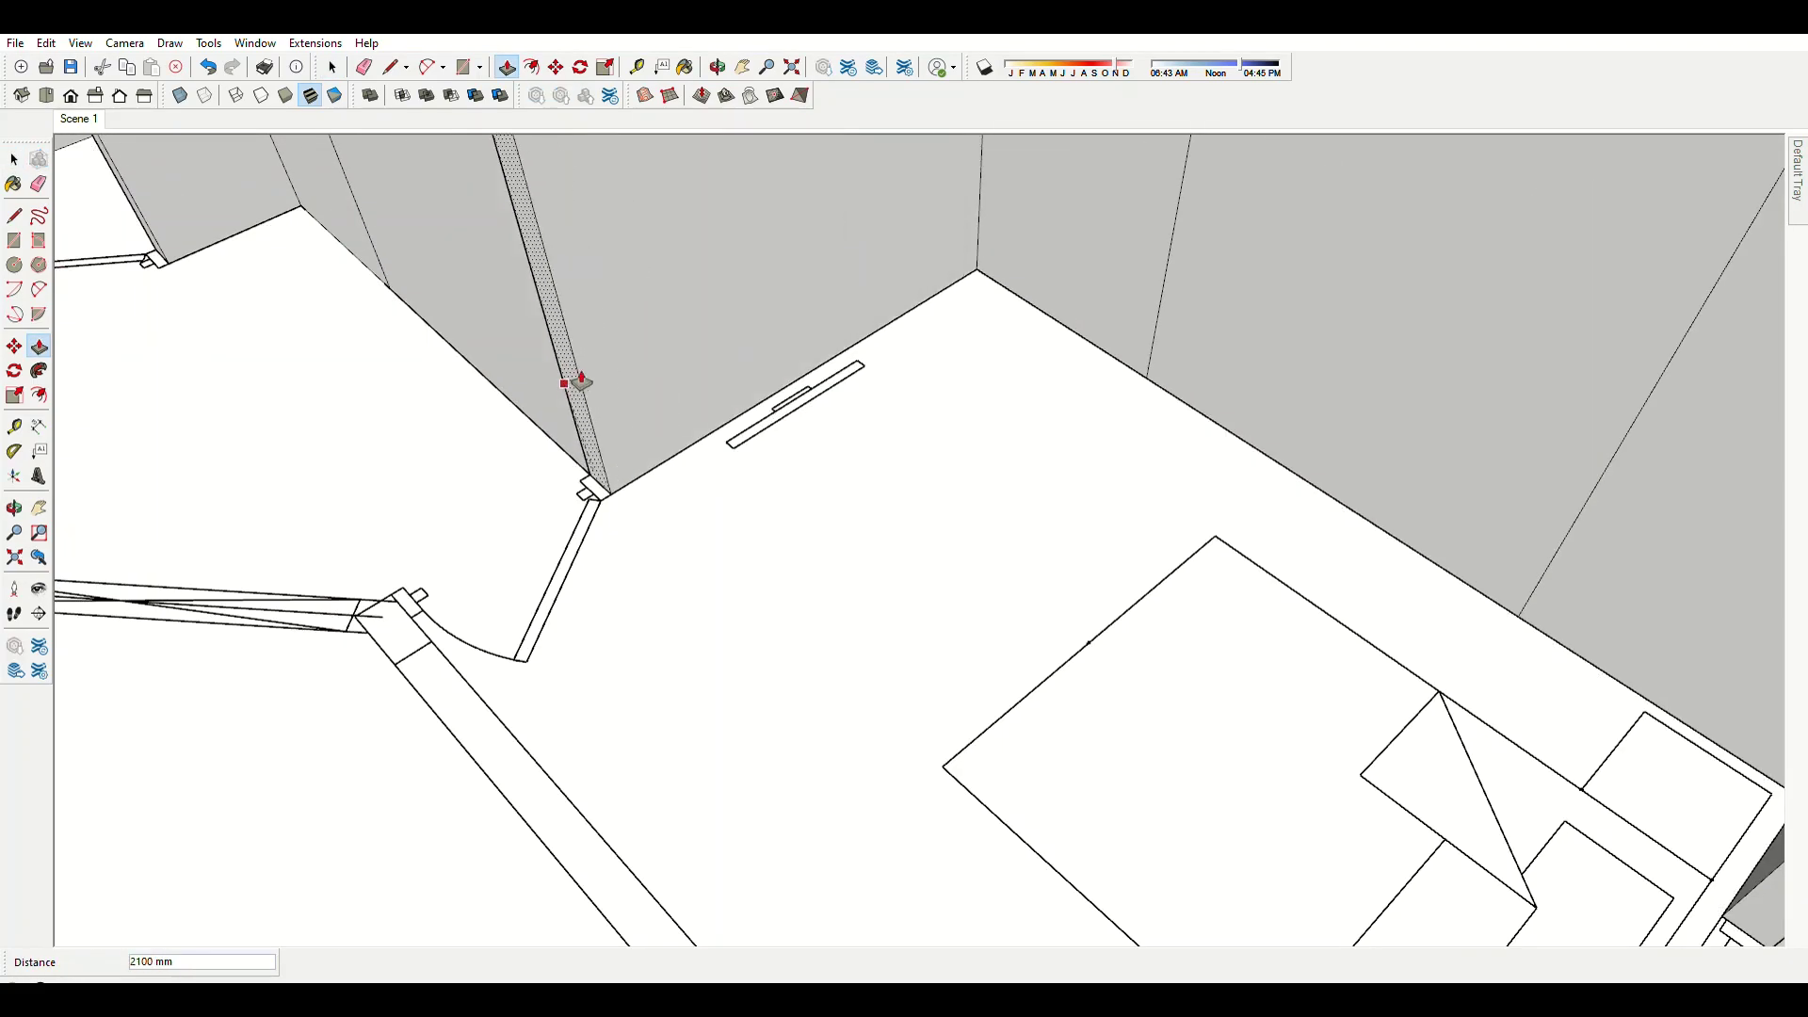
pyautogui.scroll(-3, 612, 358)
pyautogui.scroll(3, 969, 512)
pyautogui.scroll(2, 1058, 443)
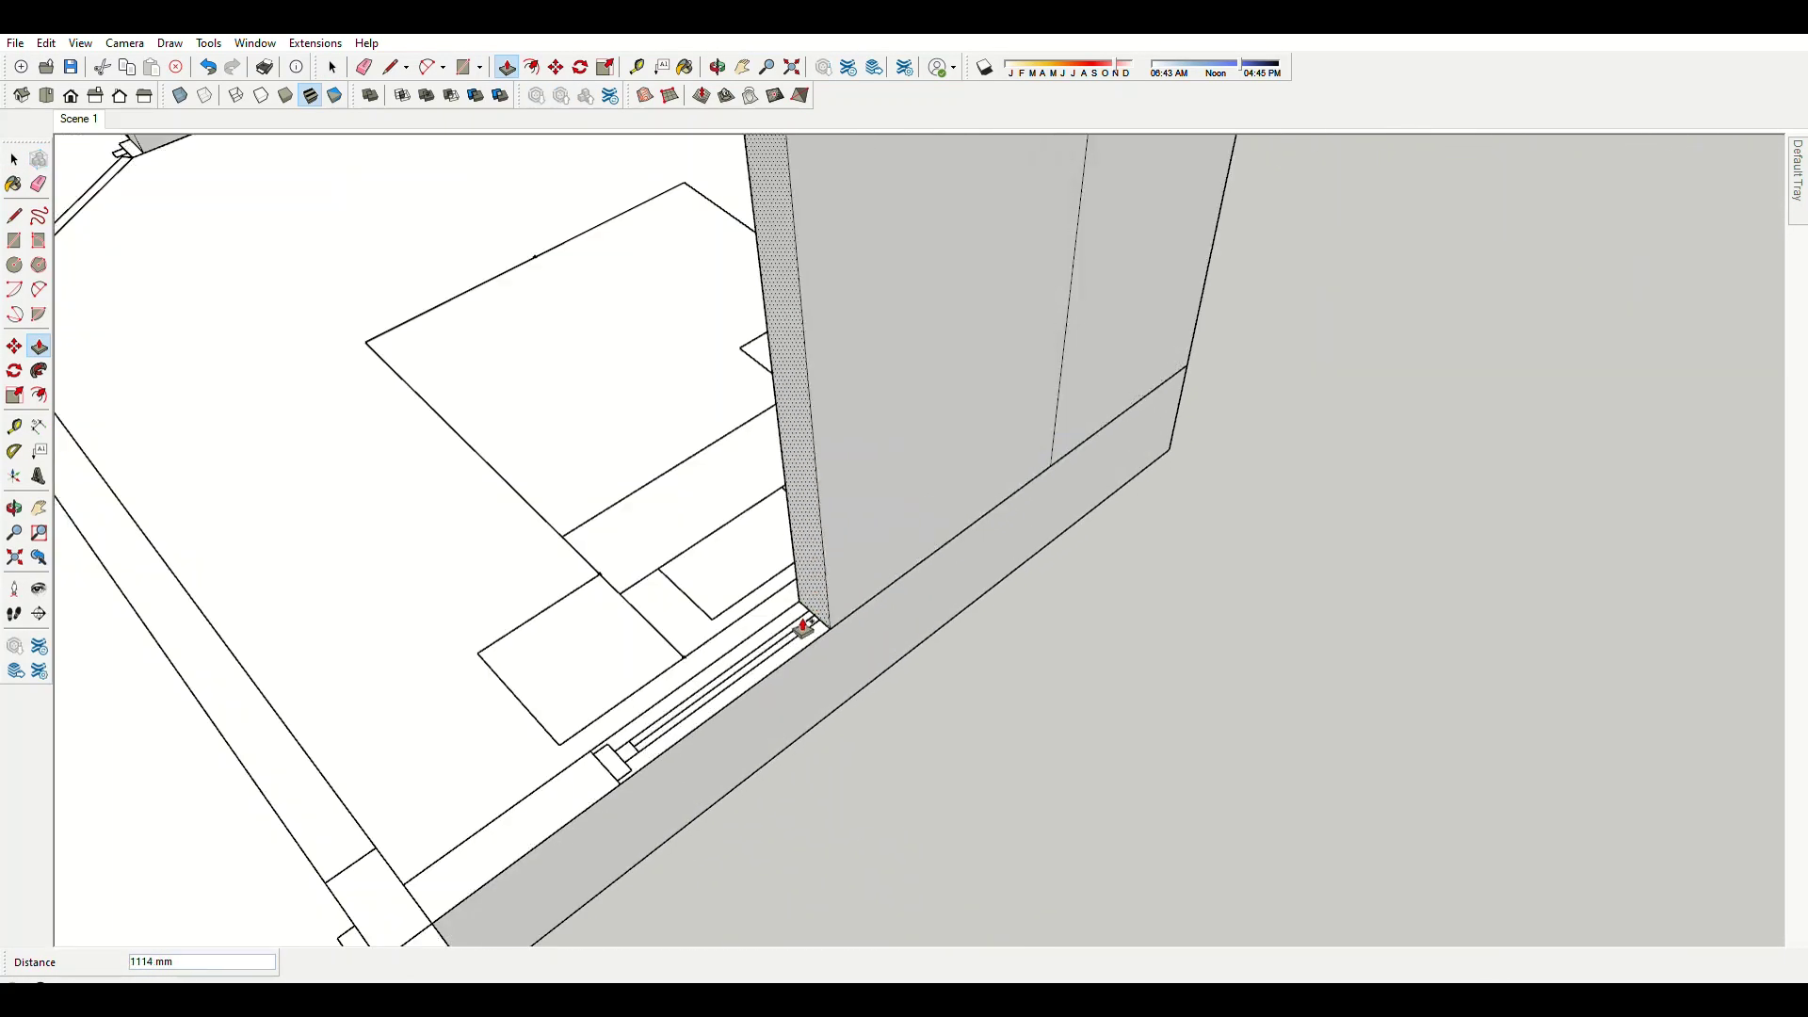
pyautogui.scroll(2, 803, 626)
pyautogui.scroll(-4, 633, 779)
pyautogui.scroll(4, 1133, 456)
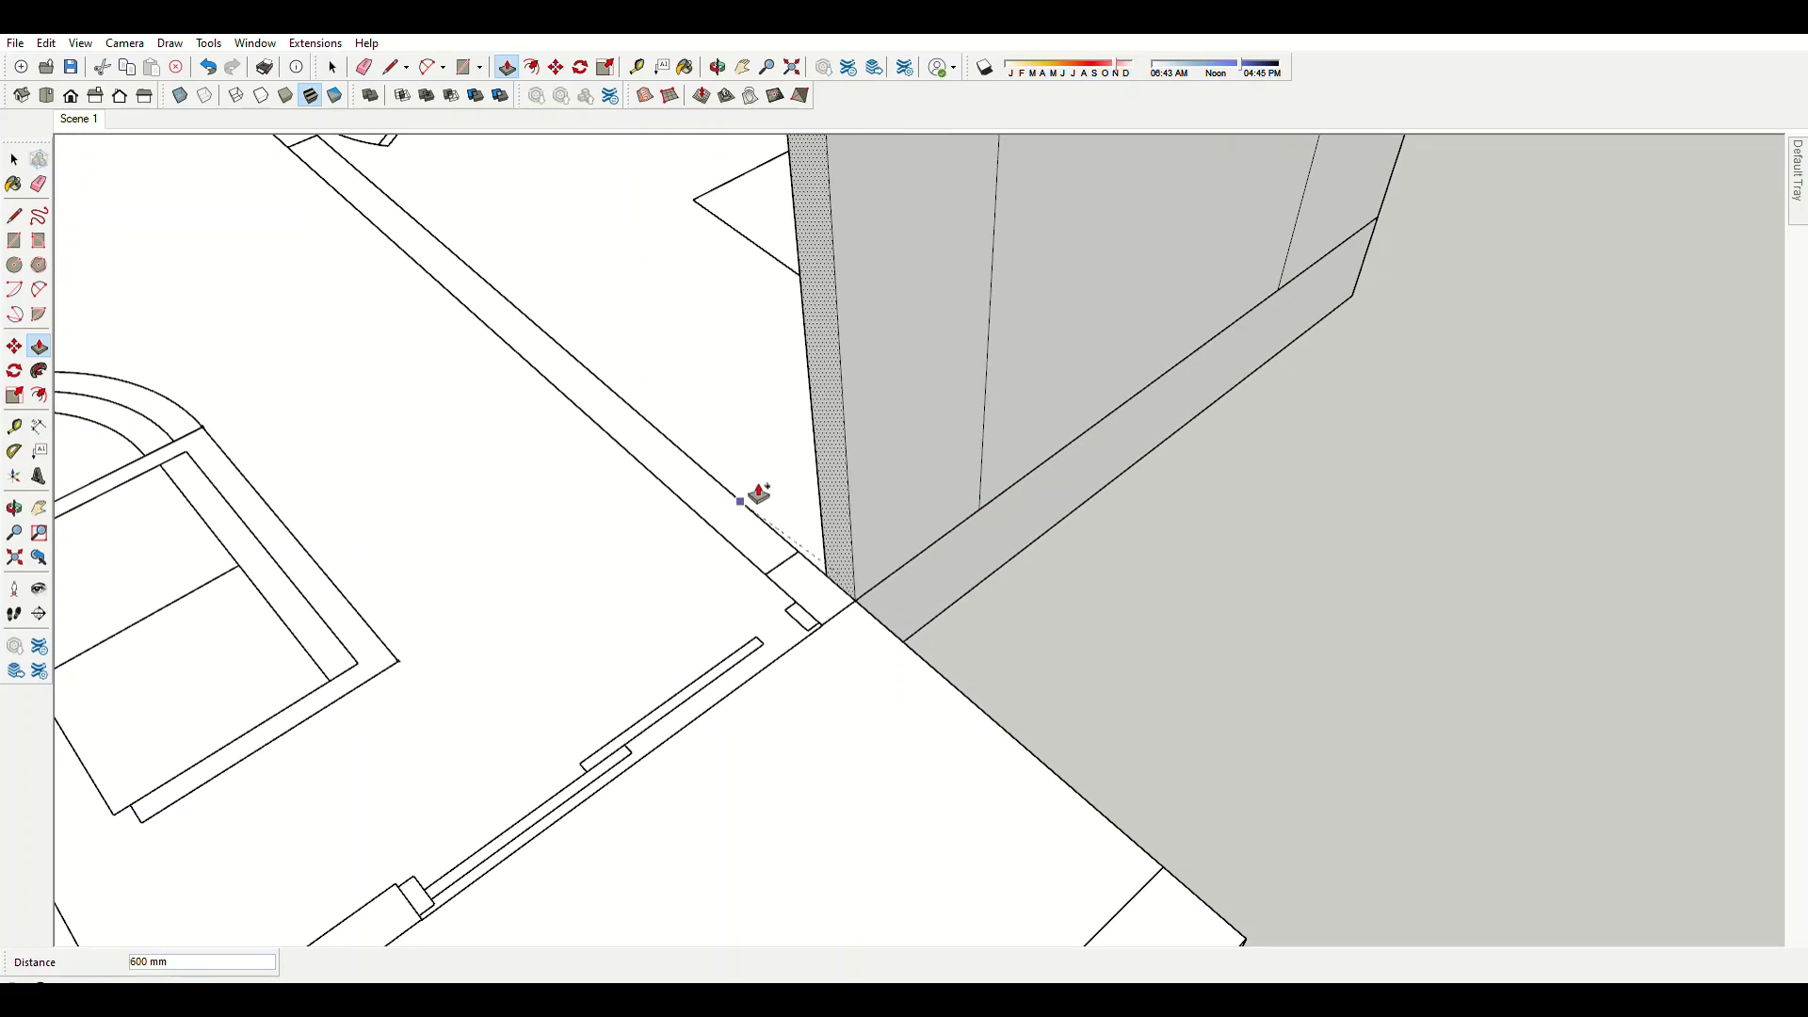
pyautogui.scroll(-3, 759, 494)
pyautogui.scroll(3, 900, 326)
pyautogui.scroll(1, 735, 395)
pyautogui.press('m')
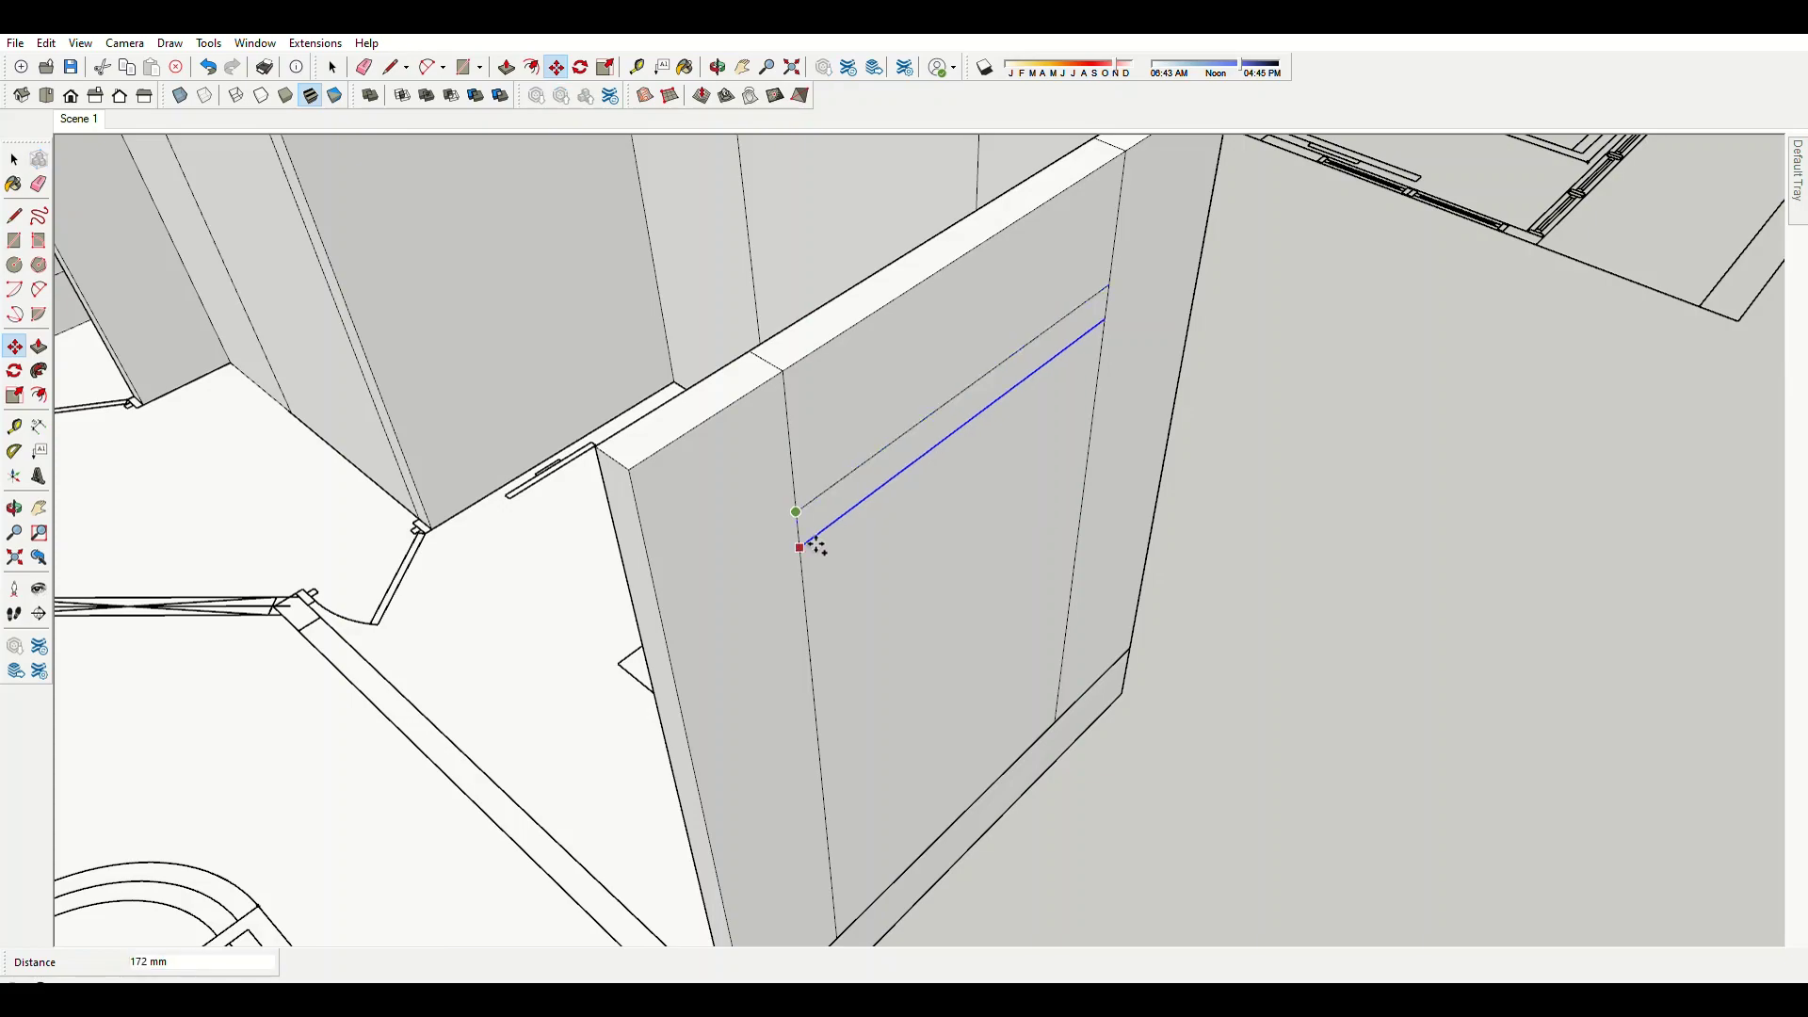
# Push a hall wall face 900 mm, then repeat the same distance on the next face.
pyautogui.press('p')
pyautogui.scroll(-3, 957, 451)
pyautogui.scroll(3, 484, 464)
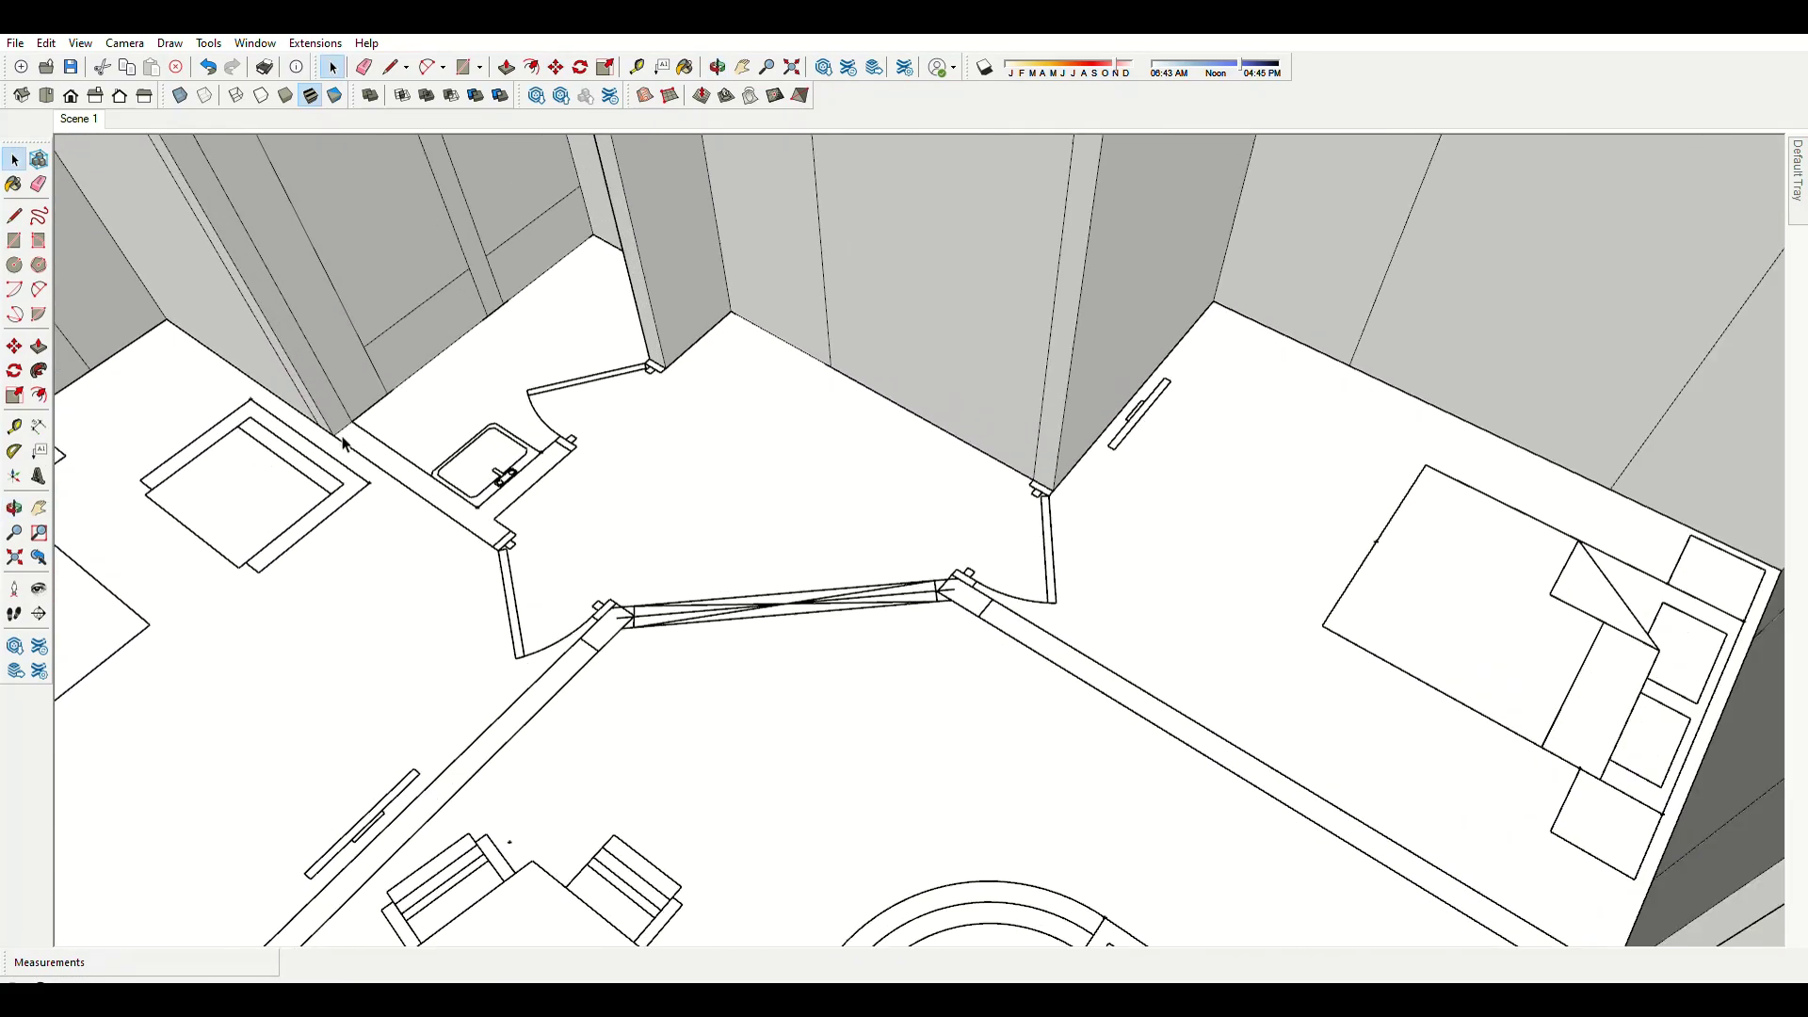
pyautogui.scroll(2, 605, 492)
pyautogui.write('900')
pyautogui.press('Return')
pyautogui.scroll(-2, 766, 392)
pyautogui.scroll(2, 848, 302)
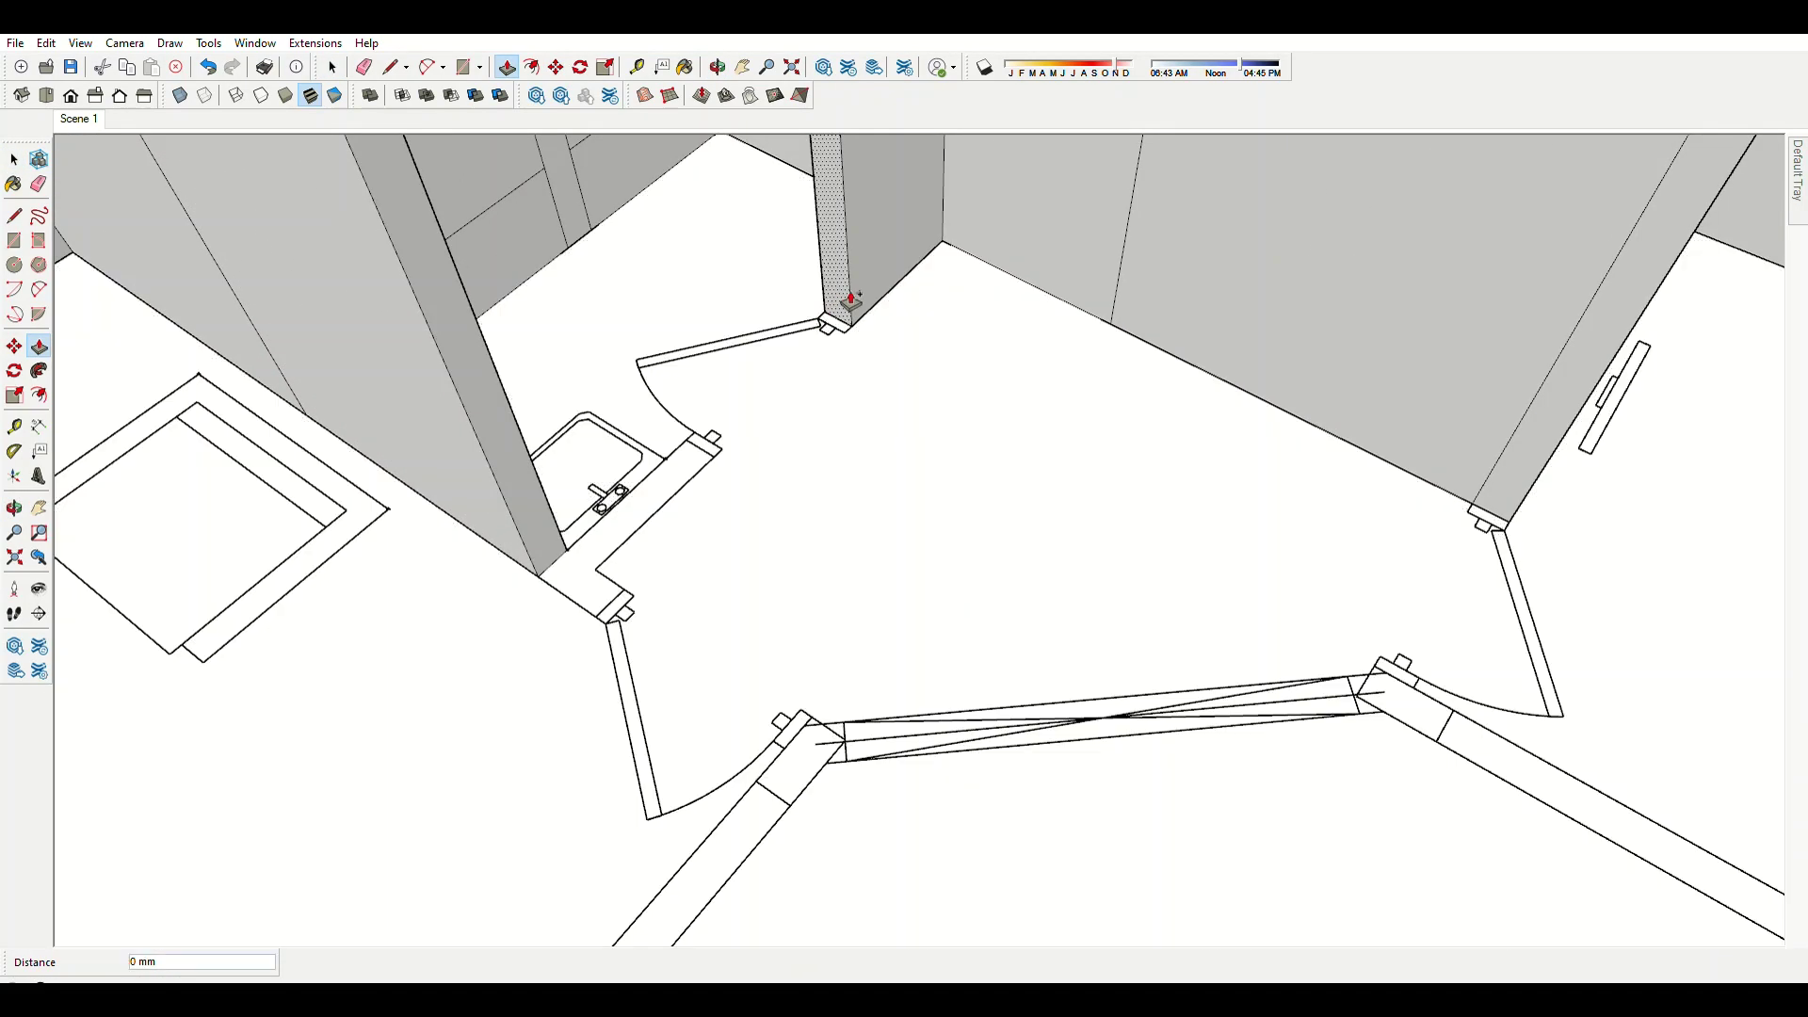
pyautogui.doubleClick(717, 430)
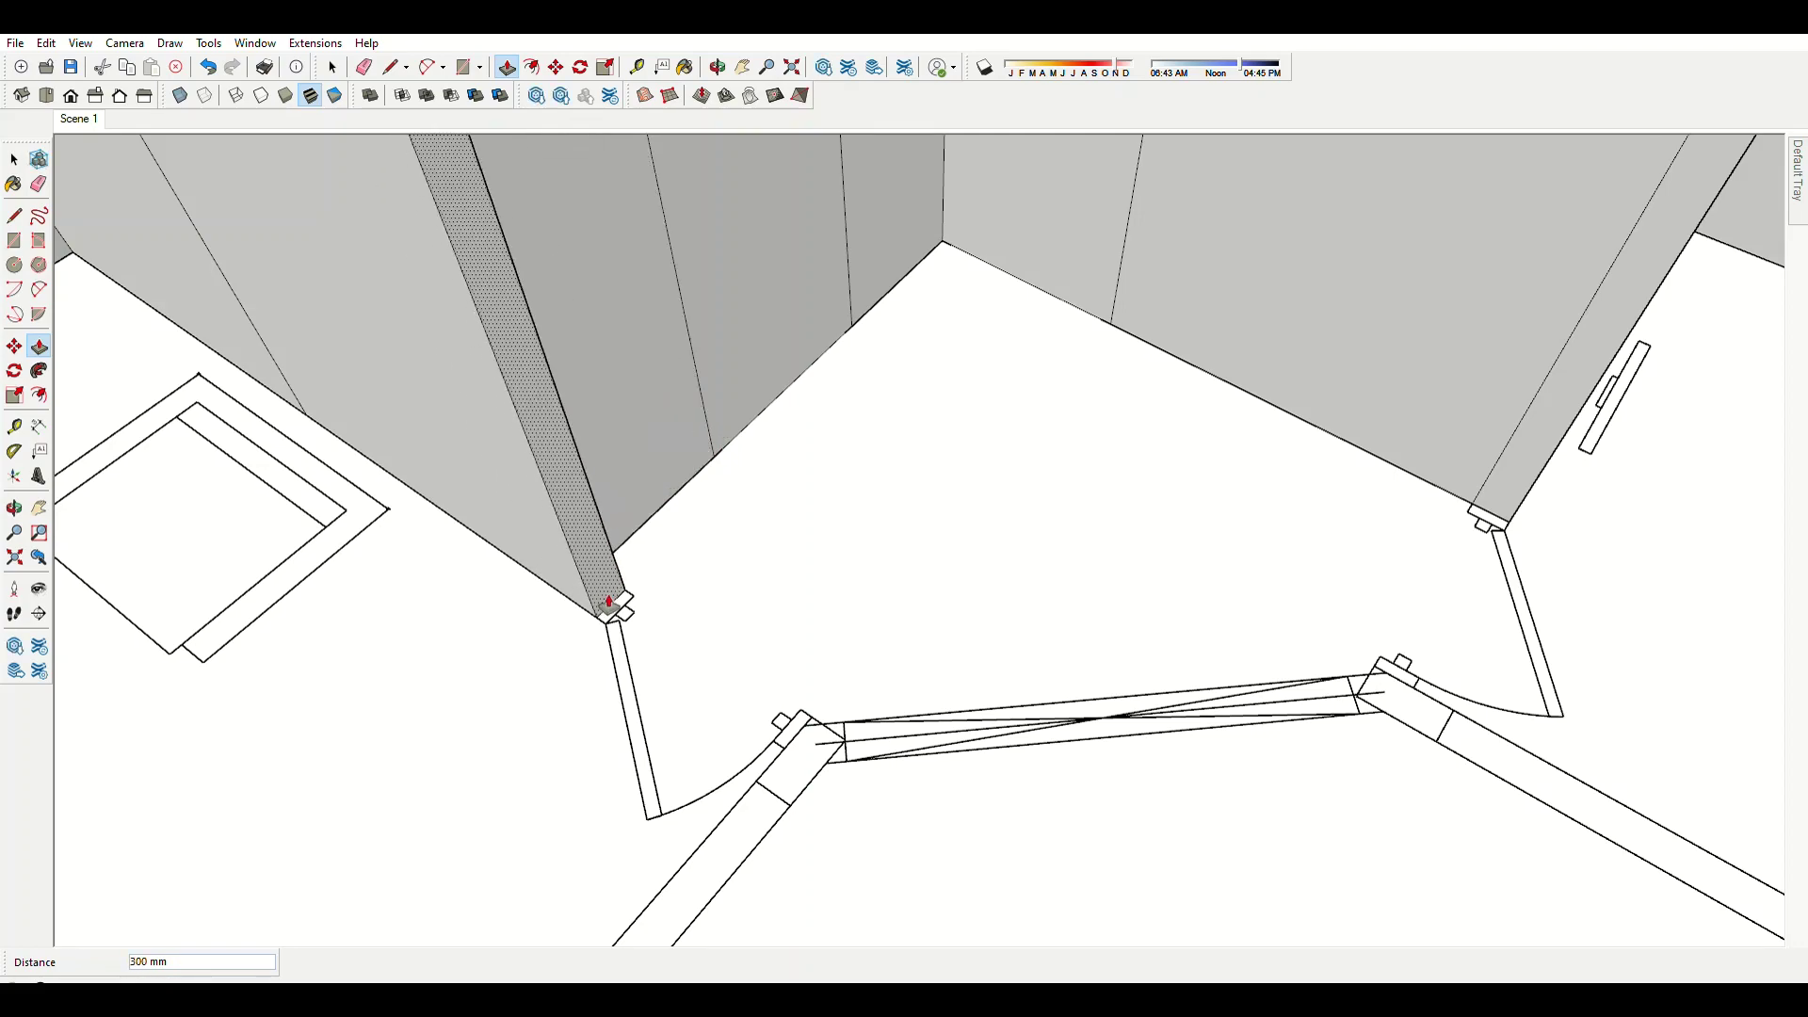
pyautogui.press('space')
pyautogui.scroll(-3, 614, 610)
pyautogui.moveTo(614, 610)
pyautogui.mouseDown(button='middle')
pyautogui.moveTo(1435, 740)
pyautogui.moveTo(686, 424)
pyautogui.mouseUp(button='middle')
pyautogui.scroll(3, 698, 359)
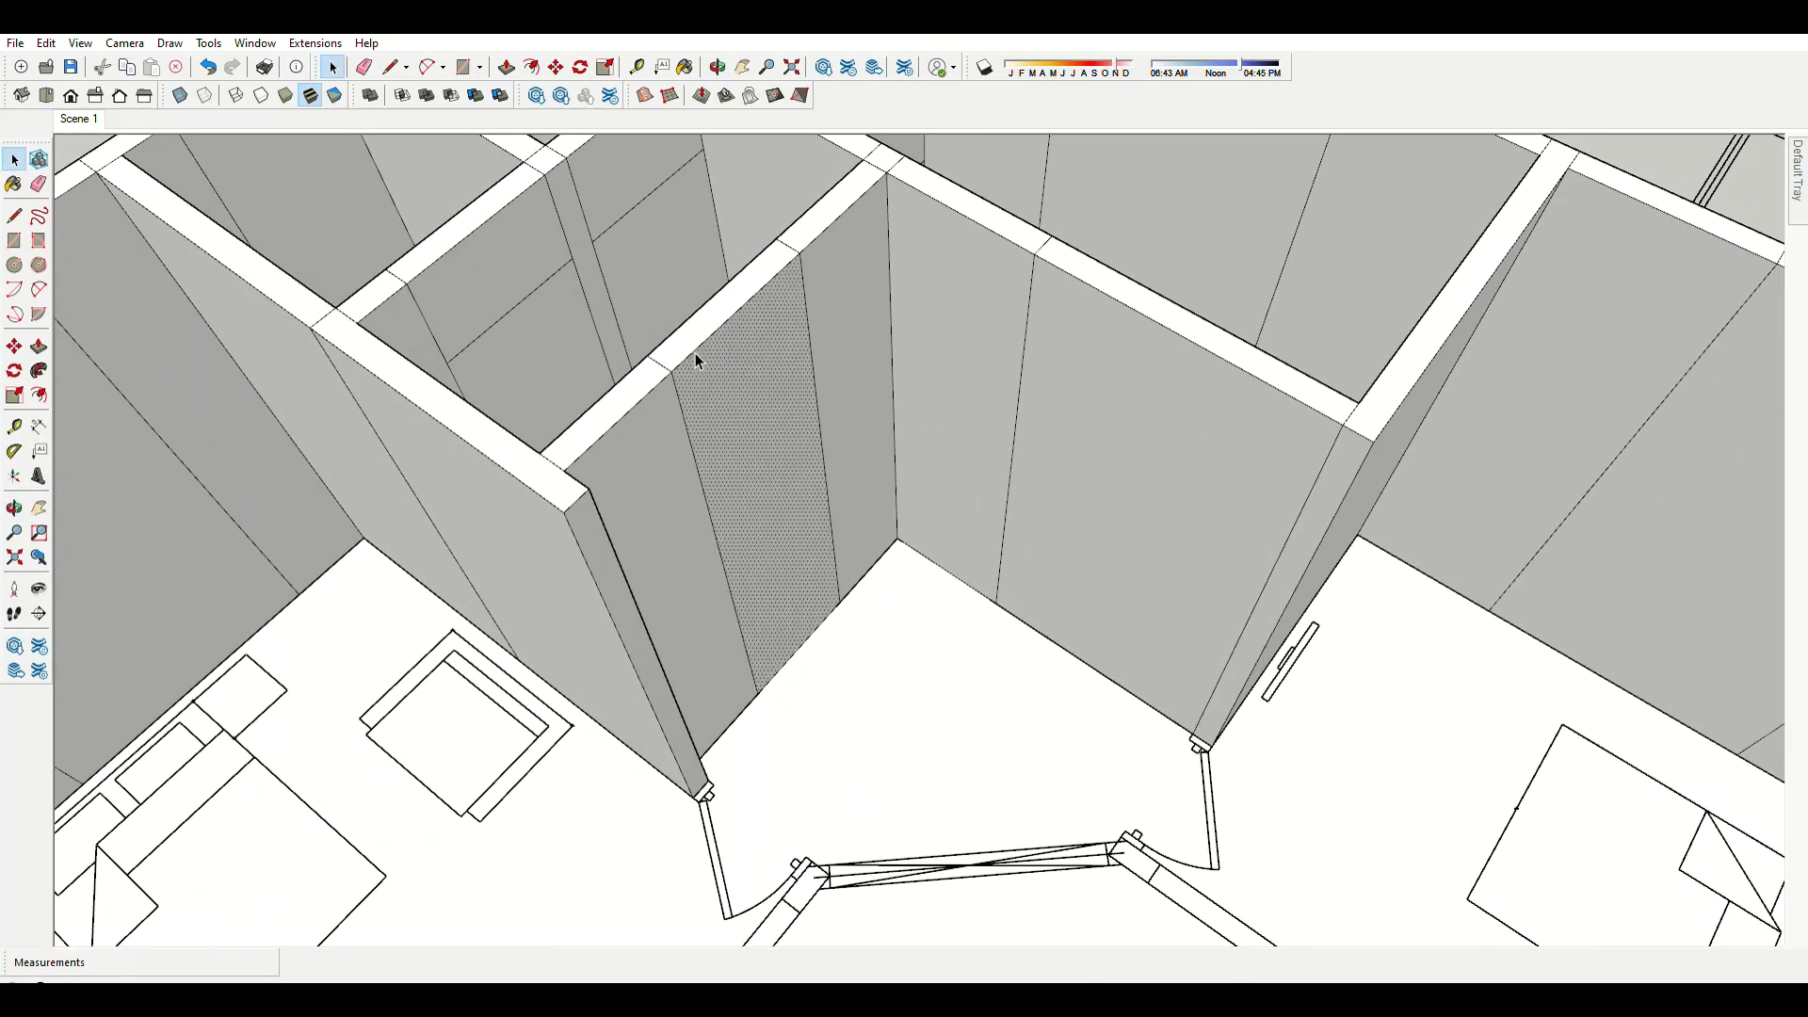
# Move-copy a horizontal edge line across the hall wall face.
pyautogui.press('m')
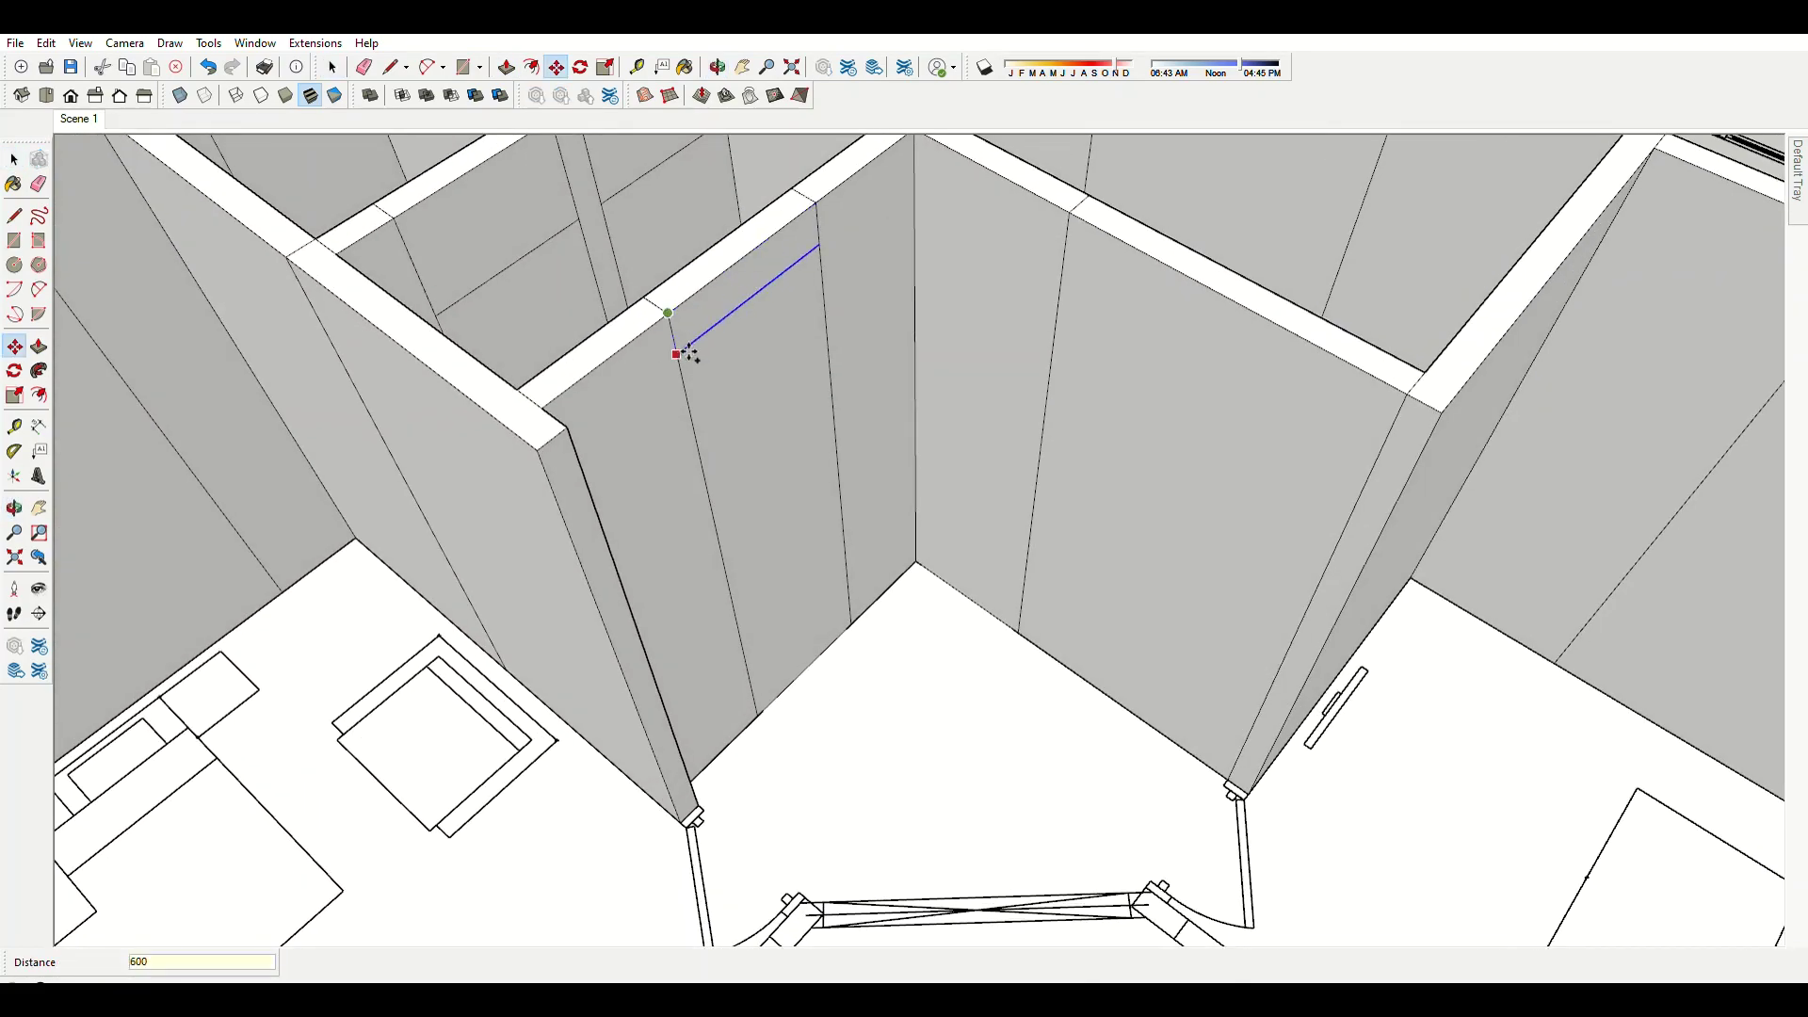
pyautogui.press('Return')
pyautogui.scroll(-3, 796, 307)
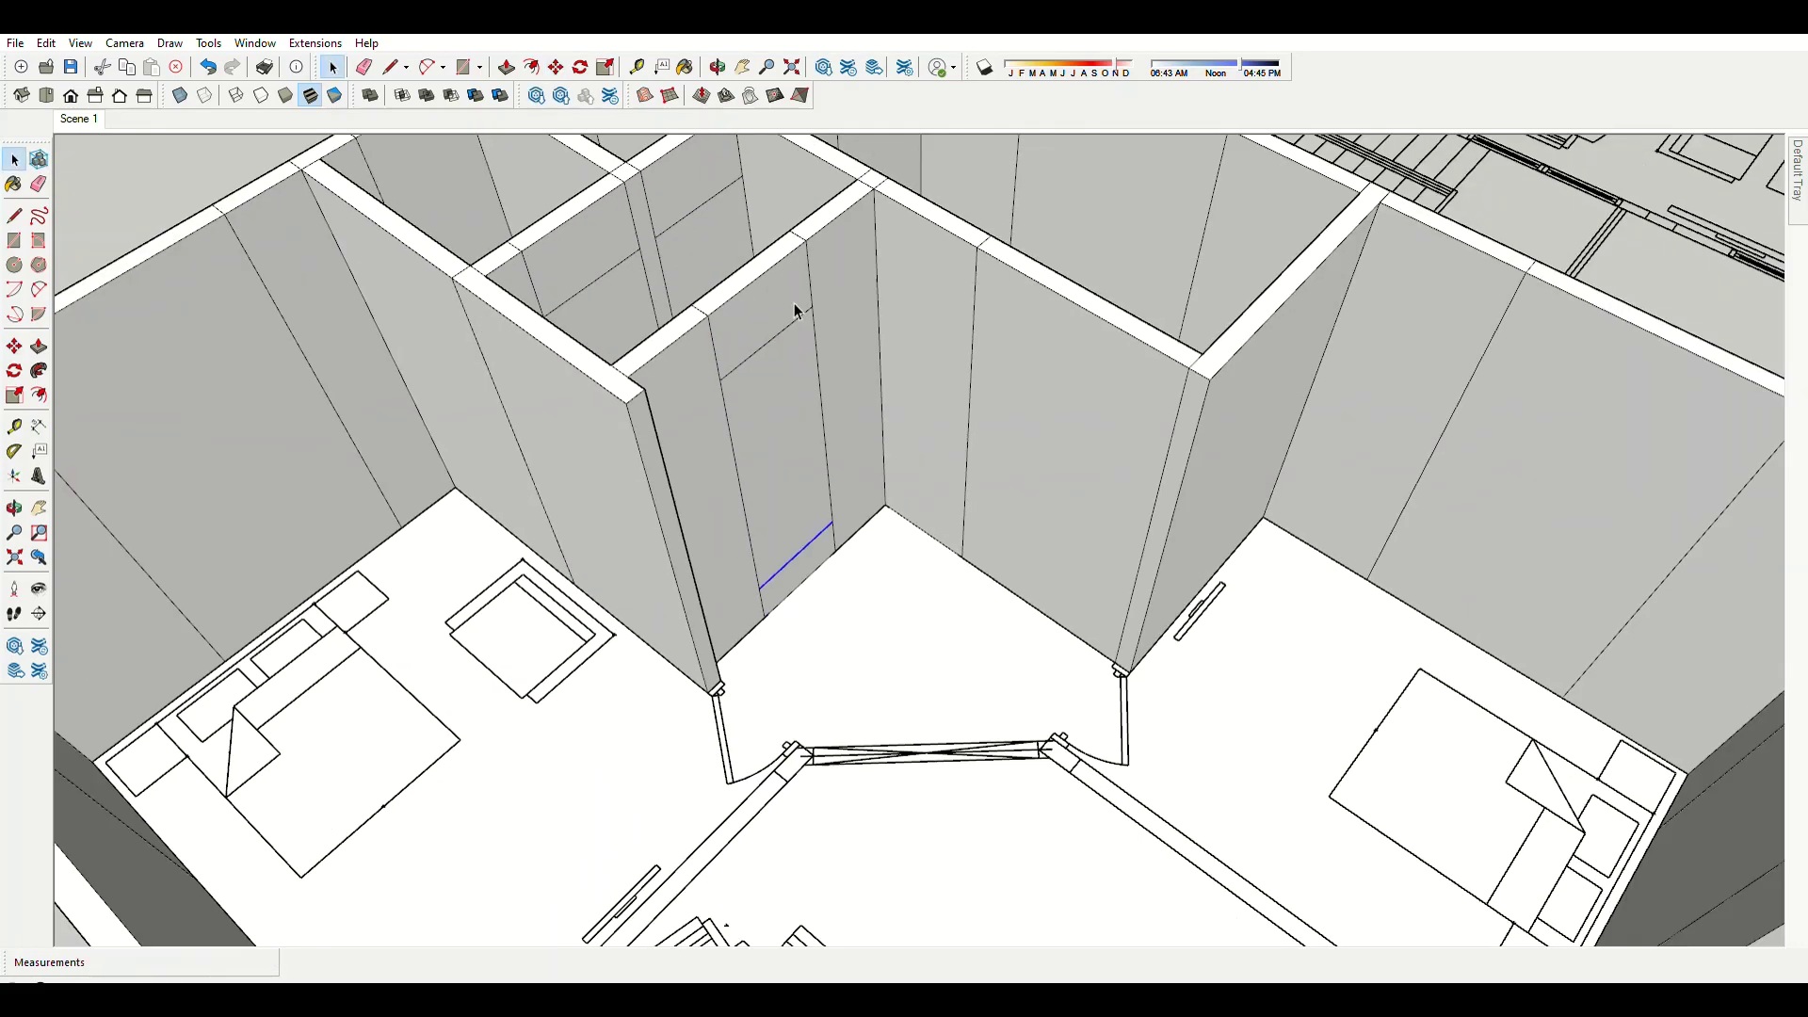
pyautogui.moveTo(796, 307); pyautogui.dragTo(795, 666, button='middle')
pyautogui.scroll(2, 686, 497)
pyautogui.scroll(2, 767, 650)
# Push out the wall end face beside the doorway.
pyautogui.press('p')
pyautogui.scroll(-2, 768, 650)
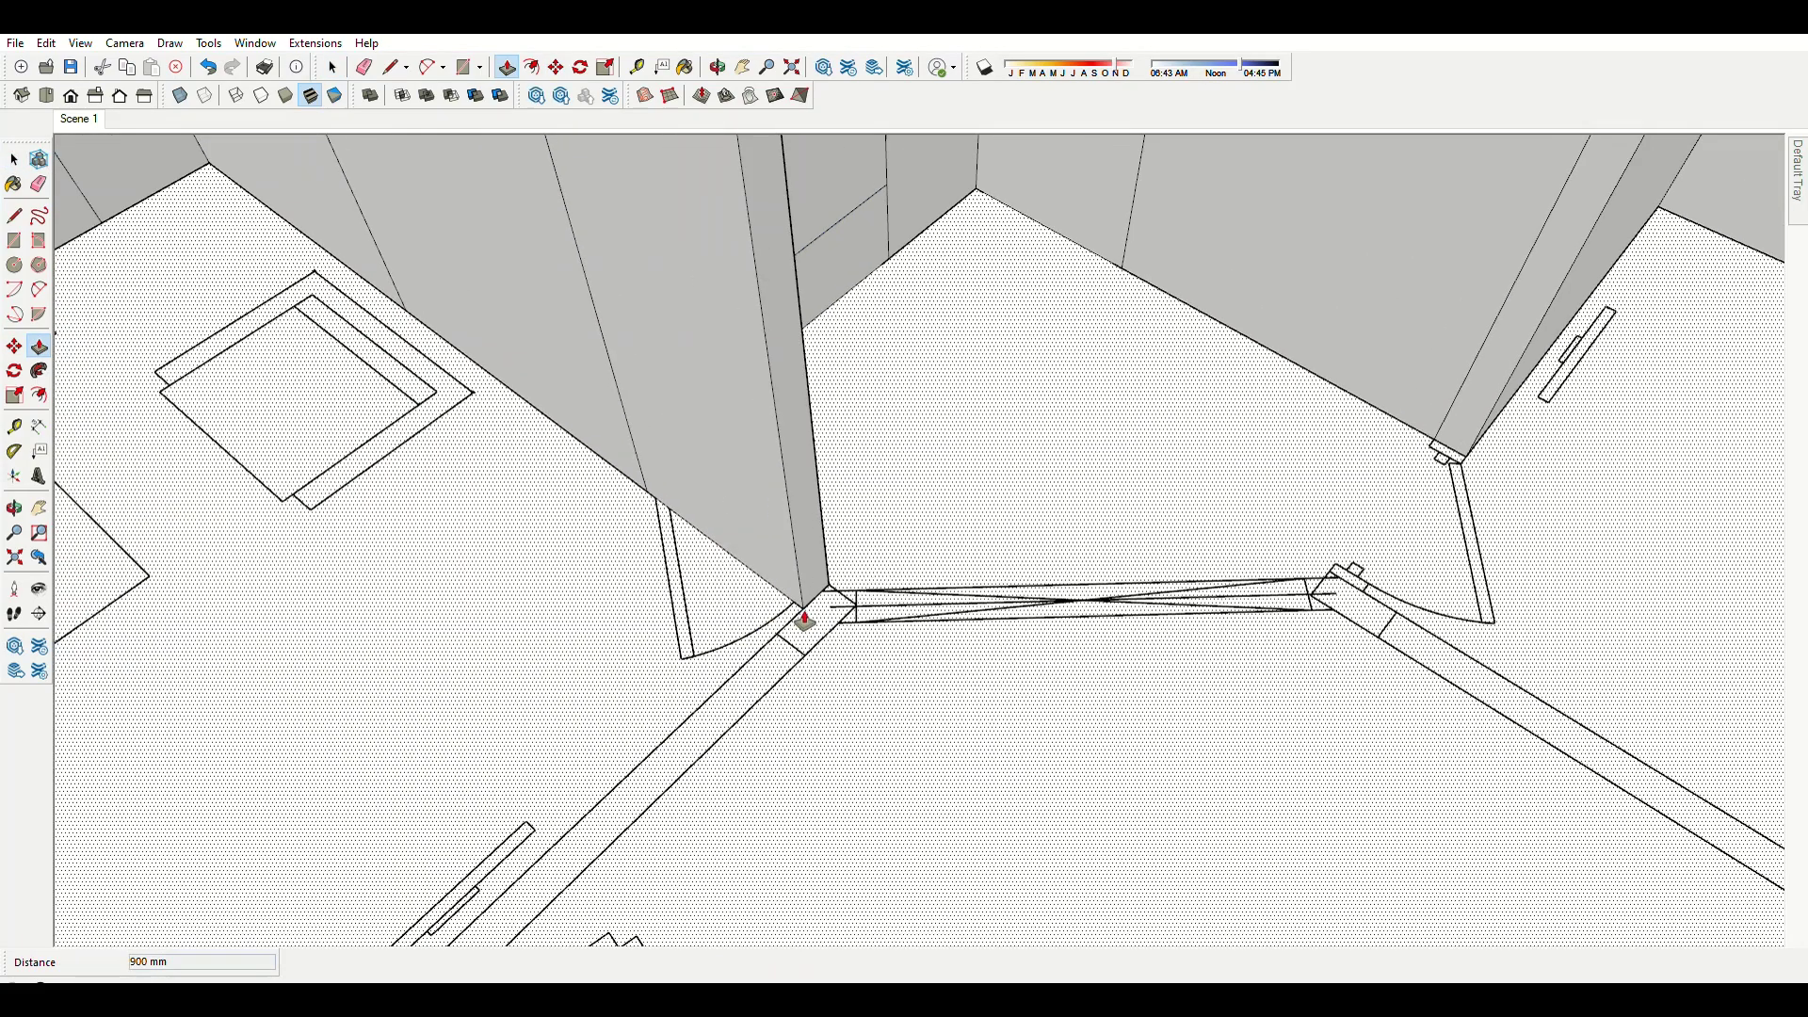
pyautogui.scroll(-2, 800, 614)
pyautogui.click(840, 634)
pyautogui.scroll(-2, 864, 562)
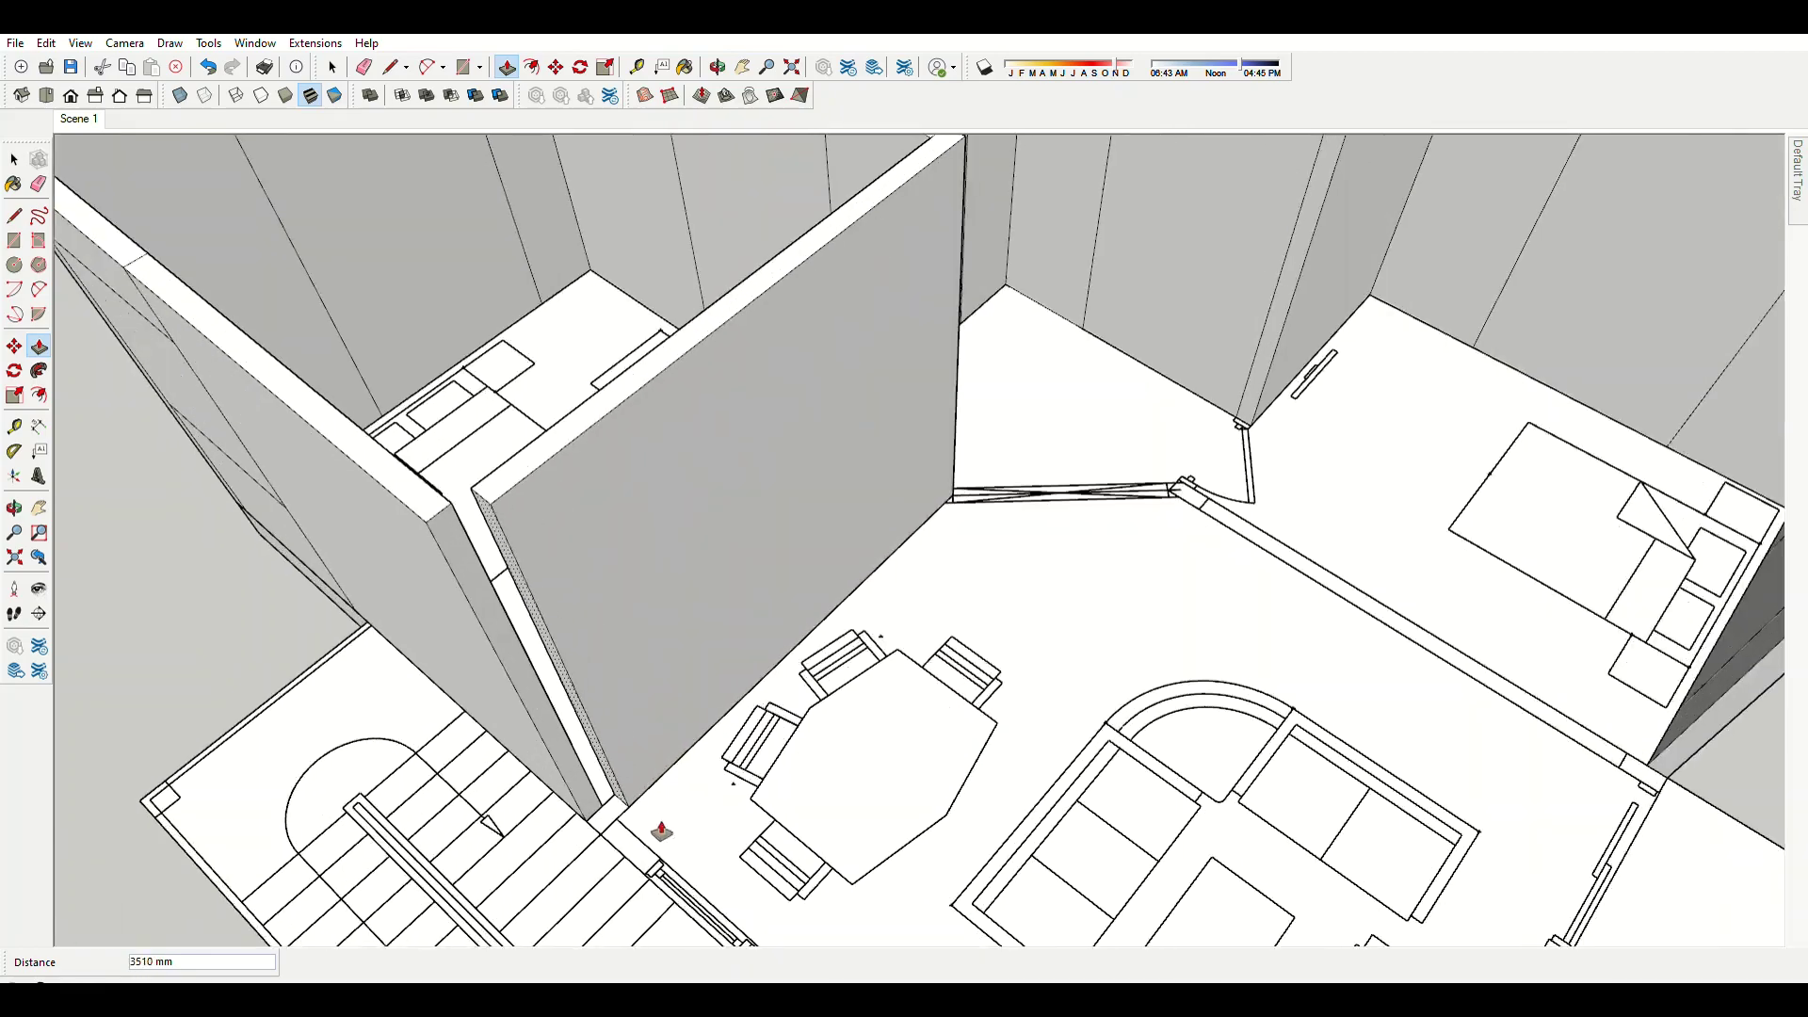
pyautogui.scroll(-2, 659, 836)
pyautogui.moveTo(747, 678); pyautogui.dragTo(180, 594, button='middle')
# Extrude the wall face beside the stairs to 1800 mm.
pyautogui.scroll(3, 957, 250)
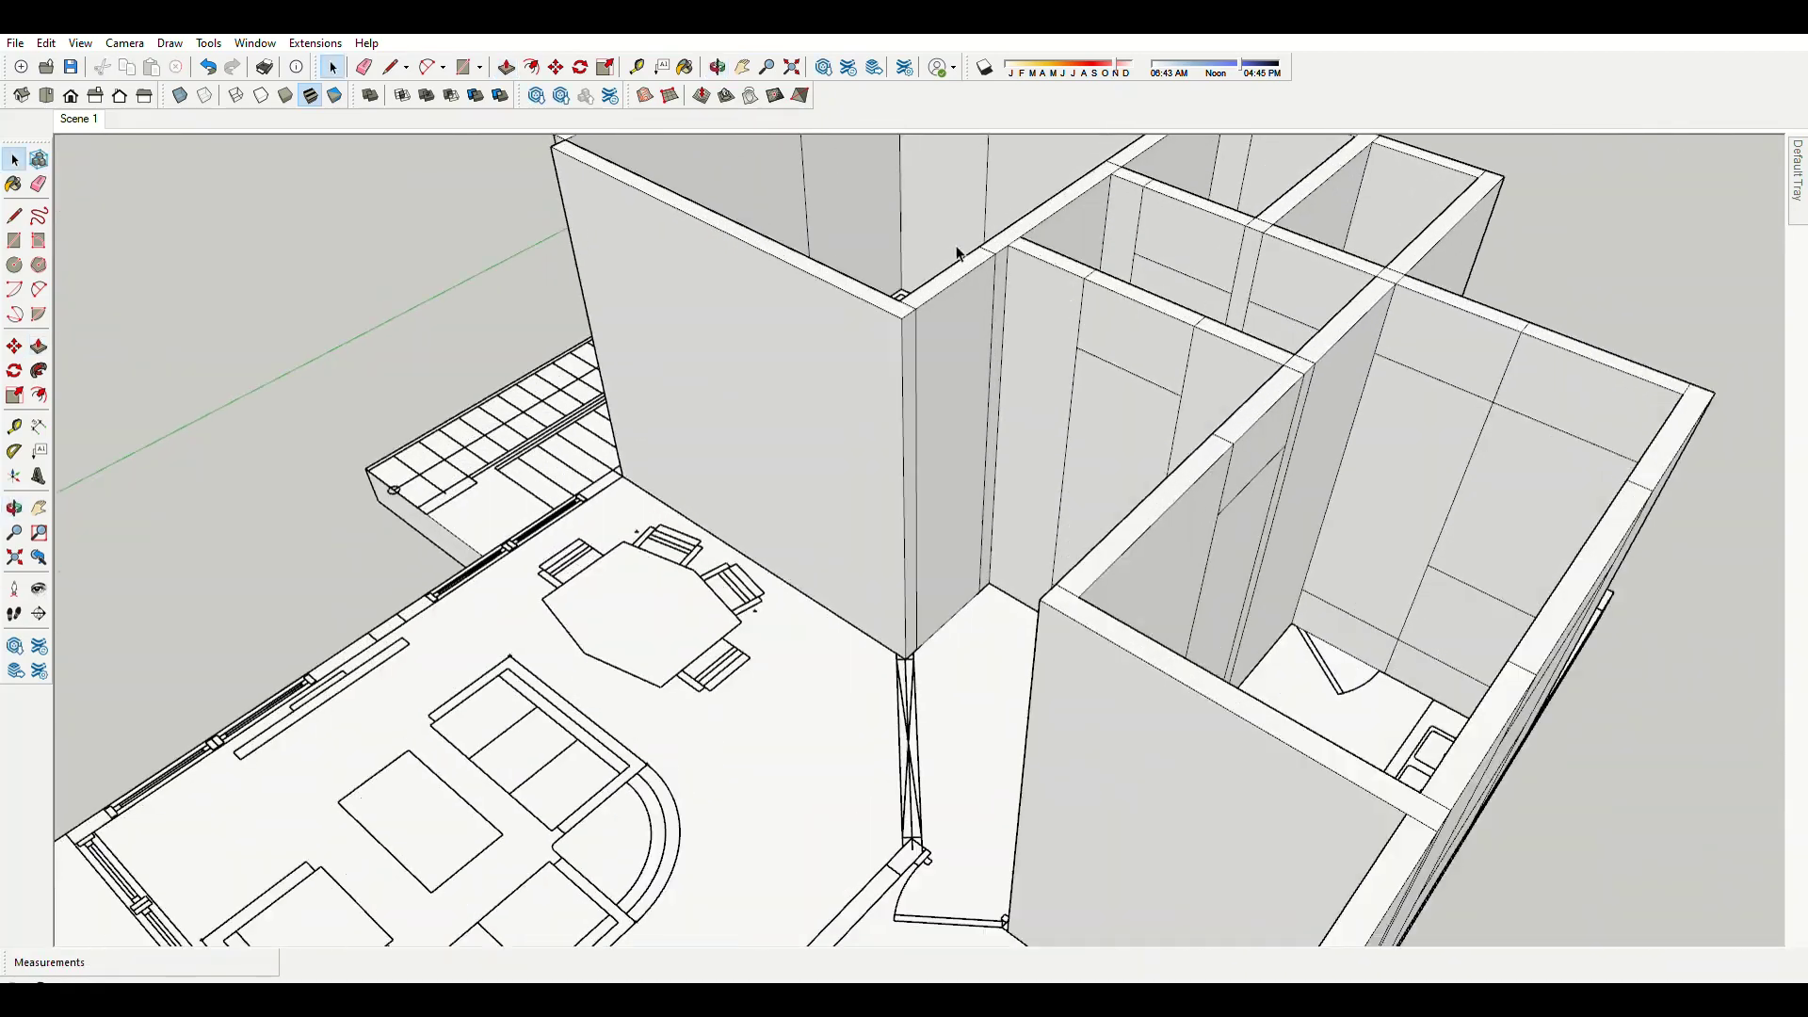
pyautogui.scroll(2, 953, 302)
pyautogui.scroll(2, 902, 333)
pyautogui.press('m')
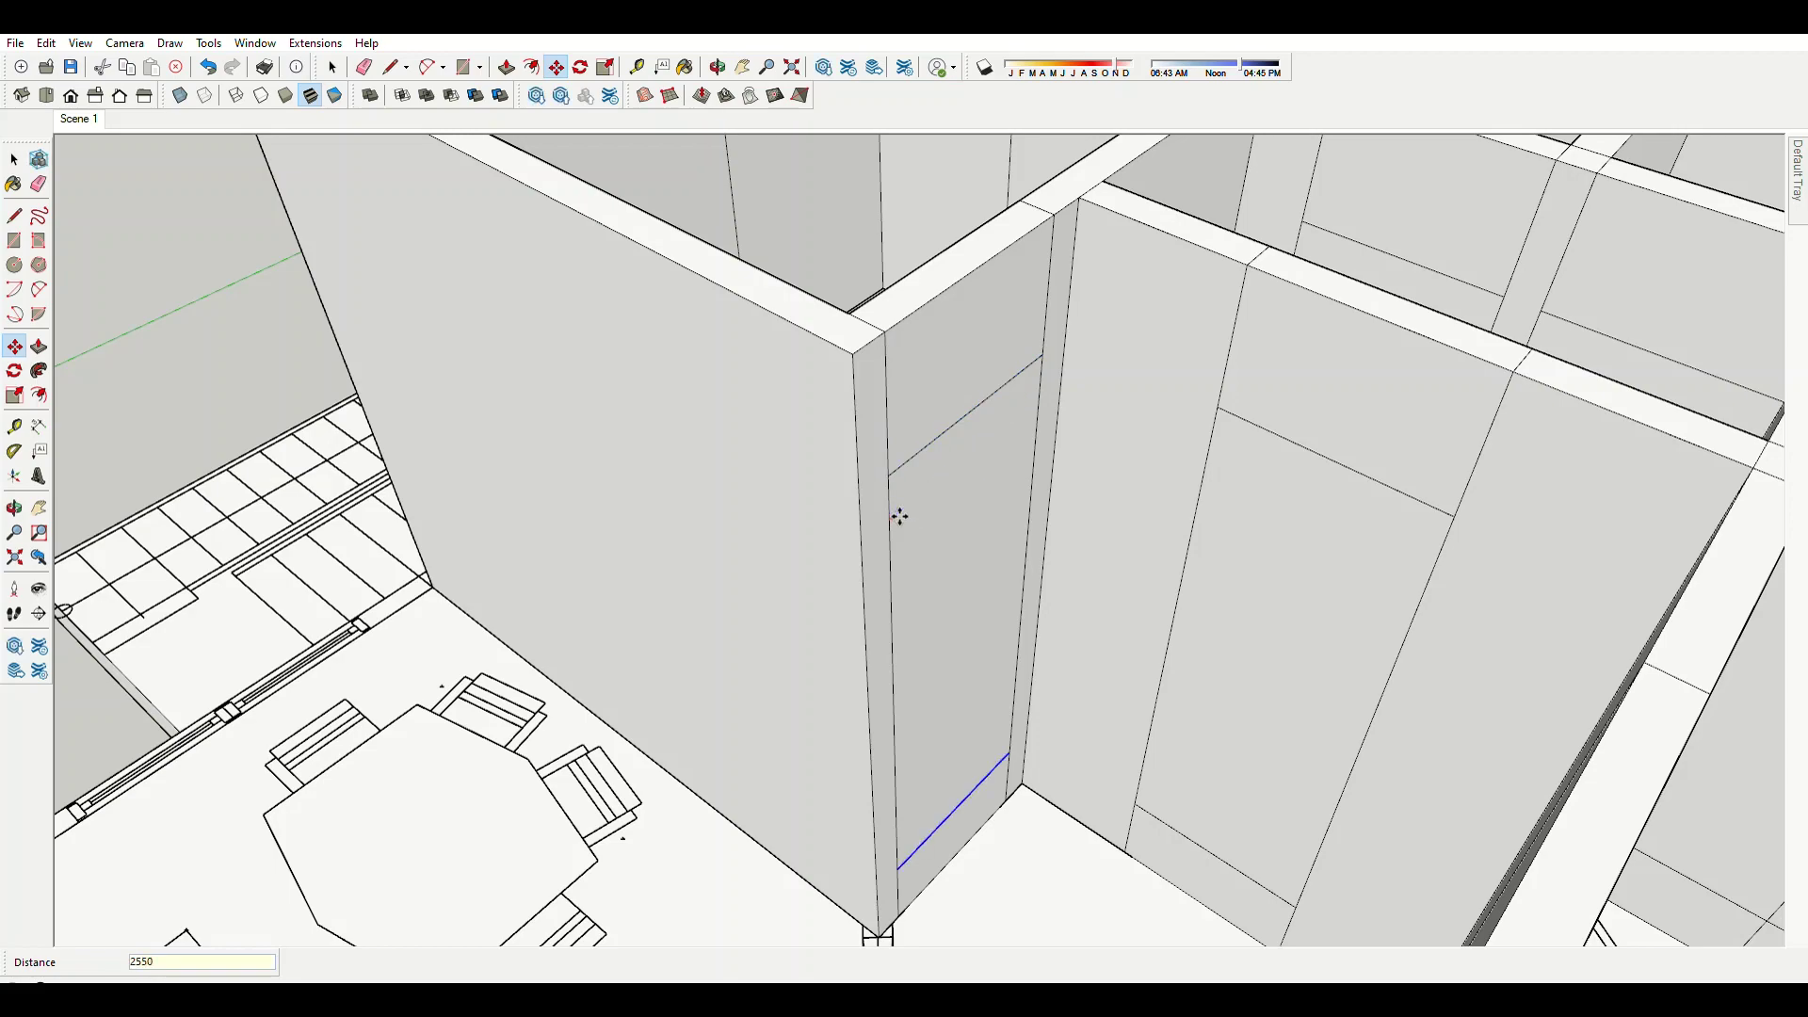
pyautogui.scroll(-5, 1130, 659)
pyautogui.scroll(-3, 1070, 748)
pyautogui.scroll(5, 945, 687)
pyautogui.scroll(3, 747, 584)
pyautogui.press('p')
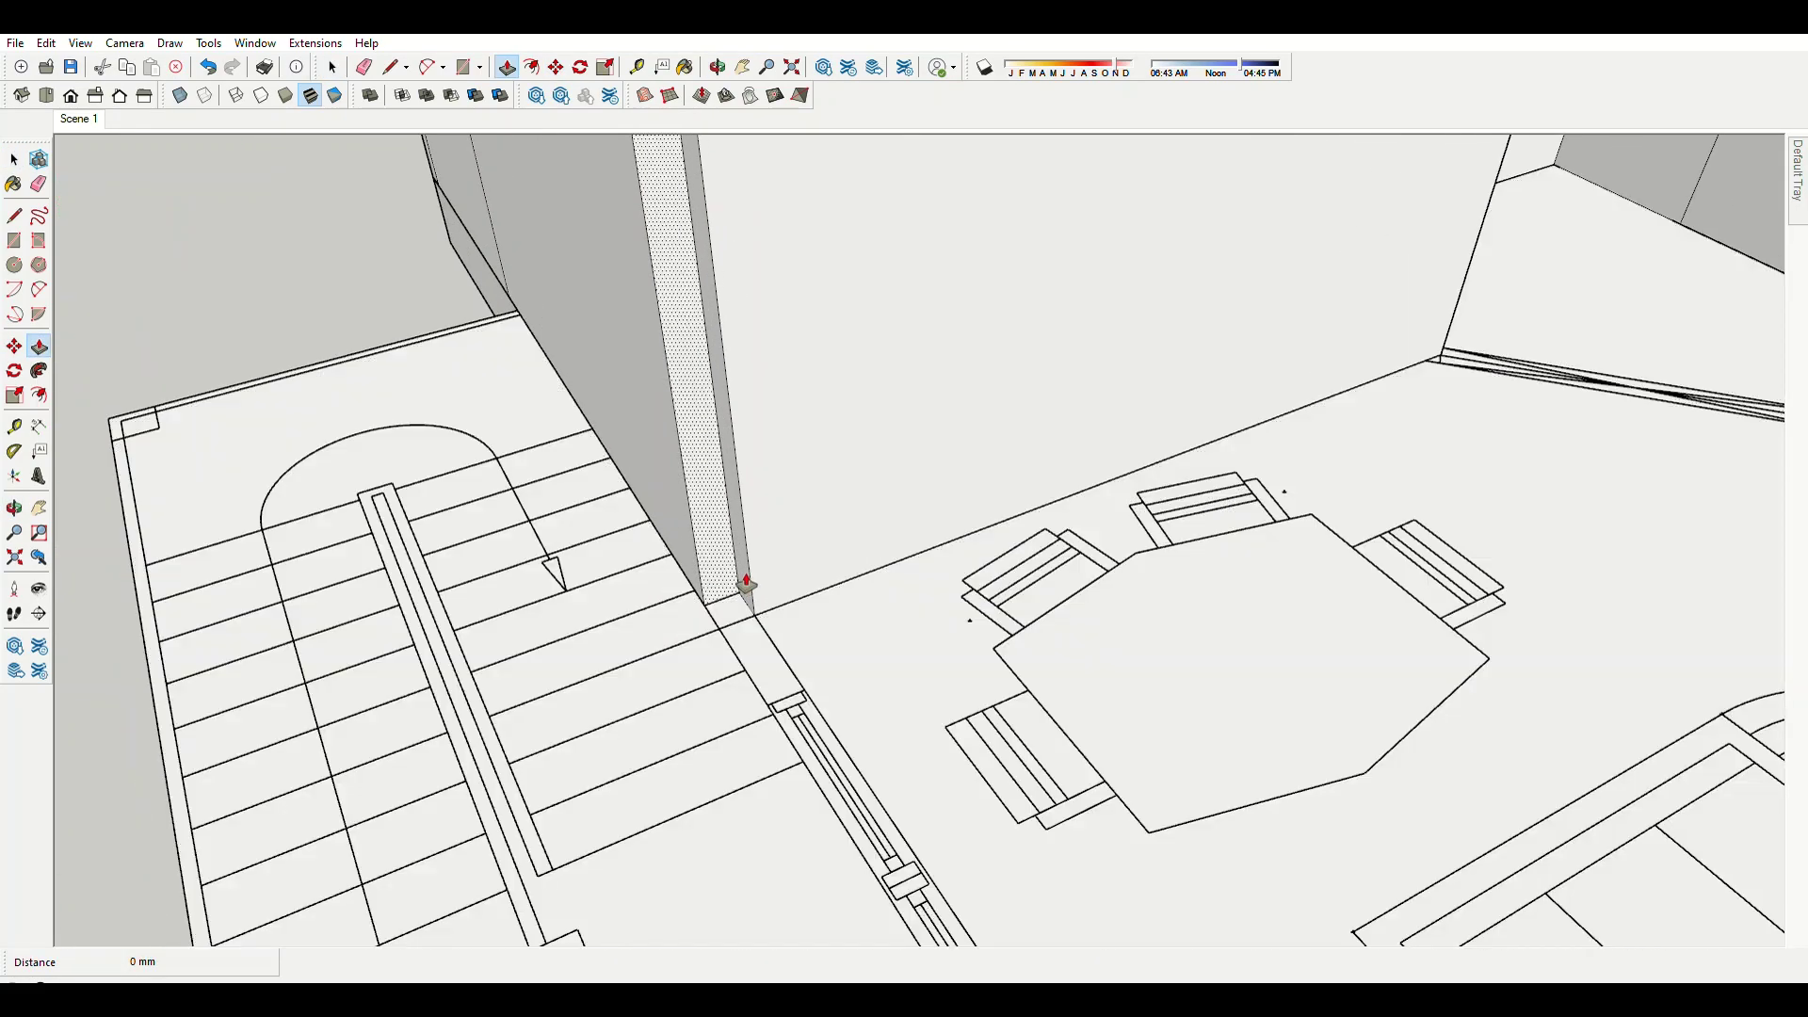
pyautogui.click(746, 584)
pyautogui.scroll(-3, 791, 694)
pyautogui.scroll(3, 848, 537)
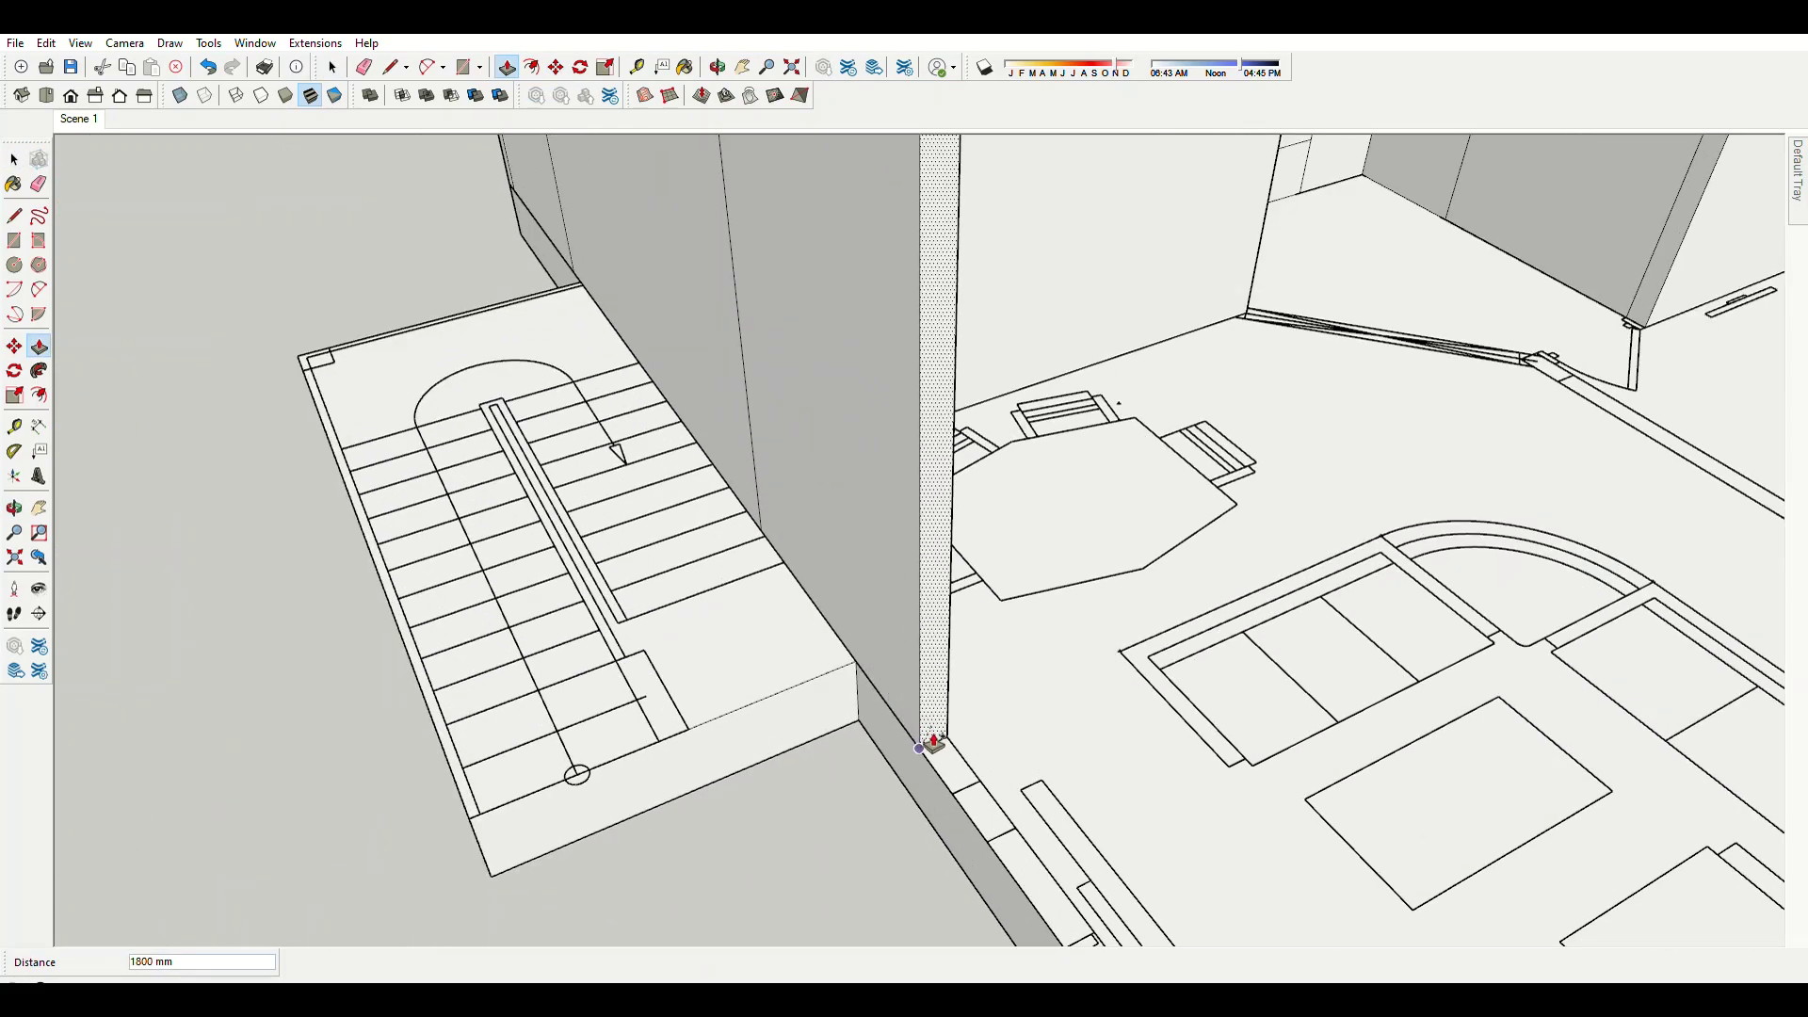
pyautogui.scroll(-3, 951, 715)
pyautogui.scroll(3, 1033, 848)
pyautogui.scroll(-3, 839, 606)
pyautogui.scroll(3, 930, 553)
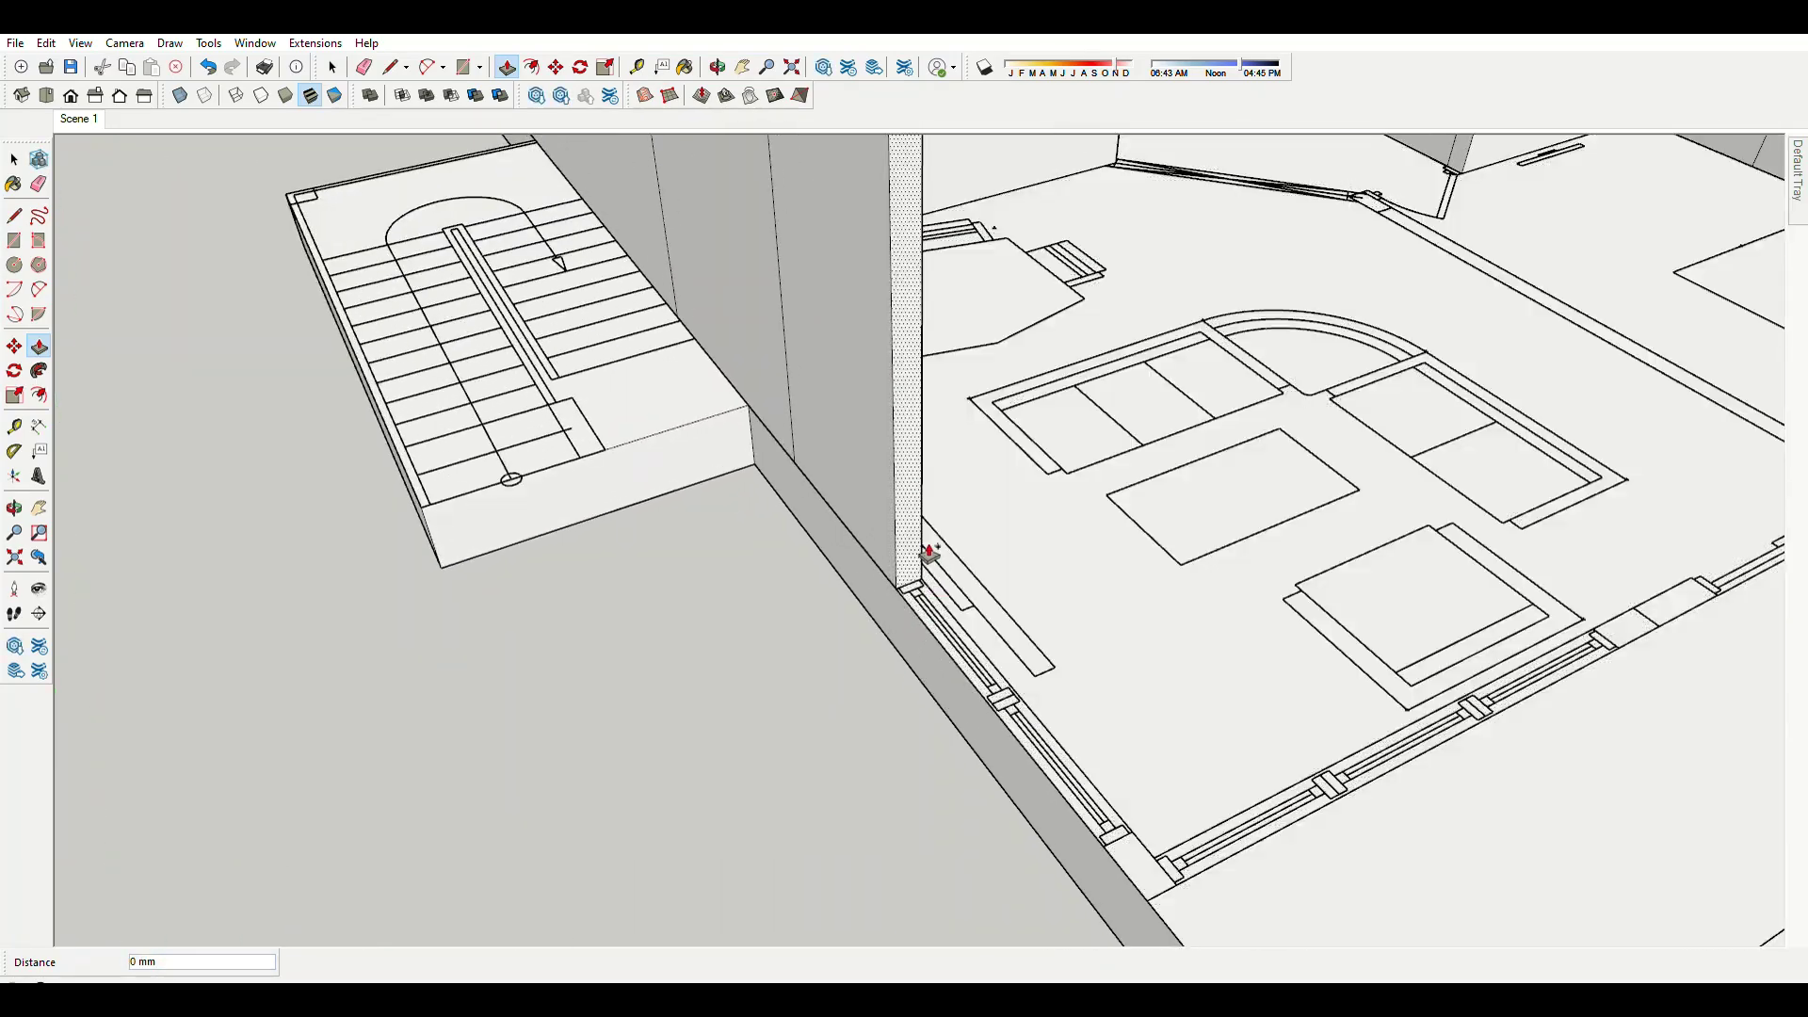
pyautogui.write('1800')
pyautogui.press('Return')
# Orbit out to view the whole house and confirm the moved edge line.
pyautogui.scroll(-3, 1024, 734)
pyautogui.scroll(3, 490, 553)
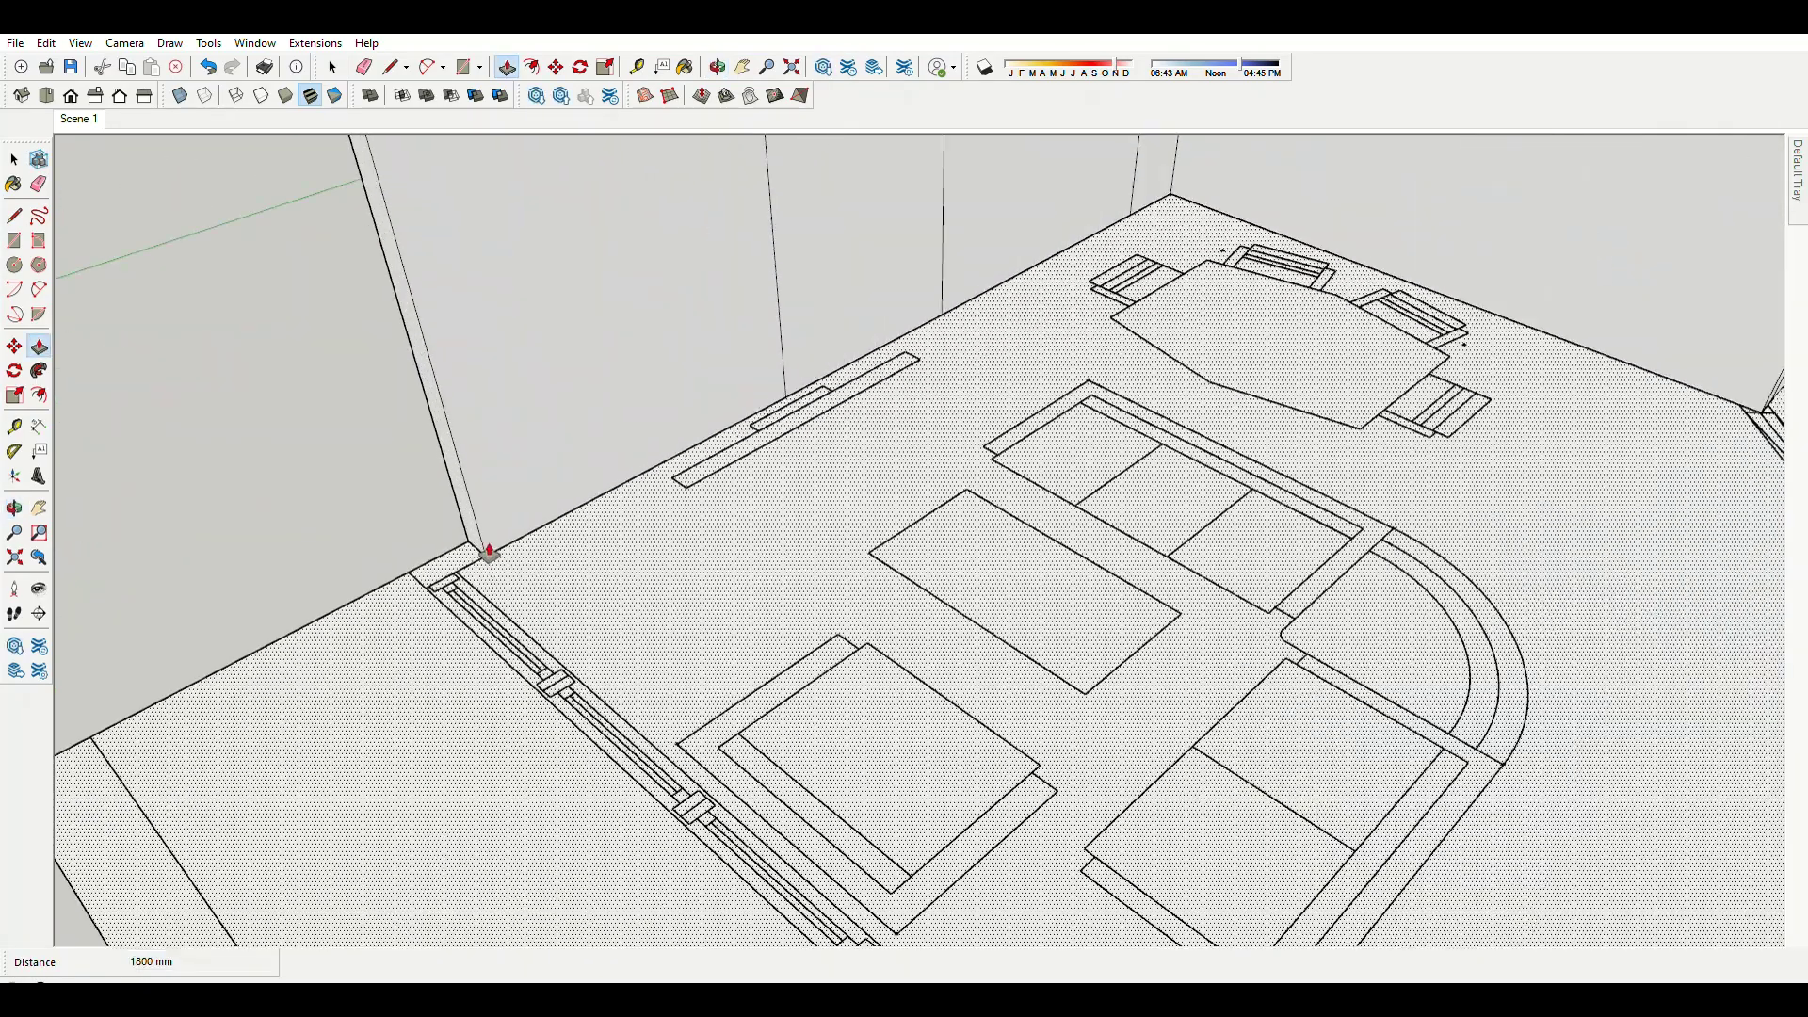
pyautogui.scroll(2, 490, 554)
pyautogui.press('space')
pyautogui.scroll(-4, 574, 695)
pyautogui.moveTo(574, 695); pyautogui.dragTo(1258, 739, button='middle')
pyautogui.scroll(3, 976, 452)
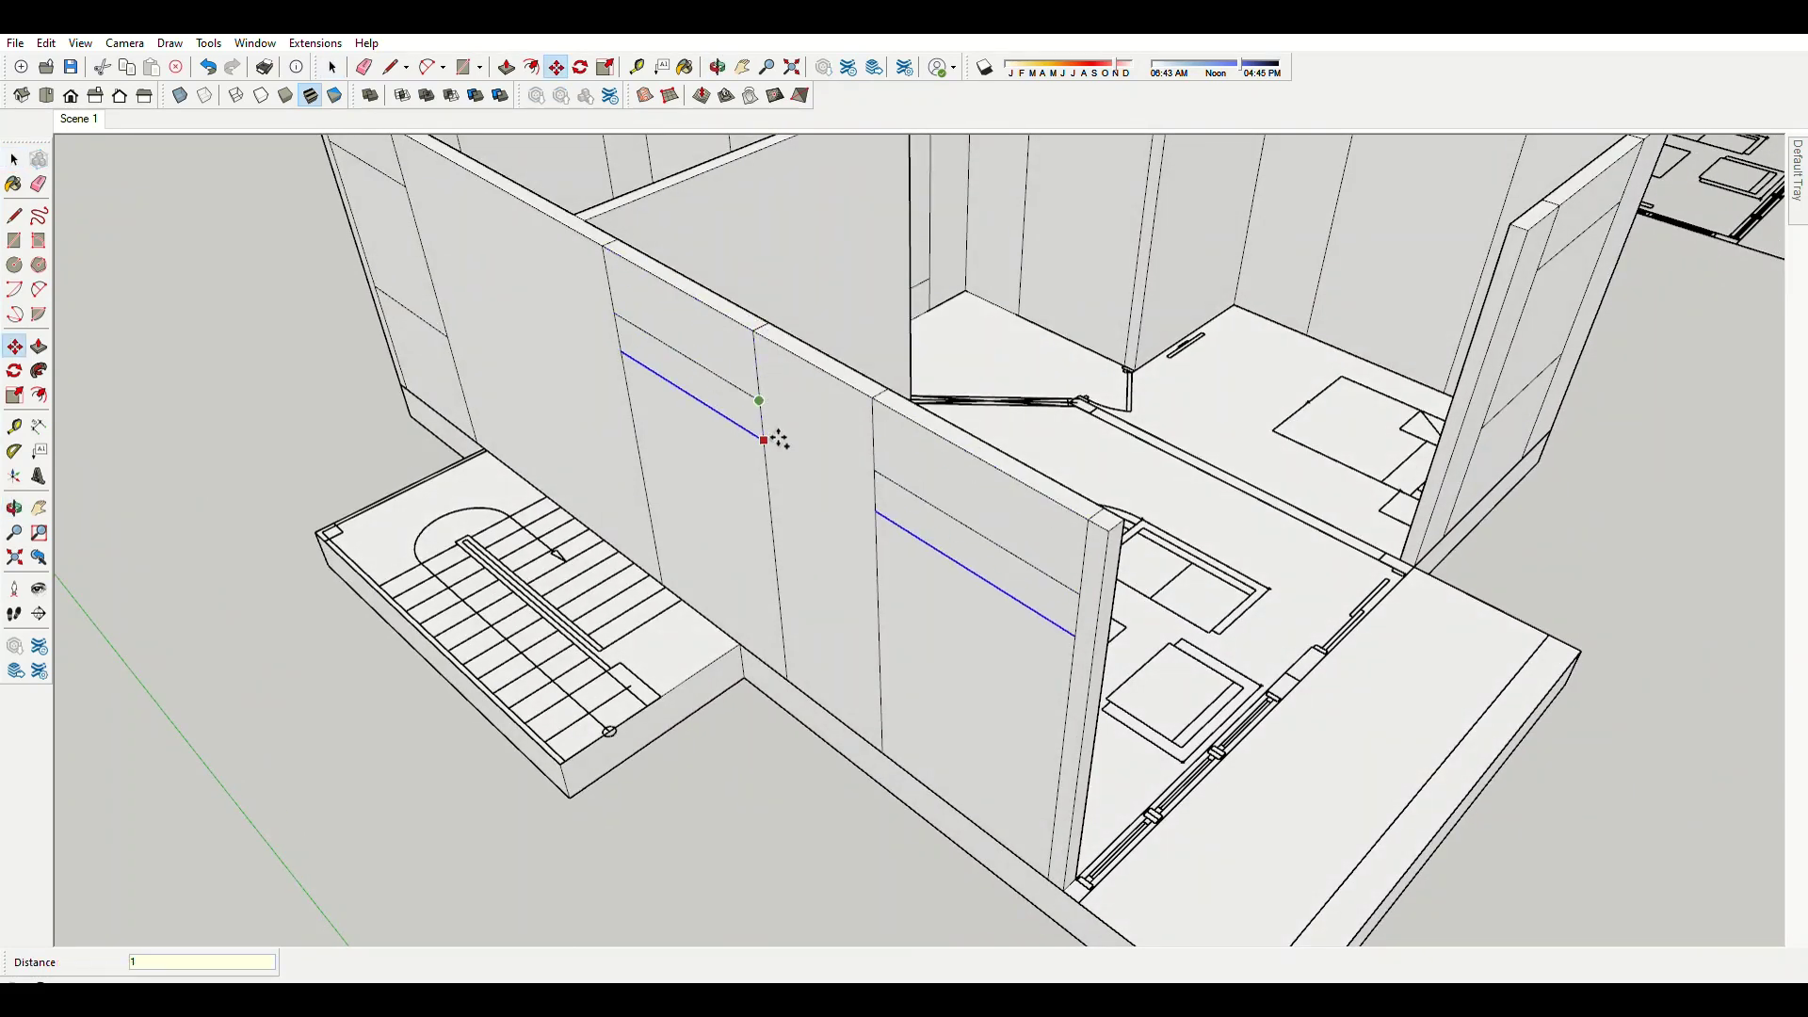
pyautogui.press('Return')
pyautogui.scroll(-4, 778, 440)
pyautogui.scroll(4, 753, 442)
pyautogui.scroll(4, 725, 446)
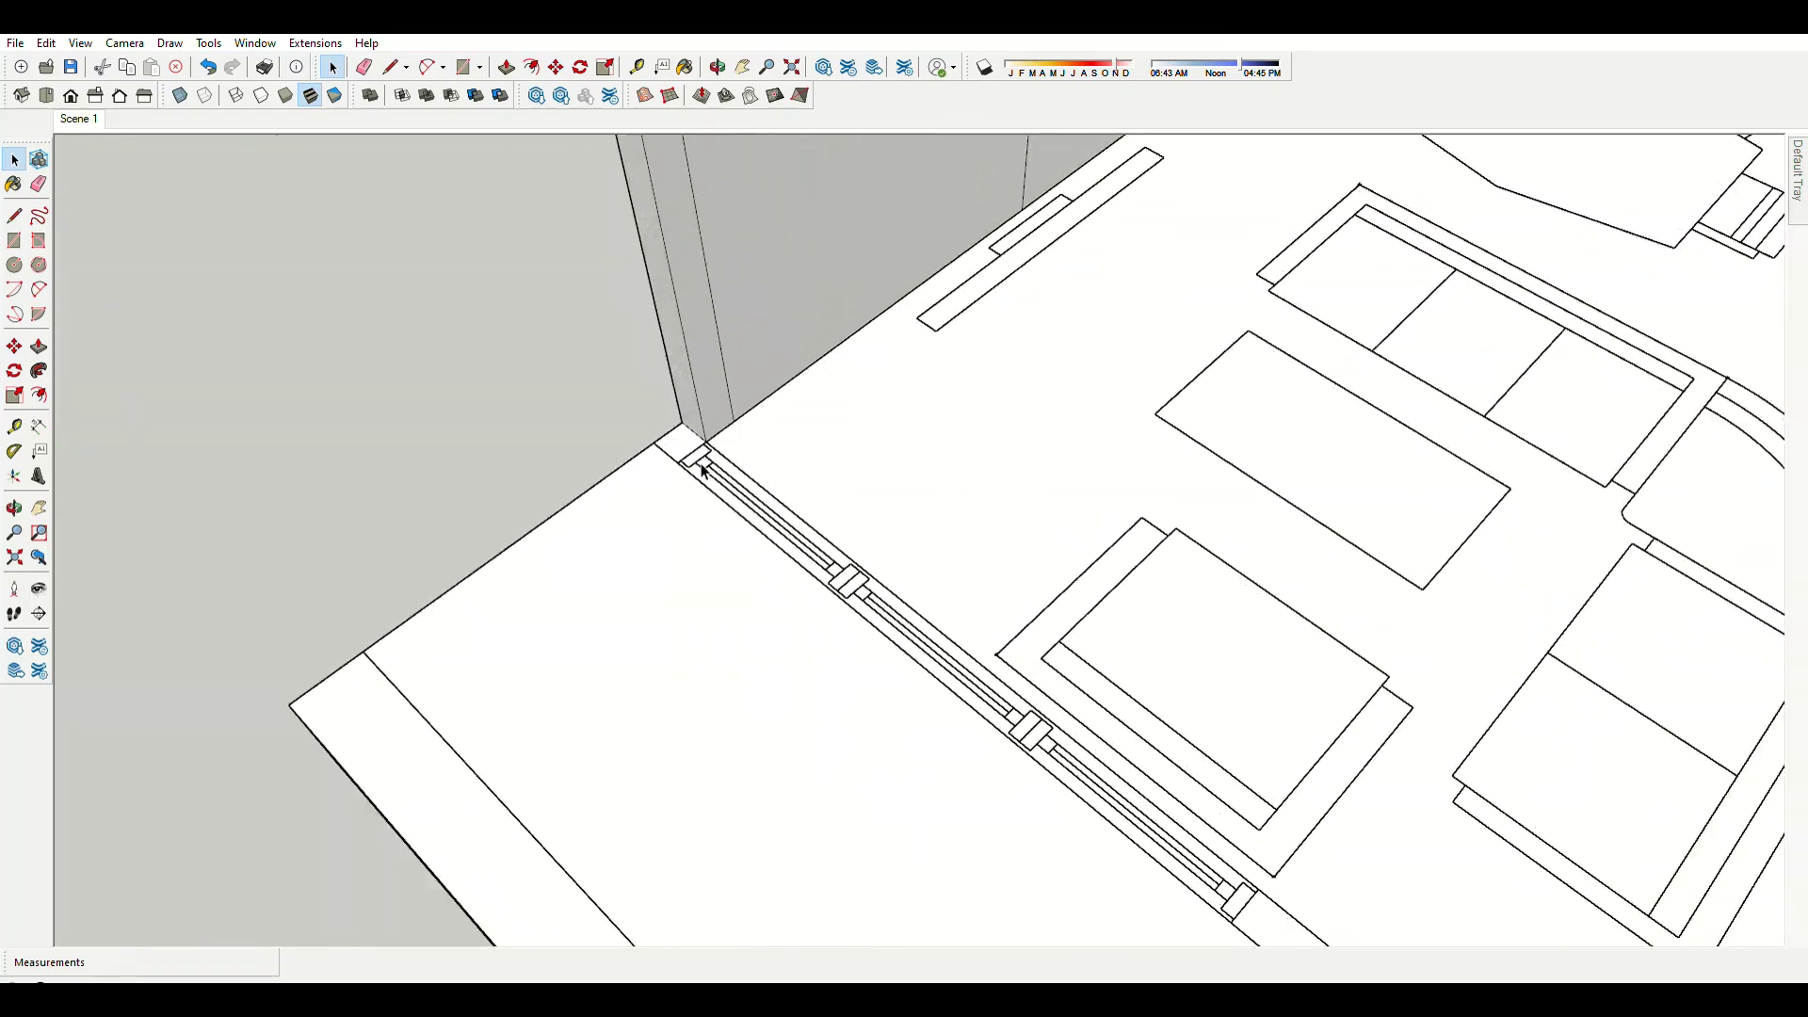
# Raise the wall strip at the living-room doorway to 2700 mm.
pyautogui.press('p')
pyautogui.click(719, 445)
pyautogui.scroll(-5, 701, 473)
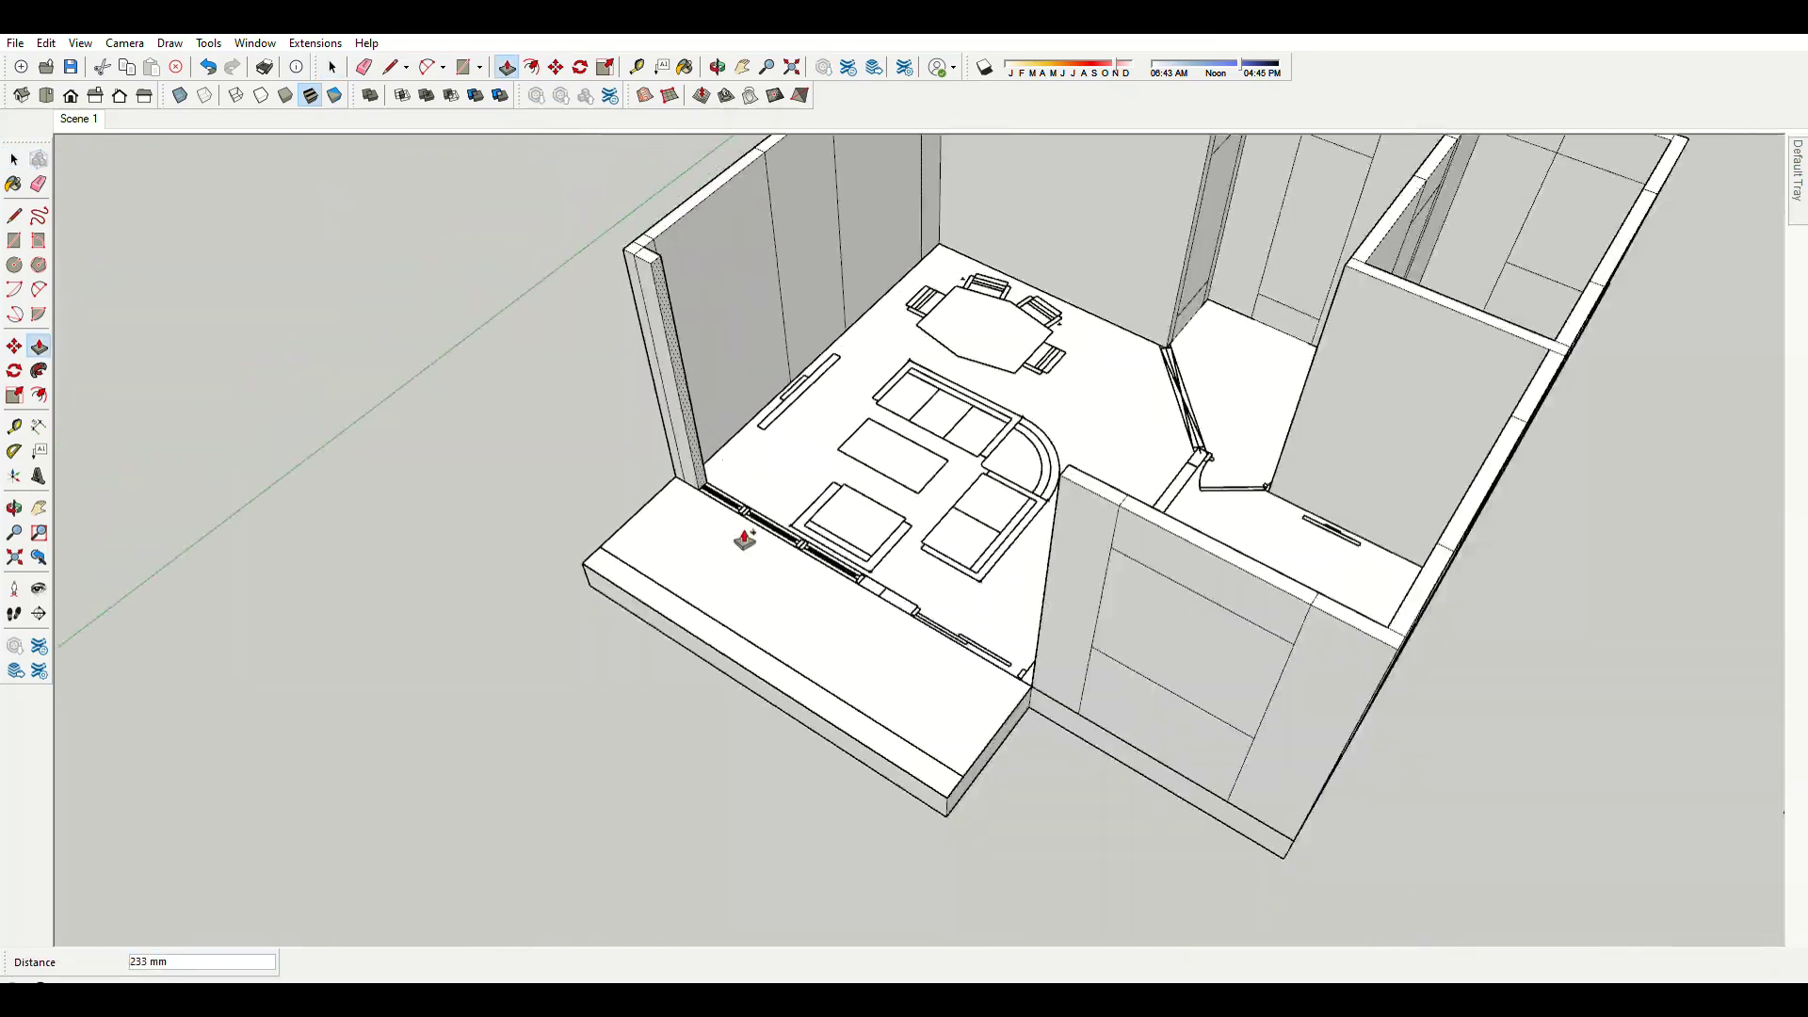
pyautogui.scroll(5, 738, 524)
pyautogui.write('2700')
pyautogui.press('Return')
# Orbit around the wall and begin extruding the hatched wall face.
pyautogui.scroll(-5, 793, 509)
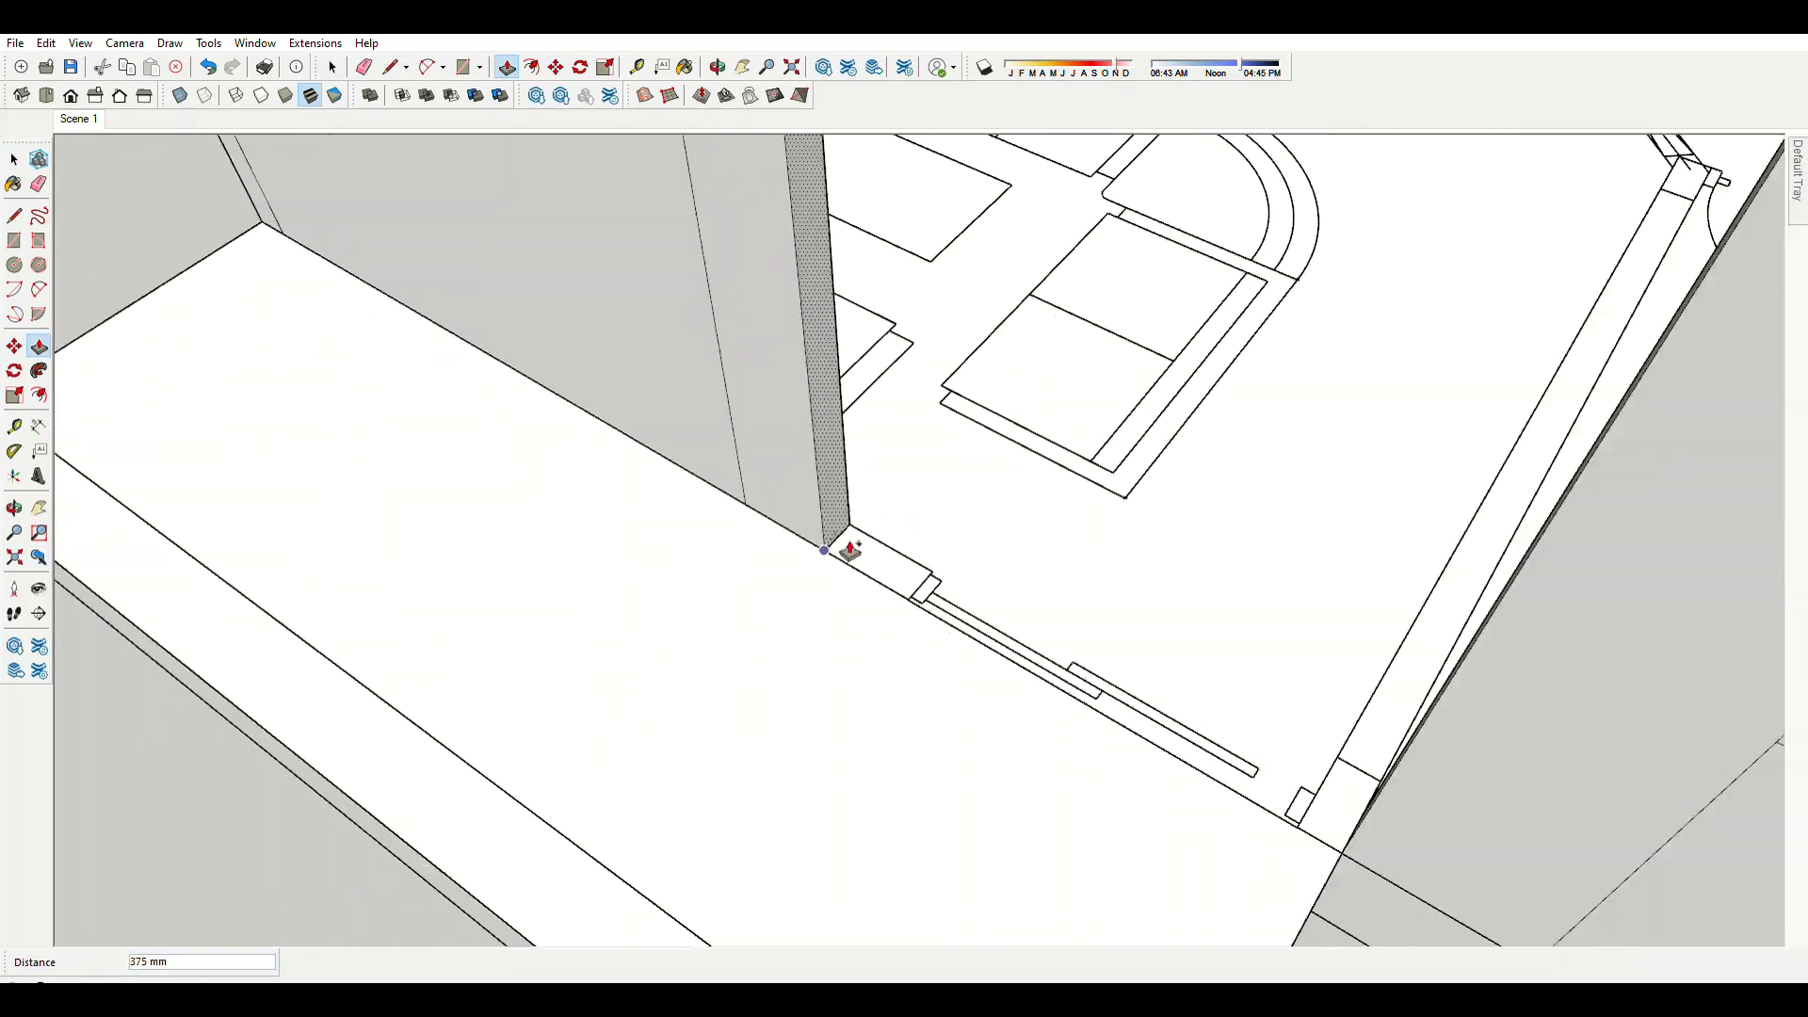
pyautogui.moveTo(849, 545); pyautogui.dragTo(921, 598)
pyautogui.moveTo(921, 598); pyautogui.dragTo(856, 655, button='middle')
pyautogui.scroll(5, 1192, 563)
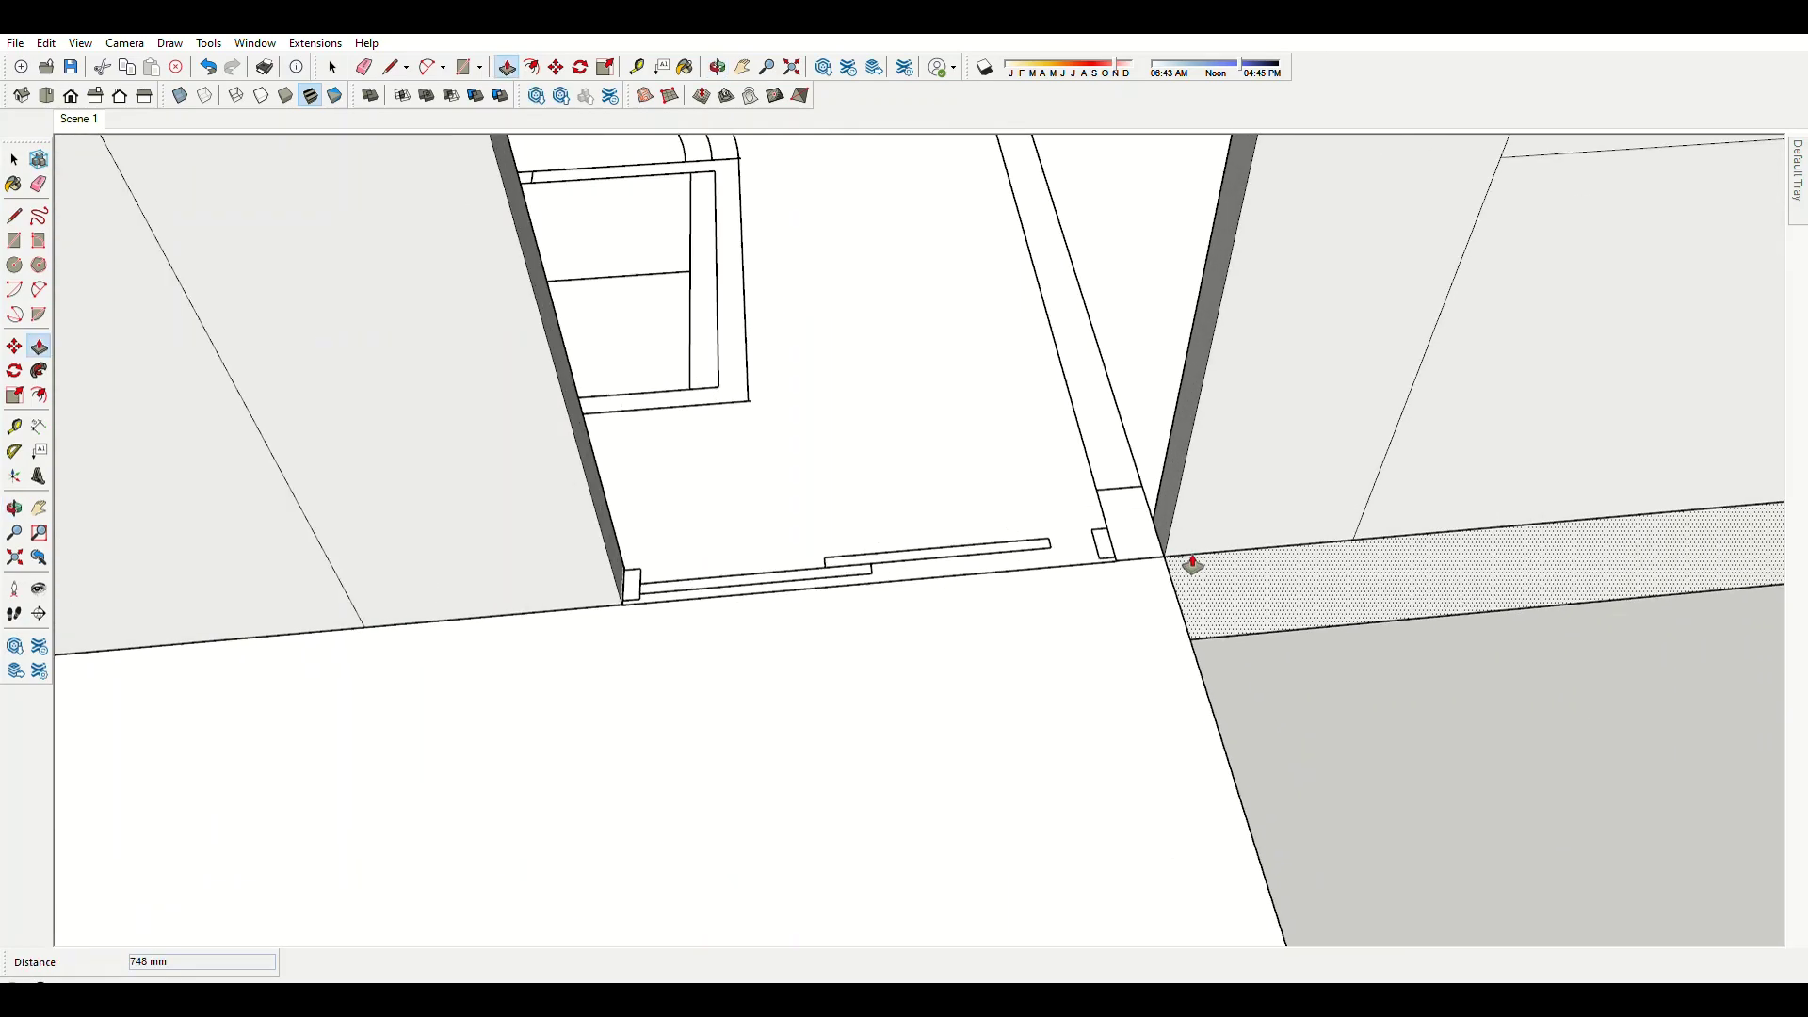
pyautogui.click(1192, 563)
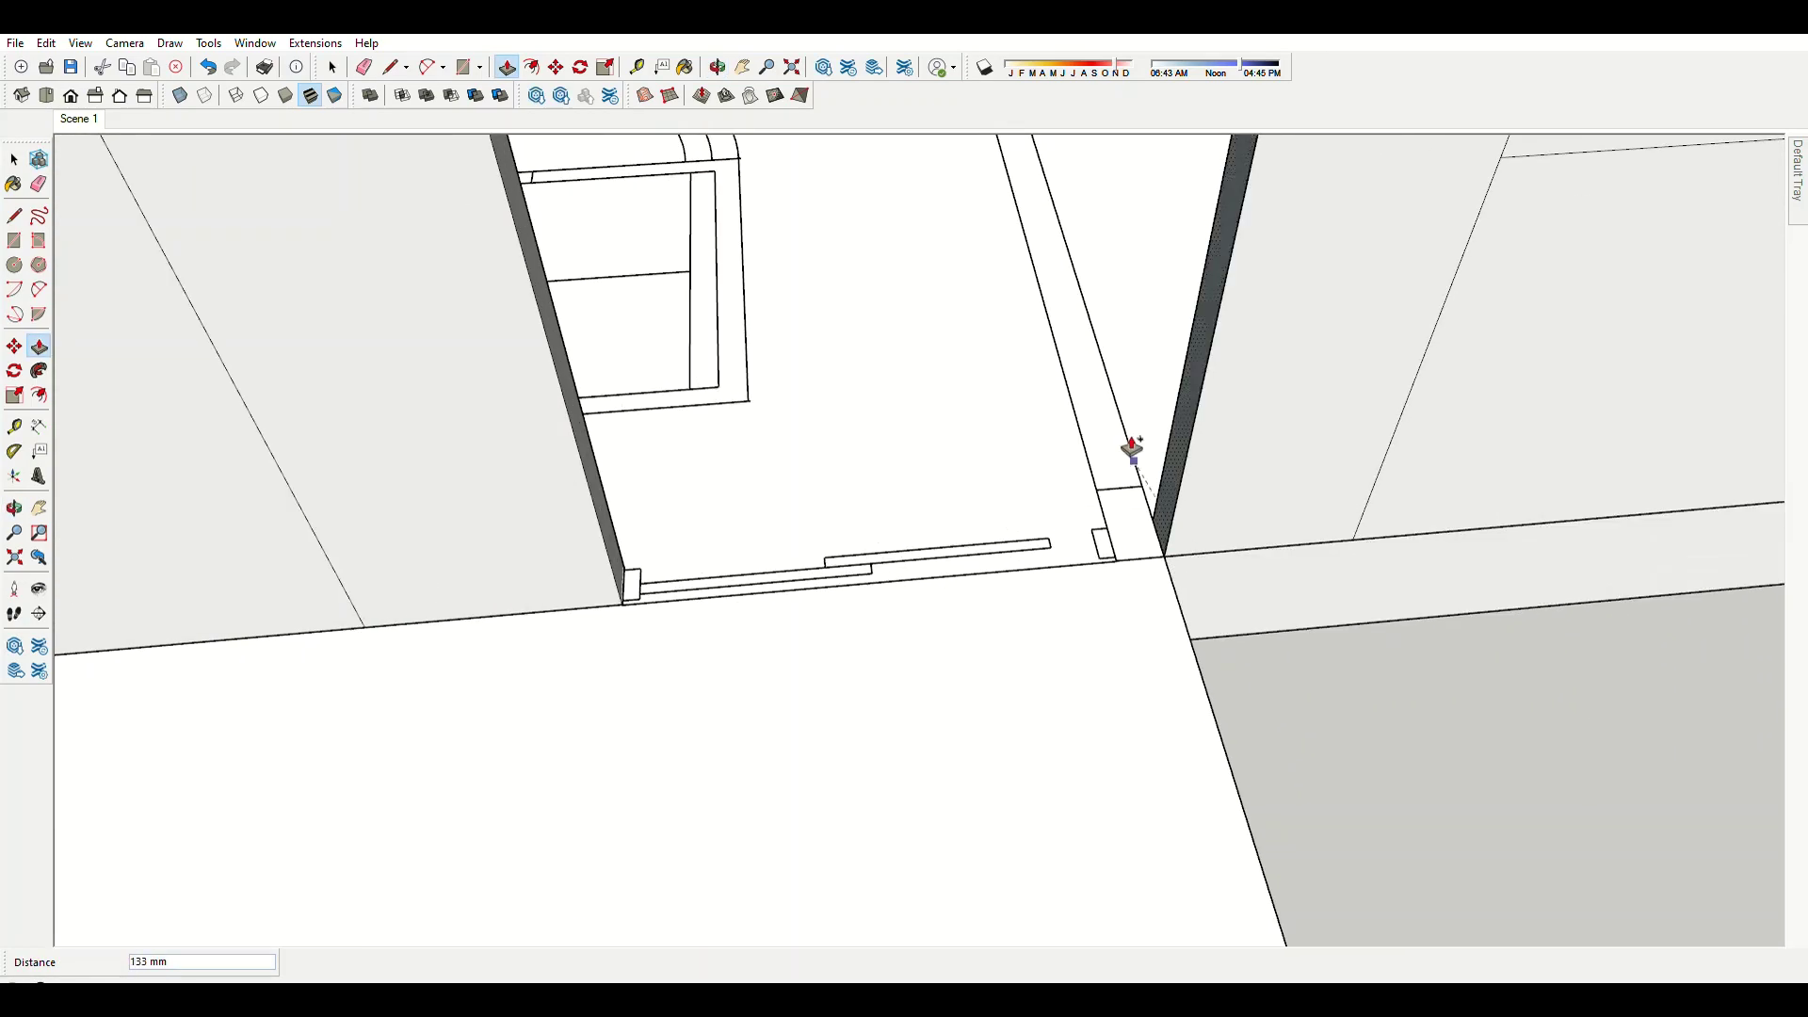
pyautogui.moveTo(1089, 424)
pyautogui.mouseDown(button='middle')
pyautogui.moveTo(678, 484)
pyautogui.moveTo(1160, 404)
pyautogui.mouseUp(button='middle')
pyautogui.scroll(-5, 1160, 404)
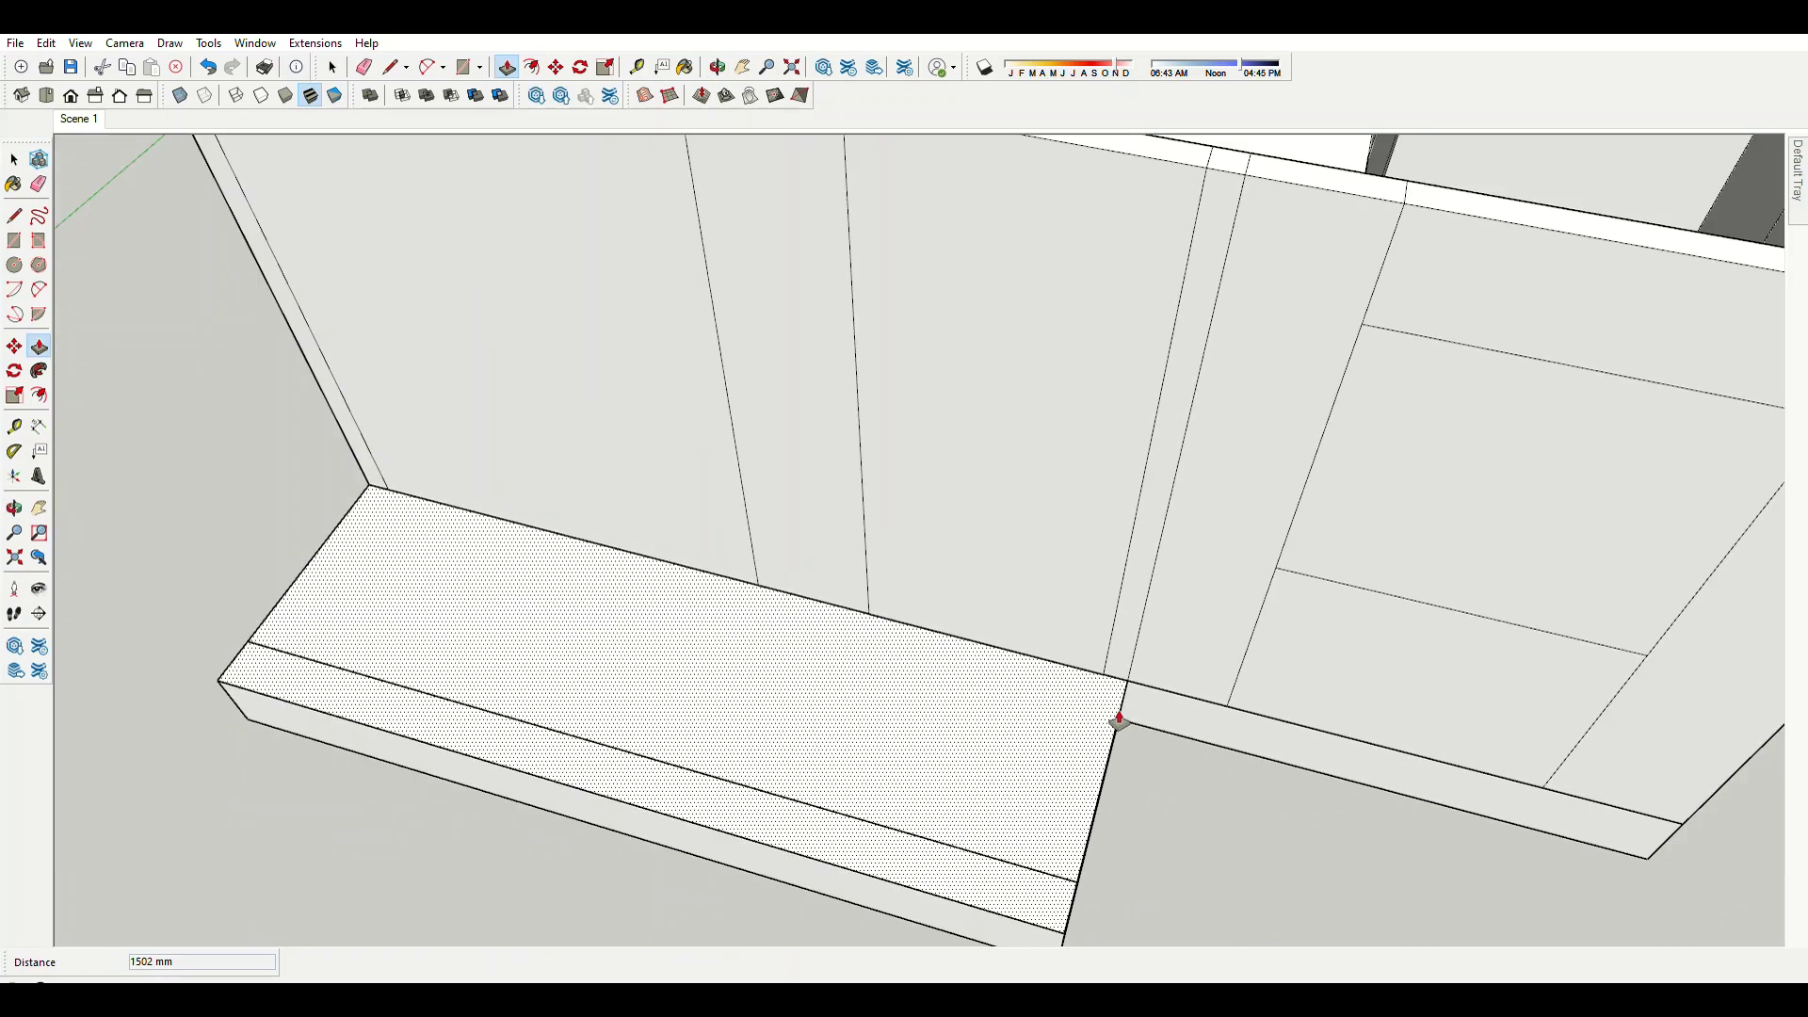
pyautogui.press('space')
pyautogui.scroll(-3, 951, 452)
pyautogui.scroll(2, 972, 396)
pyautogui.press('m')
pyautogui.scroll(1, 819, 327)
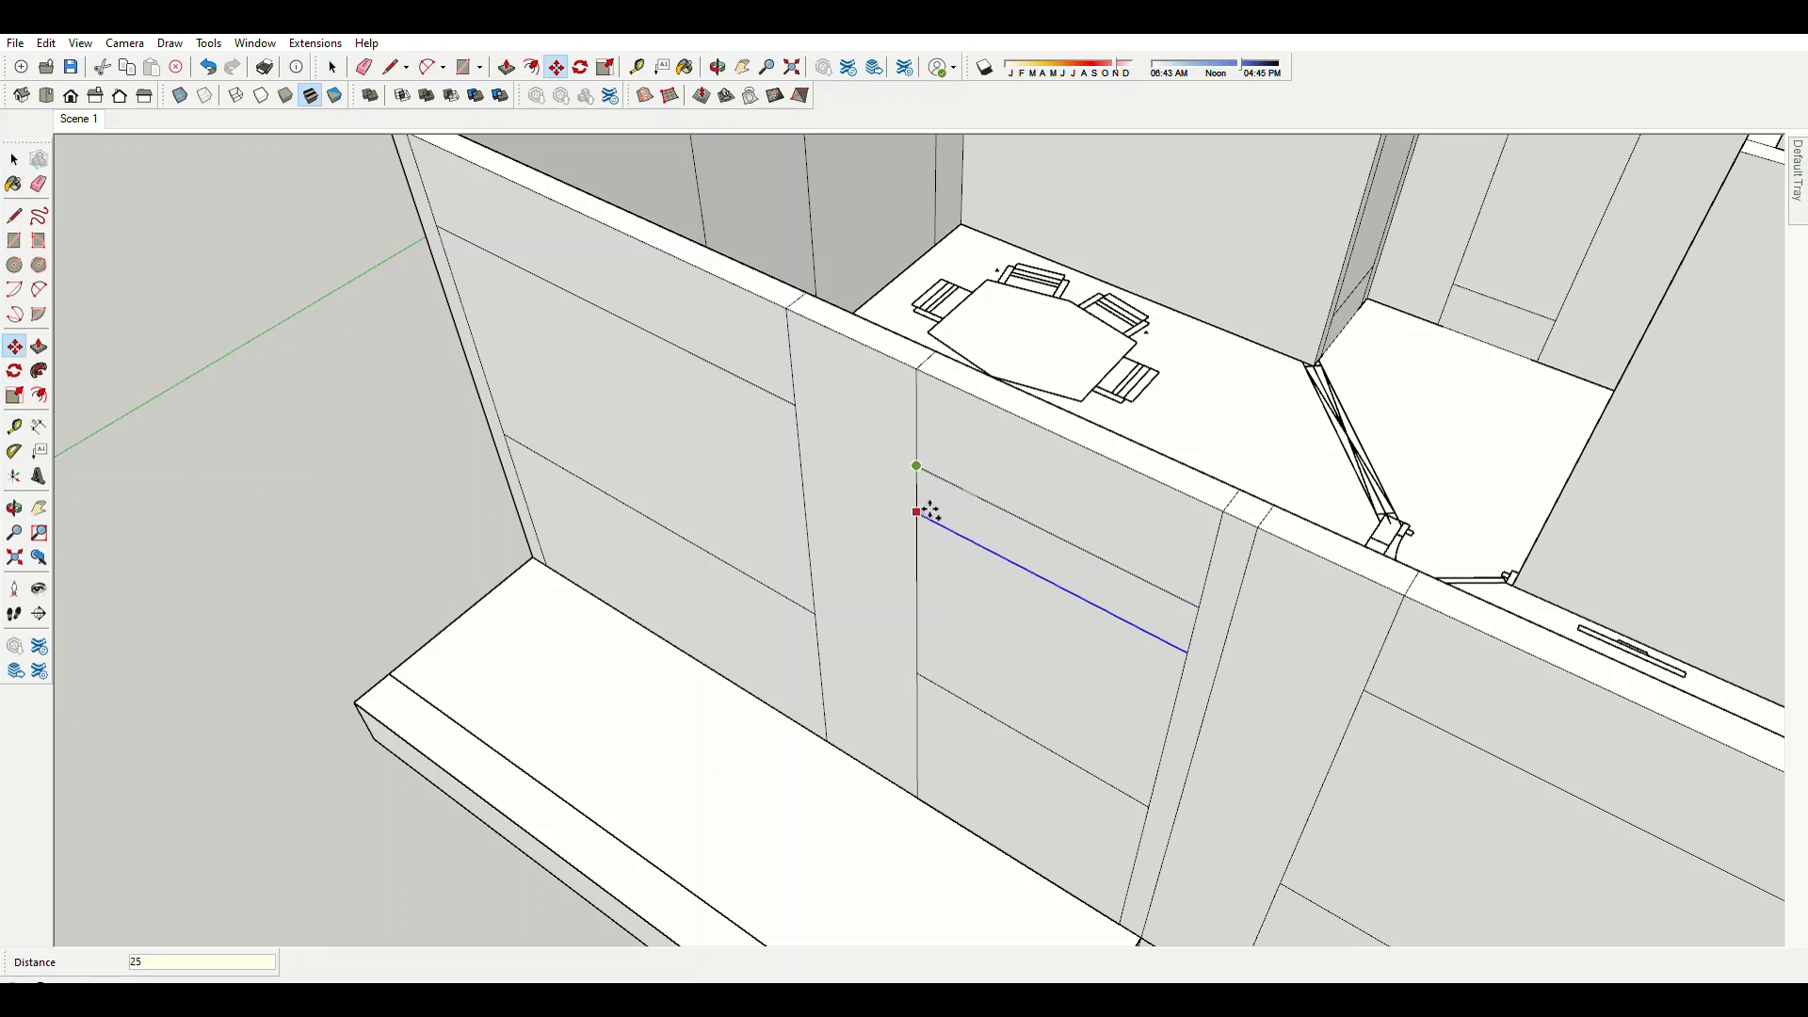
# Shift the horizontal edge on the front wall panel by 300 mm for the opening height.
pyautogui.scroll(-3, 1041, 741)
pyautogui.press('t')
pyautogui.scroll(3, 940, 666)
pyautogui.click(912, 661)
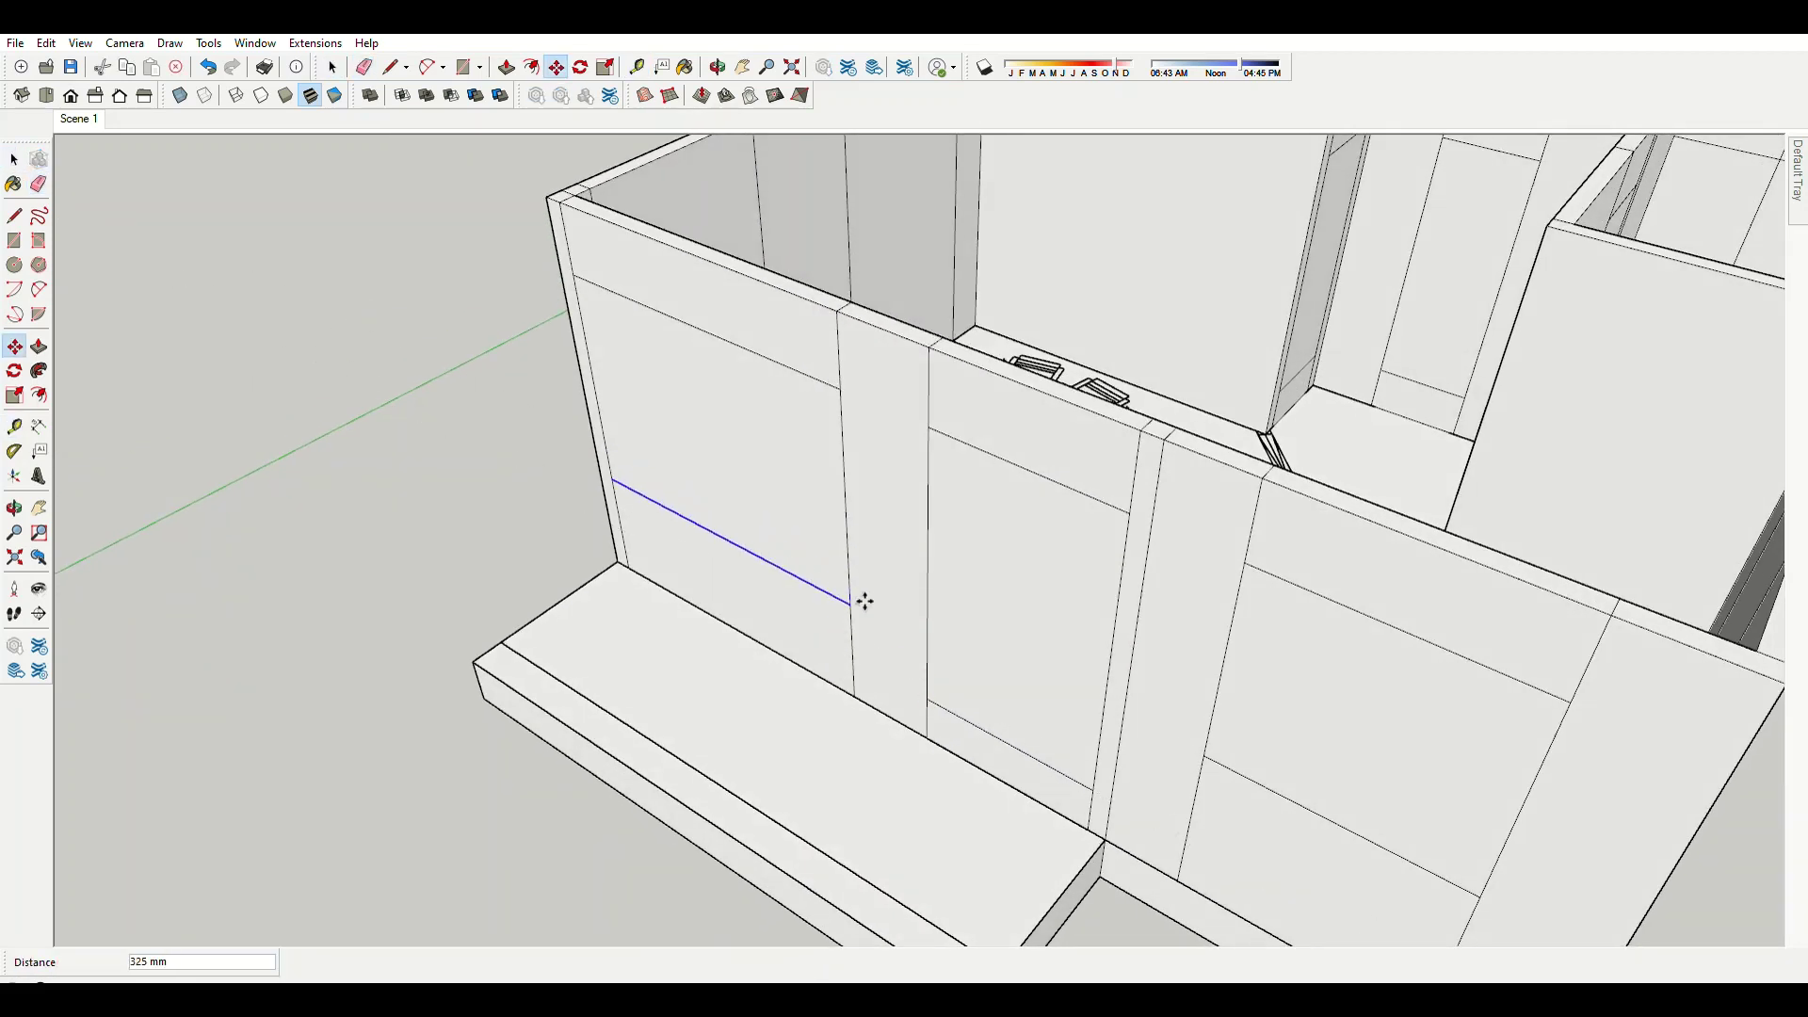
pyautogui.press('Return')
pyautogui.scroll(-5, 864, 601)
pyautogui.scroll(1, 855, 574)
pyautogui.scroll(2, 900, 605)
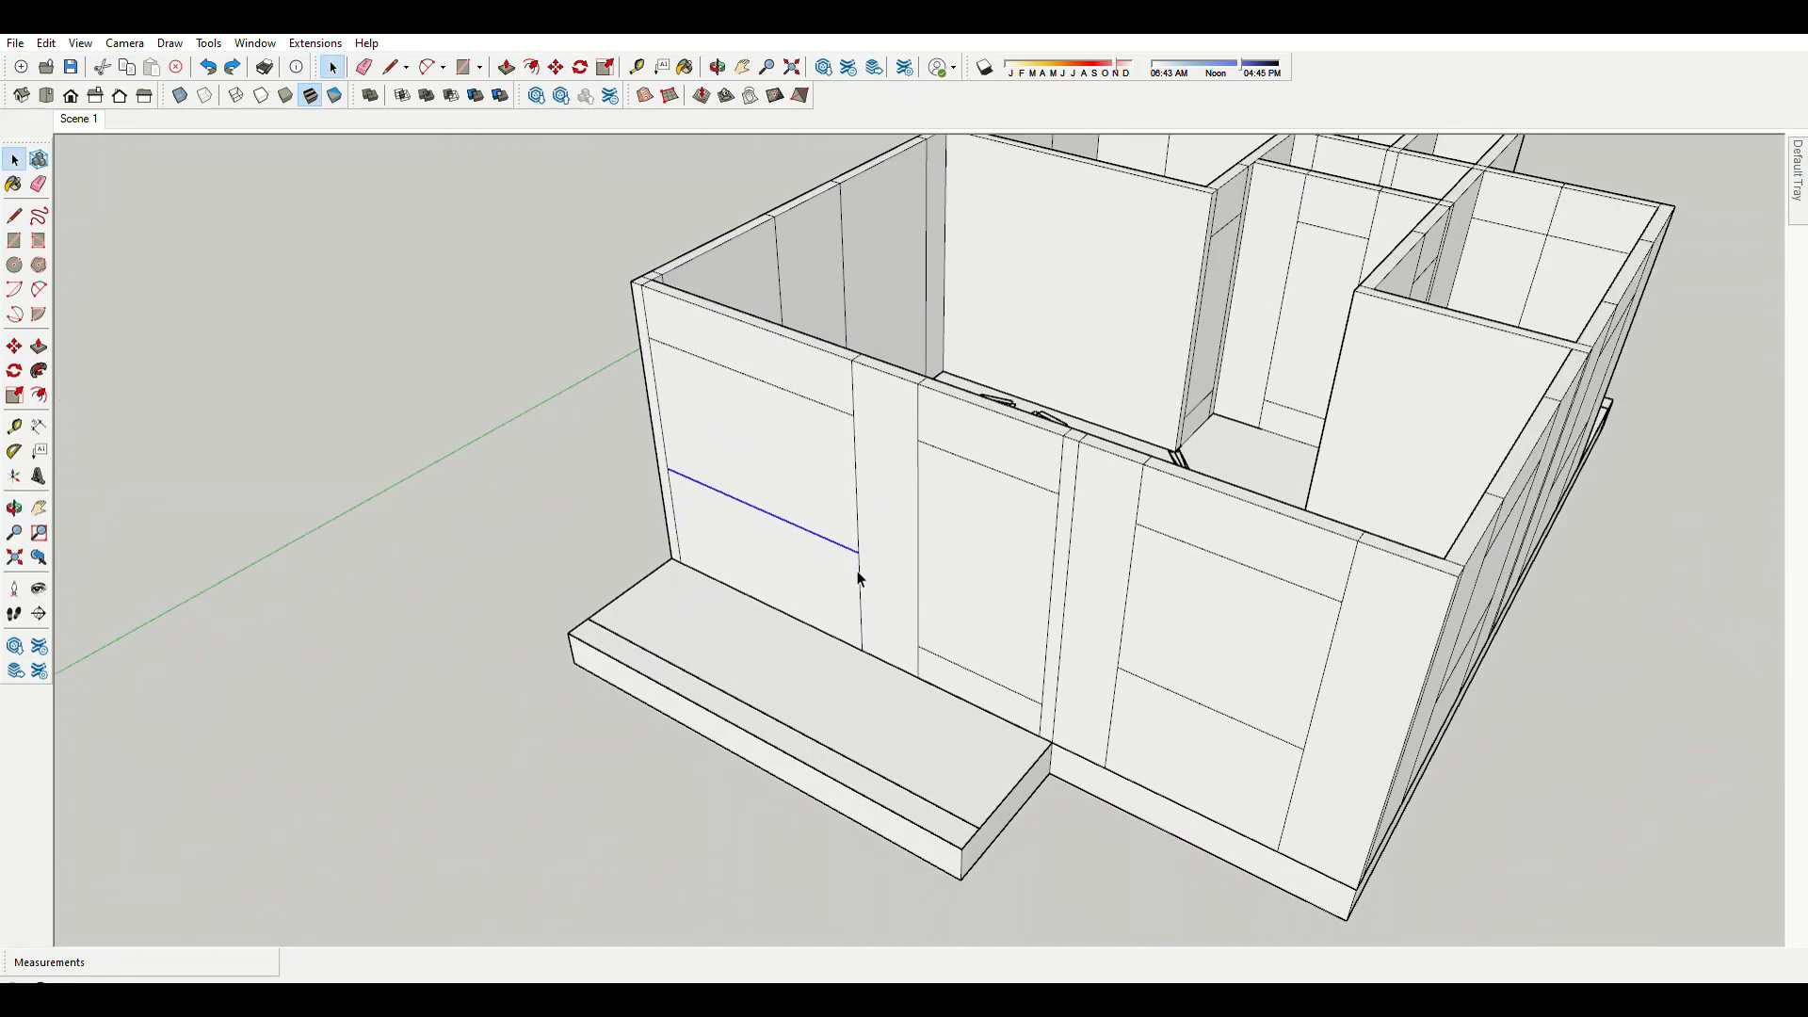
pyautogui.scroll(2, 856, 577)
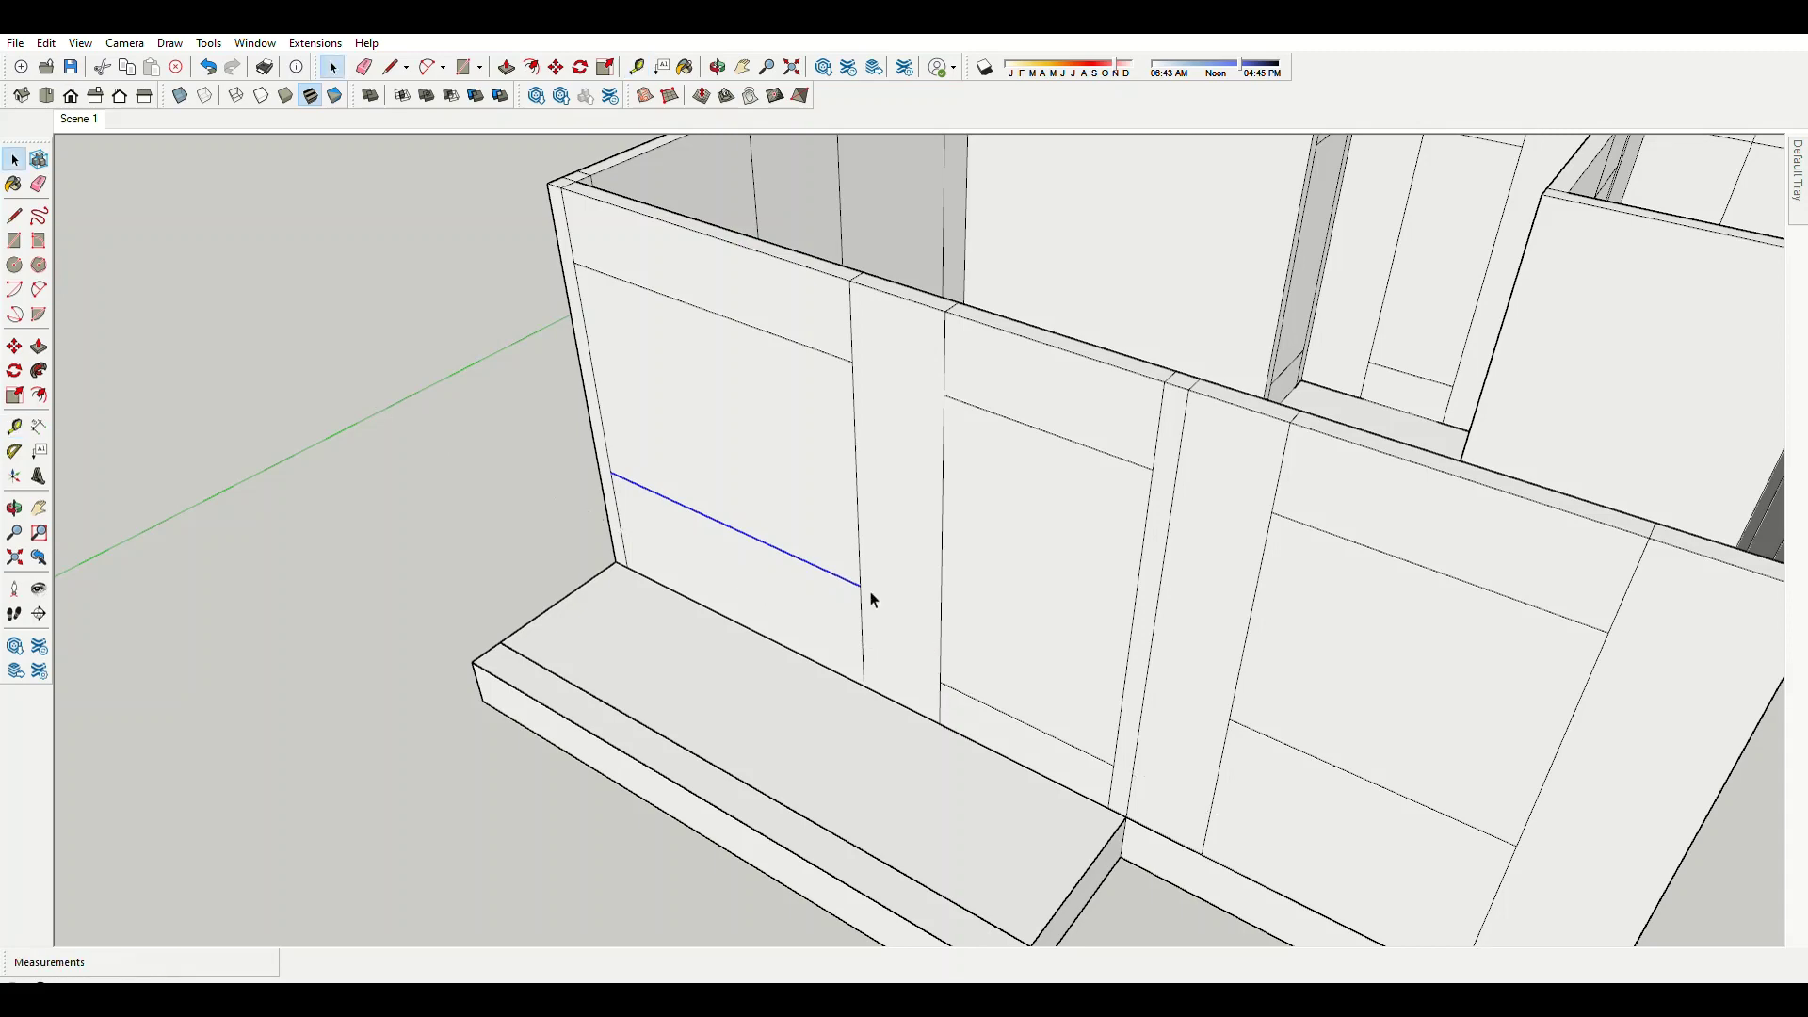
pyautogui.scroll(-5, 877, 604)
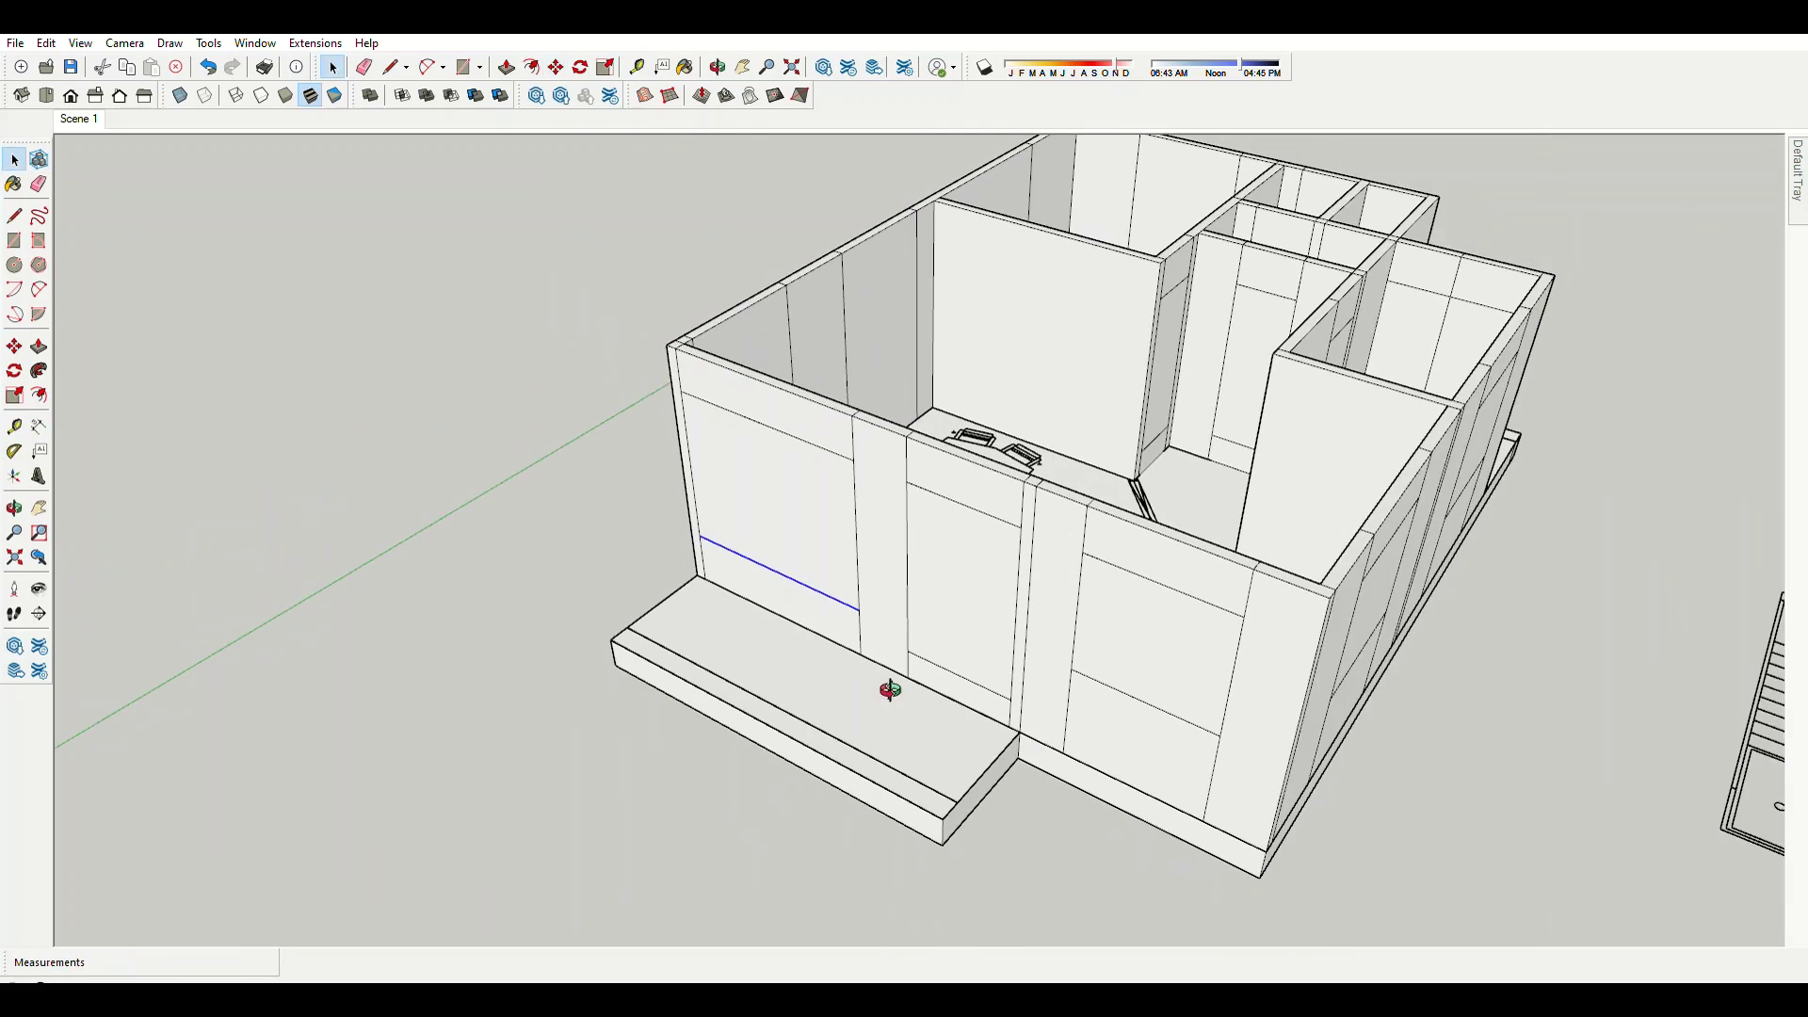
pyautogui.moveTo(881, 694)
pyautogui.mouseDown(button='middle')
pyautogui.moveTo(946, 493)
pyautogui.moveTo(861, 614)
pyautogui.mouseUp(button='middle')
# Orbit to the opposite side of the house and extend the front slab outward.
pyautogui.scroll(3, 860, 614)
pyautogui.press('p')
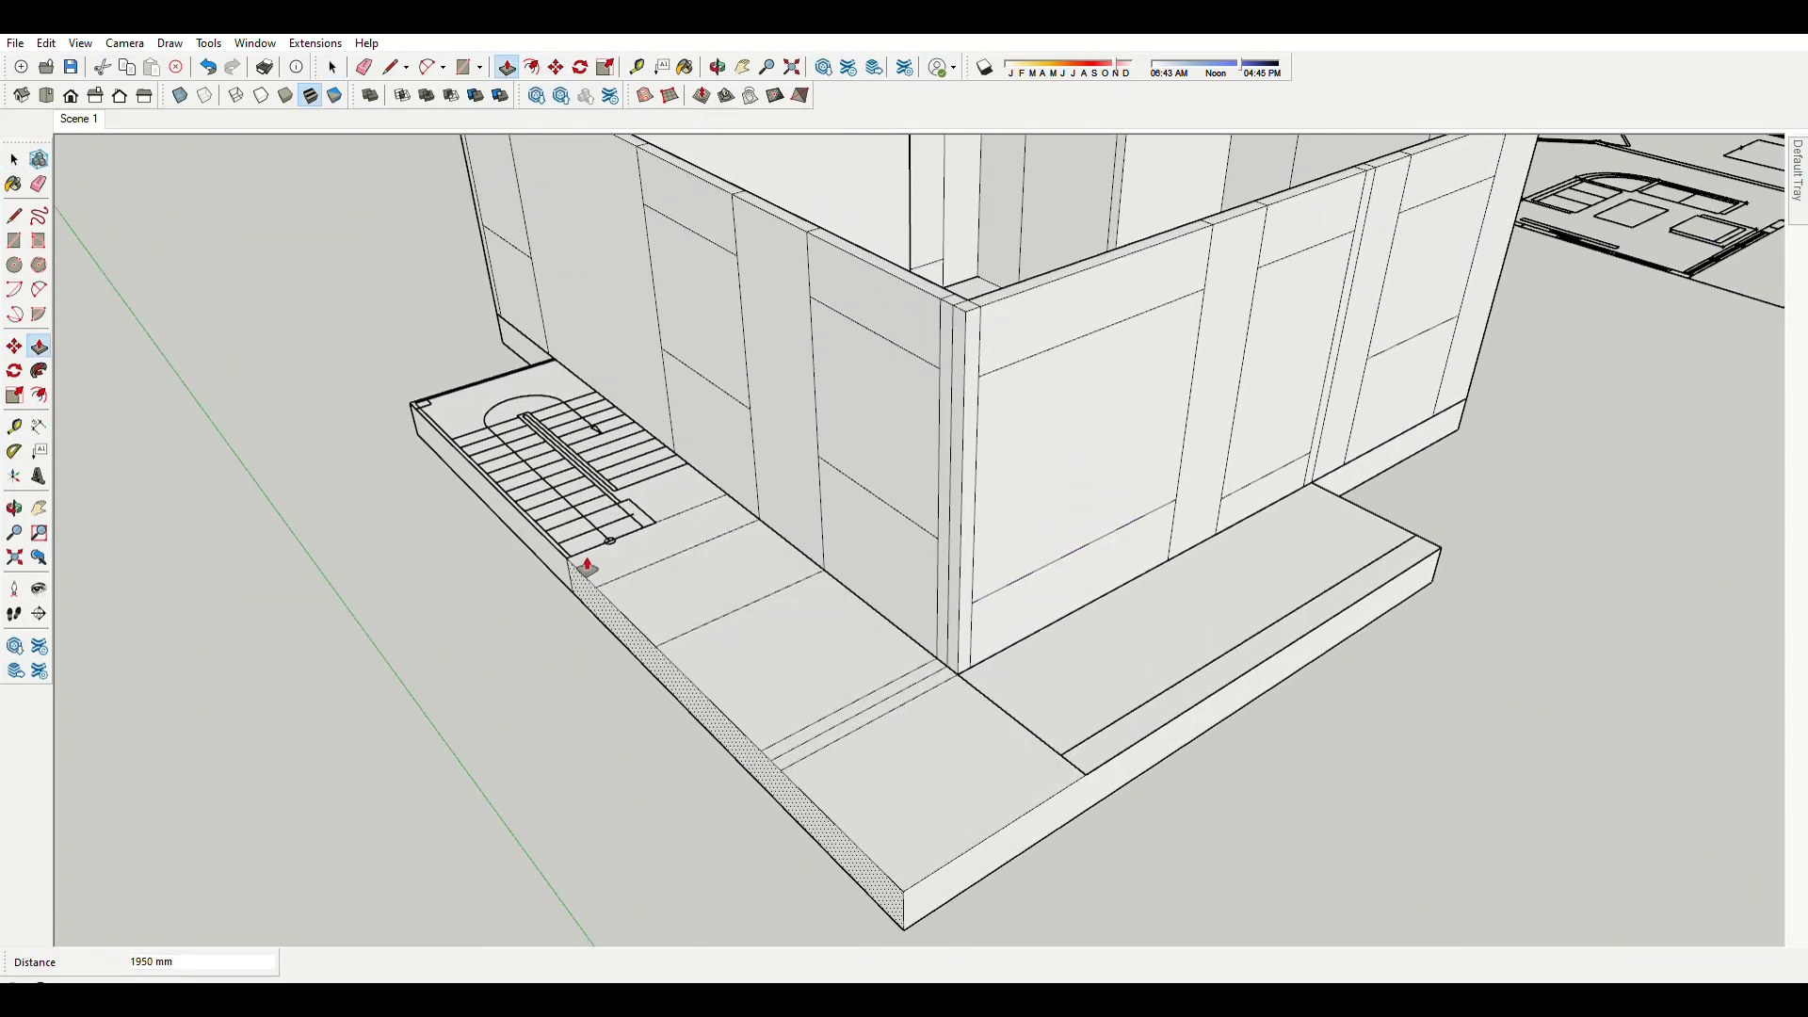
pyautogui.scroll(-2, 586, 566)
pyautogui.scroll(-4, 546, 641)
pyautogui.press('p')
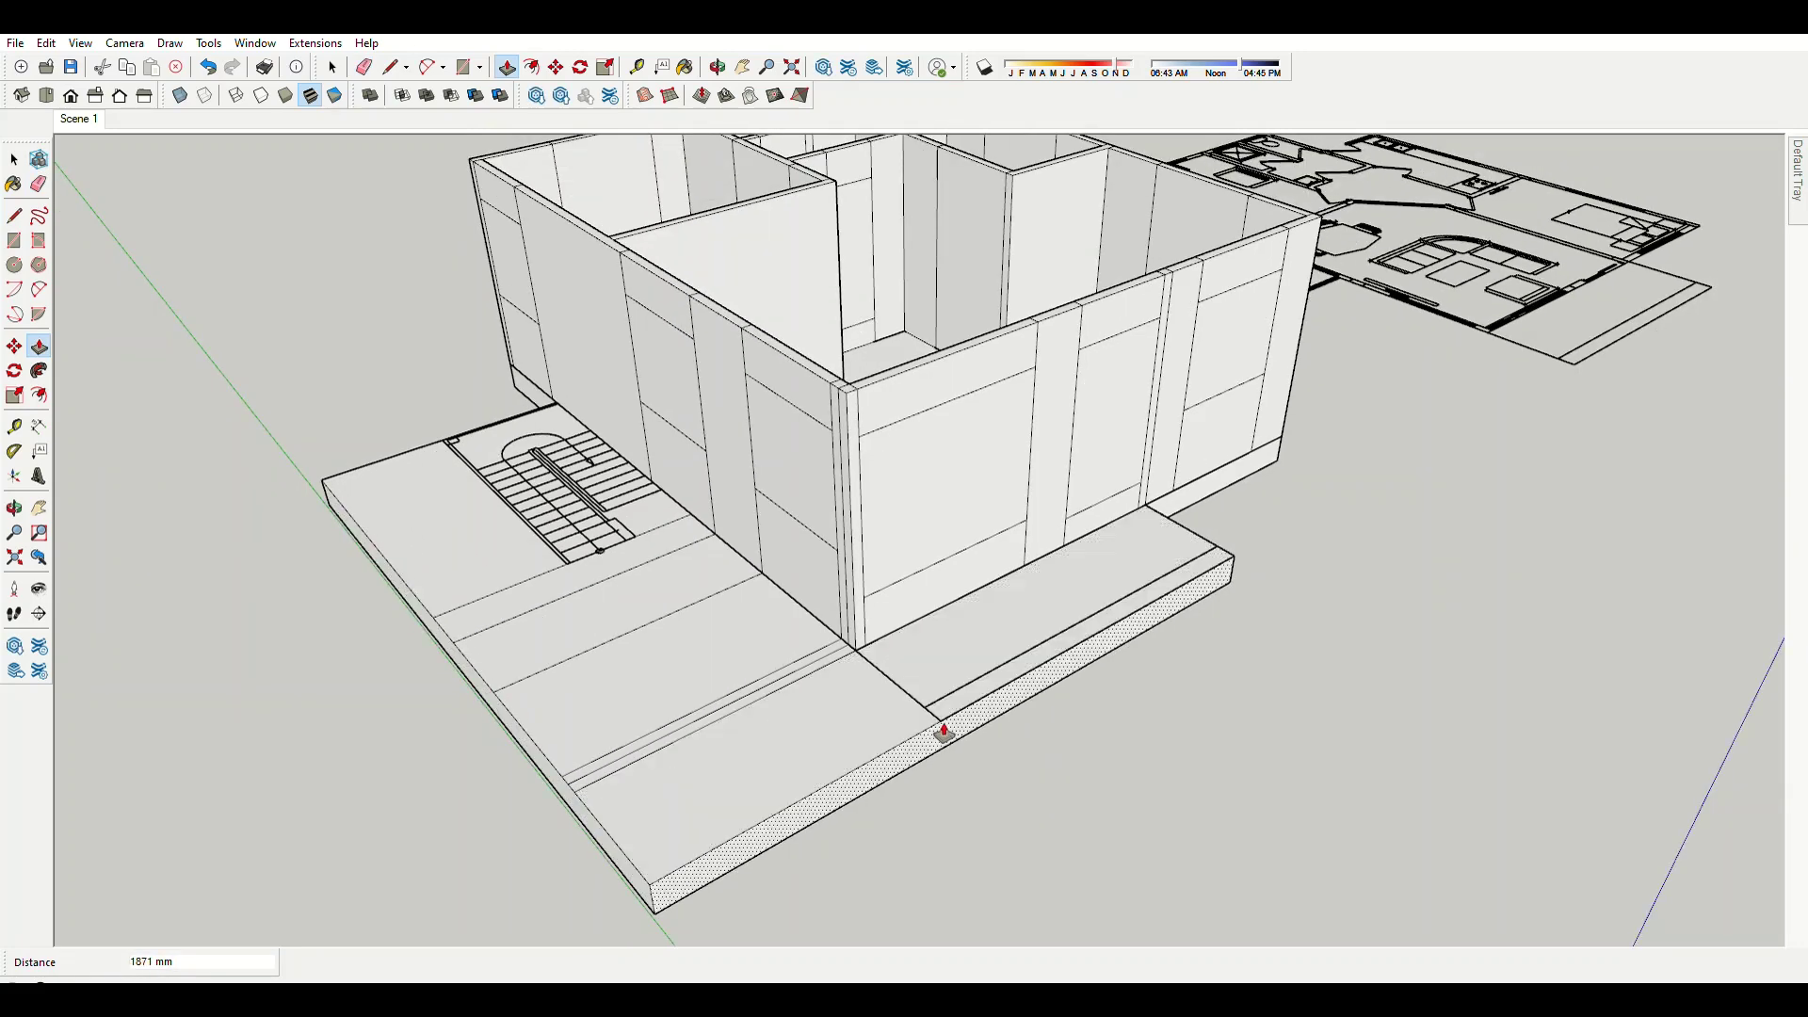
pyautogui.scroll(2, 941, 730)
pyautogui.scroll(-3, 1023, 664)
pyautogui.moveTo(1041, 686); pyautogui.dragTo(768, 626, button='middle')
pyautogui.scroll(3, 767, 626)
pyautogui.press('e')
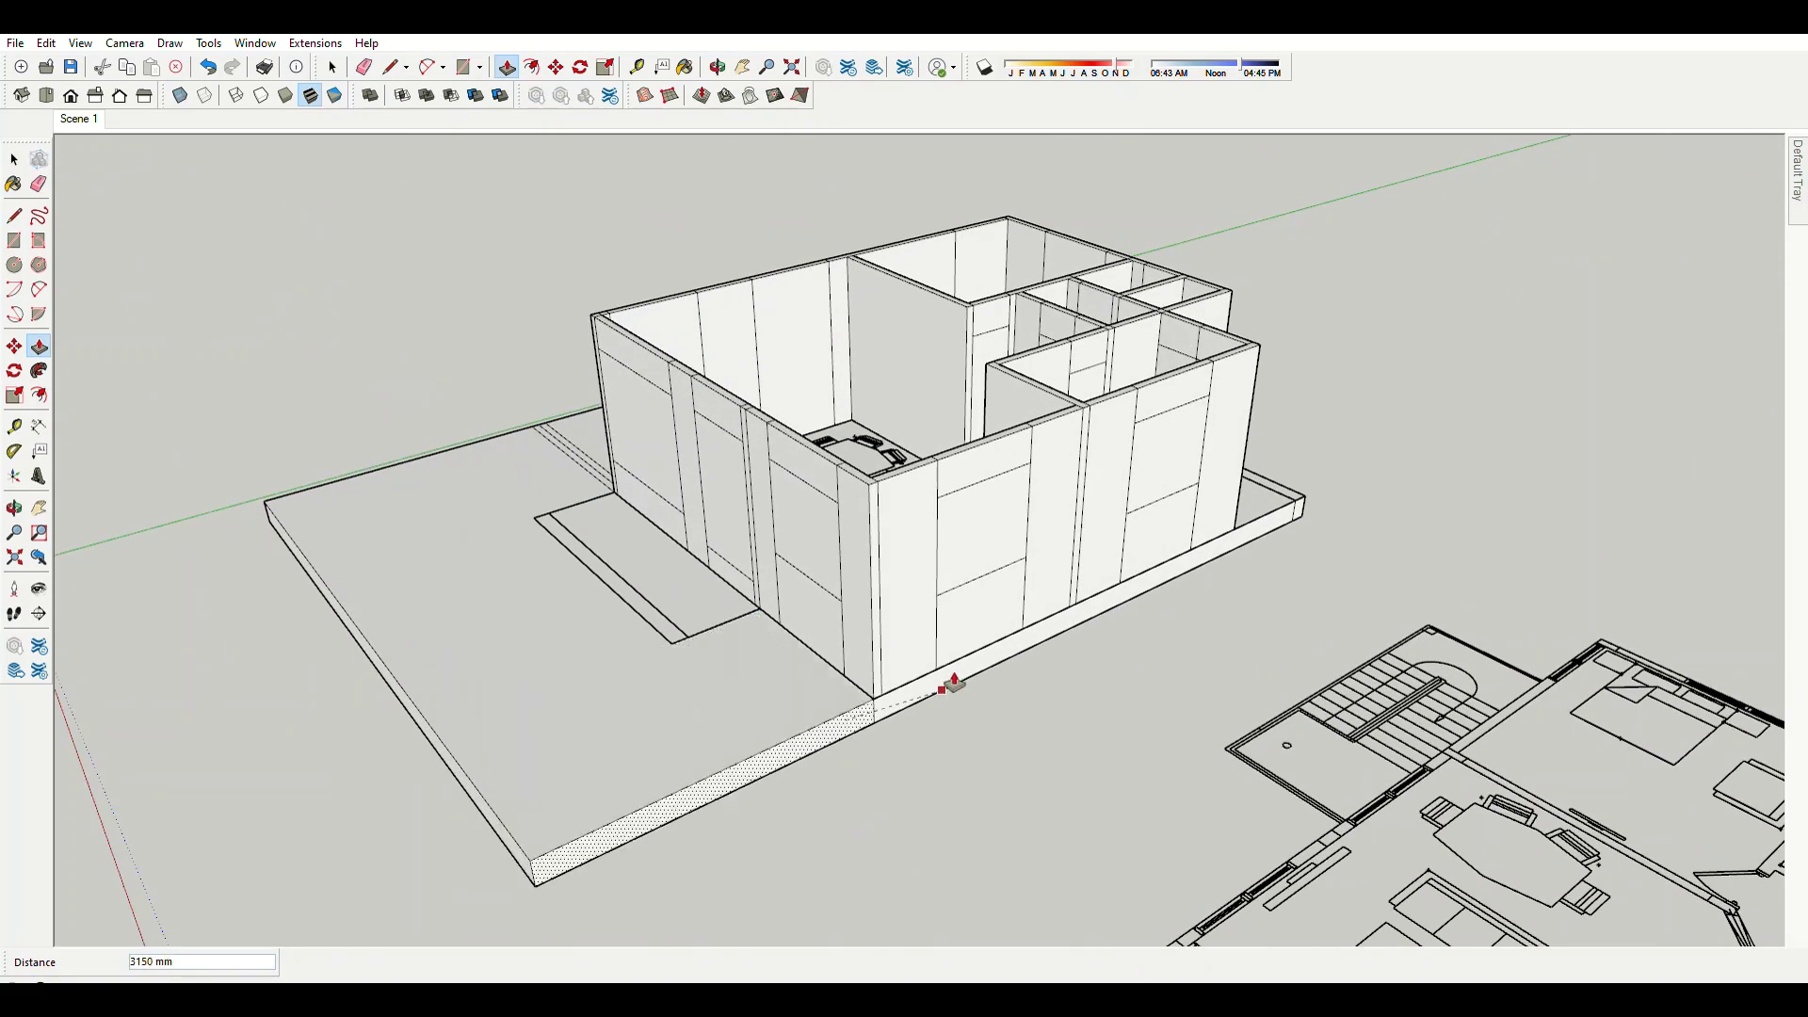
pyautogui.click(887, 711)
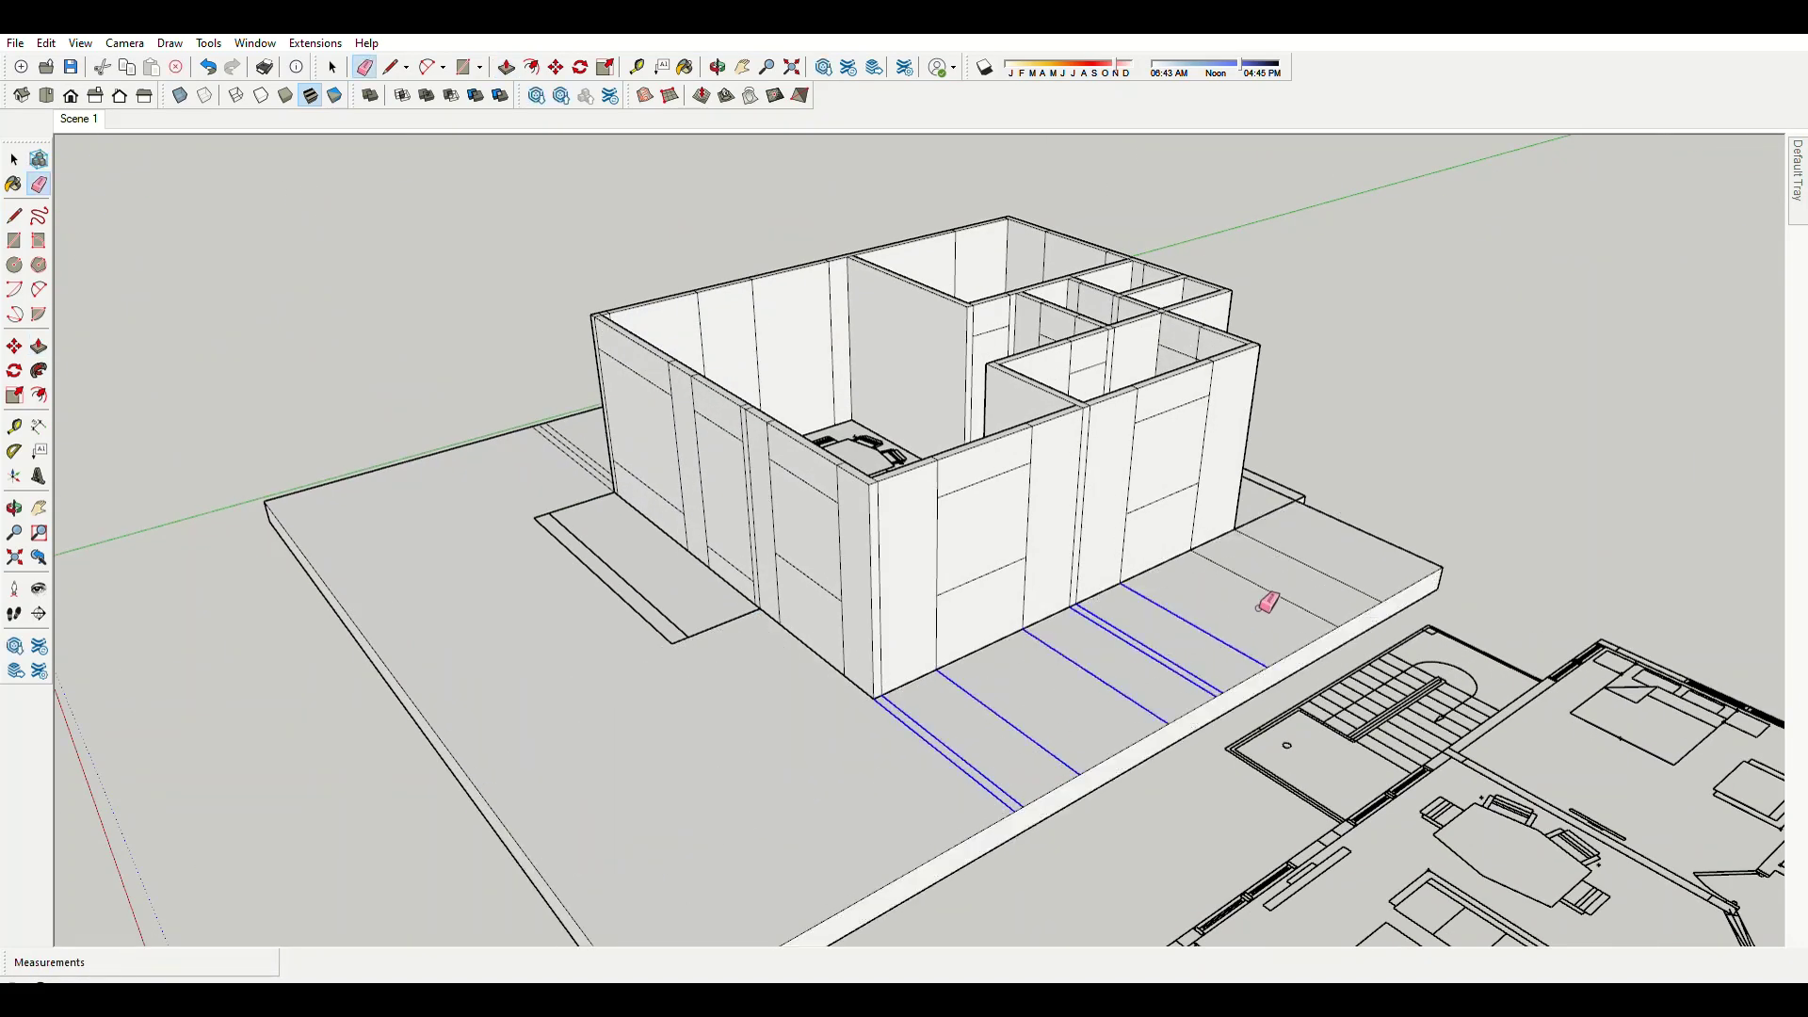
# Extend the small step along the front slab edge.
pyautogui.scroll(-3, 1334, 572)
pyautogui.moveTo(1335, 572); pyautogui.dragTo(863, 632, button='middle')
pyautogui.moveTo(737, 521)
pyautogui.mouseDown(button='middle')
pyautogui.moveTo(536, 827)
pyautogui.moveTo(694, 512)
pyautogui.moveTo(942, 615)
pyautogui.mouseUp(button='middle')
pyautogui.scroll(3, 943, 615)
pyautogui.scroll(5, 942, 615)
pyautogui.press('p')
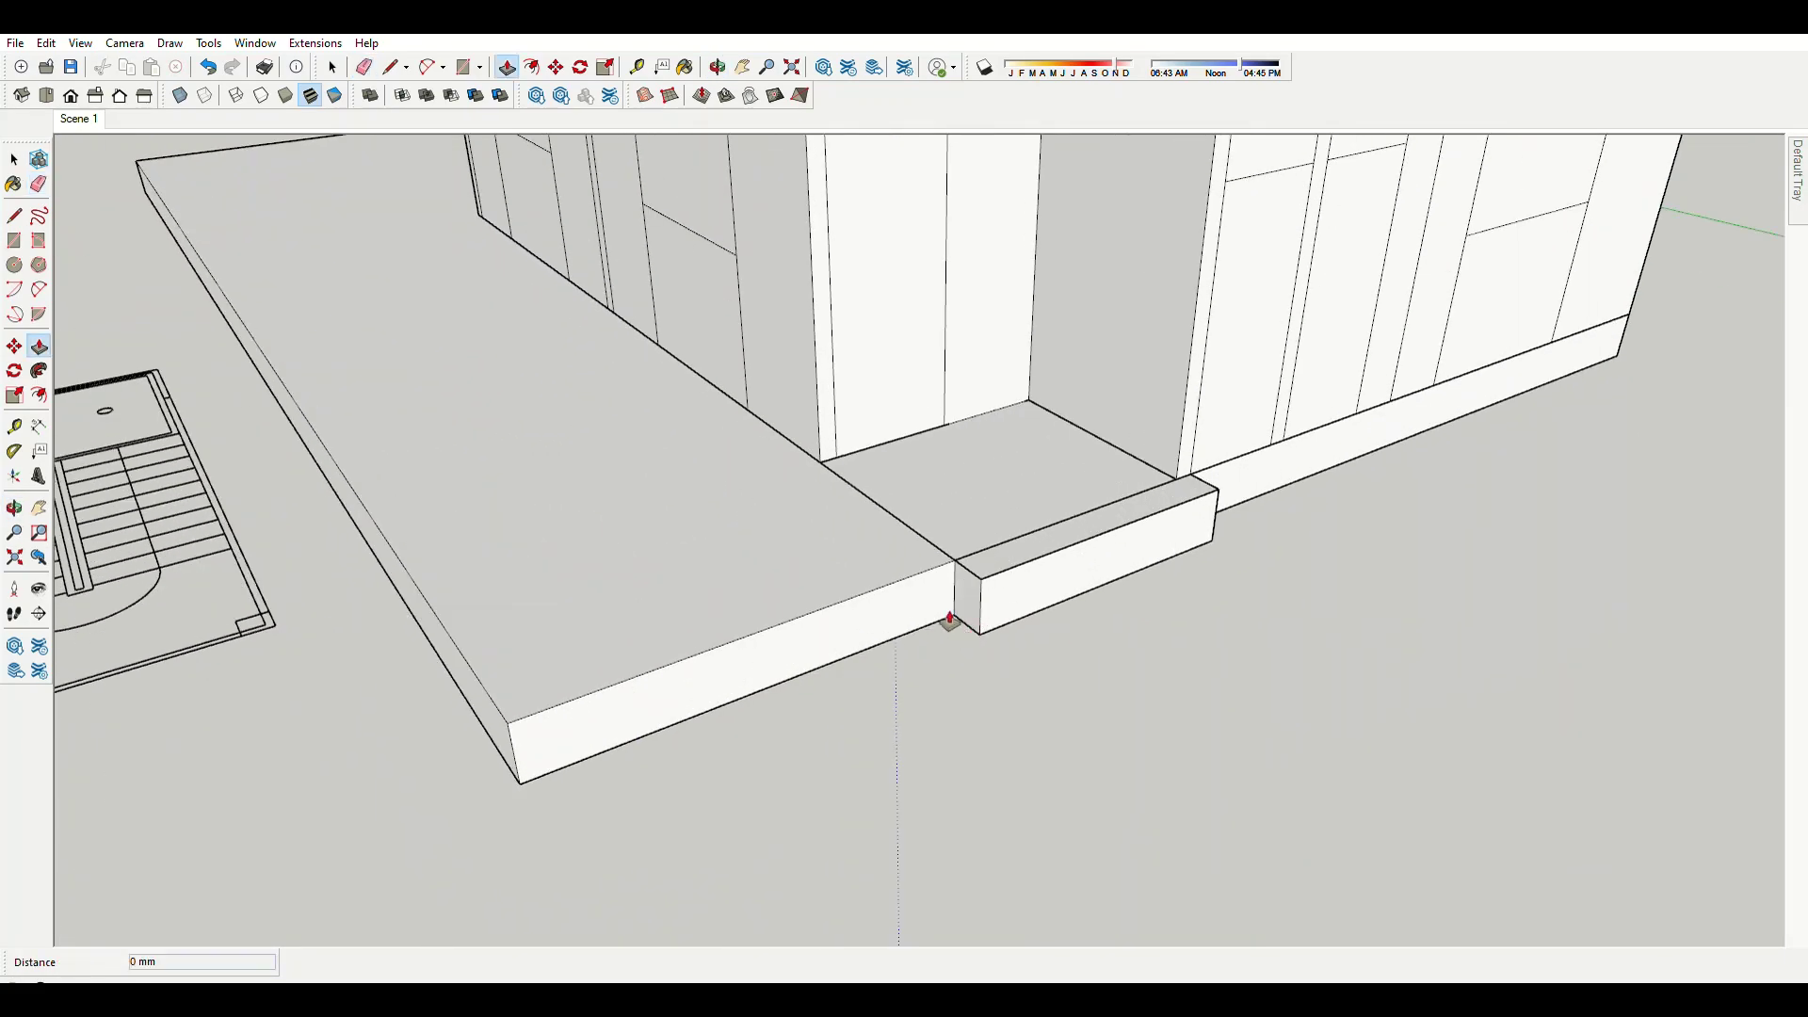
pyautogui.click(1270, 474)
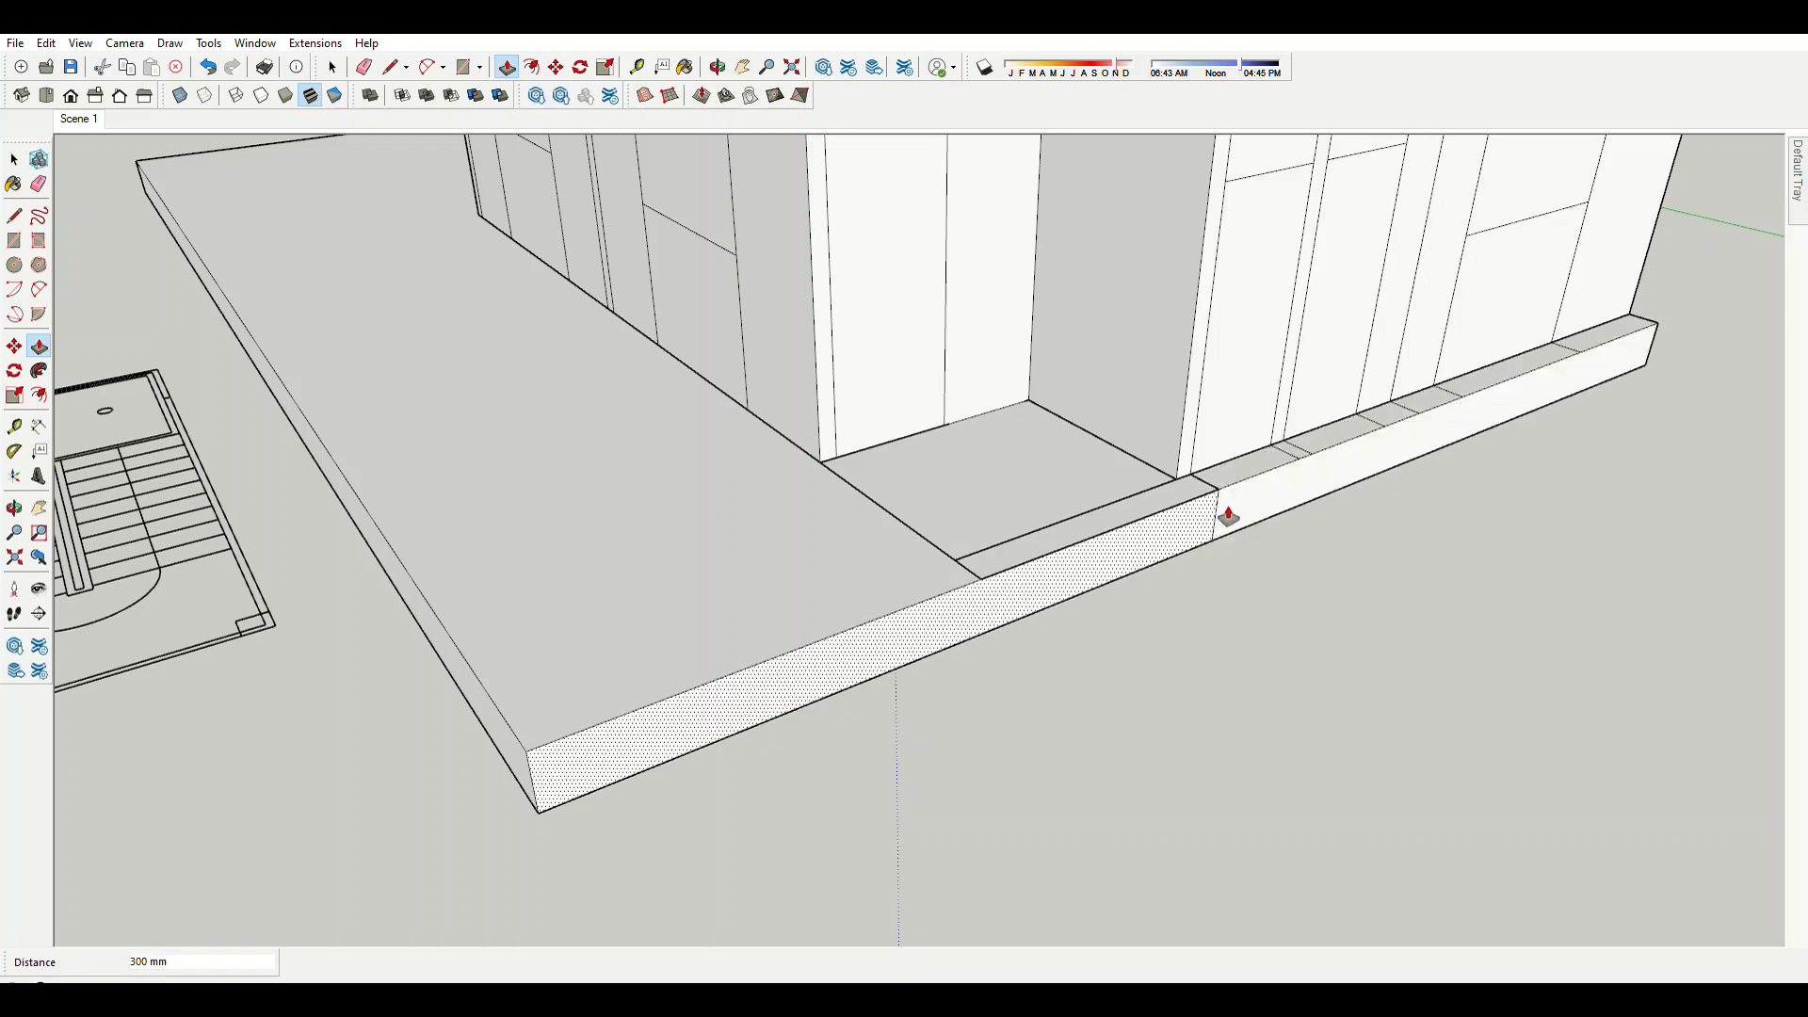
pyautogui.click(1403, 637)
# Create a thin strip along the base of the front wall.
pyautogui.press('e')
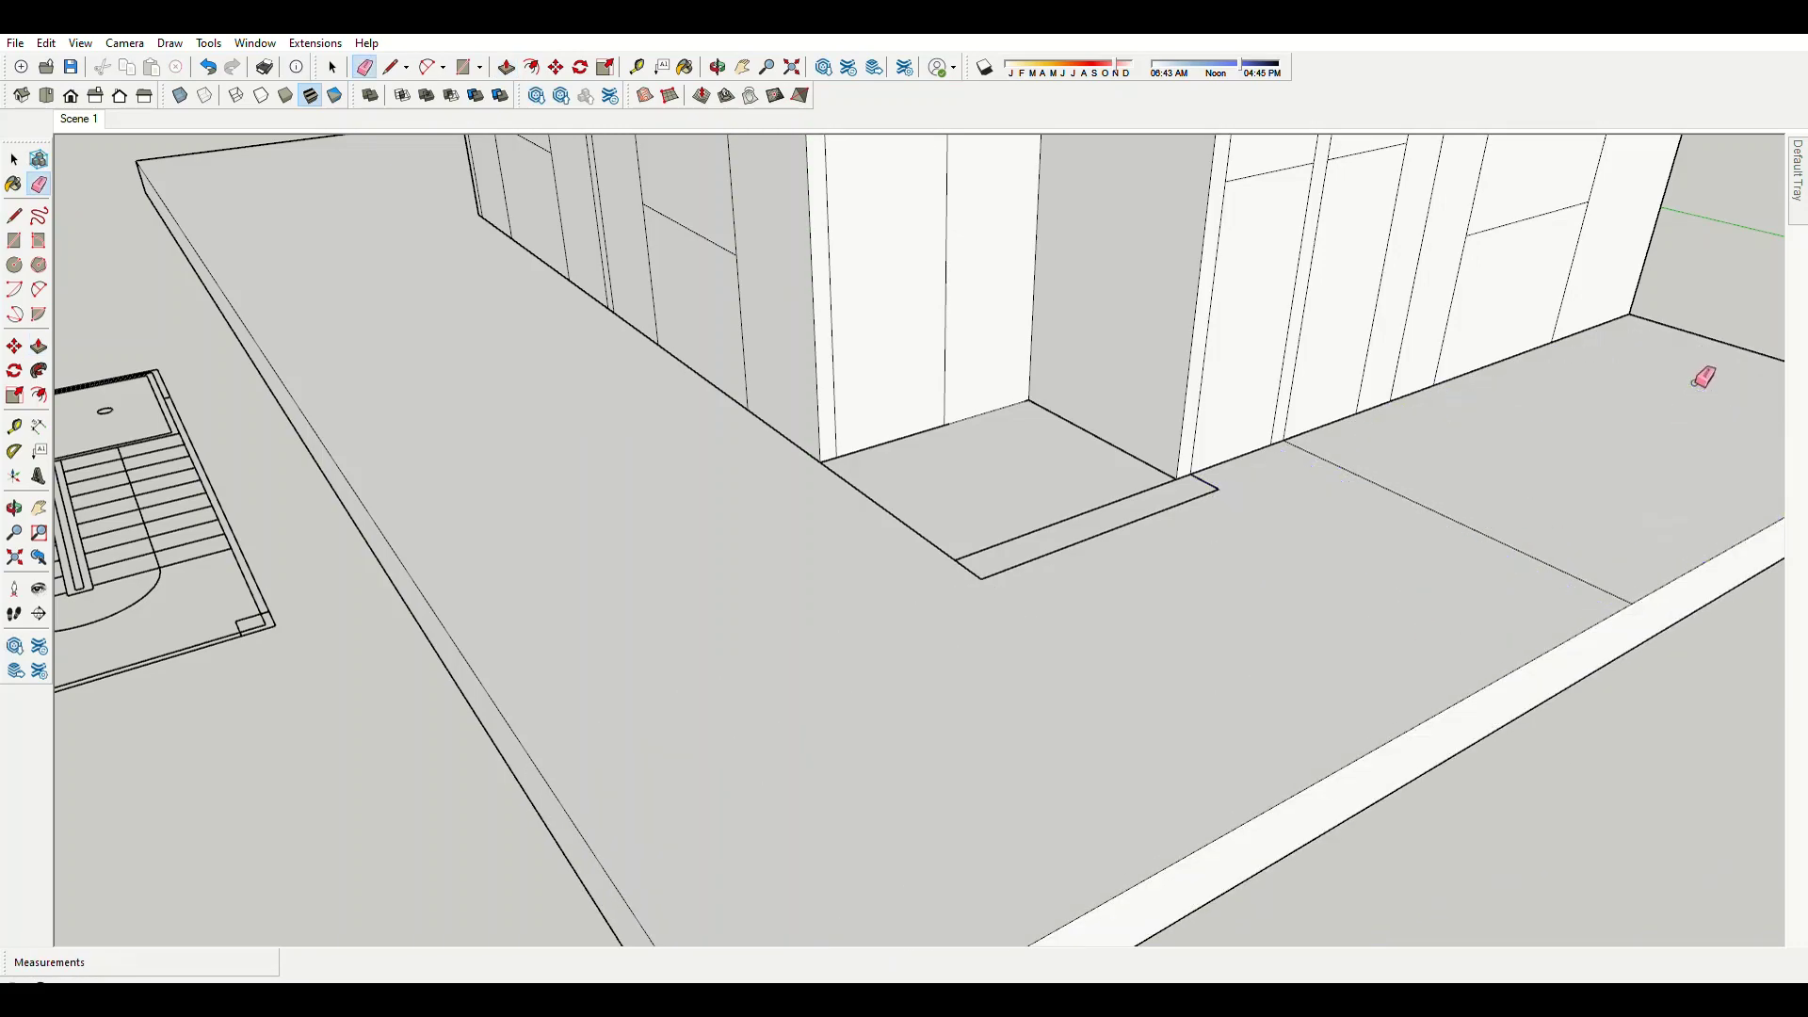
pyautogui.scroll(-5, 1703, 377)
pyautogui.moveTo(1444, 580)
pyautogui.mouseDown(button='middle')
pyautogui.moveTo(887, 572)
pyautogui.moveTo(1142, 722)
pyautogui.moveTo(908, 755)
pyautogui.mouseUp(button='middle')
pyautogui.click(1018, 700)
pyautogui.scroll(-3, 833, 744)
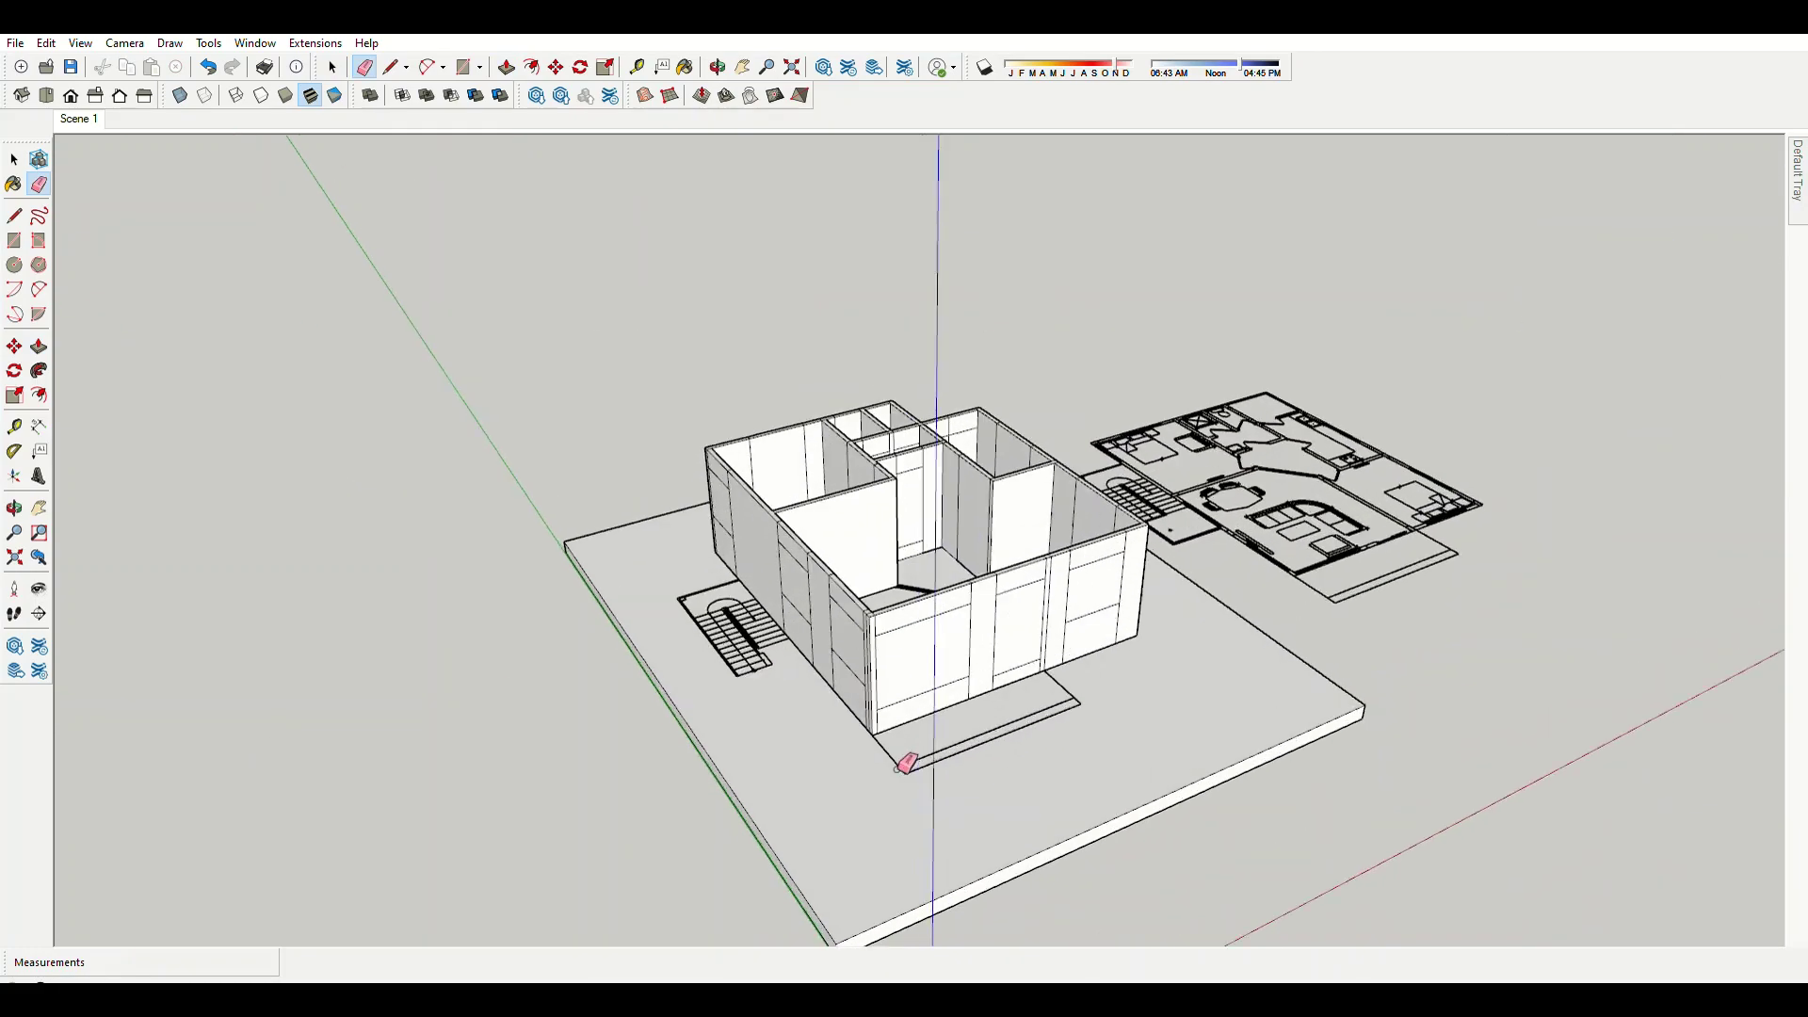
pyautogui.scroll(5, 862, 716)
pyautogui.scroll(2, 1297, 607)
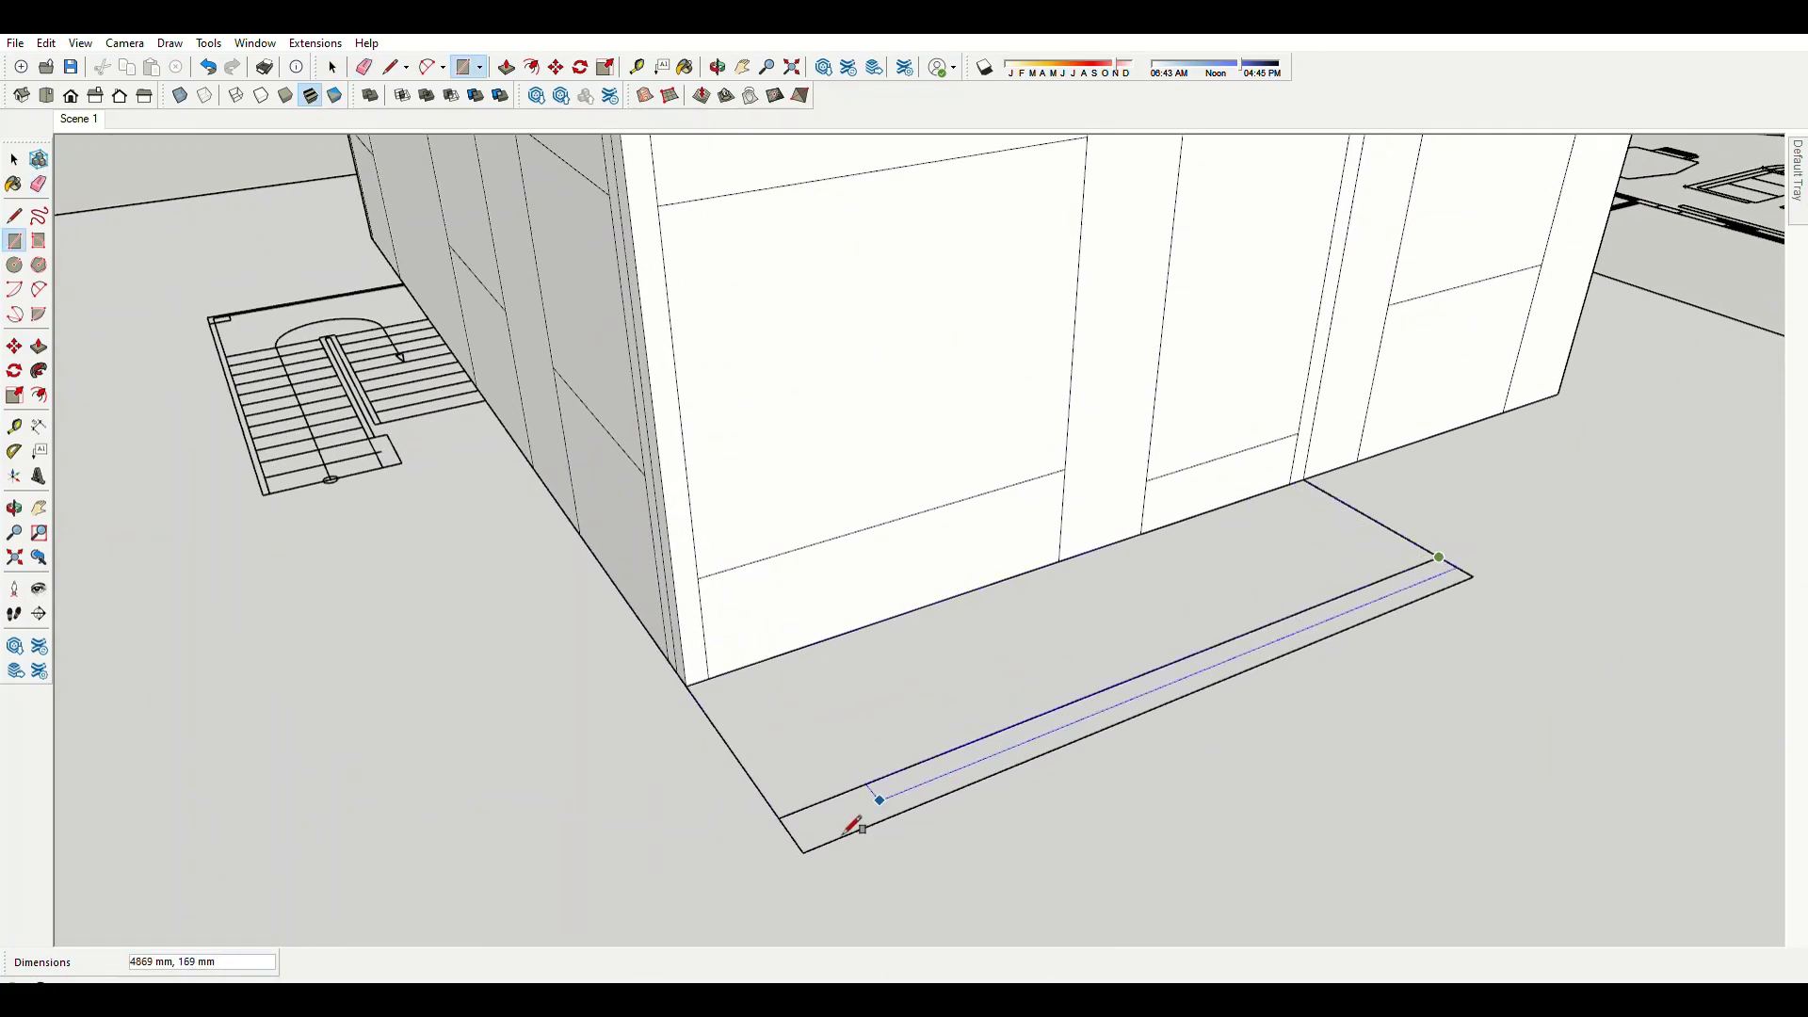
pyautogui.click(812, 852)
# Raise the strip into the lower step and the floor behind it by 150 mm.
pyautogui.press('p')
pyautogui.click(880, 811)
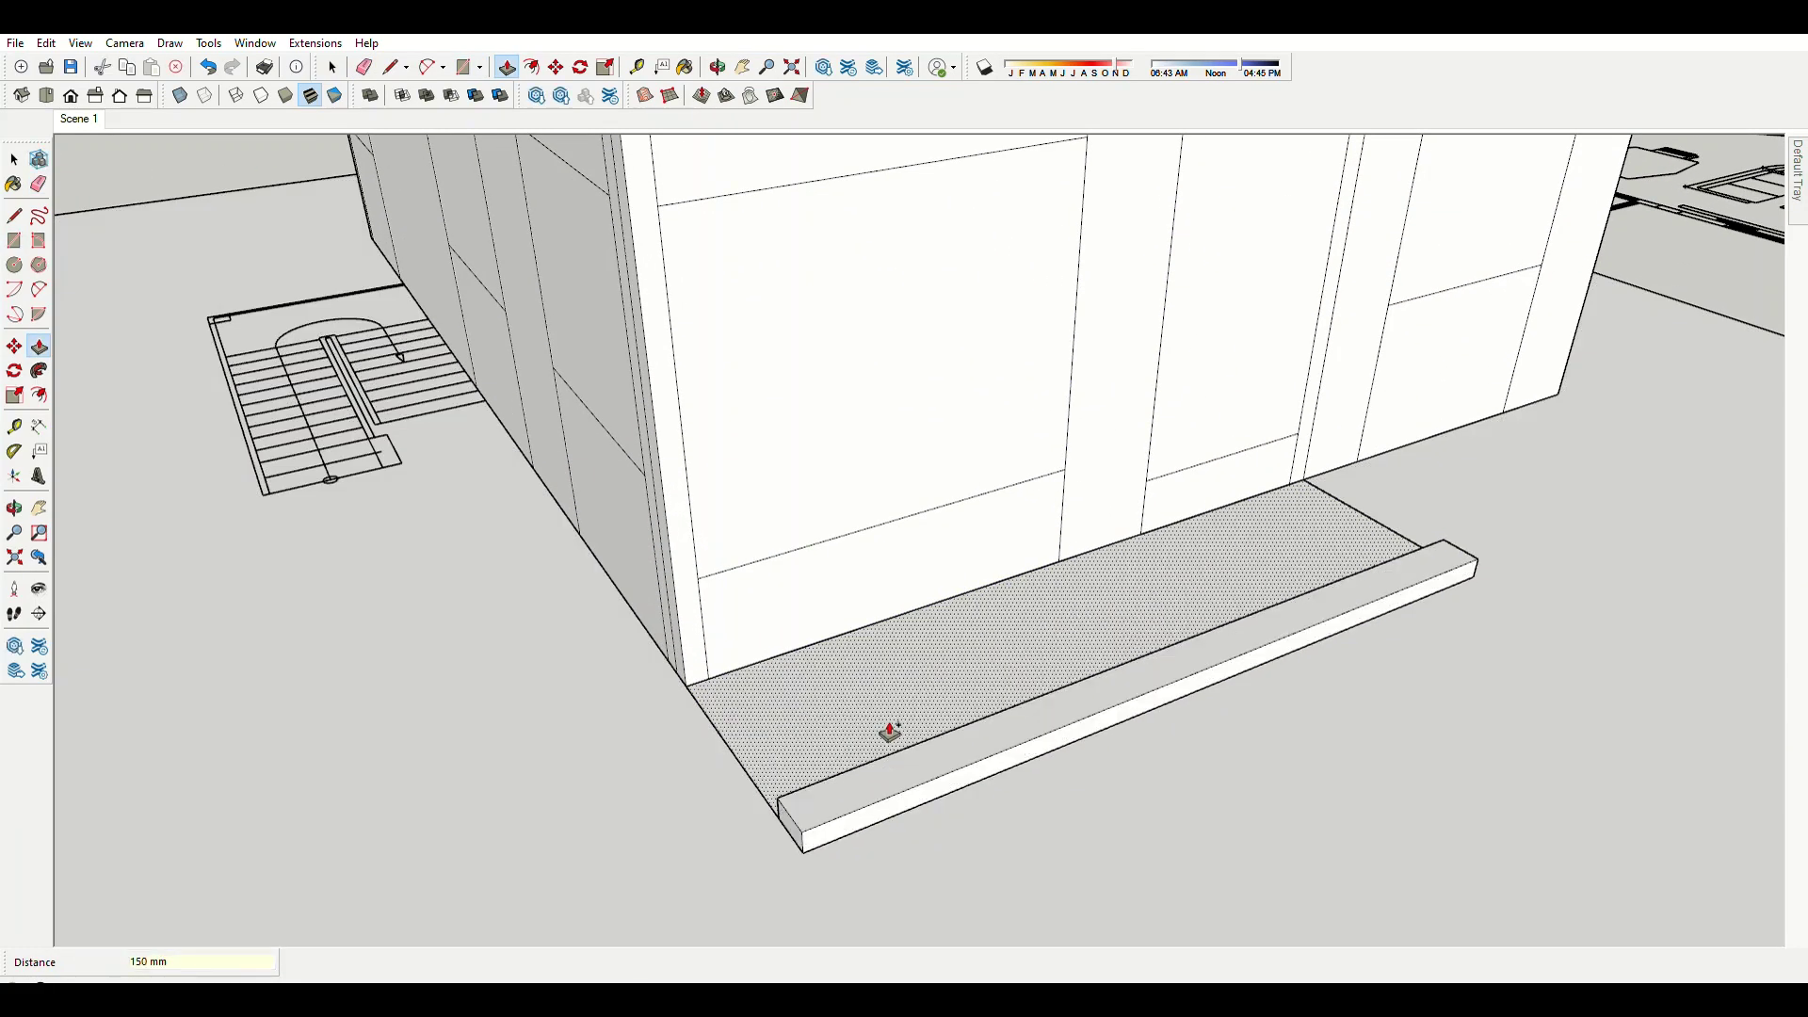
pyautogui.click(880, 765)
pyautogui.click(851, 735)
pyautogui.write('150')
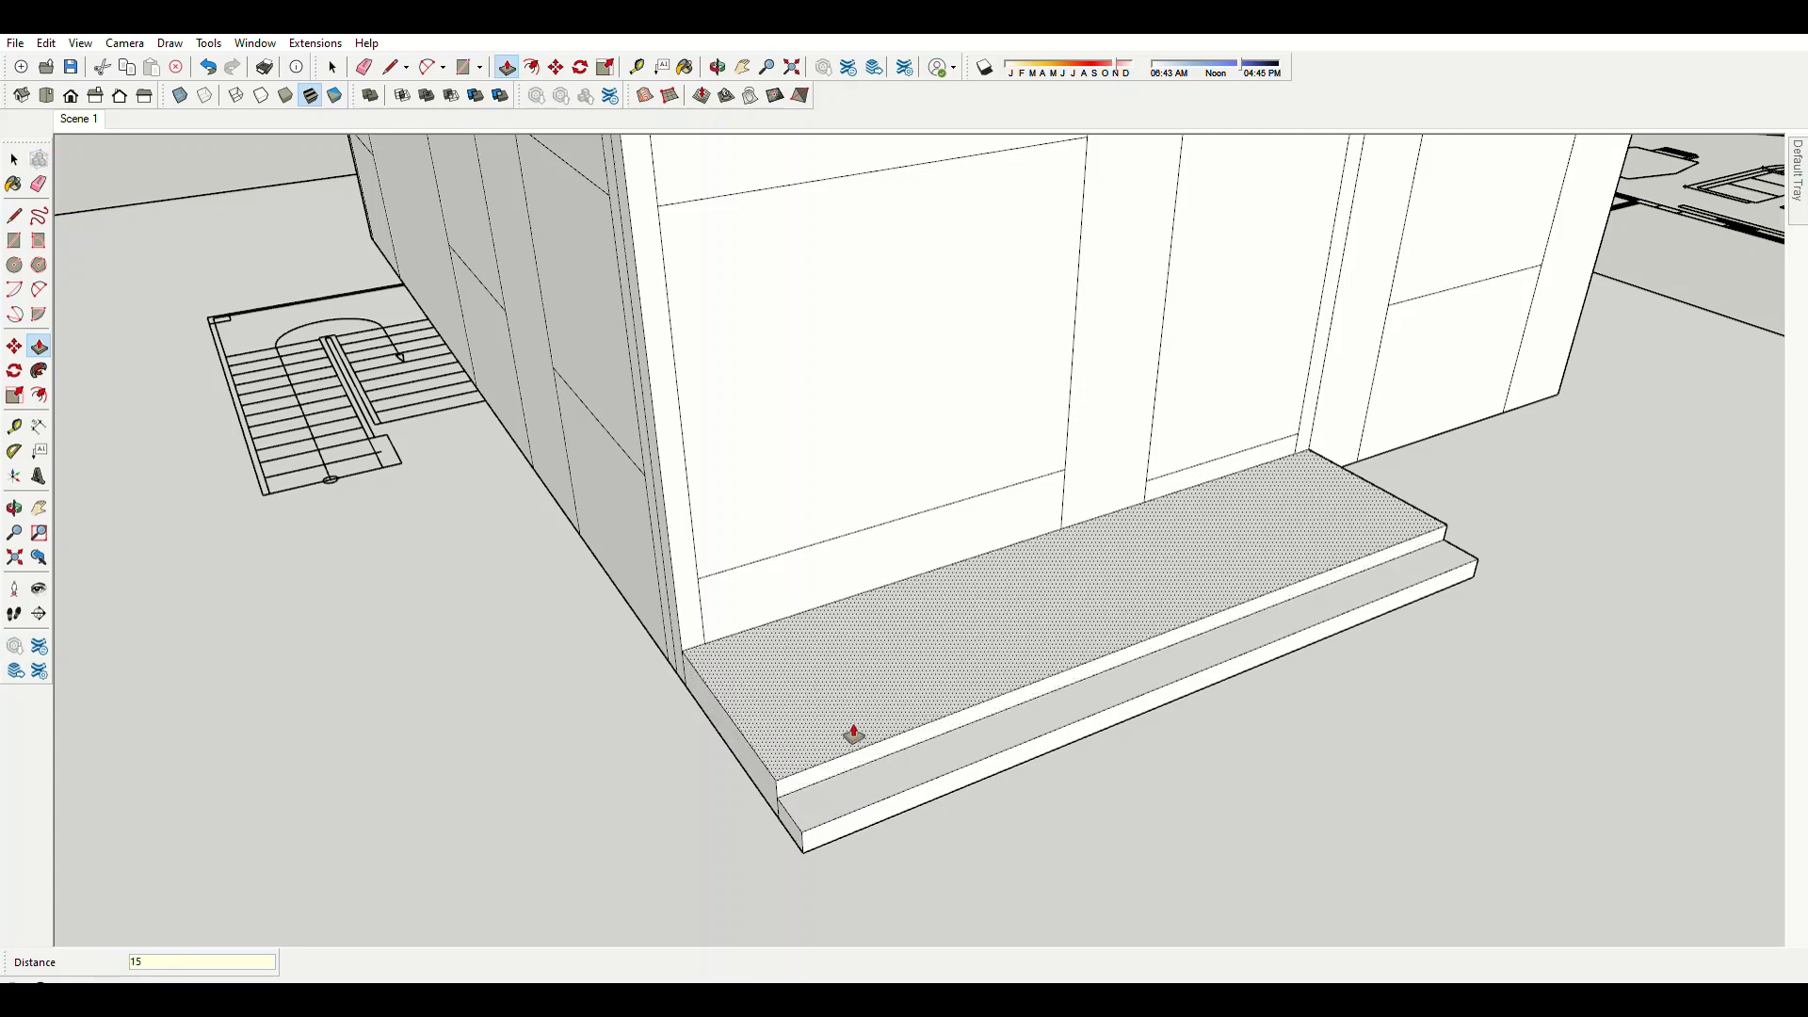
pyautogui.press('Return')
pyautogui.scroll(-3, 819, 696)
pyautogui.scroll(3, 787, 658)
pyautogui.press('e')
pyautogui.moveTo(770, 694); pyautogui.dragTo(1162, 735, button='middle')
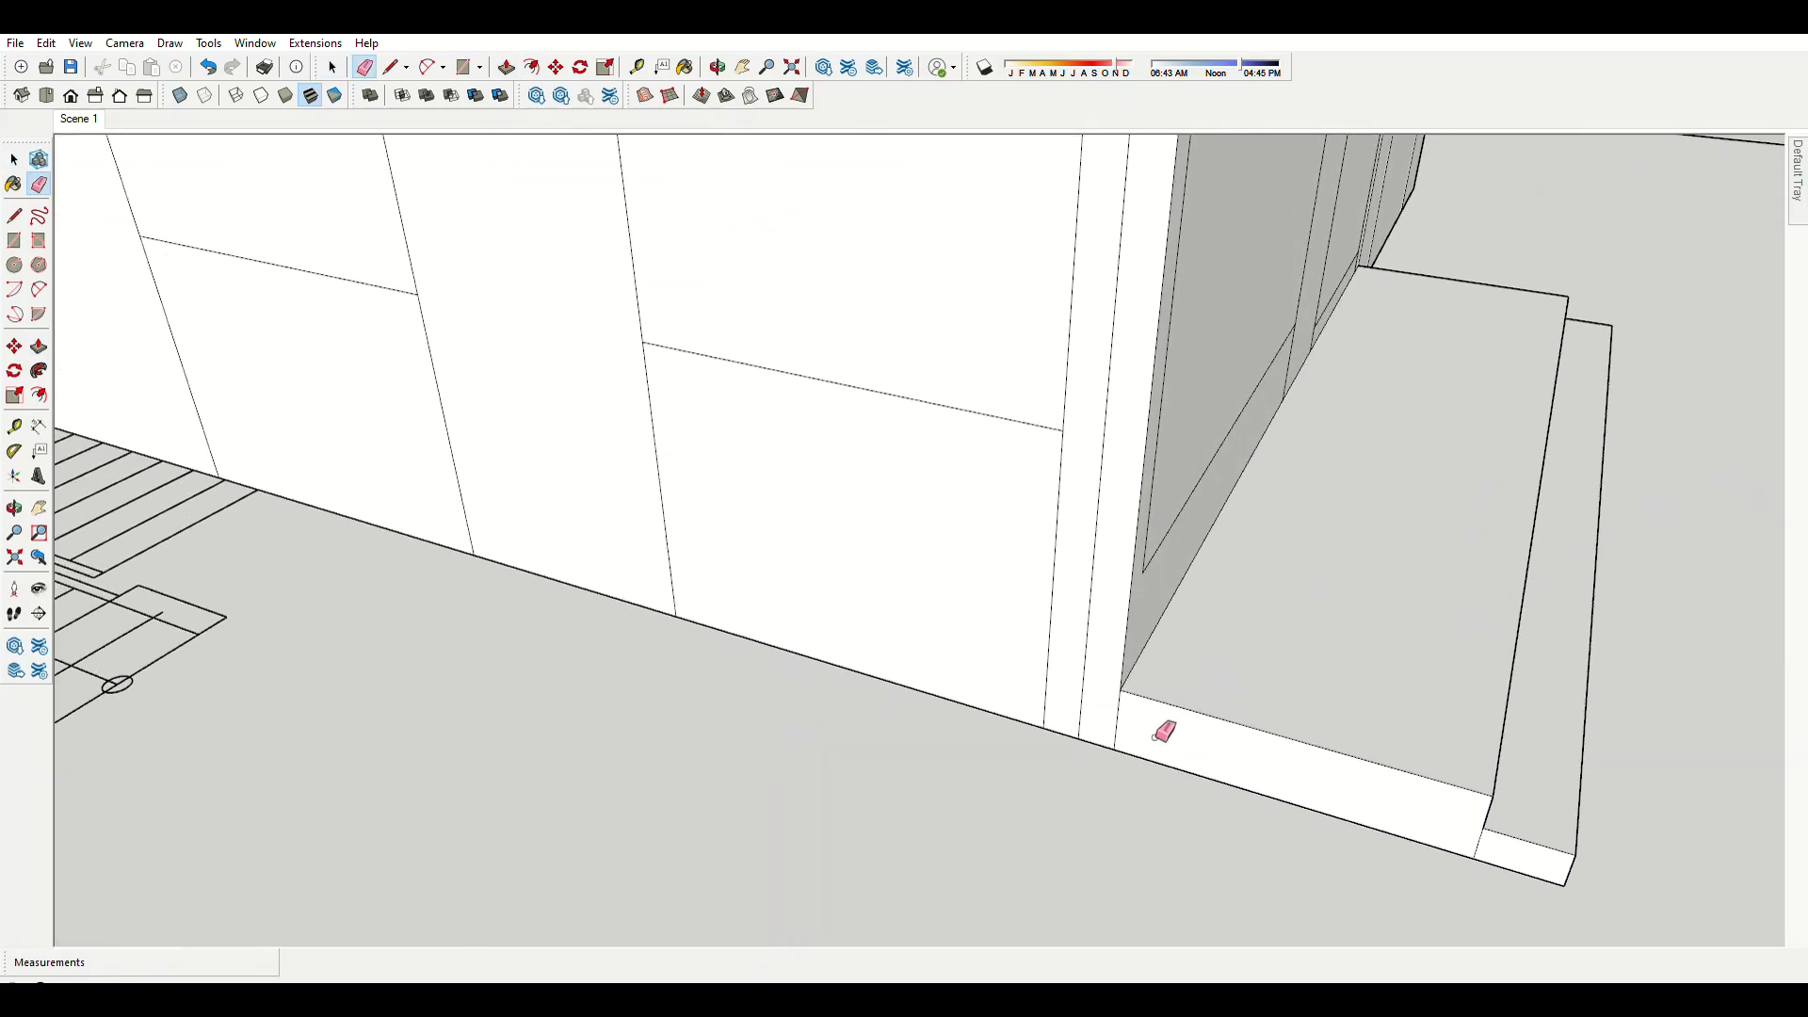
pyautogui.moveTo(1113, 832); pyautogui.dragTo(1113, 417, button='middle')
pyautogui.scroll(-5, 799, 643)
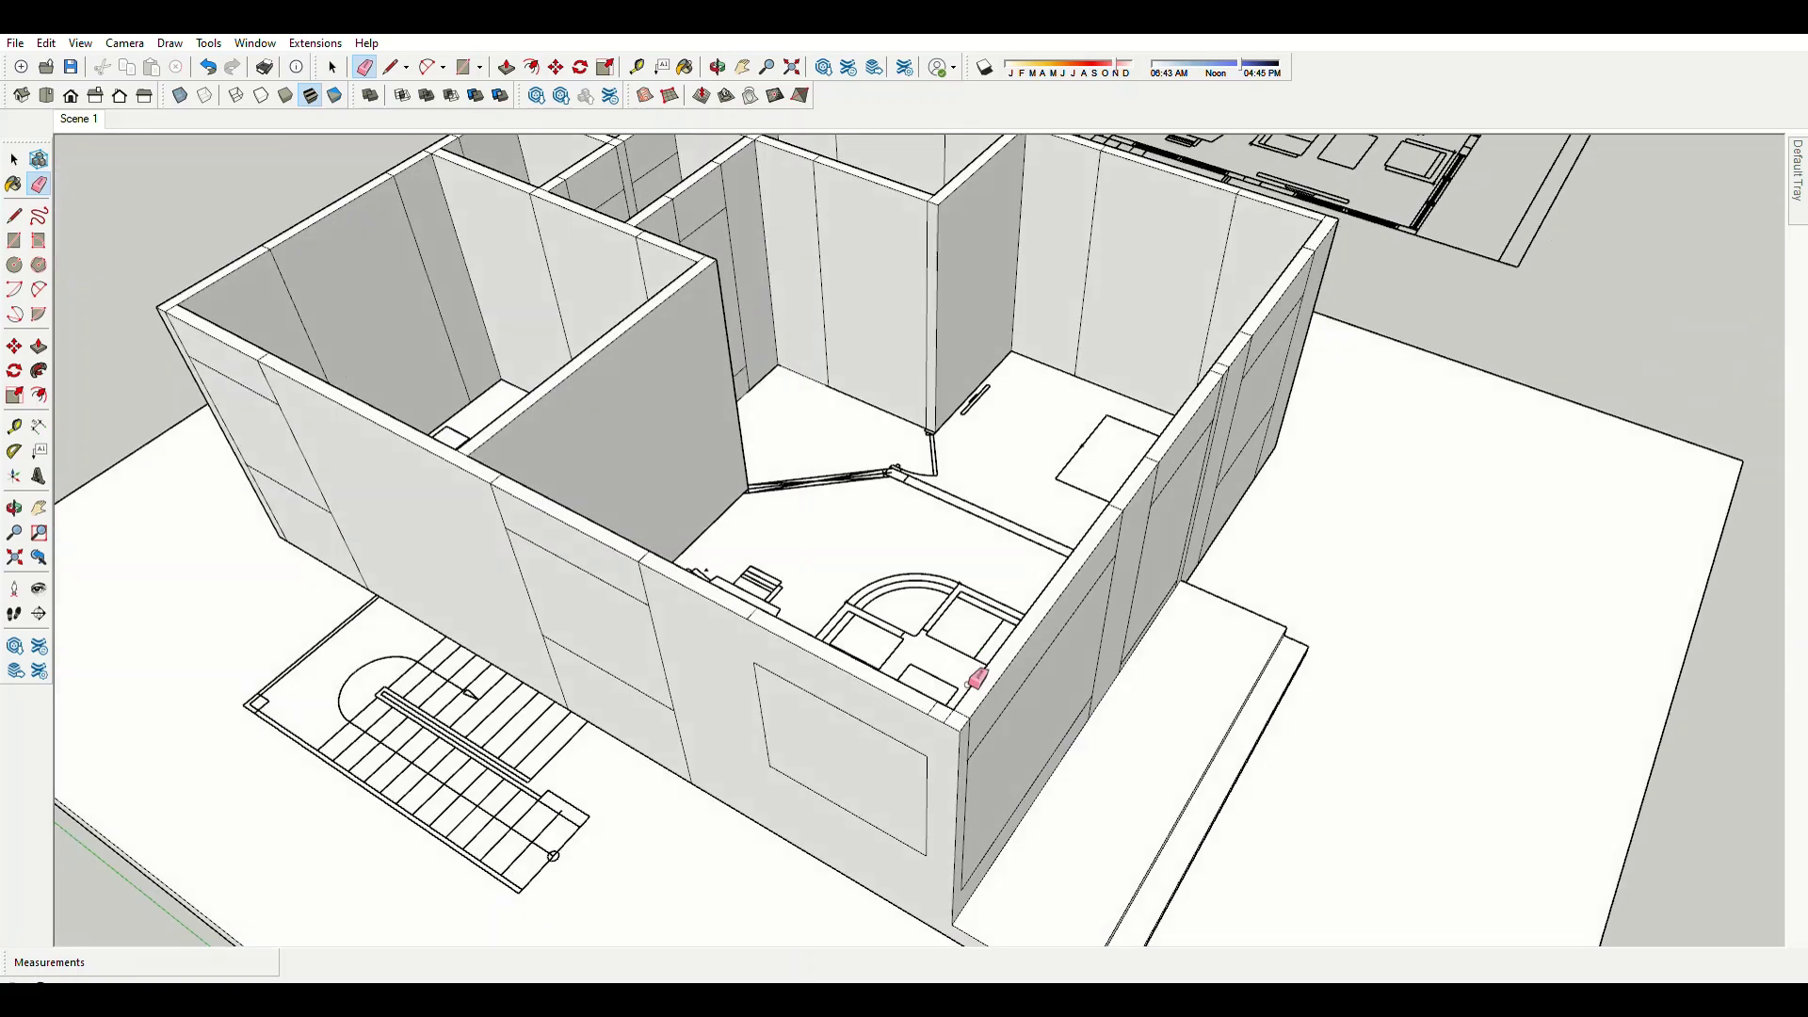
pyautogui.scroll(4, 938, 773)
pyautogui.scroll(-5, 900, 755)
pyautogui.moveTo(960, 787); pyautogui.dragTo(940, 634, button='middle')
pyautogui.scroll(4, 939, 634)
pyautogui.moveTo(924, 351); pyautogui.dragTo(924, 428, button='middle')
pyautogui.scroll(2, 988, 404)
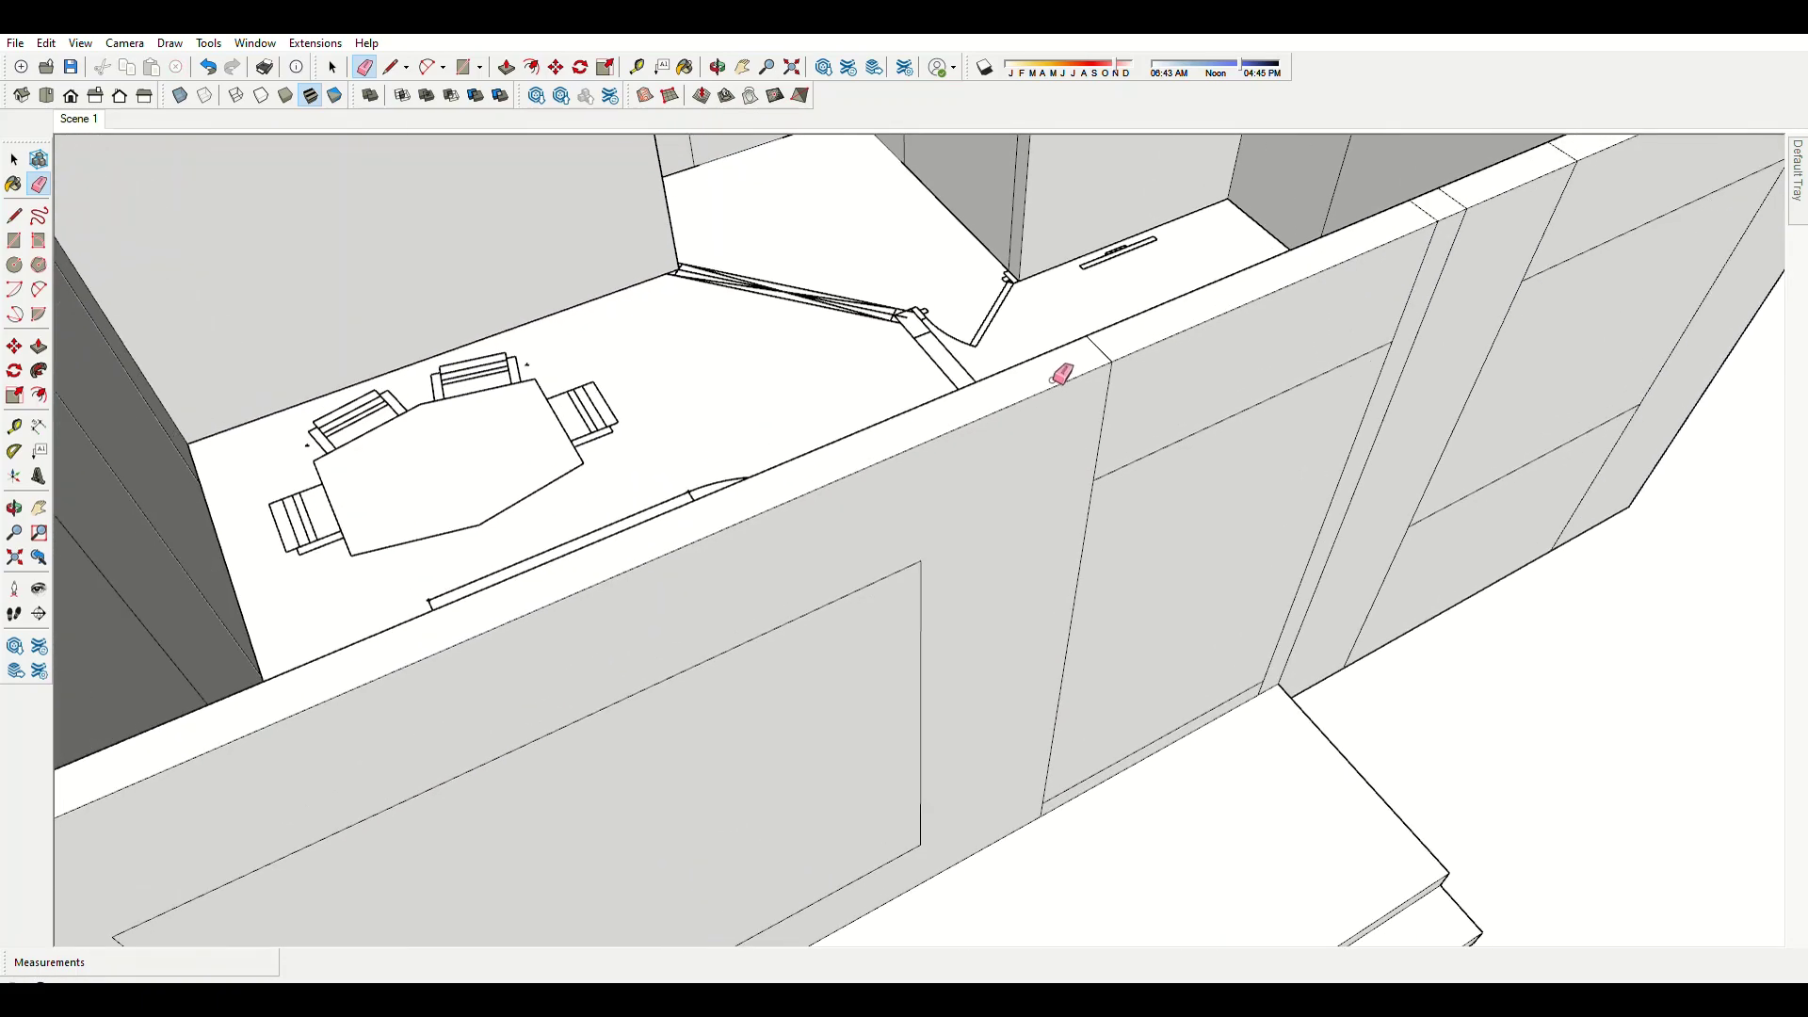
pyautogui.scroll(2, 1134, 392)
pyautogui.scroll(2, 925, 623)
pyautogui.scroll(2, 925, 624)
pyautogui.moveTo(819, 637); pyautogui.dragTo(1121, 556, button='middle')
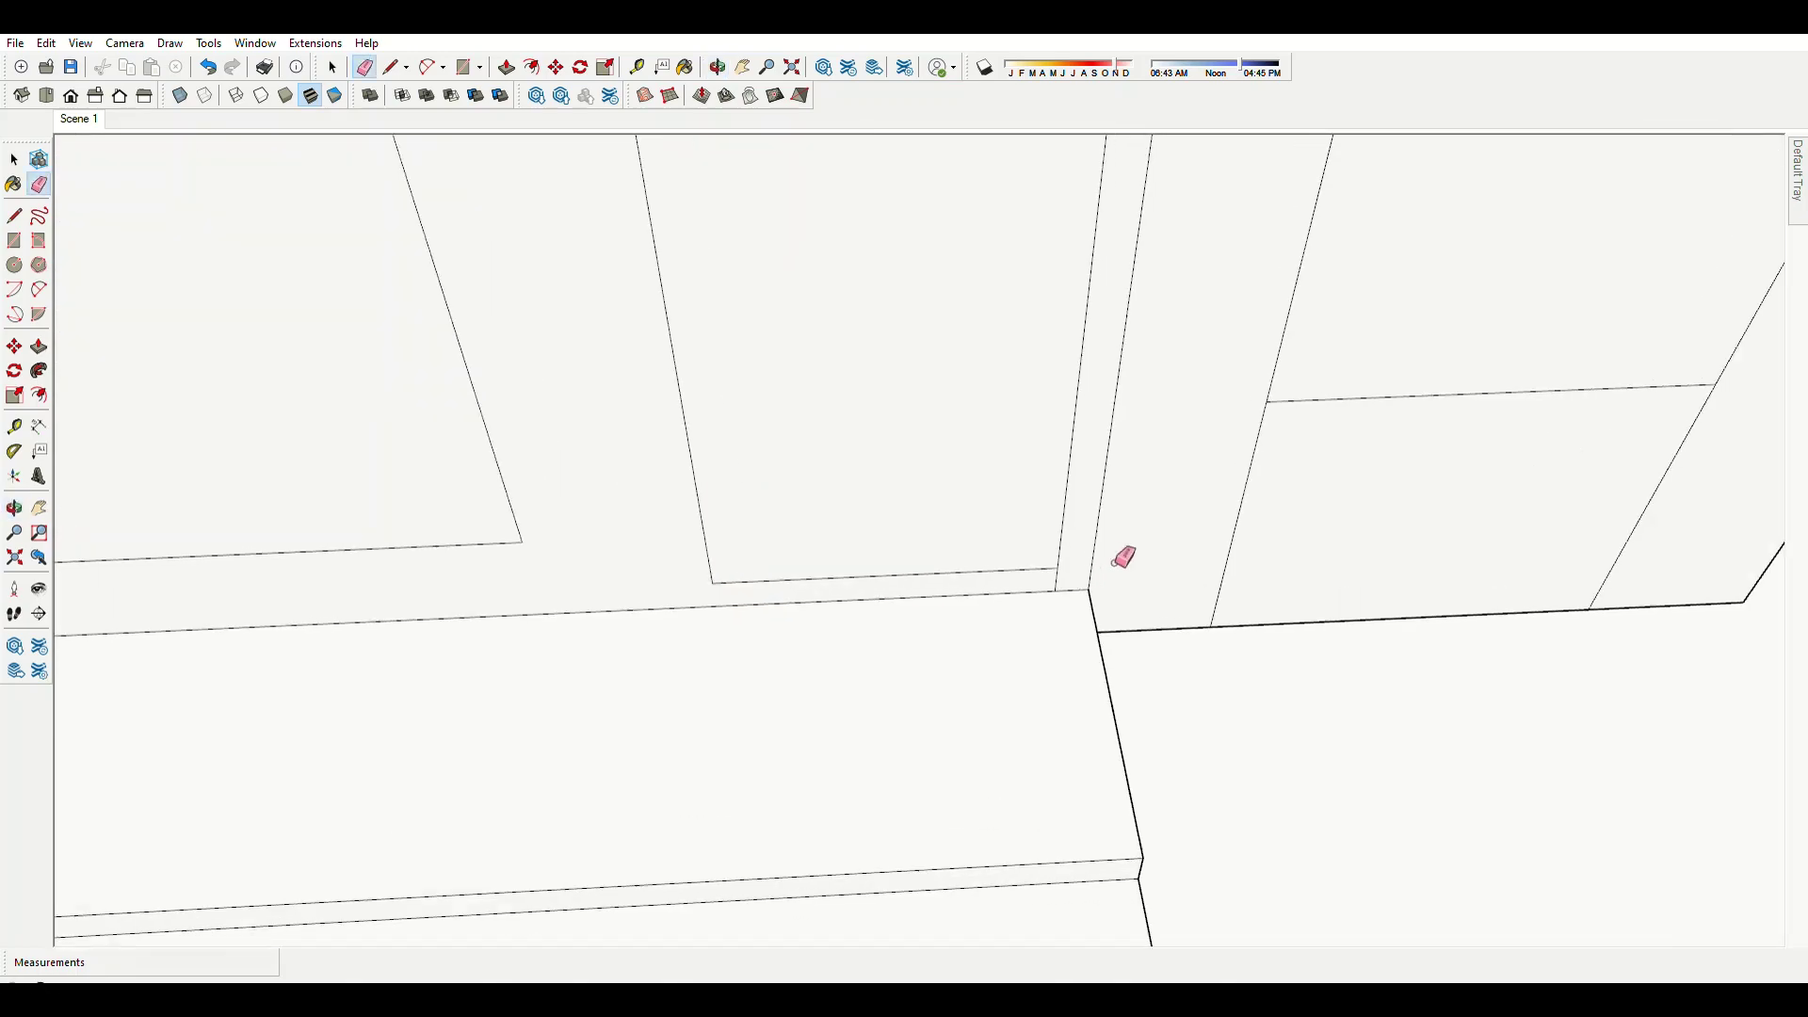
pyautogui.scroll(2, 1042, 589)
pyautogui.scroll(-3, 1053, 642)
pyautogui.moveTo(1052, 643); pyautogui.dragTo(1040, 361, button='middle')
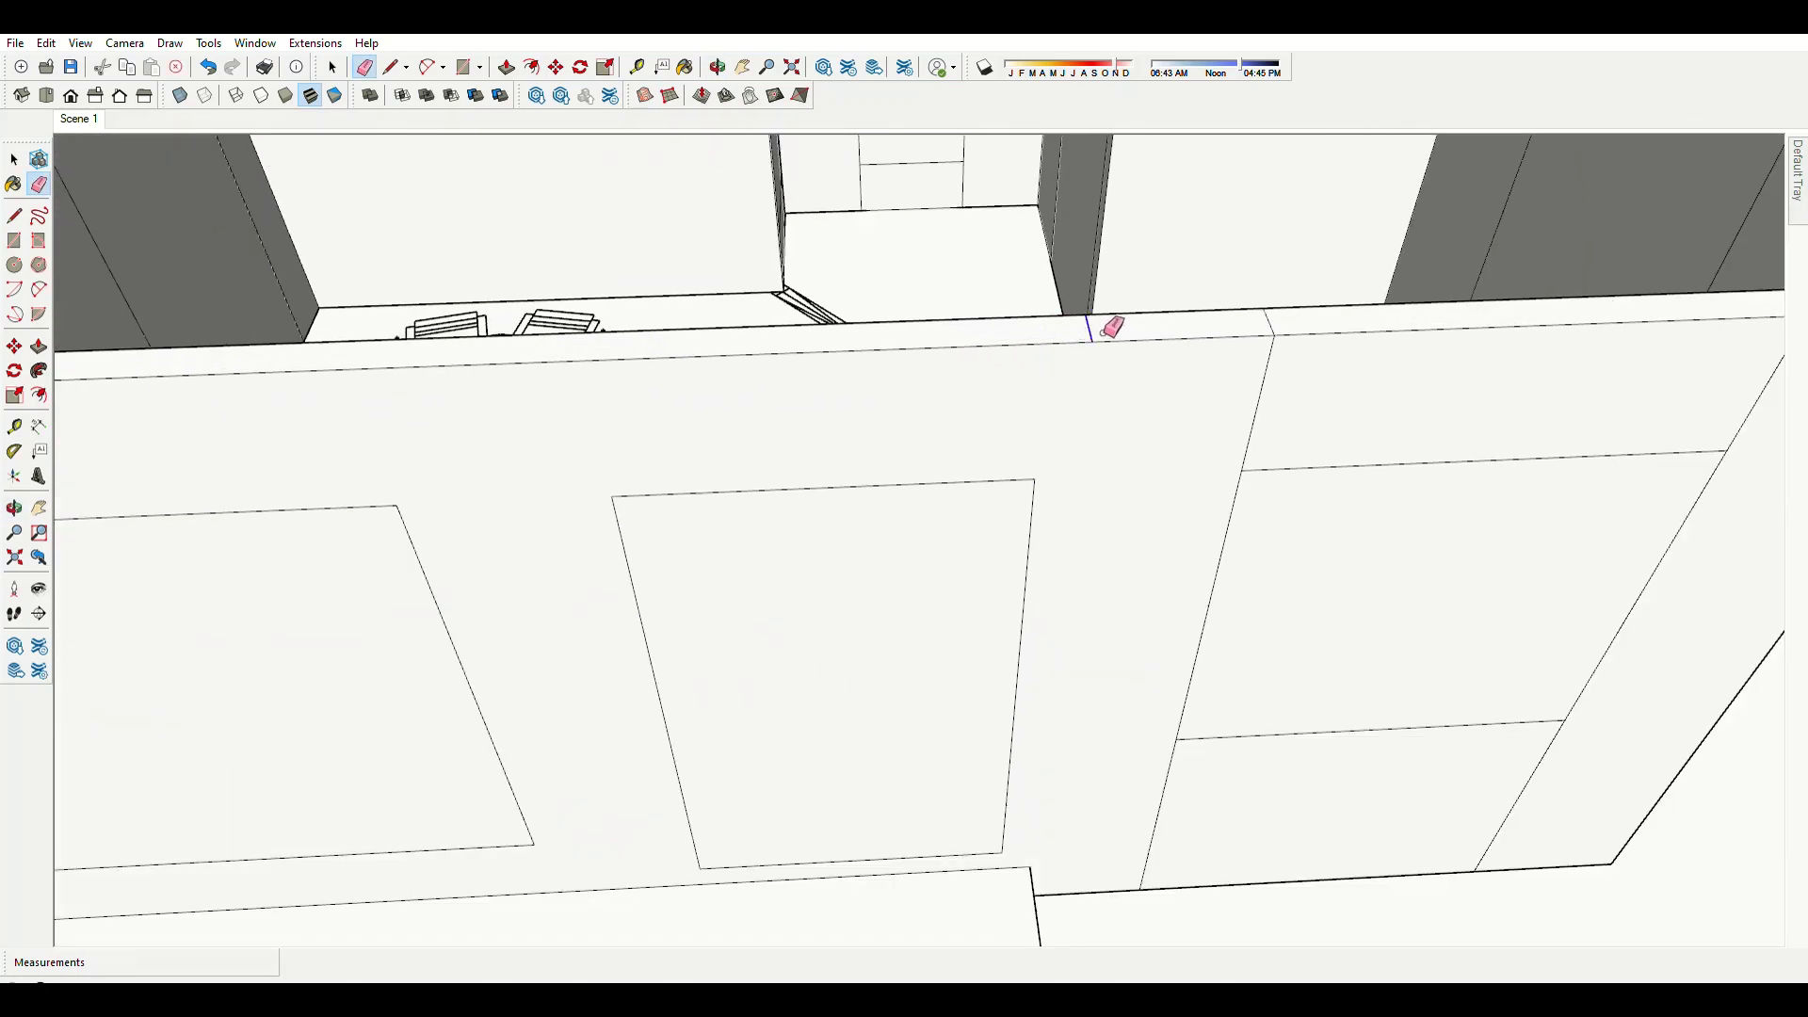
pyautogui.scroll(-3, 852, 476)
pyautogui.moveTo(852, 476); pyautogui.dragTo(1049, 665, button='middle')
pyautogui.moveTo(796, 638); pyautogui.dragTo(1026, 449, button='middle')
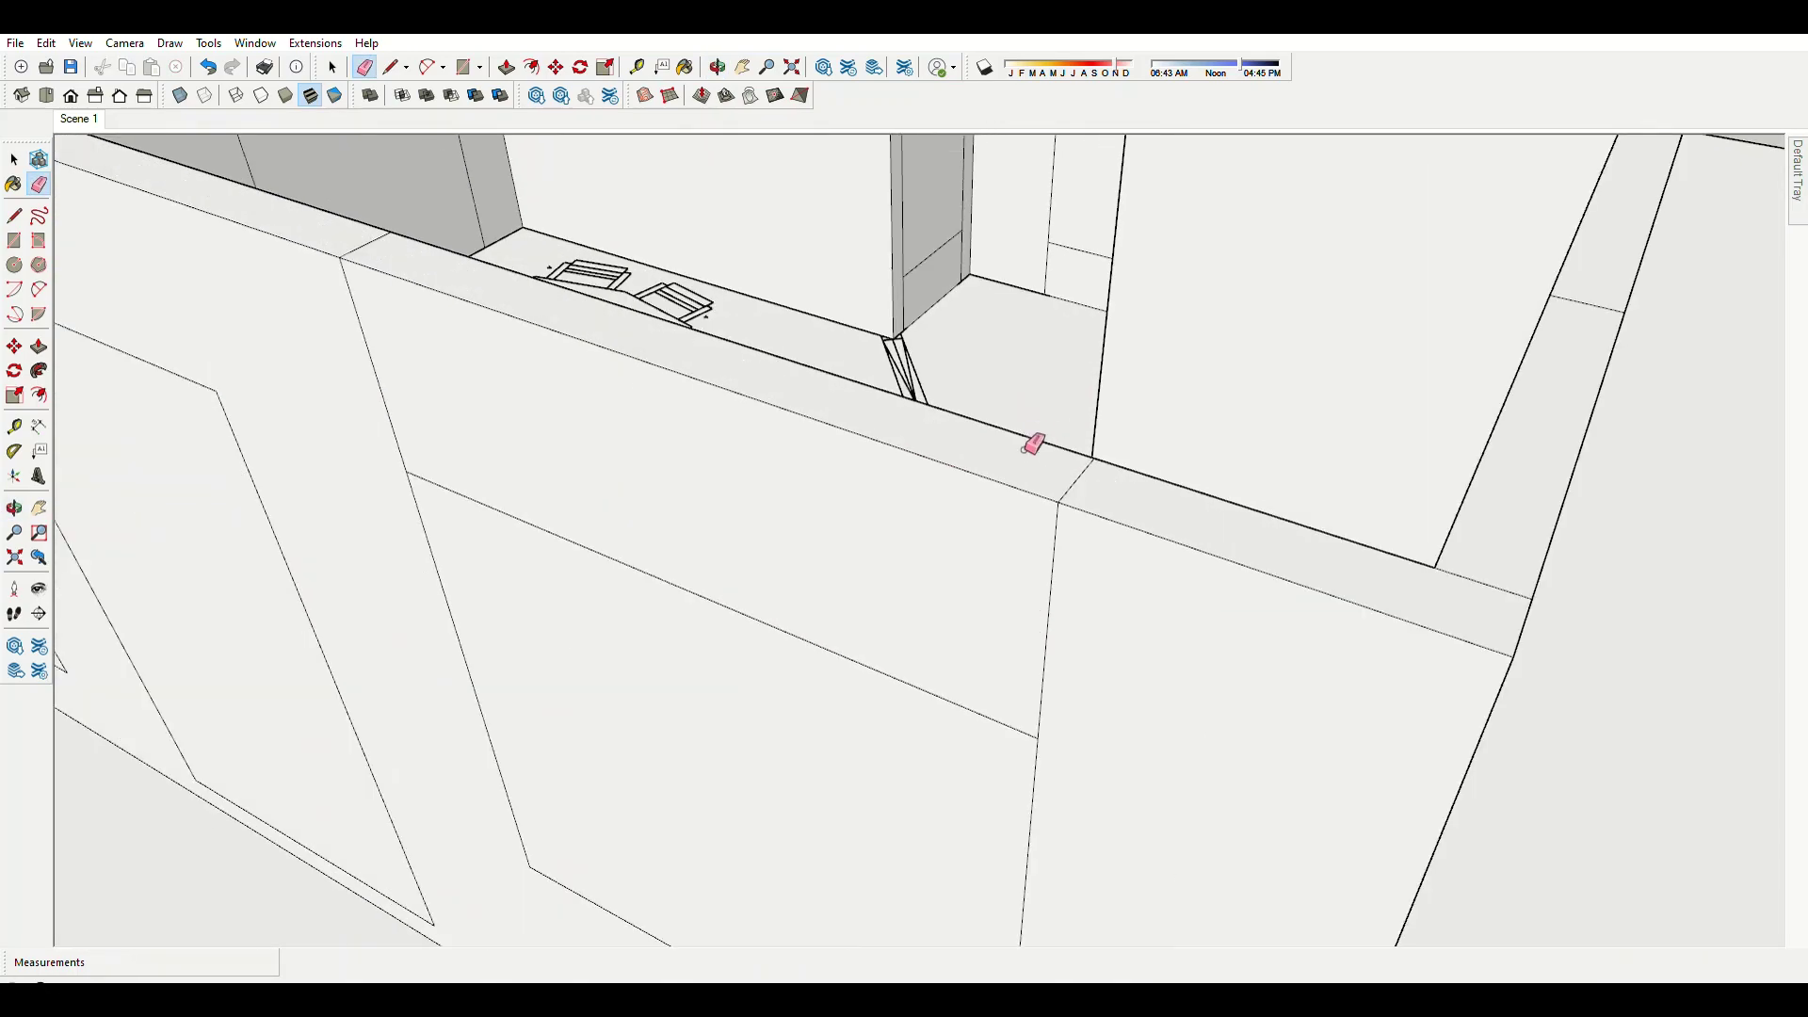
pyautogui.moveTo(1048, 546); pyautogui.dragTo(709, 443, button='middle')
pyautogui.scroll(-5, 647, 374)
pyautogui.moveTo(647, 374); pyautogui.dragTo(980, 565, button='middle')
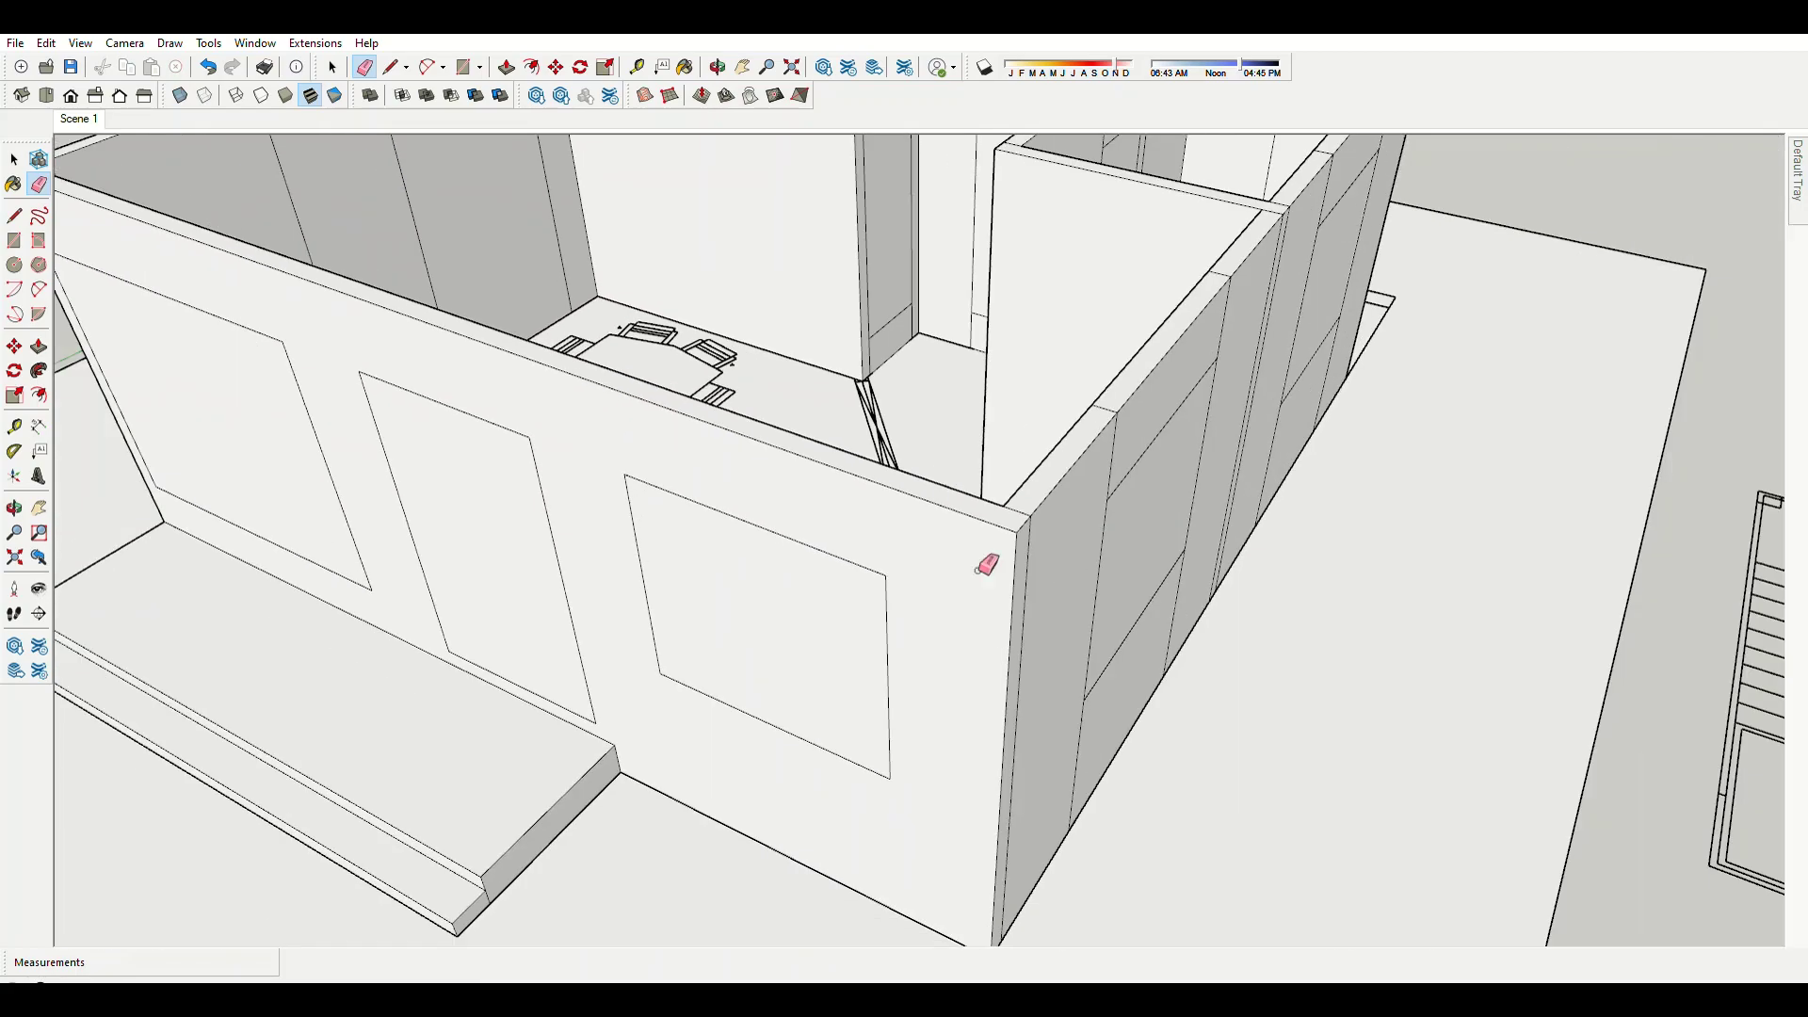
pyautogui.scroll(3, 851, 571)
pyautogui.moveTo(813, 508); pyautogui.dragTo(913, 706, button='middle')
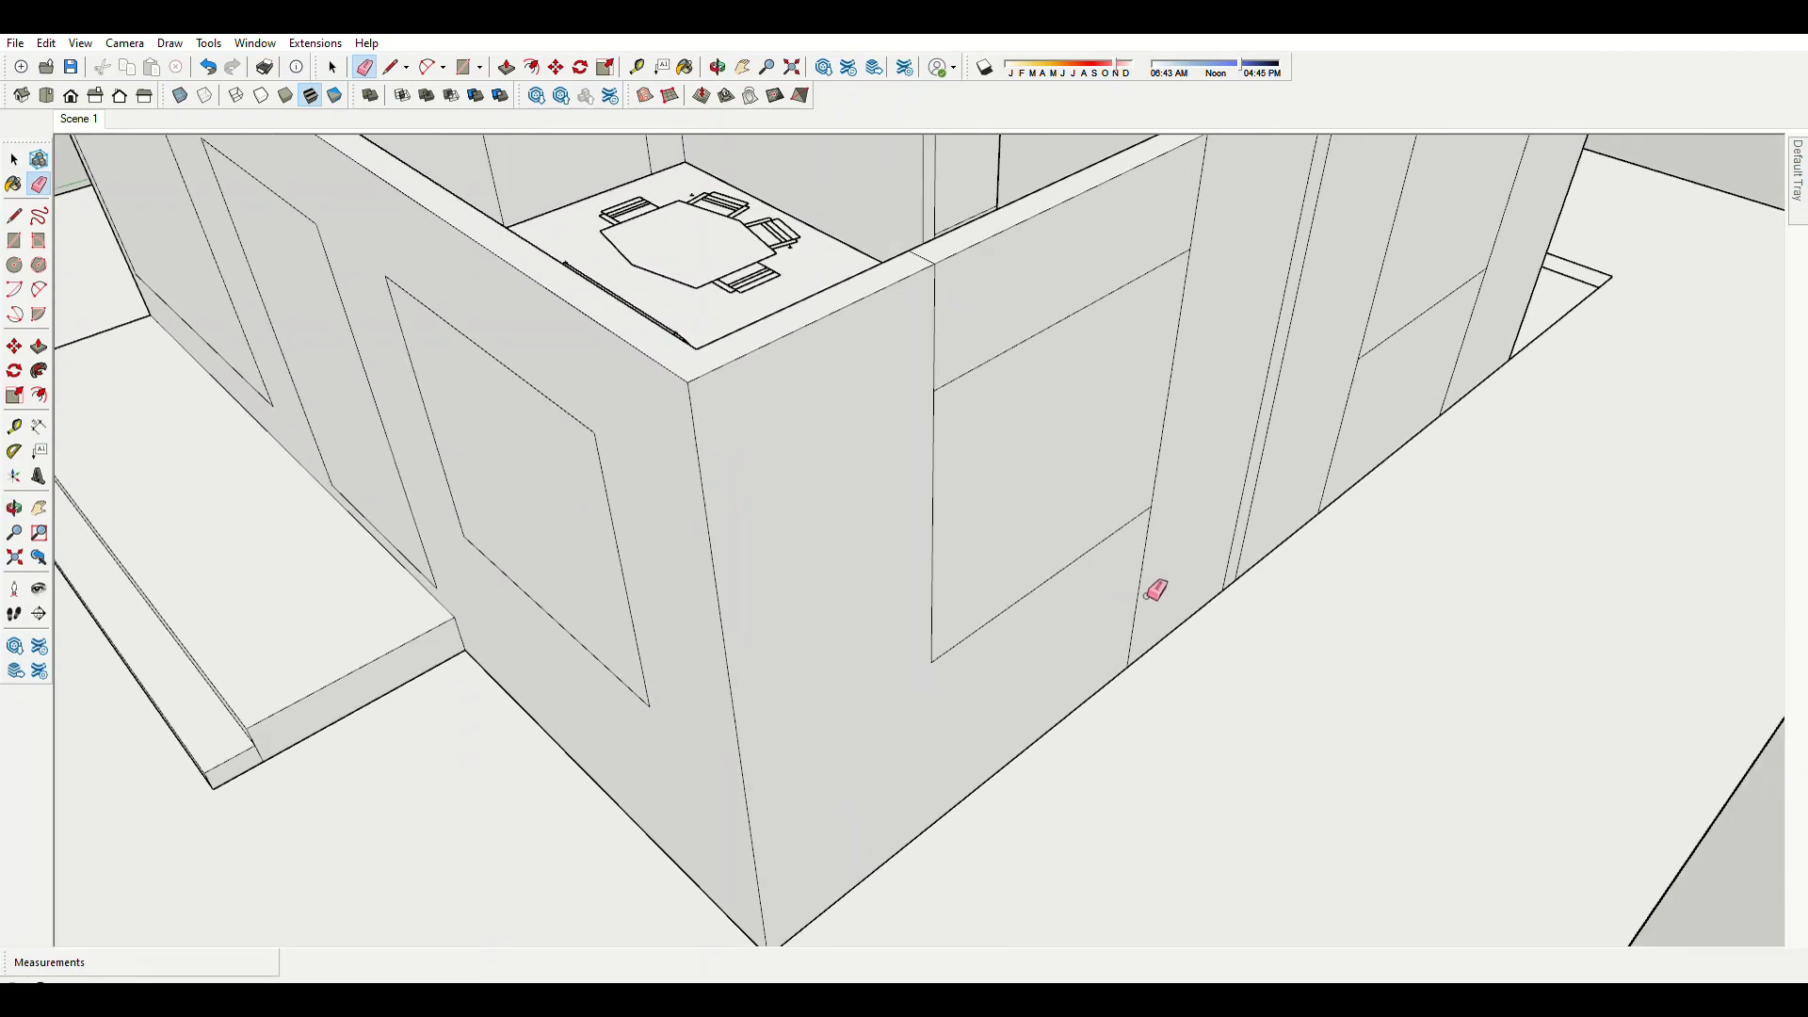
pyautogui.scroll(-5, 1083, 579)
pyautogui.scroll(2, 999, 536)
pyautogui.scroll(3, 1064, 500)
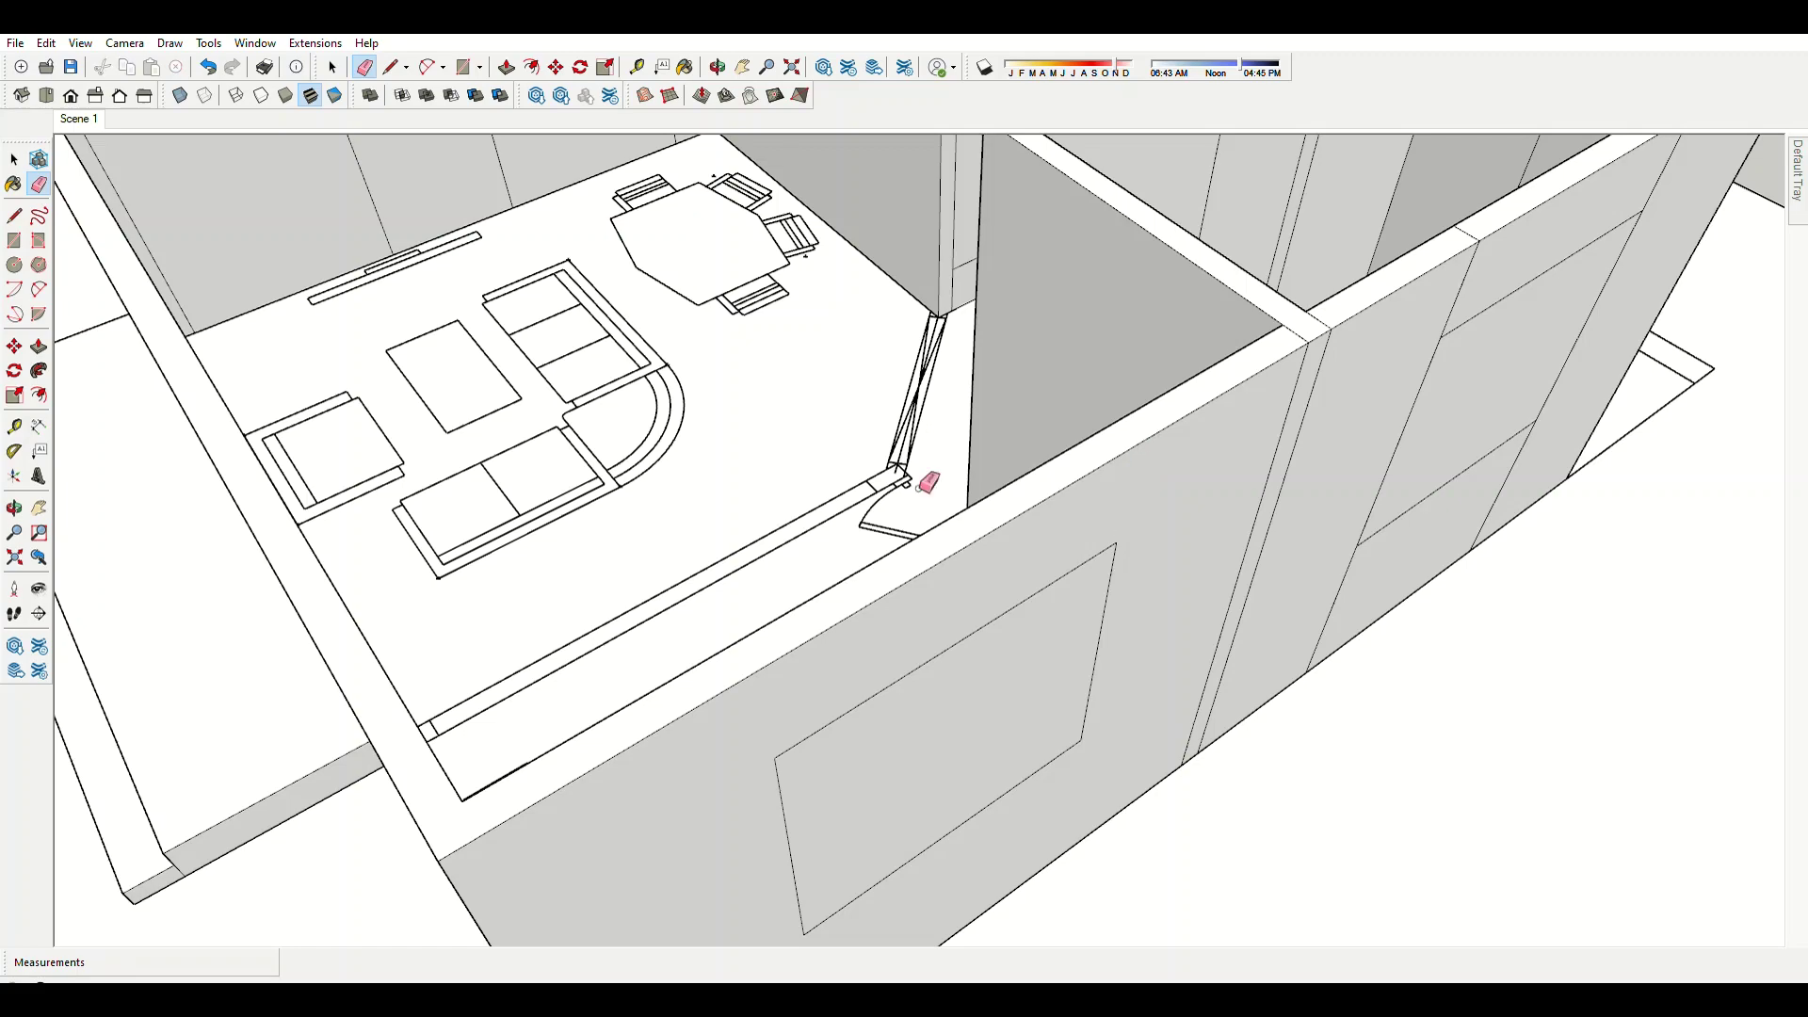
pyautogui.scroll(-4, 932, 483)
pyautogui.scroll(2, 907, 391)
pyautogui.scroll(-2, 810, 561)
pyautogui.scroll(3, 1052, 350)
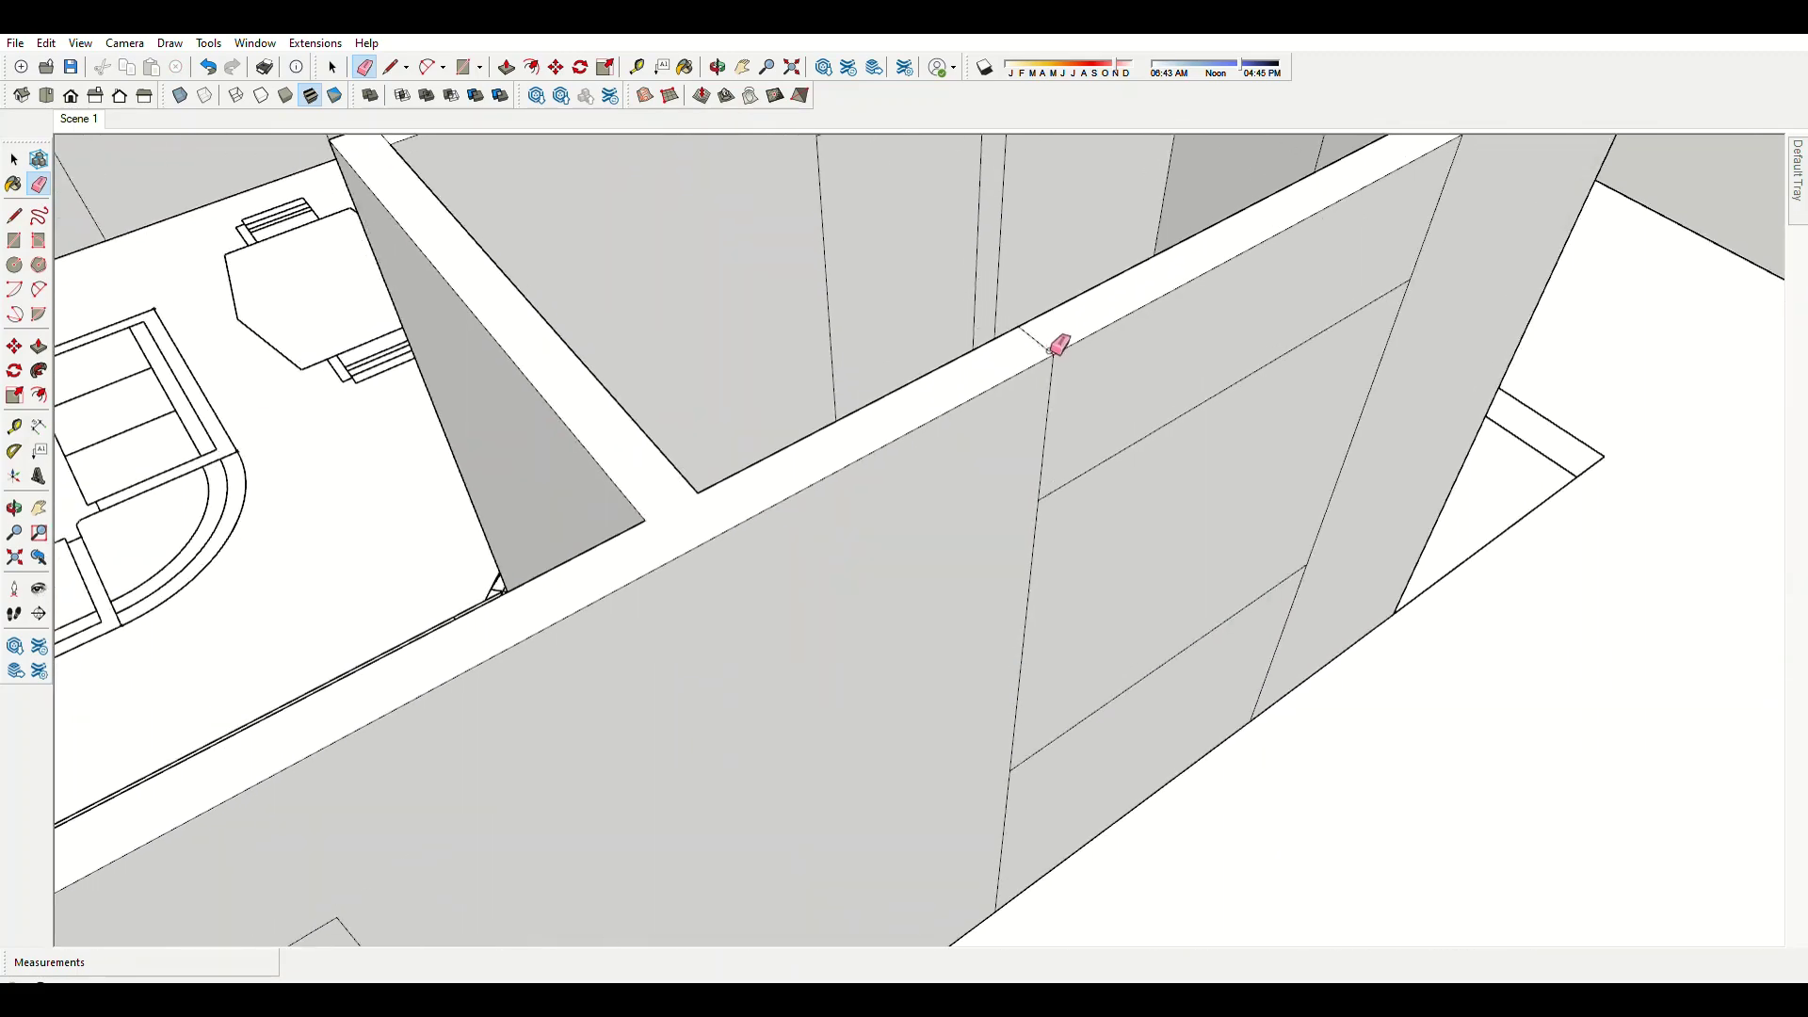
pyautogui.scroll(-3, 832, 658)
pyautogui.scroll(-2, 1069, 556)
pyautogui.scroll(4, 967, 631)
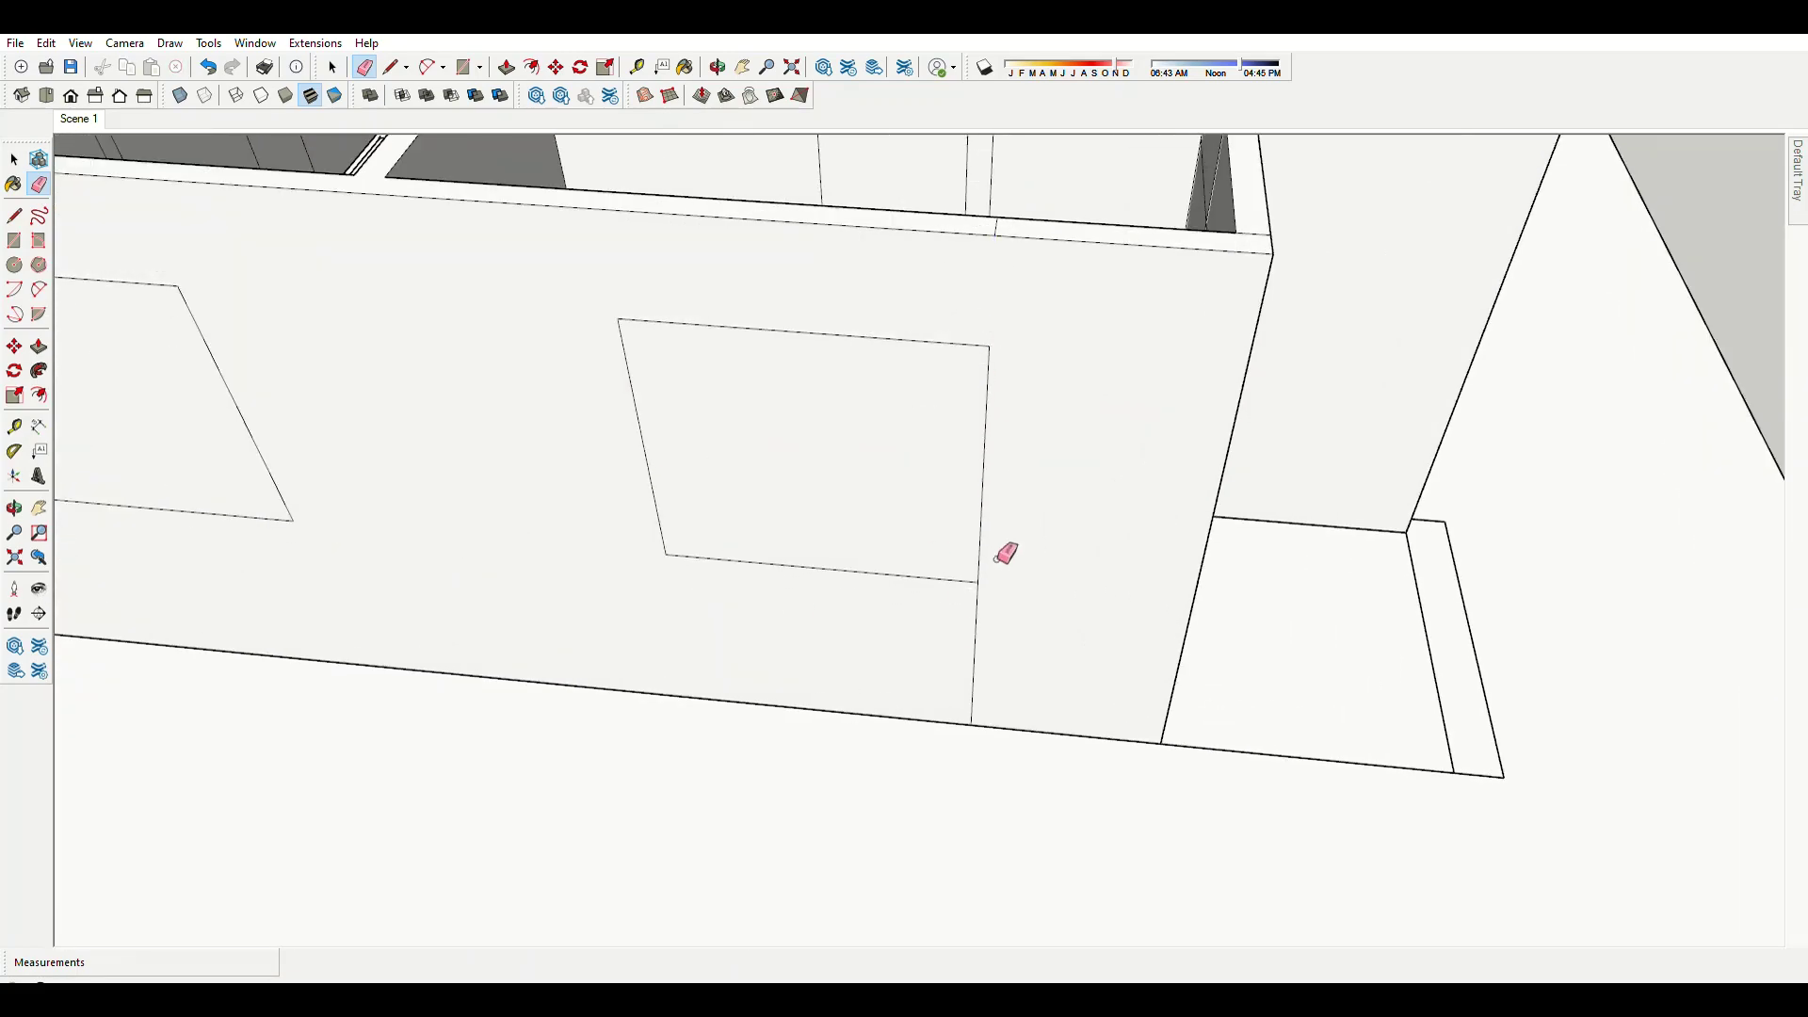
pyautogui.scroll(-3, 1005, 554)
pyautogui.moveTo(1150, 492)
pyautogui.mouseDown(button='middle')
pyautogui.moveTo(972, 415)
pyautogui.moveTo(904, 508)
pyautogui.moveTo(1061, 552)
pyautogui.mouseUp(button='middle')
pyautogui.scroll(2, 942, 516)
pyautogui.scroll(-3, 946, 519)
pyautogui.scroll(3, 1069, 345)
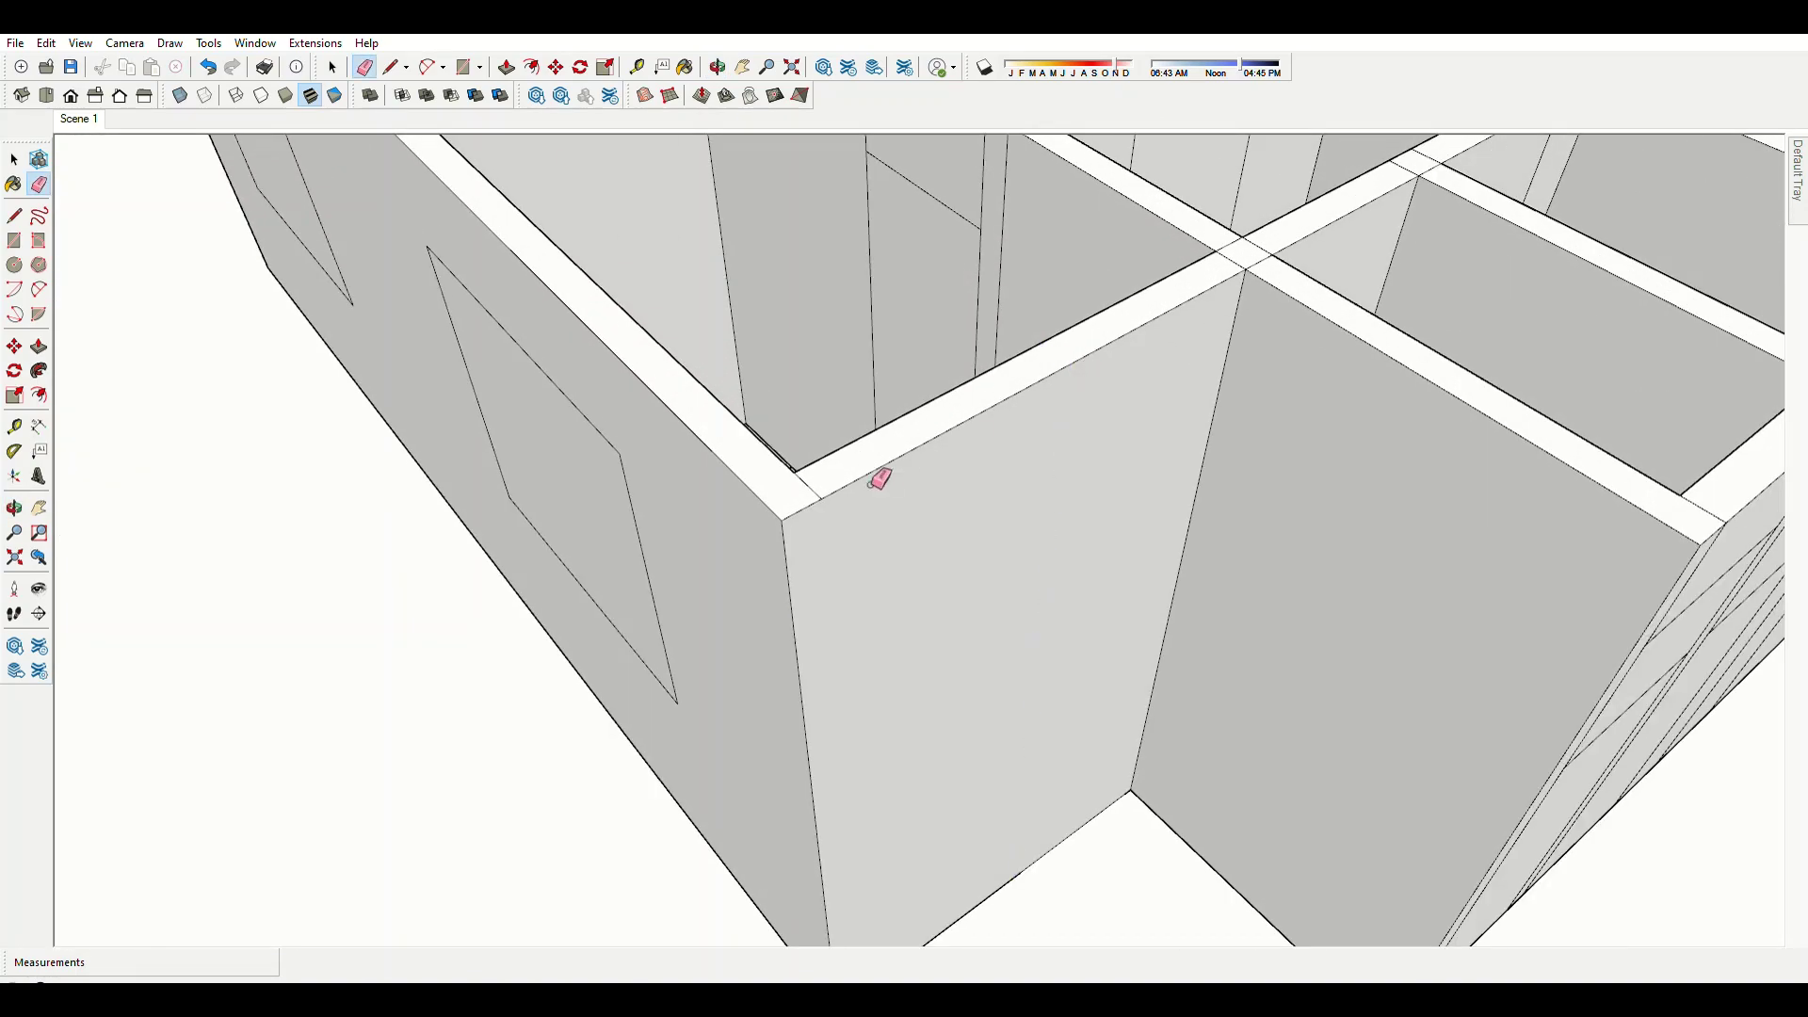
pyautogui.scroll(-3, 879, 478)
pyautogui.scroll(3, 1117, 609)
pyautogui.scroll(1, 1184, 538)
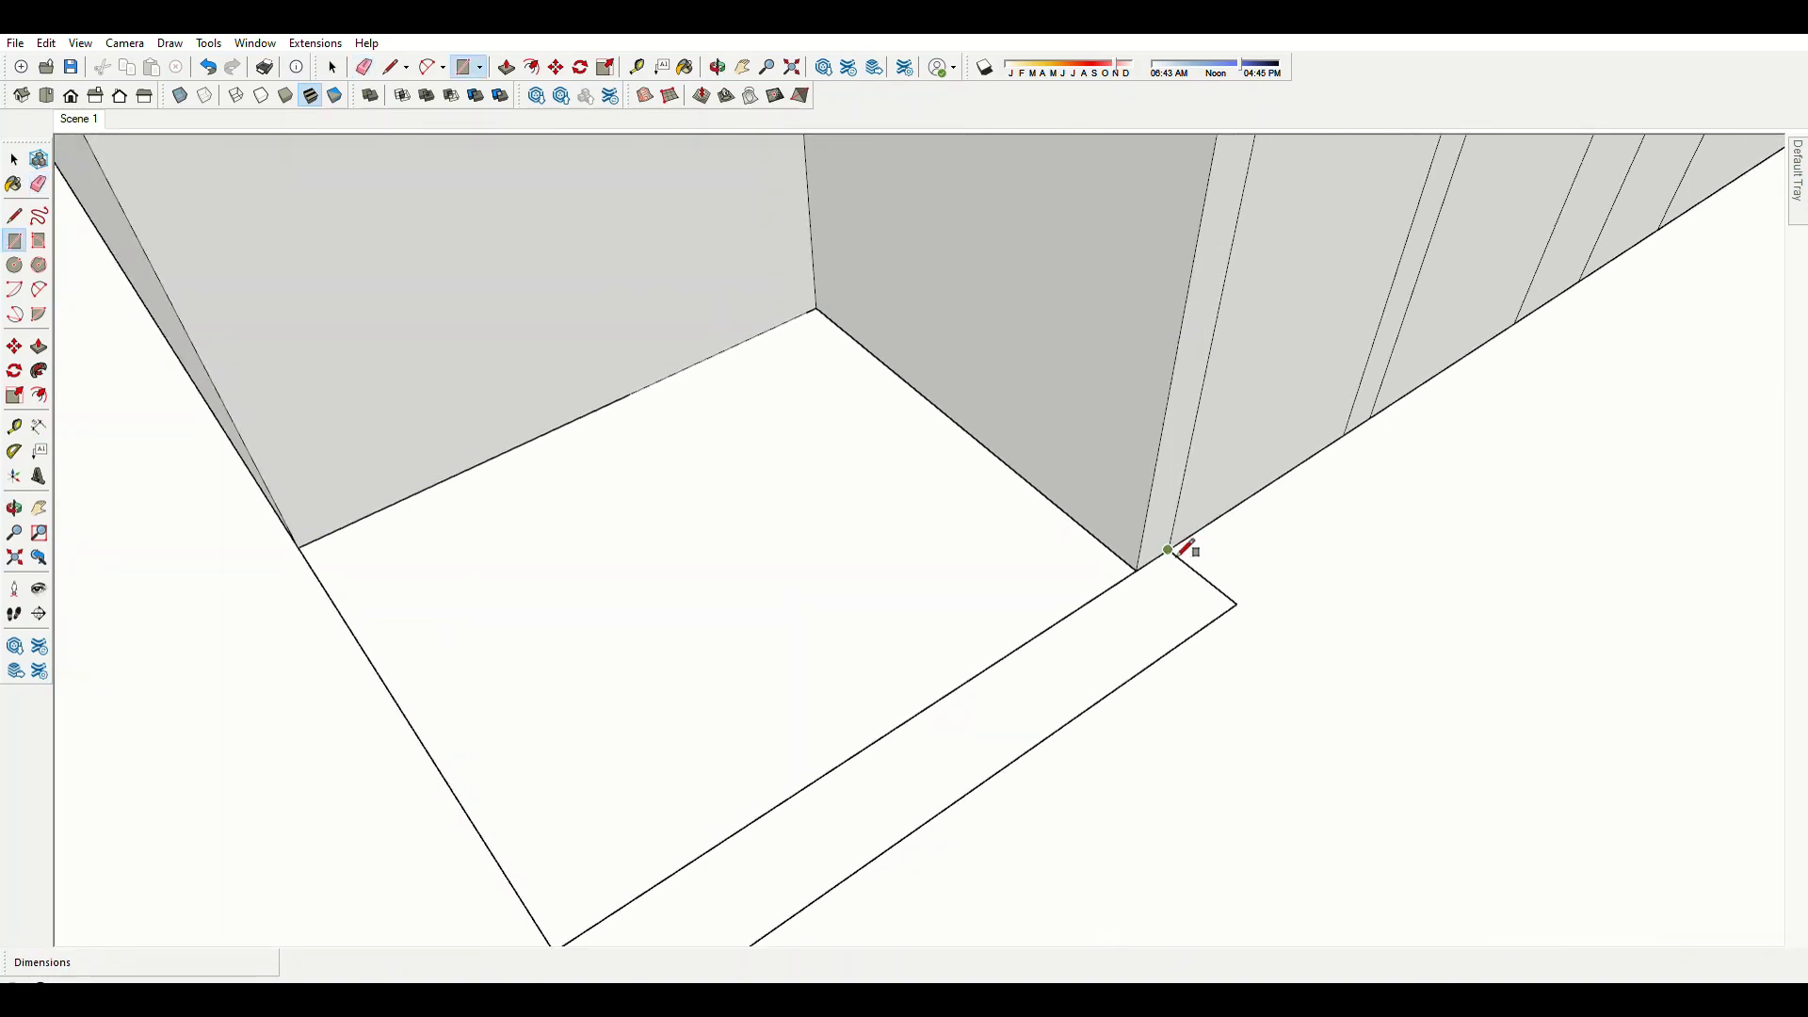
# Raise a floor strip at the wall corner into a 150 mm step.
pyautogui.click(1168, 549)
pyautogui.scroll(-2, 1167, 549)
pyautogui.press('p')
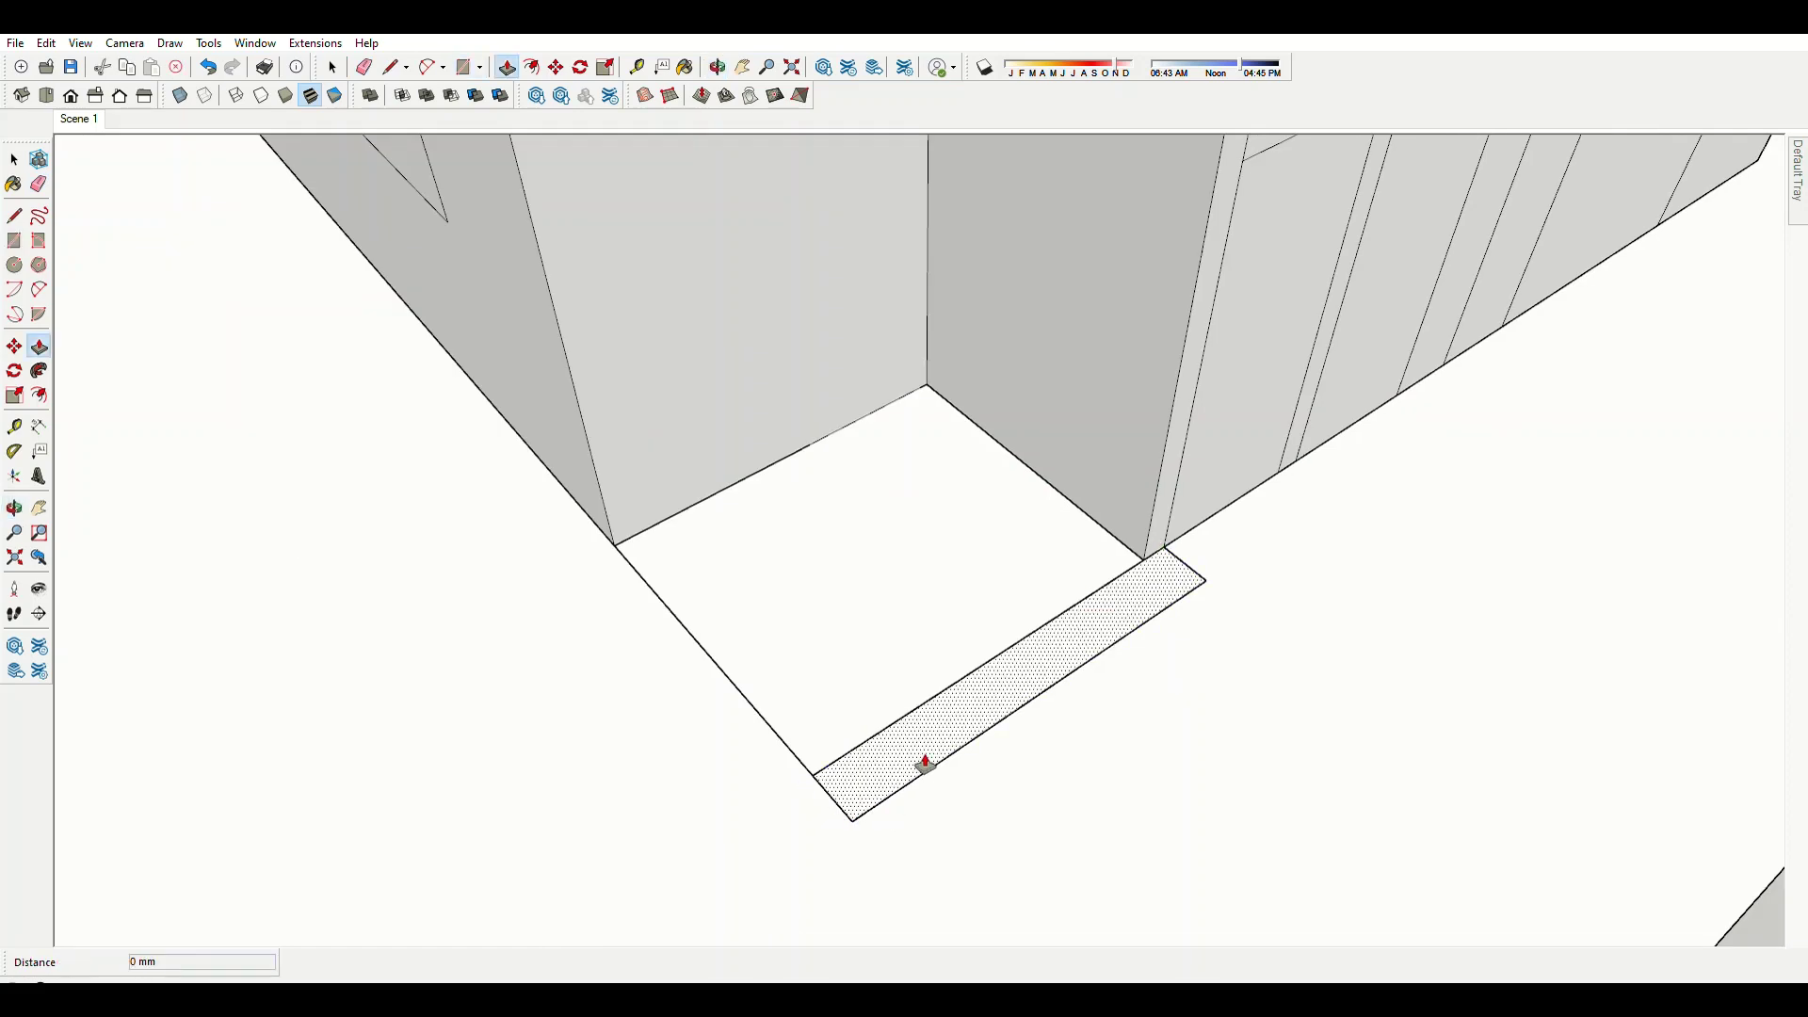
pyautogui.moveTo(926, 764); pyautogui.dragTo(931, 734)
pyautogui.press('Return')
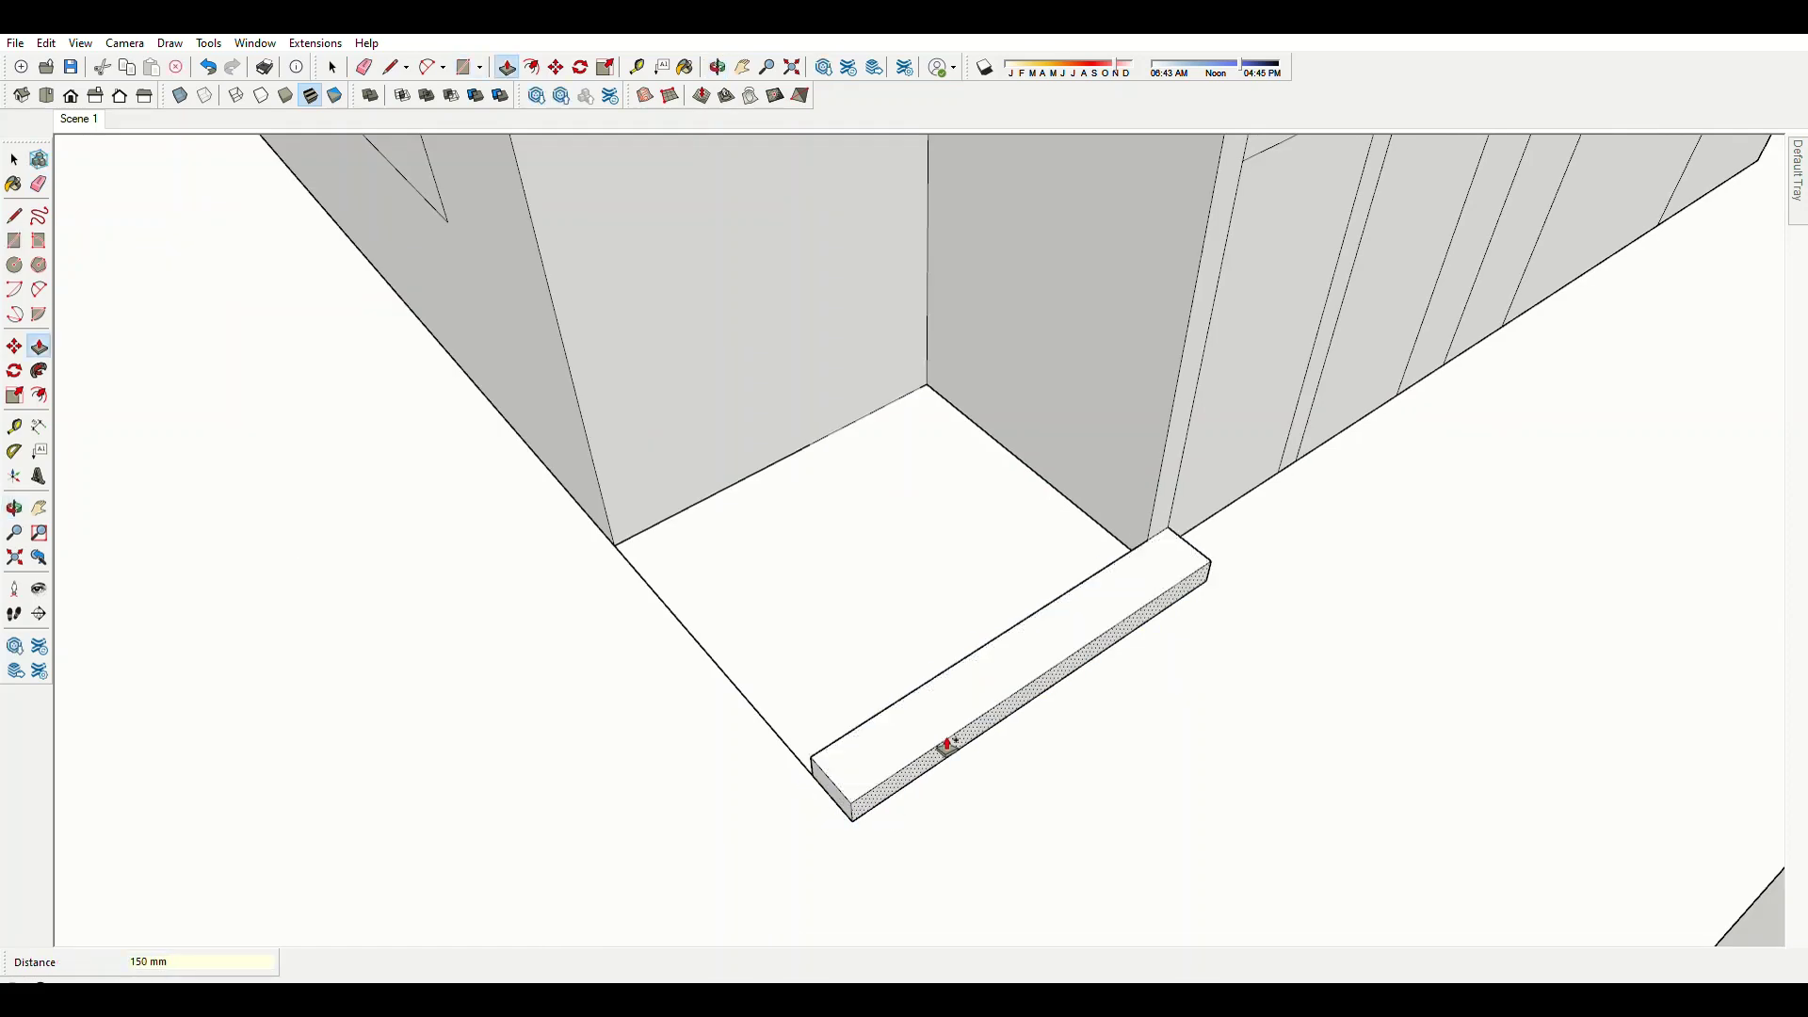
# Complete the floor face behind the step and raise it into an upper step.
pyautogui.scroll(2, 820, 741)
pyautogui.click(815, 763)
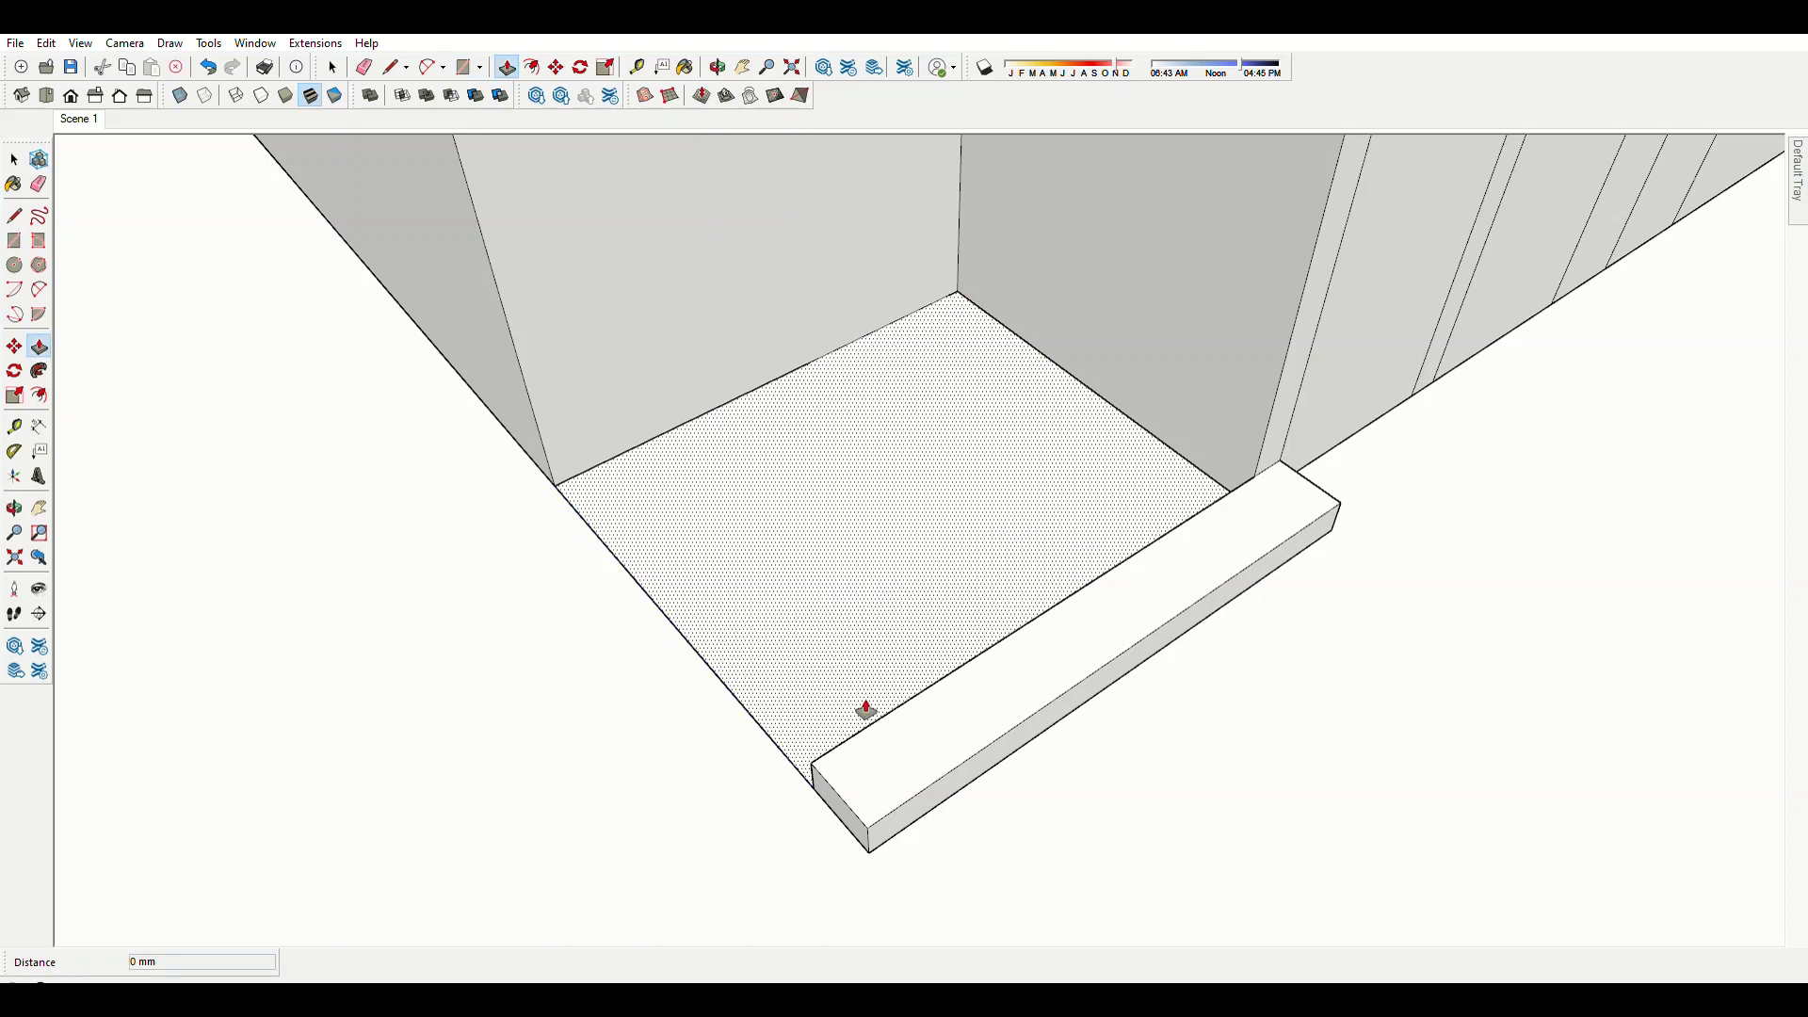
pyautogui.press('p')
pyautogui.moveTo(877, 699); pyautogui.dragTo(876, 680)
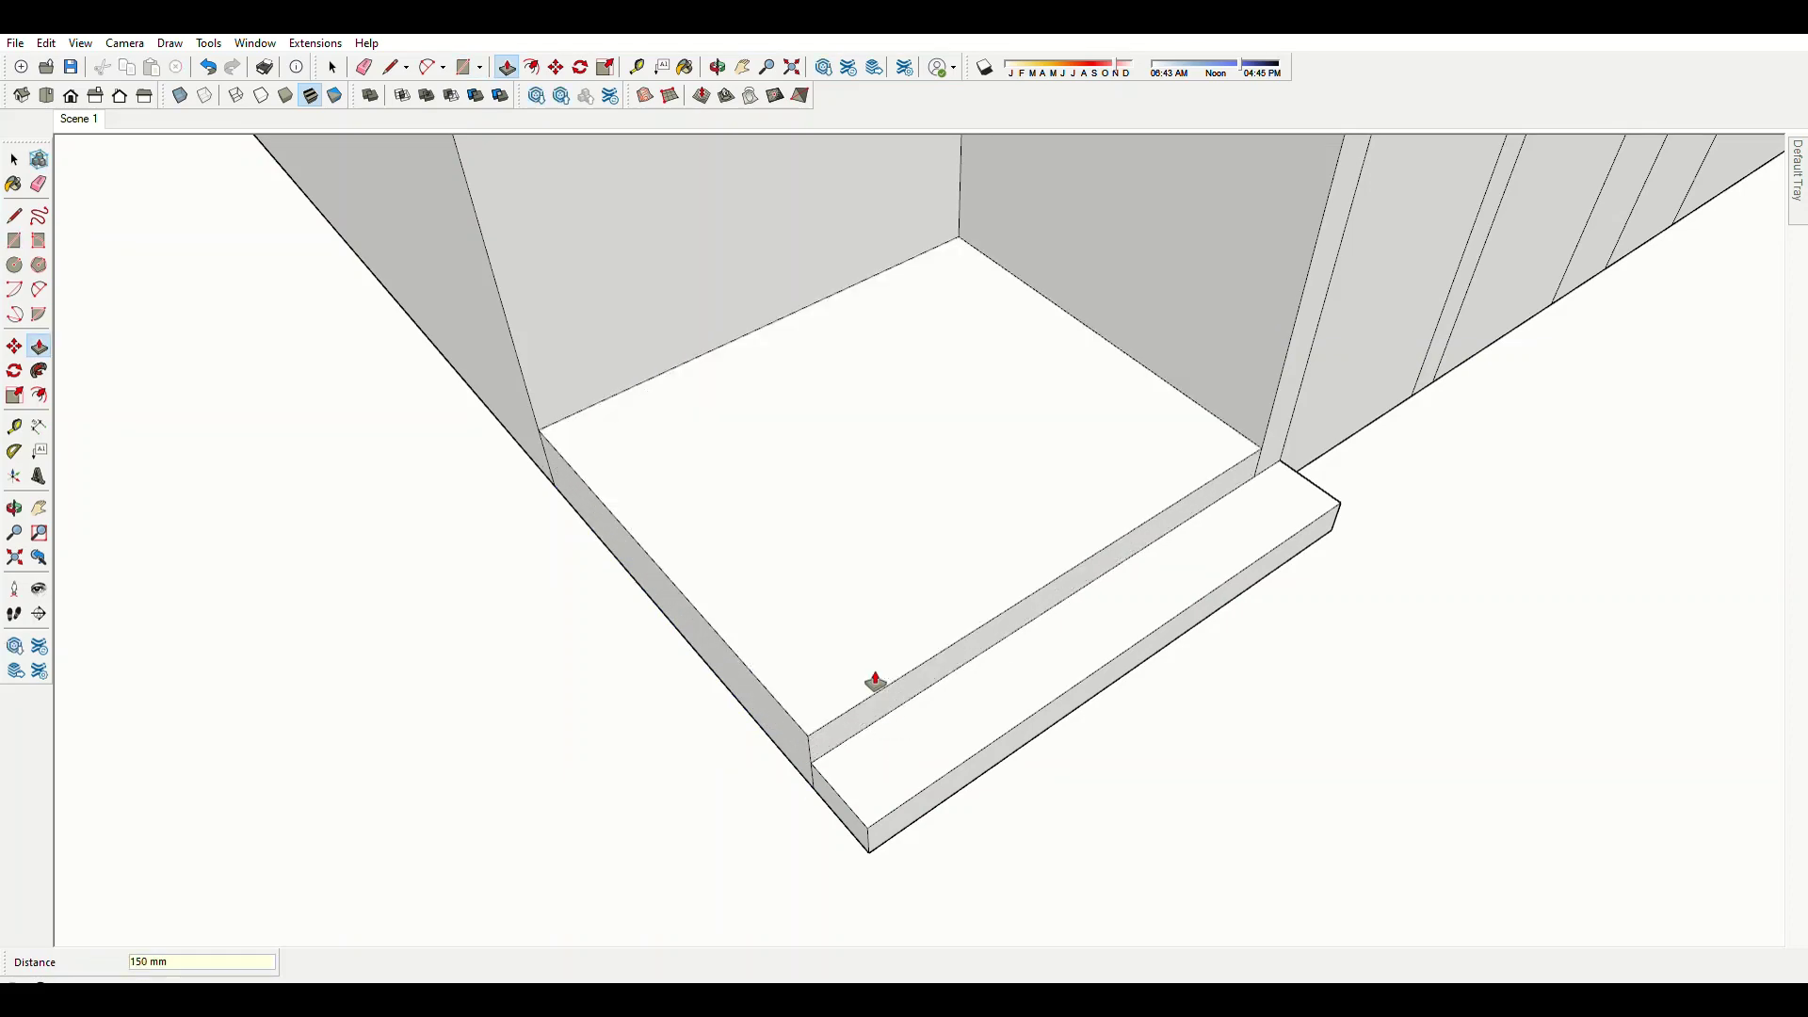
# Erase stray lines on the panelled wall near the step, viewing it from several angles.
pyautogui.press('e')
pyautogui.scroll(3, 907, 703)
pyautogui.scroll(-1, 742, 630)
pyautogui.moveTo(634, 533); pyautogui.dragTo(739, 577, button='middle')
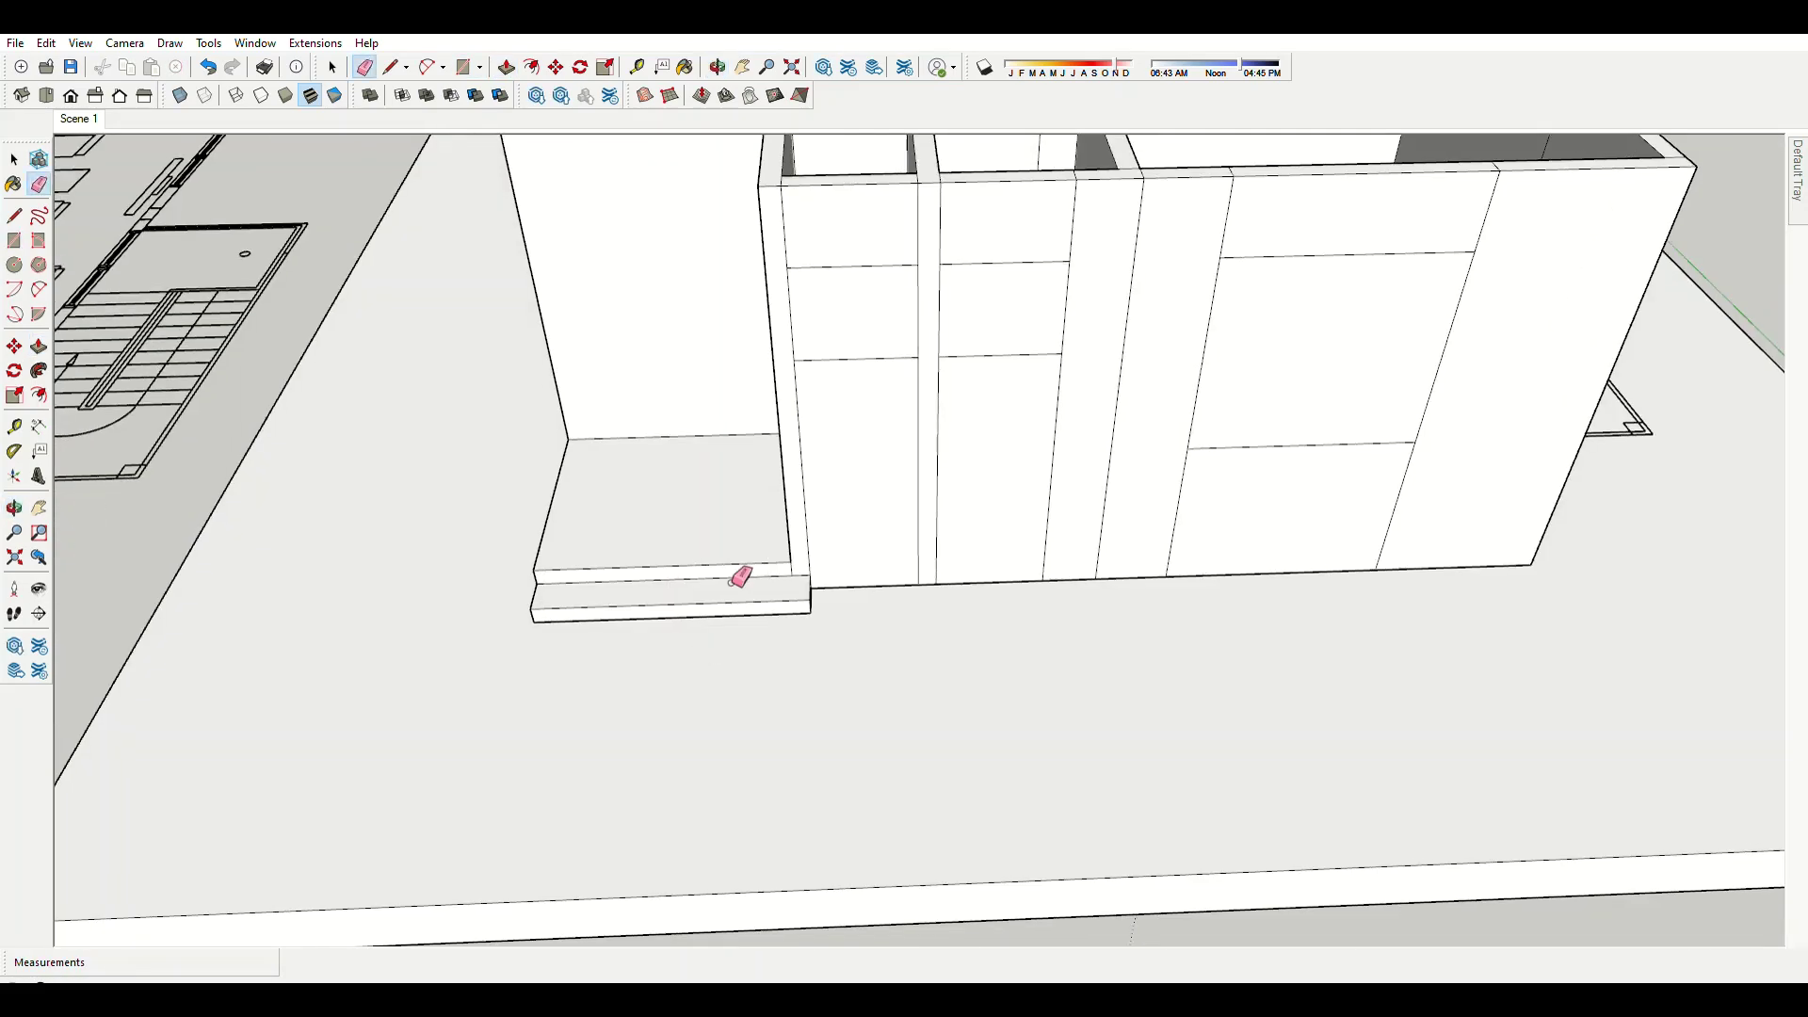
pyautogui.scroll(3, 739, 577)
pyautogui.scroll(-1, 877, 674)
pyautogui.moveTo(944, 732); pyautogui.dragTo(977, 545, button='middle')
pyautogui.scroll(-3, 976, 545)
pyautogui.scroll(3, 1022, 518)
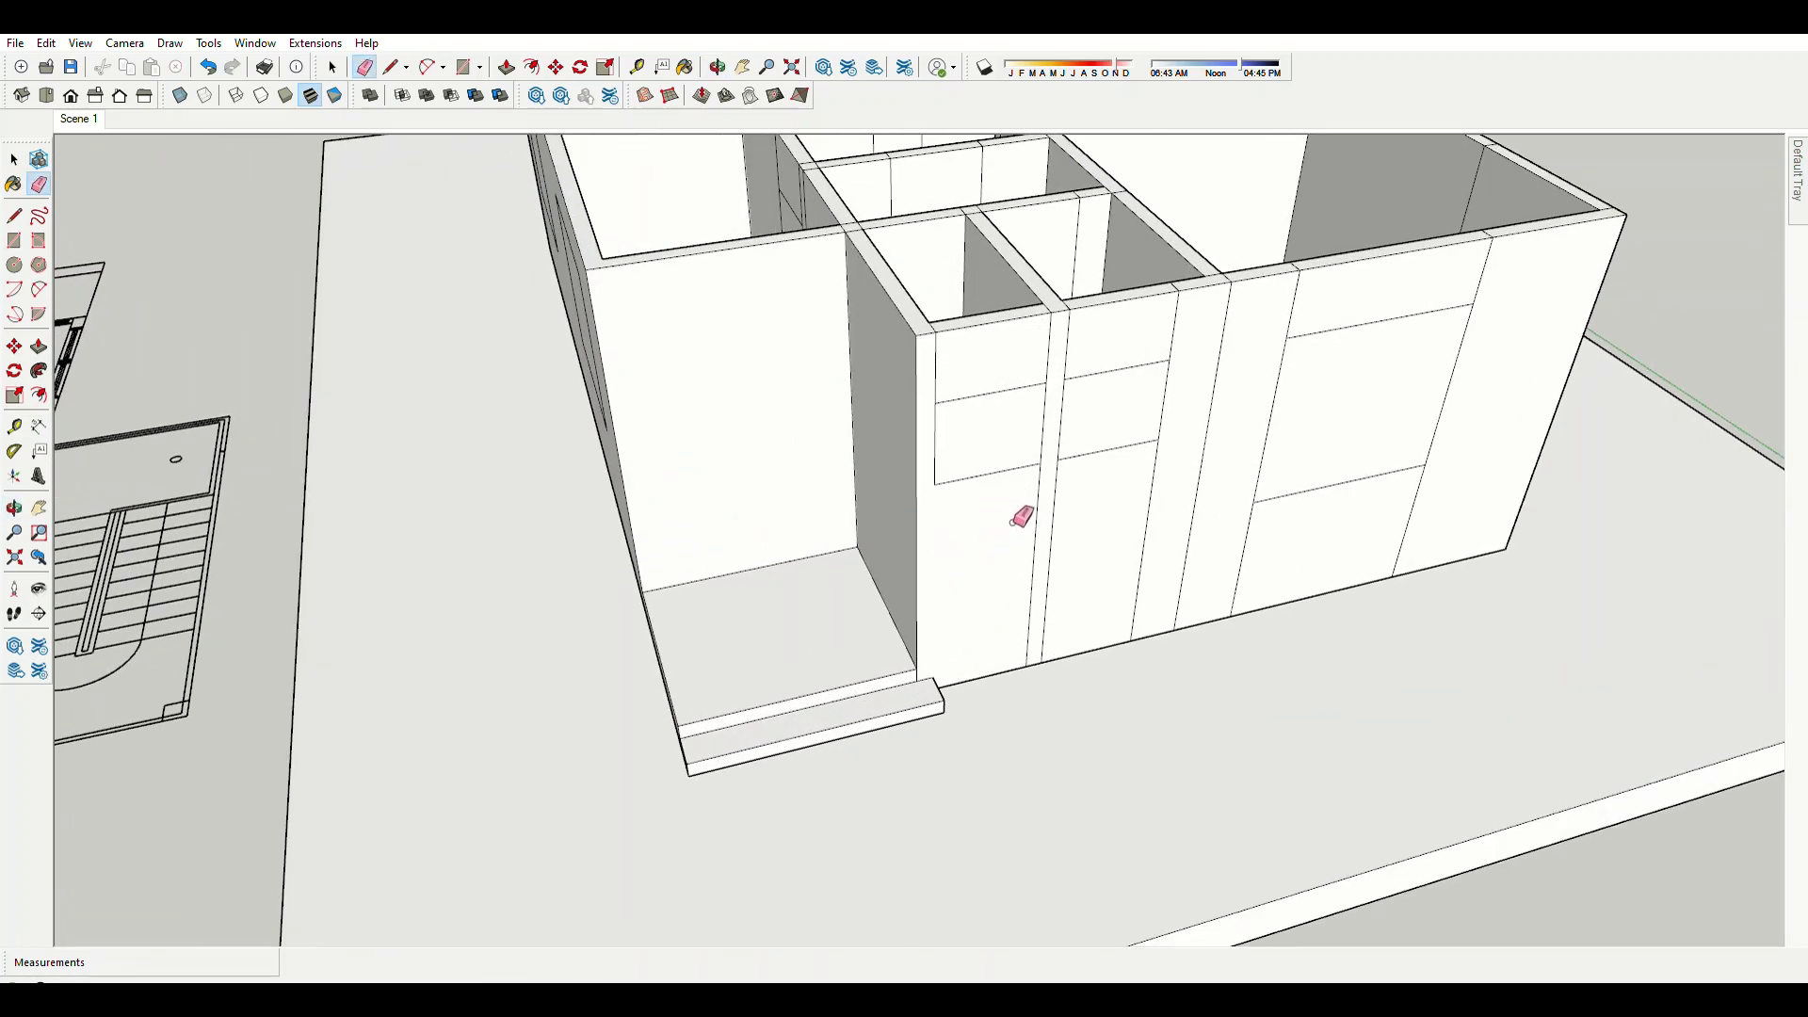
pyautogui.moveTo(1184, 353); pyautogui.dragTo(935, 525, button='middle')
pyautogui.scroll(2, 935, 524)
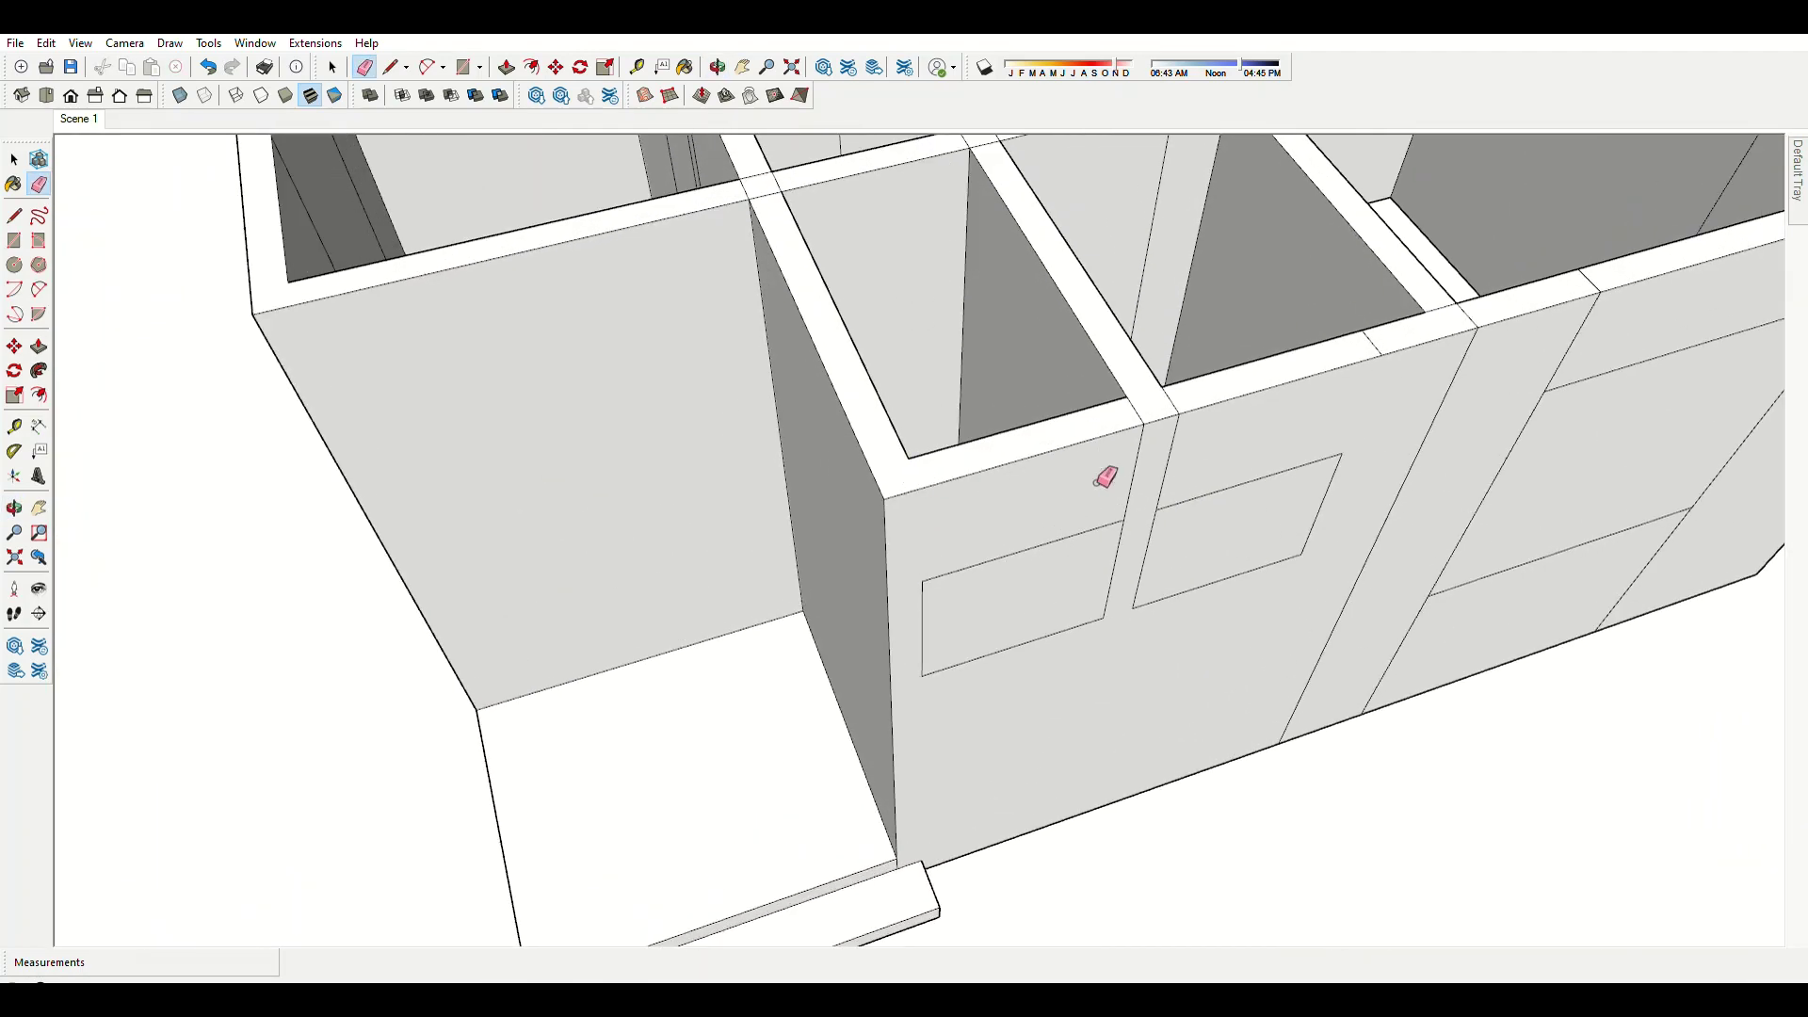
pyautogui.scroll(-3, 952, 524)
pyautogui.scroll(4, 1246, 390)
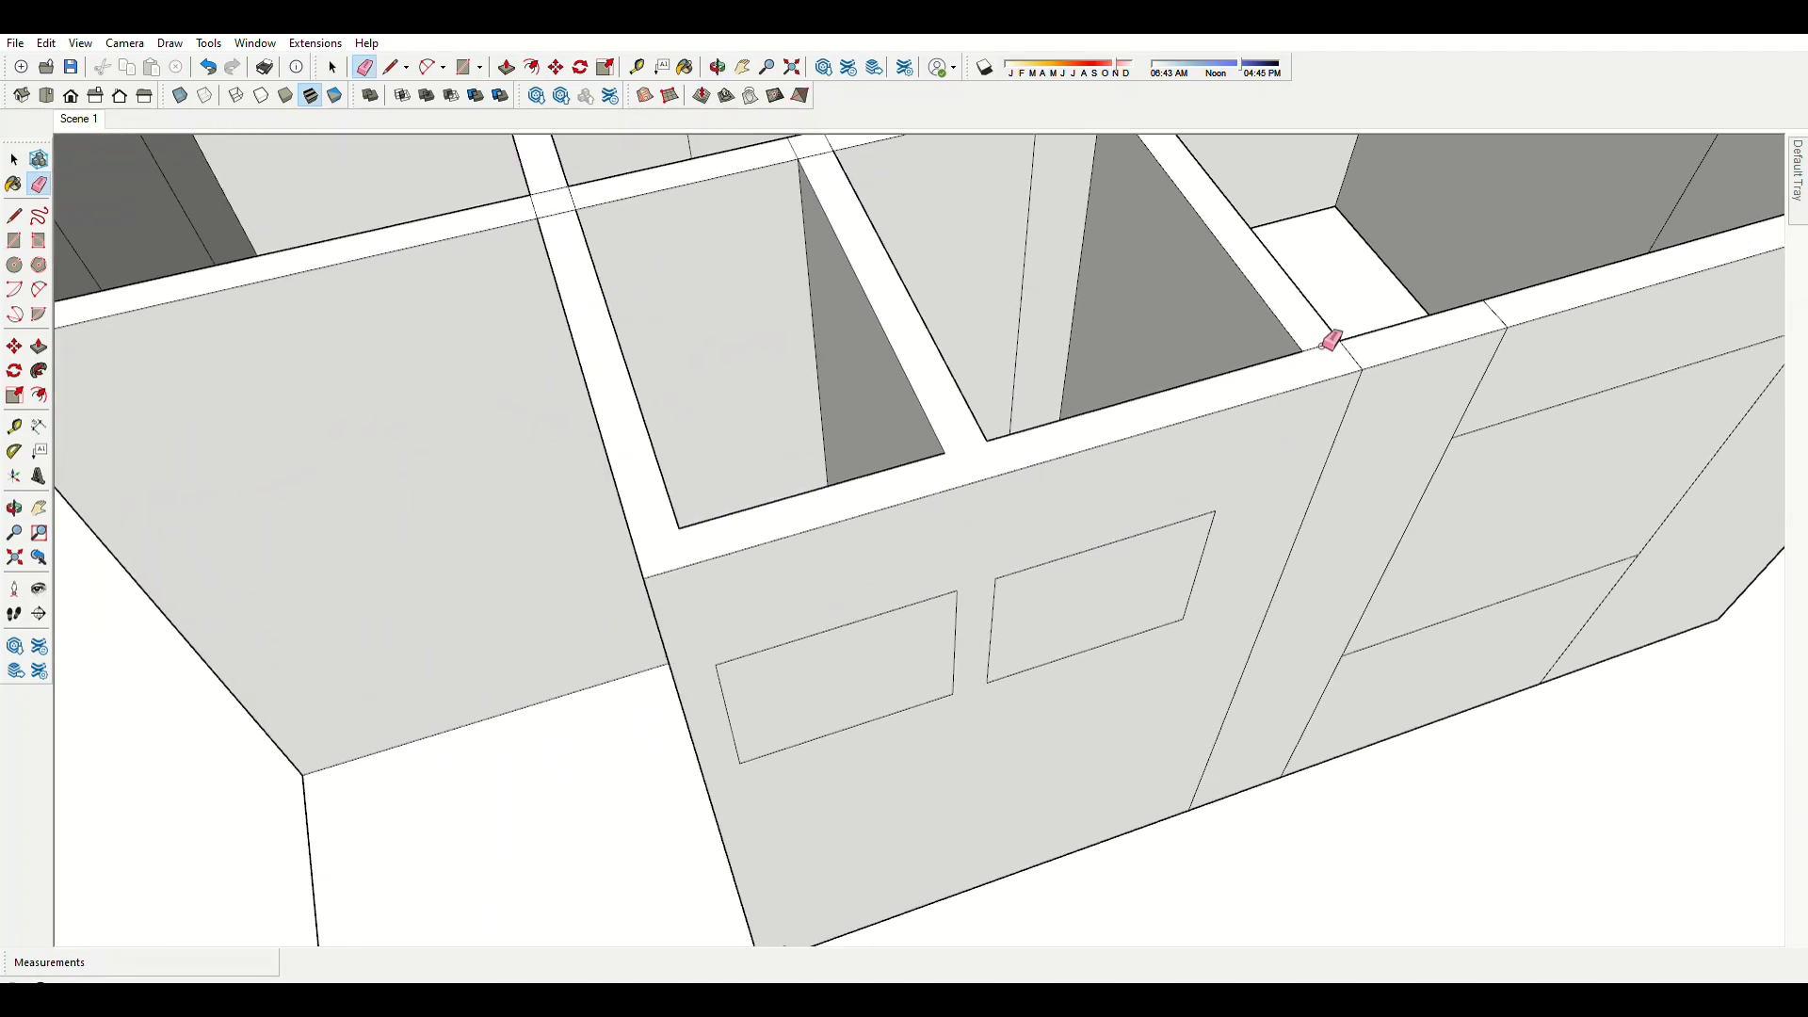
pyautogui.moveTo(1307, 496); pyautogui.dragTo(1300, 666, button='middle')
pyautogui.scroll(-1, 1363, 674)
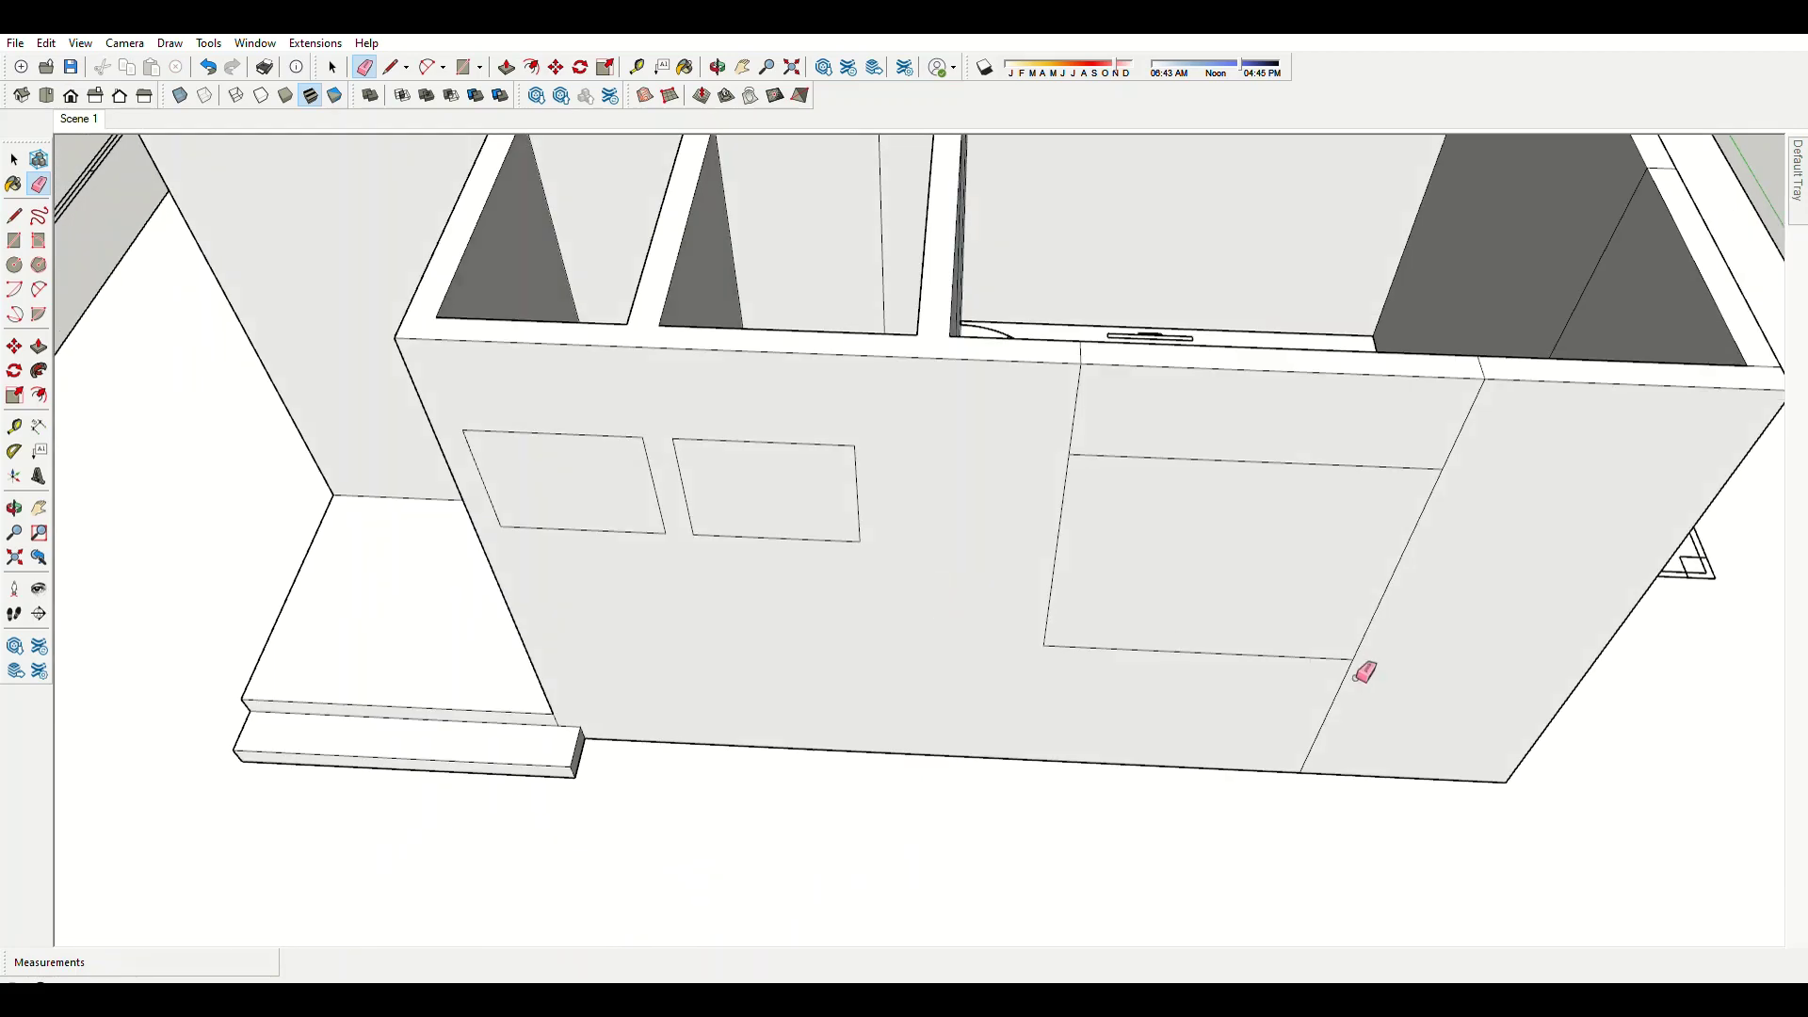
pyautogui.scroll(2, 1439, 433)
pyautogui.scroll(2, 1494, 351)
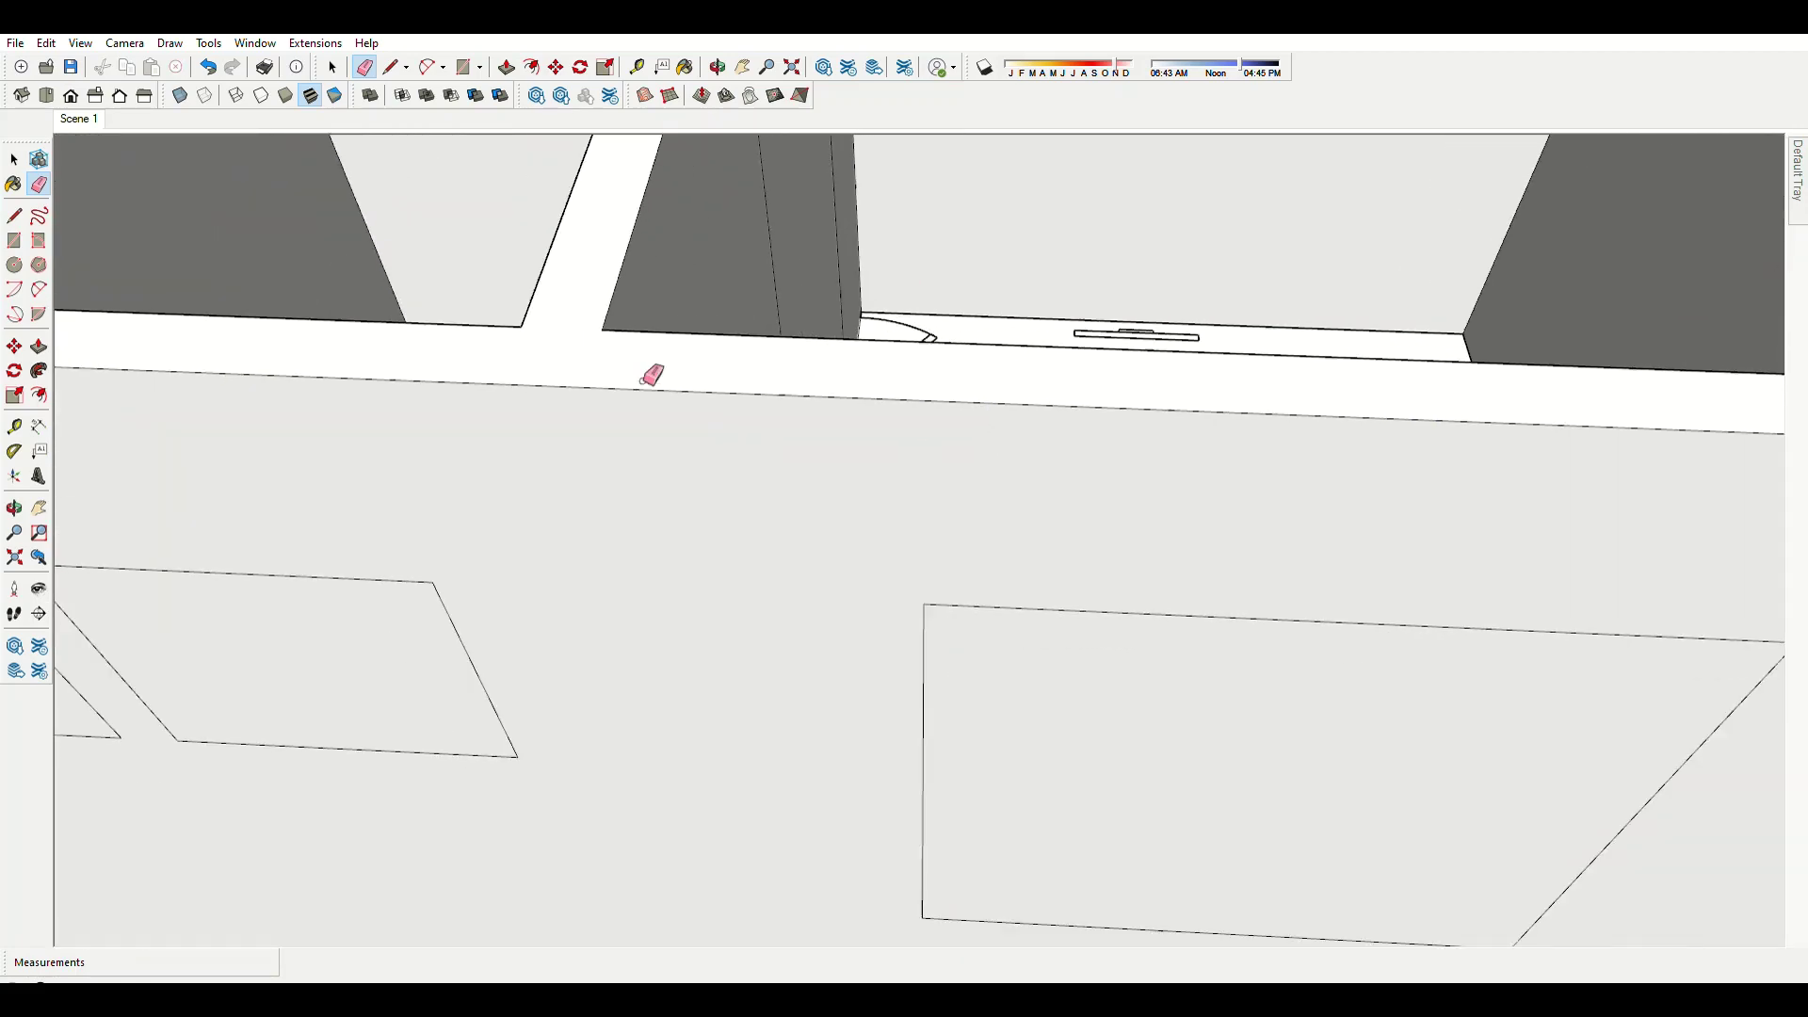
pyautogui.scroll(-4, 654, 374)
# Erase stray edges across the front, living room and bedroom wall faces.
pyautogui.moveTo(654, 375)
pyautogui.mouseDown(button='middle')
pyautogui.moveTo(633, 480)
pyautogui.moveTo(922, 446)
pyautogui.mouseUp(button='middle')
pyautogui.scroll(3, 923, 446)
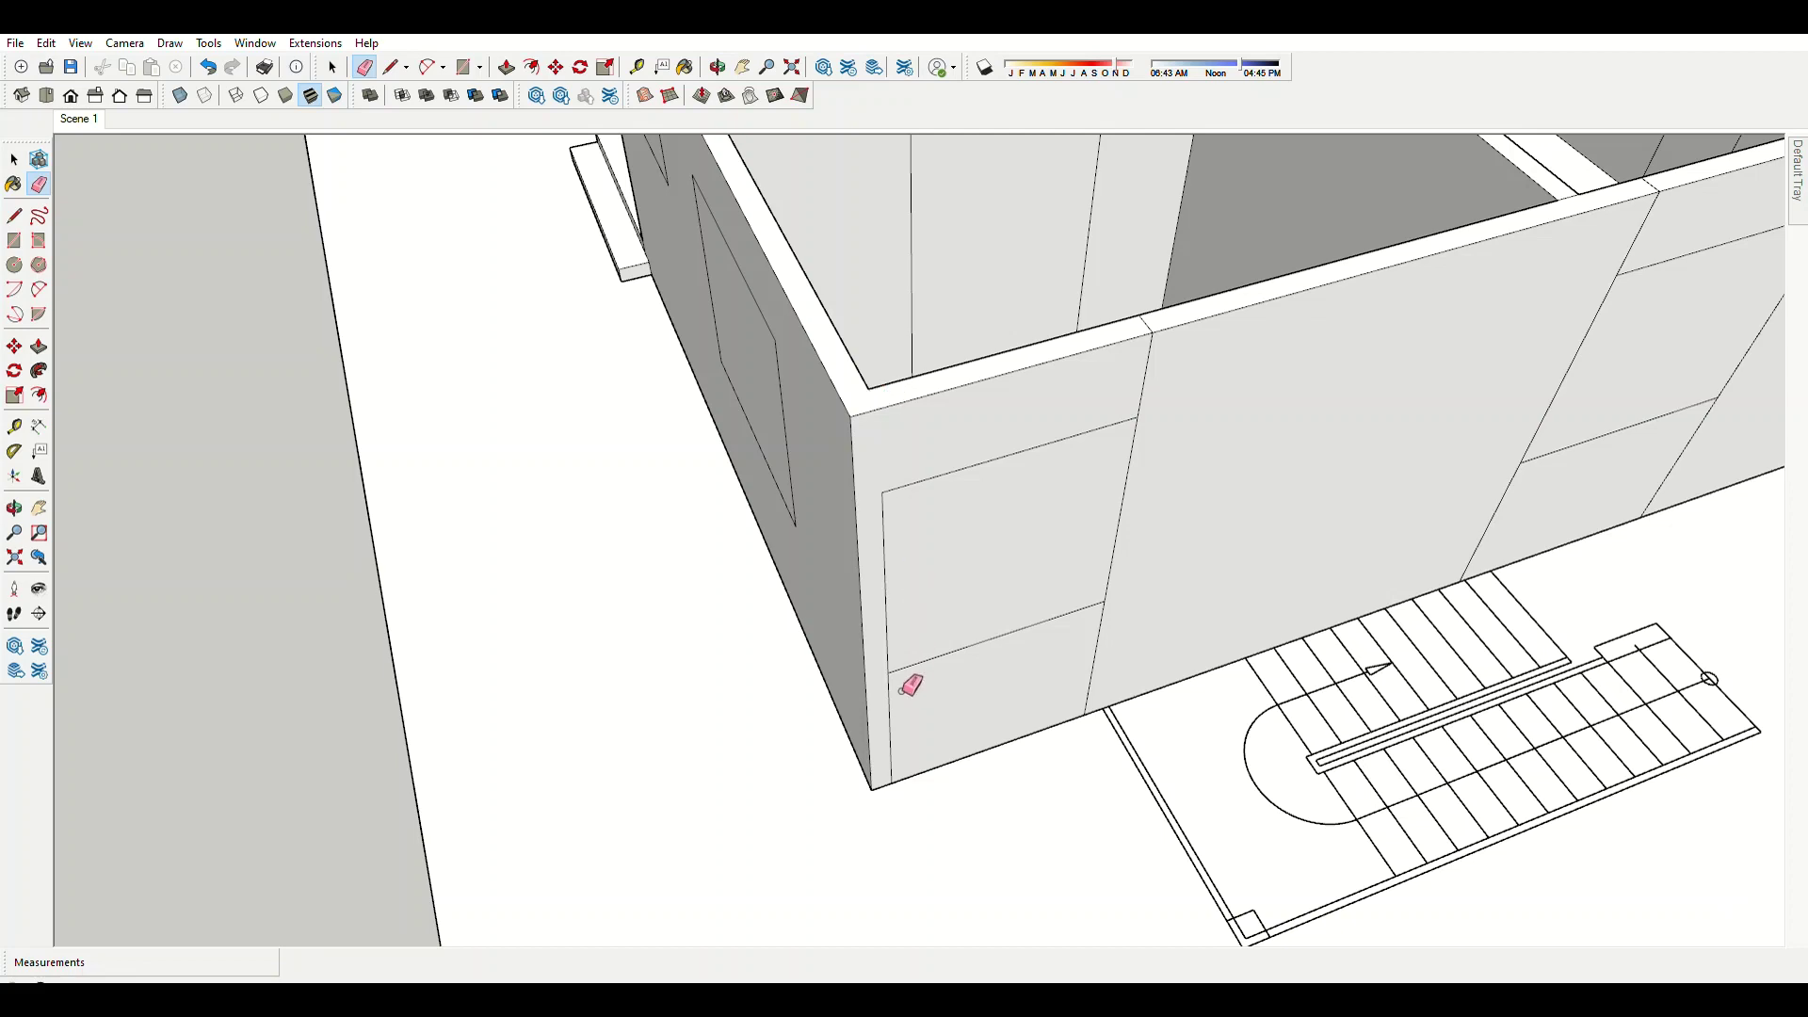
pyautogui.moveTo(664, 455); pyautogui.dragTo(1228, 324, button='middle')
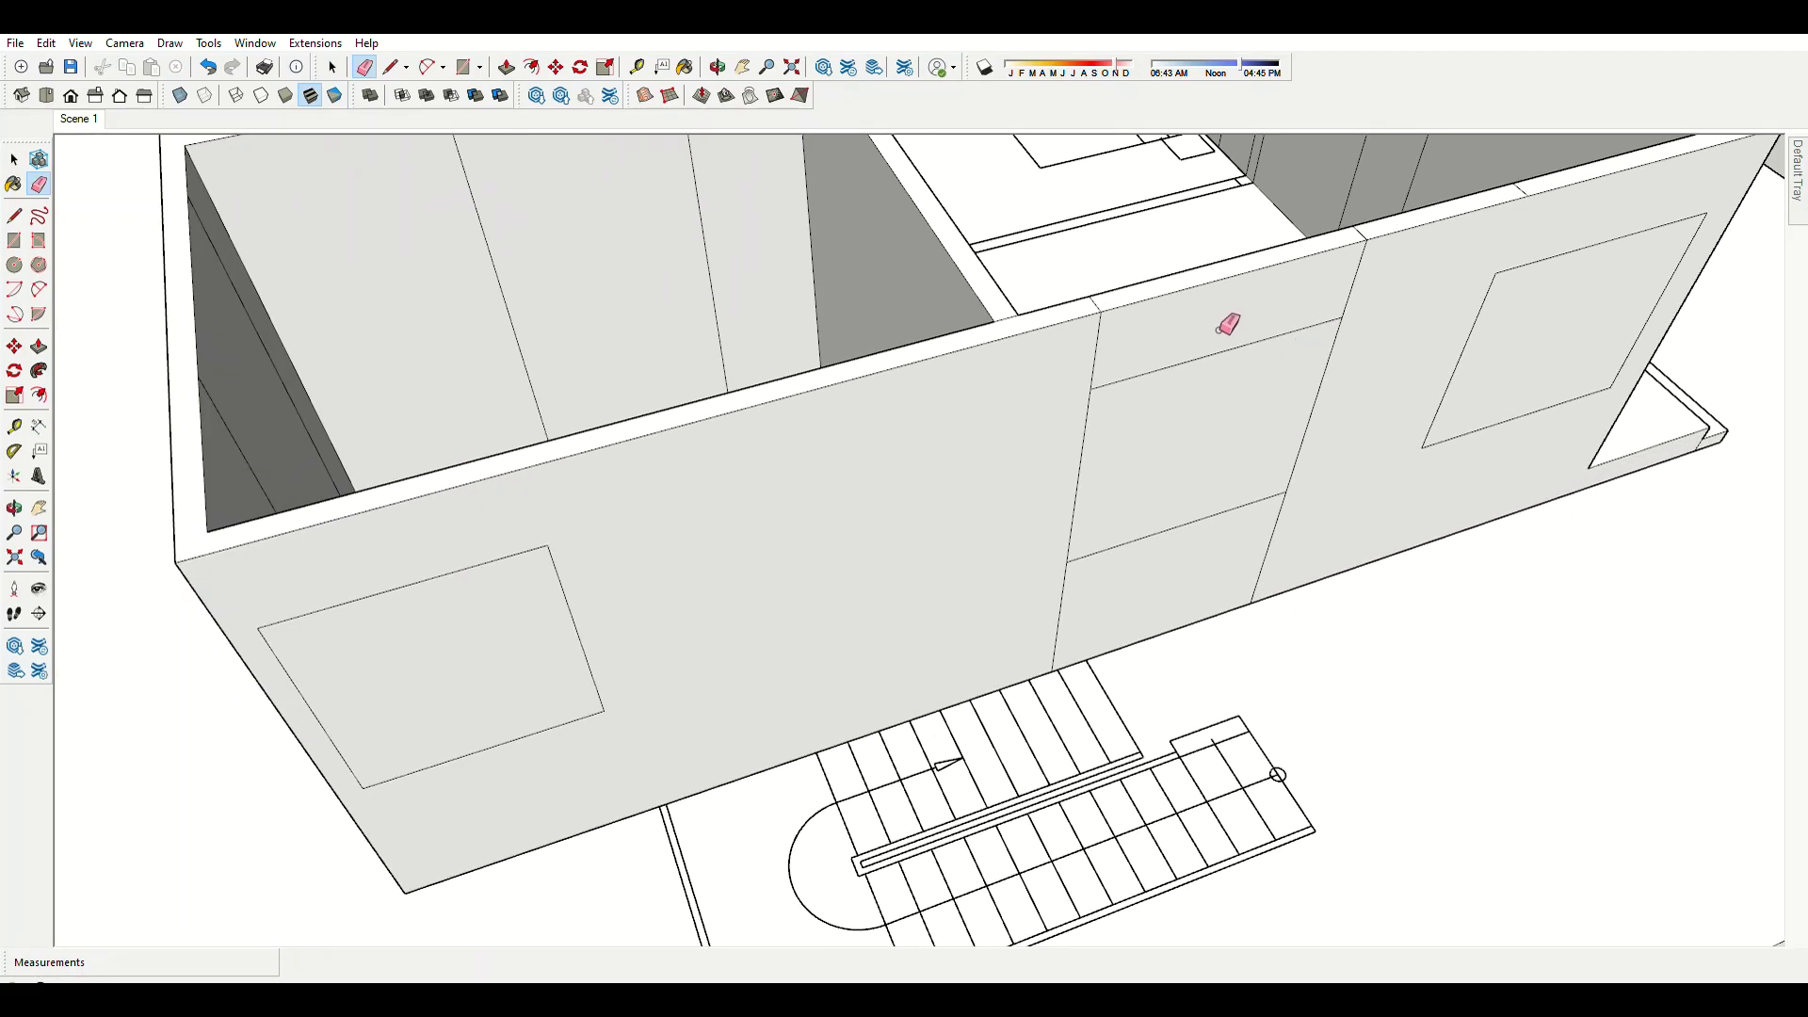
pyautogui.scroll(2, 1308, 299)
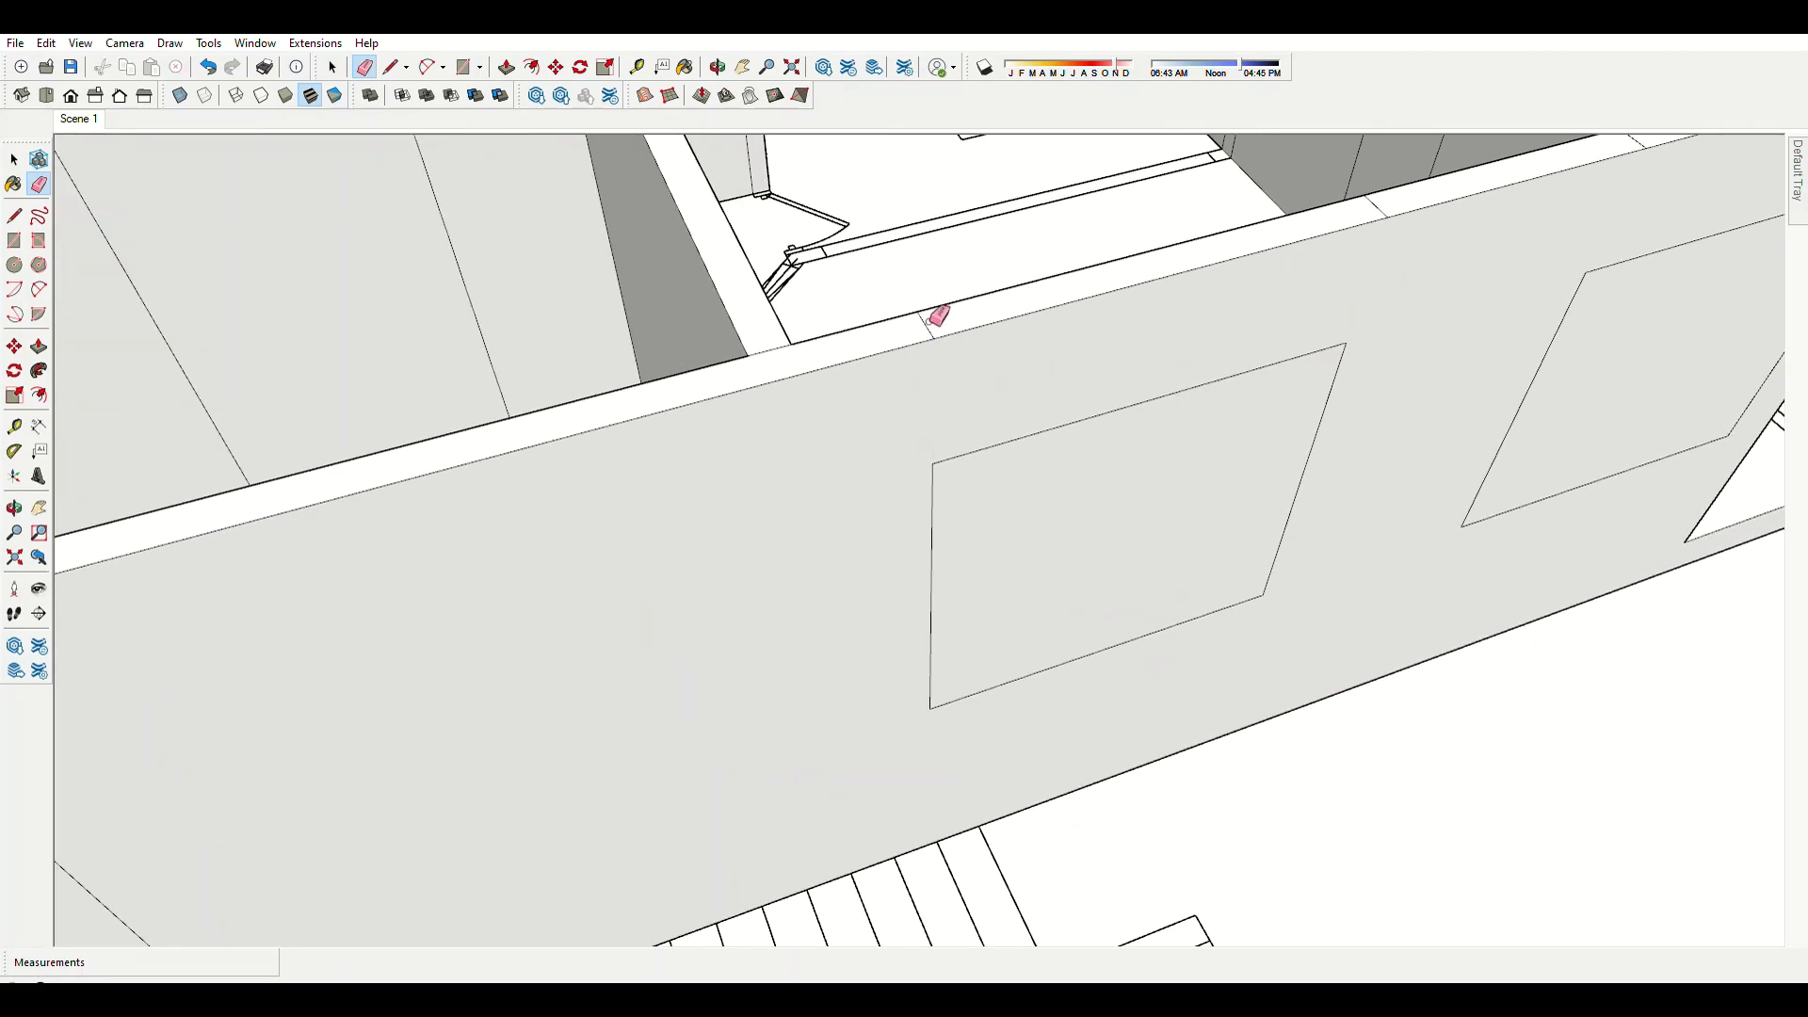
pyautogui.scroll(-3, 1125, 314)
pyautogui.moveTo(1130, 335)
pyautogui.mouseDown(button='middle')
pyautogui.moveTo(1312, 310)
pyautogui.moveTo(1394, 378)
pyautogui.mouseUp(button='middle')
pyautogui.scroll(-5, 1397, 376)
pyautogui.moveTo(202, 564); pyautogui.dragTo(553, 443, button='middle')
pyautogui.scroll(1, 912, 291)
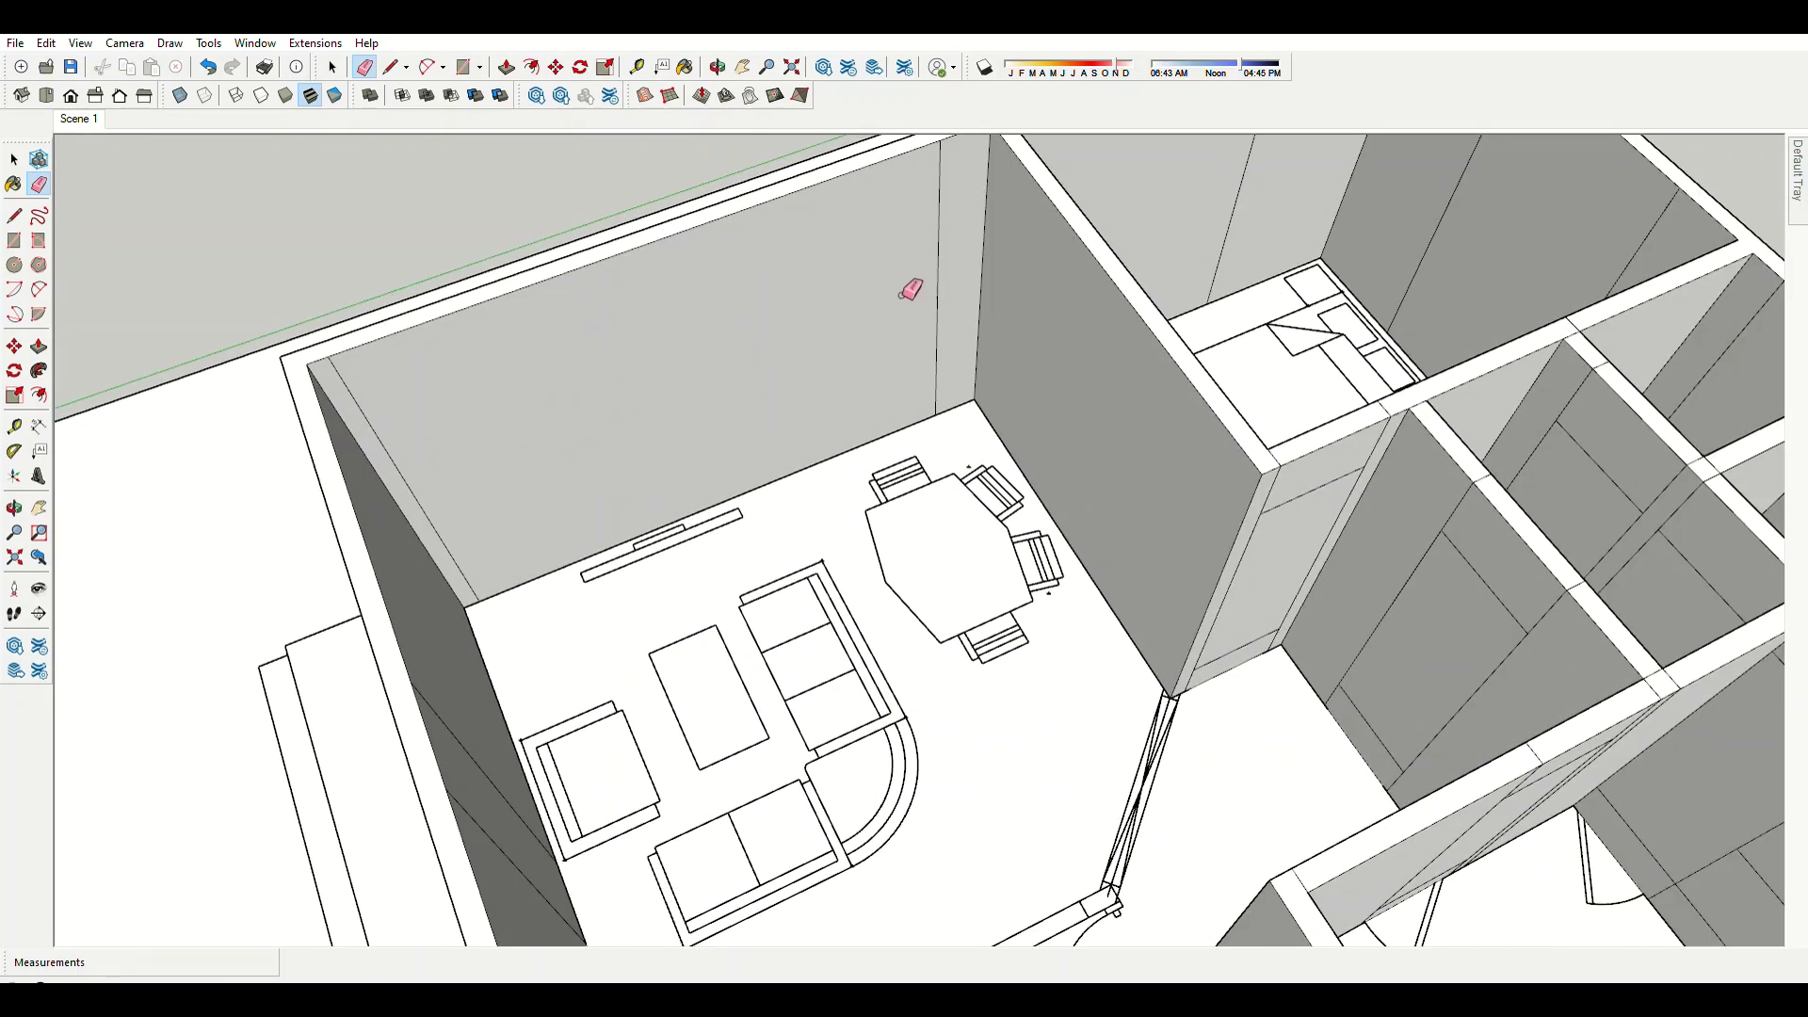
pyautogui.moveTo(913, 291)
pyautogui.mouseDown(button='middle')
pyautogui.moveTo(724, 431)
pyautogui.moveTo(739, 368)
pyautogui.mouseUp(button='middle')
pyautogui.scroll(2, 739, 369)
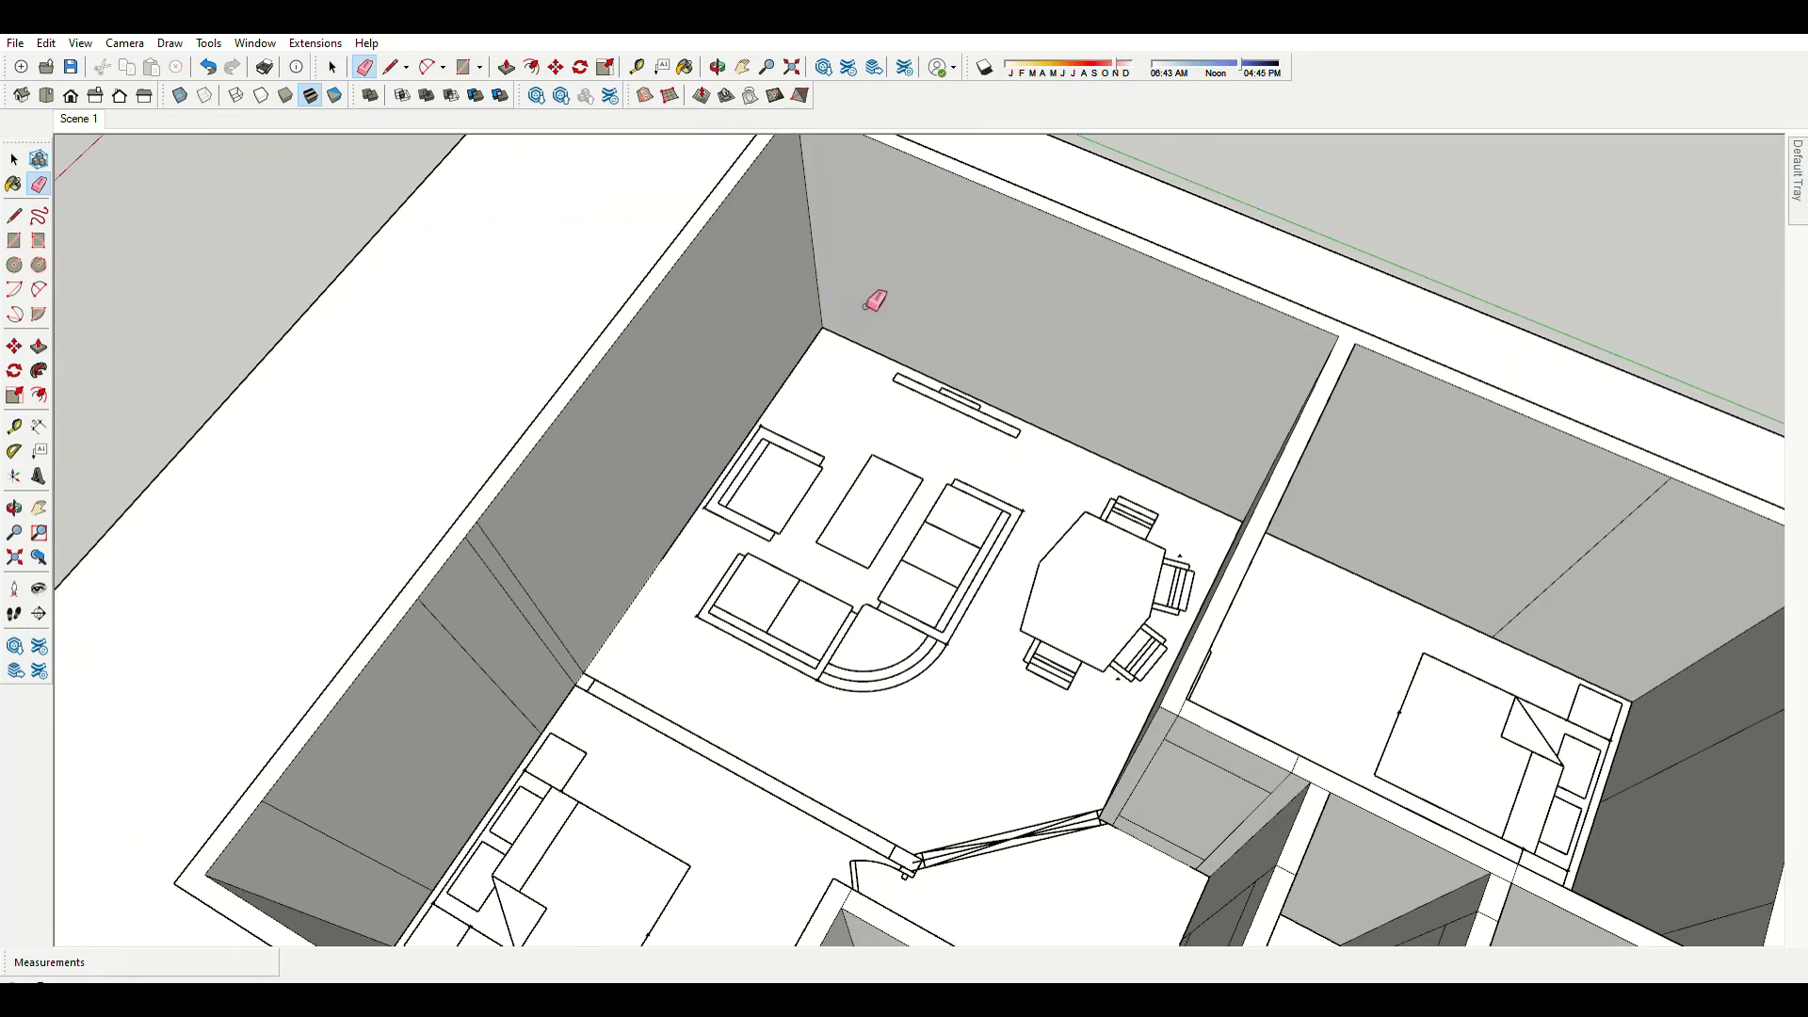
pyautogui.moveTo(875, 300); pyautogui.dragTo(779, 302, button='middle')
pyautogui.scroll(-3, 779, 302)
pyautogui.scroll(3, 627, 388)
pyautogui.scroll(-5, 860, 484)
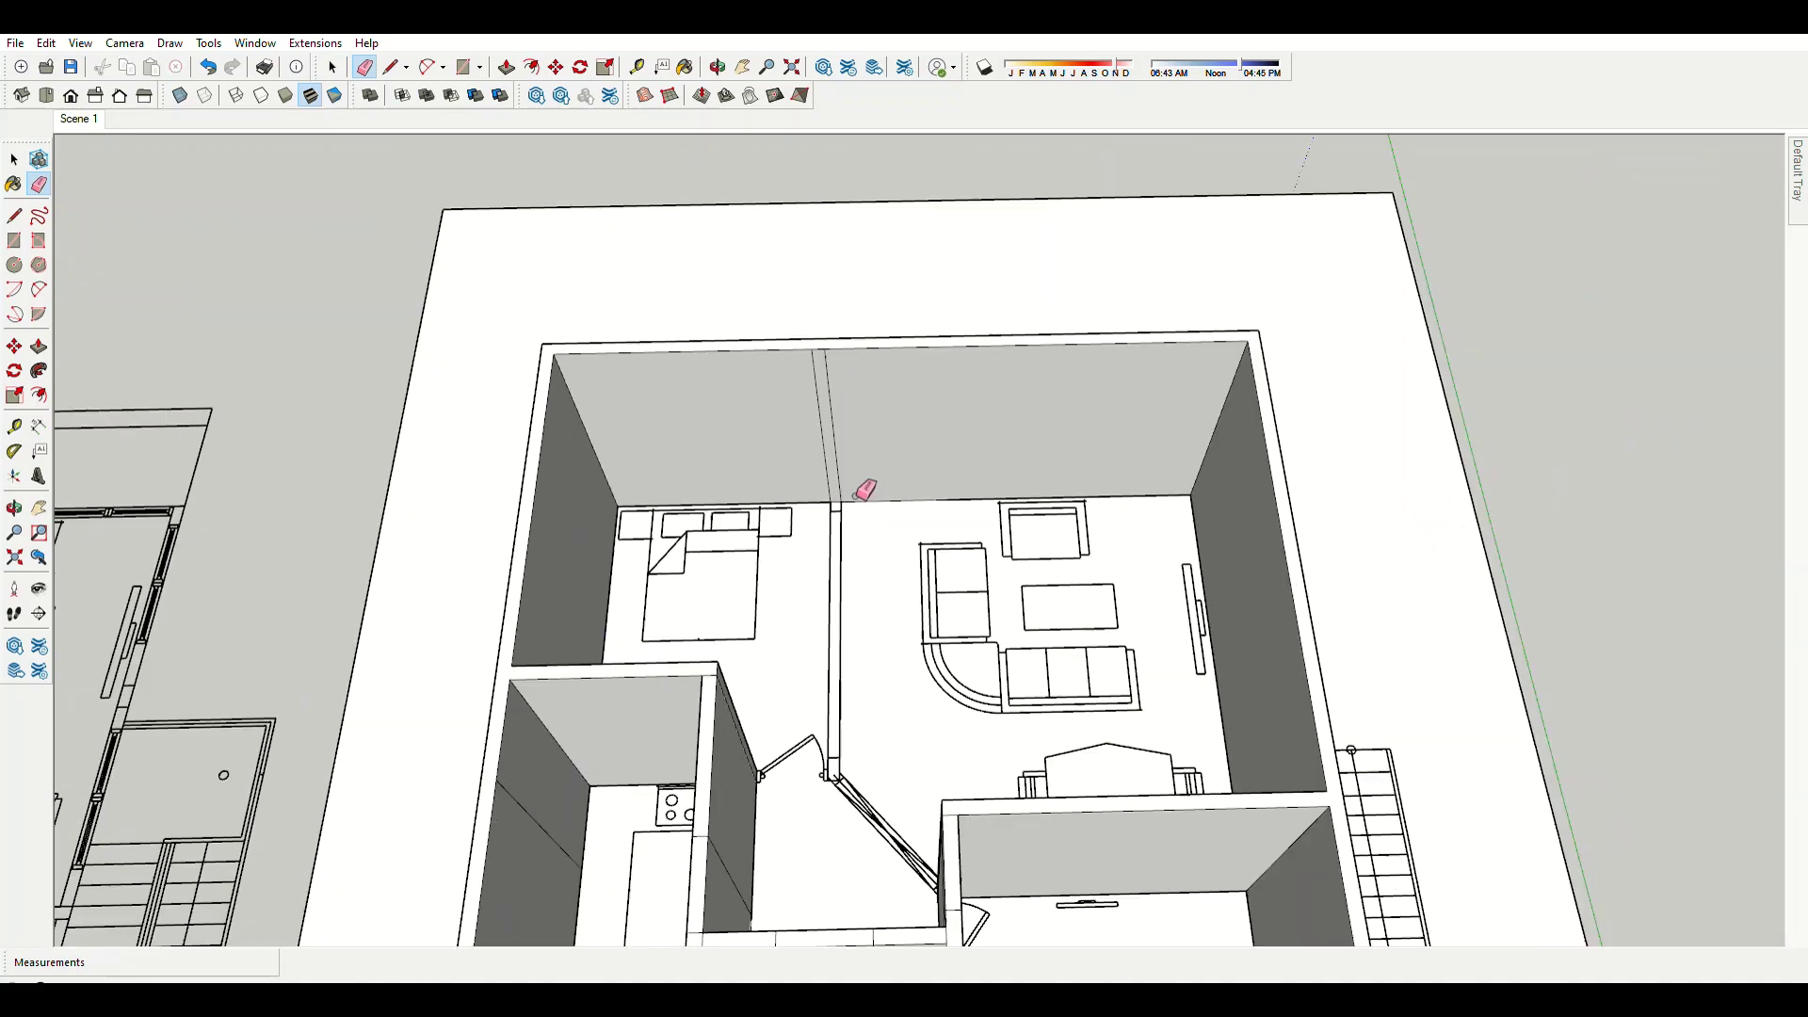
pyautogui.moveTo(859, 484); pyautogui.dragTo(839, 512, button='middle')
pyautogui.scroll(2, 839, 512)
pyautogui.scroll(3, 1082, 512)
pyautogui.press('p')
pyautogui.moveTo(1116, 432)
pyautogui.mouseDown(button='middle')
pyautogui.moveTo(731, 609)
pyautogui.moveTo(1146, 509)
pyautogui.mouseUp(button='middle')
pyautogui.press('e')
pyautogui.scroll(2, 574, 460)
# Close the gap beside the doorway jamb by pushing its face across.
pyautogui.scroll(3, 819, 524)
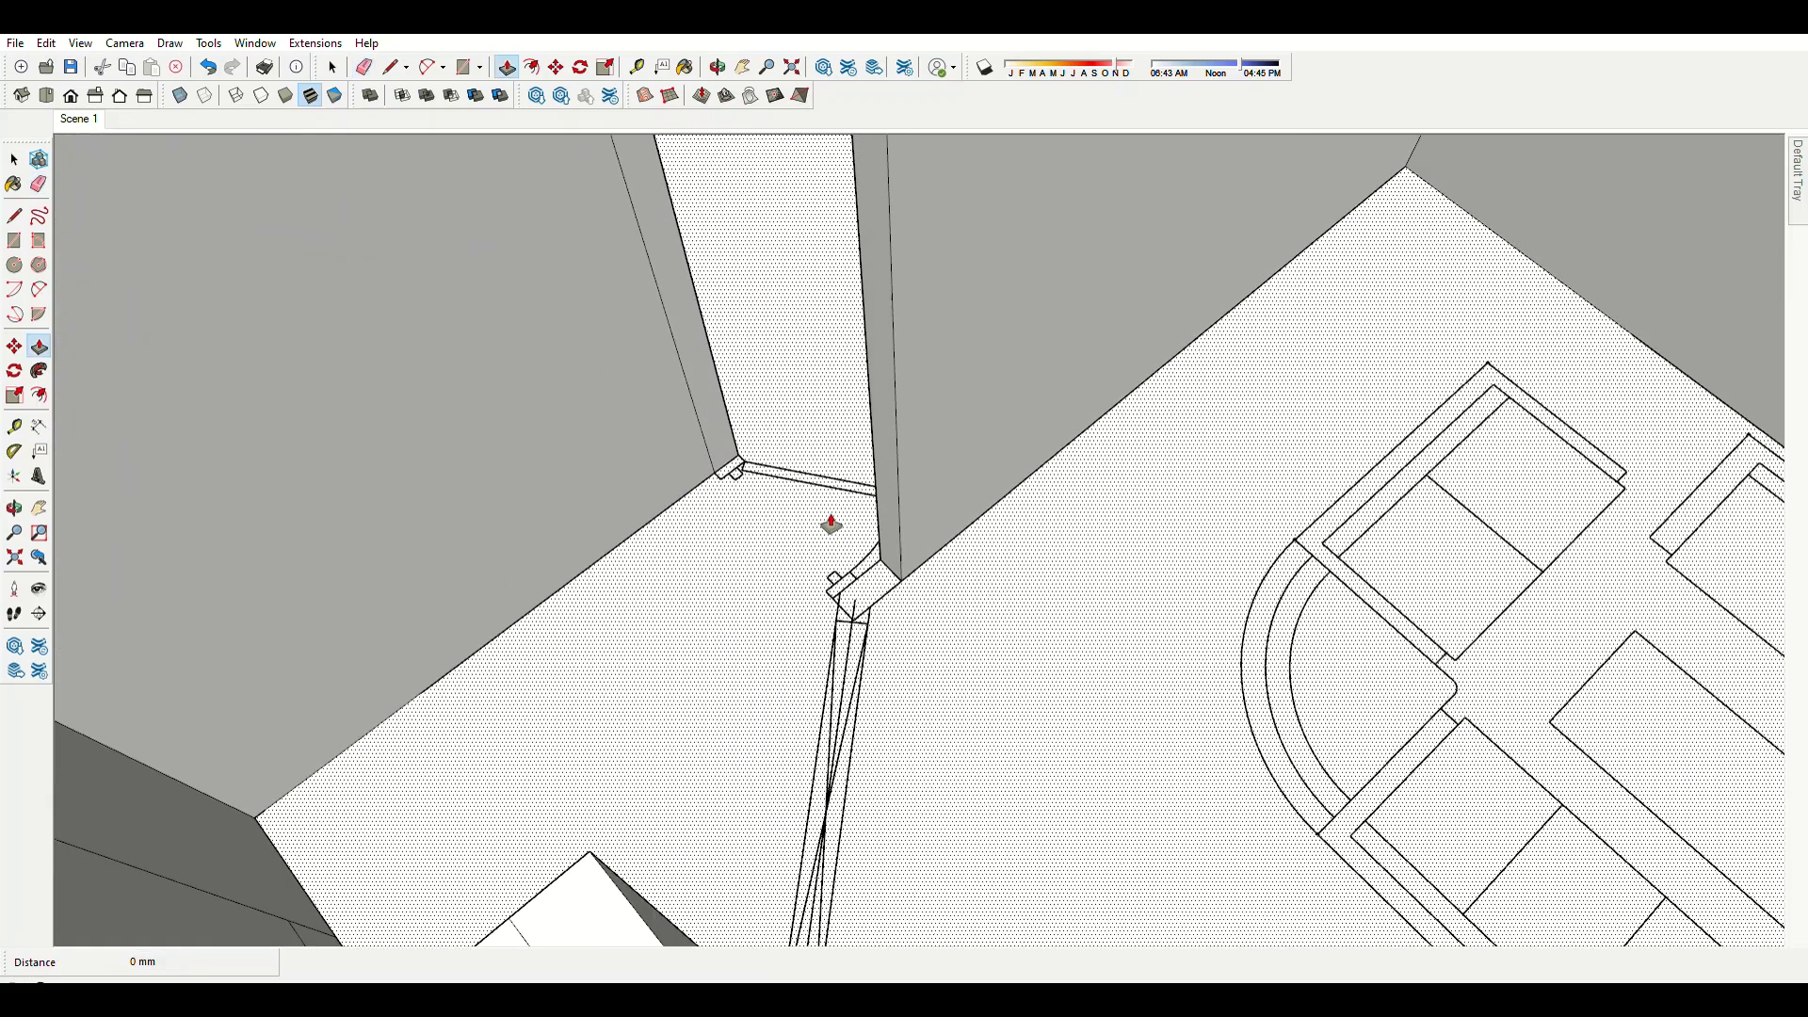
pyautogui.press('p')
pyautogui.scroll(1, 848, 605)
pyautogui.scroll(2, 883, 596)
pyautogui.scroll(-2, 883, 597)
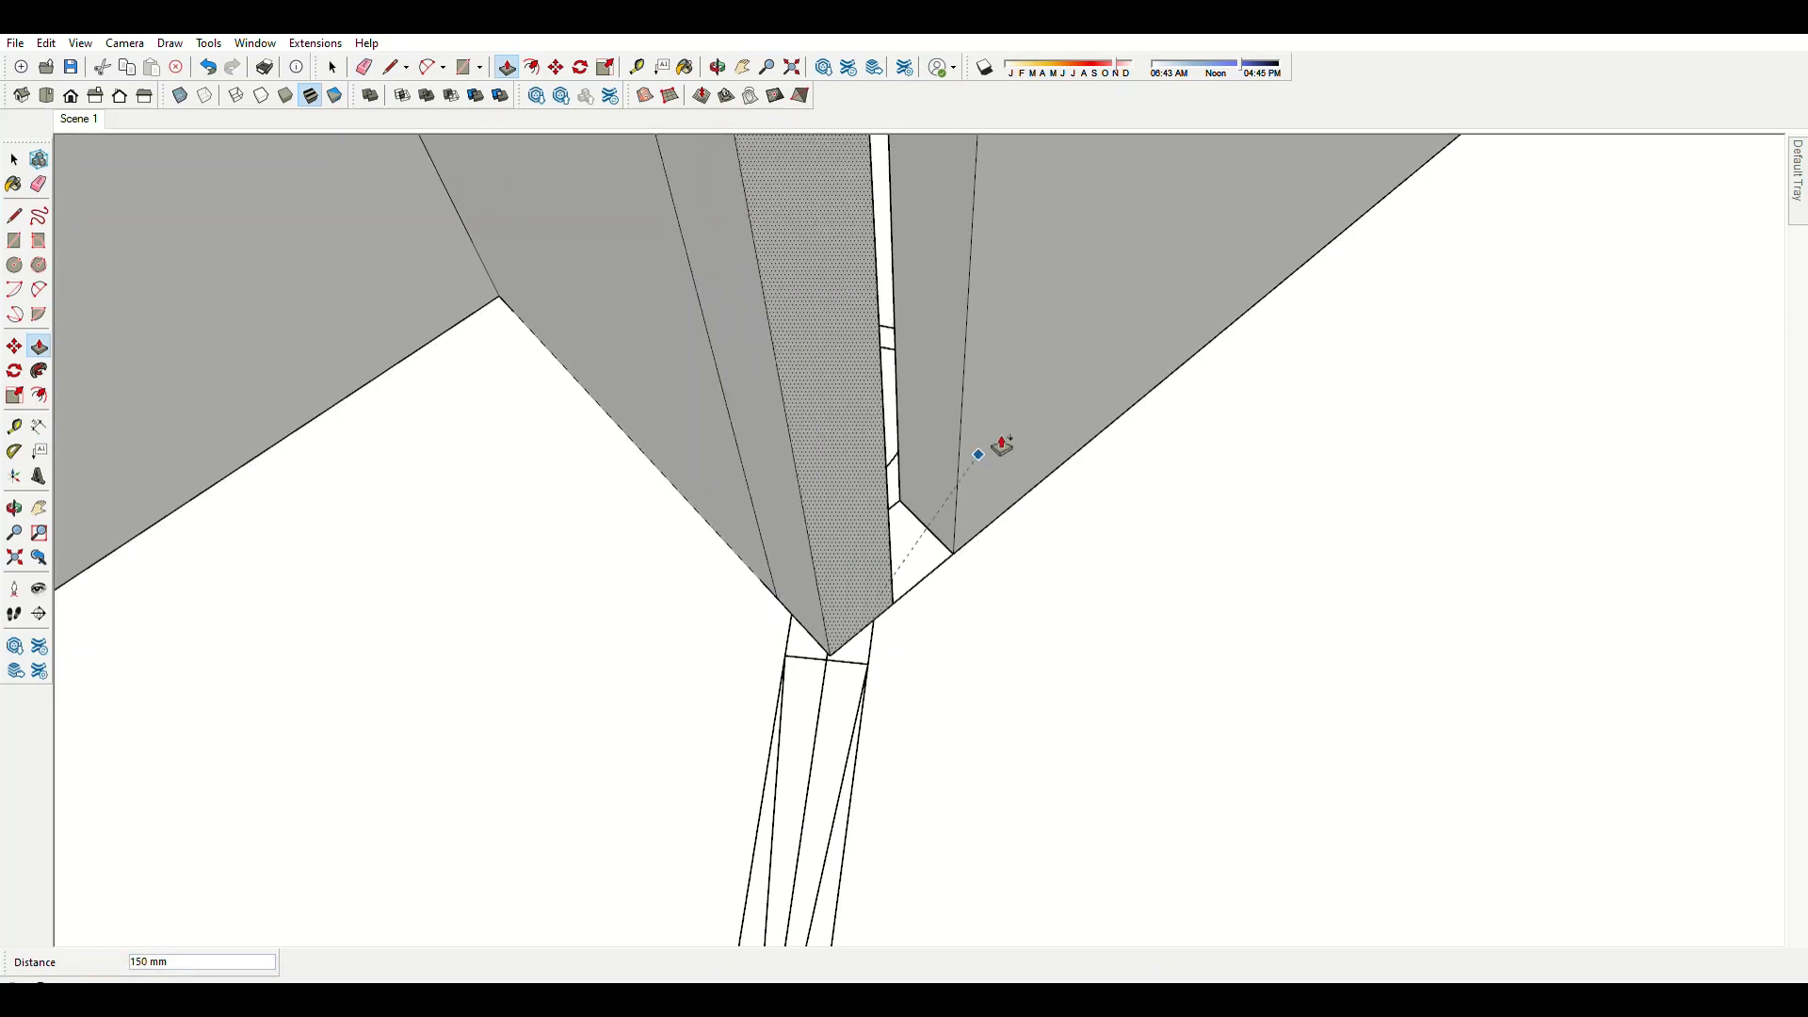
pyautogui.scroll(-2, 1000, 448)
pyautogui.moveTo(1021, 686); pyautogui.dragTo(935, 384, button='middle')
pyautogui.scroll(2, 856, 356)
pyautogui.press('m')
pyautogui.scroll(1, 904, 329)
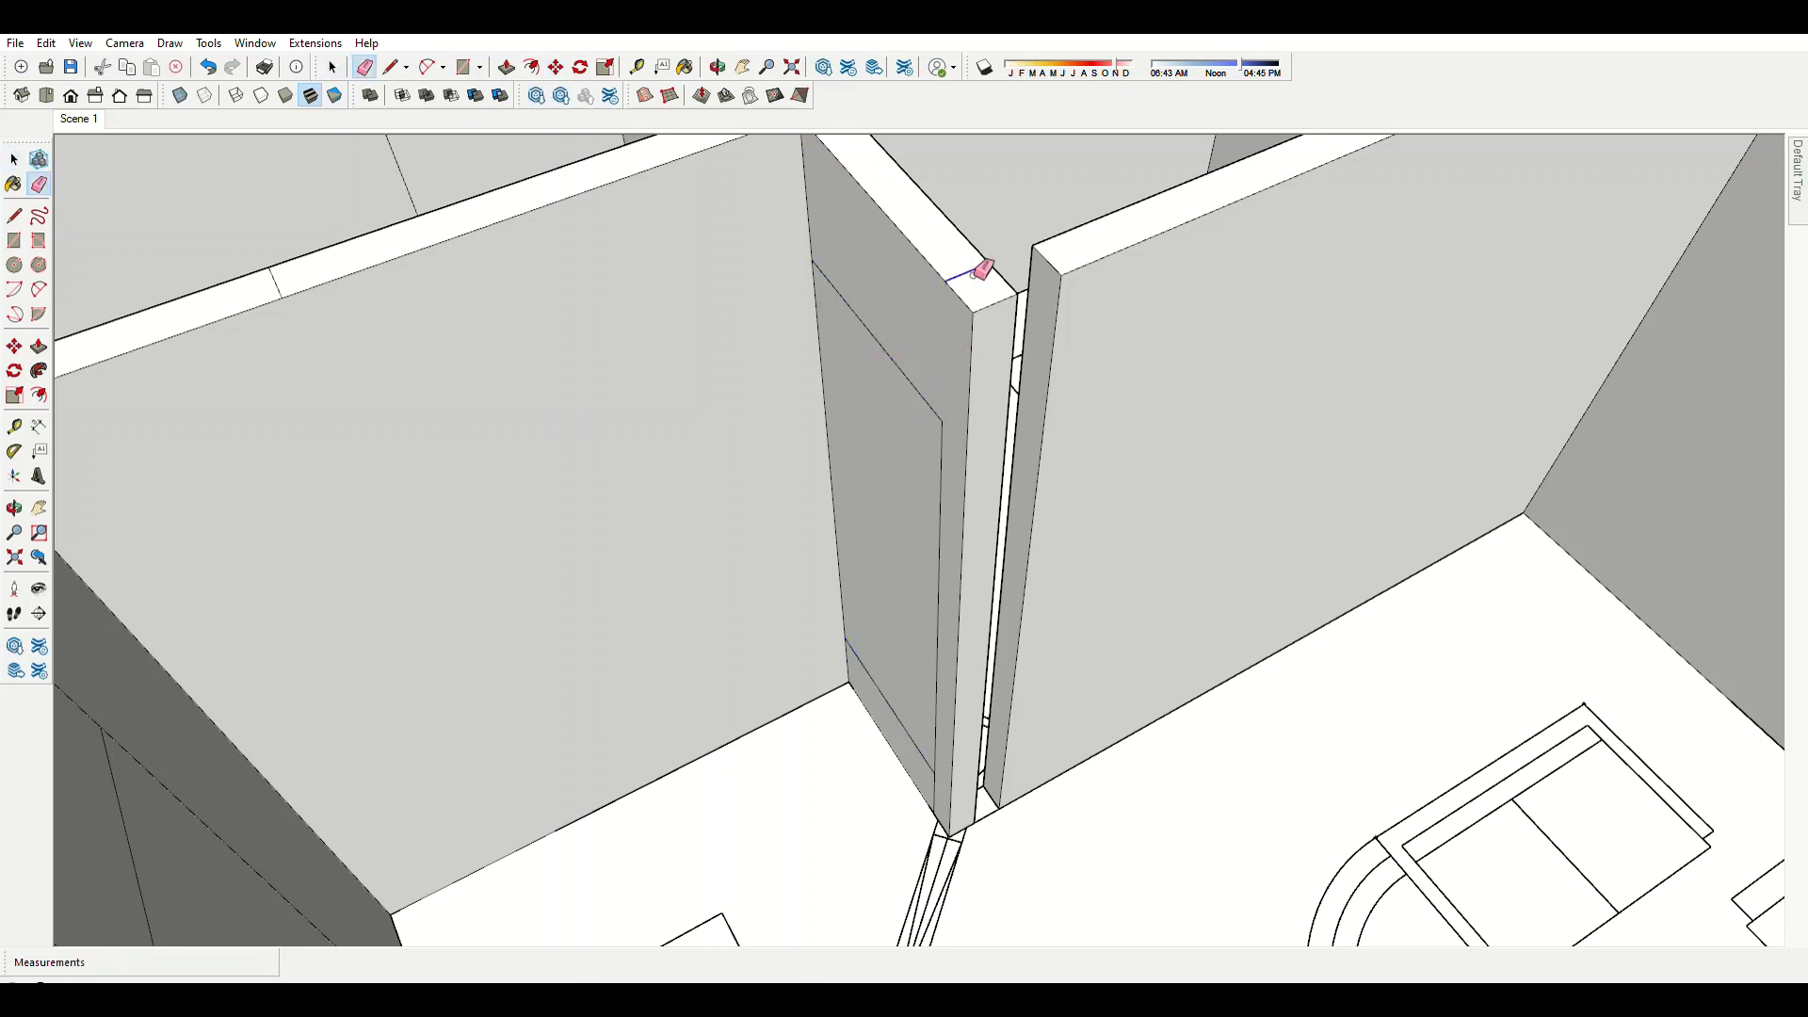
pyautogui.click(1053, 280)
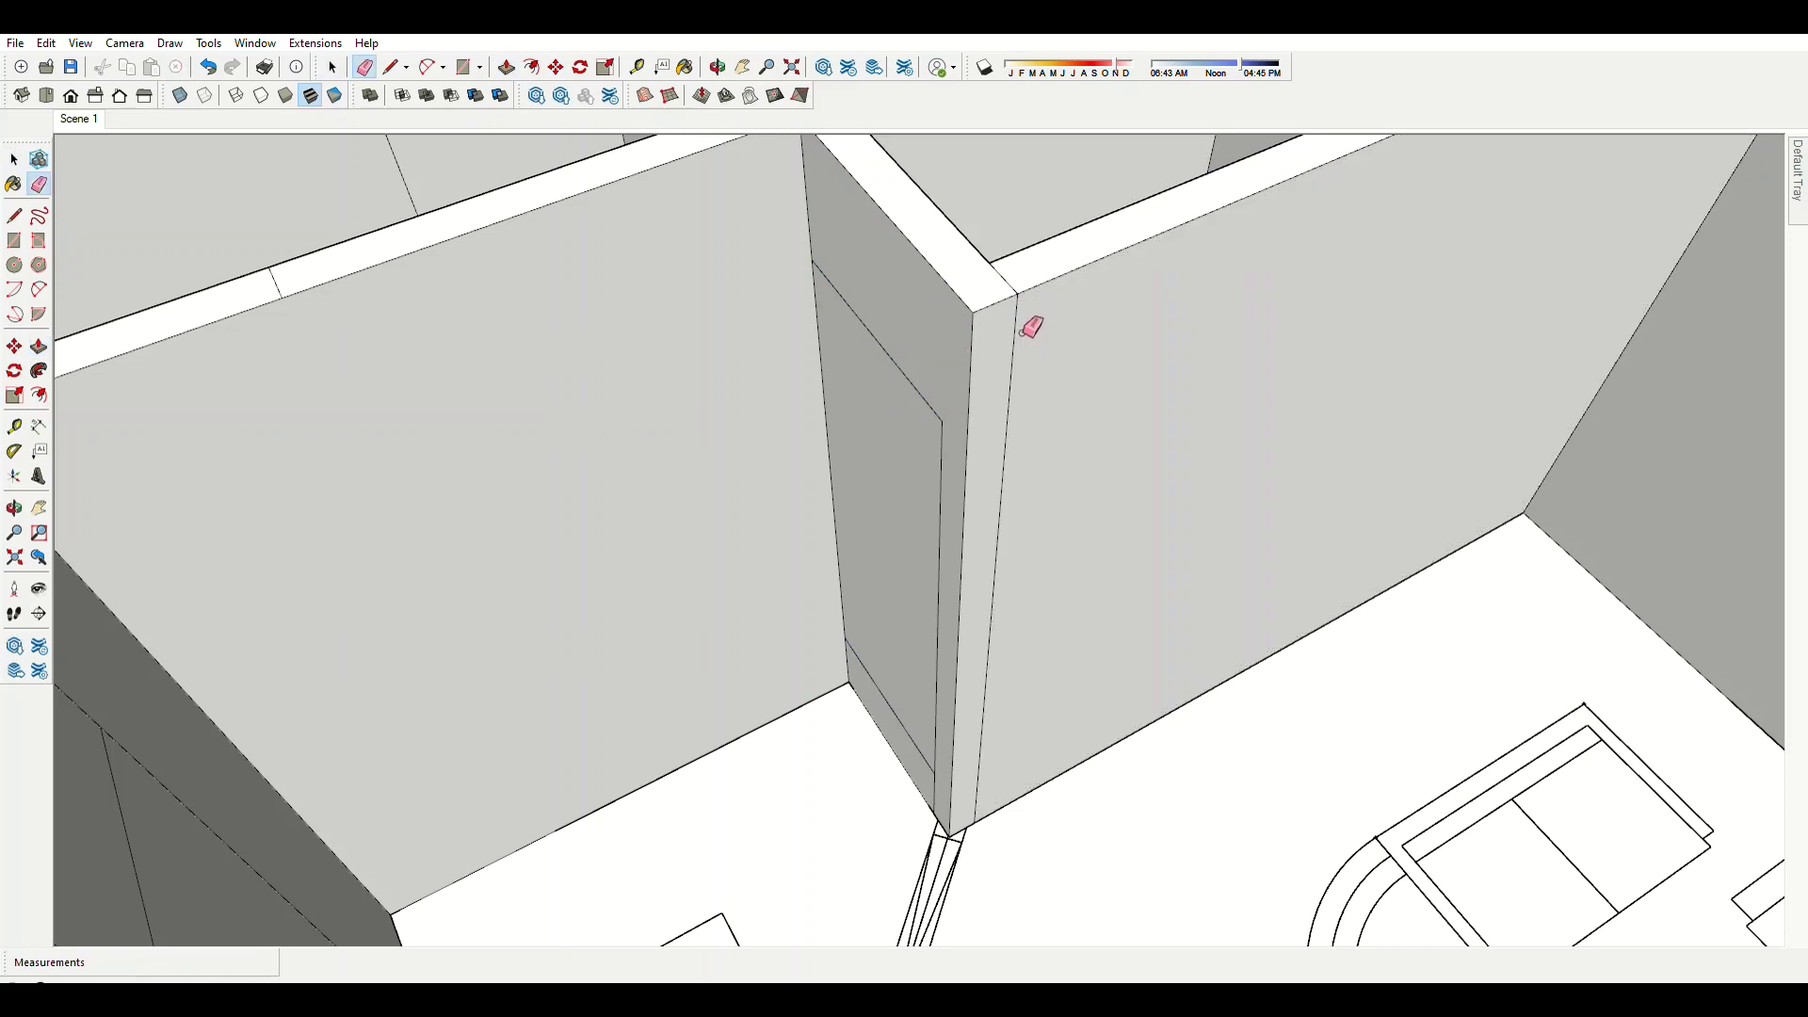
# Erase seam lines on the walls around the kitchen sink counter and stove.
pyautogui.moveTo(1030, 284); pyautogui.dragTo(984, 685, button='middle')
pyautogui.scroll(-3, 936, 605)
pyautogui.moveTo(936, 605); pyautogui.dragTo(493, 694, button='middle')
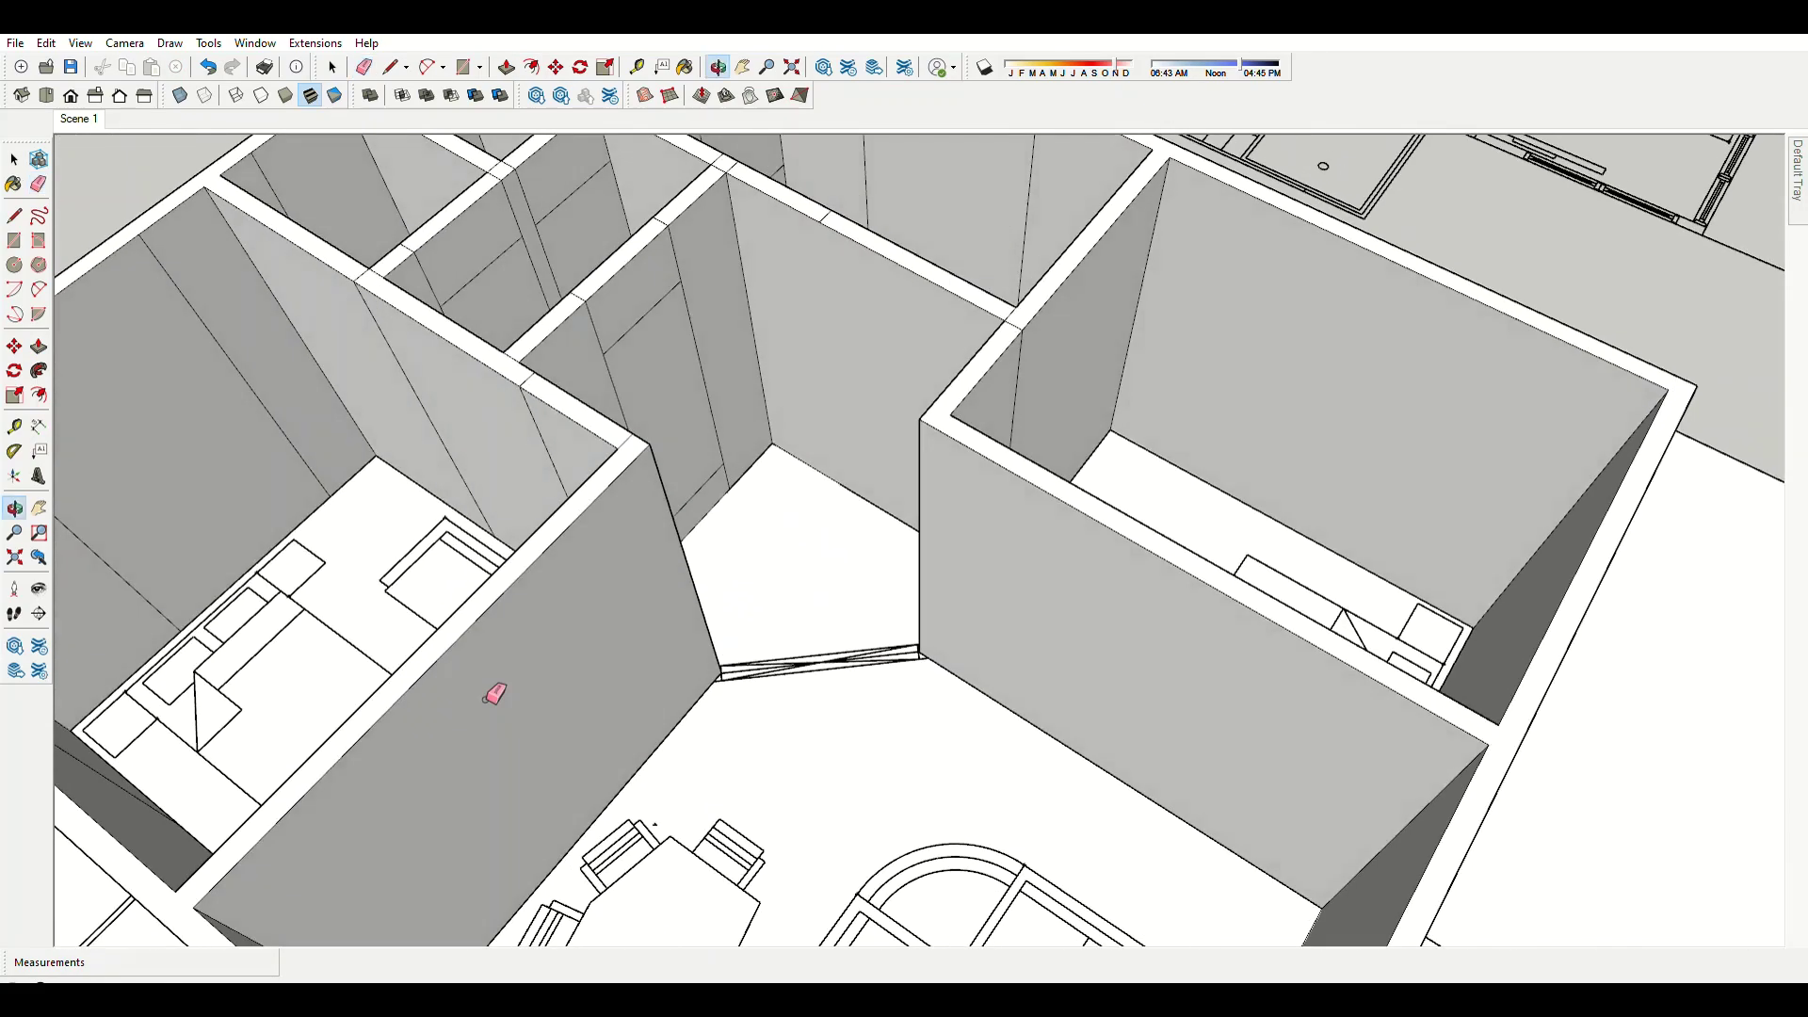
pyautogui.scroll(5, 629, 447)
pyautogui.moveTo(628, 447)
pyautogui.mouseDown(button='middle')
pyautogui.moveTo(660, 451)
pyautogui.moveTo(690, 645)
pyautogui.moveTo(734, 621)
pyautogui.mouseUp(button='middle')
pyautogui.scroll(-3, 876, 371)
pyautogui.scroll(3, 857, 235)
pyautogui.moveTo(857, 235); pyautogui.dragTo(975, 304, button='middle')
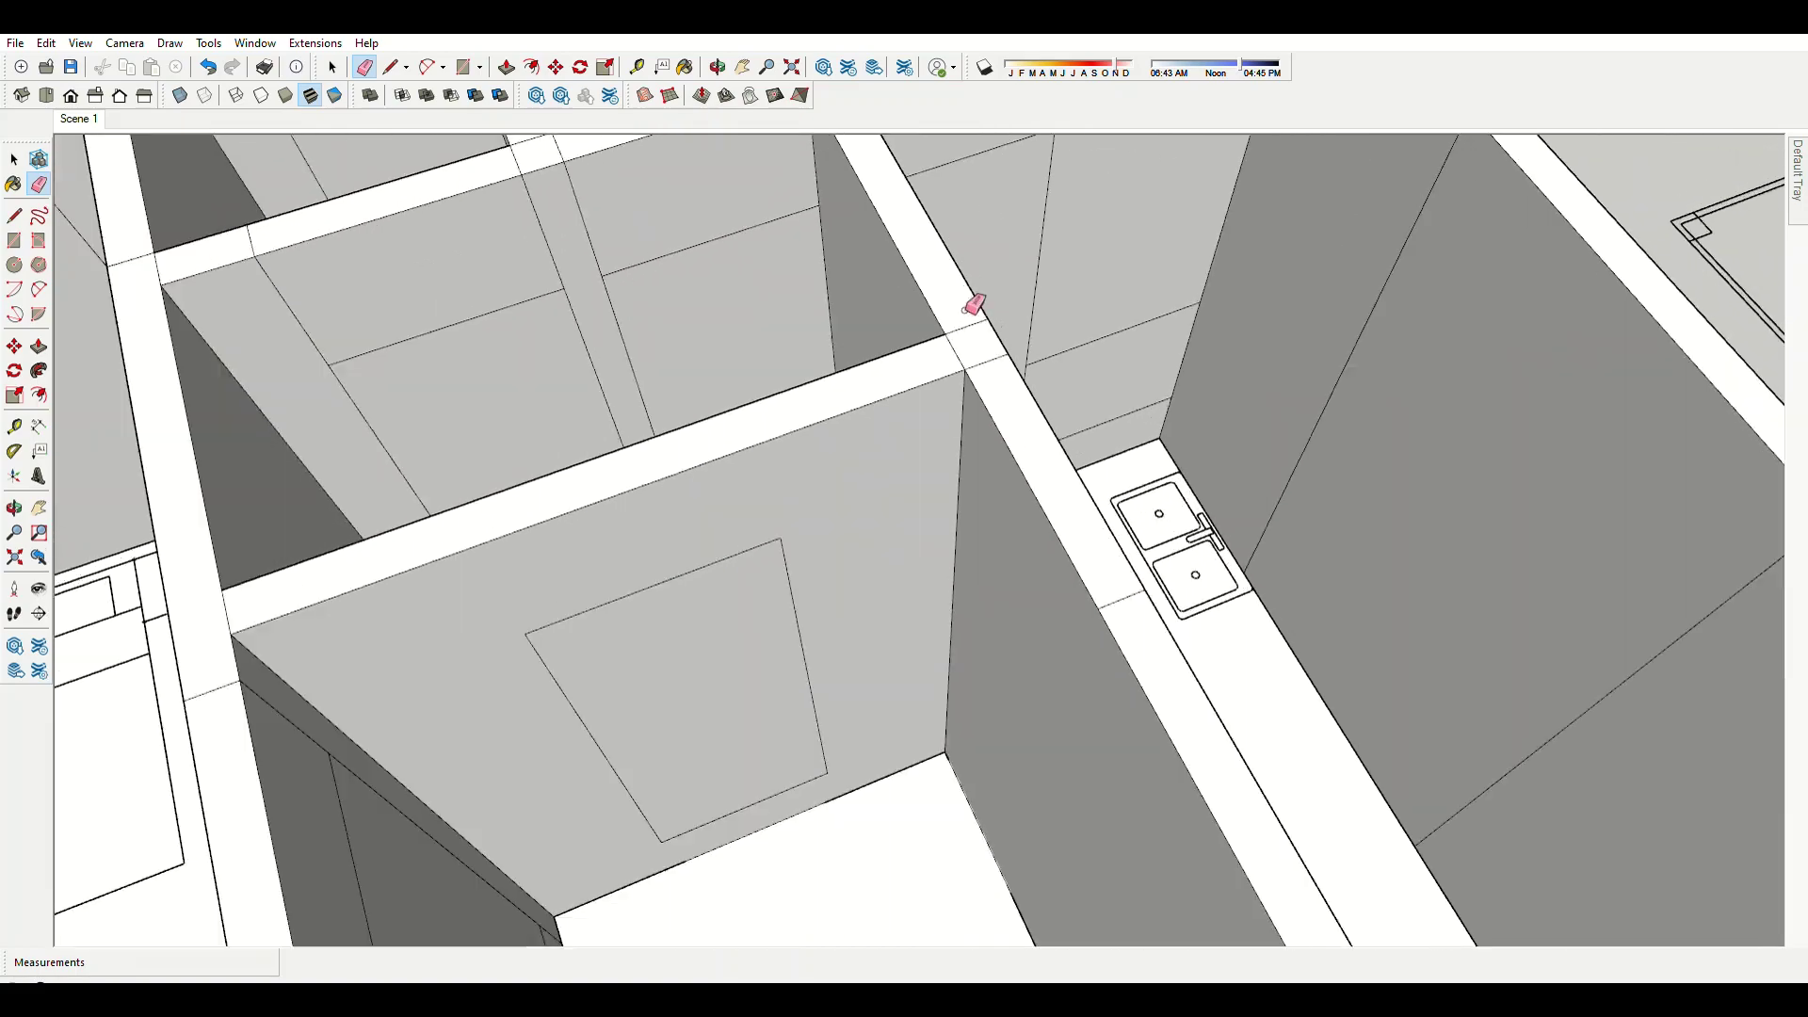
pyautogui.scroll(-2, 1089, 517)
pyautogui.scroll(-3, 1057, 552)
pyautogui.moveTo(1058, 553); pyautogui.dragTo(634, 730, button='middle')
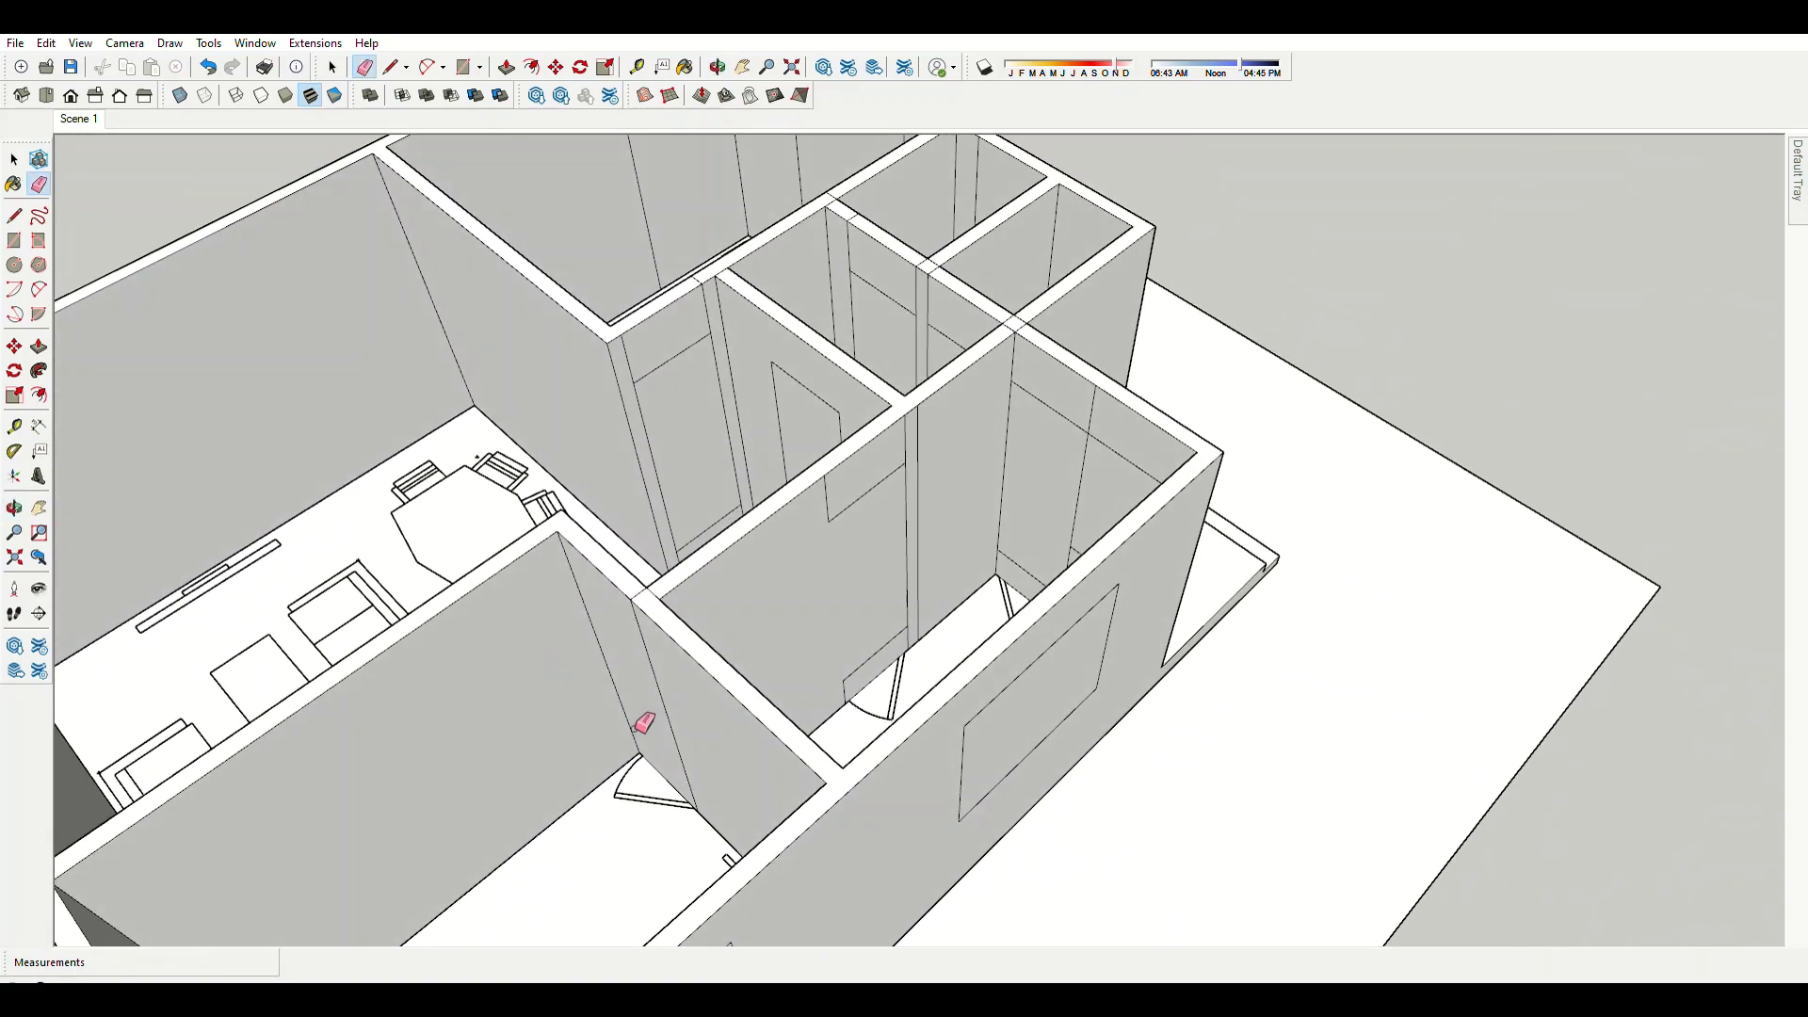
pyautogui.scroll(5, 638, 423)
pyautogui.moveTo(656, 394); pyautogui.dragTo(76, 726, button='middle')
pyautogui.scroll(1, 951, 642)
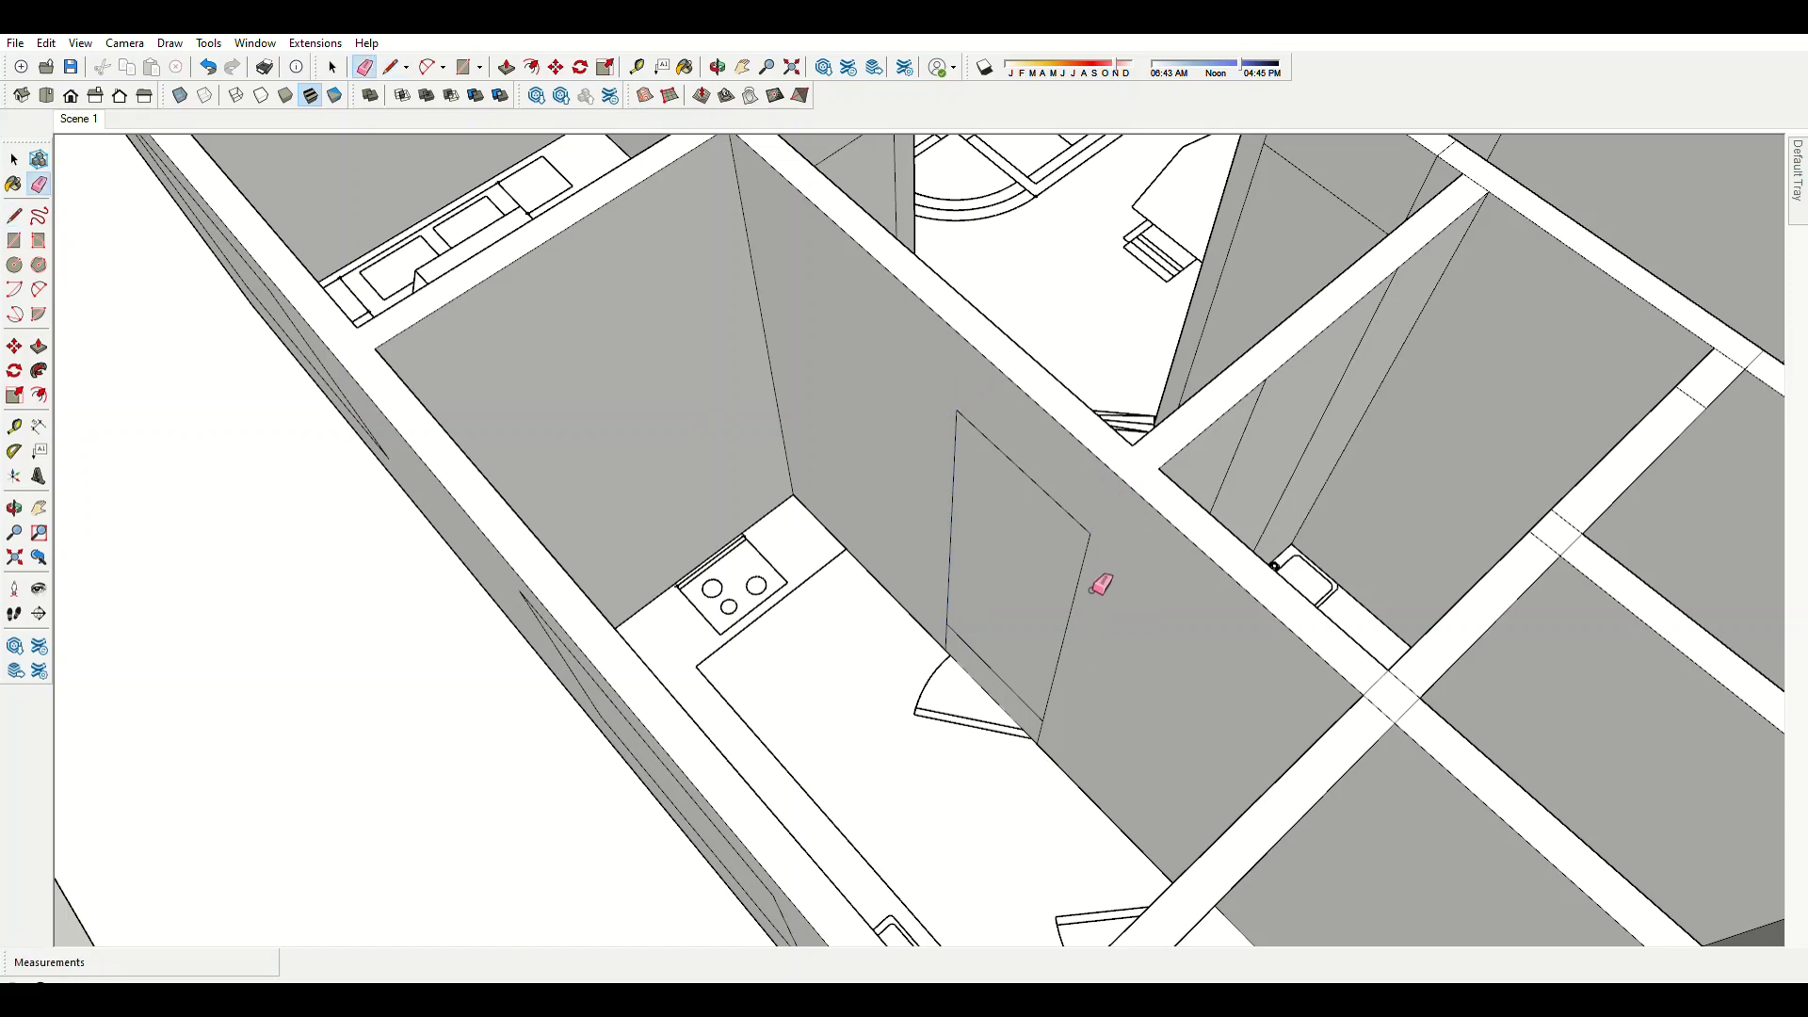
# Erase leftover seam edges on the hallway and bedroom walls from overhead views.
pyautogui.scroll(3, 1045, 725)
pyautogui.scroll(-5, 202, 734)
pyautogui.scroll(3, 787, 351)
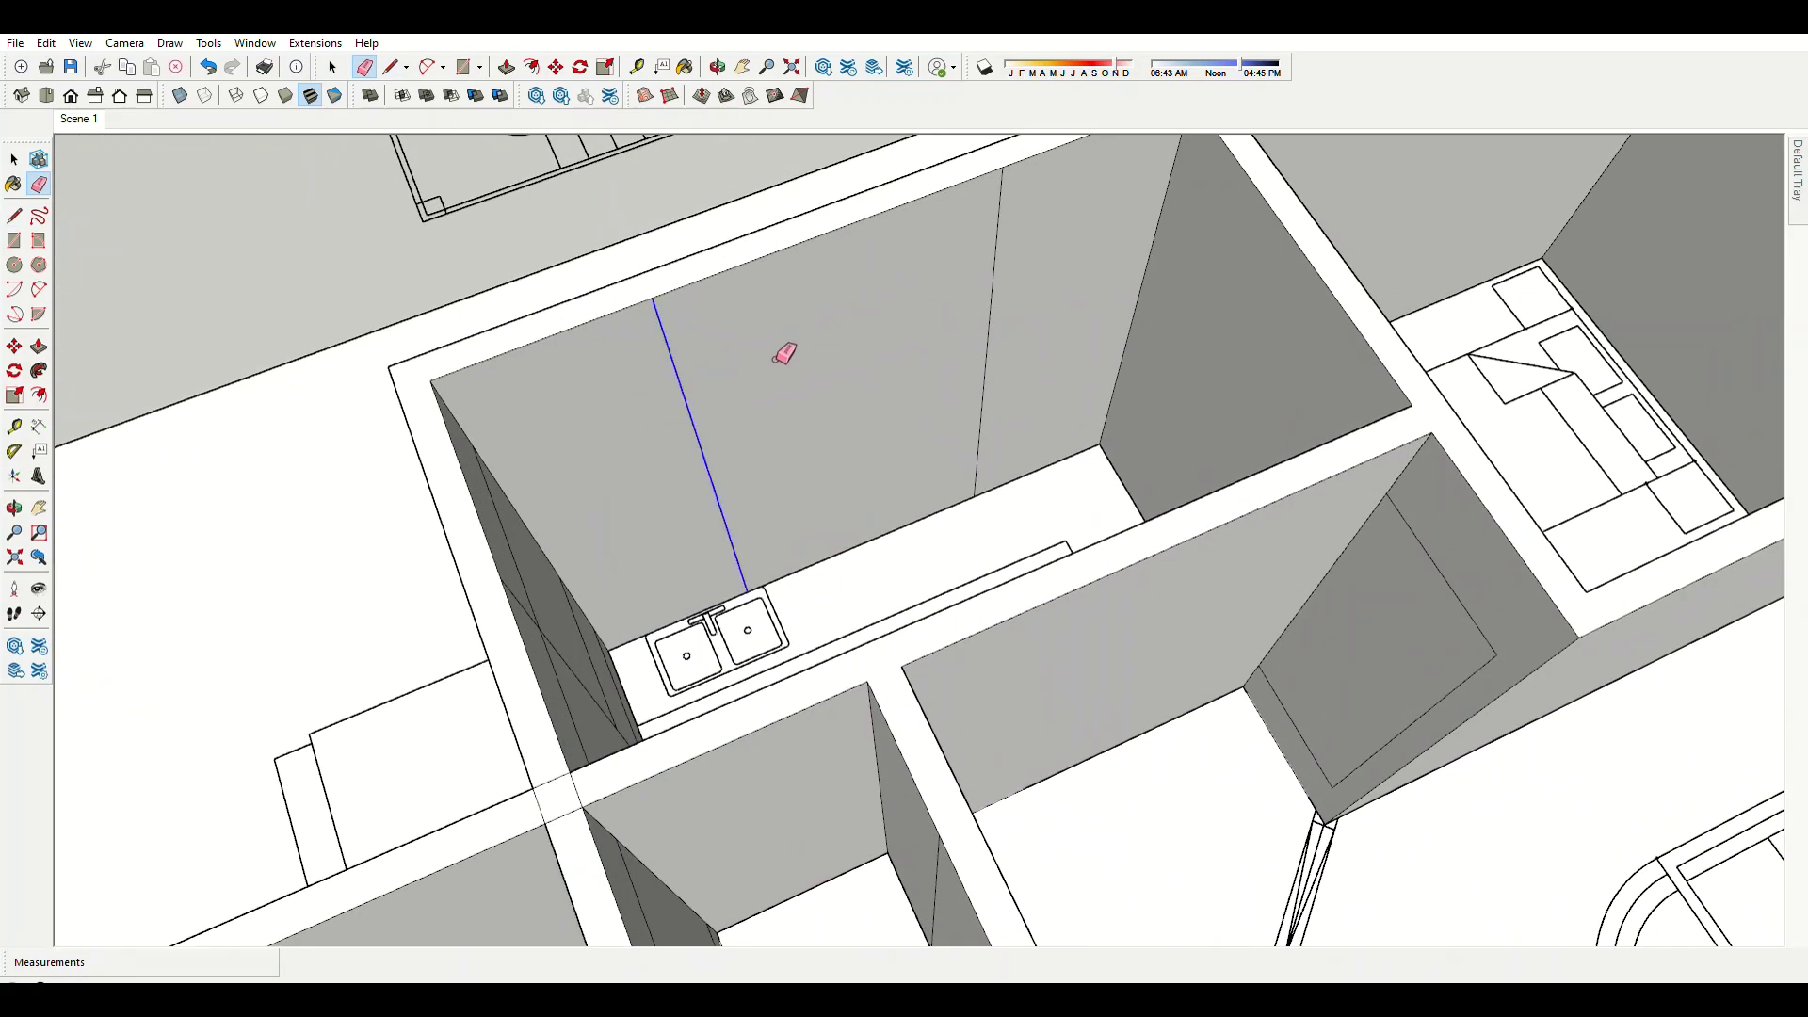
pyautogui.scroll(-1, 1033, 448)
pyautogui.scroll(5, 847, 245)
pyautogui.scroll(3, 913, 469)
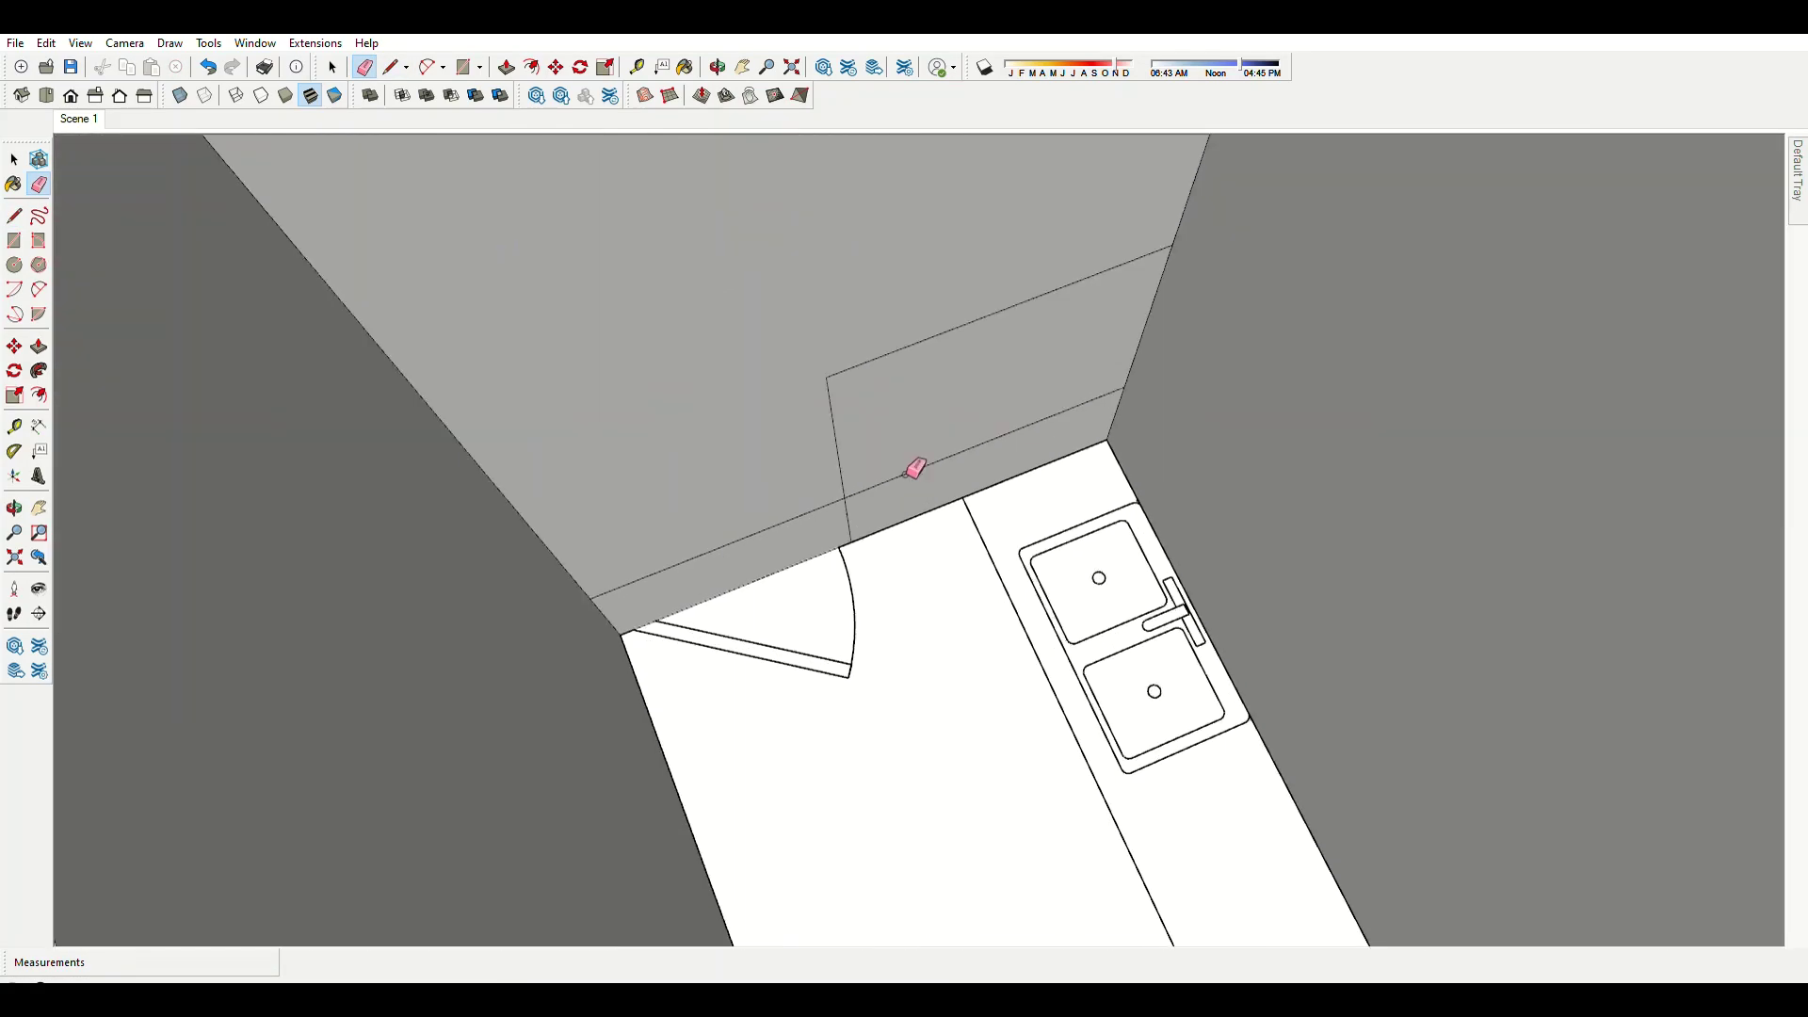
pyautogui.scroll(-5, 864, 511)
pyautogui.scroll(5, 867, 658)
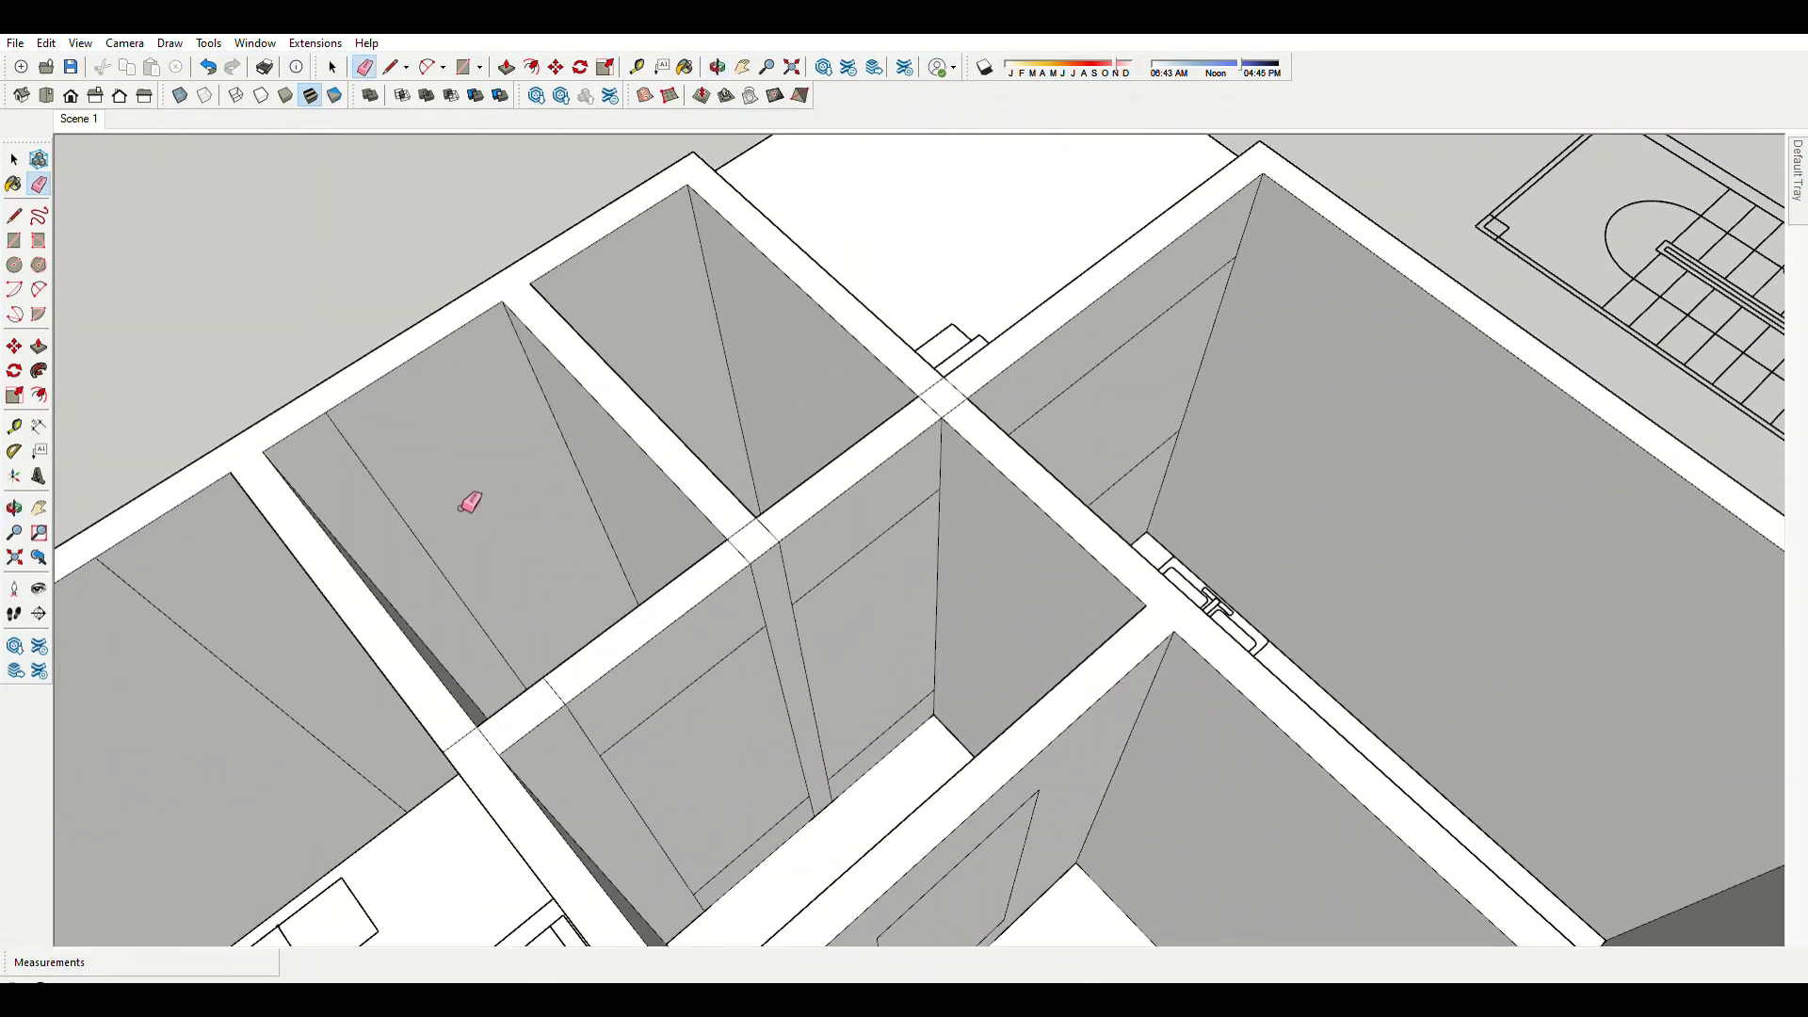
pyautogui.scroll(2, 471, 500)
pyautogui.scroll(1, 846, 522)
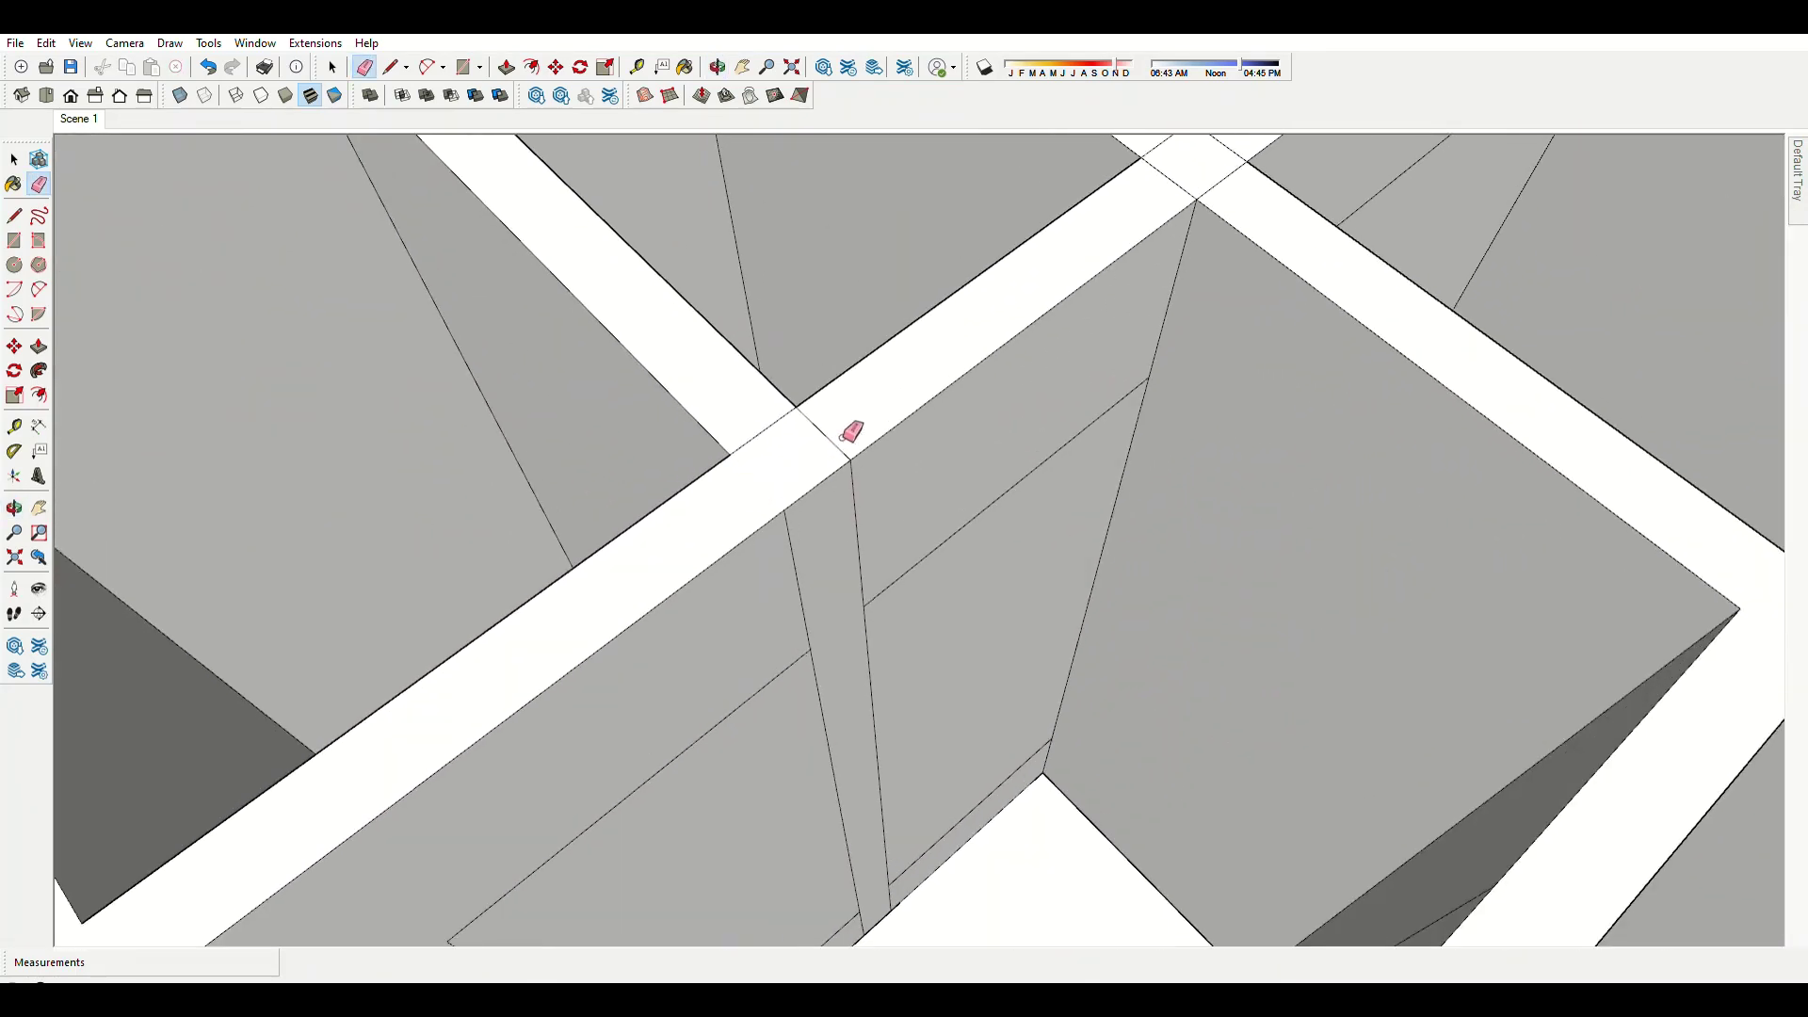
pyautogui.scroll(-2, 841, 532)
pyautogui.scroll(4, 827, 775)
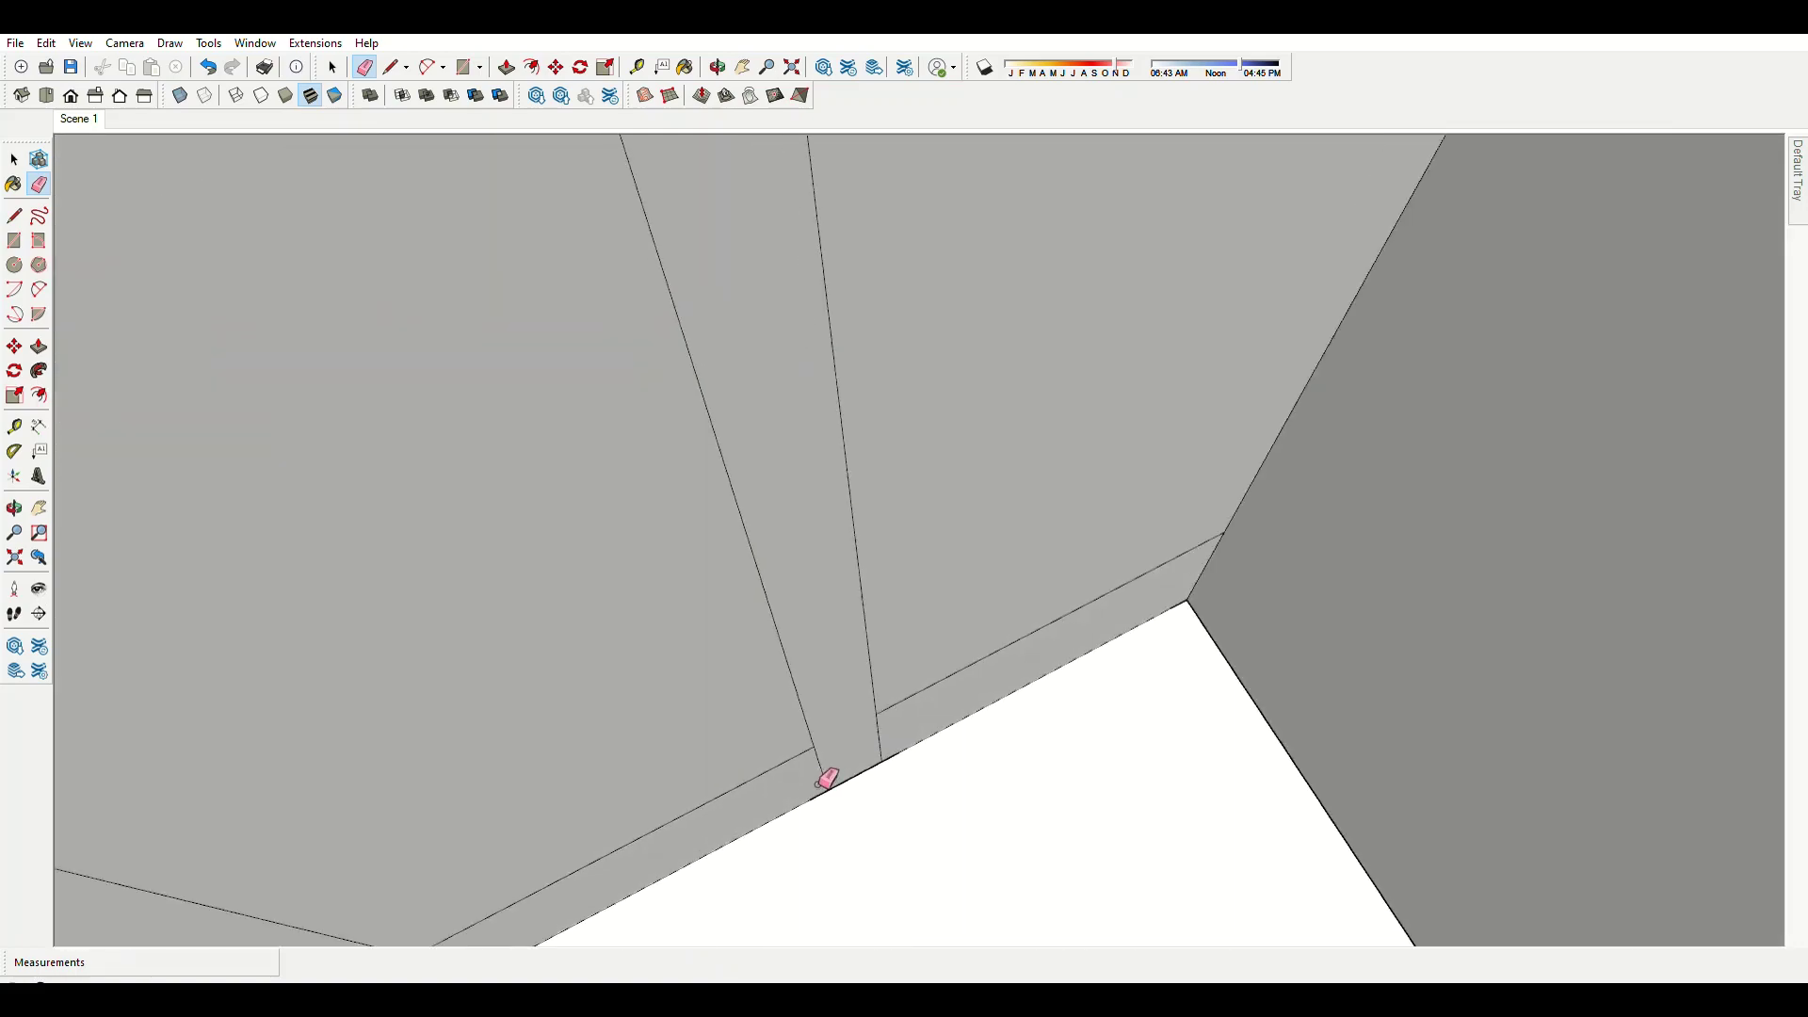
pyautogui.scroll(-1, 980, 537)
pyautogui.scroll(3, 659, 775)
pyautogui.scroll(-3, 660, 775)
pyautogui.moveTo(638, 678); pyautogui.dragTo(1622, 613, button='middle')
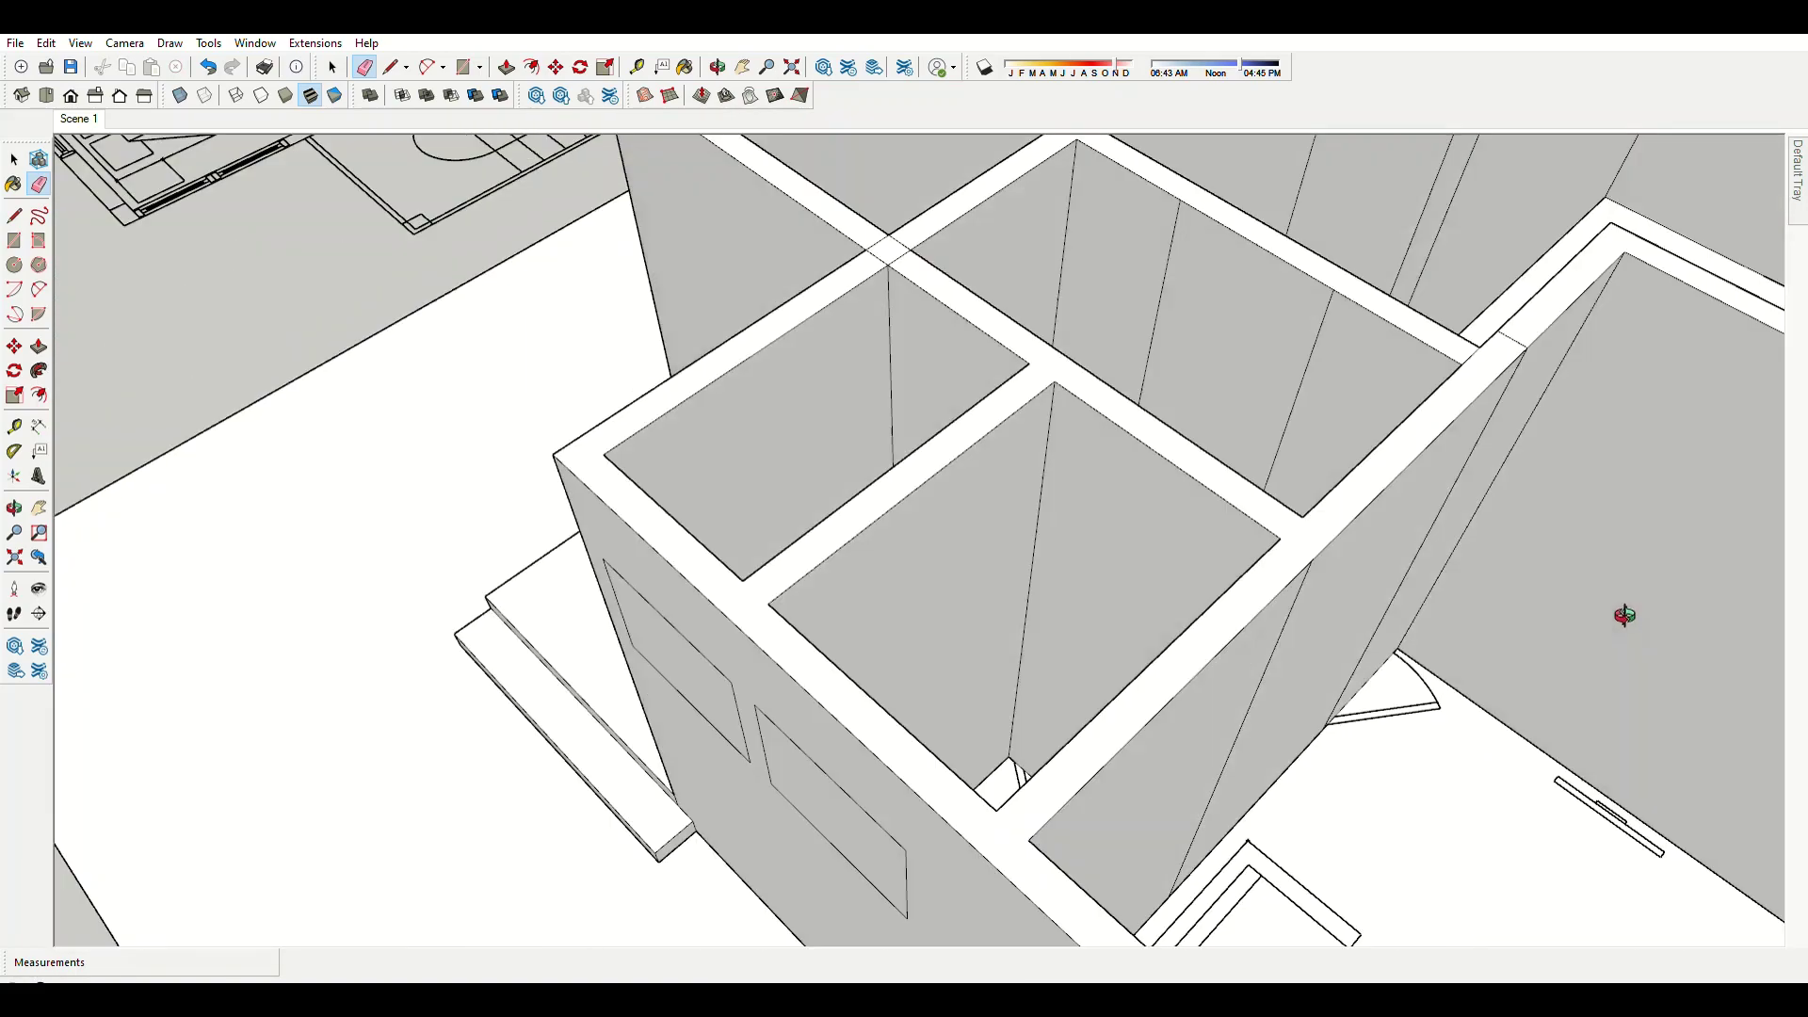
pyautogui.scroll(3, 1347, 523)
pyautogui.scroll(-3, 1160, 367)
pyautogui.moveTo(488, 505); pyautogui.dragTo(767, 597, button='middle')
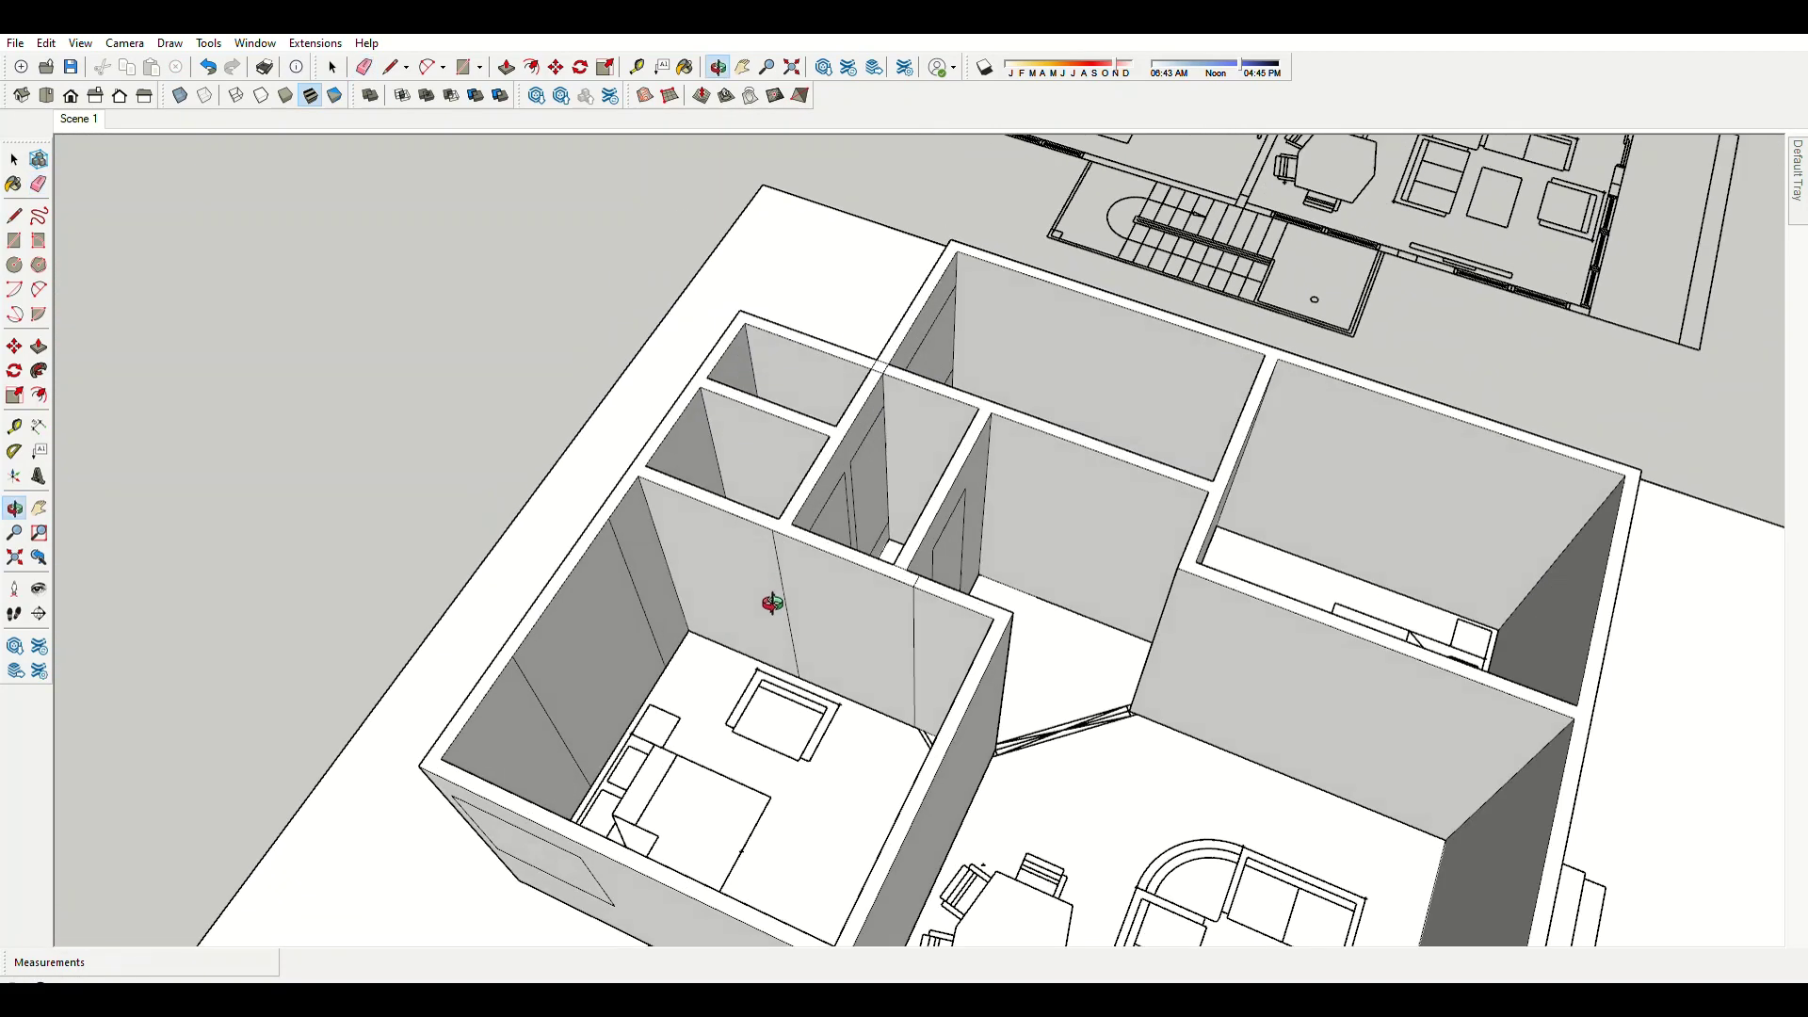
pyautogui.scroll(3, 505, 586)
pyautogui.scroll(-2, 1111, 554)
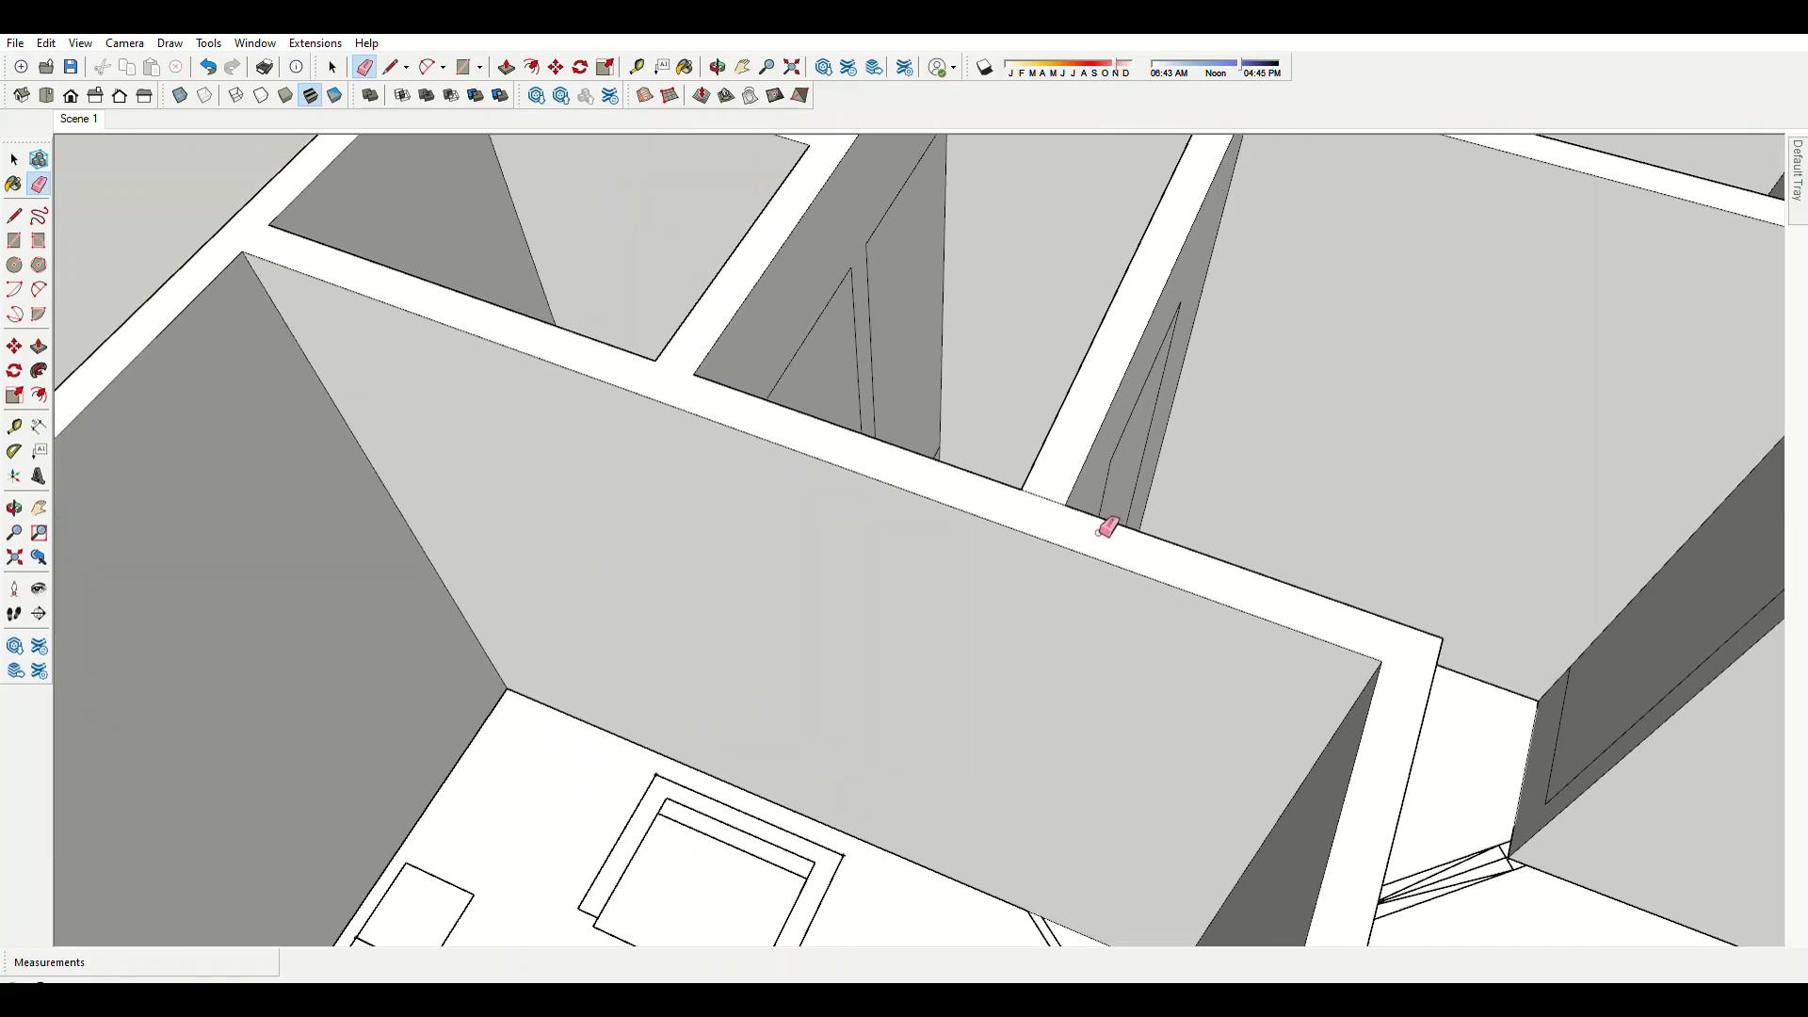
pyautogui.moveTo(1109, 527); pyautogui.dragTo(475, 425, button='middle')
pyautogui.scroll(5, 679, 807)
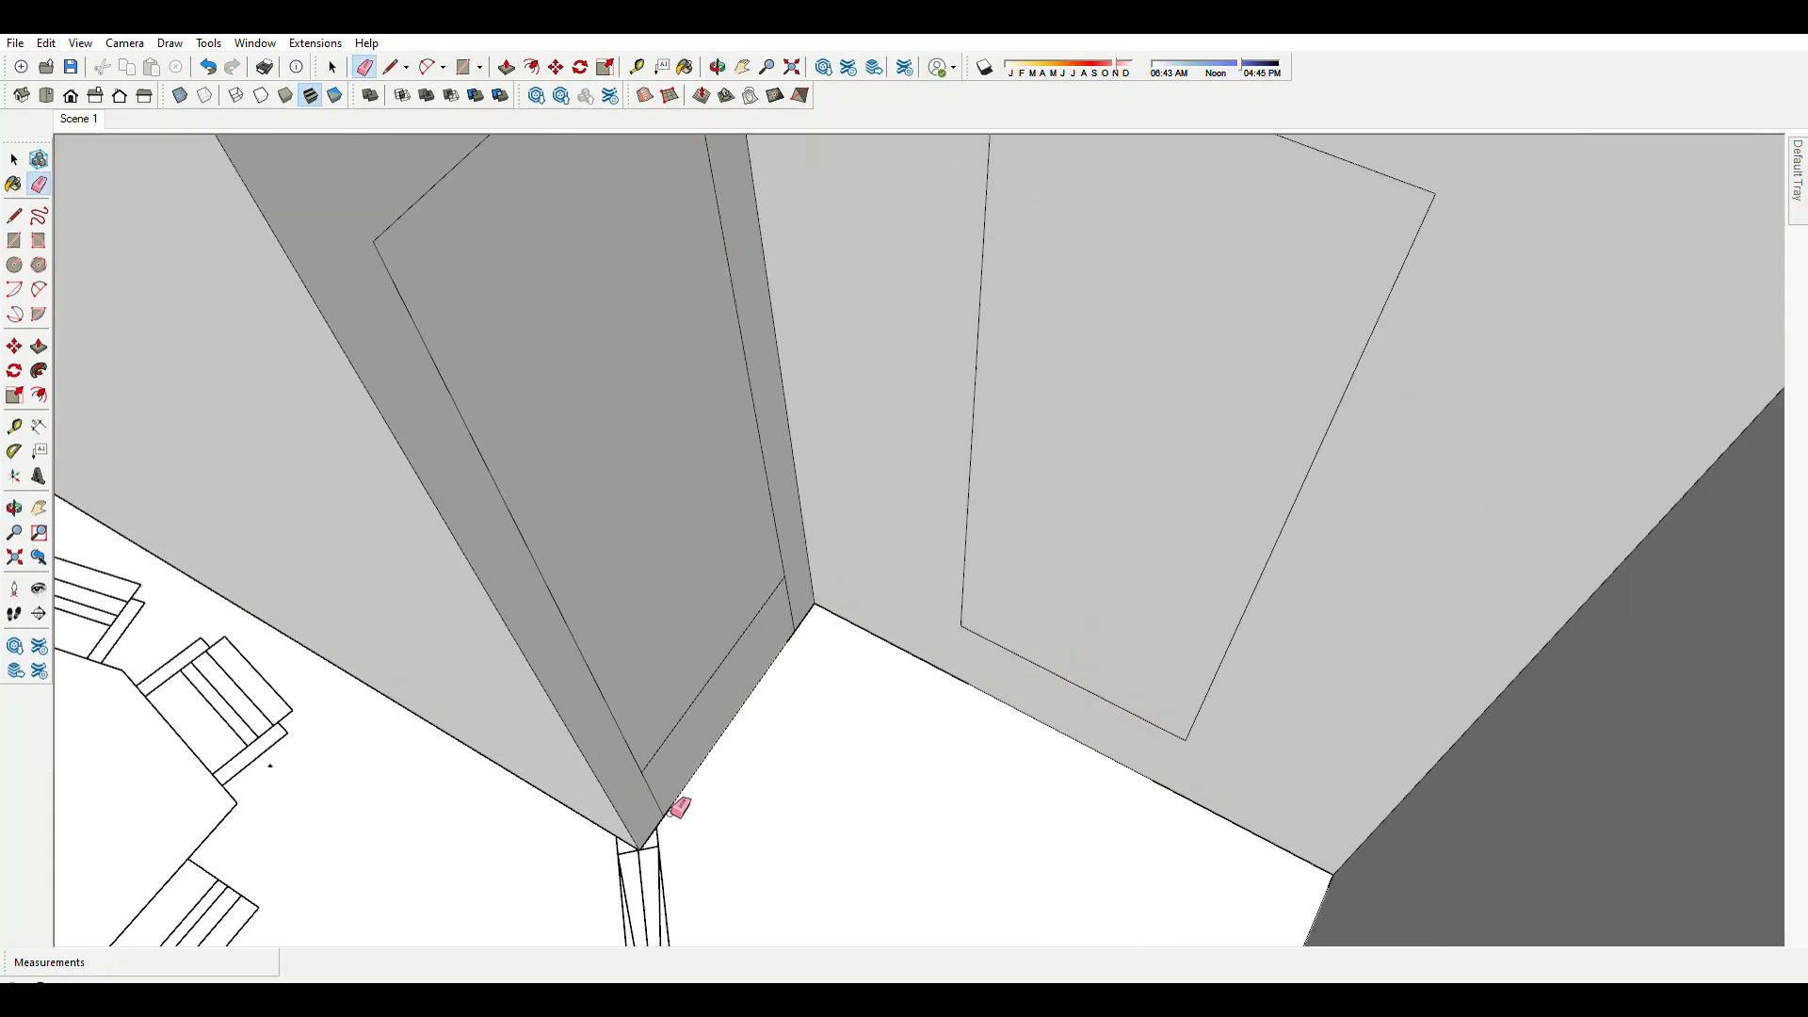
pyautogui.scroll(-5, 1315, 335)
pyautogui.scroll(-3, 973, 637)
pyautogui.scroll(3, 731, 339)
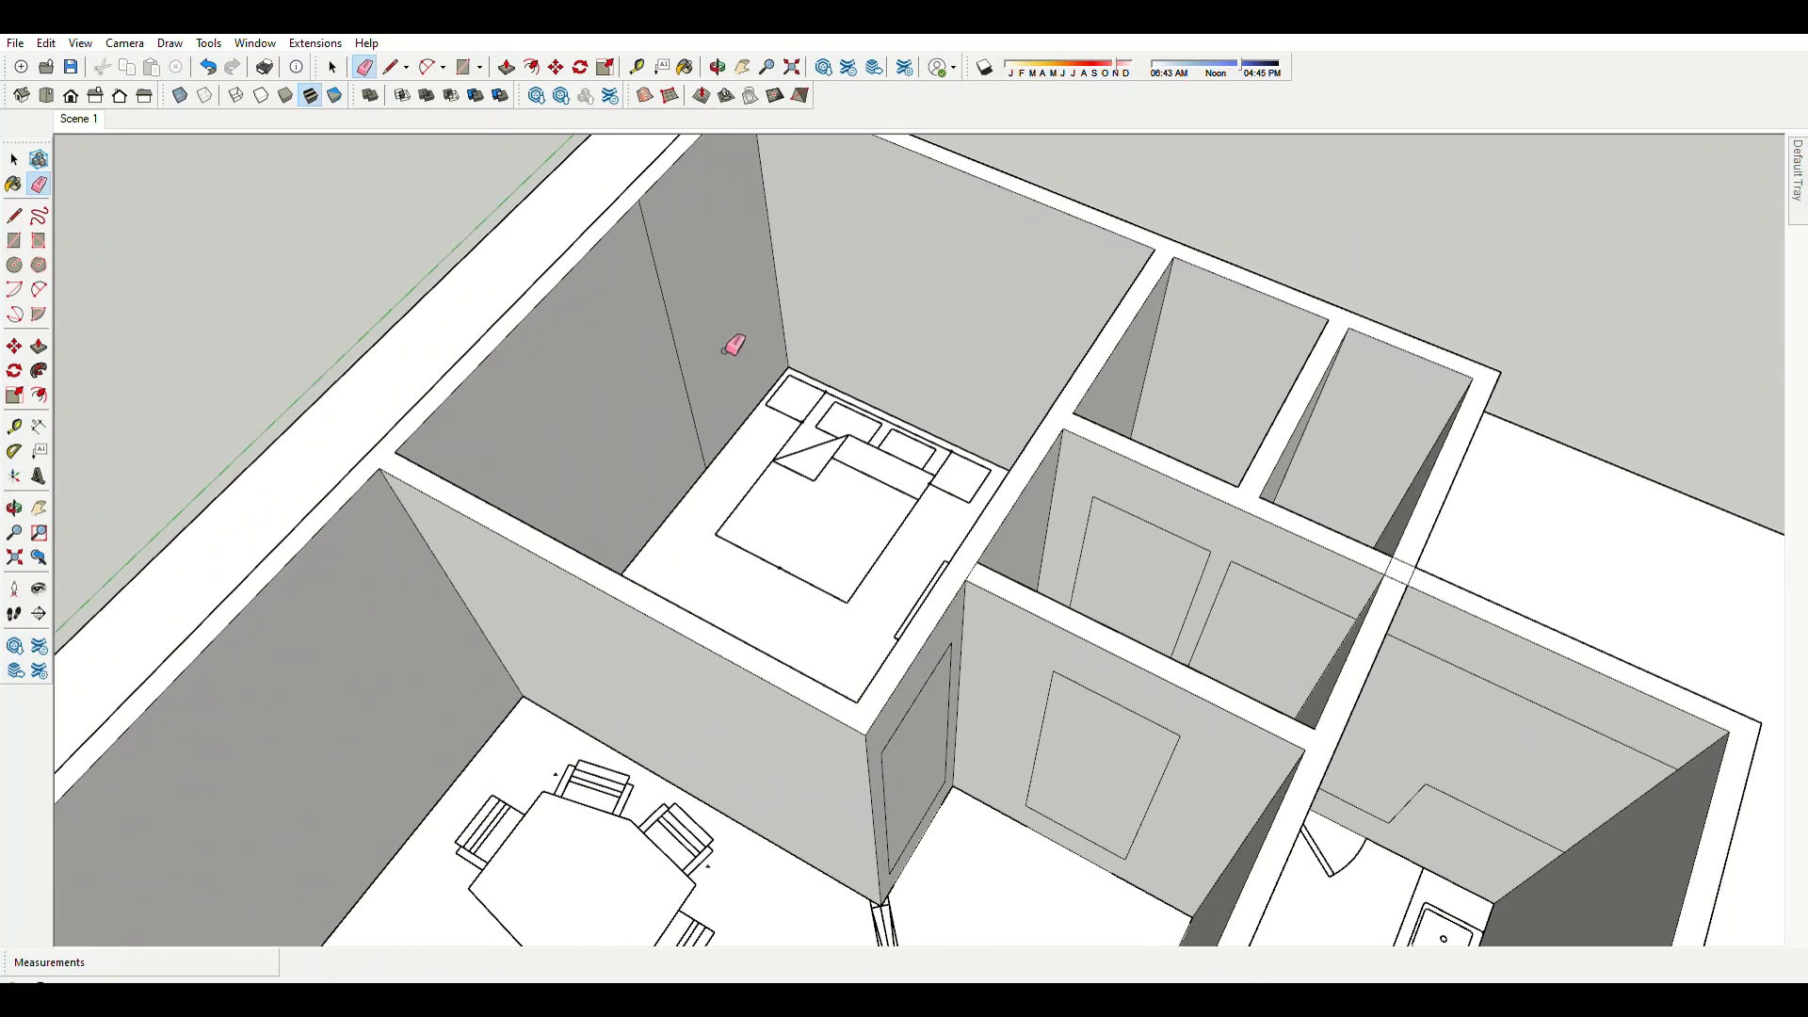
pyautogui.moveTo(731, 339)
pyautogui.mouseDown(button='middle')
pyautogui.moveTo(1399, 583)
pyautogui.moveTo(1008, 750)
pyautogui.mouseUp(button='middle')
pyautogui.scroll(-3, 1399, 583)
# Draw lines closing the face of the angled opening between the rooms.
pyautogui.press('l')
pyautogui.scroll(5, 1239, 758)
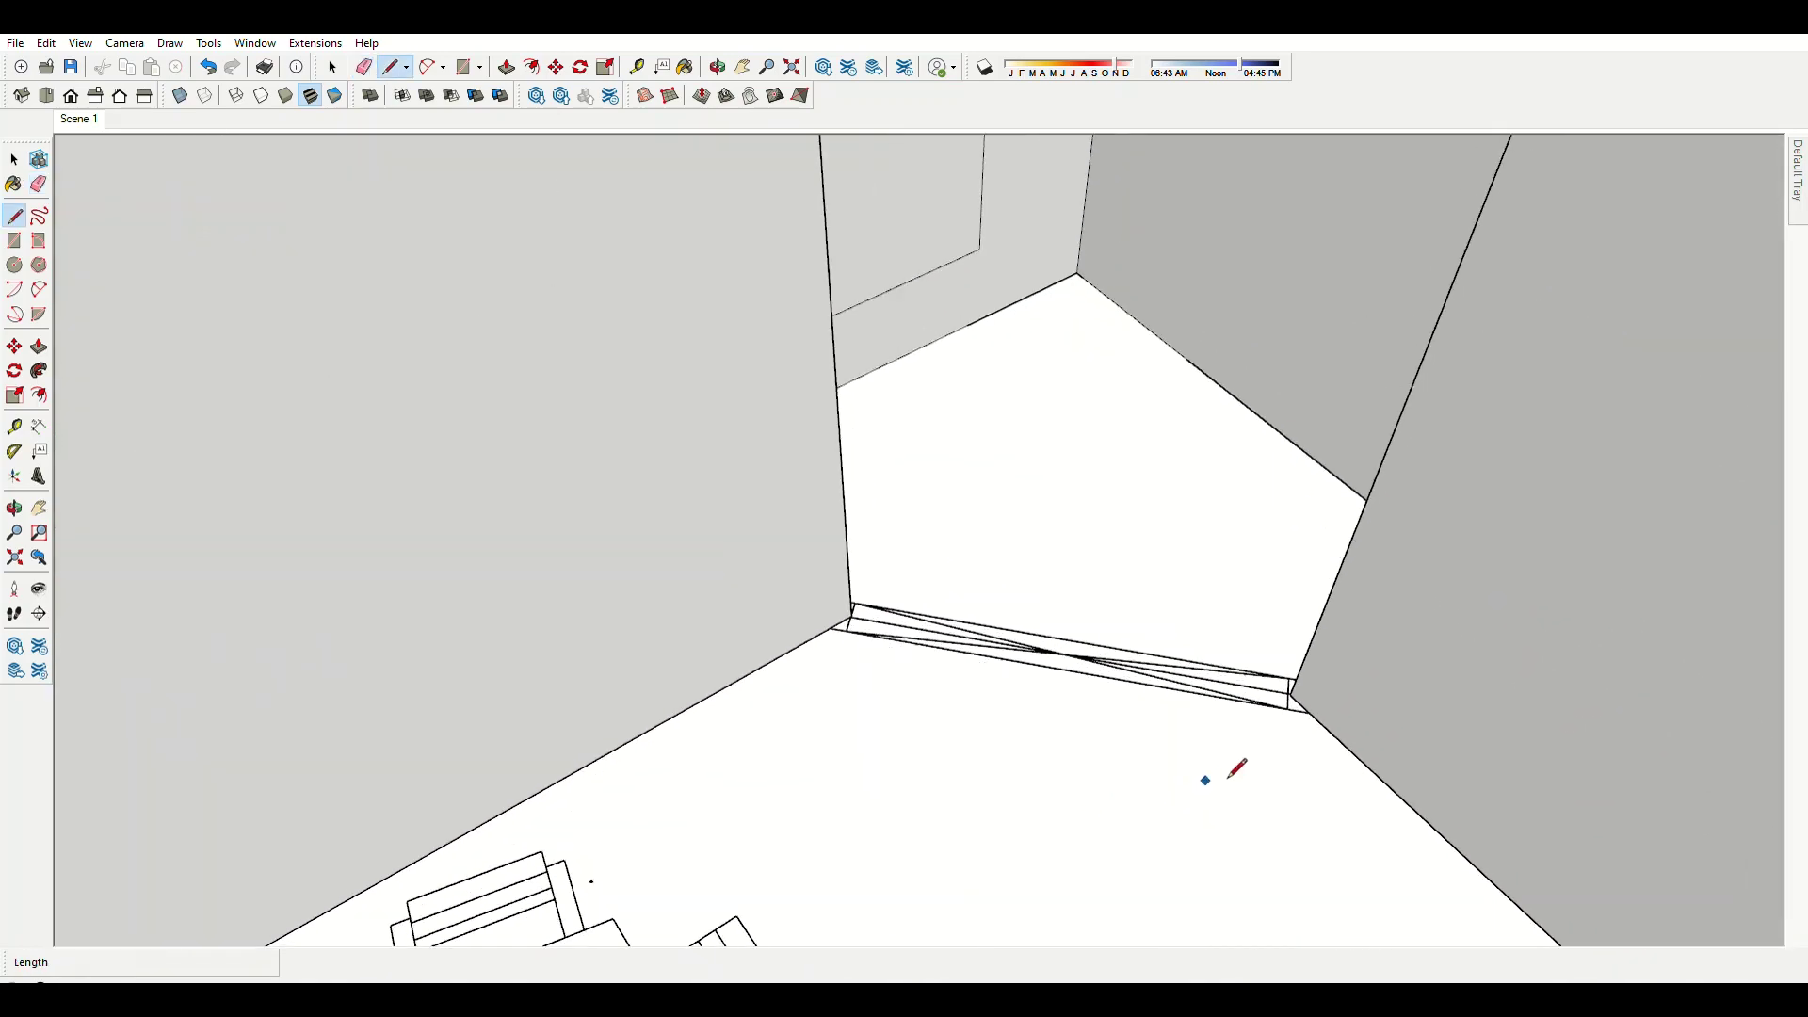
pyautogui.scroll(-2, 384, 490)
pyautogui.scroll(3, 423, 392)
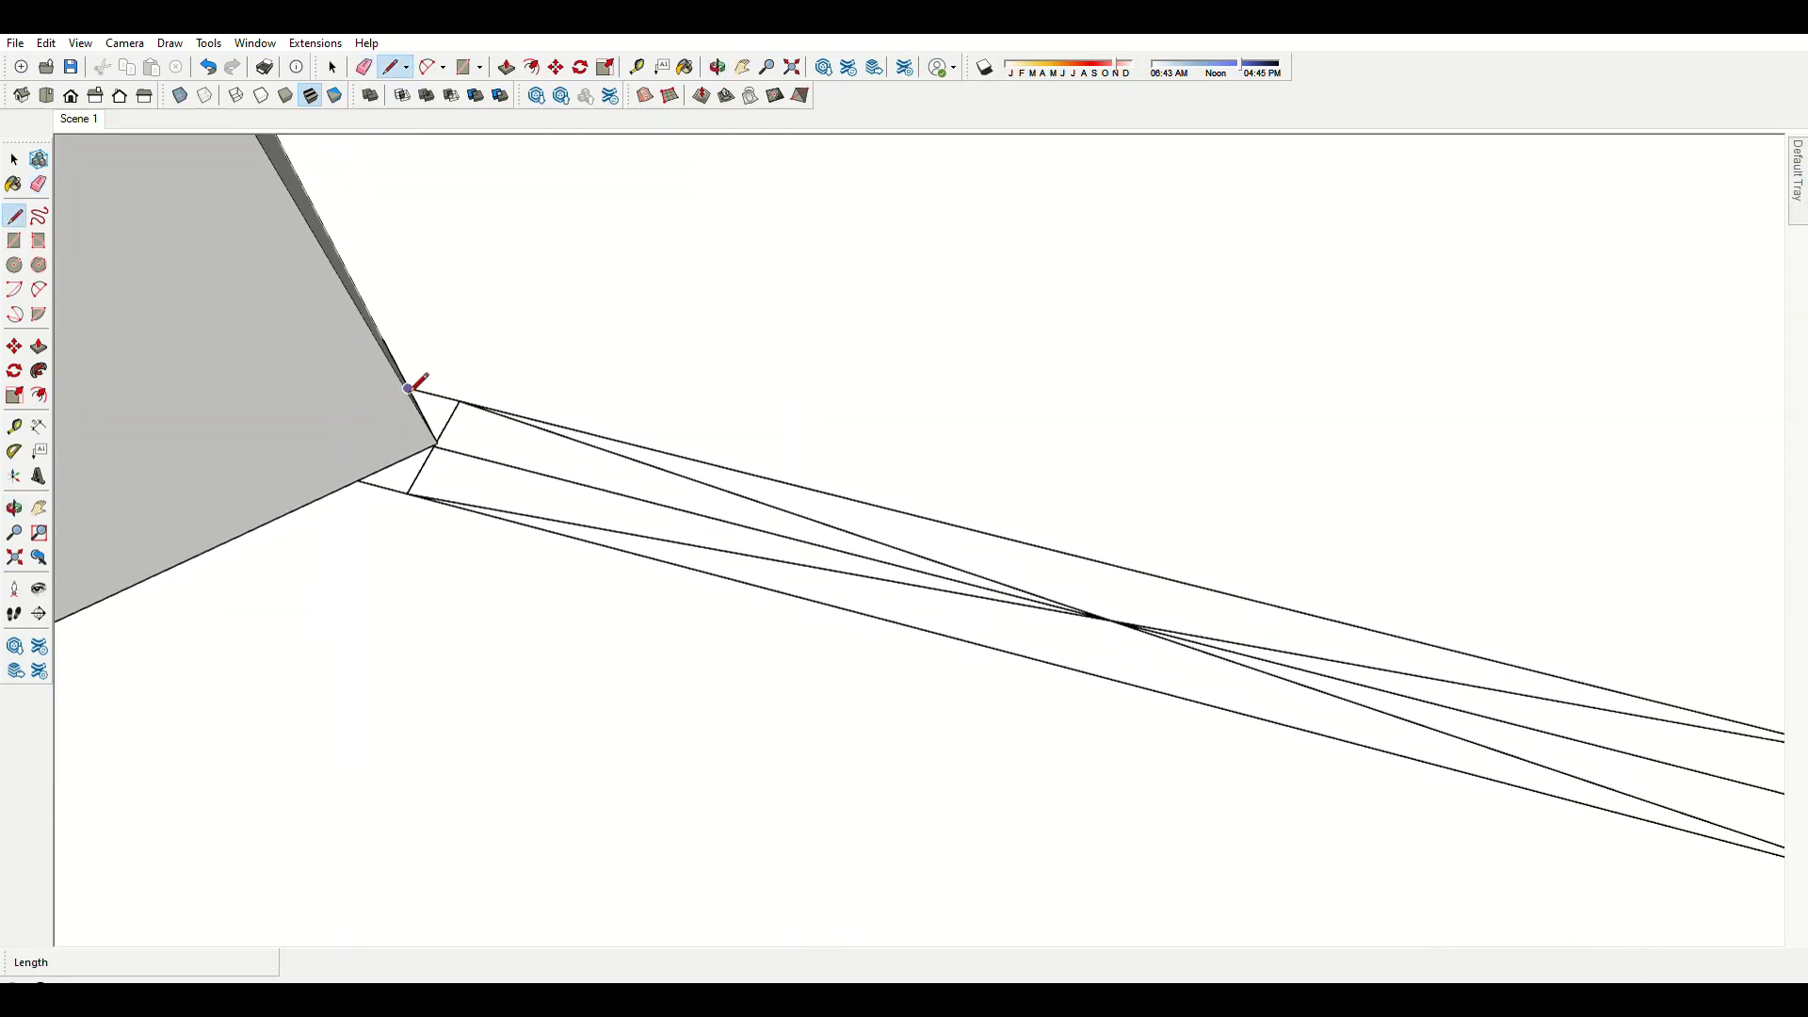
pyautogui.moveTo(424, 392)
pyautogui.mouseDown(button='middle')
pyautogui.moveTo(505, 565)
pyautogui.moveTo(947, 555)
pyautogui.mouseUp(button='middle')
pyautogui.scroll(3, 947, 557)
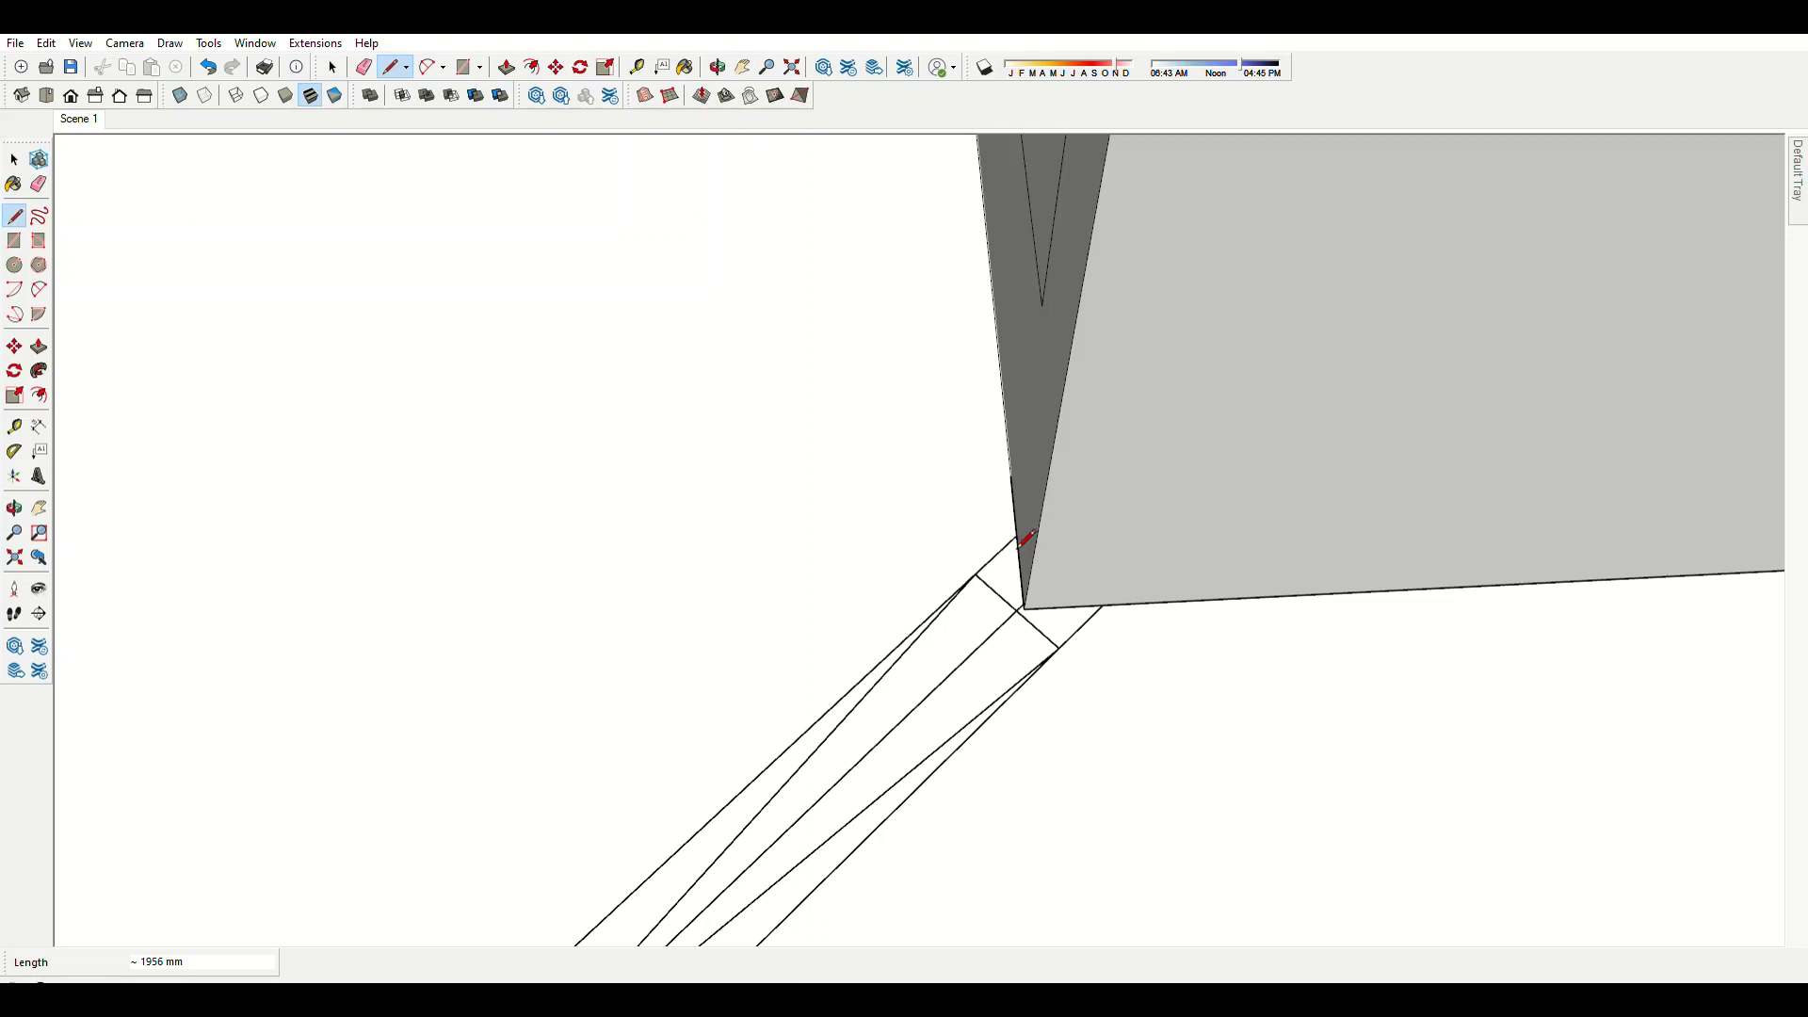
pyautogui.scroll(-3, 1042, 625)
pyautogui.moveTo(1041, 754)
pyautogui.mouseDown(button='middle')
pyautogui.moveTo(859, 799)
pyautogui.moveTo(1008, 631)
pyautogui.mouseUp(button='middle')
# Extrude the new face to wall height and erase the extra junction edges.
pyautogui.press('p')
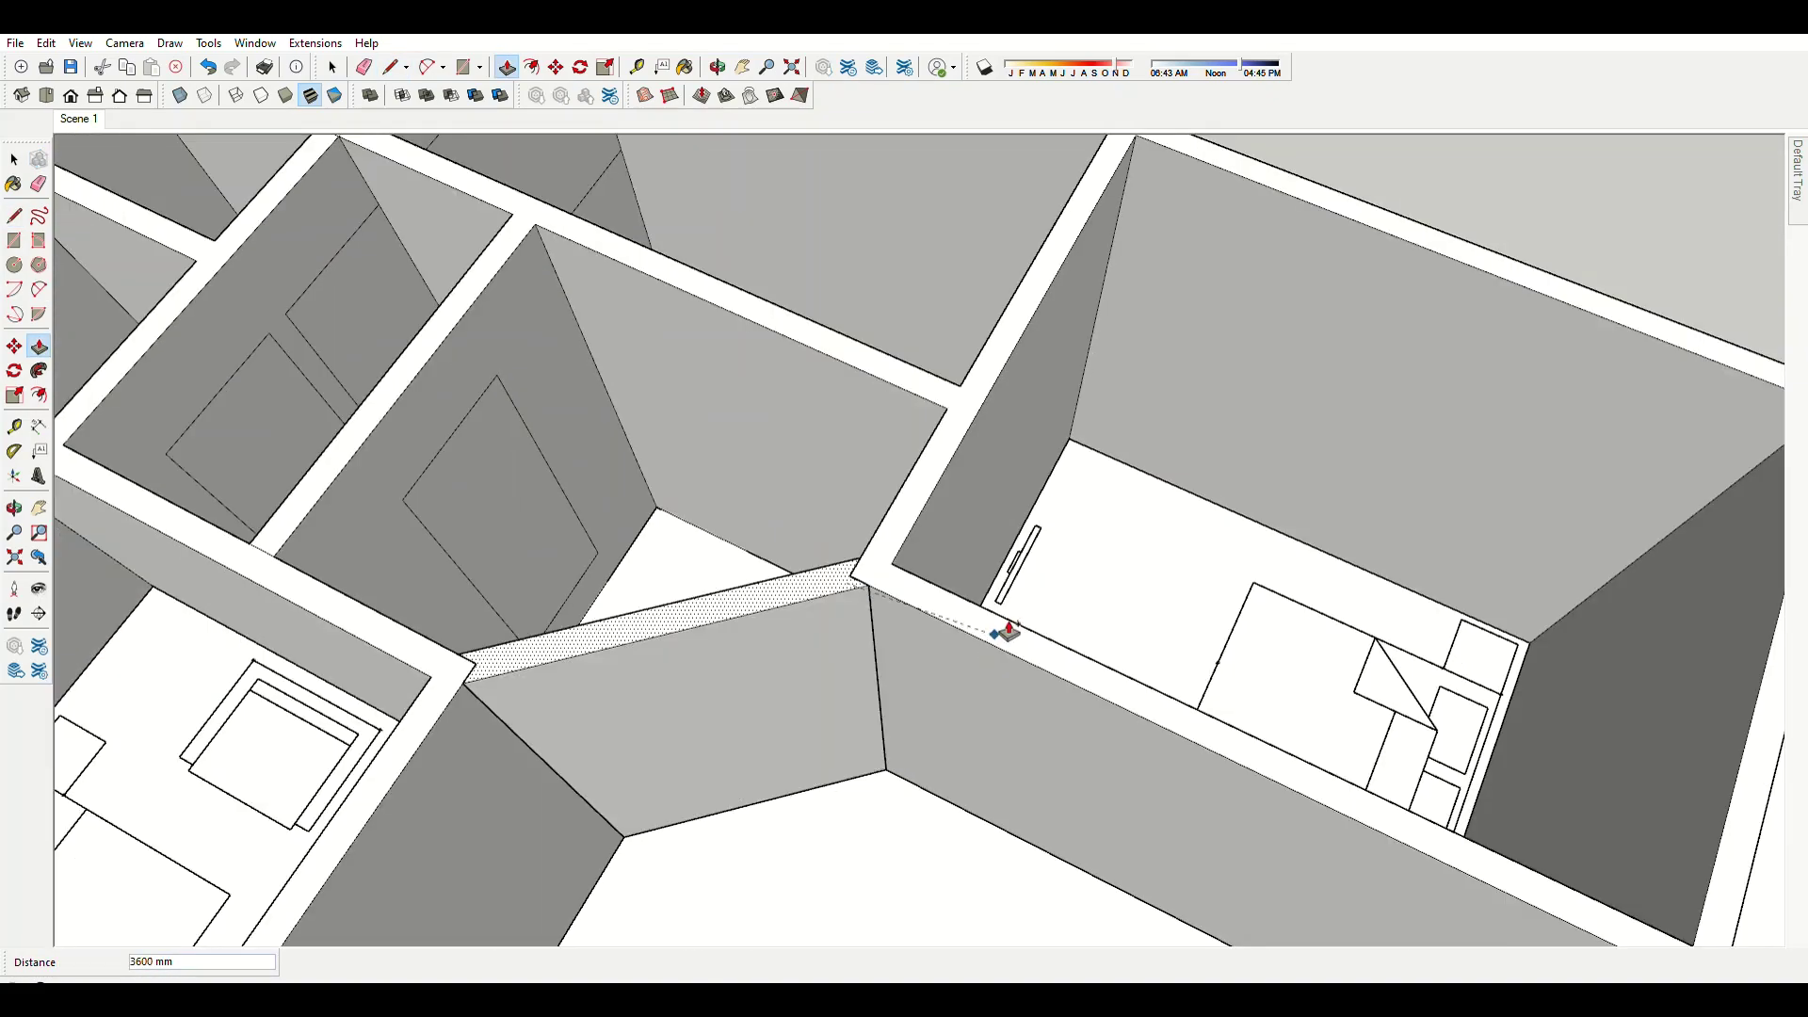
pyautogui.scroll(-3, 847, 565)
pyautogui.scroll(2, 722, 517)
pyautogui.press('e')
pyautogui.scroll(2, 659, 541)
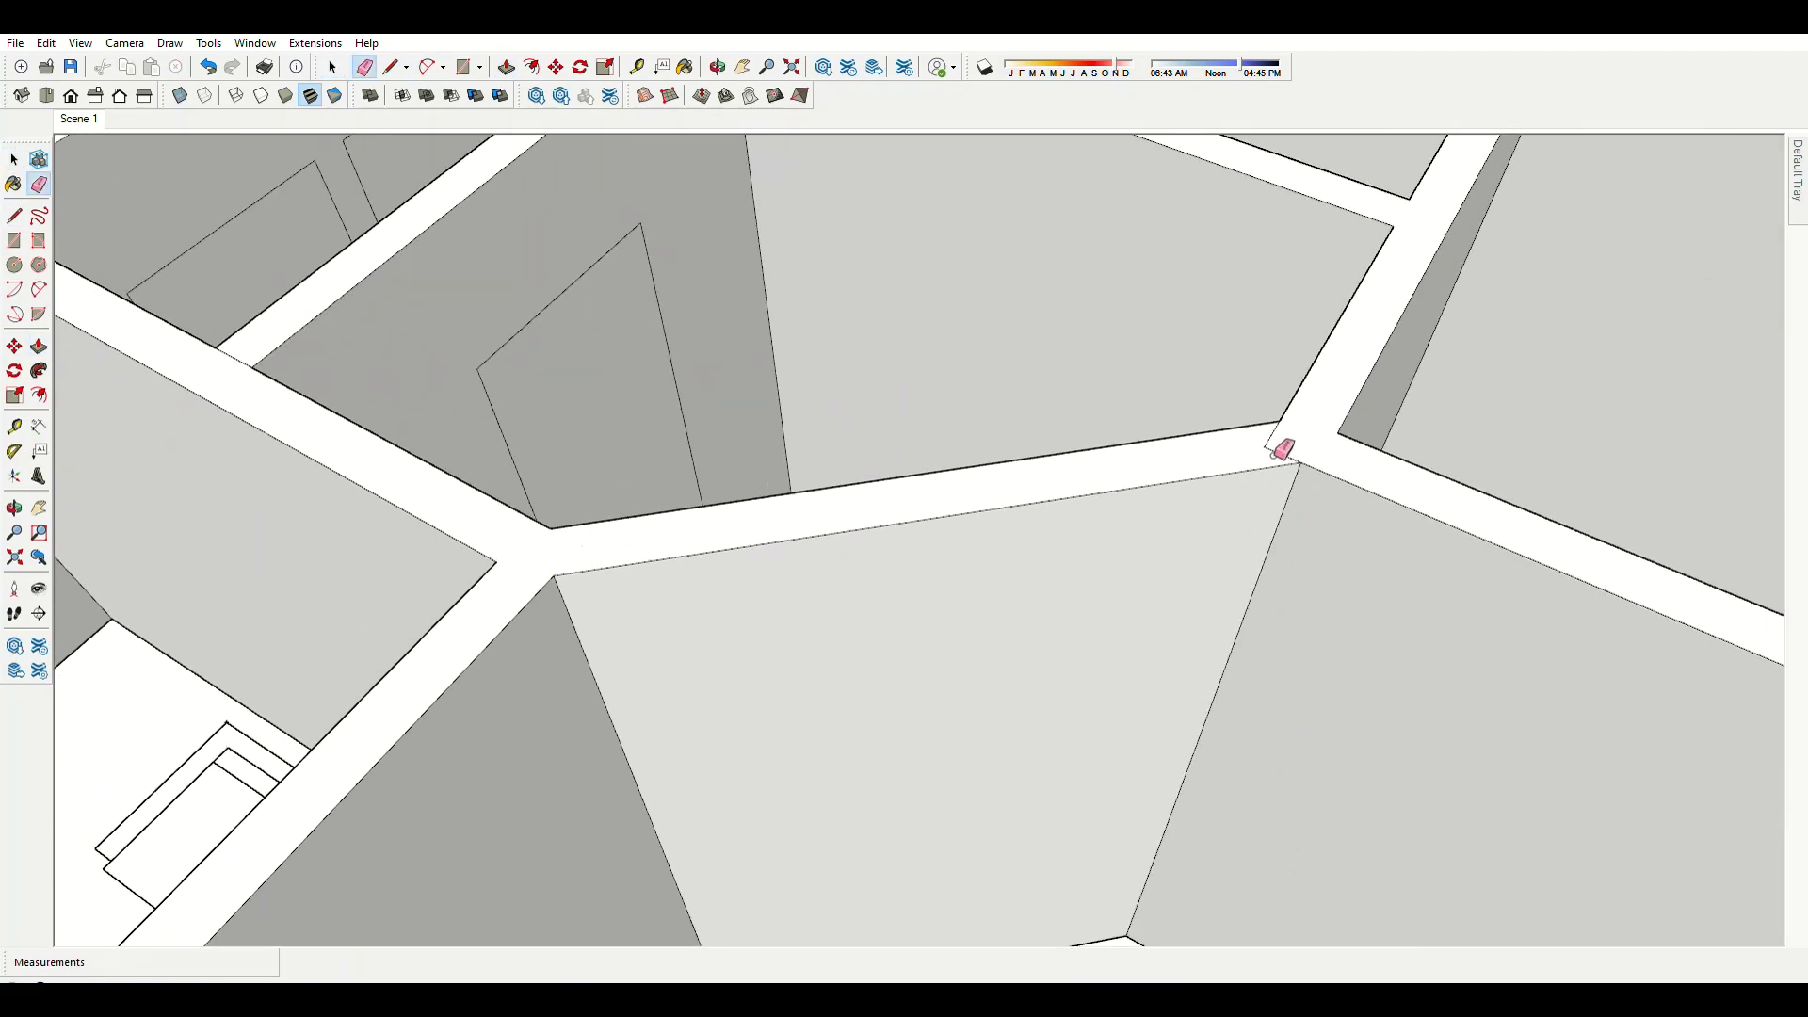
pyautogui.moveTo(1281, 450)
pyautogui.mouseDown(button='middle')
pyautogui.moveTo(941, 529)
pyautogui.moveTo(734, 352)
pyautogui.mouseUp(button='middle')
pyautogui.press('m')
pyautogui.scroll(1, 841, 387)
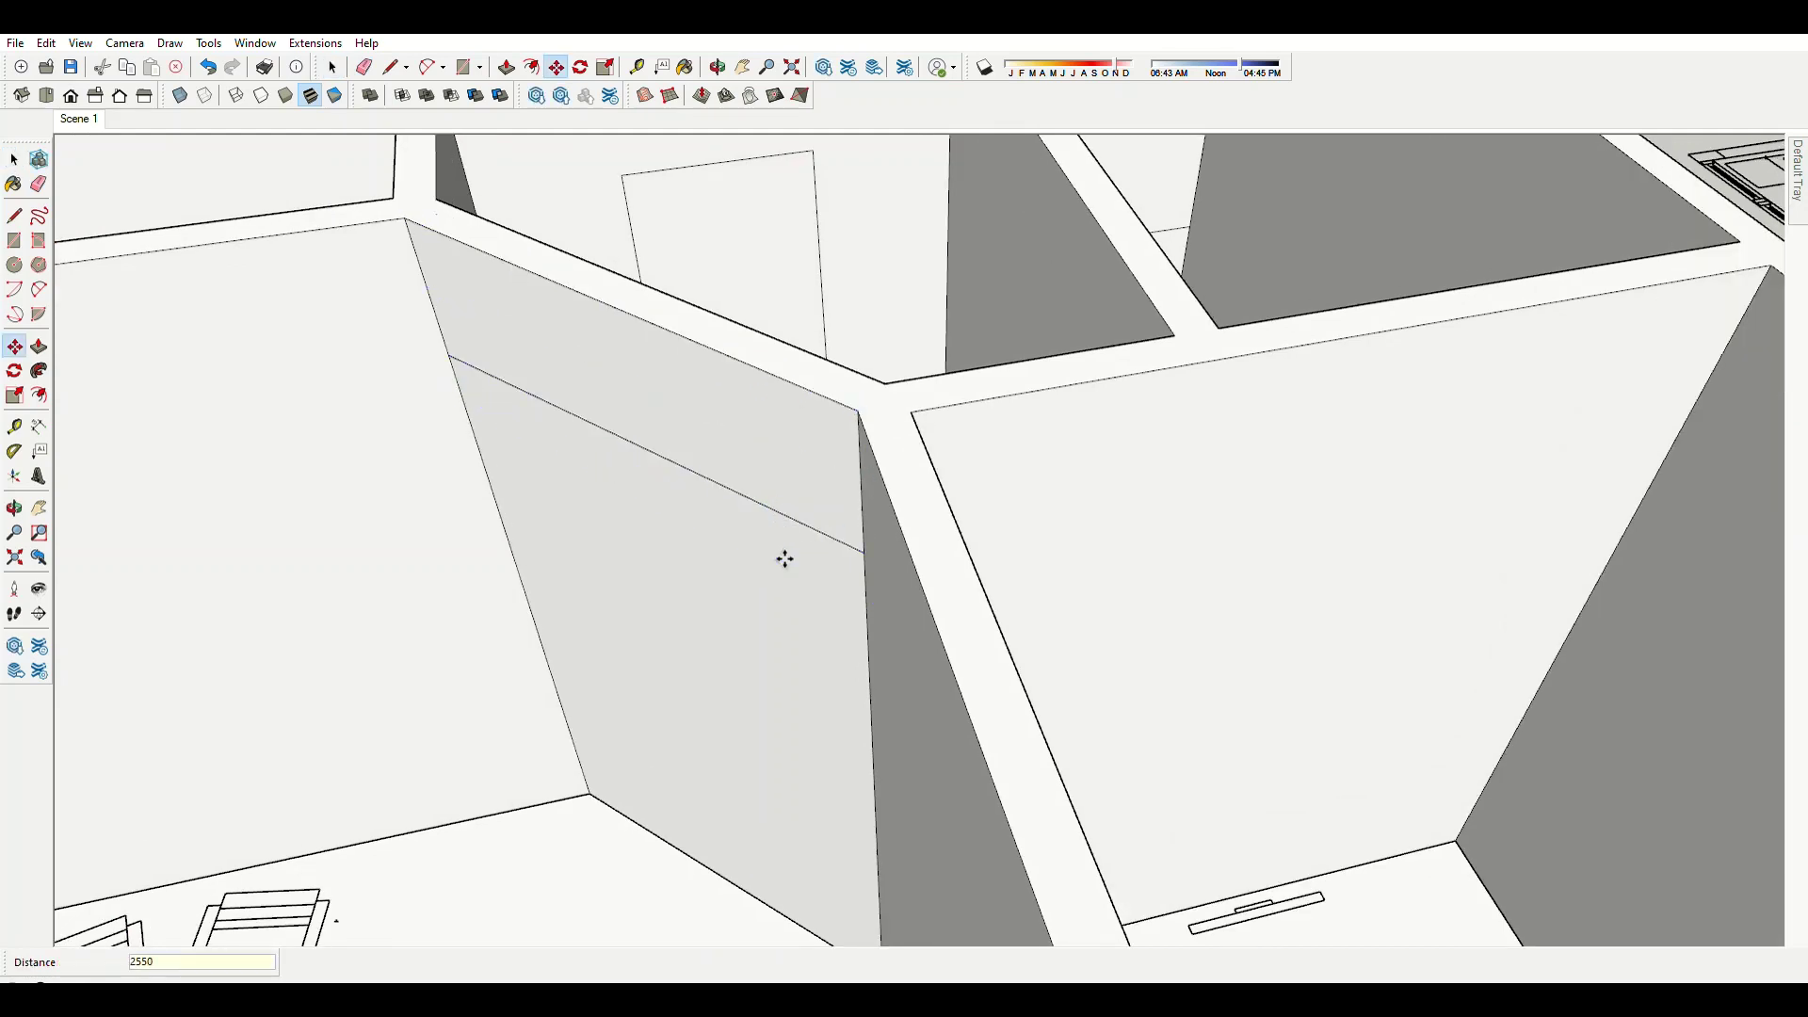
# Orbit and zoom over the ground-floor rooms to find stray wall edges.
pyautogui.scroll(2, 856, 556)
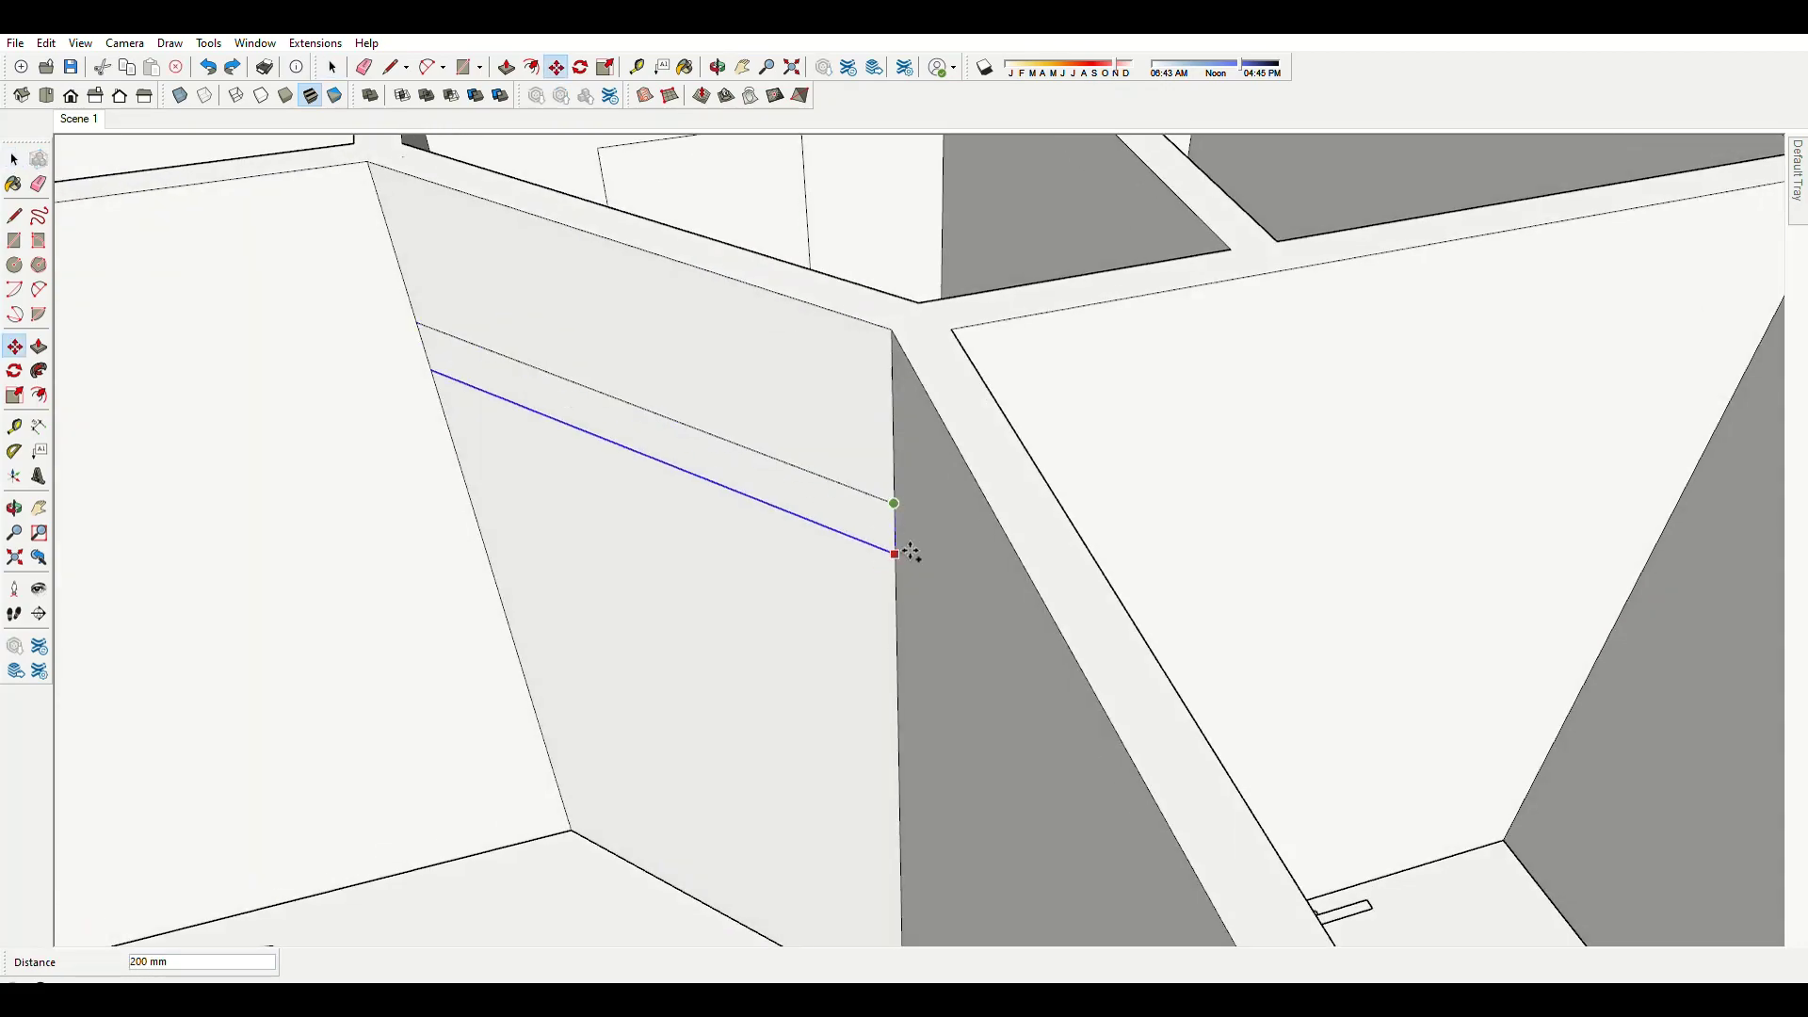
pyautogui.scroll(-3, 911, 550)
pyautogui.scroll(-2, 922, 602)
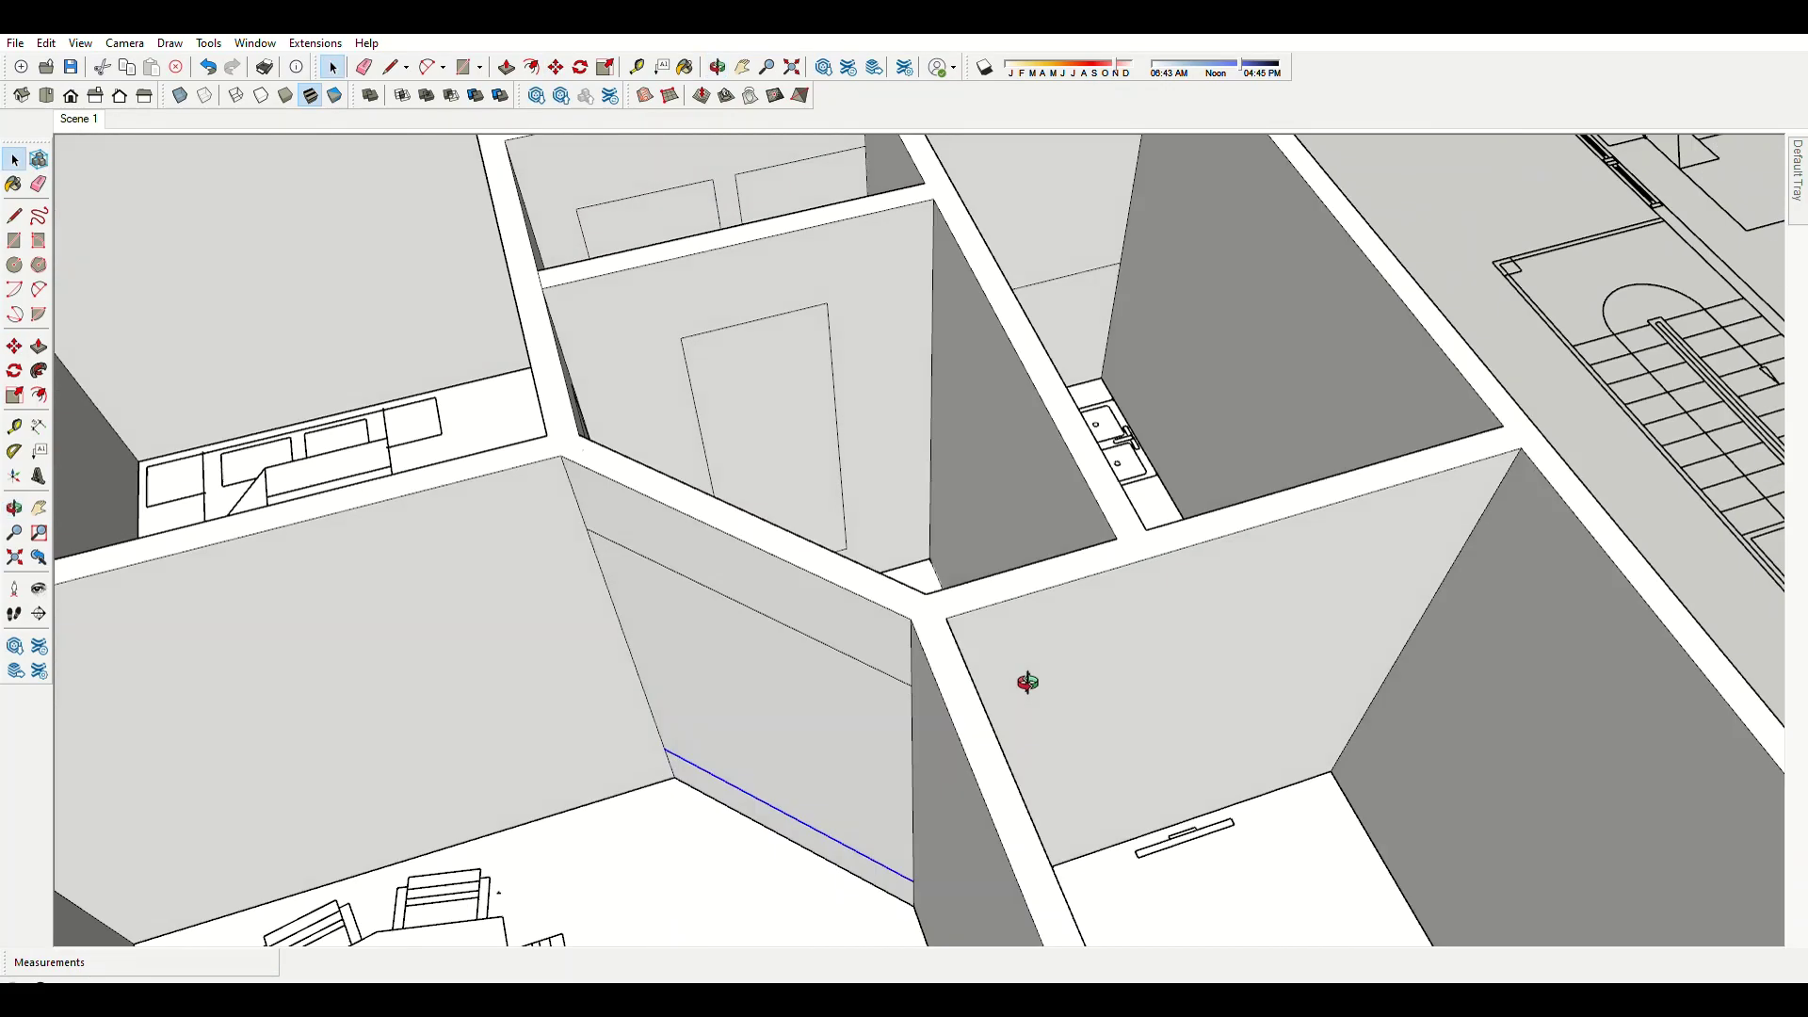
pyautogui.press('p')
pyautogui.scroll(-5, 885, 545)
pyautogui.moveTo(886, 545); pyautogui.dragTo(666, 625, button='middle')
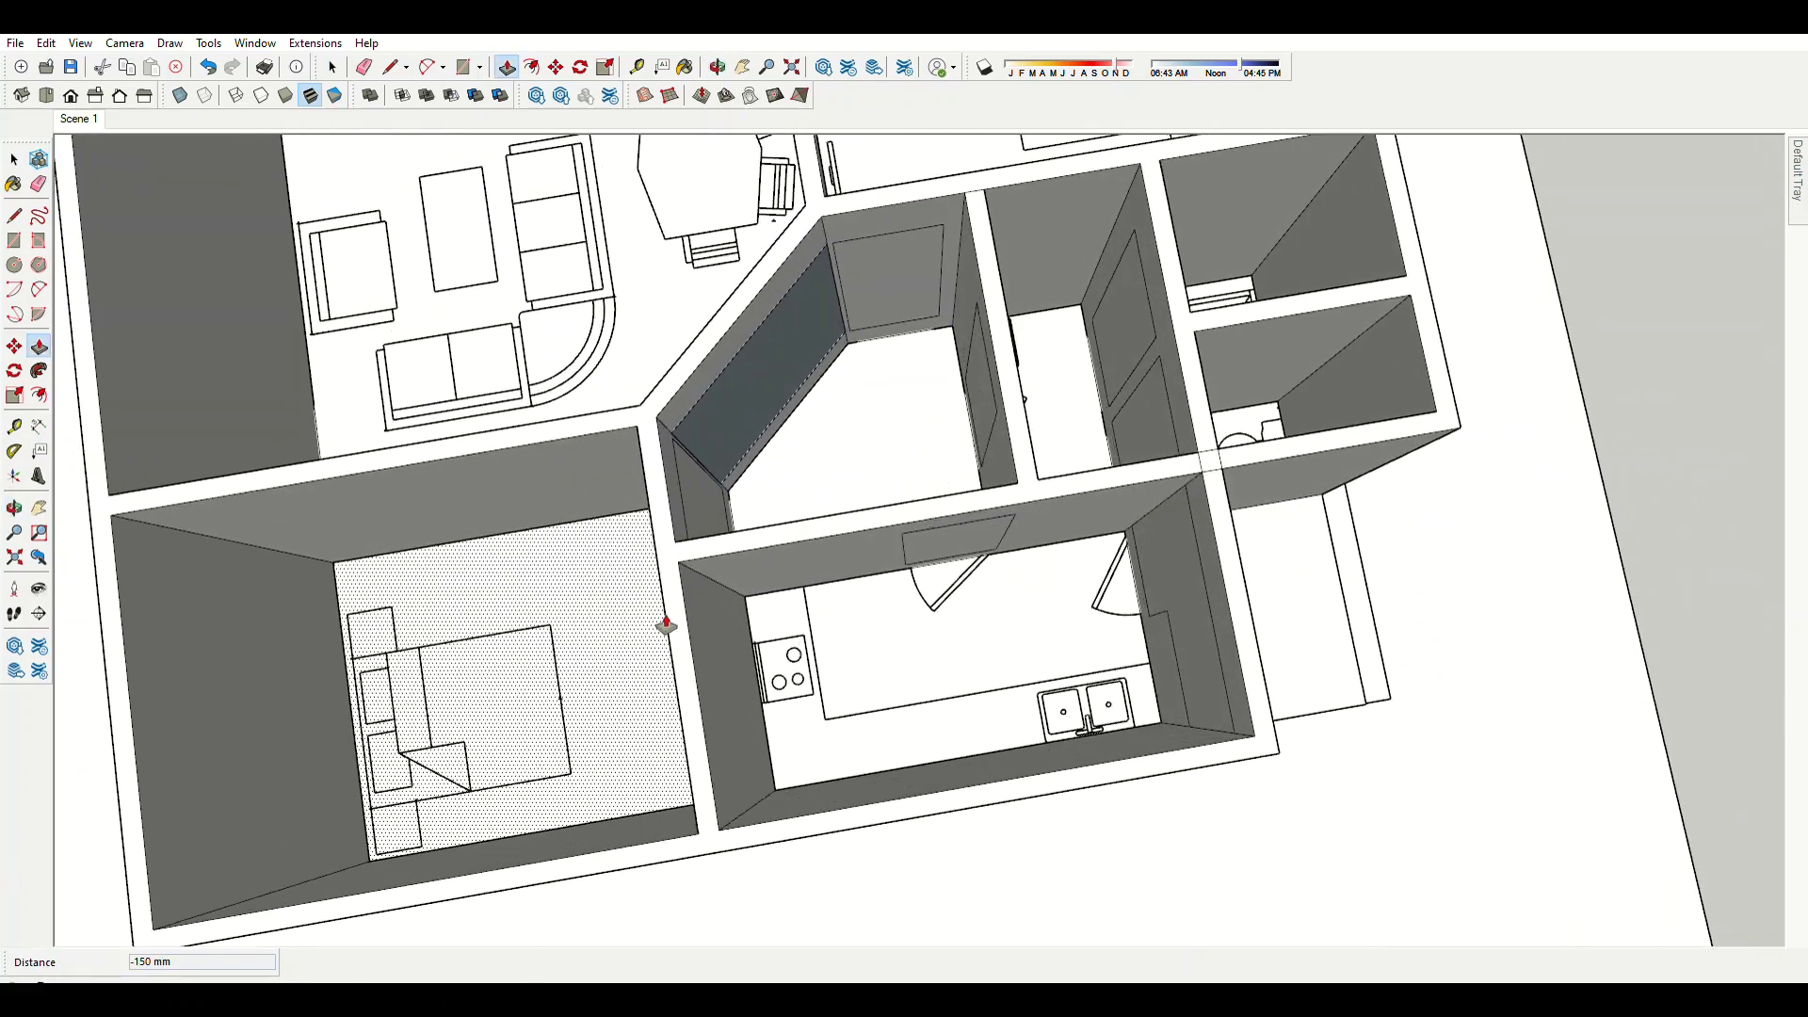
pyautogui.scroll(5, 665, 626)
pyautogui.scroll(3, 738, 455)
pyautogui.press('space')
pyautogui.scroll(-5, 867, 544)
pyautogui.scroll(5, 909, 485)
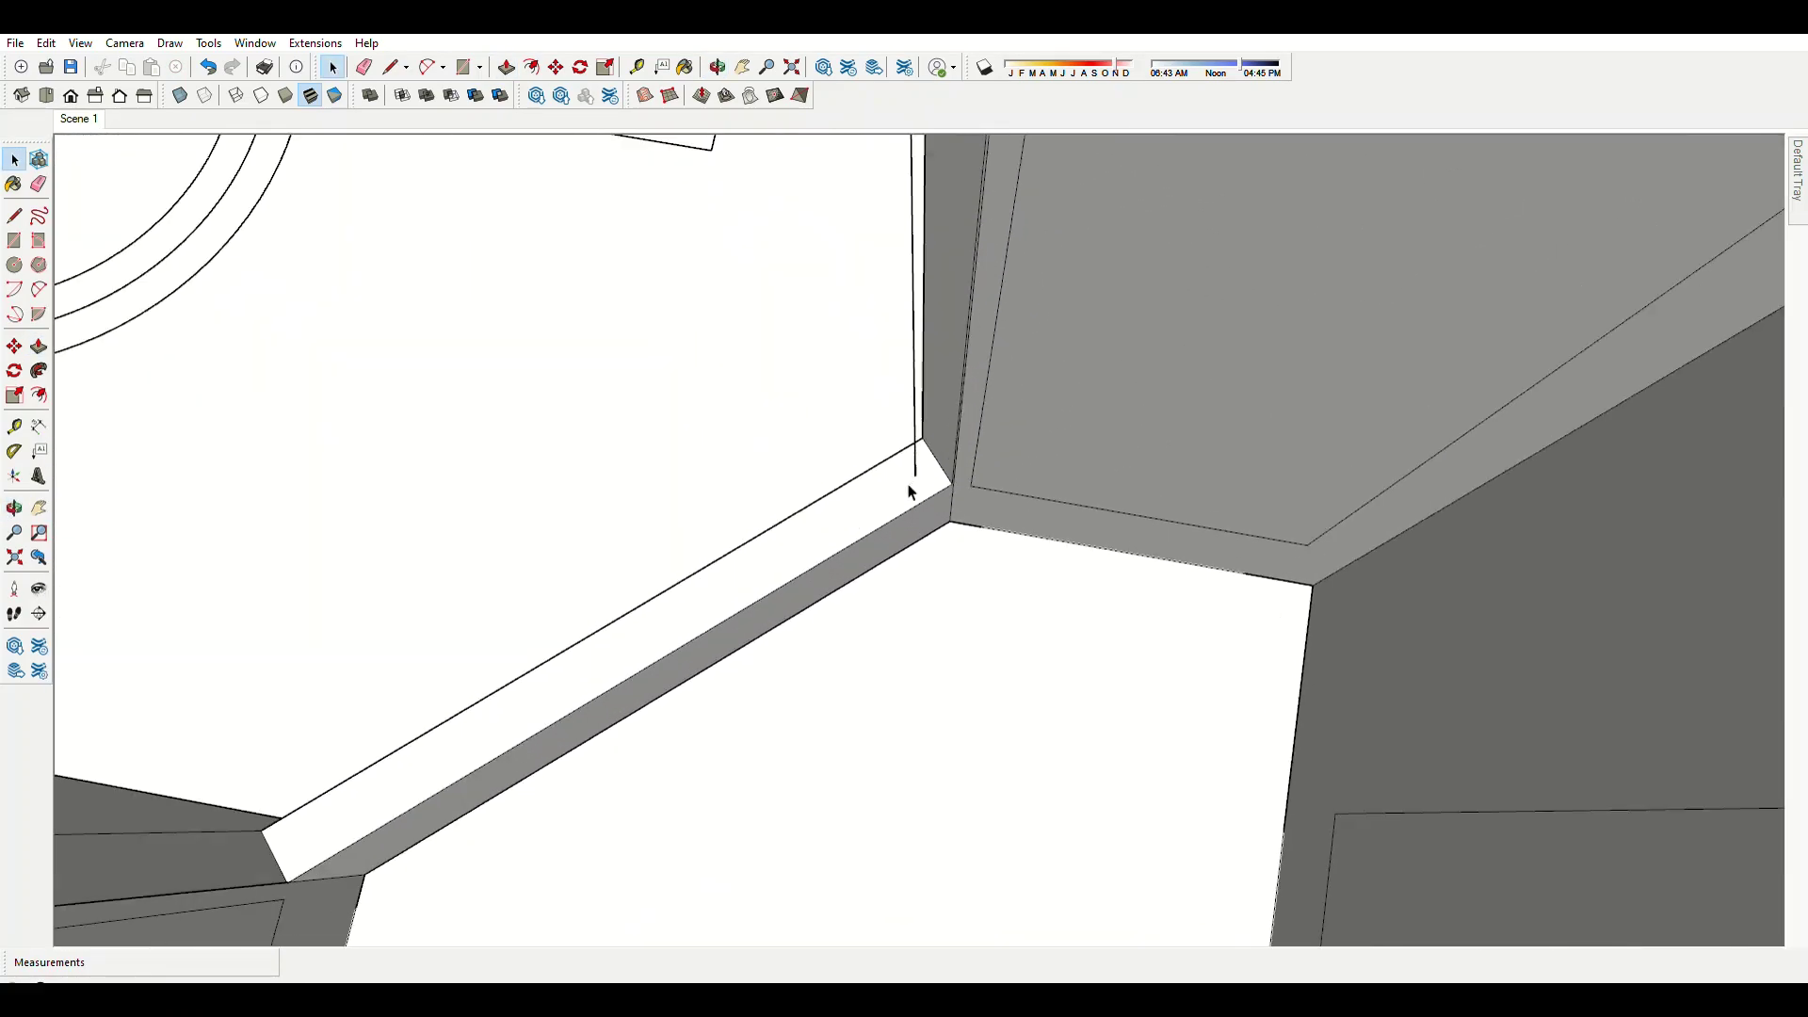
pyautogui.scroll(-3, 924, 497)
pyautogui.scroll(-3, 1049, 525)
# Erase the leftover line across the ground-floor wall face.
pyautogui.press('p')
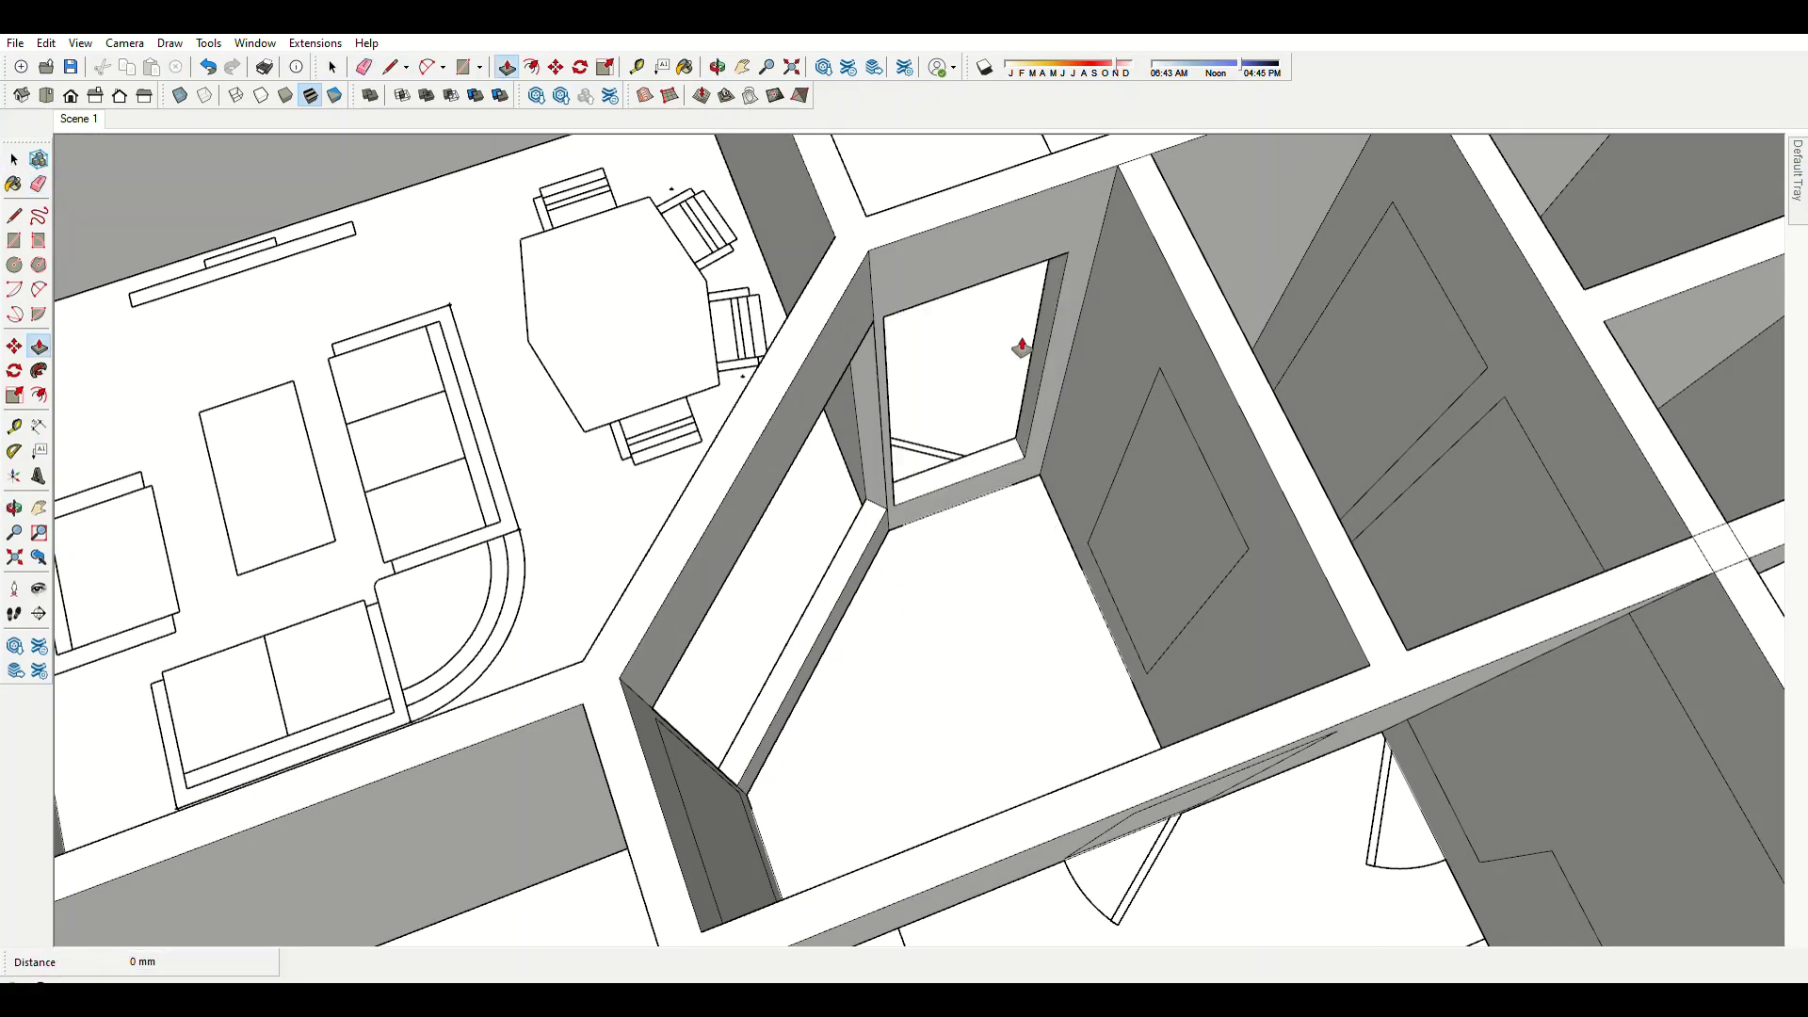
pyautogui.scroll(-3, 1174, 509)
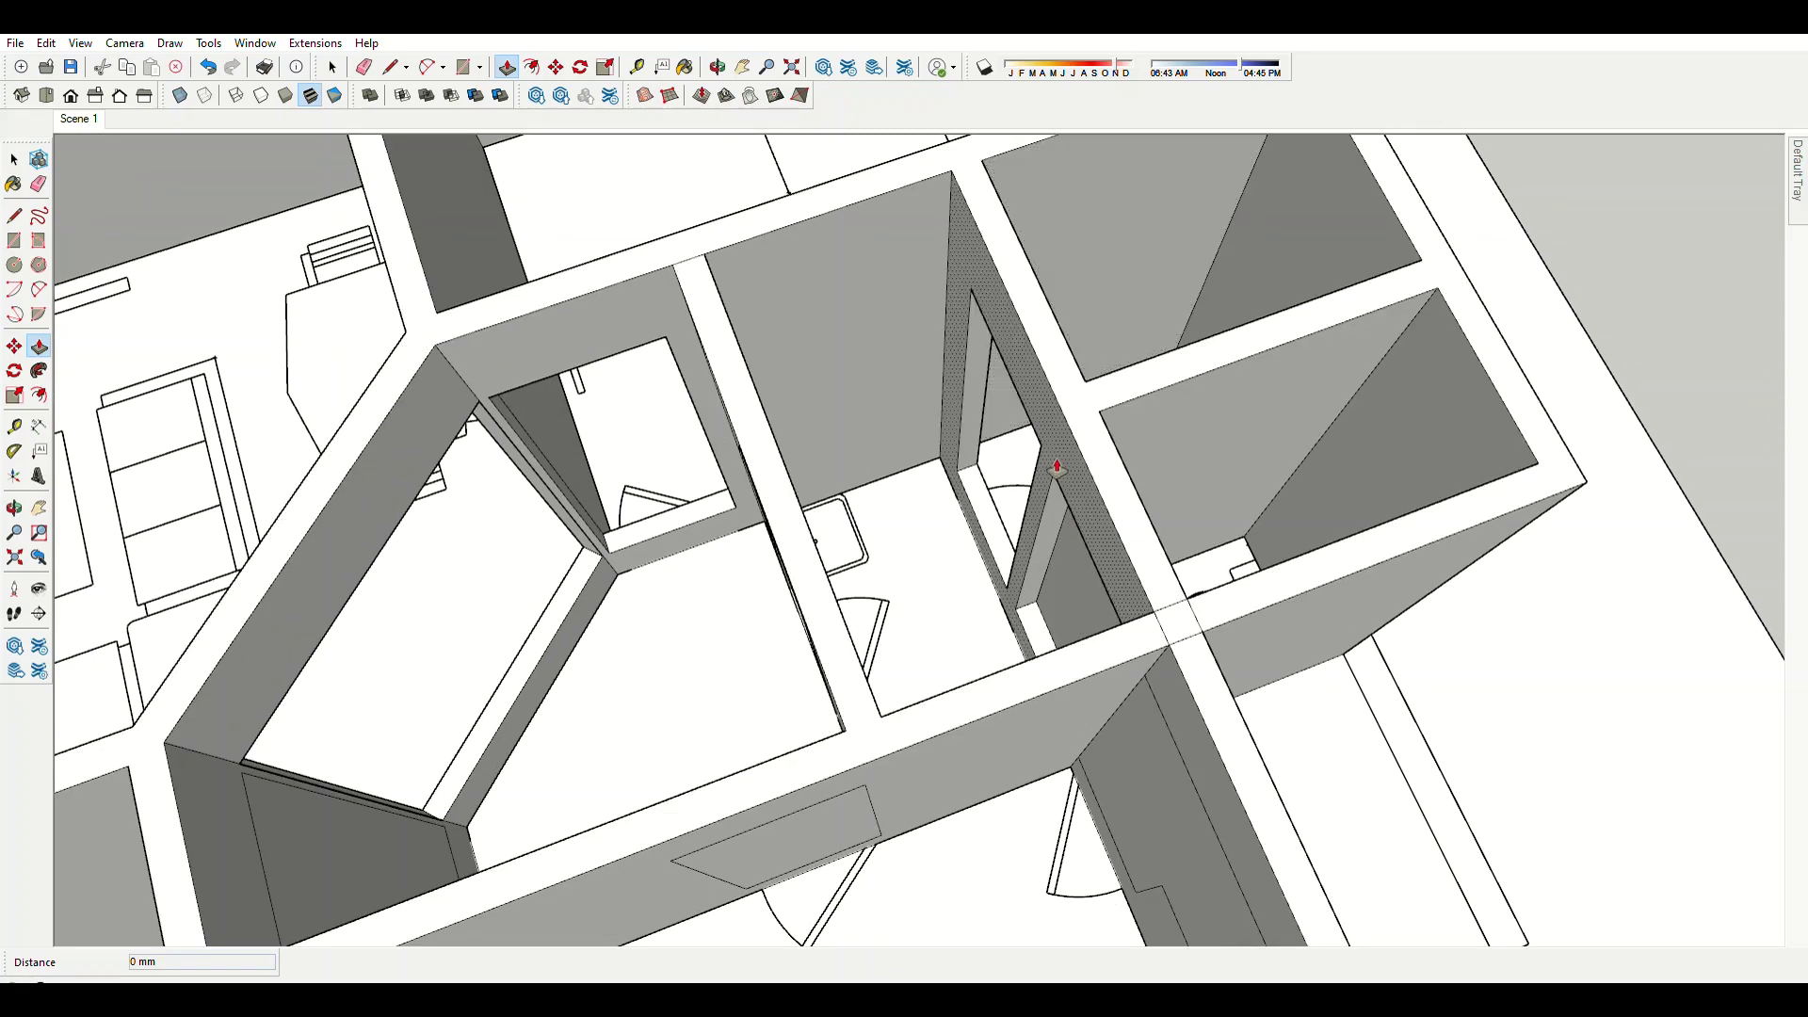
pyautogui.scroll(-2, 1111, 603)
pyautogui.scroll(2, 902, 633)
pyautogui.scroll(3, 730, 606)
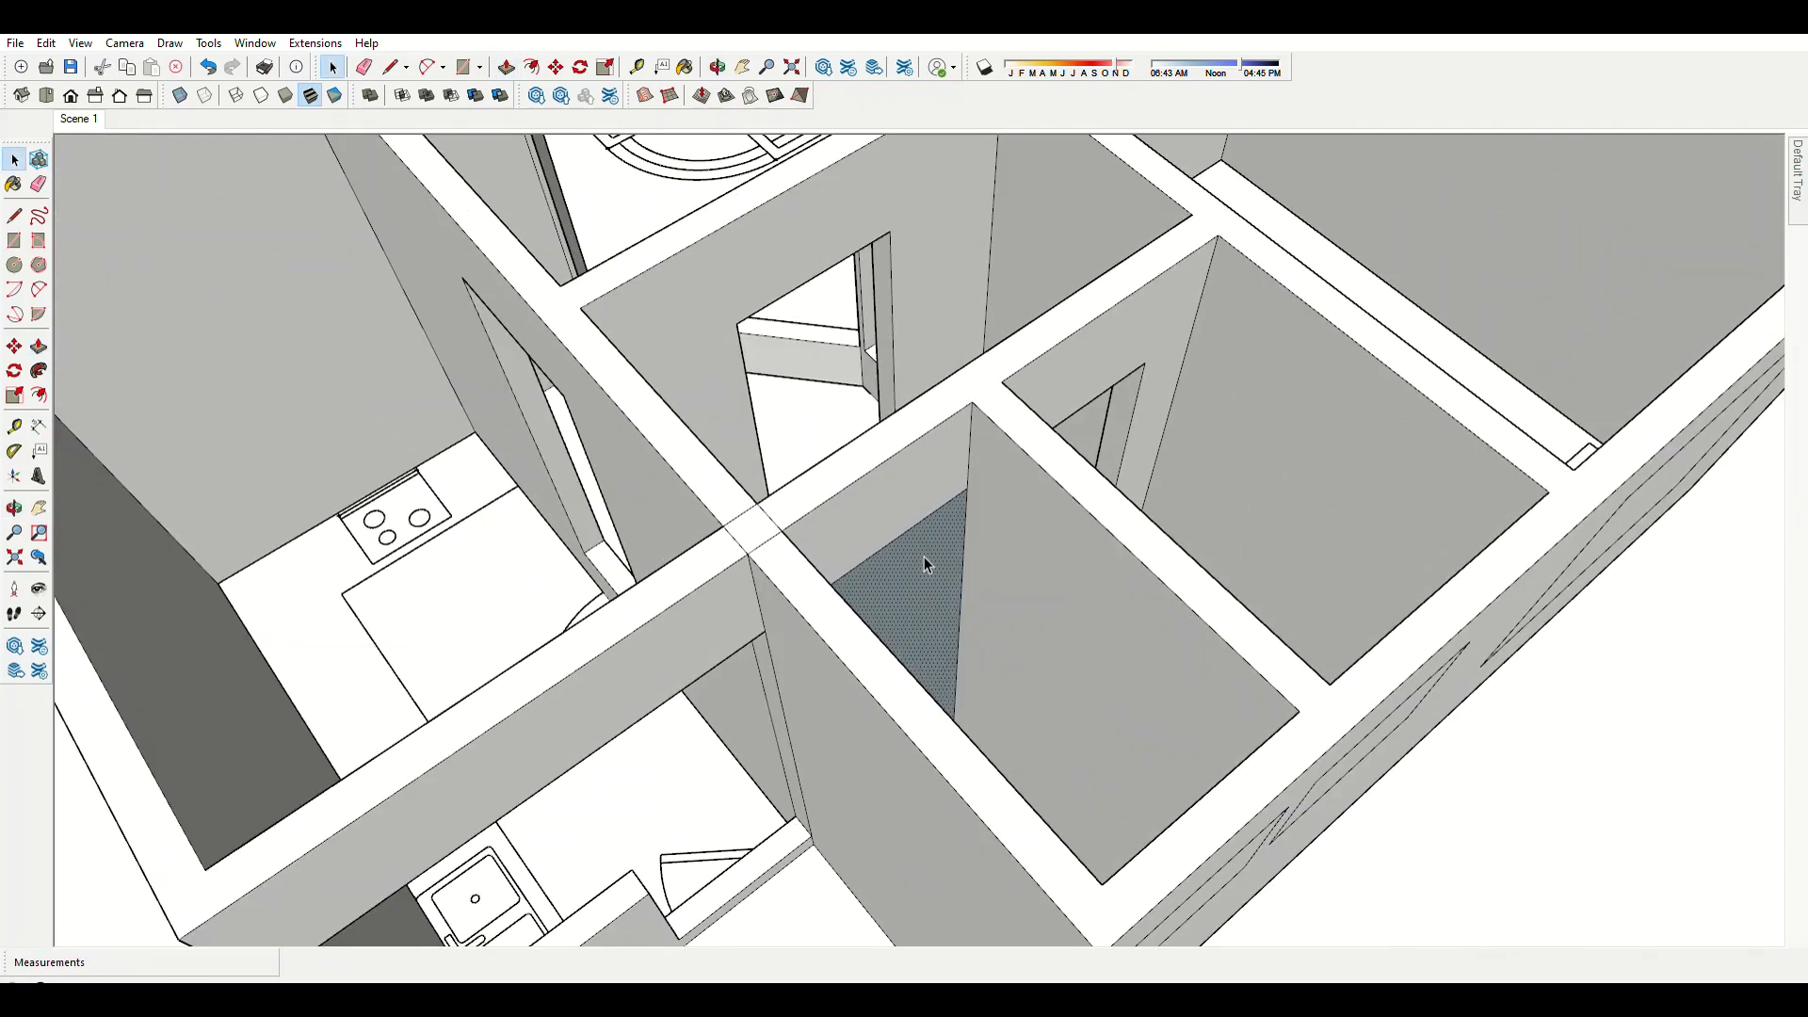
pyautogui.press('e')
pyautogui.scroll(2, 924, 557)
pyautogui.scroll(2, 936, 653)
pyautogui.scroll(-5, 921, 644)
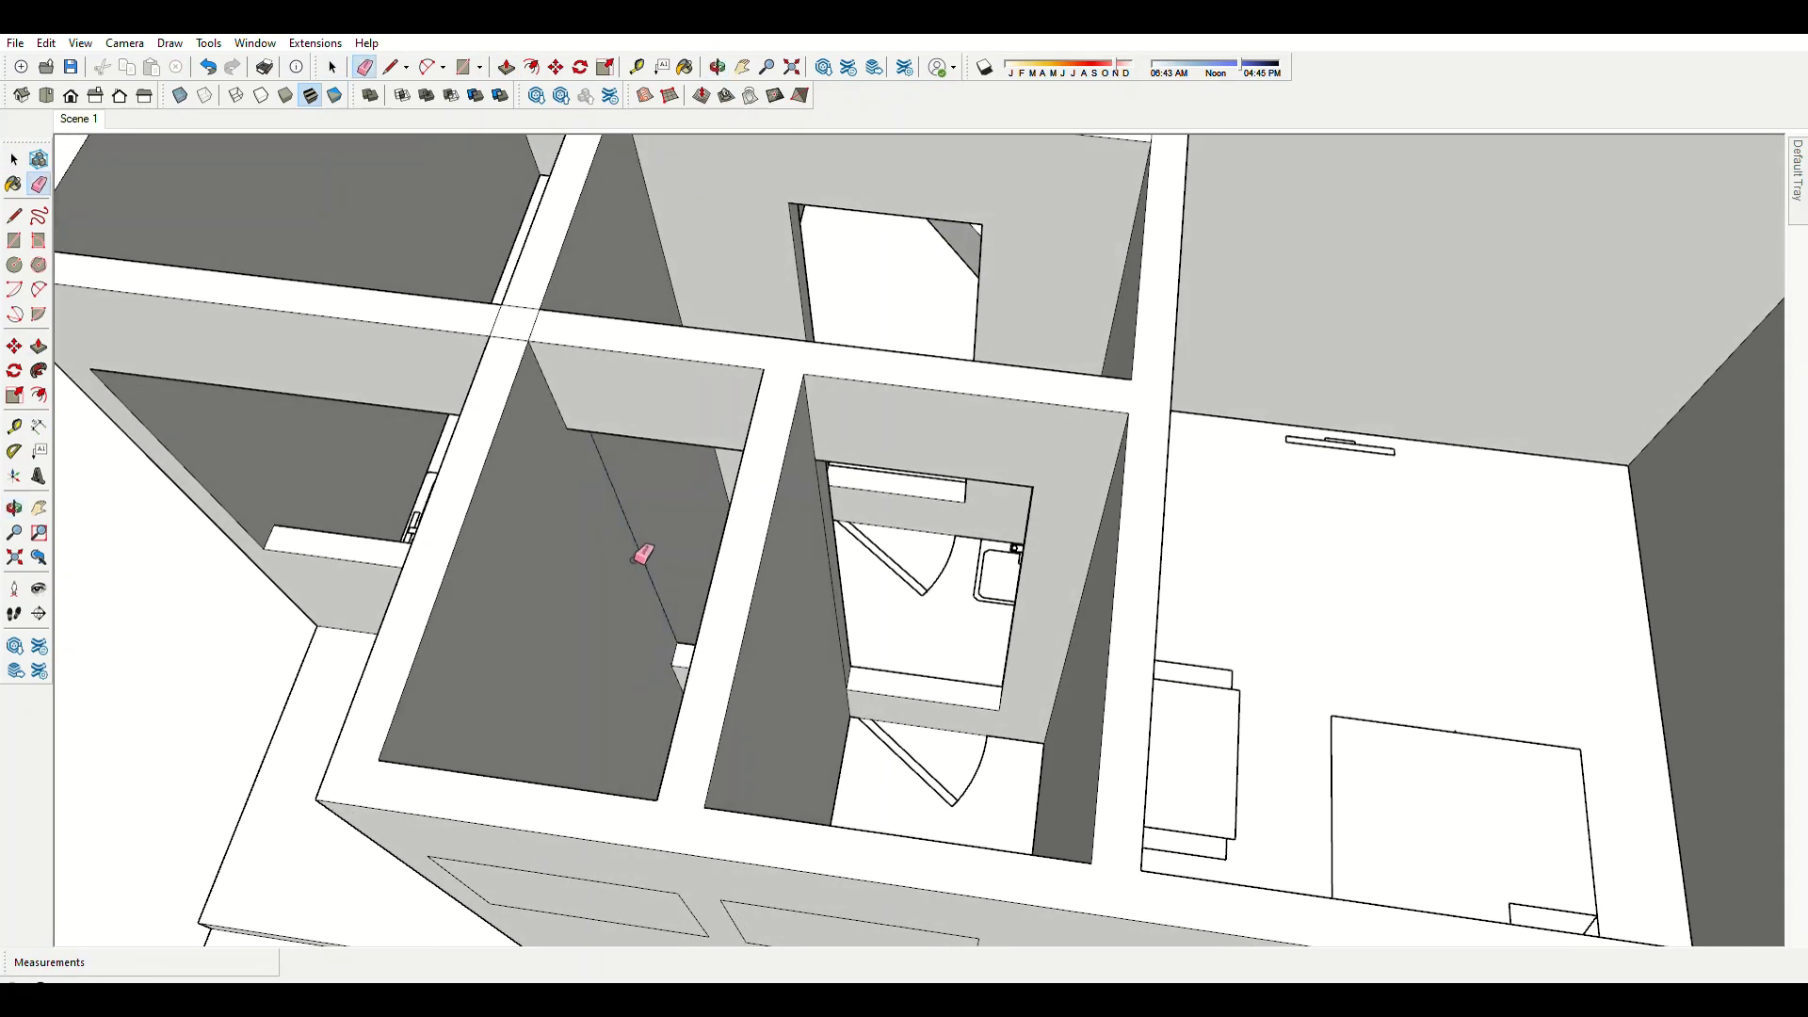
pyautogui.moveTo(646, 537); pyautogui.dragTo(820, 590, button='middle')
pyautogui.scroll(3, 1064, 628)
# Erase the stray edge beside the bathroom window opening, then survey the outer-wall windows.
pyautogui.scroll(-3, 923, 508)
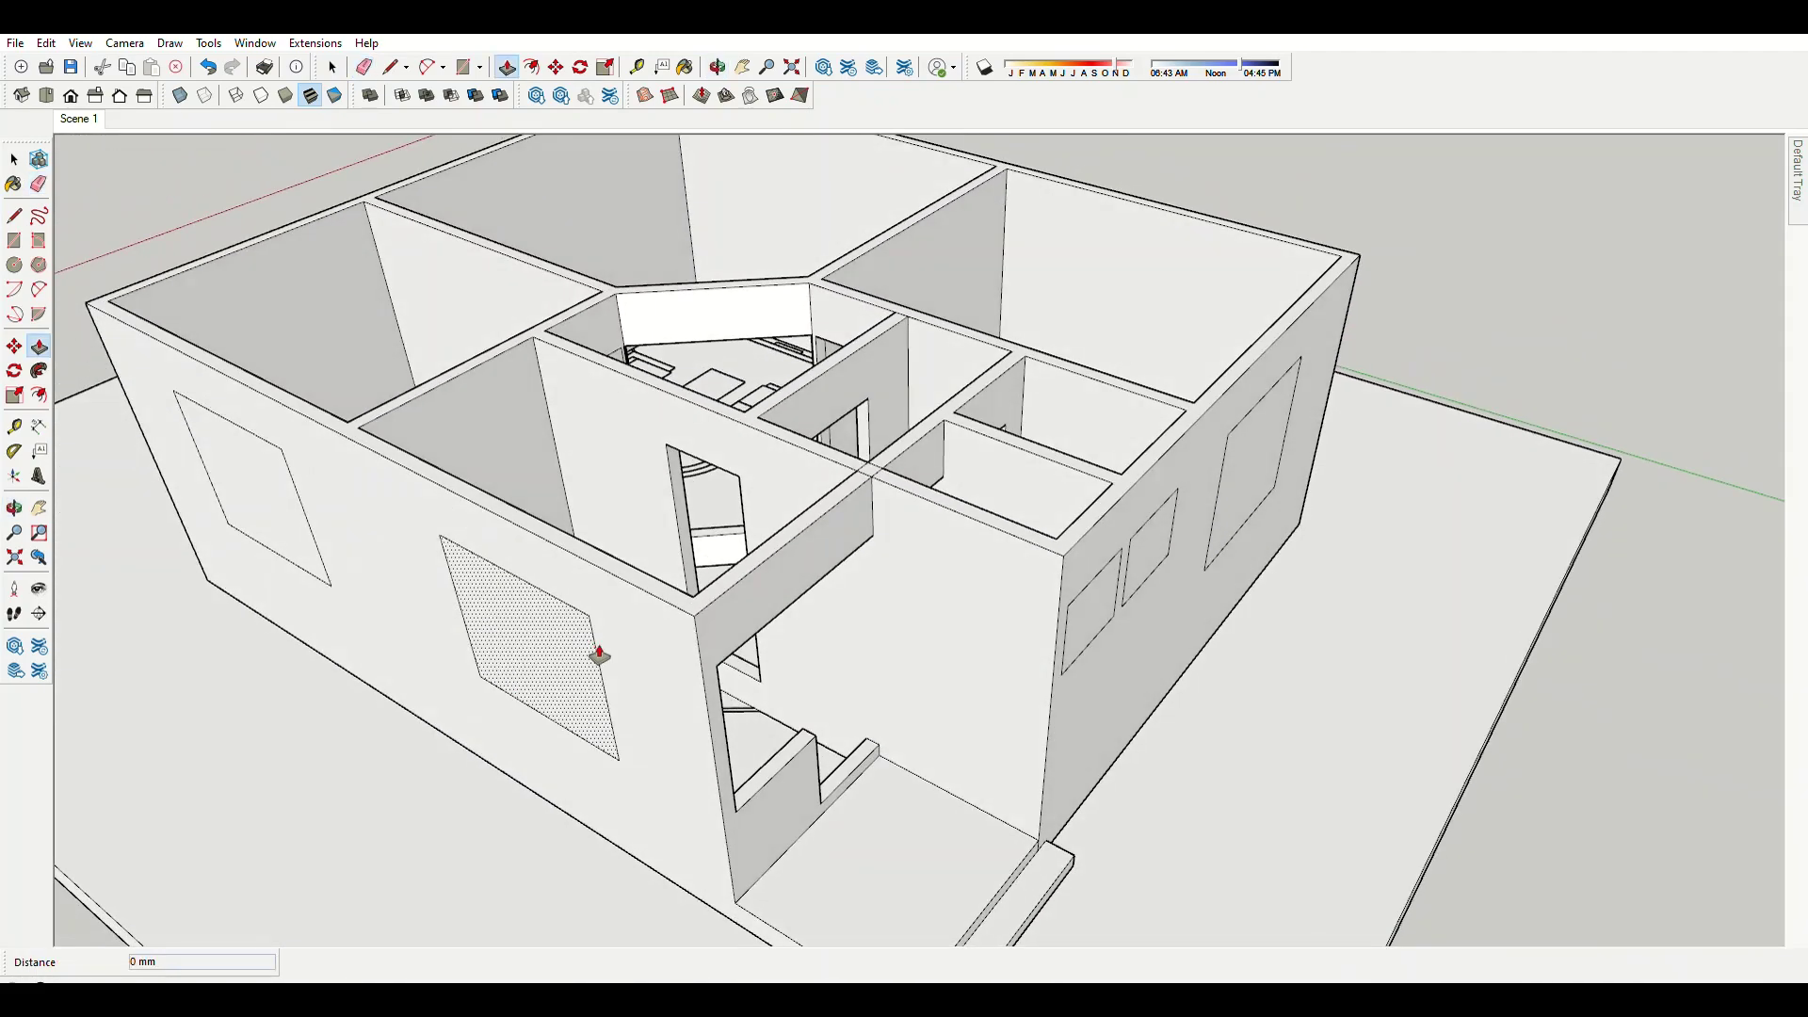
pyautogui.press('p')
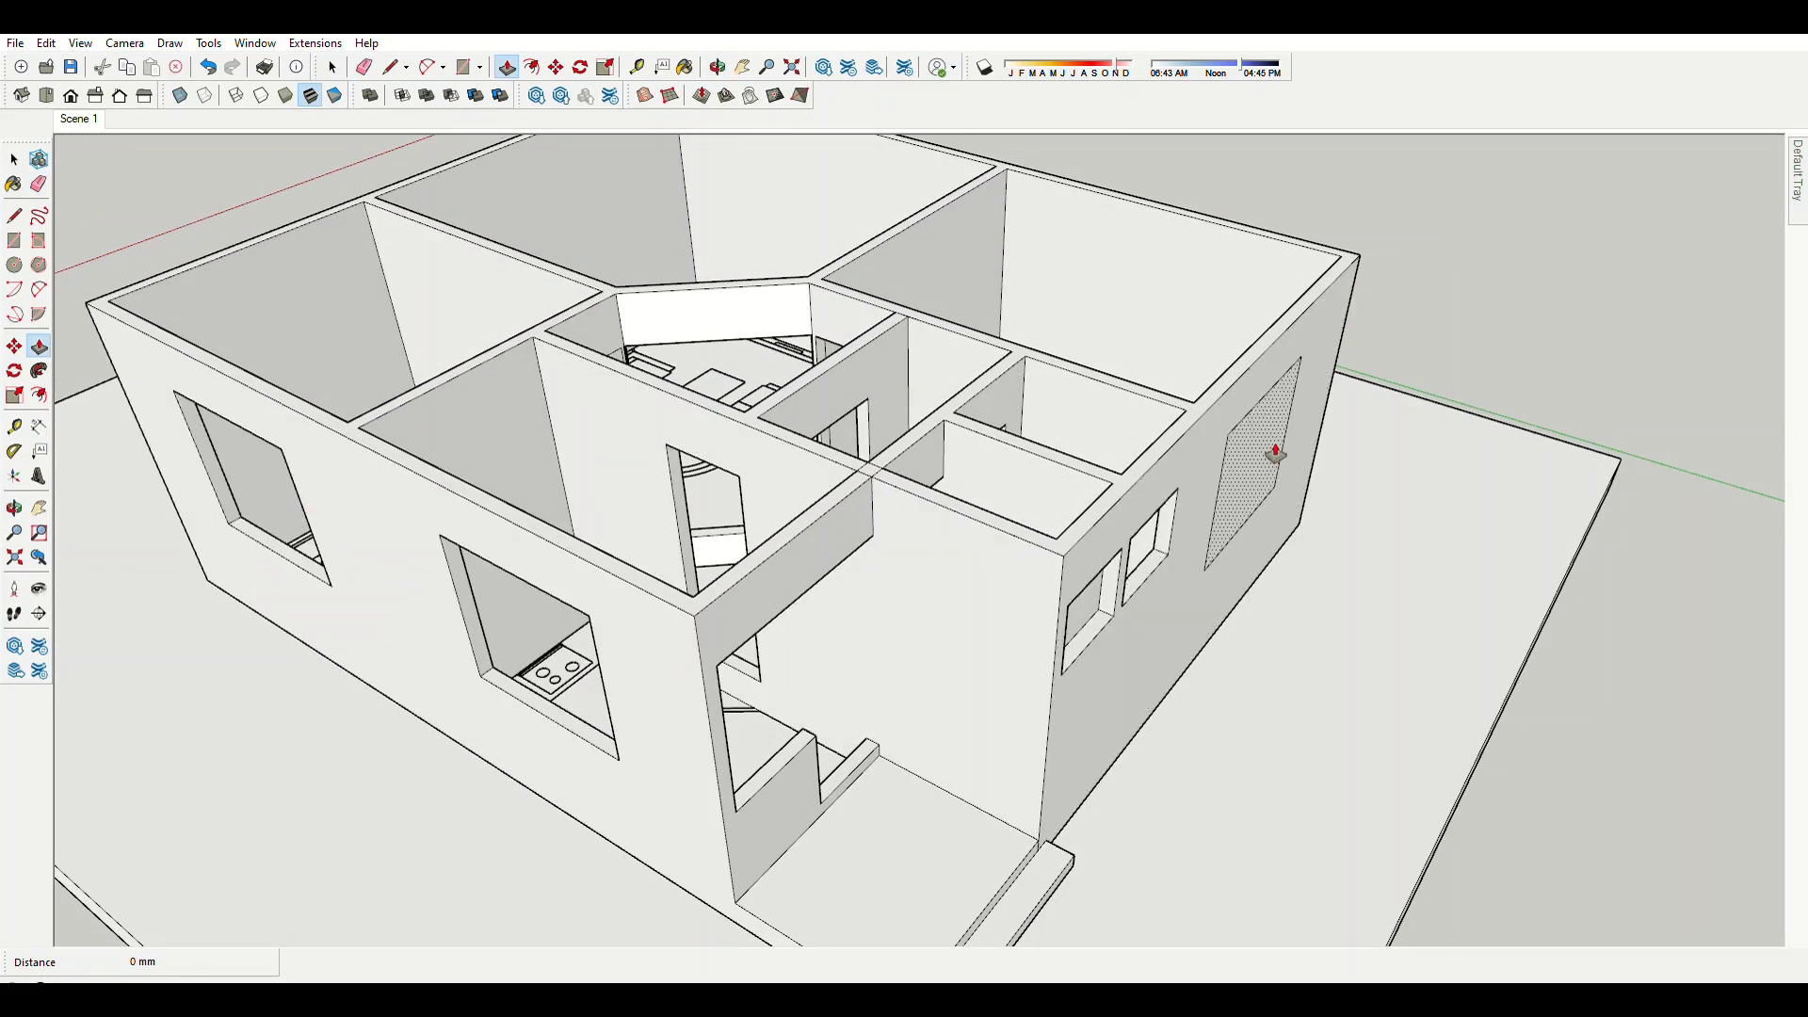
pyautogui.moveTo(1275, 454); pyautogui.dragTo(1197, 299, button='middle')
pyautogui.scroll(4, 1197, 299)
pyautogui.press('e')
pyautogui.moveTo(1191, 307)
pyautogui.mouseDown(button='middle')
pyautogui.moveTo(1071, 271)
pyautogui.moveTo(1464, 350)
pyautogui.mouseUp(button='middle')
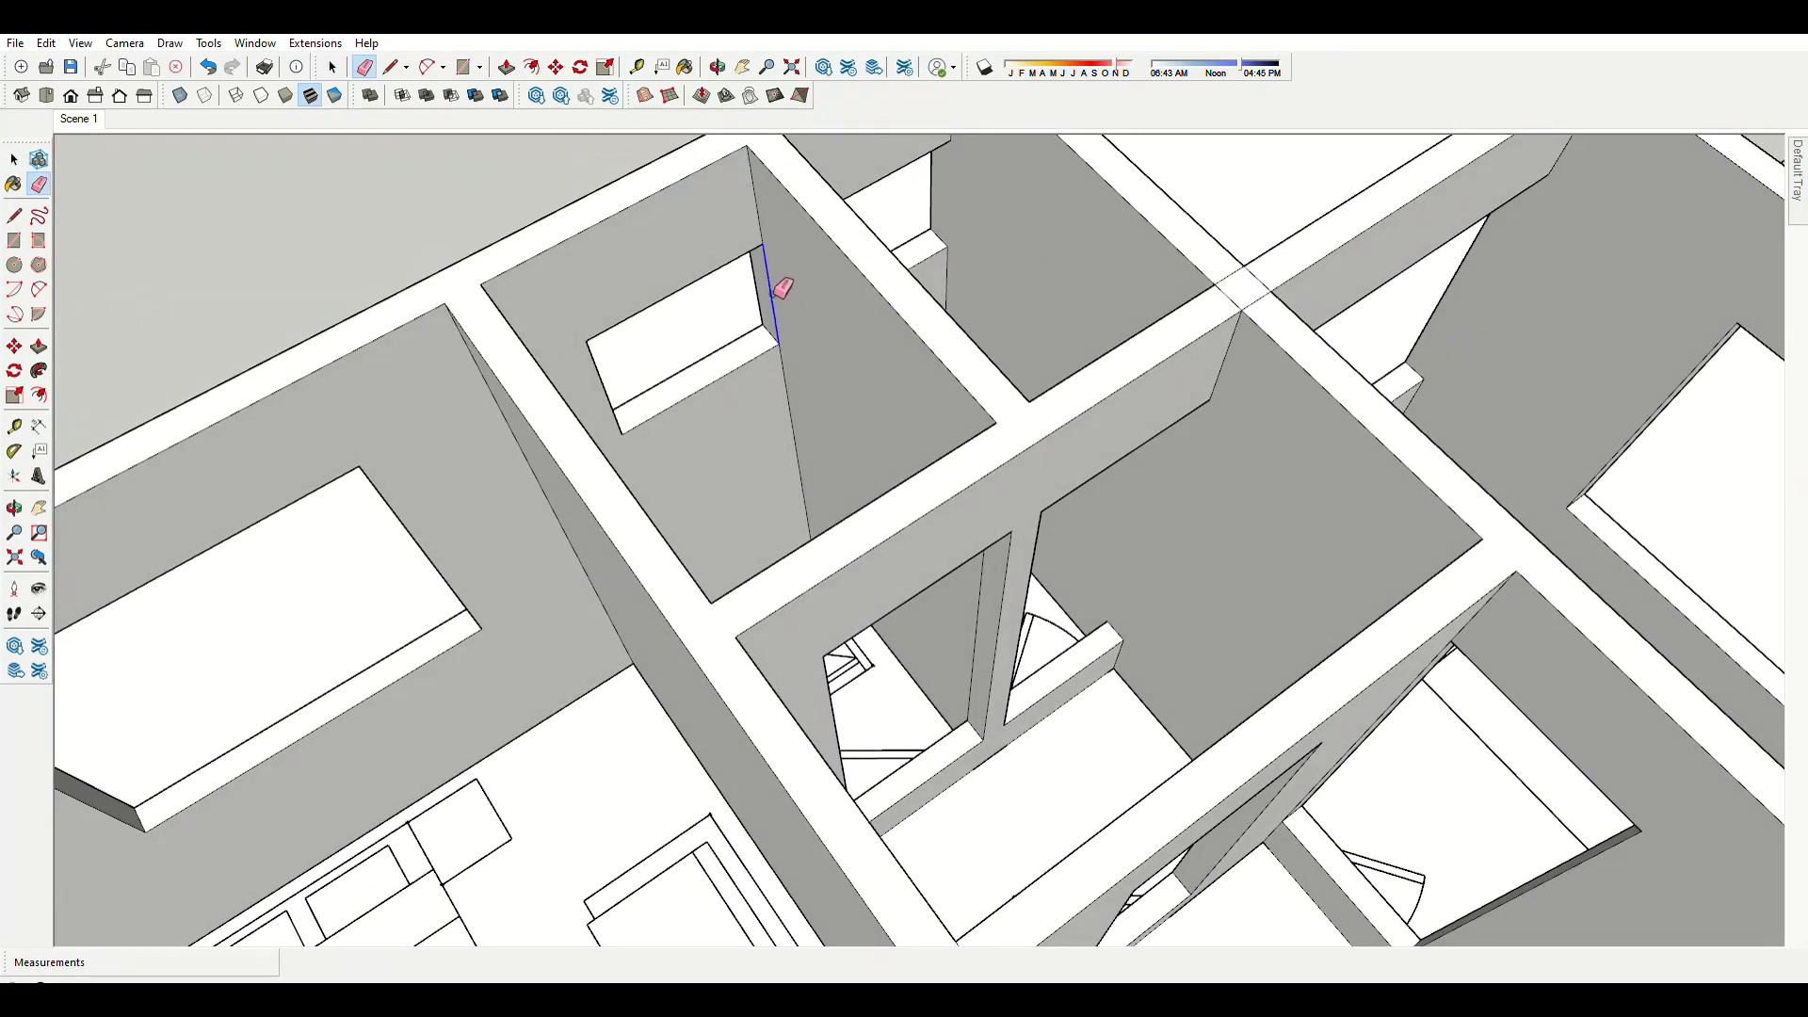
pyautogui.moveTo(781, 287)
pyautogui.mouseDown(button='middle')
pyautogui.moveTo(996, 520)
pyautogui.moveTo(719, 582)
pyautogui.mouseUp(button='middle')
pyautogui.press('p')
pyautogui.scroll(-5, 1059, 797)
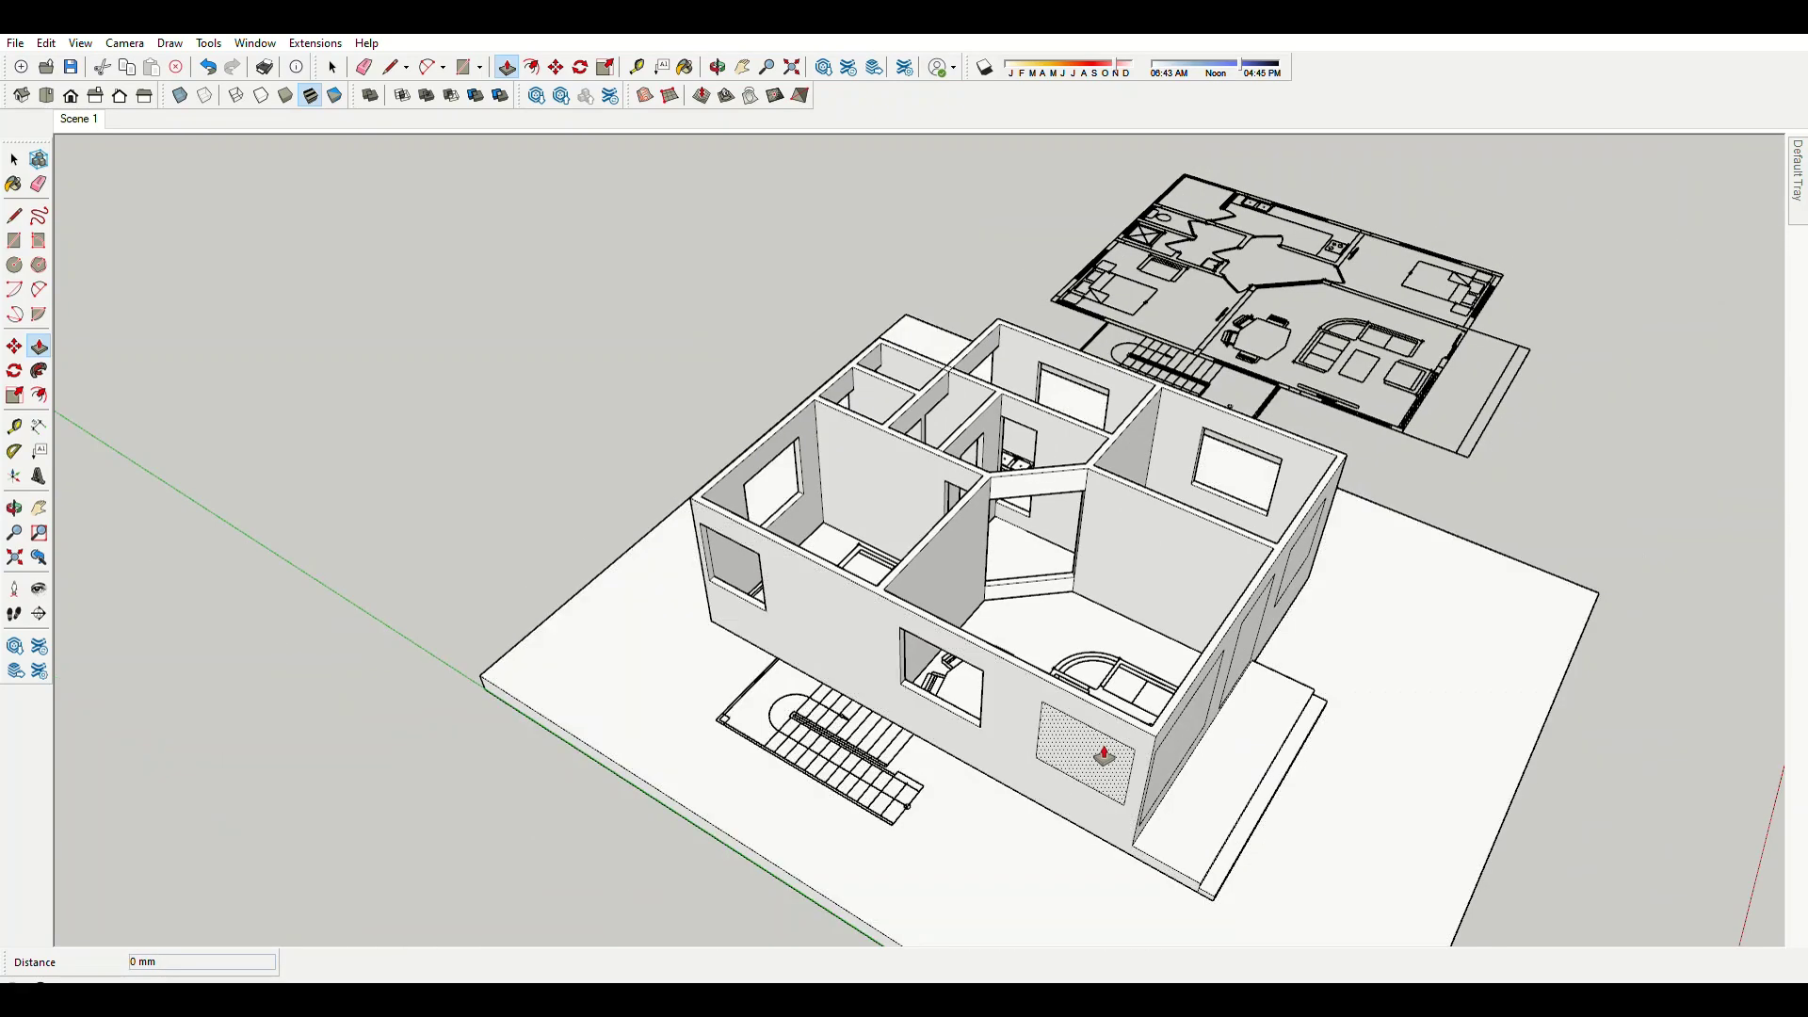
pyautogui.moveTo(1097, 747); pyautogui.dragTo(436, 860, button='middle')
pyautogui.scroll(5, 985, 456)
pyautogui.scroll(3, 960, 413)
# Orbit and zoom over the house to locate the interior door faces.
pyautogui.press('e')
pyautogui.scroll(-5, 961, 412)
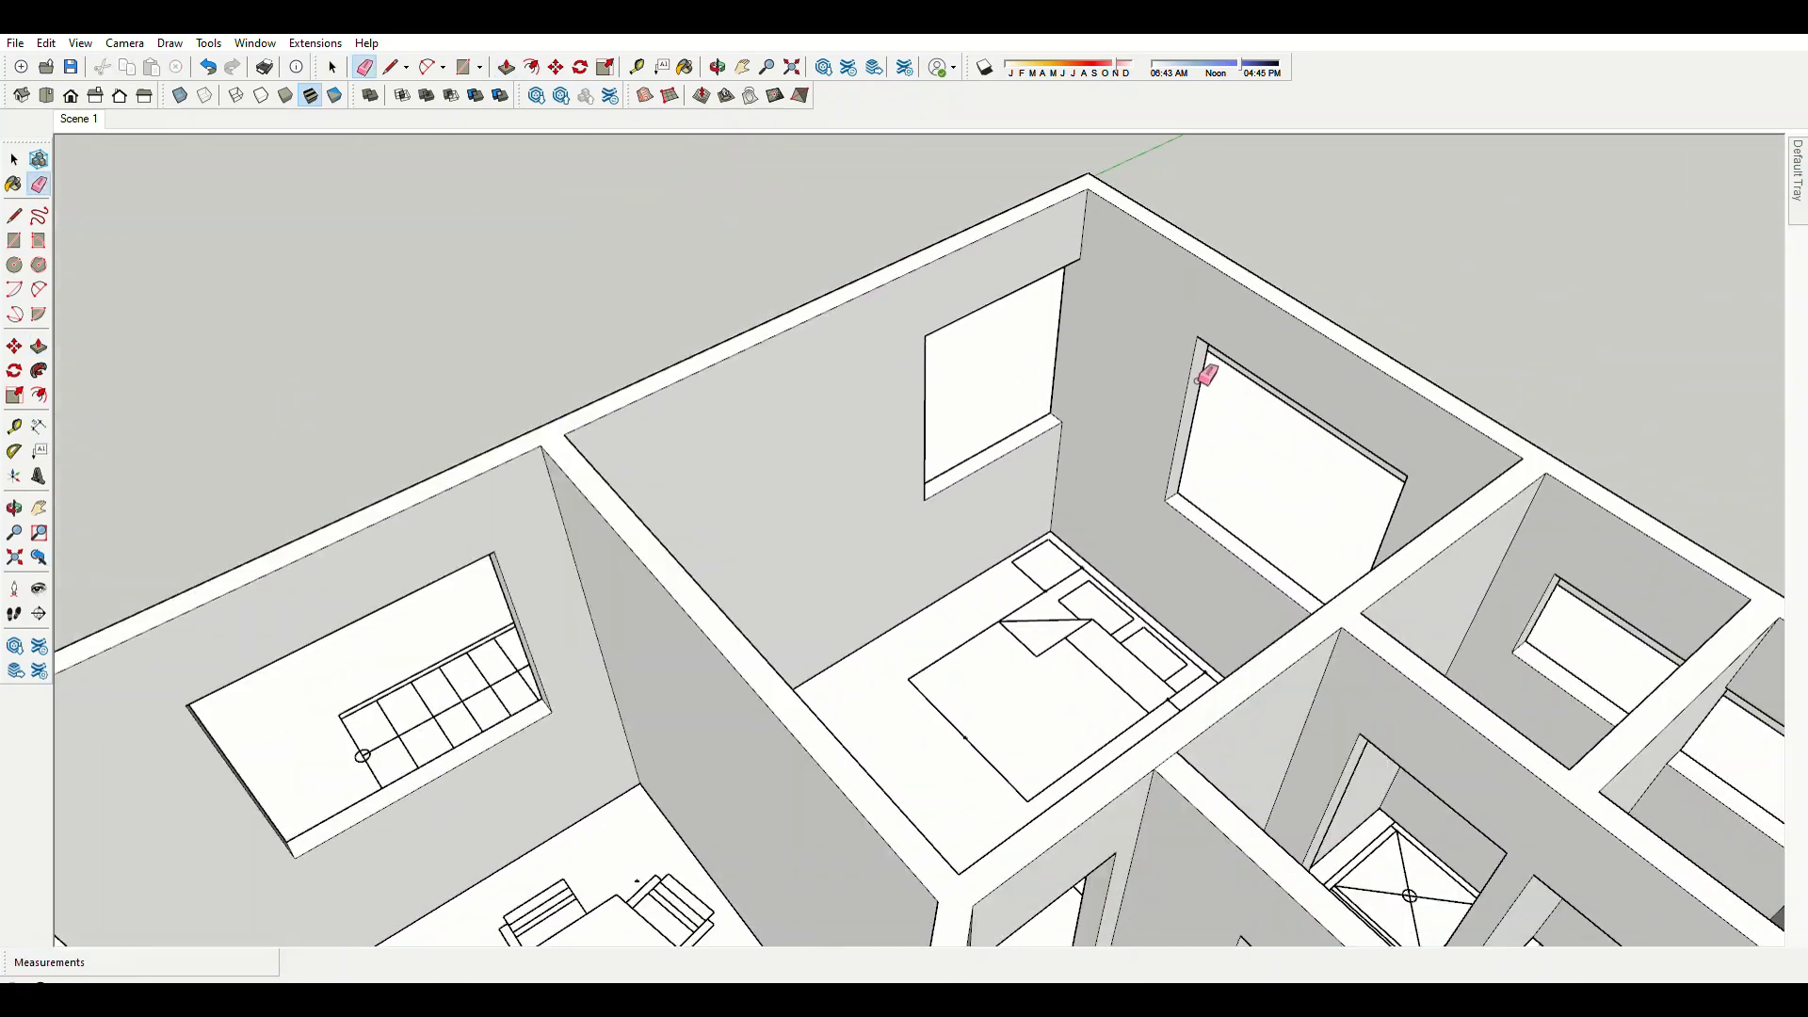
pyautogui.scroll(-4, 1202, 370)
pyautogui.scroll(5, 989, 553)
pyautogui.press('p')
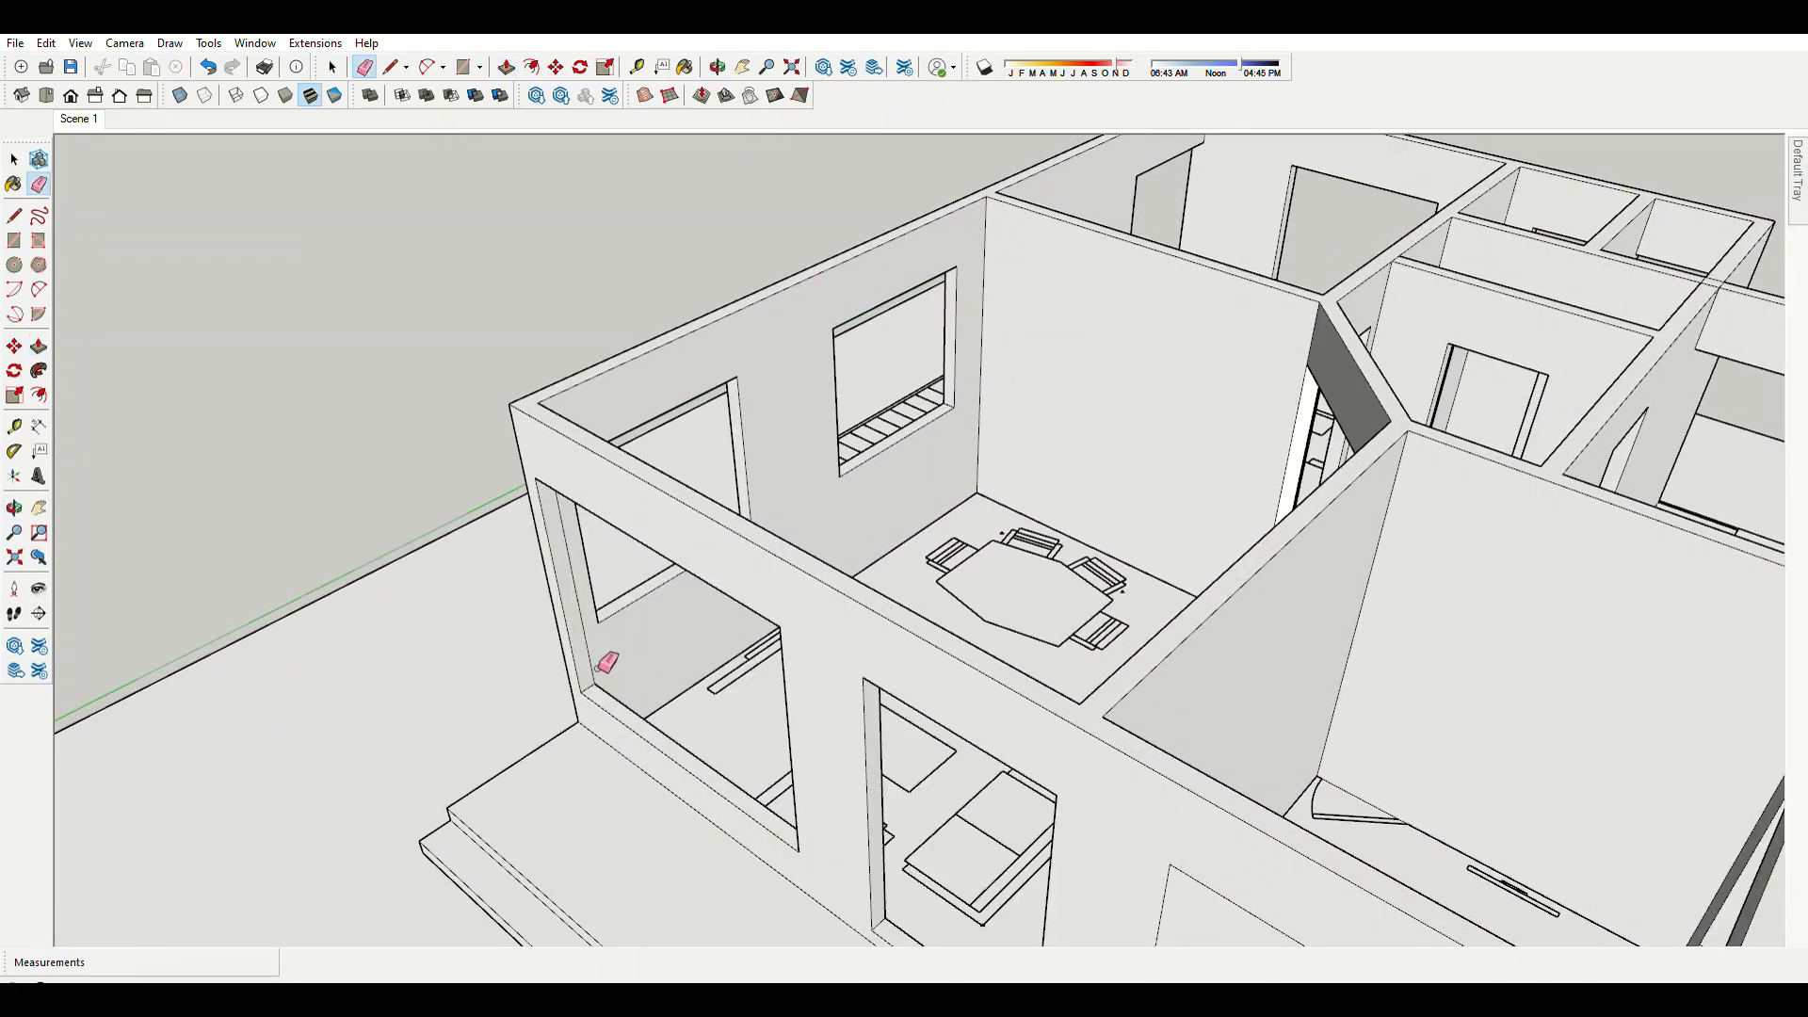
pyautogui.scroll(-5, 607, 662)
pyautogui.scroll(4, 977, 754)
pyautogui.press('p')
pyautogui.scroll(-4, 1154, 719)
pyautogui.moveTo(1155, 718)
pyautogui.mouseDown(button='middle')
pyautogui.moveTo(667, 764)
pyautogui.moveTo(904, 683)
pyautogui.moveTo(1105, 533)
pyautogui.mouseUp(button='middle')
pyautogui.scroll(5, 832, 614)
# Raise the front room floor face 450 mm with Push/Pull.
pyautogui.press('e')
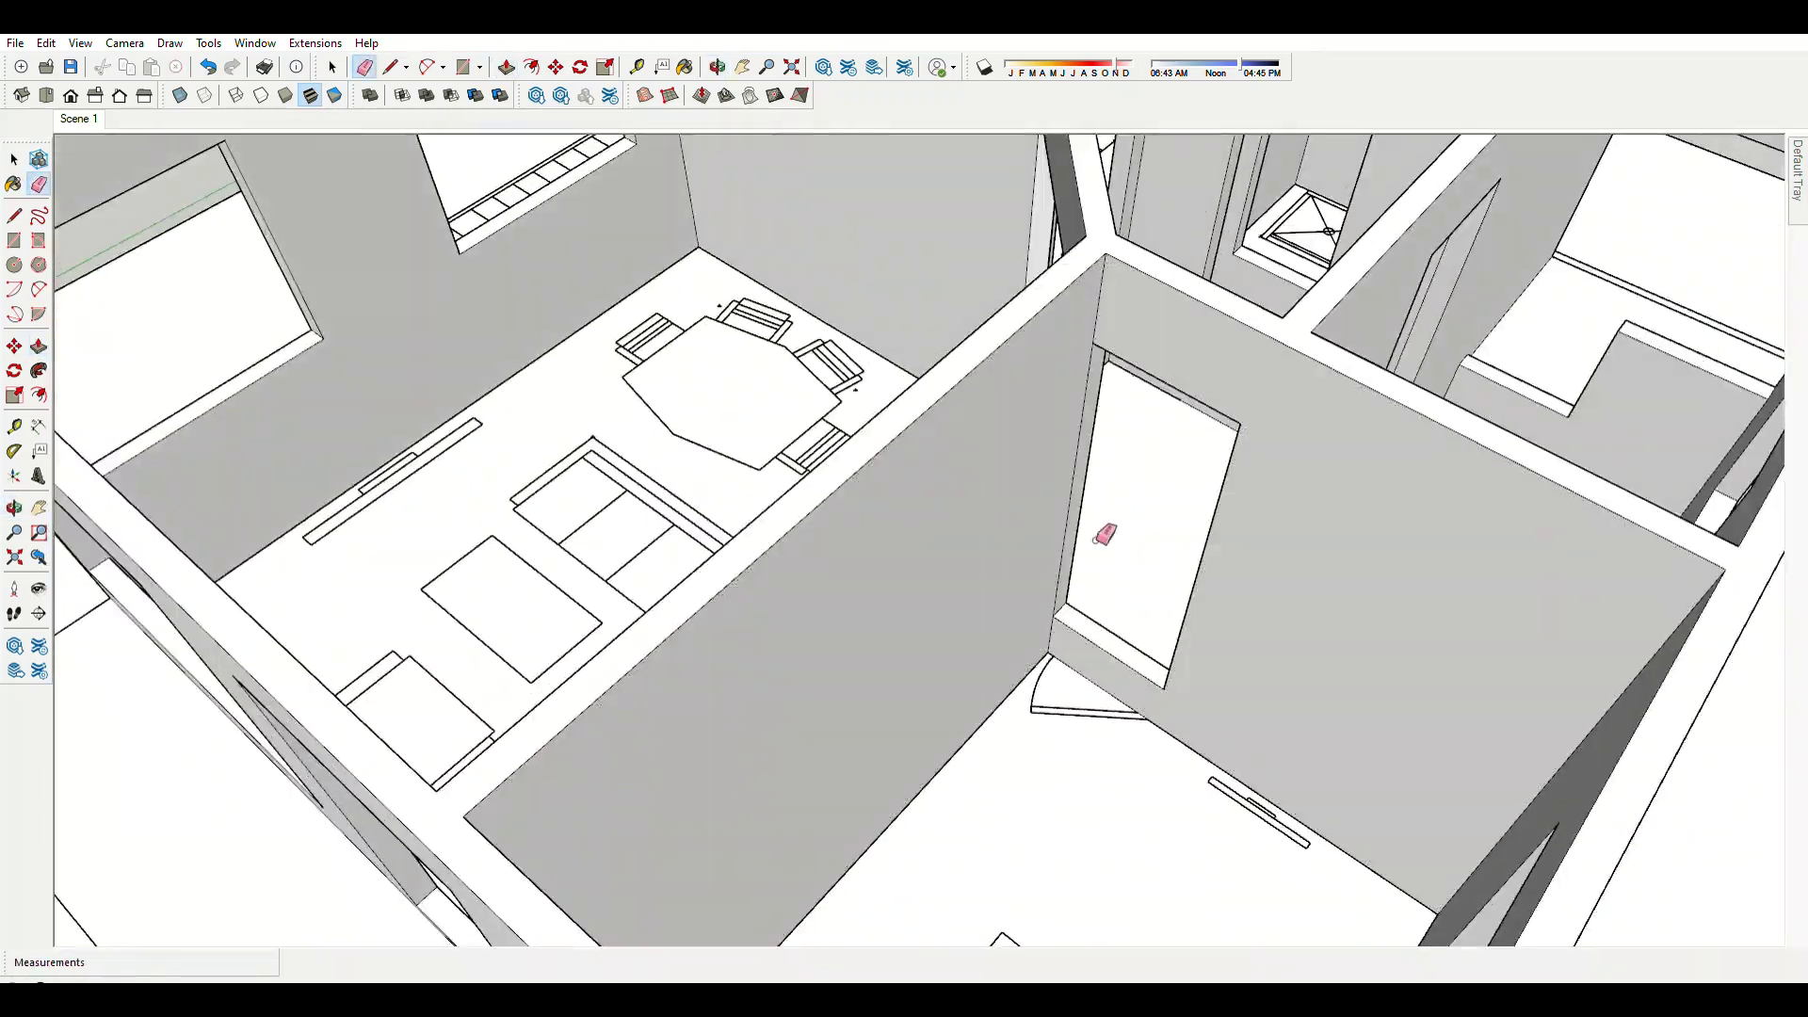
pyautogui.scroll(-5, 726, 710)
pyautogui.moveTo(726, 710)
pyautogui.mouseDown(button='middle')
pyautogui.moveTo(1021, 568)
pyautogui.moveTo(1081, 702)
pyautogui.mouseUp(button='middle')
pyautogui.scroll(-3, 1081, 702)
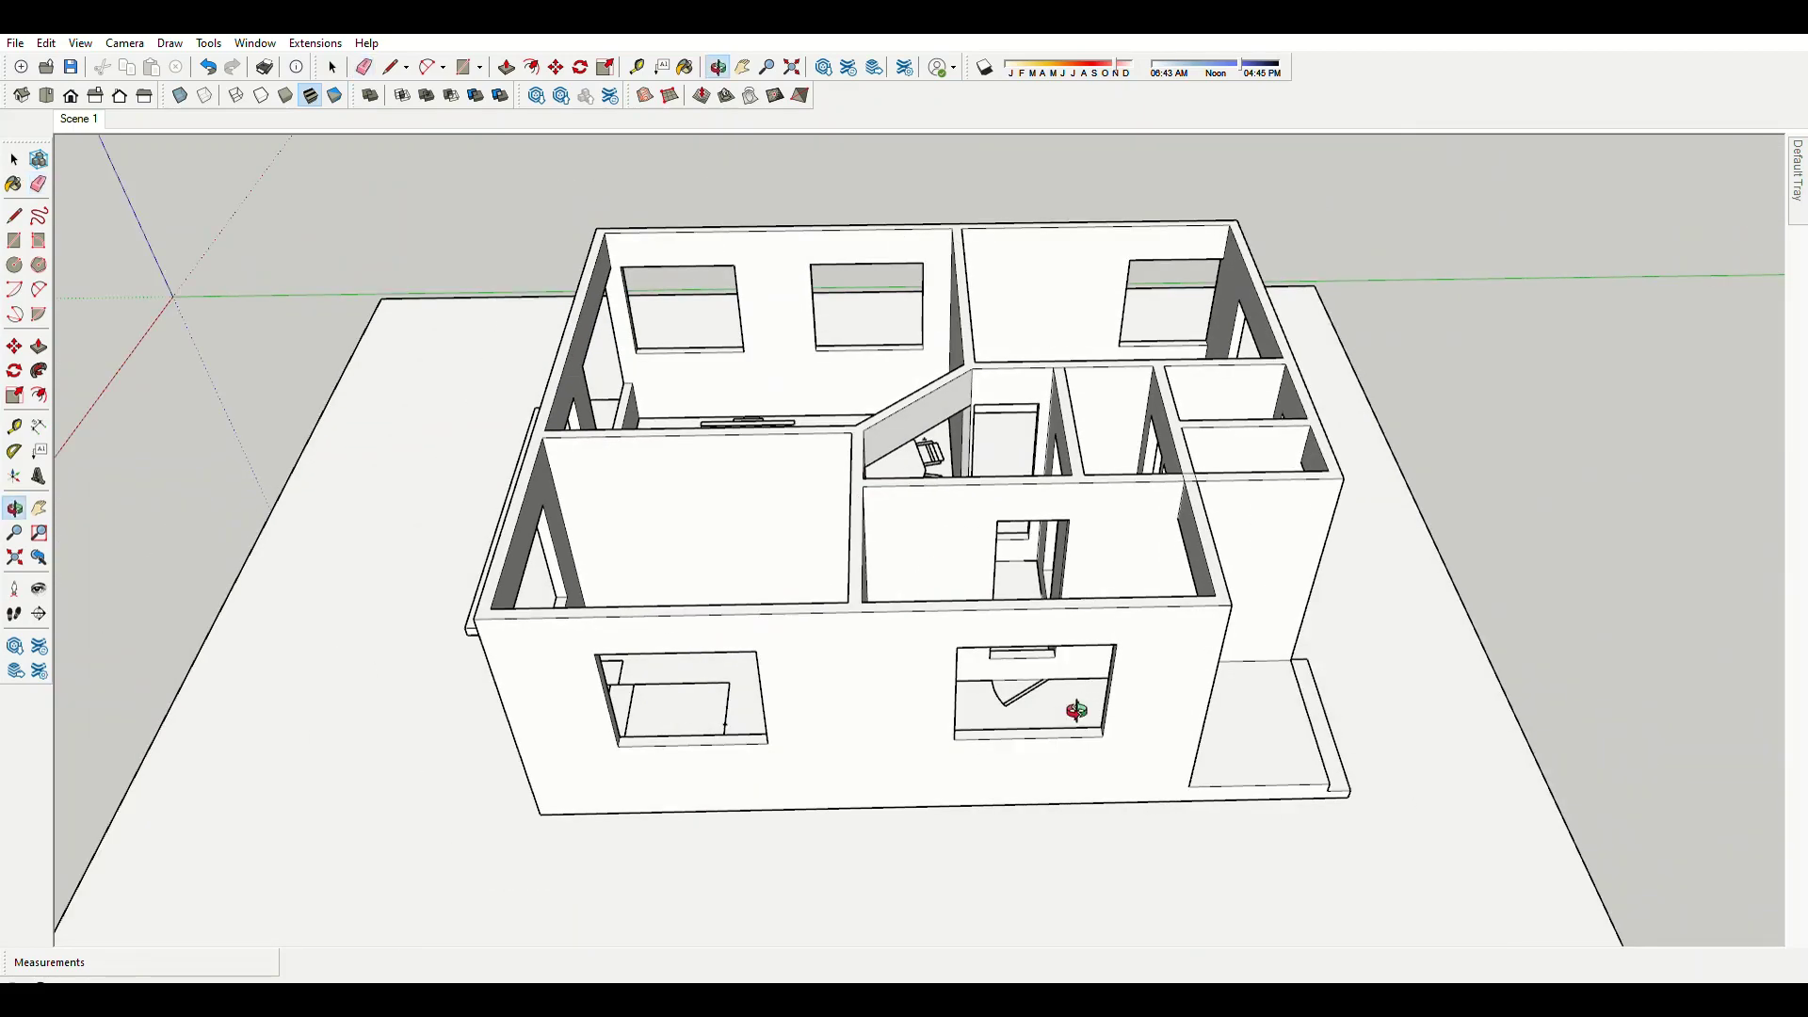
pyautogui.scroll(2, 1171, 591)
pyautogui.moveTo(1172, 591); pyautogui.dragTo(1042, 860, button='middle')
pyautogui.scroll(4, 1183, 659)
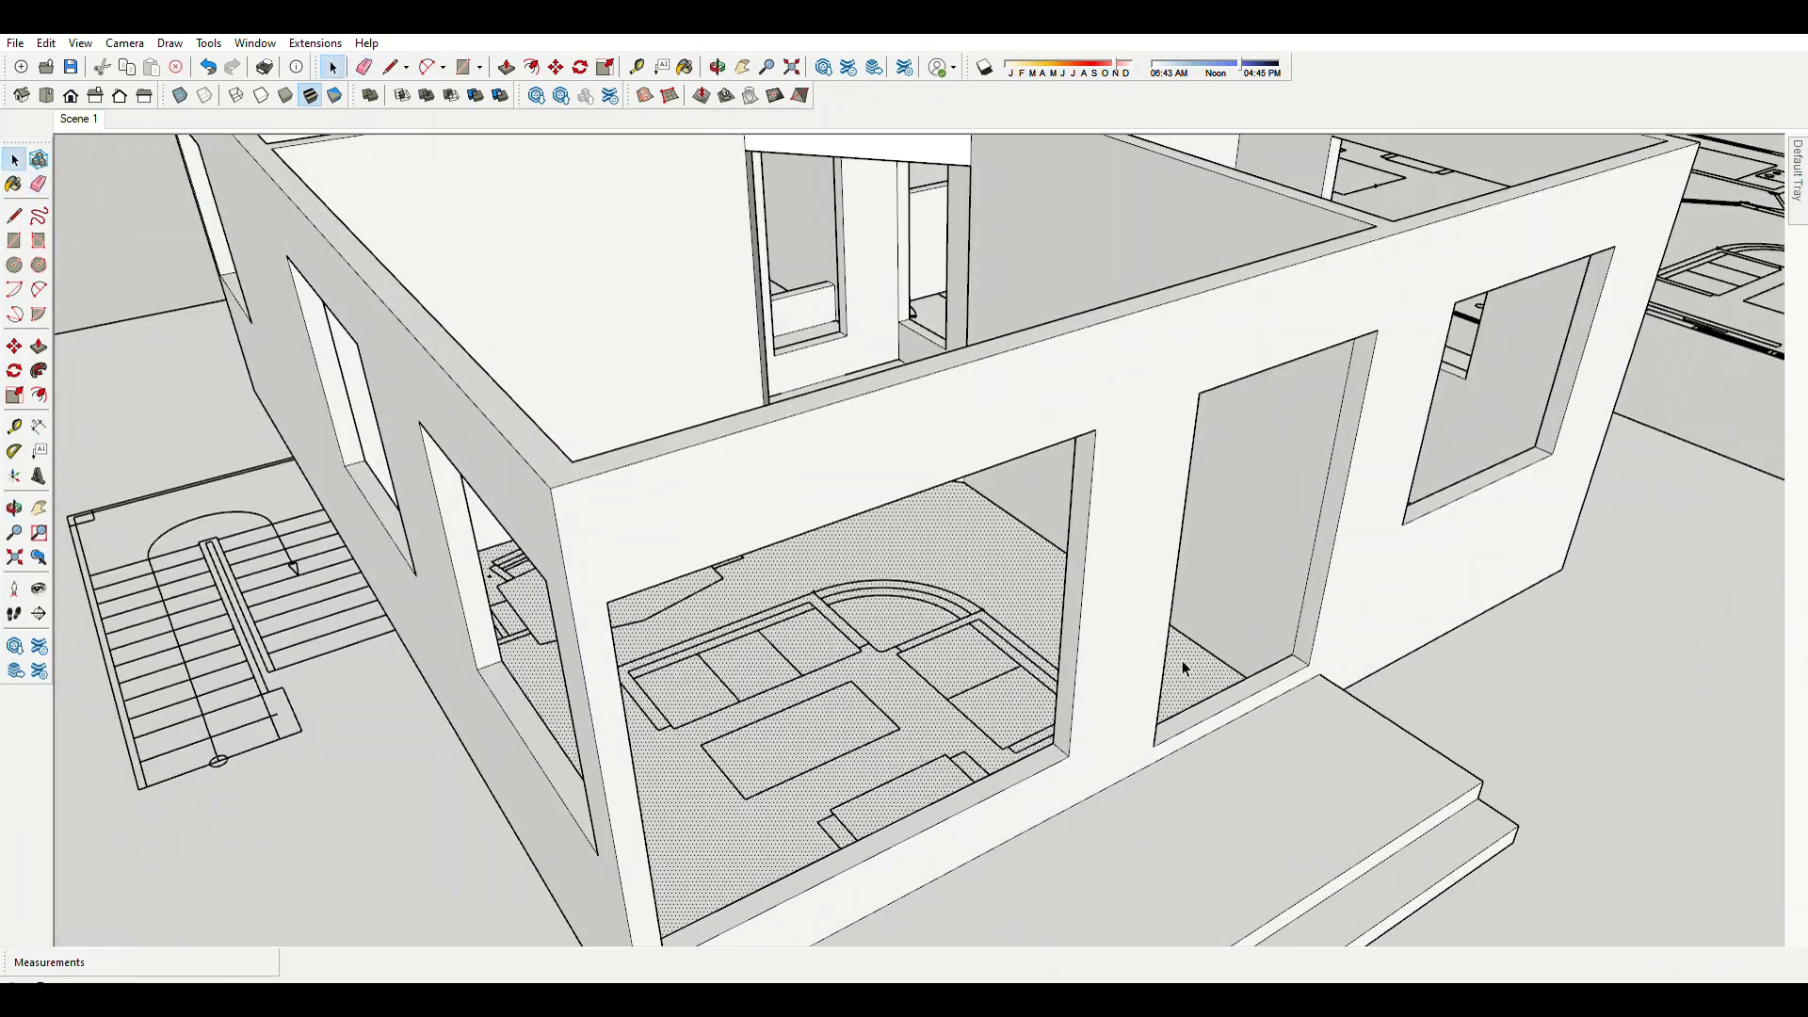
pyautogui.press('p')
pyautogui.moveTo(1203, 680); pyautogui.dragTo(1214, 701)
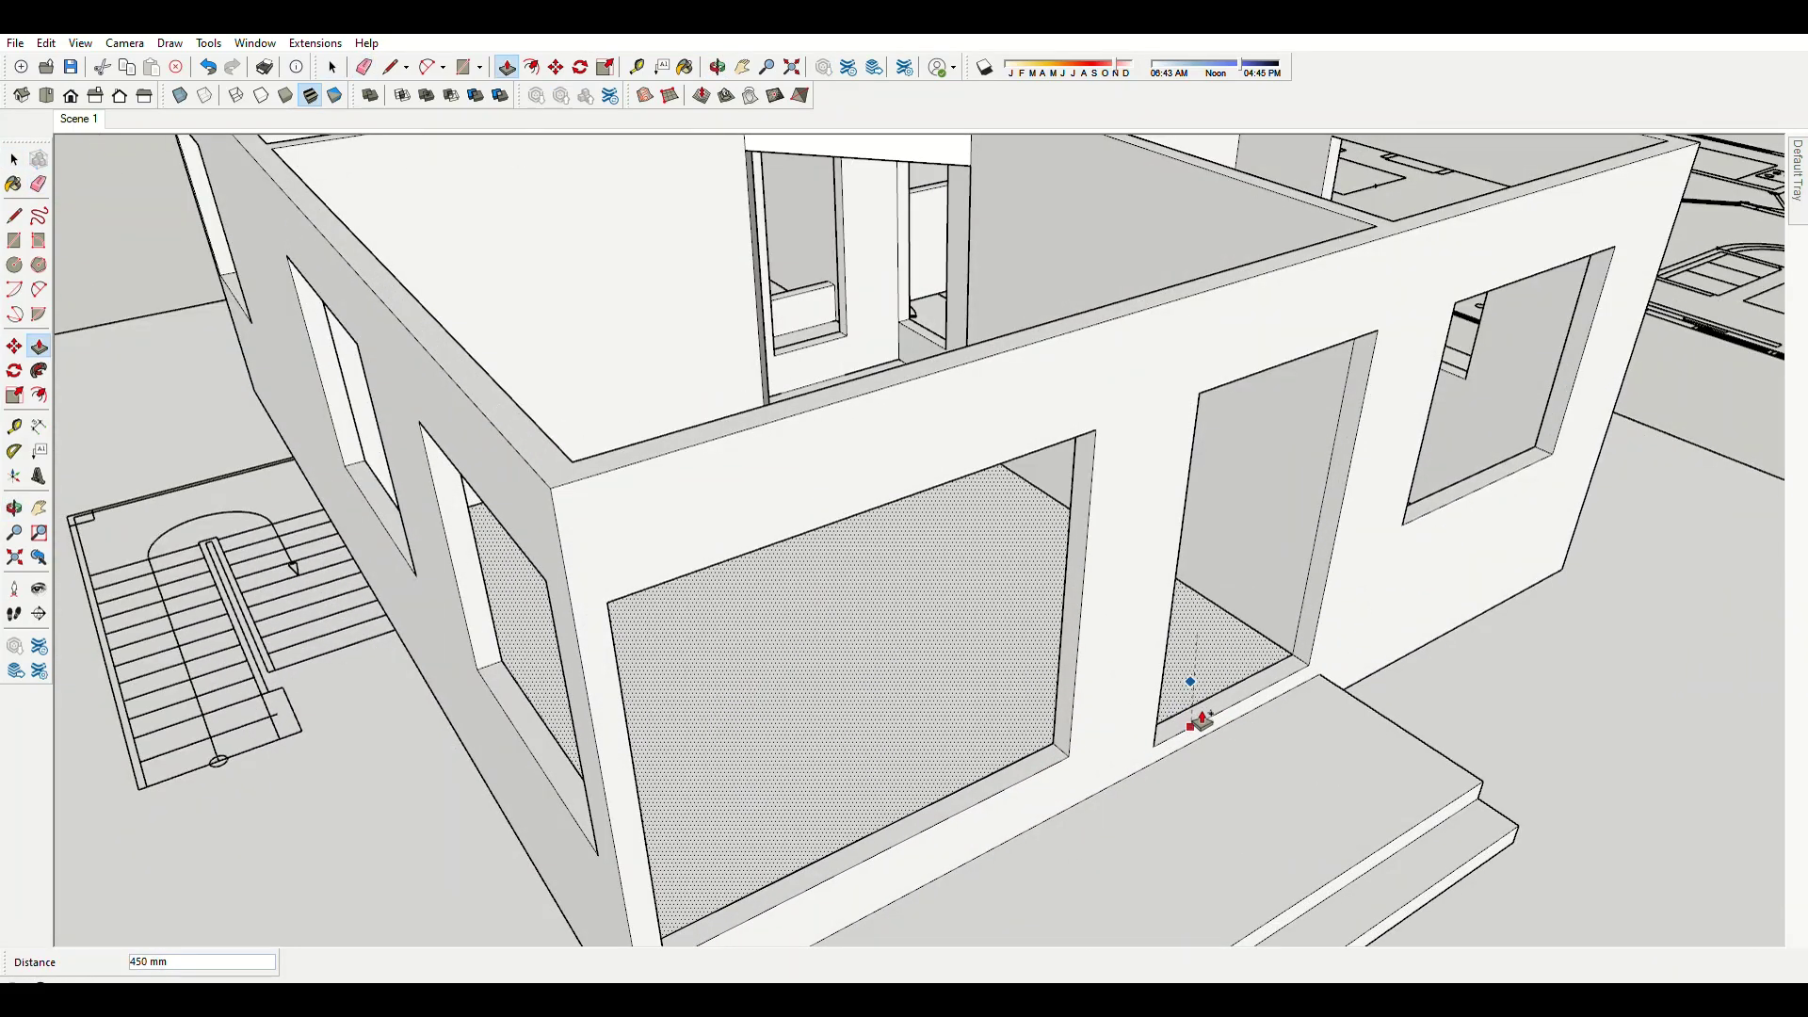
# Push the hallway door face through with a double-click to open the doorway.
pyautogui.press('e')
pyautogui.scroll(2, 1201, 720)
pyautogui.scroll(2, 1210, 678)
pyautogui.scroll(4, 1211, 735)
pyautogui.scroll(1, 968, 496)
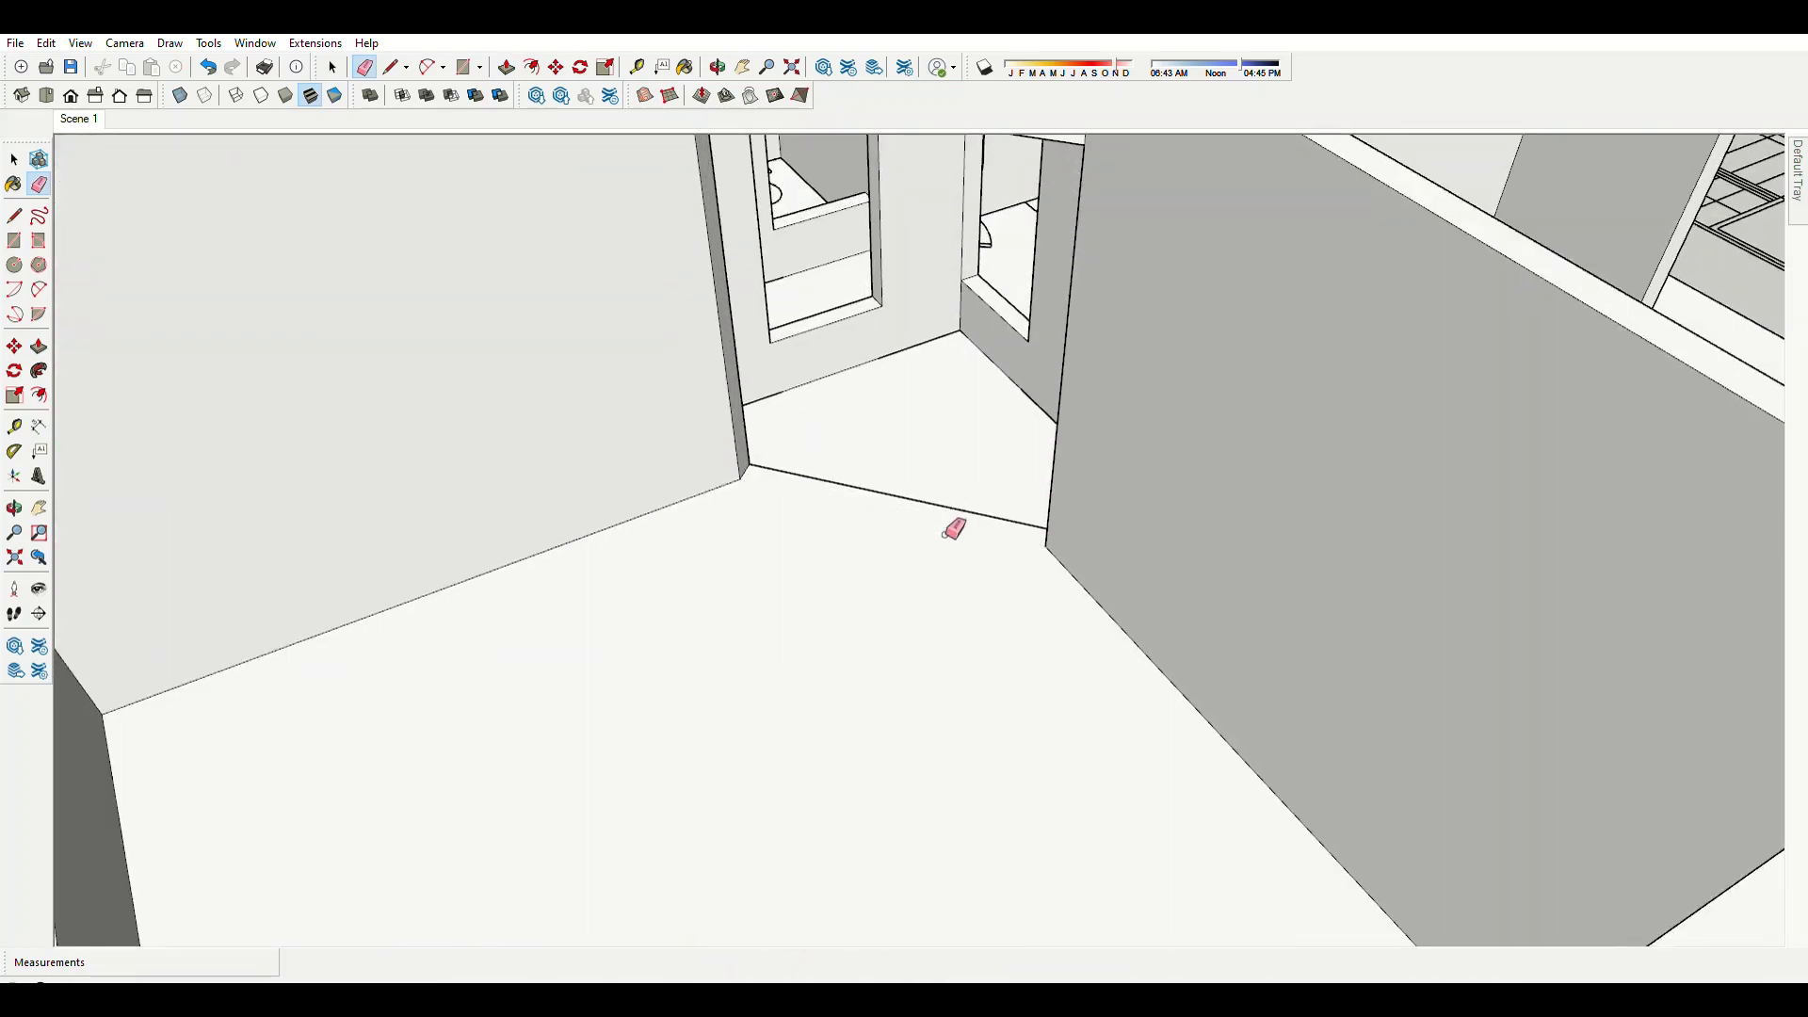
pyautogui.scroll(-8, 954, 529)
pyautogui.scroll(6, 930, 590)
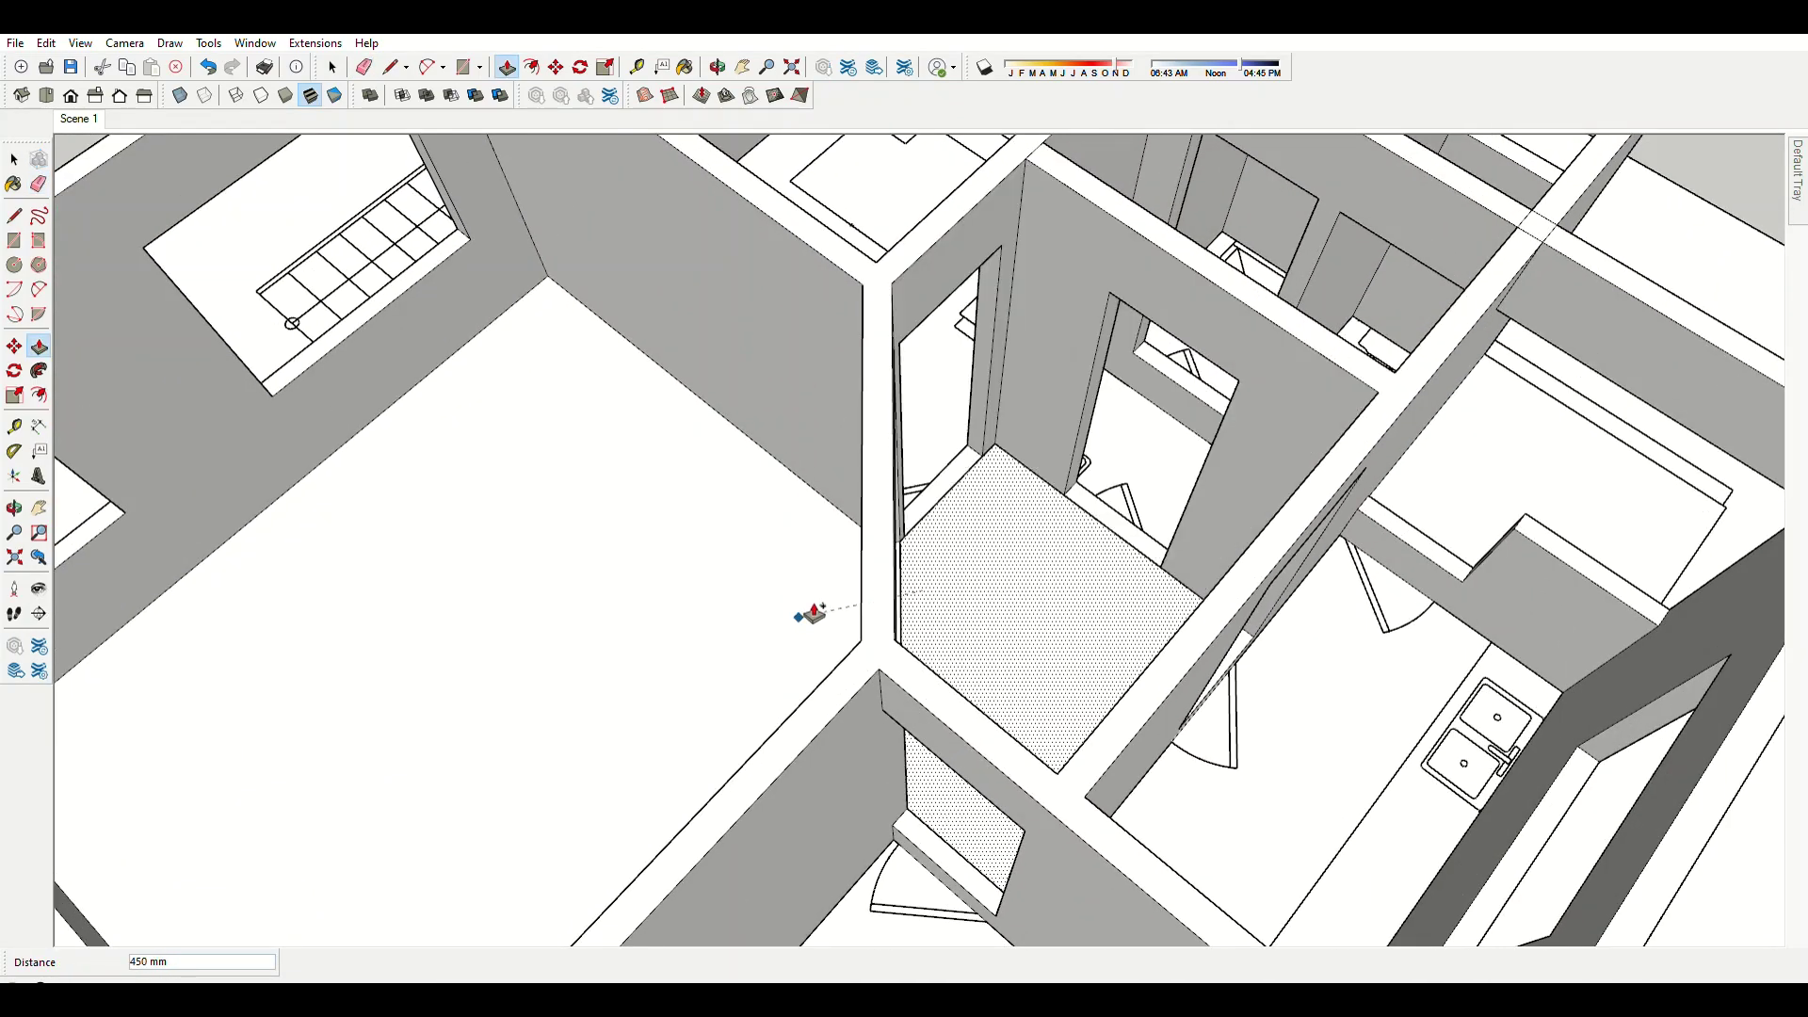
pyautogui.press('space')
pyautogui.moveTo(812, 614)
pyautogui.mouseDown(button='middle')
pyautogui.moveTo(985, 626)
pyautogui.moveTo(828, 586)
pyautogui.moveTo(1163, 443)
pyautogui.mouseUp(button='middle')
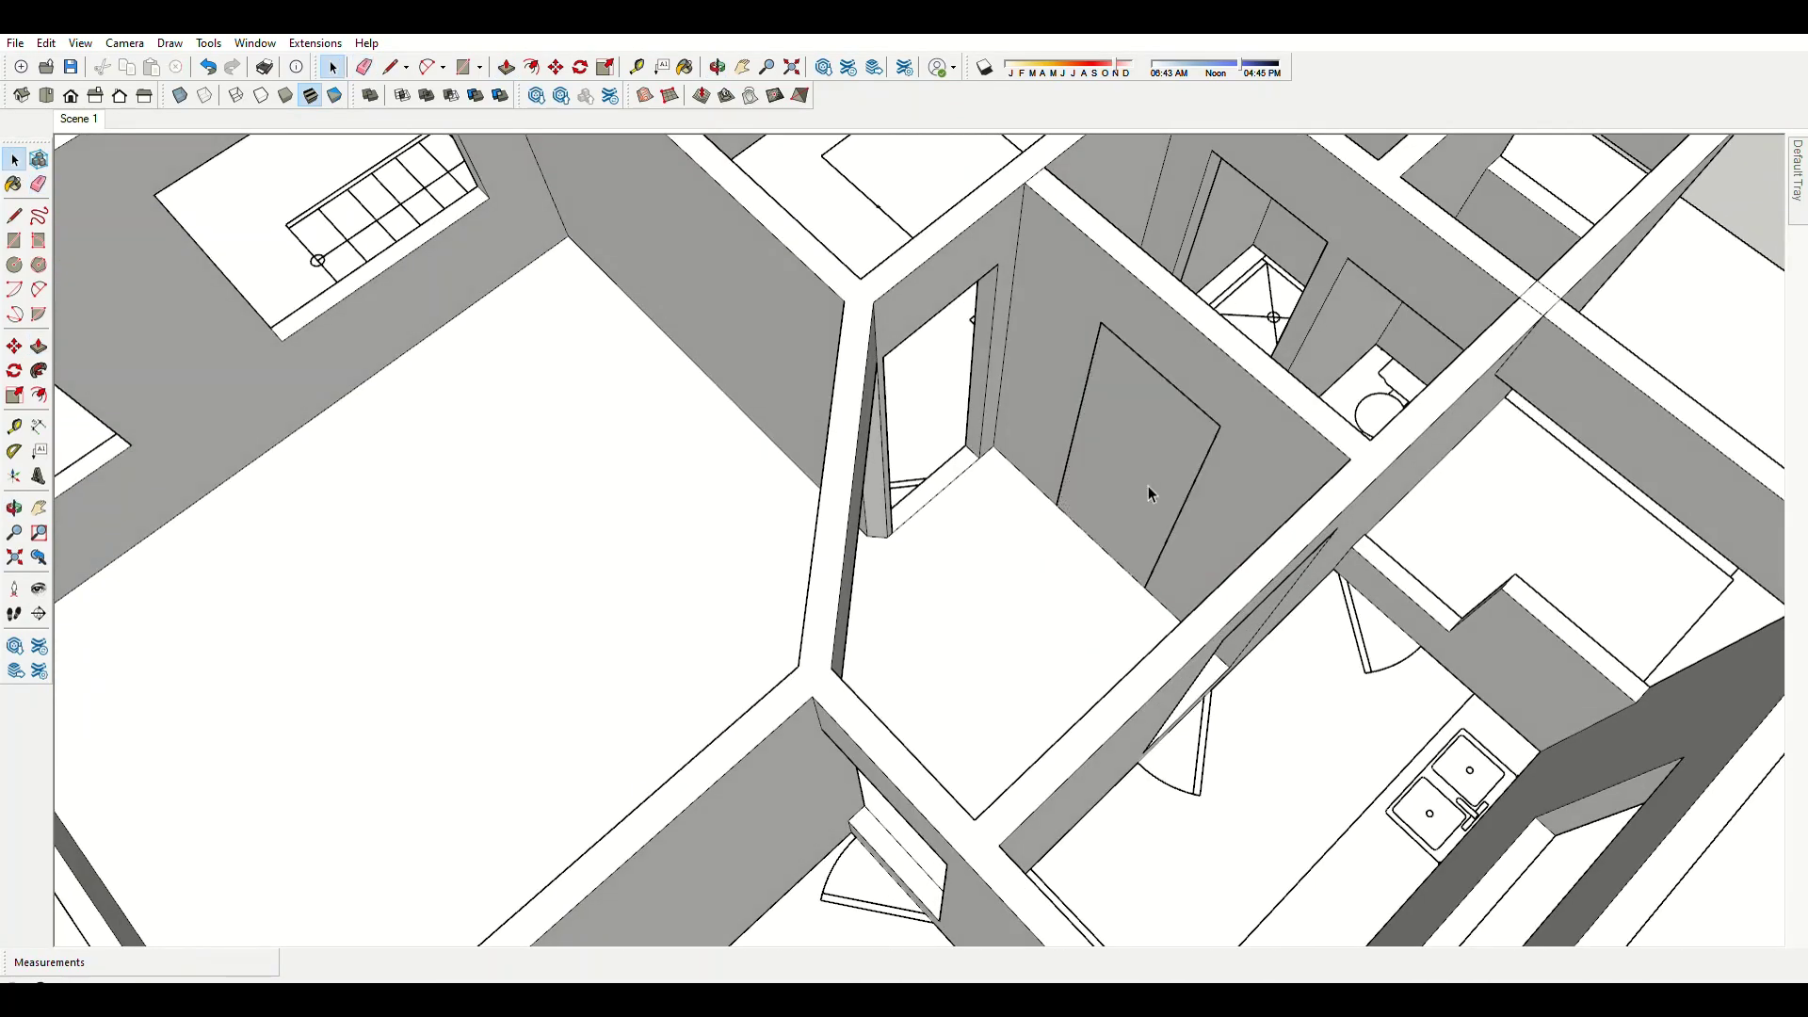
pyautogui.press('p')
pyautogui.doubleClick(1098, 517)
# Erase the line across the doorway, push the next door face through, and clean its edges.
pyautogui.moveTo(1097, 517)
pyautogui.mouseDown(button='middle')
pyautogui.moveTo(1133, 528)
pyautogui.moveTo(1128, 490)
pyautogui.mouseUp(button='middle')
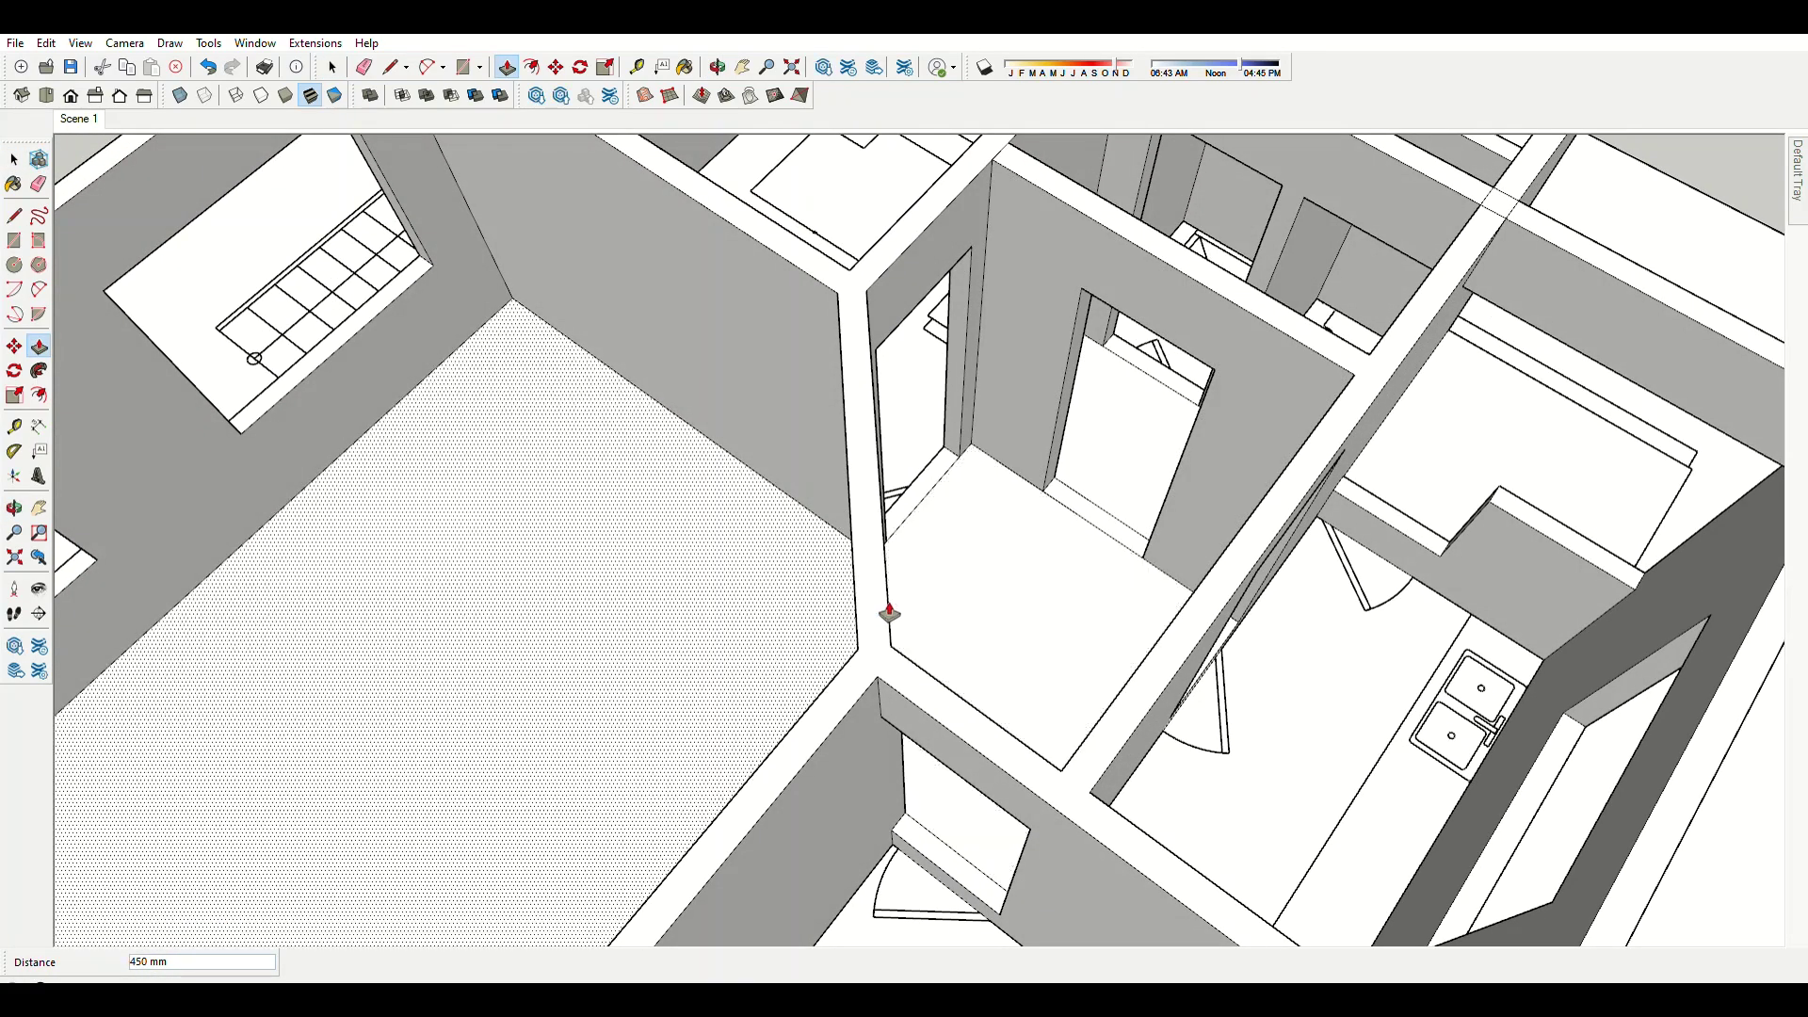
pyautogui.press('e')
pyautogui.scroll(3, 853, 546)
pyautogui.click(927, 535)
pyautogui.scroll(-5, 909, 509)
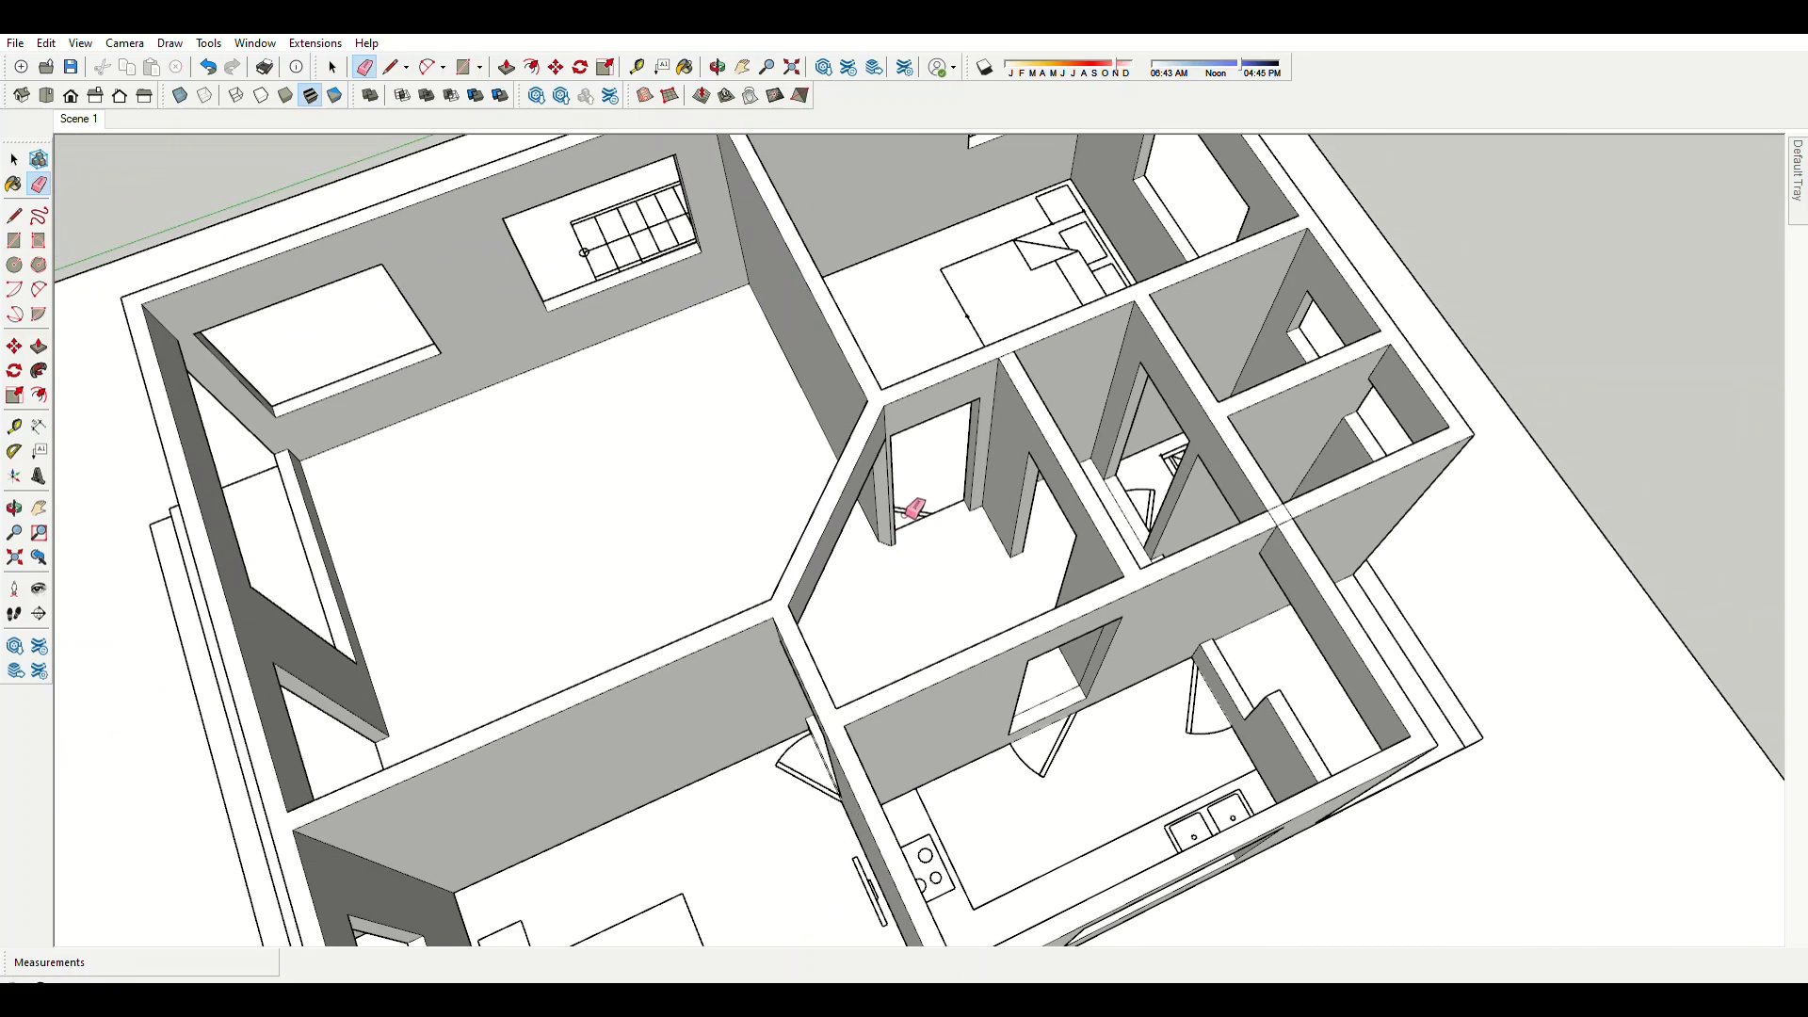
pyautogui.scroll(5, 942, 481)
pyautogui.press('p')
pyautogui.click(871, 584)
pyautogui.press('e')
pyautogui.moveTo(912, 490); pyautogui.dragTo(1128, 511, button='middle')
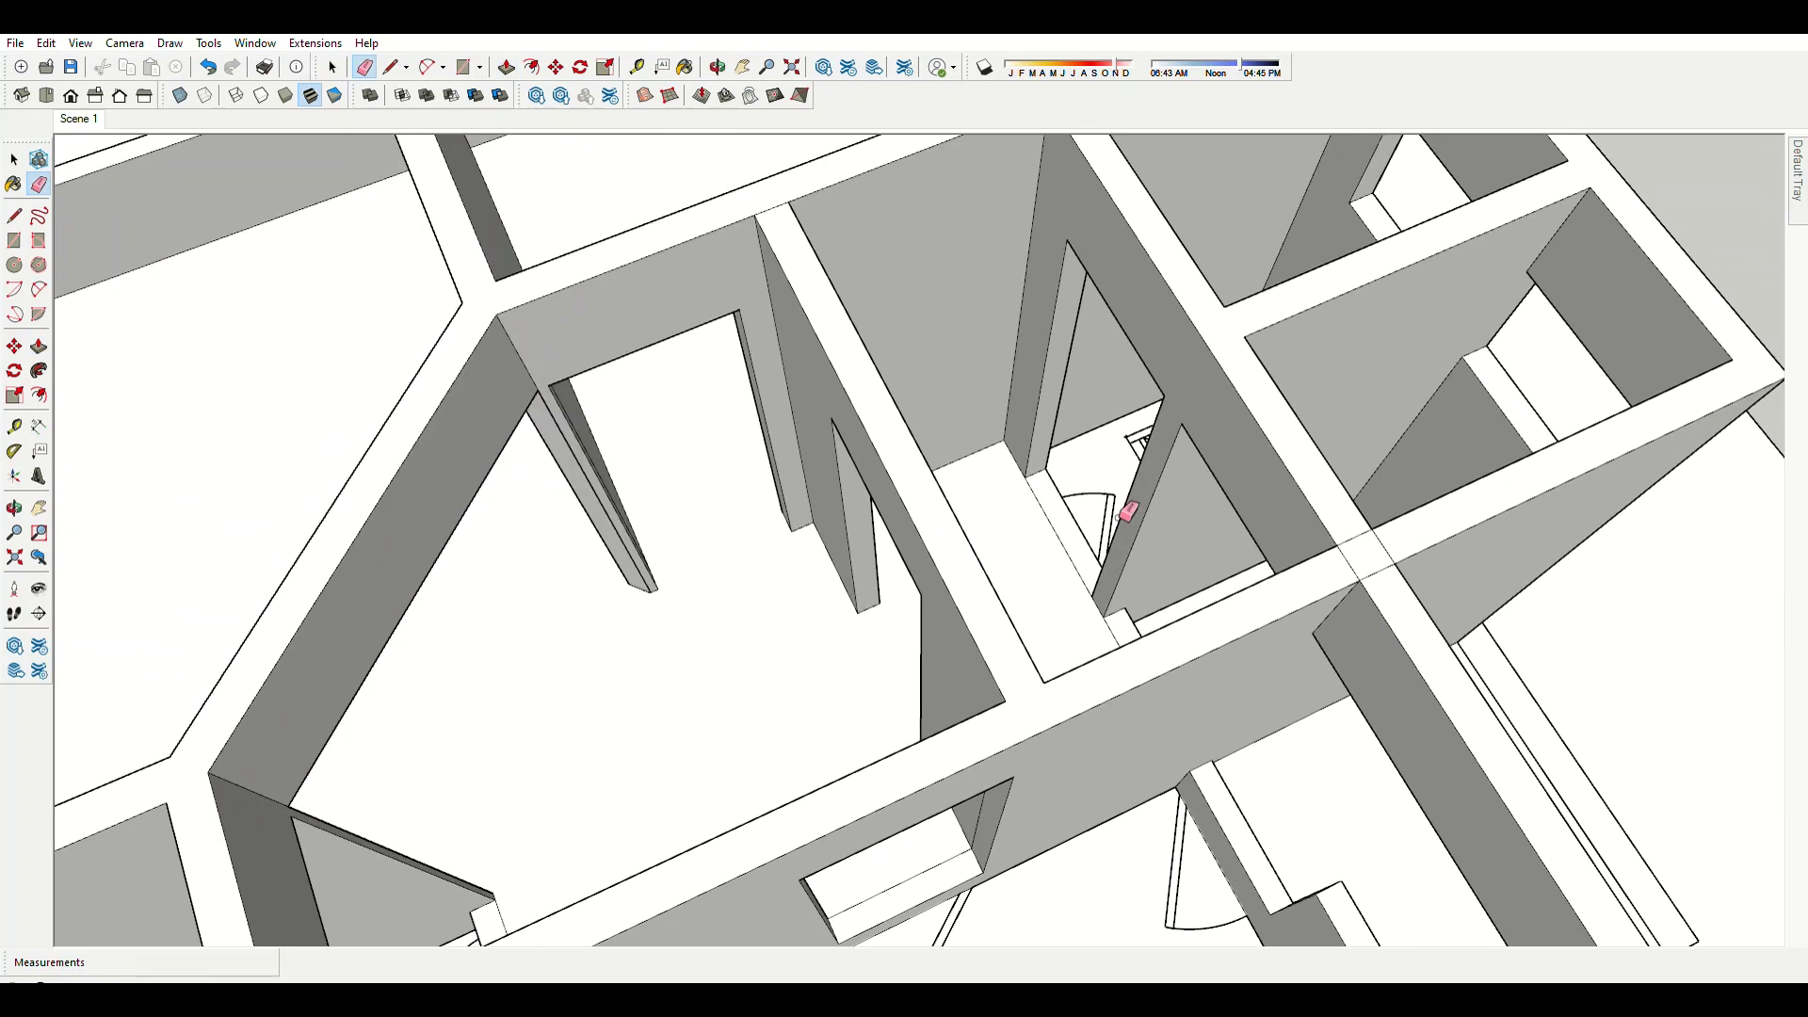
# Push the bathroom door face through into an open doorway.
pyautogui.scroll(-5, 1097, 515)
pyautogui.scroll(3, 1036, 527)
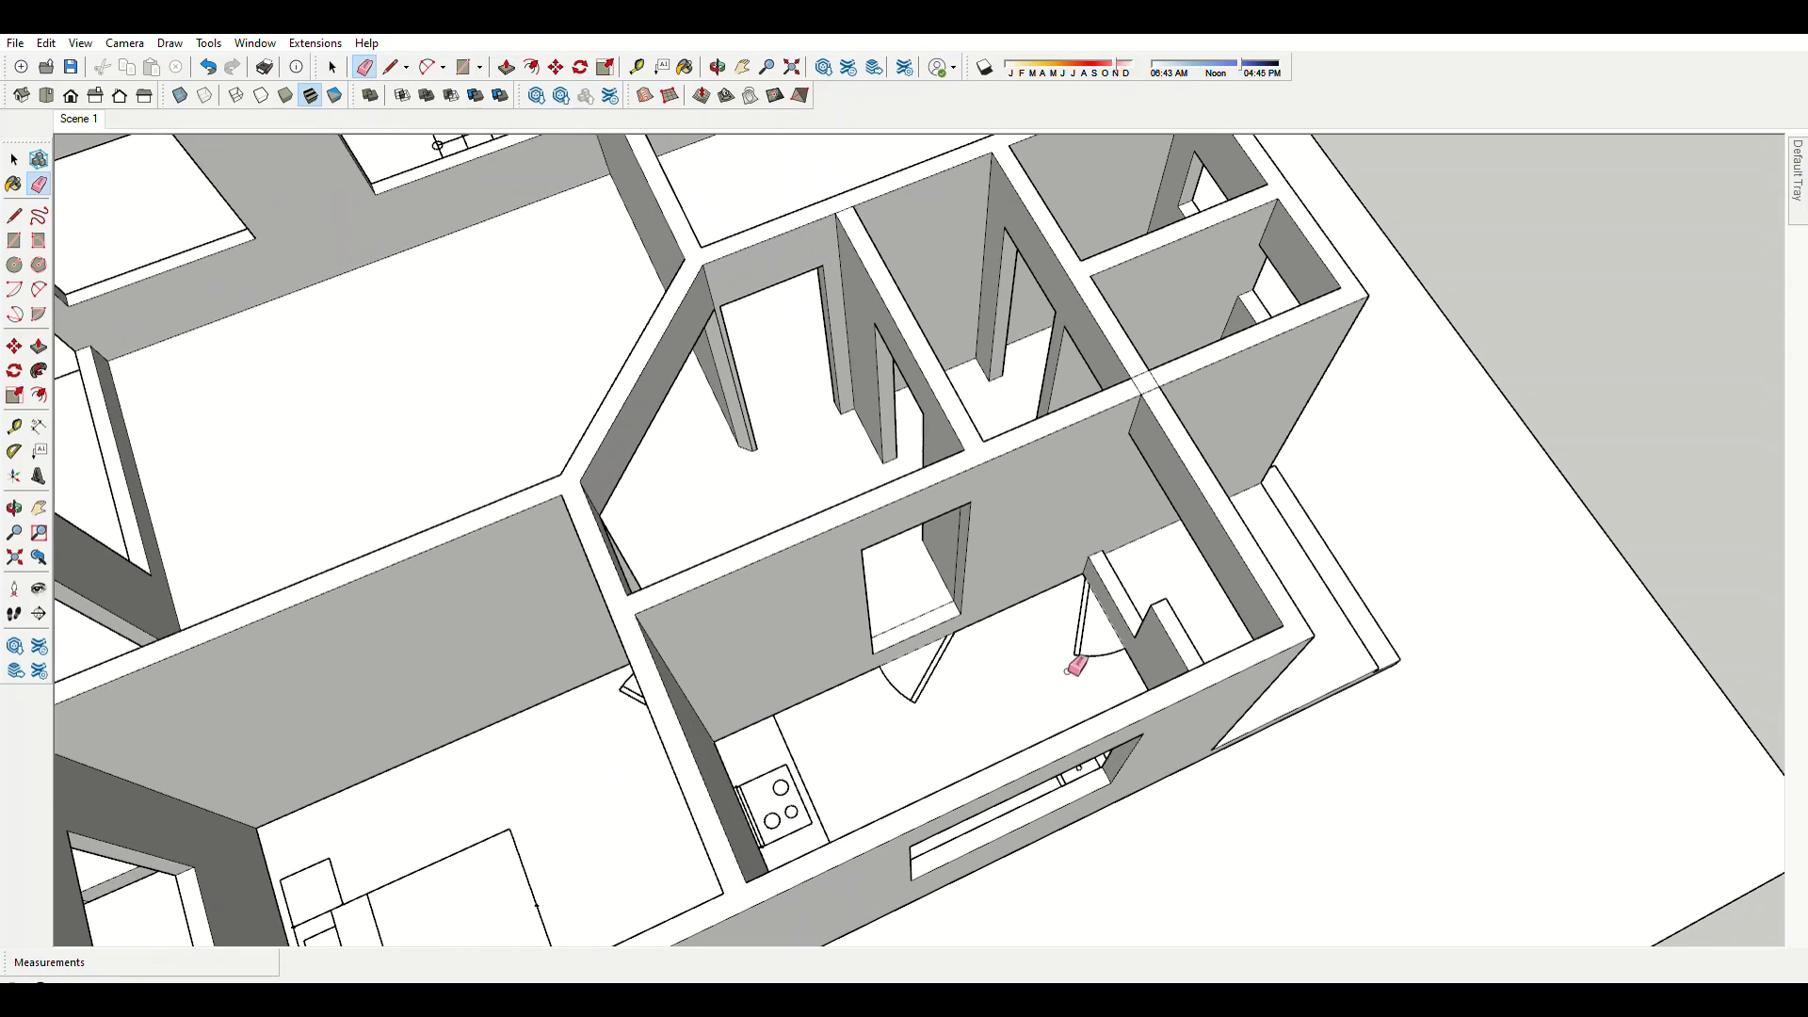
pyautogui.press('p')
pyautogui.scroll(2, 1101, 640)
pyautogui.click(890, 648)
pyautogui.moveTo(890, 649)
pyautogui.mouseDown(button='middle')
pyautogui.moveTo(840, 625)
pyautogui.moveTo(1143, 614)
pyautogui.mouseUp(button='middle')
pyautogui.press('e')
pyautogui.scroll(2, 1035, 536)
pyautogui.scroll(-5, 937, 633)
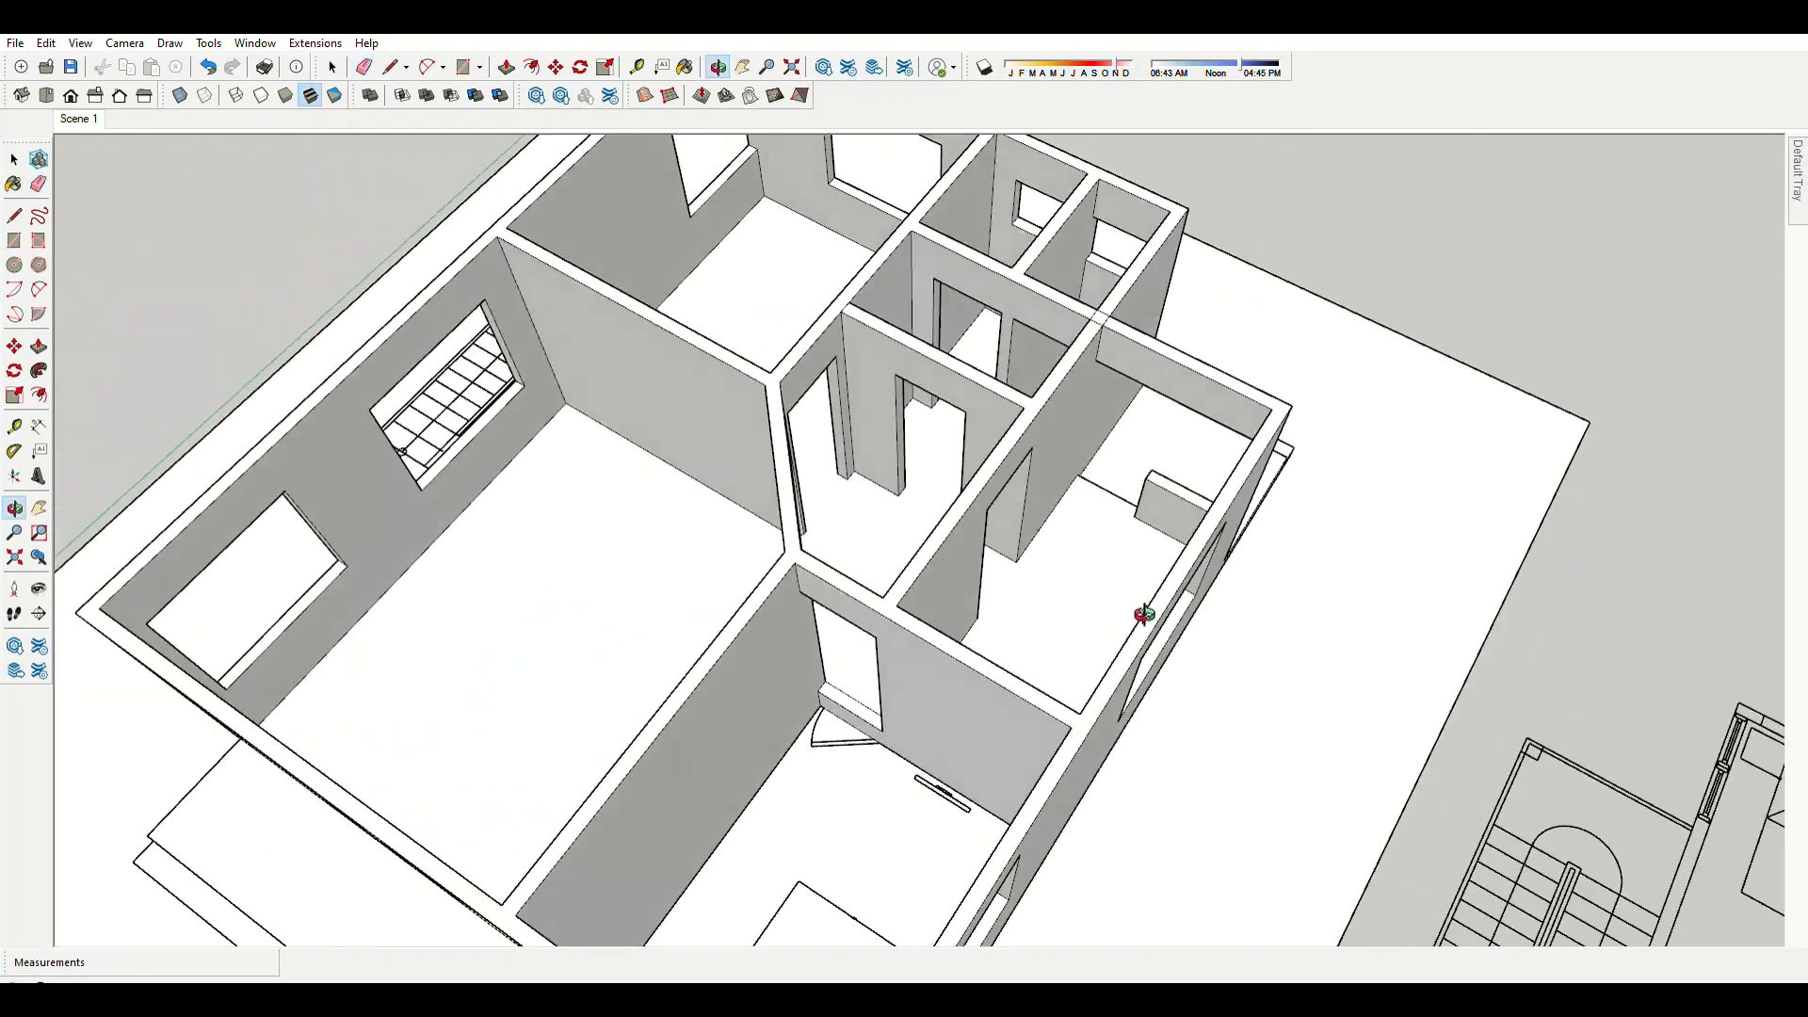
pyautogui.scroll(2, 956, 626)
# Orbit to an oblique view of the house to check the opened doorways.
pyautogui.press('p')
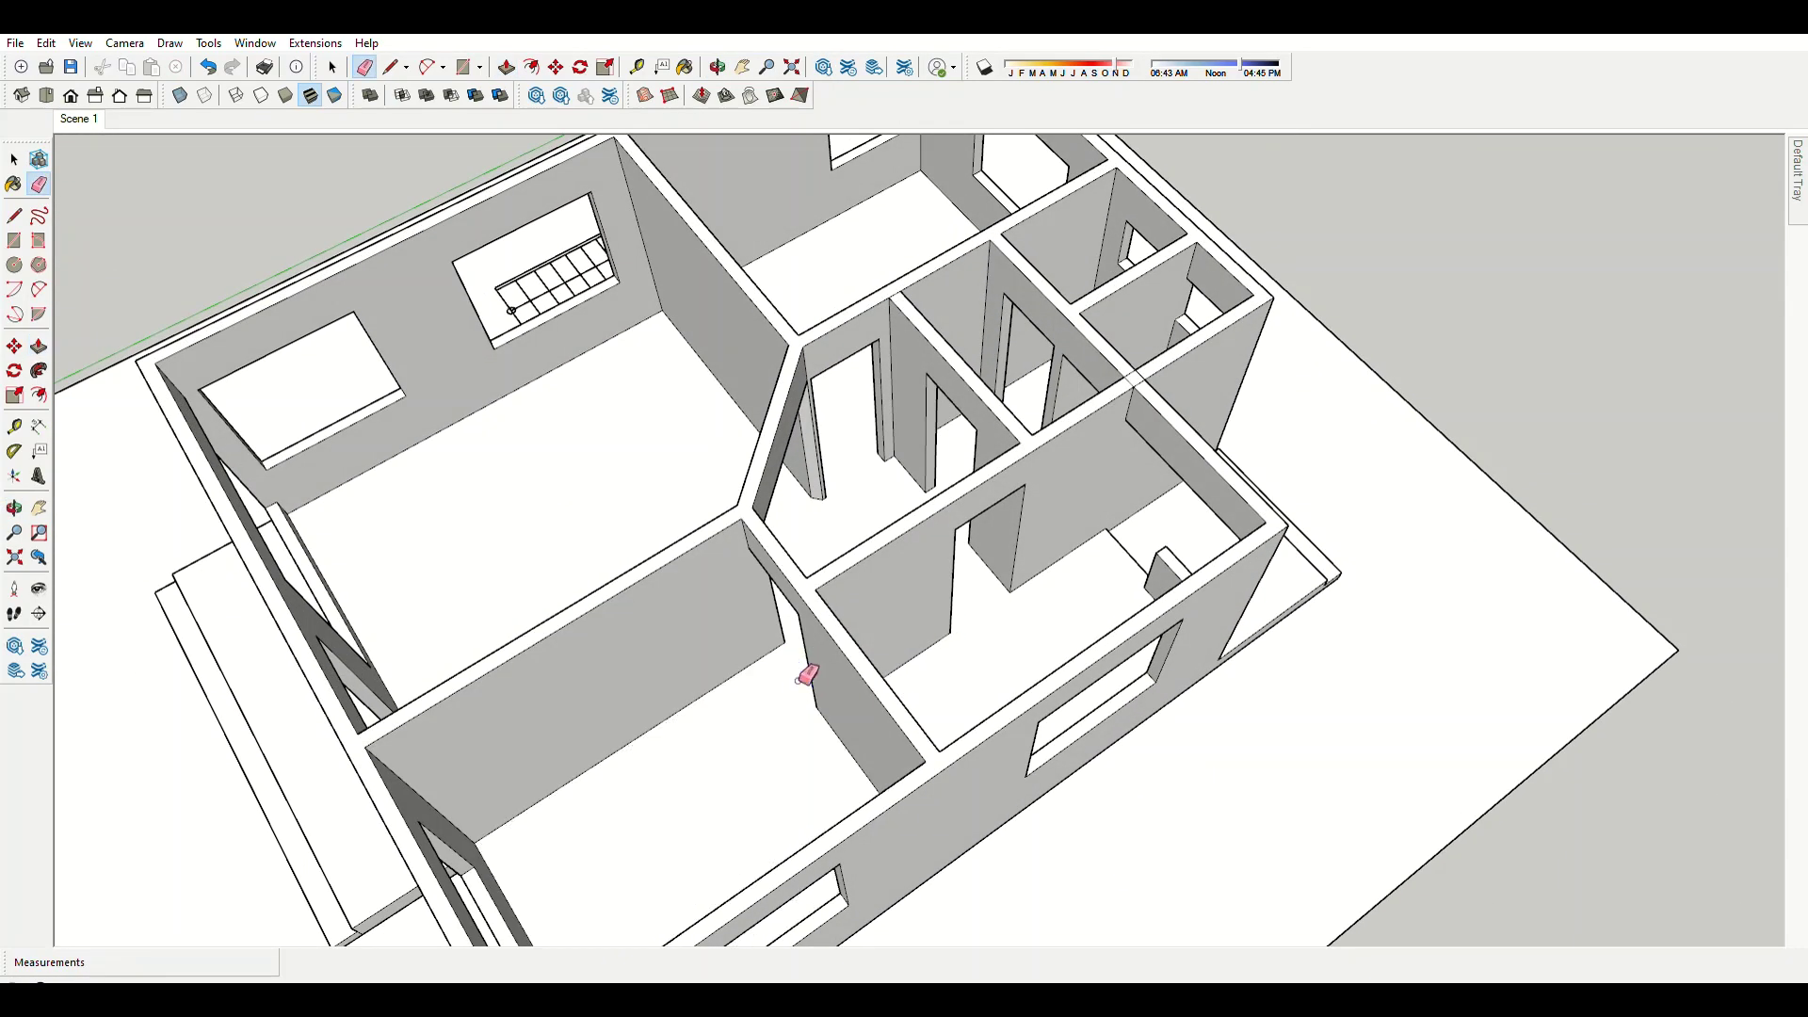
pyautogui.scroll(-5, 807, 675)
pyautogui.scroll(4, 1130, 508)
pyautogui.moveTo(969, 471); pyautogui.dragTo(997, 524, button='middle')
pyautogui.scroll(2, 942, 509)
pyautogui.press('p')
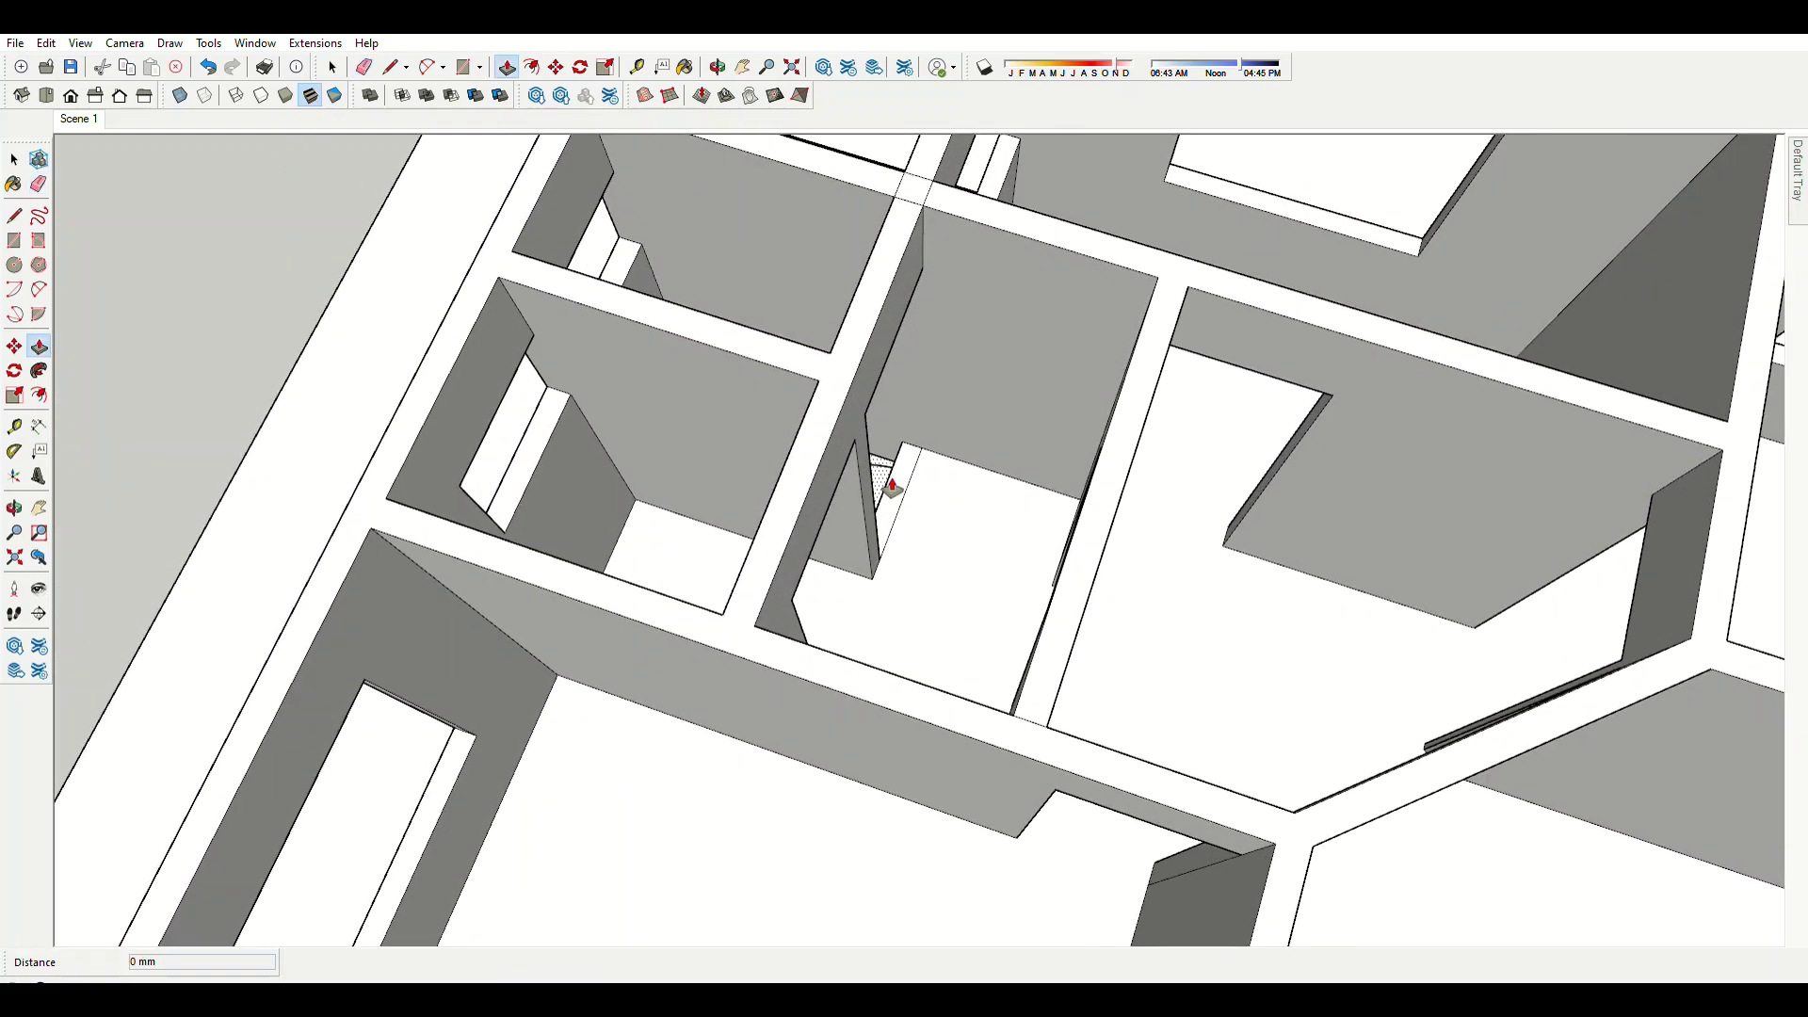
pyautogui.scroll(-5, 913, 477)
pyautogui.moveTo(913, 477)
pyautogui.mouseDown(button='middle')
pyautogui.moveTo(858, 532)
pyautogui.moveTo(706, 396)
pyautogui.mouseUp(button='middle')
# Zoom to the upper-floor plan and trace rectangles along its outer border.
pyautogui.scroll(3, 706, 396)
pyautogui.scroll(3, 718, 375)
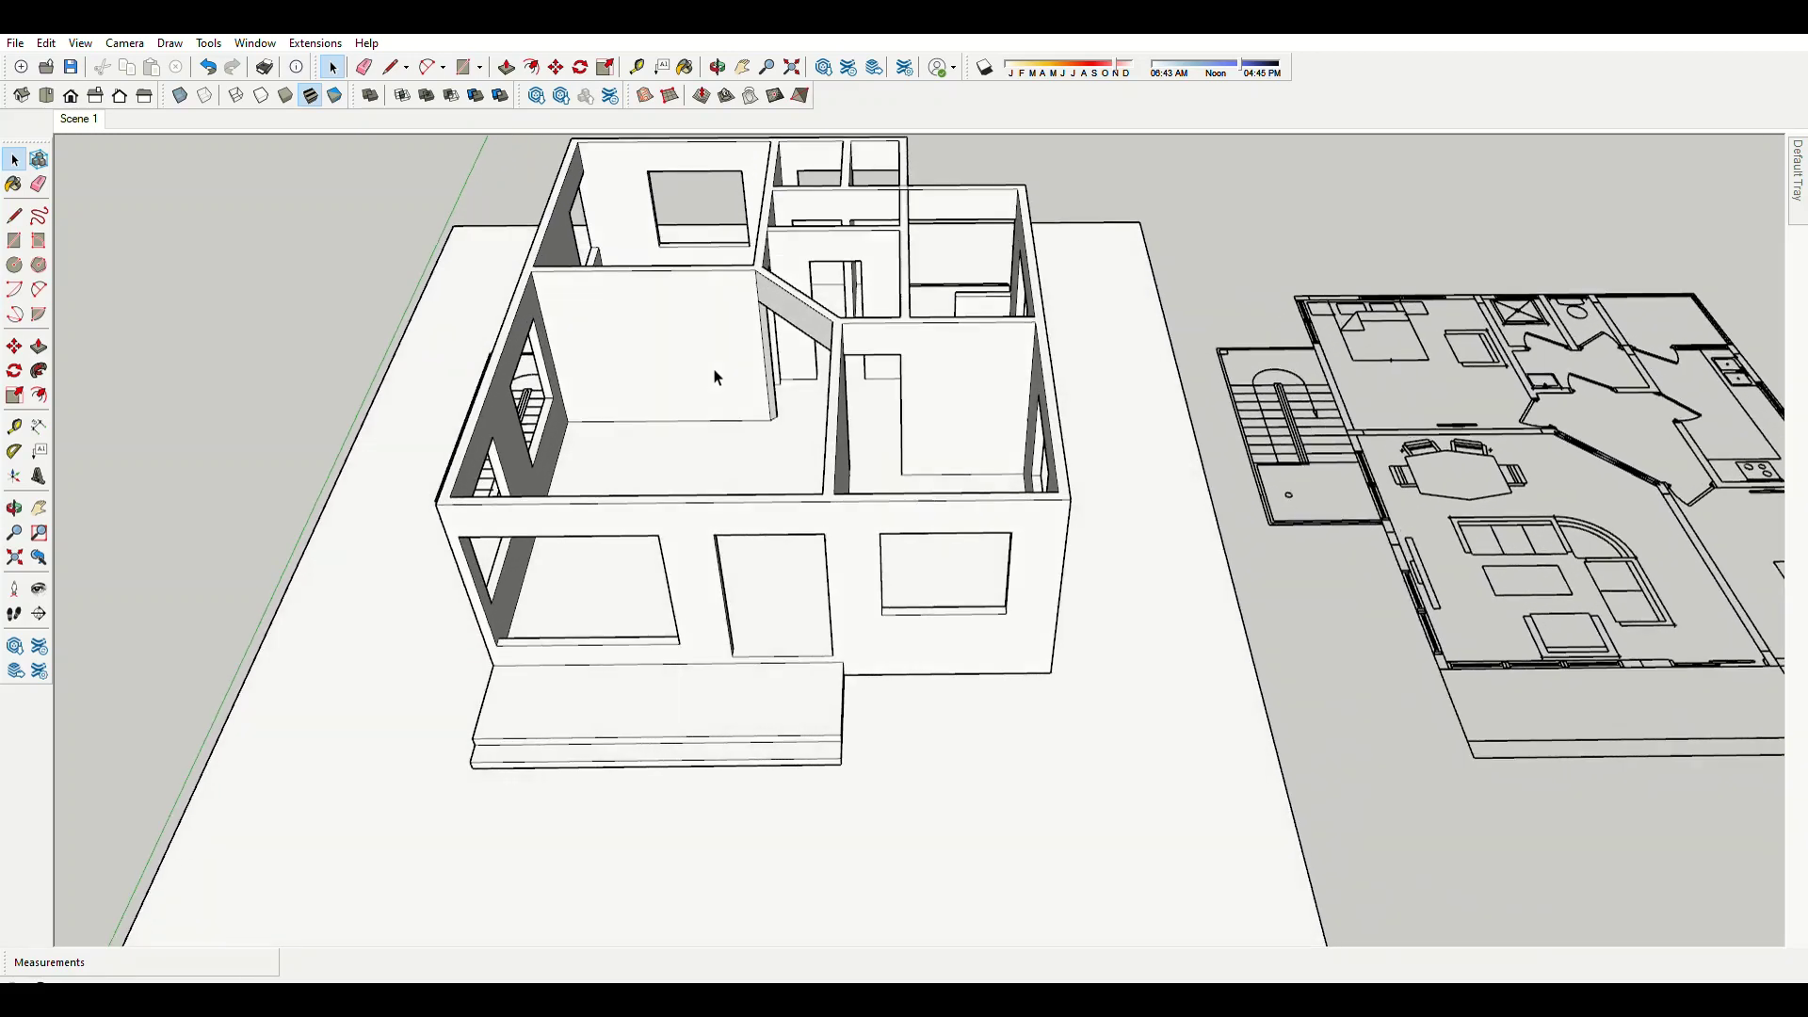
pyautogui.scroll(2, 718, 375)
pyautogui.scroll(4, 1382, 279)
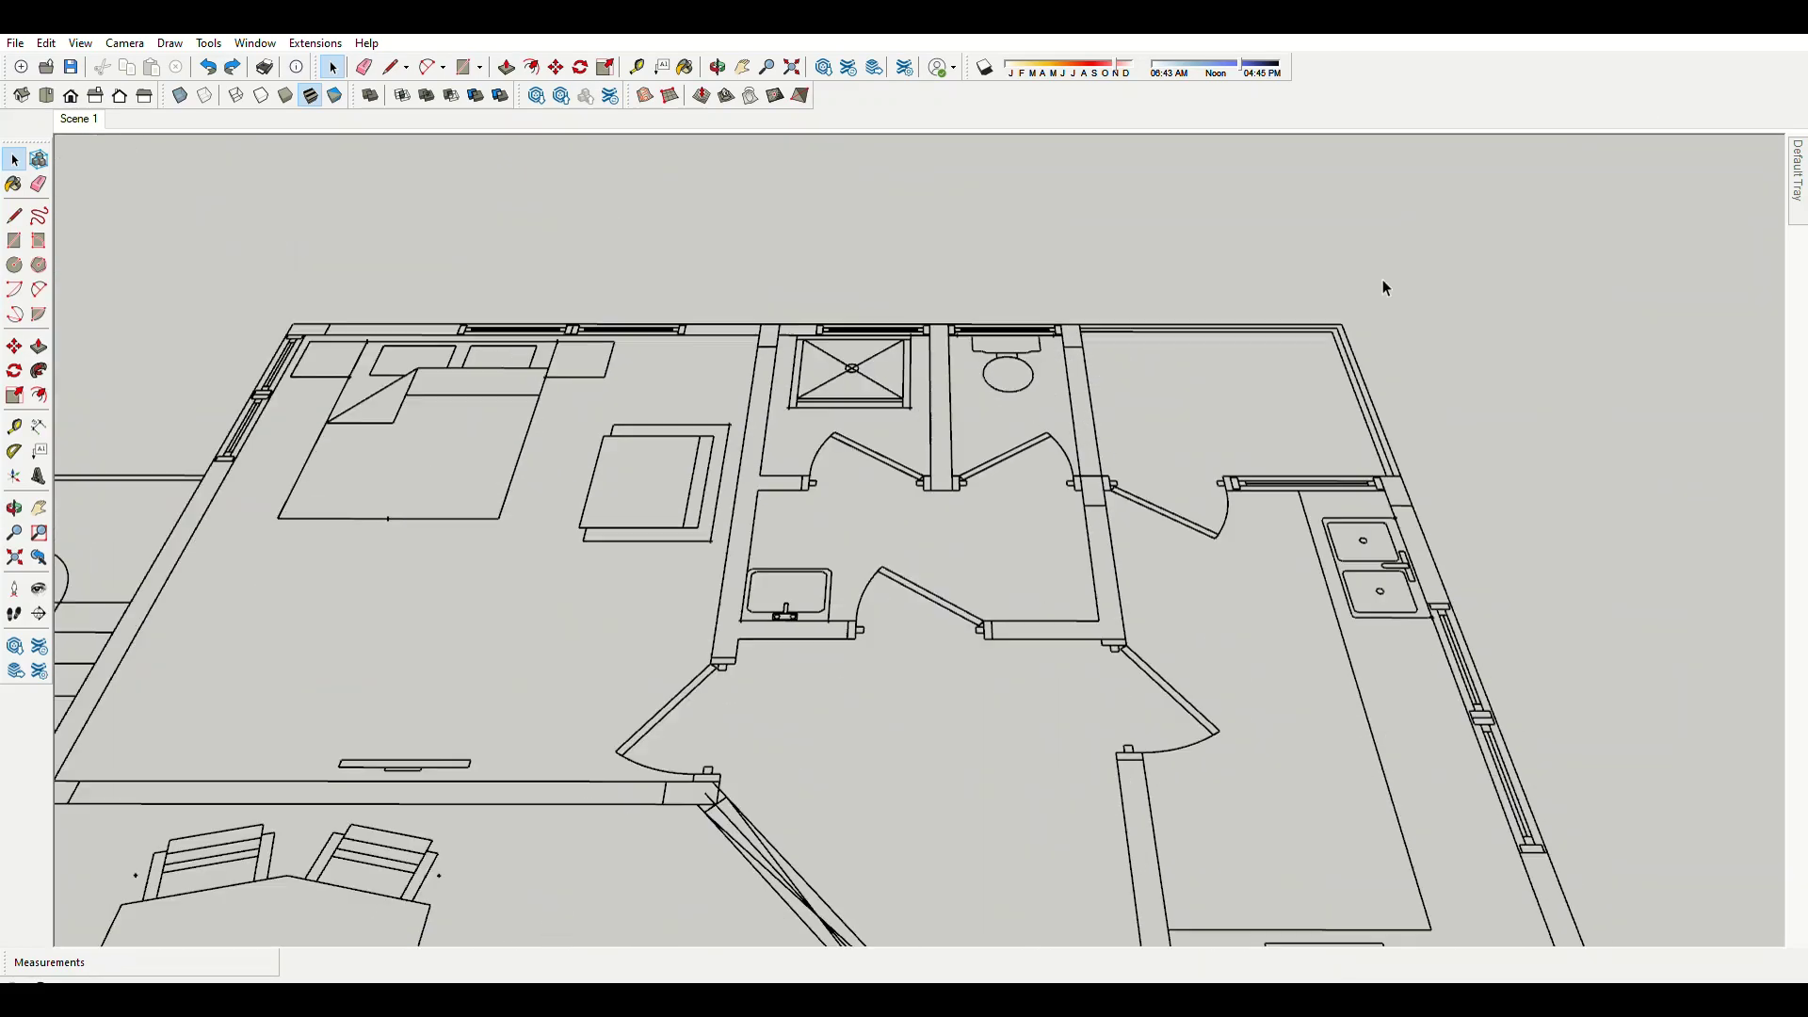
pyautogui.scroll(-4, 1224, 471)
pyautogui.moveTo(1224, 471); pyautogui.dragTo(1157, 732, button='middle')
pyautogui.press('r')
pyautogui.scroll(3, 1224, 660)
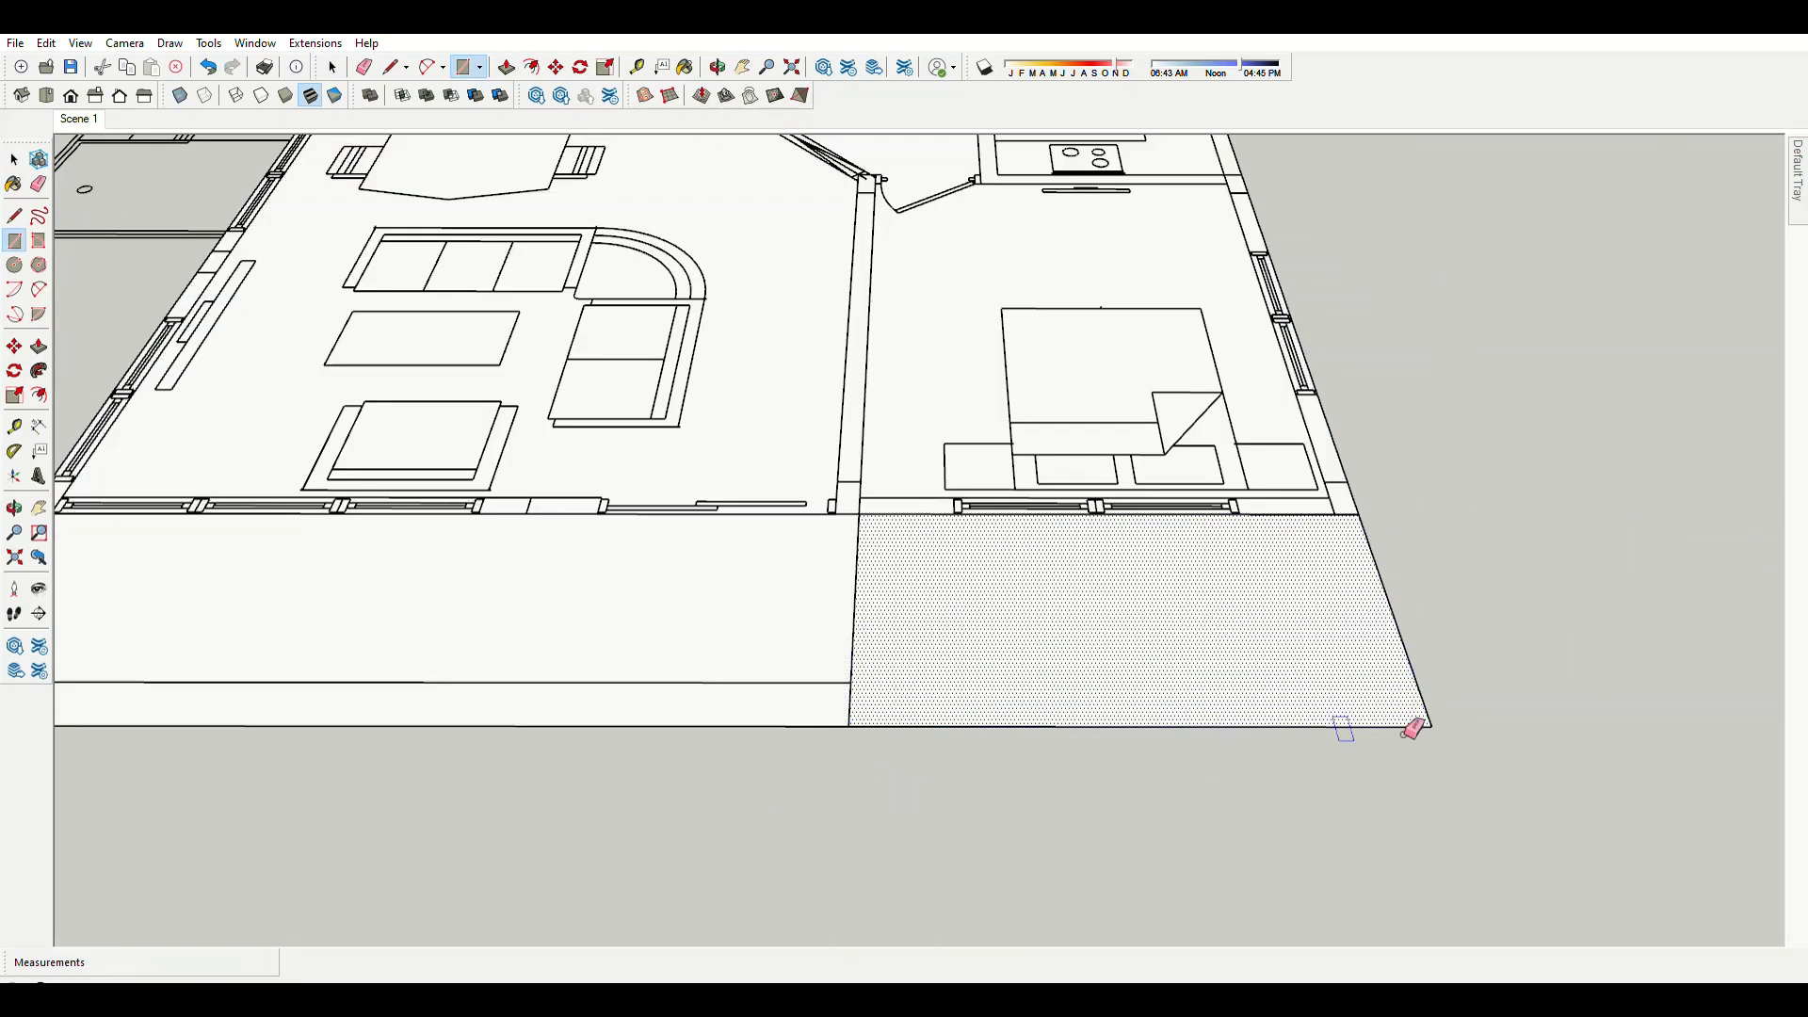
pyautogui.press('space')
pyautogui.scroll(5, 829, 325)
# Erase extra edges around the border rectangles and orbit around the house and plan.
pyautogui.press('m')
pyautogui.scroll(-5, 431, 310)
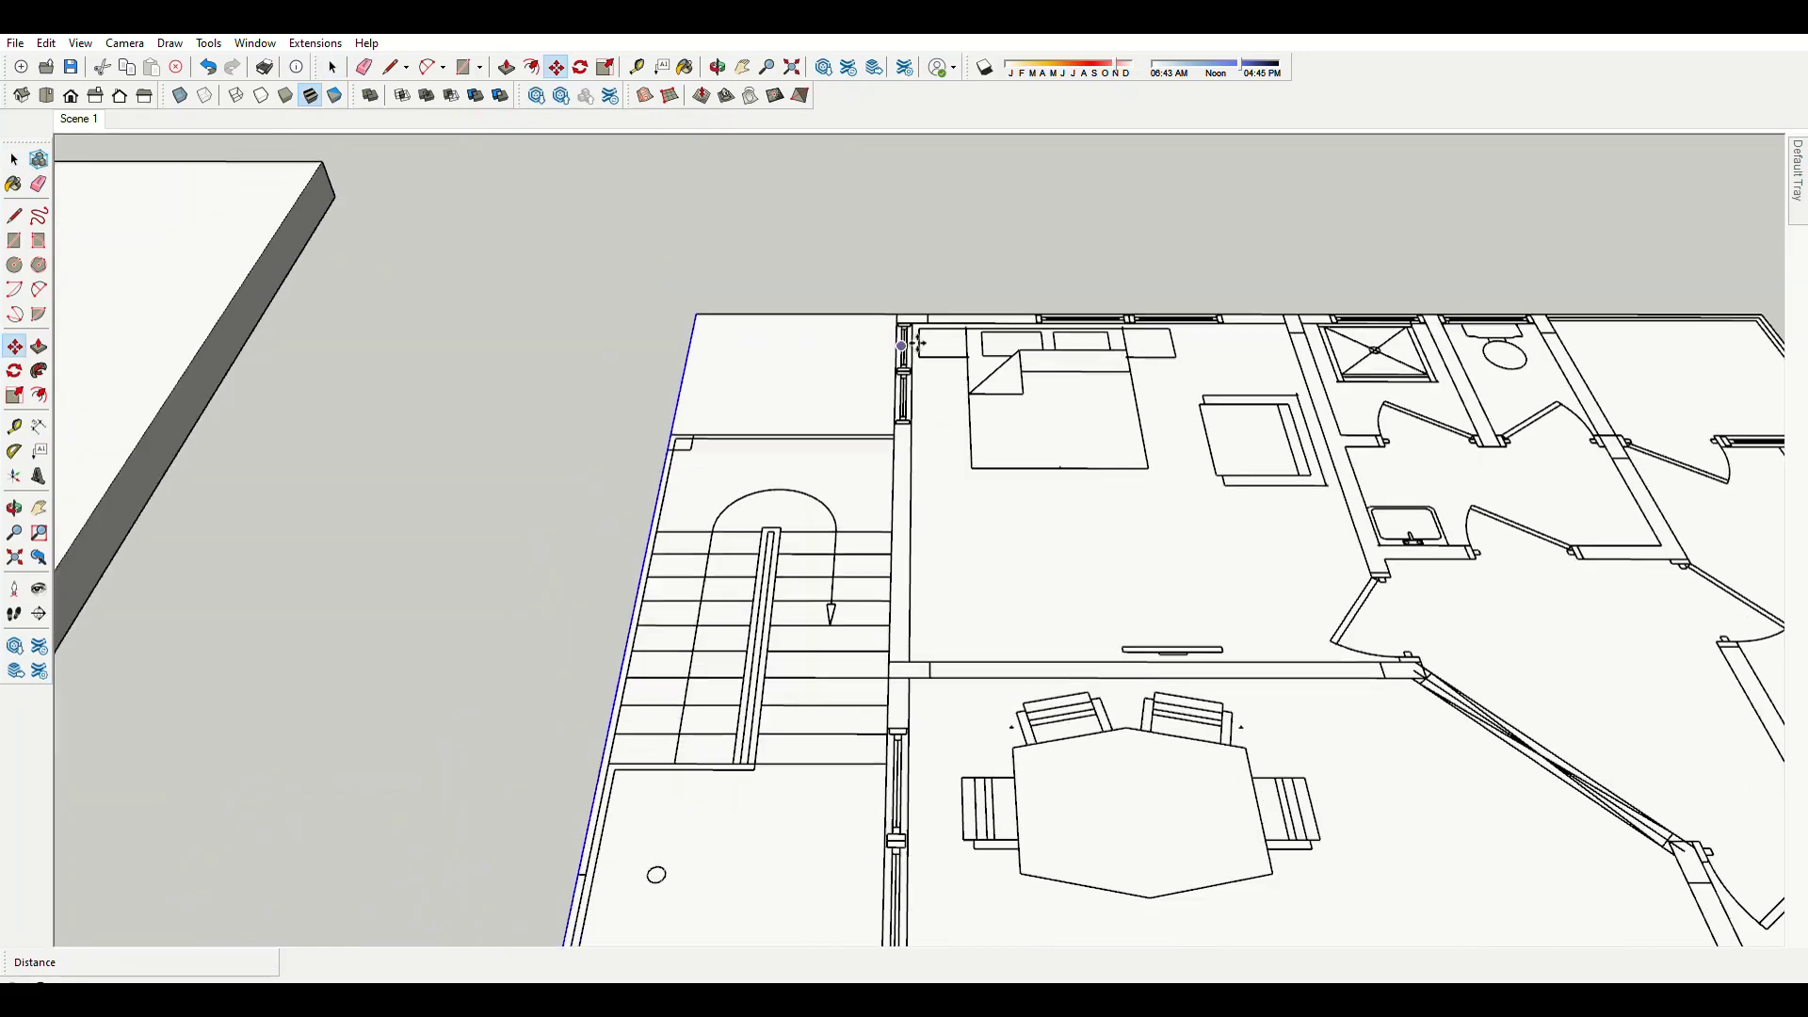
pyautogui.scroll(5, 452, 524)
pyautogui.scroll(-5, 1108, 622)
pyautogui.press('e')
pyautogui.scroll(5, 1102, 627)
pyautogui.scroll(-4, 823, 496)
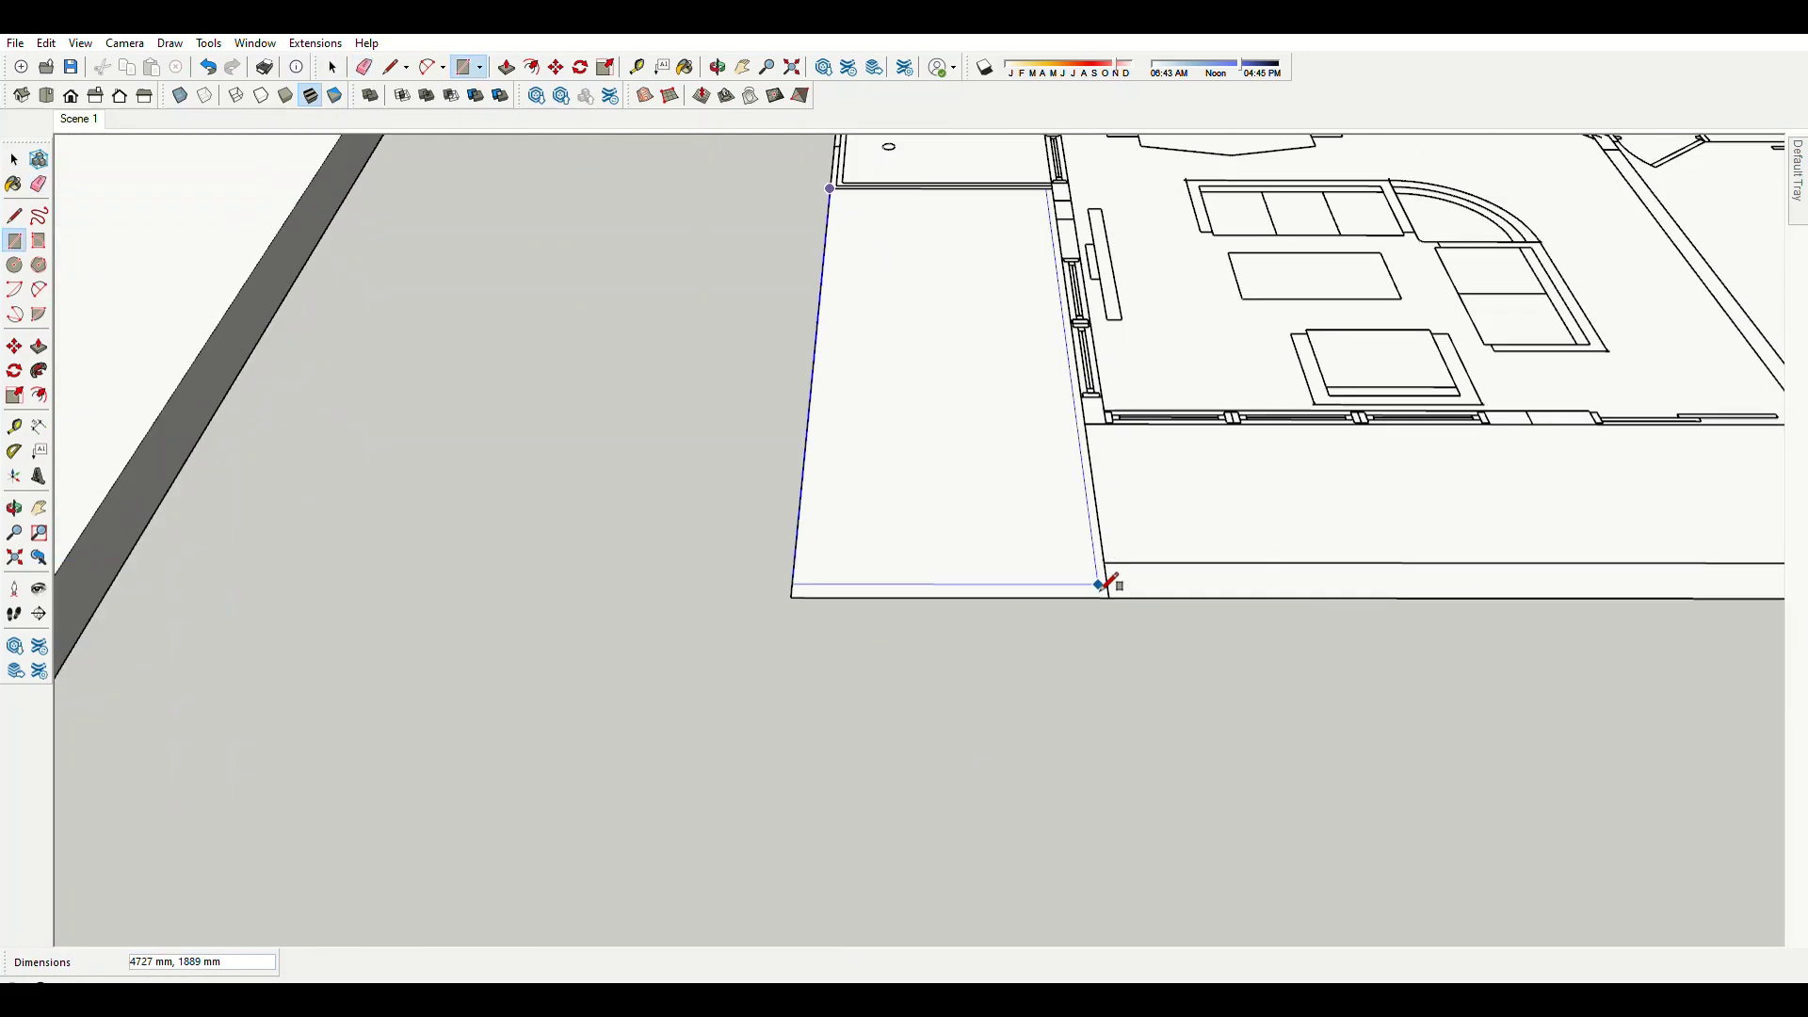
pyautogui.scroll(-1, 1109, 585)
pyautogui.scroll(5, 909, 423)
pyautogui.press('space')
pyautogui.scroll(-5, 1004, 359)
pyautogui.moveTo(1005, 359)
pyautogui.mouseDown(button='middle')
pyautogui.moveTo(1057, 343)
pyautogui.moveTo(1015, 381)
pyautogui.mouseUp(button='middle')
pyautogui.scroll(5, 1015, 381)
# Extrude the traced corner face into a wall column and zoom in to check it.
pyautogui.press('r')
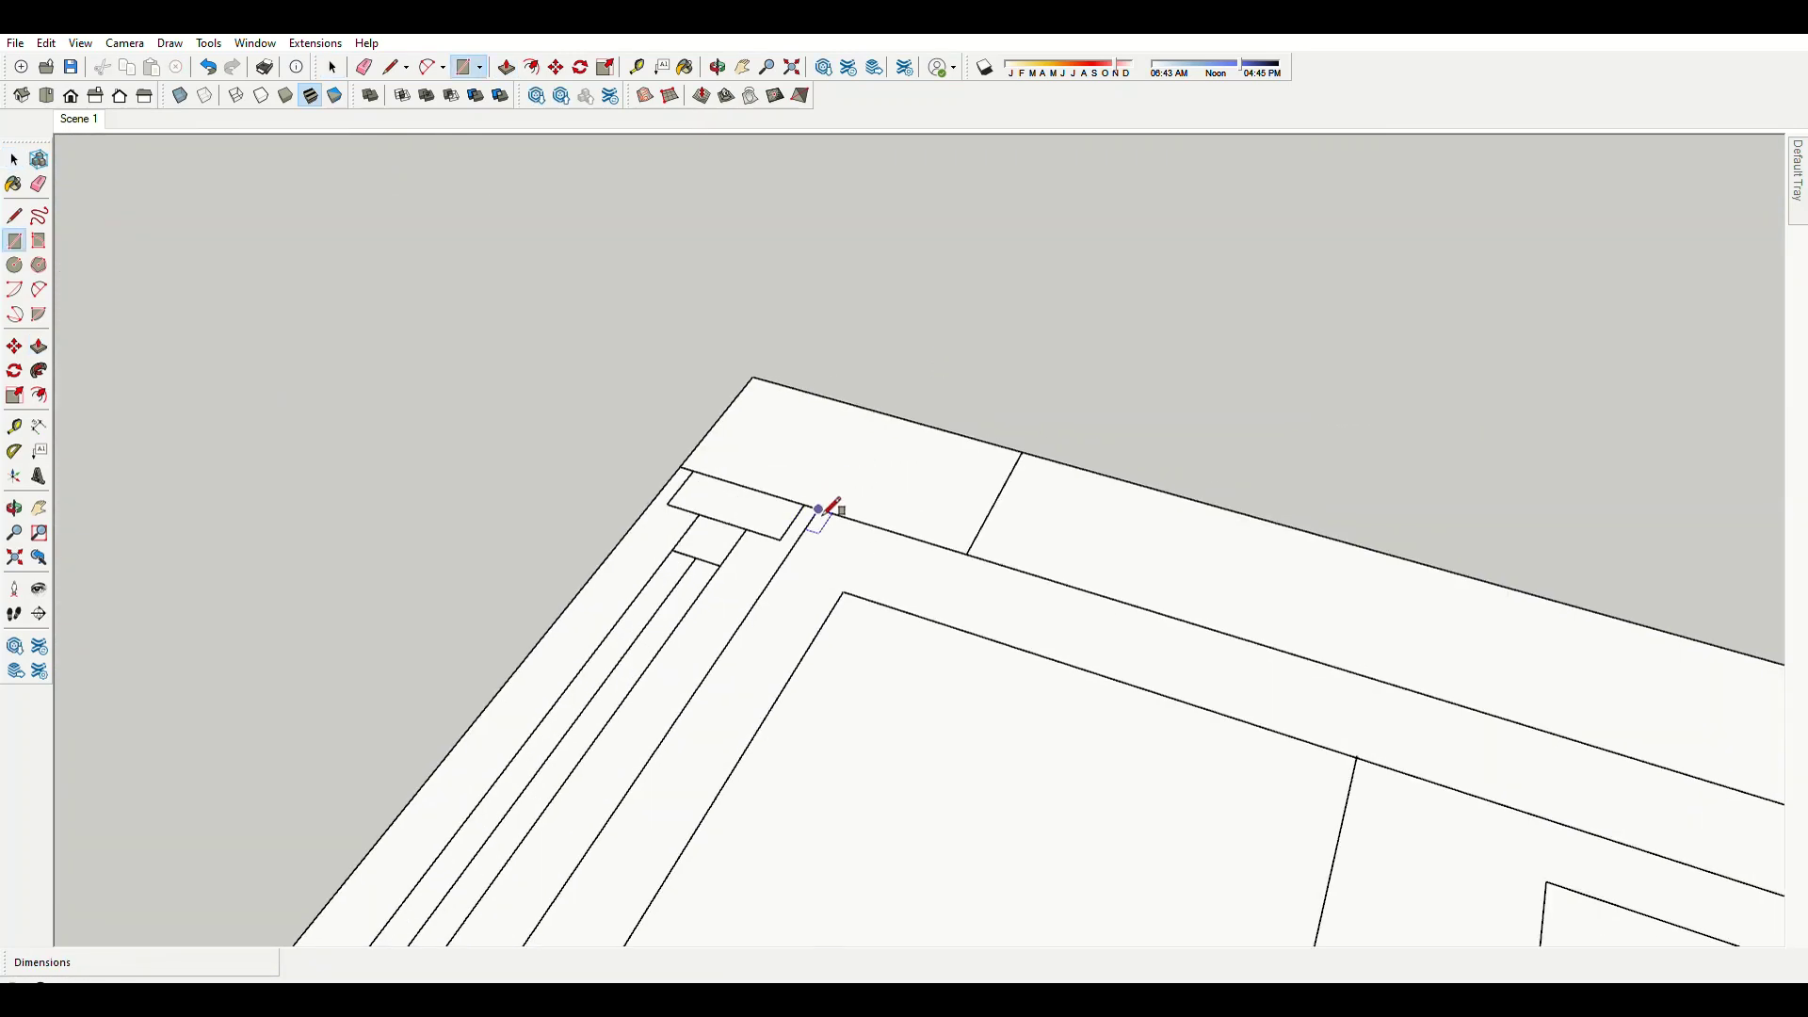
pyautogui.moveTo(836, 444)
pyautogui.mouseDown(button='middle')
pyautogui.moveTo(675, 432)
pyautogui.moveTo(865, 501)
pyautogui.mouseUp(button='middle')
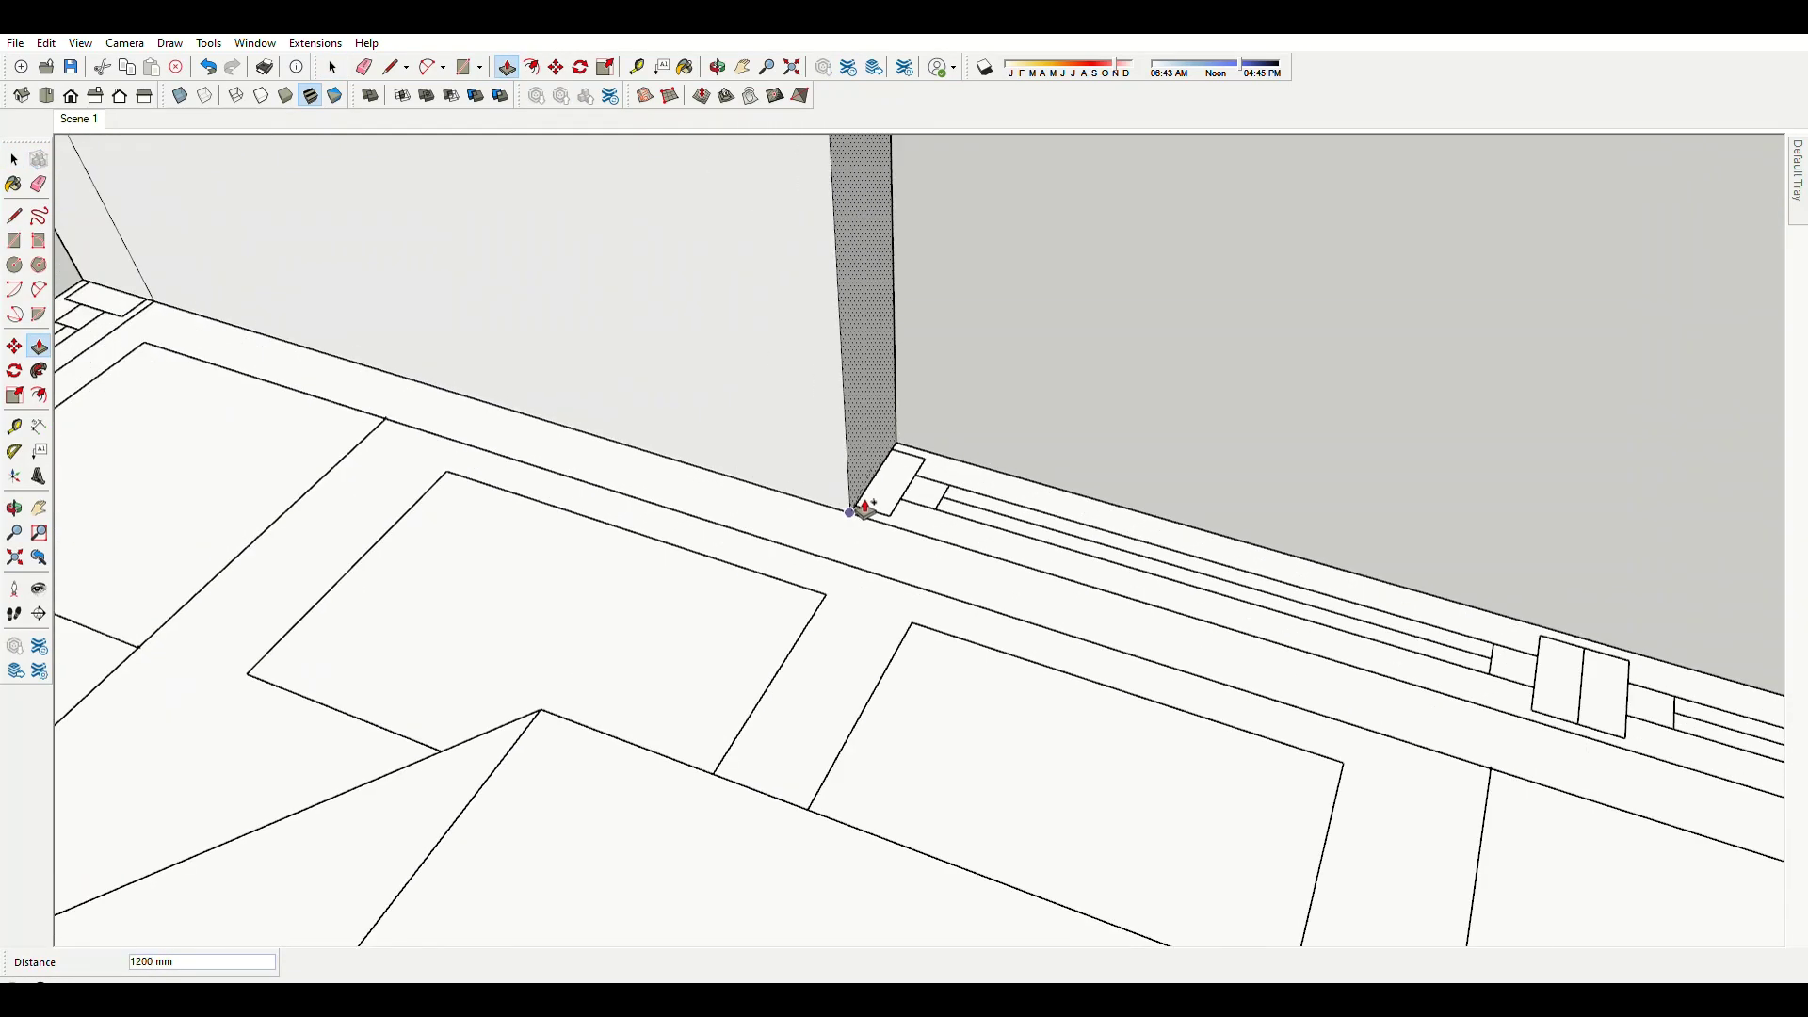
pyautogui.scroll(-2, 957, 493)
pyautogui.scroll(3, 834, 528)
pyautogui.scroll(-2, 1008, 475)
pyautogui.moveTo(1008, 476); pyautogui.dragTo(1020, 488, button='middle')
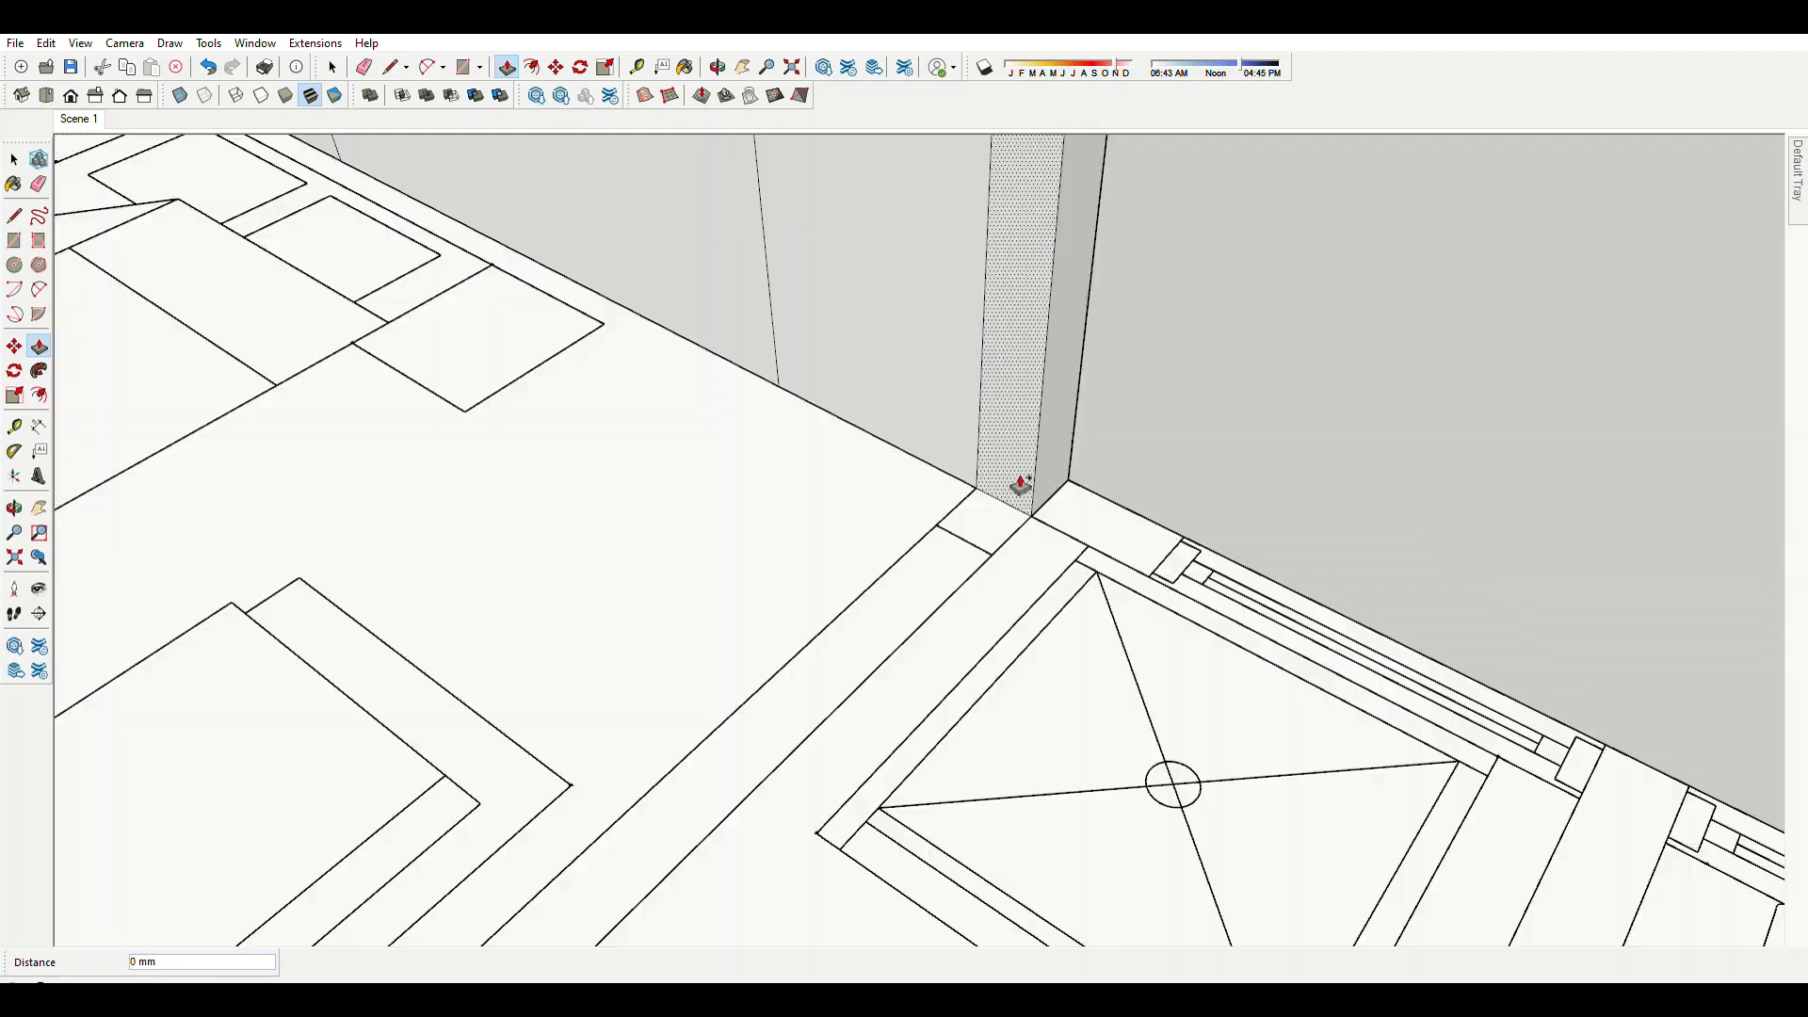
pyautogui.press('space')
pyautogui.scroll(-5, 1021, 488)
pyautogui.scroll(6, 727, 275)
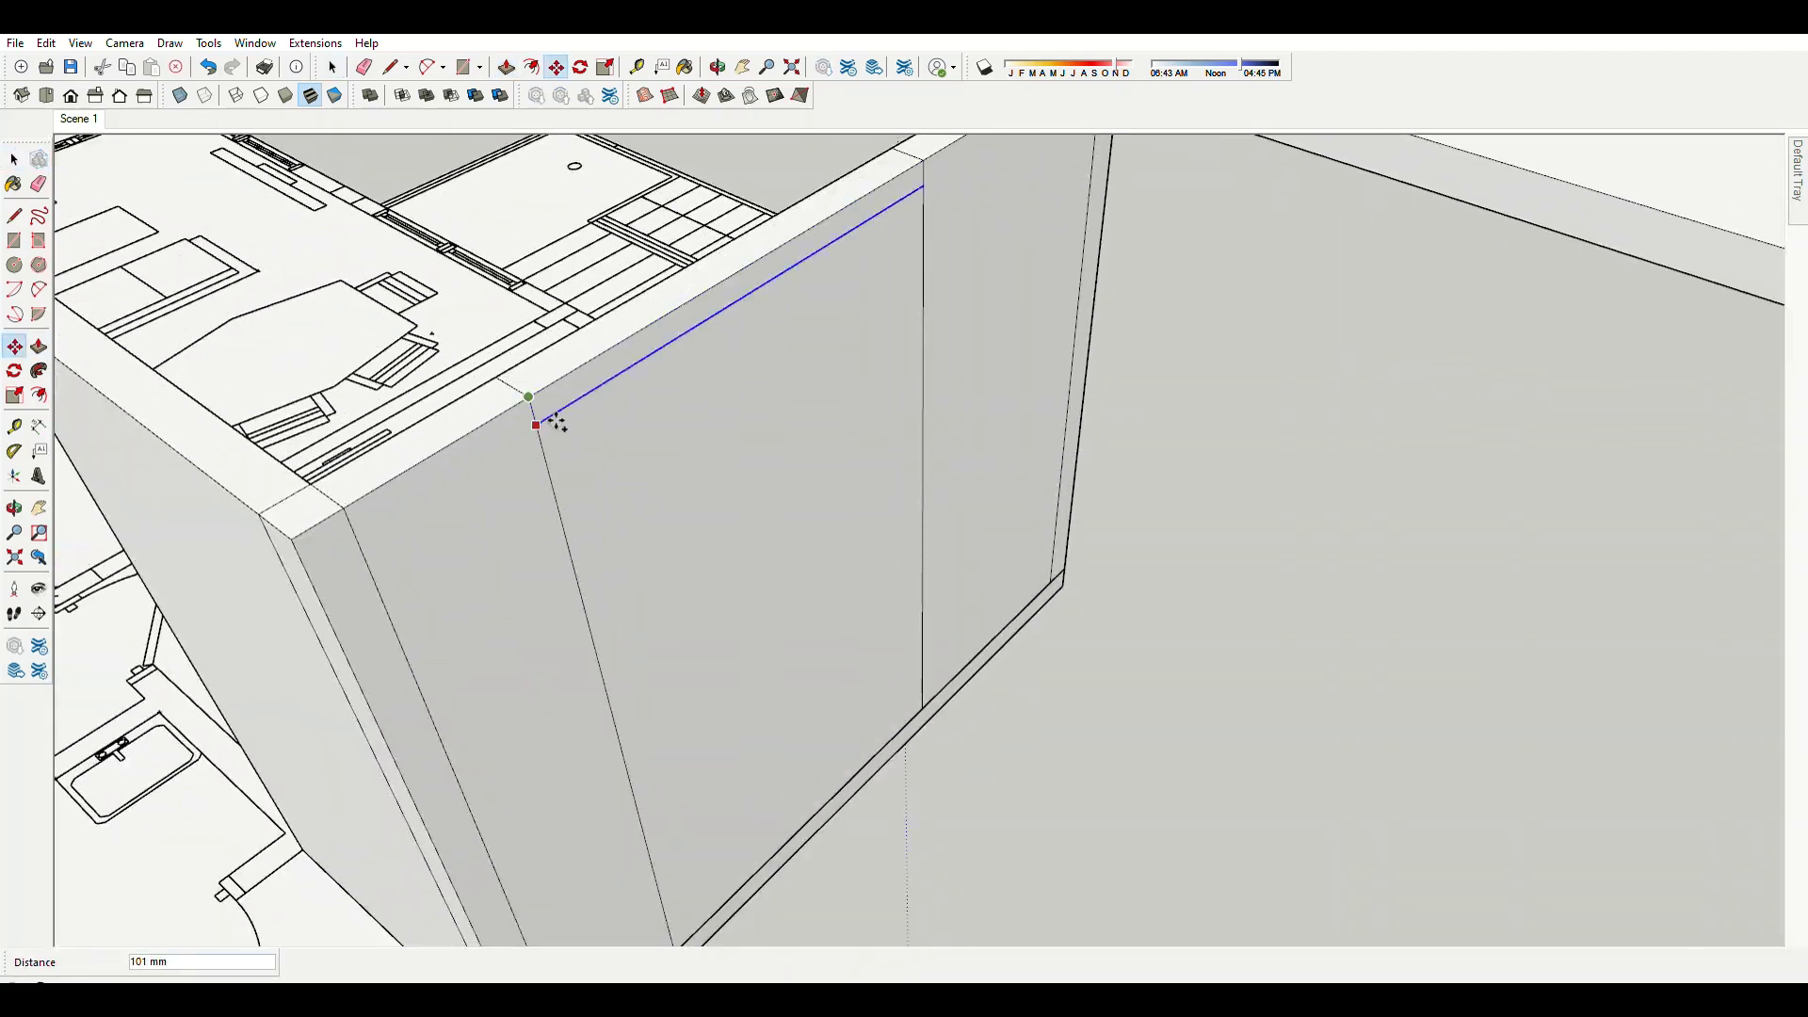
pyautogui.scroll(-5, 603, 586)
pyautogui.scroll(6, 848, 423)
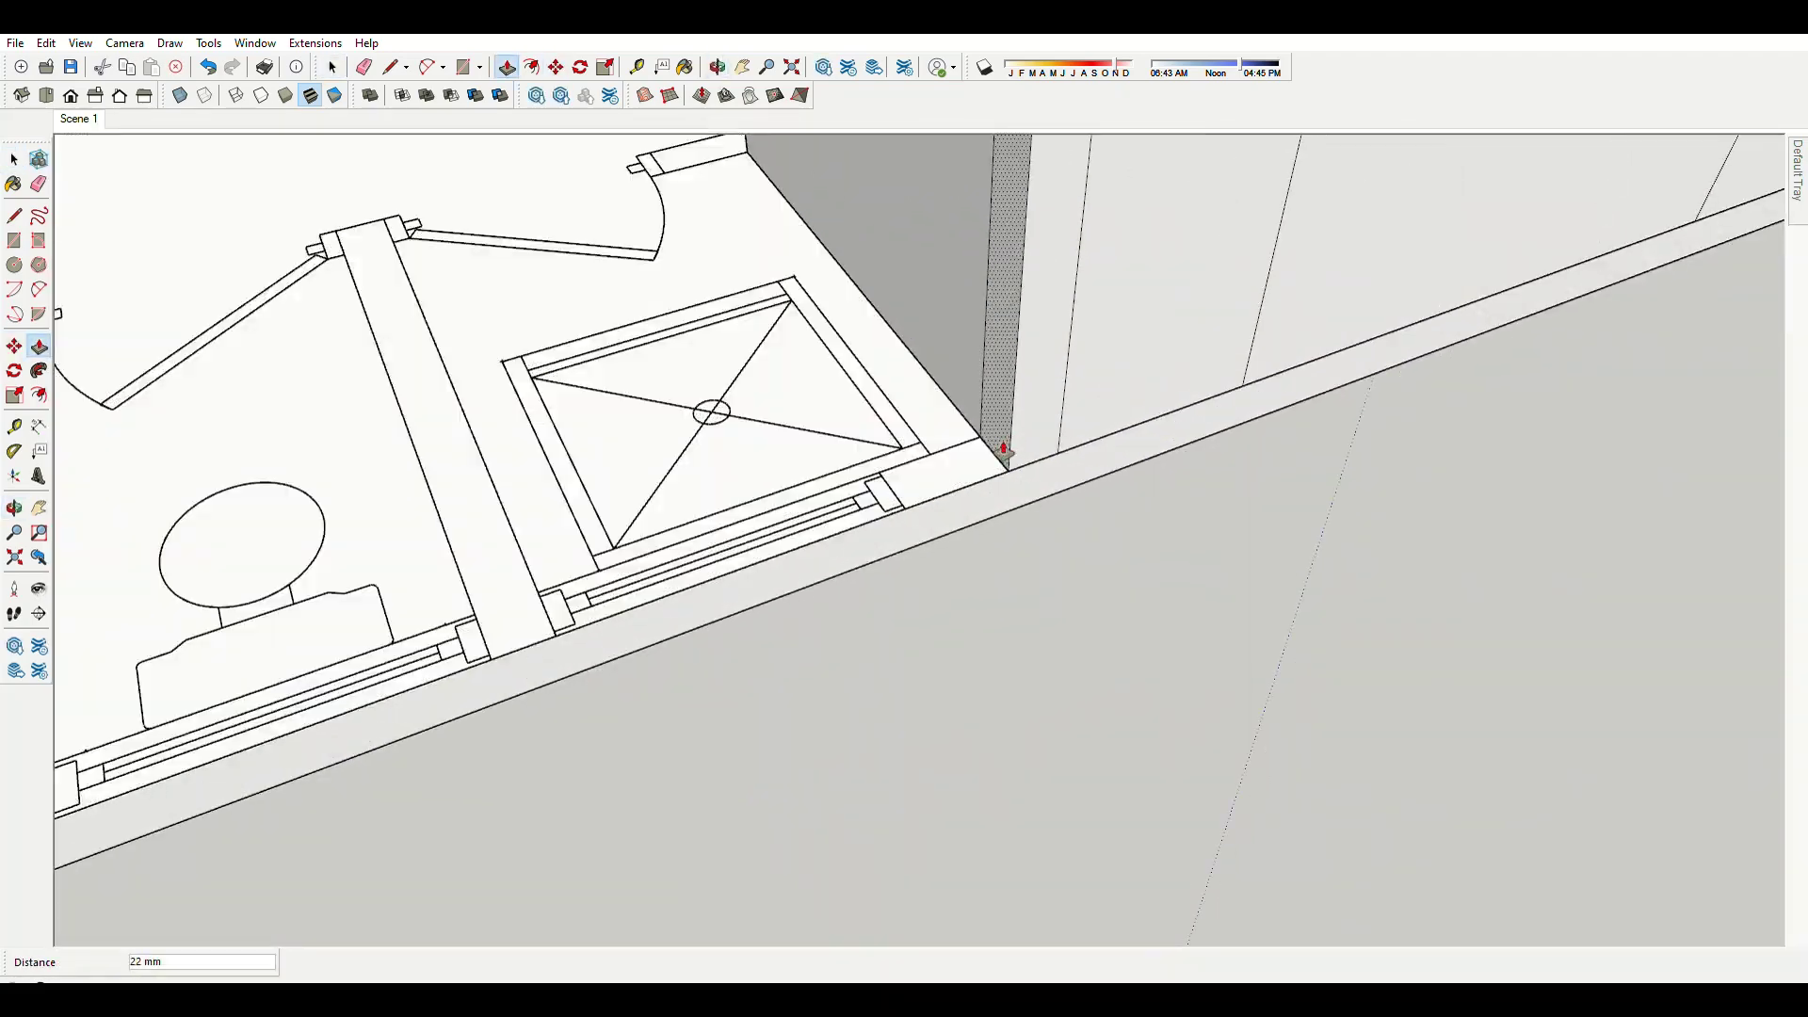
# Extend the thin bathroom wall end over the shower by 900 mm.
pyautogui.press('p')
pyautogui.scroll(2, 622, 502)
pyautogui.scroll(-2, 651, 530)
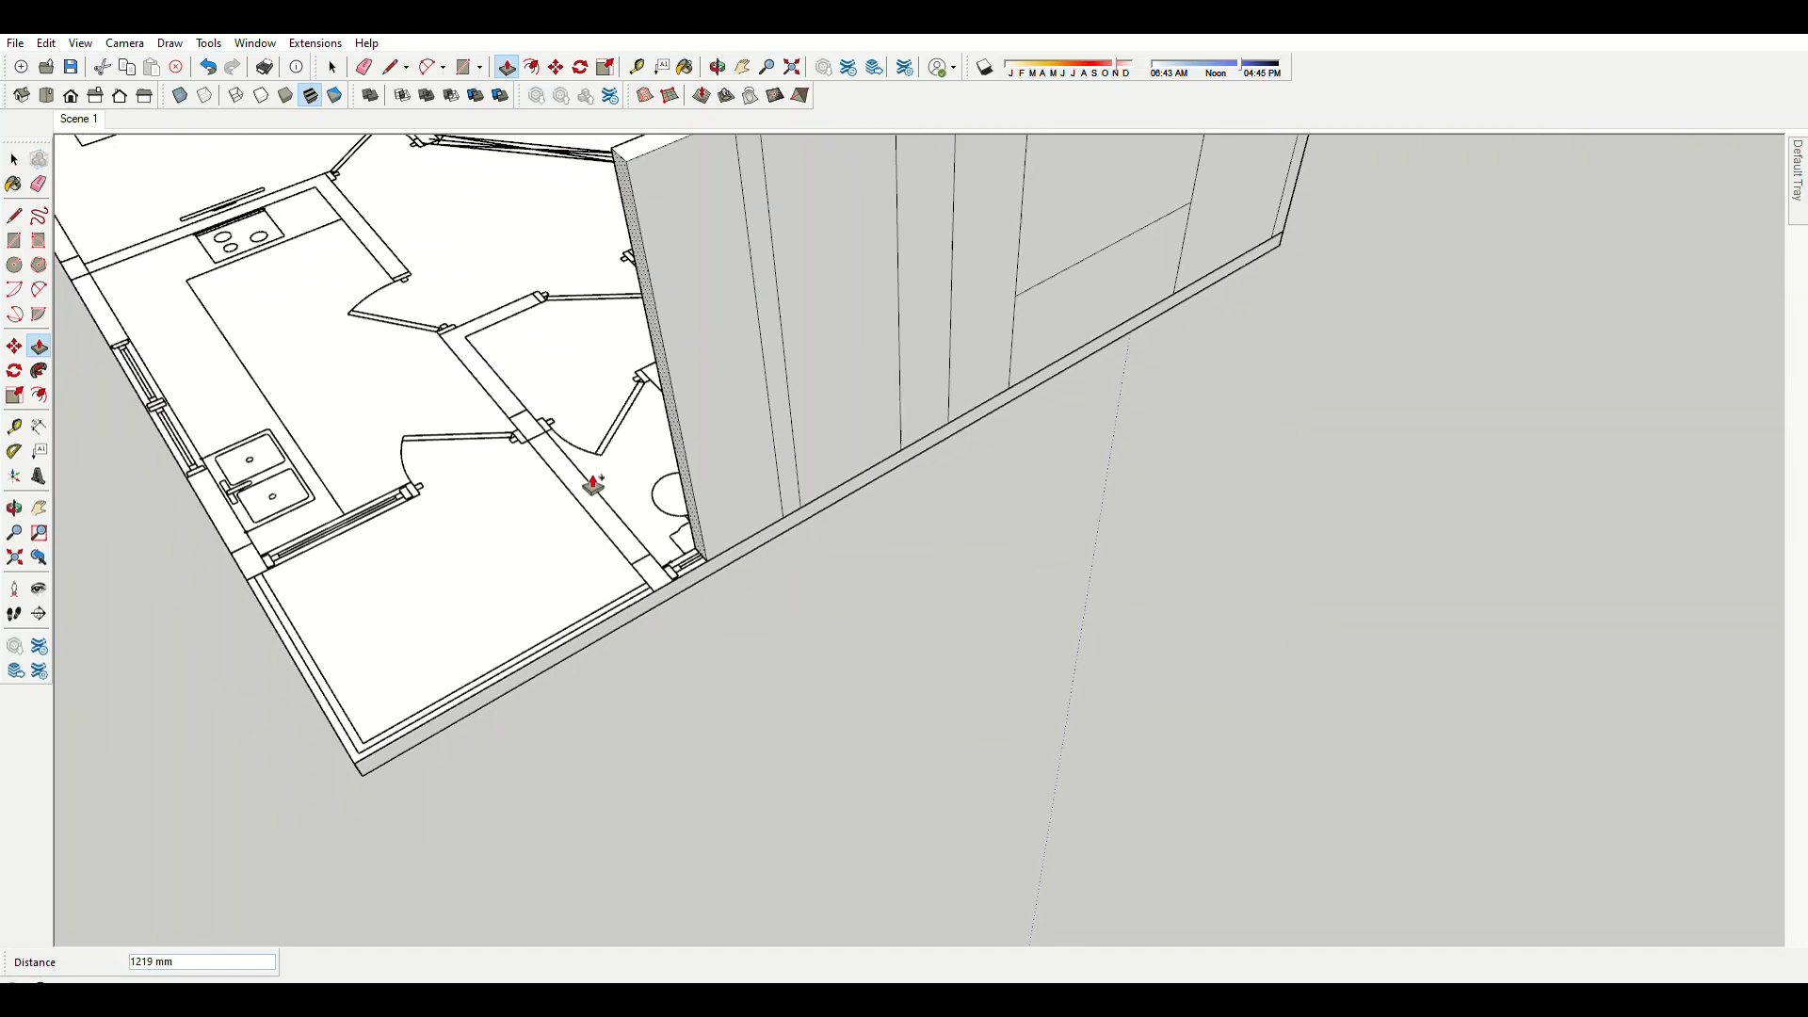
pyautogui.scroll(2, 653, 448)
pyautogui.press('space')
pyautogui.moveTo(654, 449); pyautogui.dragTo(848, 272, button='middle')
pyautogui.scroll(1, 754, 308)
pyautogui.press('m')
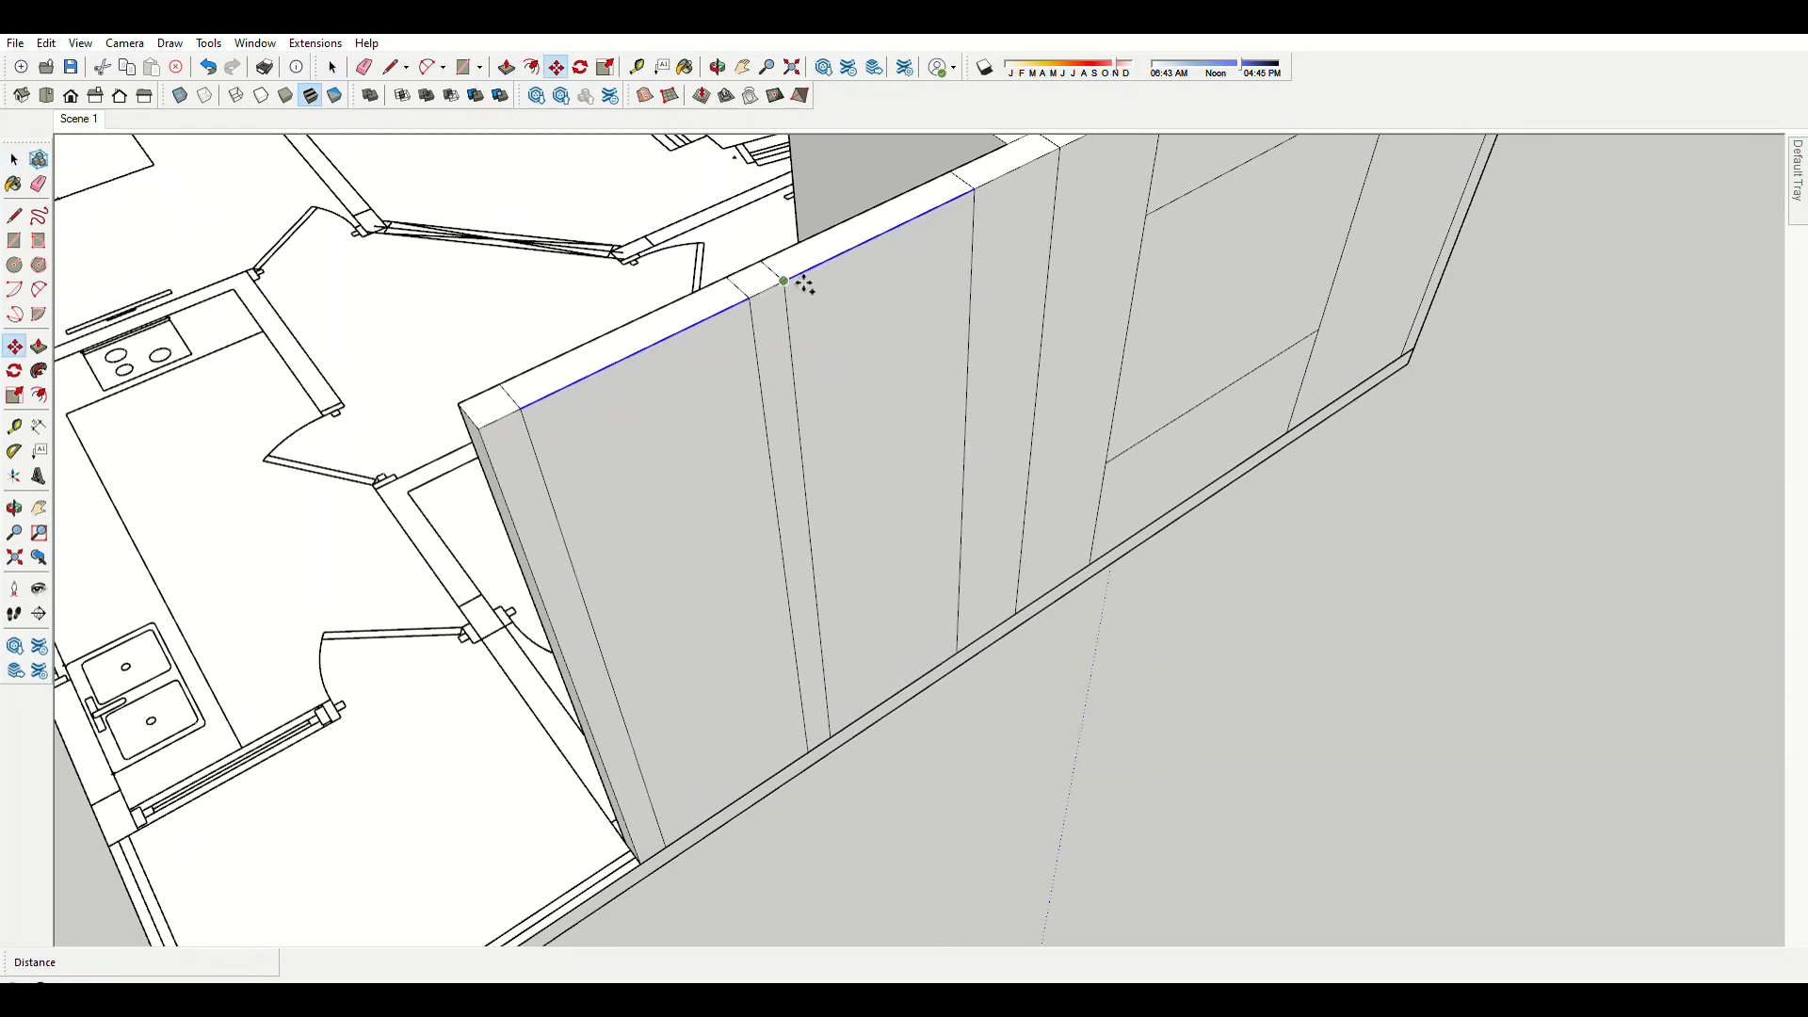
pyautogui.scroll(-3, 940, 524)
pyautogui.scroll(3, 1109, 573)
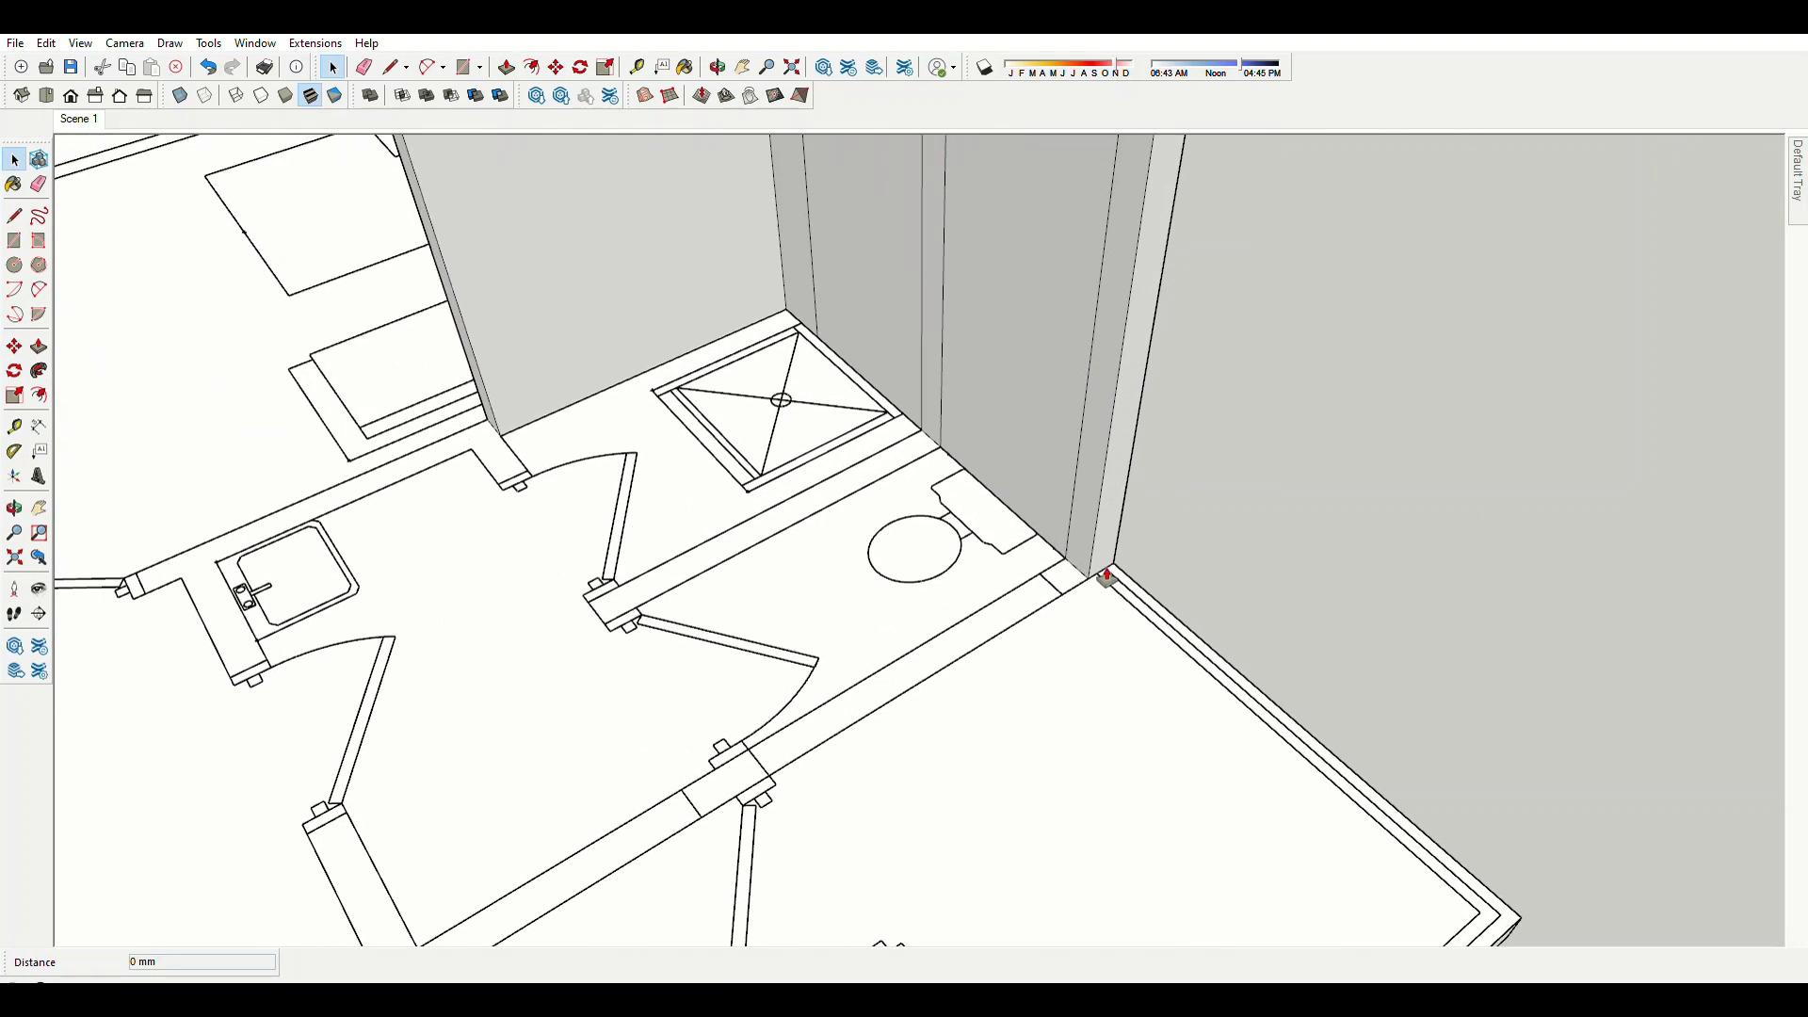
pyautogui.scroll(2, 848, 731)
pyautogui.press('p')
pyautogui.moveTo(1002, 379); pyautogui.dragTo(556, 559)
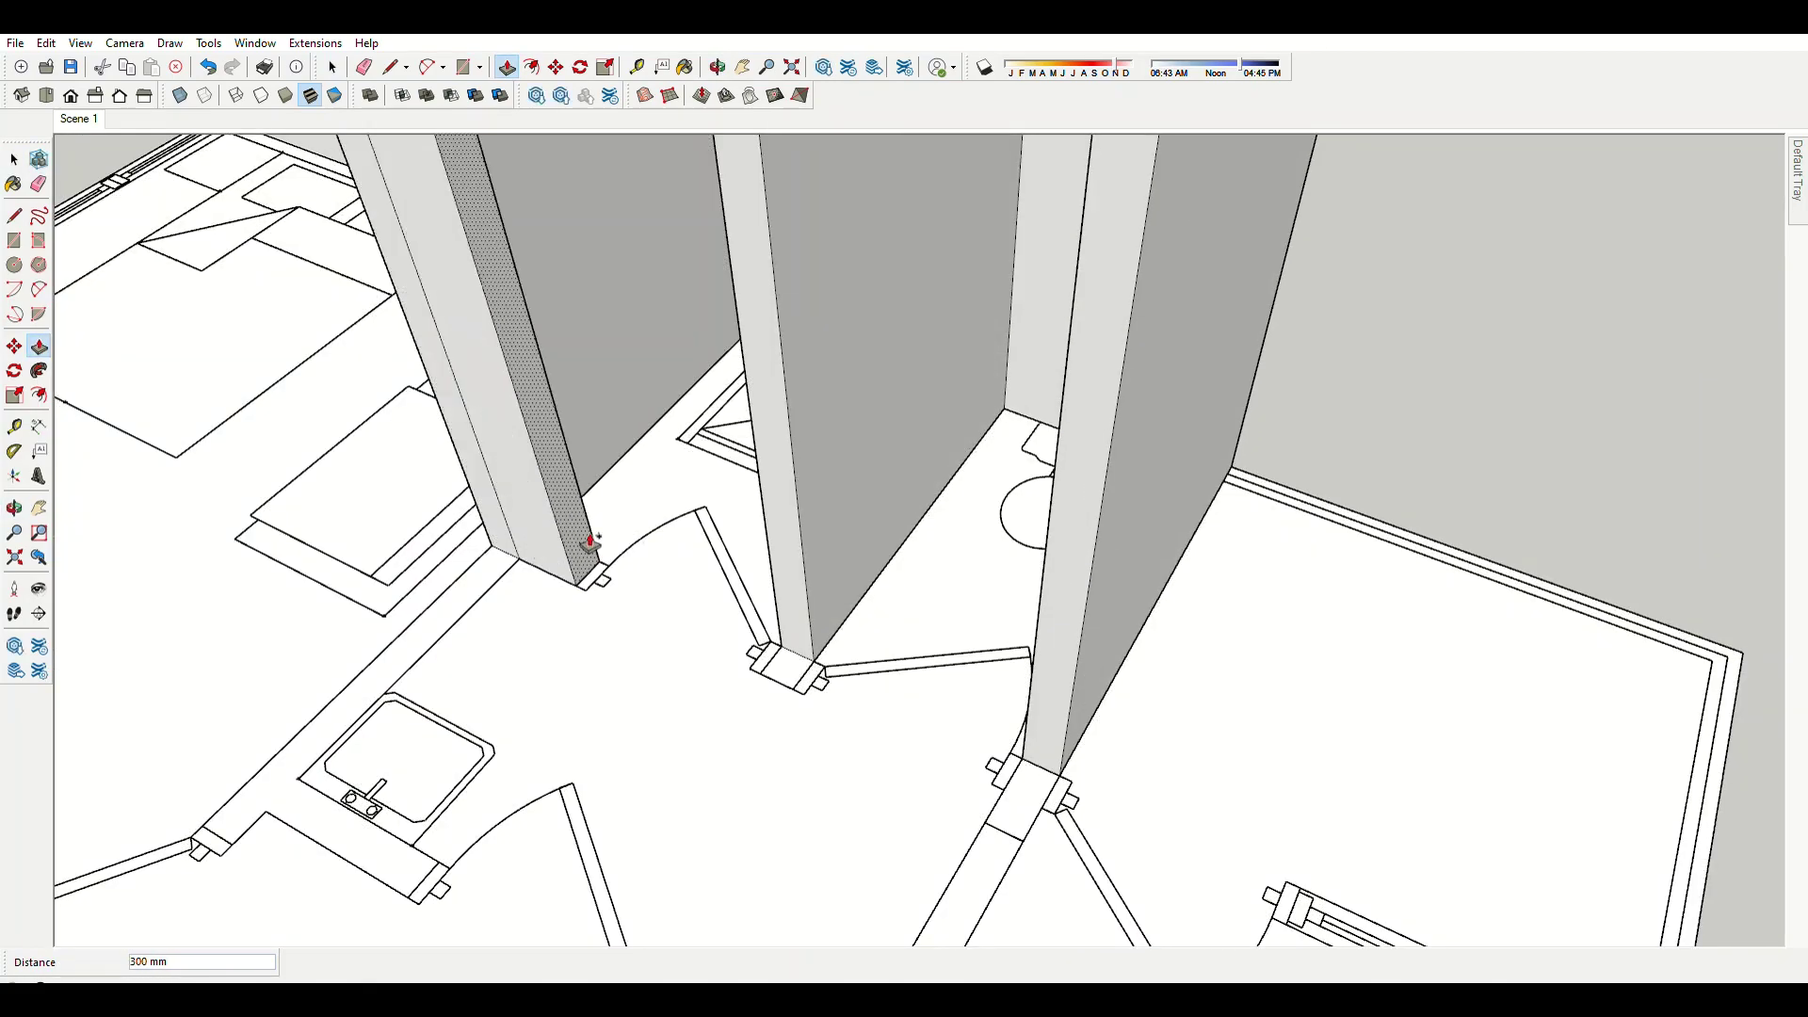
pyautogui.moveTo(935, 433); pyautogui.dragTo(1029, 467)
pyautogui.scroll(-1, 1029, 466)
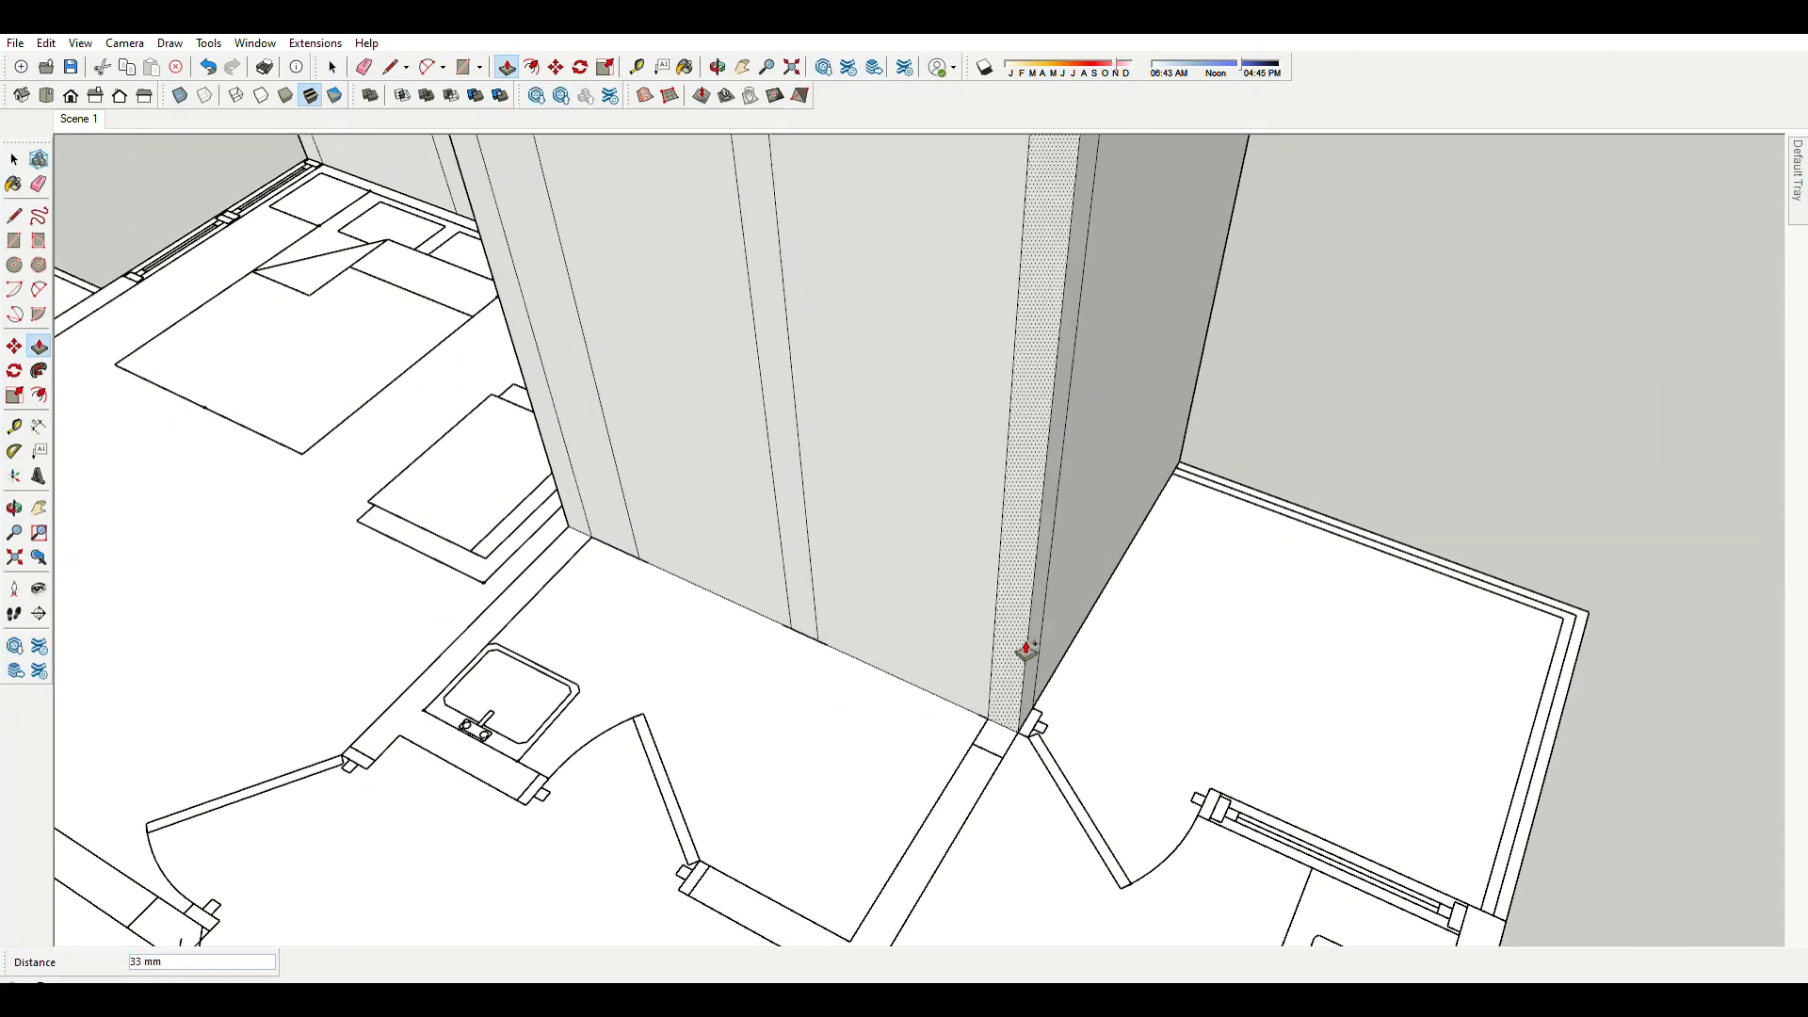
pyautogui.press('space')
pyautogui.scroll(-2, 954, 230)
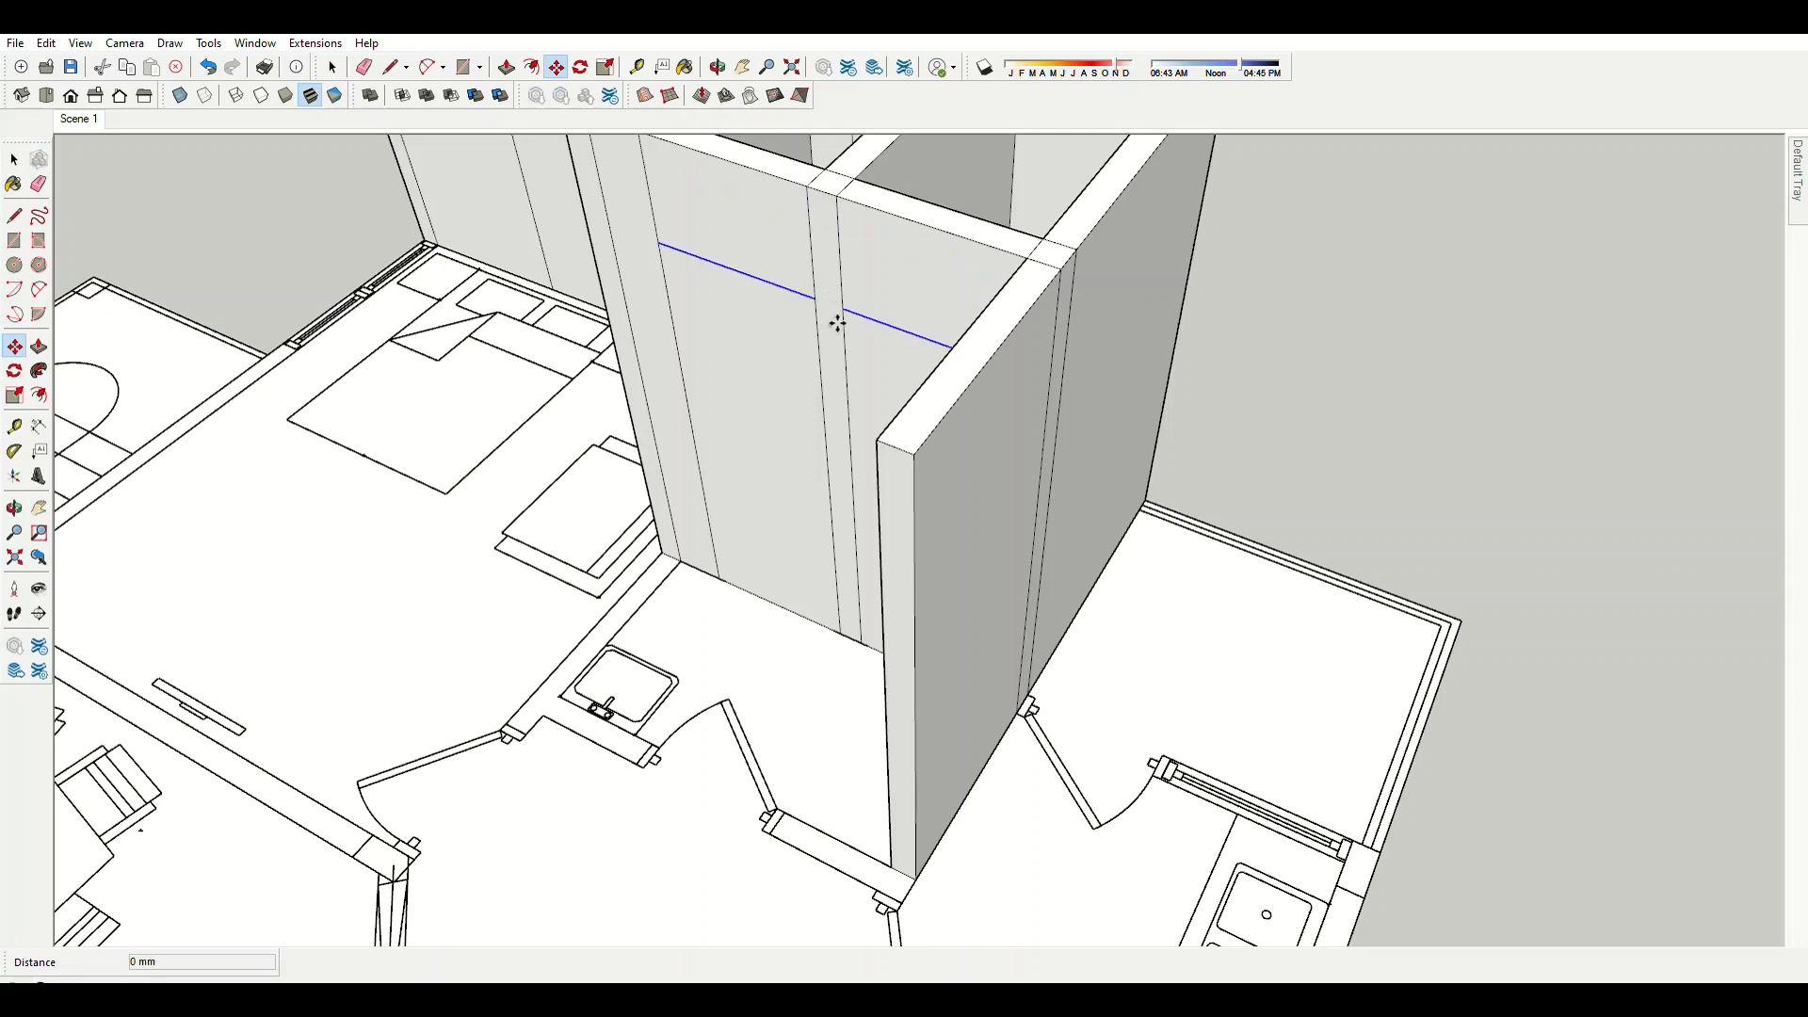
pyautogui.scroll(-5, 837, 323)
pyautogui.scroll(4, 948, 640)
# Orbit over the wall tops and down to a low view of the doorway.
pyautogui.press('p')
pyautogui.scroll(3, 1075, 702)
pyautogui.scroll(2, 1079, 527)
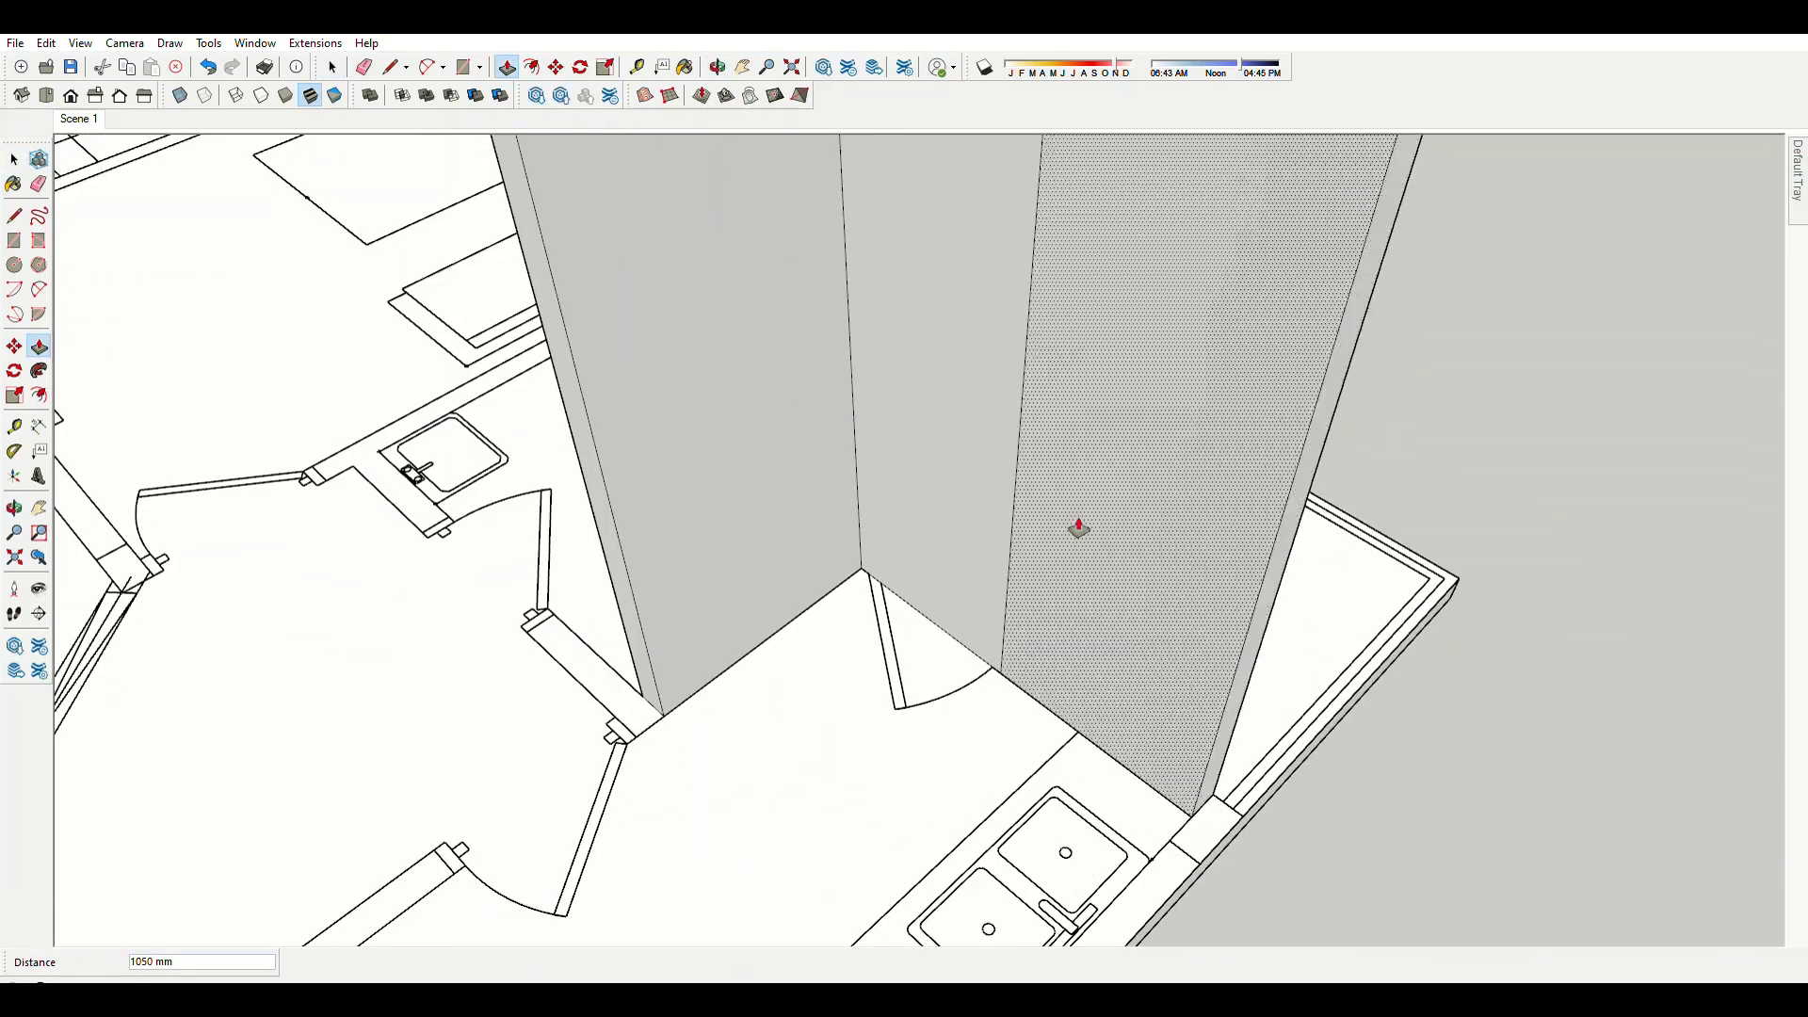
pyautogui.scroll(-2, 1211, 738)
pyautogui.press('space')
pyautogui.moveTo(1211, 738); pyautogui.dragTo(1008, 706, button='middle')
pyautogui.scroll(4, 1103, 320)
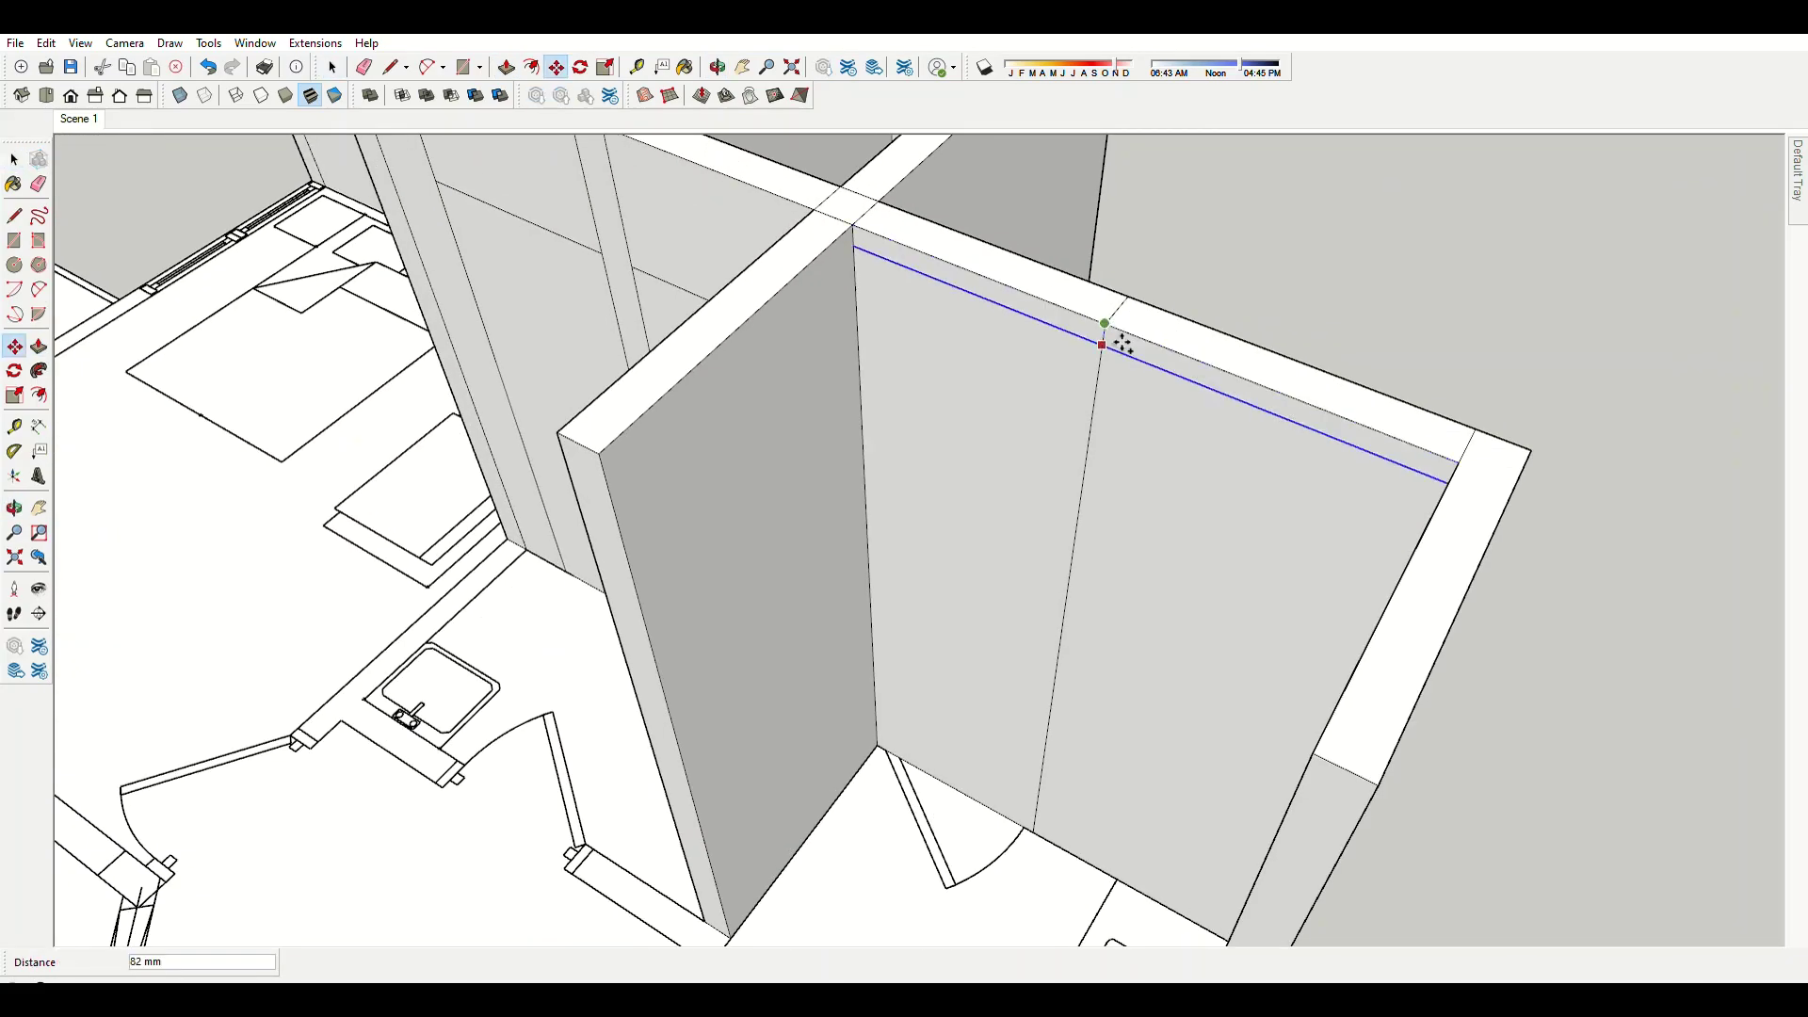
pyautogui.scroll(-4, 1100, 505)
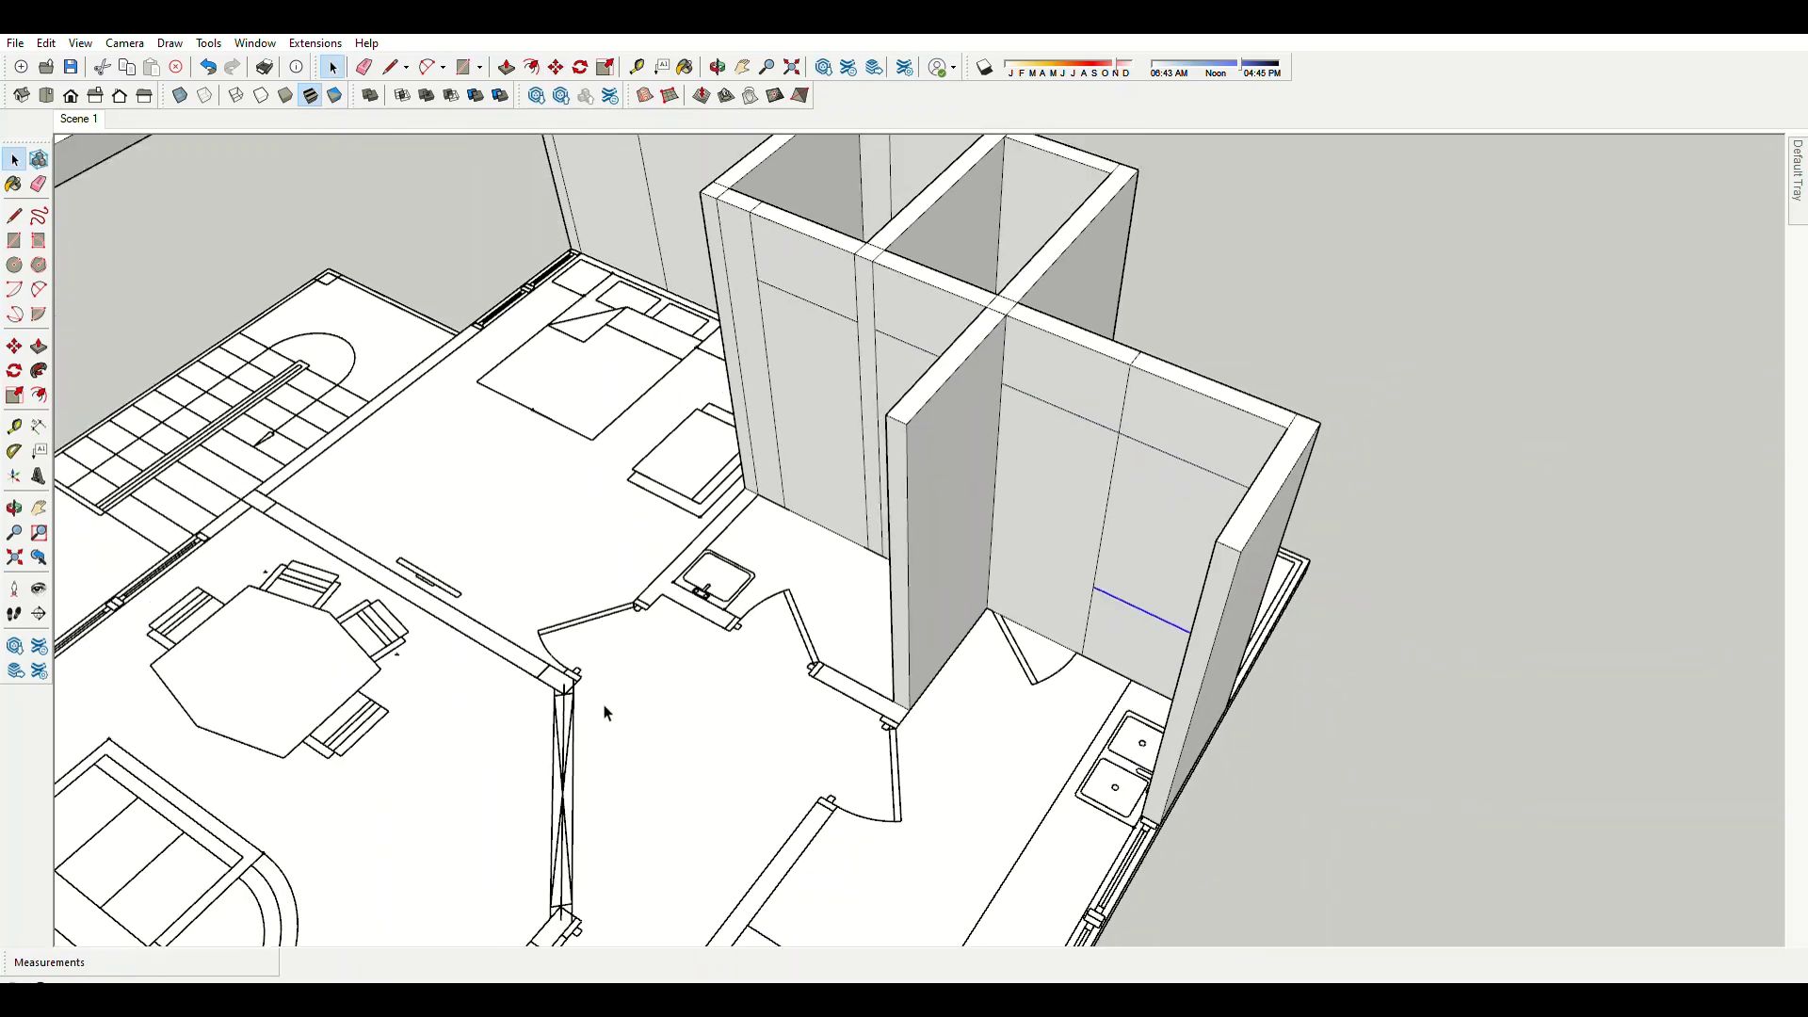
pyautogui.press('p')
pyautogui.scroll(4, 737, 440)
pyautogui.moveTo(634, 591); pyautogui.dragTo(738, 658, button='middle')
pyautogui.scroll(2, 585, 670)
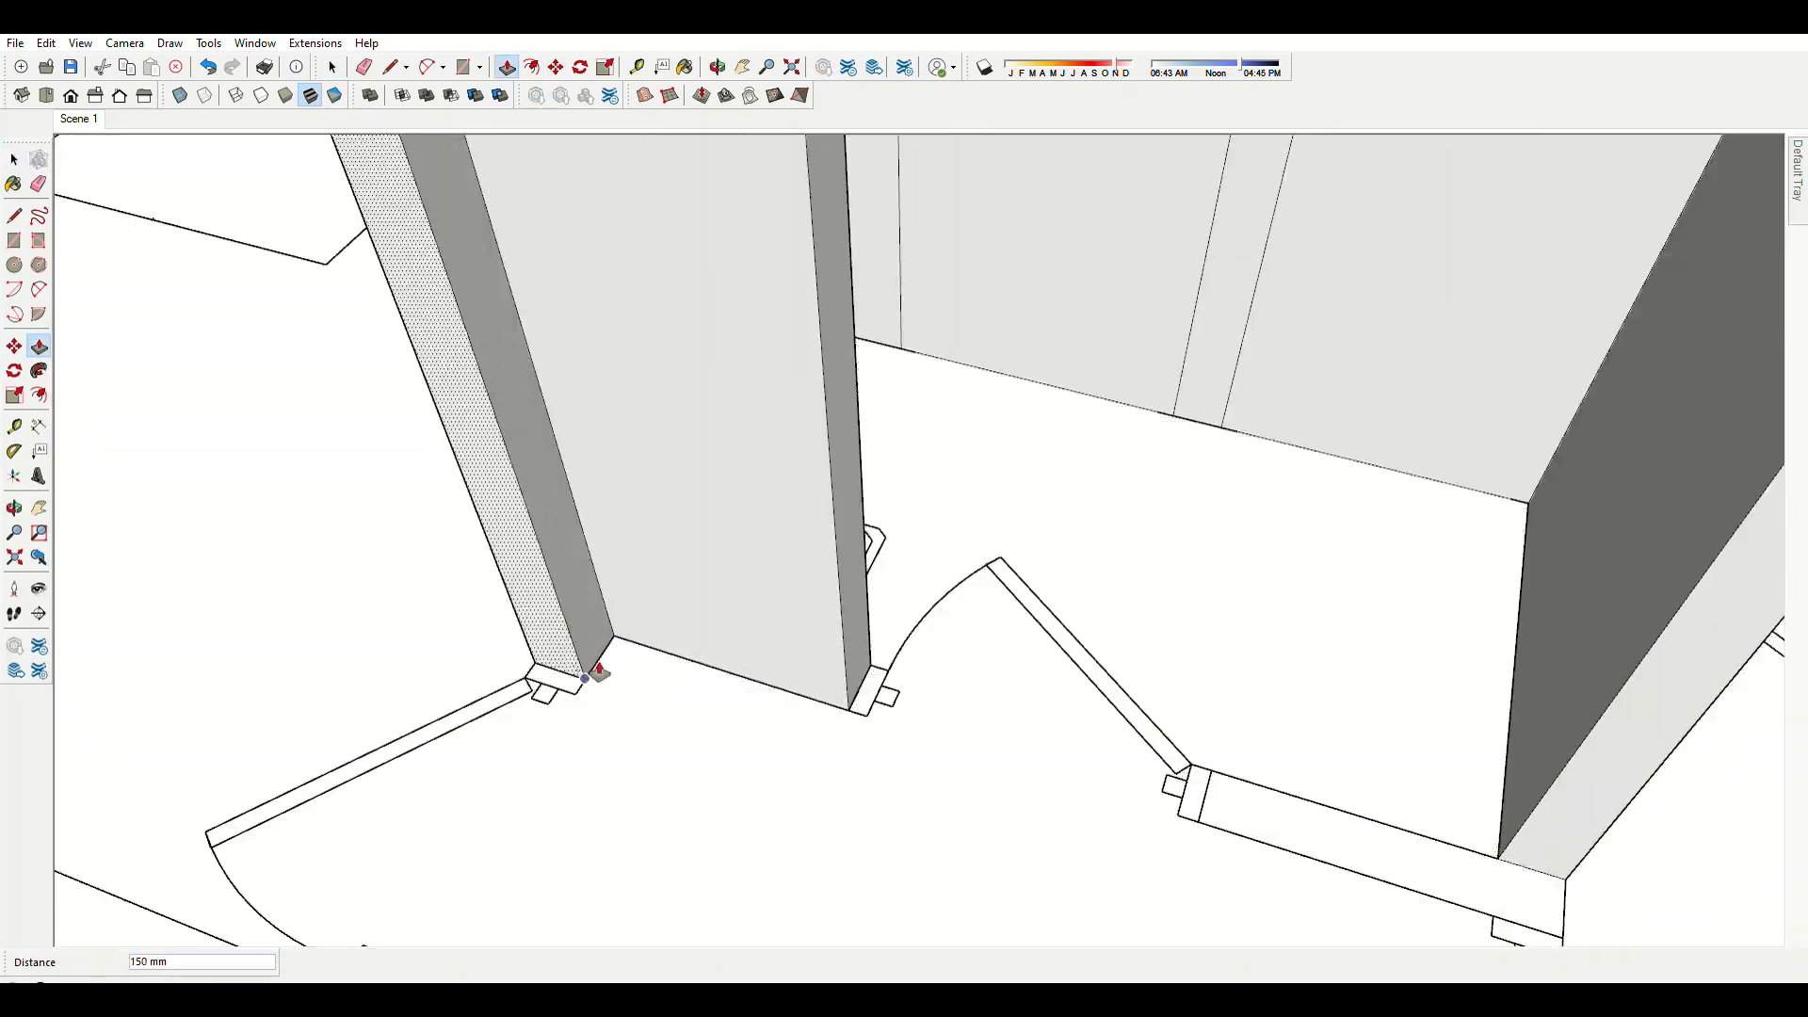
pyautogui.scroll(2, 880, 710)
pyautogui.scroll(2, 969, 768)
# Extend the partition wall end 675 mm toward the doorway.
pyautogui.moveTo(969, 768); pyautogui.dragTo(798, 671)
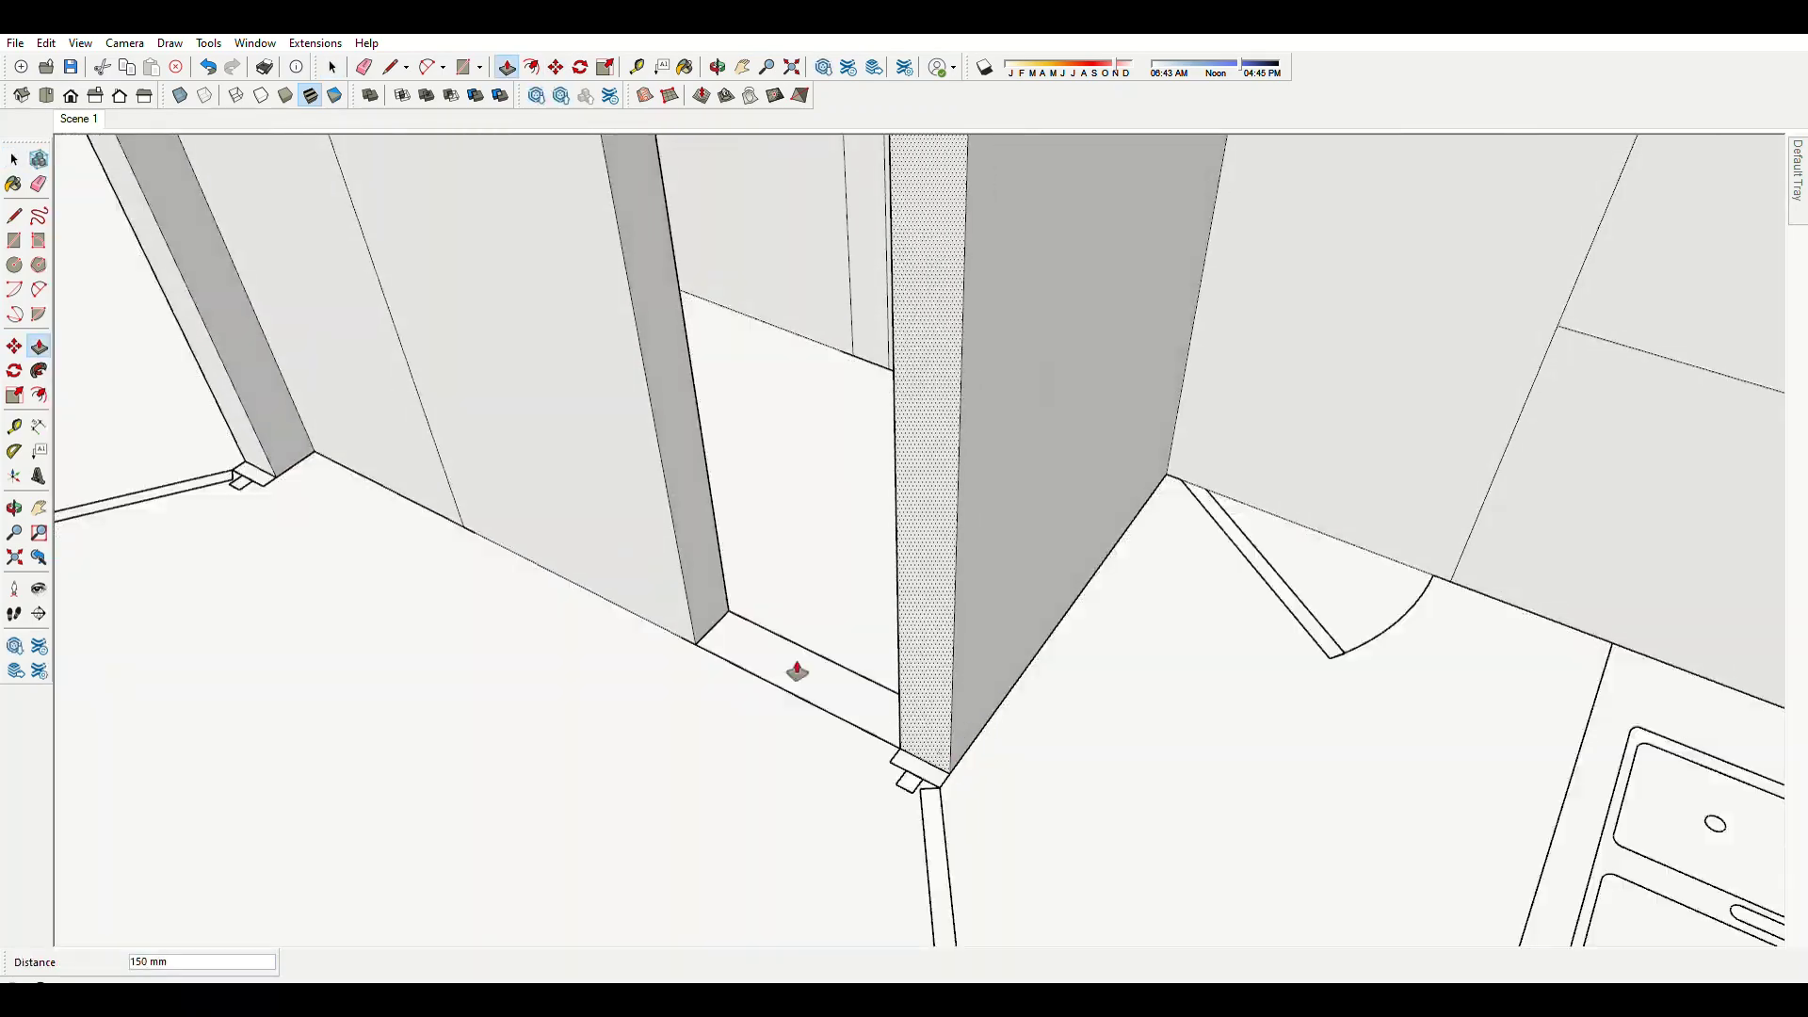
pyautogui.click(1012, 741)
pyautogui.press('m')
pyautogui.scroll(-4, 860, 436)
pyautogui.scroll(4, 852, 372)
pyautogui.scroll(-5, 848, 447)
pyautogui.press('space')
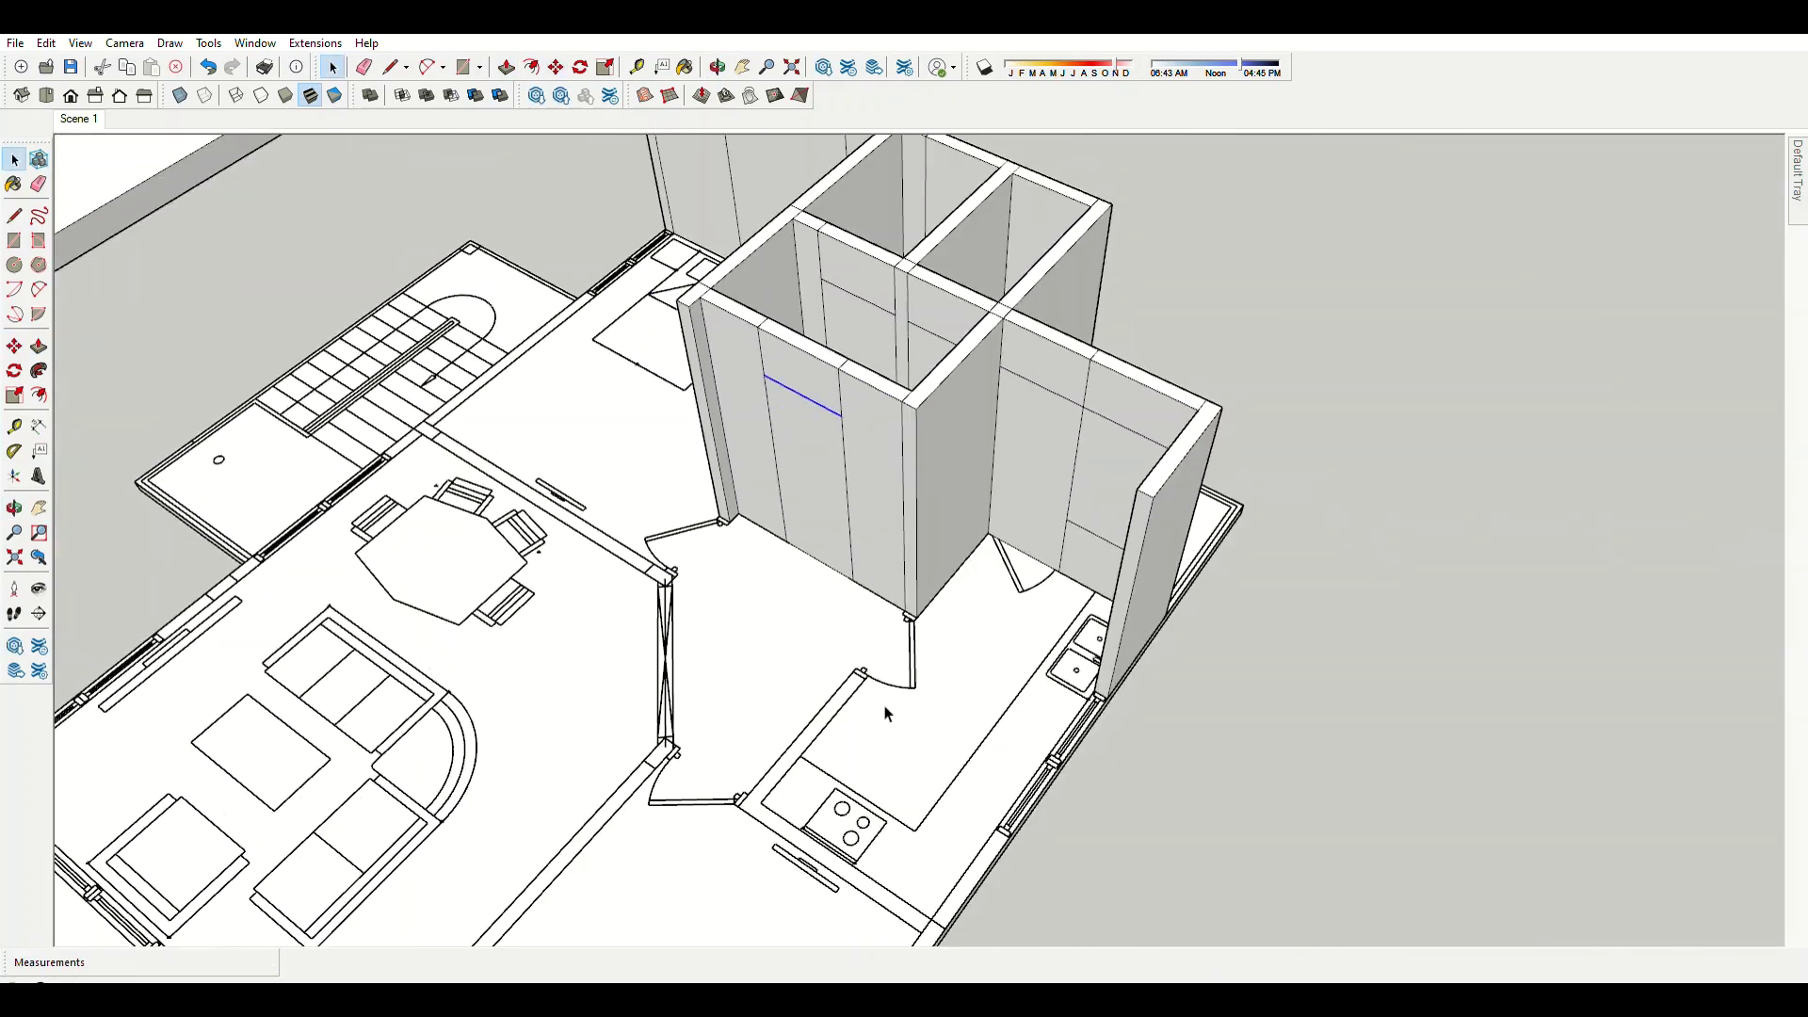
pyautogui.scroll(3, 888, 593)
pyautogui.scroll(-2, 751, 755)
pyautogui.scroll(2, 850, 368)
pyautogui.scroll(2, 849, 365)
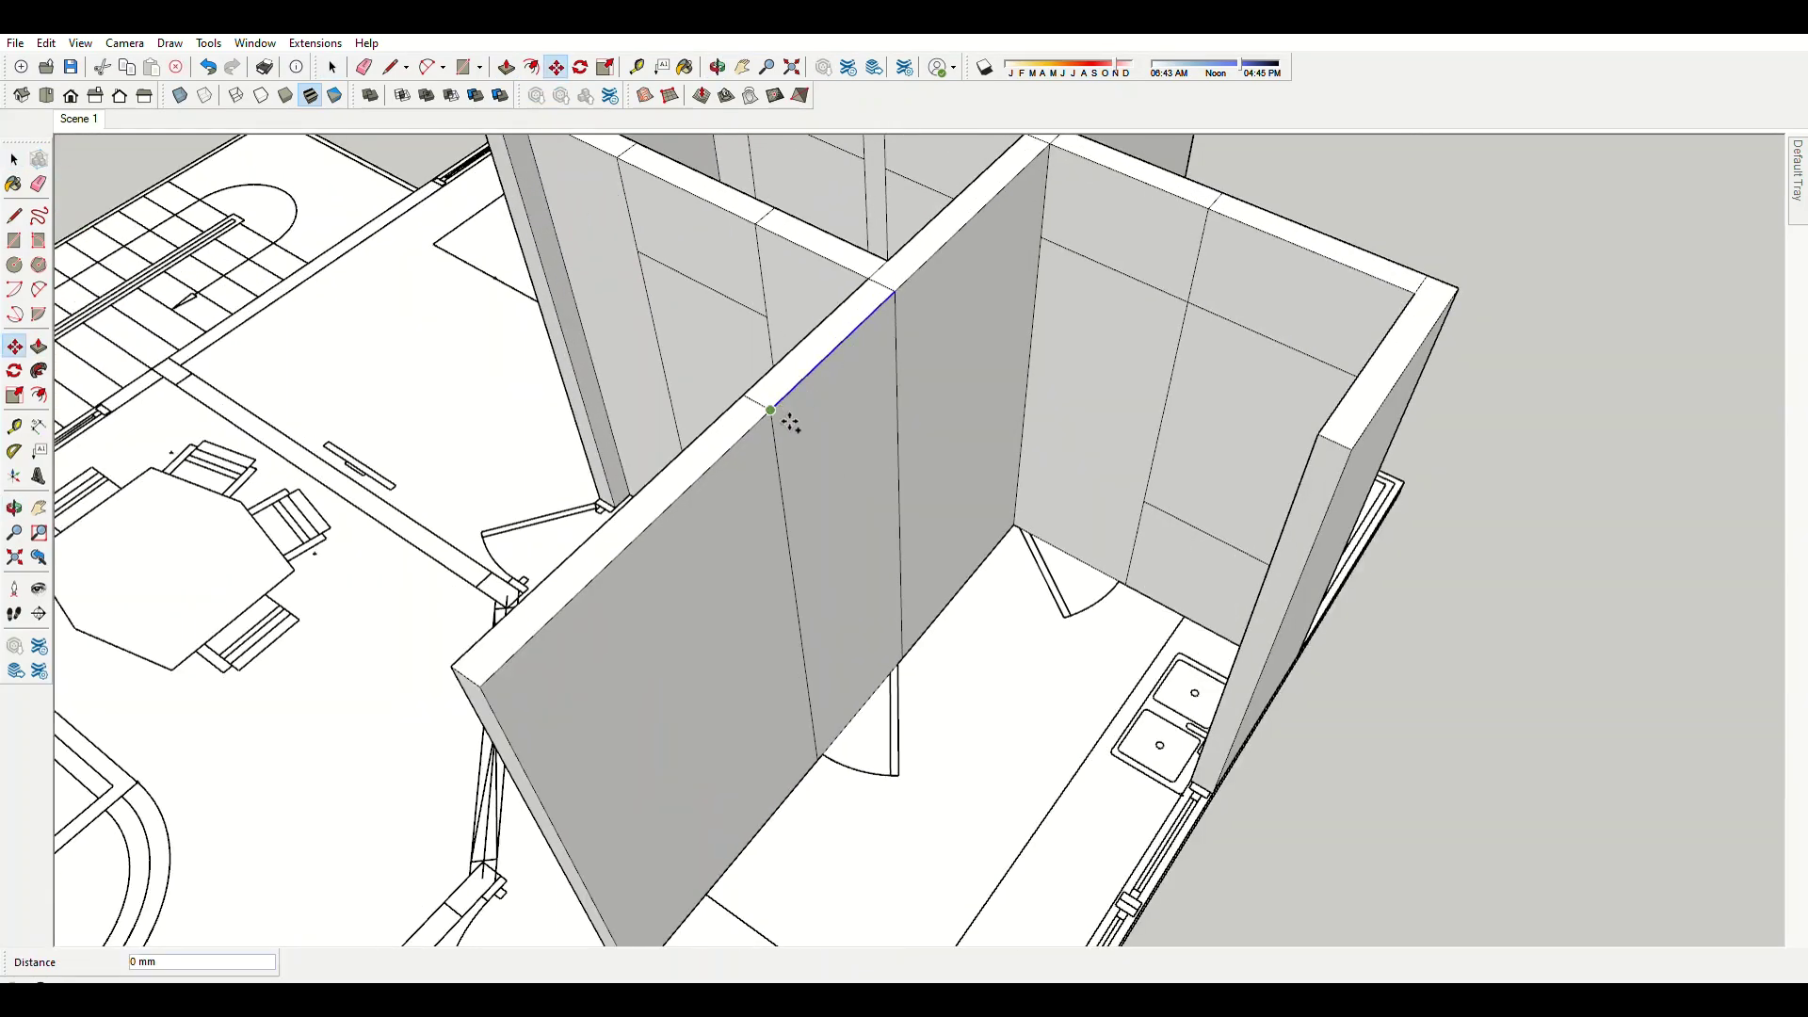
pyautogui.scroll(-3, 948, 343)
pyautogui.scroll(5, 948, 343)
# Extrude the kitchen wall end into place.
pyautogui.press('p')
pyautogui.click(1042, 695)
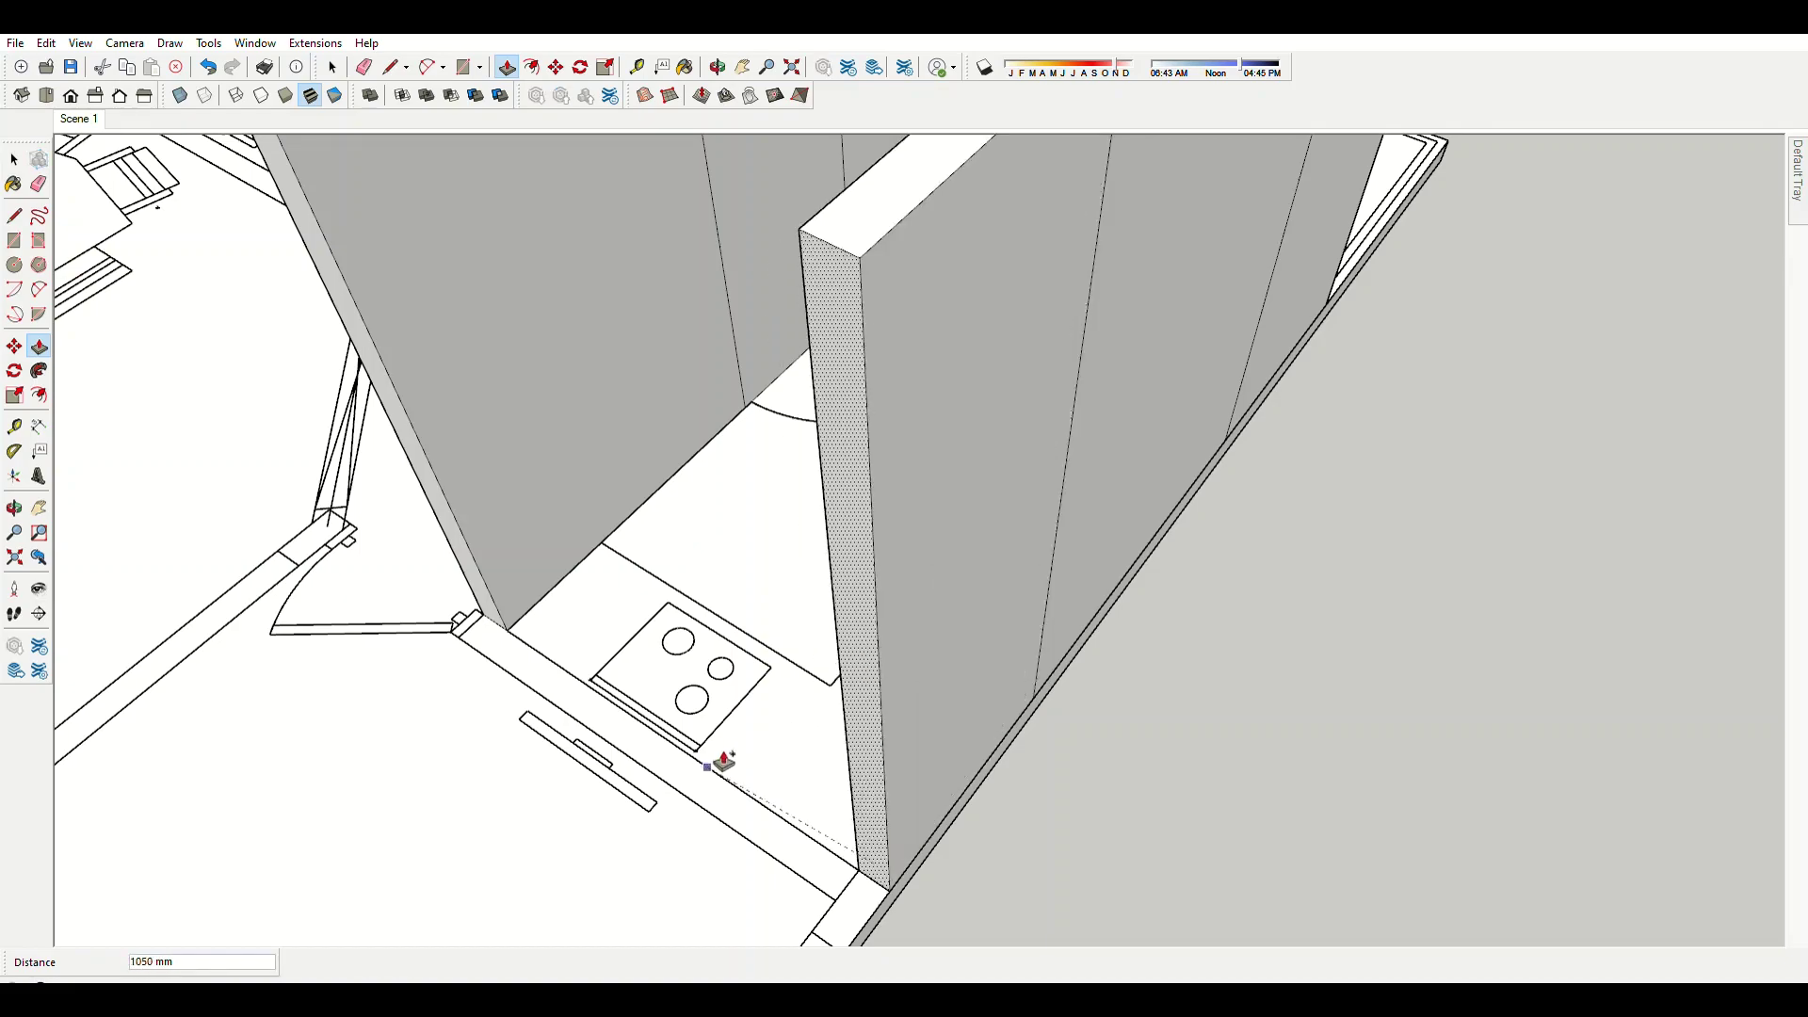
pyautogui.click(723, 763)
pyautogui.scroll(-3, 723, 762)
pyautogui.press('m')
pyautogui.scroll(3, 841, 413)
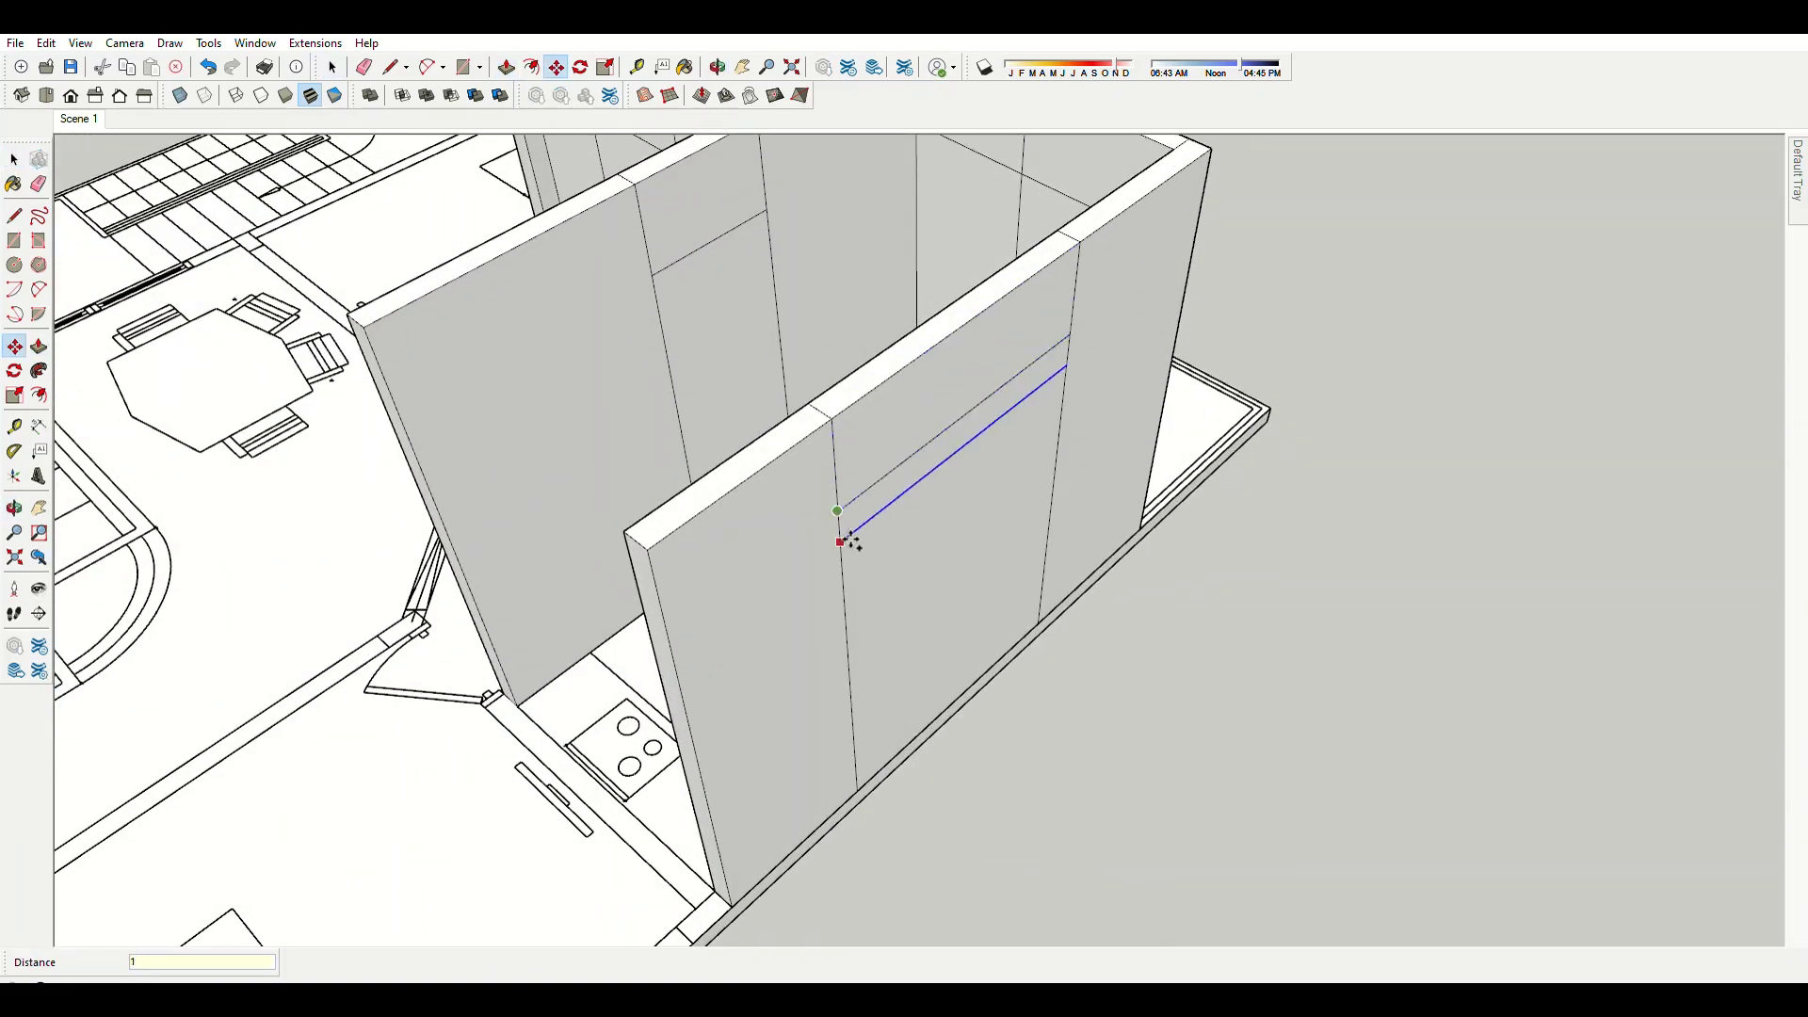
# Move the kitchen wall geometry an exact 950 mm.
pyautogui.write('950')
pyautogui.press('Return')
pyautogui.scroll(-3, 1001, 625)
pyautogui.scroll(4, 783, 517)
pyautogui.press('p')
pyautogui.scroll(2, 1013, 614)
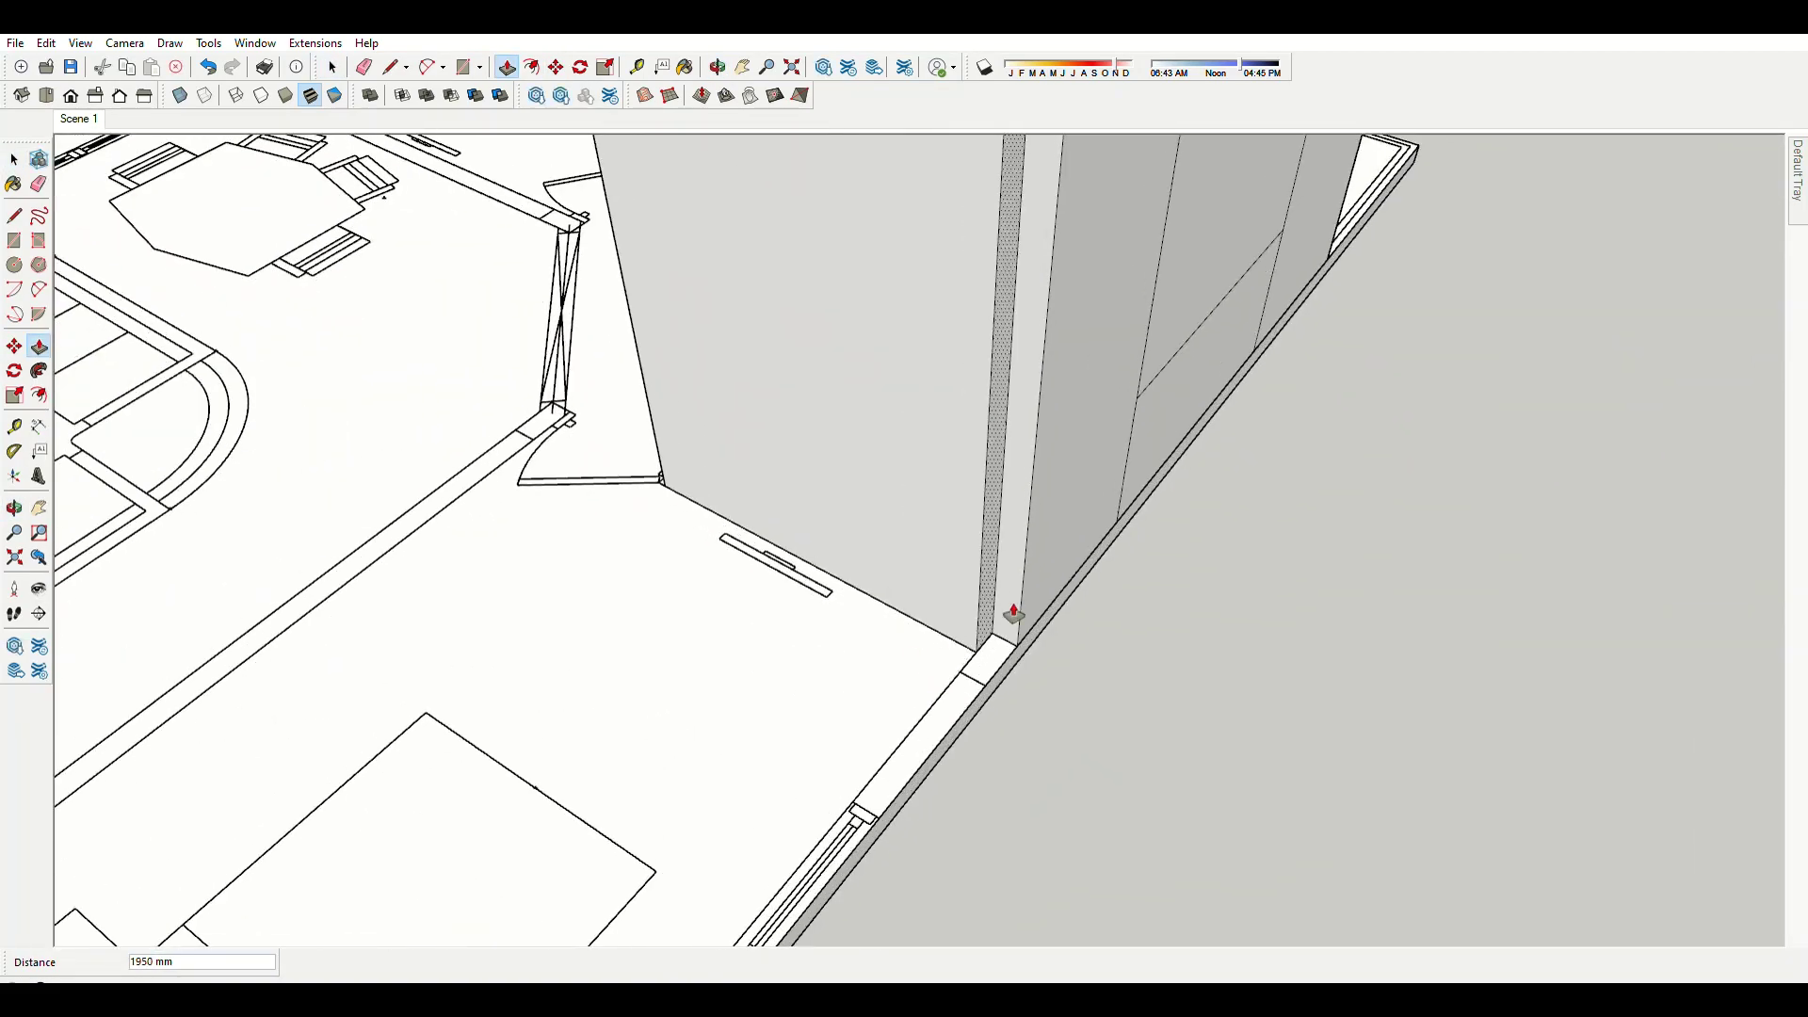
pyautogui.scroll(-2, 1013, 614)
pyautogui.scroll(2, 1159, 432)
pyautogui.scroll(-2, 916, 751)
pyautogui.scroll(3, 829, 723)
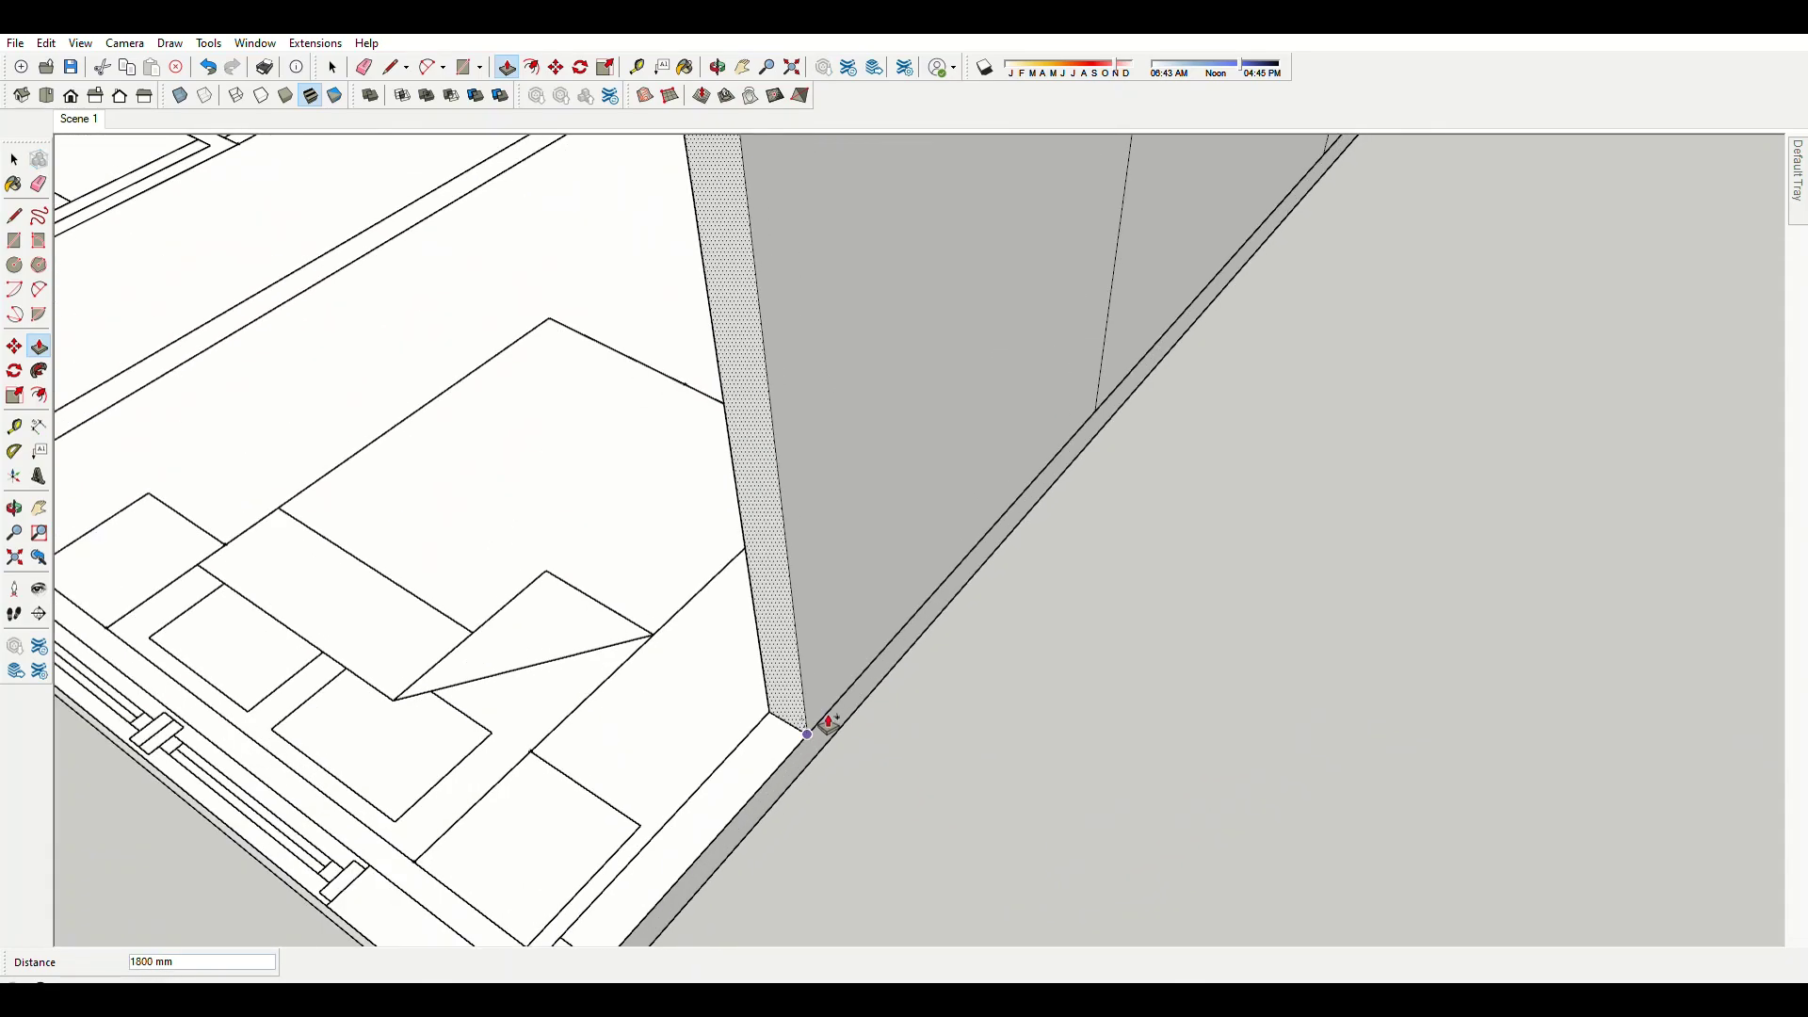
pyautogui.scroll(-3, 829, 723)
pyautogui.scroll(-3, 726, 605)
pyautogui.press('space')
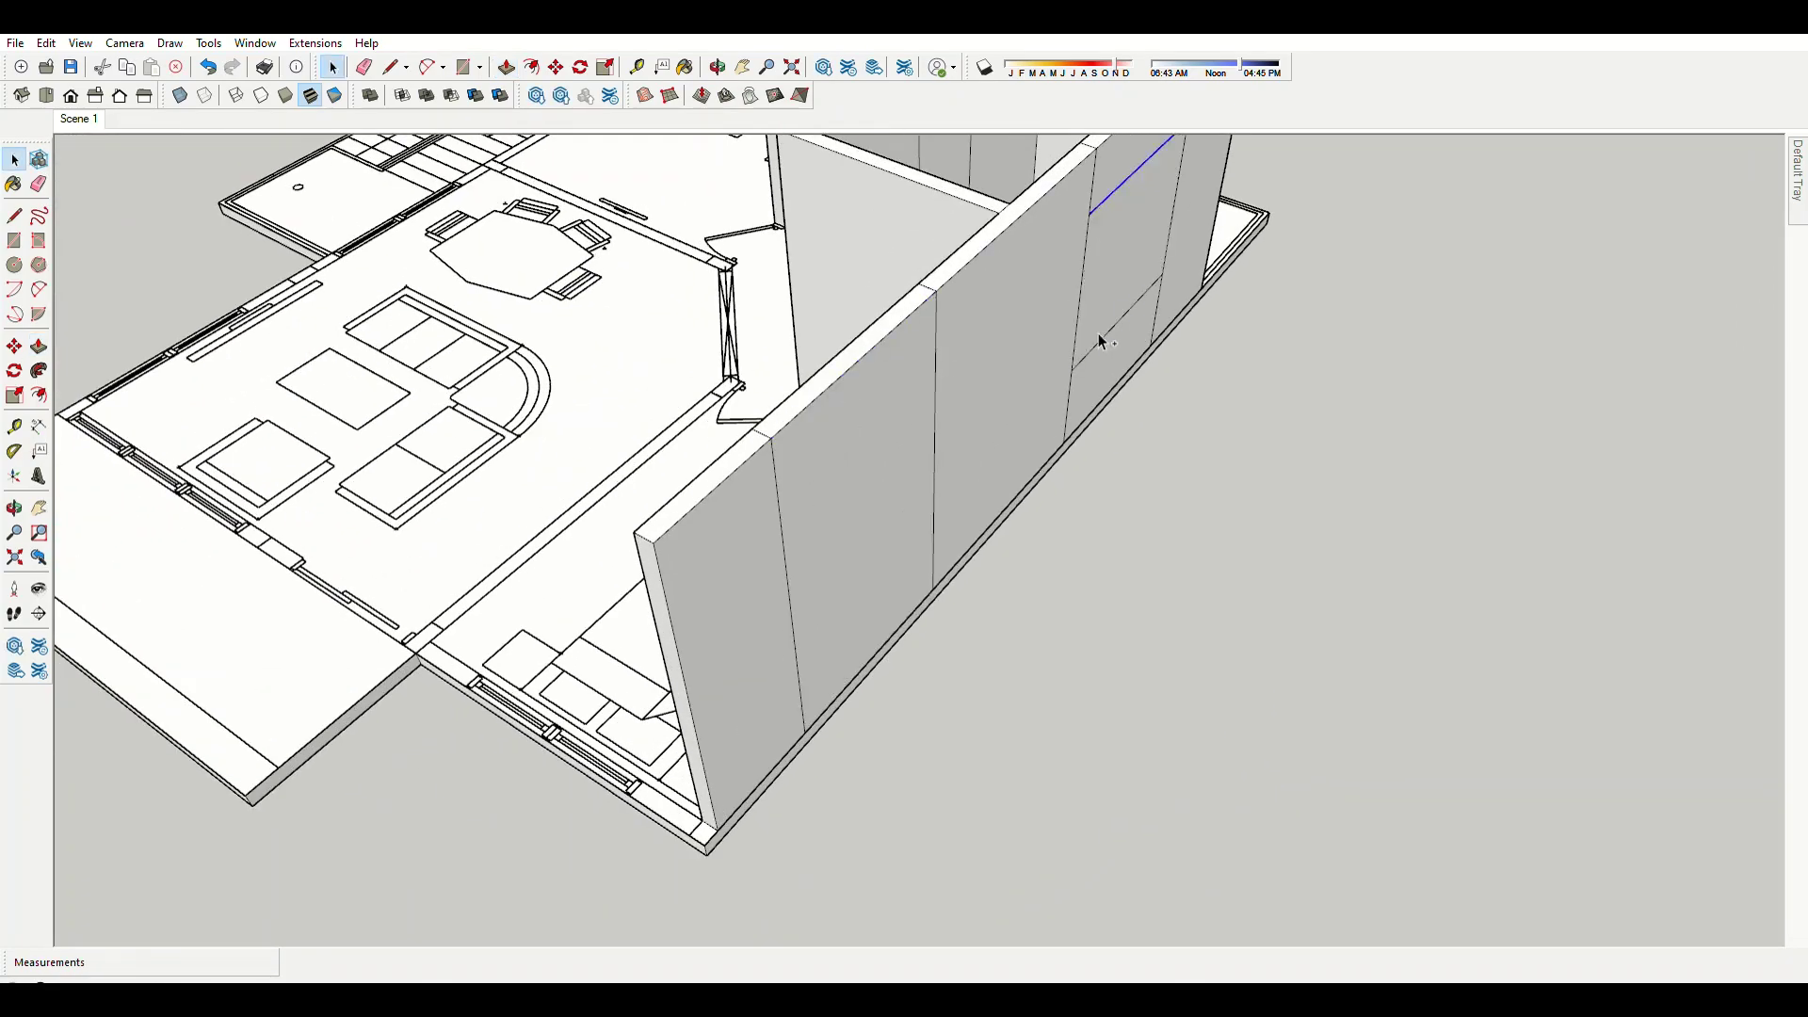
# Select the next wall end face for extrusion, zooming in on it.
pyautogui.scroll(2, 1111, 650)
pyautogui.scroll(3, 1158, 558)
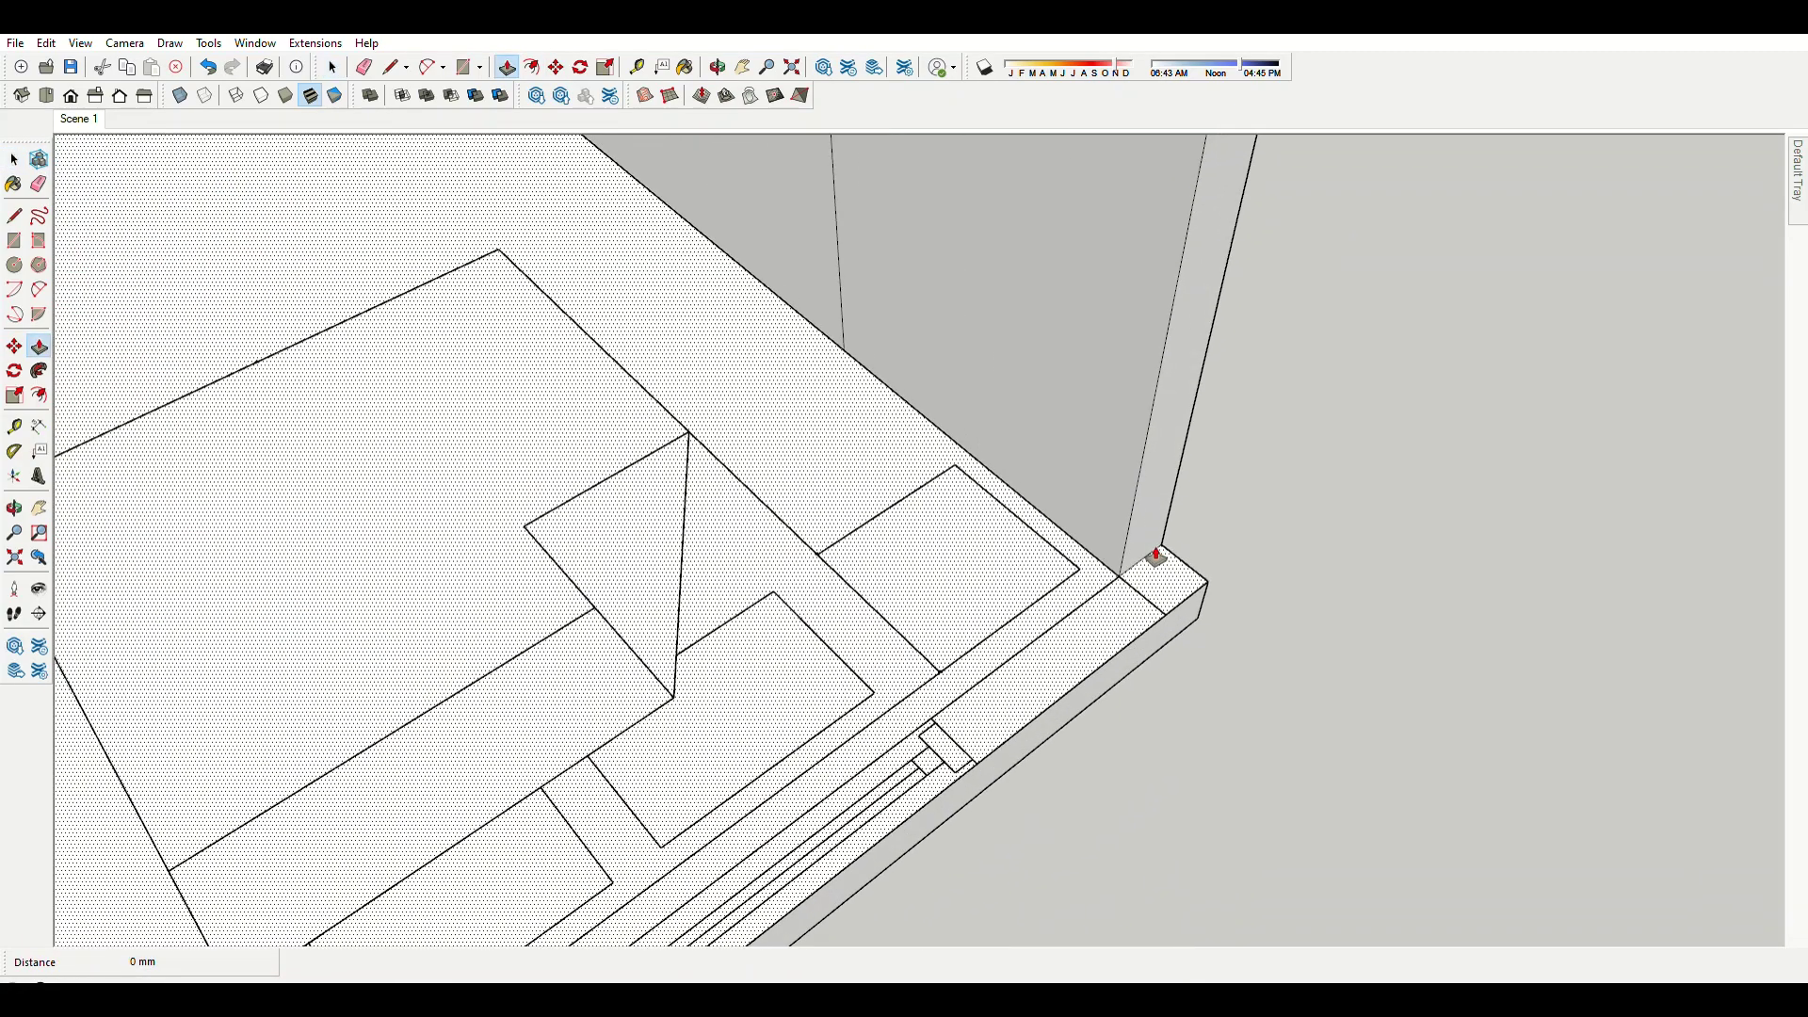
pyautogui.click(991, 763)
pyautogui.press('p')
pyautogui.scroll(-3, 991, 762)
pyautogui.scroll(2, 1121, 484)
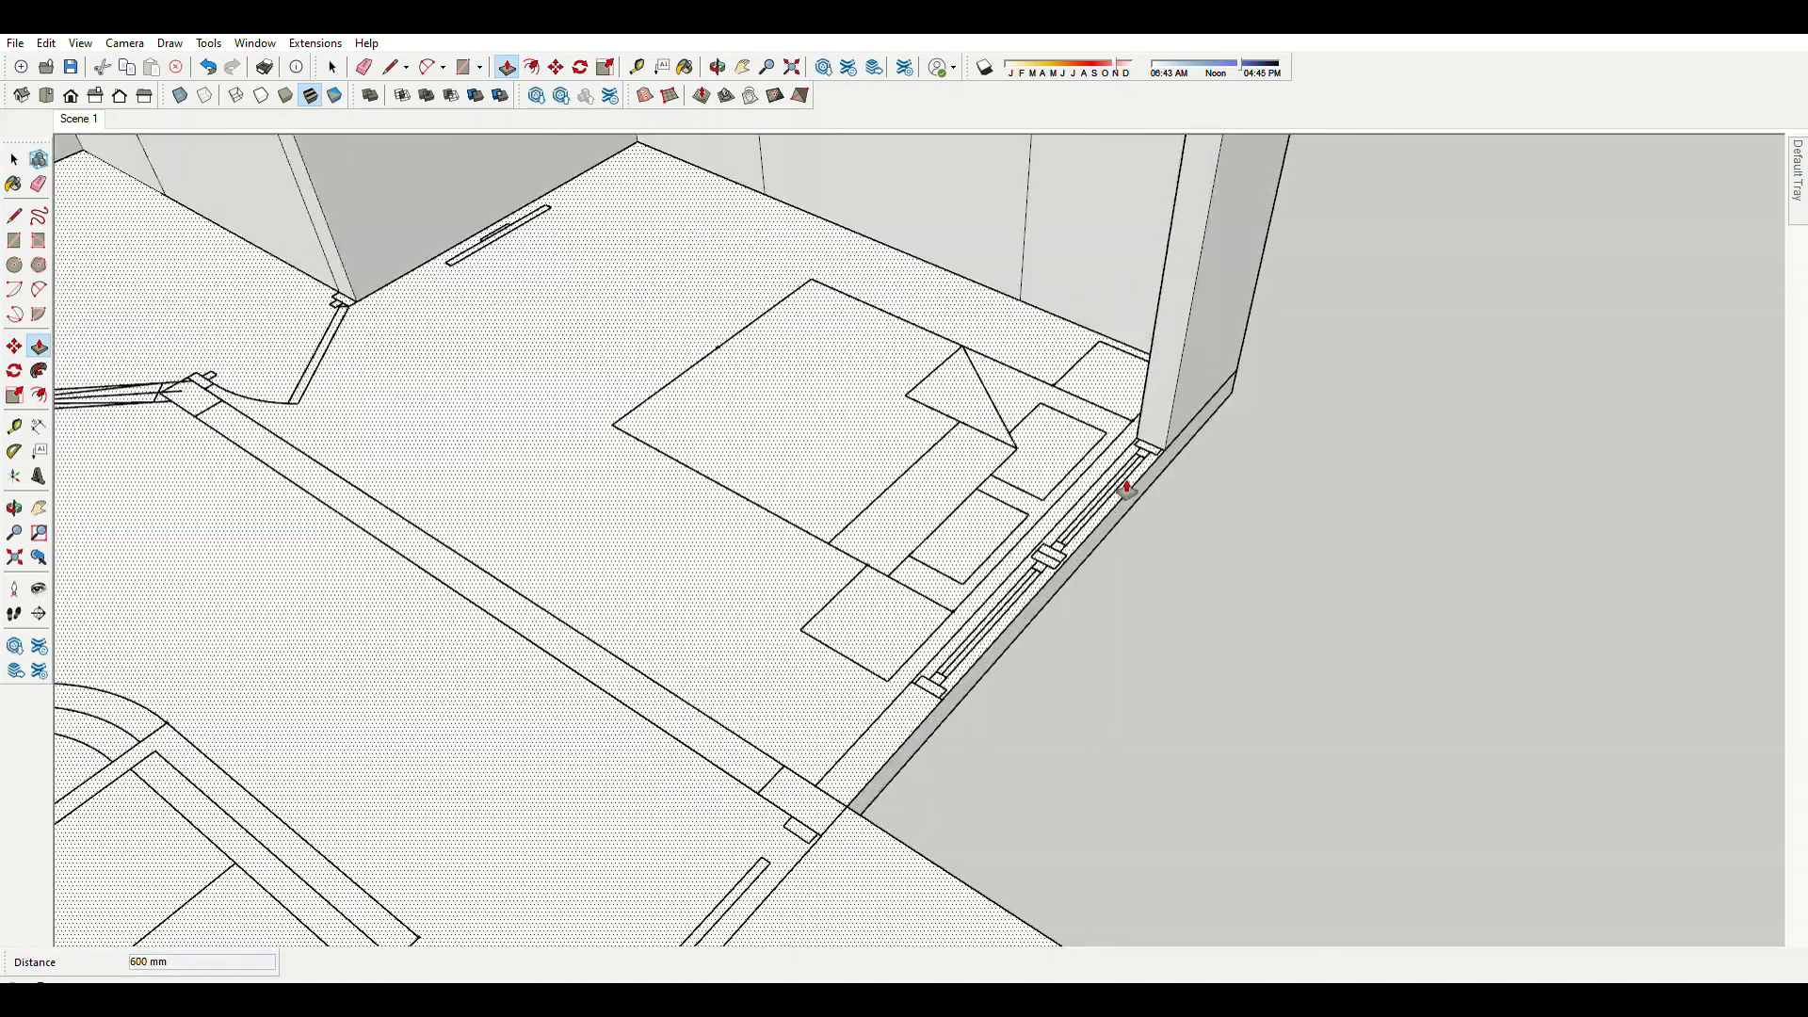
pyautogui.scroll(2, 987, 642)
pyautogui.scroll(-3, 1010, 626)
pyautogui.scroll(2, 1218, 561)
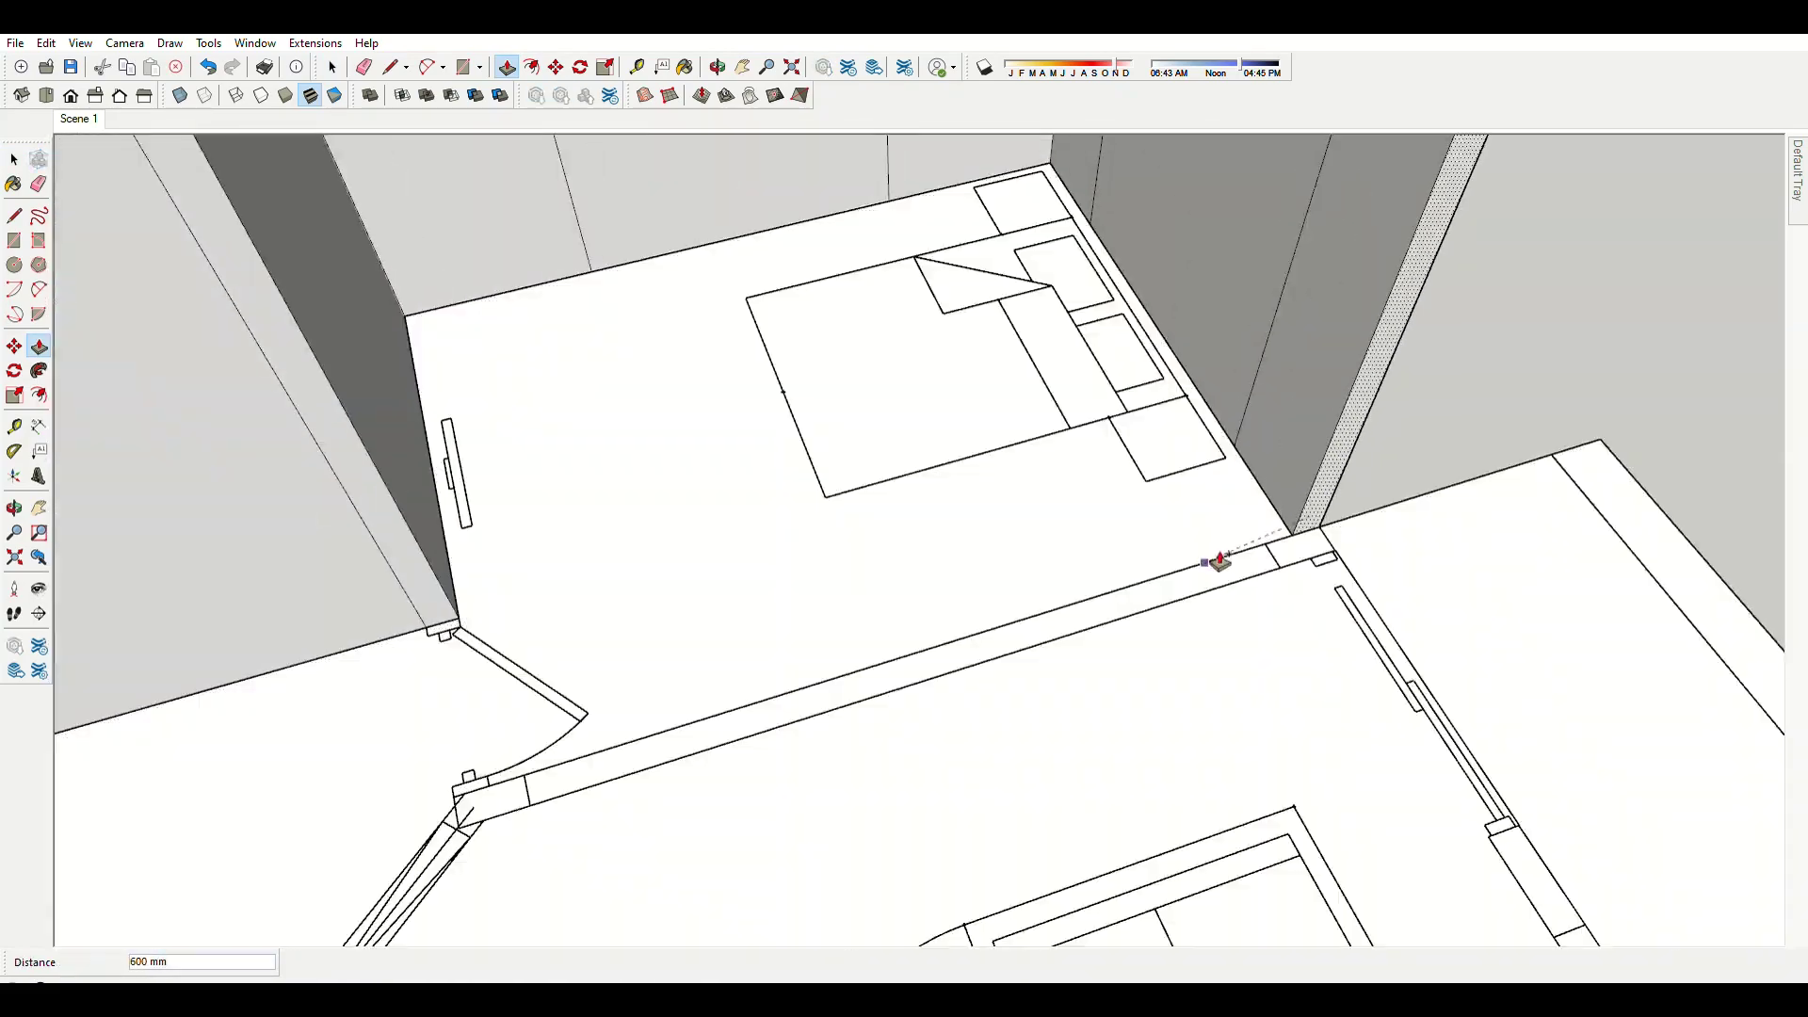
pyautogui.scroll(2, 1262, 578)
pyautogui.scroll(-4, 1130, 585)
pyautogui.scroll(3, 1130, 585)
pyautogui.scroll(-4, 904, 702)
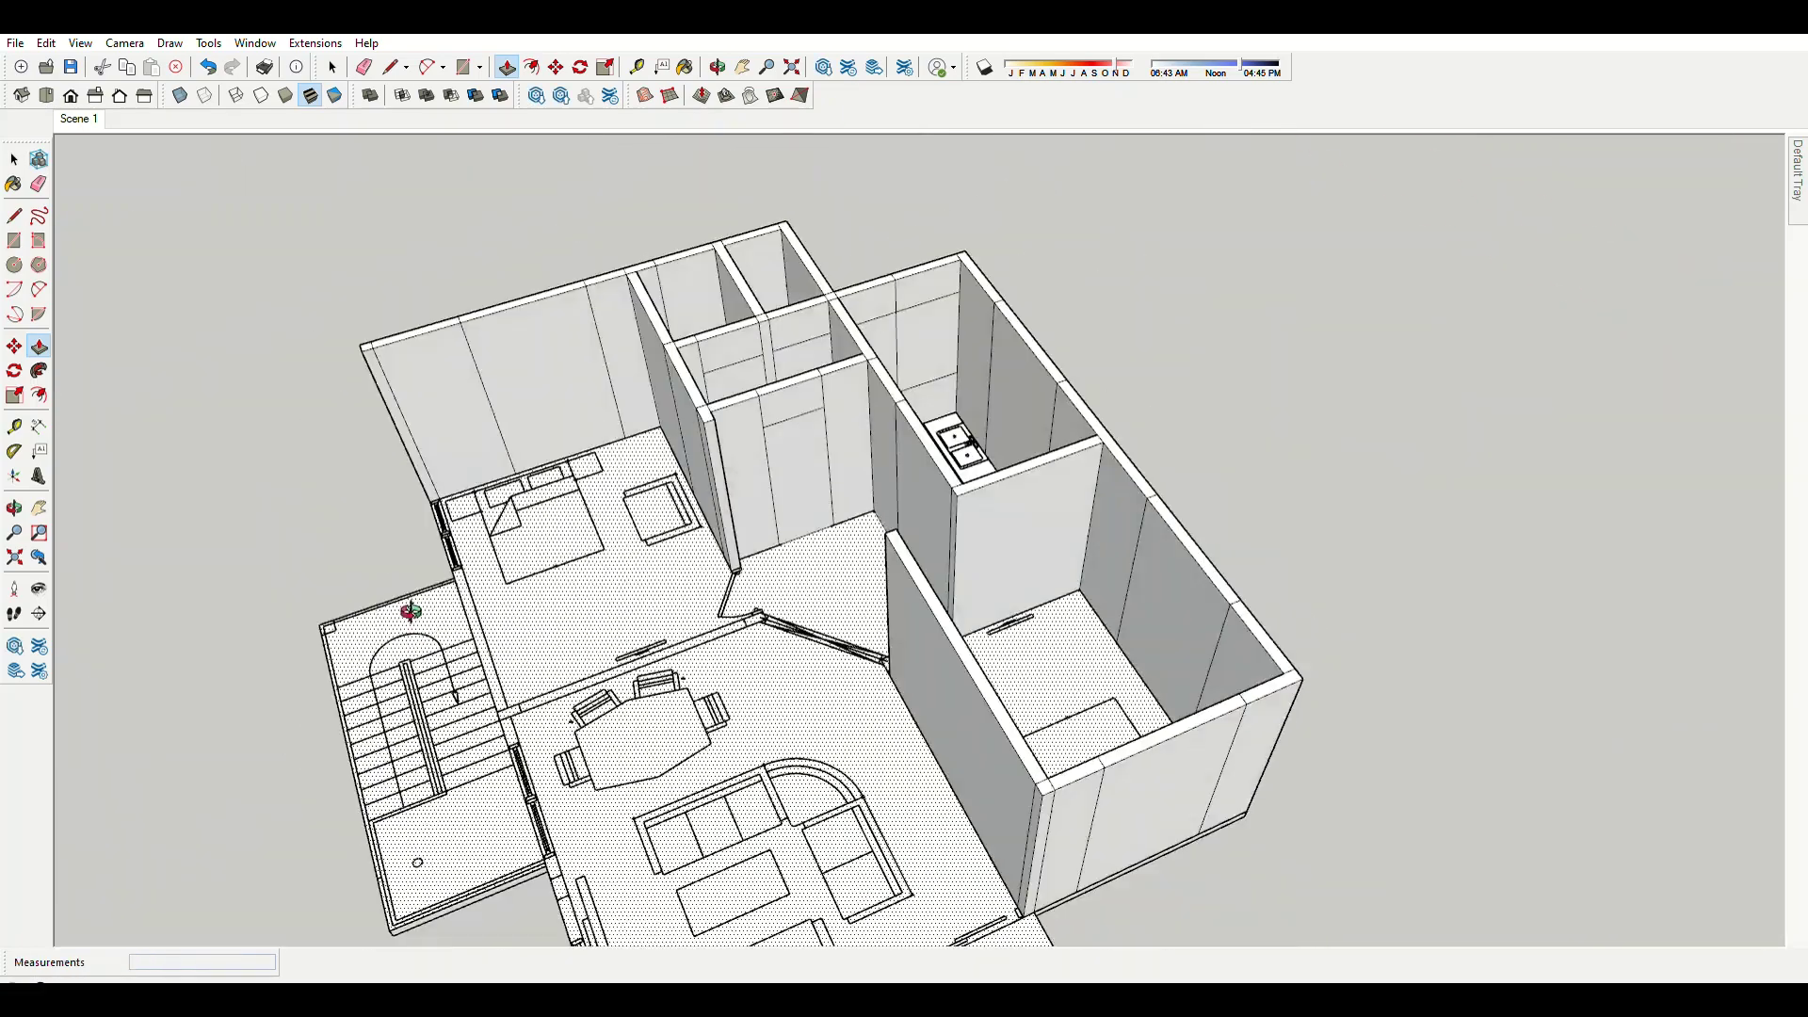
pyautogui.scroll(4, 1029, 456)
# Shift the first ground-floor opening edges to new heights, alternating Push/Pull and Move.
pyautogui.scroll(1, 987, 480)
pyautogui.press('m')
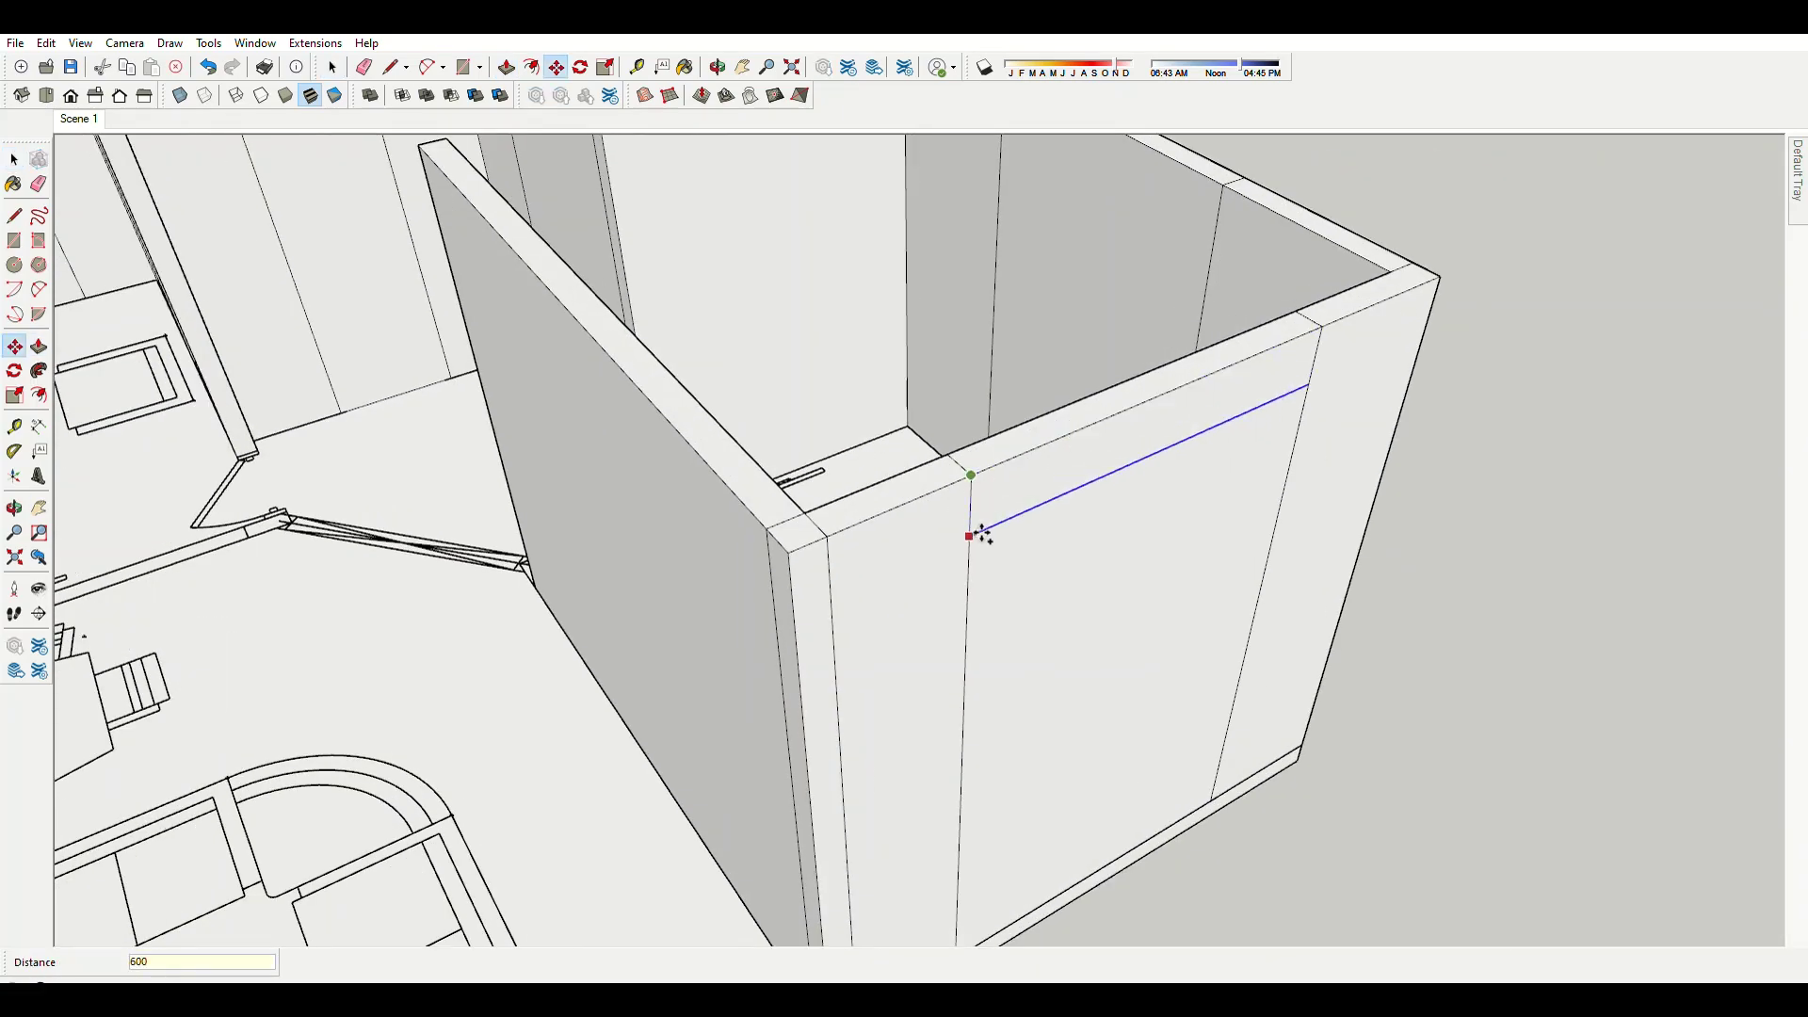
pyautogui.scroll(-4, 979, 636)
pyautogui.scroll(3, 935, 468)
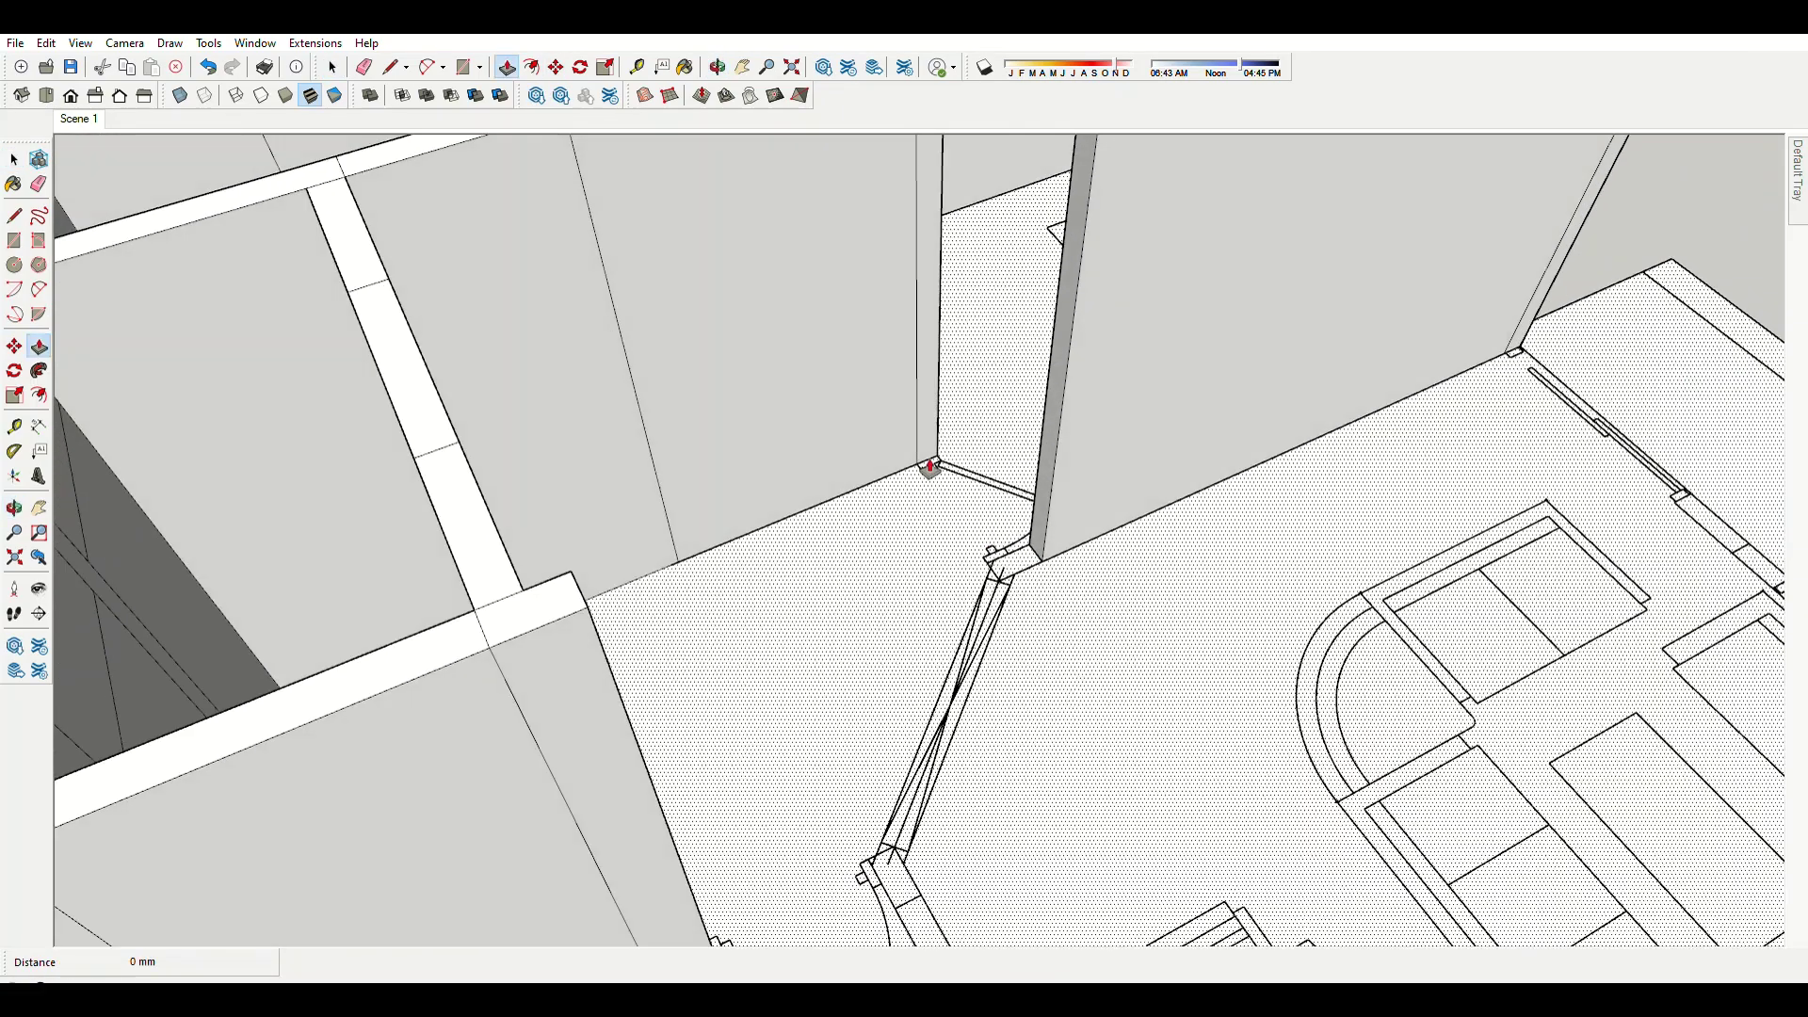
pyautogui.scroll(2, 1102, 605)
pyautogui.press('p')
pyautogui.scroll(-3, 1170, 553)
pyautogui.scroll(2, 1077, 791)
pyautogui.press('m')
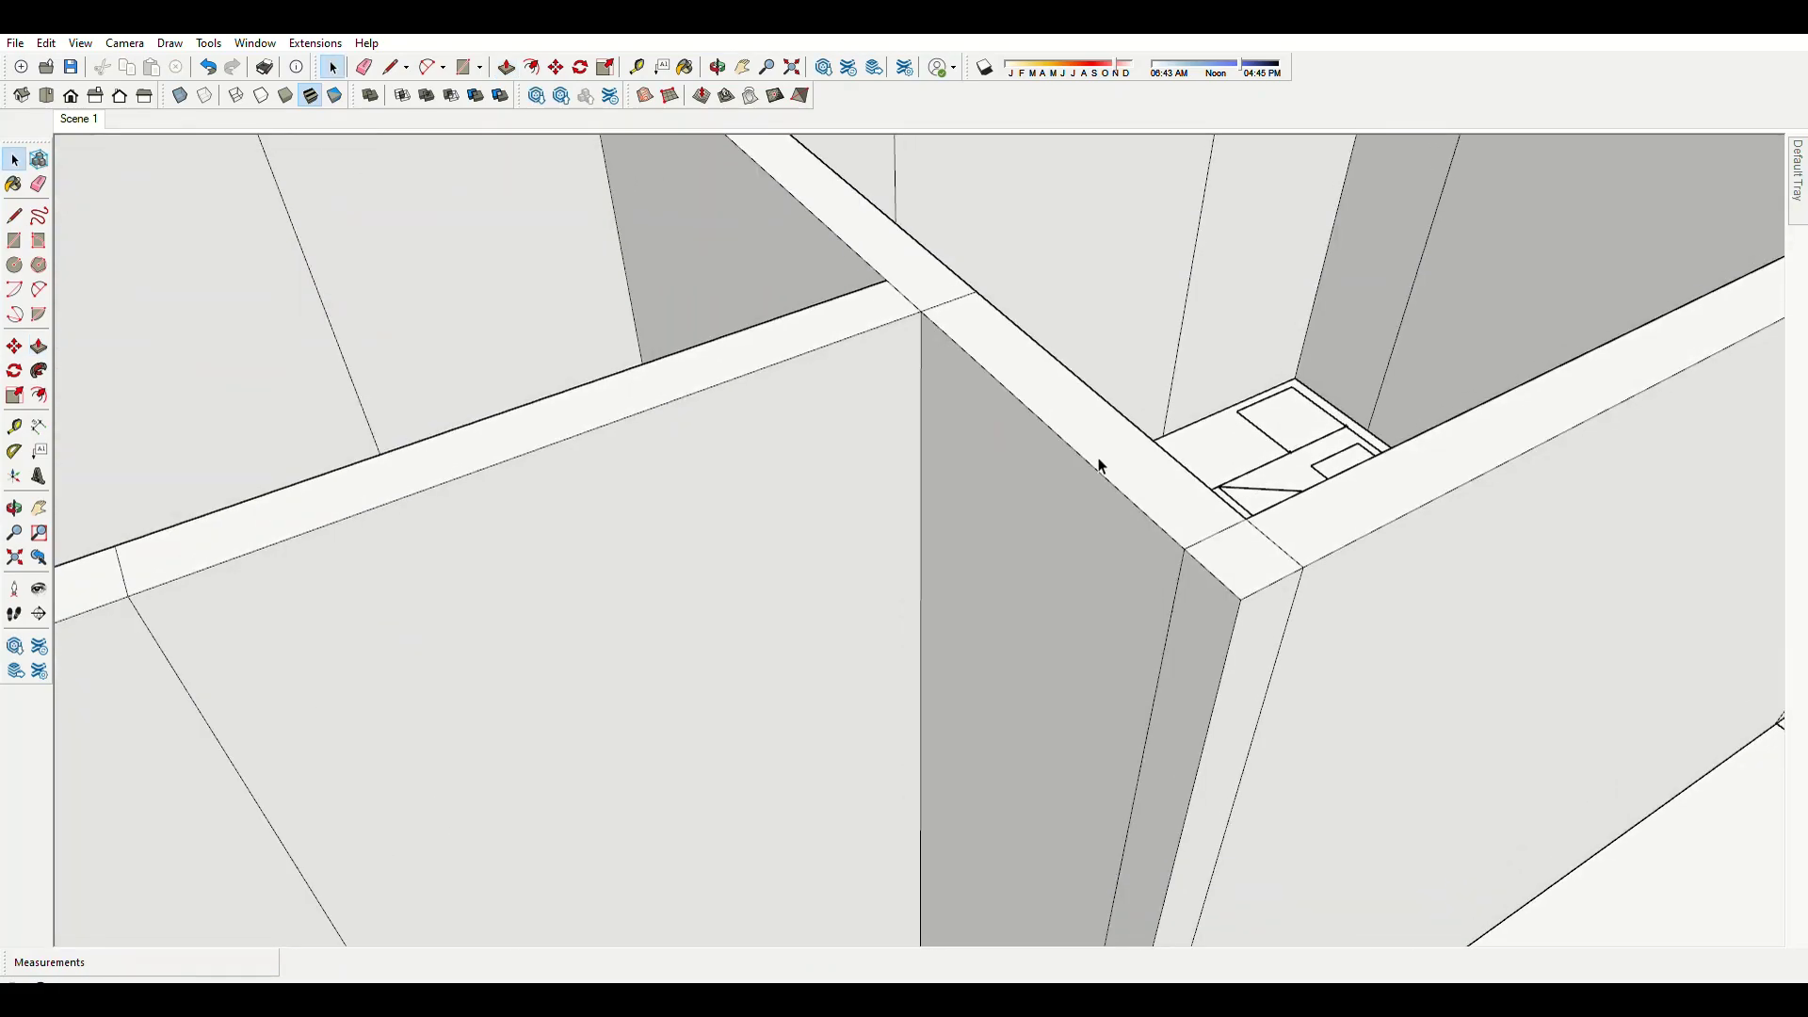
pyautogui.scroll(2, 1098, 468)
pyautogui.press('Return')
pyautogui.scroll(-3, 1135, 483)
pyautogui.scroll(-2, 962, 543)
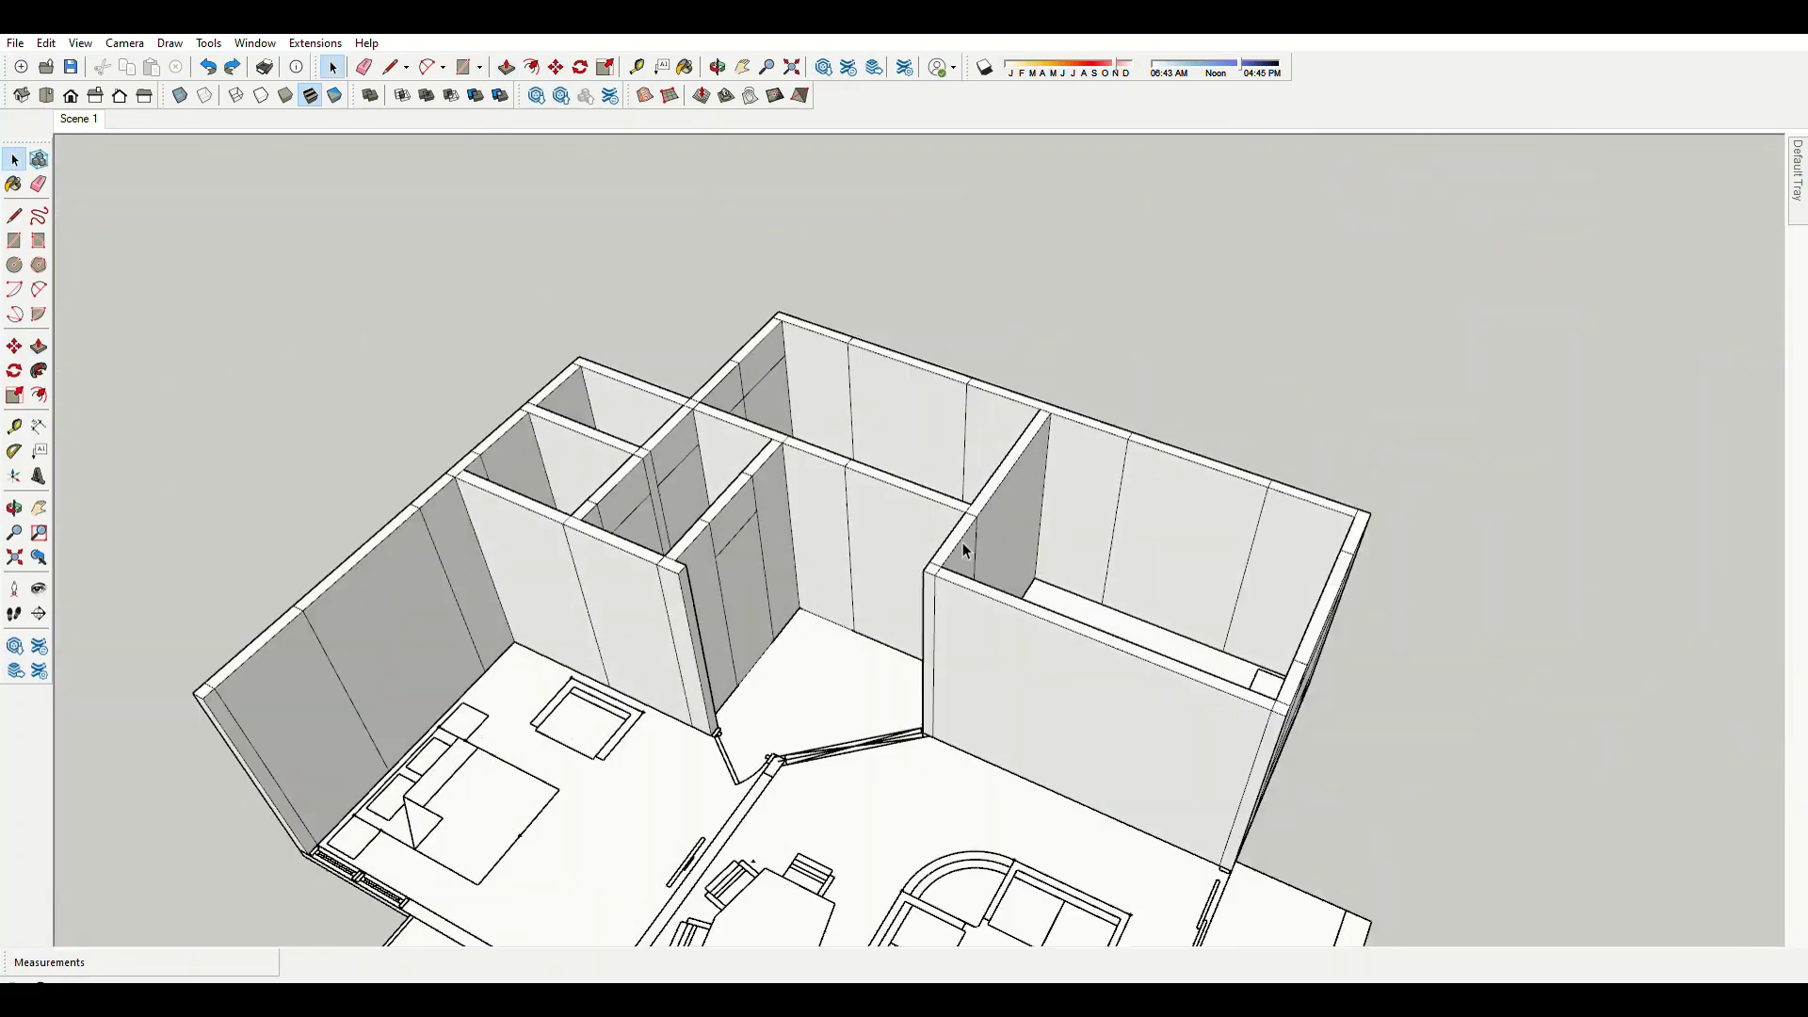
pyautogui.scroll(4, 807, 598)
pyautogui.press('p')
pyautogui.scroll(1, 939, 696)
pyautogui.scroll(-2, 939, 697)
pyautogui.scroll(-3, 638, 860)
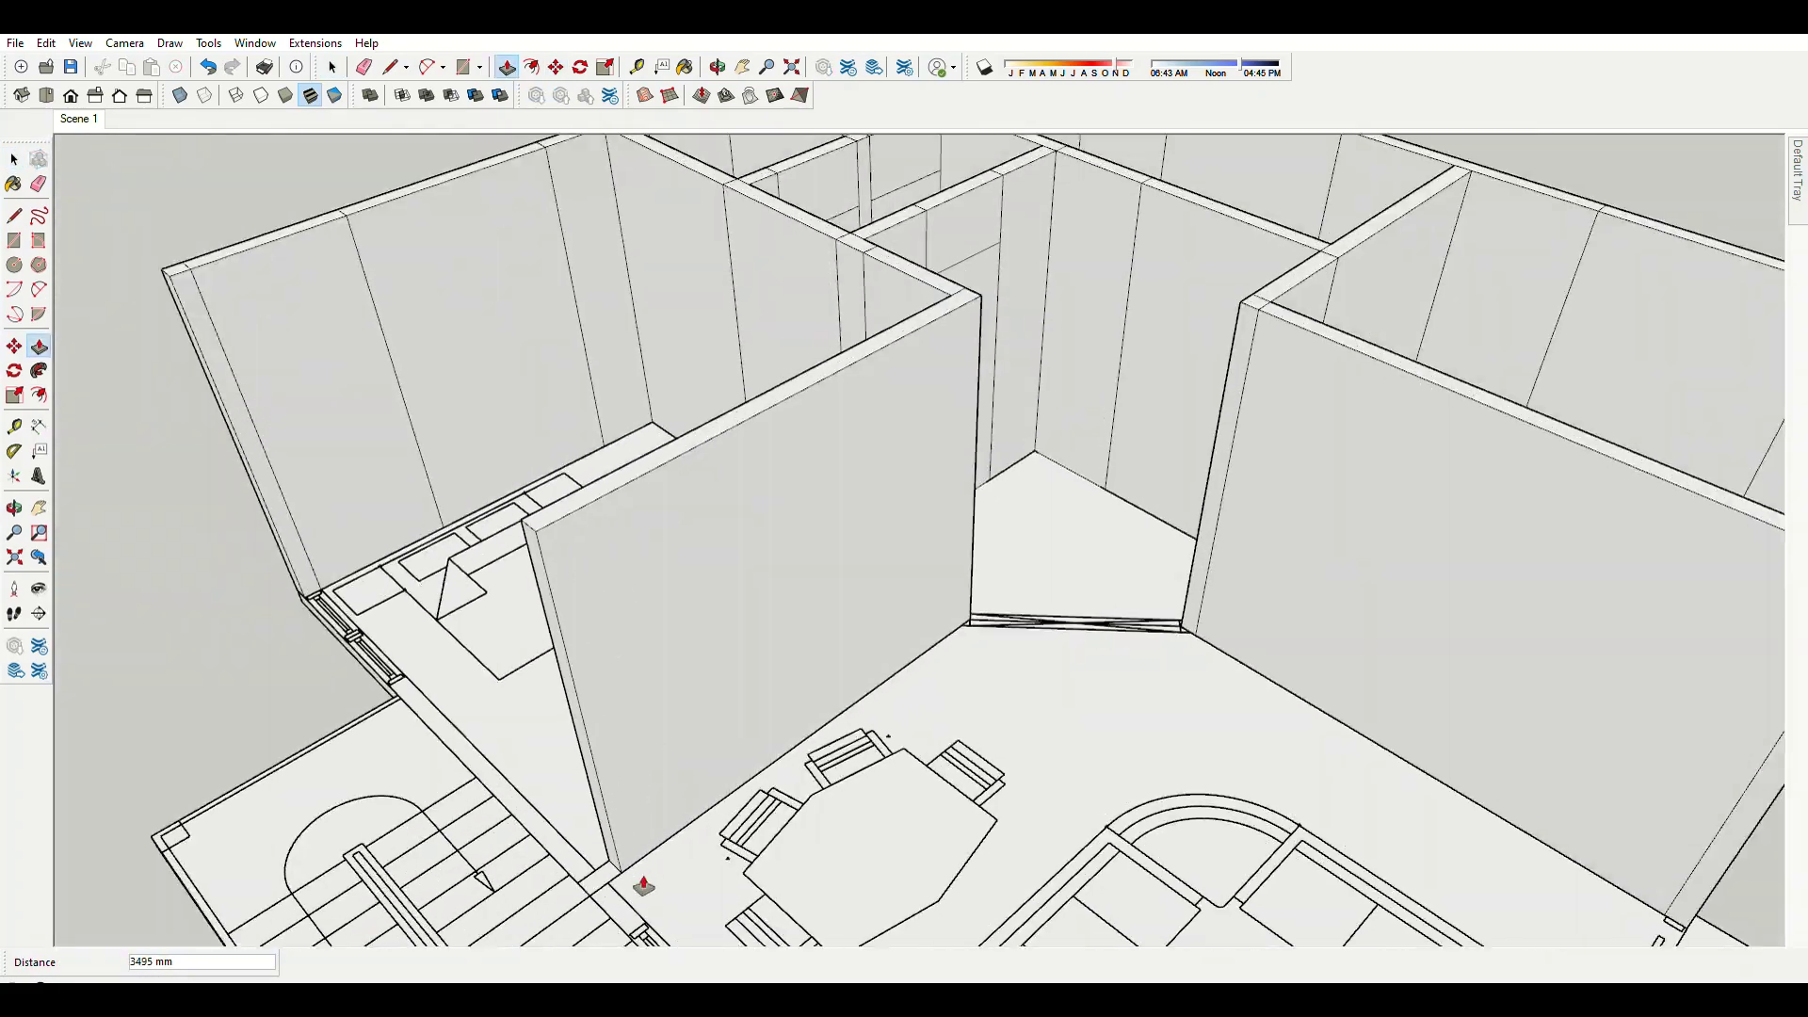
pyautogui.scroll(-2, 1058, 577)
# Adjust more opening edges with Move and Push/Pull near the stair and bedroom.
pyautogui.press('m')
pyautogui.scroll(4, 866, 463)
pyautogui.scroll(-5, 868, 479)
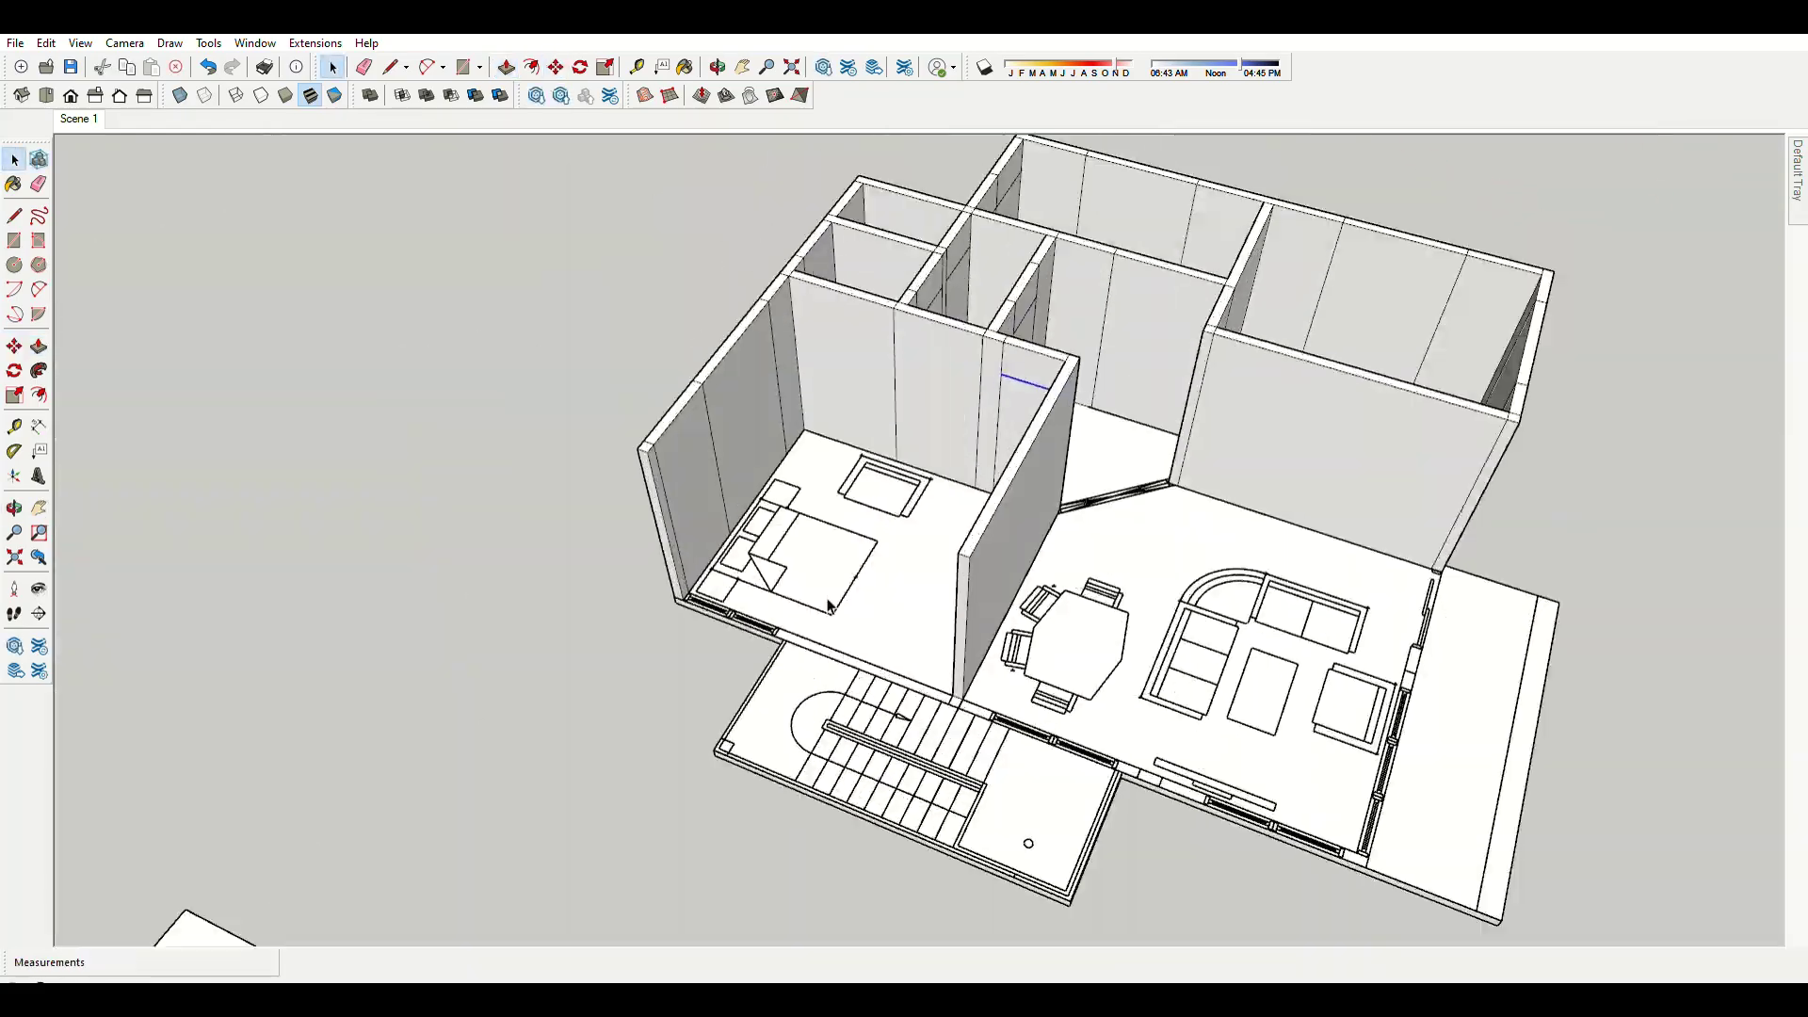
pyautogui.scroll(4, 524, 456)
pyautogui.scroll(2, 747, 597)
pyautogui.moveTo(746, 597); pyautogui.dragTo(1178, 807, button='middle')
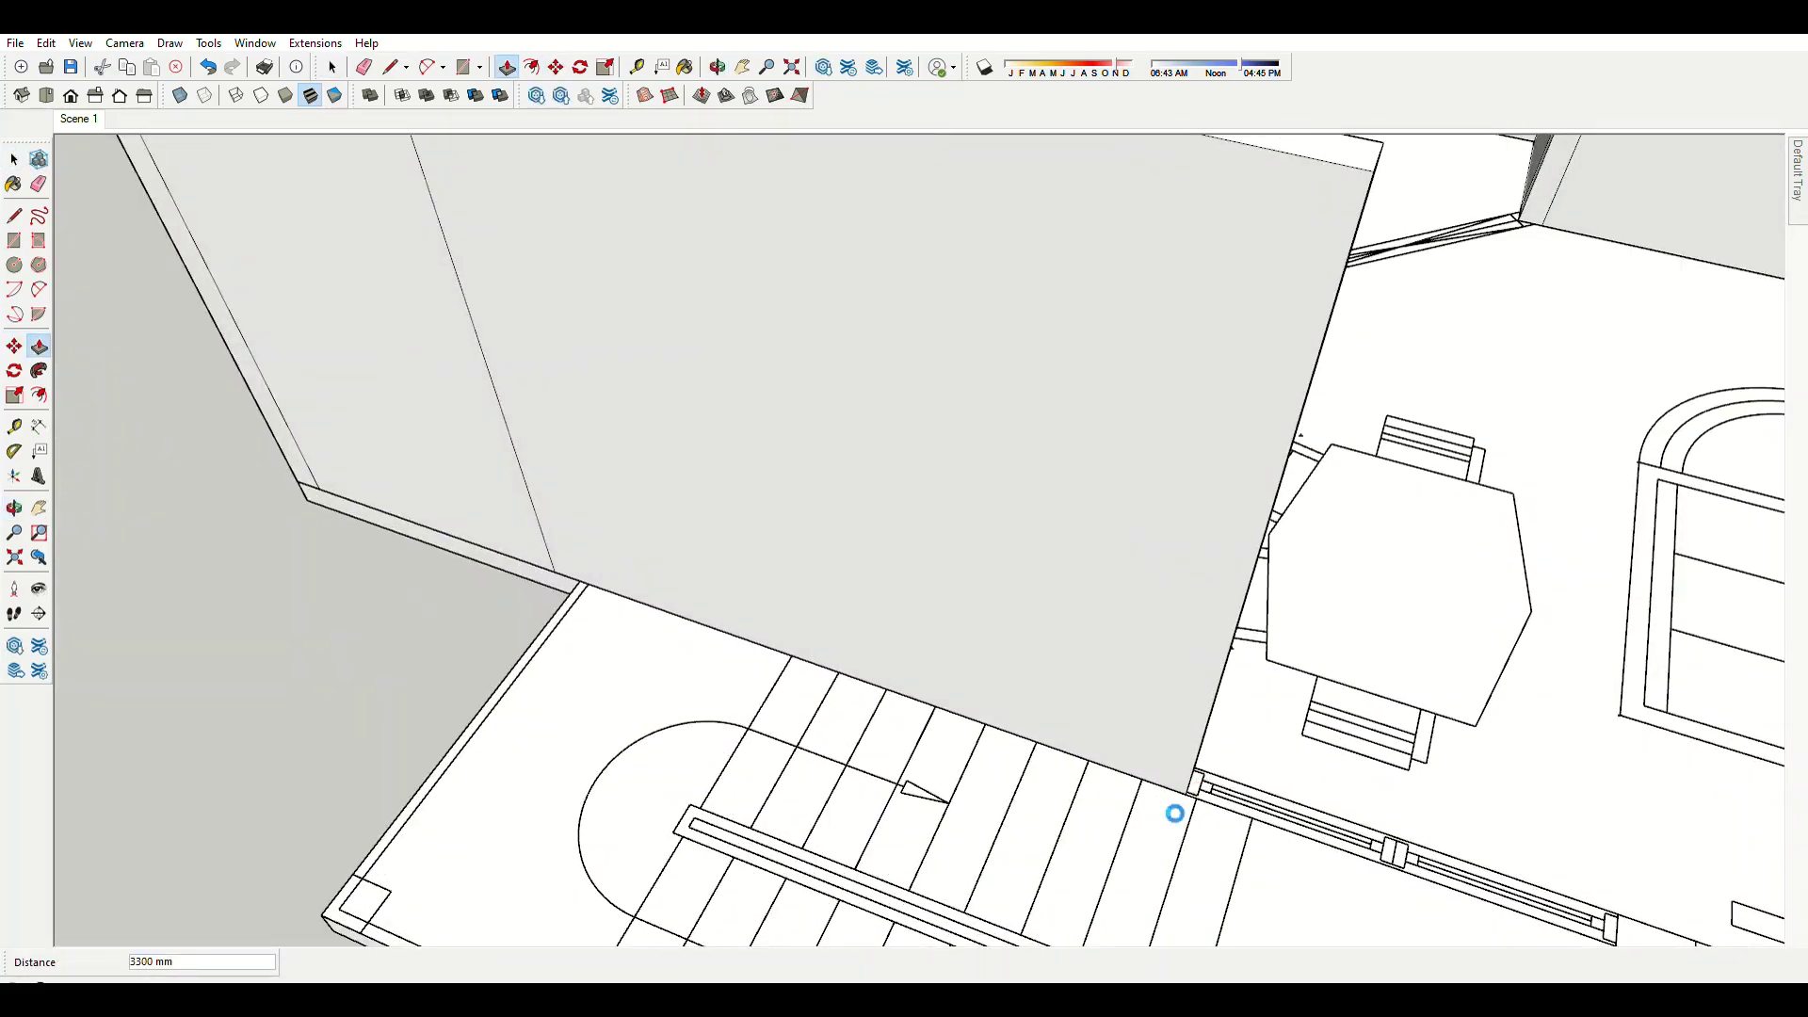
pyautogui.scroll(-3, 746, 396)
pyautogui.press('m')
pyautogui.scroll(4, 692, 323)
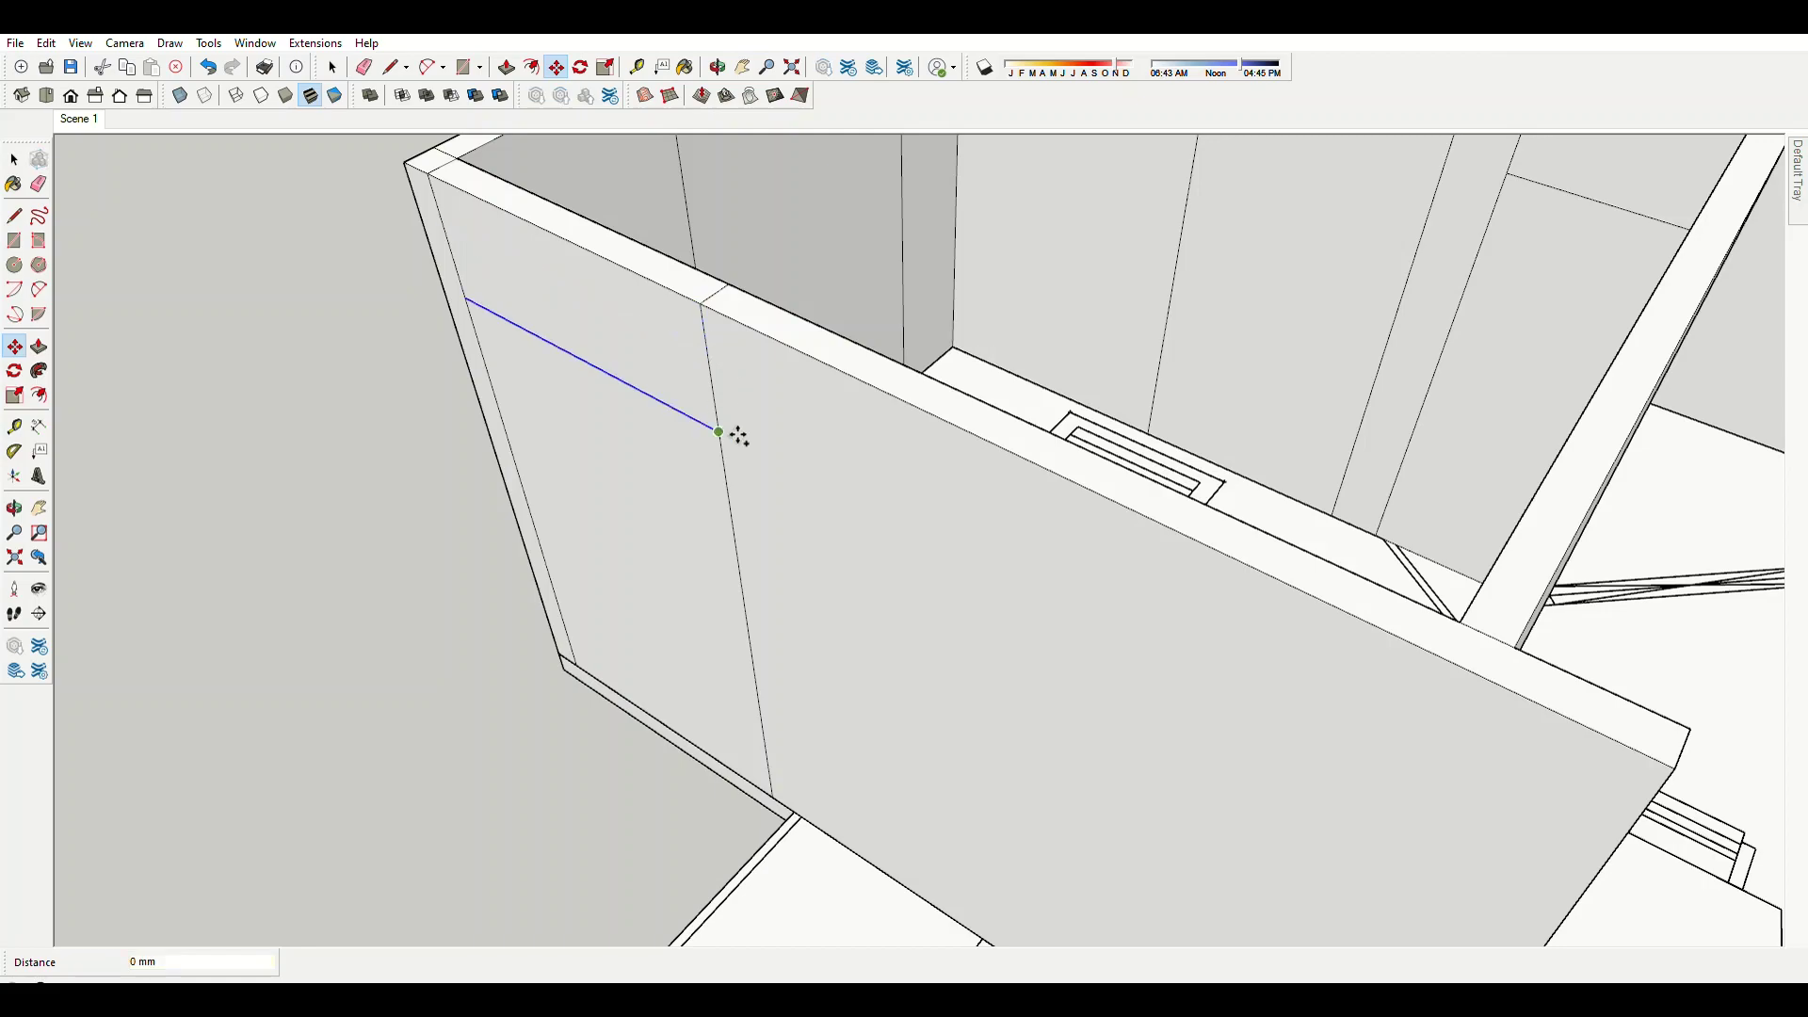
pyautogui.scroll(-4, 738, 449)
pyautogui.press('p')
pyautogui.scroll(3, 848, 512)
pyautogui.scroll(2, 996, 605)
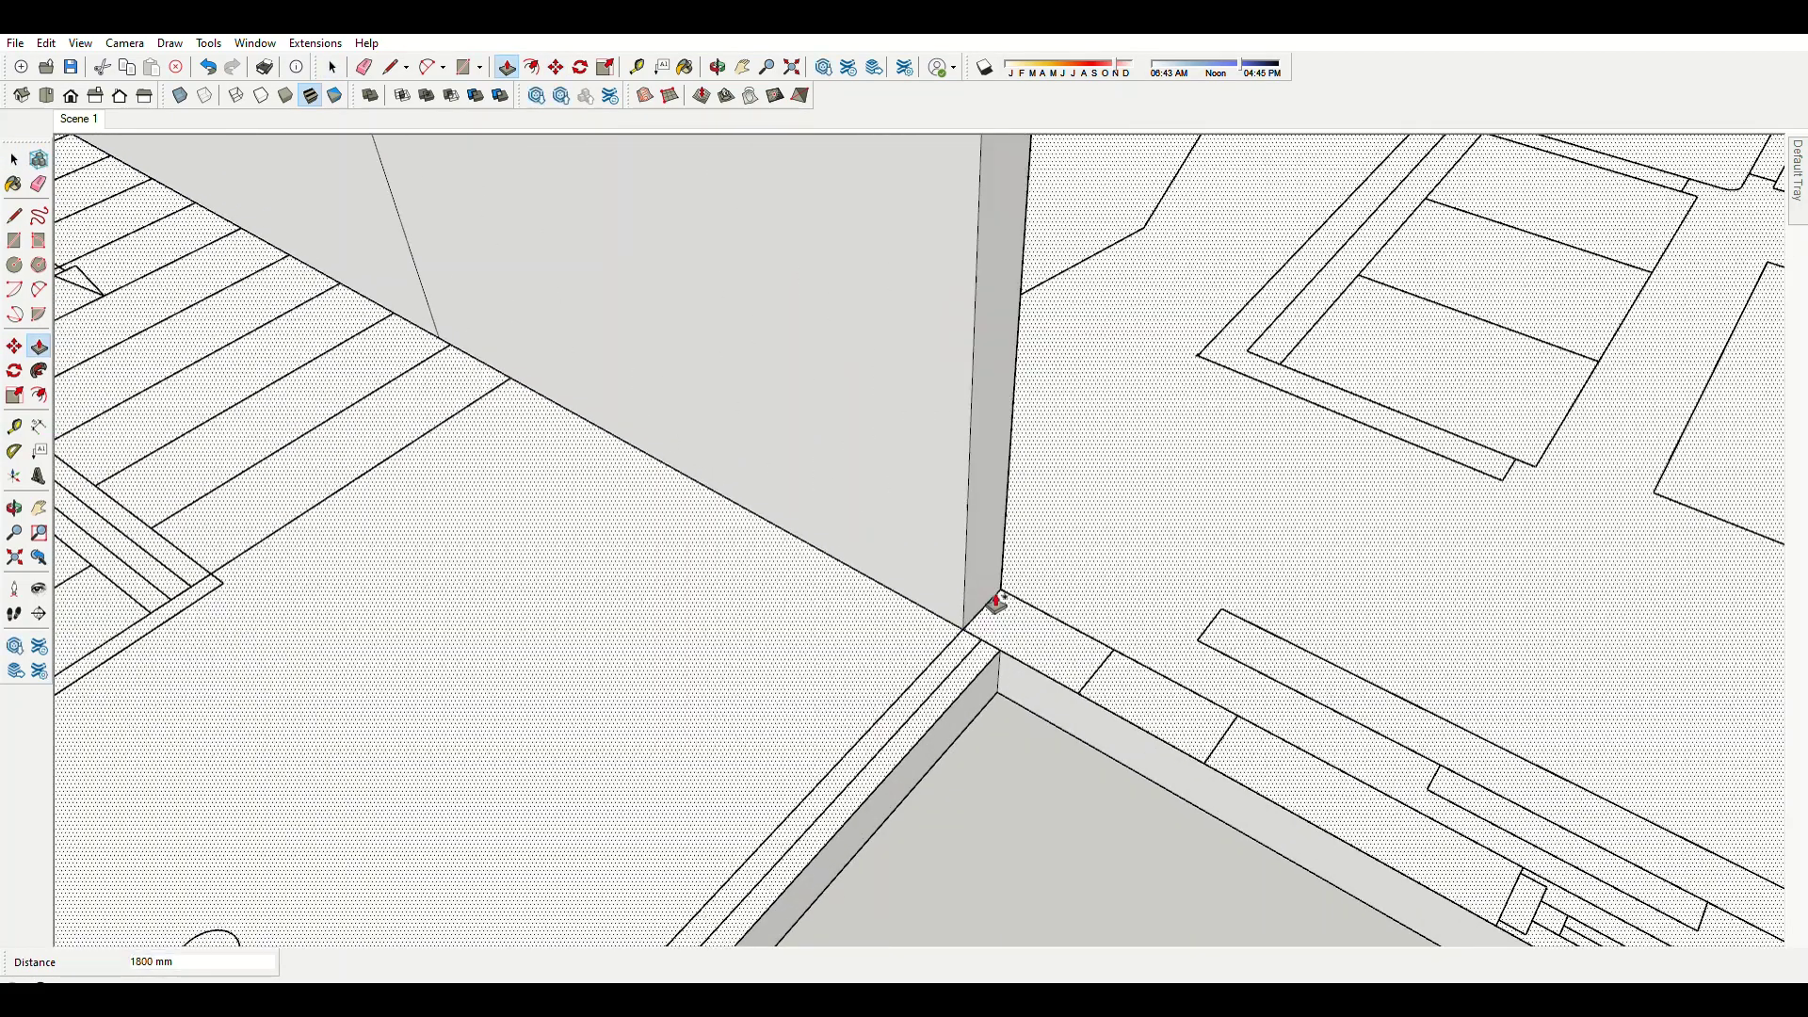
pyautogui.scroll(-2, 855, 530)
pyautogui.scroll(-3, 855, 530)
# Move a horizontal opening line 600 mm above its wall base.
pyautogui.moveTo(855, 530); pyautogui.dragTo(911, 492, button='middle')
pyautogui.press('m')
pyautogui.scroll(2, 933, 408)
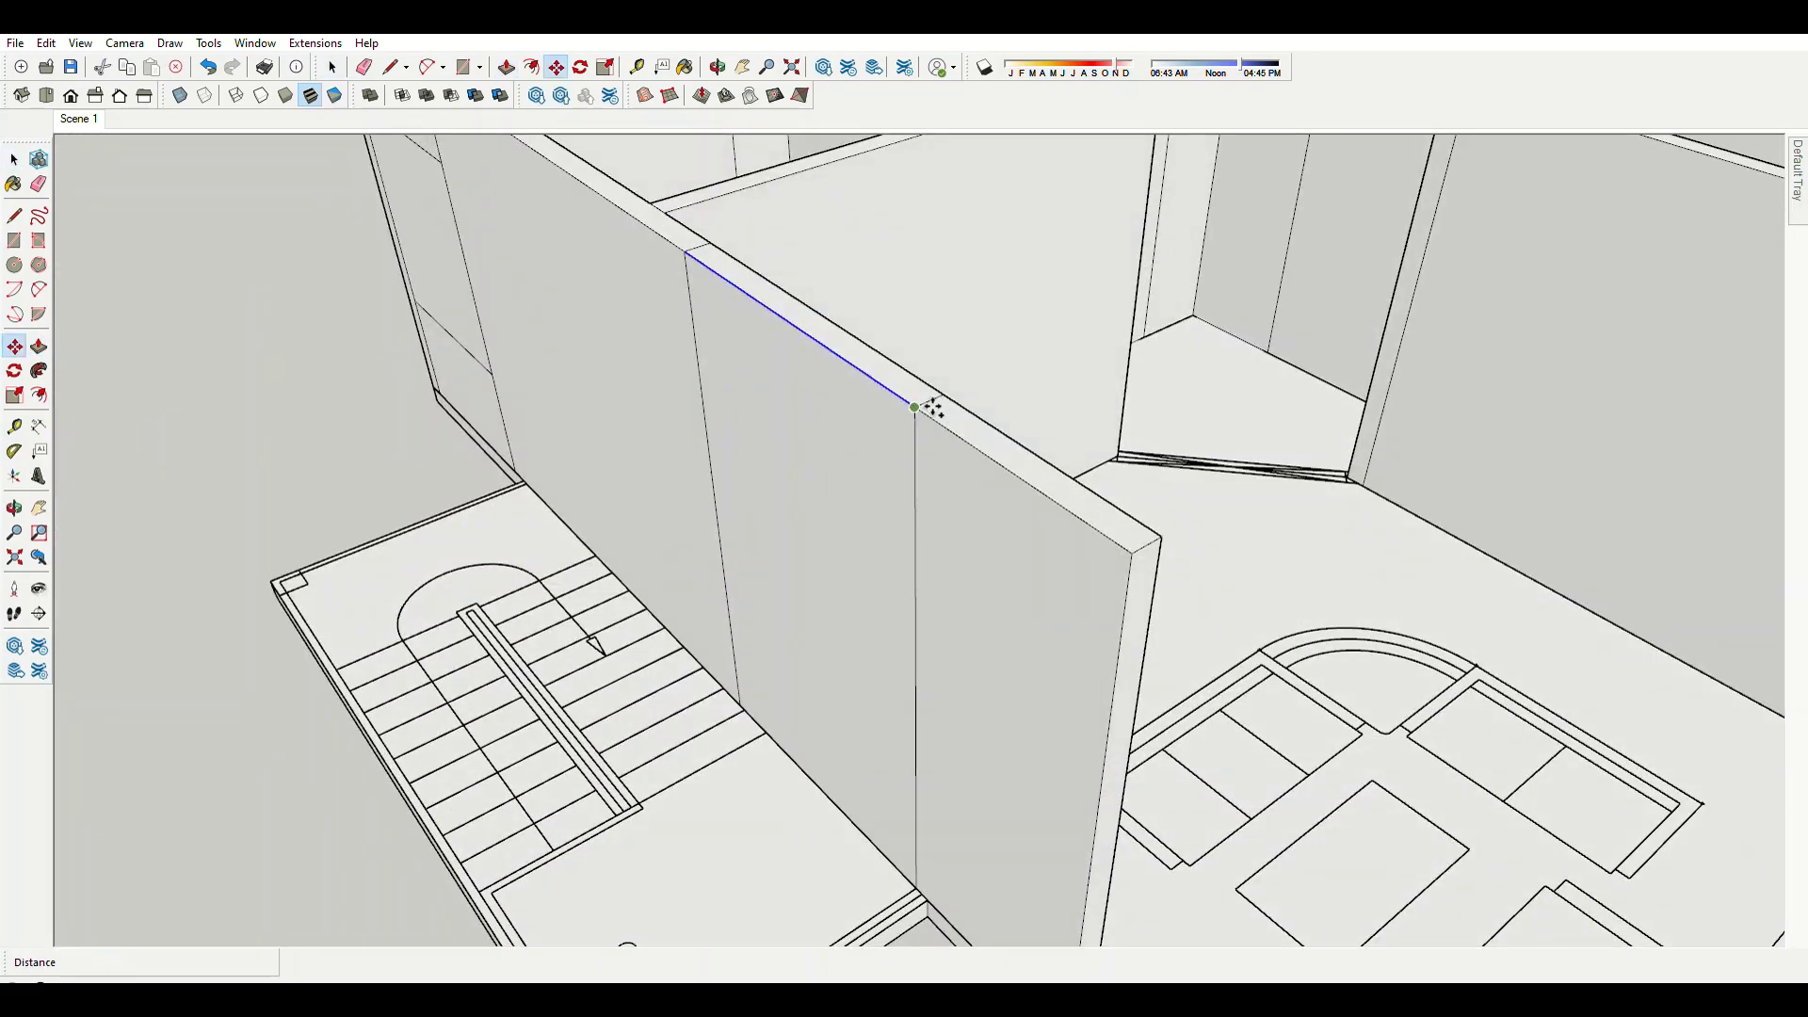
pyautogui.scroll(-4, 932, 578)
pyautogui.press('p')
pyautogui.scroll(3, 738, 552)
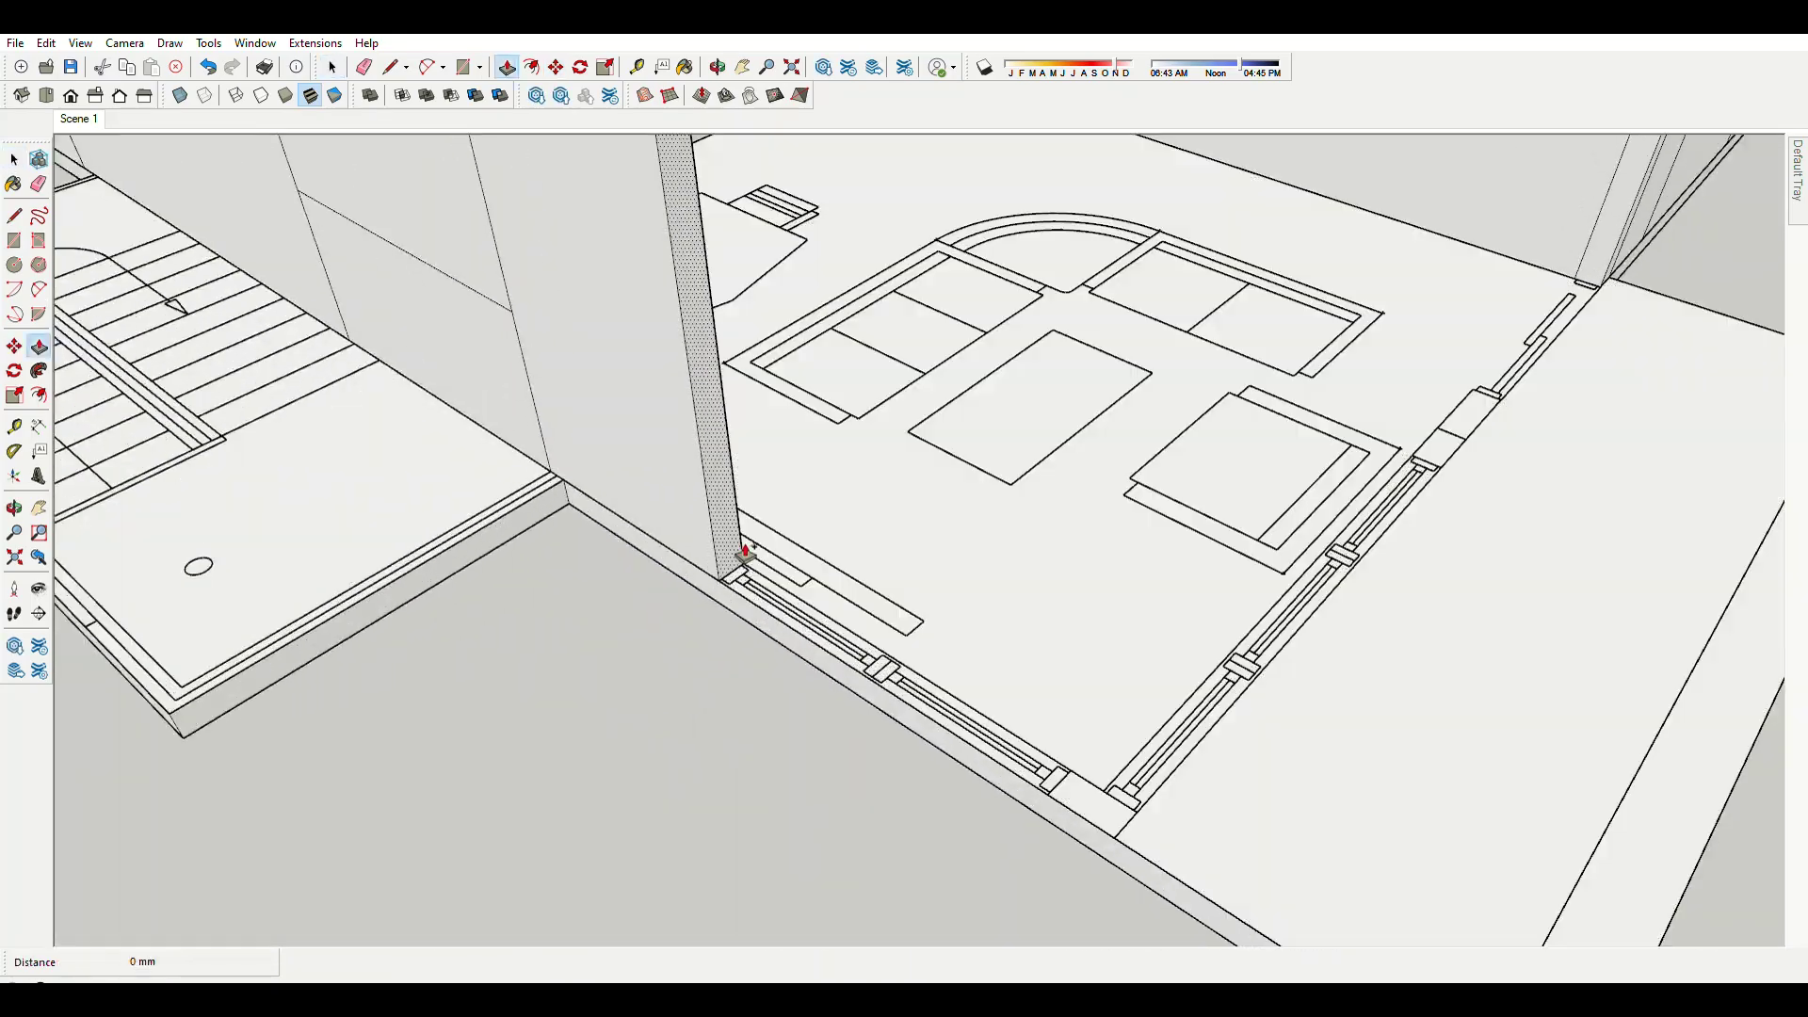
pyautogui.scroll(2, 895, 694)
pyautogui.scroll(2, 610, 445)
pyautogui.scroll(2, 610, 445)
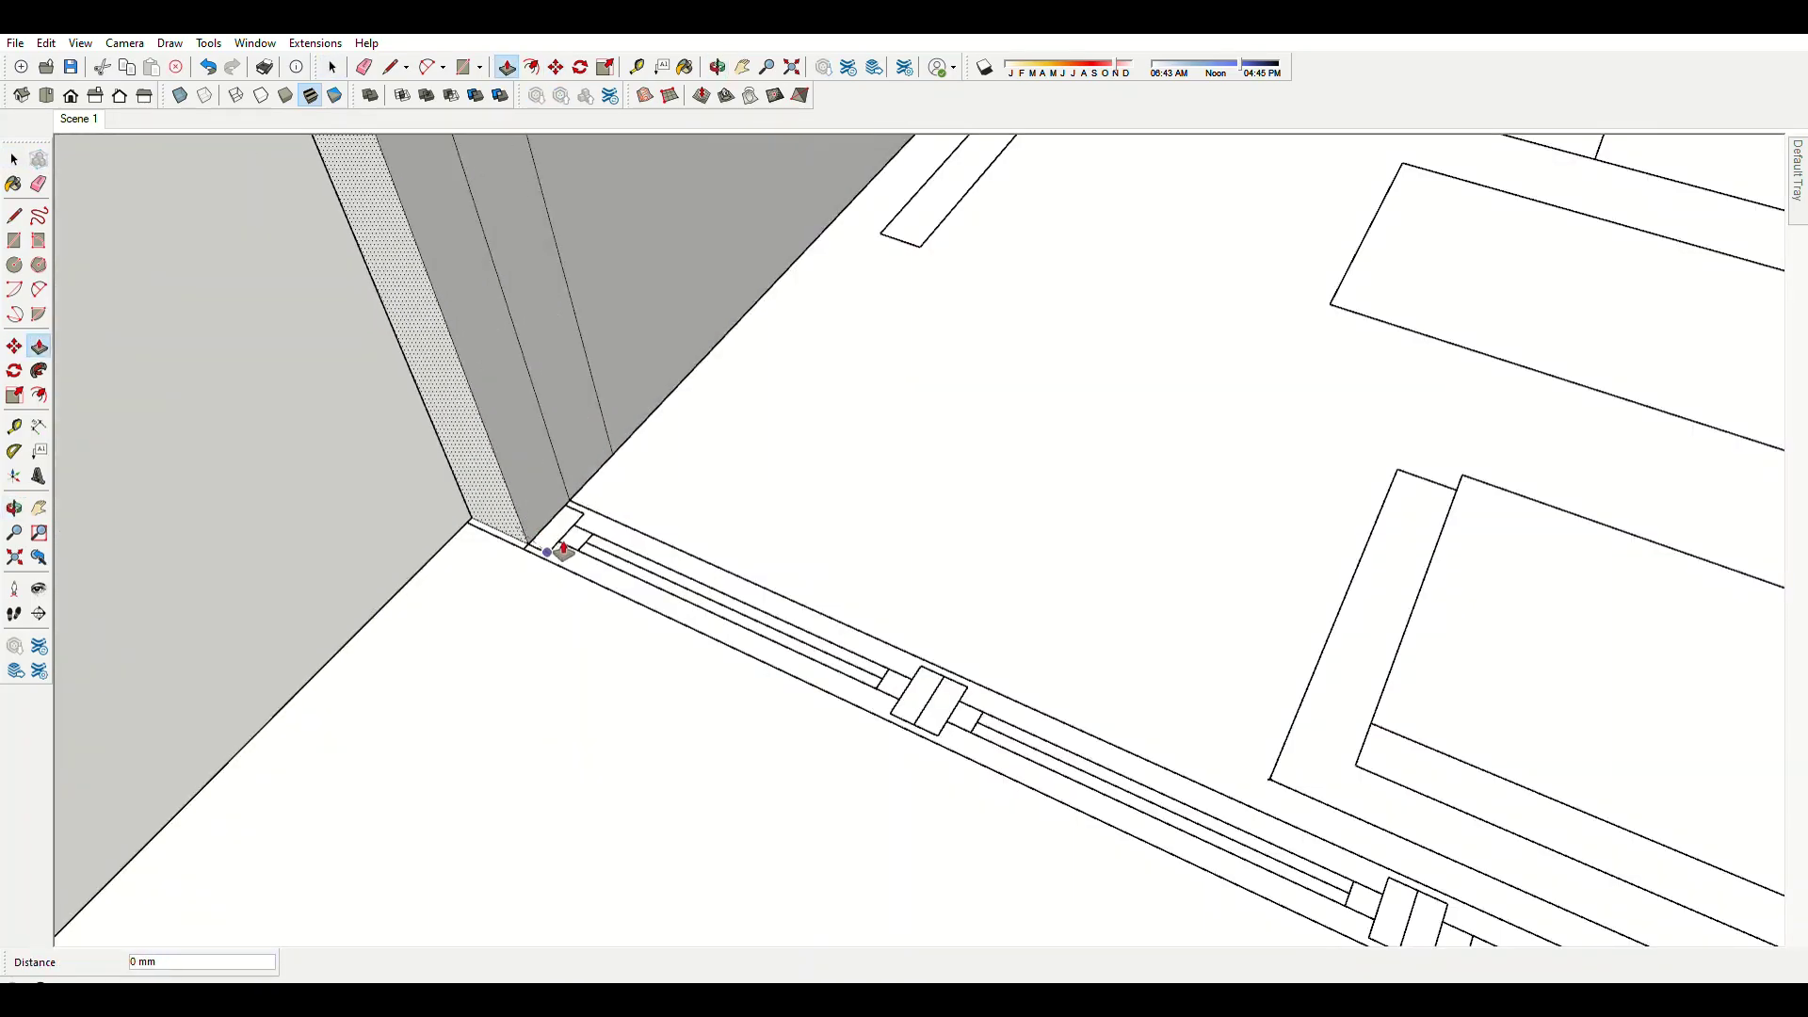
pyautogui.scroll(-5, 563, 551)
pyautogui.moveTo(1359, 698); pyautogui.dragTo(1070, 376, button='middle')
pyautogui.press('m')
pyautogui.scroll(3, 1015, 345)
pyautogui.write('6')
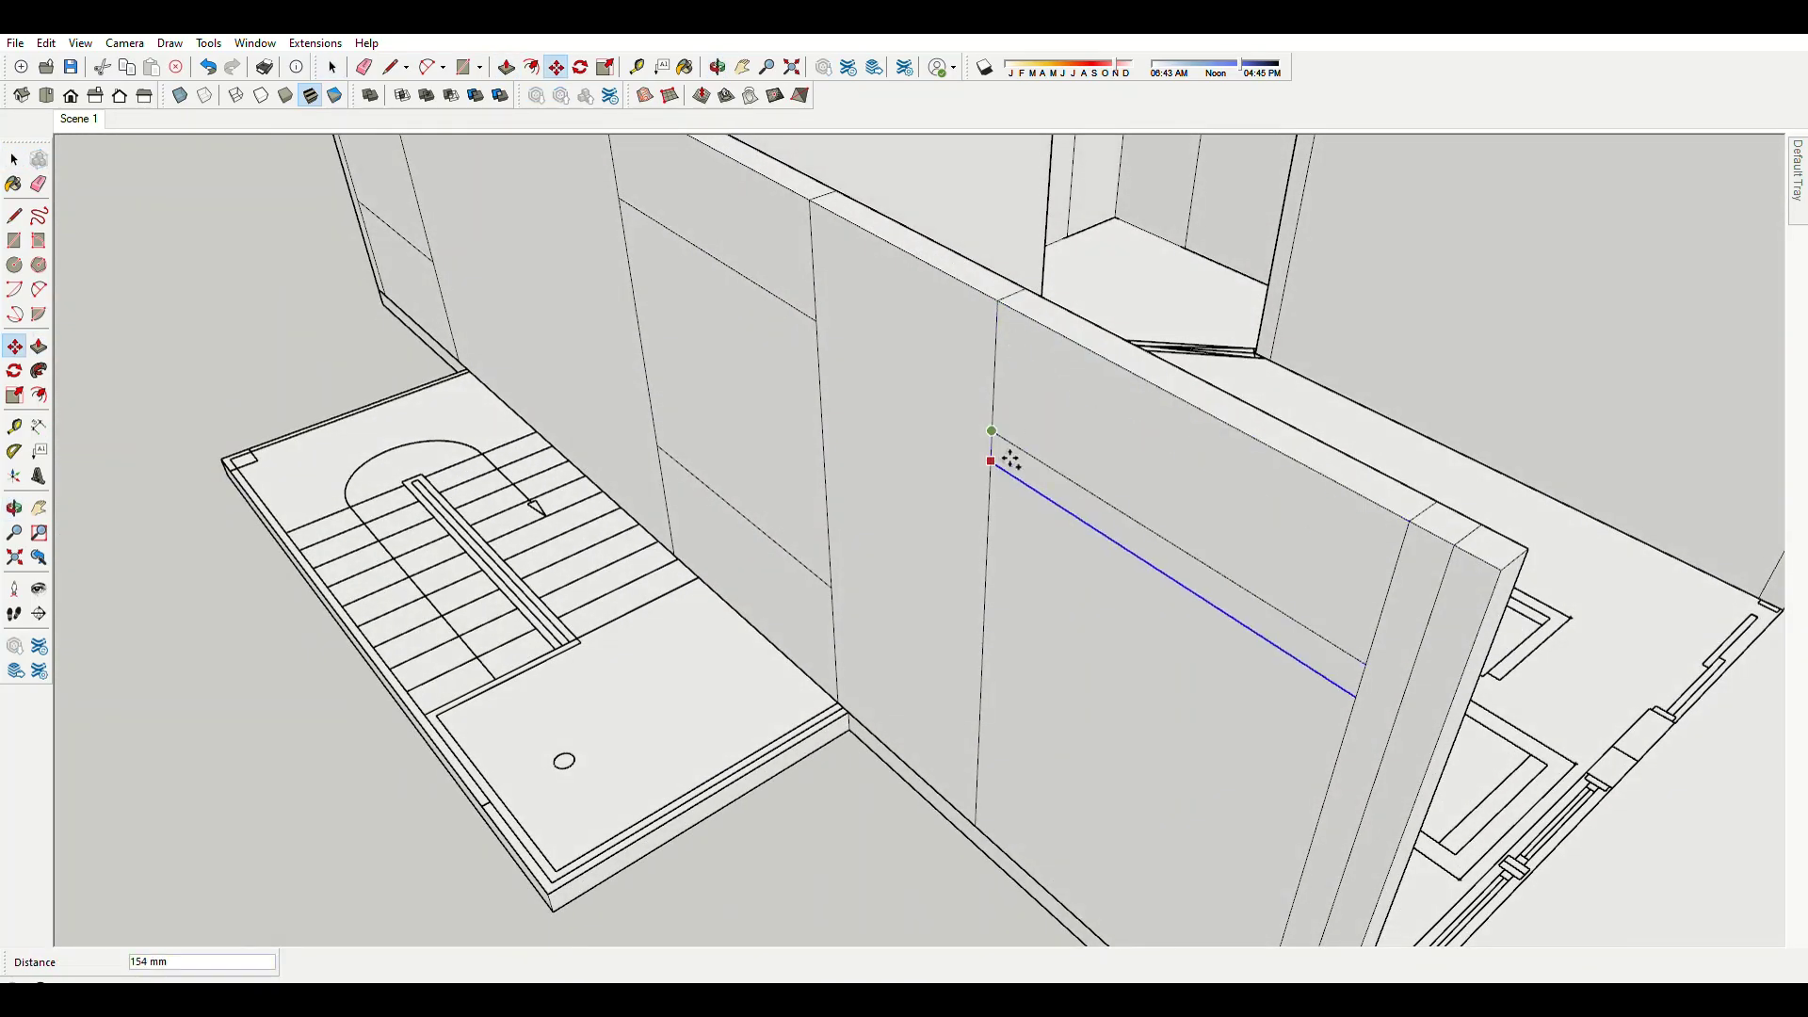
pyautogui.scroll(-4, 963, 449)
# Pull further wall sections up to 2700 mm and reposition their edge lines.
pyautogui.press('p')
pyautogui.scroll(2, 827, 415)
pyautogui.scroll(2, 980, 517)
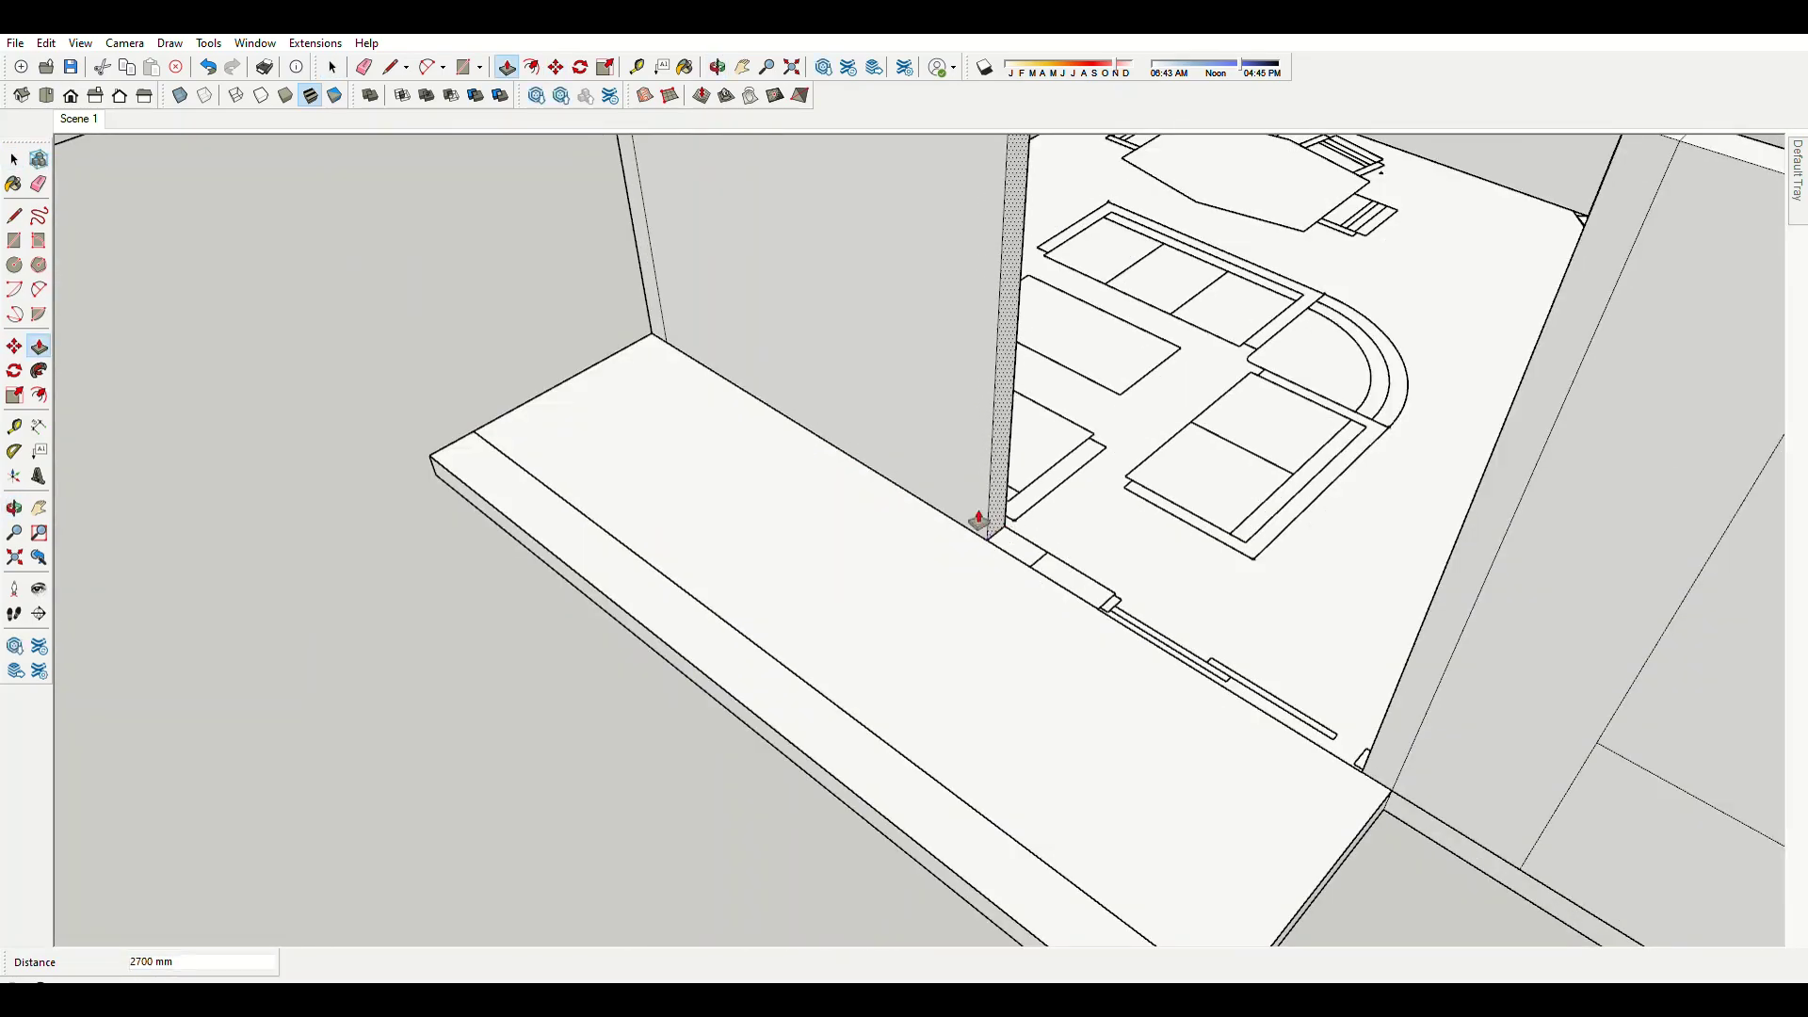
pyautogui.scroll(2, 1066, 581)
pyautogui.scroll(-3, 1066, 581)
pyautogui.scroll(-4, 1388, 569)
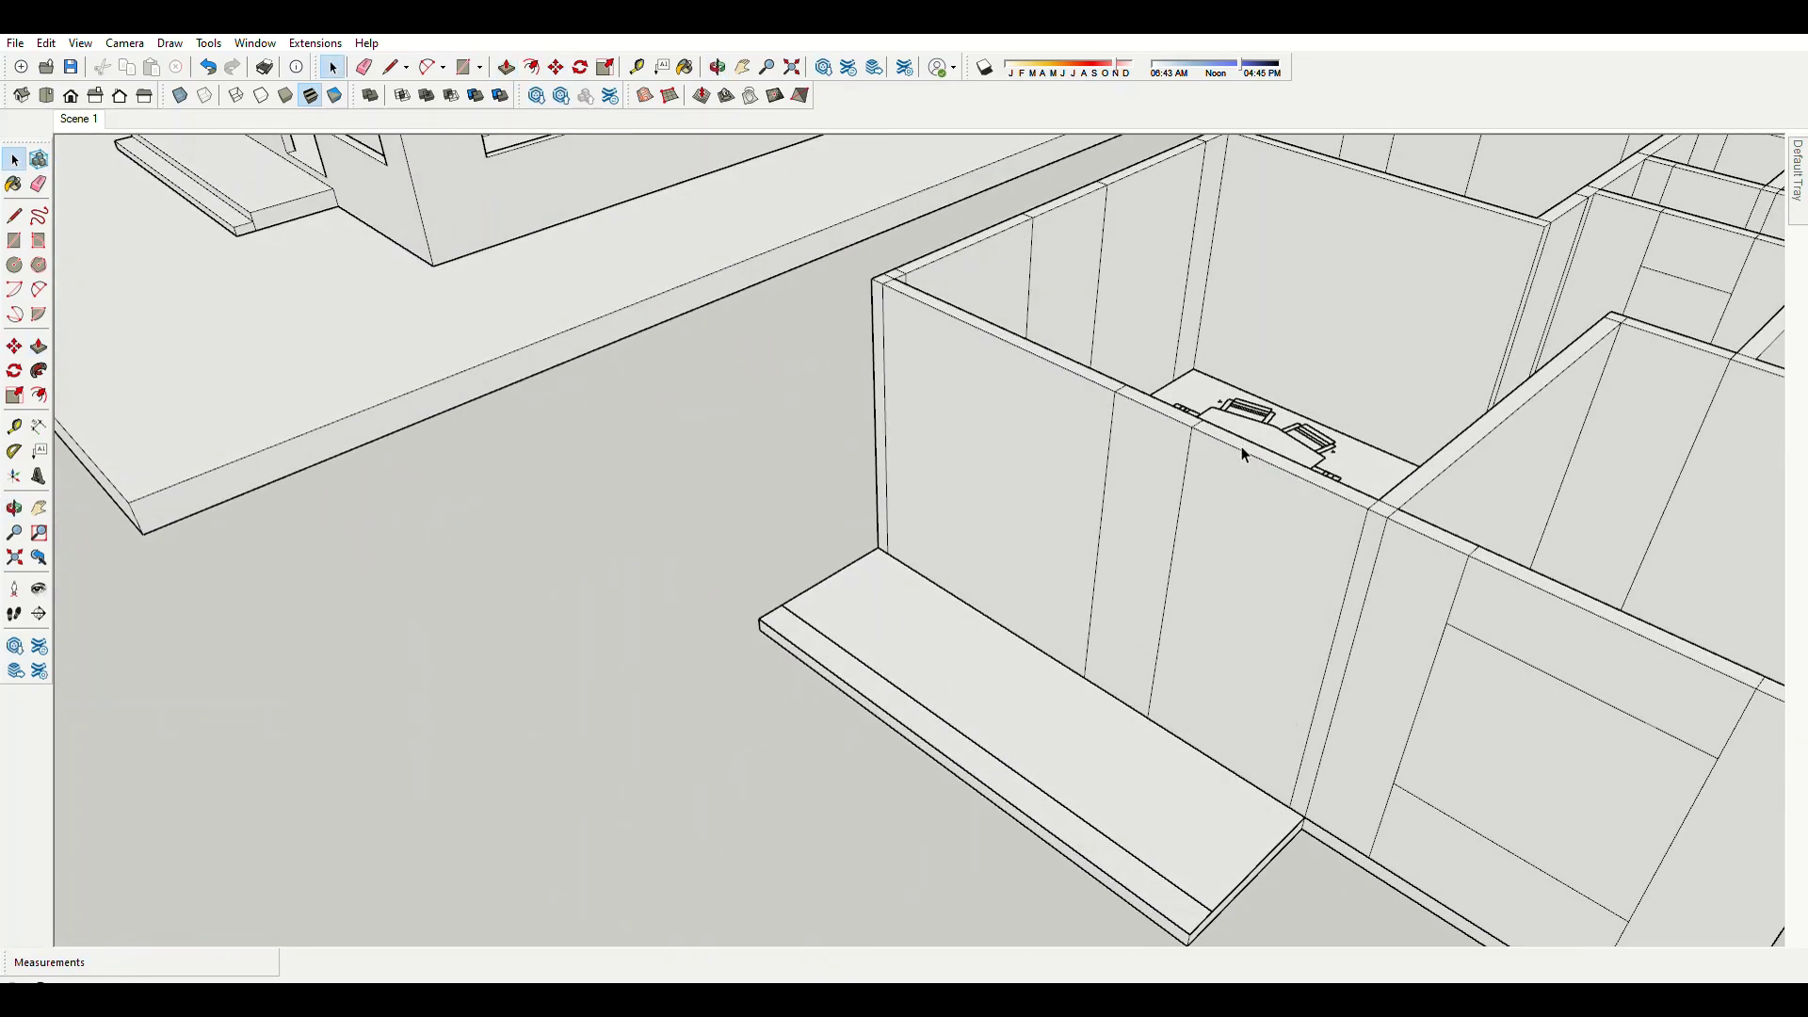
pyautogui.scroll(3, 1239, 452)
pyautogui.press('m')
pyautogui.scroll(1, 1079, 380)
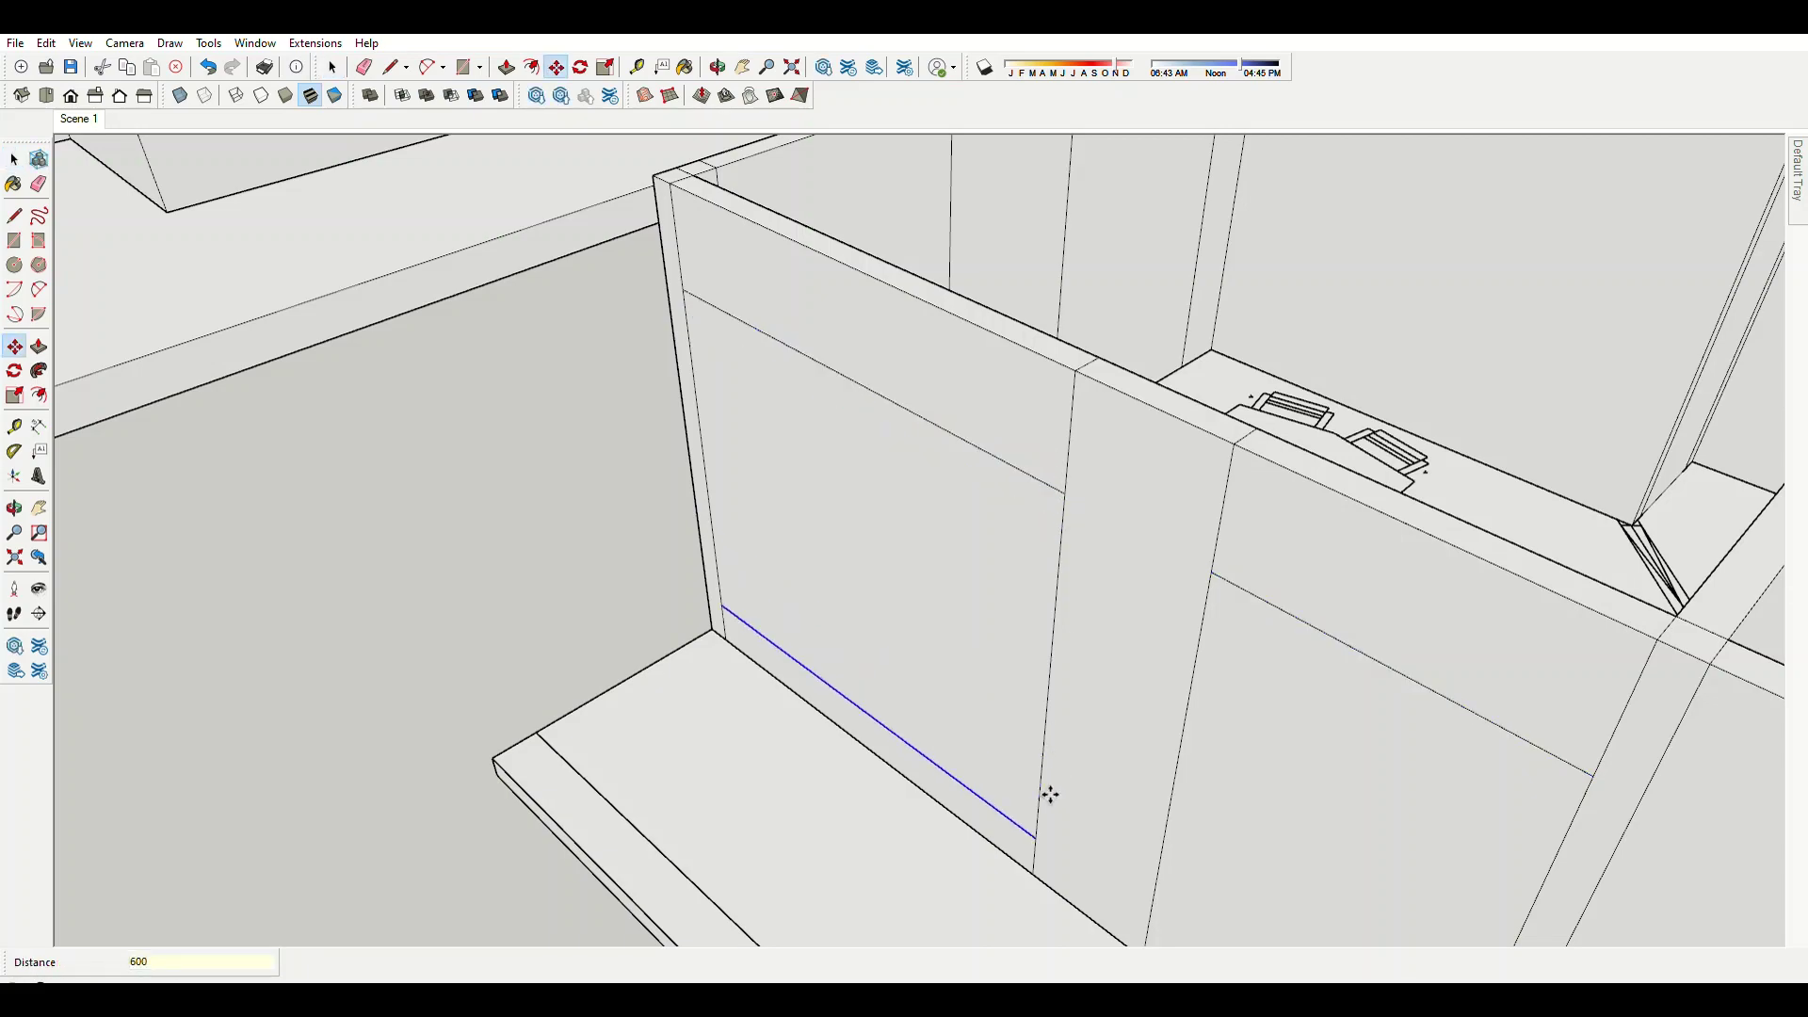
pyautogui.scroll(-3, 1050, 796)
pyautogui.scroll(2, 1147, 598)
pyautogui.scroll(-3, 1127, 621)
# Draw a line across the opening's top to the opposite wall corner.
pyautogui.scroll(4, 1059, 658)
pyautogui.press('e')
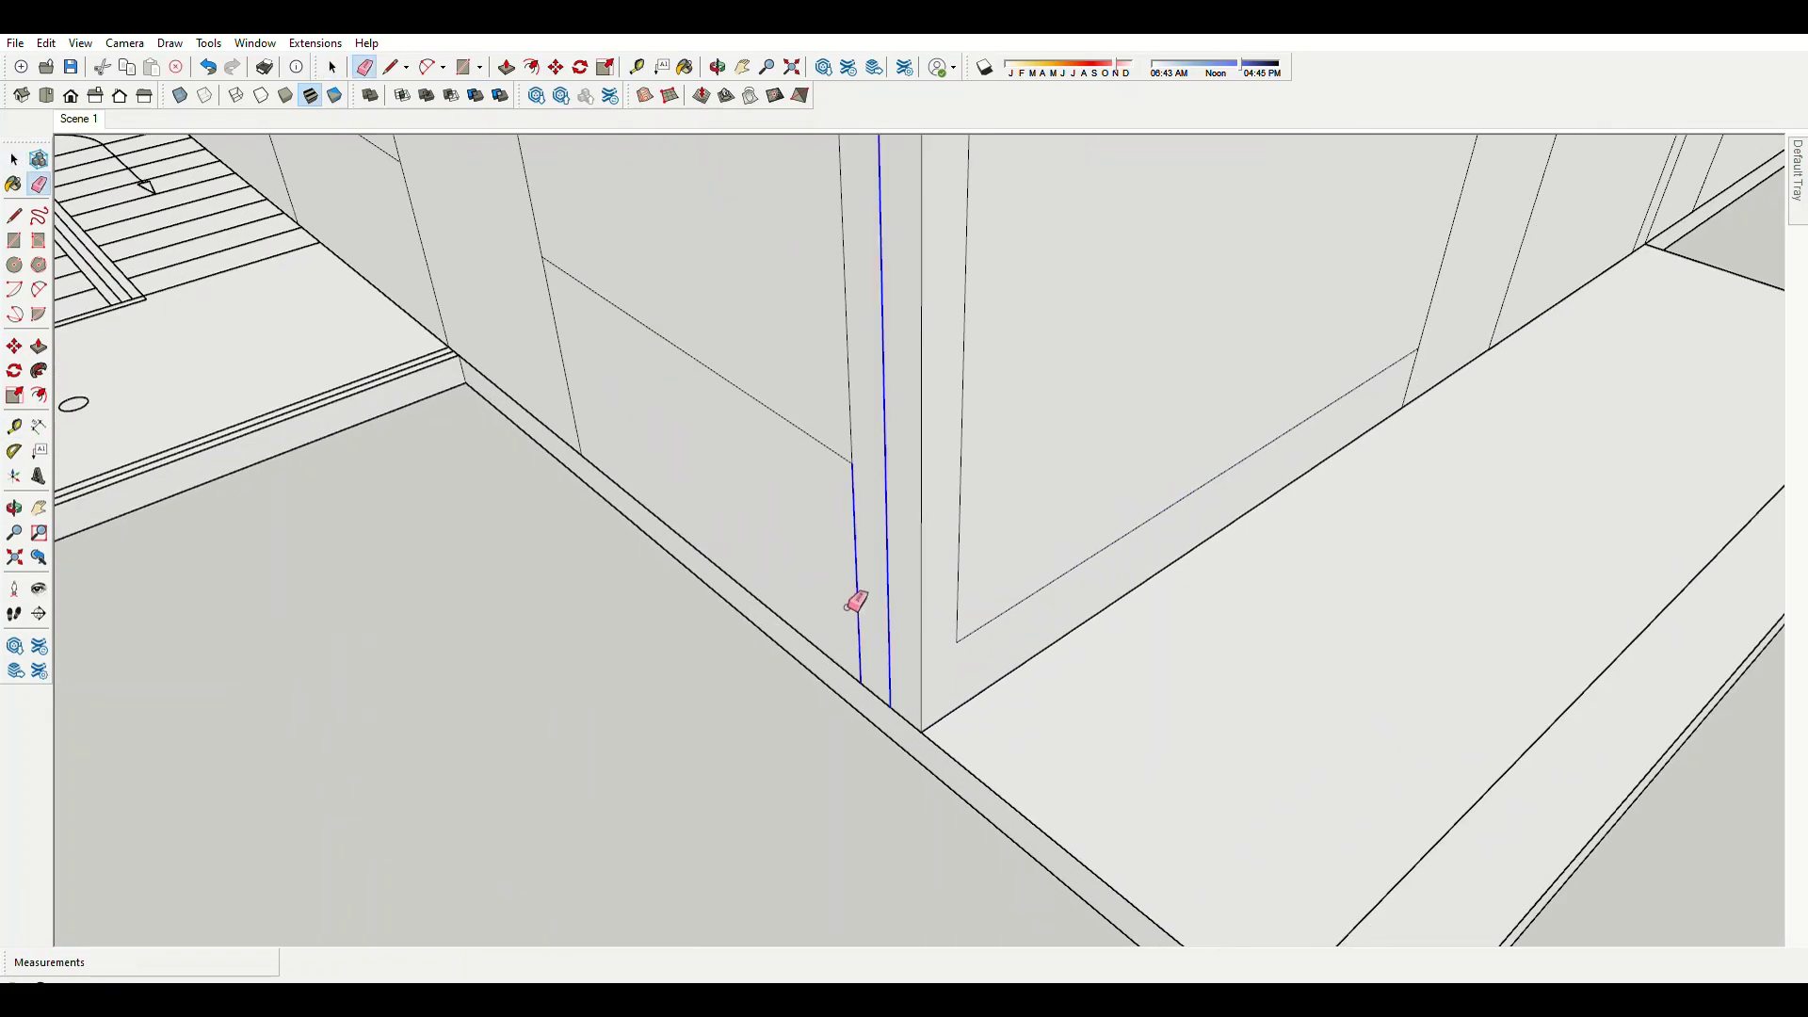
pyautogui.scroll(-3, 856, 603)
pyautogui.scroll(-3, 1017, 311)
pyautogui.scroll(6, 928, 605)
pyautogui.press('l')
pyautogui.click(514, 446)
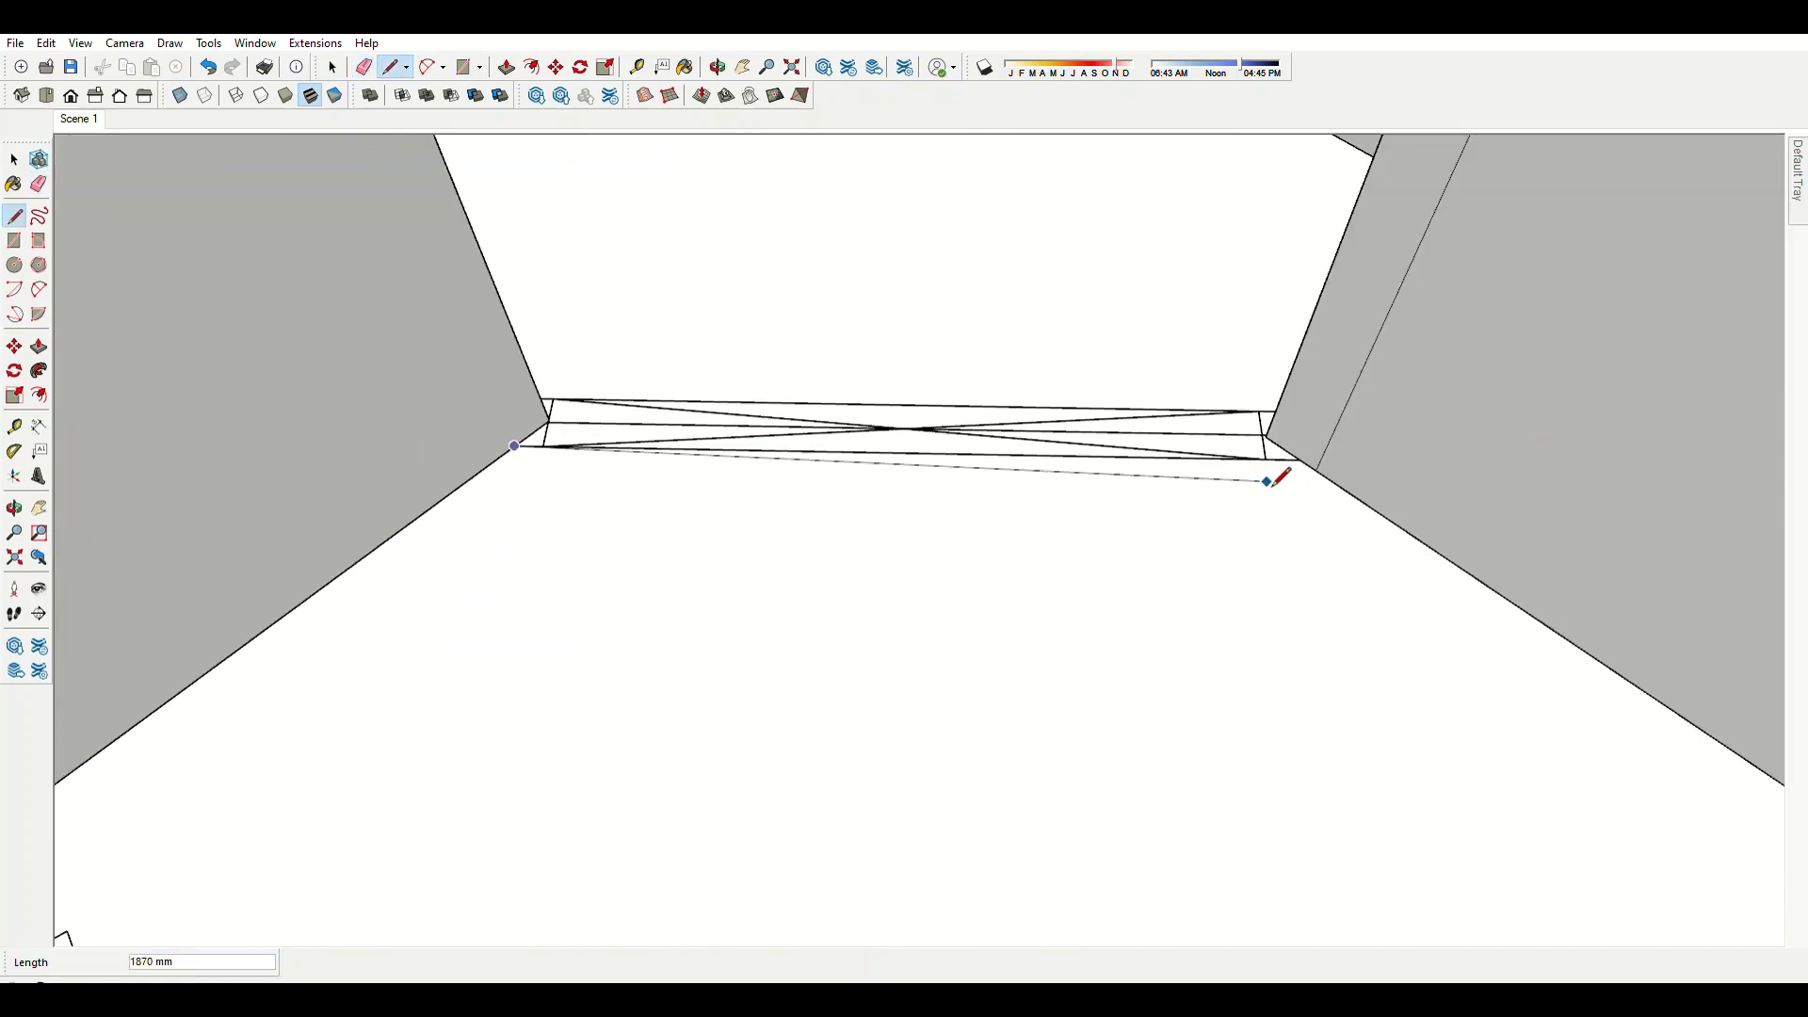
pyautogui.scroll(-3, 1265, 471)
pyautogui.scroll(5, 1393, 603)
pyautogui.click(1403, 603)
pyautogui.scroll(-3, 1129, 602)
pyautogui.scroll(4, 494, 523)
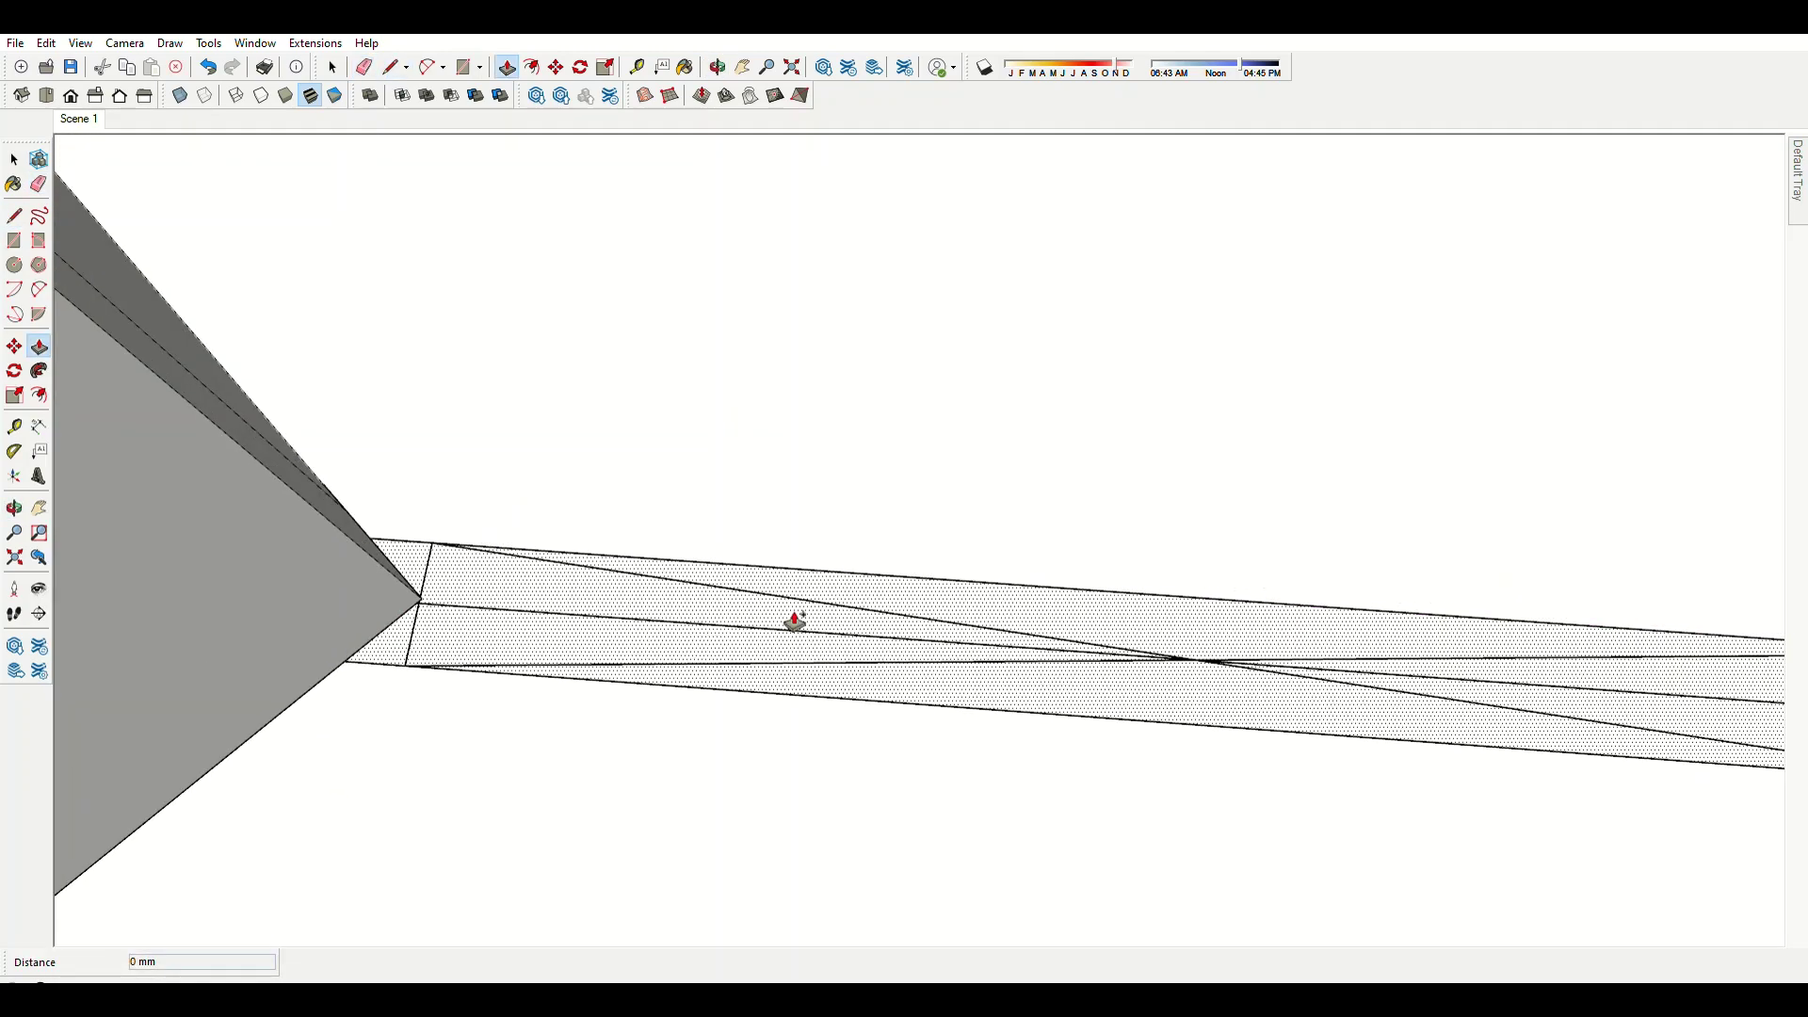
pyautogui.scroll(-3, 796, 622)
# Move a wall-top corner to realign the wall edge.
pyautogui.press('m')
pyautogui.scroll(3, 880, 355)
pyautogui.scroll(3, 1130, 343)
pyautogui.click(1173, 294)
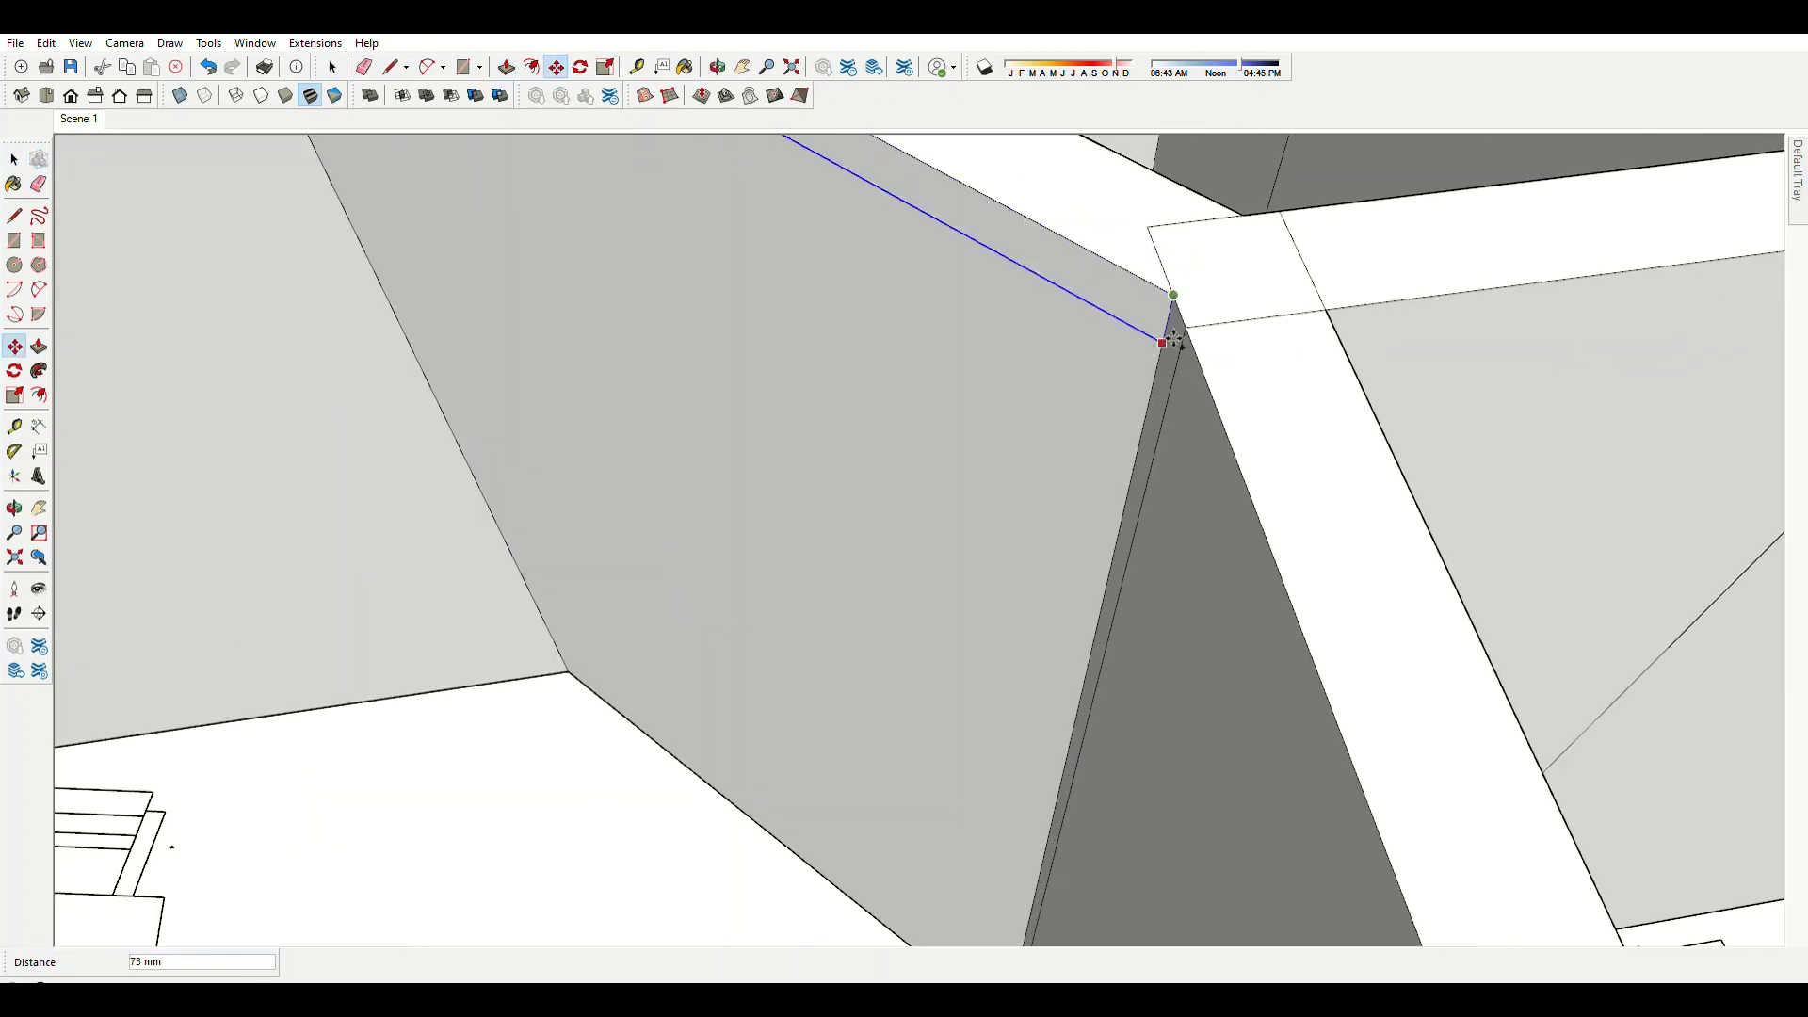
pyautogui.scroll(-3, 1099, 645)
pyautogui.scroll(2, 1130, 358)
# Erase the unneeded seam lines on the wall faces, keeping the window outlines.
pyautogui.press('e')
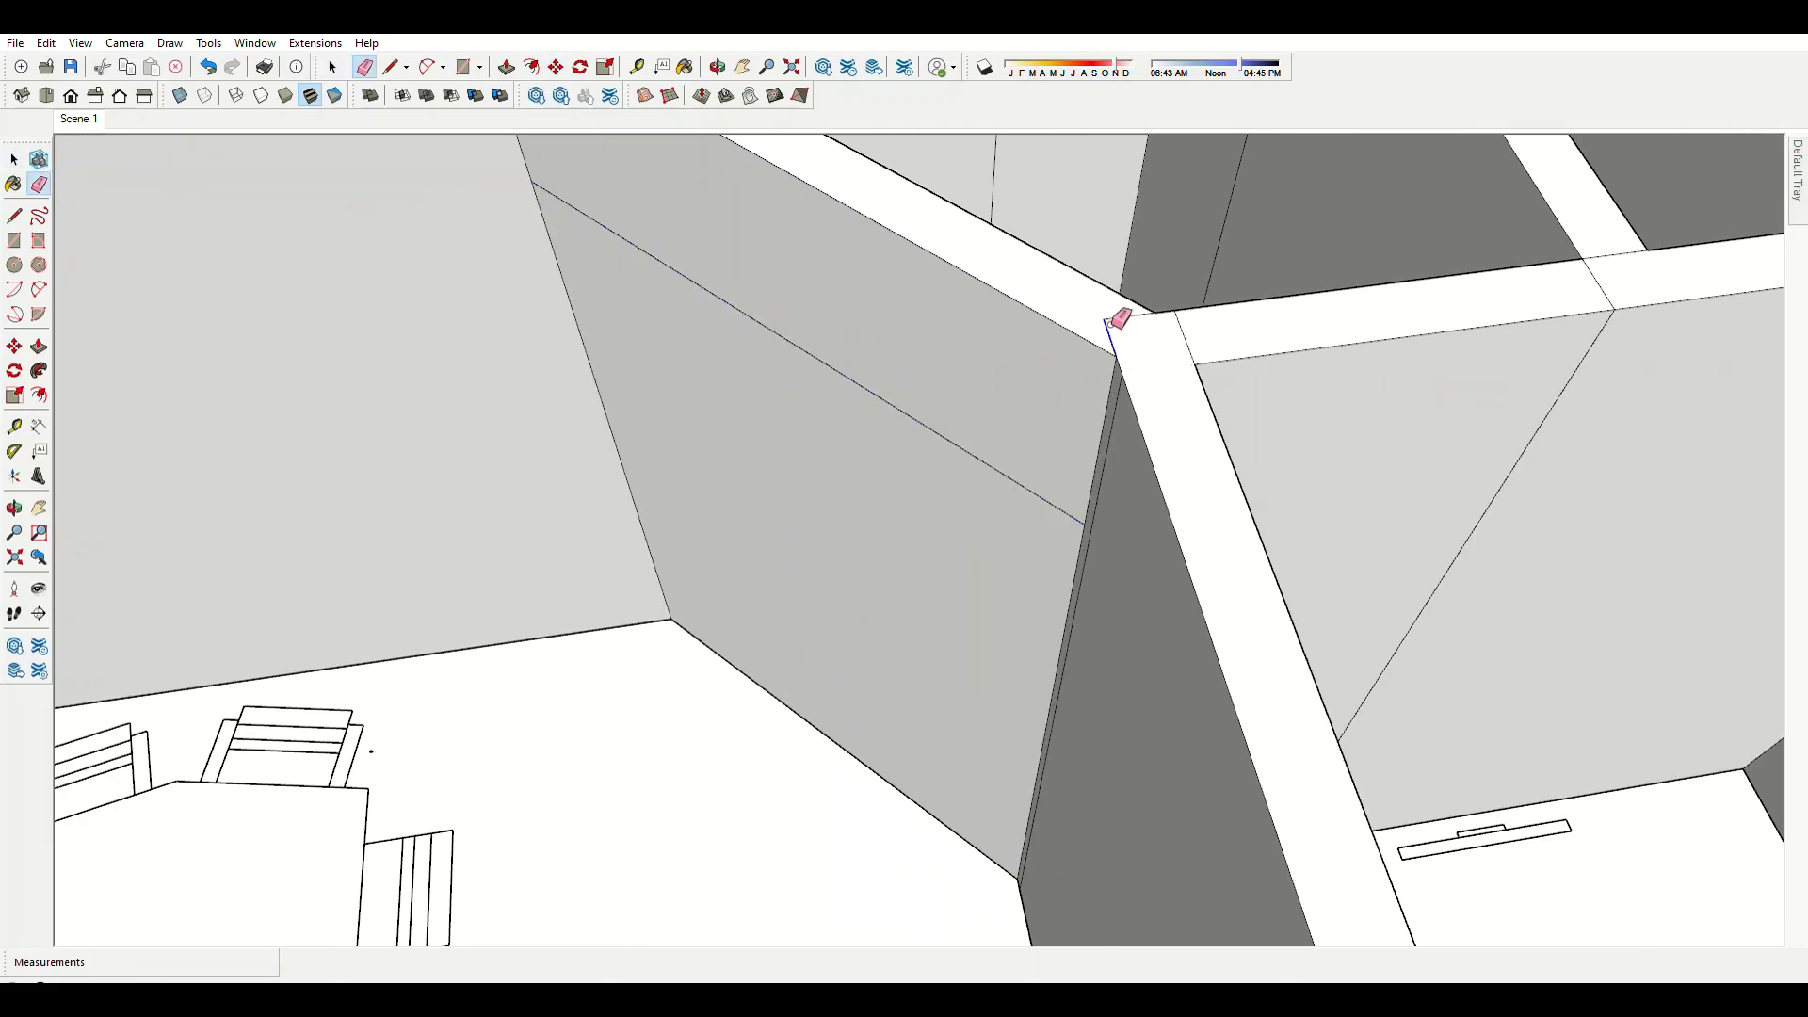
pyautogui.scroll(-4, 1083, 612)
pyautogui.scroll(4, 1006, 424)
pyautogui.scroll(-3, 1234, 307)
pyautogui.scroll(-3, 1376, 355)
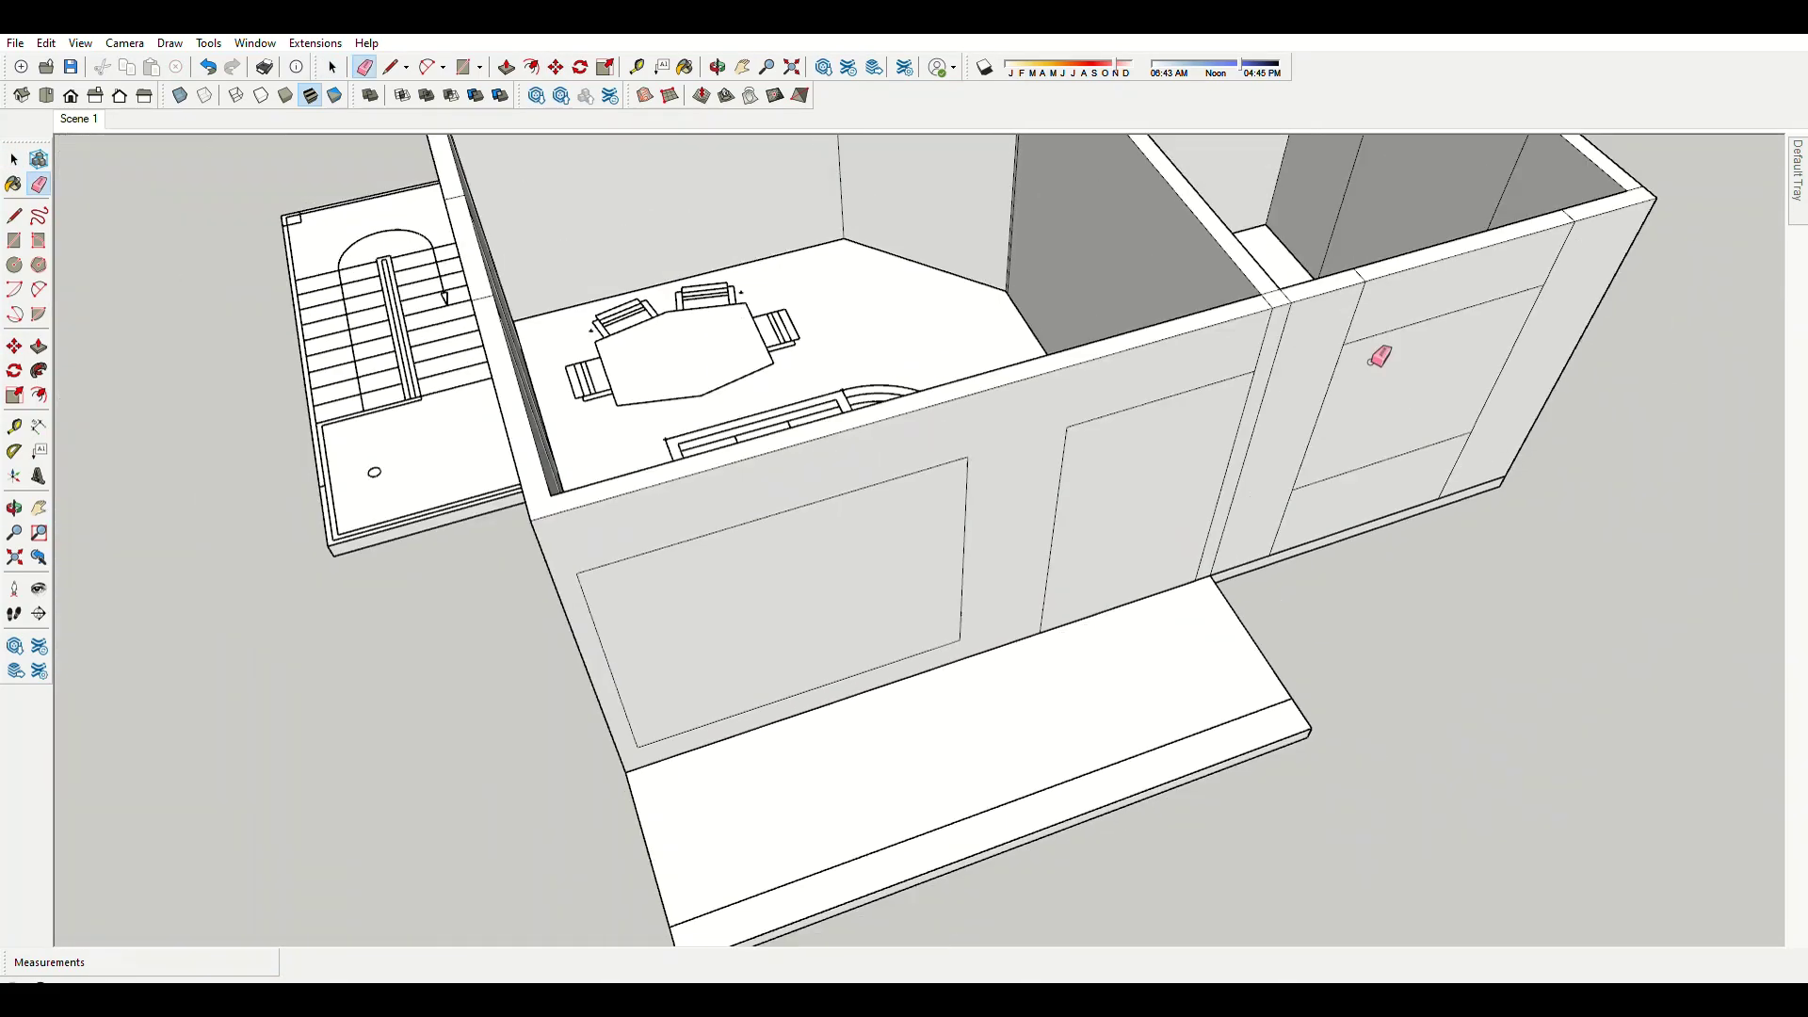
pyautogui.scroll(4, 1230, 254)
pyautogui.scroll(-4, 729, 510)
pyautogui.scroll(3, 795, 371)
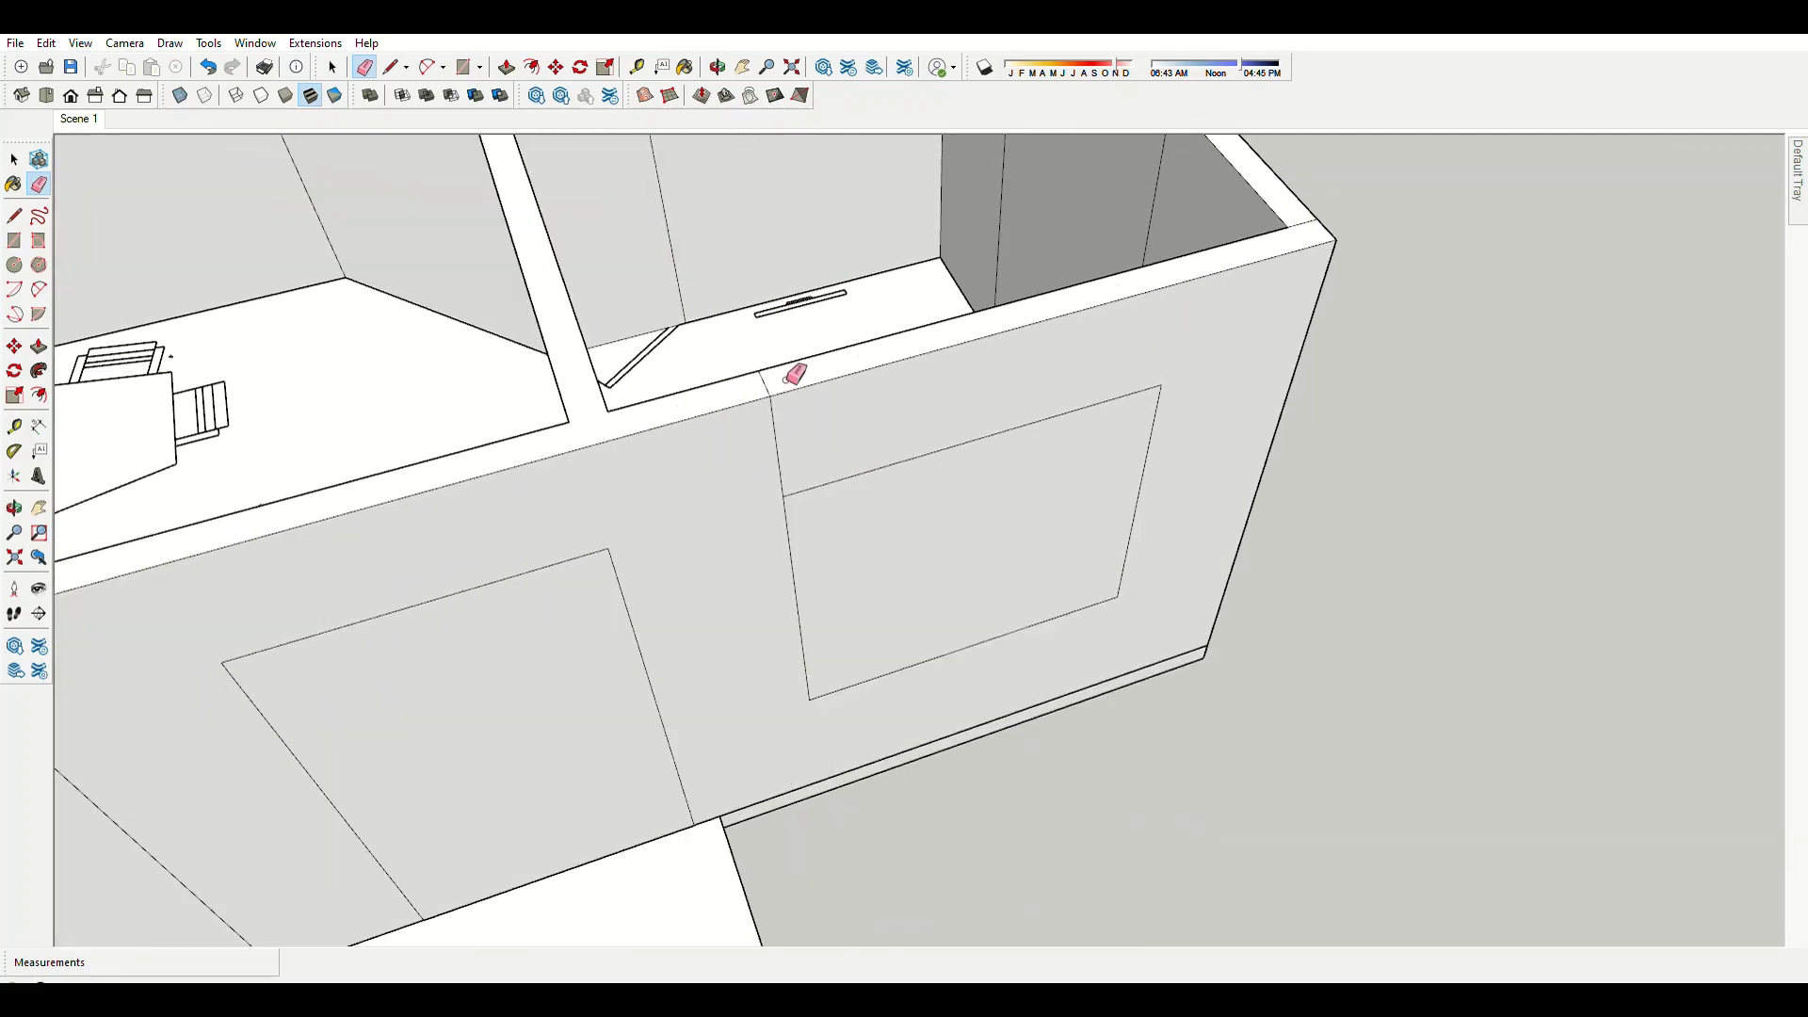
pyautogui.scroll(2, 700, 433)
pyautogui.press('l')
pyautogui.scroll(-5, 1129, 377)
pyautogui.press('e')
pyautogui.scroll(4, 1368, 392)
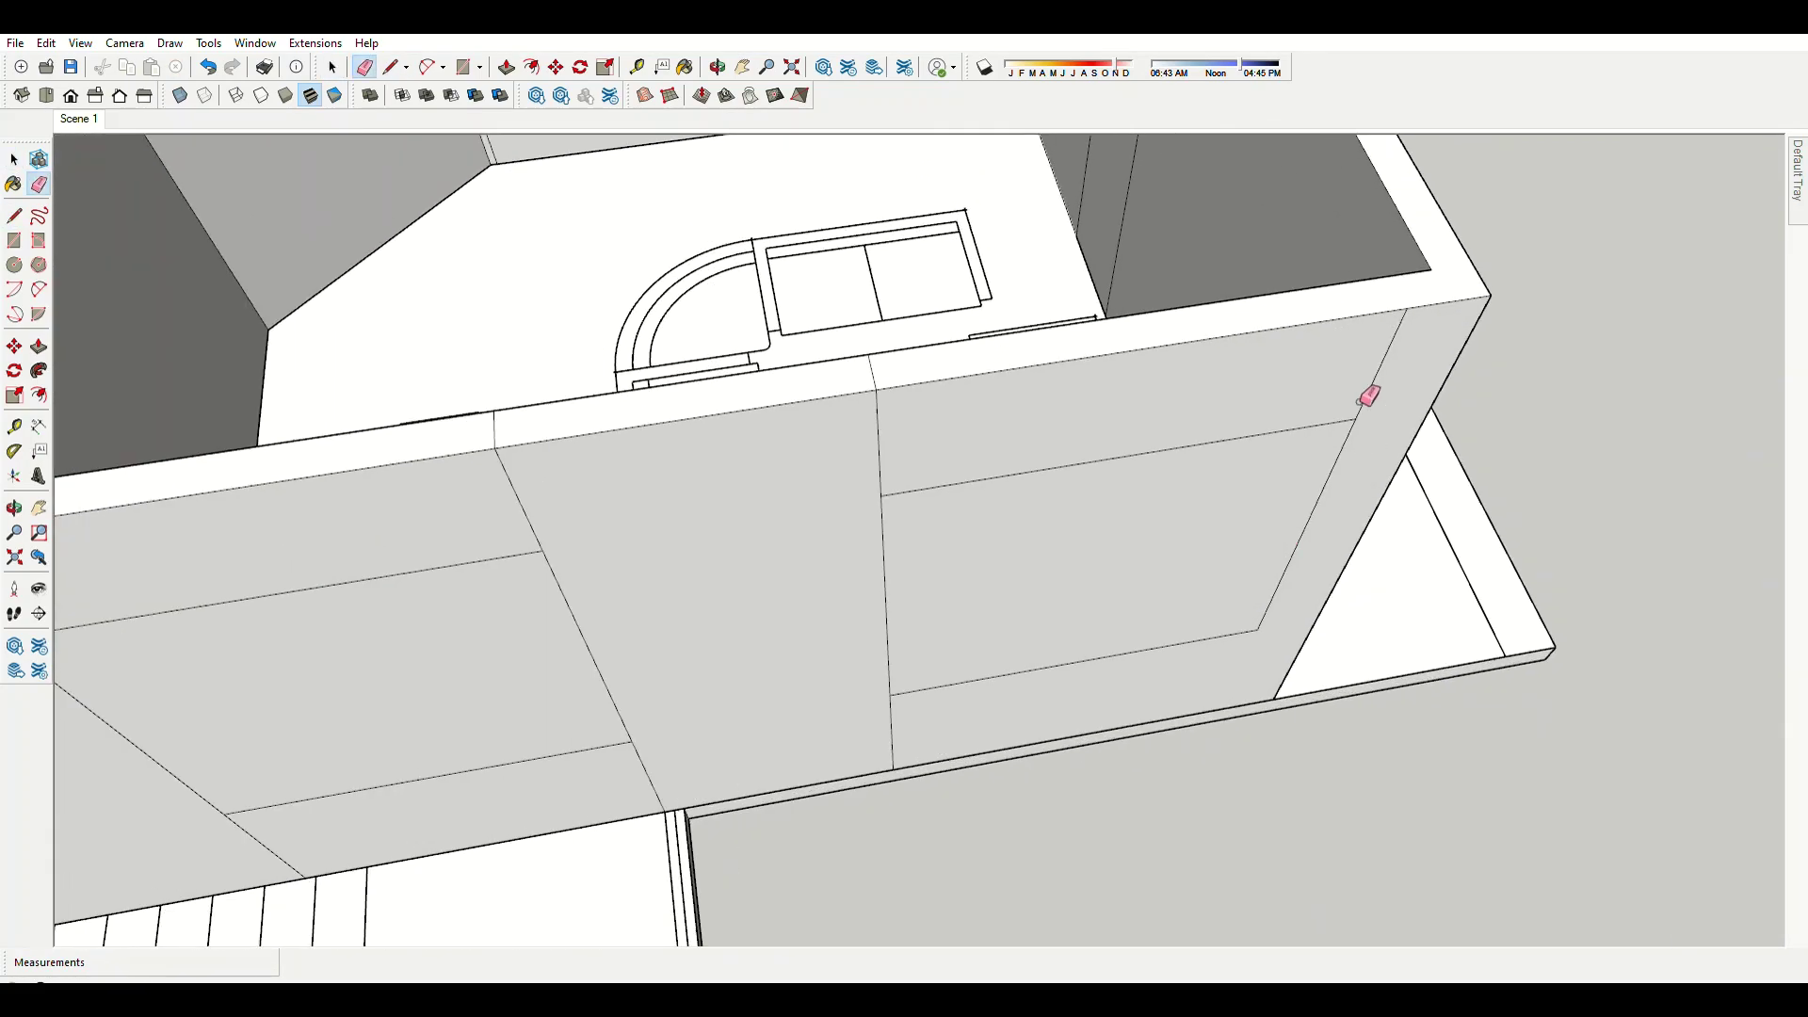
pyautogui.scroll(-2, 944, 472)
pyautogui.scroll(4, 859, 621)
pyautogui.scroll(-4, 1195, 315)
pyautogui.scroll(3, 1376, 379)
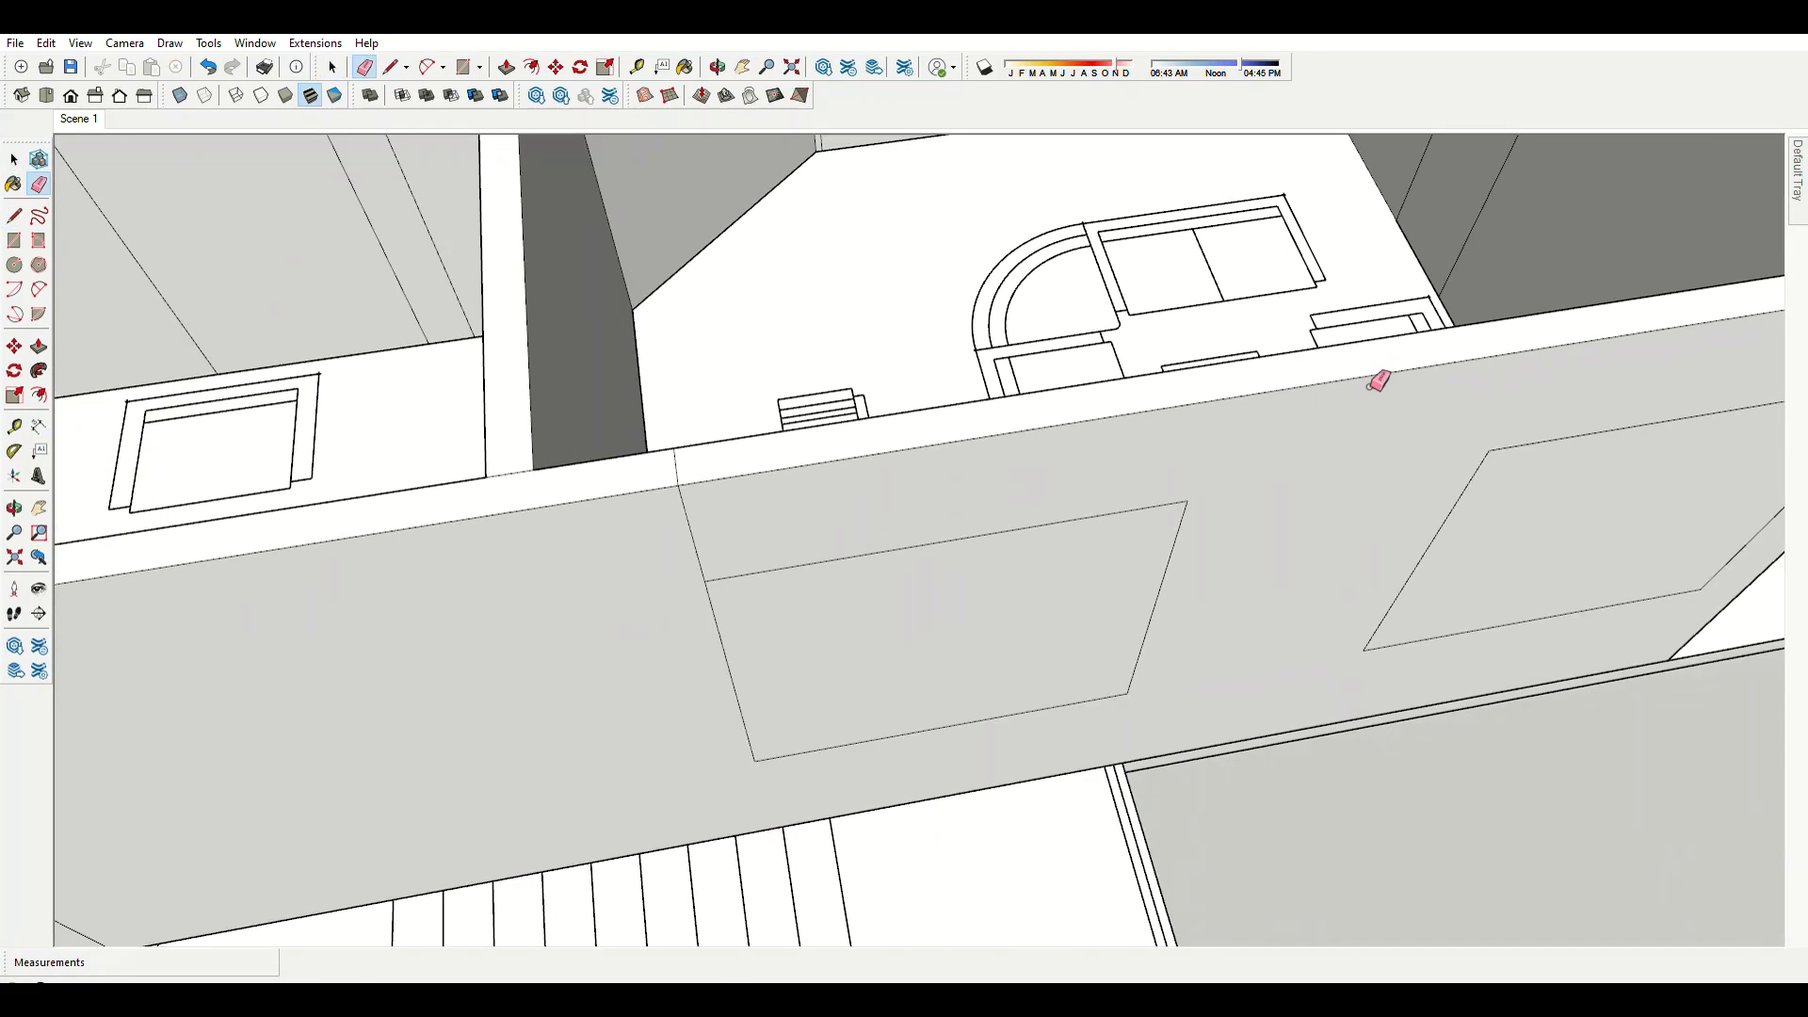
pyautogui.scroll(-3, 1300, 295)
pyautogui.scroll(3, 939, 301)
pyautogui.scroll(-3, 940, 302)
pyautogui.scroll(-2, 1127, 593)
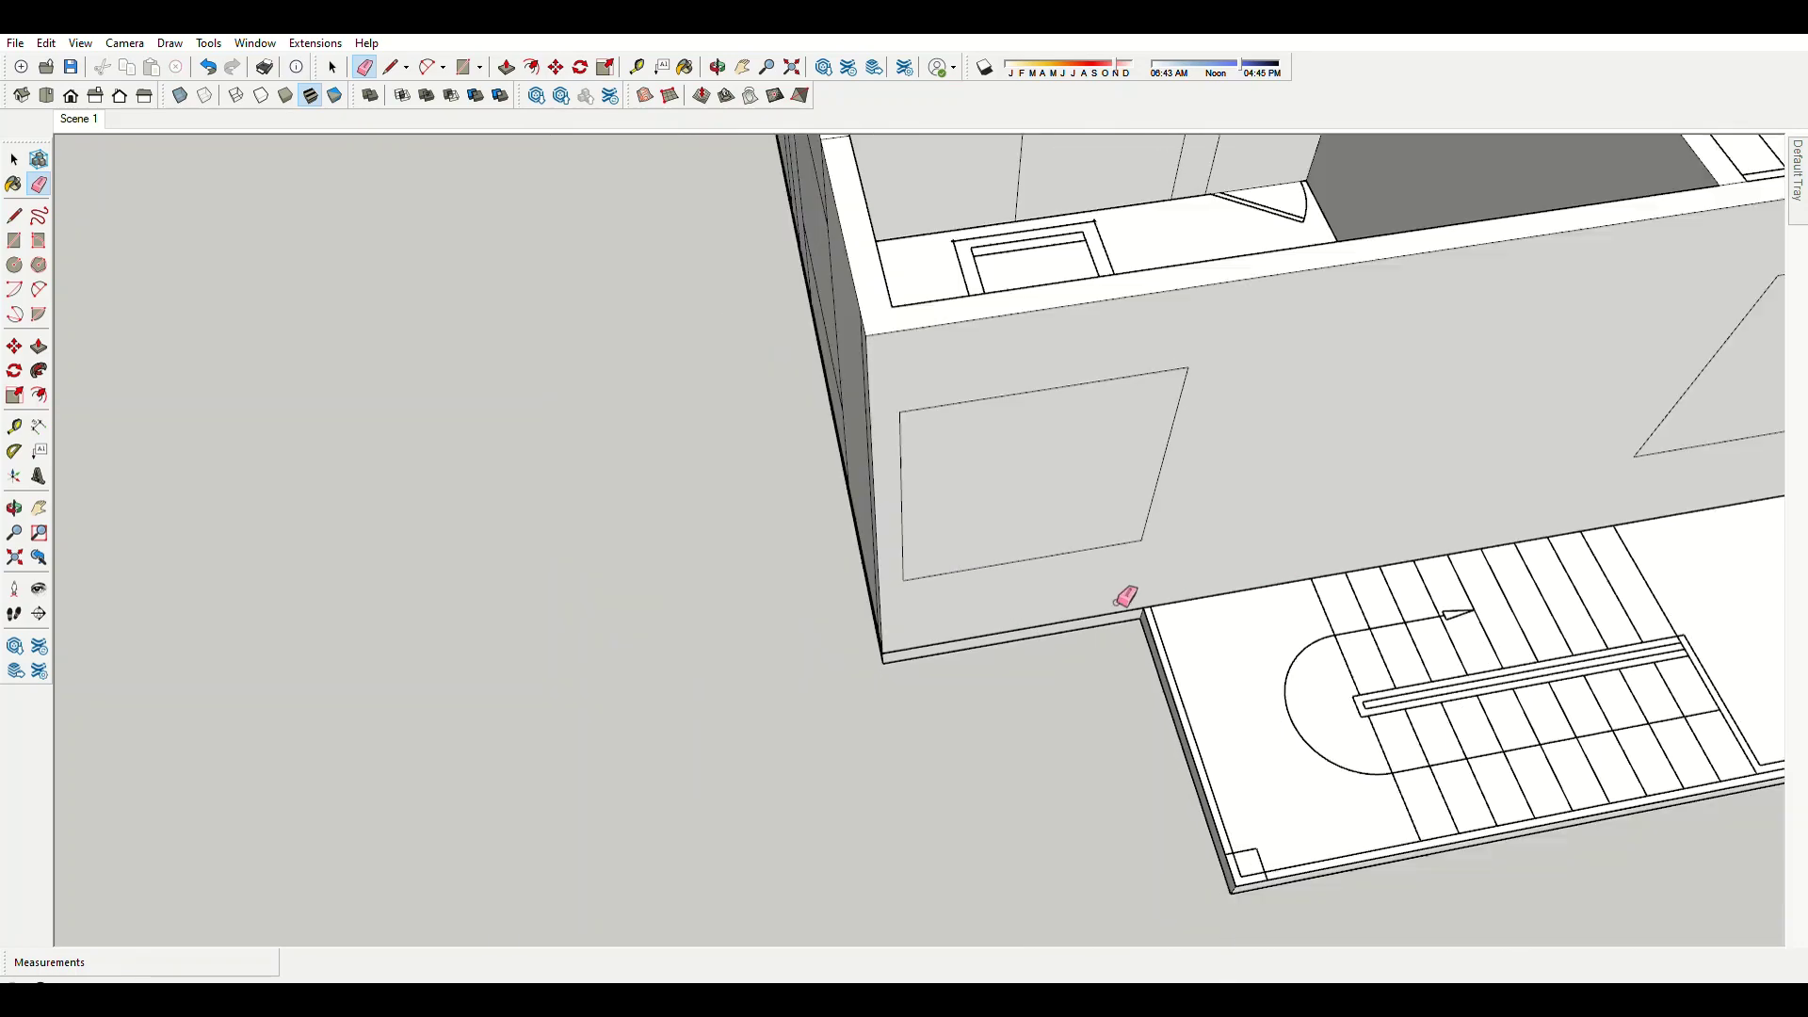
# Orbit over the upper-floor rooms and partition tops to check for stray edges.
pyautogui.moveTo(1127, 593); pyautogui.dragTo(1041, 459, button='middle')
pyautogui.moveTo(690, 596); pyautogui.dragTo(812, 393, button='middle')
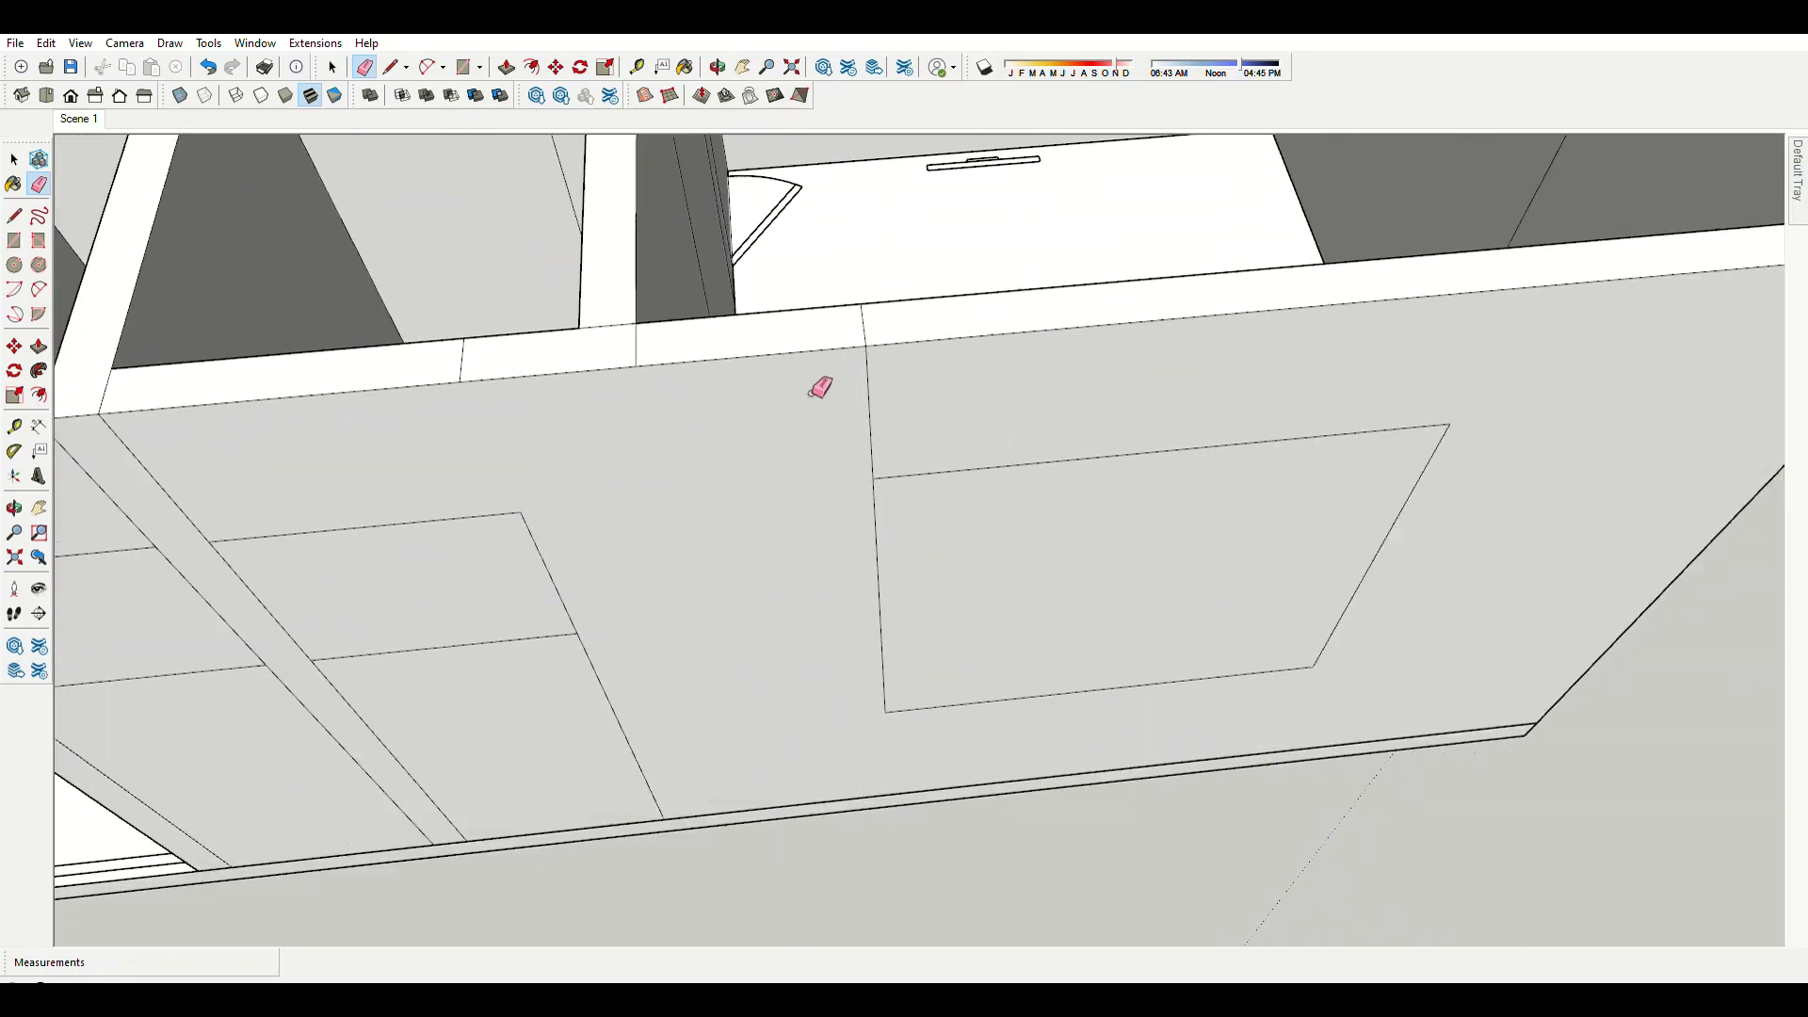
pyautogui.scroll(-3, 1137, 486)
pyautogui.moveTo(791, 615); pyautogui.dragTo(943, 657, button='middle')
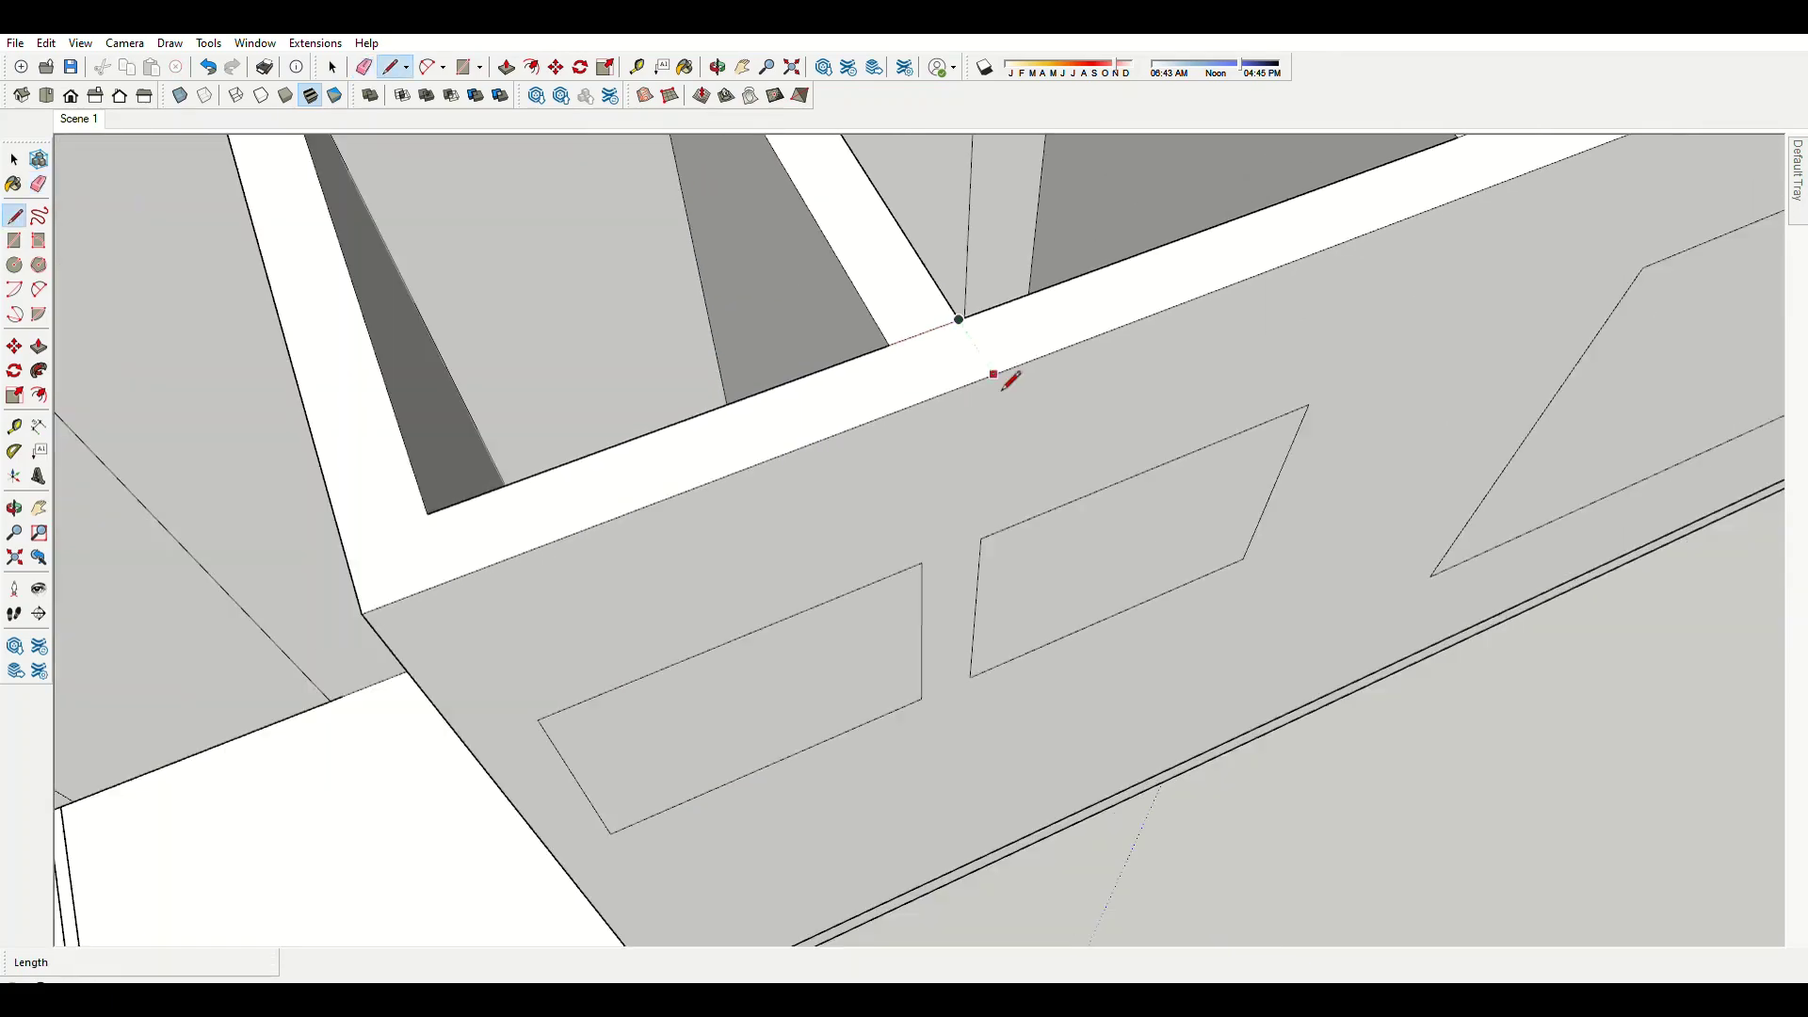
pyautogui.scroll(3, 904, 252)
pyautogui.scroll(-3, 781, 819)
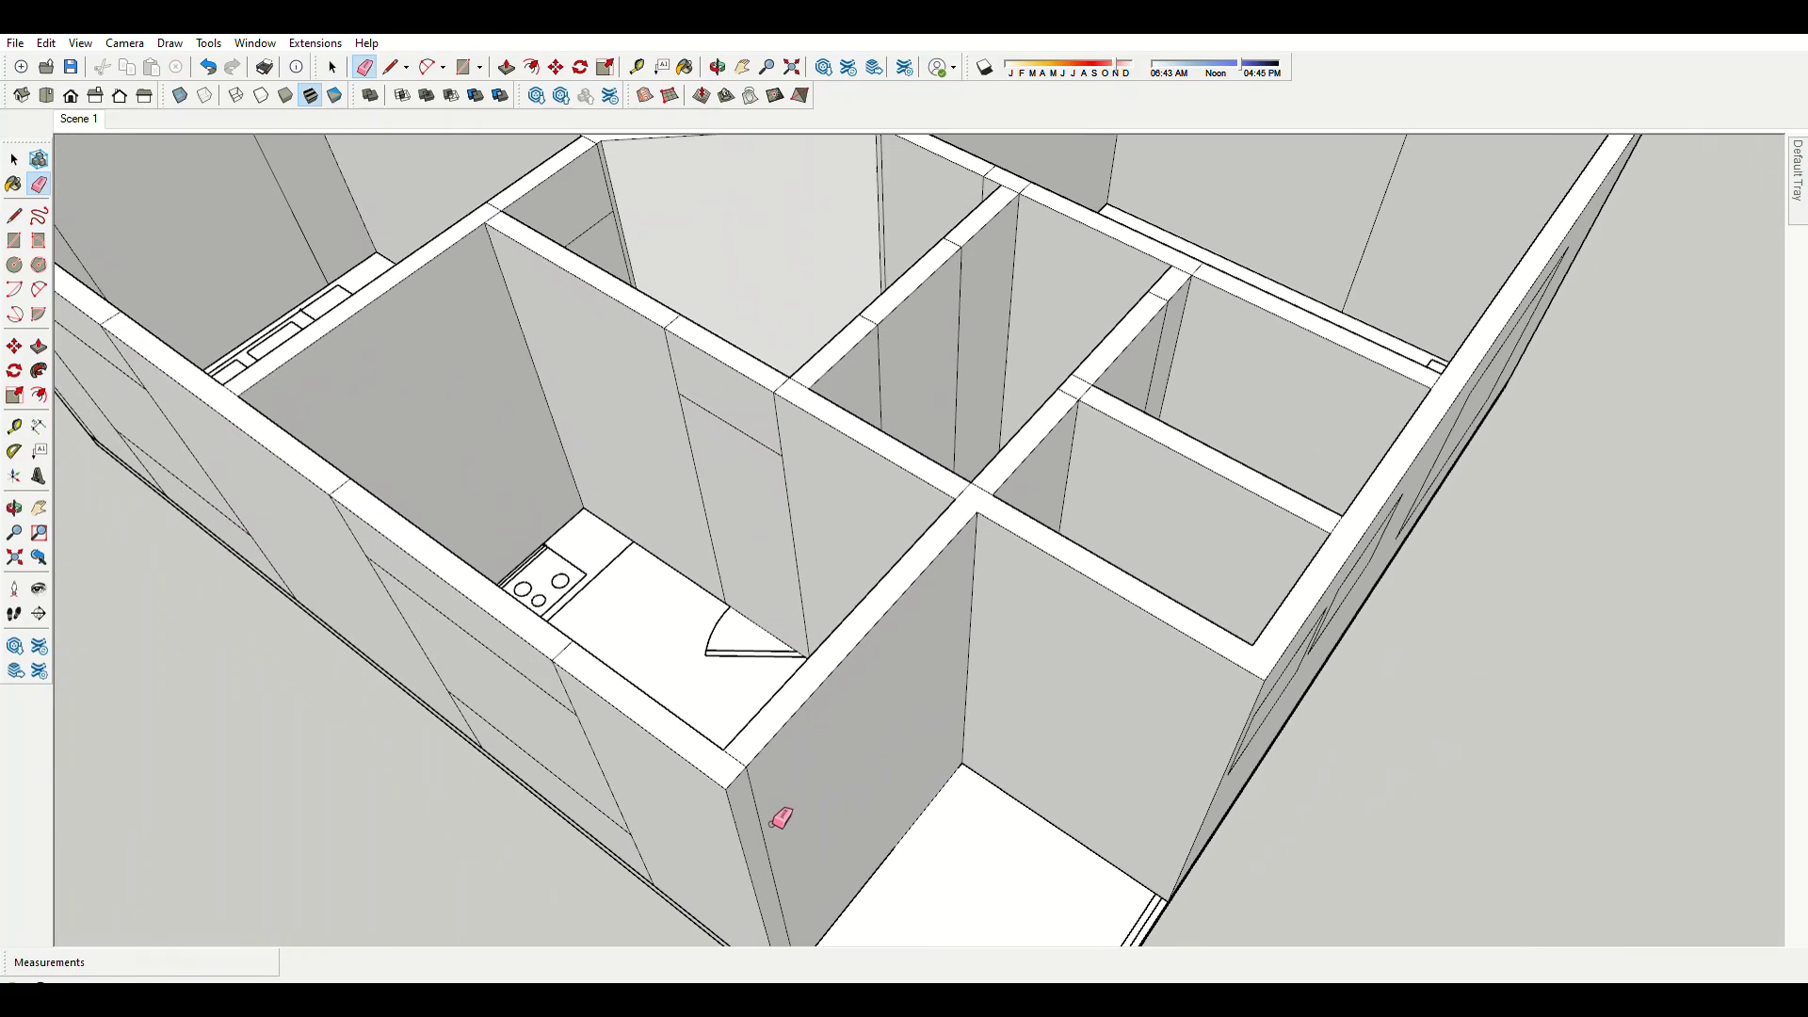
pyautogui.moveTo(817, 725)
pyautogui.mouseDown(button='middle')
pyautogui.moveTo(645, 747)
pyautogui.moveTo(692, 586)
pyautogui.mouseUp(button='middle')
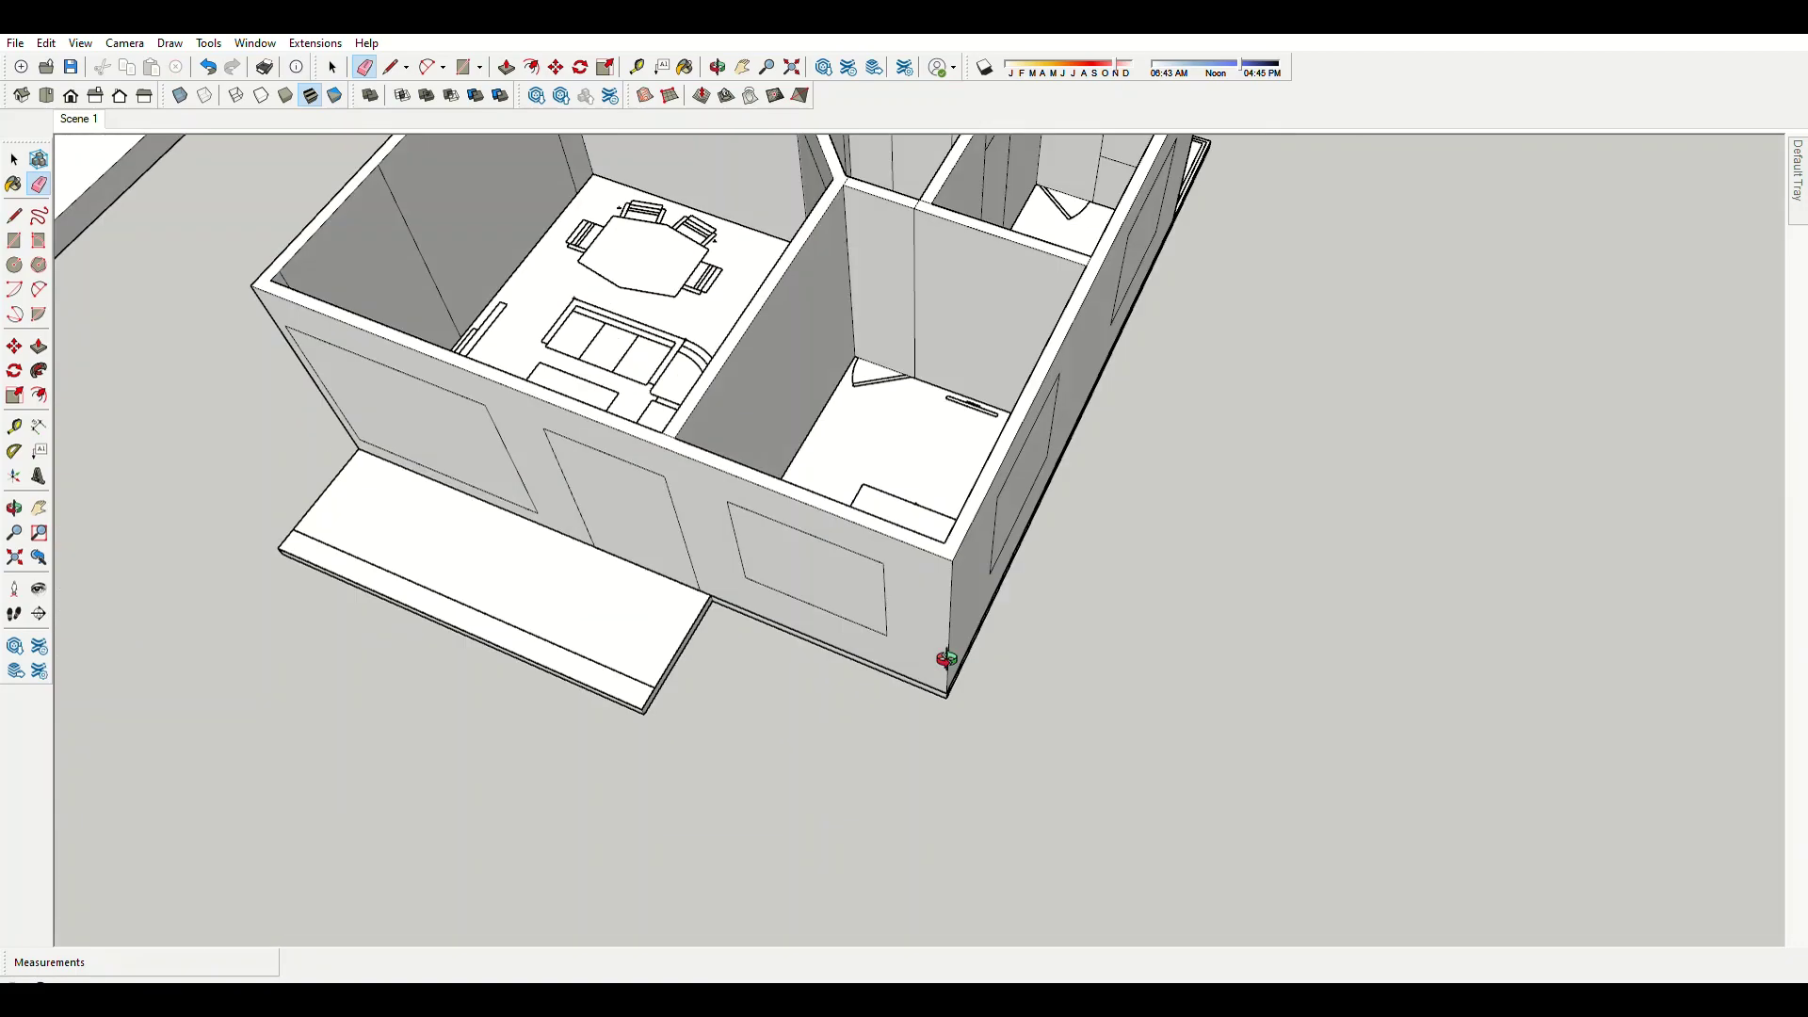
pyautogui.scroll(5, 946, 659)
pyautogui.moveTo(947, 659)
pyautogui.mouseDown(button='middle')
pyautogui.moveTo(1105, 468)
pyautogui.moveTo(1166, 471)
pyautogui.moveTo(1182, 355)
pyautogui.moveTo(640, 389)
pyautogui.moveTo(1142, 404)
pyautogui.moveTo(960, 392)
pyautogui.moveTo(1162, 347)
pyautogui.moveTo(1077, 509)
pyautogui.moveTo(992, 754)
pyautogui.moveTo(904, 534)
pyautogui.mouseUp(button='middle')
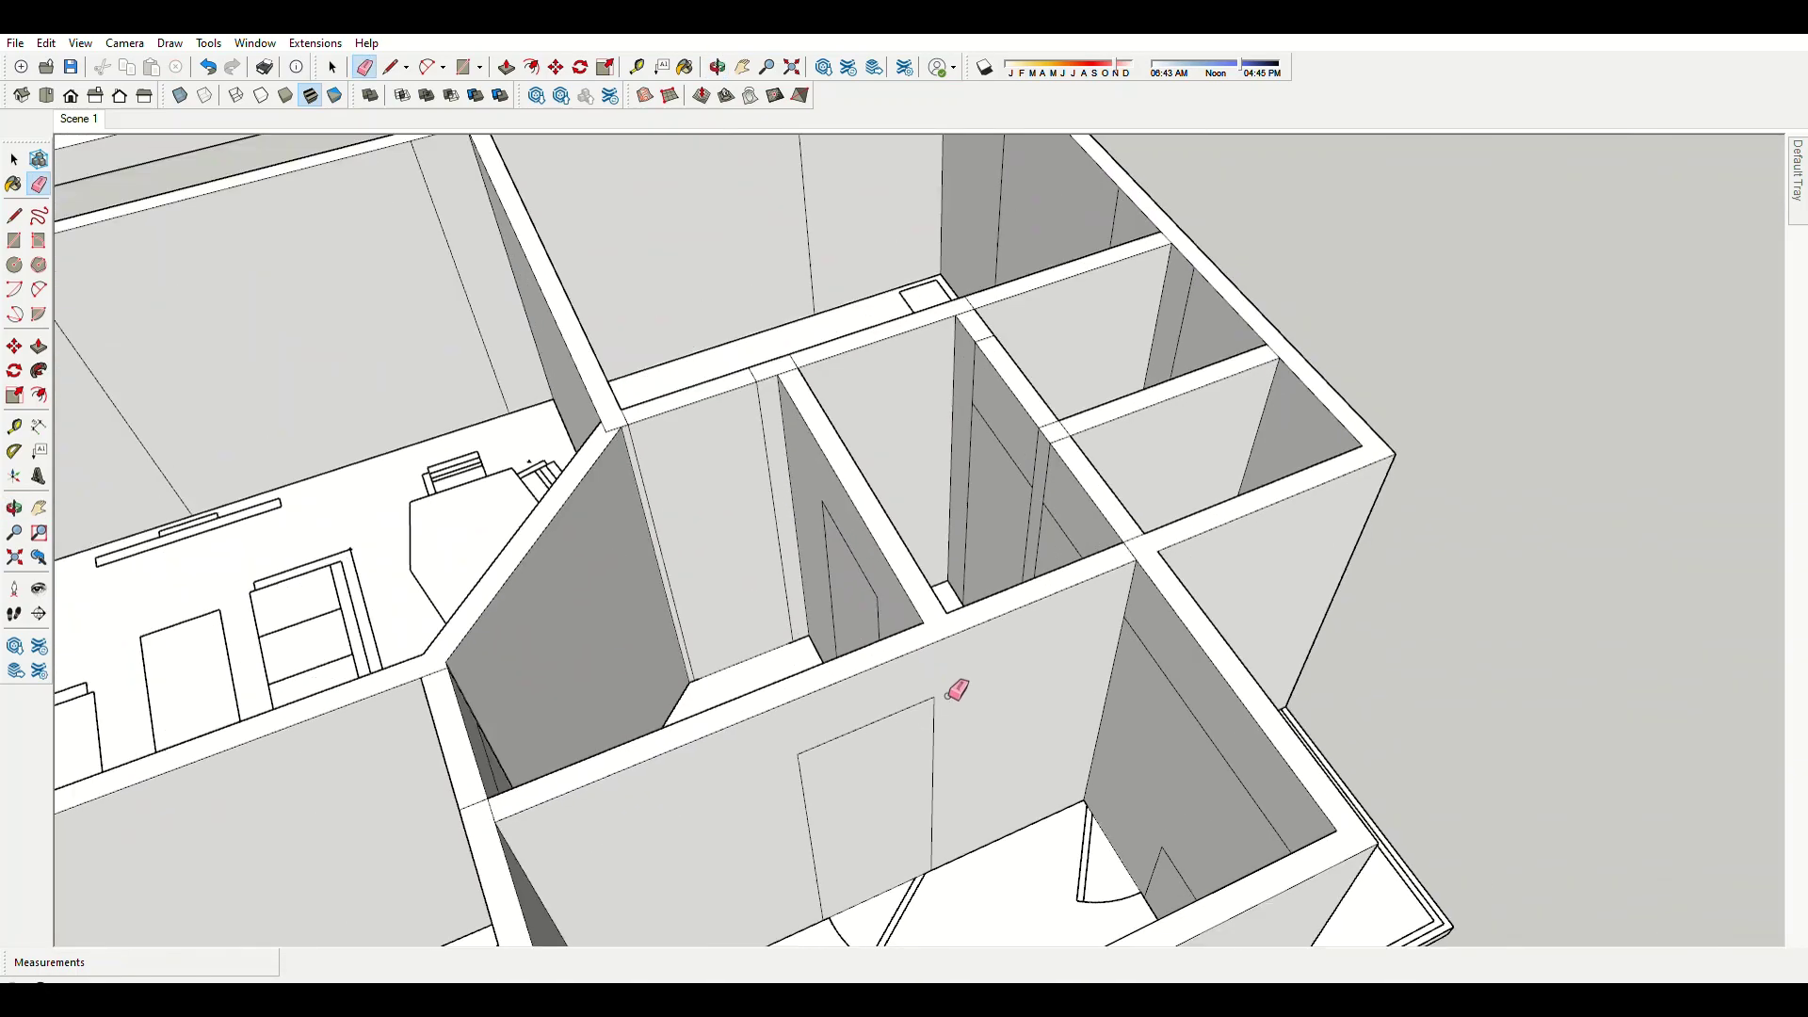
pyautogui.moveTo(958, 690)
pyautogui.mouseDown(button='middle')
pyautogui.moveTo(973, 411)
pyautogui.moveTo(1073, 662)
pyautogui.moveTo(683, 439)
pyautogui.mouseUp(button='middle')
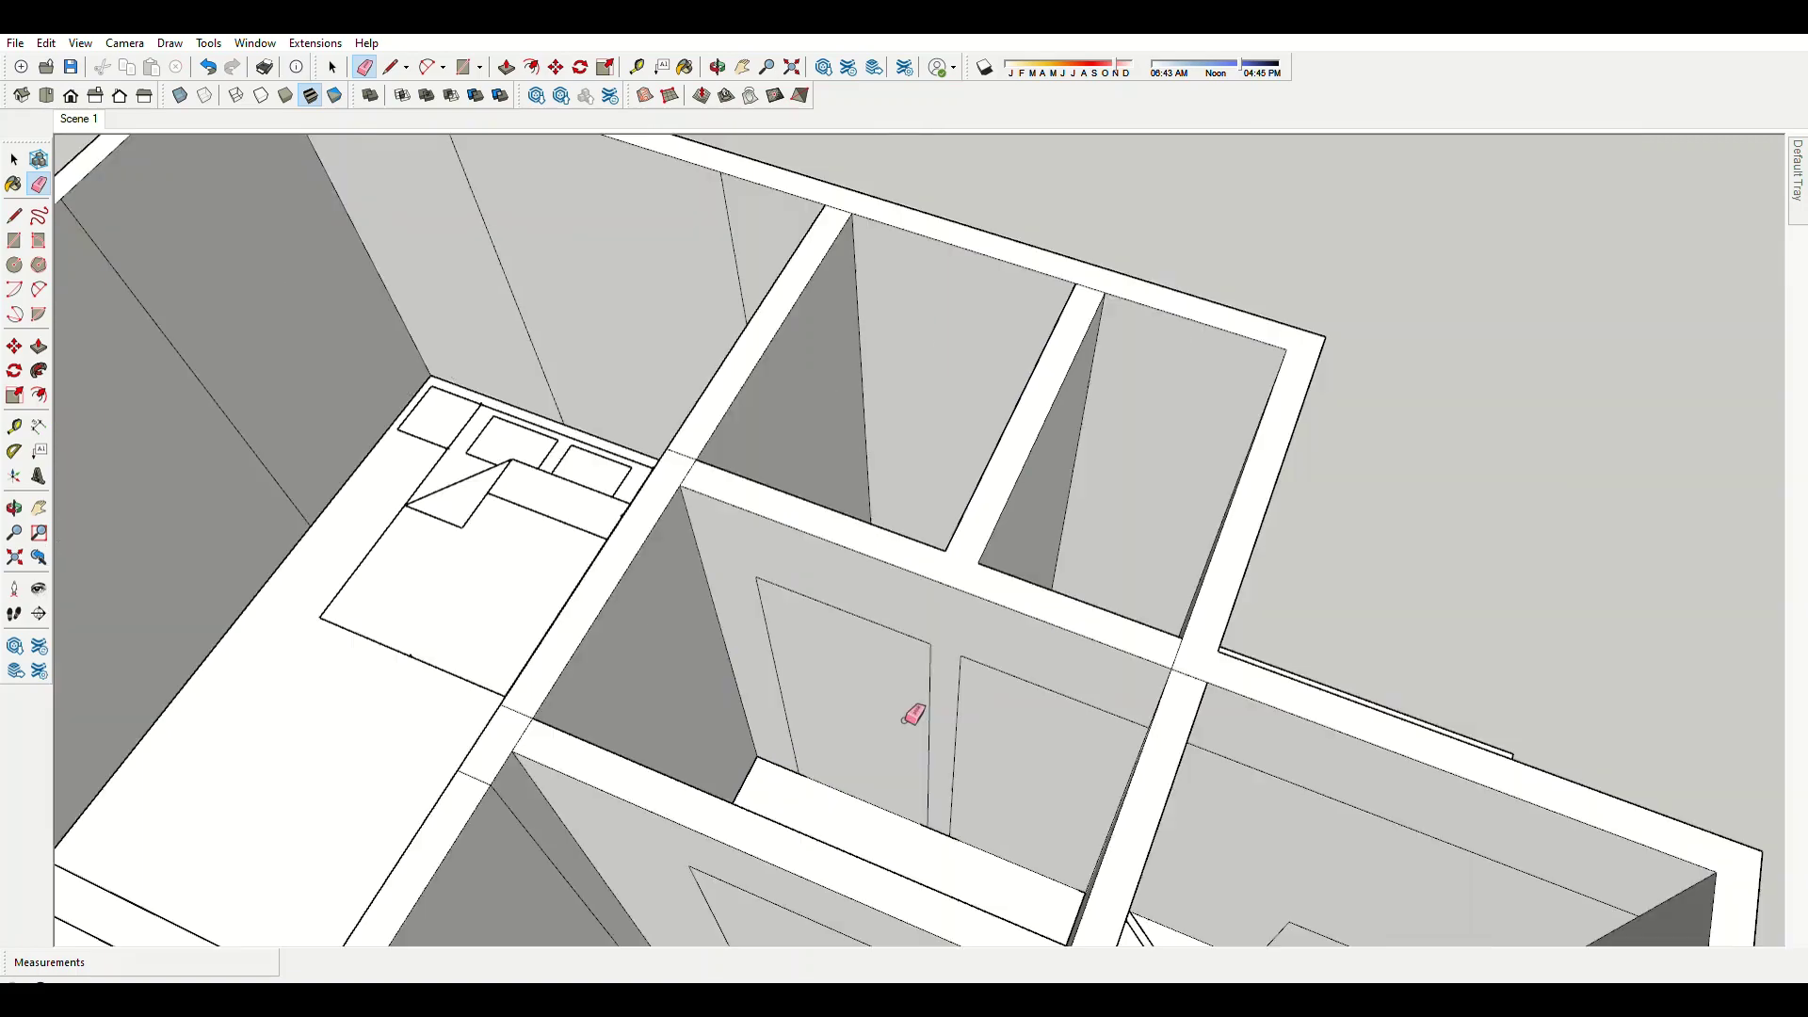
pyautogui.moveTo(913, 716); pyautogui.dragTo(1035, 574, button='middle')
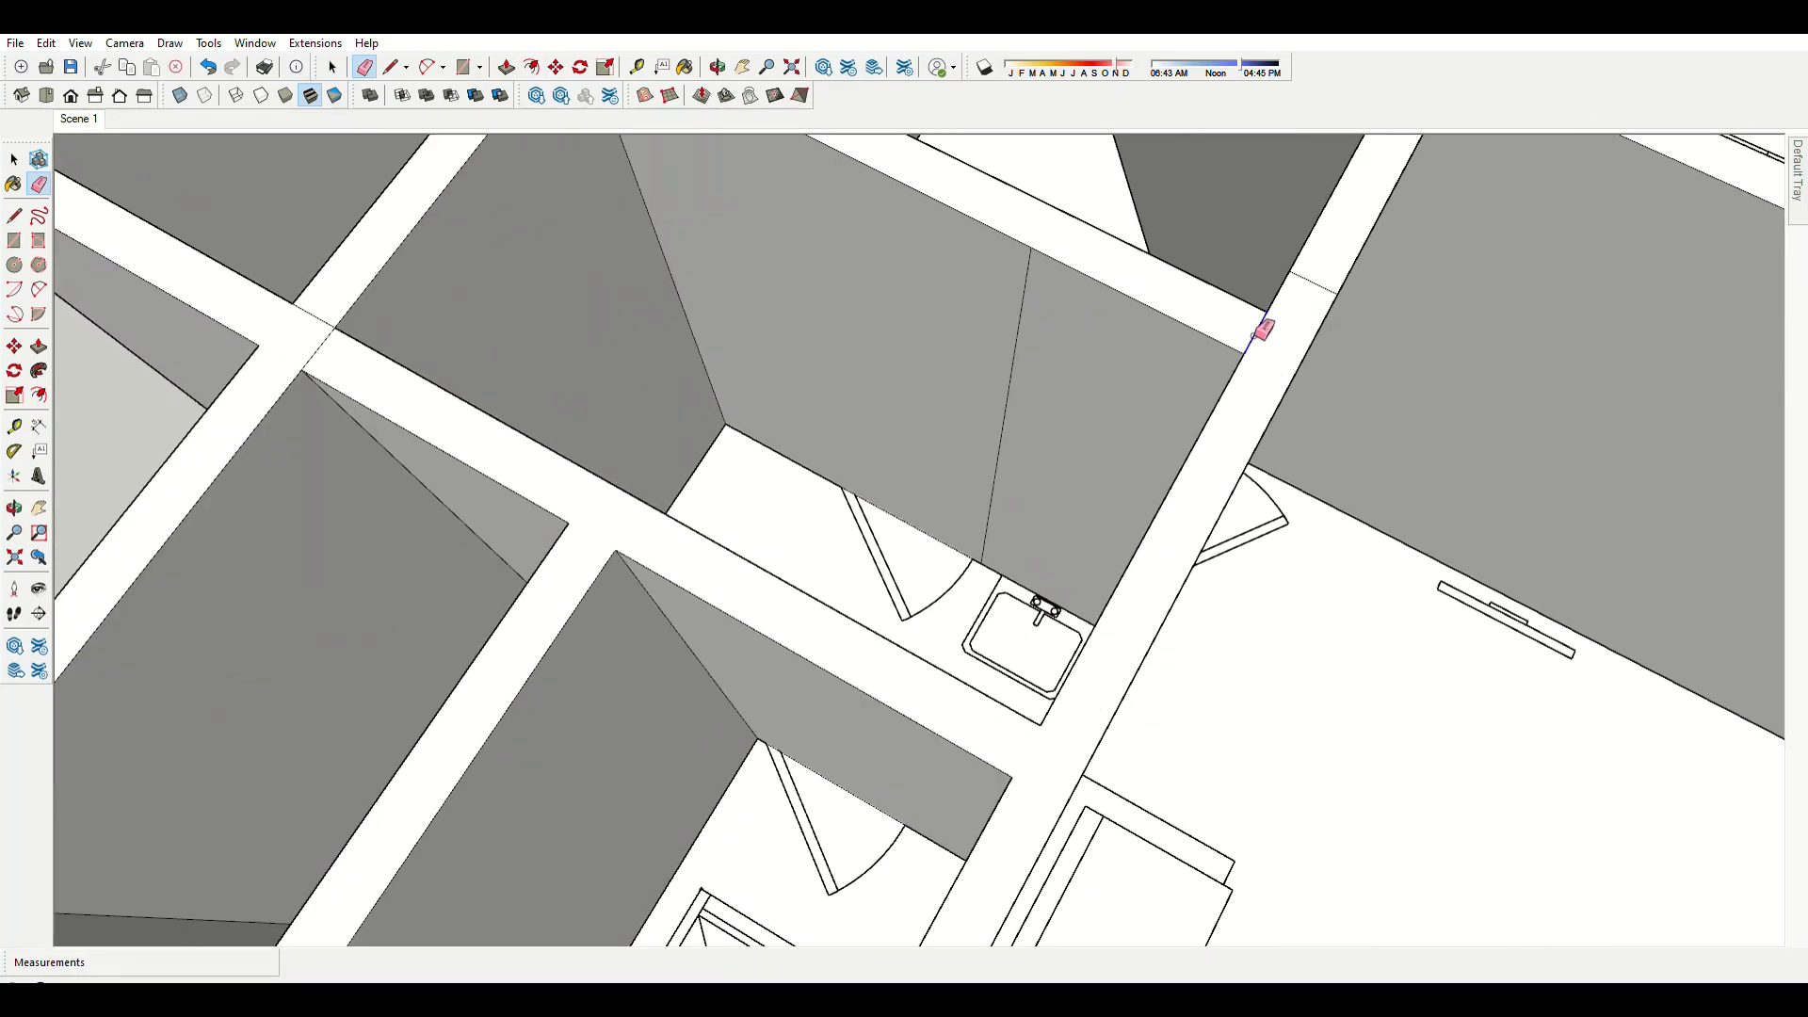
pyautogui.moveTo(1263, 329)
pyautogui.mouseDown(button='middle')
pyautogui.moveTo(799, 412)
pyautogui.moveTo(1069, 352)
pyautogui.mouseUp(button='middle')
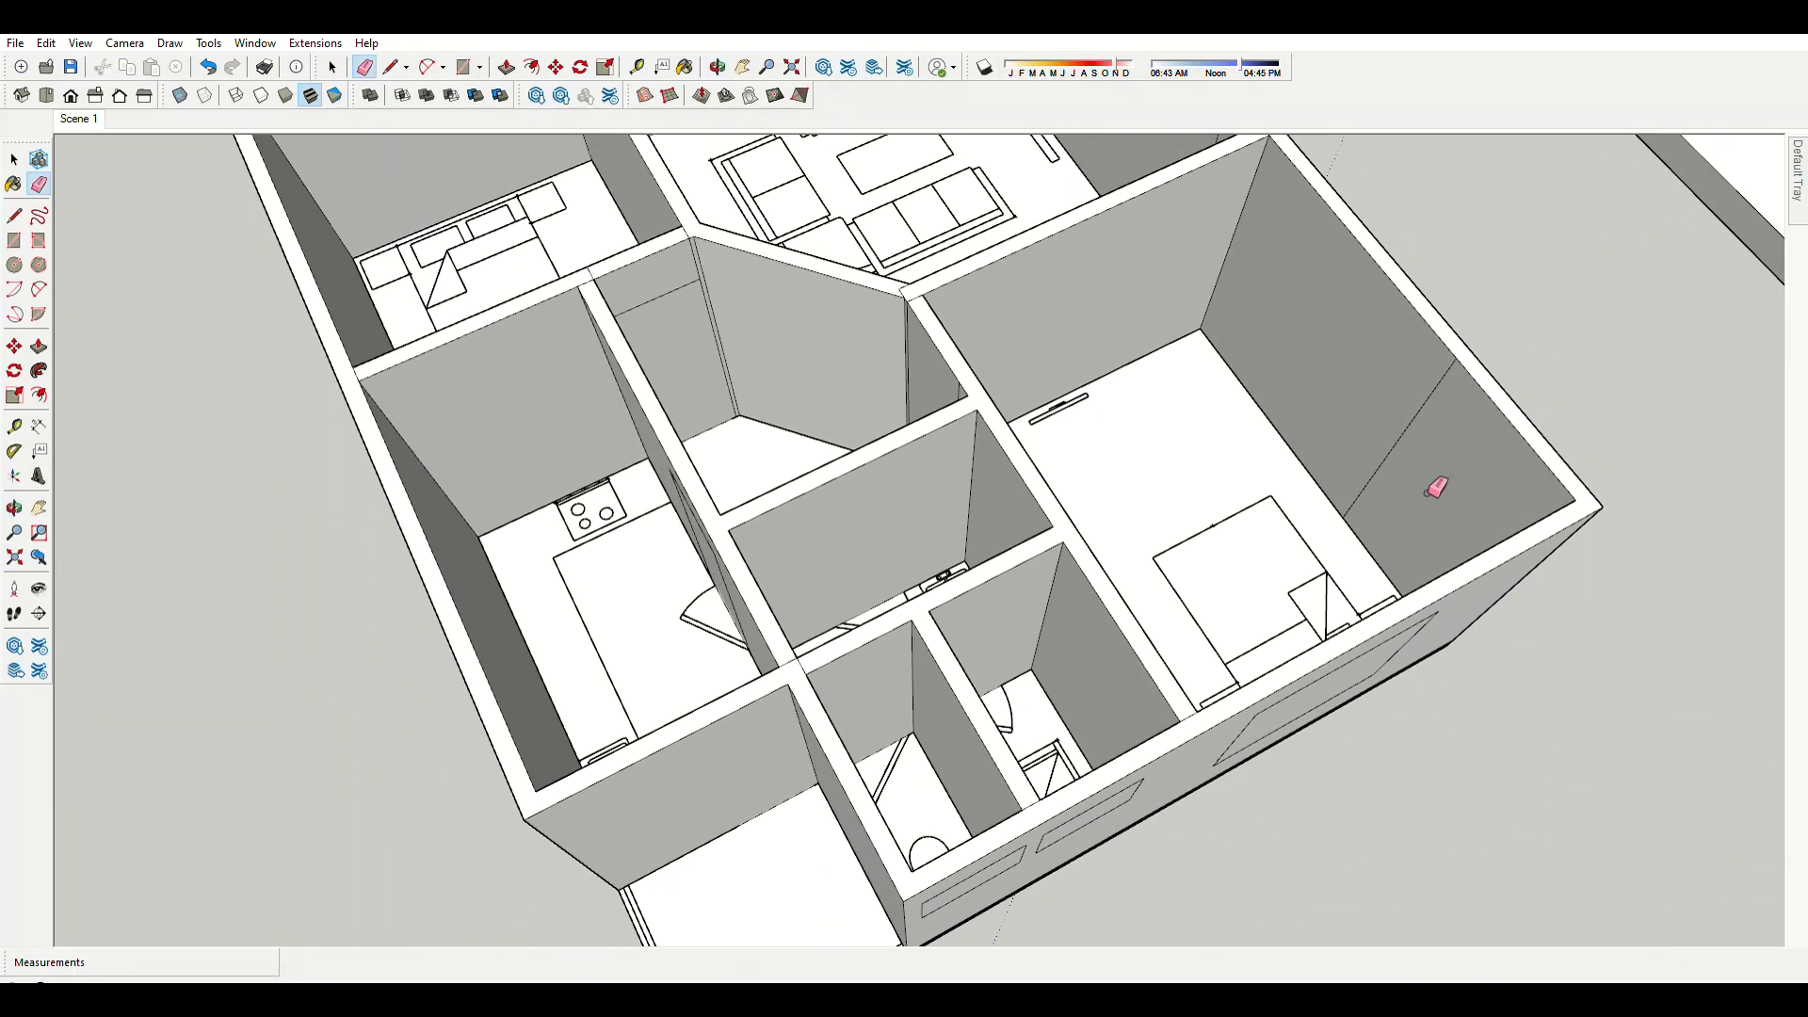
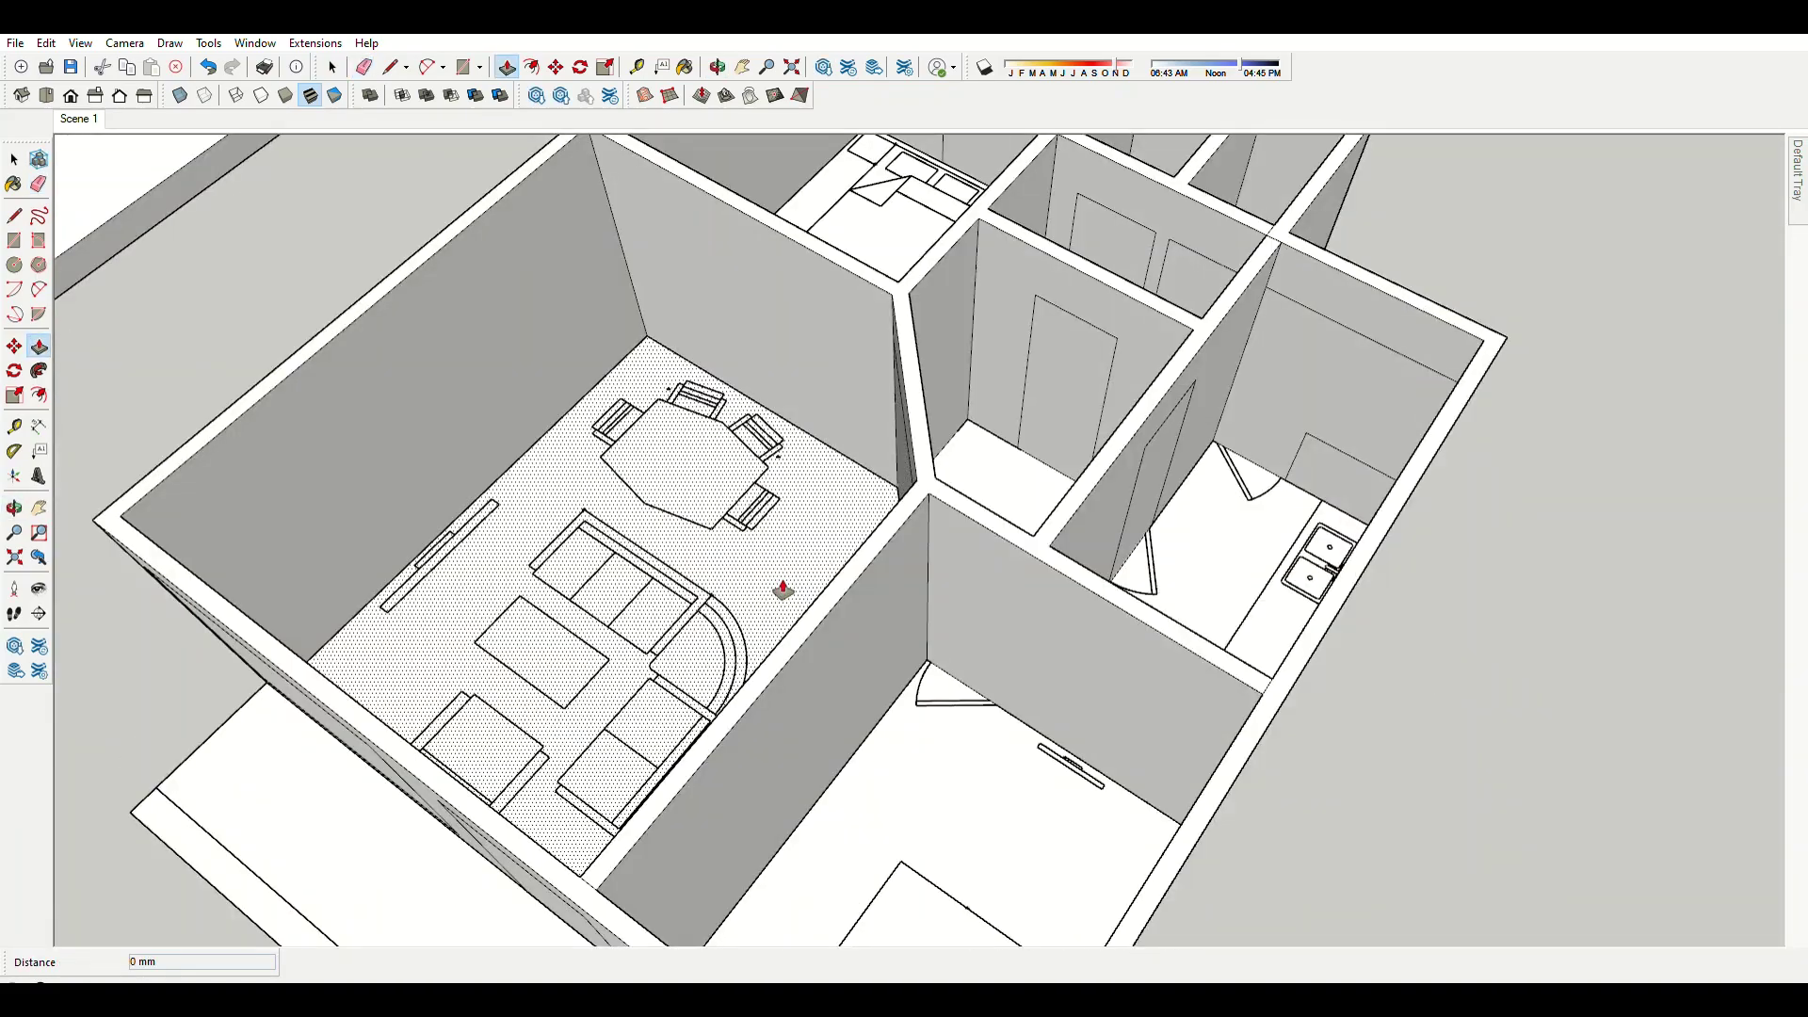
# Orbit and zoom around the whole house to survey the interior walls.
pyautogui.moveTo(782, 590)
pyautogui.mouseDown(button='middle')
pyautogui.moveTo(1259, 295)
pyautogui.moveTo(1101, 351)
pyautogui.moveTo(956, 541)
pyautogui.moveTo(610, 751)
pyautogui.moveTo(1103, 664)
pyautogui.mouseUp(button='middle')
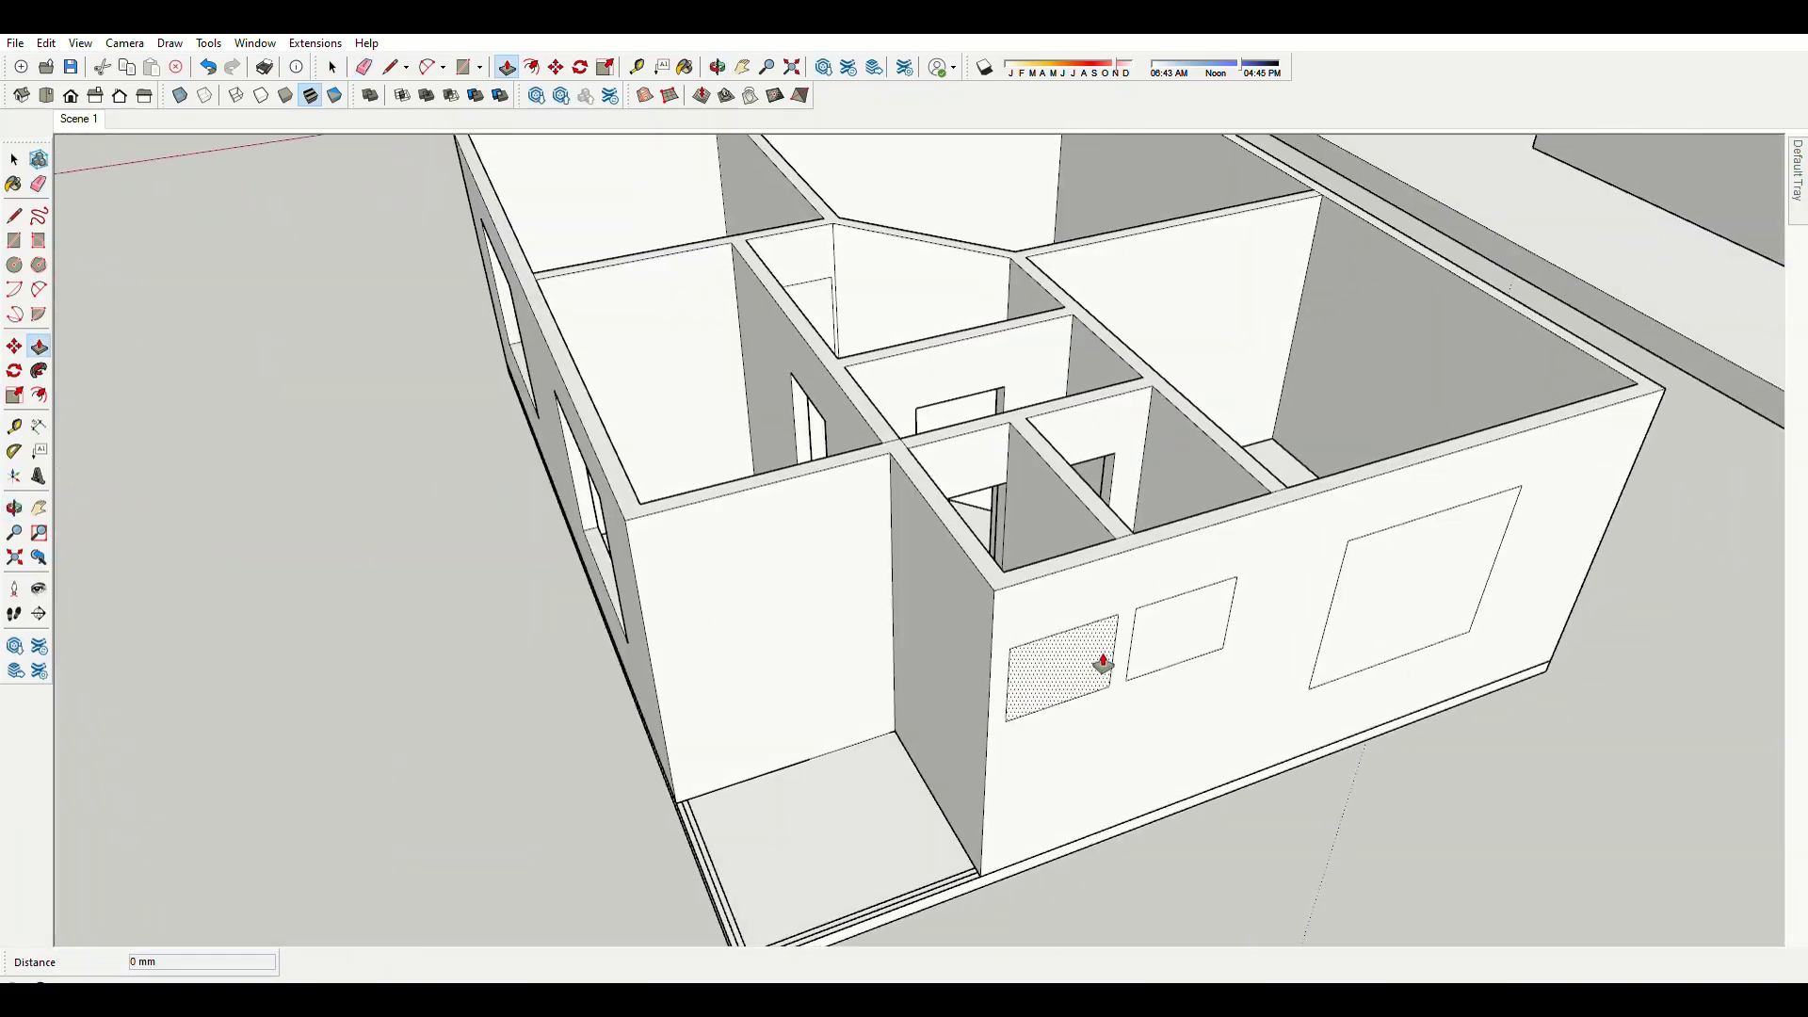
pyautogui.scroll(5, 964, 657)
pyautogui.press('e')
pyautogui.scroll(4, 1090, 585)
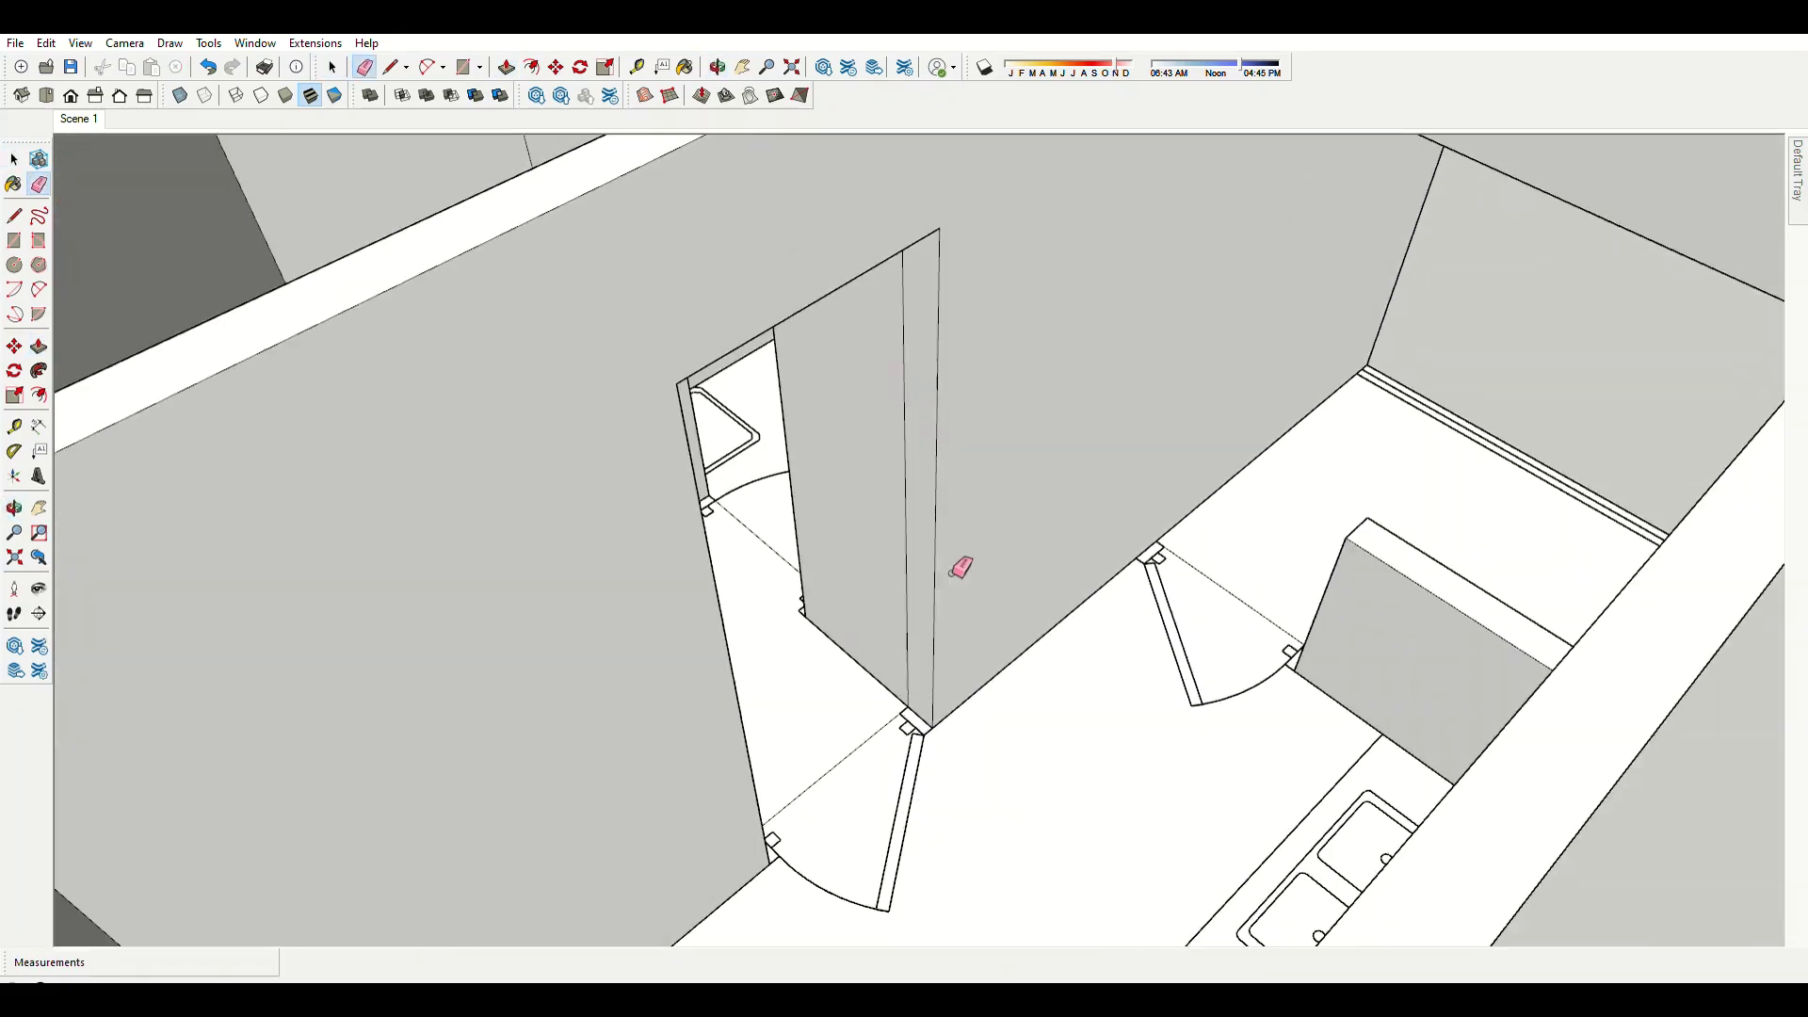
pyautogui.scroll(-5, 796, 532)
pyautogui.moveTo(740, 415); pyautogui.dragTo(937, 594, button='middle')
pyautogui.scroll(3, 864, 565)
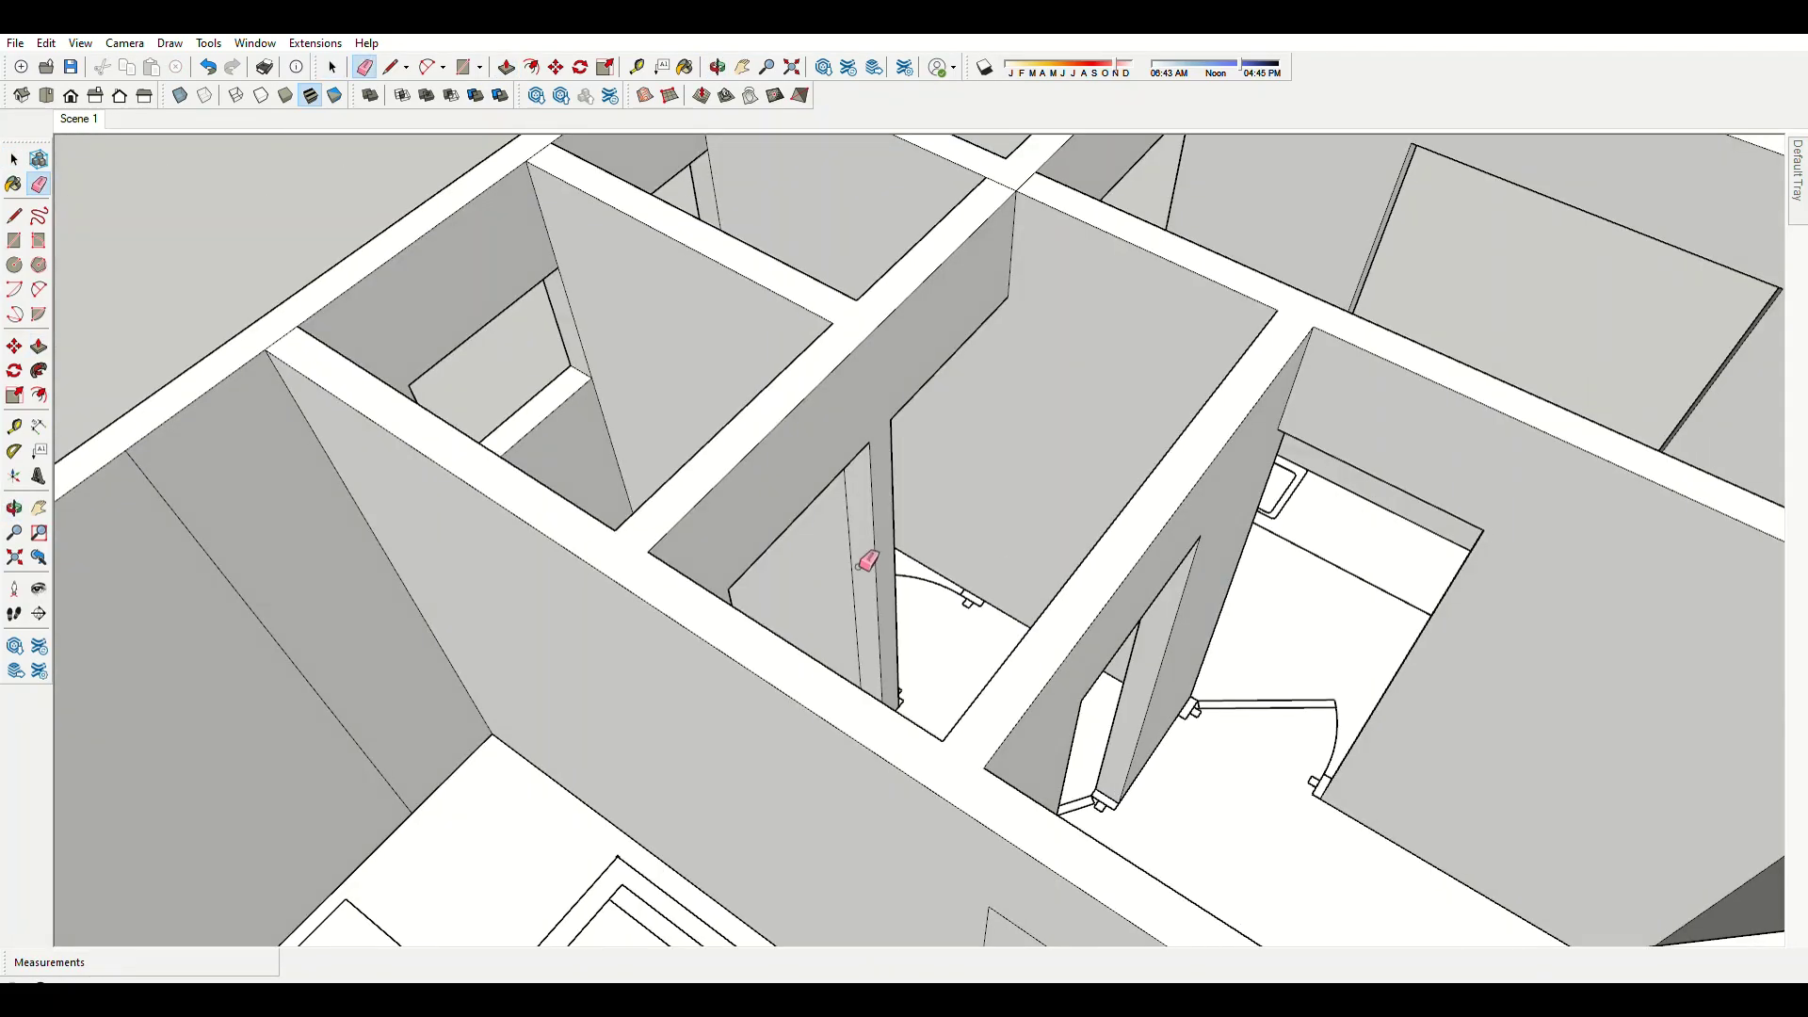
pyautogui.scroll(2, 629, 508)
pyautogui.scroll(-3, 629, 508)
pyautogui.moveTo(524, 512); pyautogui.dragTo(1025, 568, button='middle')
pyautogui.press('p')
pyautogui.scroll(-3, 1025, 569)
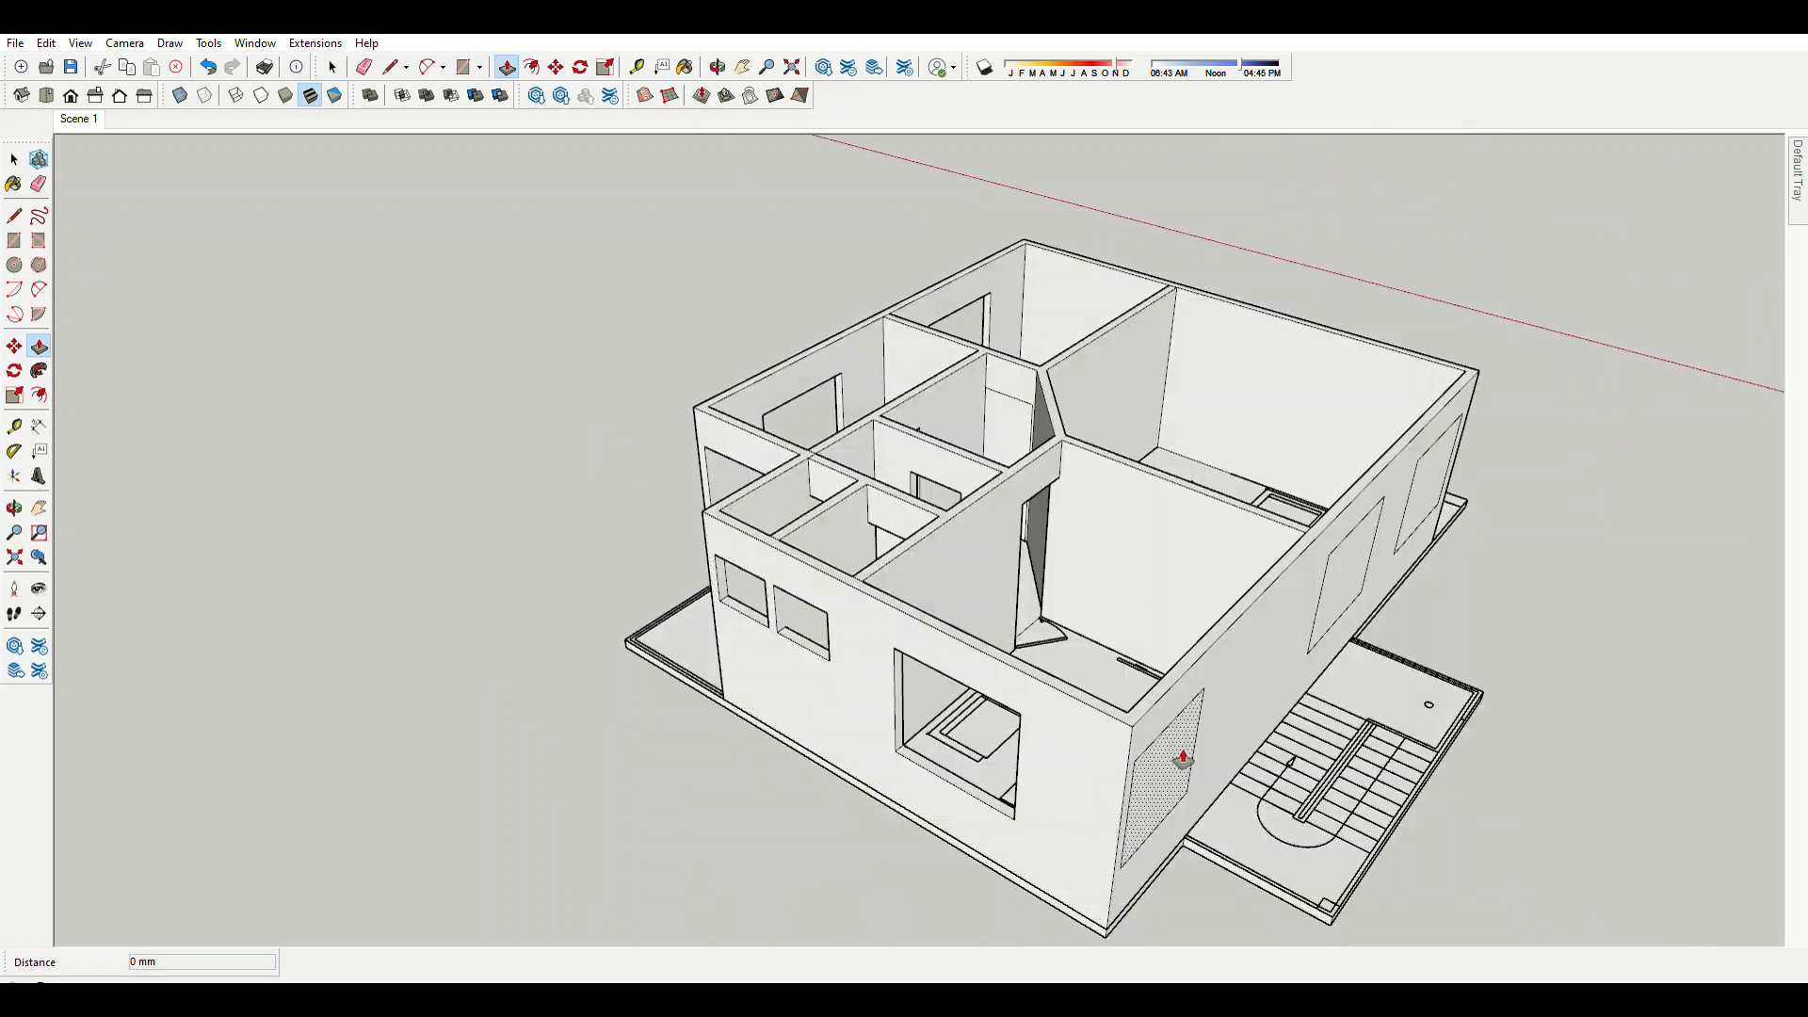
pyautogui.scroll(5, 1431, 482)
pyautogui.scroll(-4, 1319, 415)
# Zoom into the room corner between the central rooms.
pyautogui.moveTo(1319, 415); pyautogui.dragTo(585, 517, button='middle')
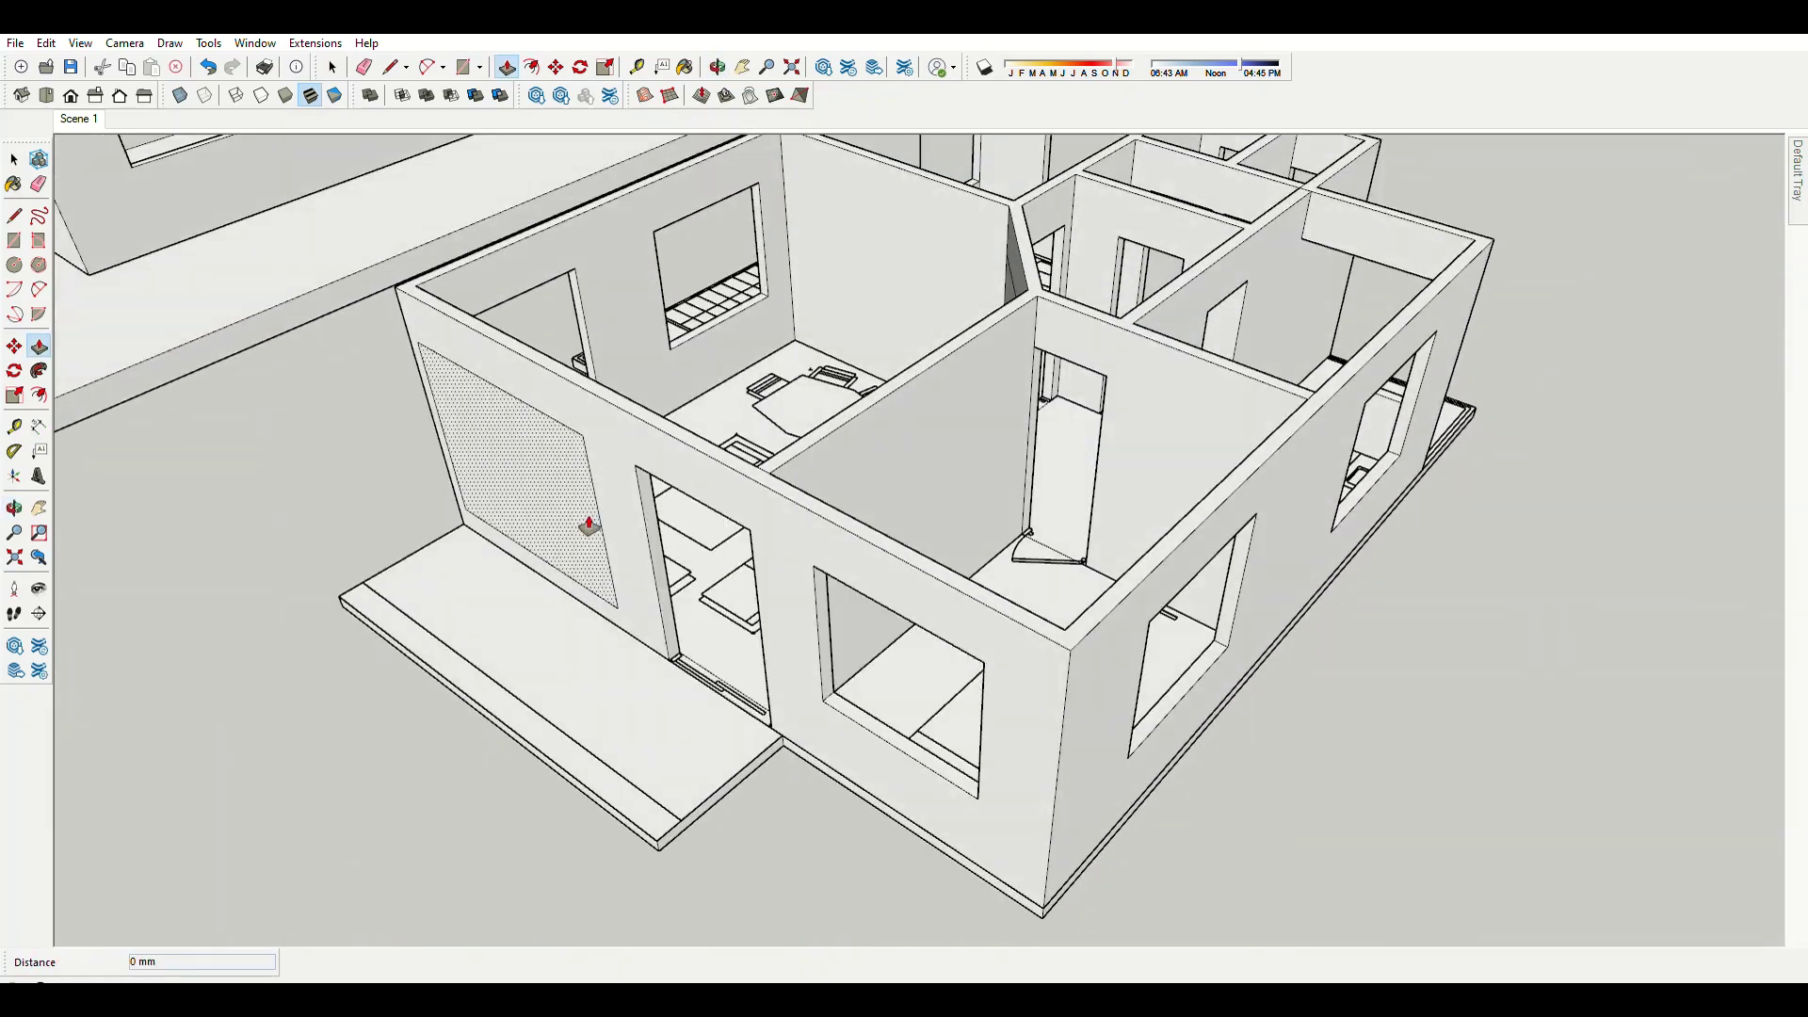
pyautogui.press('e')
pyautogui.scroll(3, 904, 584)
pyautogui.press('space')
pyautogui.scroll(3, 998, 527)
pyautogui.moveTo(998, 527); pyautogui.dragTo(1301, 560, button='middle')
pyautogui.scroll(3, 1301, 560)
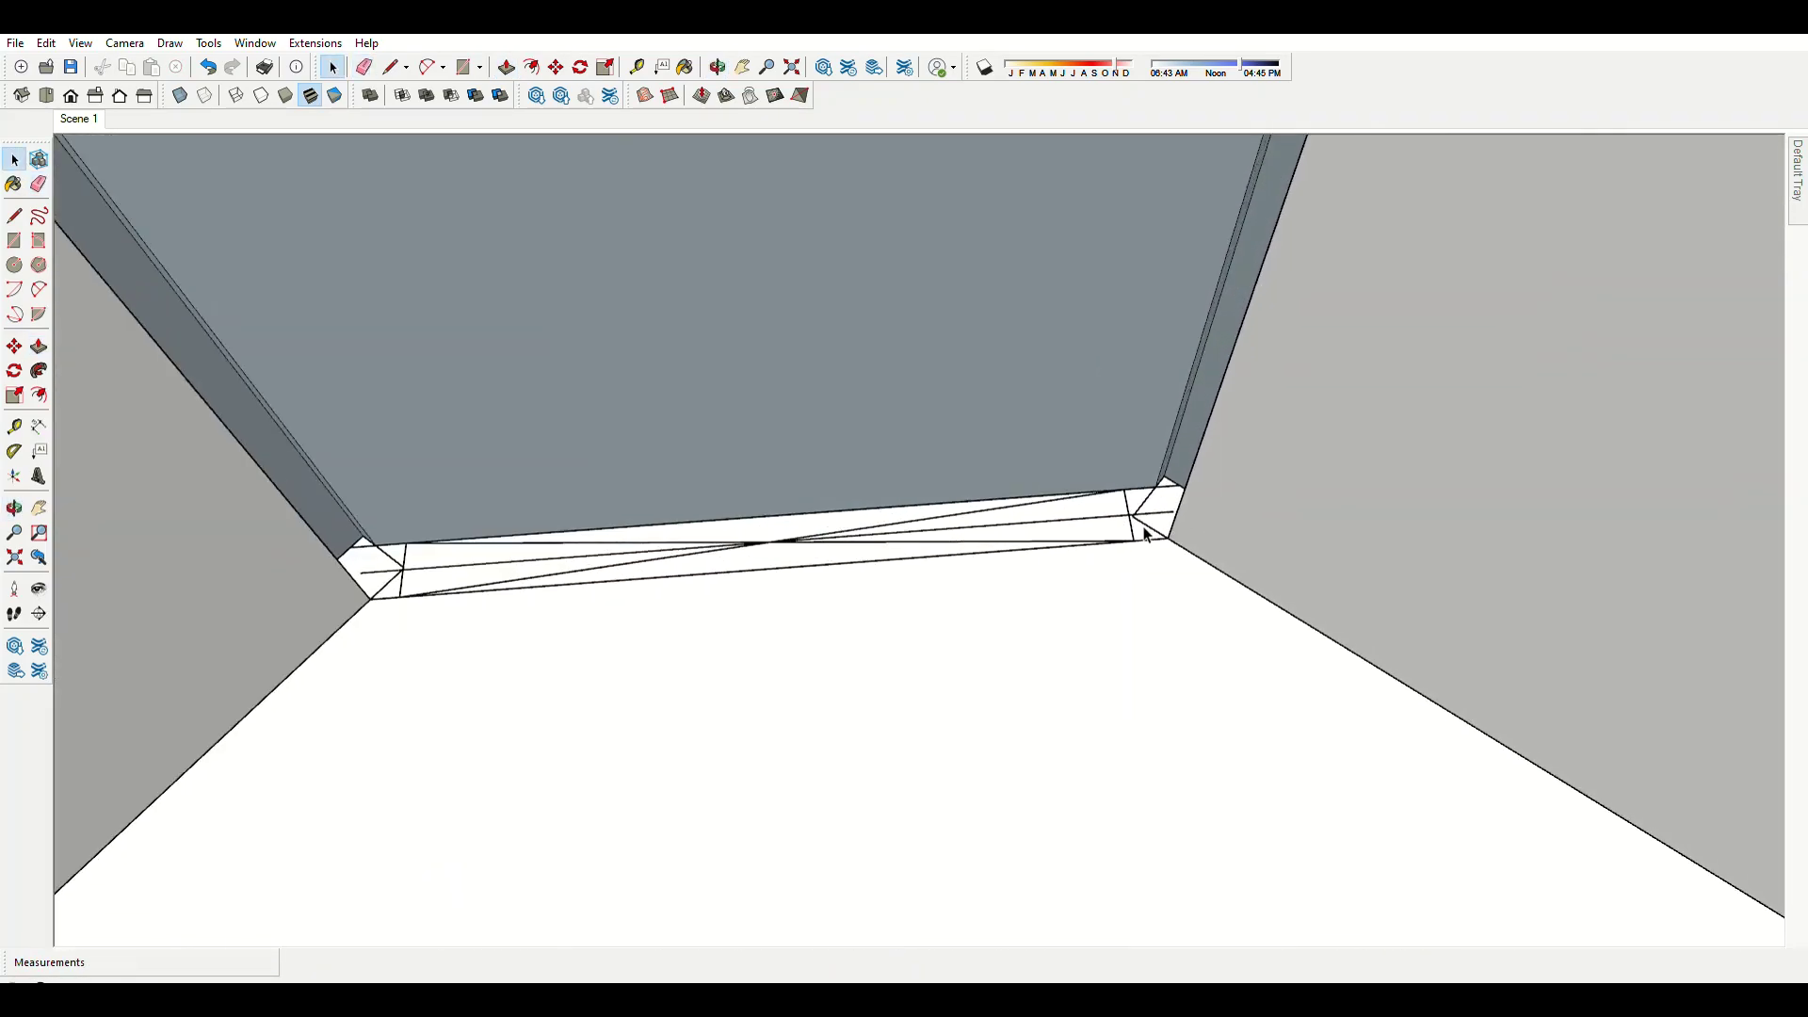
pyautogui.scroll(3, 1156, 546)
pyautogui.press('l')
pyautogui.scroll(2, 1114, 533)
pyautogui.scroll(-4, 1162, 294)
pyautogui.scroll(4, 721, 633)
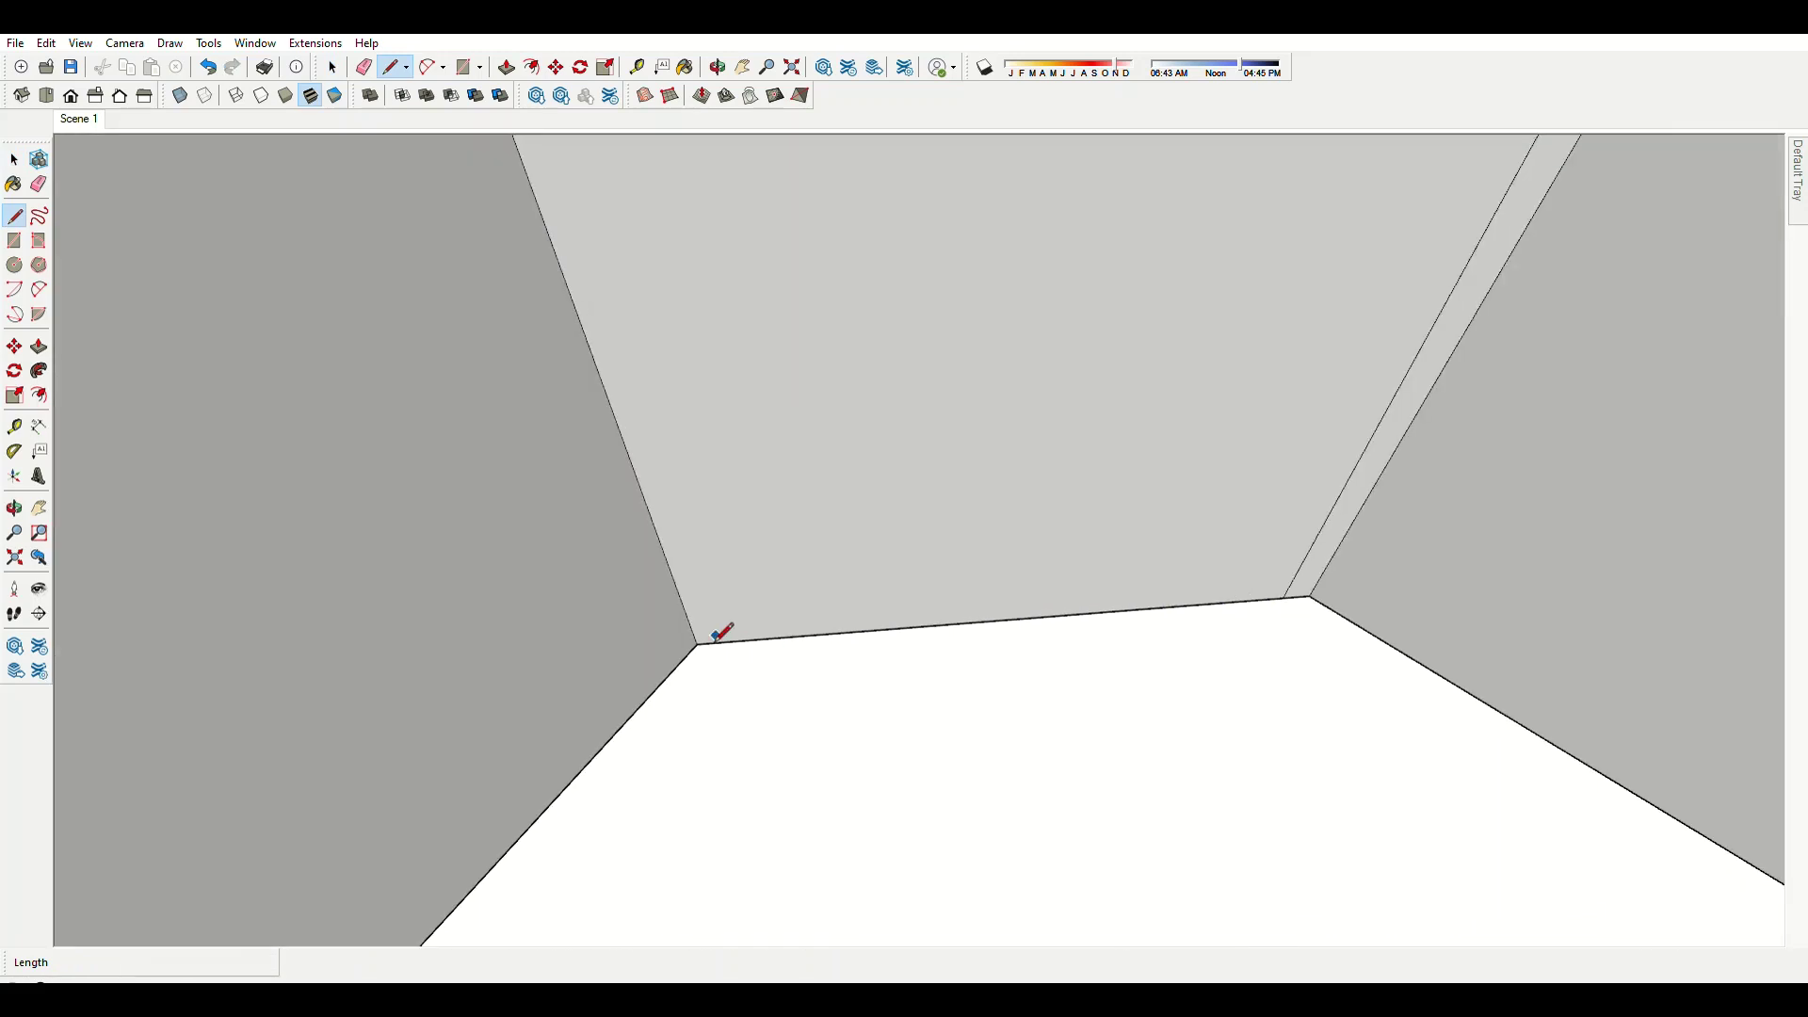
pyautogui.scroll(-4, 741, 642)
pyautogui.press('p')
pyautogui.scroll(3, 1031, 523)
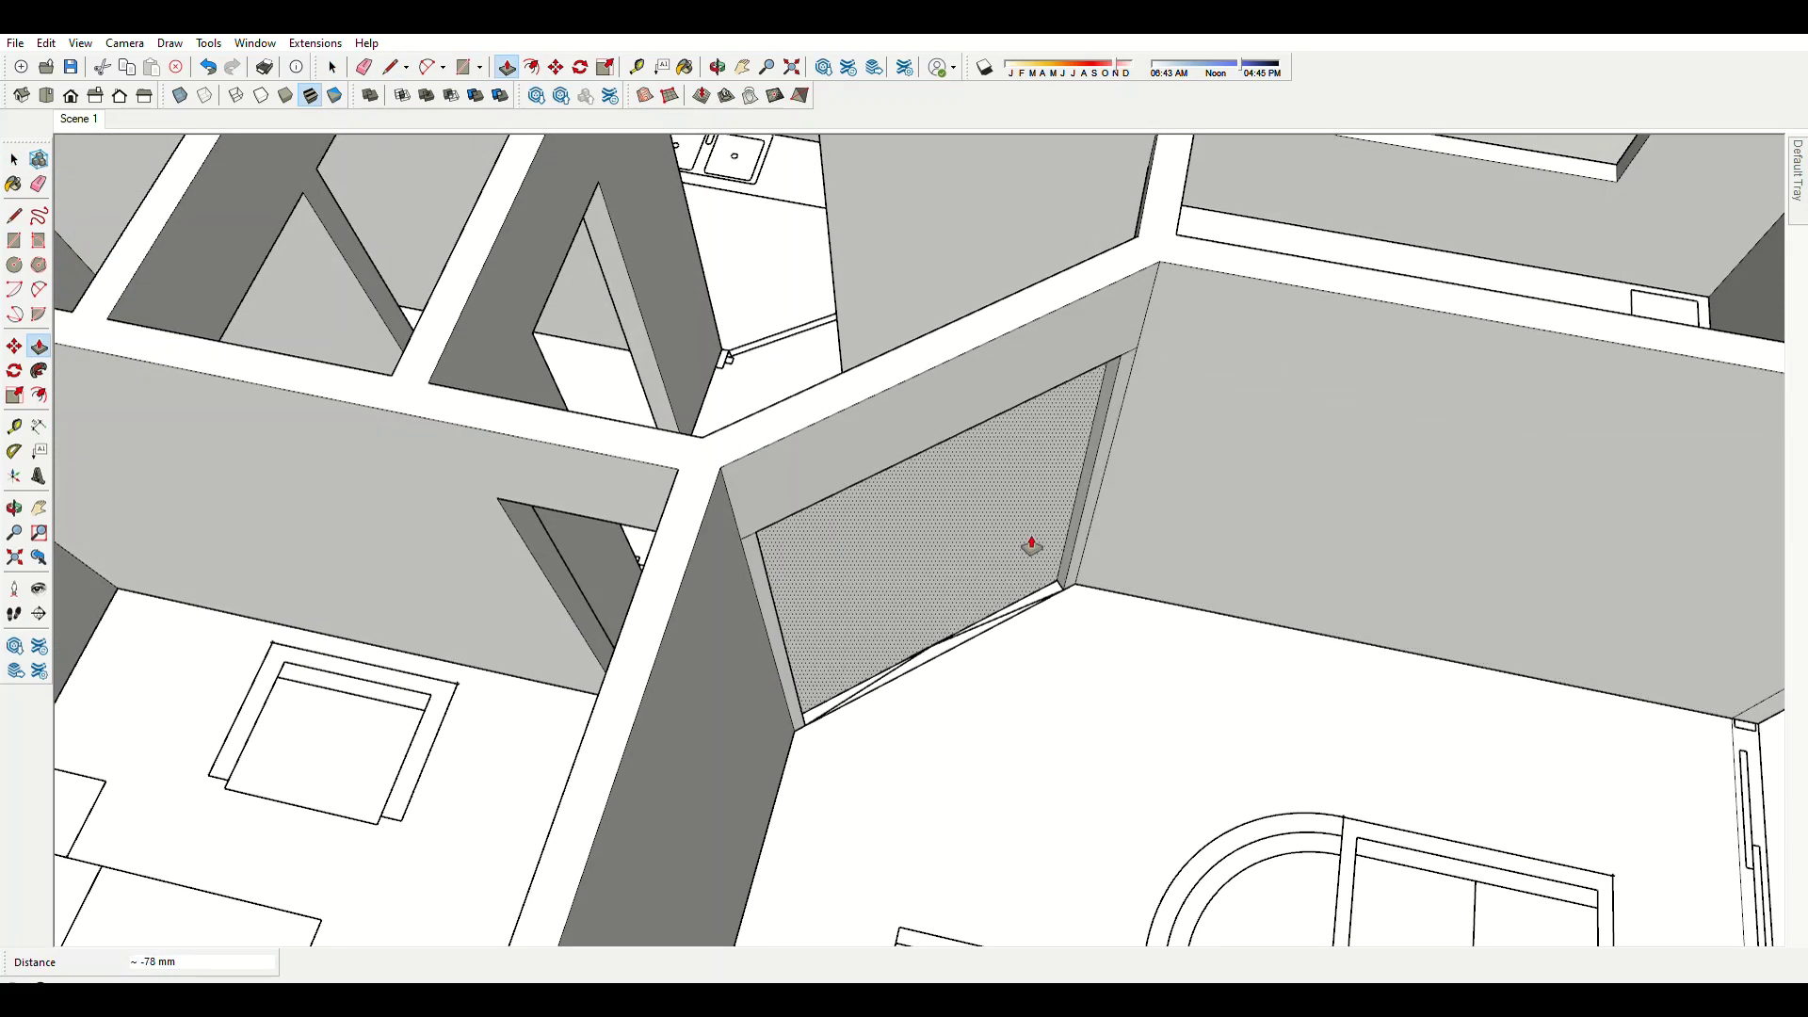
pyautogui.scroll(-4, 1031, 547)
pyautogui.scroll(4, 904, 549)
pyautogui.scroll(2, 807, 508)
# Orbit to an angled view of the angled wall's corner.
pyautogui.moveTo(807, 509)
pyautogui.mouseDown(button='middle')
pyautogui.moveTo(739, 574)
pyautogui.moveTo(1286, 652)
pyautogui.mouseUp(button='middle')
pyautogui.press('space')
pyautogui.scroll(-5, 1316, 426)
pyautogui.moveTo(980, 569); pyautogui.dragTo(1255, 456, button='middle')
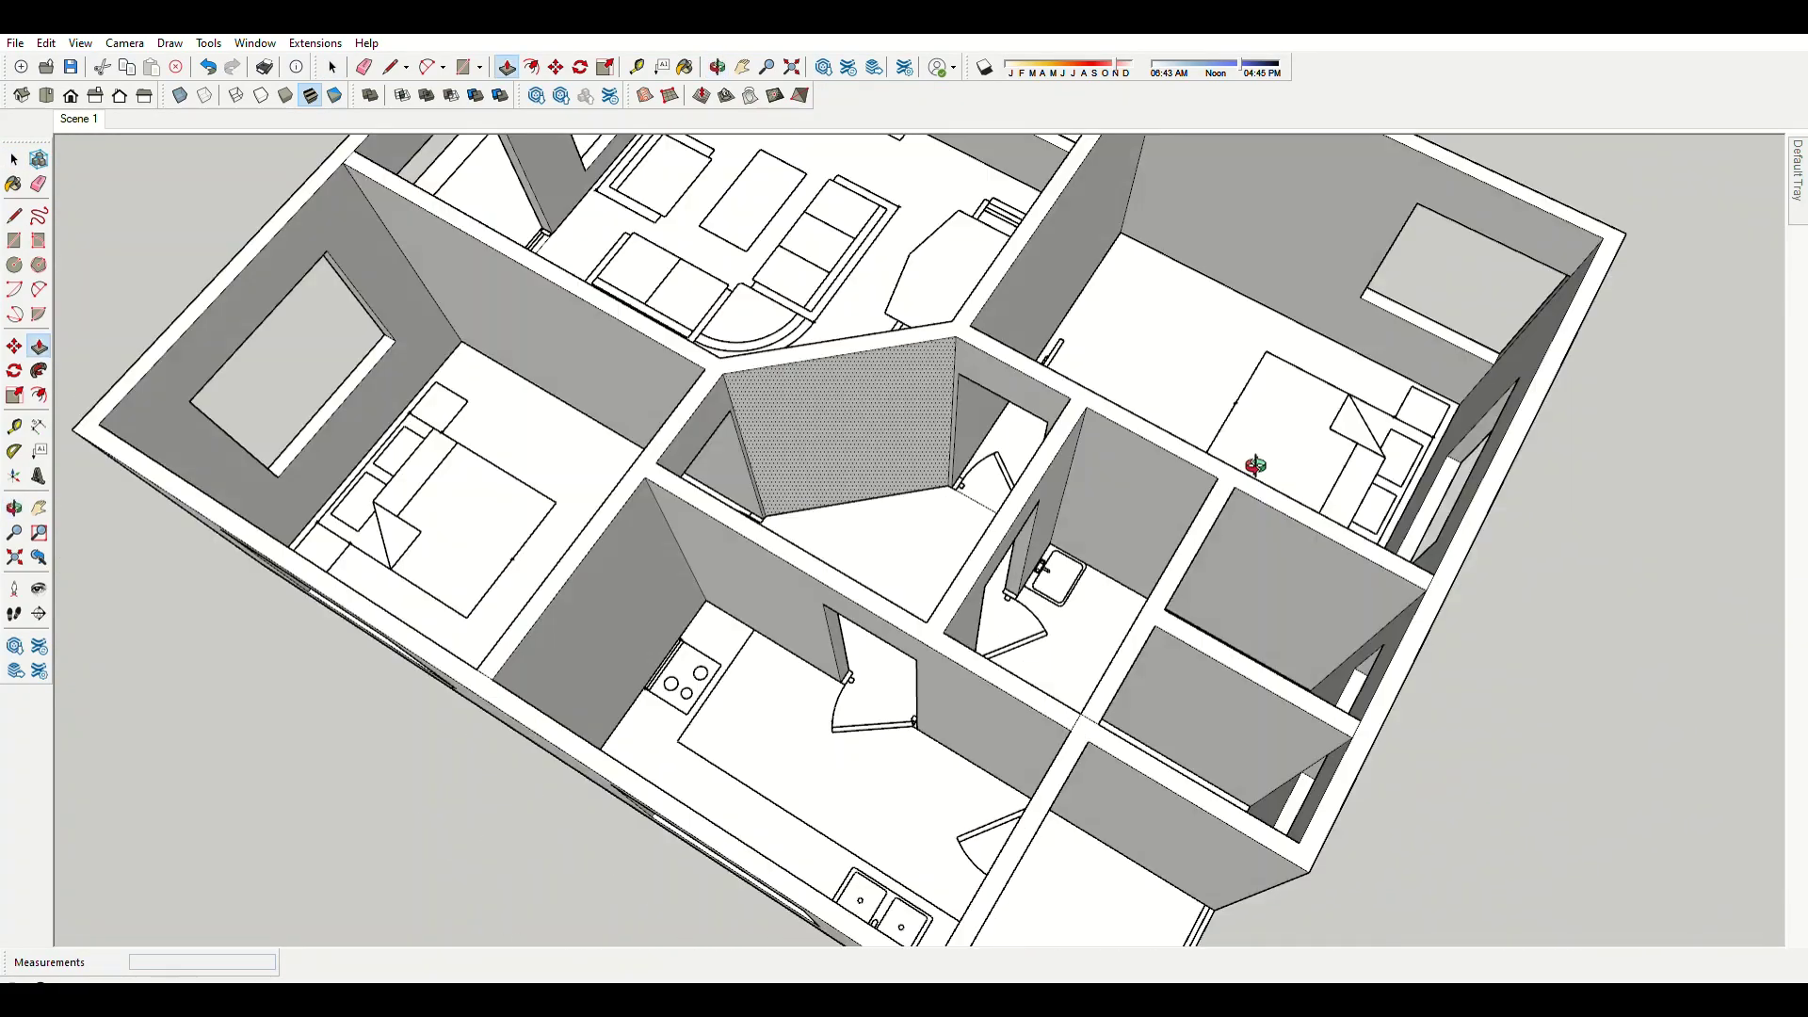
pyautogui.press('l')
pyautogui.scroll(5, 1042, 488)
pyautogui.scroll(-2, 1041, 489)
# Draw the missing edge up the angled wall and push/pull its face to the floor.
pyautogui.click(1021, 509)
pyautogui.click(1069, 291)
pyautogui.moveTo(1068, 292); pyautogui.dragTo(791, 565, button='middle')
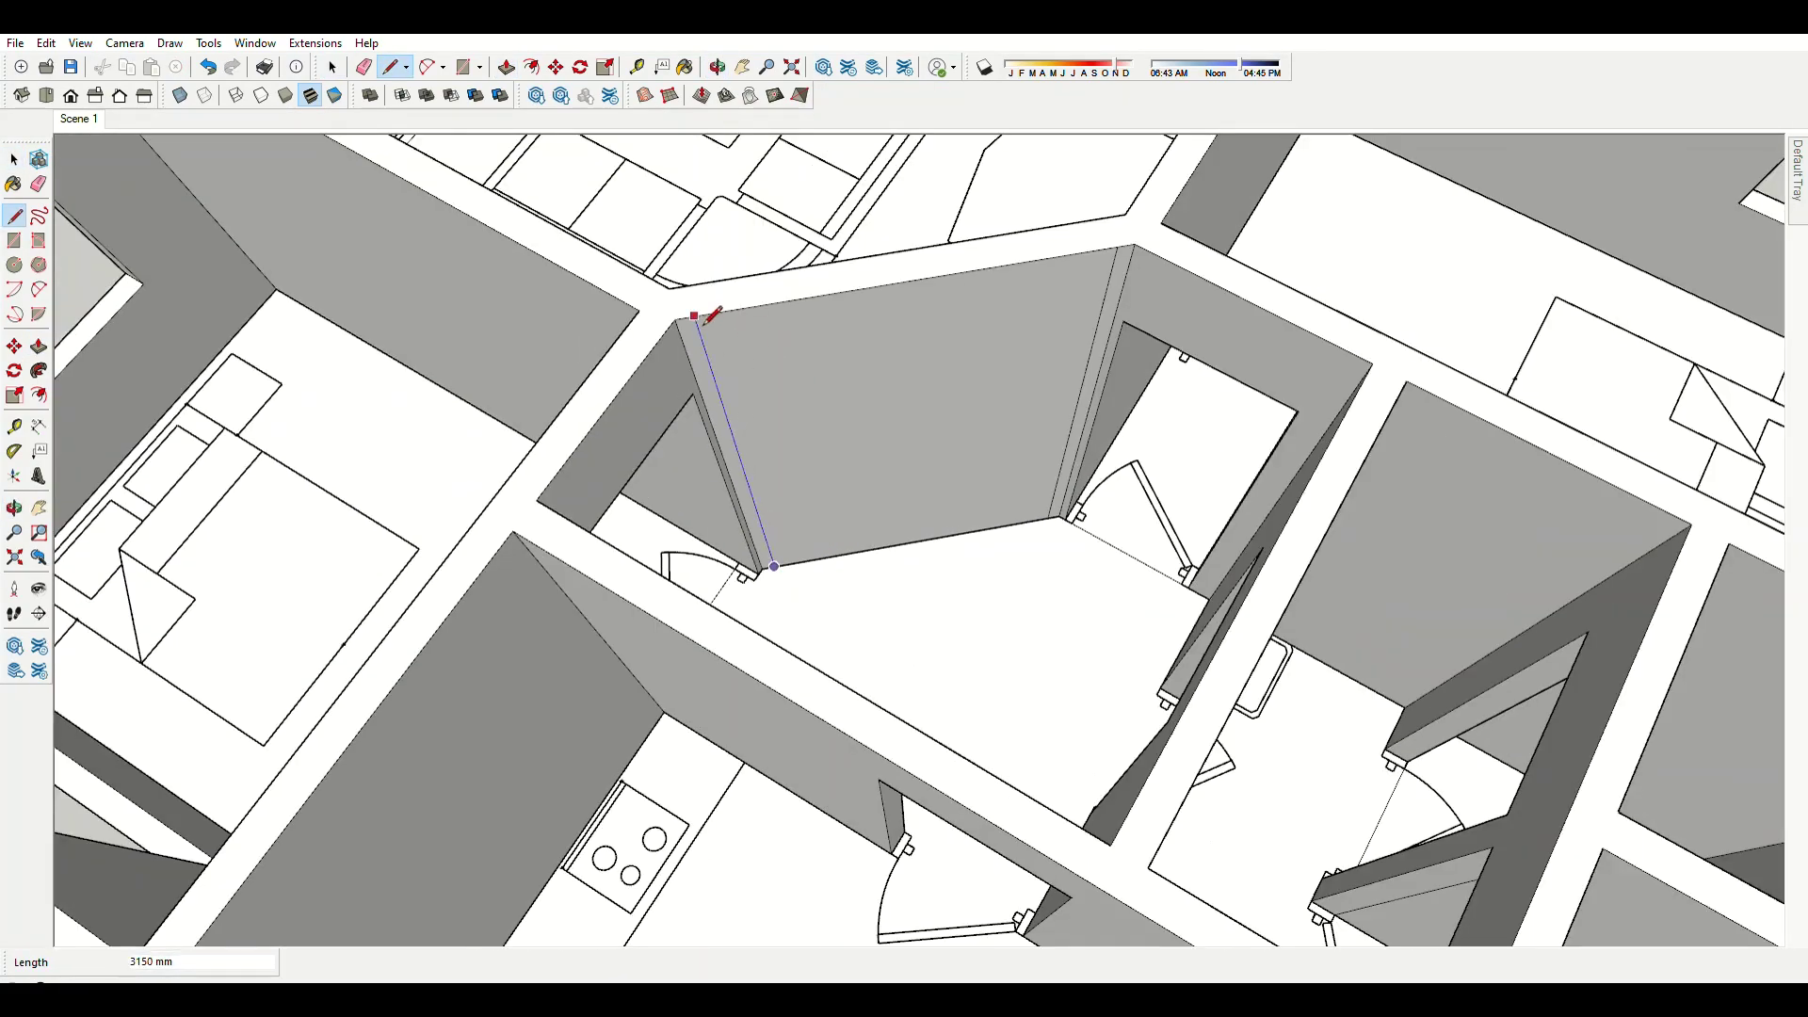
pyautogui.press('p')
pyautogui.scroll(3, 1198, 563)
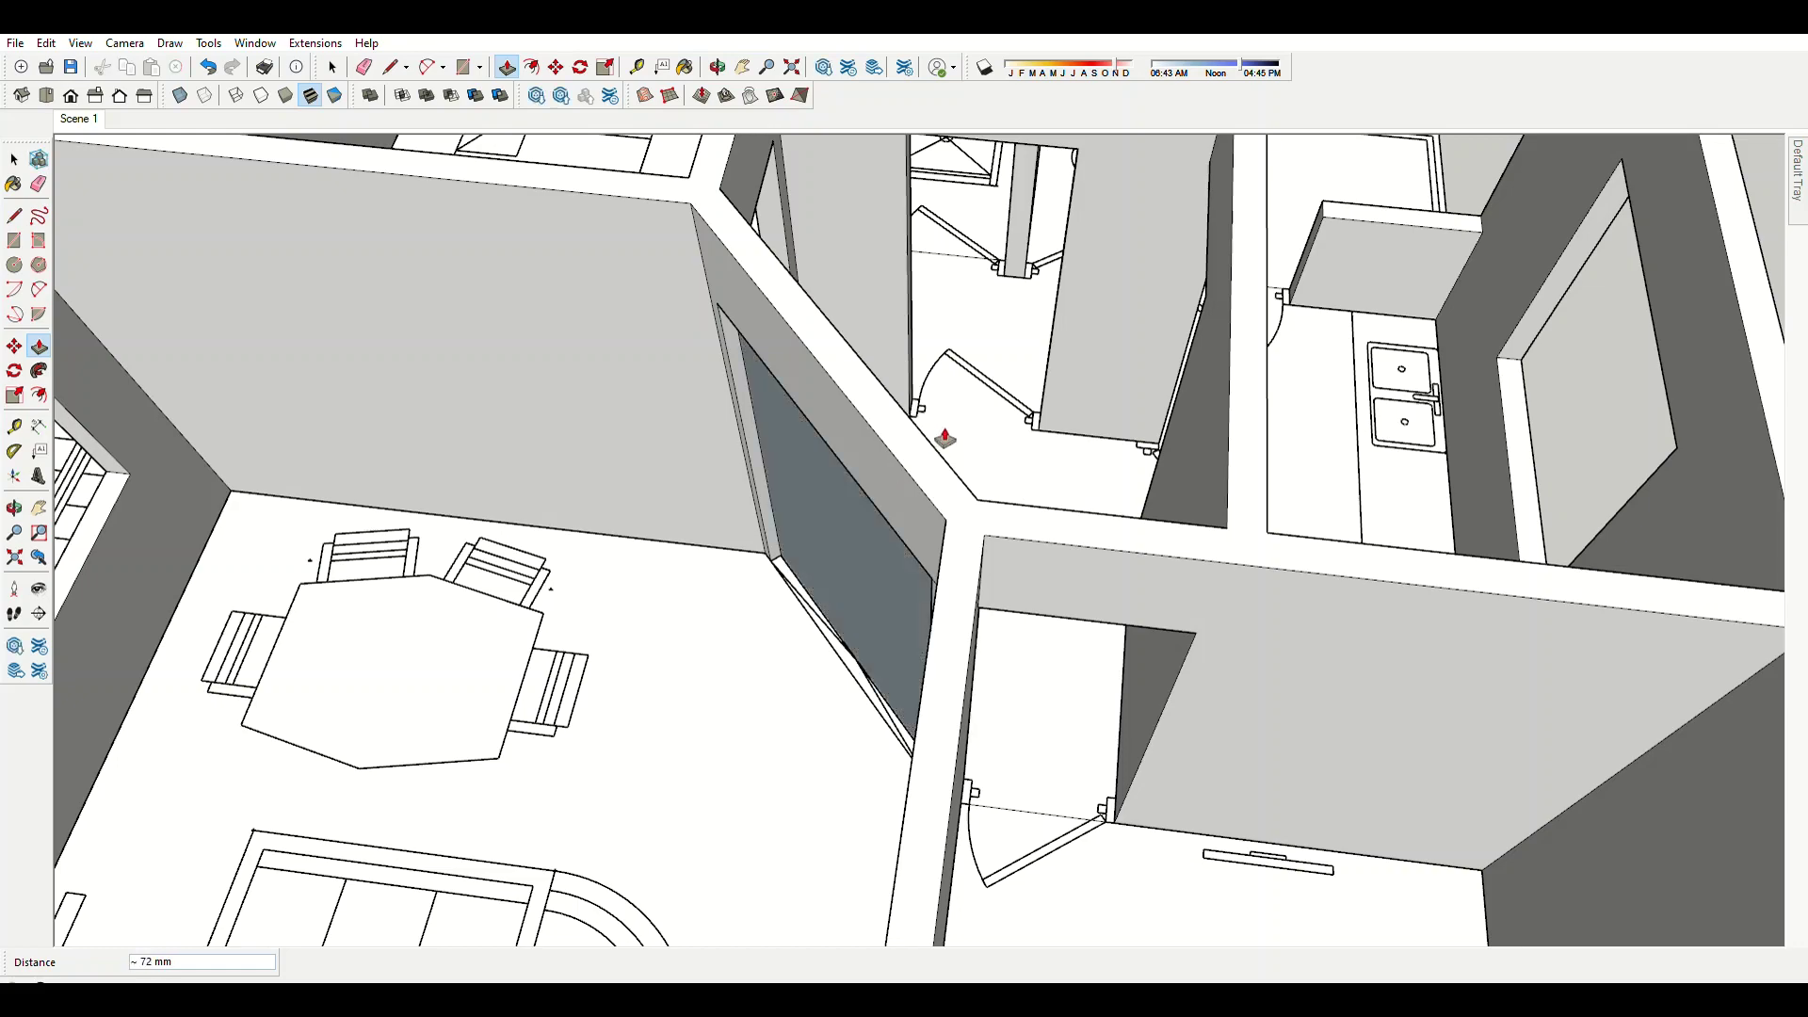
pyautogui.moveTo(944, 438)
pyautogui.mouseDown(button='middle')
pyautogui.moveTo(815, 452)
pyautogui.moveTo(1558, 452)
pyautogui.mouseUp(button='middle')
pyautogui.scroll(5, 1027, 593)
# Erase the leftover floor strip and stray edges at the wall corner.
pyautogui.press('e')
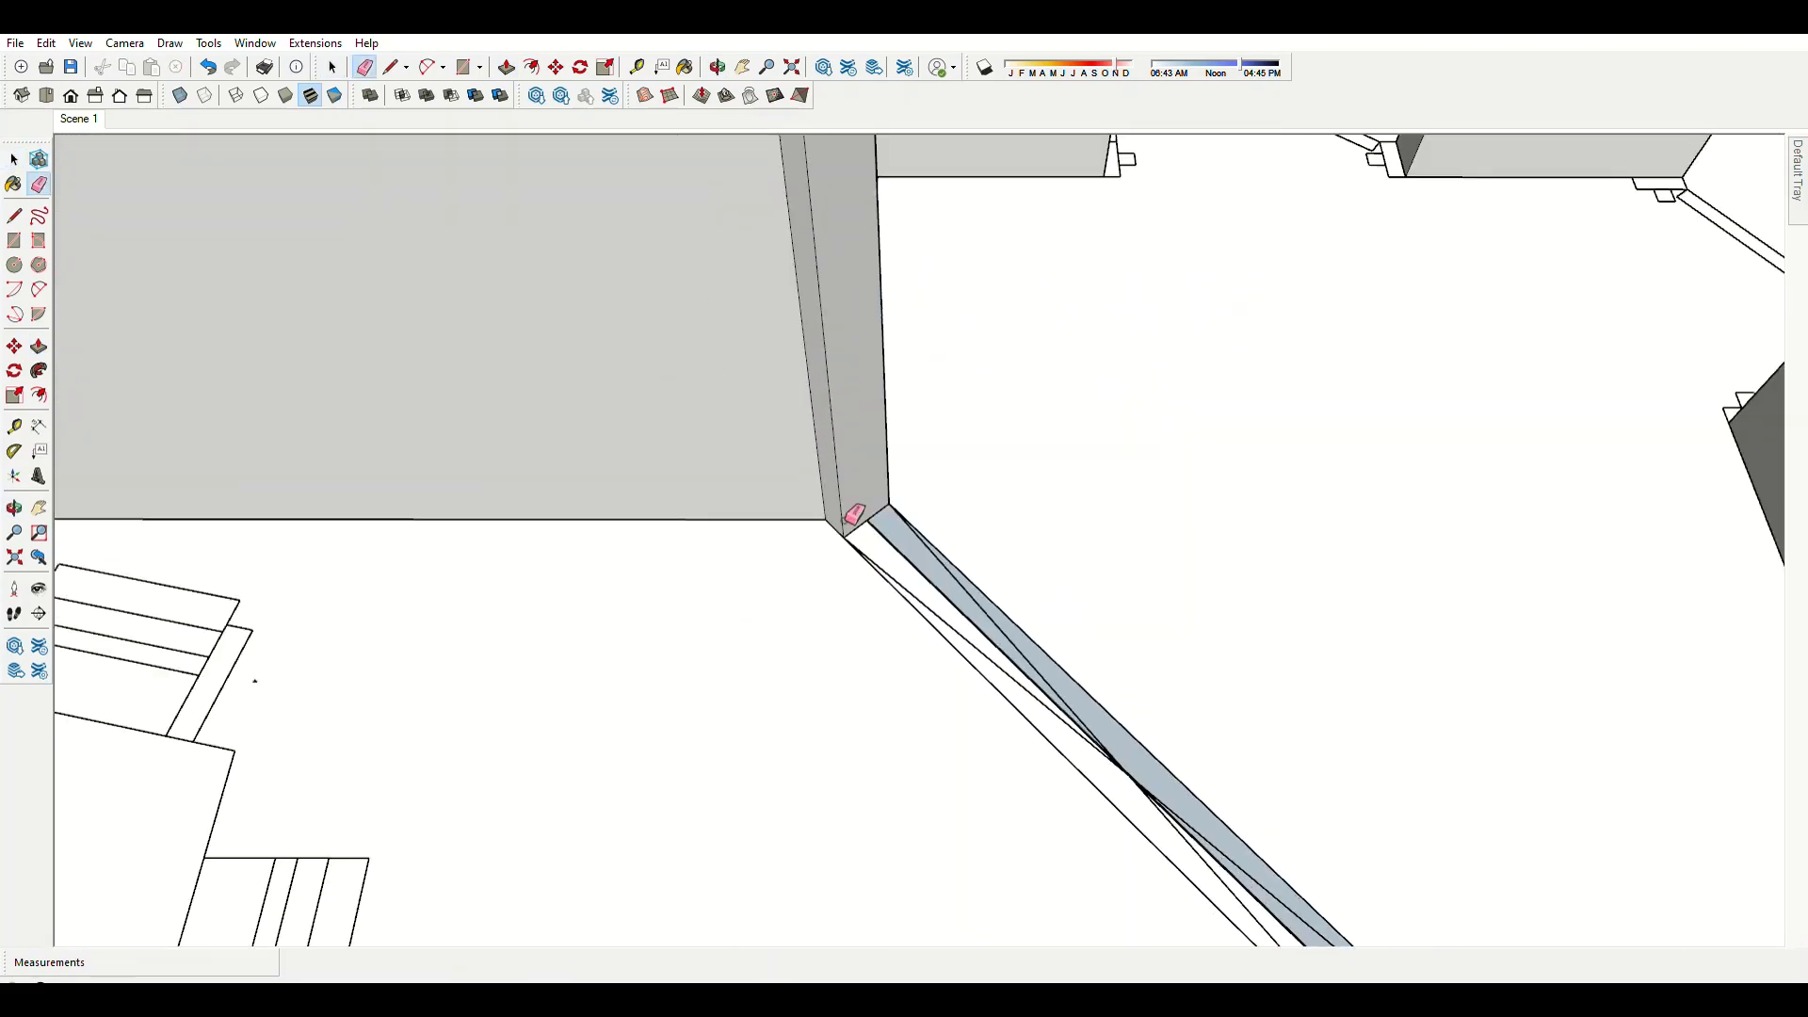
pyautogui.moveTo(852, 516)
pyautogui.mouseDown(button='middle')
pyautogui.moveTo(1118, 392)
pyautogui.moveTo(1044, 591)
pyautogui.mouseUp(button='middle')
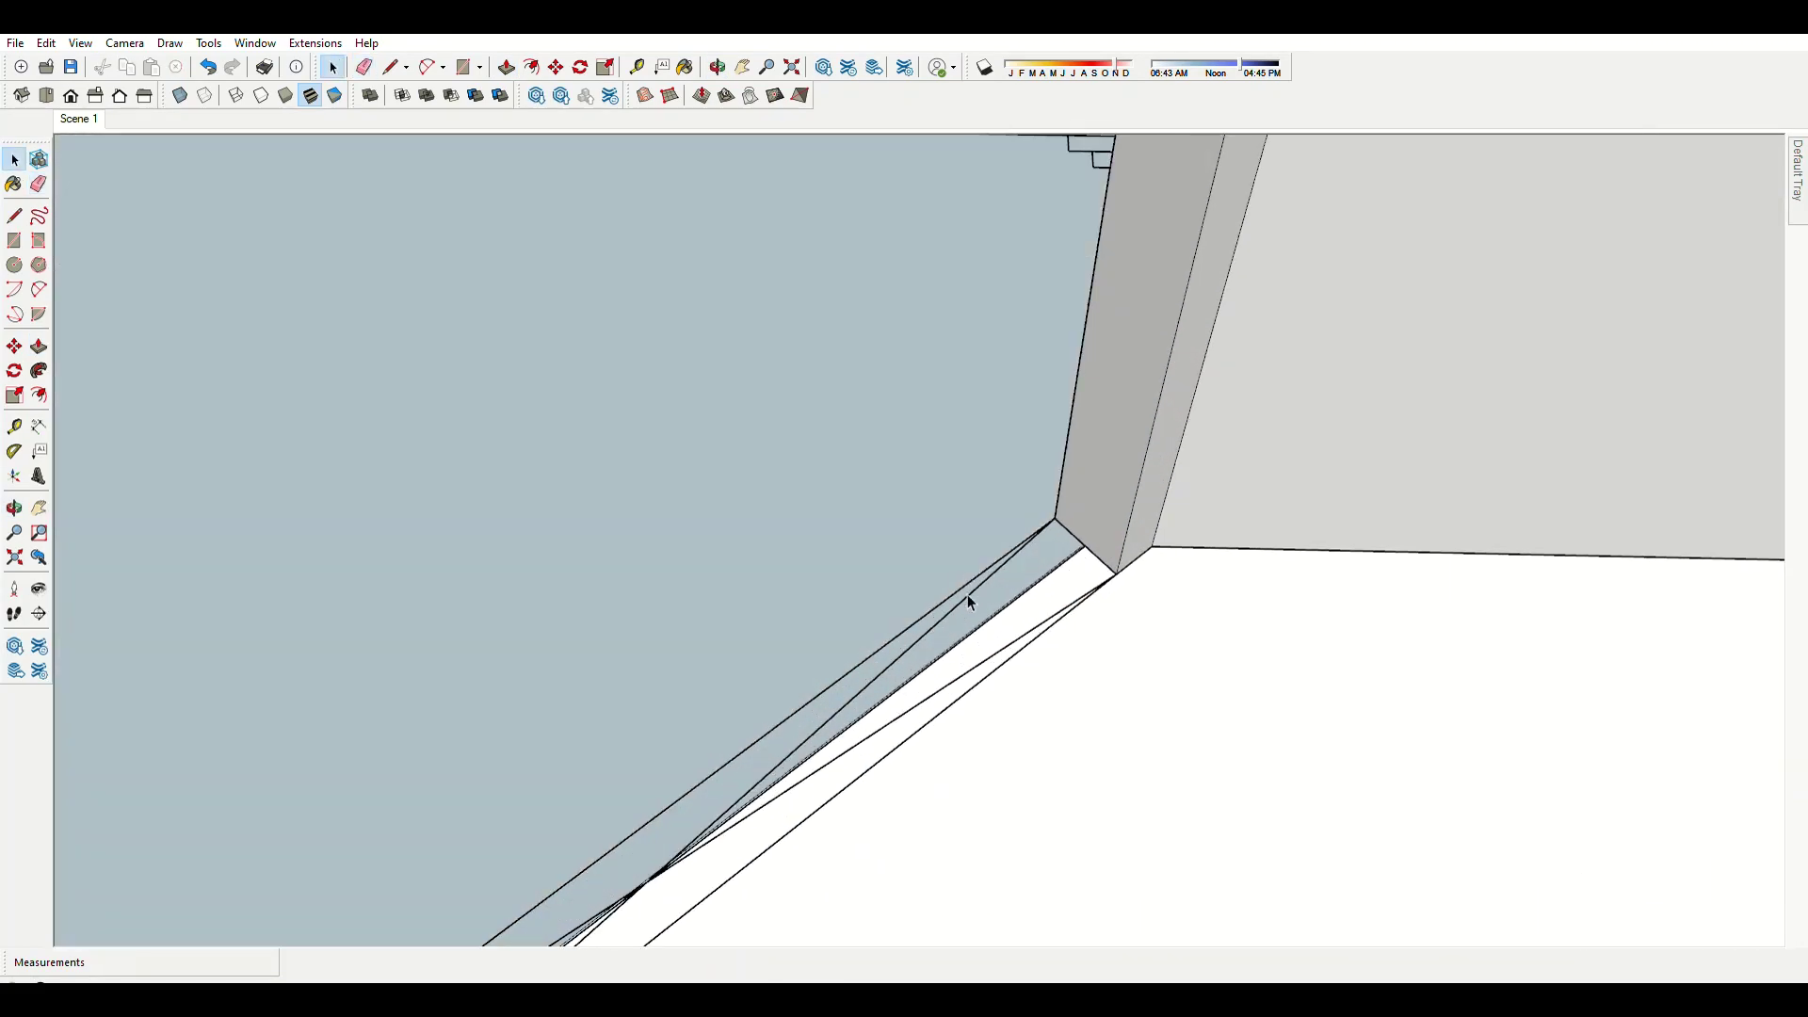
pyautogui.scroll(-5, 968, 595)
pyautogui.scroll(5, 921, 695)
pyautogui.scroll(-5, 970, 586)
pyautogui.scroll(-5, 822, 690)
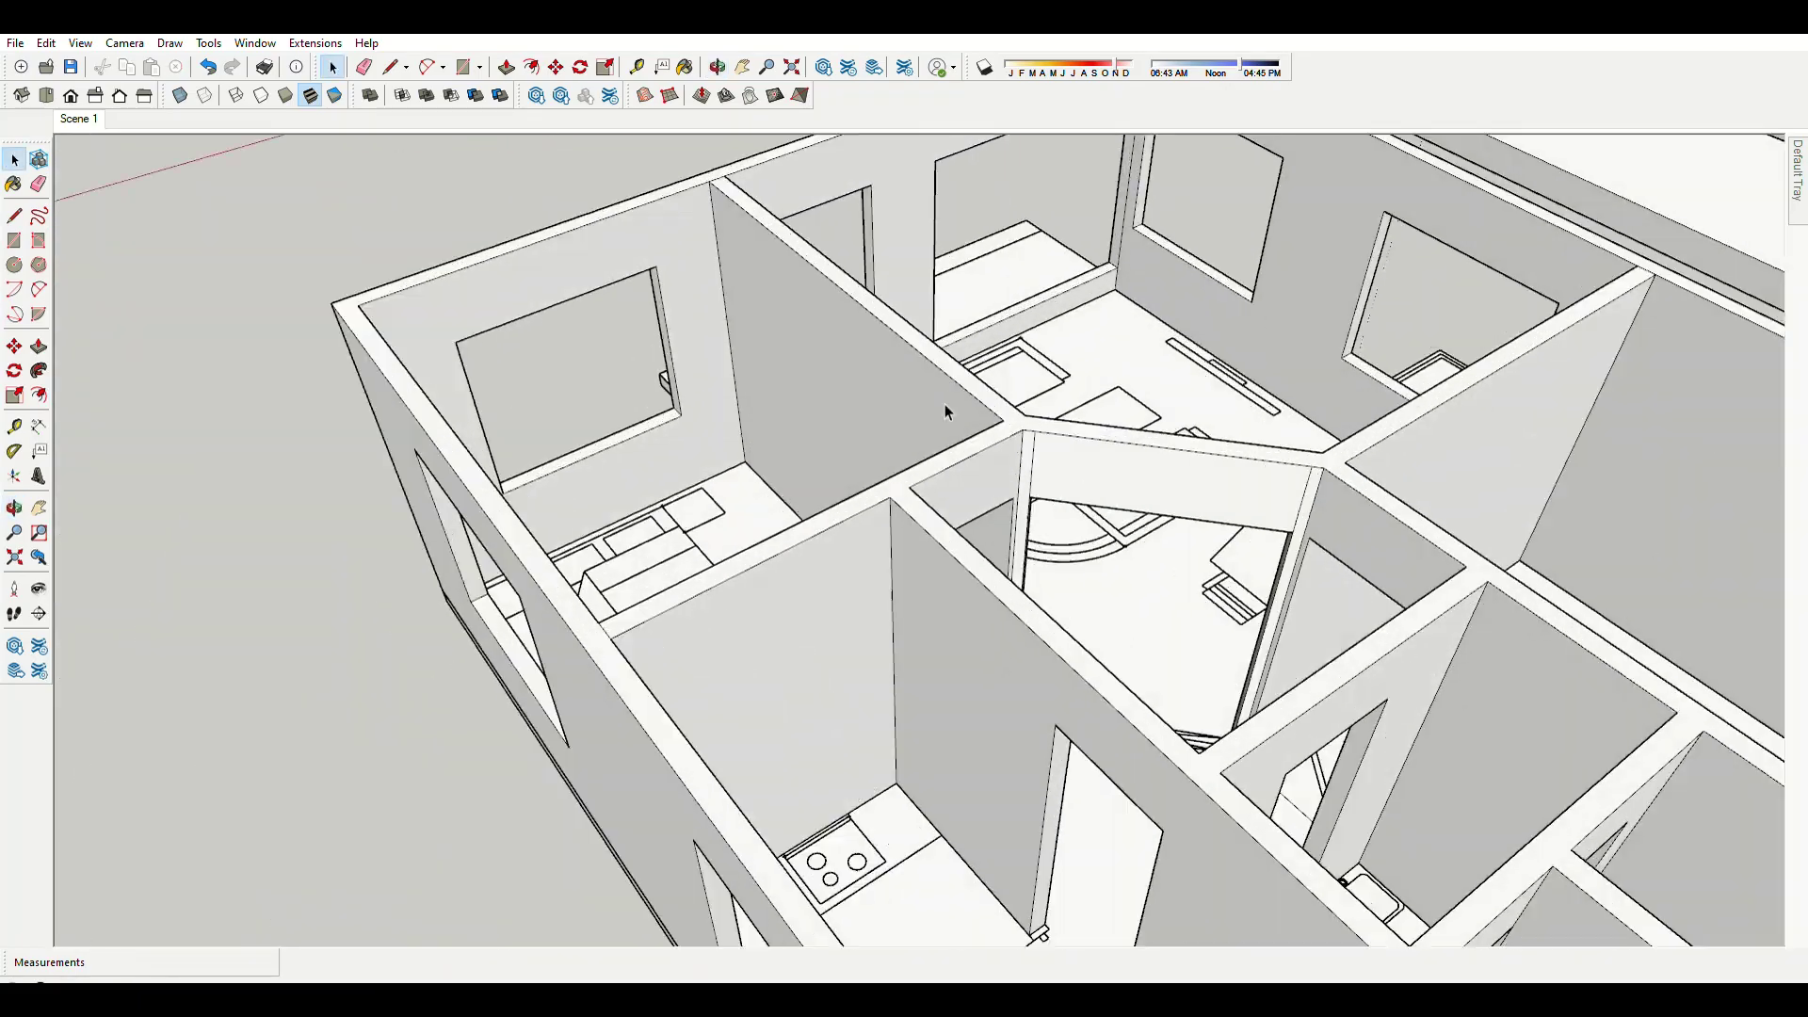
pyautogui.press('e')
pyautogui.scroll(5, 945, 404)
# Zoom and orbit to the flat staircase plan drawn on the slab.
pyautogui.scroll(-3, 803, 464)
pyautogui.scroll(-2, 1224, 431)
pyautogui.scroll(-5, 351, 565)
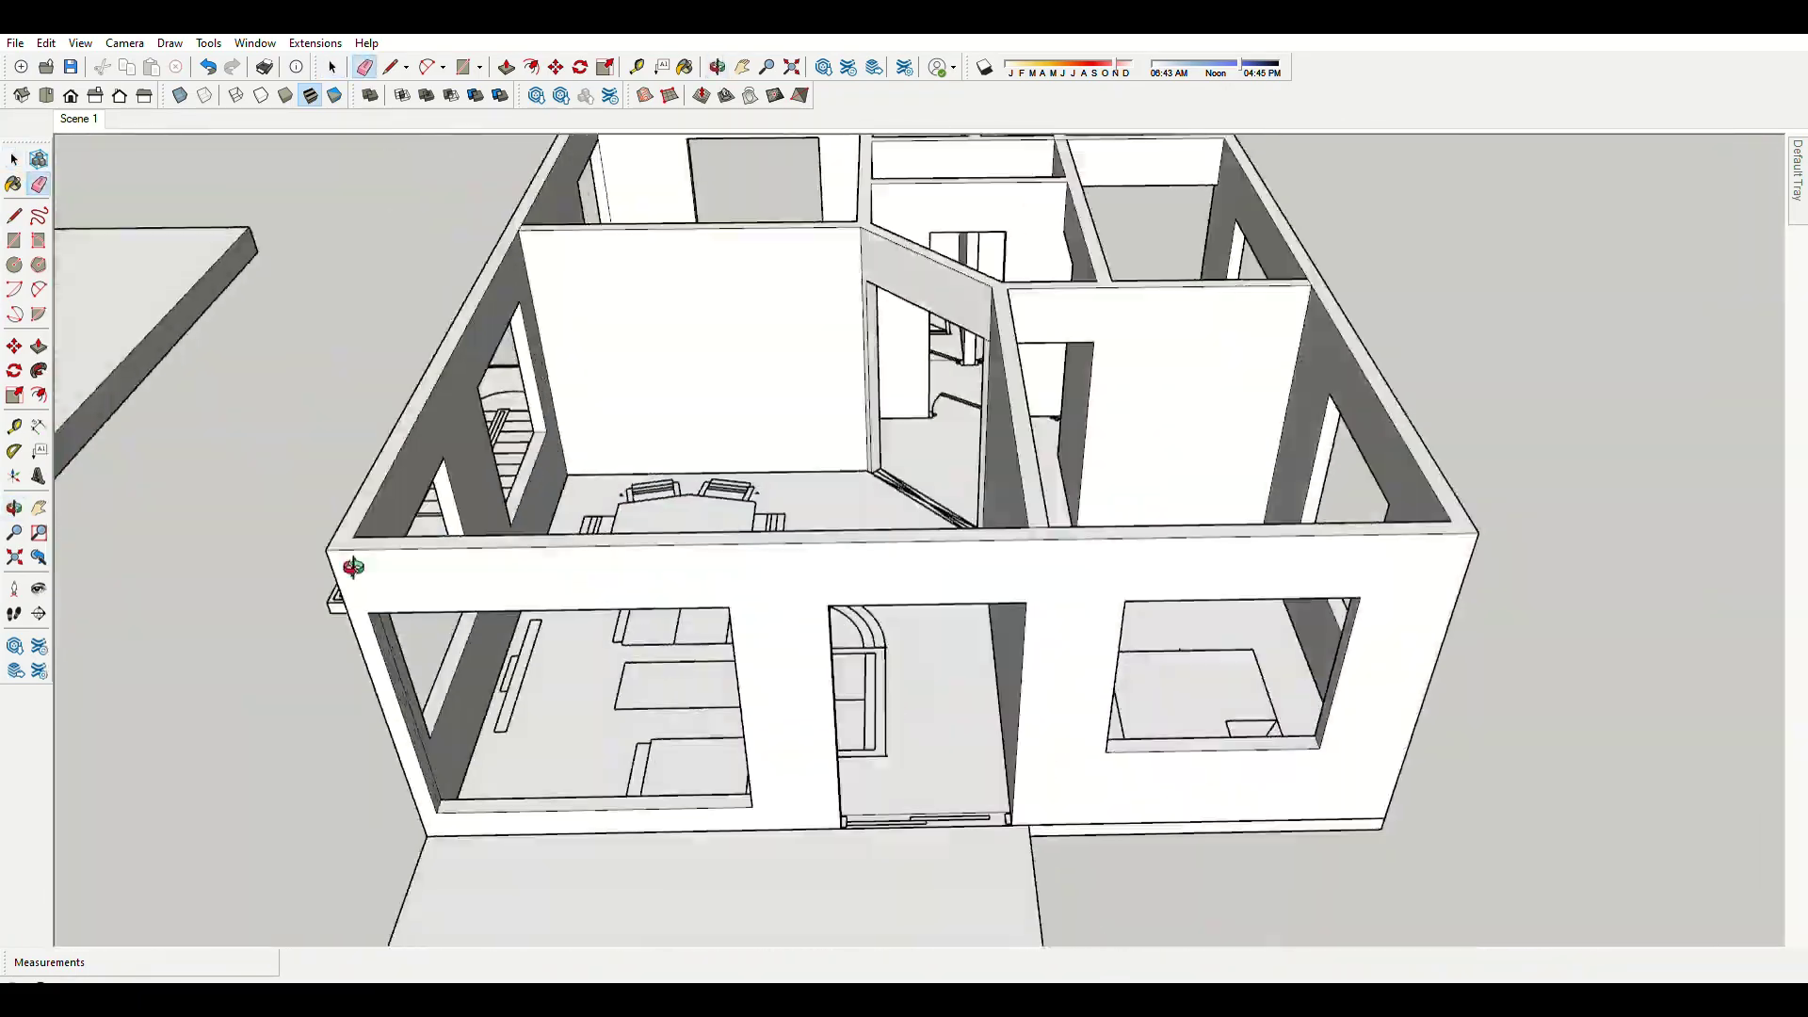
pyautogui.scroll(4, 408, 722)
pyautogui.scroll(-4, 593, 738)
pyautogui.scroll(5, 915, 442)
pyautogui.scroll(-5, 1291, 392)
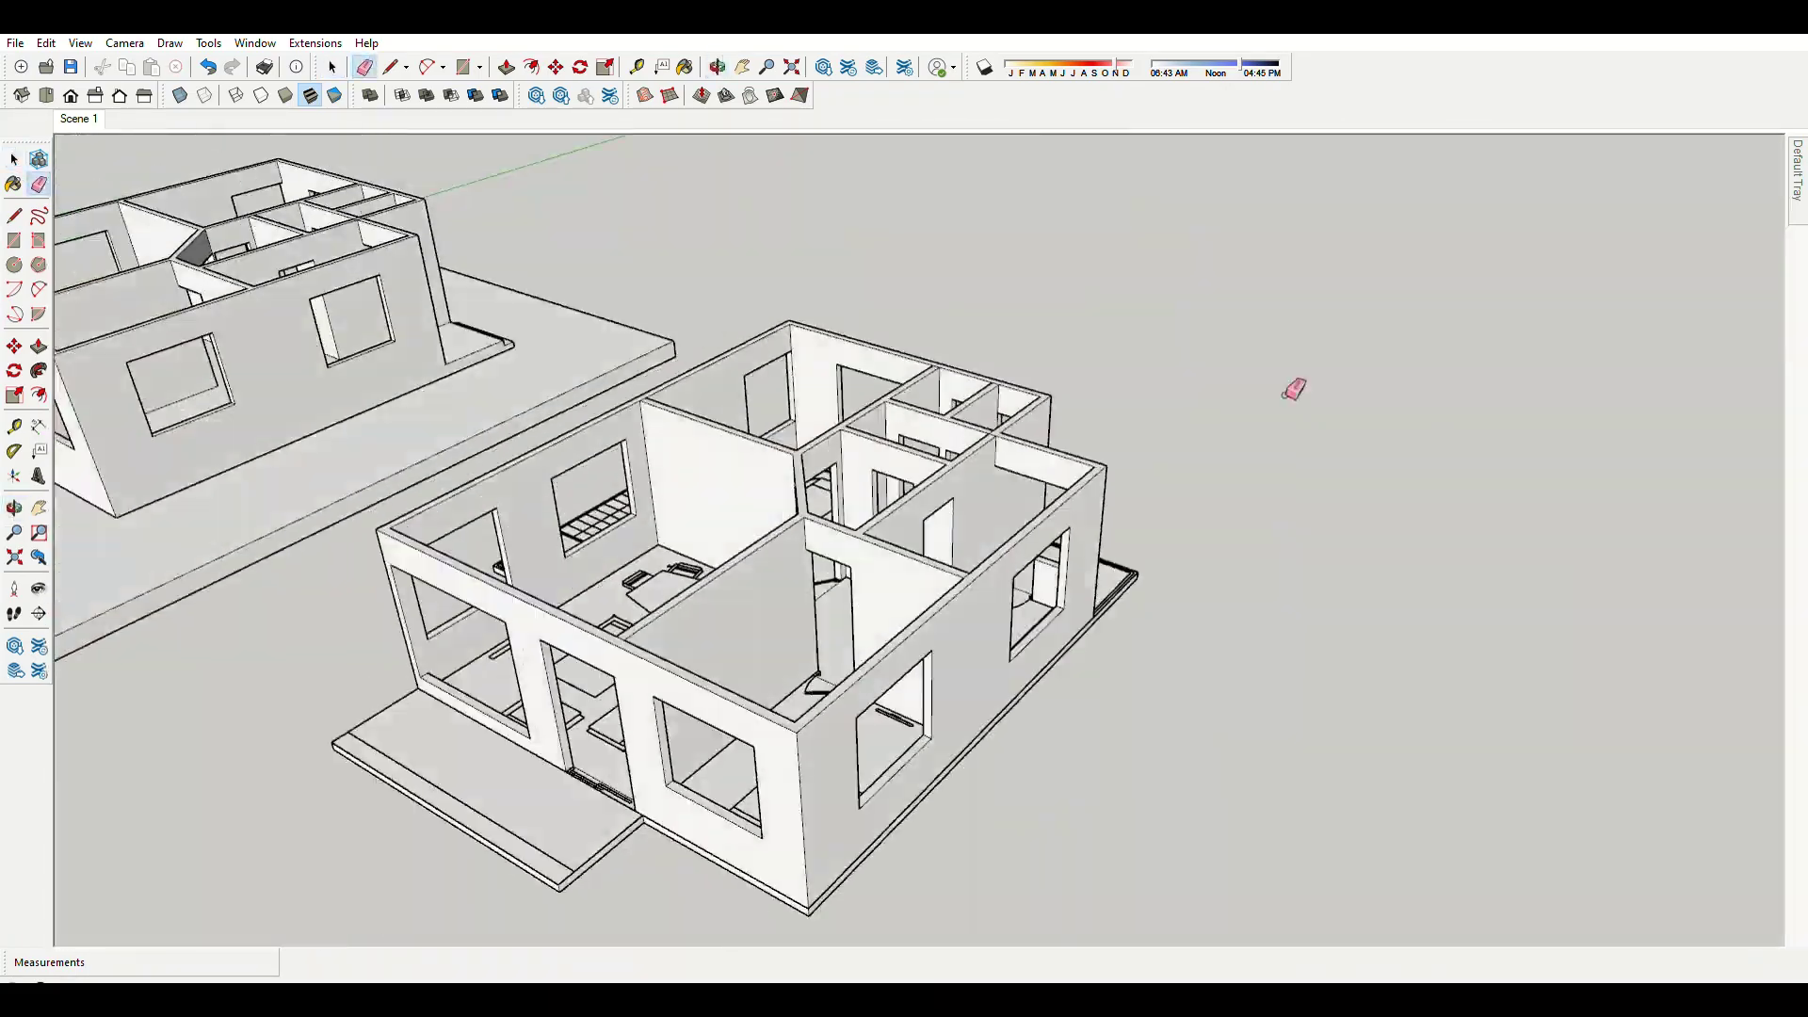
pyautogui.scroll(4, 710, 577)
pyautogui.scroll(3, 698, 512)
pyautogui.scroll(2, 657, 405)
pyautogui.press('r')
pyautogui.scroll(-5, 656, 405)
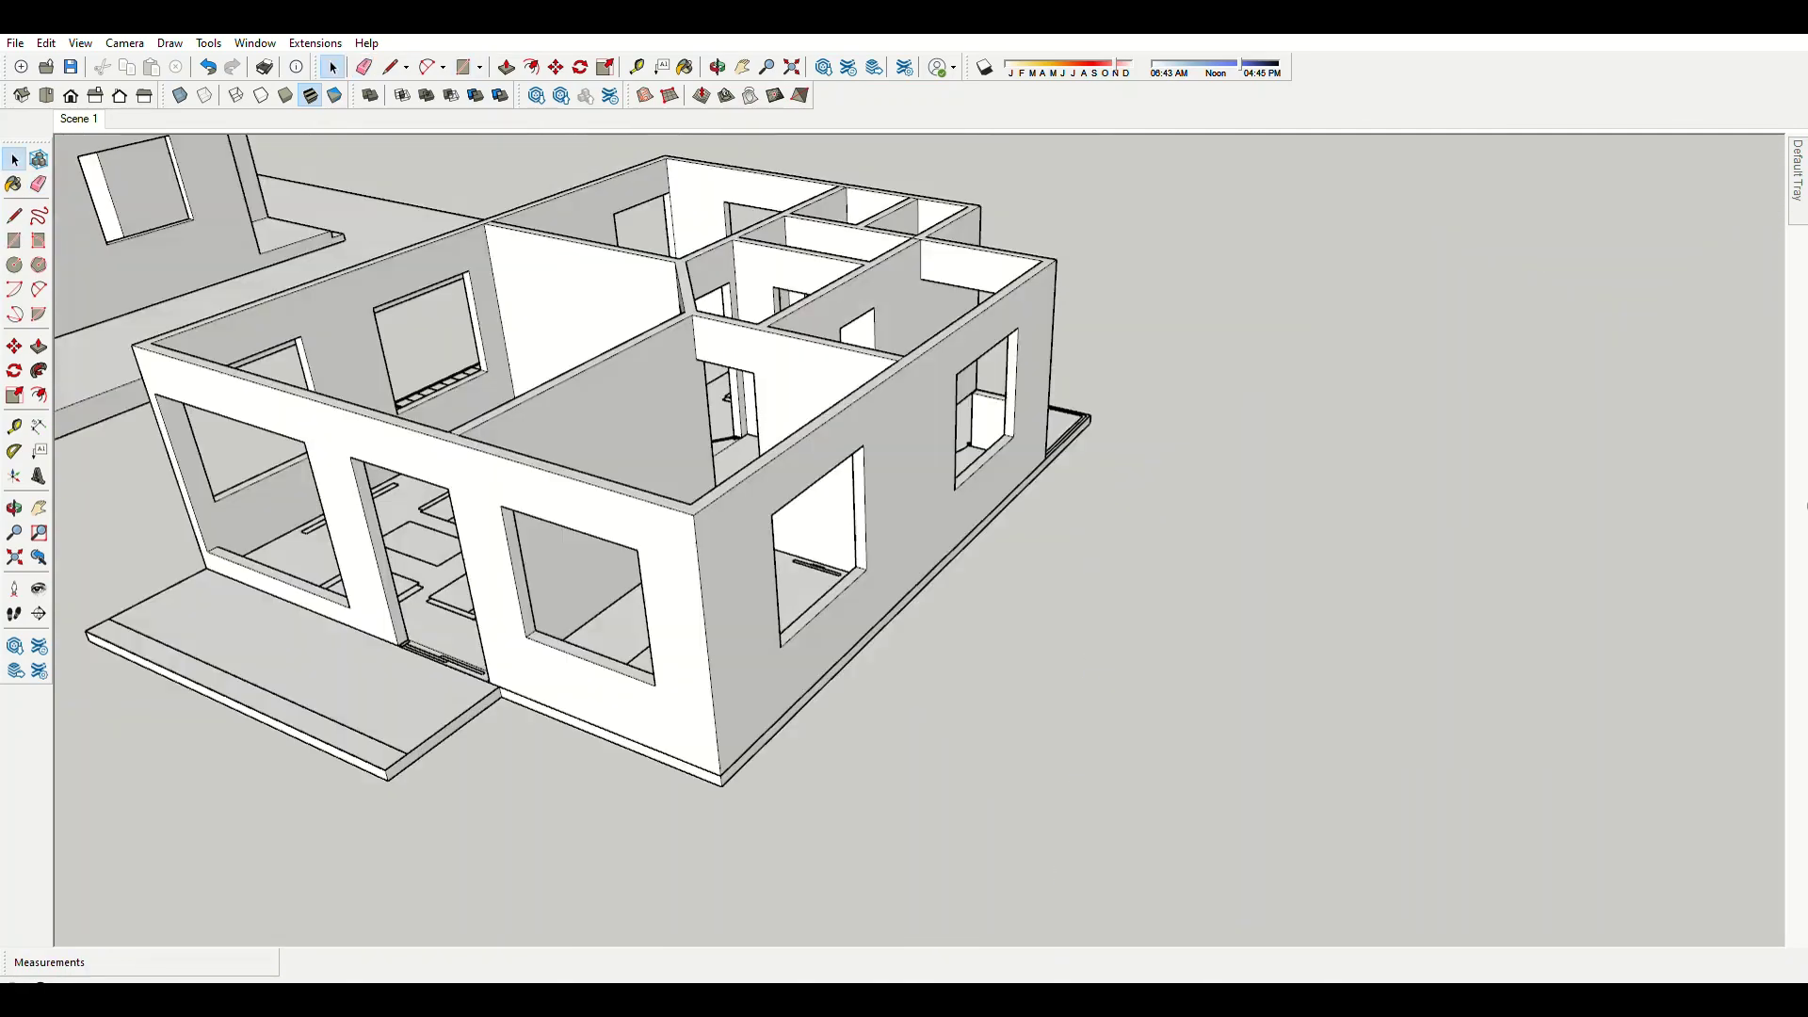
pyautogui.moveTo(847, 518); pyautogui.dragTo(1083, 489, button='middle')
pyautogui.scroll(3, 1083, 490)
pyautogui.press('space')
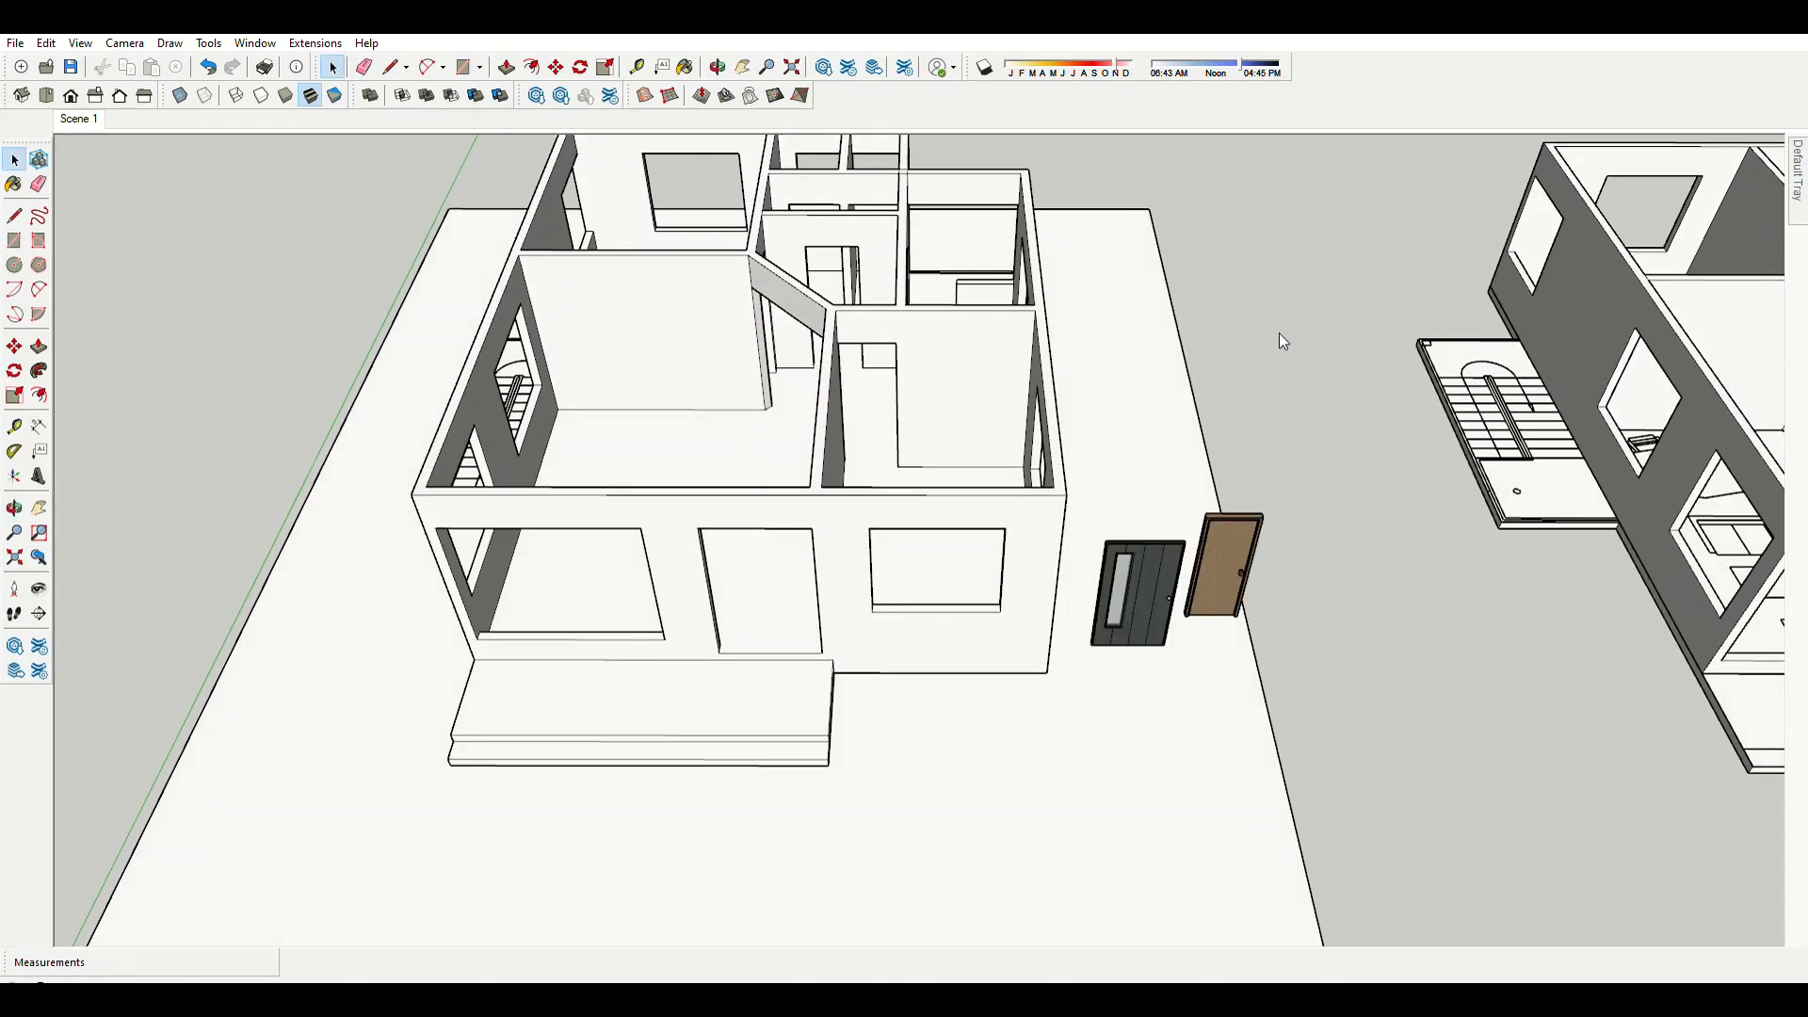
pyautogui.scroll(-3, 1294, 333)
pyautogui.moveTo(781, 537); pyautogui.dragTo(618, 583, button='middle')
pyautogui.scroll(5, 618, 584)
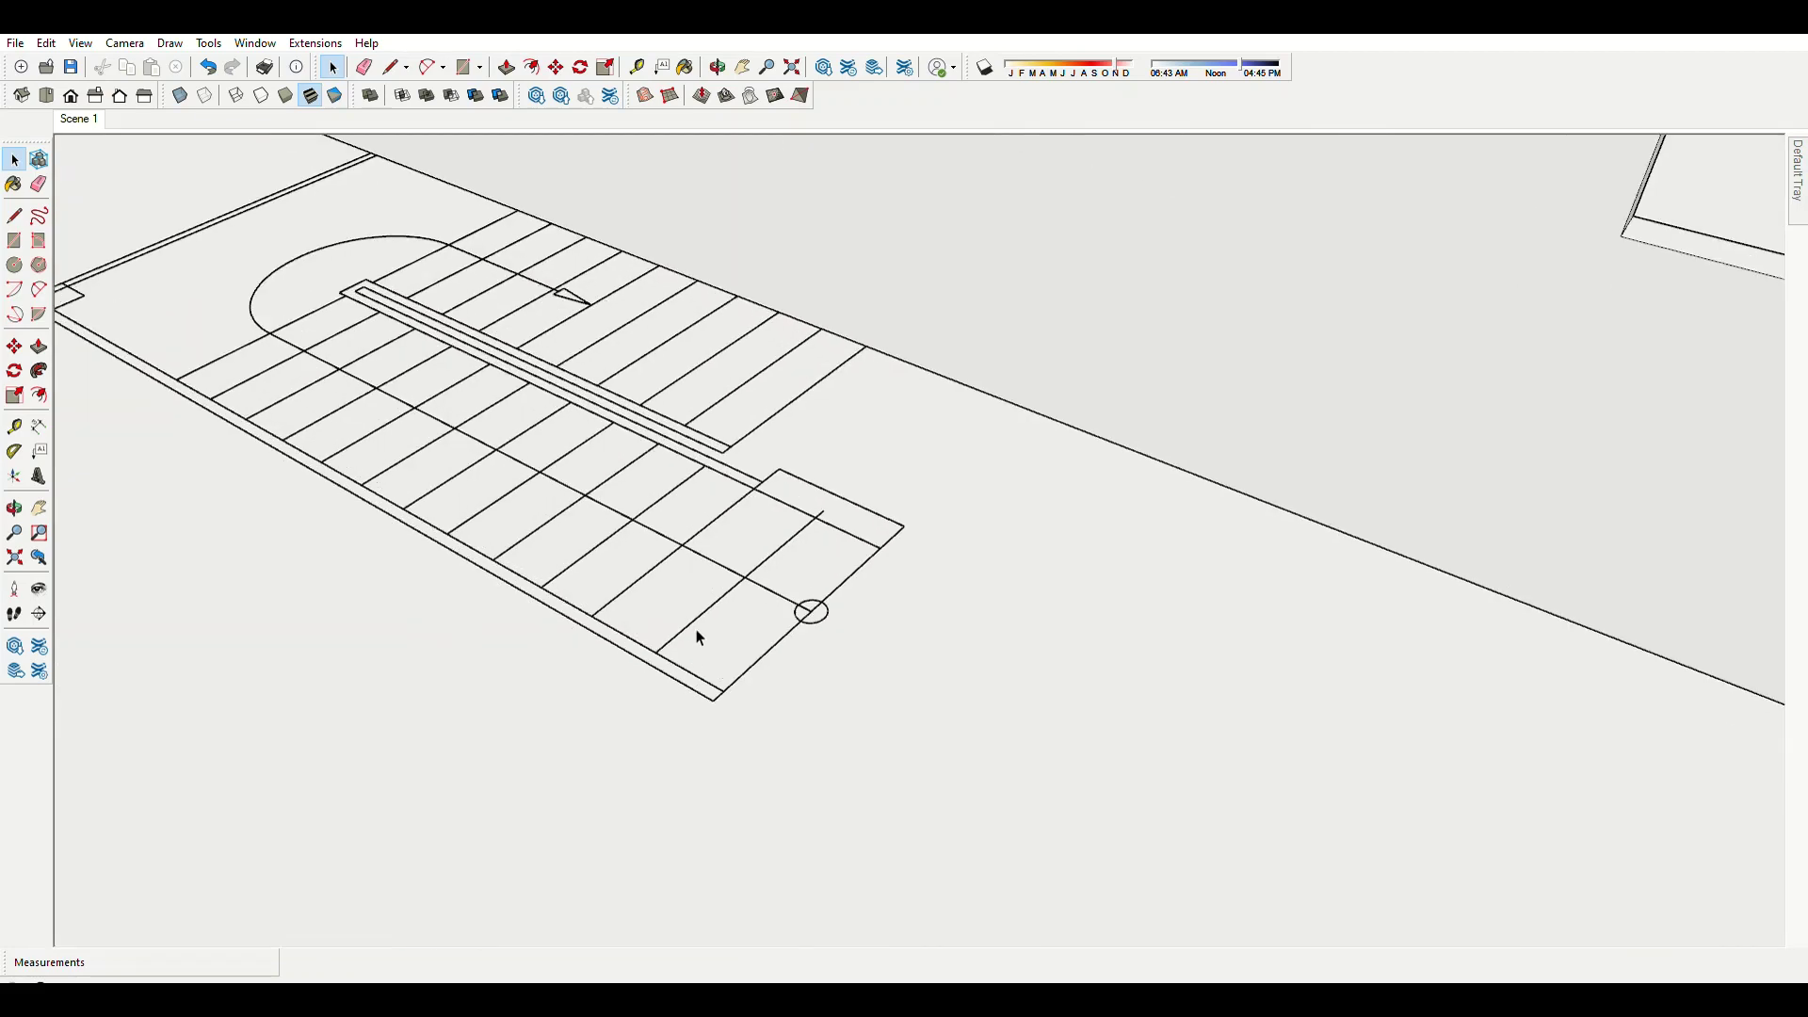
pyautogui.scroll(1, 697, 629)
# Remove the first tread's dividing line, group it and push/pull it into a solid step.
pyautogui.press('d')
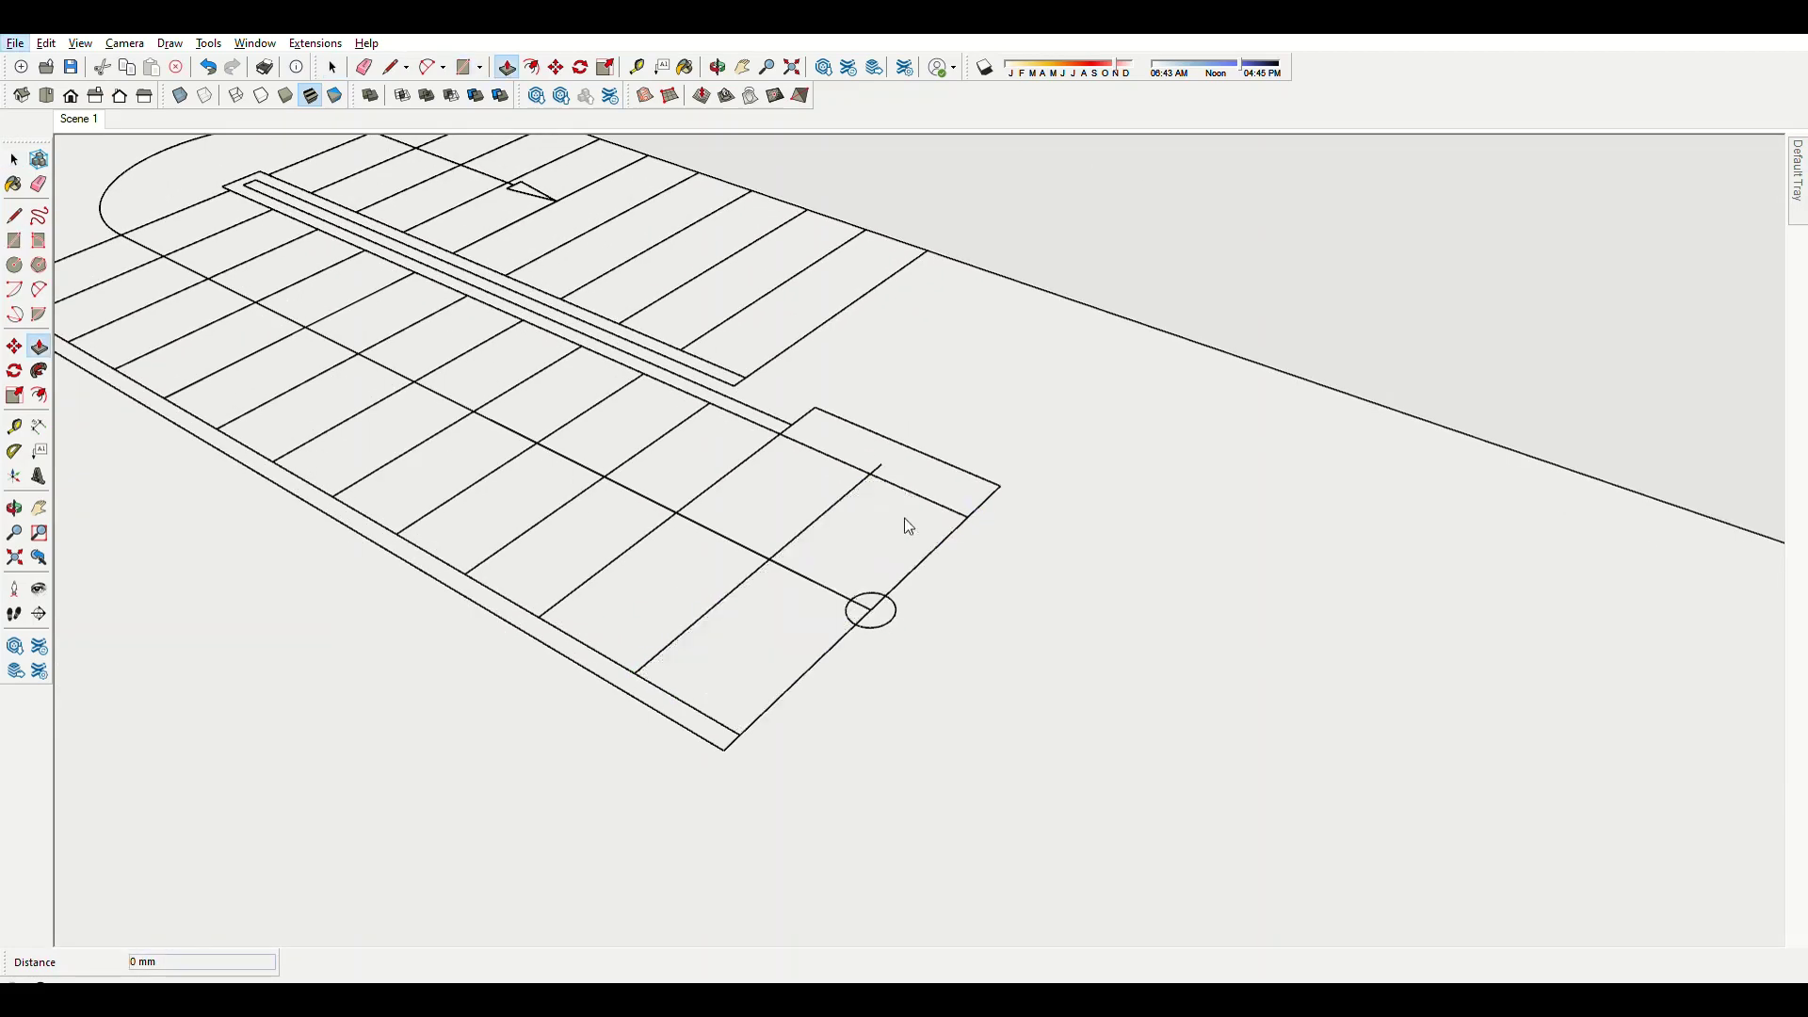
pyautogui.hotkey('ctrl', 'z')
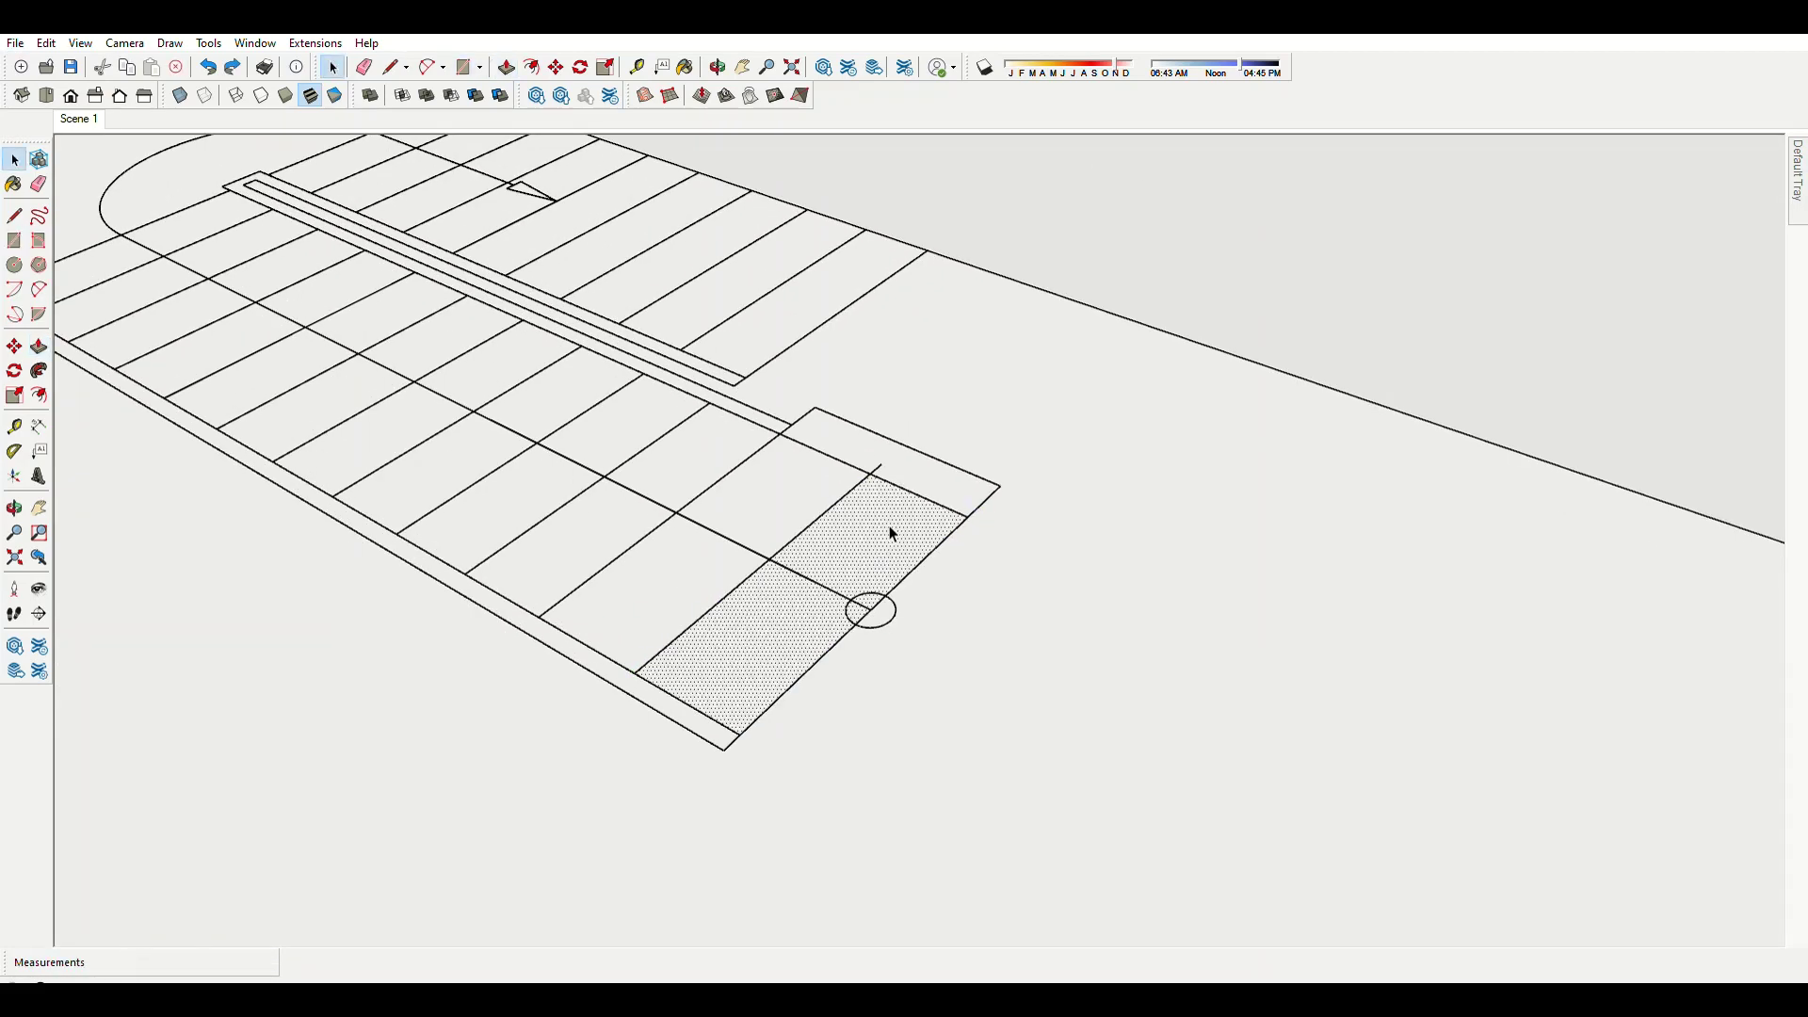
pyautogui.hotkey('ctrl', 'g')
pyautogui.doubleClick(894, 539)
pyautogui.press('p')
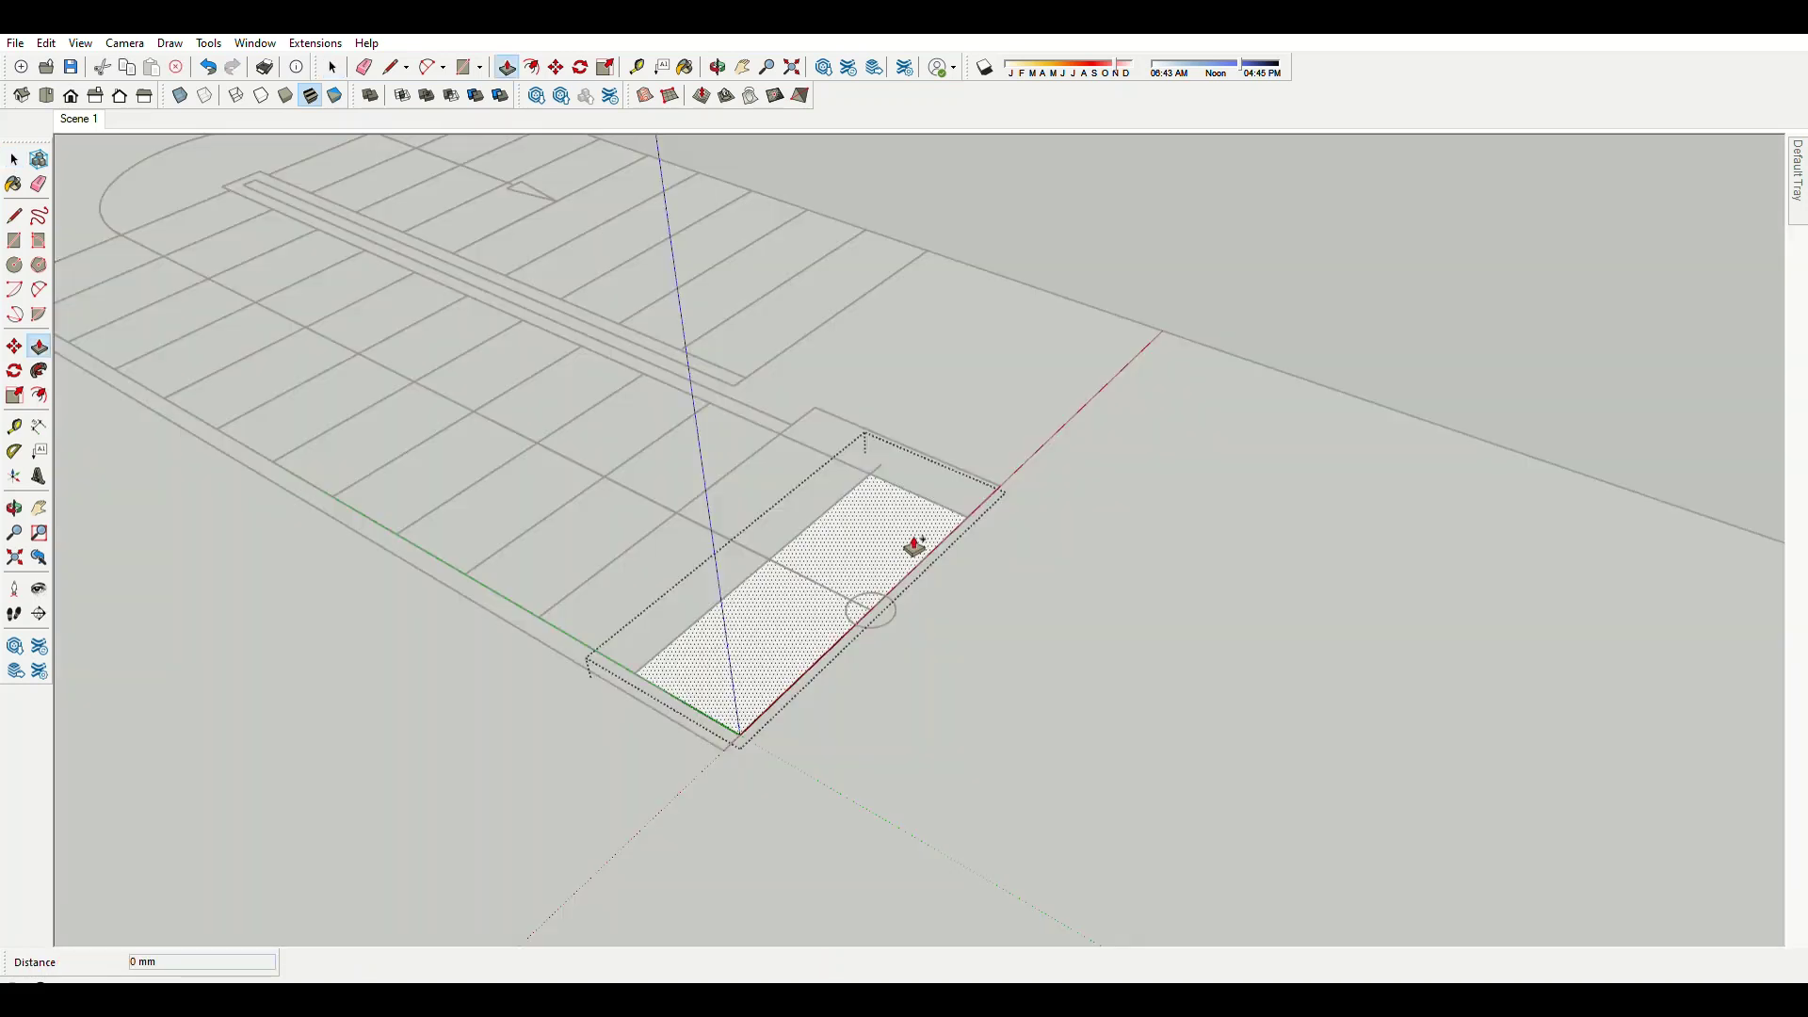
pyautogui.moveTo(913, 526)
pyautogui.mouseDown(button='middle')
pyautogui.moveTo(907, 631)
pyautogui.moveTo(920, 613)
pyautogui.mouseUp(button='middle')
pyautogui.scroll(3, 908, 631)
# Ctrl-move copies of the step block onto the next treads, raising each higher.
pyautogui.press('m')
pyautogui.scroll(-3, 886, 577)
pyautogui.scroll(3, 919, 613)
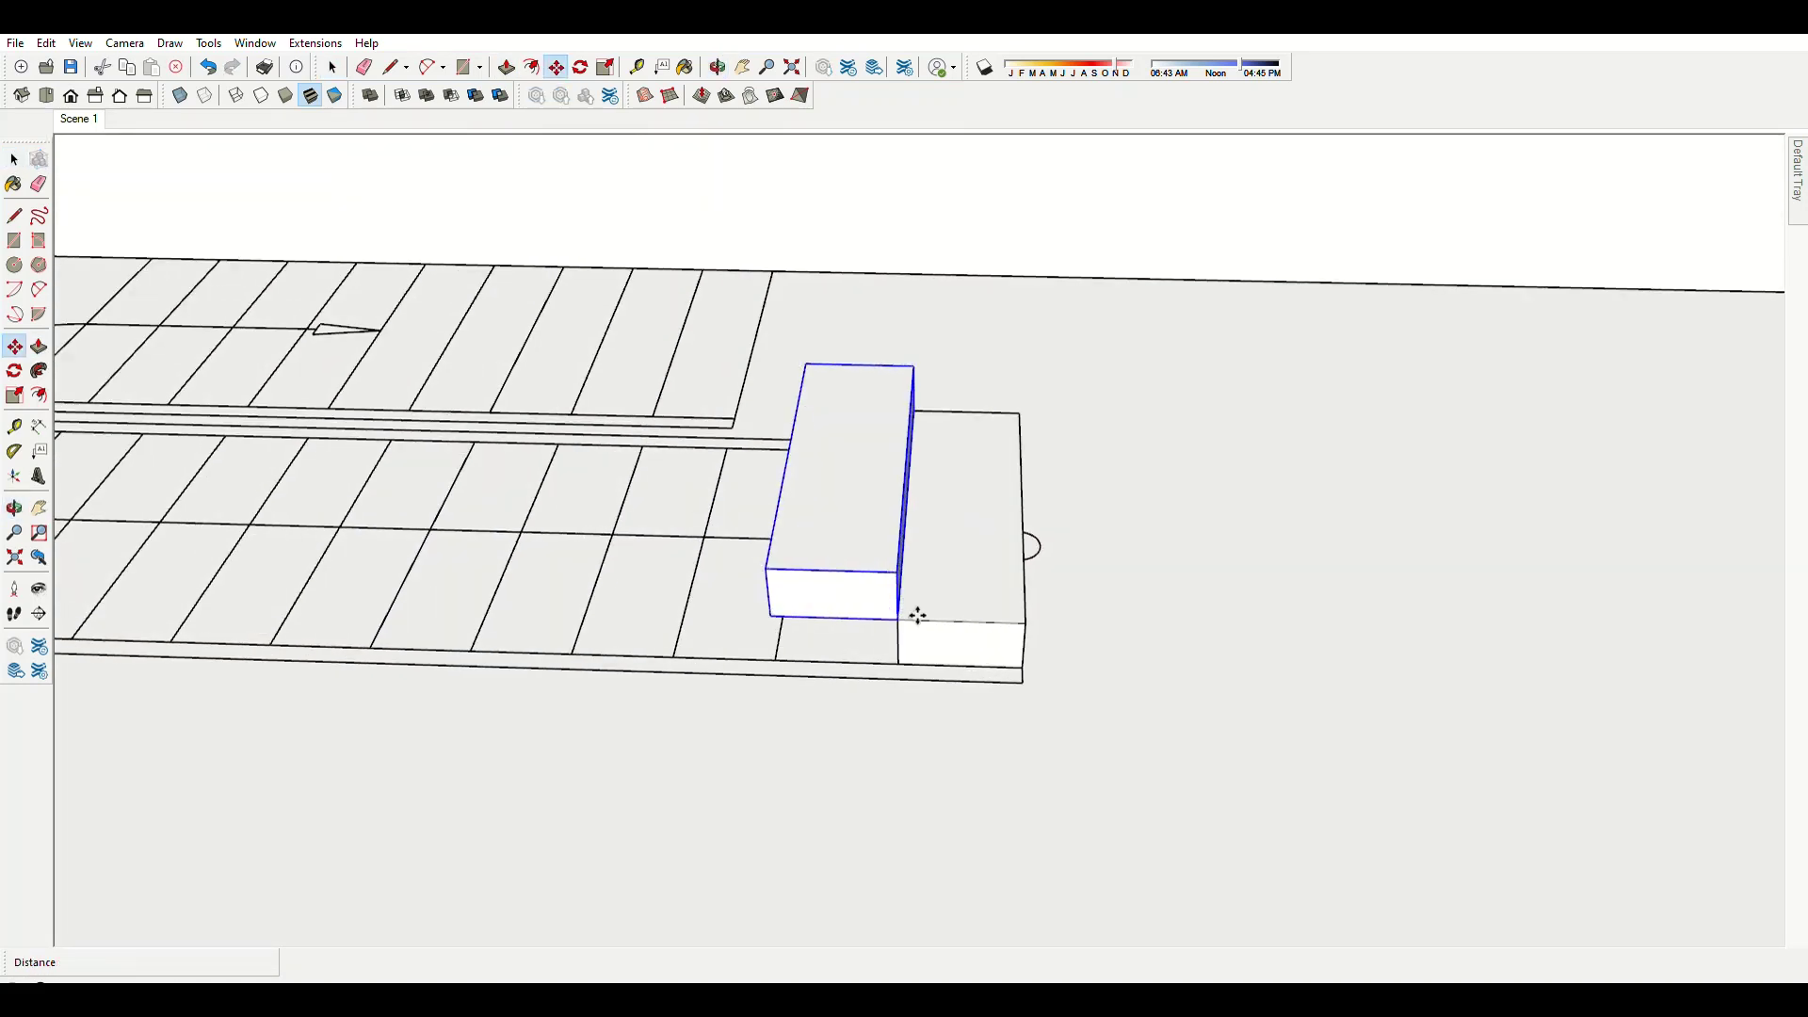
pyautogui.keyDown('ctrl'); pyautogui.moveTo(920, 613); pyautogui.dragTo(779, 565); pyautogui.keyUp('ctrl')
pyautogui.press('space')
pyautogui.doubleClick(688, 563)
pyautogui.moveTo(688, 563); pyautogui.dragTo(1000, 531, button='middle')
pyautogui.press('p')
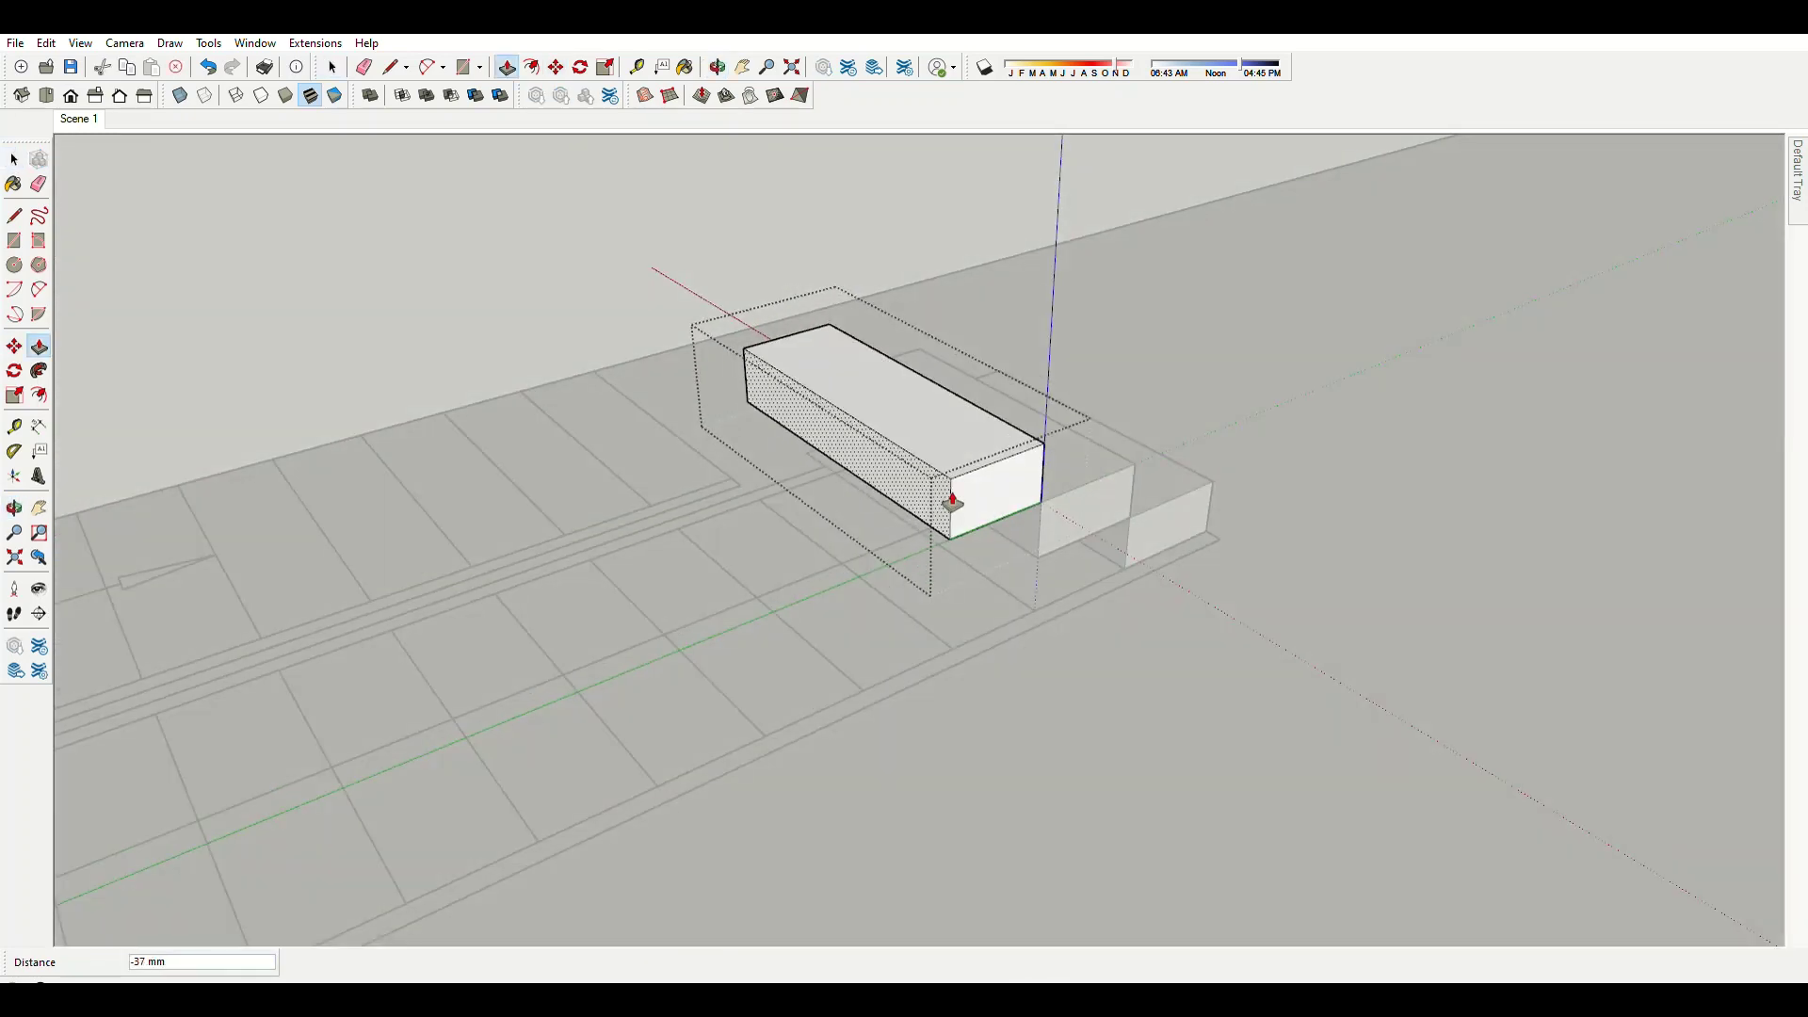
pyautogui.scroll(-3, 995, 463)
pyautogui.moveTo(667, 540); pyautogui.dragTo(715, 527, button='middle')
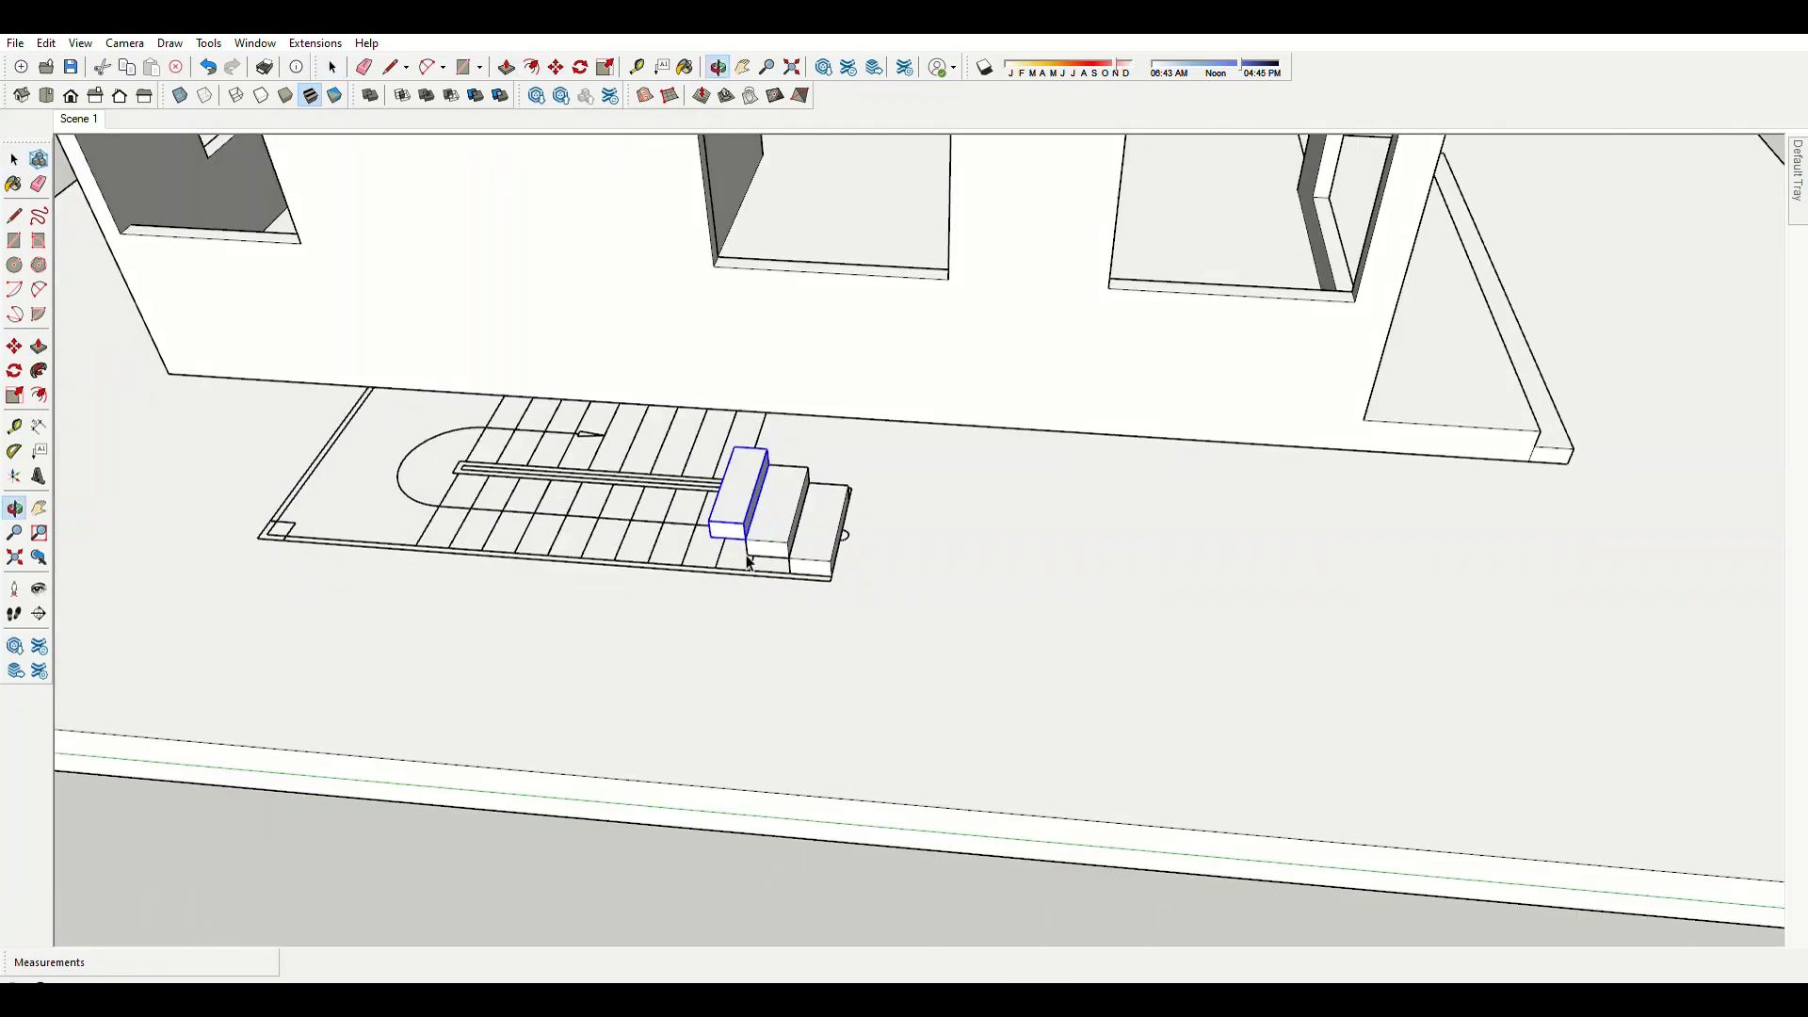
pyautogui.scroll(3, 738, 524)
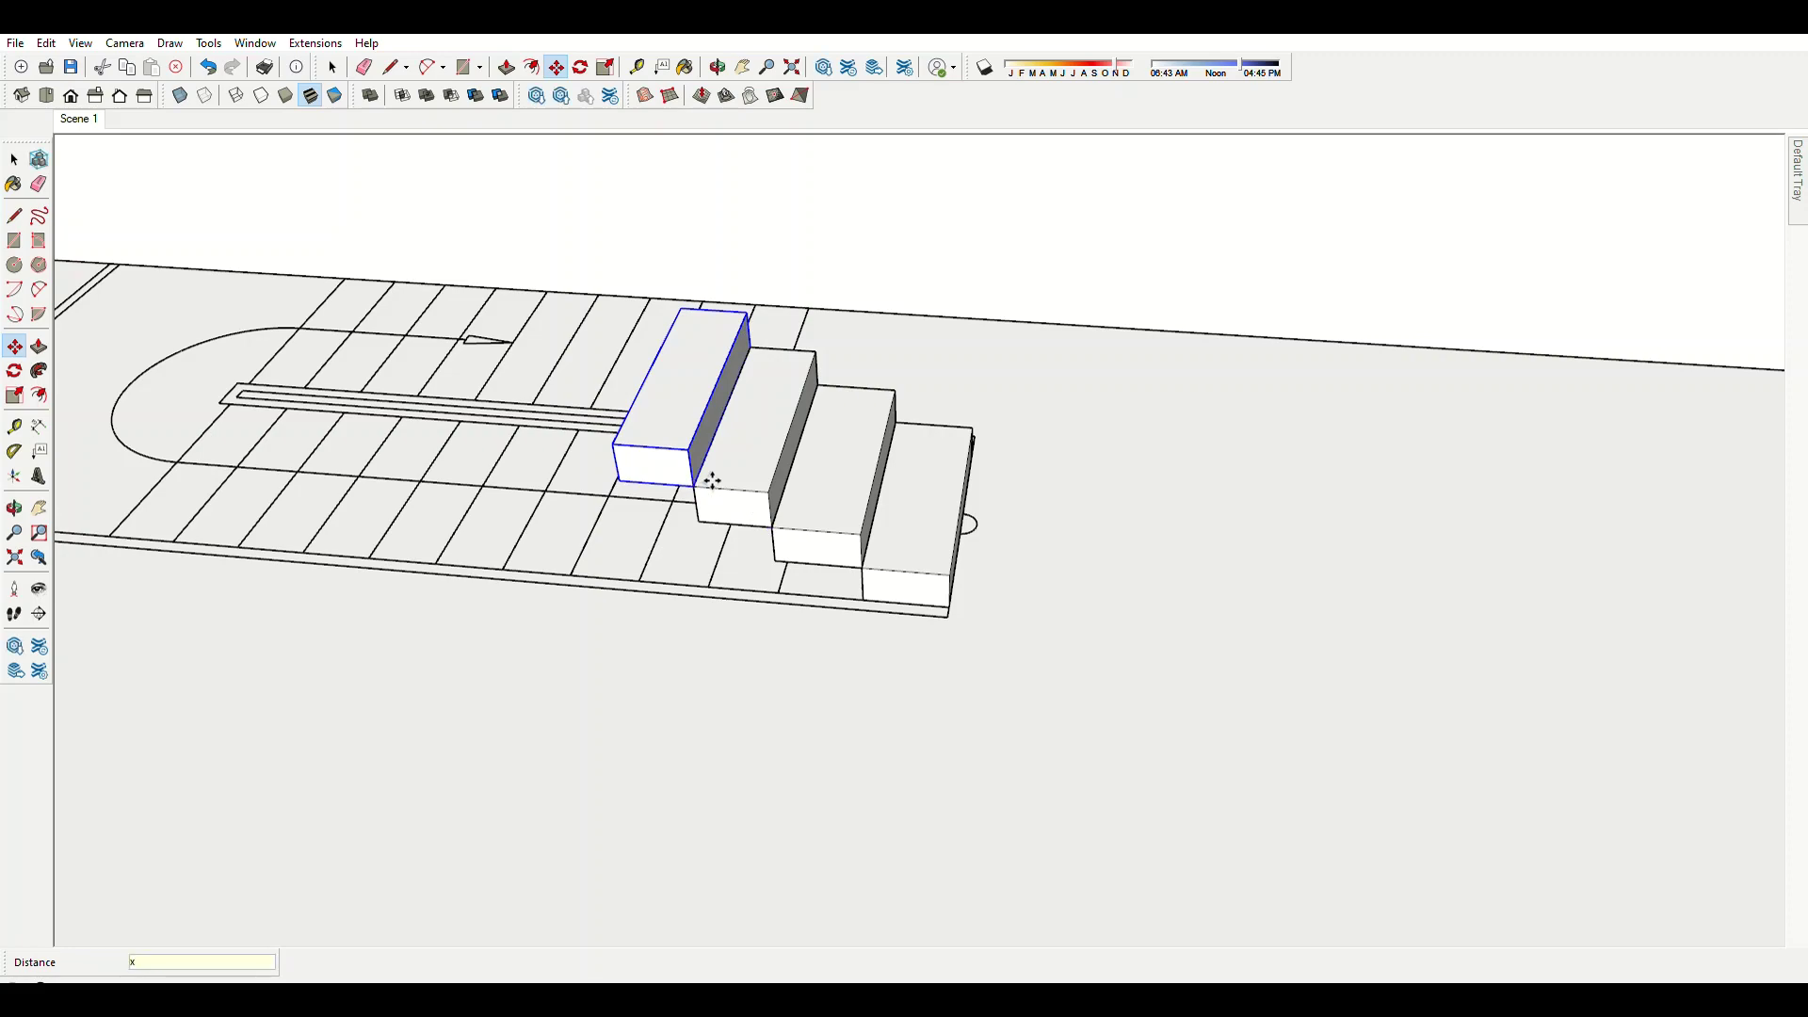
# Orbit low to check the risers of the stacked steps.
pyautogui.press('space')
pyautogui.scroll(-3, 994, 608)
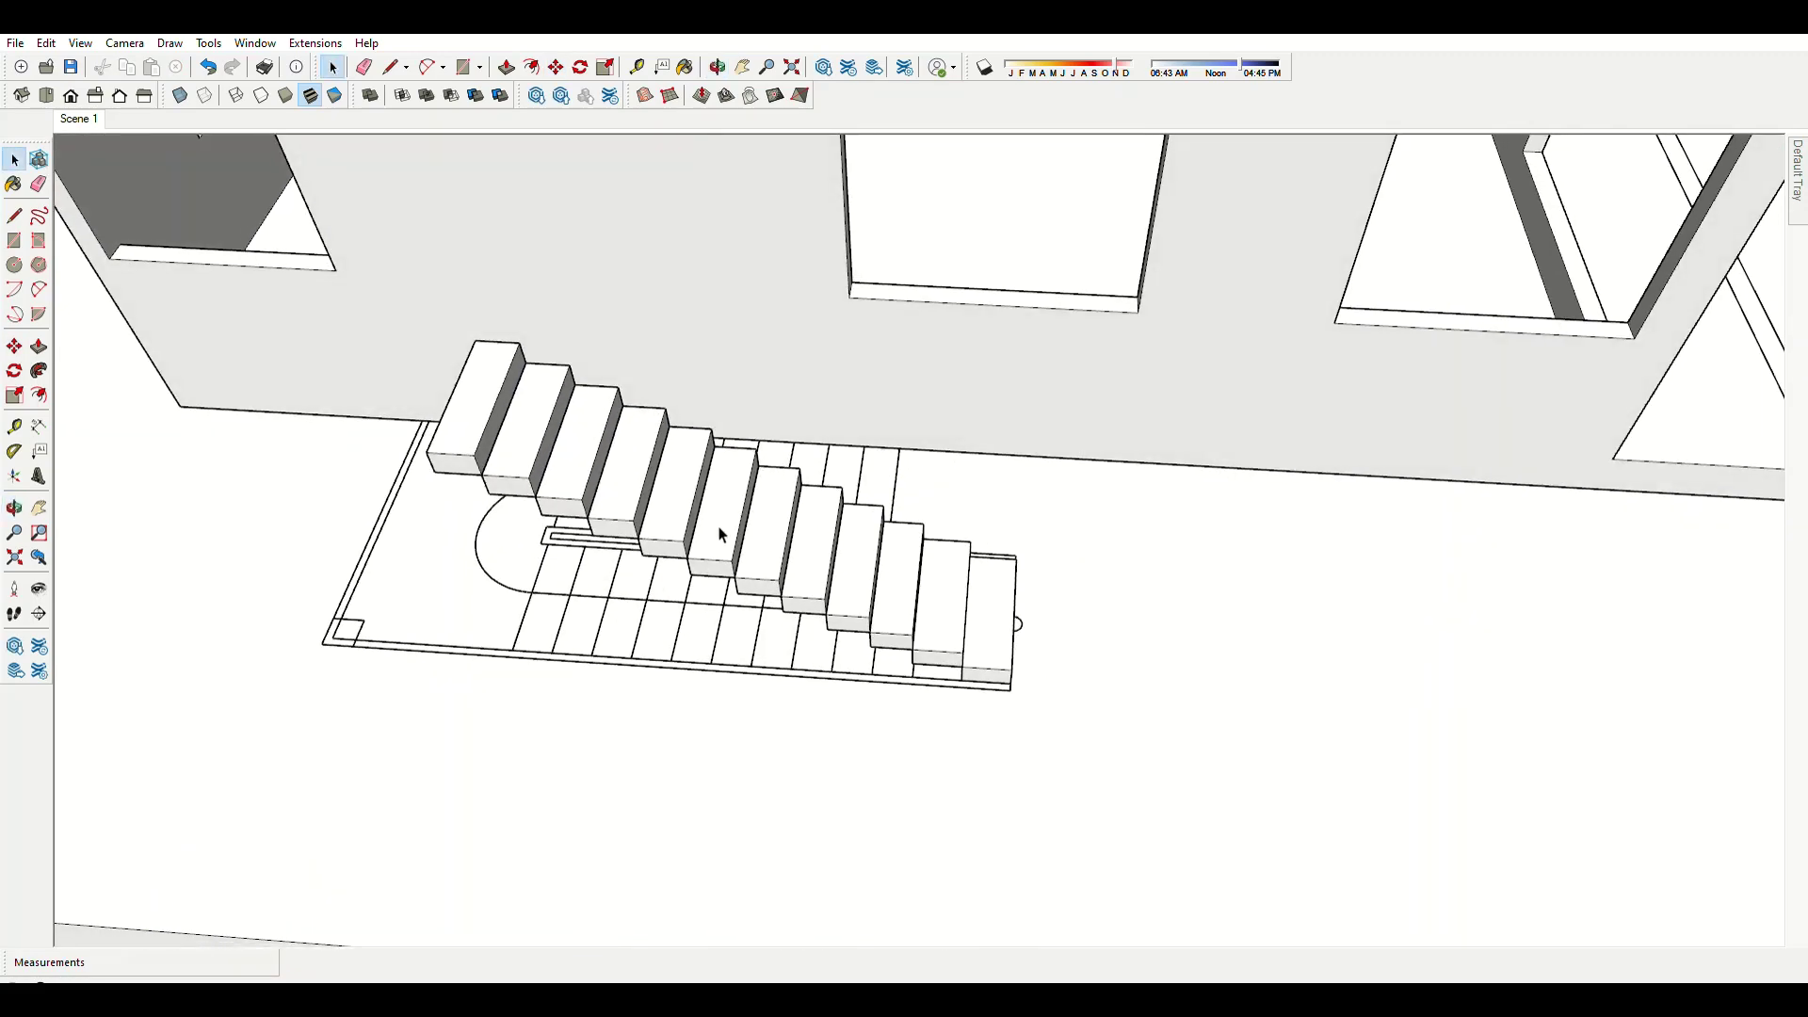
pyautogui.scroll(-3, 568, 485)
pyautogui.scroll(6, 591, 590)
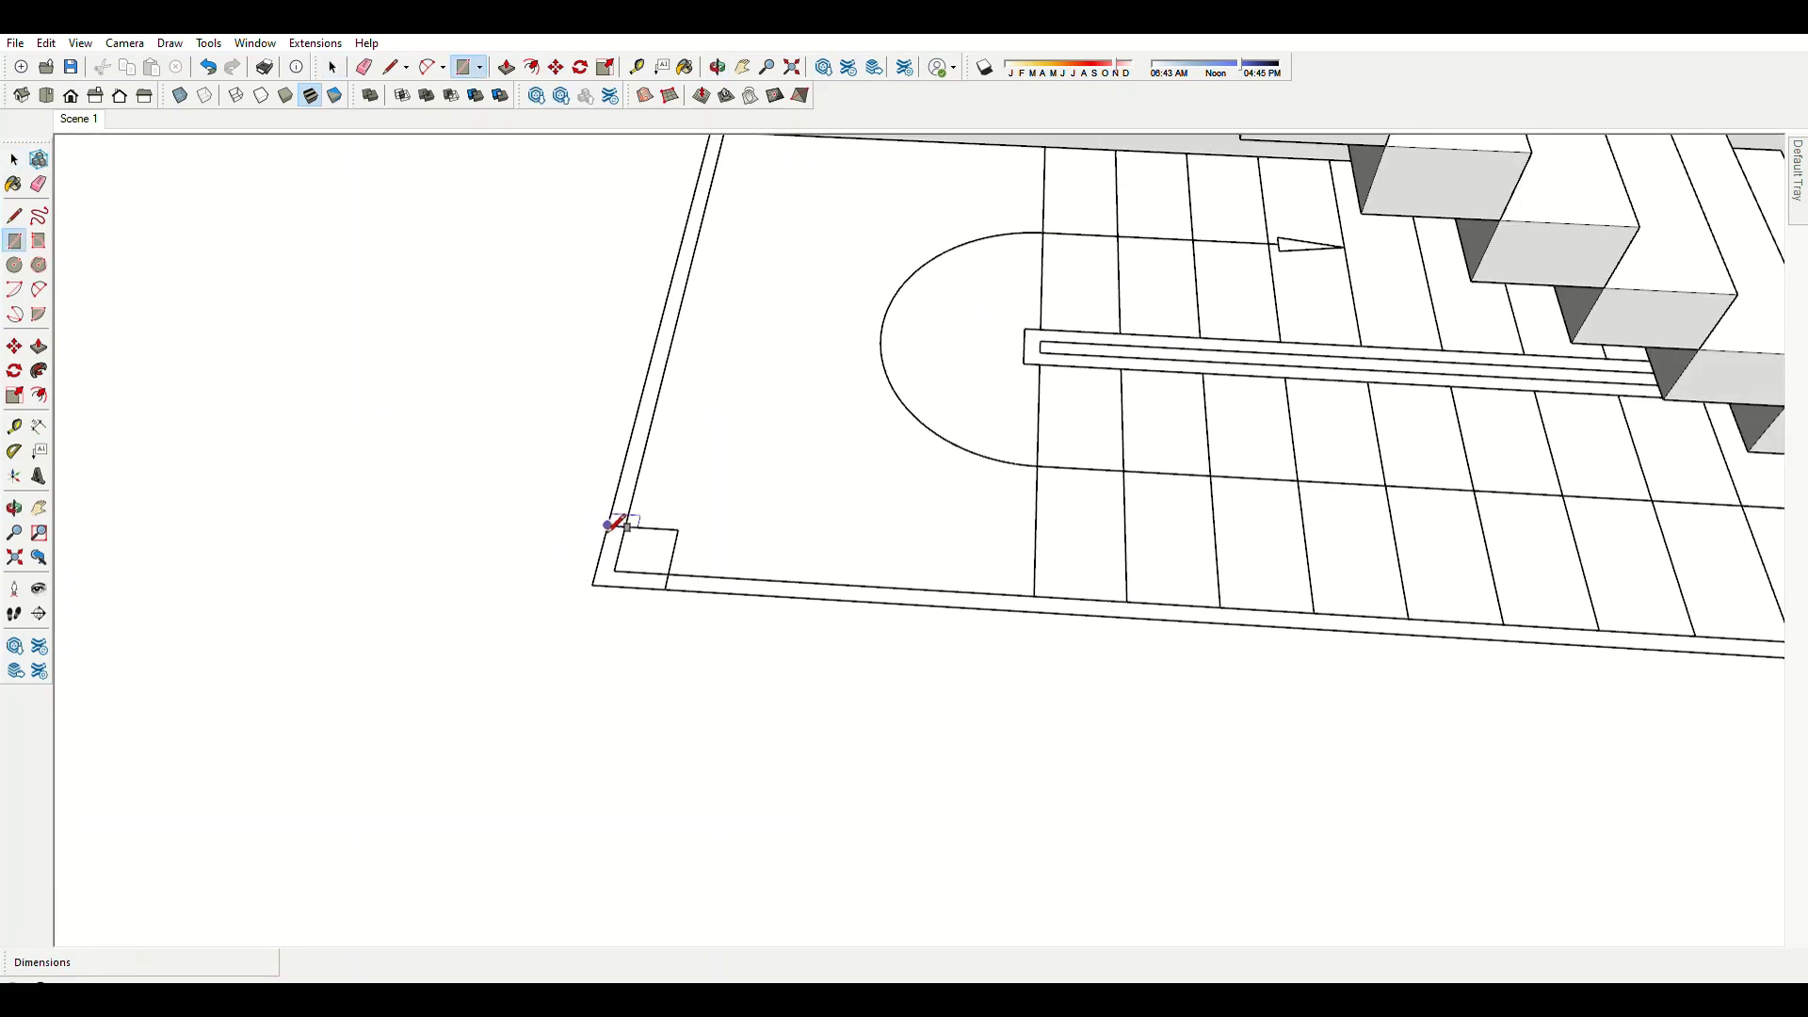
pyautogui.moveTo(715, 719)
pyautogui.mouseDown(button='middle')
pyautogui.moveTo(1062, 767)
pyautogui.moveTo(1128, 459)
pyautogui.moveTo(1059, 356)
pyautogui.mouseUp(button='middle')
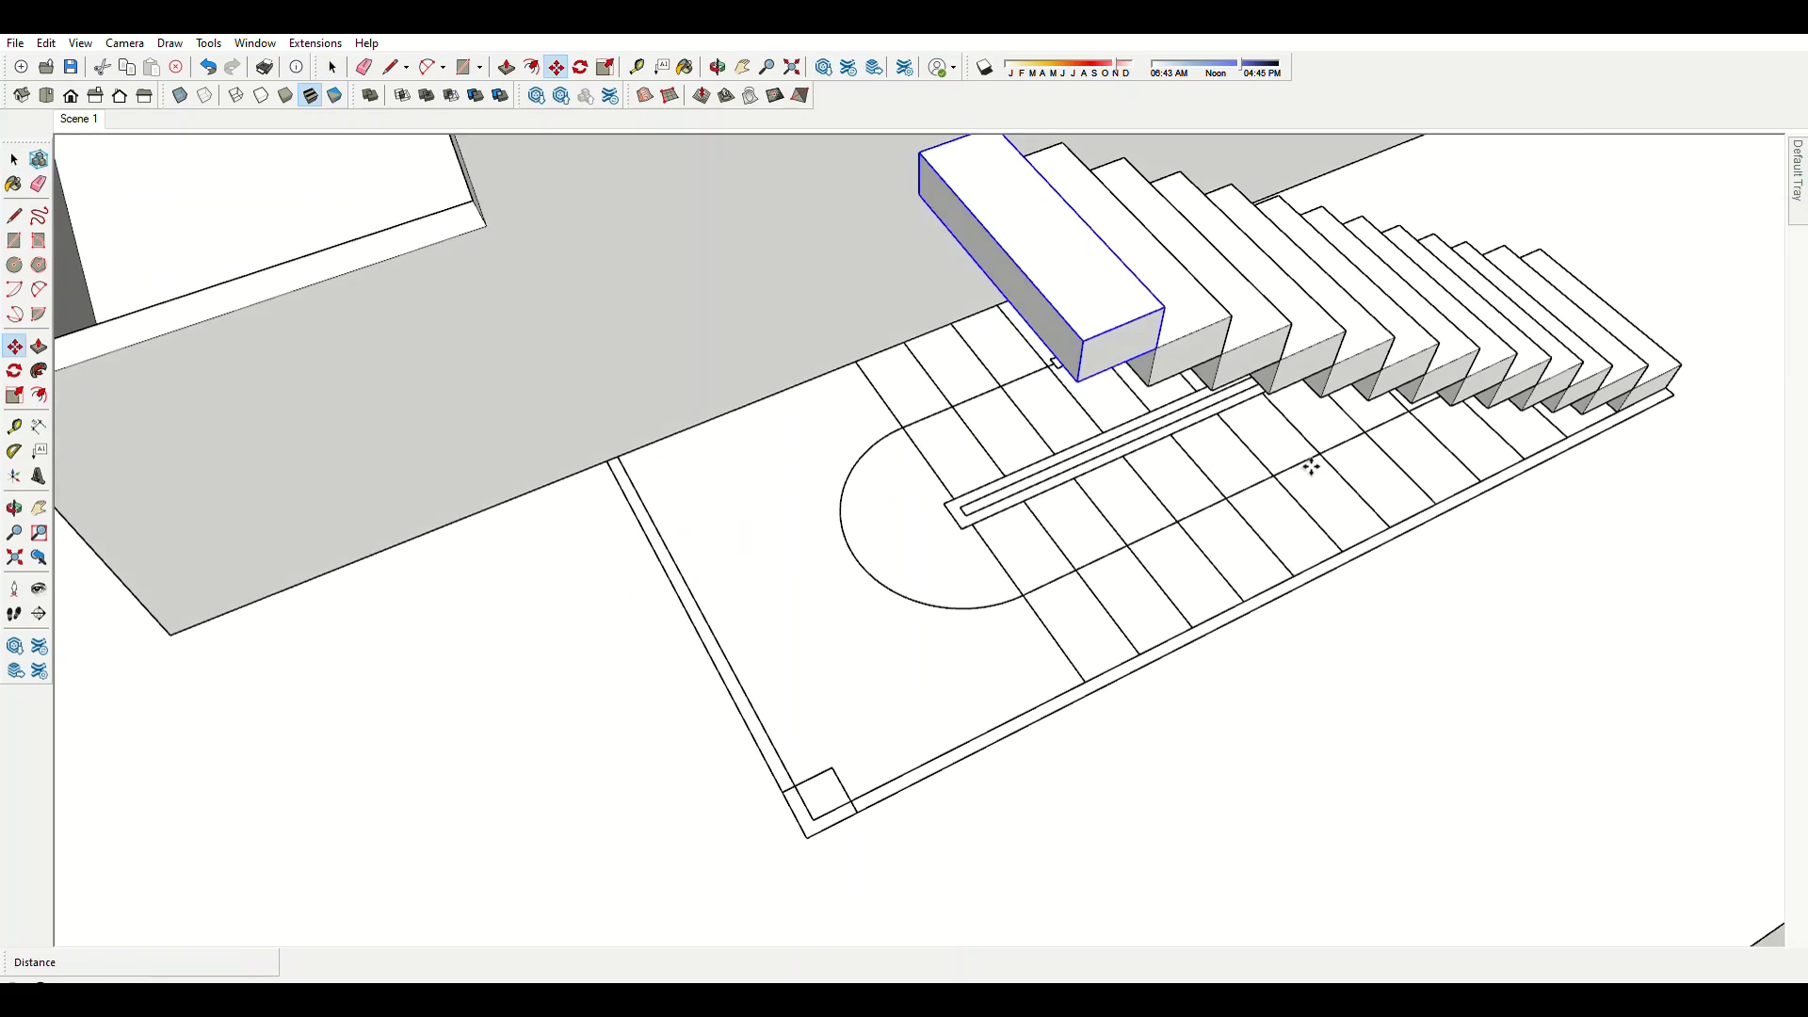
pyautogui.press('space')
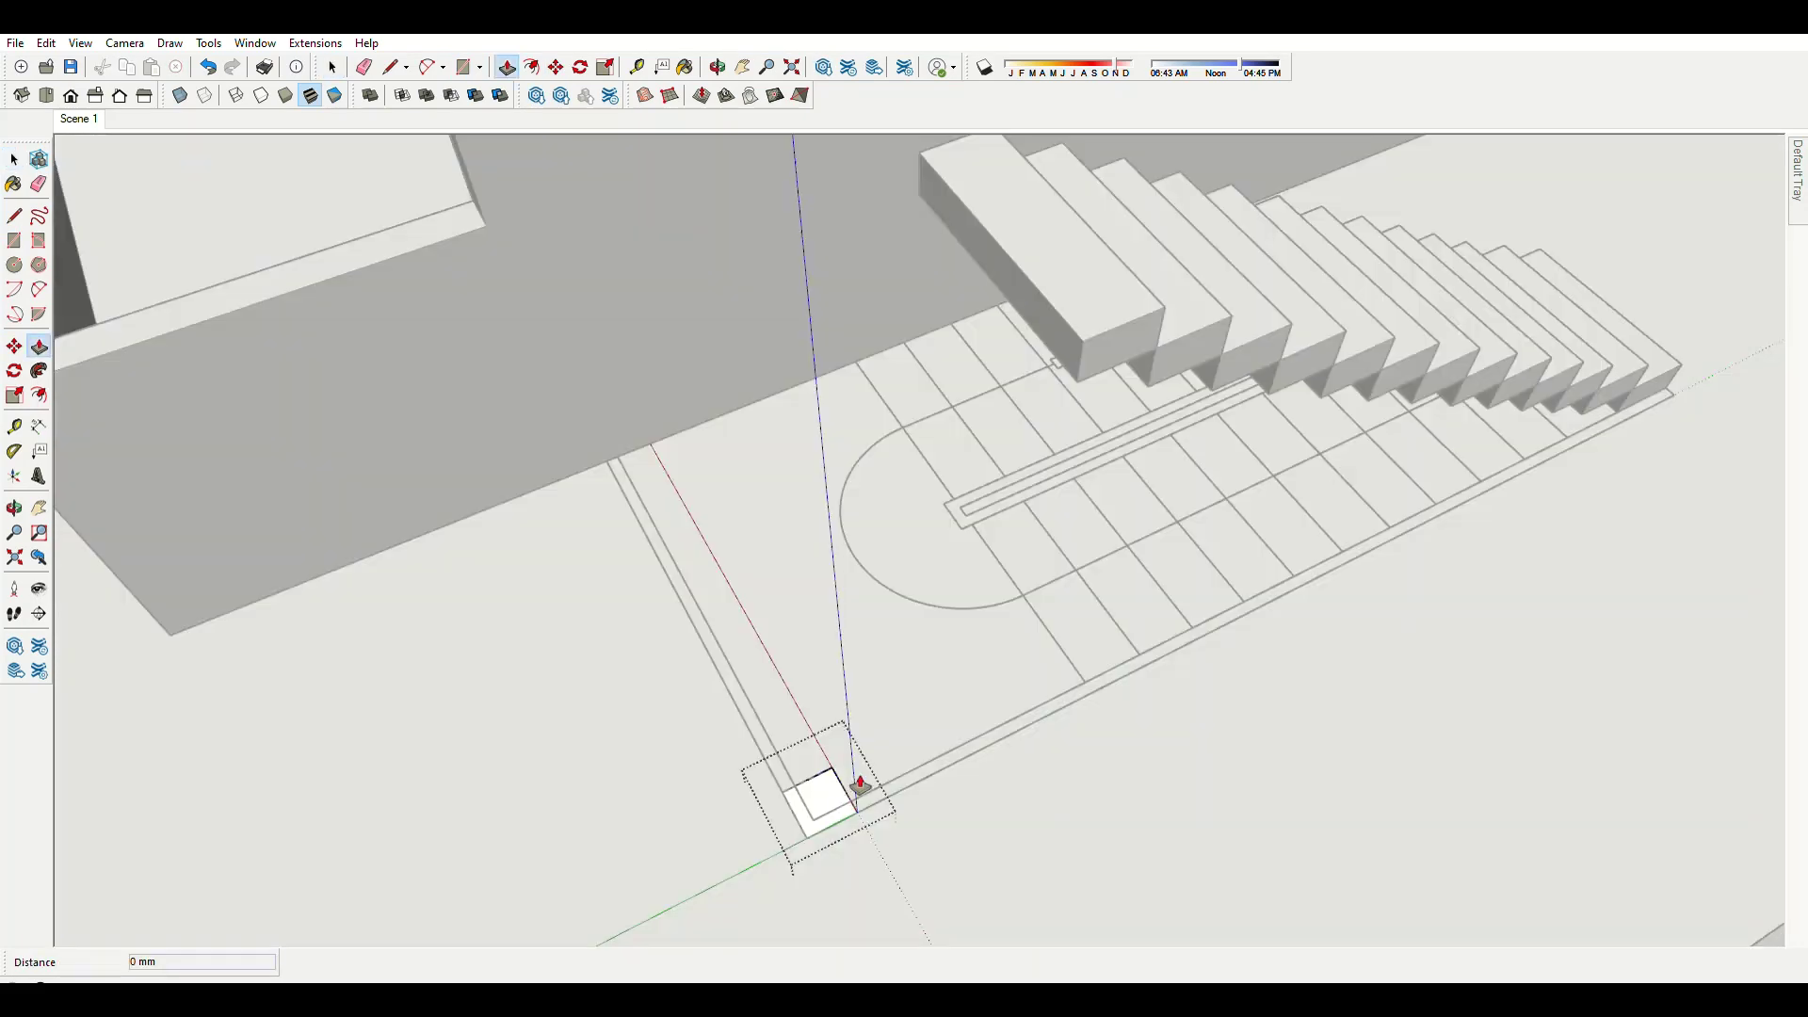
# Raise the landing corner square into a column supporting the landing slab.
pyautogui.click(1082, 351)
pyautogui.write('950')
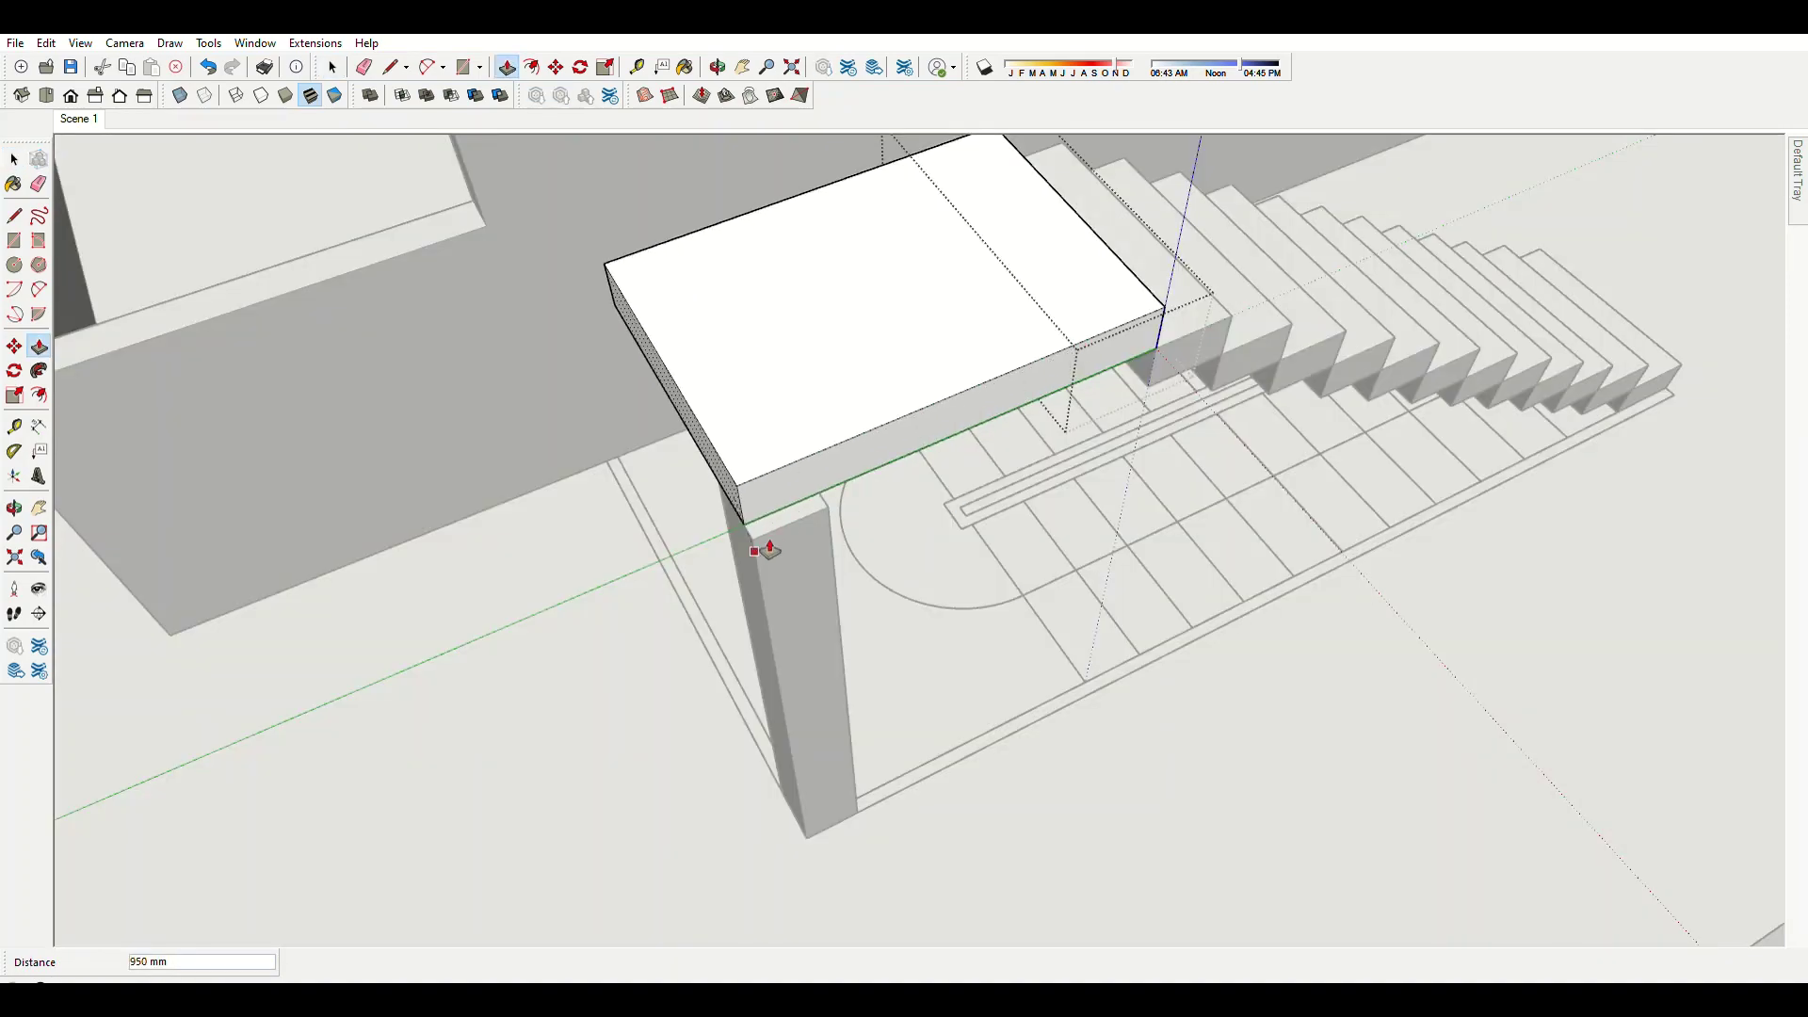
pyautogui.moveTo(771, 549); pyautogui.dragTo(640, 464, button='middle')
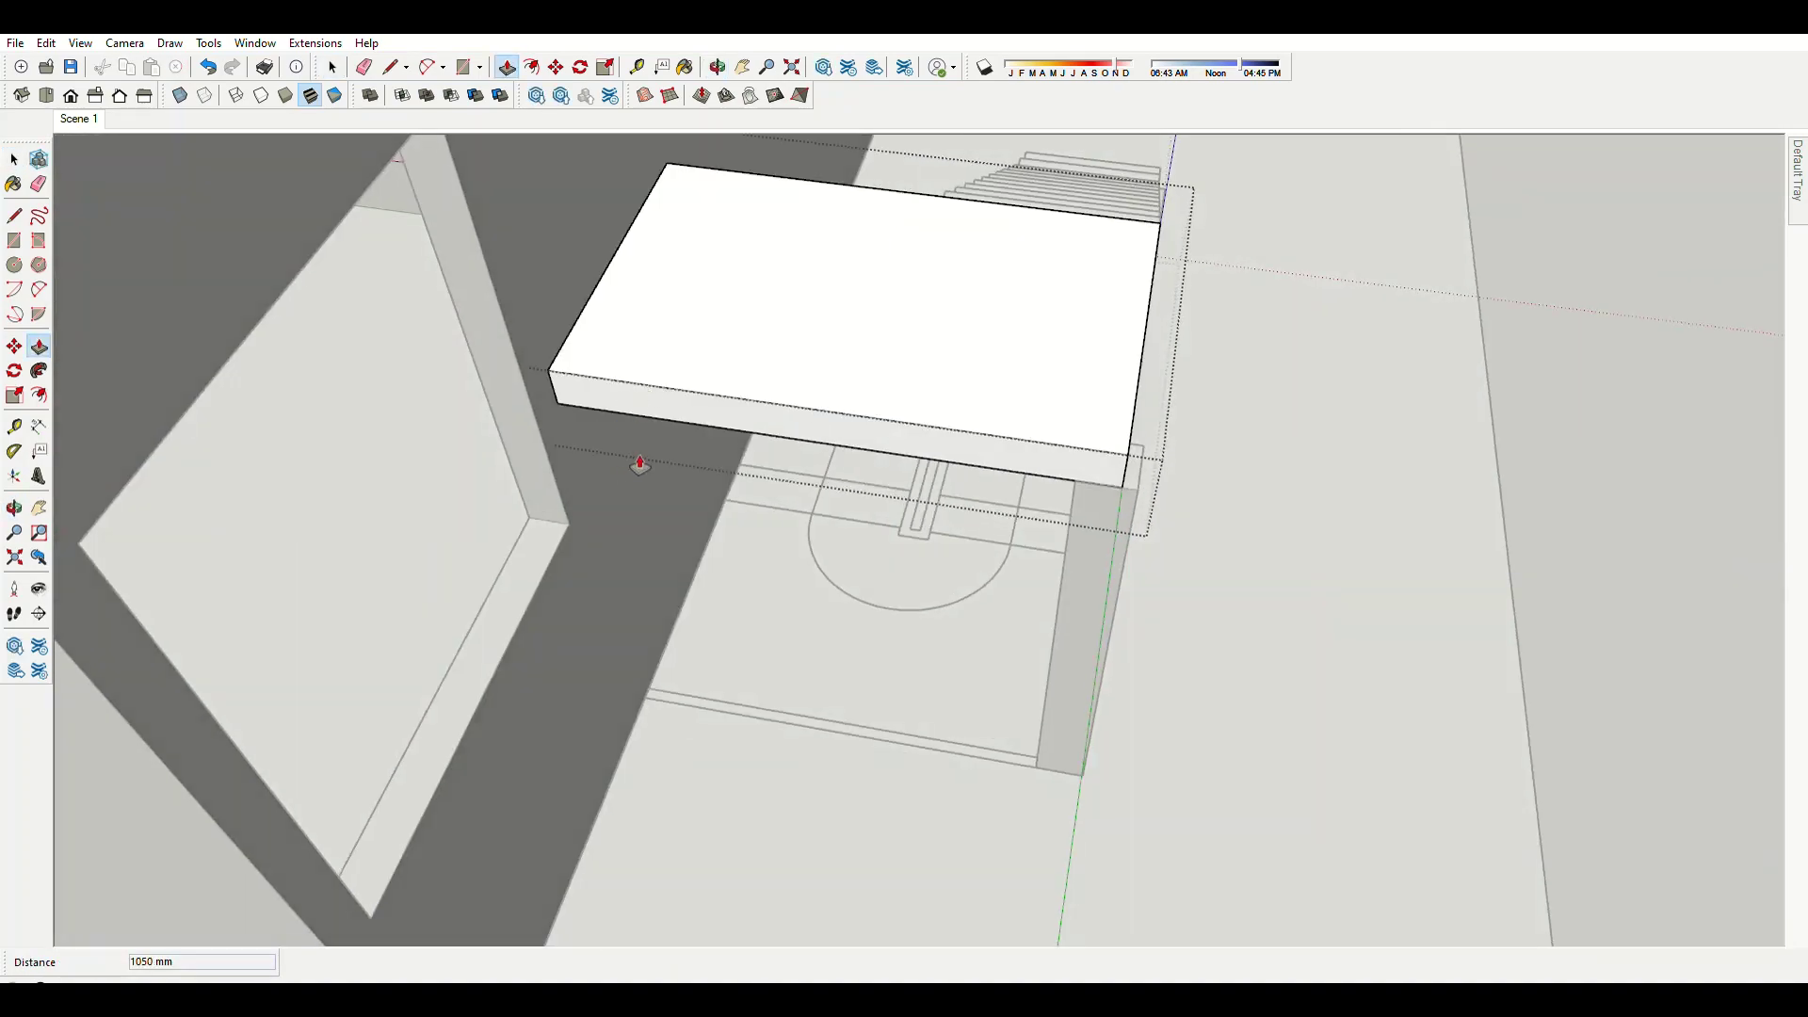
pyautogui.click(640, 464)
pyautogui.moveTo(468, 484); pyautogui.dragTo(739, 323, button='middle')
pyautogui.scroll(3, 739, 323)
pyautogui.press('space')
# Pick up the small step box by its corner and move it toward the floor opening.
pyautogui.click(688, 471)
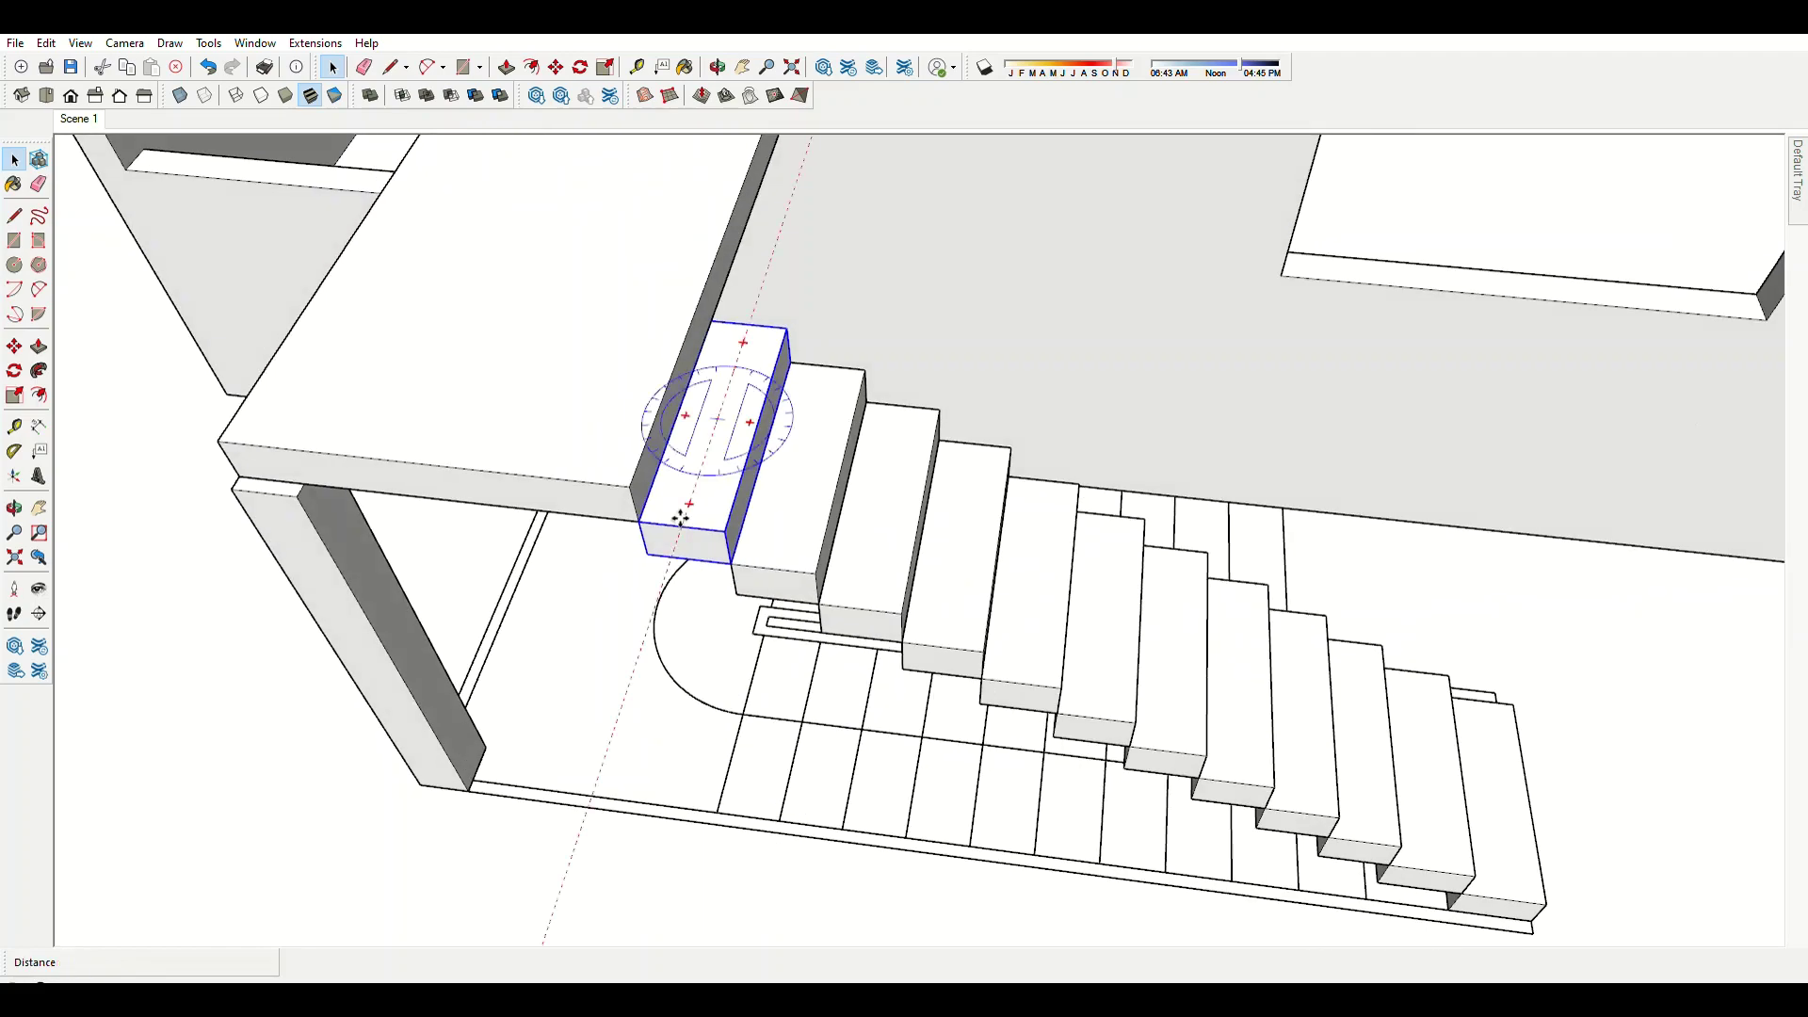
pyautogui.moveTo(704, 474)
pyautogui.mouseDown(button='middle')
pyautogui.moveTo(761, 318)
pyautogui.moveTo(708, 205)
pyautogui.mouseUp(button='middle')
pyautogui.click(763, 289)
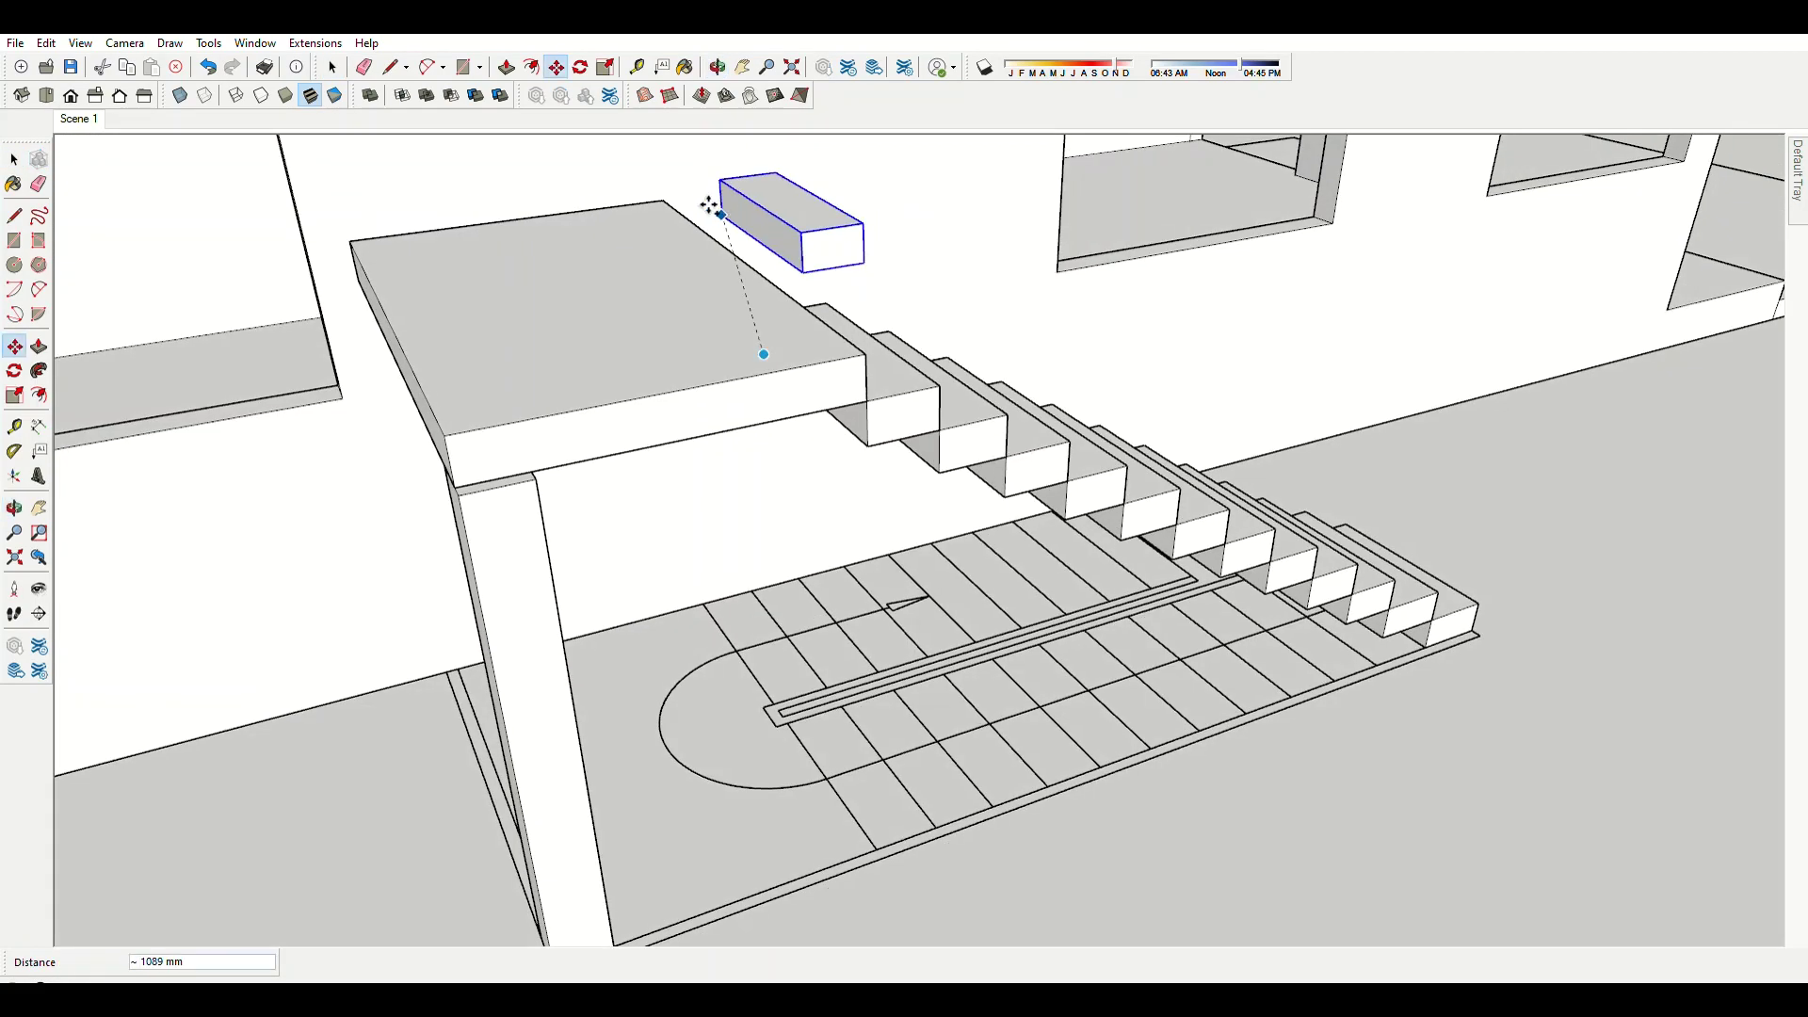
pyautogui.moveTo(661, 407); pyautogui.dragTo(471, 734, button='middle')
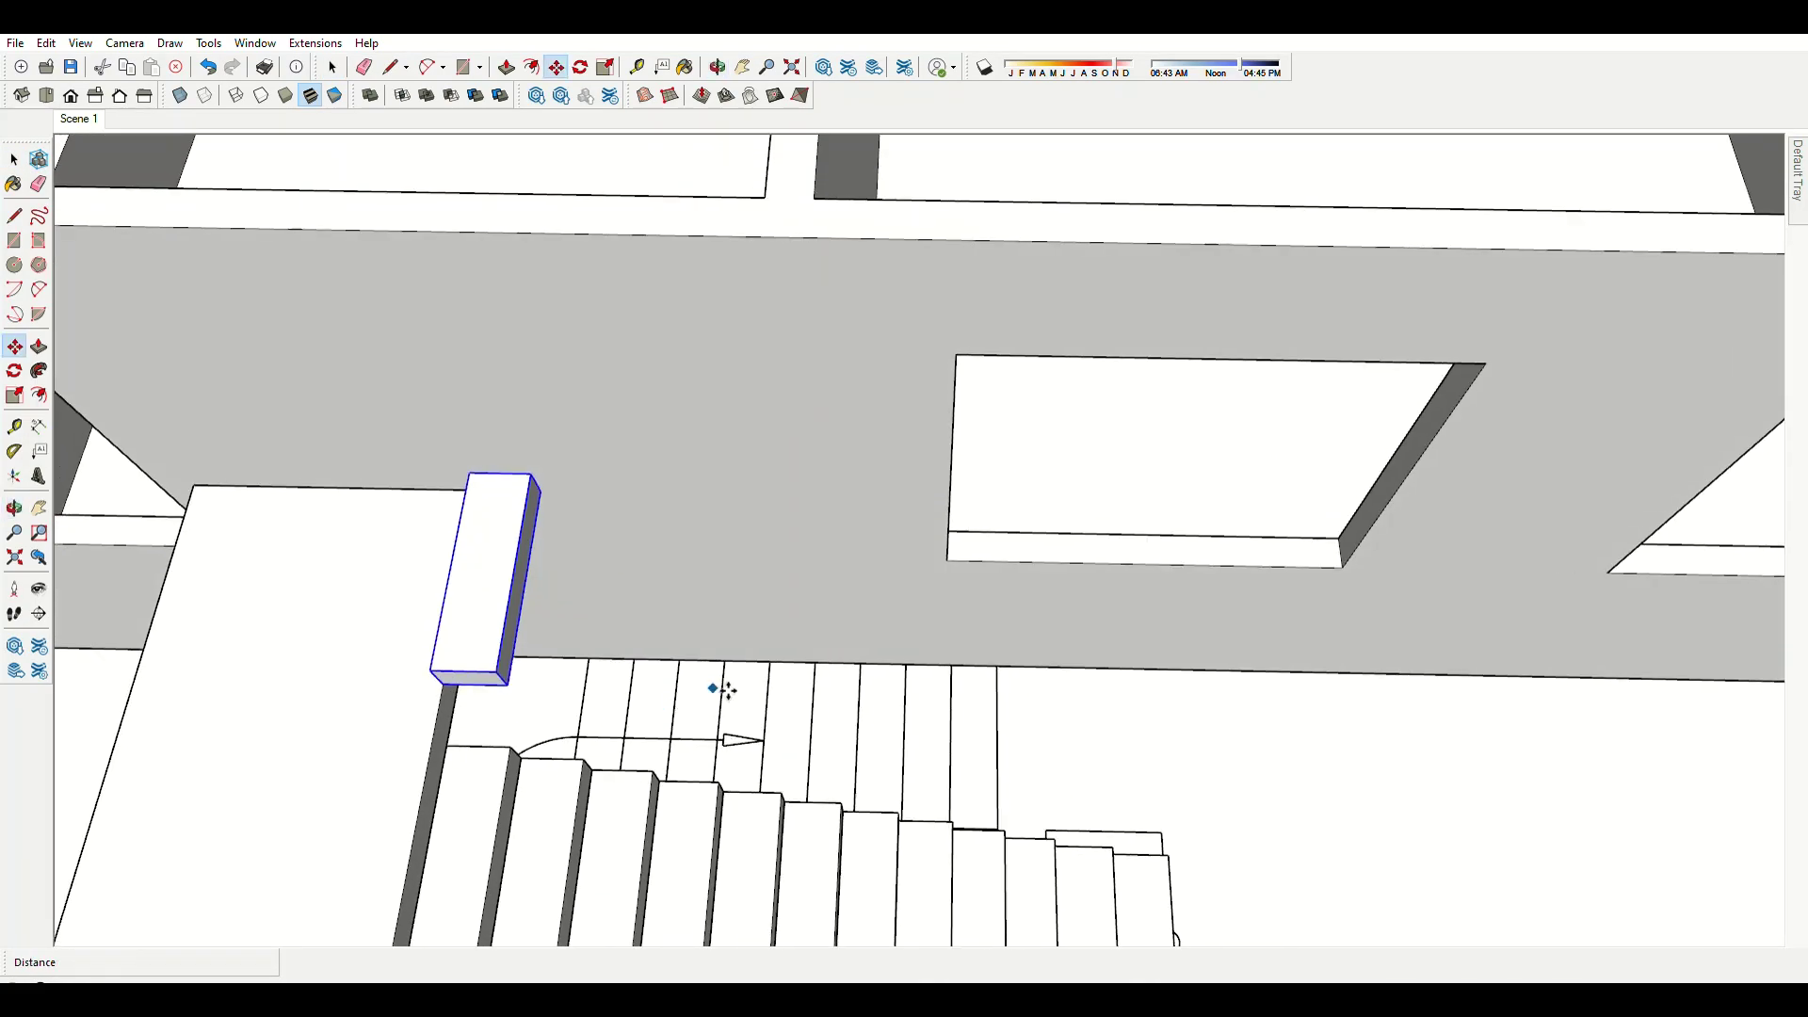
pyautogui.moveTo(726, 708); pyautogui.dragTo(487, 615, button='middle')
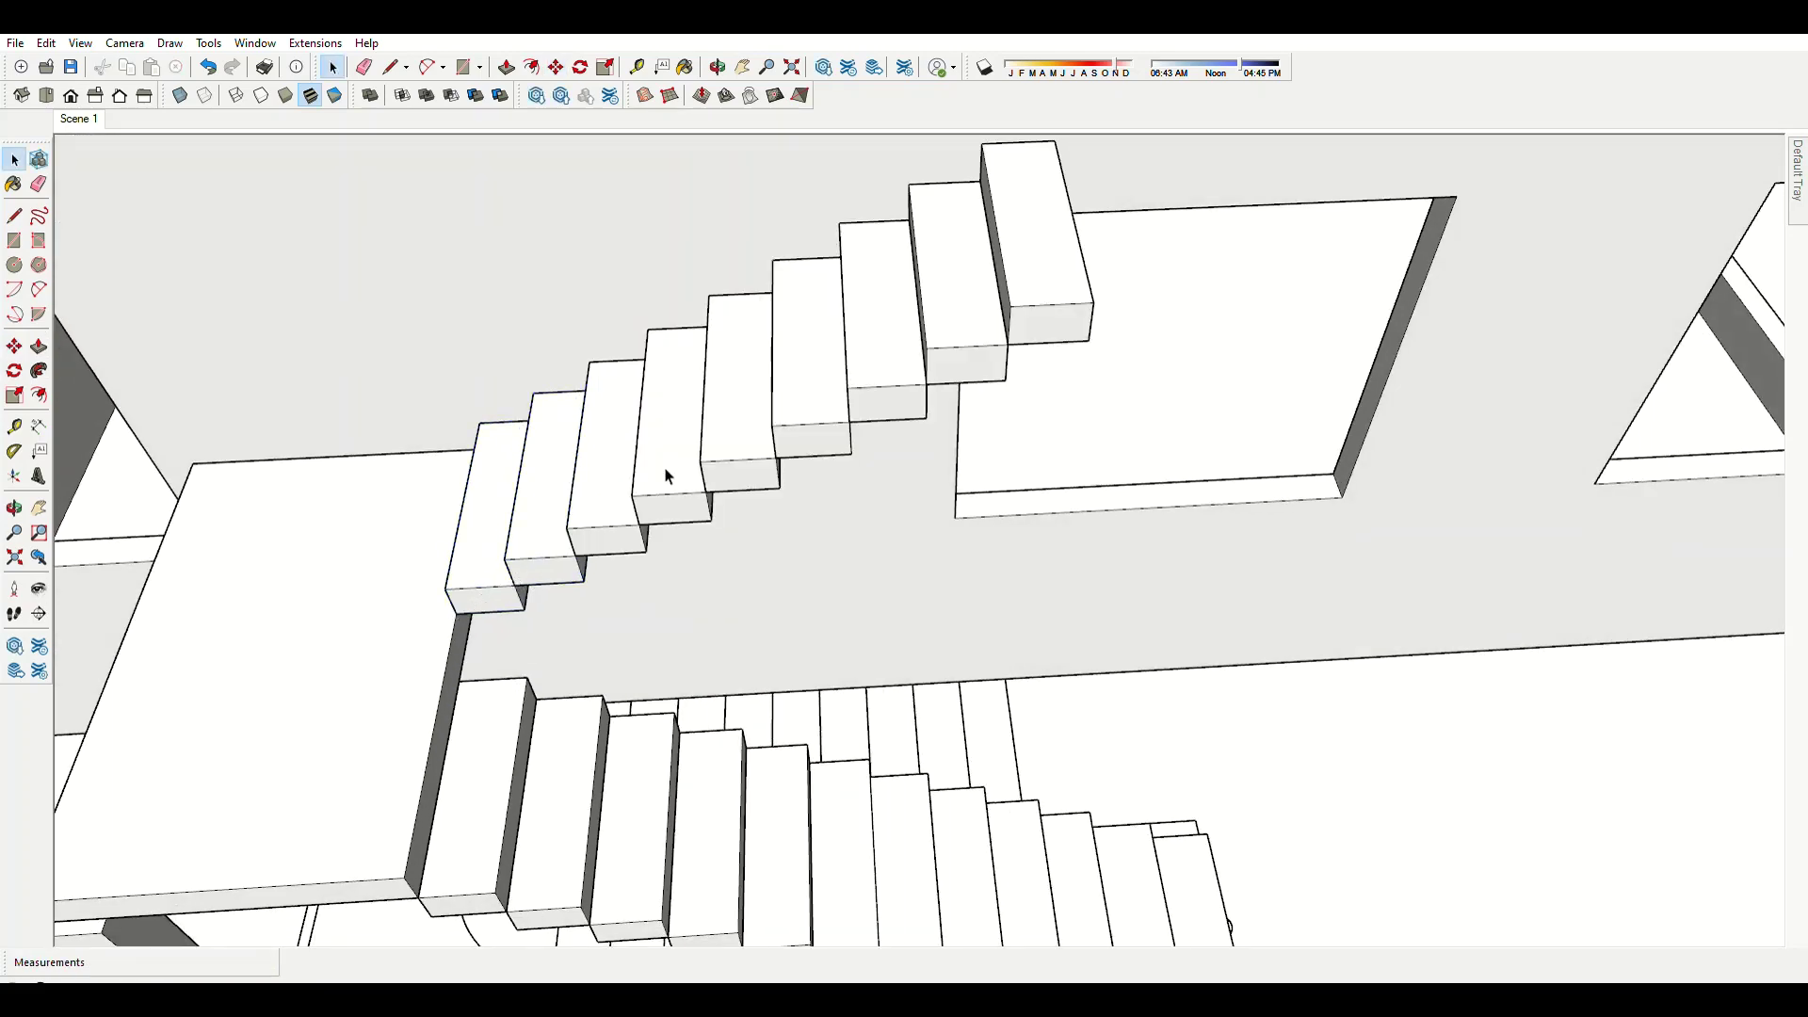
pyautogui.scroll(-3, 857, 393)
pyautogui.scroll(-2, 905, 556)
pyautogui.scroll(2, 879, 584)
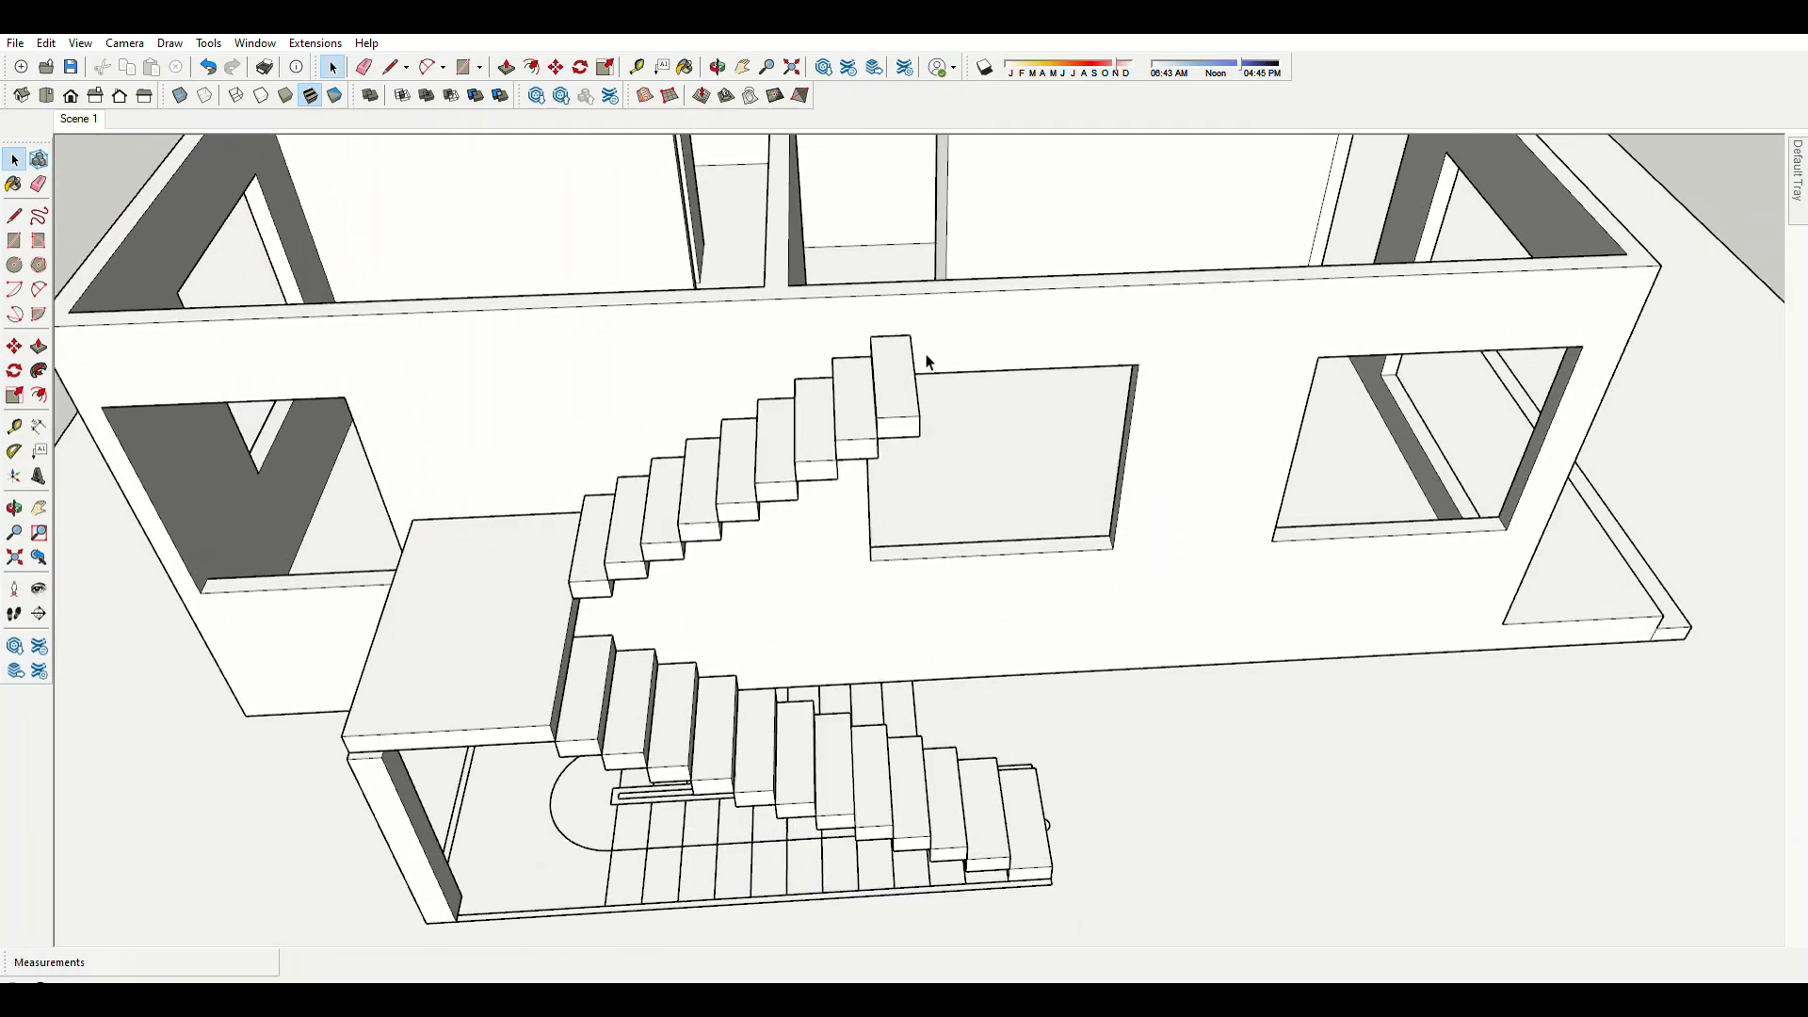
pyautogui.scroll(3, 927, 355)
# Move the top step block so it sits against the floor opening's edge.
pyautogui.click(907, 370)
pyautogui.press('m')
pyautogui.moveTo(899, 419); pyautogui.dragTo(894, 508, button='middle')
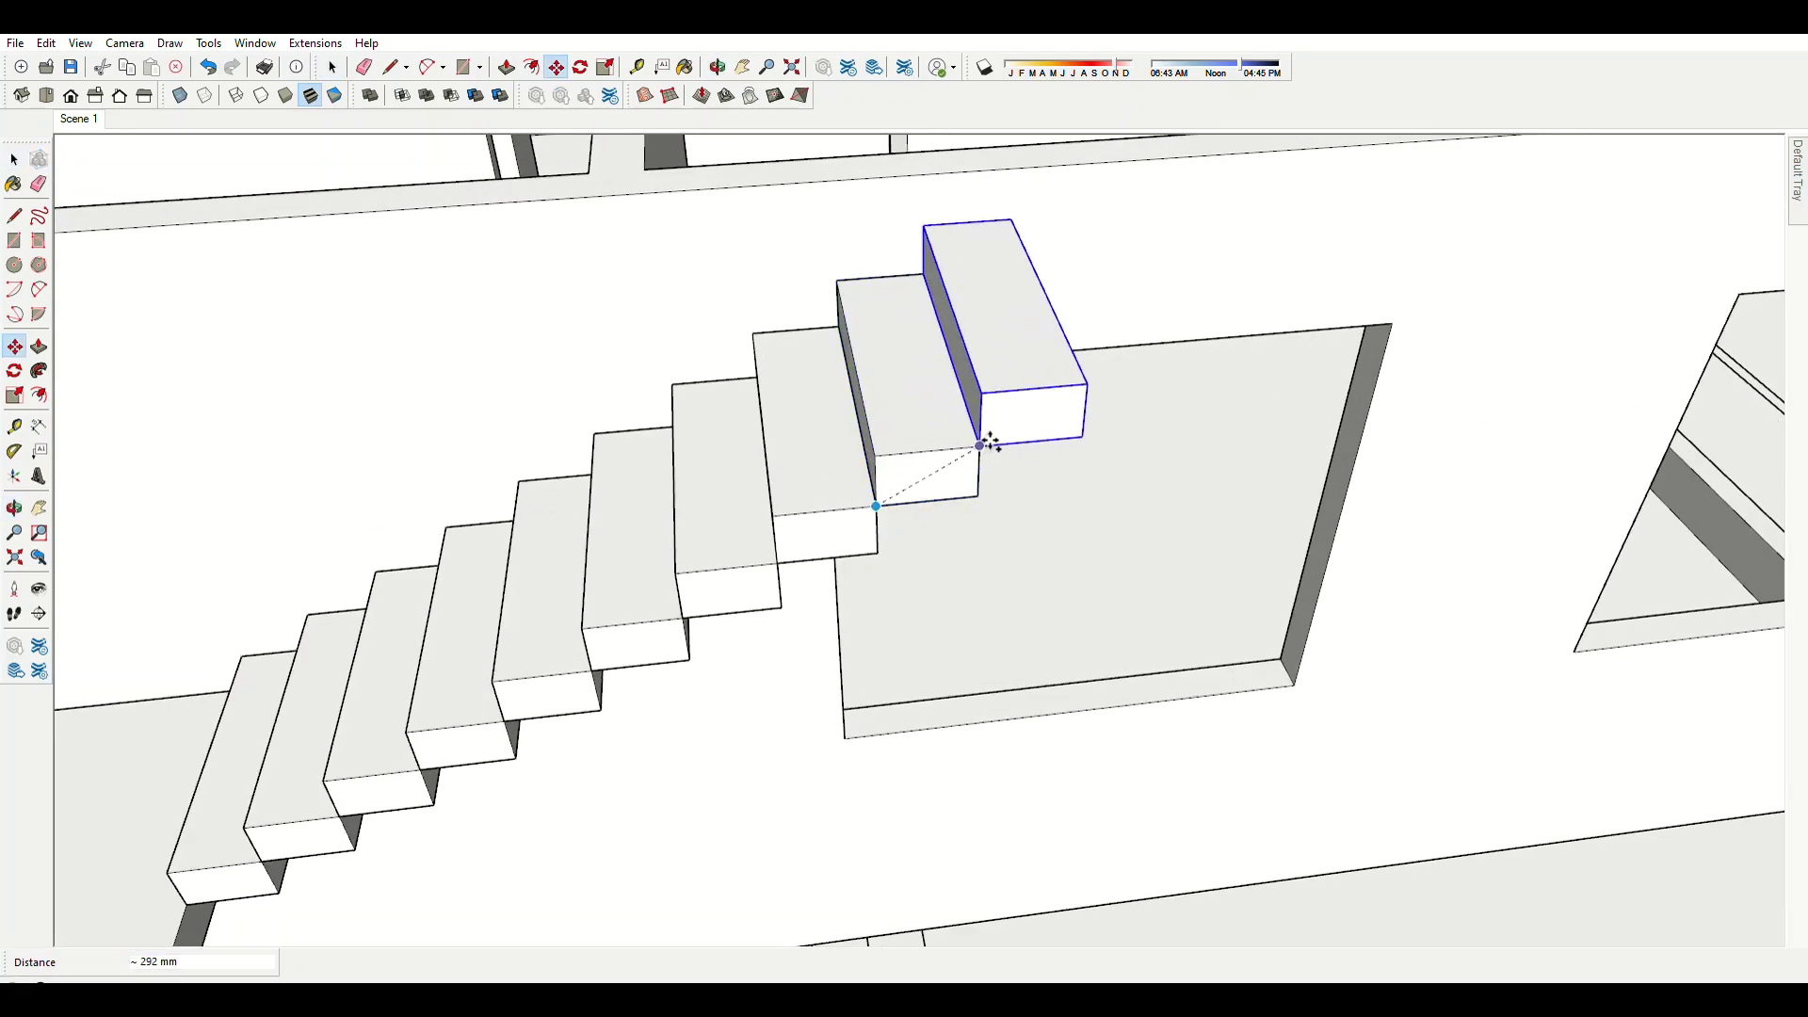
pyautogui.scroll(-3, 990, 443)
pyautogui.scroll(-2, 687, 511)
pyautogui.scroll(3, 182, 524)
pyautogui.scroll(3, 1292, 449)
pyautogui.press('e')
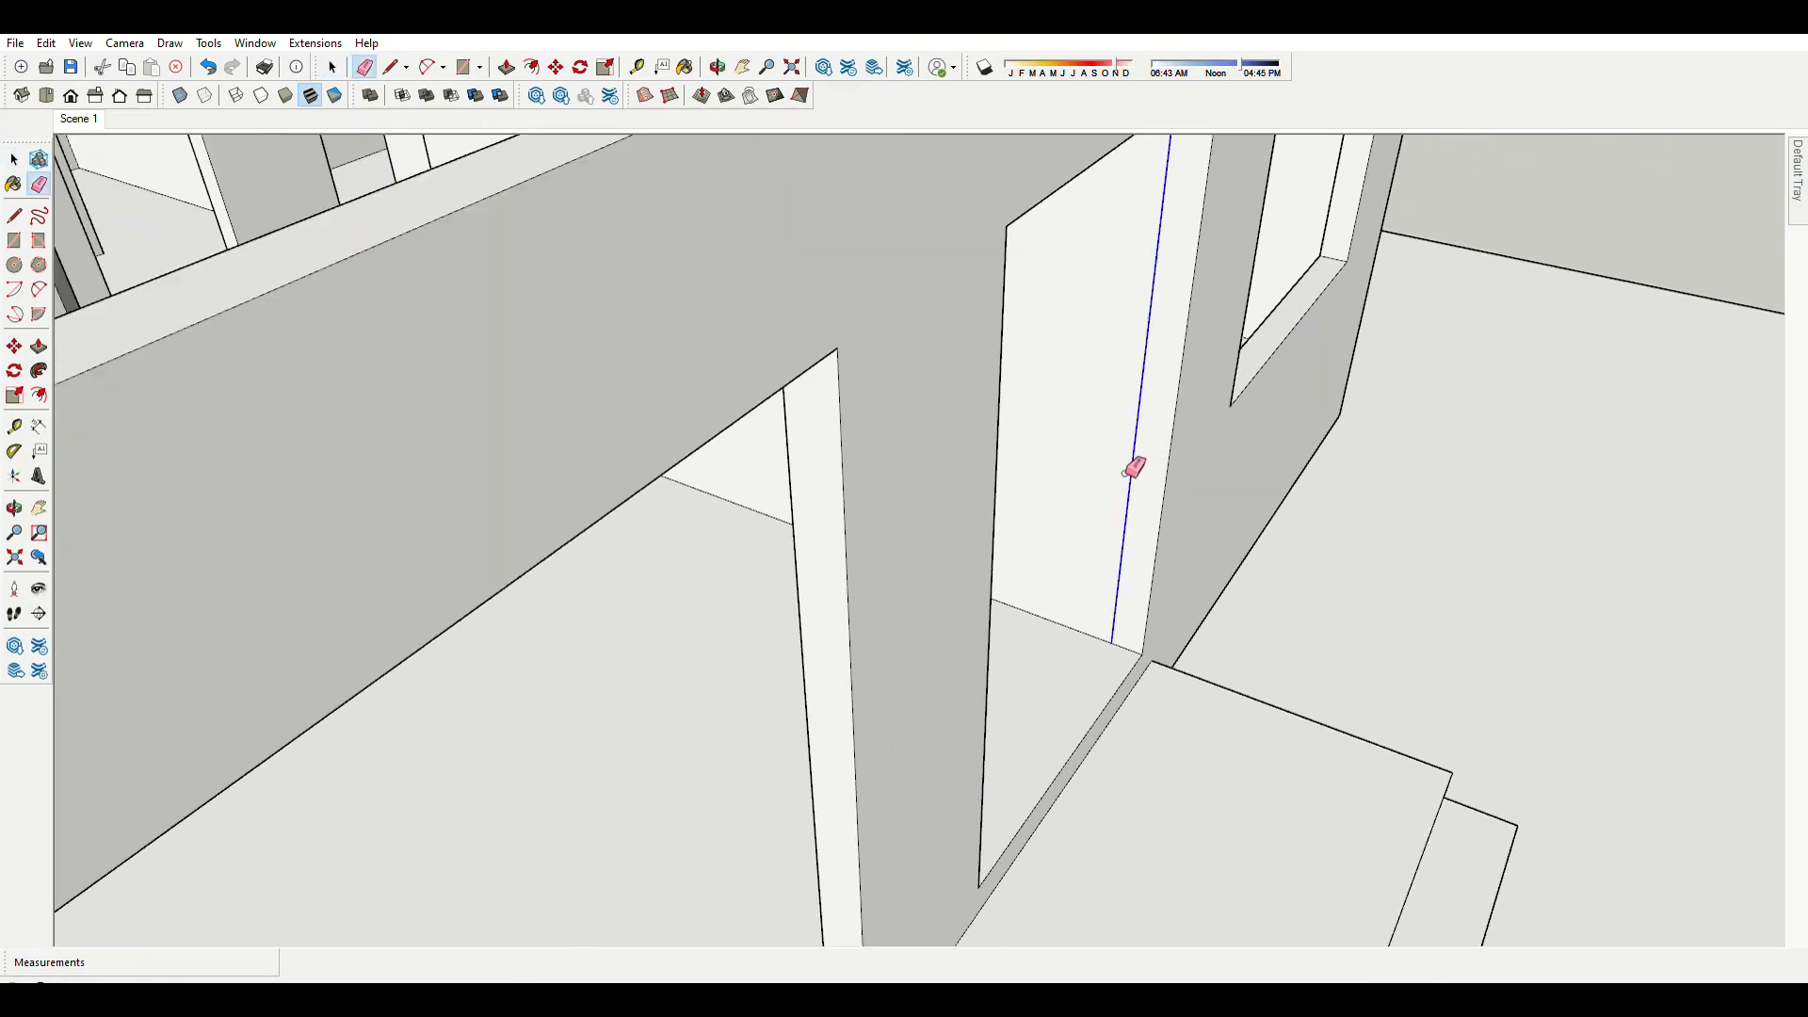
pyautogui.press('space')
pyautogui.scroll(-3, 879, 586)
# Move the dark grey door into the front wall doorway.
pyautogui.scroll(-2, 1223, 565)
pyautogui.click(1200, 513)
pyautogui.scroll(3, 1199, 549)
pyautogui.scroll(3, 1072, 534)
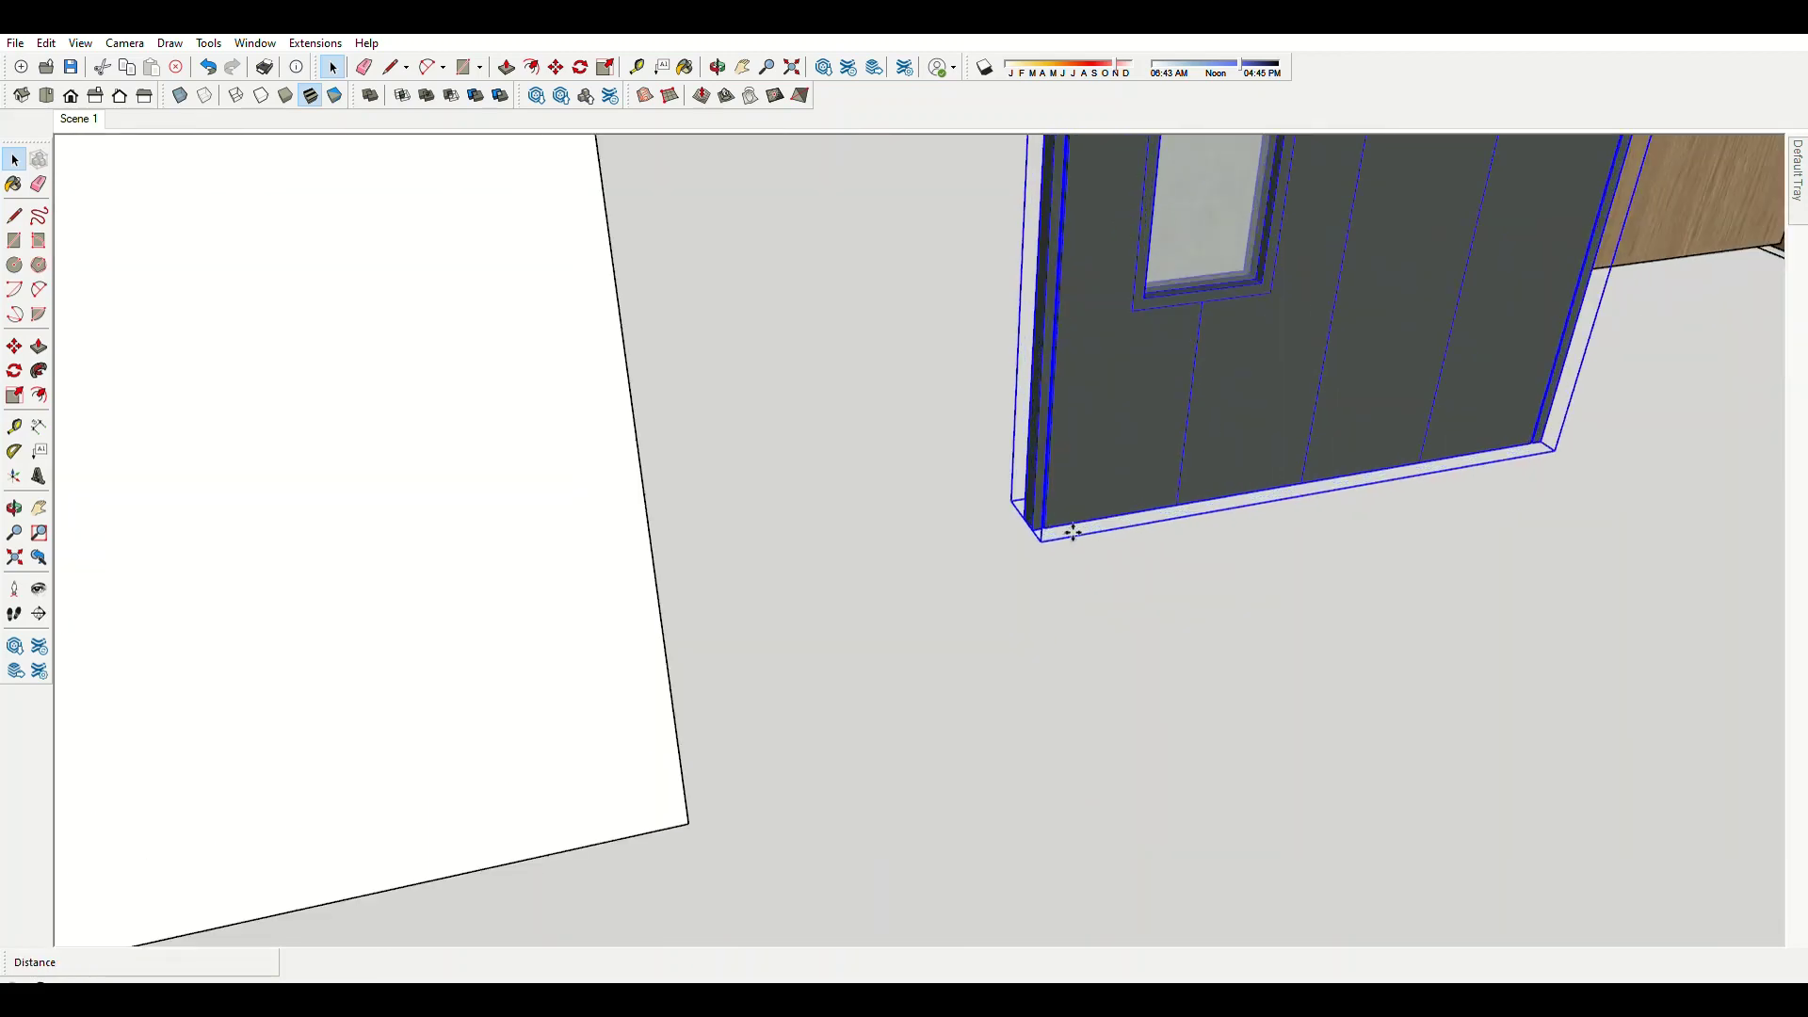
pyautogui.press('m')
pyautogui.click(1073, 534)
pyautogui.scroll(2, 1057, 524)
pyautogui.scroll(-2, 1211, 606)
pyautogui.scroll(-2, 1220, 415)
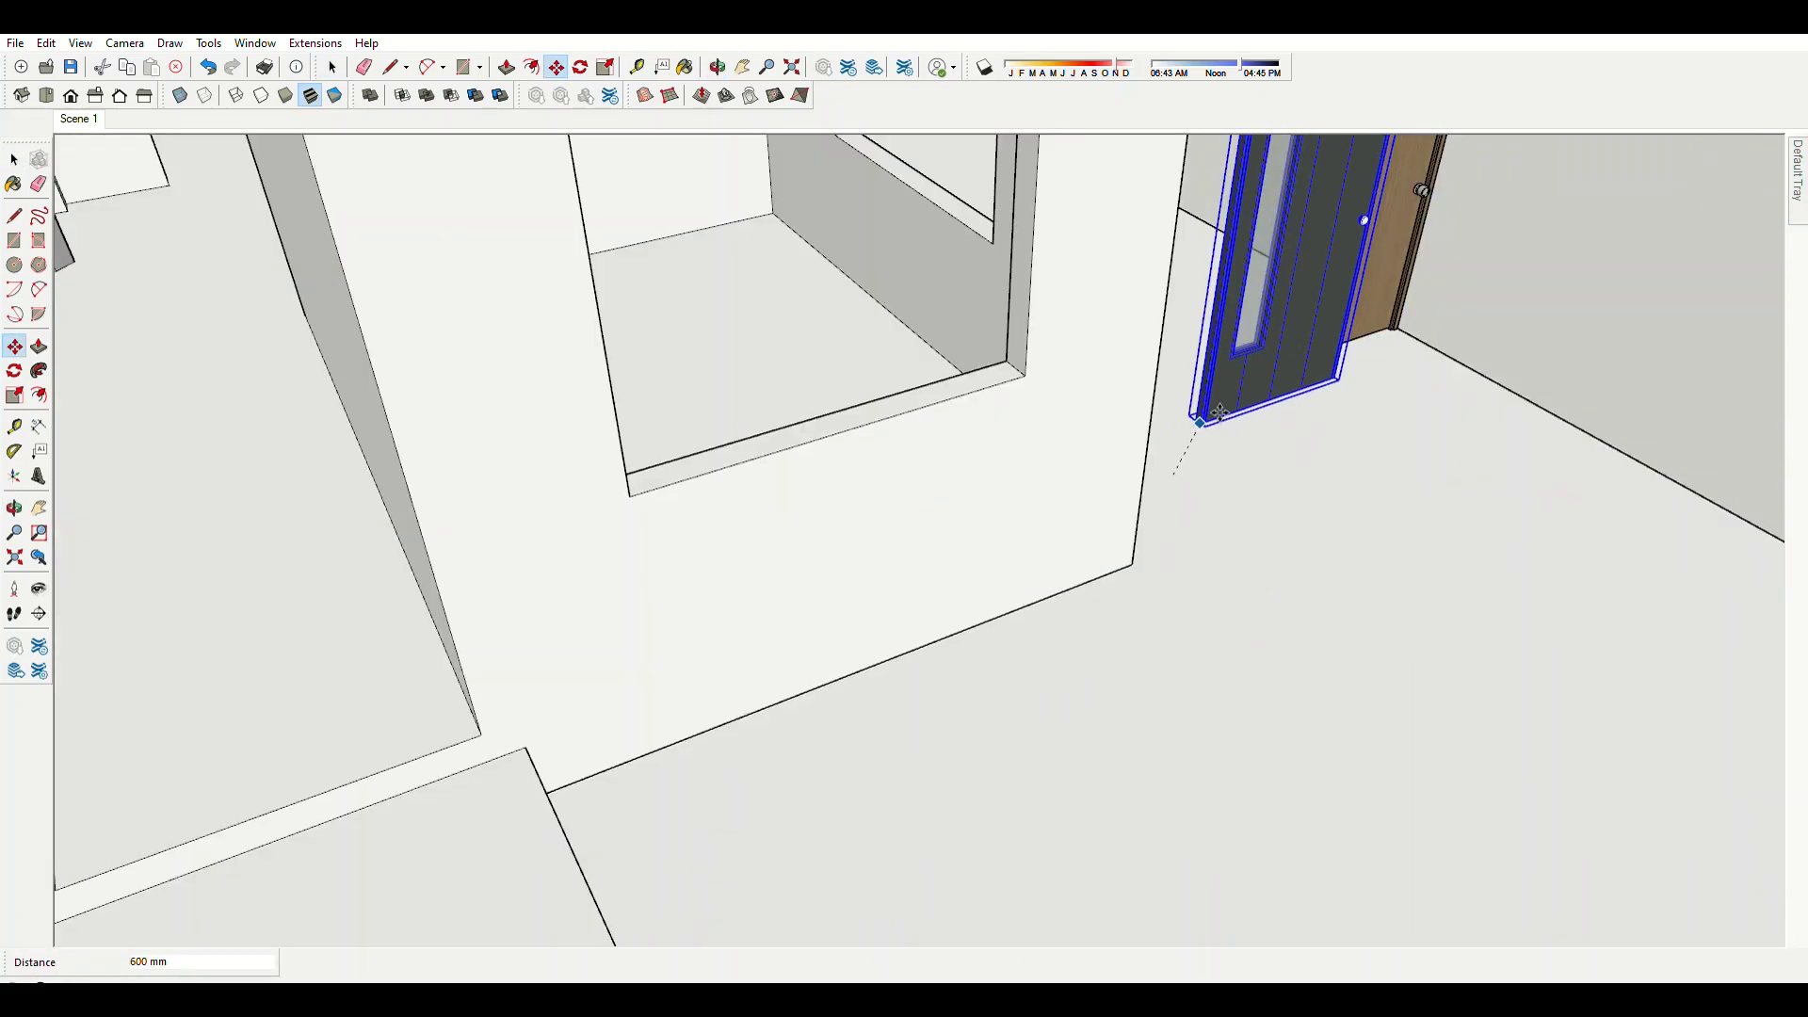
pyautogui.scroll(-3, 1111, 471)
pyautogui.scroll(3, 999, 518)
pyautogui.click(939, 563)
pyautogui.scroll(2, 956, 561)
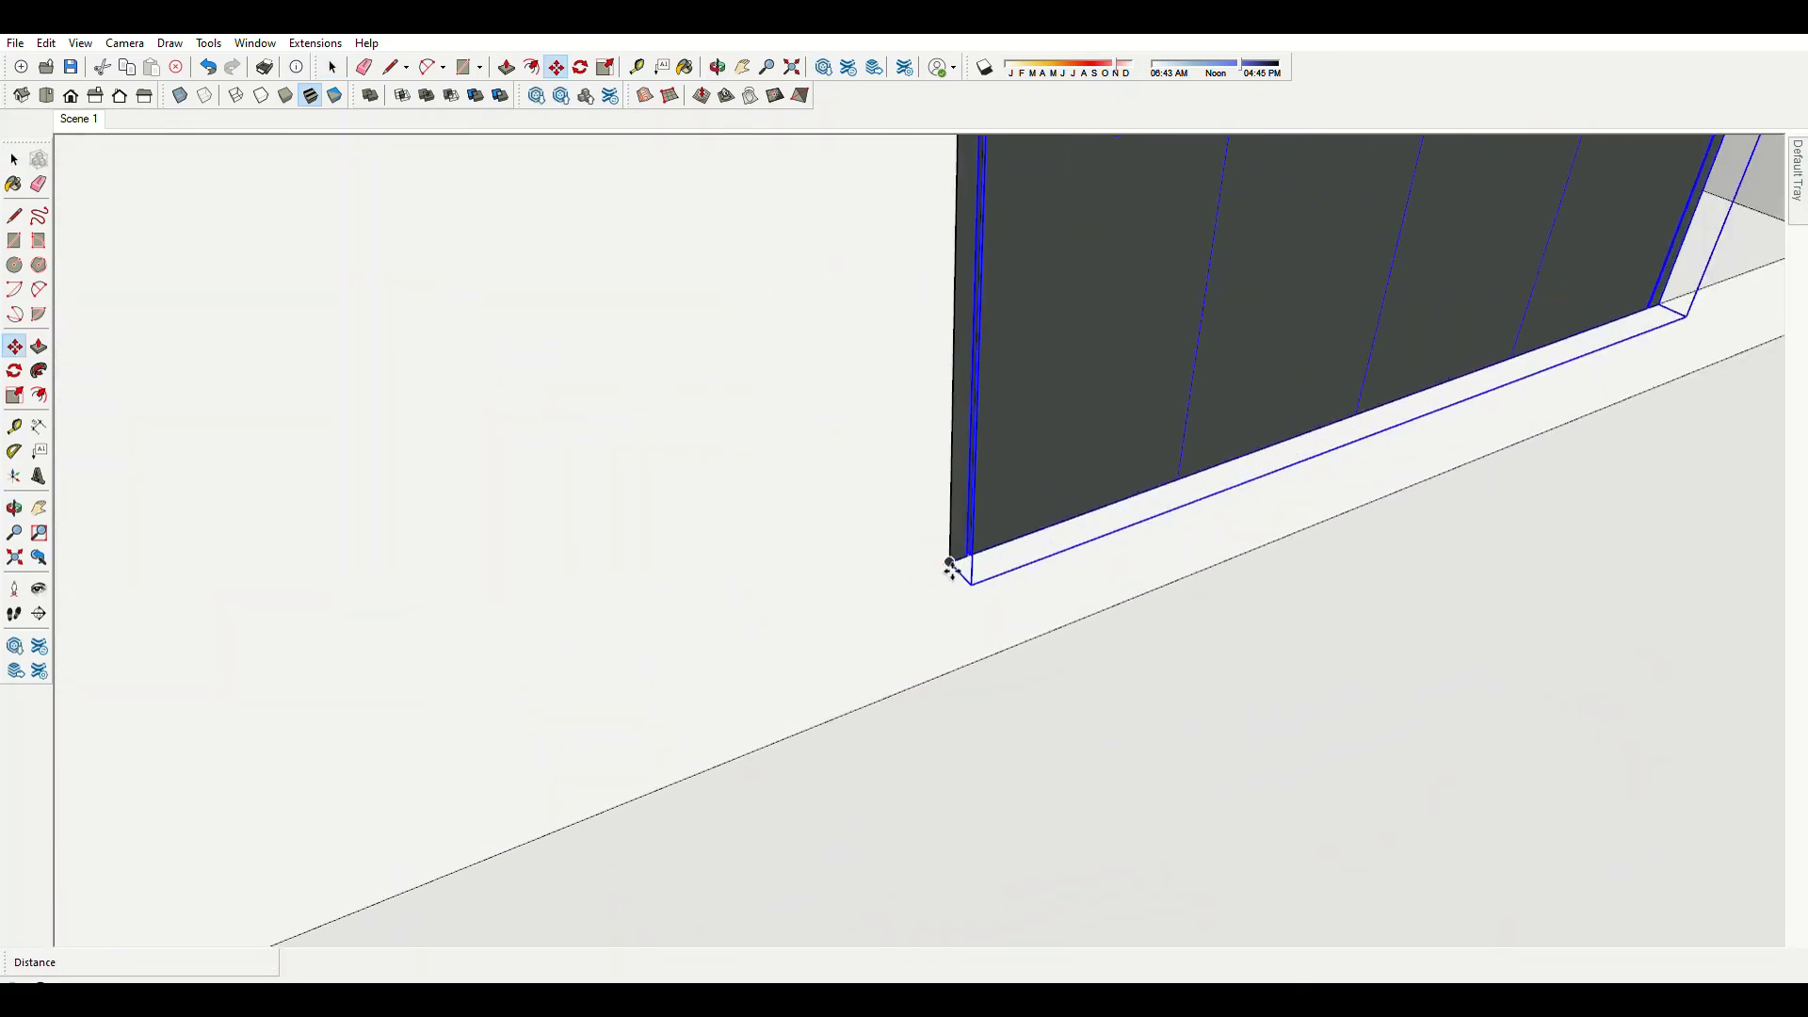
pyautogui.scroll(2, 759, 618)
# Scale the dark door narrower to suit half of the front opening.
pyautogui.moveTo(759, 617); pyautogui.dragTo(901, 493, button='middle')
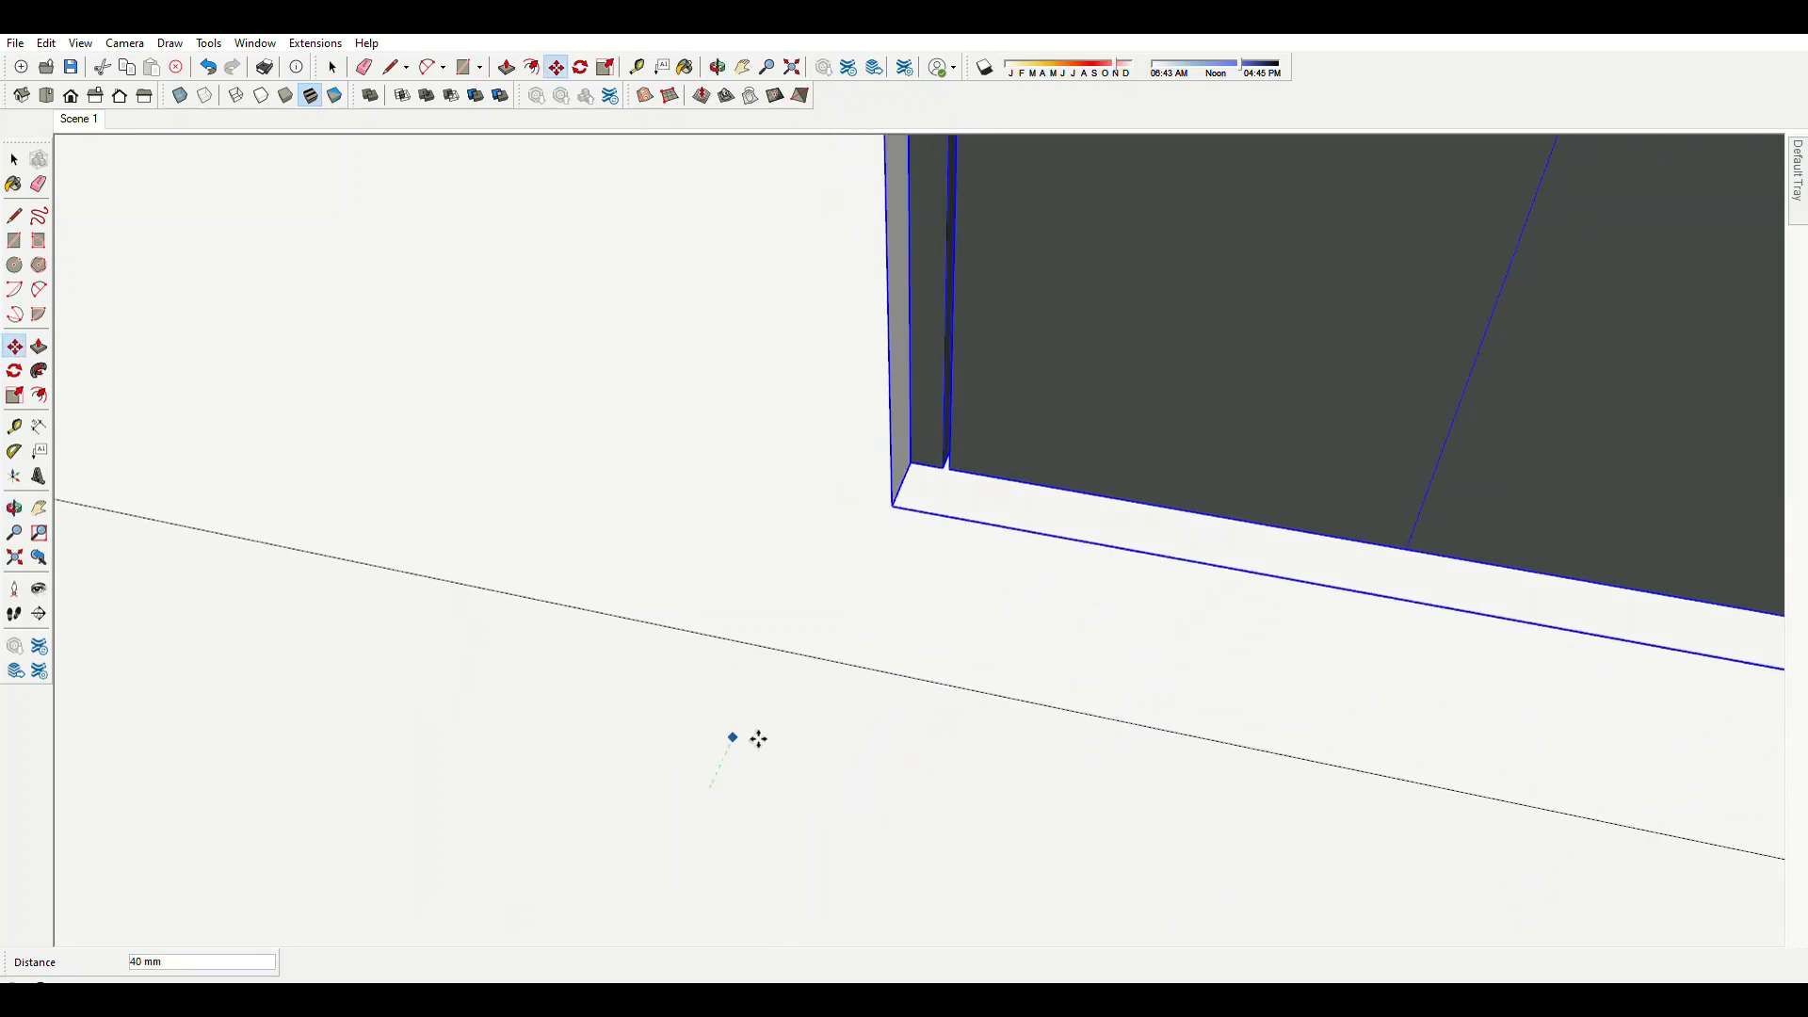
pyautogui.scroll(-2, 1077, 795)
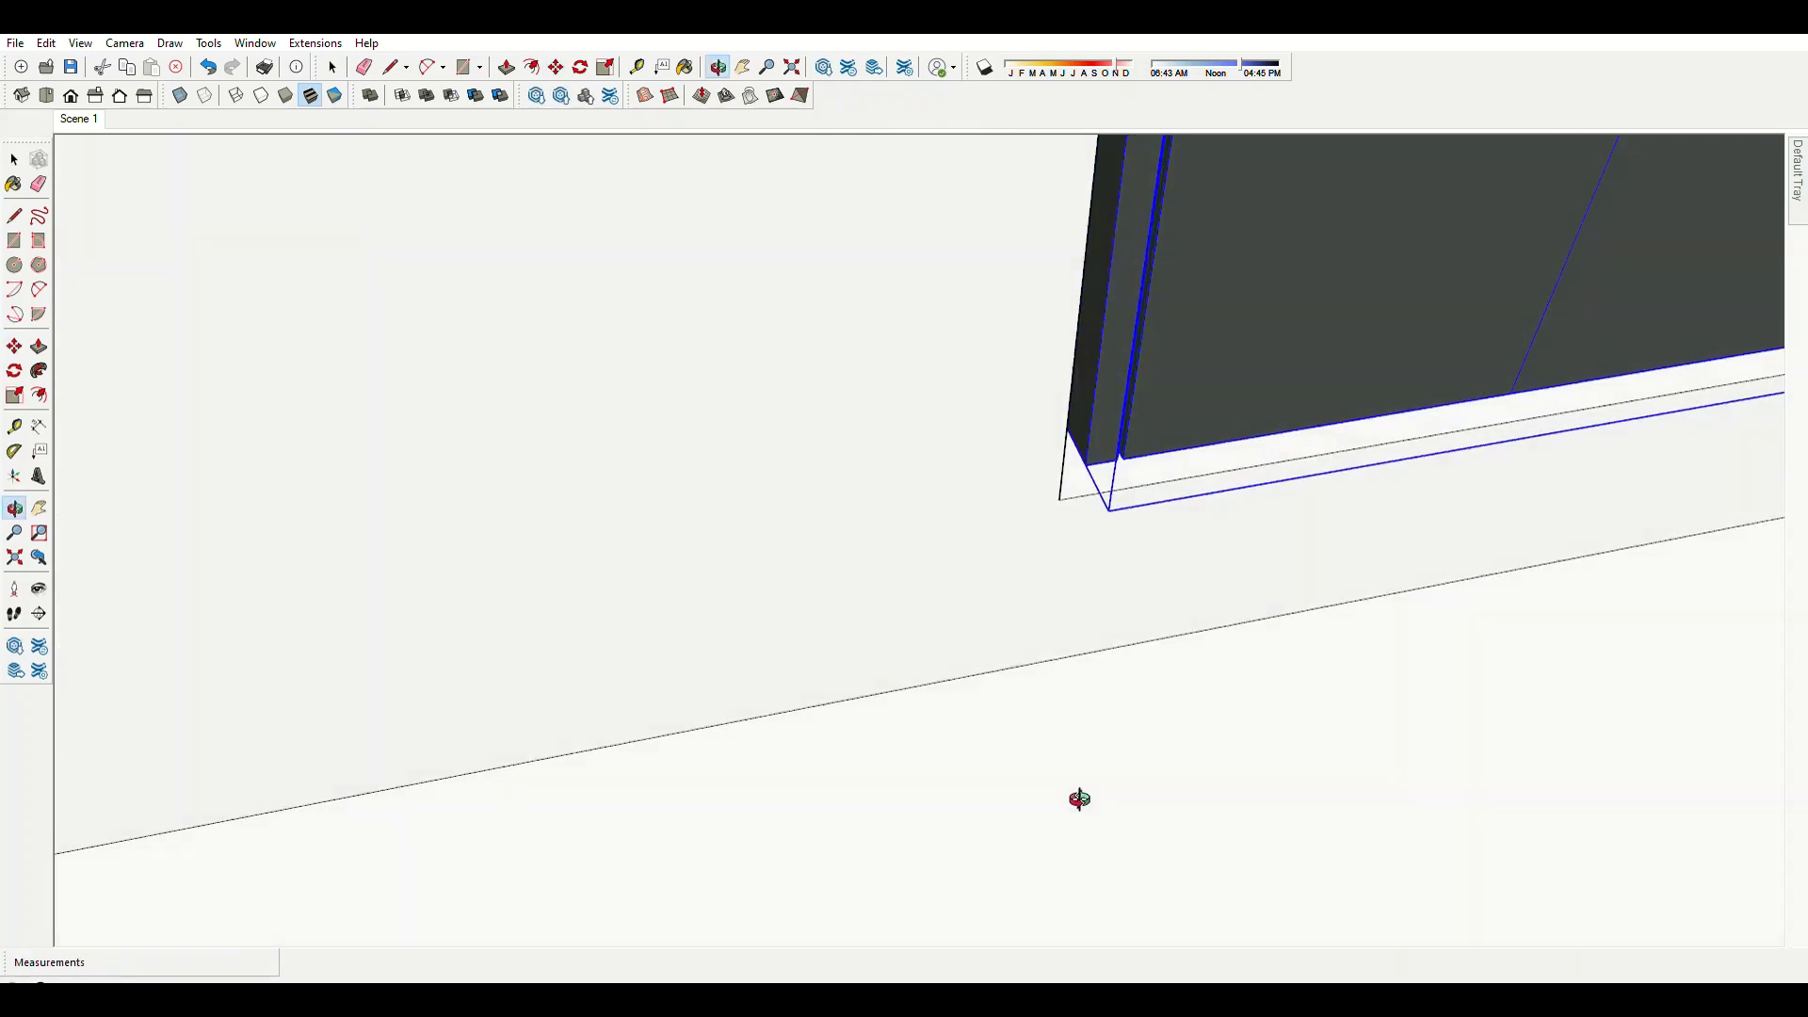
pyautogui.scroll(-2, 687, 719)
pyautogui.scroll(-2, 972, 726)
pyautogui.scroll(3, 770, 617)
pyautogui.scroll(-3, 1017, 634)
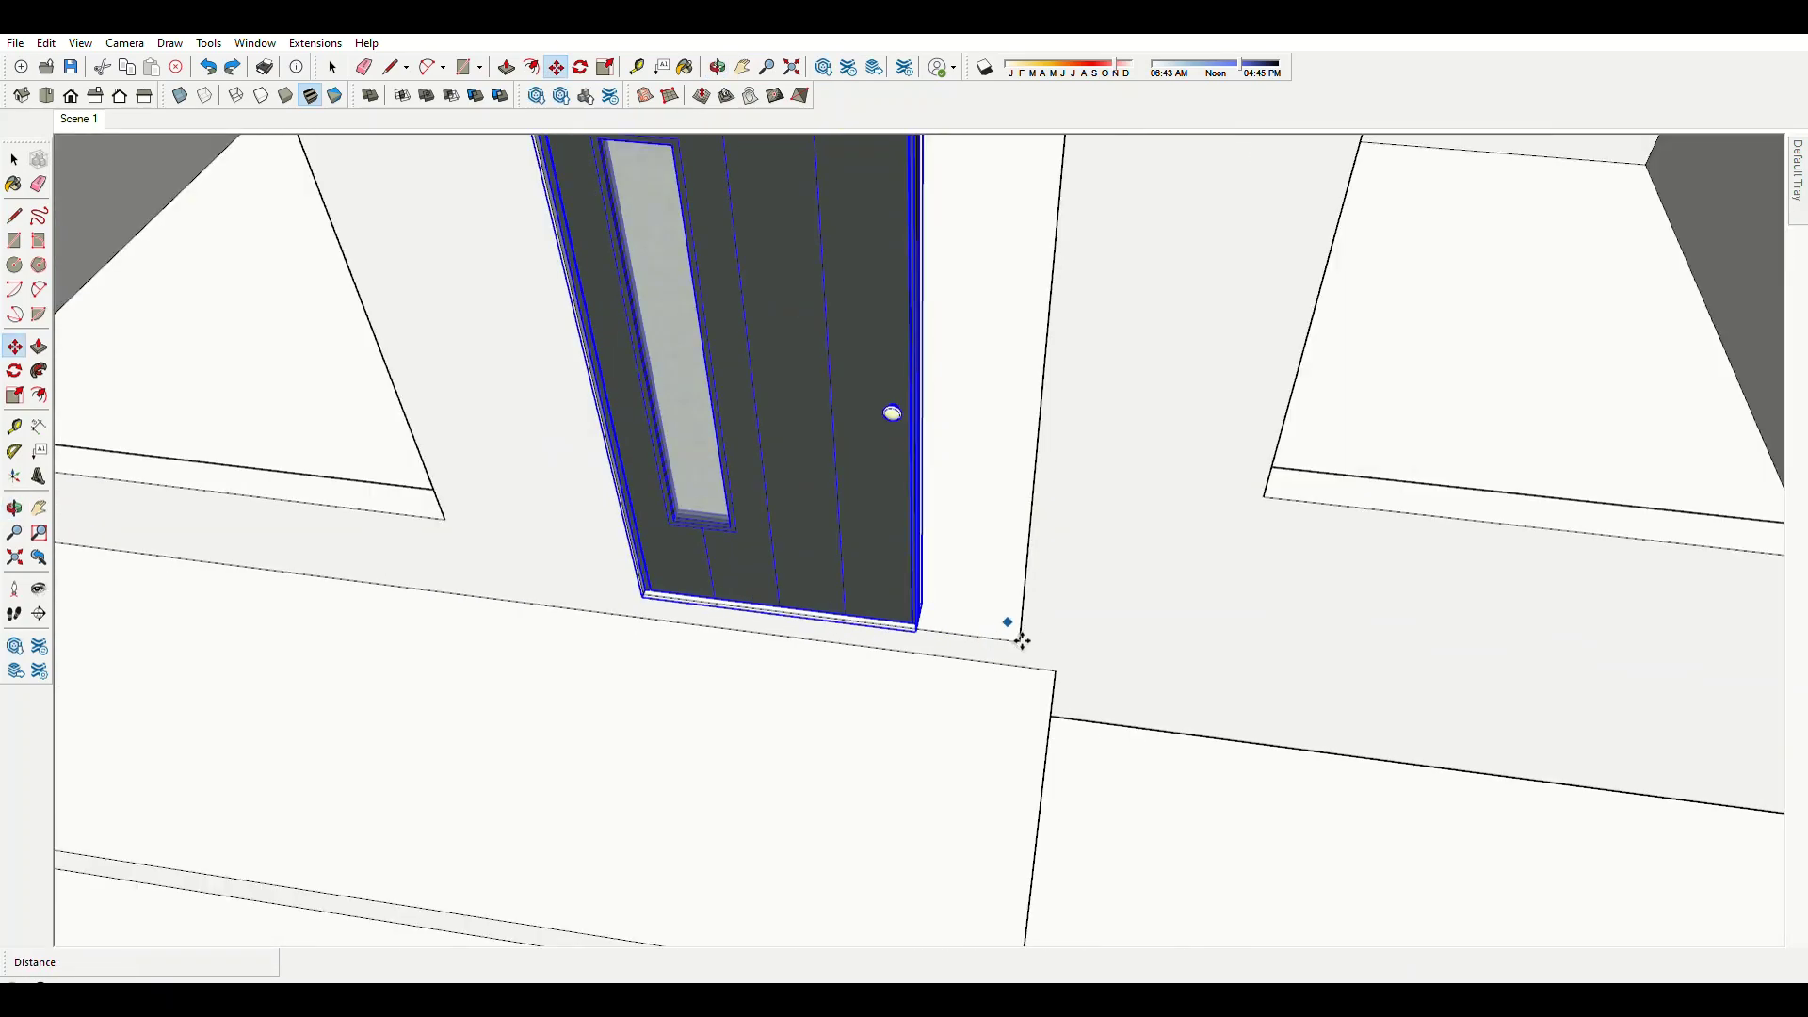
pyautogui.scroll(-3, 948, 637)
pyautogui.scroll(3, 948, 638)
pyautogui.scroll(3, 1014, 426)
pyautogui.scroll(3, 1014, 426)
pyautogui.press('s')
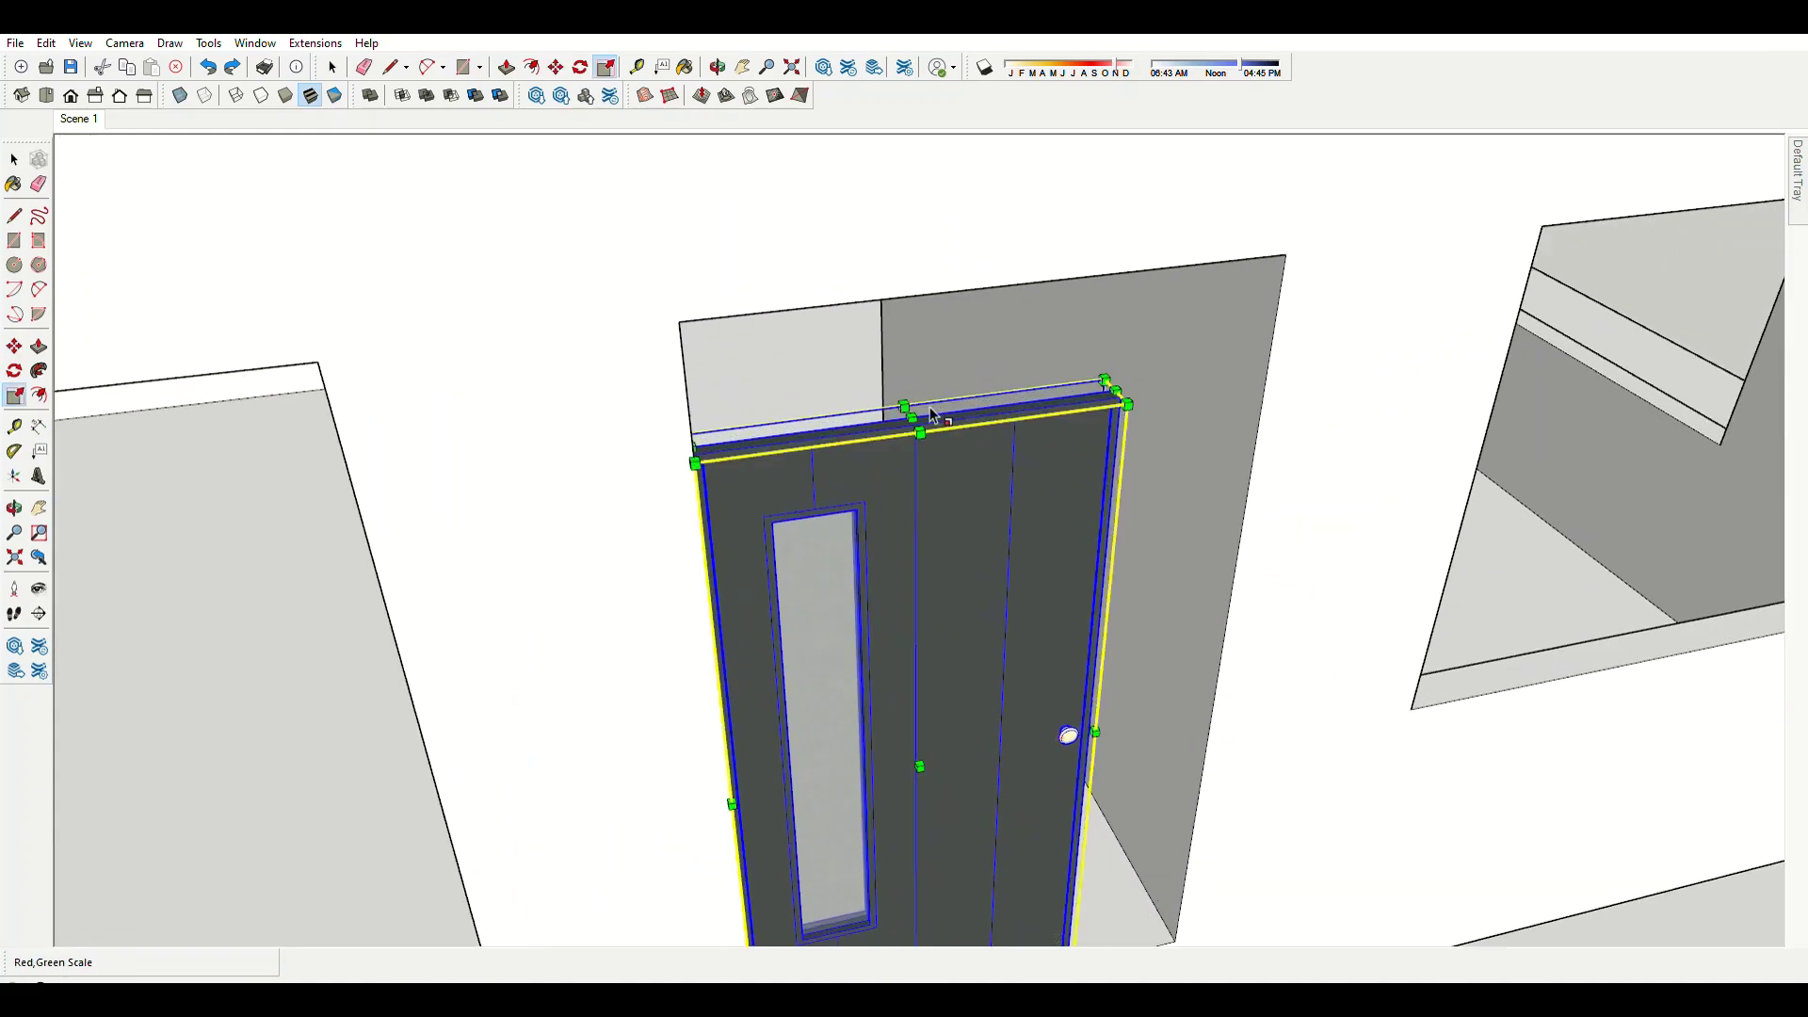
pyautogui.scroll(-3, 984, 491)
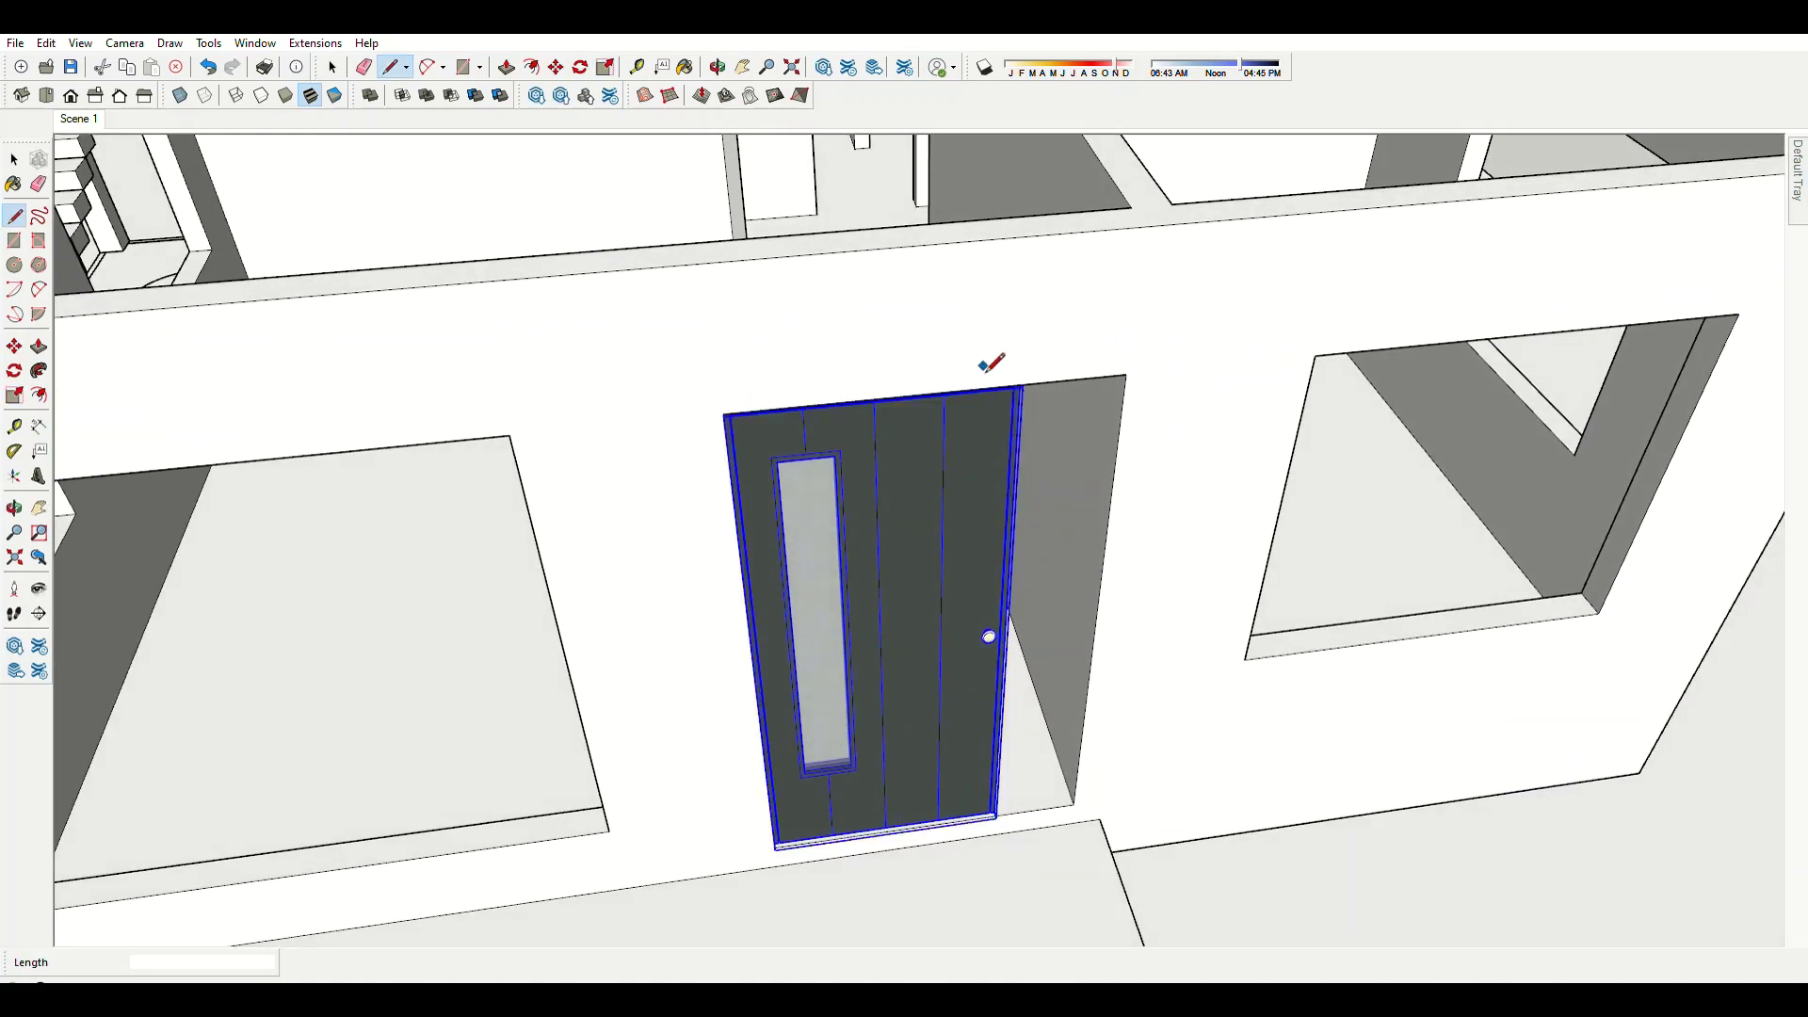
pyautogui.scroll(3, 930, 828)
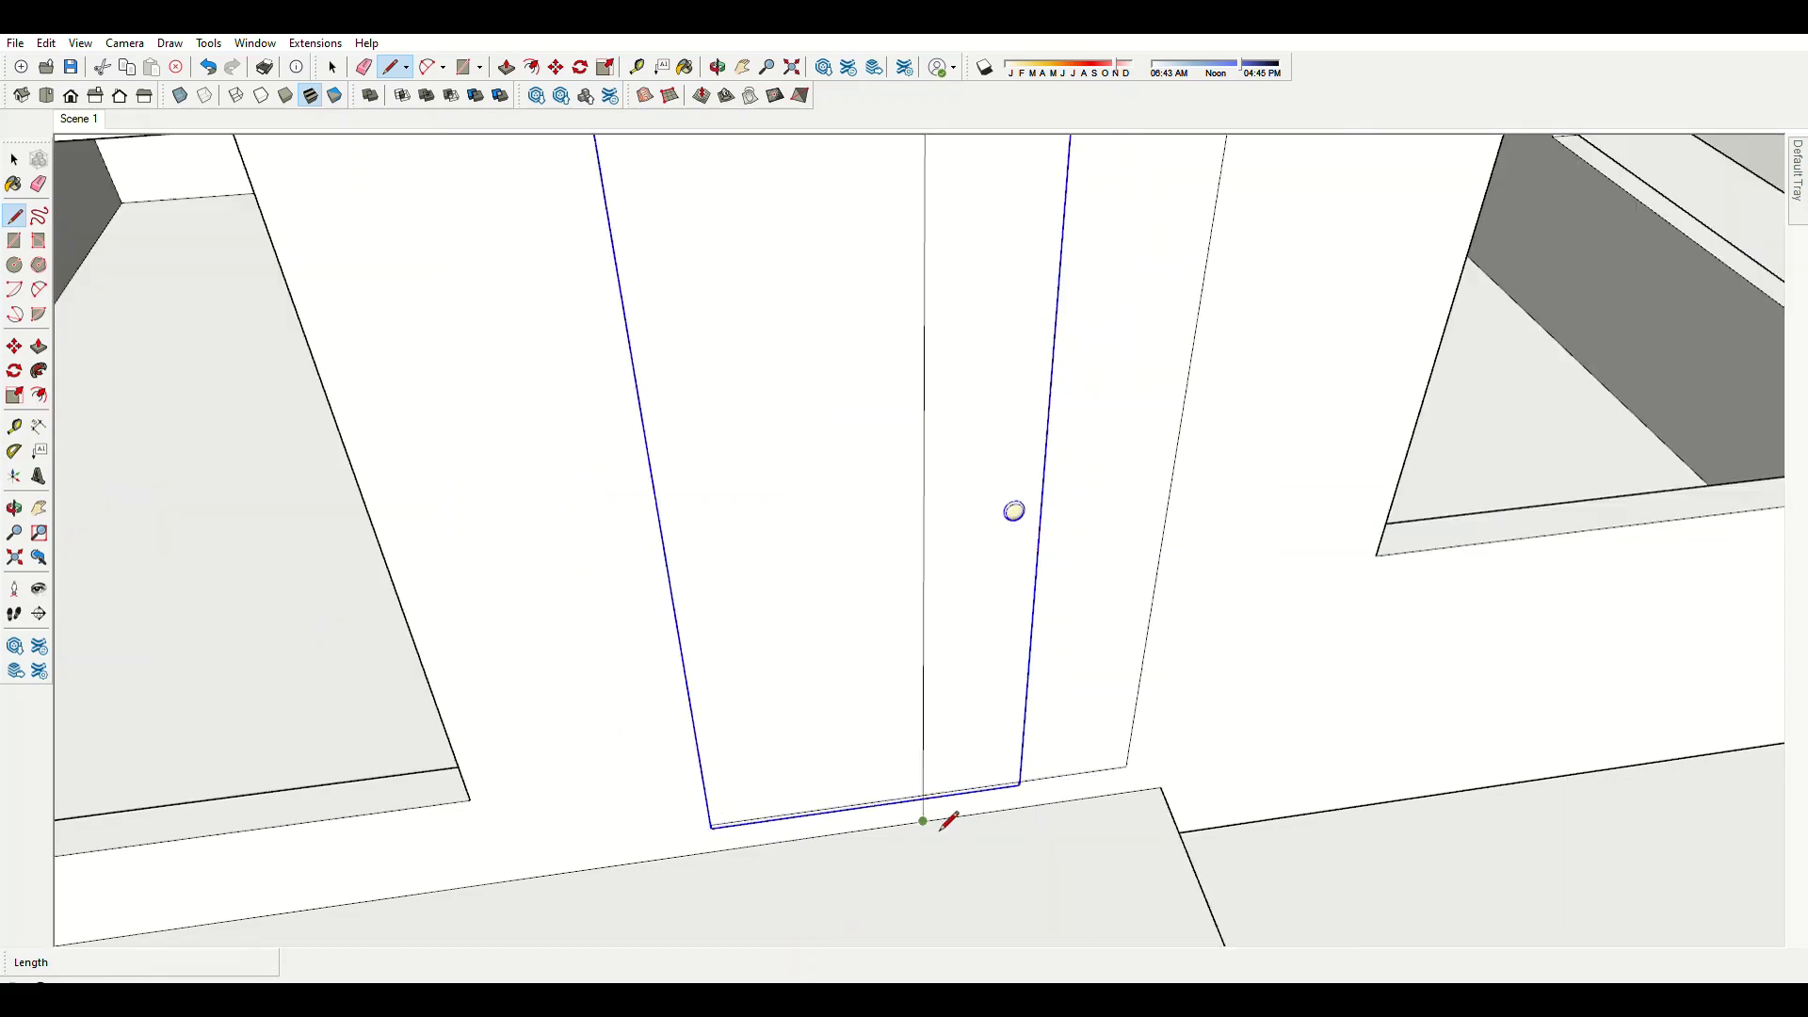
pyautogui.scroll(-5, 931, 819)
pyautogui.press('space')
pyautogui.hotkey('ctrl', 'z')
pyautogui.hotkey('ctrl', 'y')
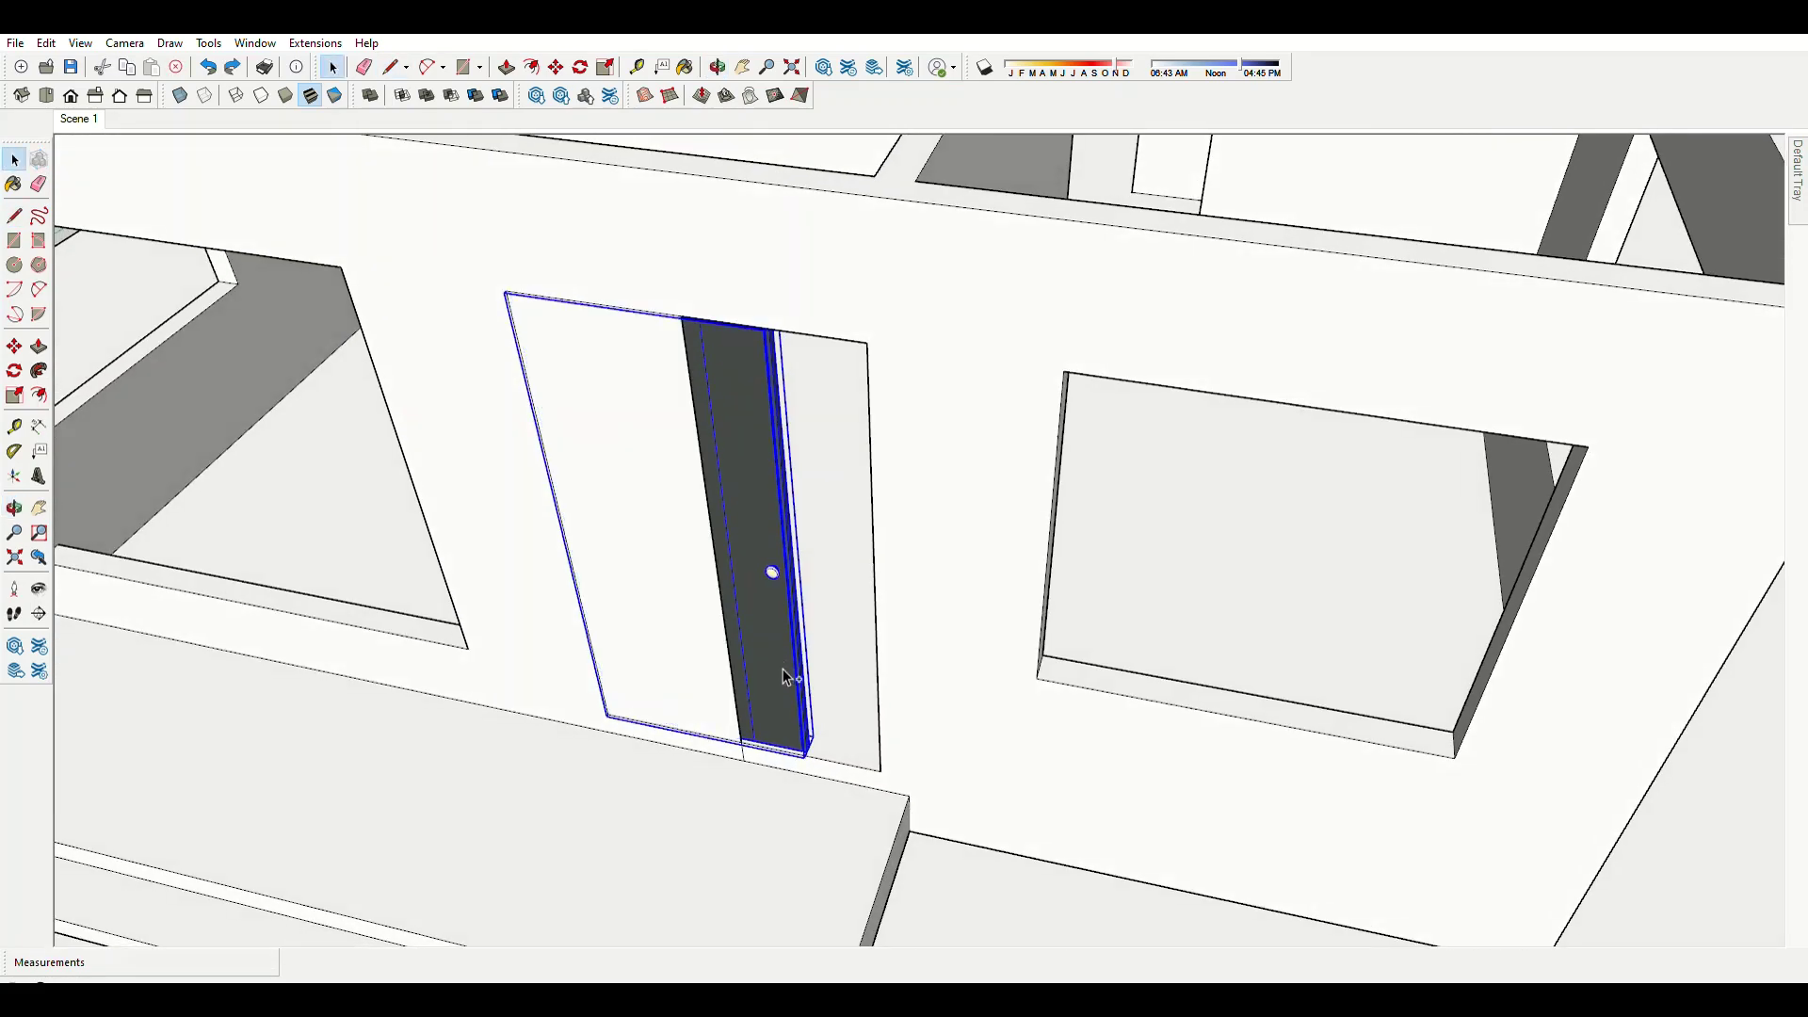
pyautogui.scroll(2, 791, 653)
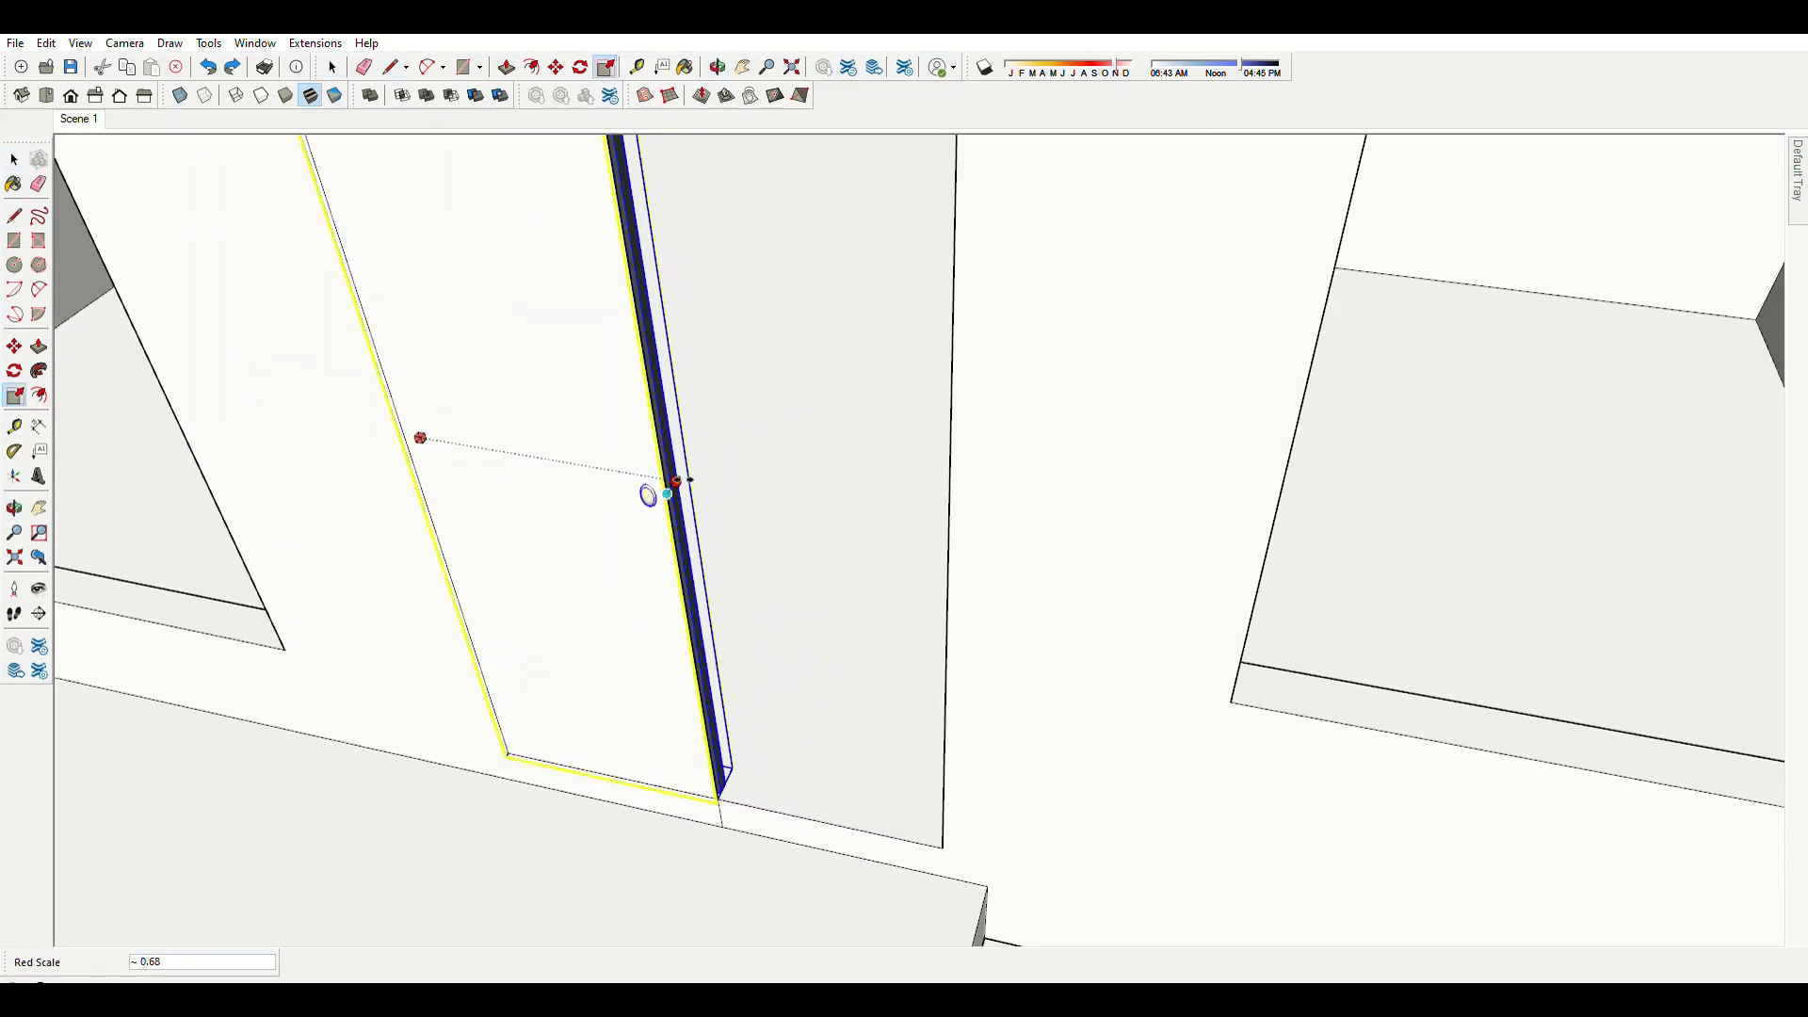
pyautogui.click(676, 480)
pyautogui.scroll(-5, 719, 517)
pyautogui.press('space')
pyautogui.scroll(2, 855, 606)
pyautogui.scroll(3, 907, 646)
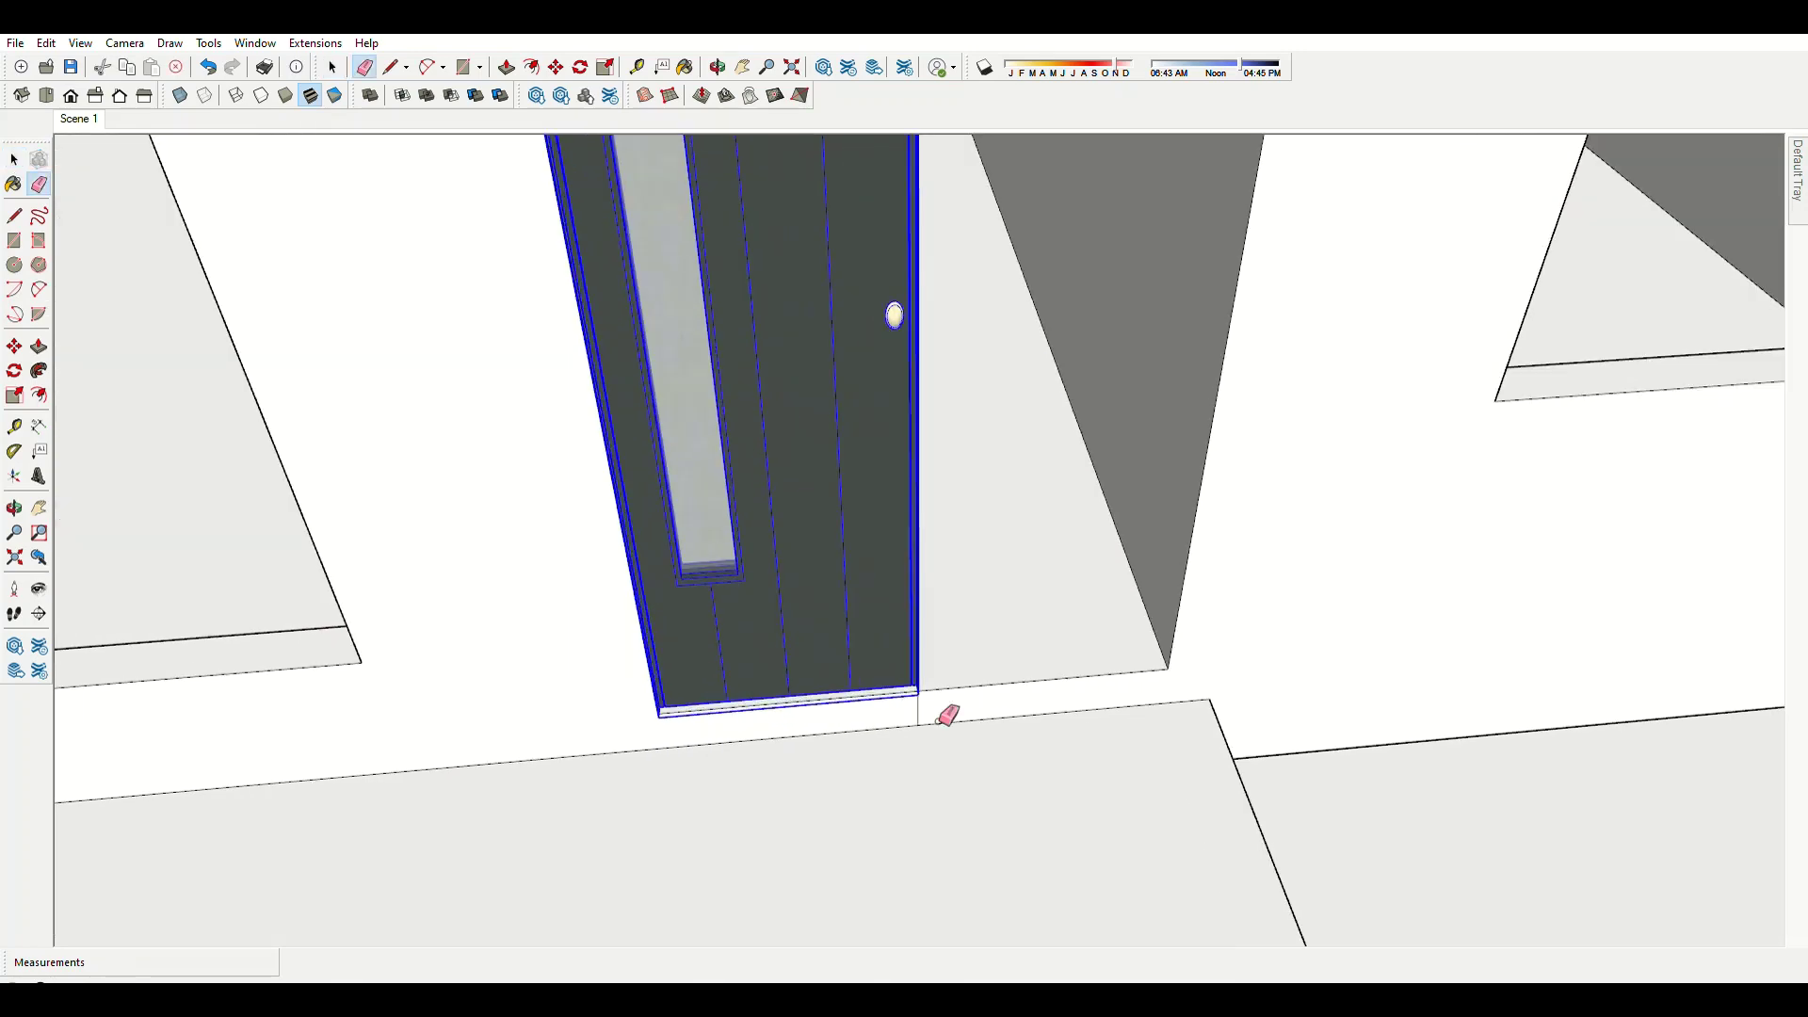
# Place a copy of the dark door beside the original.
pyautogui.moveTo(949, 715)
pyautogui.mouseDown(button='middle')
pyautogui.moveTo(1058, 715)
pyautogui.moveTo(1111, 636)
pyautogui.moveTo(1014, 764)
pyautogui.moveTo(894, 659)
pyautogui.moveTo(795, 618)
pyautogui.mouseUp(button='middle')
pyautogui.scroll(2, 738, 772)
pyautogui.press('m')
pyautogui.press('ctrl')
pyautogui.click(712, 780)
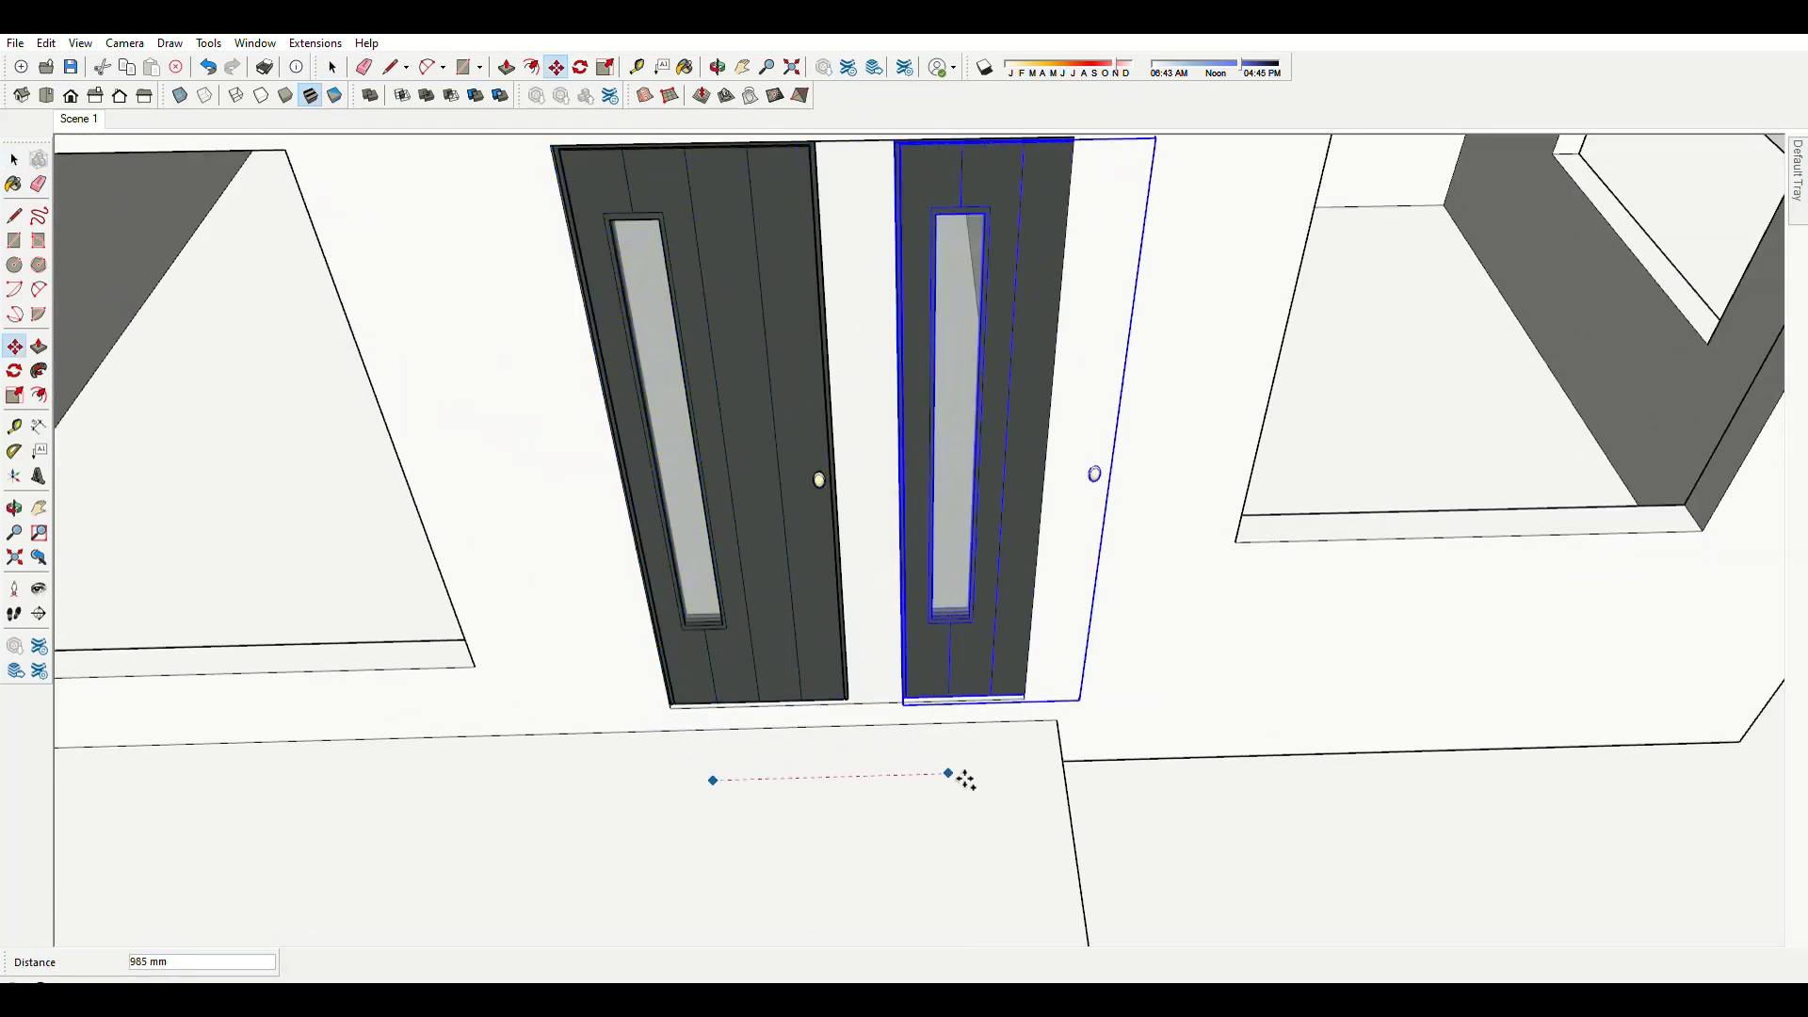
pyautogui.click(965, 780)
pyautogui.scroll(2, 980, 747)
# Scale the door copy so it fits the rest of the opening.
pyautogui.press('s')
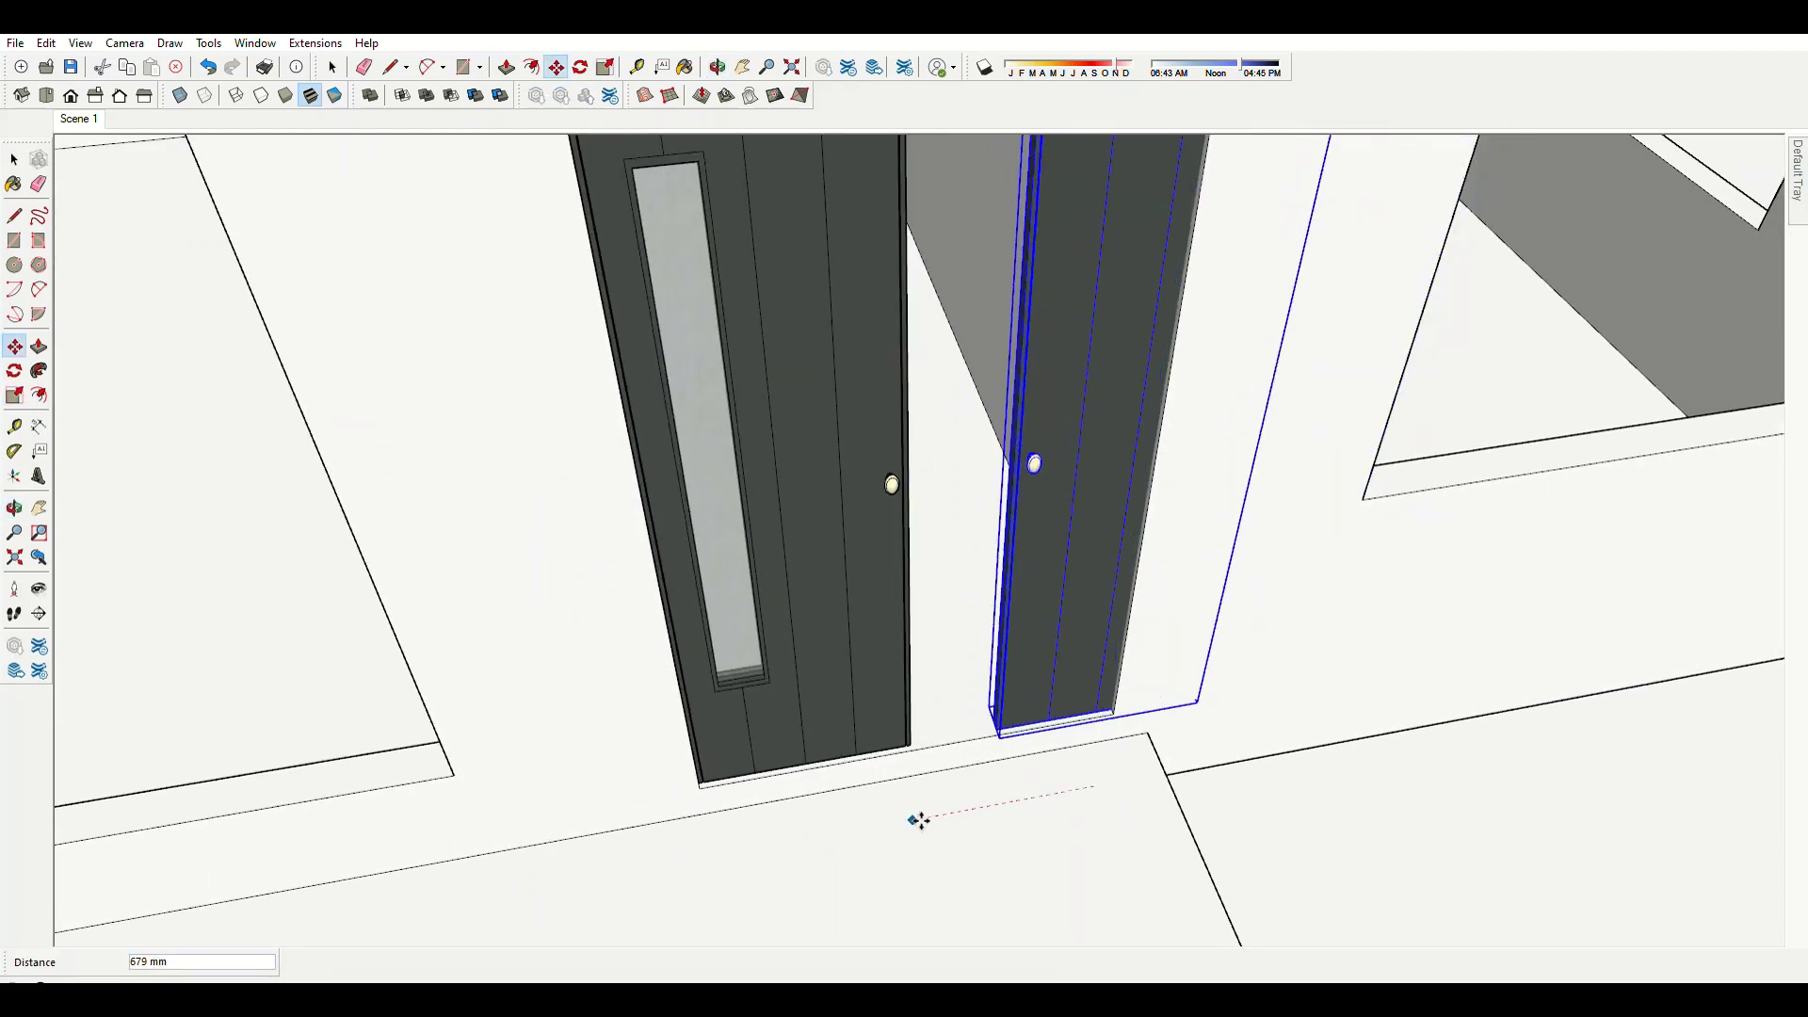
pyautogui.scroll(3, 969, 719)
pyautogui.scroll(2, 1133, 730)
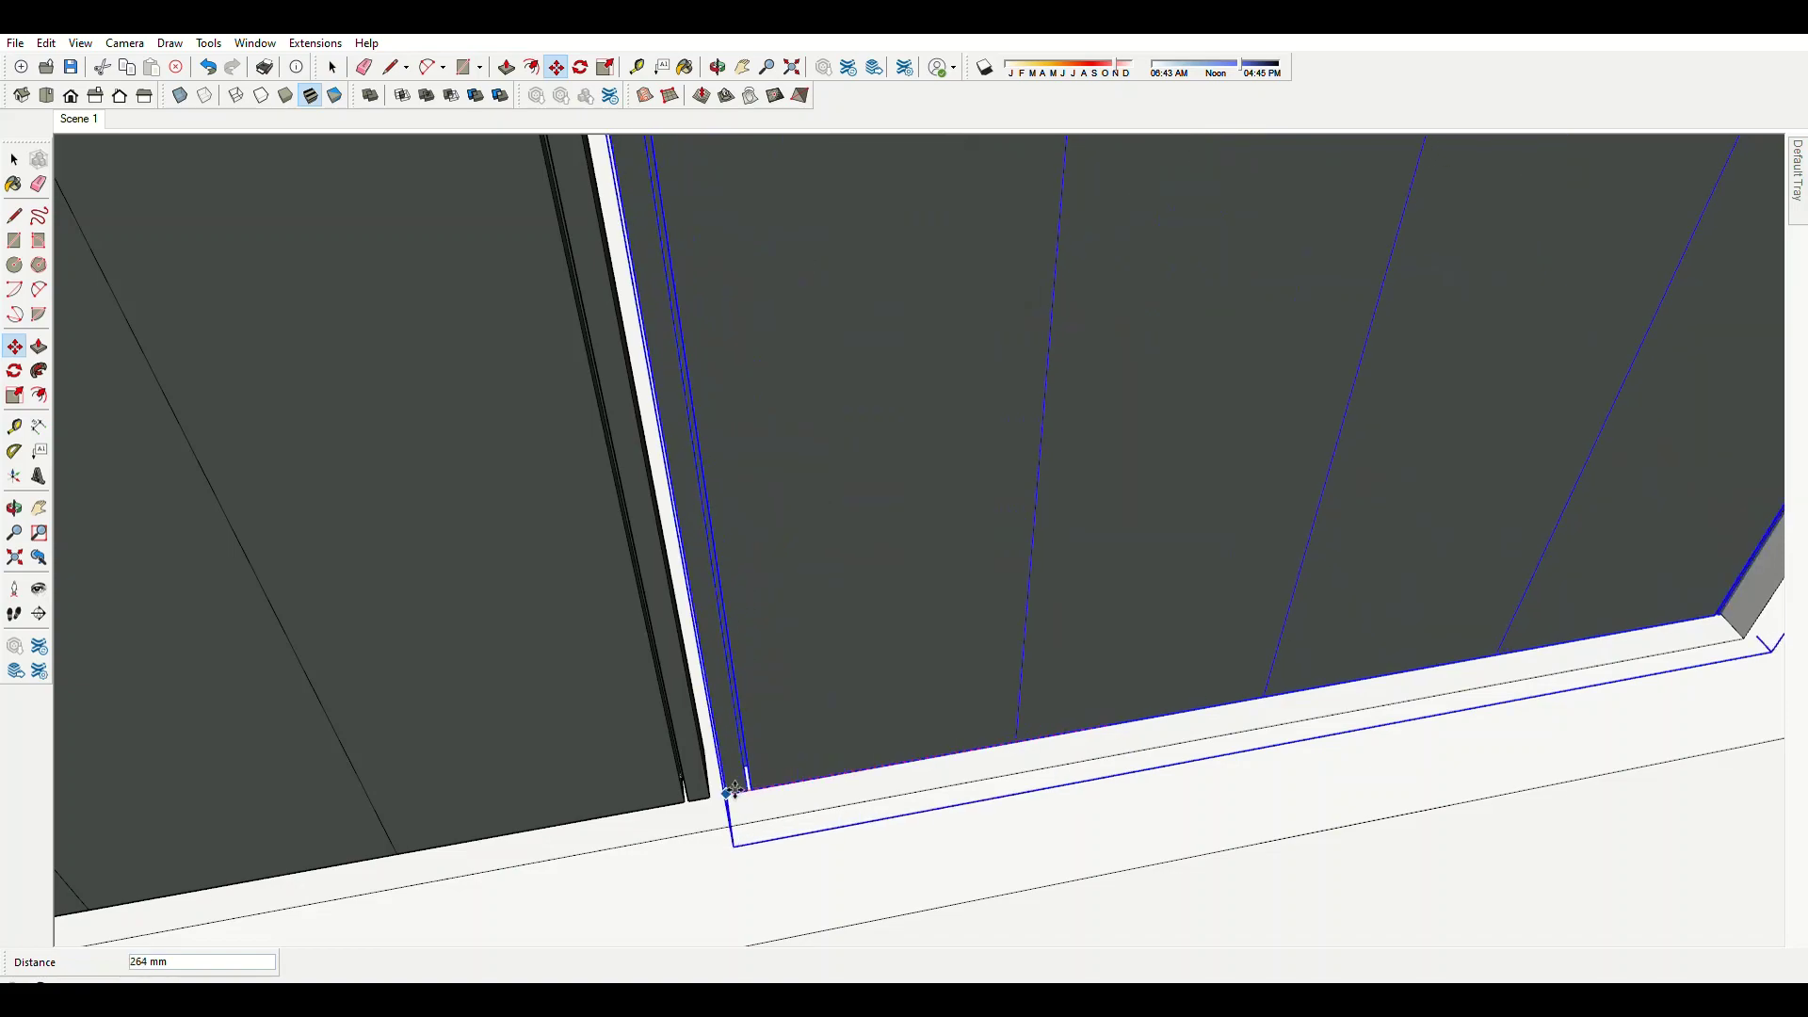
pyautogui.scroll(-5, 890, 682)
pyautogui.scroll(-4, 859, 674)
# Move the wooden door so its corner snaps to a doorway corner.
pyautogui.scroll(2, 1309, 541)
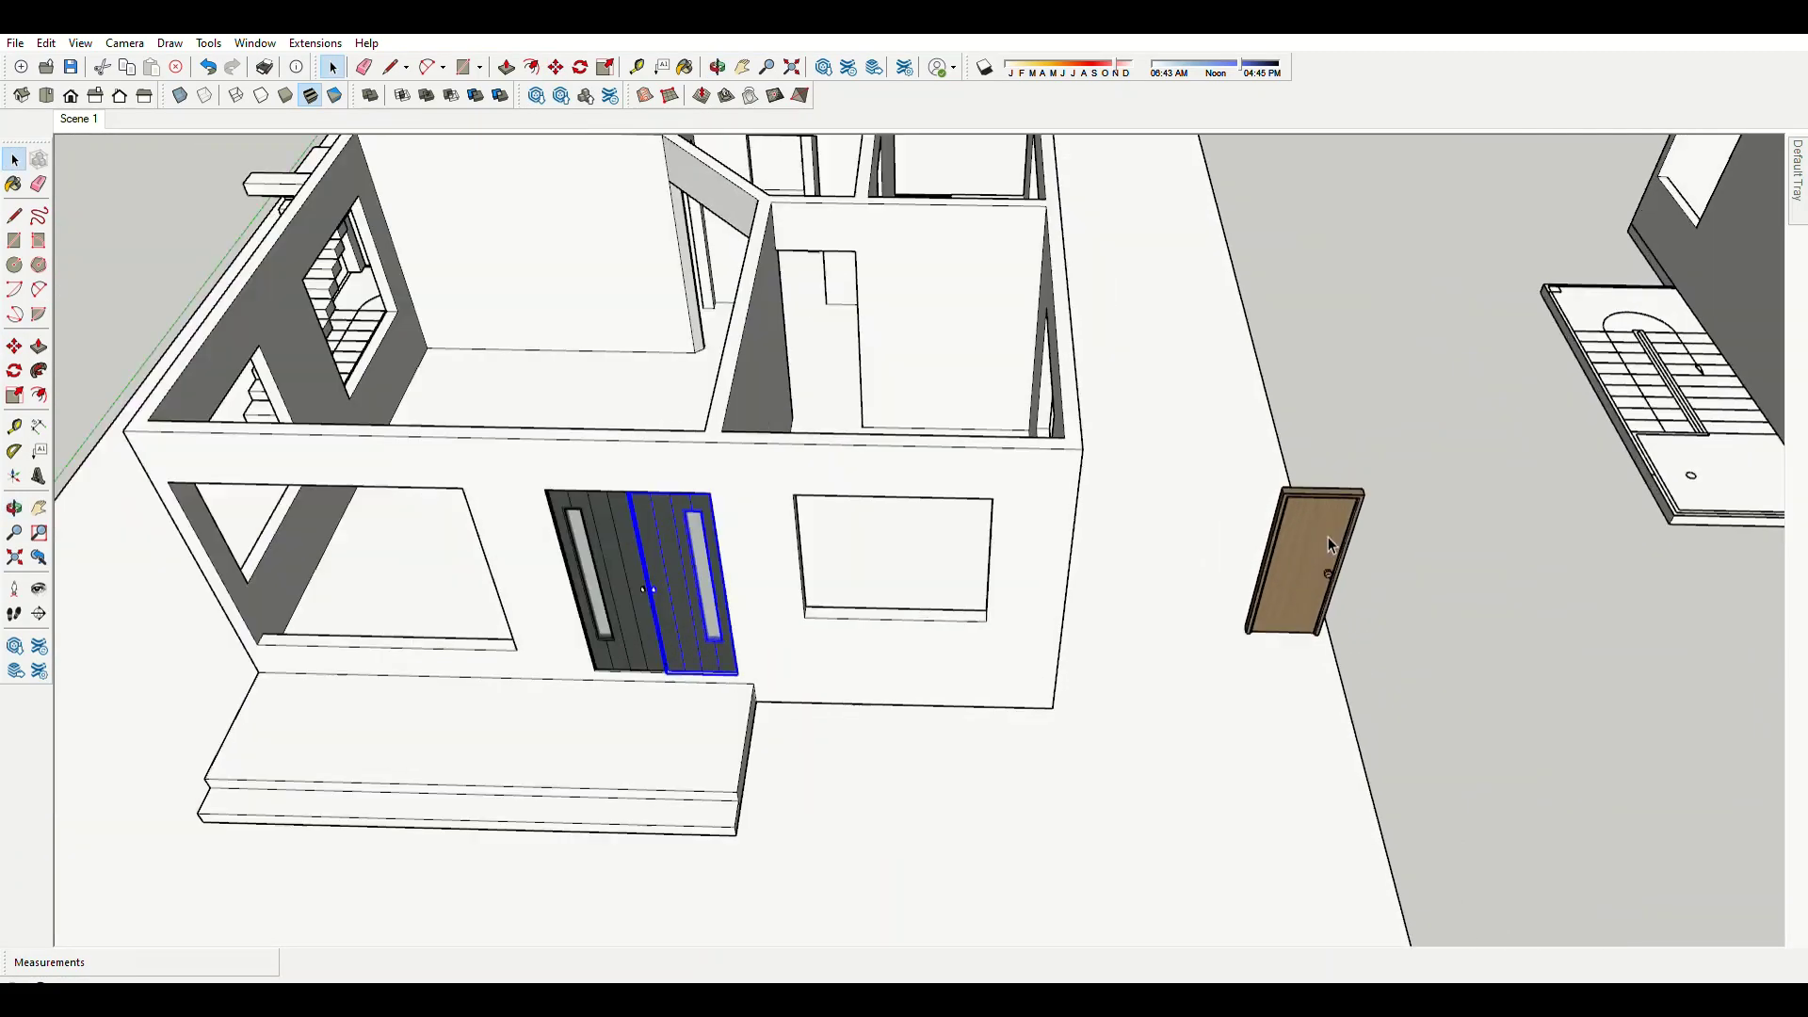
pyautogui.scroll(6, 1224, 603)
pyautogui.scroll(4, 1192, 643)
pyautogui.press('m')
pyautogui.click(1150, 666)
pyautogui.scroll(-2, 1158, 716)
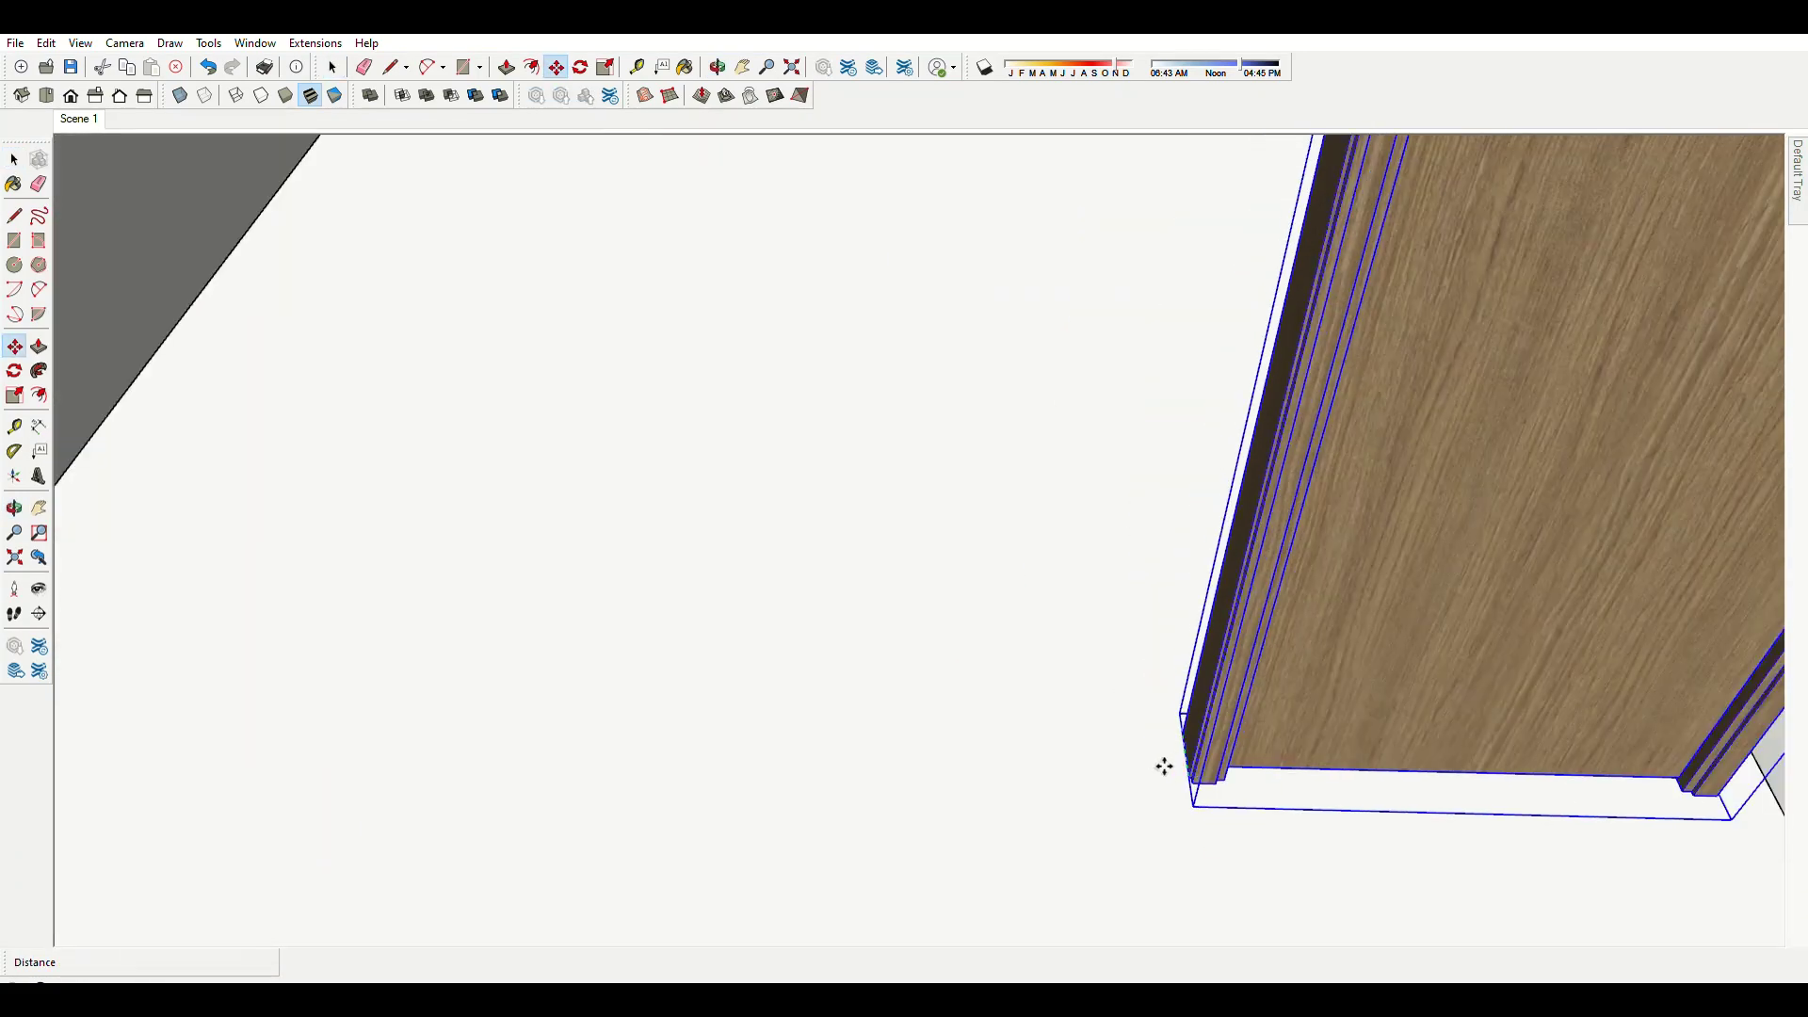
pyautogui.scroll(-4, 1177, 767)
pyautogui.scroll(-5, 1198, 780)
pyautogui.scroll(8, 819, 525)
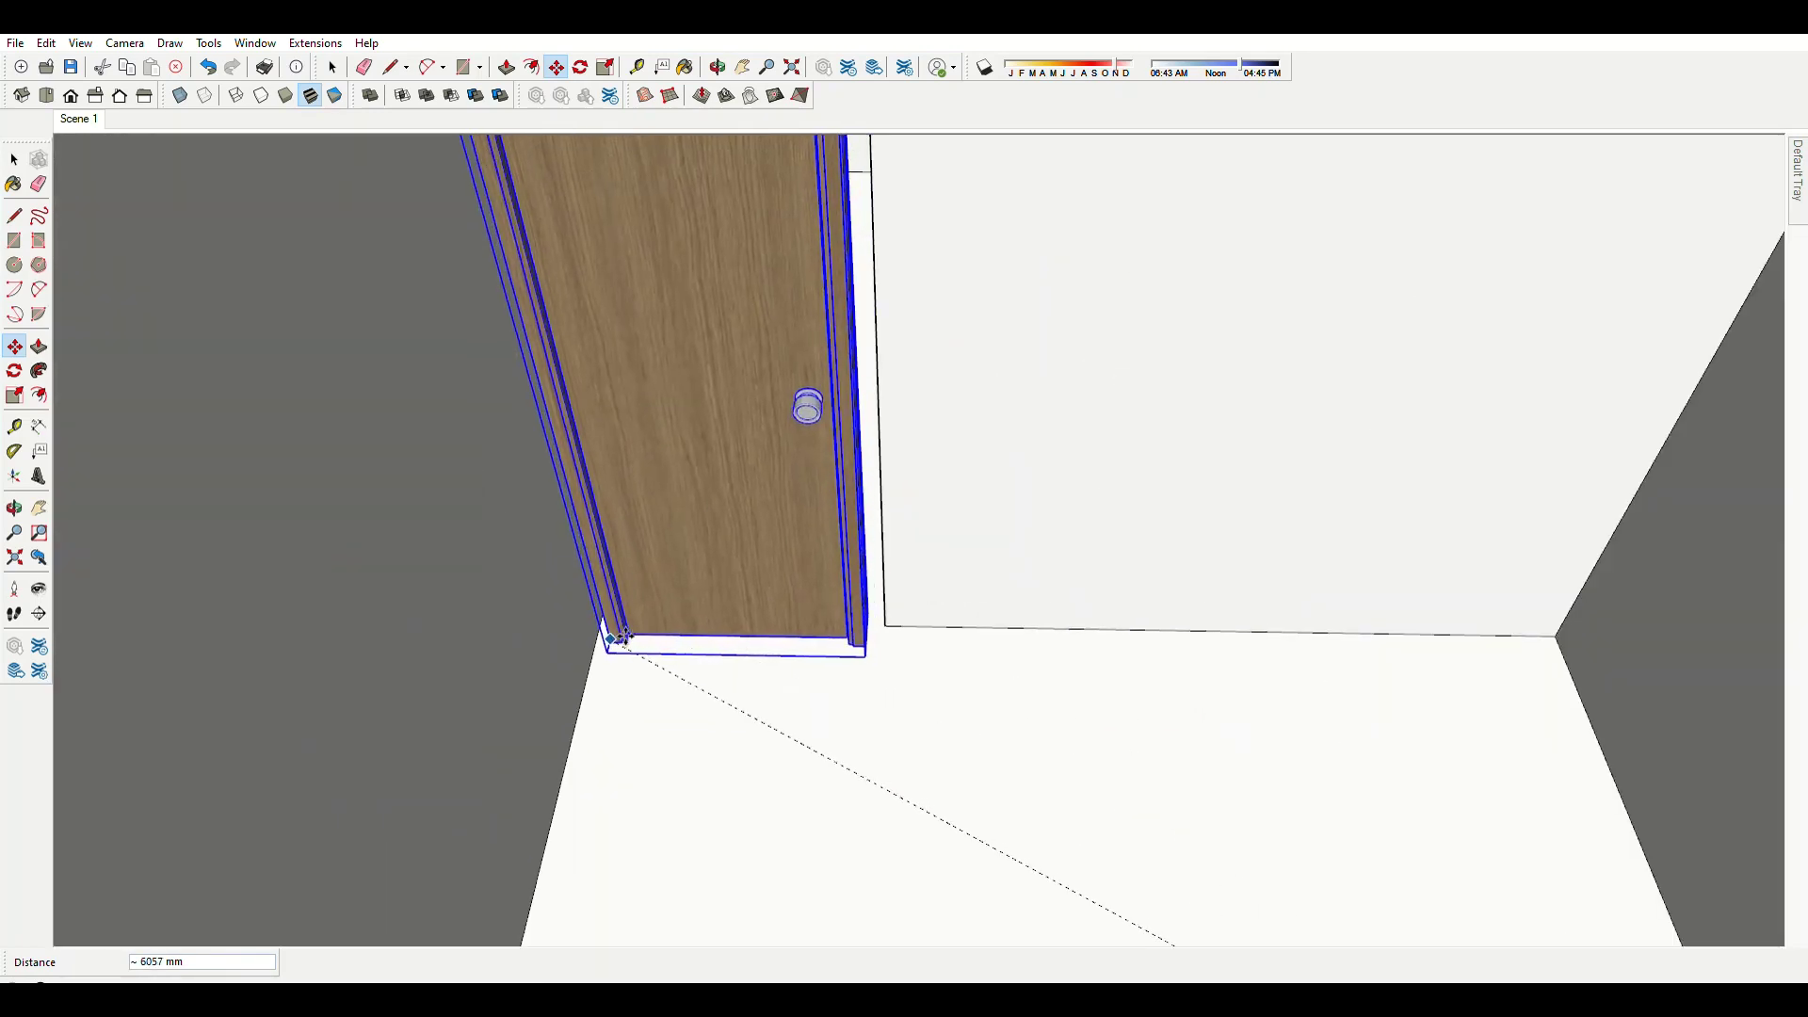
pyautogui.scroll(3, 945, 692)
pyautogui.moveTo(945, 692)
pyautogui.mouseDown(button='middle')
pyautogui.moveTo(776, 637)
pyautogui.moveTo(884, 565)
pyautogui.mouseUp(button='middle')
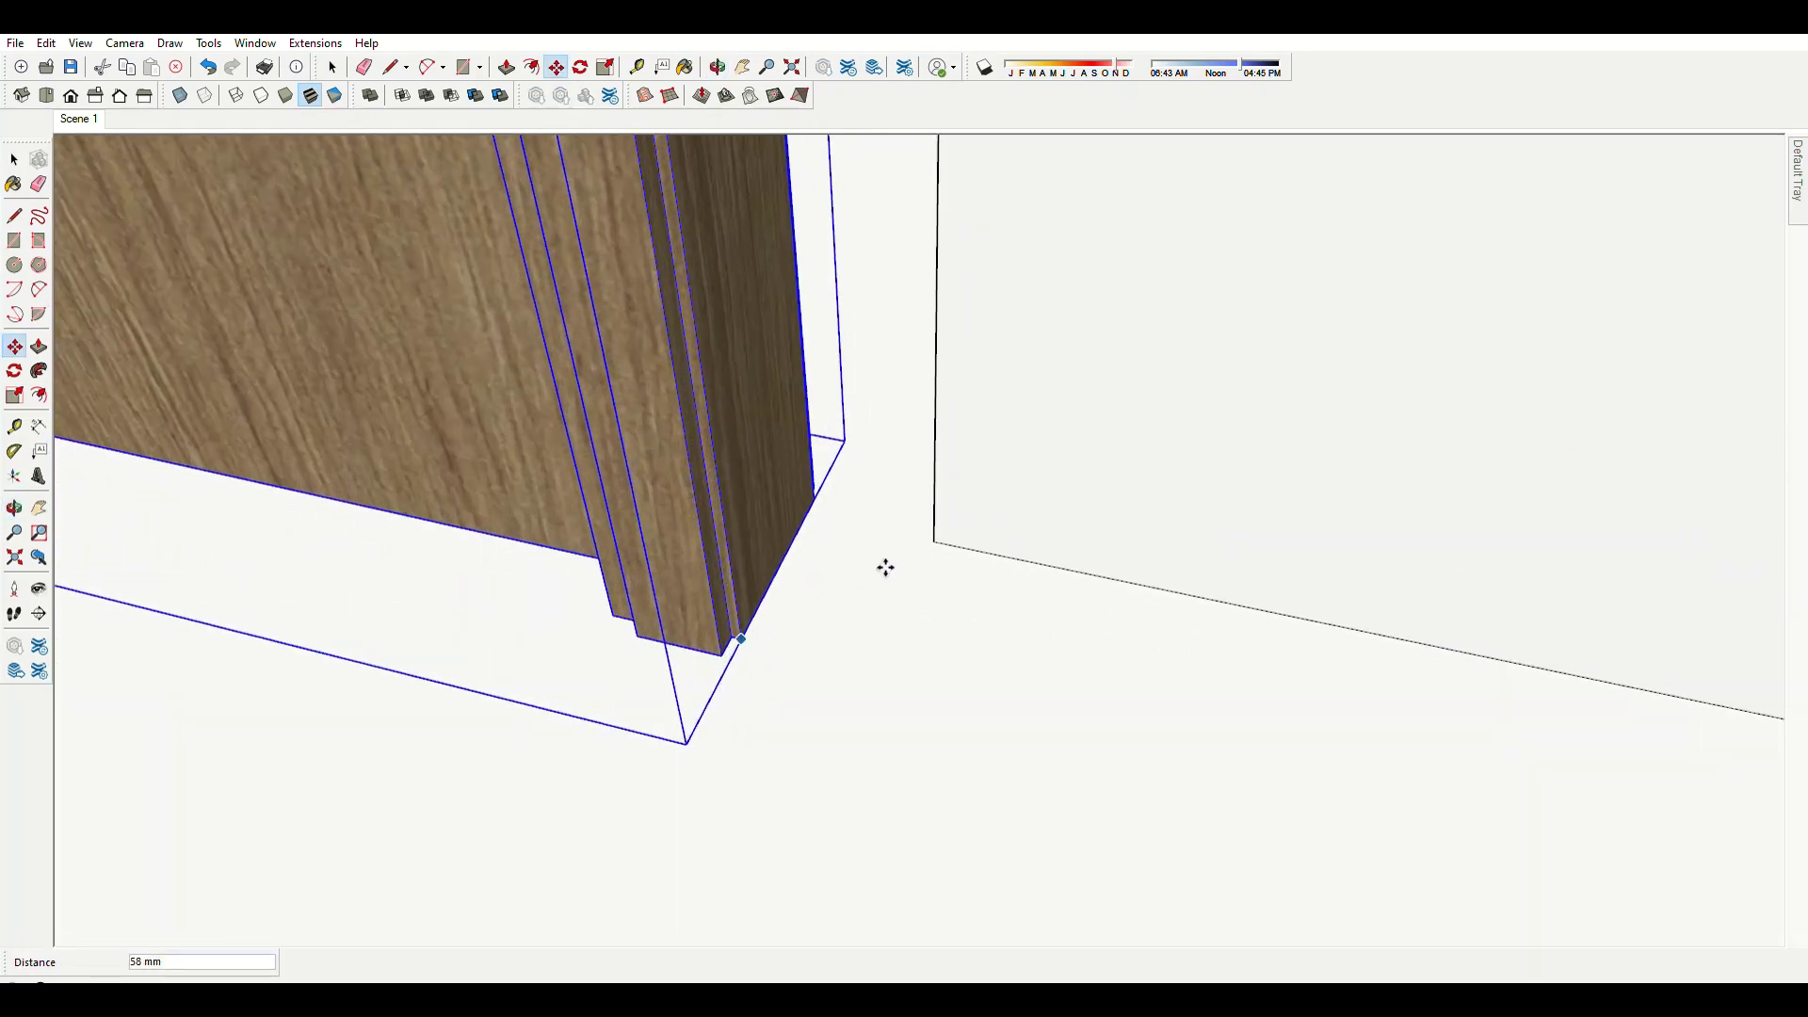
pyautogui.click(751, 782)
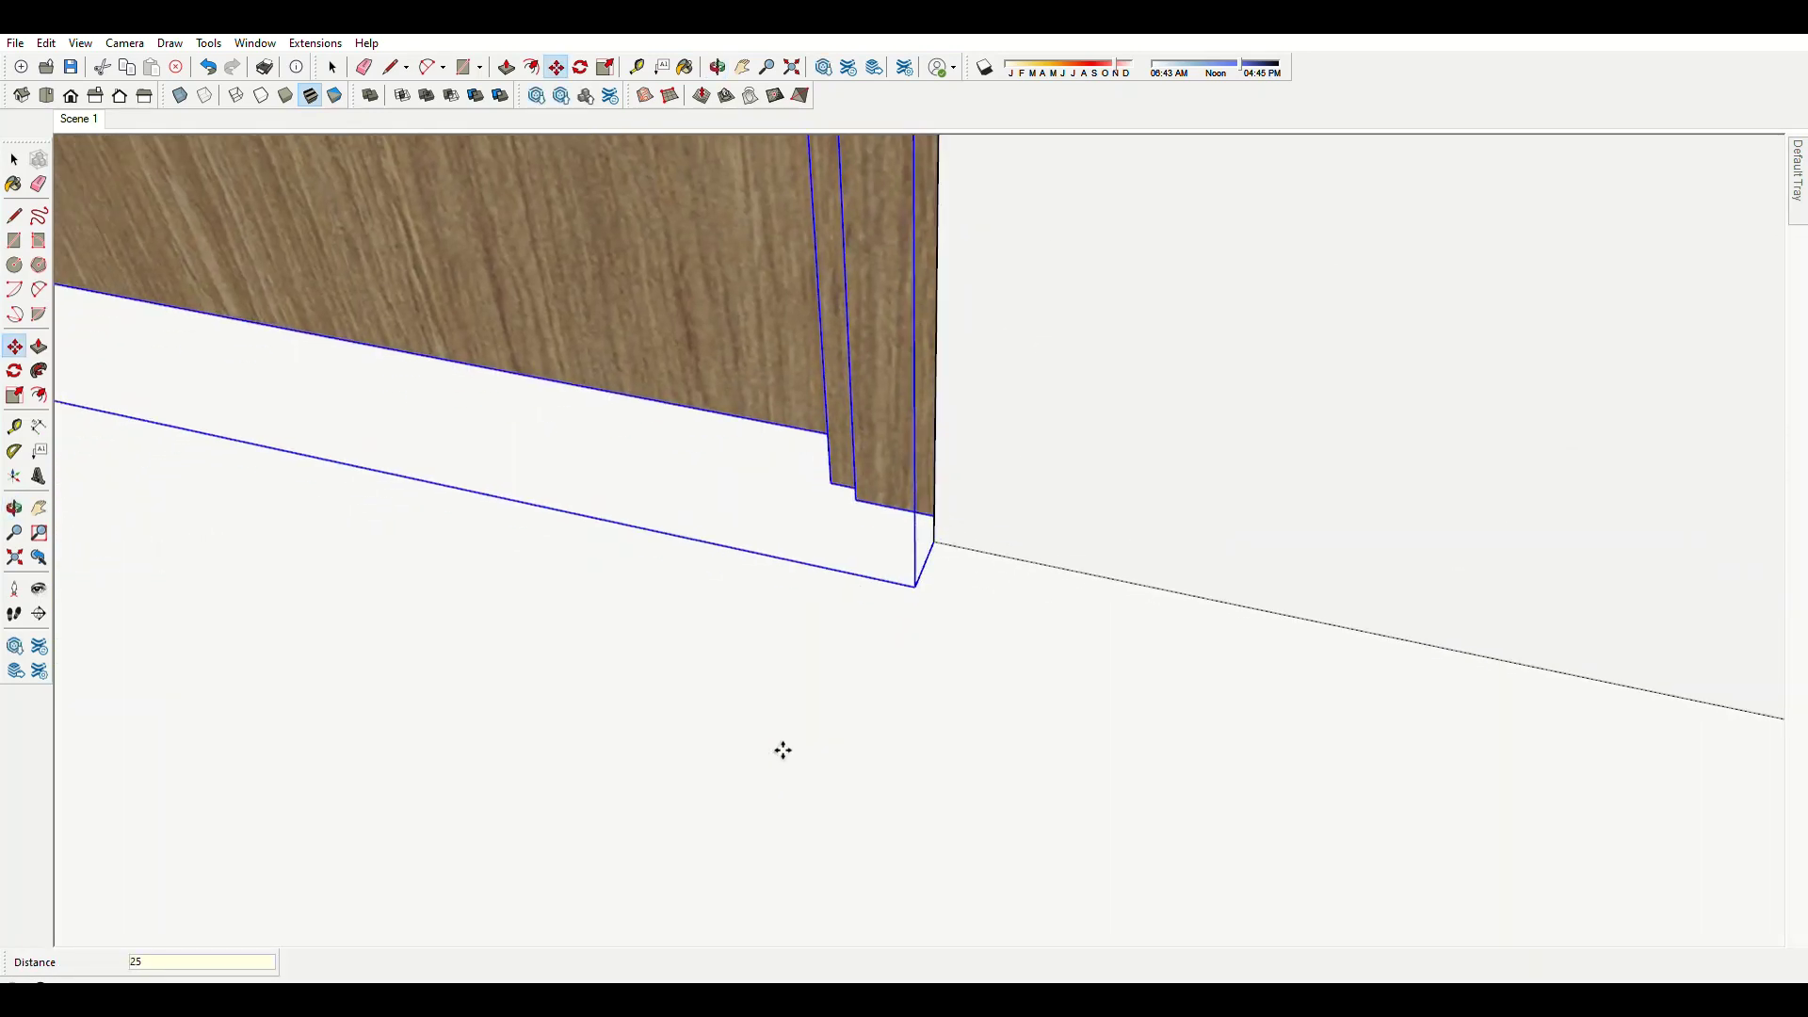
pyautogui.scroll(-5, 783, 750)
# Scale the wooden door up by about 1.39 to fit the opening.
pyautogui.moveTo(1284, 890); pyautogui.dragTo(892, 778, button='middle')
pyautogui.scroll(-3, 992, 770)
pyautogui.scroll(6, 992, 770)
pyautogui.press('s')
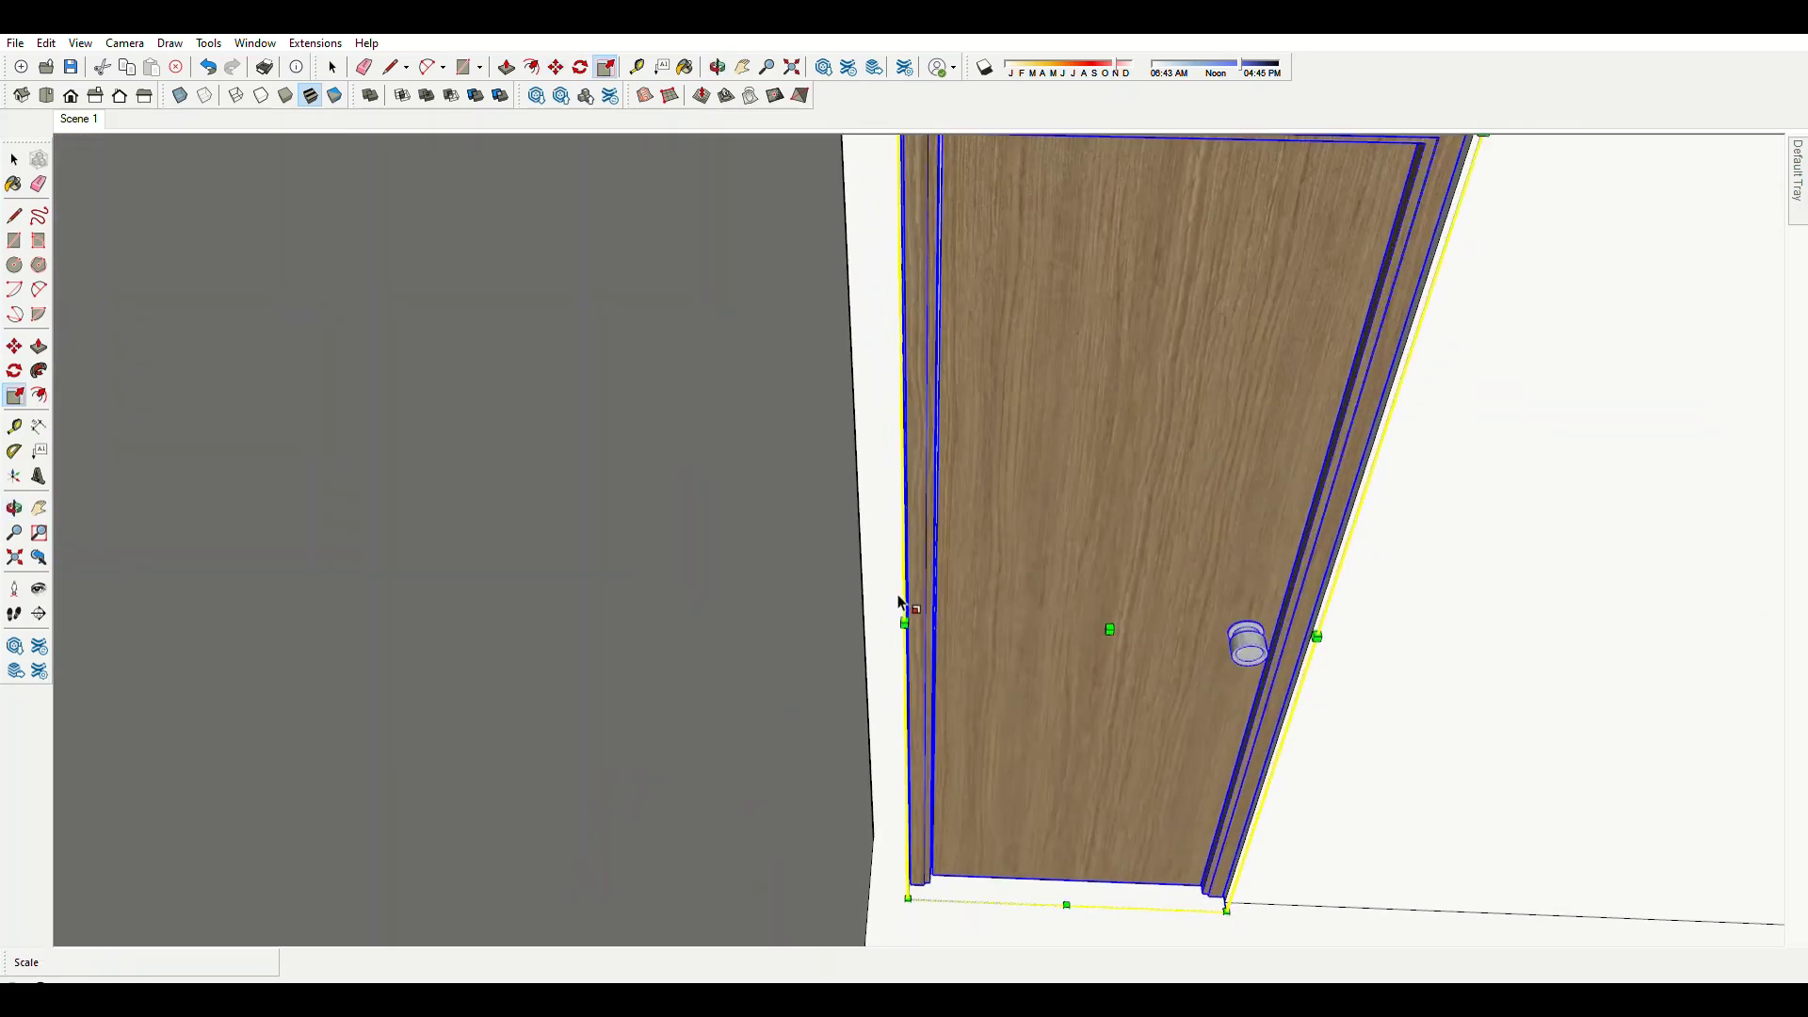
pyautogui.moveTo(912, 607)
pyautogui.mouseDown(button='middle')
pyautogui.moveTo(957, 722)
pyautogui.moveTo(927, 678)
pyautogui.mouseUp(button='middle')
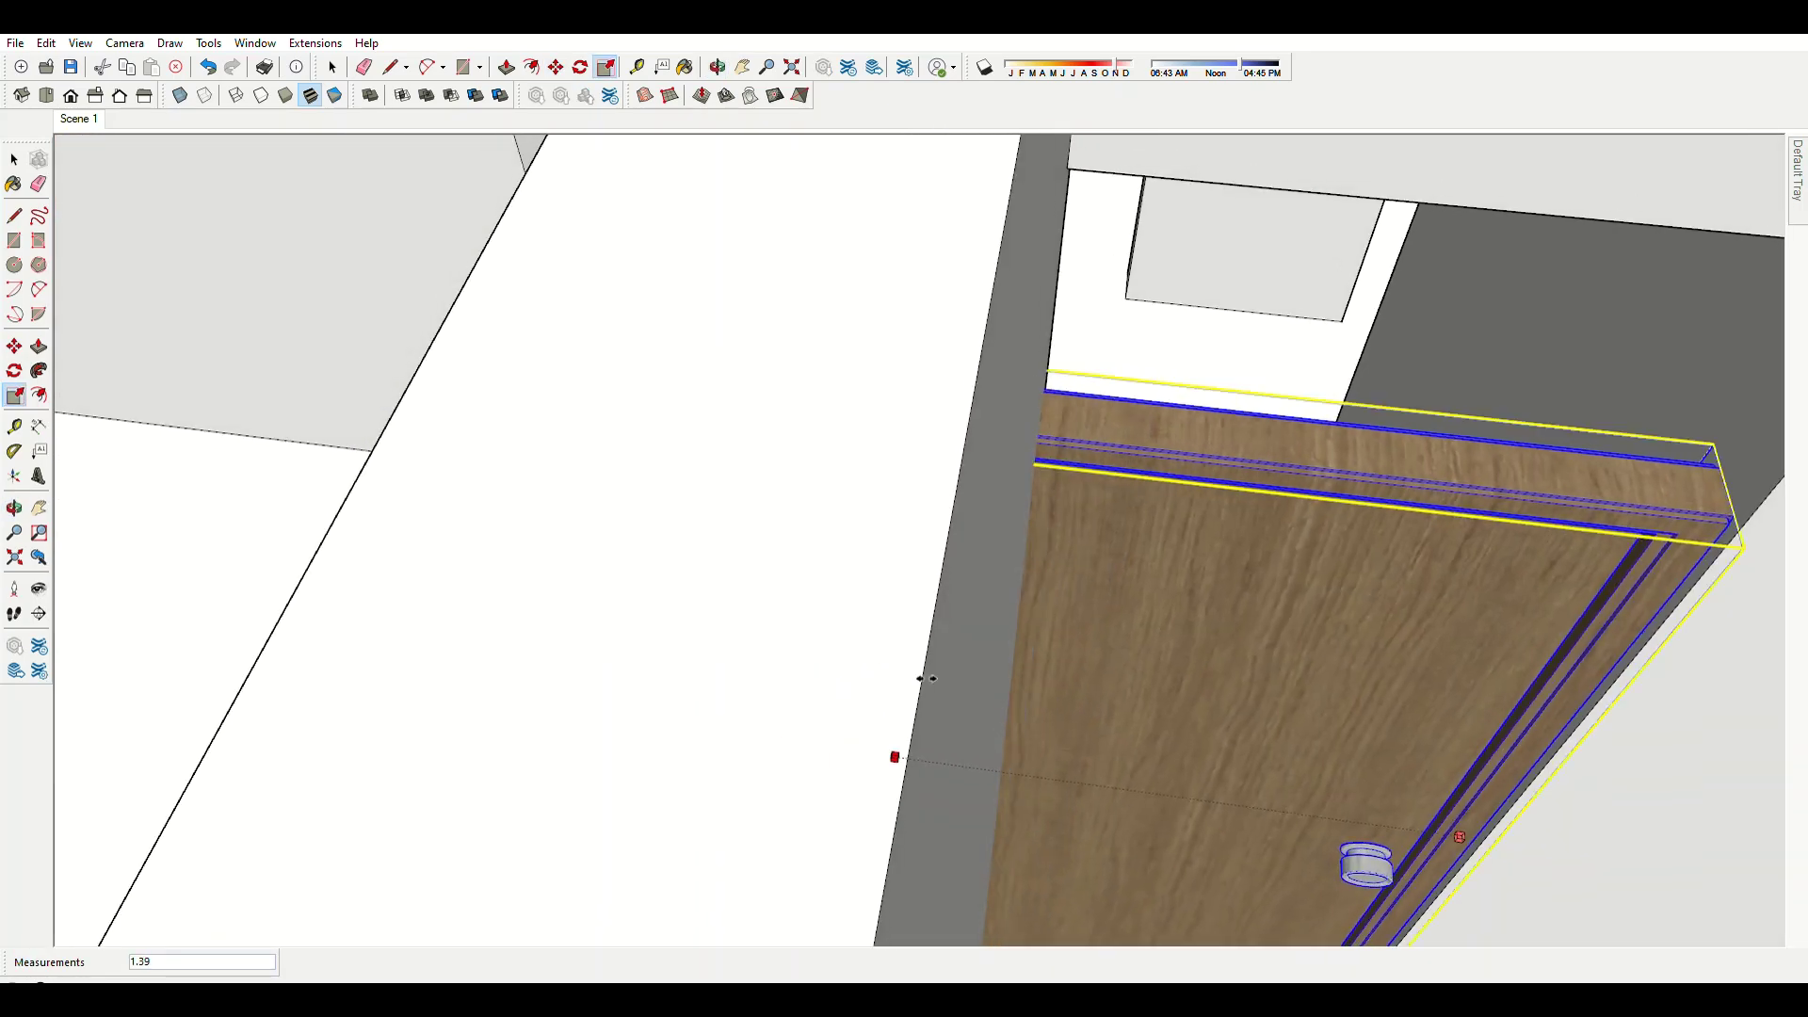
pyautogui.scroll(-2, 1292, 178)
pyautogui.press('space')
pyautogui.scroll(-3, 920, 468)
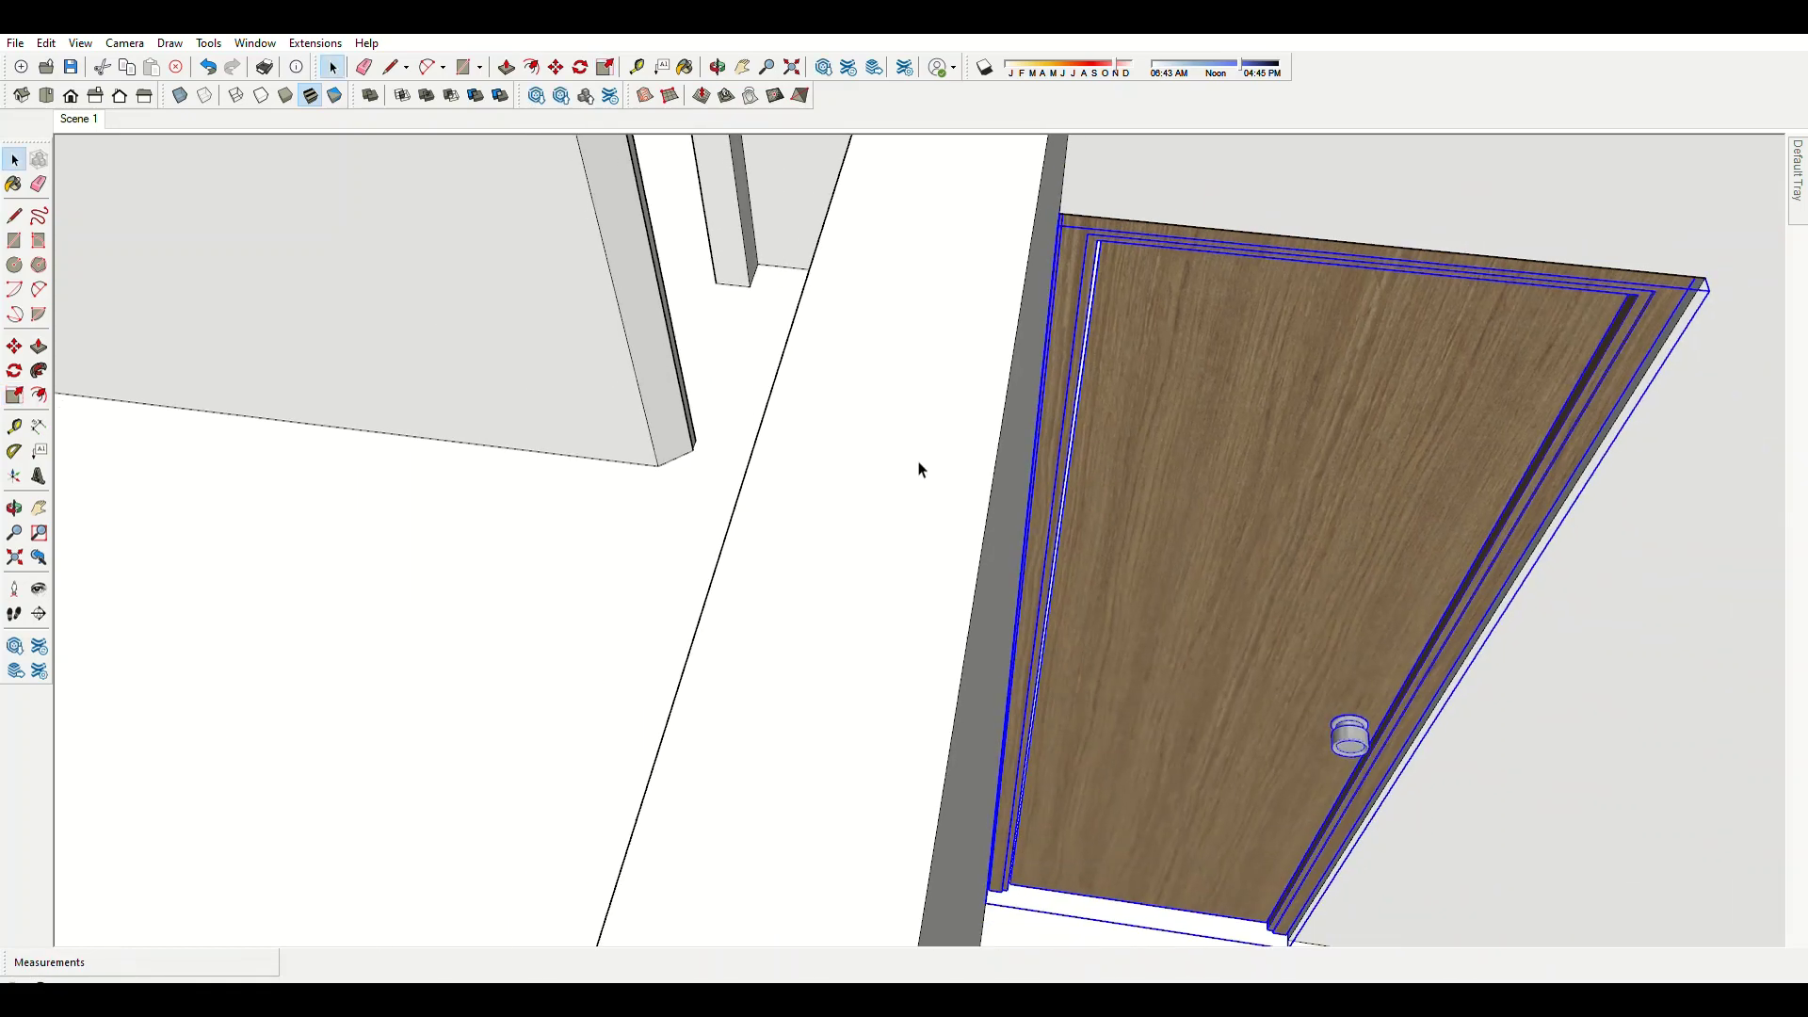
pyautogui.scroll(-5, 1114, 537)
pyautogui.scroll(3, 1054, 574)
pyautogui.scroll(3, 998, 621)
# Move the enlarged wooden door into another doorway.
pyautogui.press('m')
pyautogui.click(1027, 781)
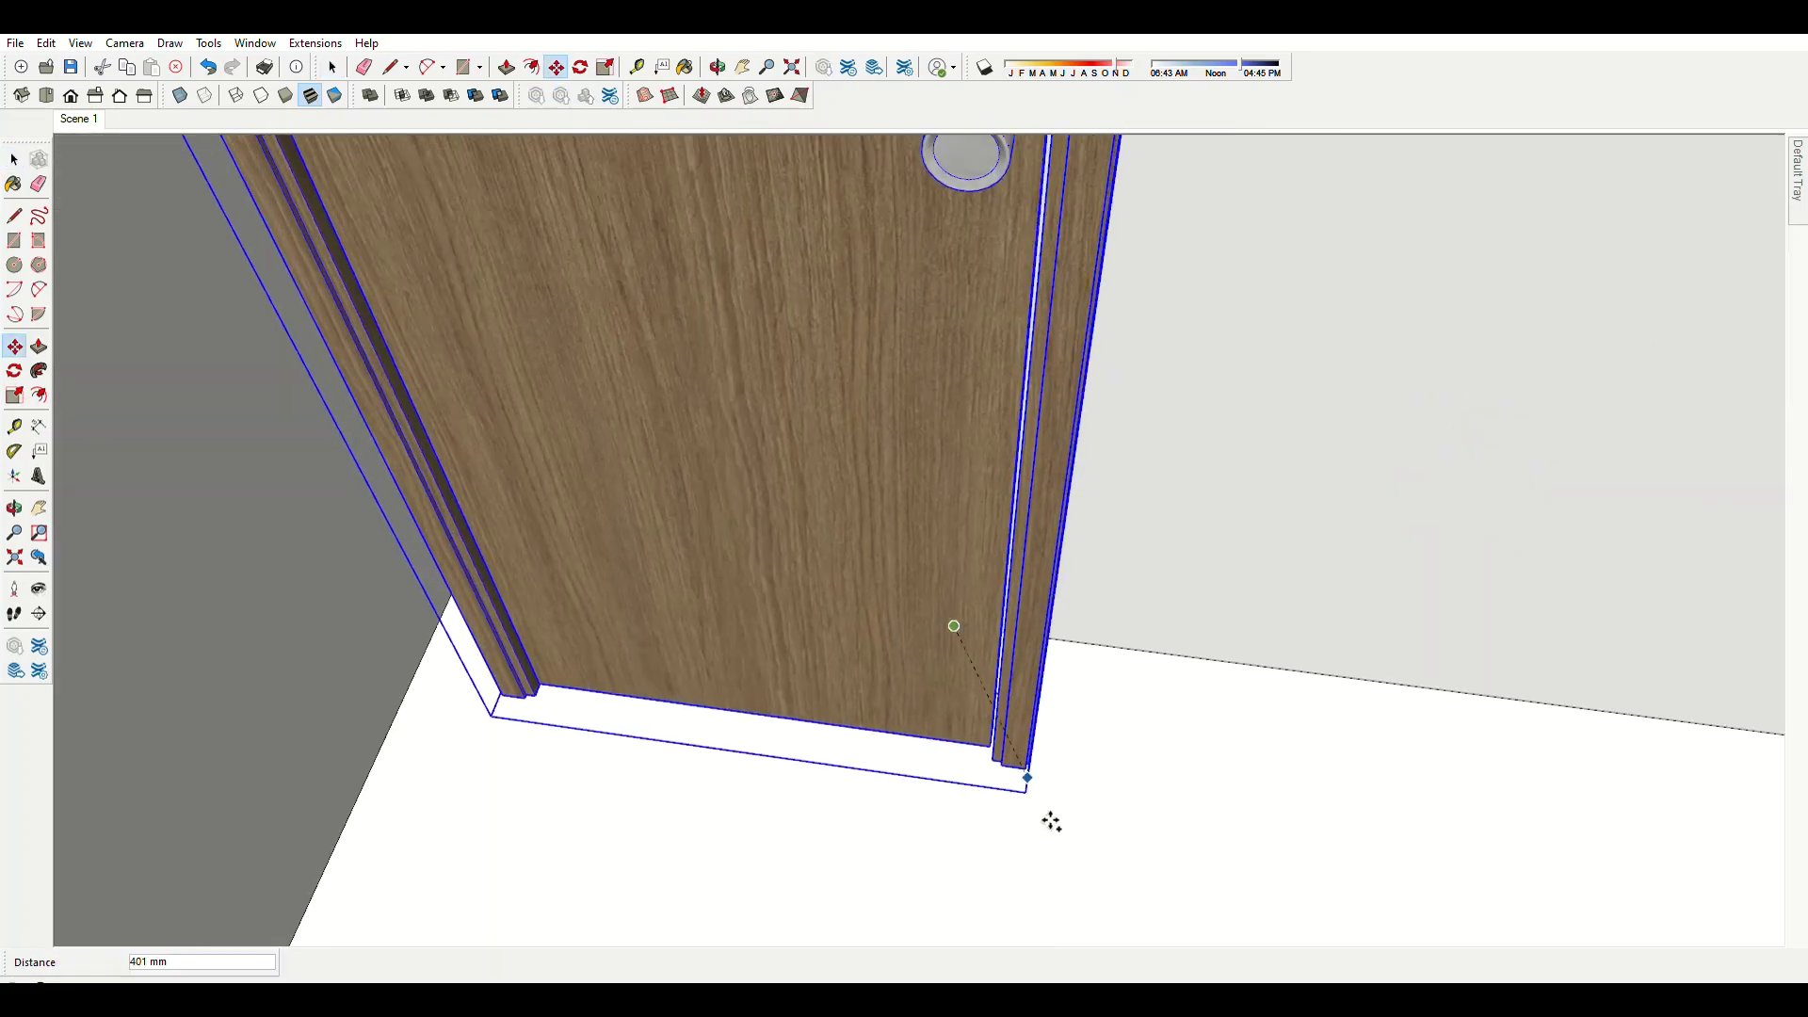
pyautogui.scroll(-6, 1049, 819)
pyautogui.scroll(6, 1036, 668)
# Drop a wooden door copy into the small room opening beside the first door.
pyautogui.scroll(-5, 1018, 671)
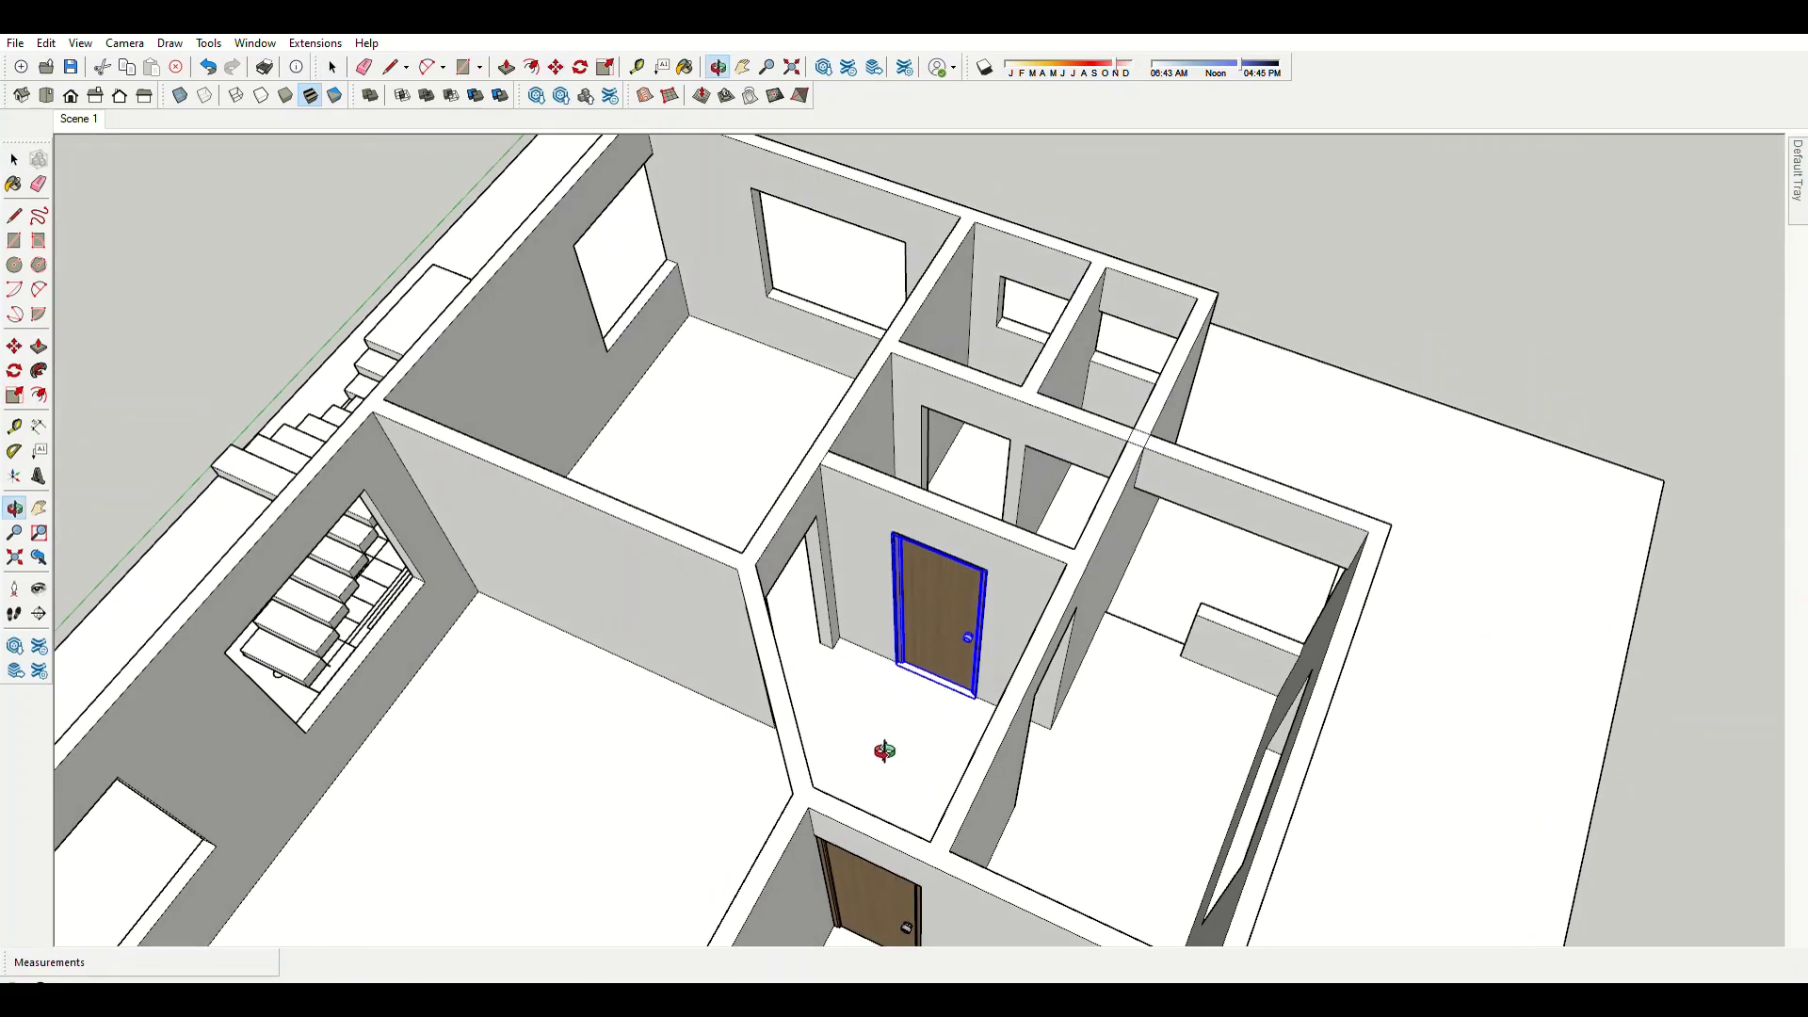
pyautogui.scroll(5, 942, 715)
pyautogui.scroll(2, 1041, 637)
pyautogui.scroll(-4, 1010, 626)
pyautogui.scroll(-4, 1037, 803)
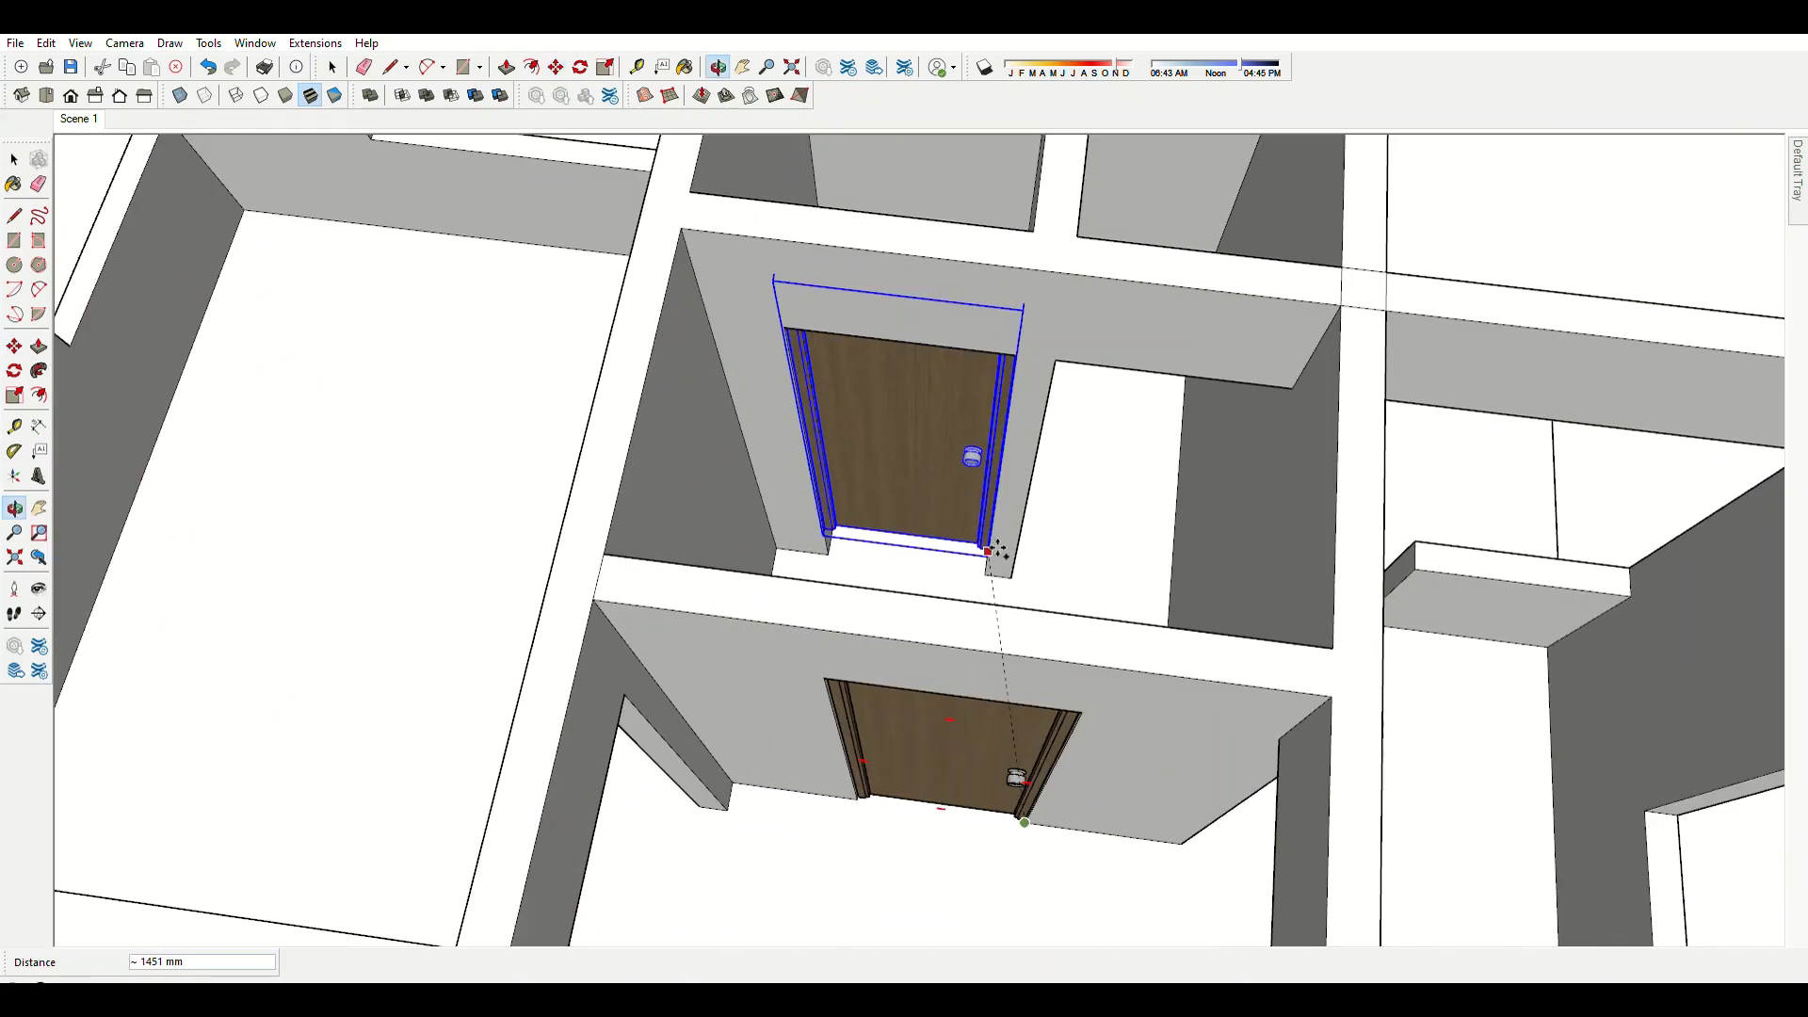
pyautogui.scroll(8, 998, 590)
pyautogui.scroll(3, 638, 549)
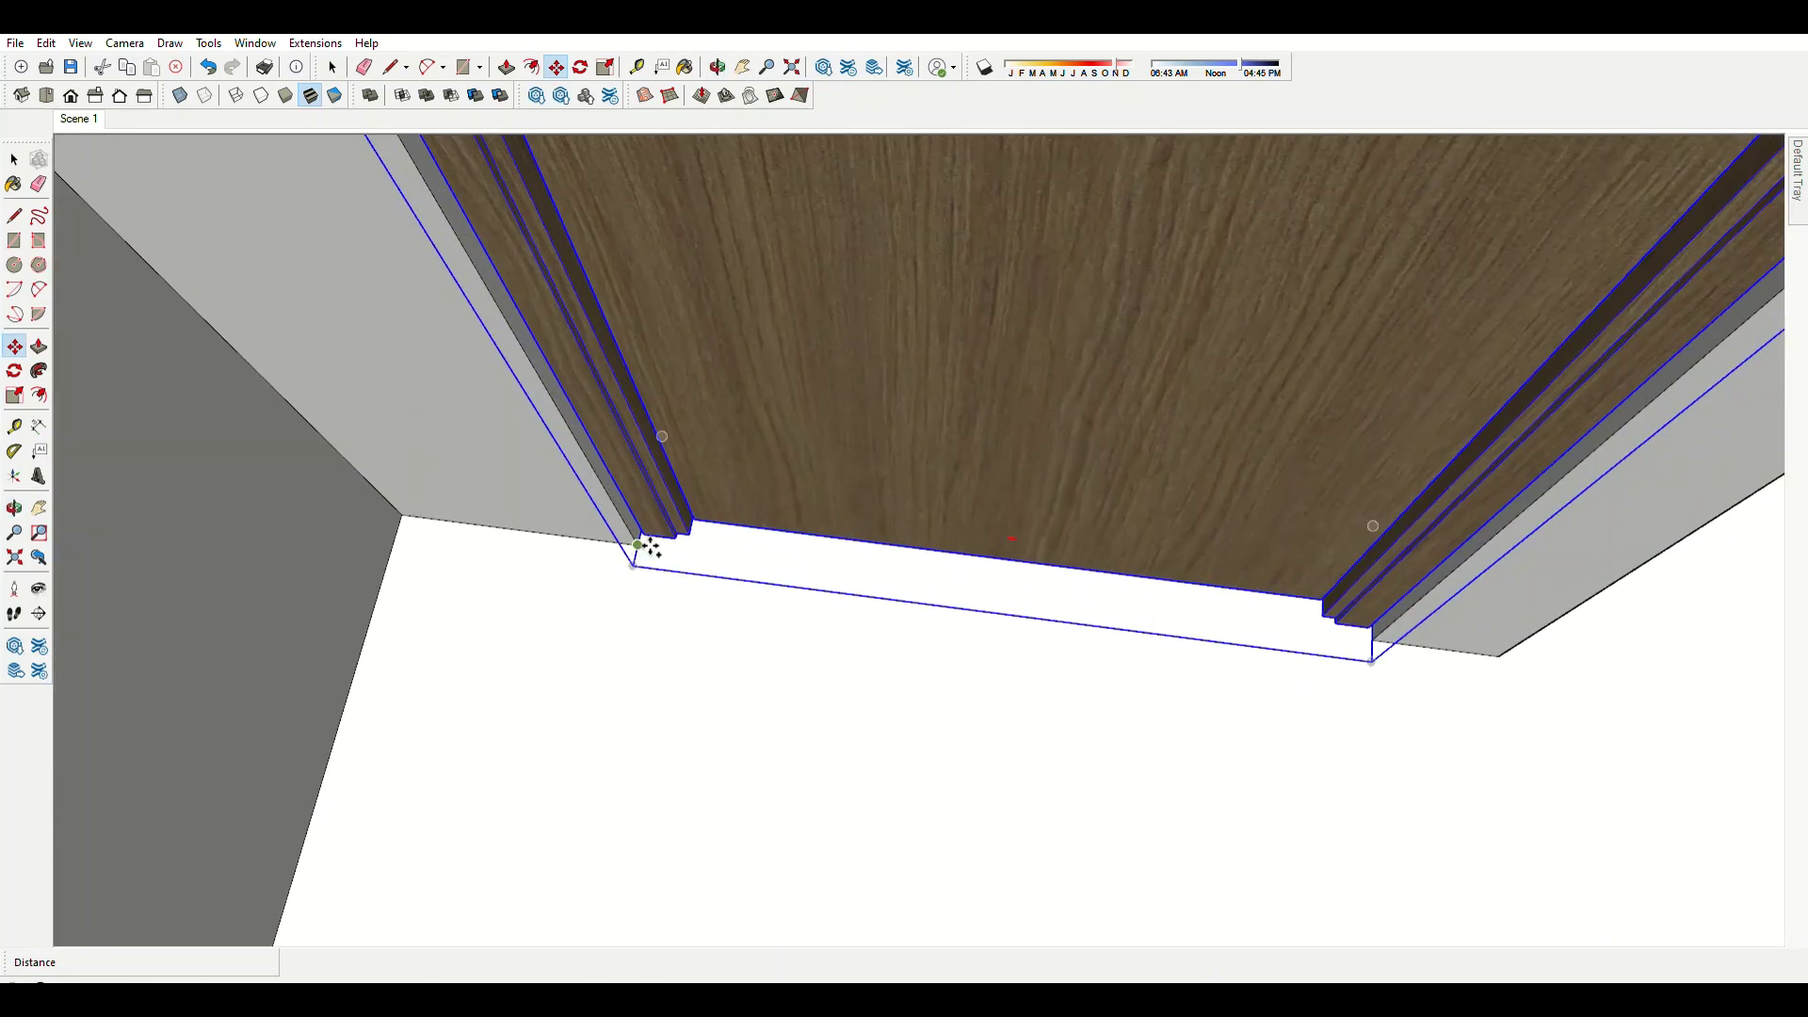
pyautogui.scroll(-4, 633, 561)
pyautogui.scroll(5, 970, 622)
pyautogui.scroll(-6, 943, 566)
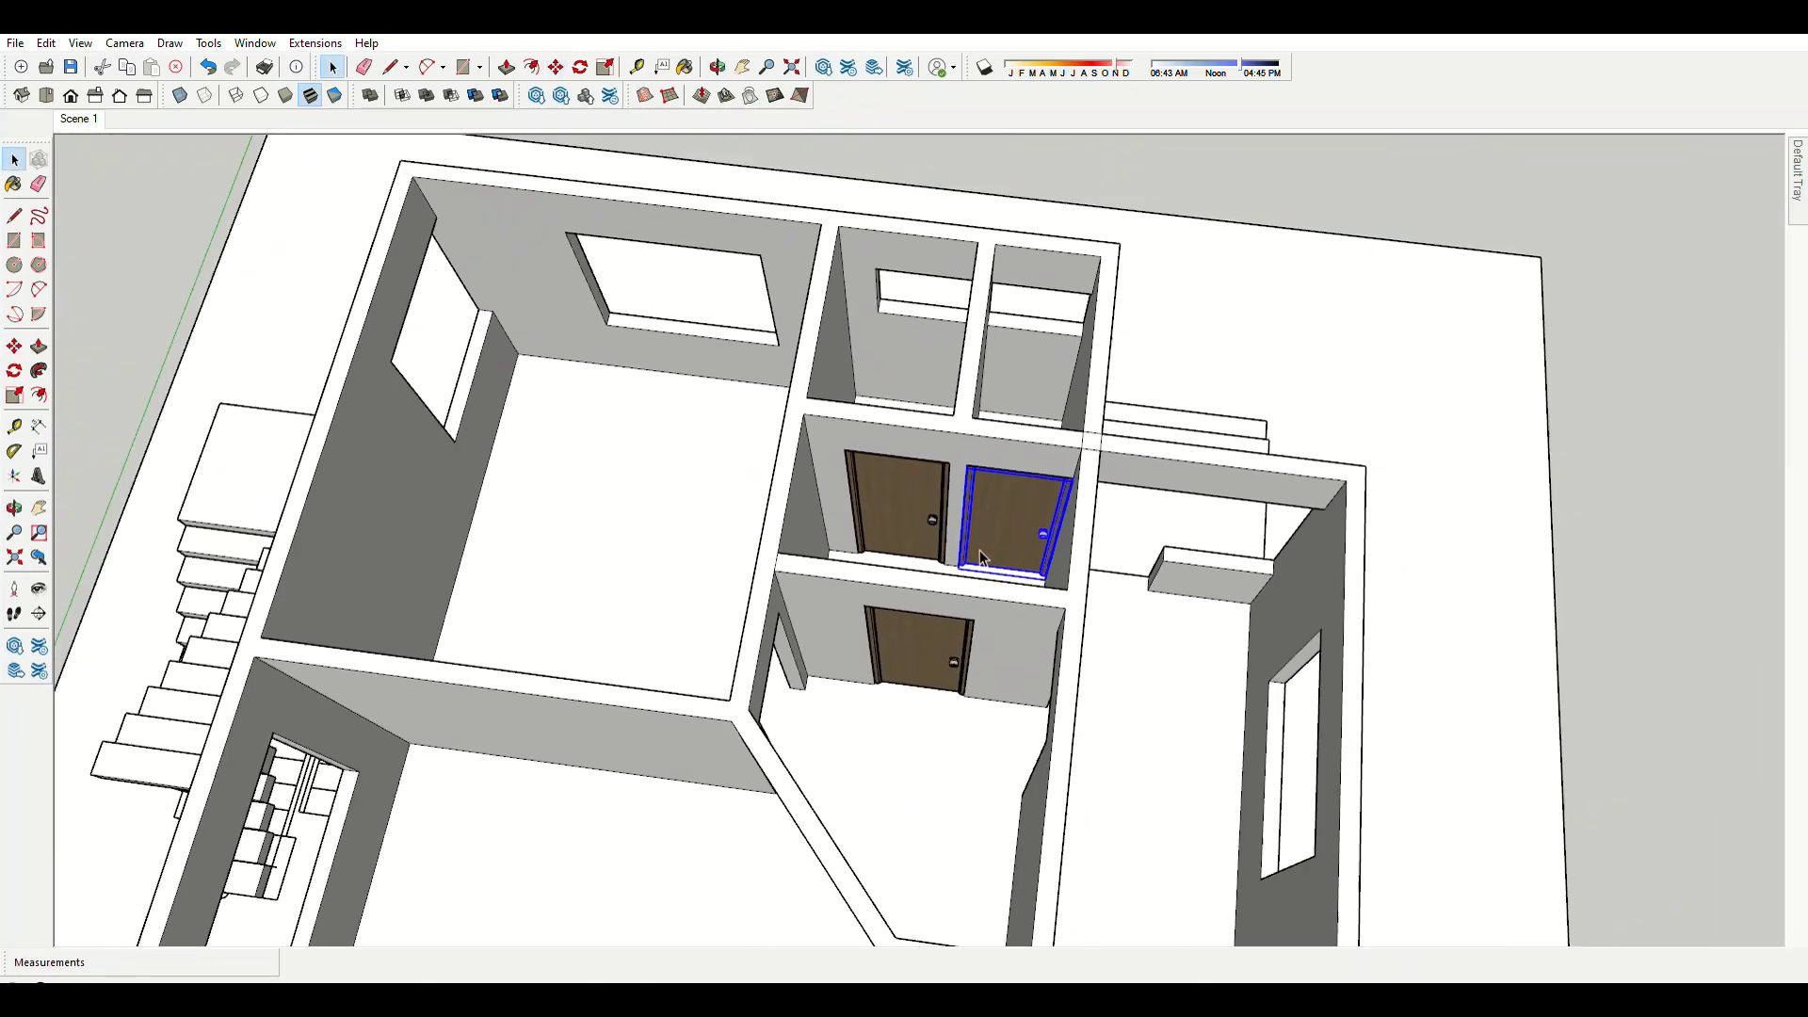
pyautogui.scroll(2, 979, 550)
pyautogui.scroll(3, 1020, 511)
pyautogui.scroll(3, 943, 629)
pyautogui.scroll(2, 719, 585)
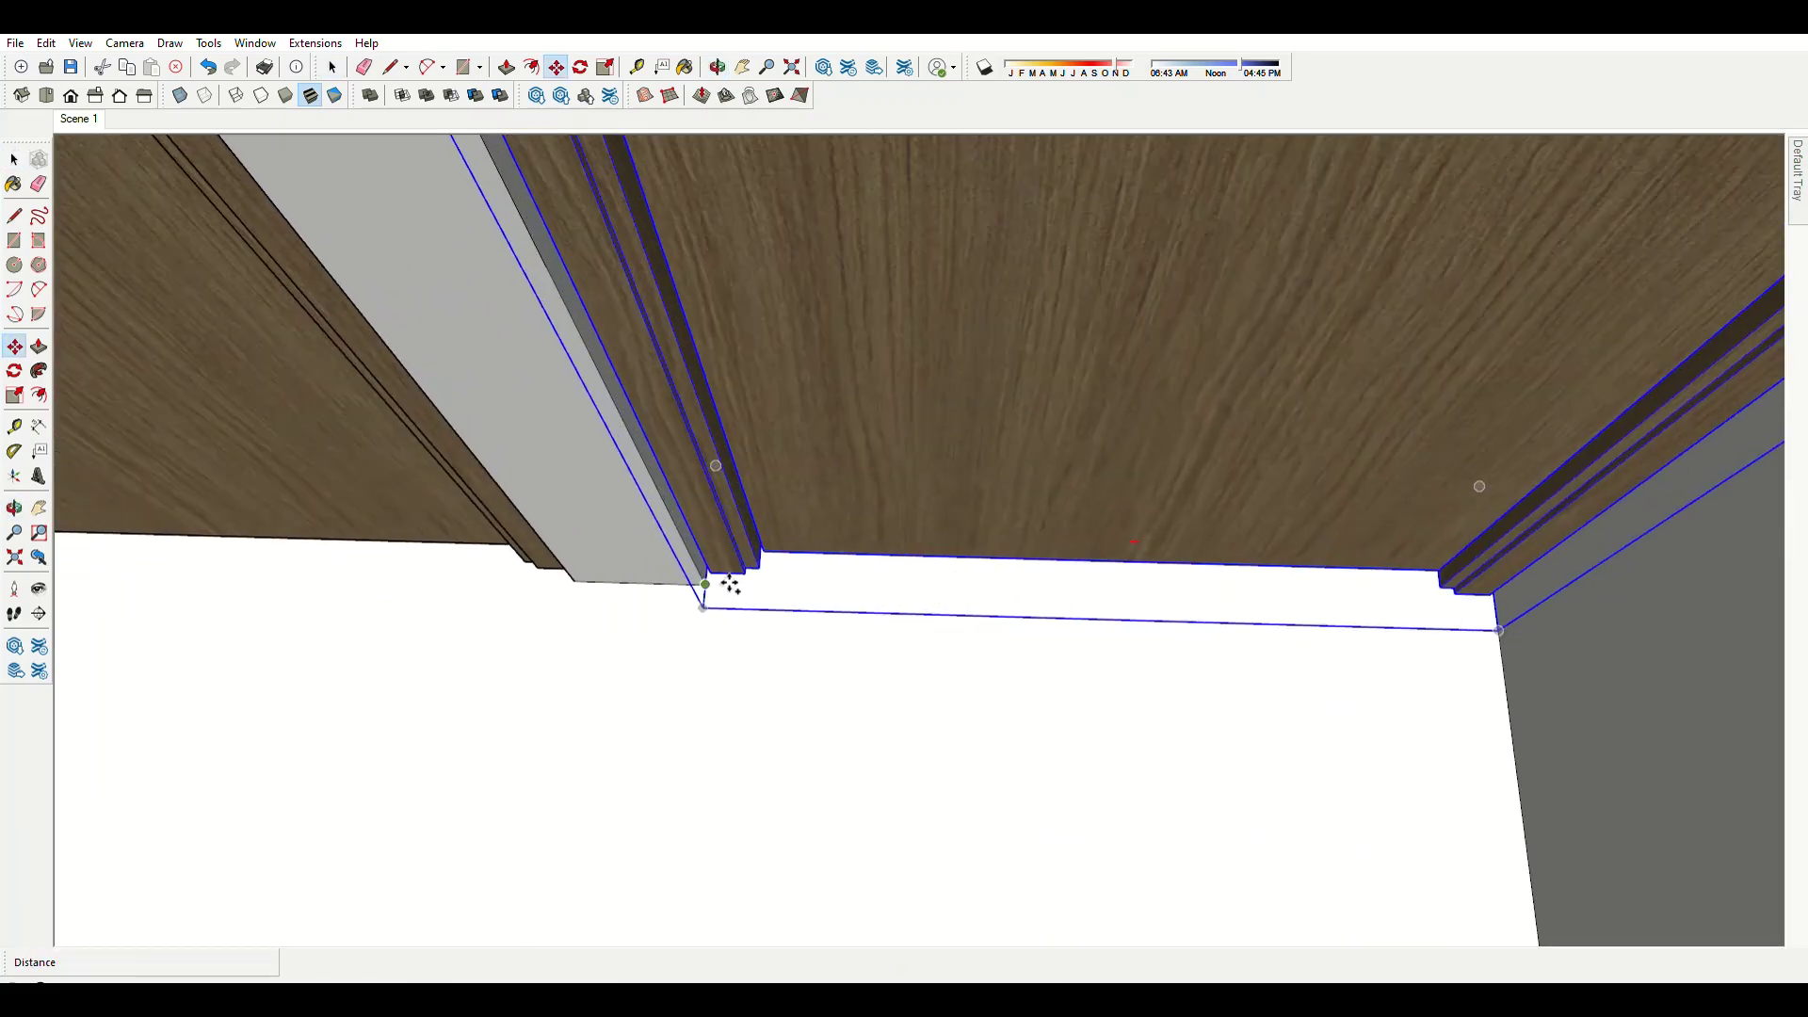
pyautogui.scroll(-3, 928, 638)
pyautogui.scroll(-5, 1069, 649)
pyautogui.scroll(6, 979, 623)
pyautogui.scroll(2, 978, 621)
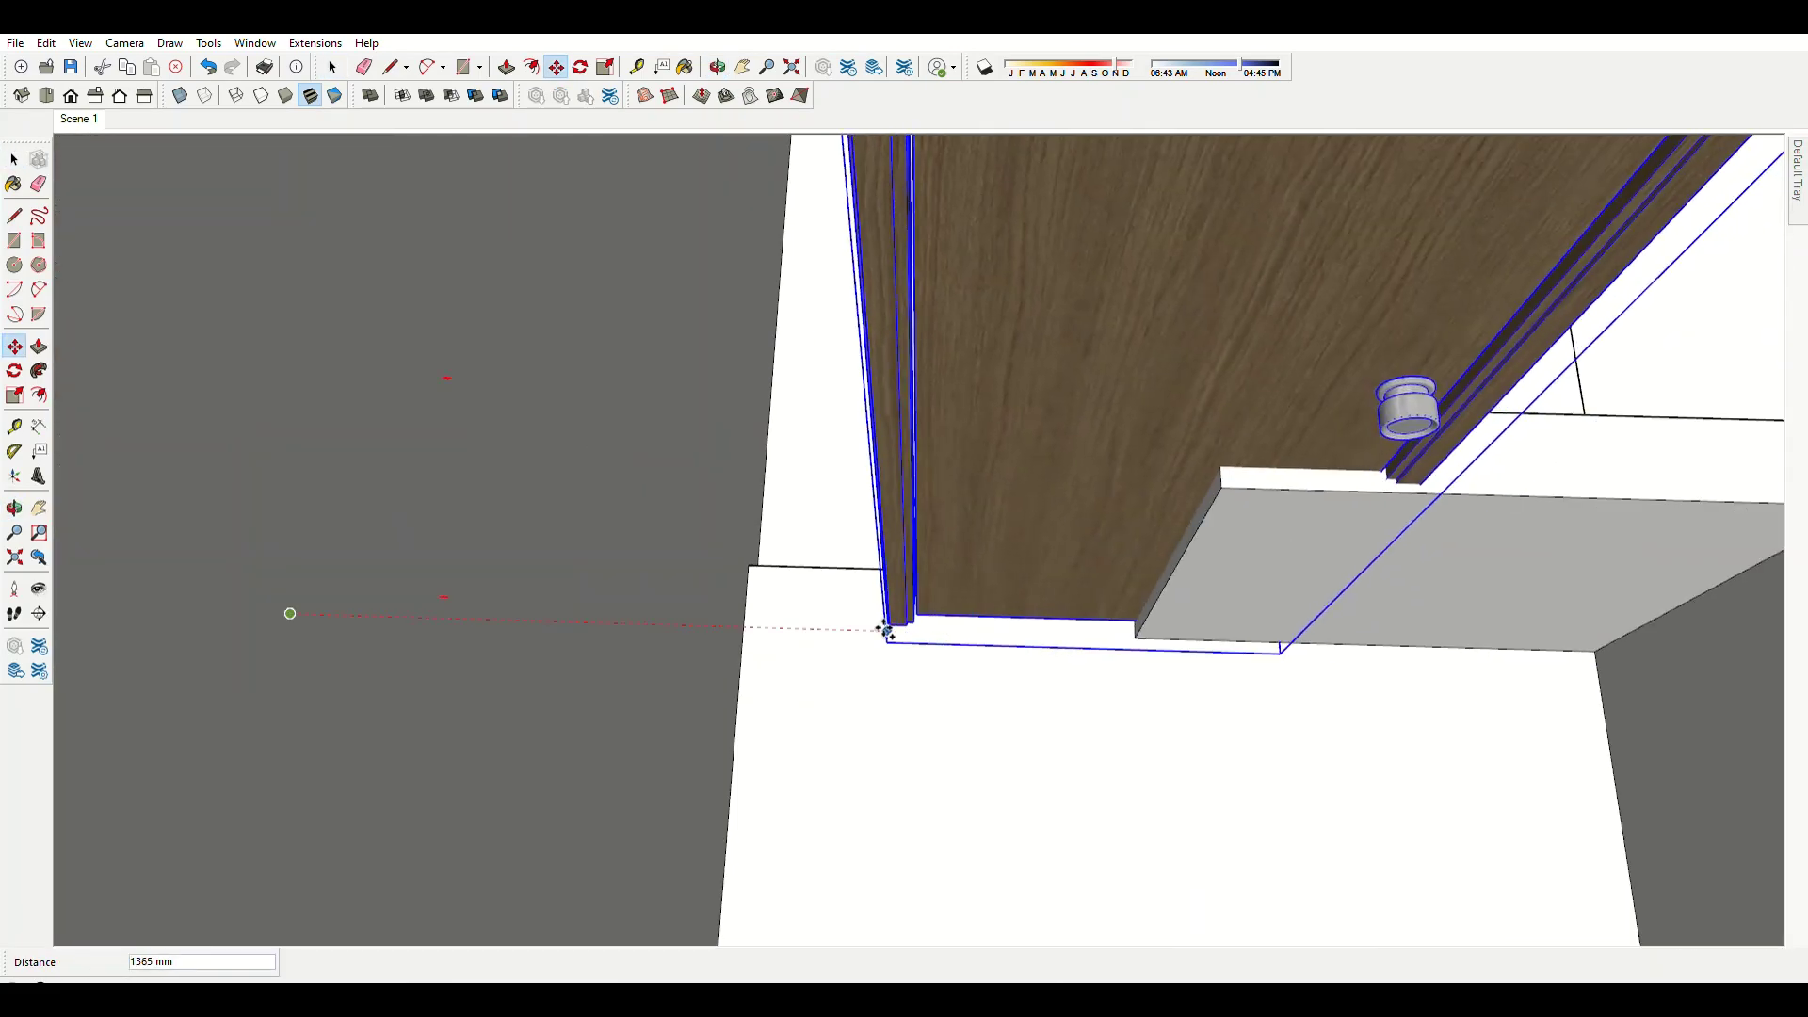
pyautogui.scroll(3, 1059, 697)
pyautogui.scroll(2, 1251, 666)
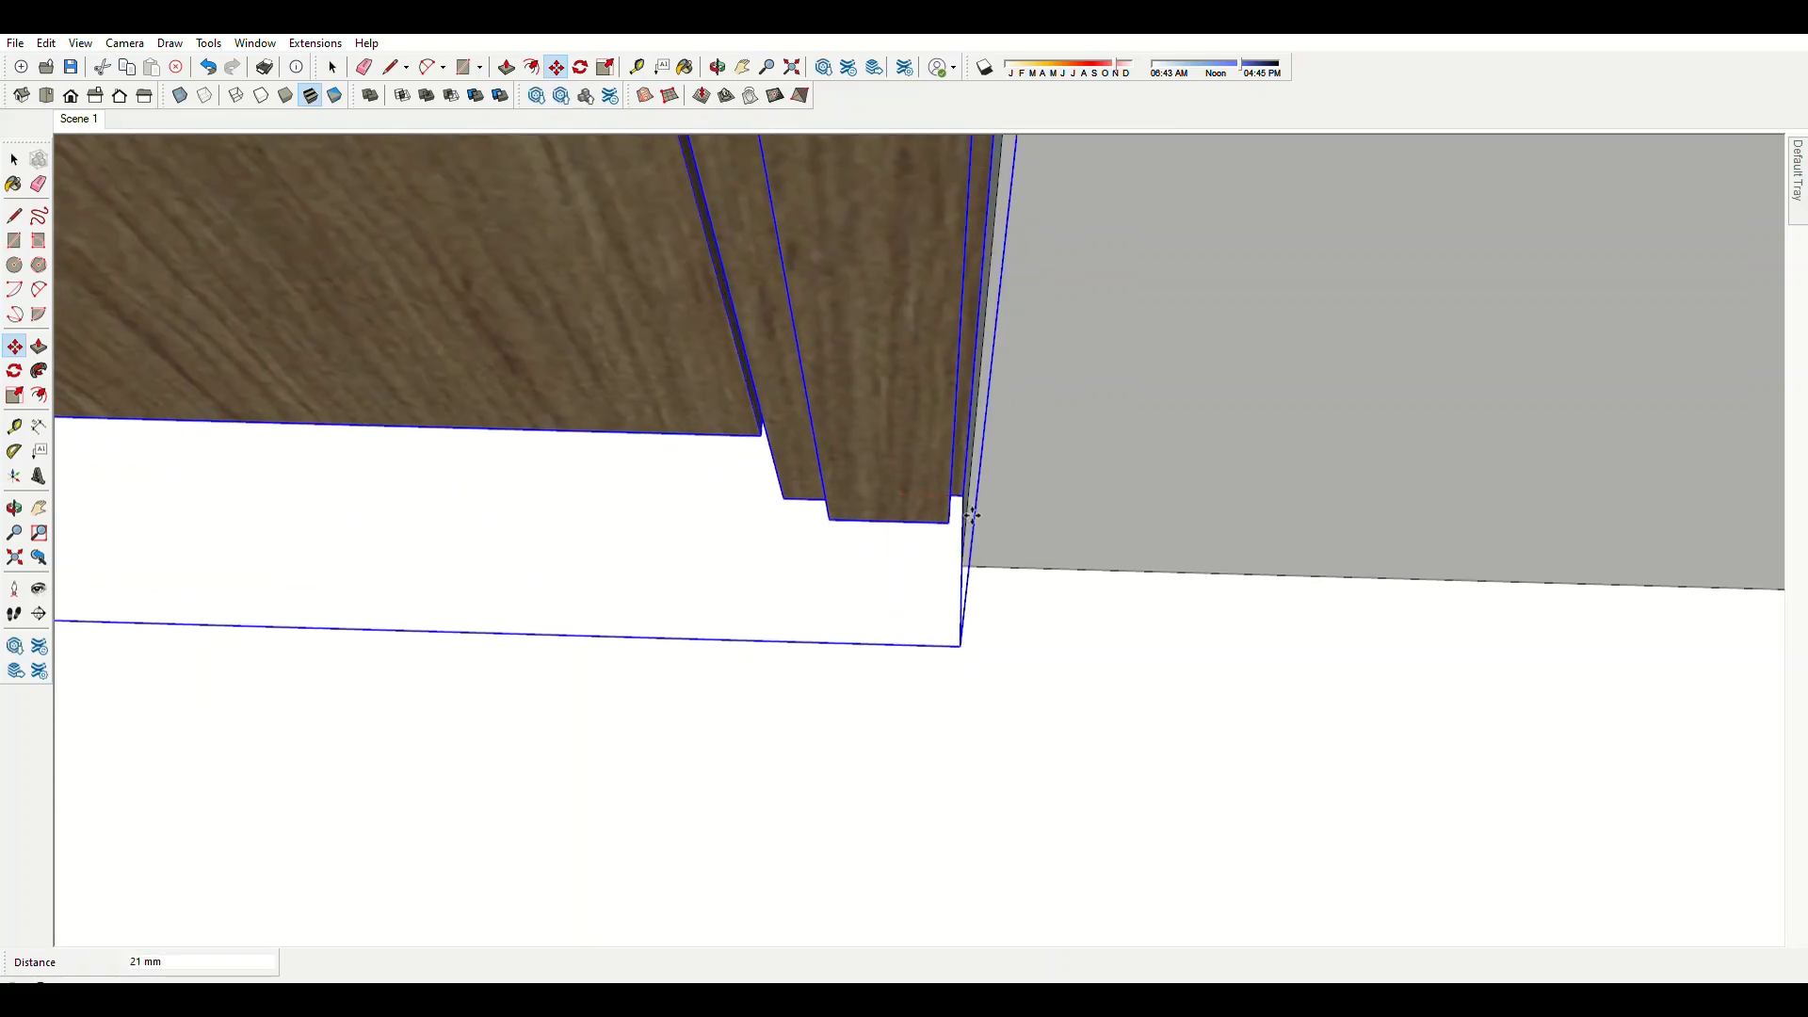
pyautogui.click(972, 515)
pyautogui.scroll(-5, 971, 515)
pyautogui.press('space')
pyautogui.scroll(-5, 1054, 326)
# Rotate another door copy and snap its bottom corner into the side-wall opening.
pyautogui.moveTo(1054, 470); pyautogui.dragTo(1014, 570, button='middle')
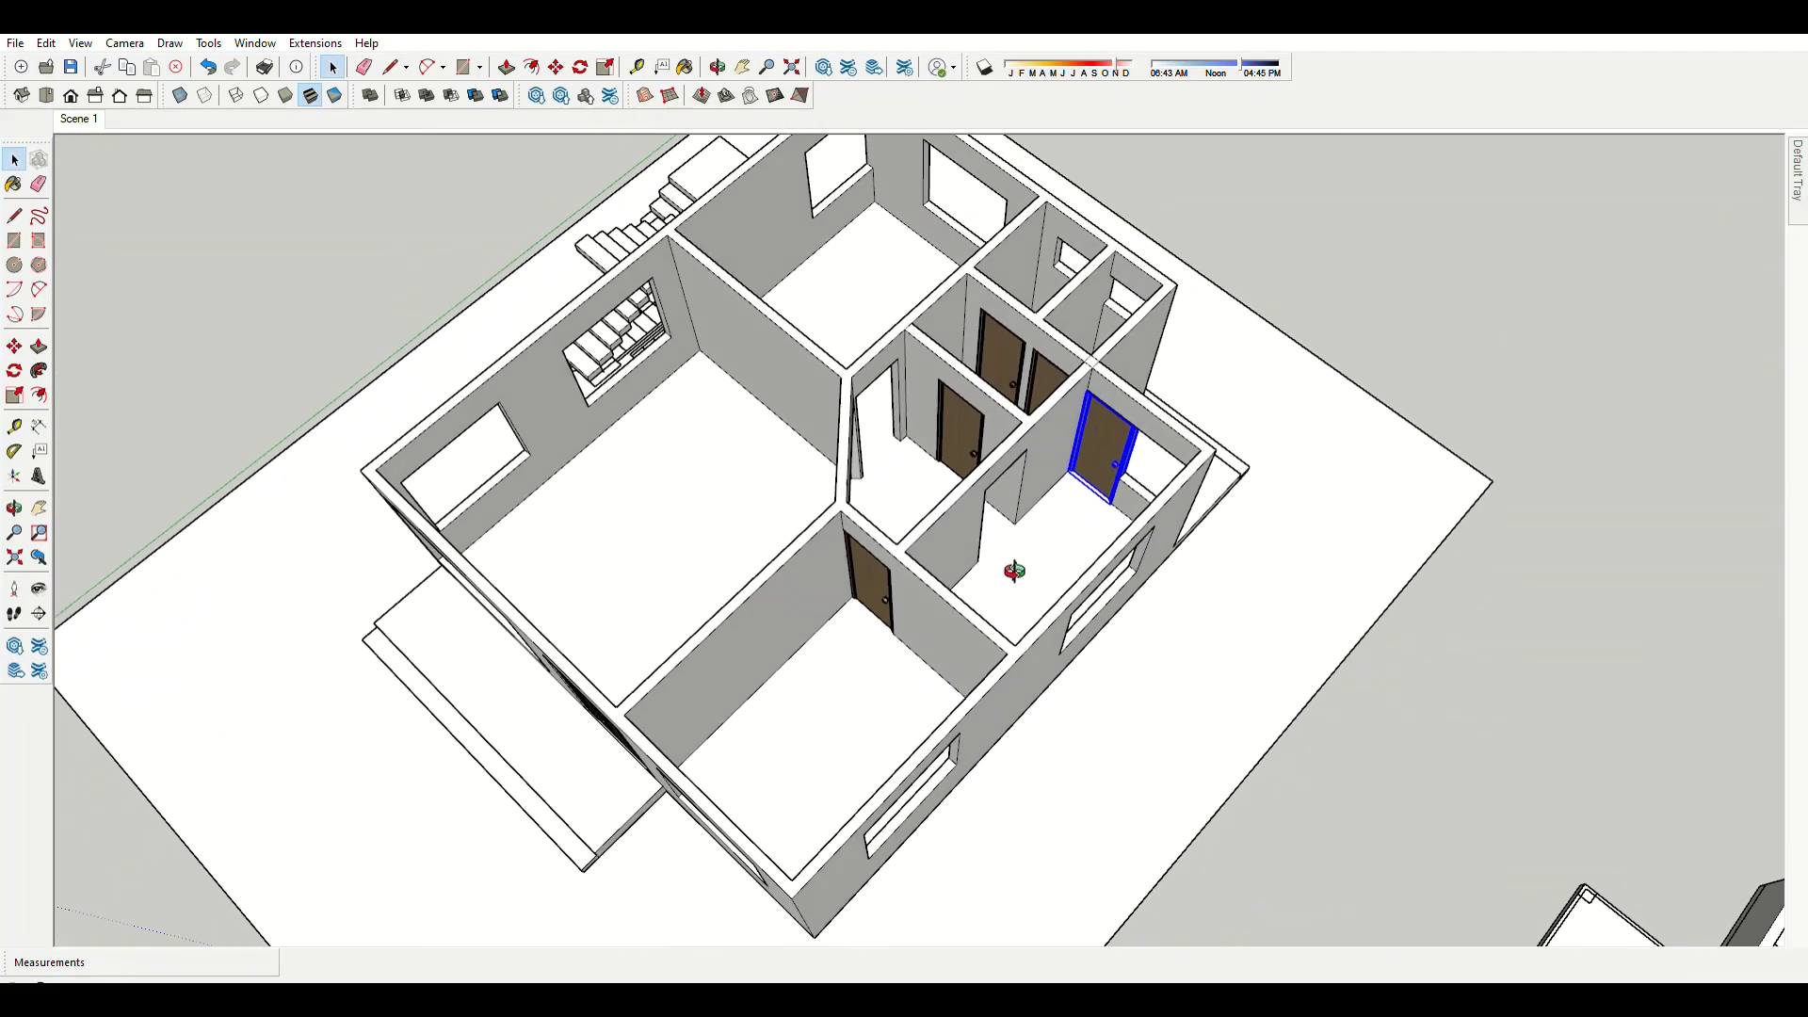
pyautogui.scroll(4, 1014, 570)
pyautogui.scroll(2, 1017, 585)
pyautogui.press('m')
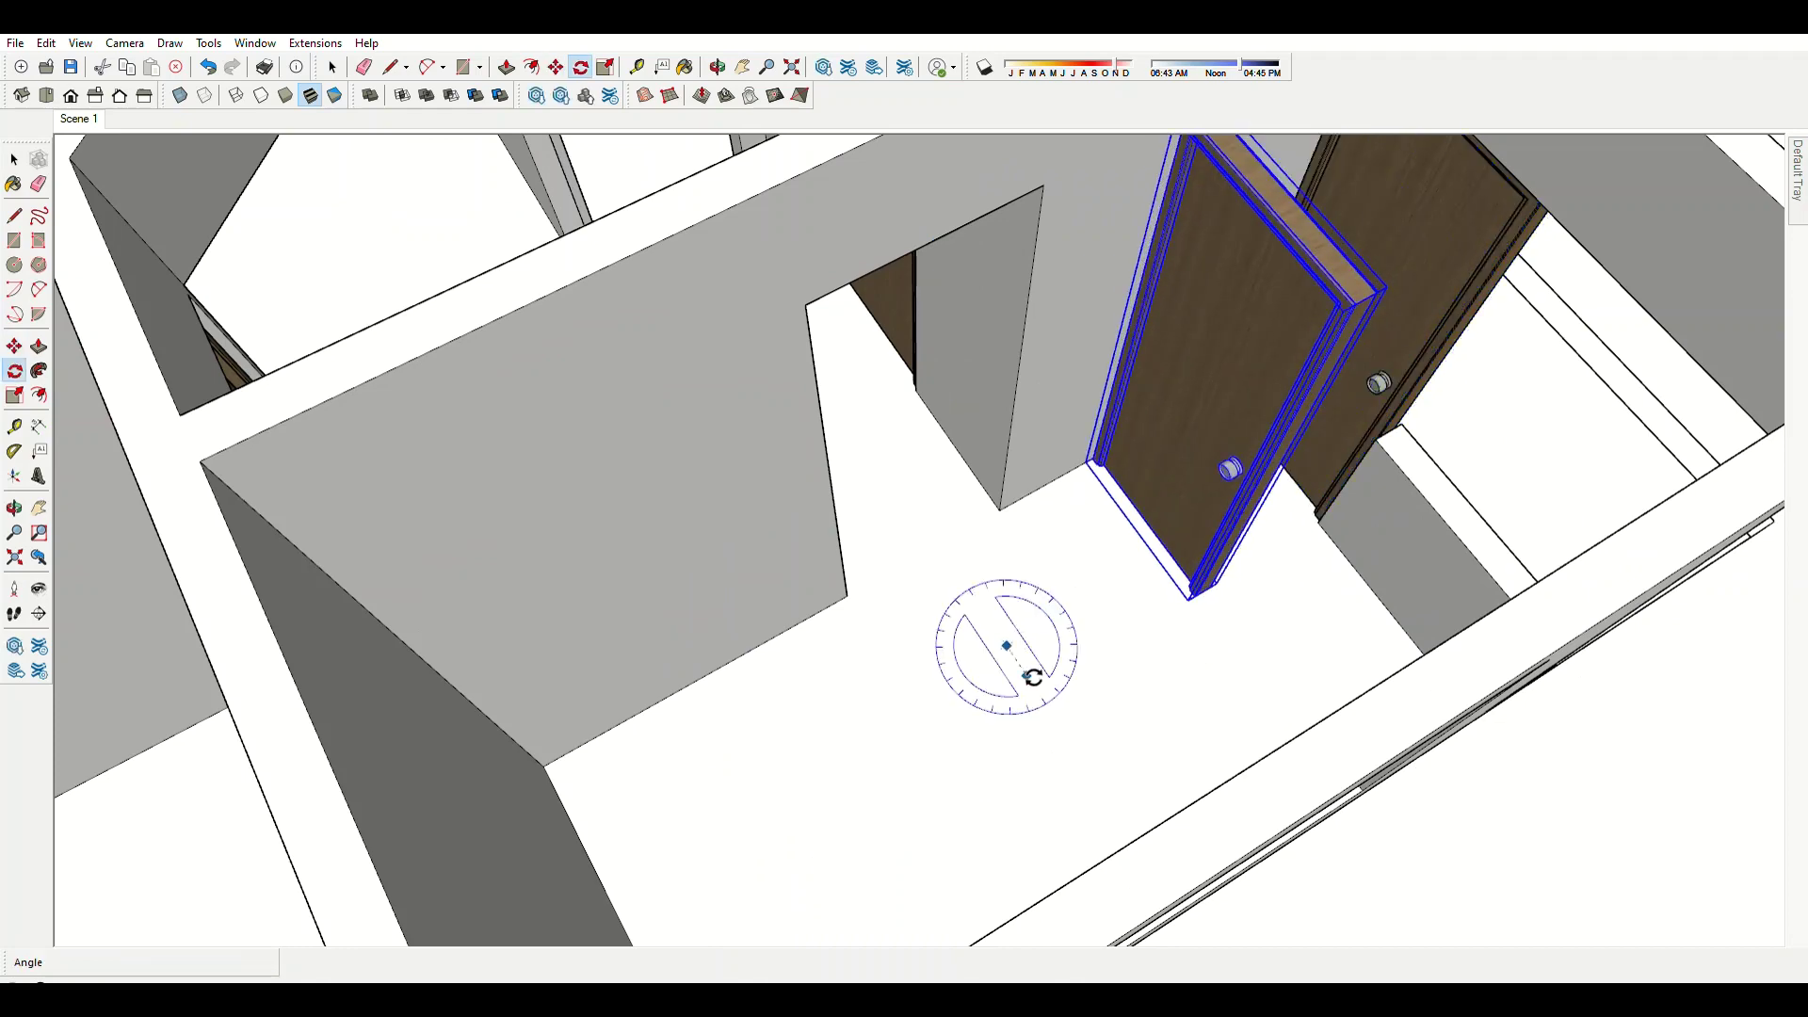
pyautogui.press('m')
pyautogui.scroll(3, 953, 524)
pyautogui.scroll(3, 969, 364)
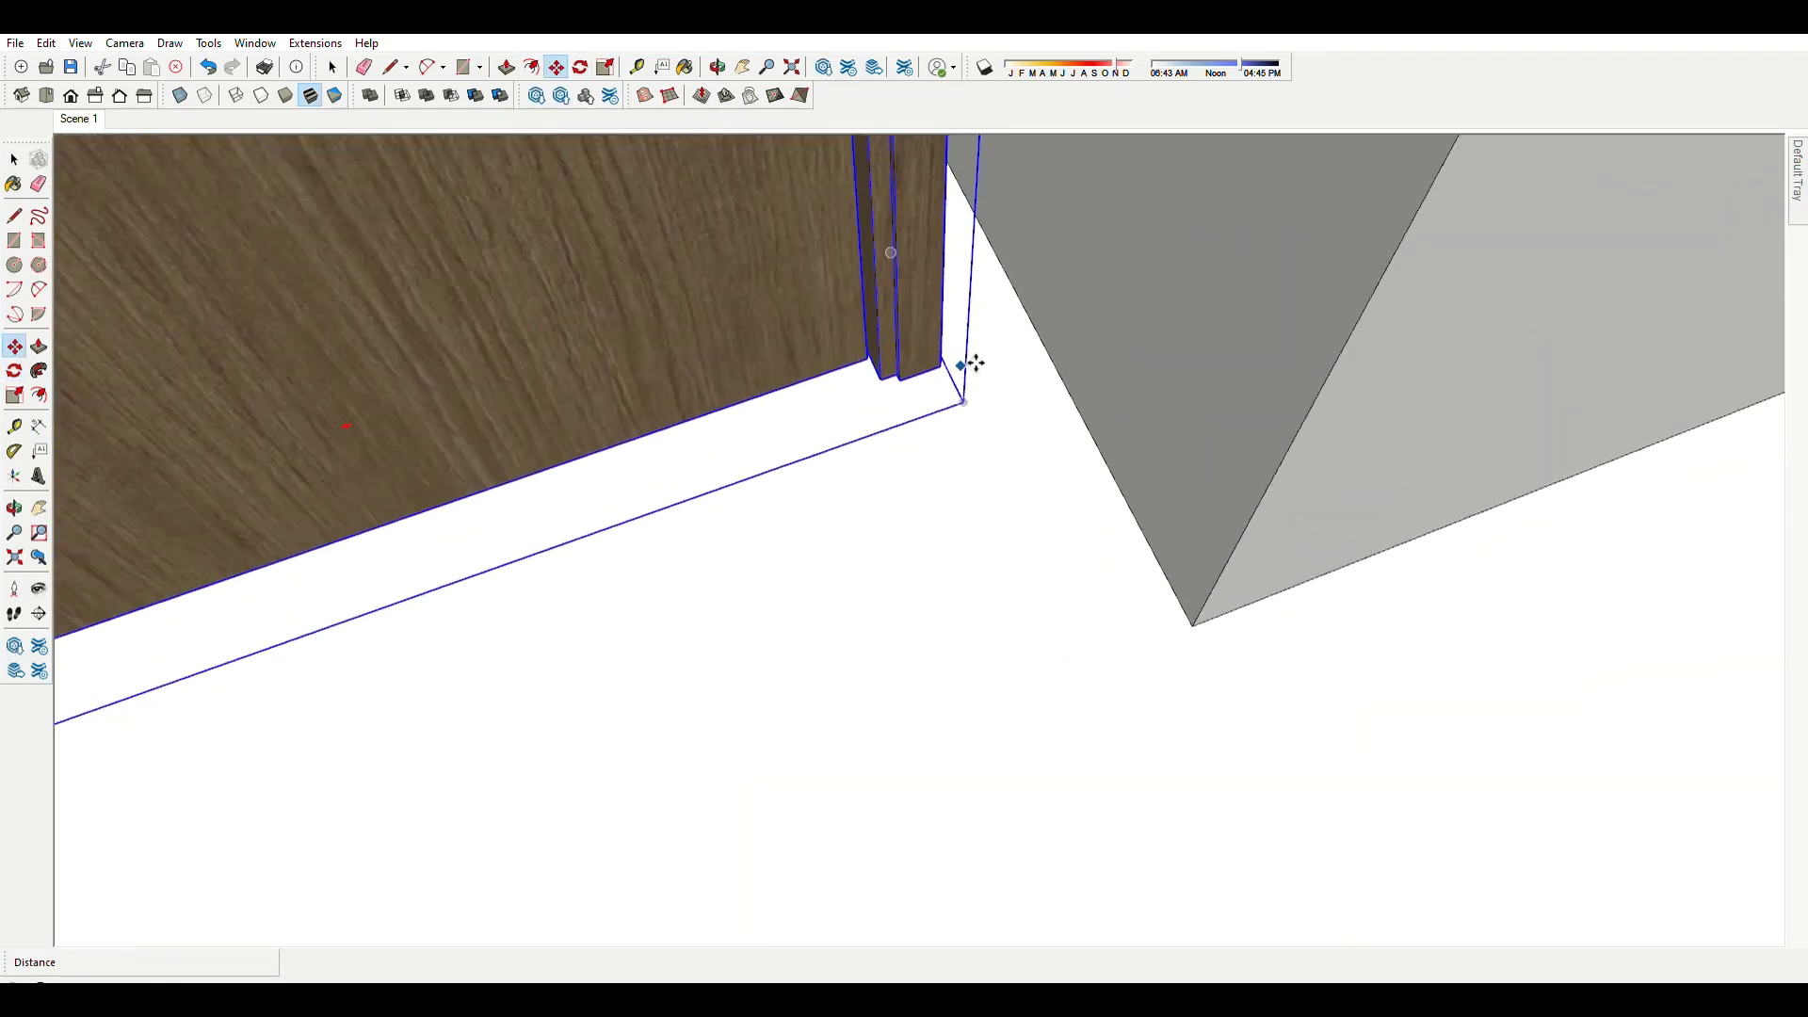
pyautogui.scroll(1, 961, 319)
pyautogui.scroll(1, 966, 346)
pyautogui.click(966, 346)
pyautogui.scroll(-3, 980, 396)
pyautogui.scroll(2, 989, 452)
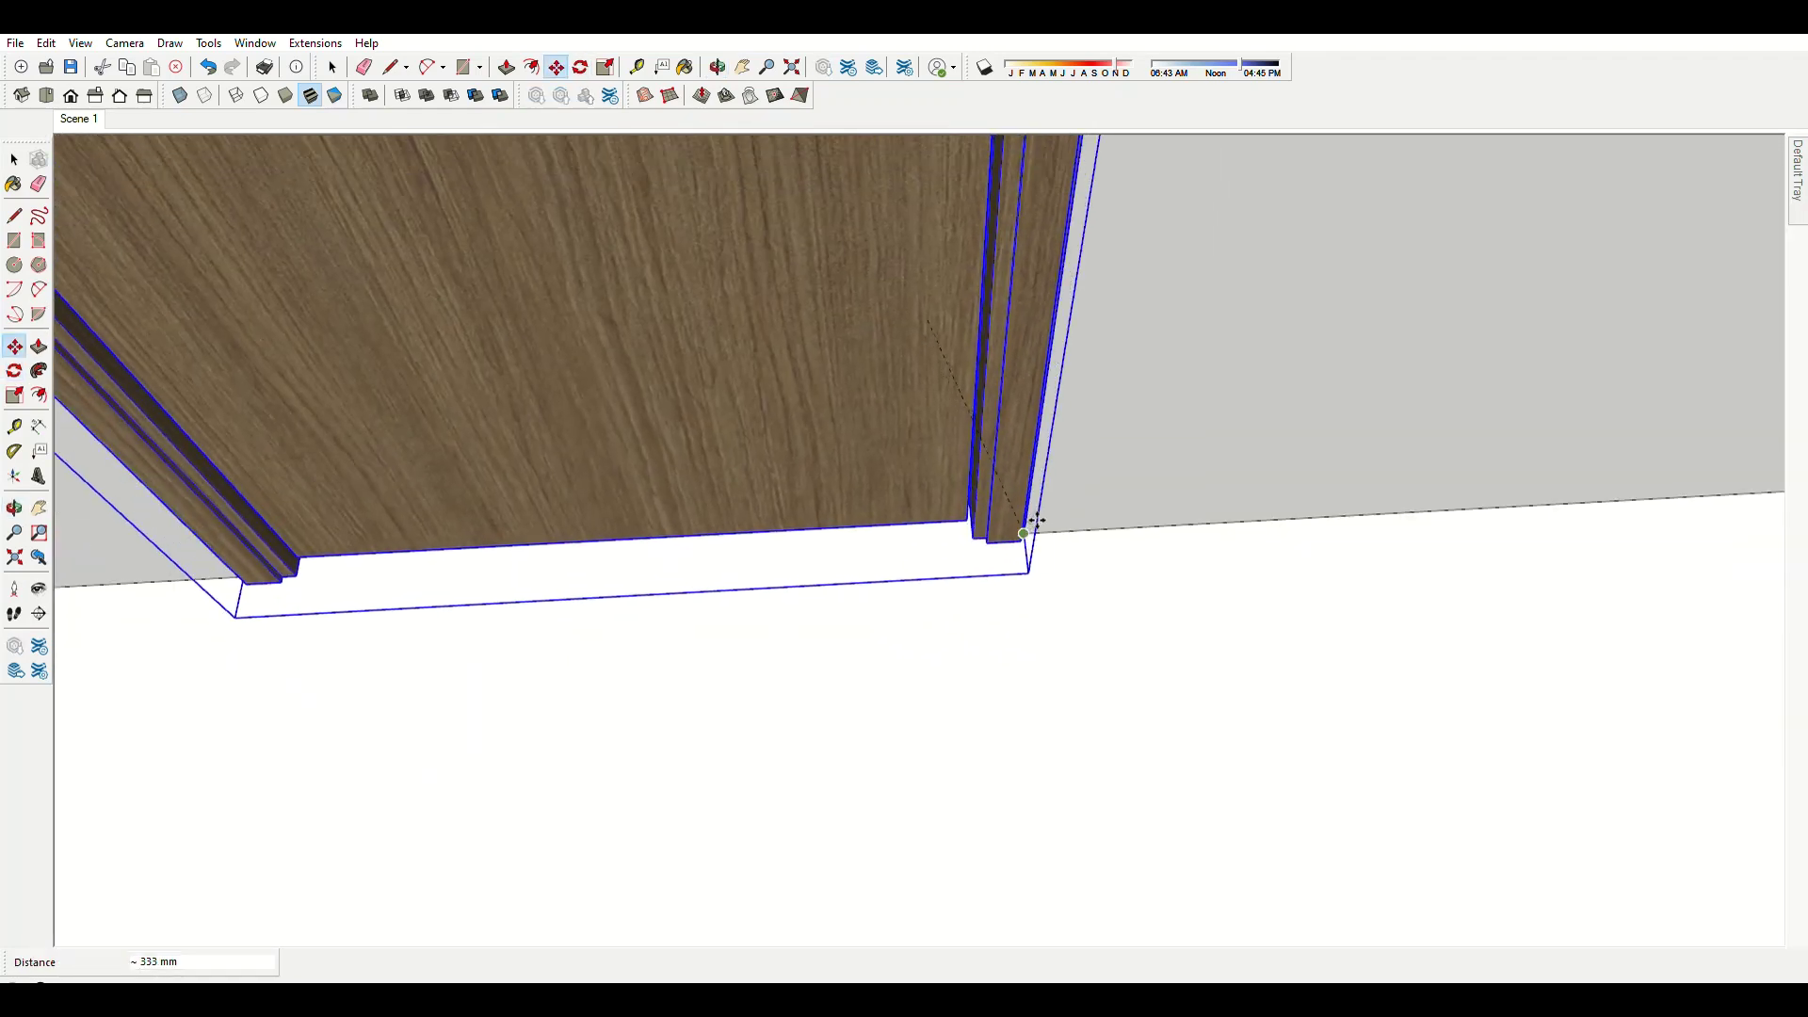
pyautogui.click(976, 560)
pyautogui.moveTo(976, 559); pyautogui.dragTo(882, 643, button='middle')
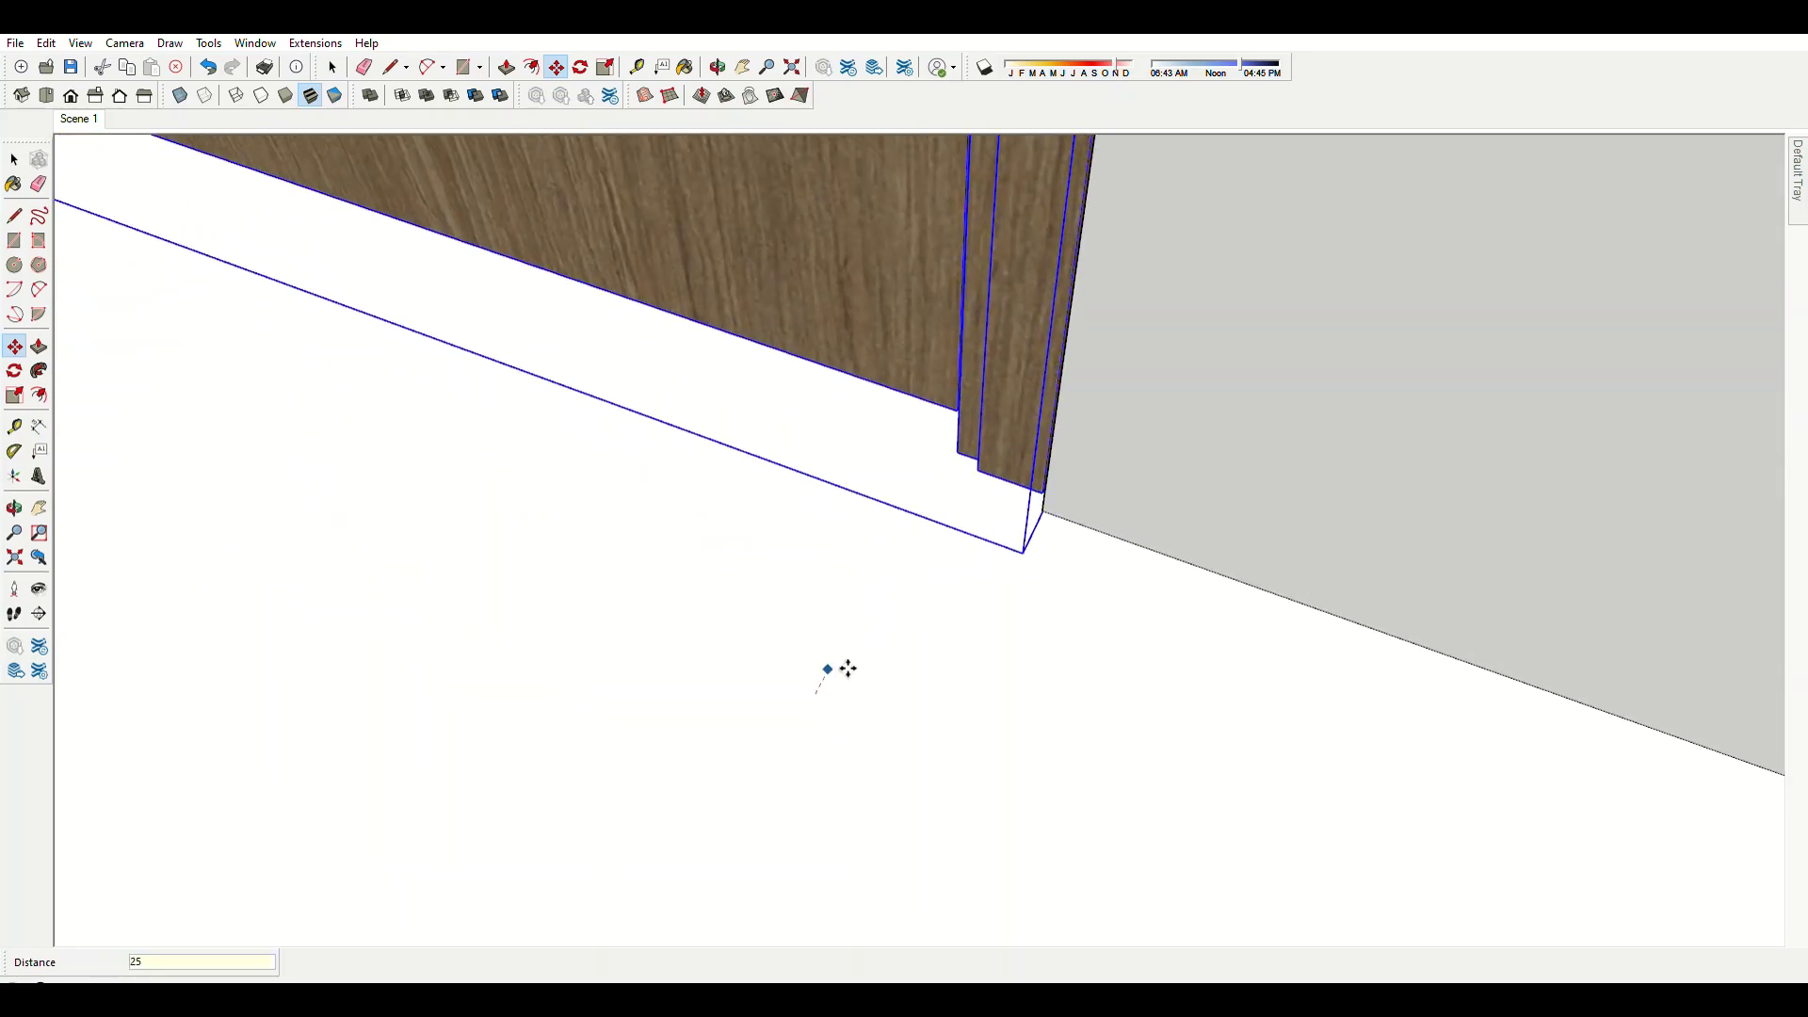
pyautogui.scroll(-5, 1024, 900)
pyautogui.scroll(-3, 980, 883)
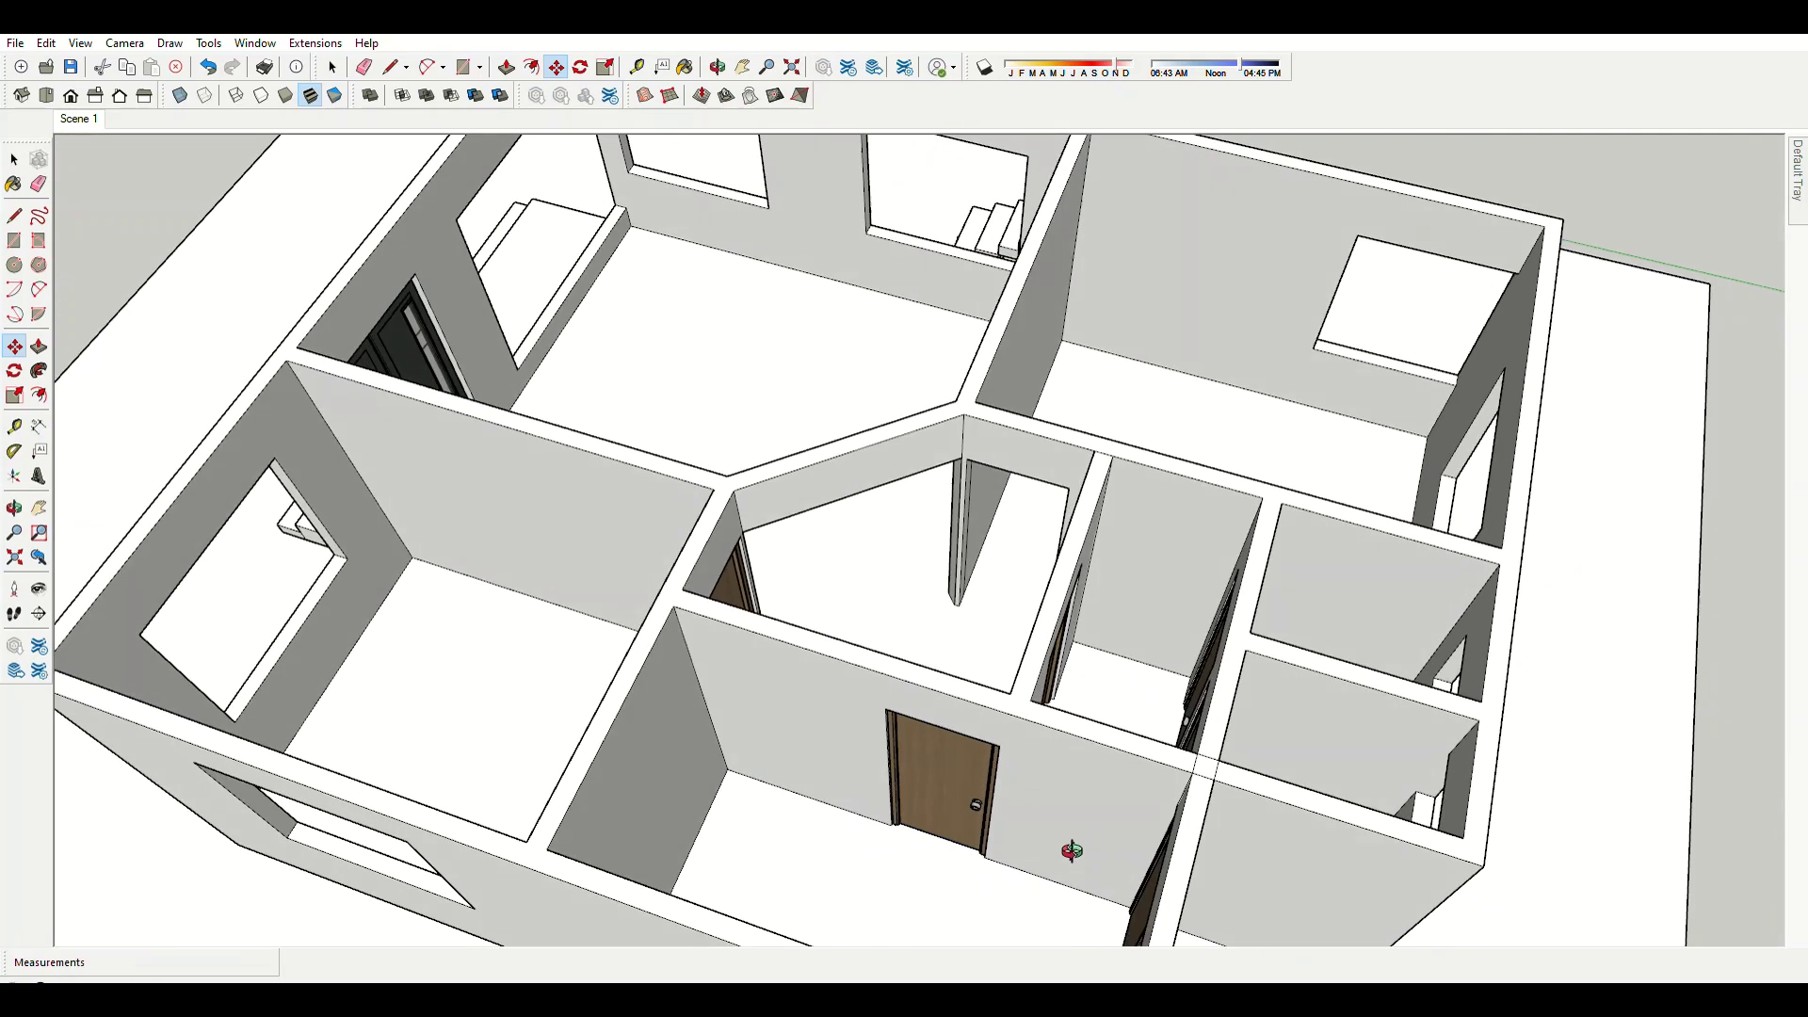
pyautogui.scroll(5, 1069, 855)
pyautogui.scroll(3, 1073, 578)
pyautogui.scroll(-5, 1093, 605)
pyautogui.moveTo(1032, 557)
pyautogui.mouseDown(button='middle')
pyautogui.moveTo(1537, 476)
pyautogui.moveTo(1099, 659)
pyautogui.moveTo(1587, 655)
pyautogui.mouseUp(button='middle')
pyautogui.scroll(-3, 1538, 476)
# Fill the front window opening with a rectangle and offset its outline 50 inward.
pyautogui.scroll(5, 961, 694)
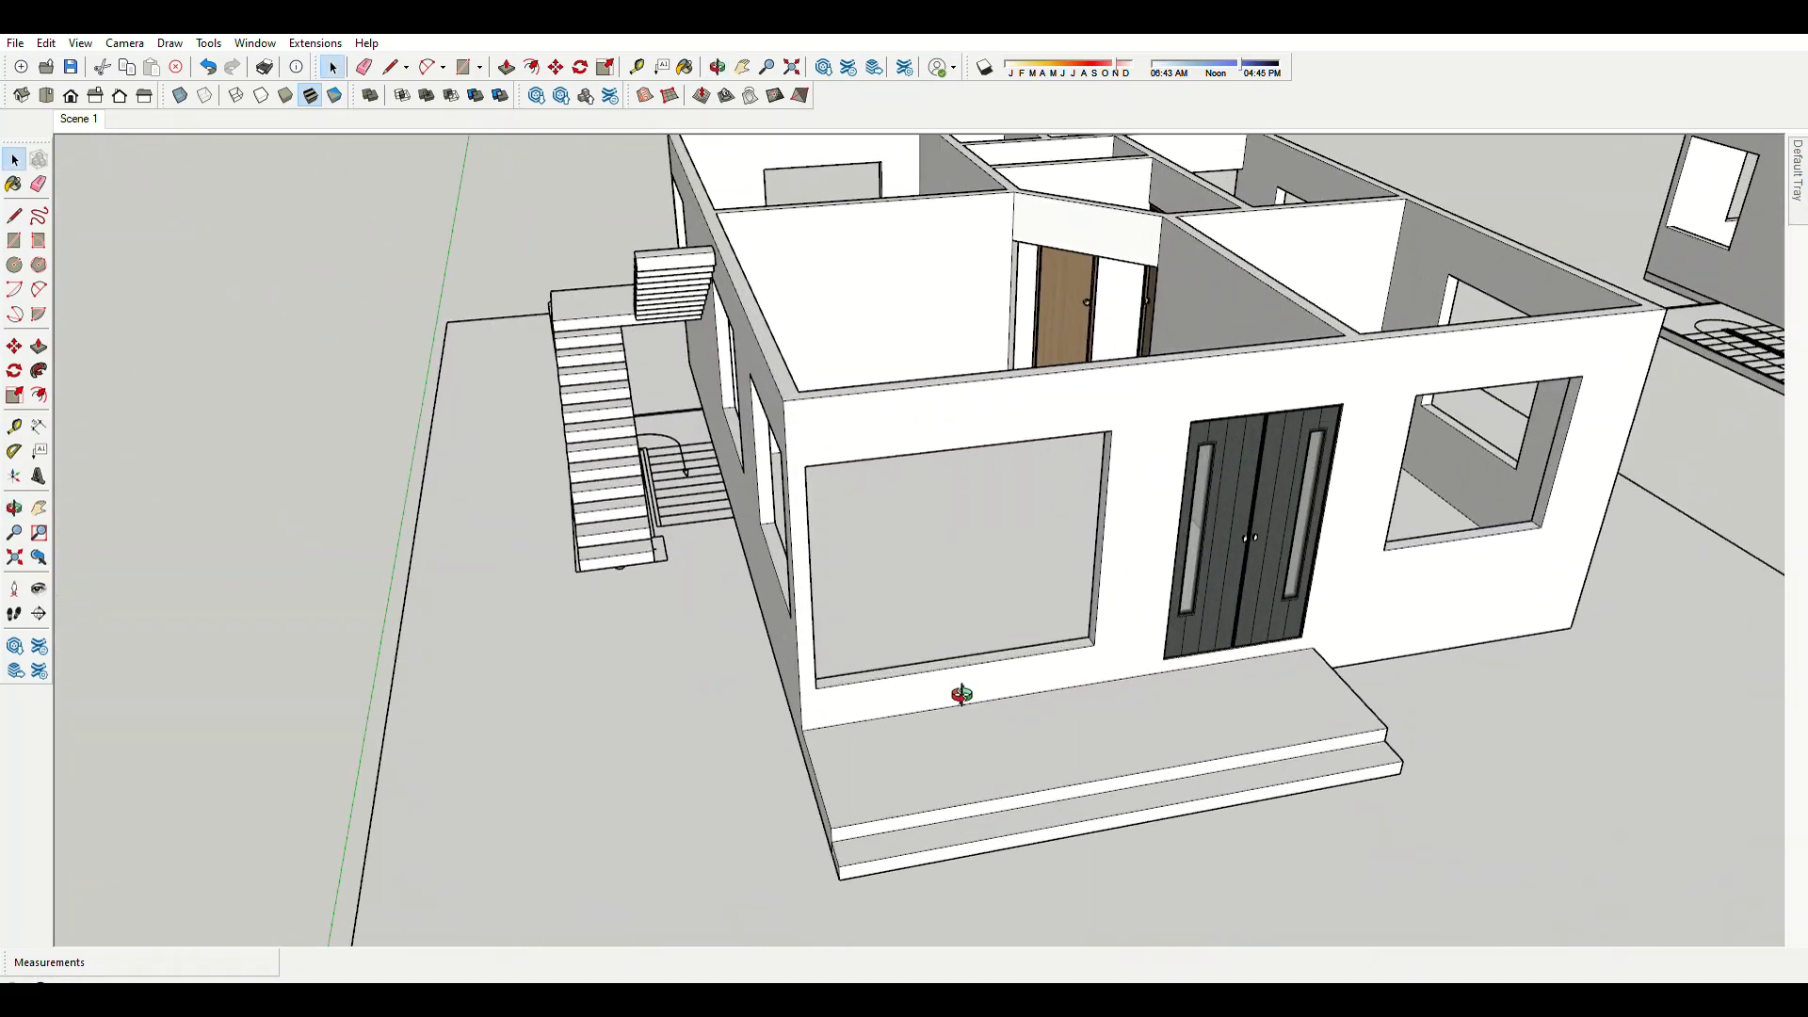
pyautogui.scroll(3, 1062, 499)
pyautogui.press('space')
pyautogui.click(548, 793)
pyautogui.press('space')
pyautogui.click(851, 606)
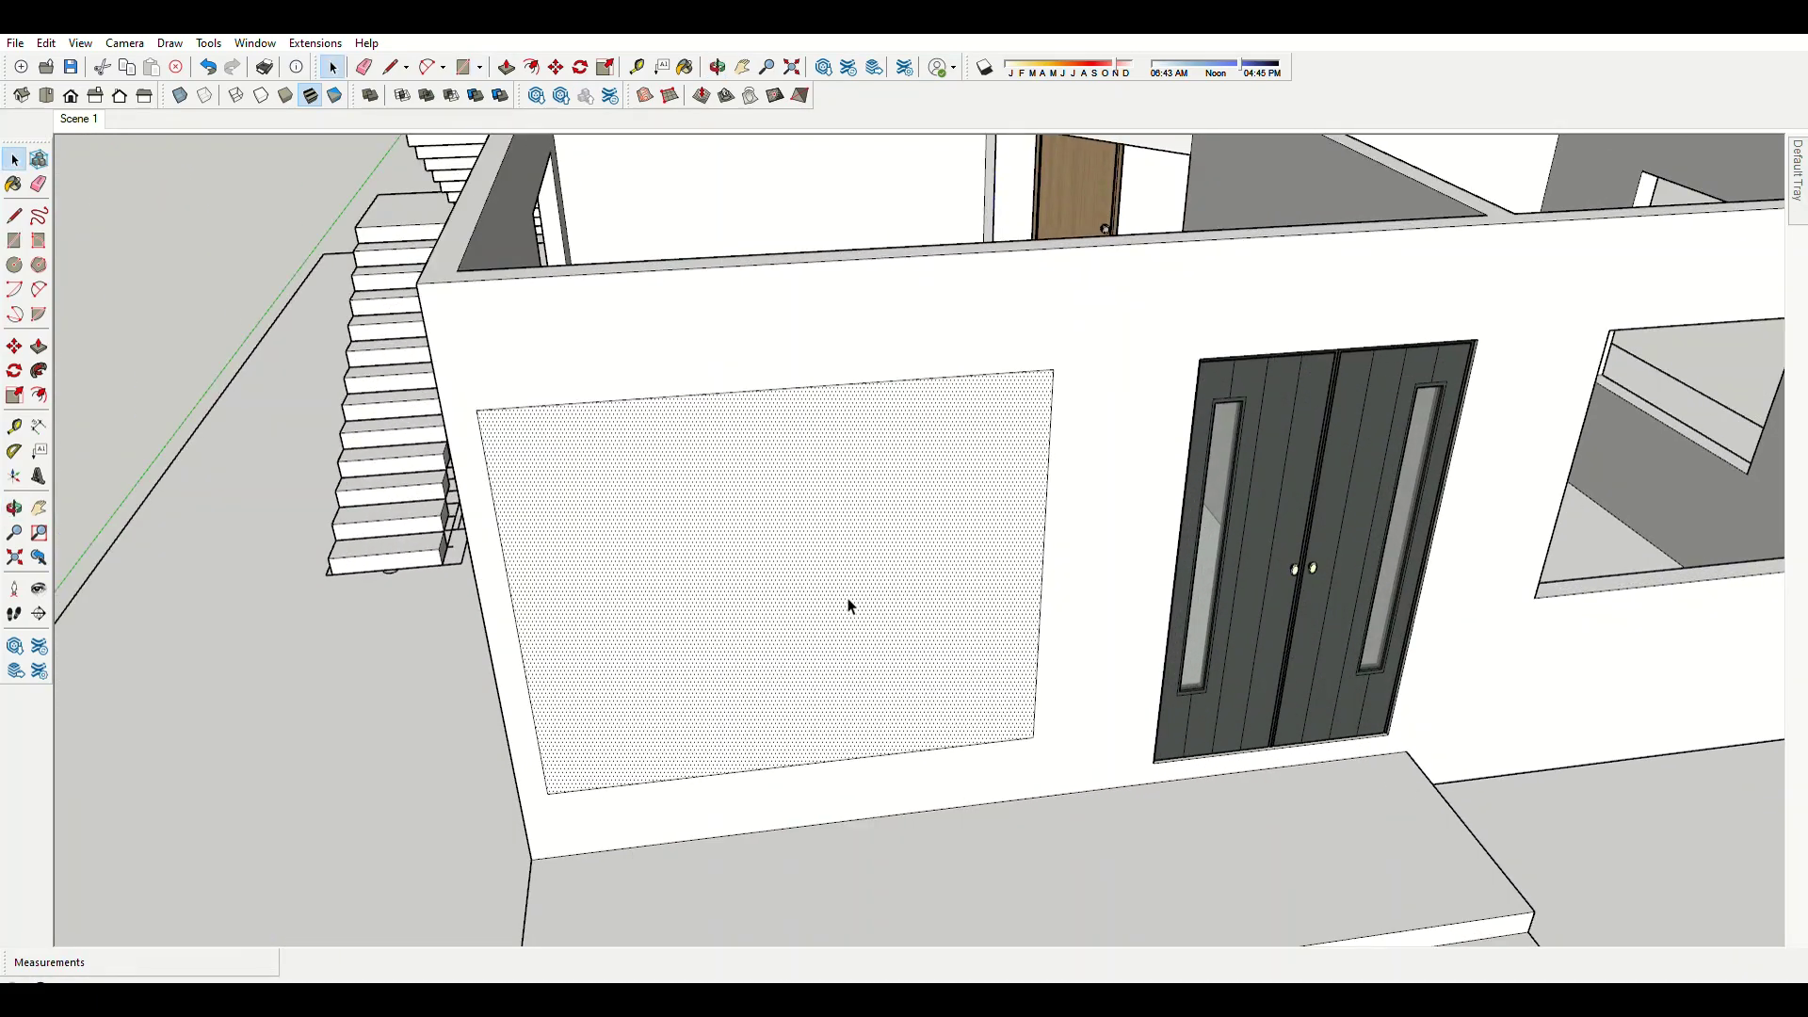
pyautogui.press('f')
pyautogui.click(895, 381)
pyautogui.write('50')
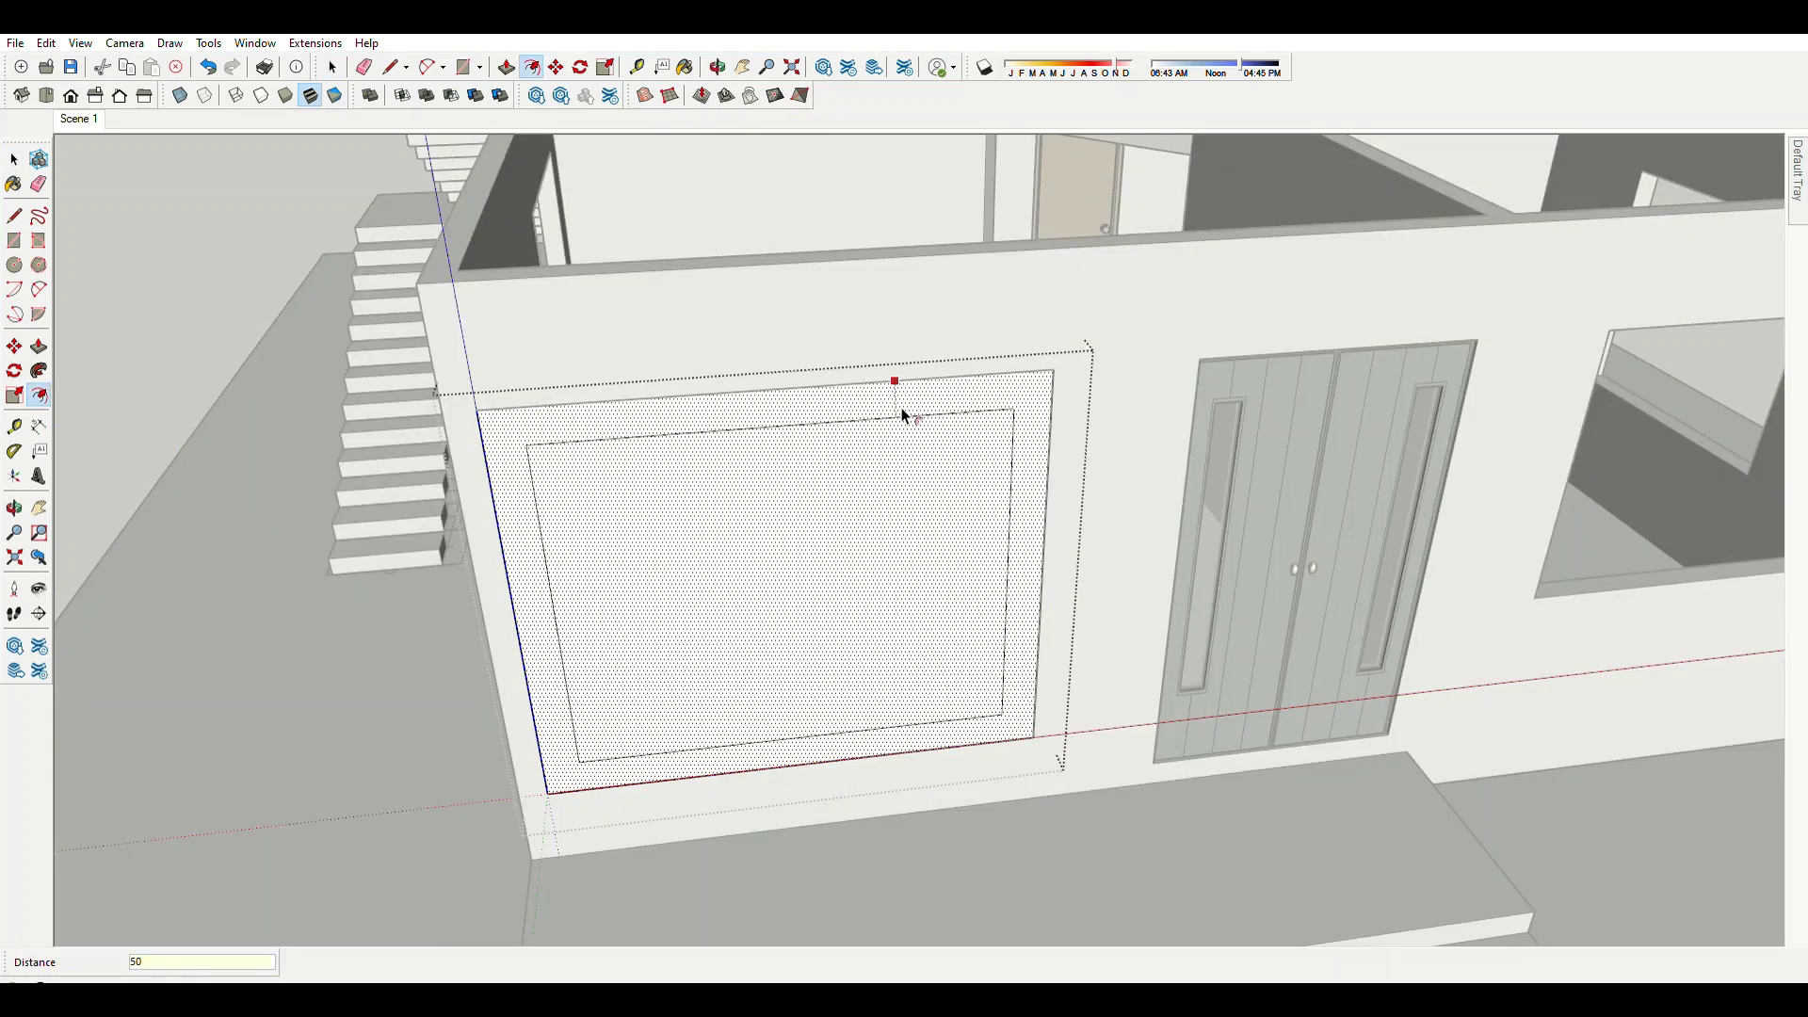
pyautogui.press('Return')
# Push/pull the 50 border strip into a window frame.
pyautogui.moveTo(900, 412); pyautogui.dragTo(1070, 665, button='middle')
pyautogui.scroll(5, 1222, 626)
pyautogui.press('p')
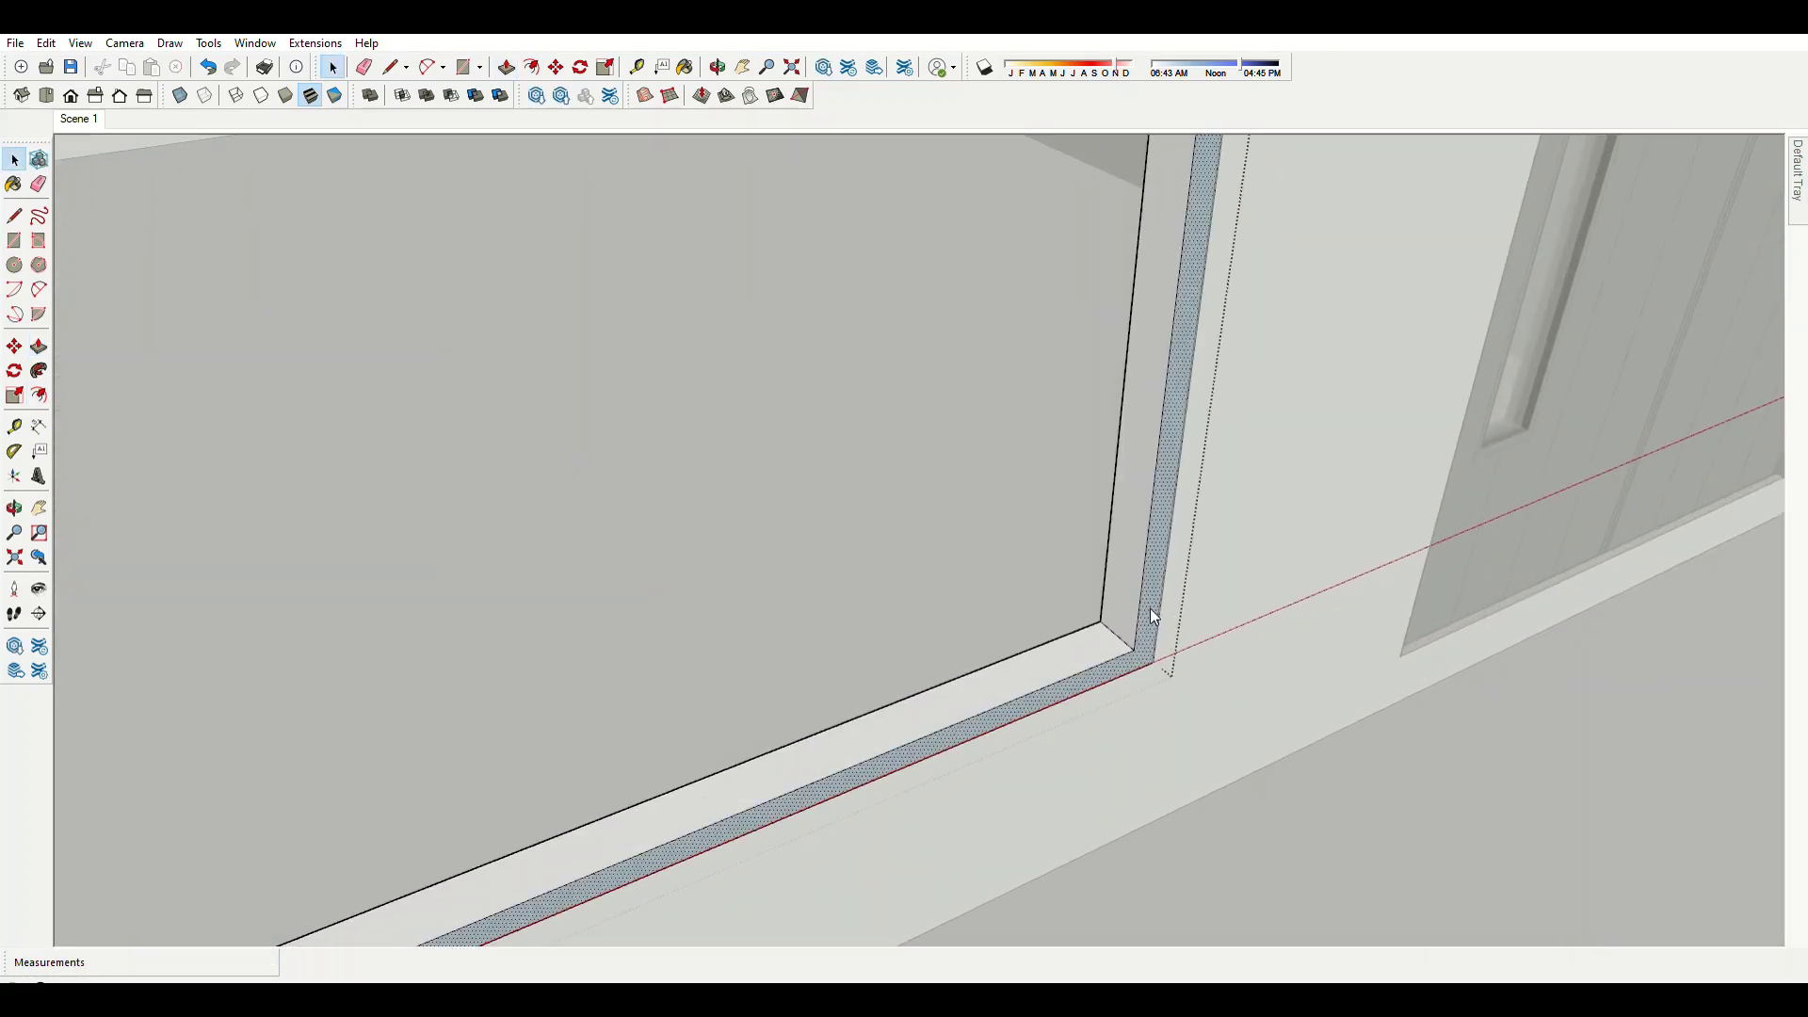
pyautogui.press('m')
pyautogui.click(1149, 656)
pyautogui.write('2')
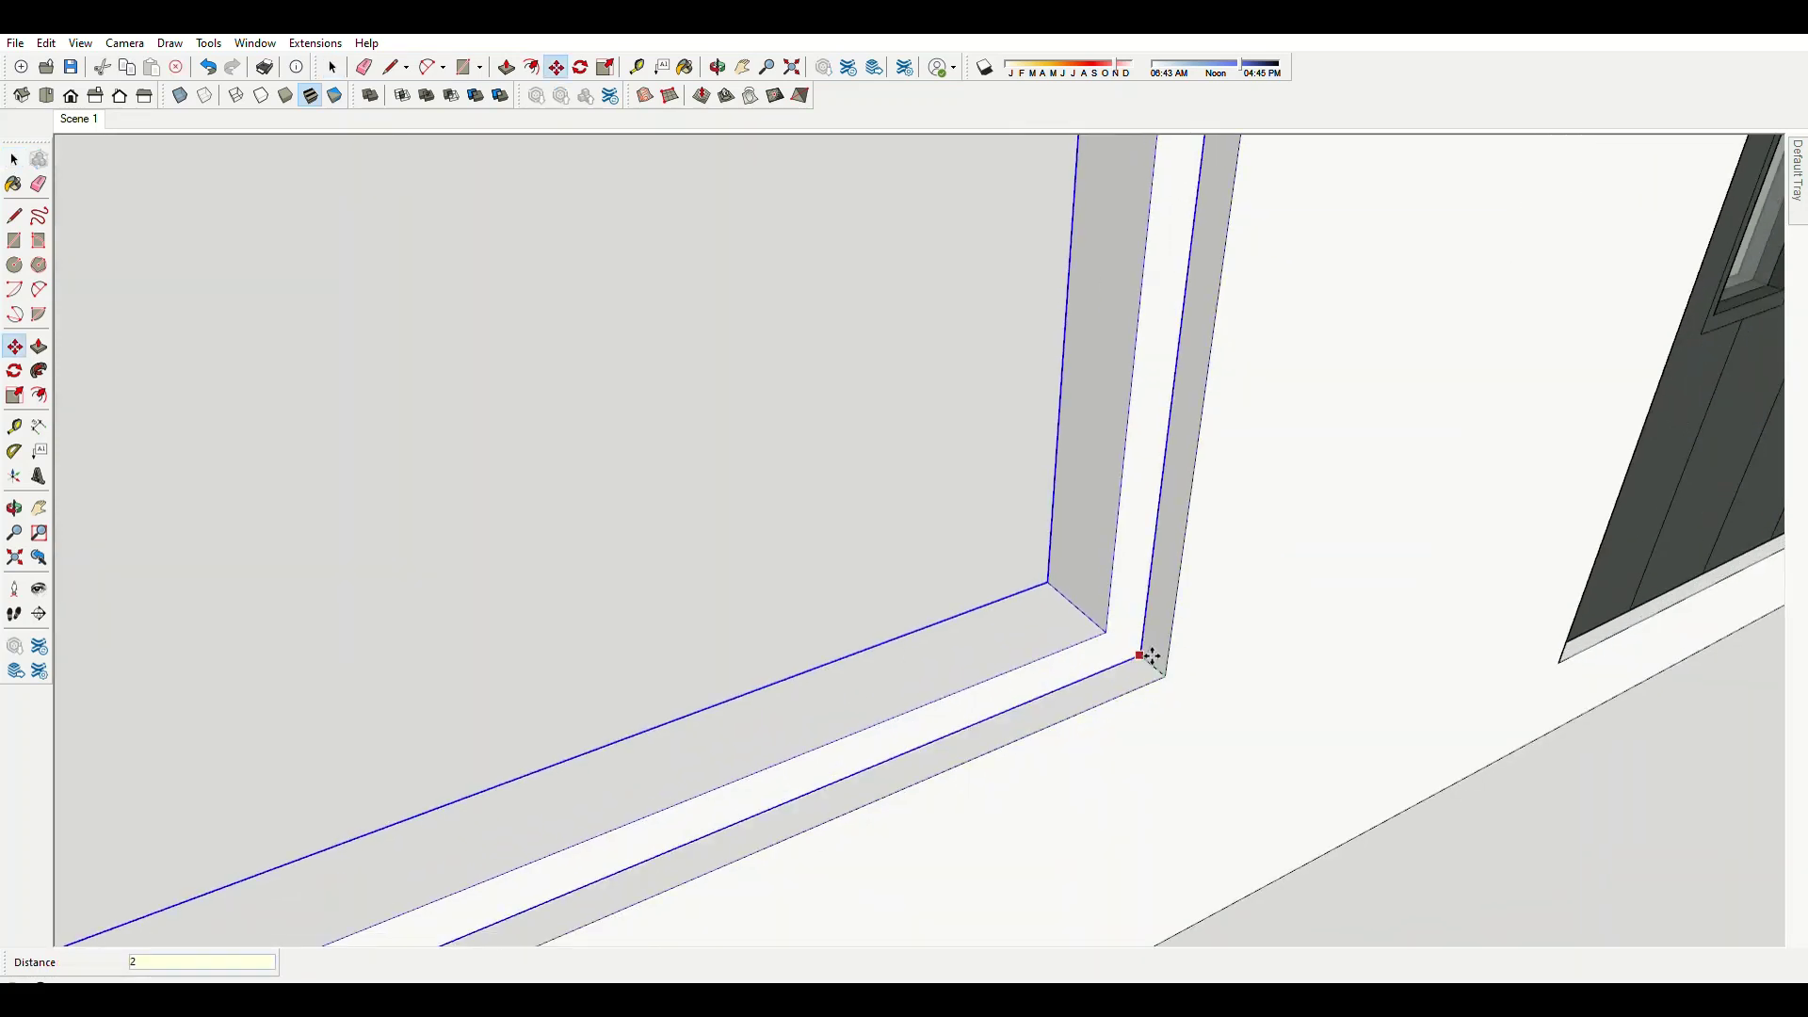
pyautogui.scroll(-3, 1130, 608)
pyautogui.scroll(4, 1134, 612)
# Add a central mullion by copying a frame side halfway across the opening.
pyautogui.press('l')
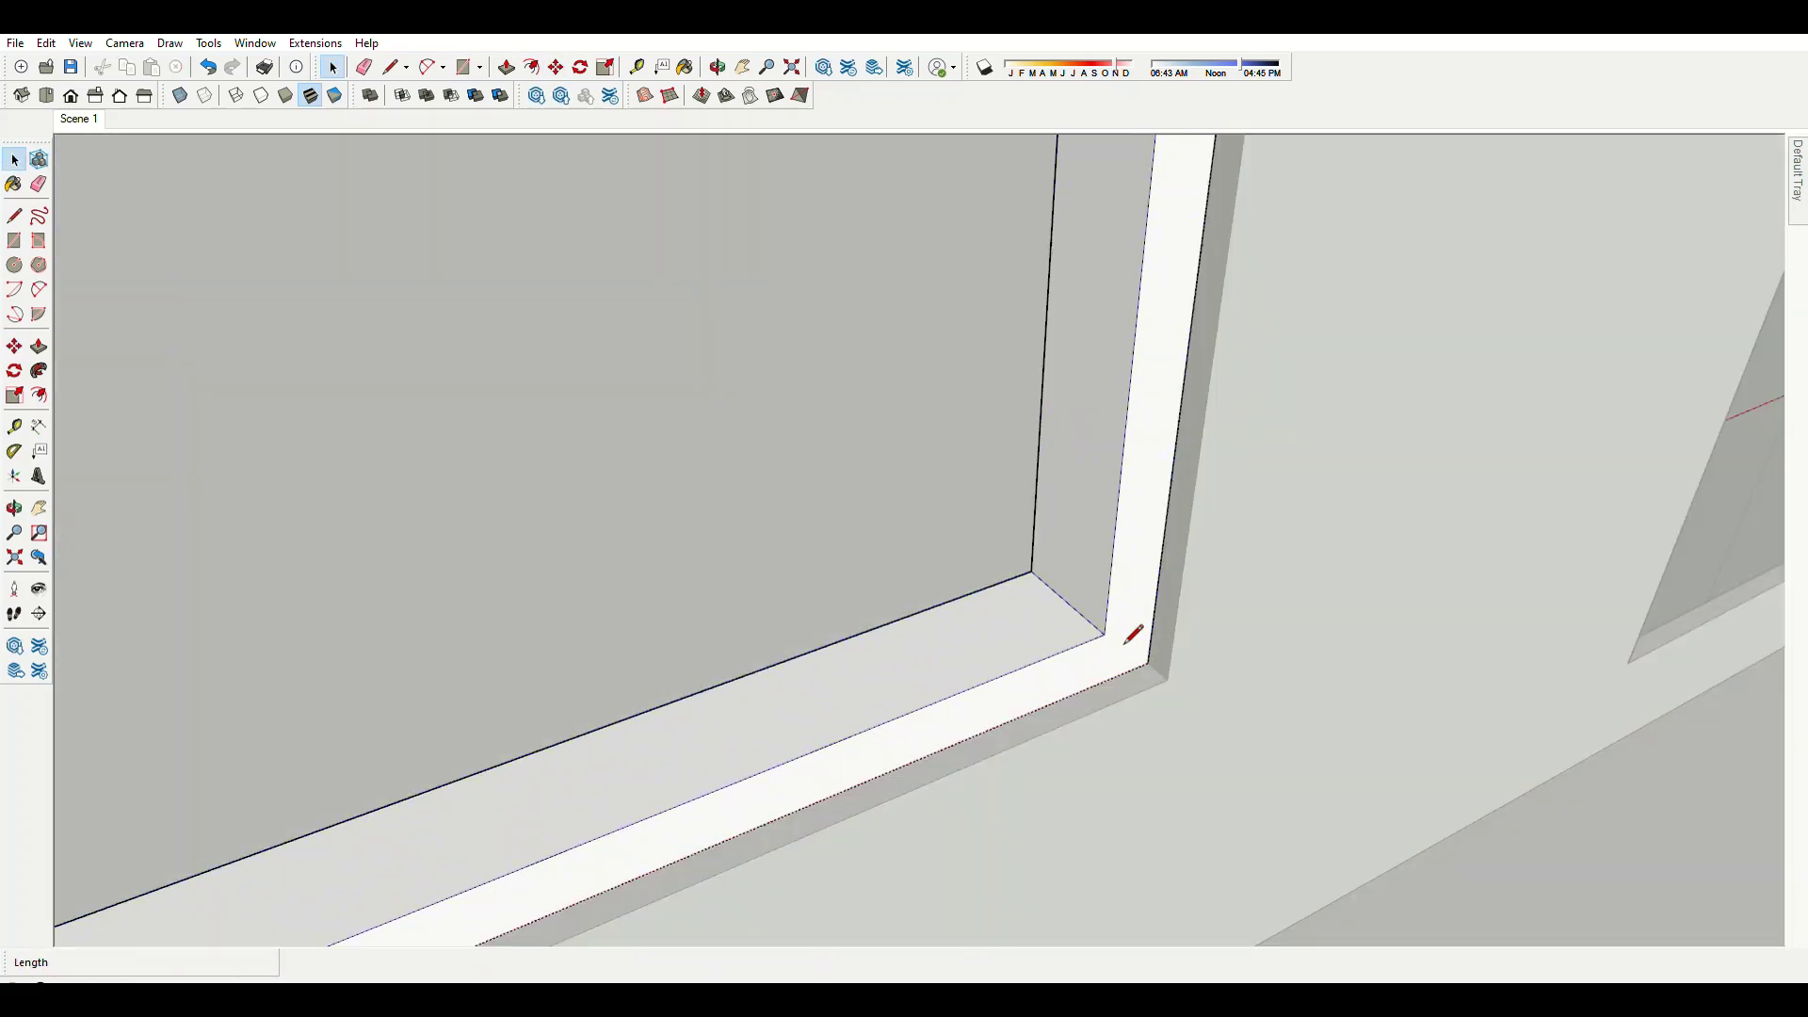
pyautogui.scroll(-4, 1112, 796)
pyautogui.scroll(5, 1149, 404)
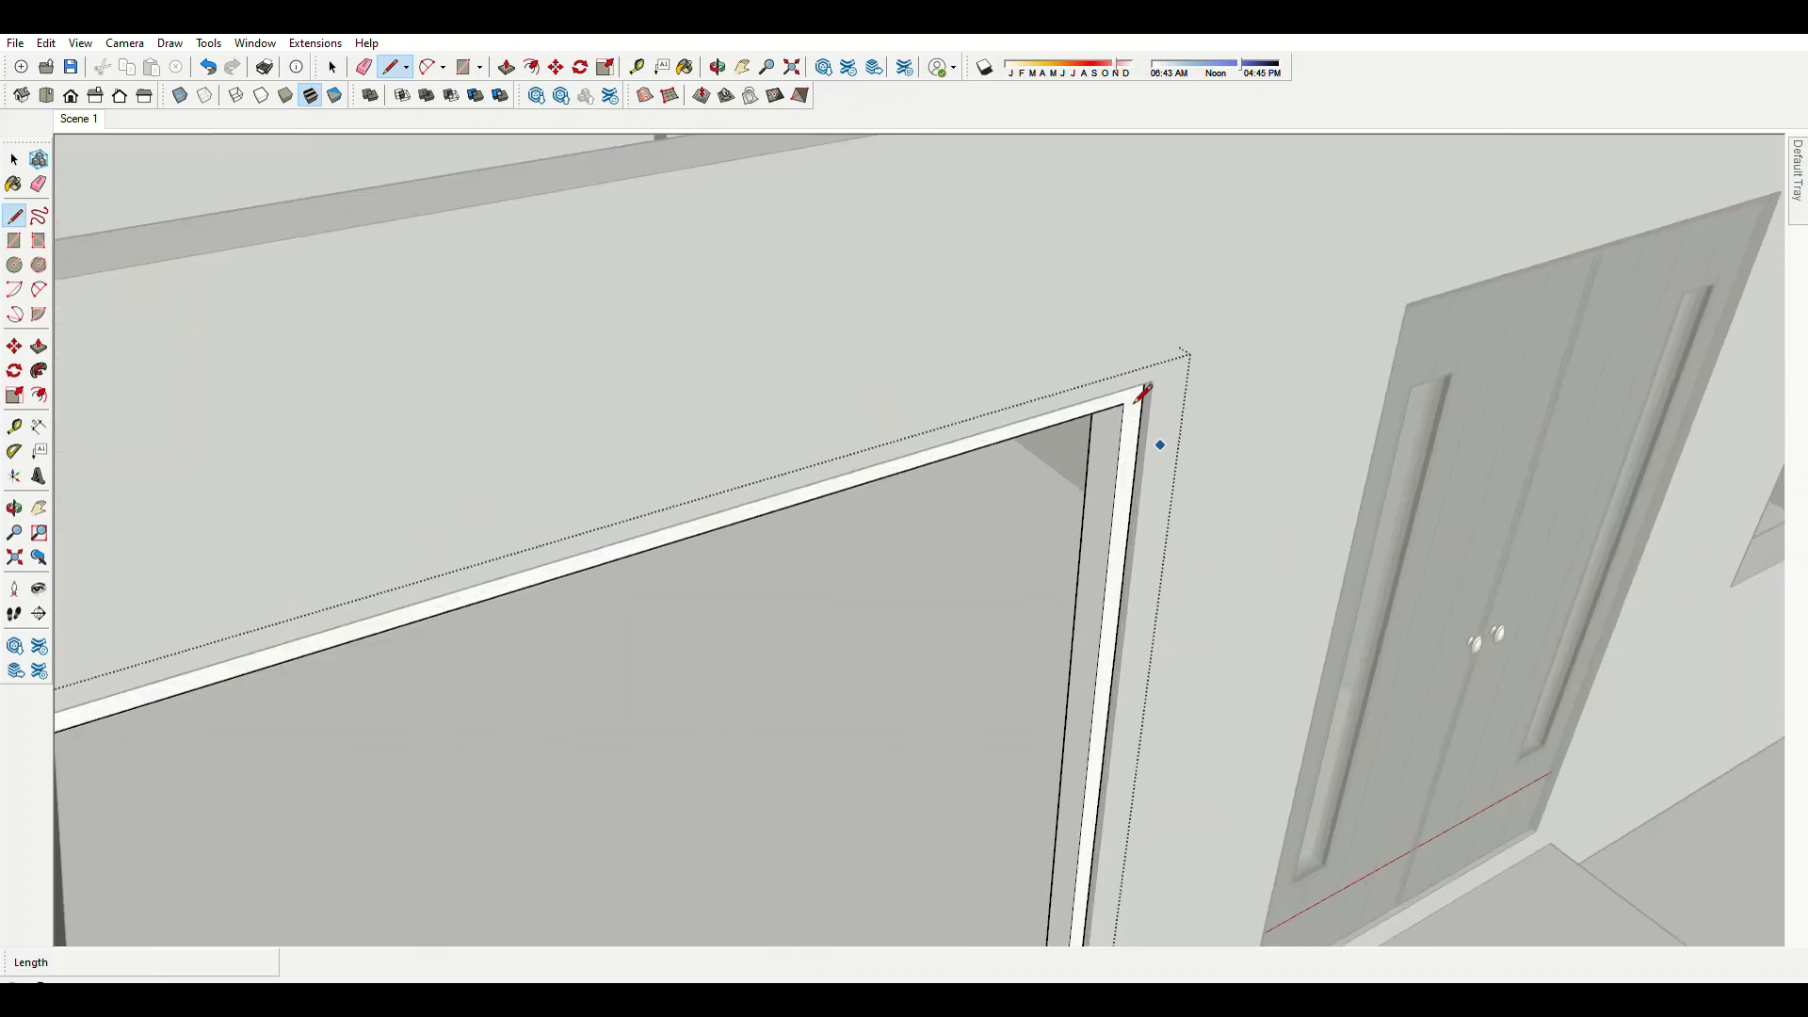
pyautogui.click(1147, 398)
pyautogui.click(1151, 386)
pyautogui.scroll(-3, 1167, 384)
pyautogui.write('/2')
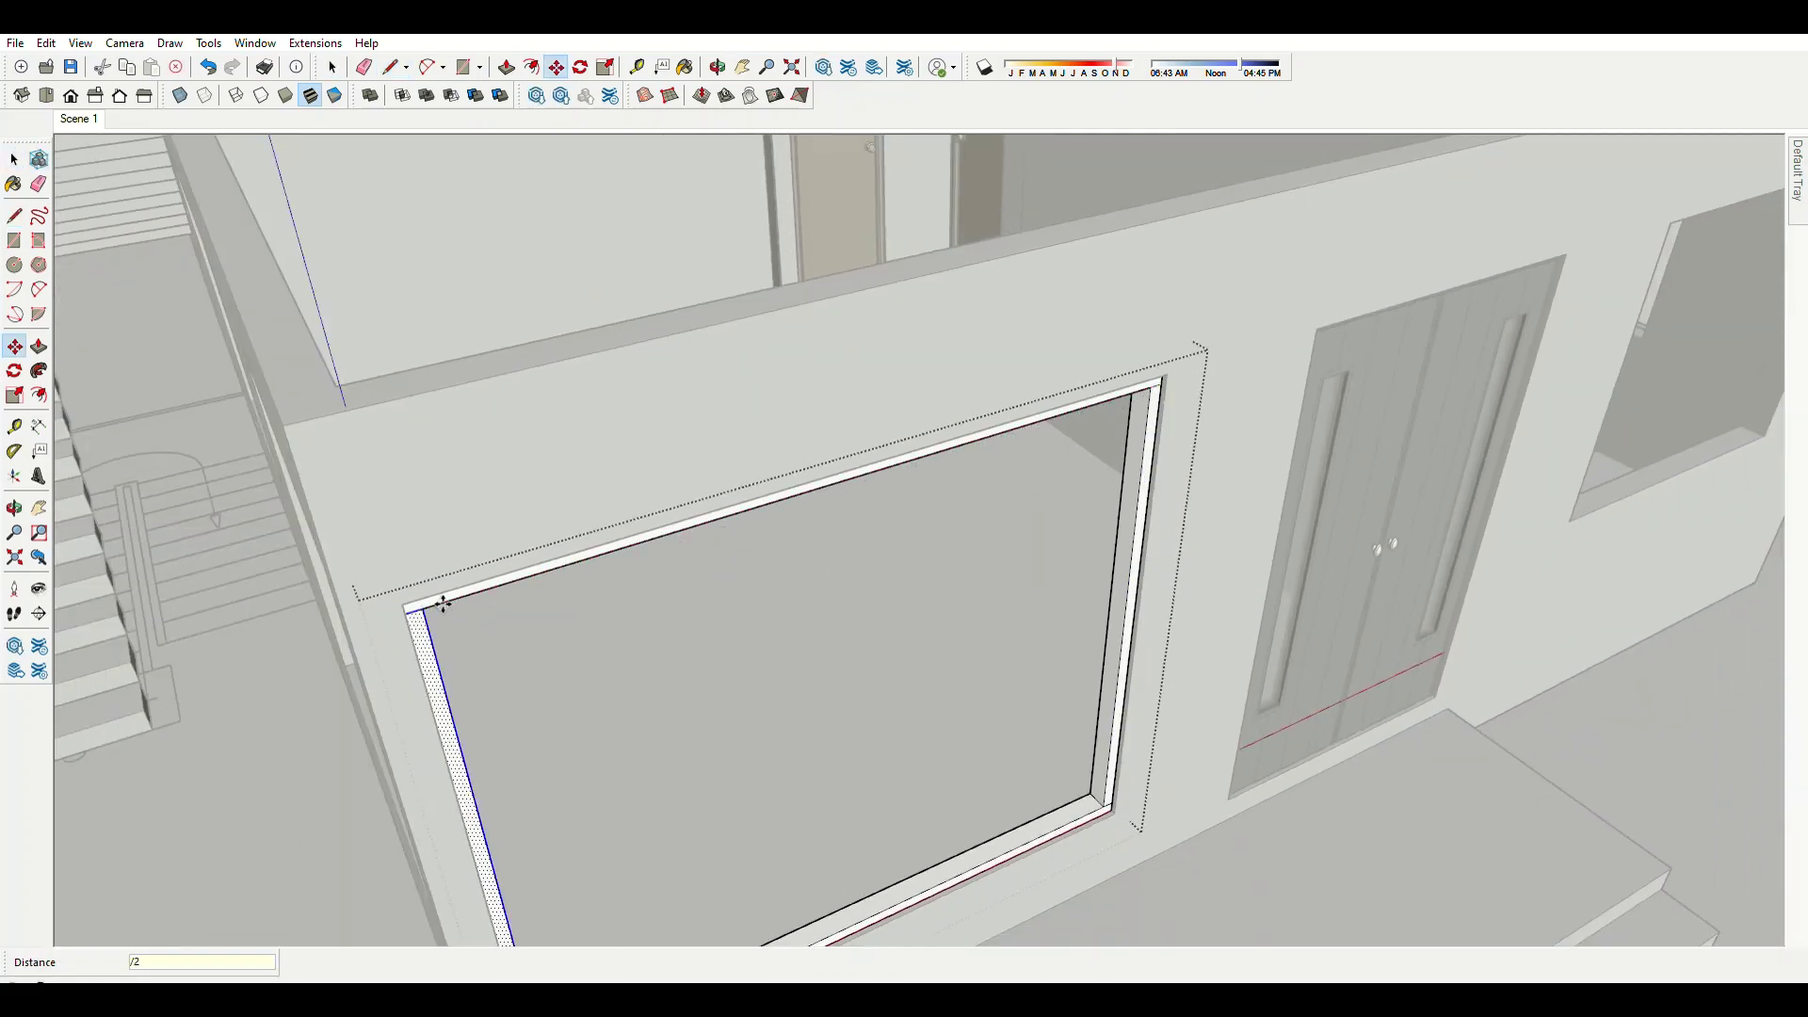
pyautogui.press('Return')
pyautogui.scroll(-5, 988, 493)
pyautogui.scroll(2, 1070, 625)
pyautogui.scroll(5, 1047, 648)
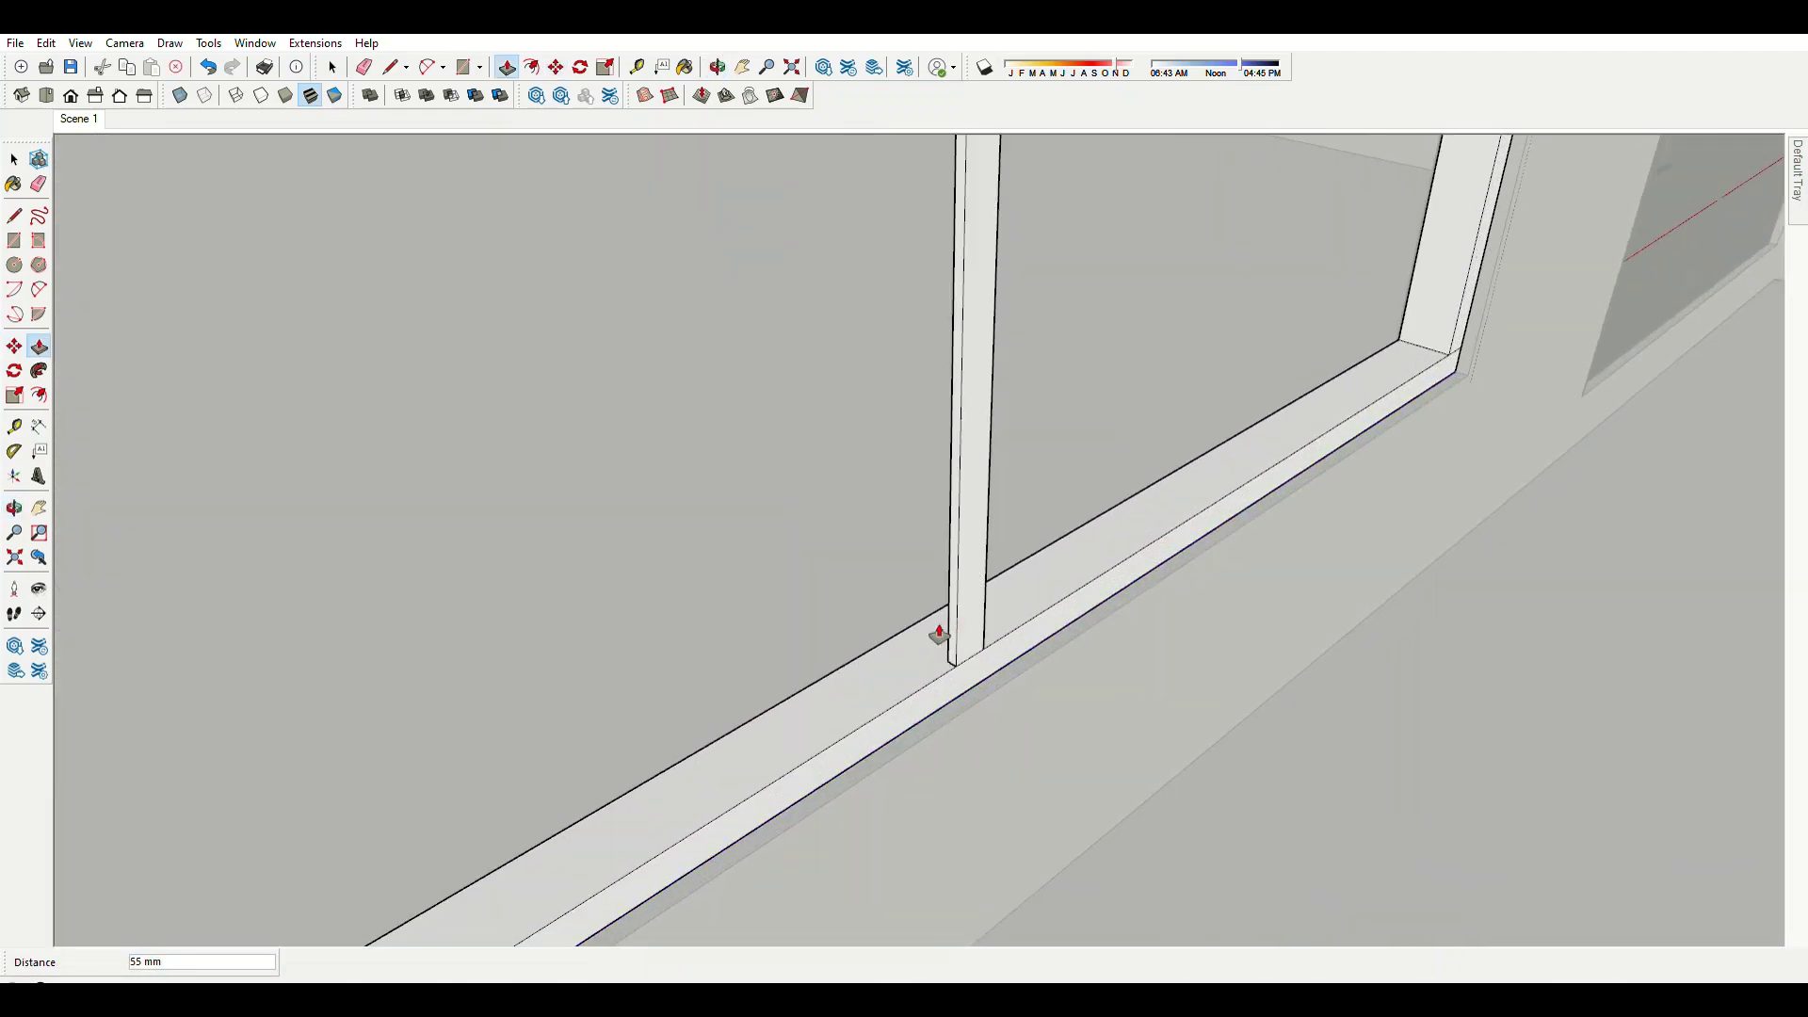
# Erase the stray edges around the window frame's top corner.
pyautogui.press('space')
pyautogui.scroll(-5, 897, 637)
pyautogui.scroll(-4, 880, 738)
pyautogui.scroll(5, 546, 575)
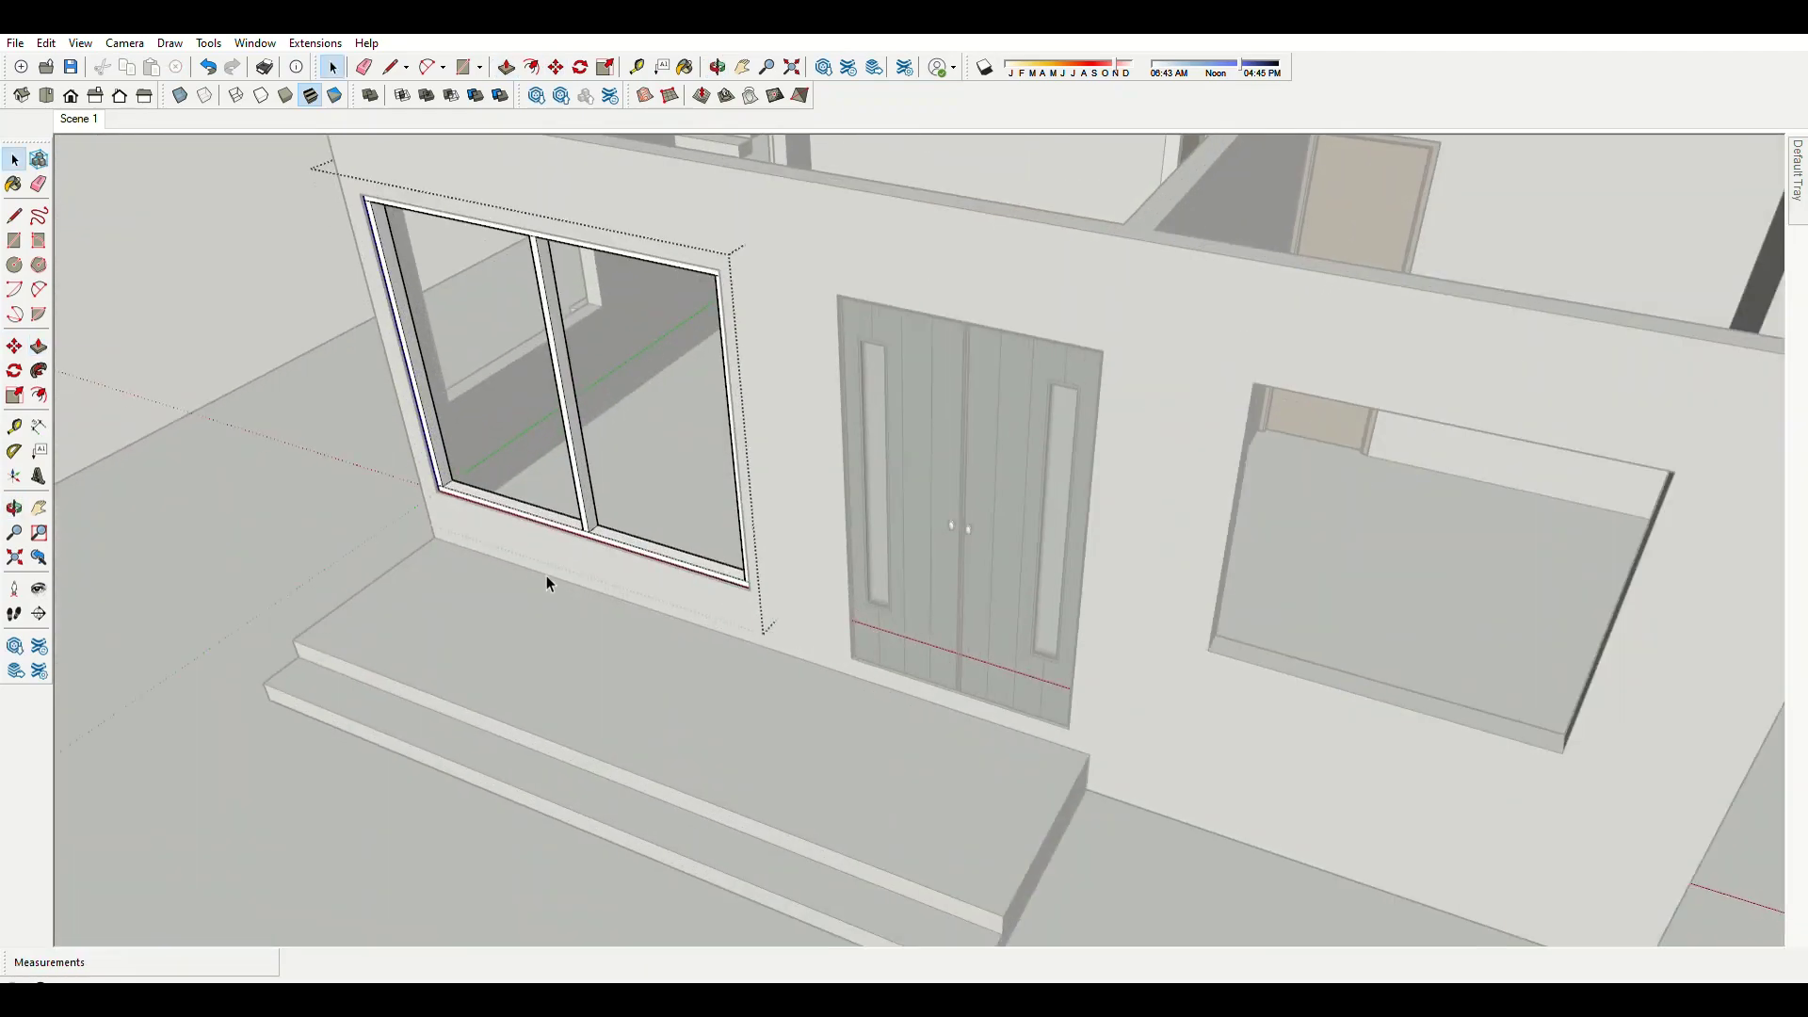
pyautogui.scroll(5, 583, 558)
pyautogui.press('e')
pyautogui.scroll(-2, 1117, 851)
pyautogui.moveTo(1117, 851)
pyautogui.mouseDown(button='middle')
pyautogui.moveTo(1404, 835)
pyautogui.moveTo(1512, 384)
pyautogui.mouseUp(button='middle')
pyautogui.scroll(-3, 1331, 863)
pyautogui.scroll(2, 1504, 390)
pyautogui.scroll(-3, 770, 274)
pyautogui.scroll(3, 770, 274)
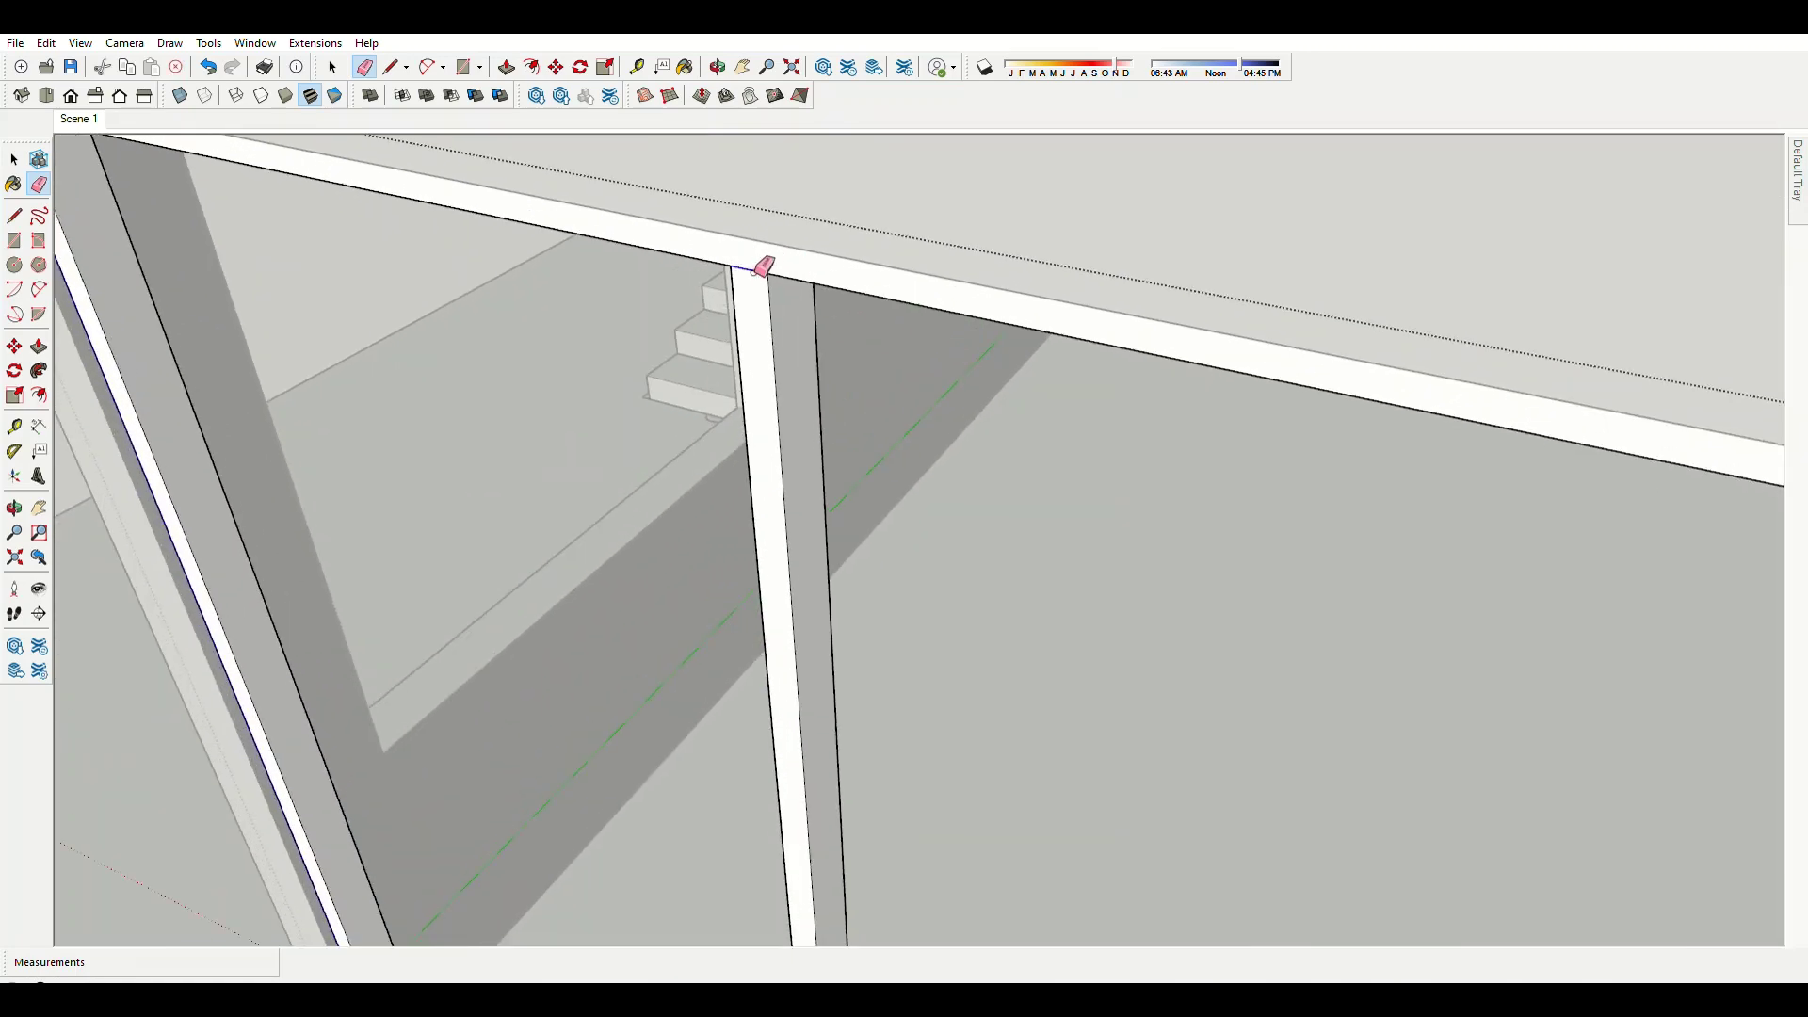
pyautogui.scroll(-4, 706, 264)
pyautogui.scroll(3, 625, 190)
pyautogui.scroll(-1, 920, 161)
pyautogui.scroll(-2, 920, 161)
pyautogui.scroll(2, 827, 576)
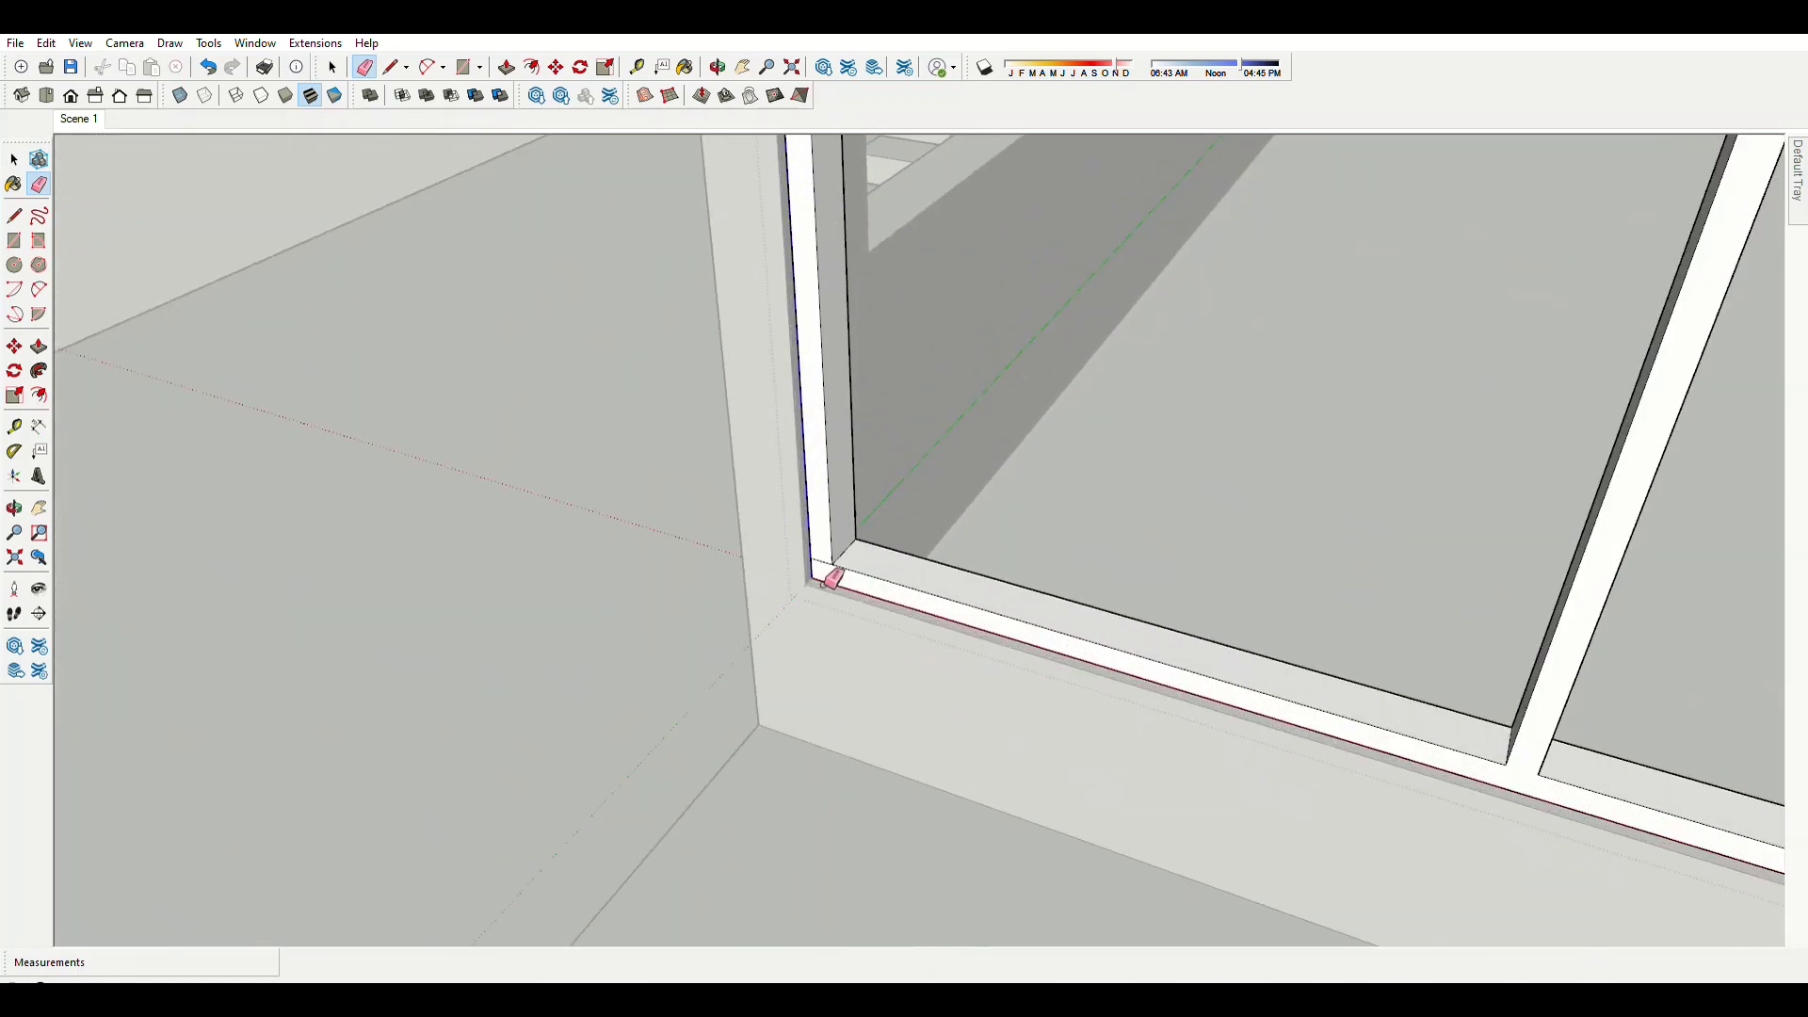
pyautogui.scroll(2, 834, 539)
pyautogui.press('space')
pyautogui.scroll(1, 829, 543)
# Draw a glazing face across the window and move it into the frame.
pyautogui.click(837, 521)
pyautogui.scroll(-5, 828, 602)
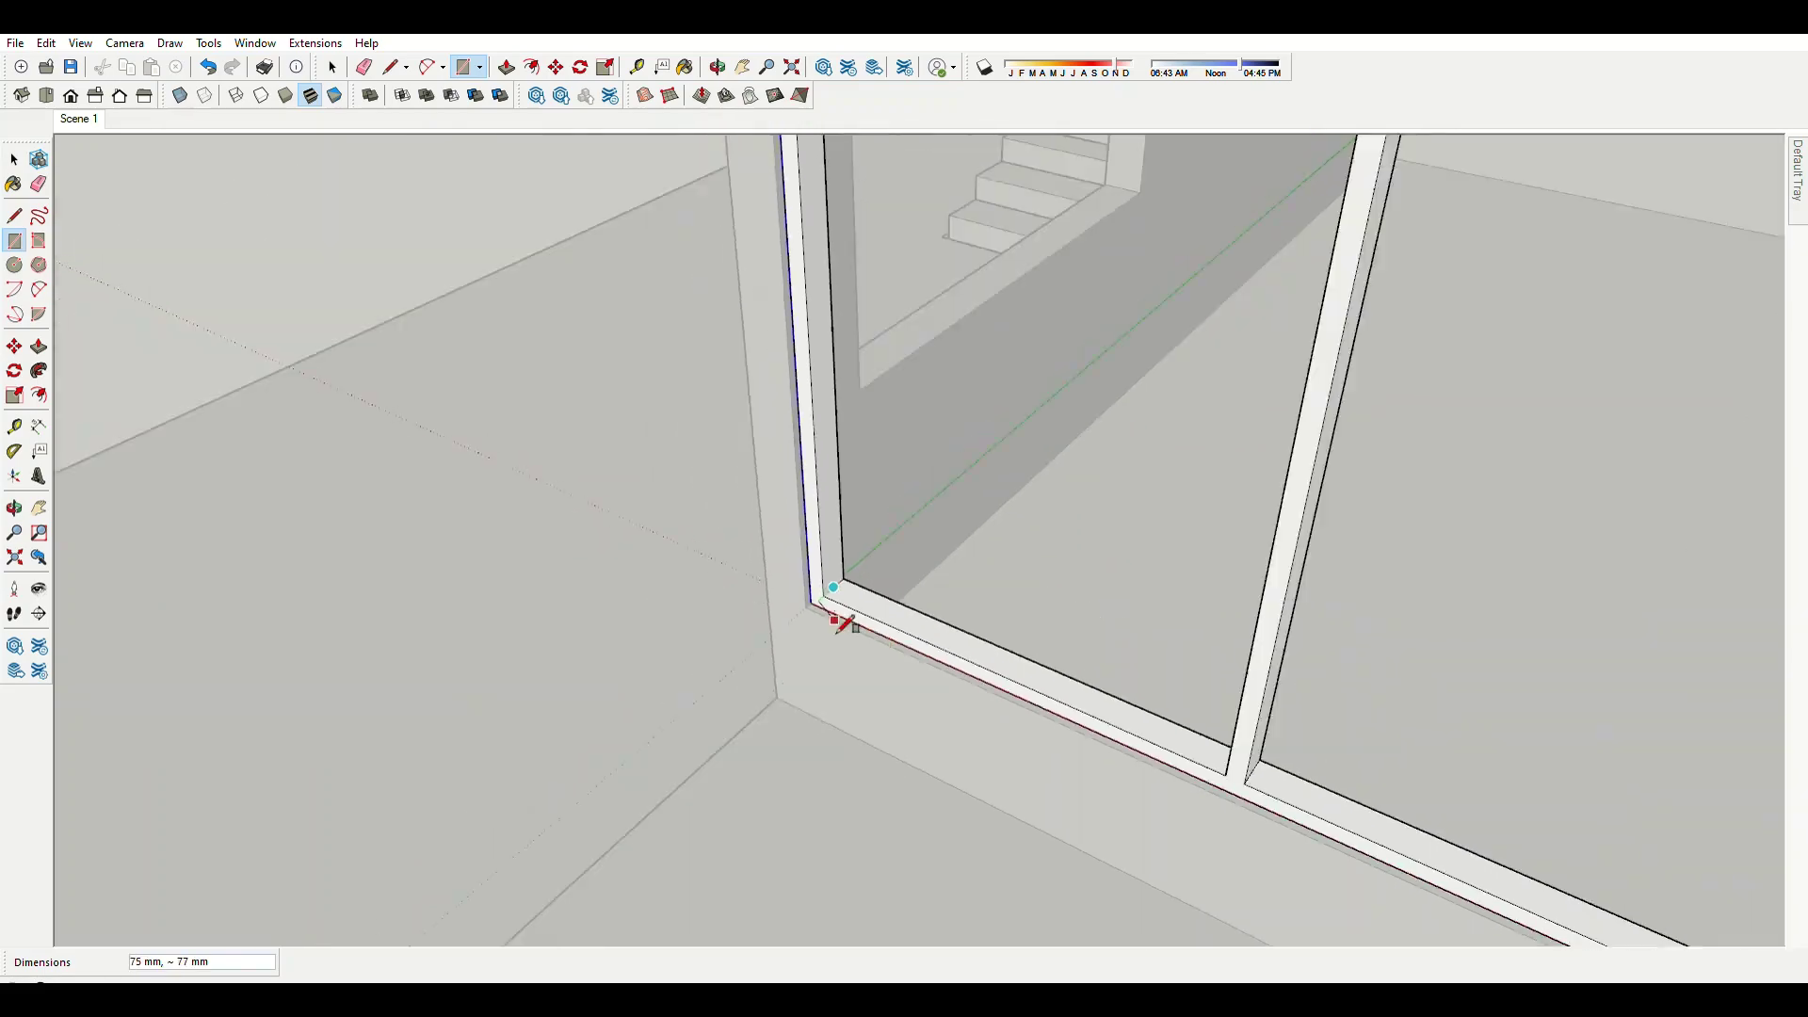
pyautogui.scroll(-3, 1220, 572)
pyautogui.scroll(5, 1198, 344)
pyautogui.scroll(3, 1265, 264)
pyautogui.scroll(3, 1265, 265)
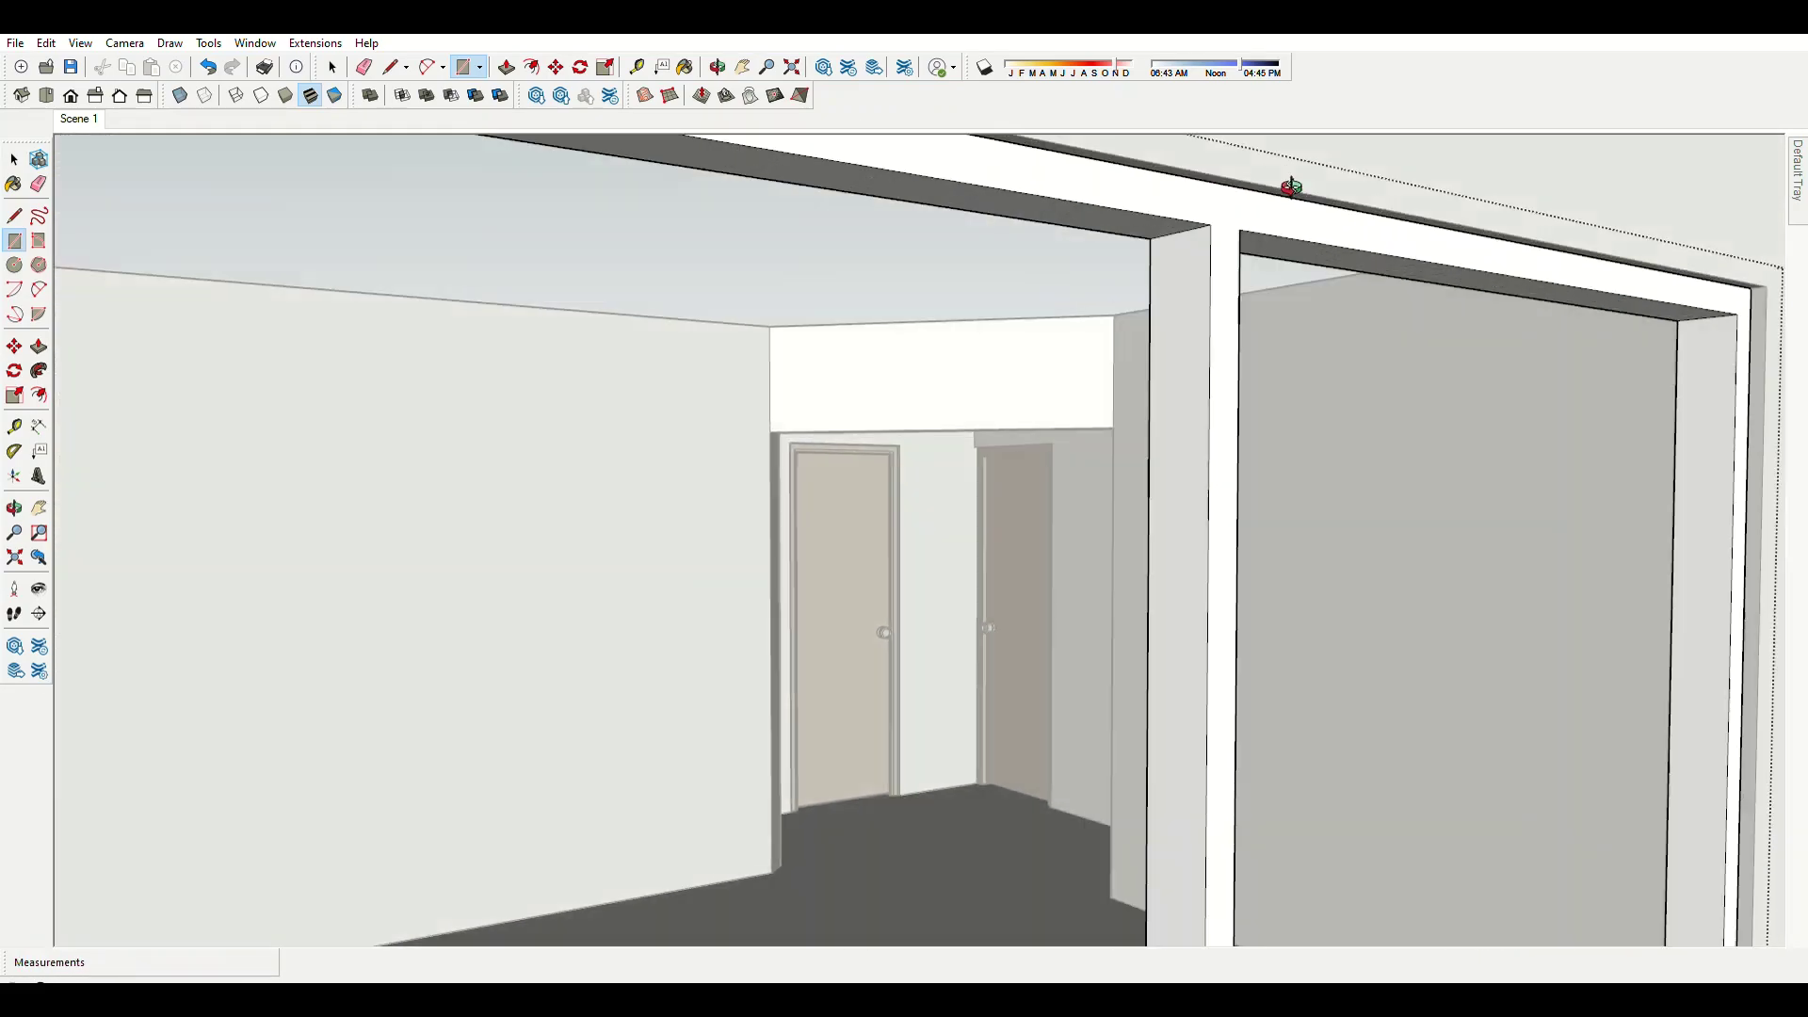
pyautogui.scroll(2, 1224, 226)
pyautogui.click(1194, 214)
pyautogui.press('space')
pyautogui.doubleClick(1160, 301)
pyautogui.press('m')
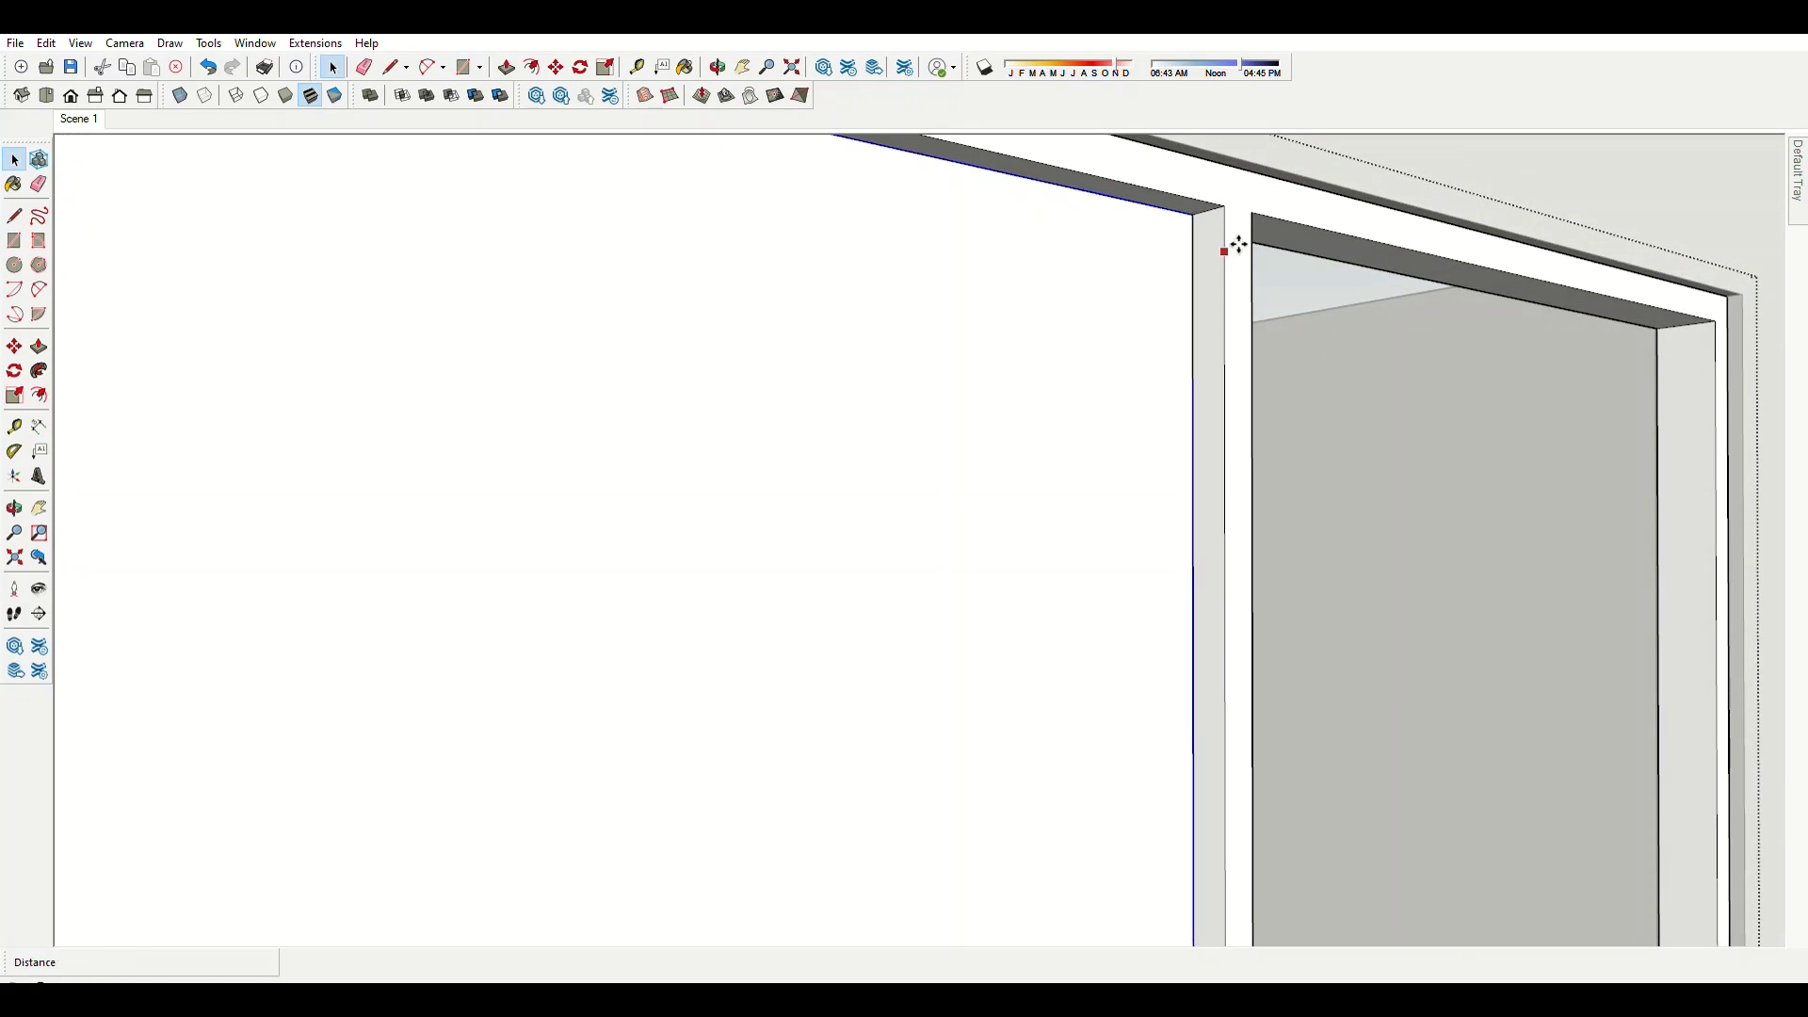
pyautogui.press('space')
pyautogui.scroll(-5, 1231, 354)
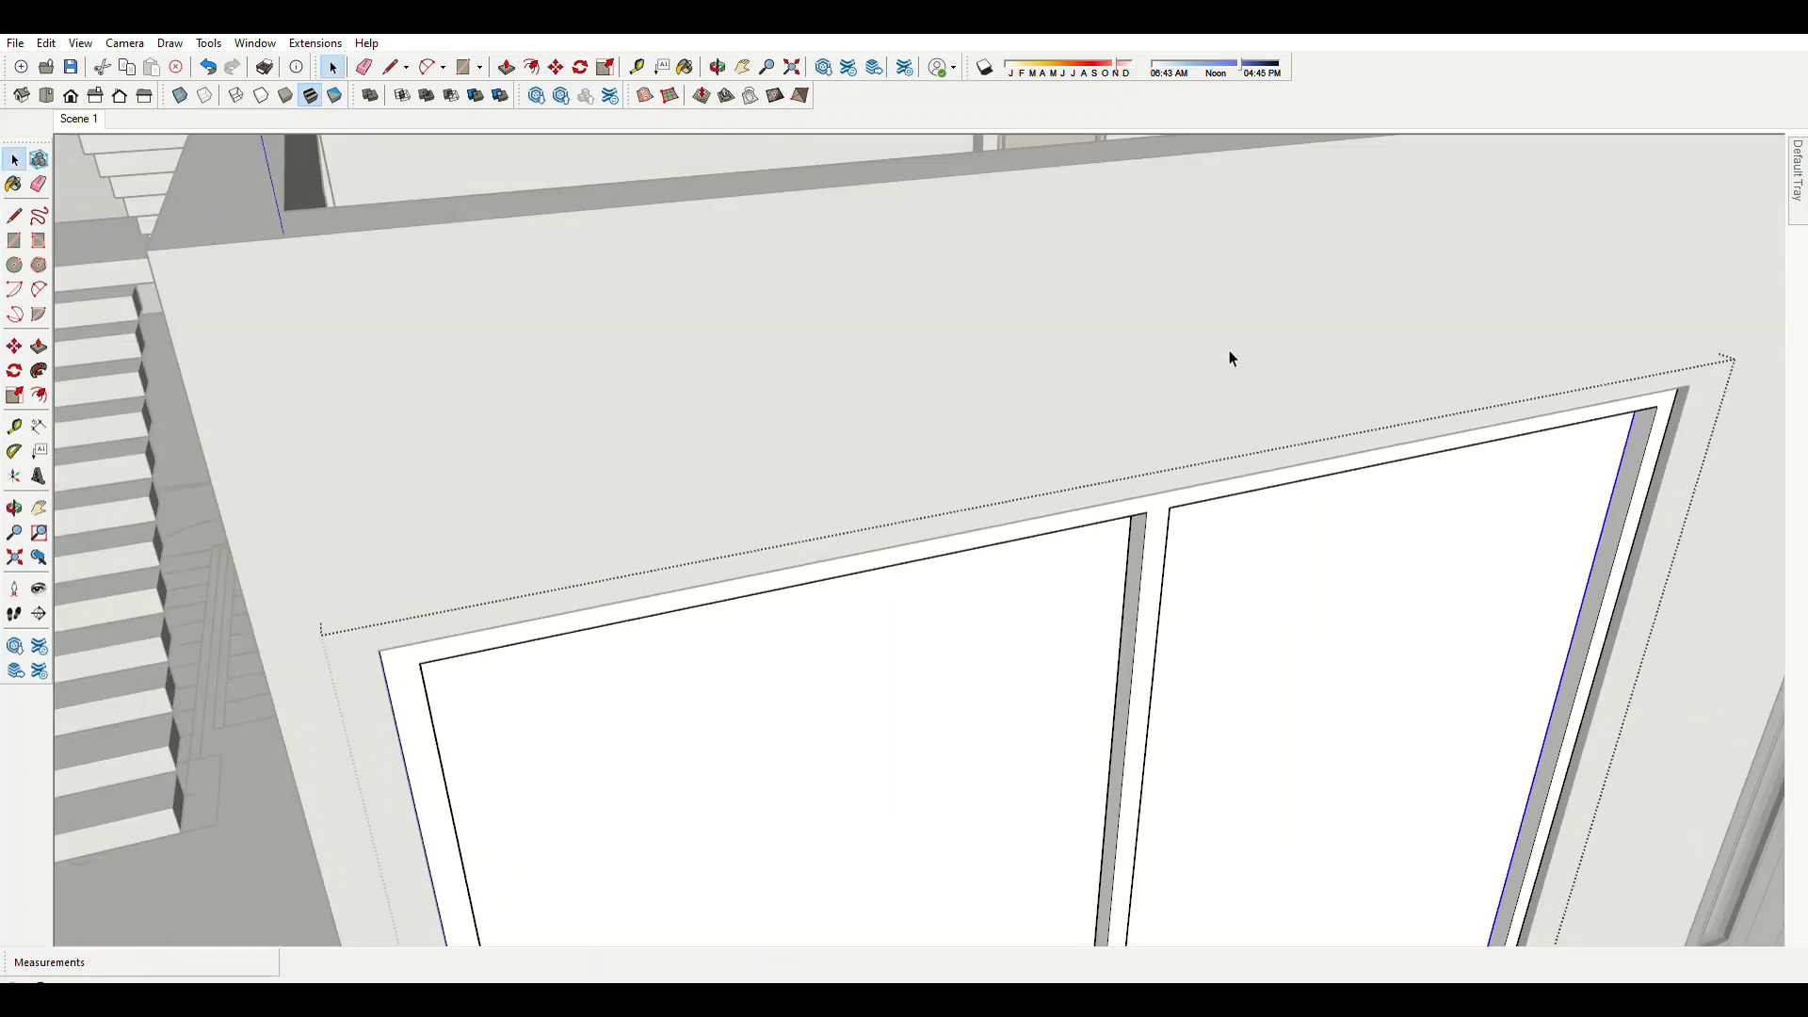
pyautogui.scroll(-5, 1170, 512)
pyautogui.moveTo(1171, 512); pyautogui.dragTo(1482, 718, button='middle')
pyautogui.scroll(3, 1323, 575)
# Draw a rectangle over the stairs-wall window opening and offset it 5.
pyautogui.scroll(3, 1324, 574)
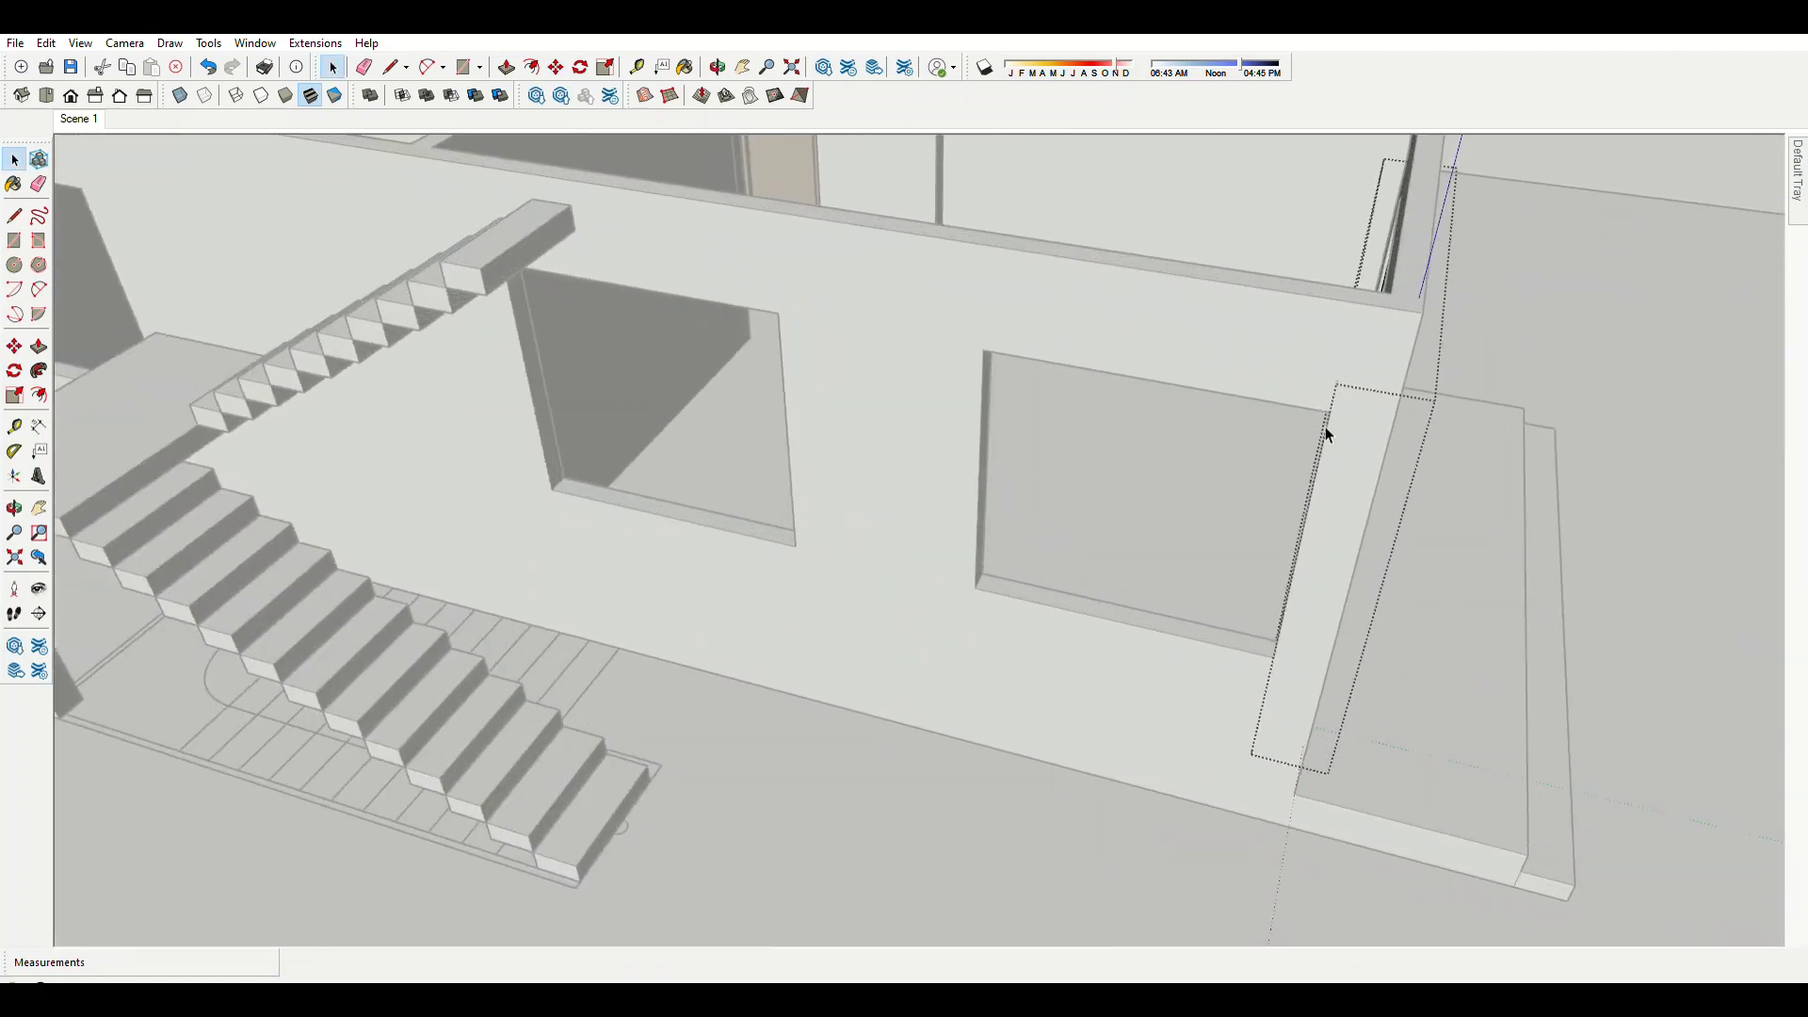
pyautogui.scroll(3, 1325, 426)
pyautogui.press('d')
pyautogui.click(891, 663)
pyautogui.moveTo(891, 663); pyautogui.dragTo(1186, 545, button='middle')
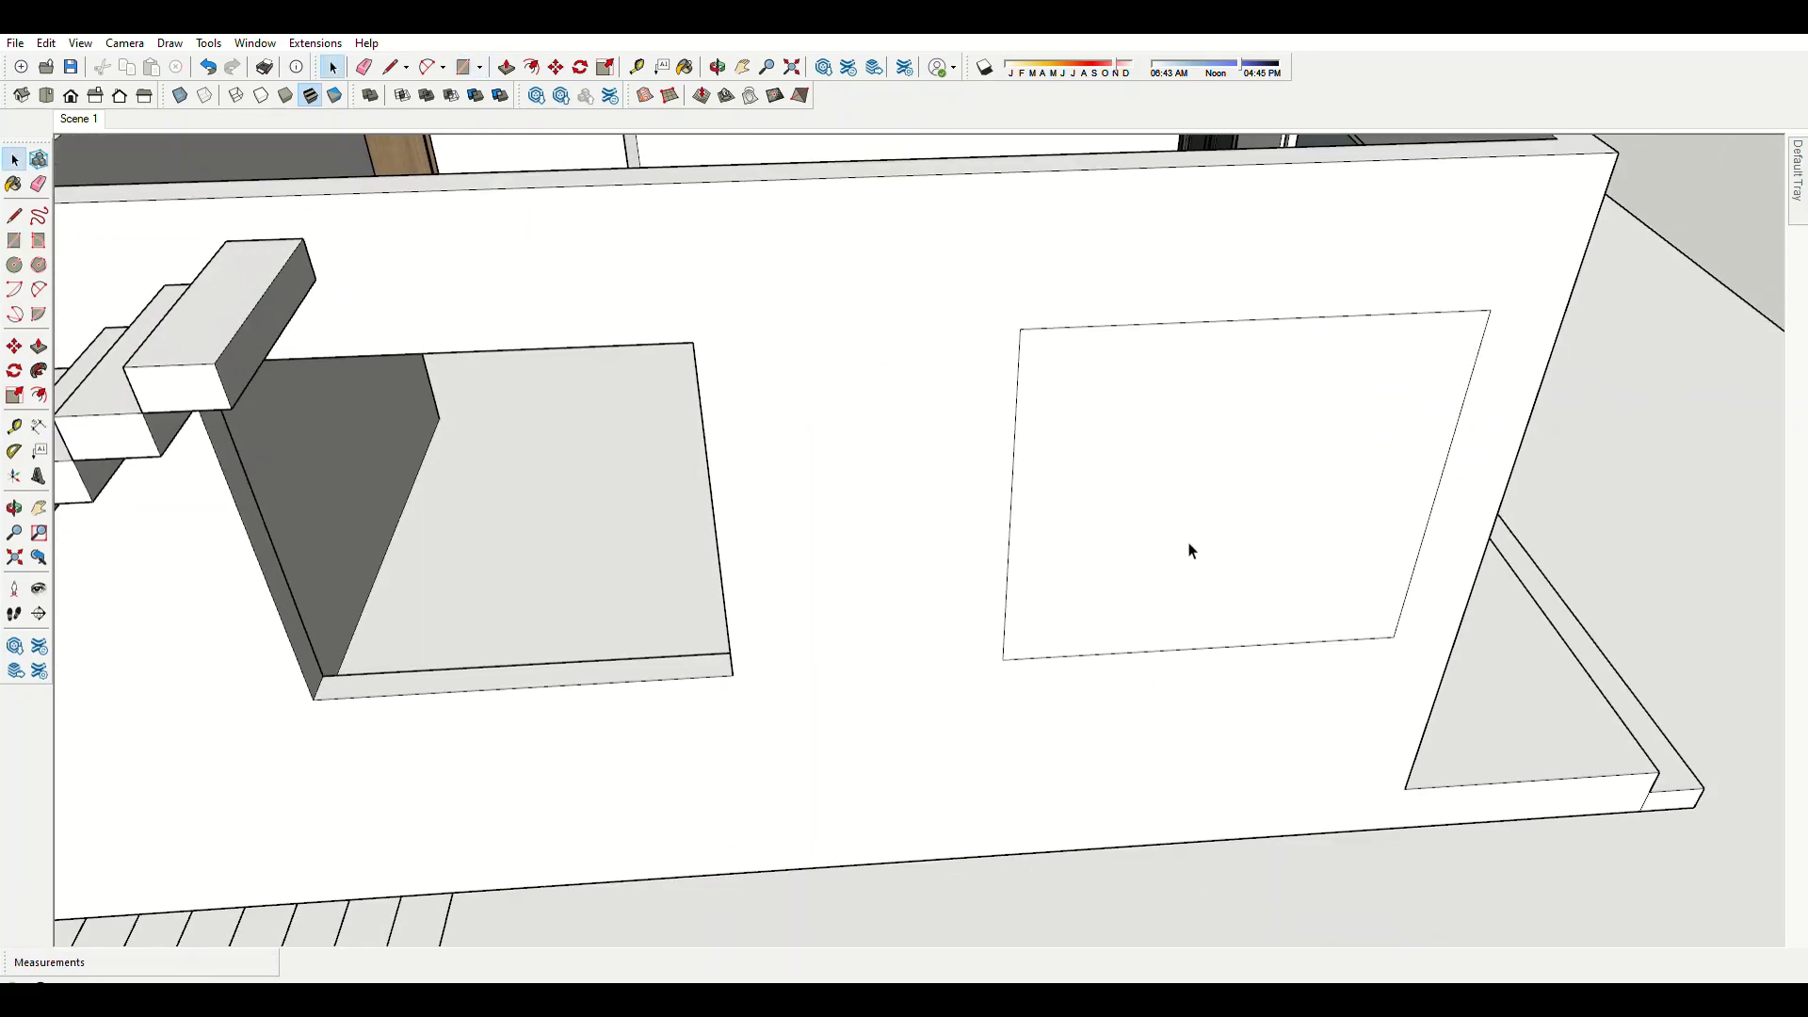
pyautogui.press('p')
pyautogui.press('Return')
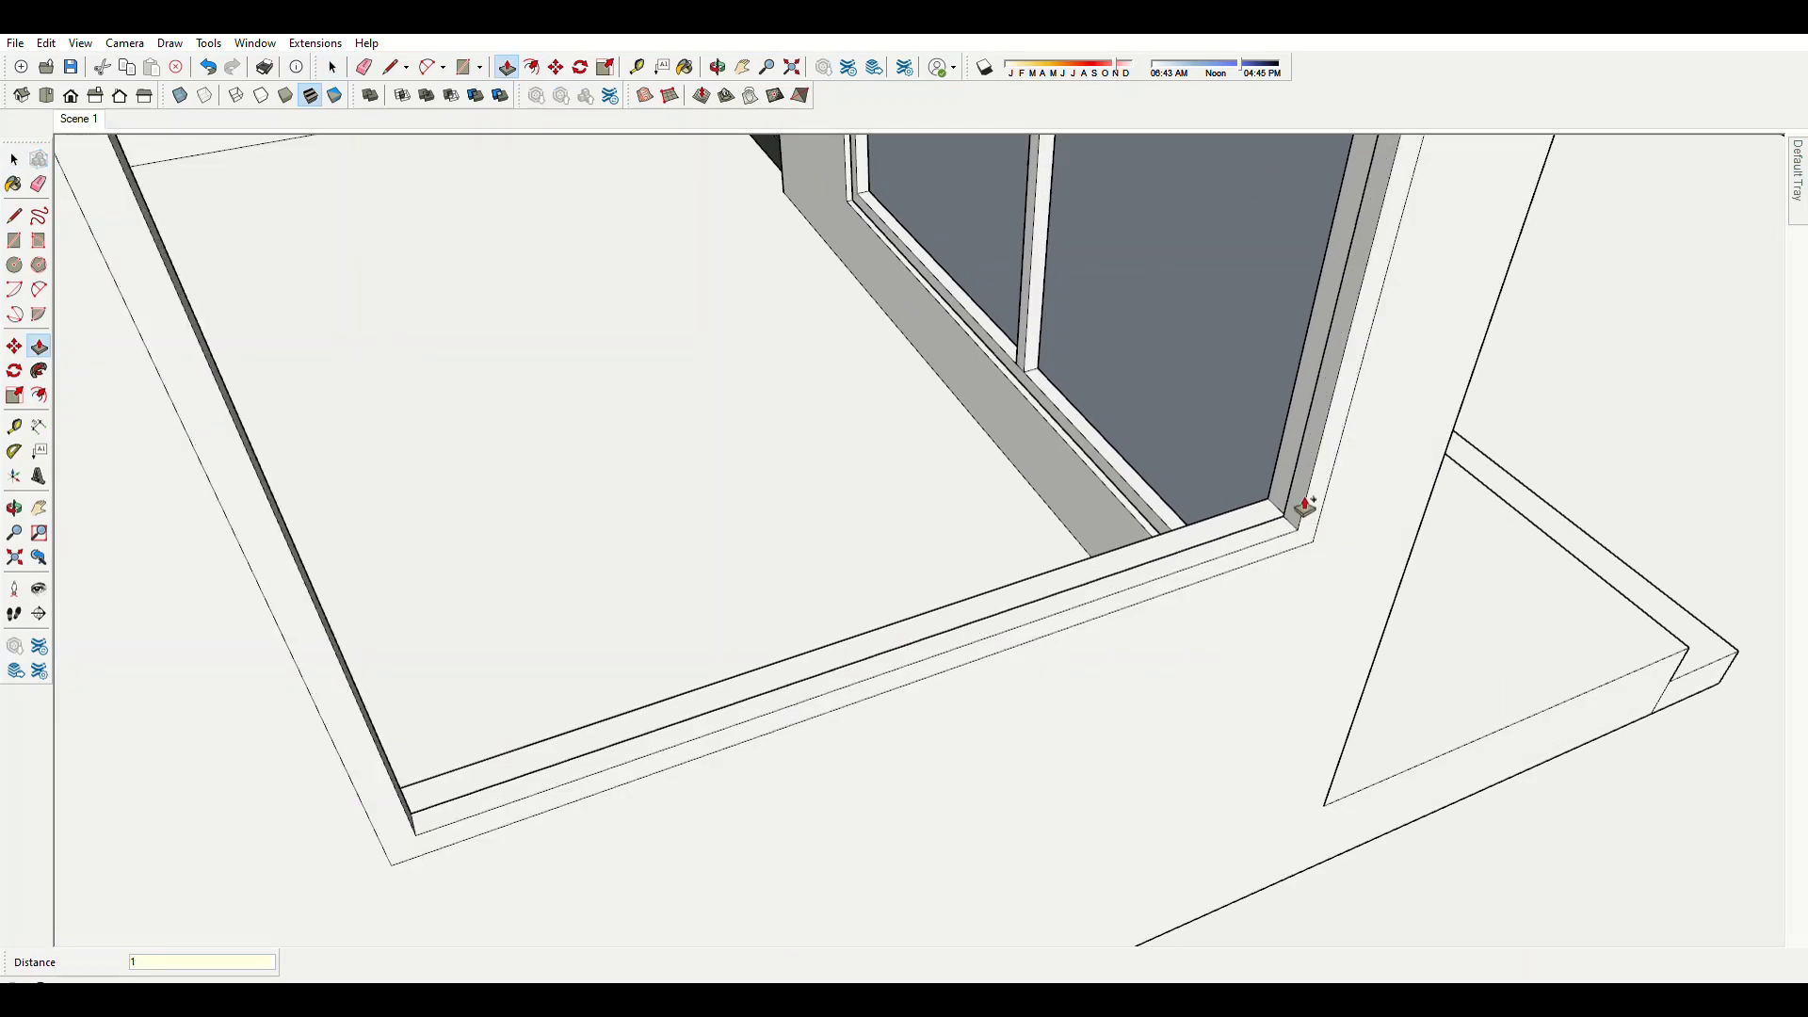
# Select the window opening's face and inset its outline 5 mm for the frame.
pyautogui.press('space')
pyautogui.scroll(2, 1313, 507)
pyautogui.click(1319, 550)
pyautogui.scroll(-2, 1223, 512)
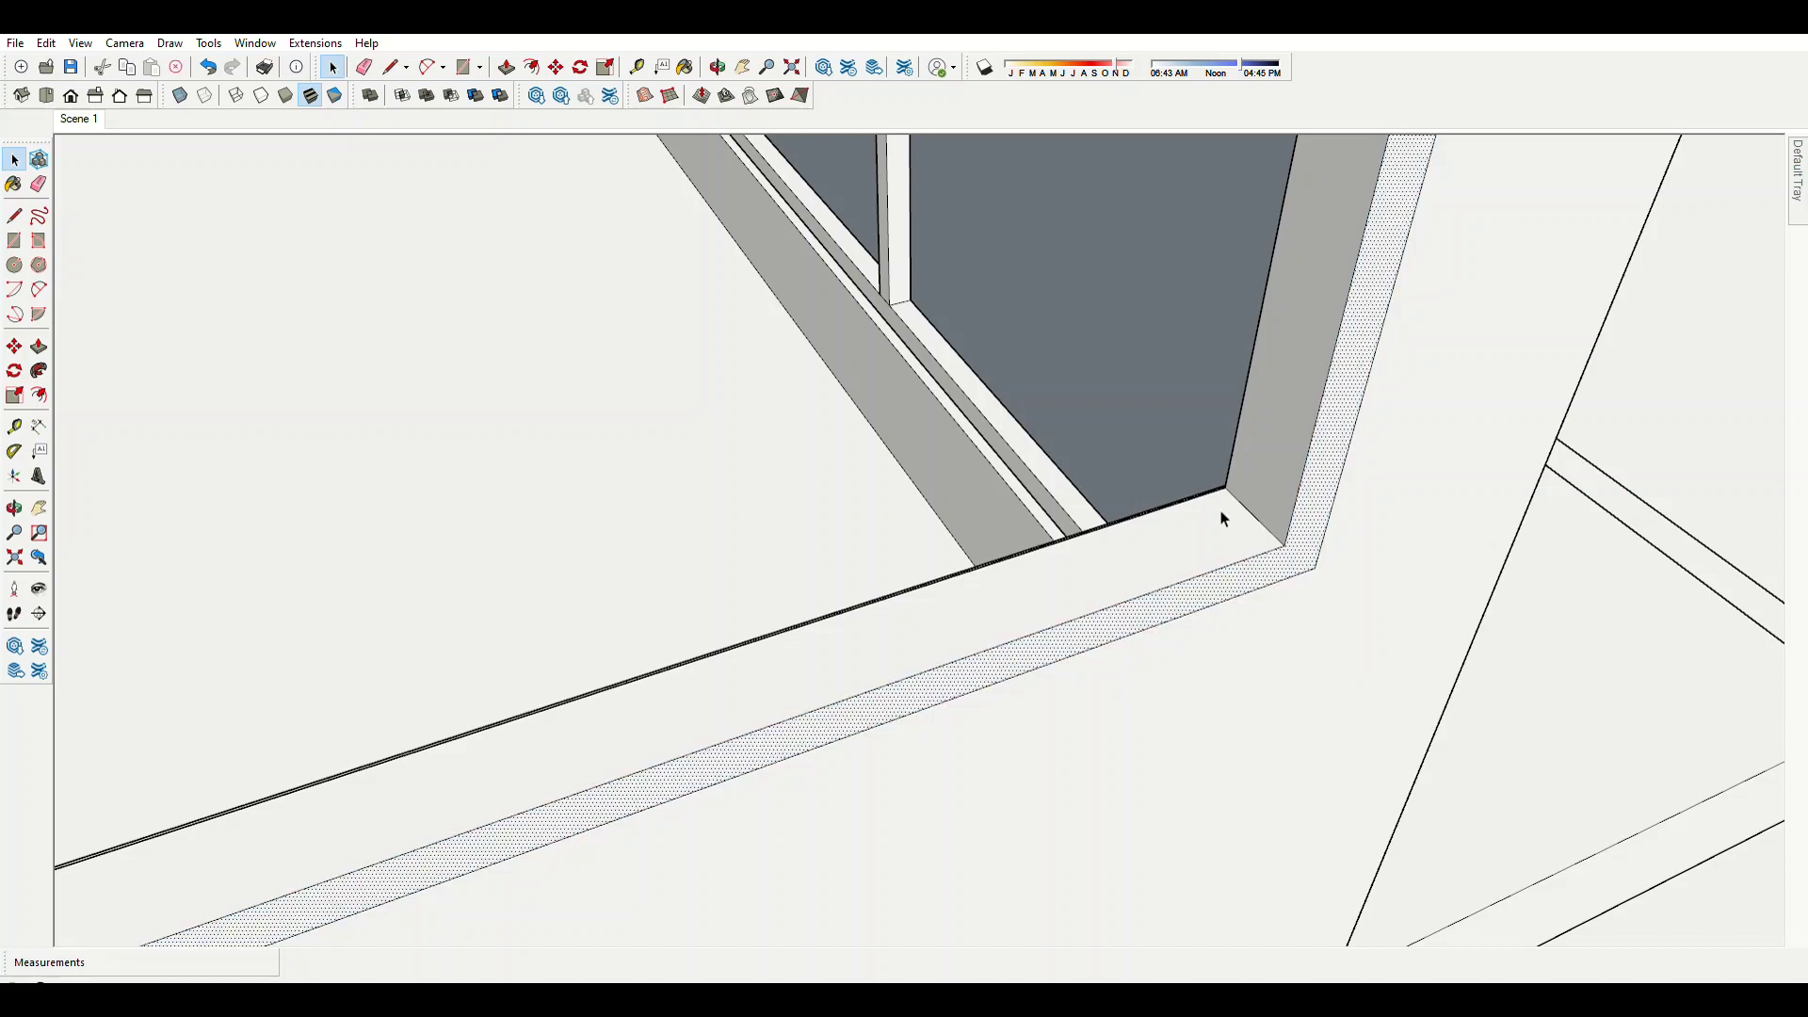
pyautogui.scroll(-1, 1178, 537)
pyautogui.scroll(-3, 1184, 557)
pyautogui.tripleClick(1185, 558)
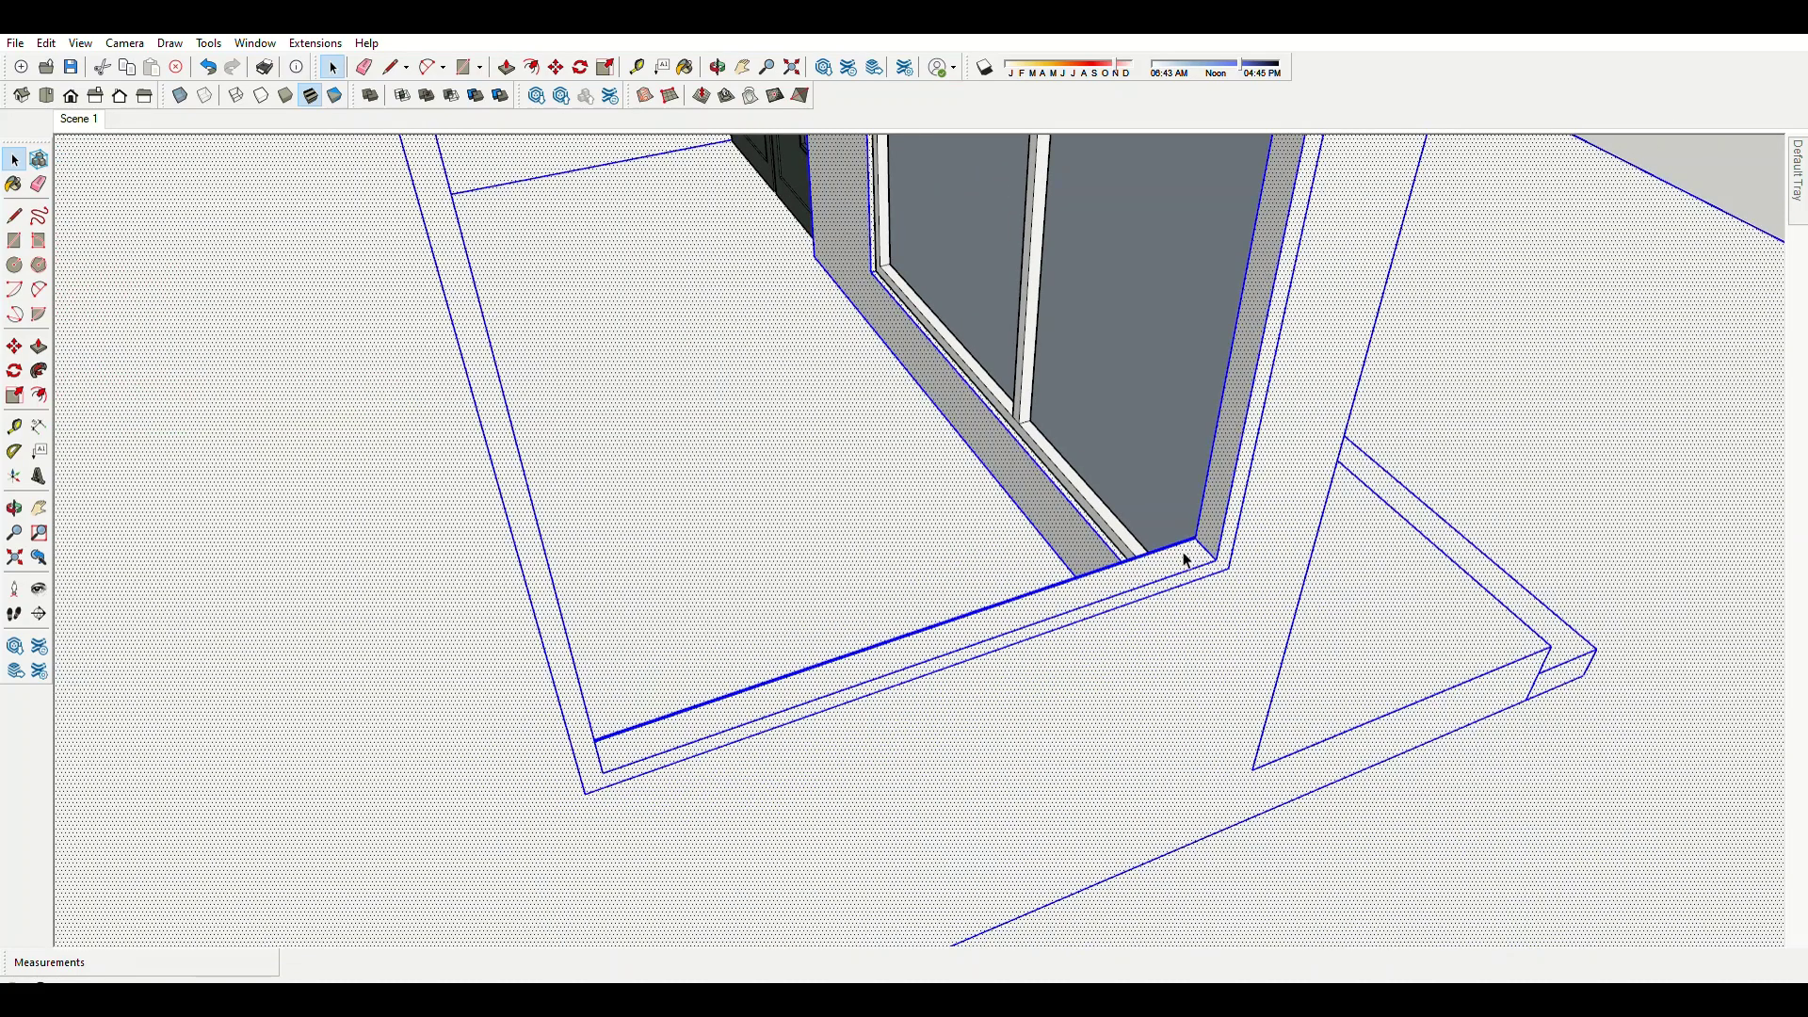
pyautogui.click(1219, 561)
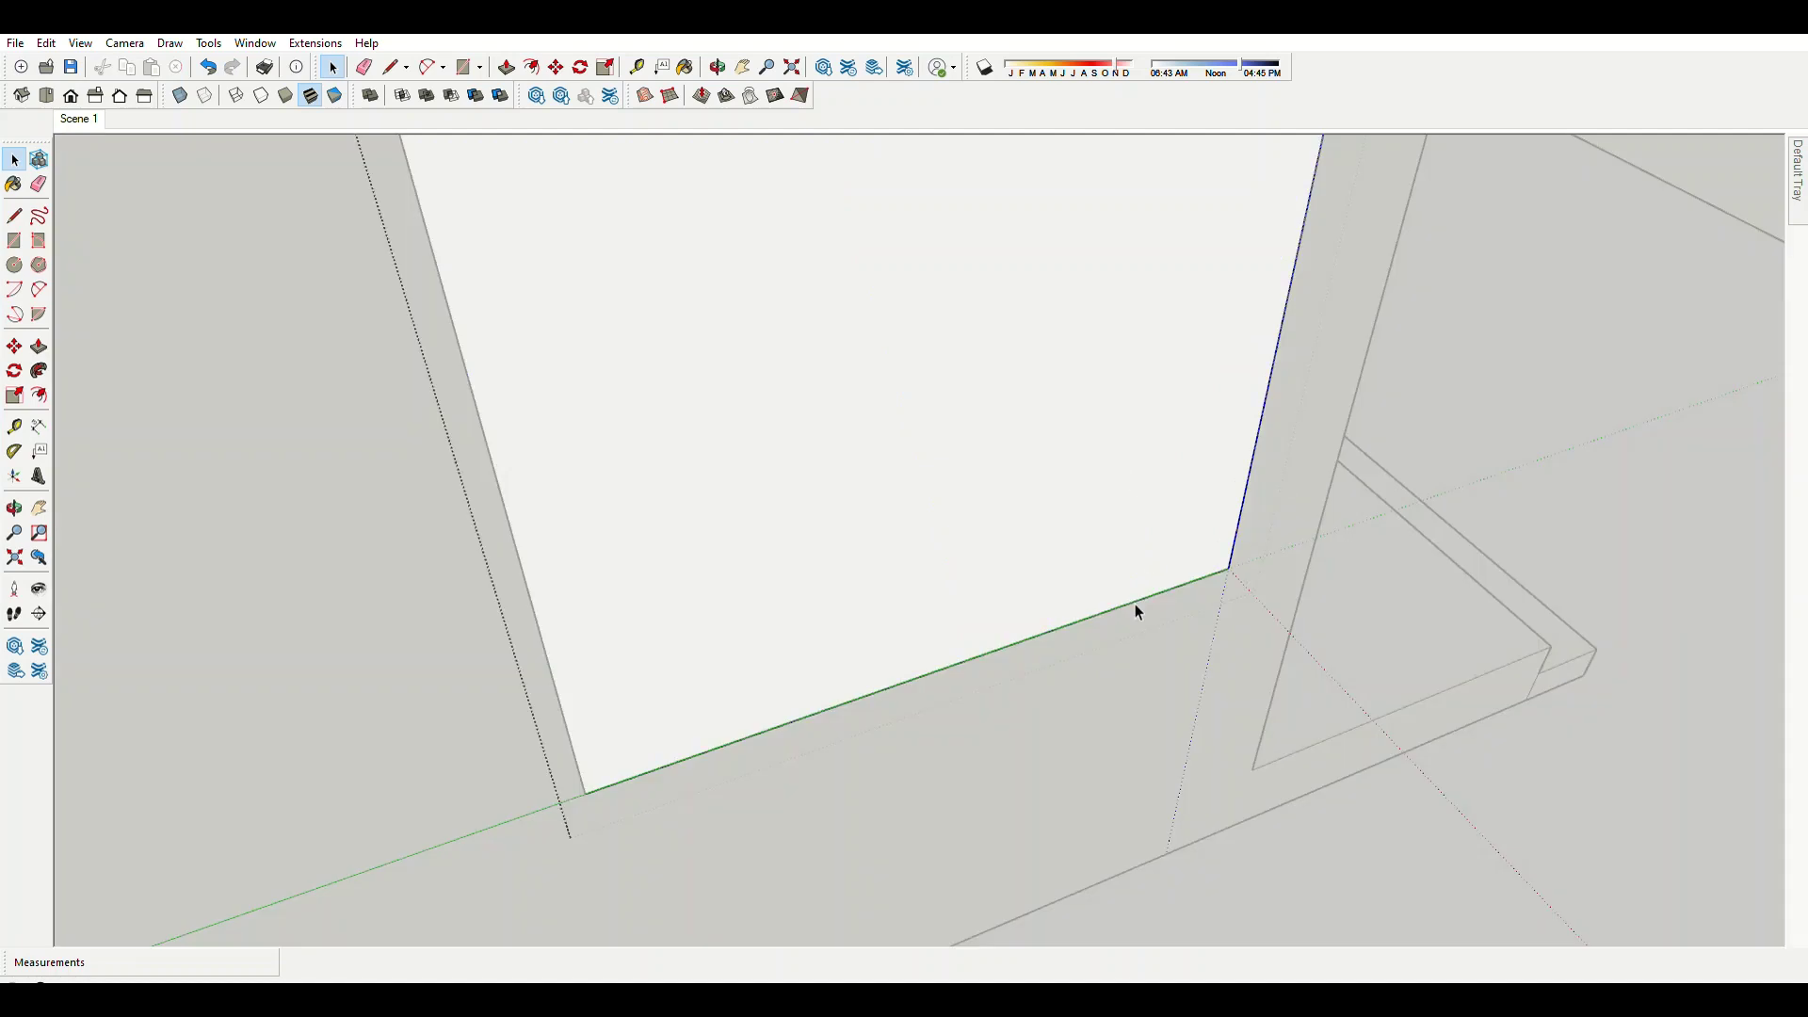
pyautogui.scroll(-3, 1136, 613)
pyautogui.press('f')
pyautogui.click(1102, 350)
pyautogui.write('5')
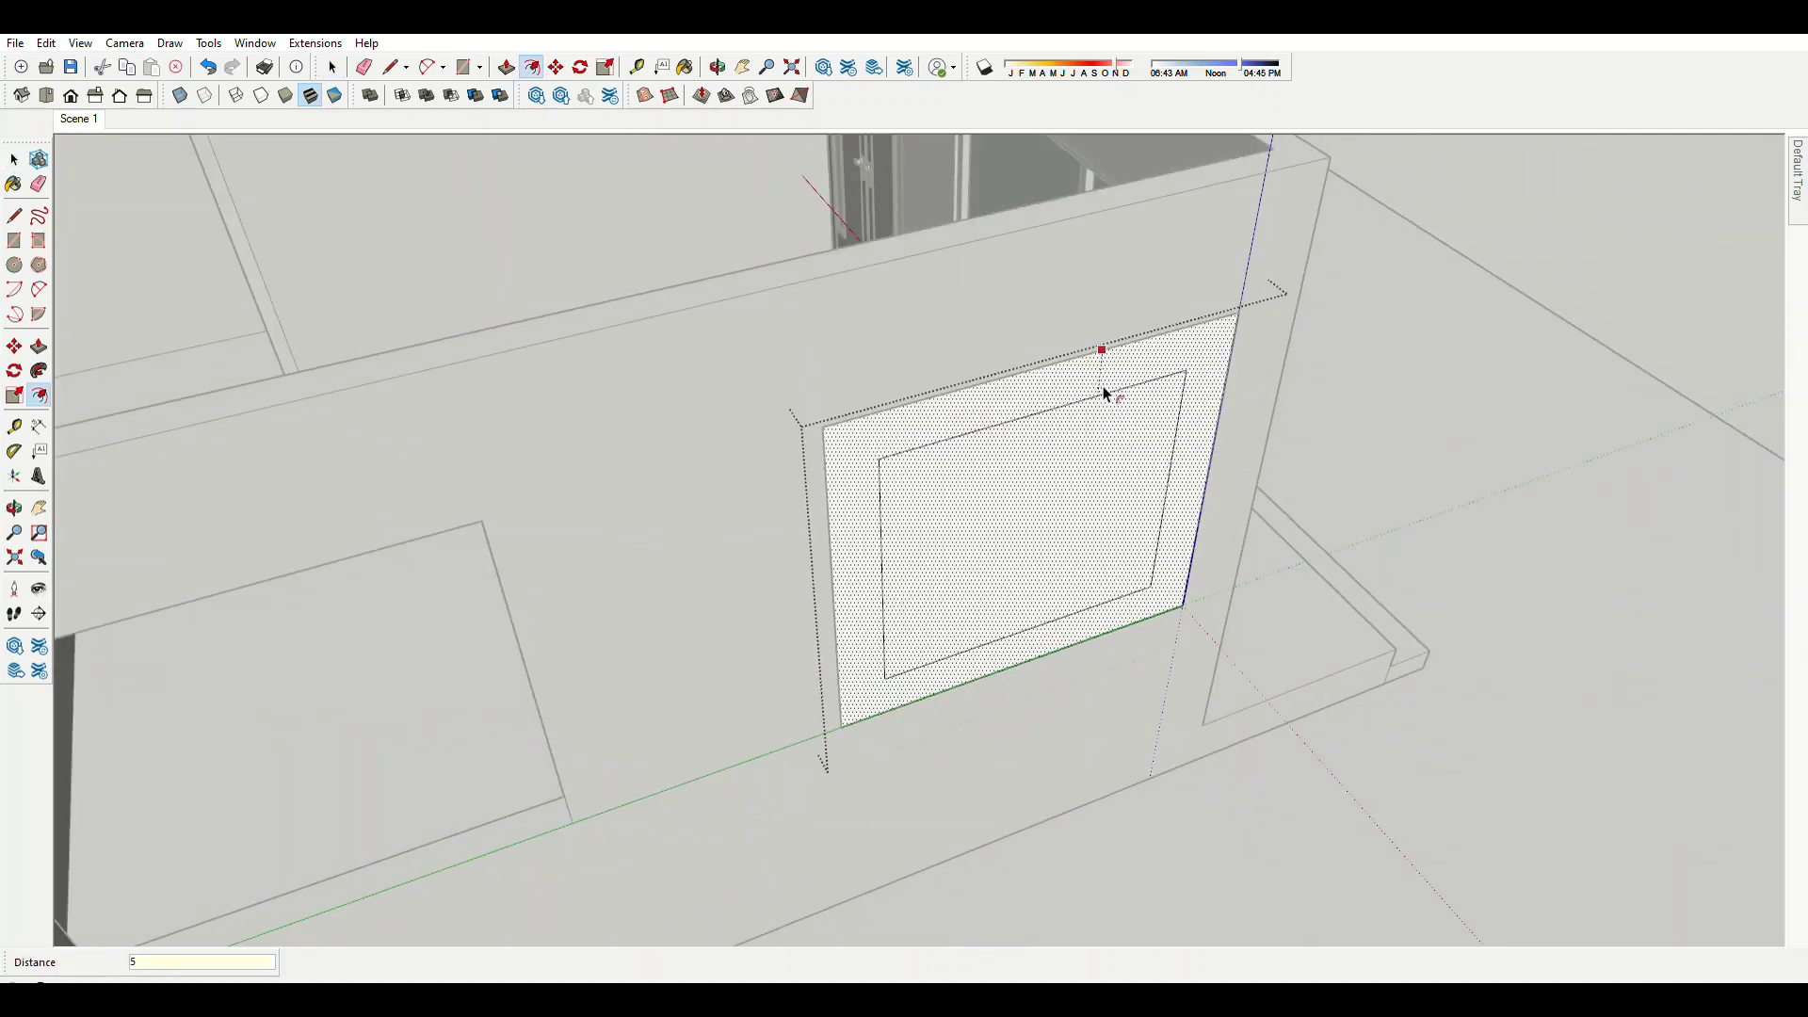
pyautogui.press('Return')
# Push/pull the thin frame strip and select the whole frame geometry.
pyautogui.press('p')
pyautogui.scroll(5, 1194, 535)
pyautogui.write('10')
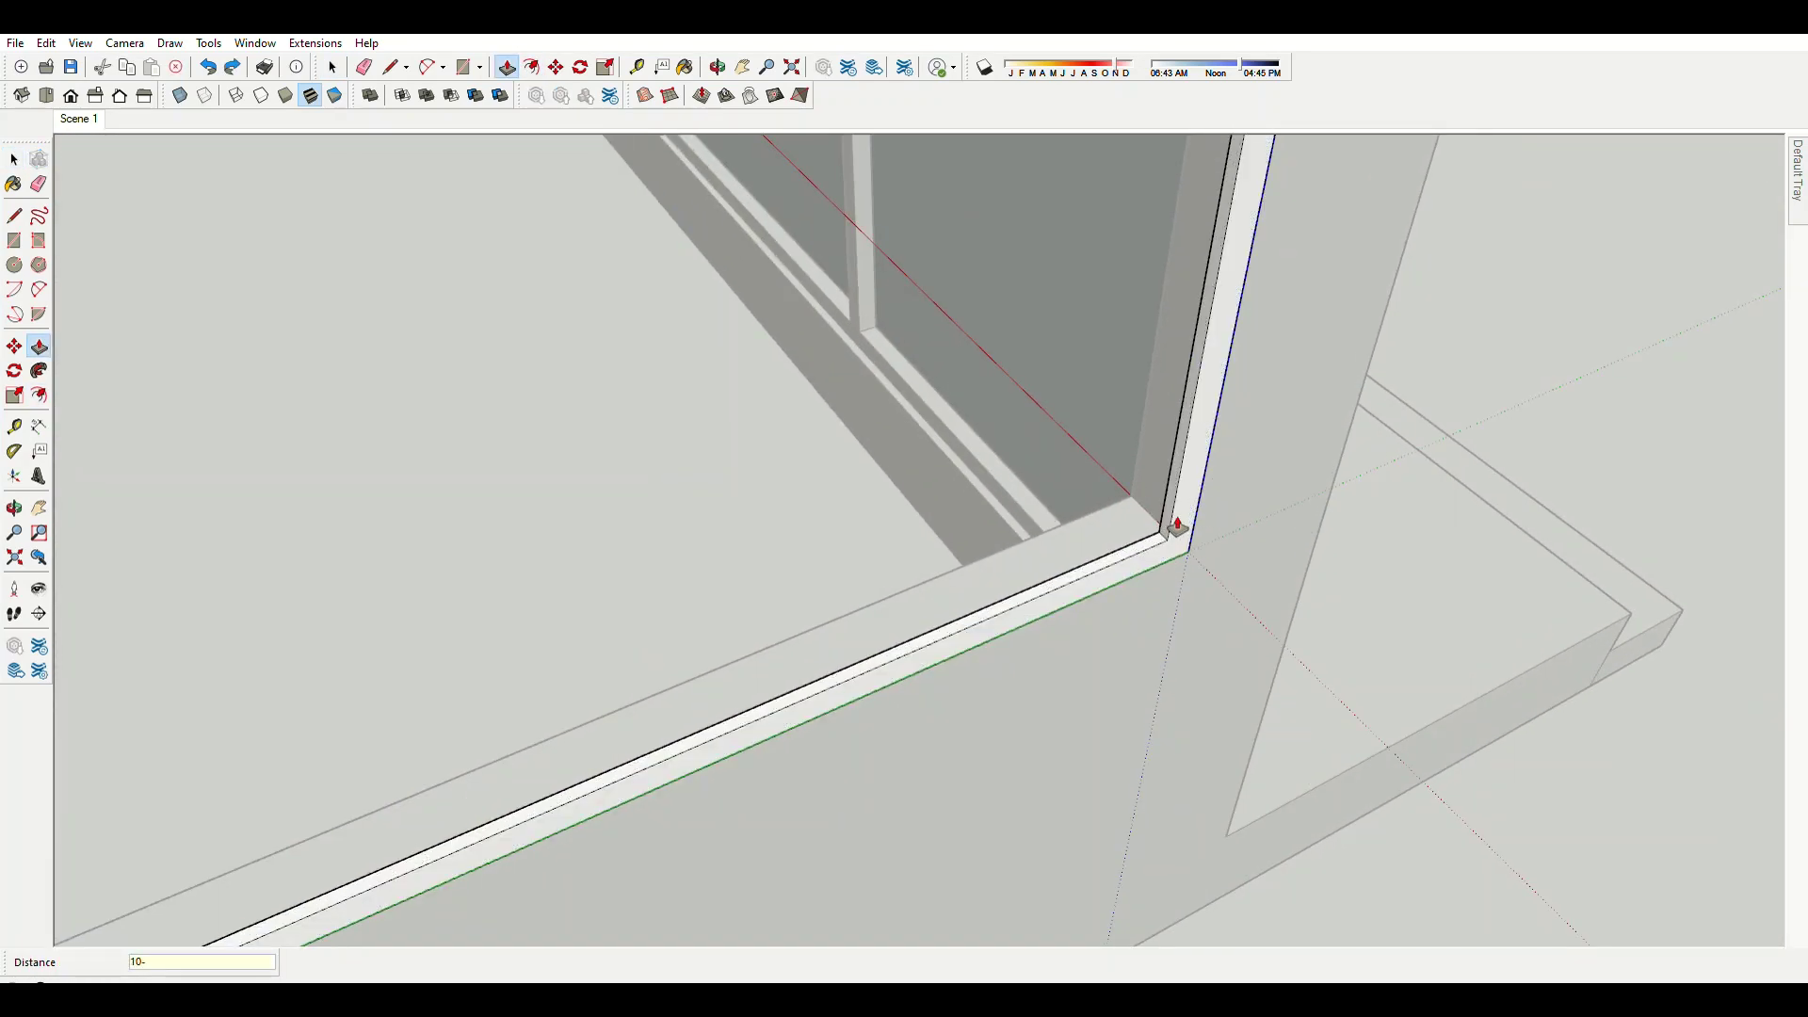
pyautogui.press('Return')
pyautogui.press('space')
pyautogui.scroll(2, 1178, 525)
pyautogui.tripleClick(1194, 545)
pyautogui.press('m')
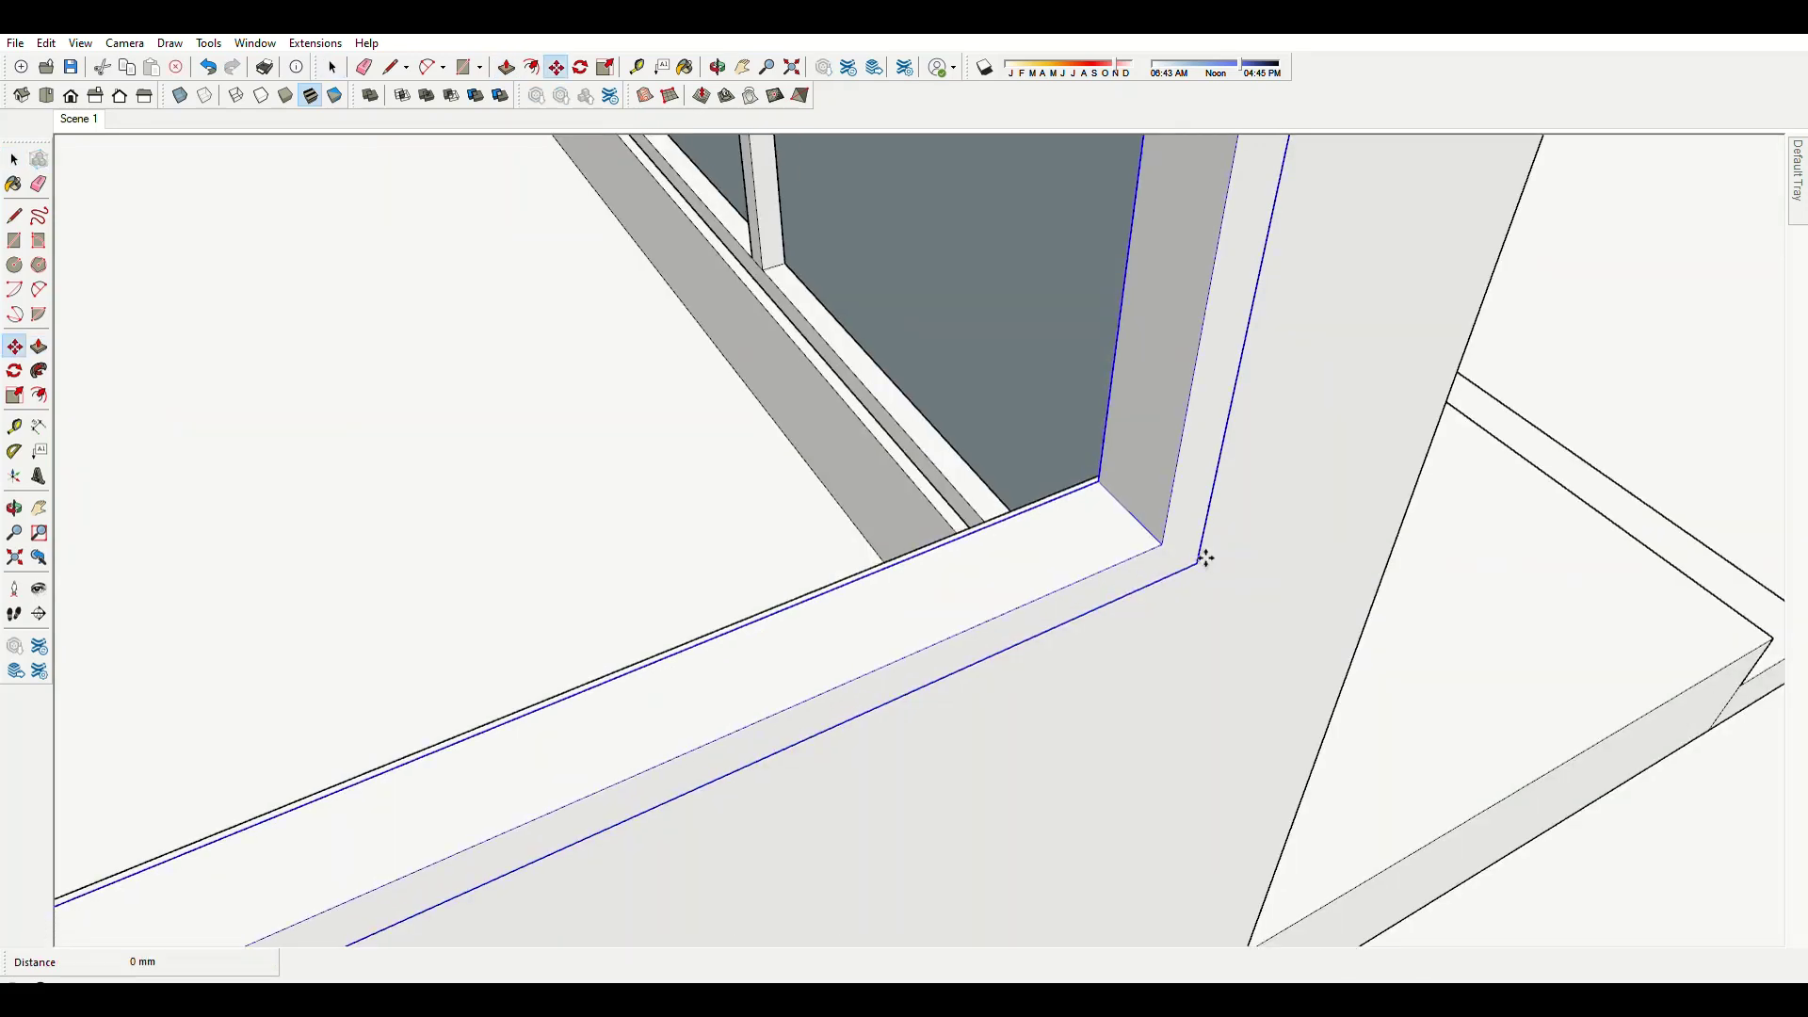
pyautogui.click(1185, 541)
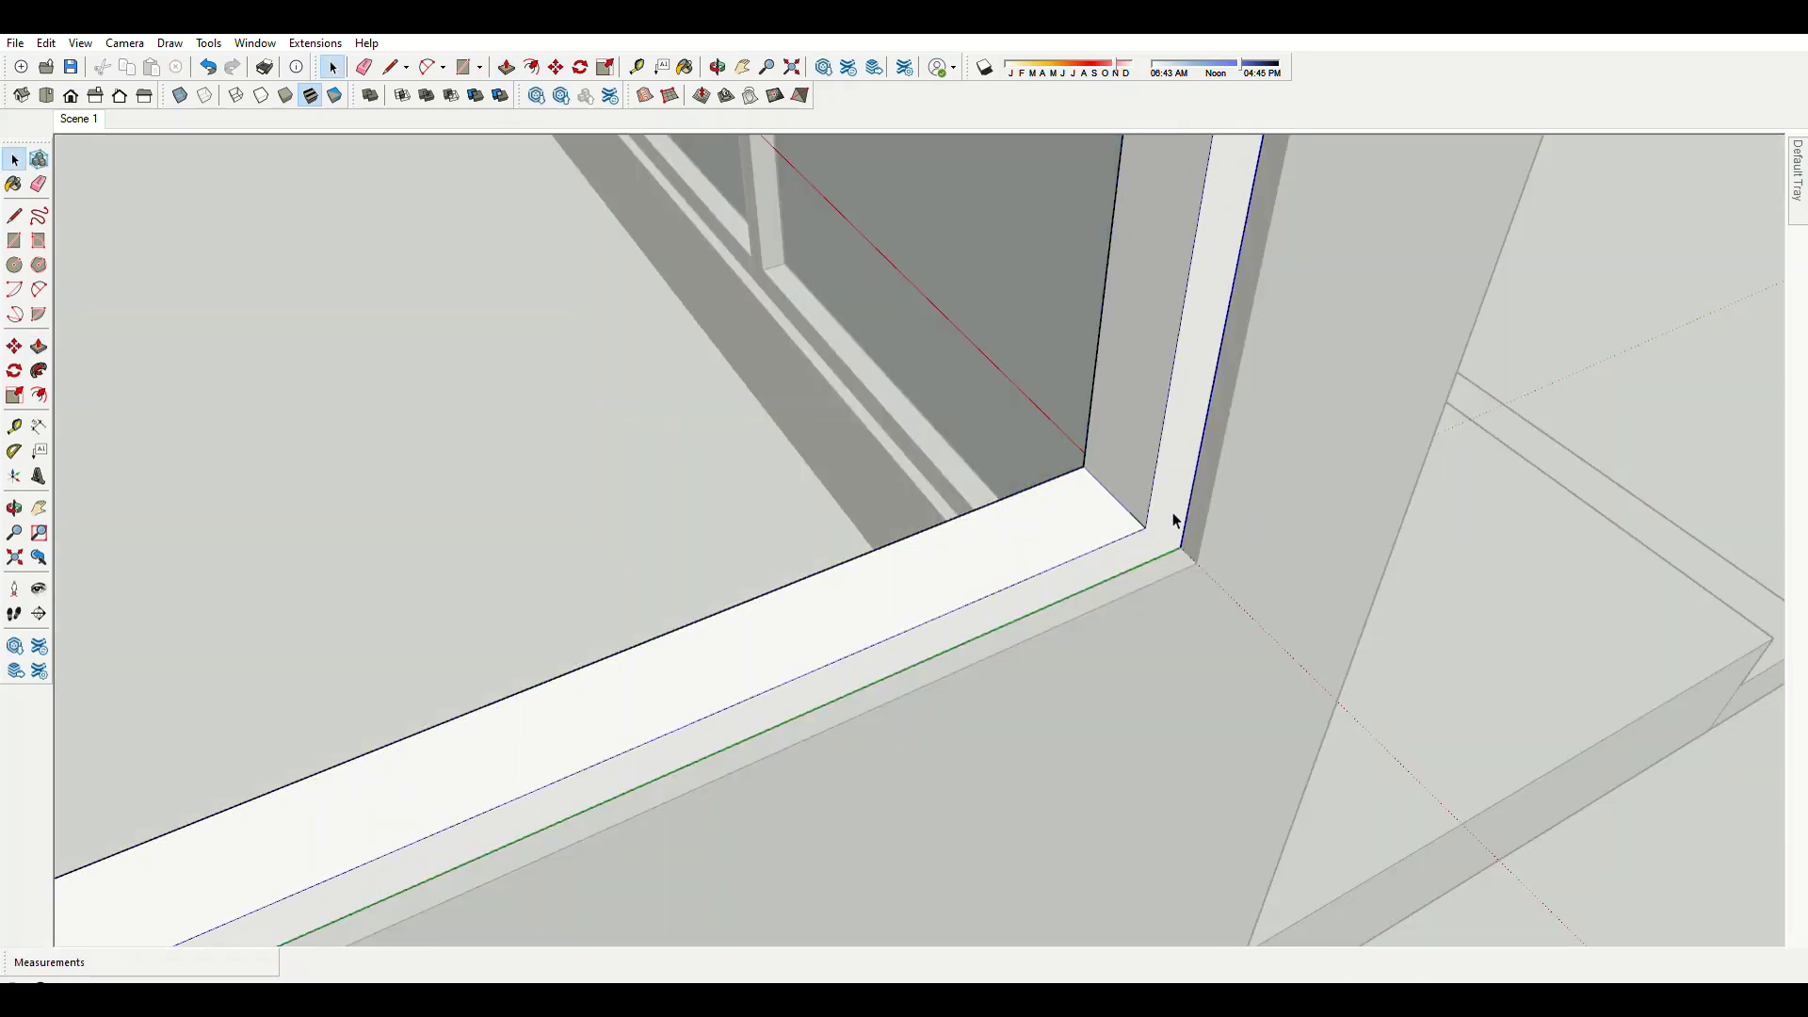
# Draw a 50 mm divider strip and Ctrl-copy it across the opening.
pyautogui.press('r')
pyautogui.click(1185, 542)
pyautogui.scroll(-2, 1112, 660)
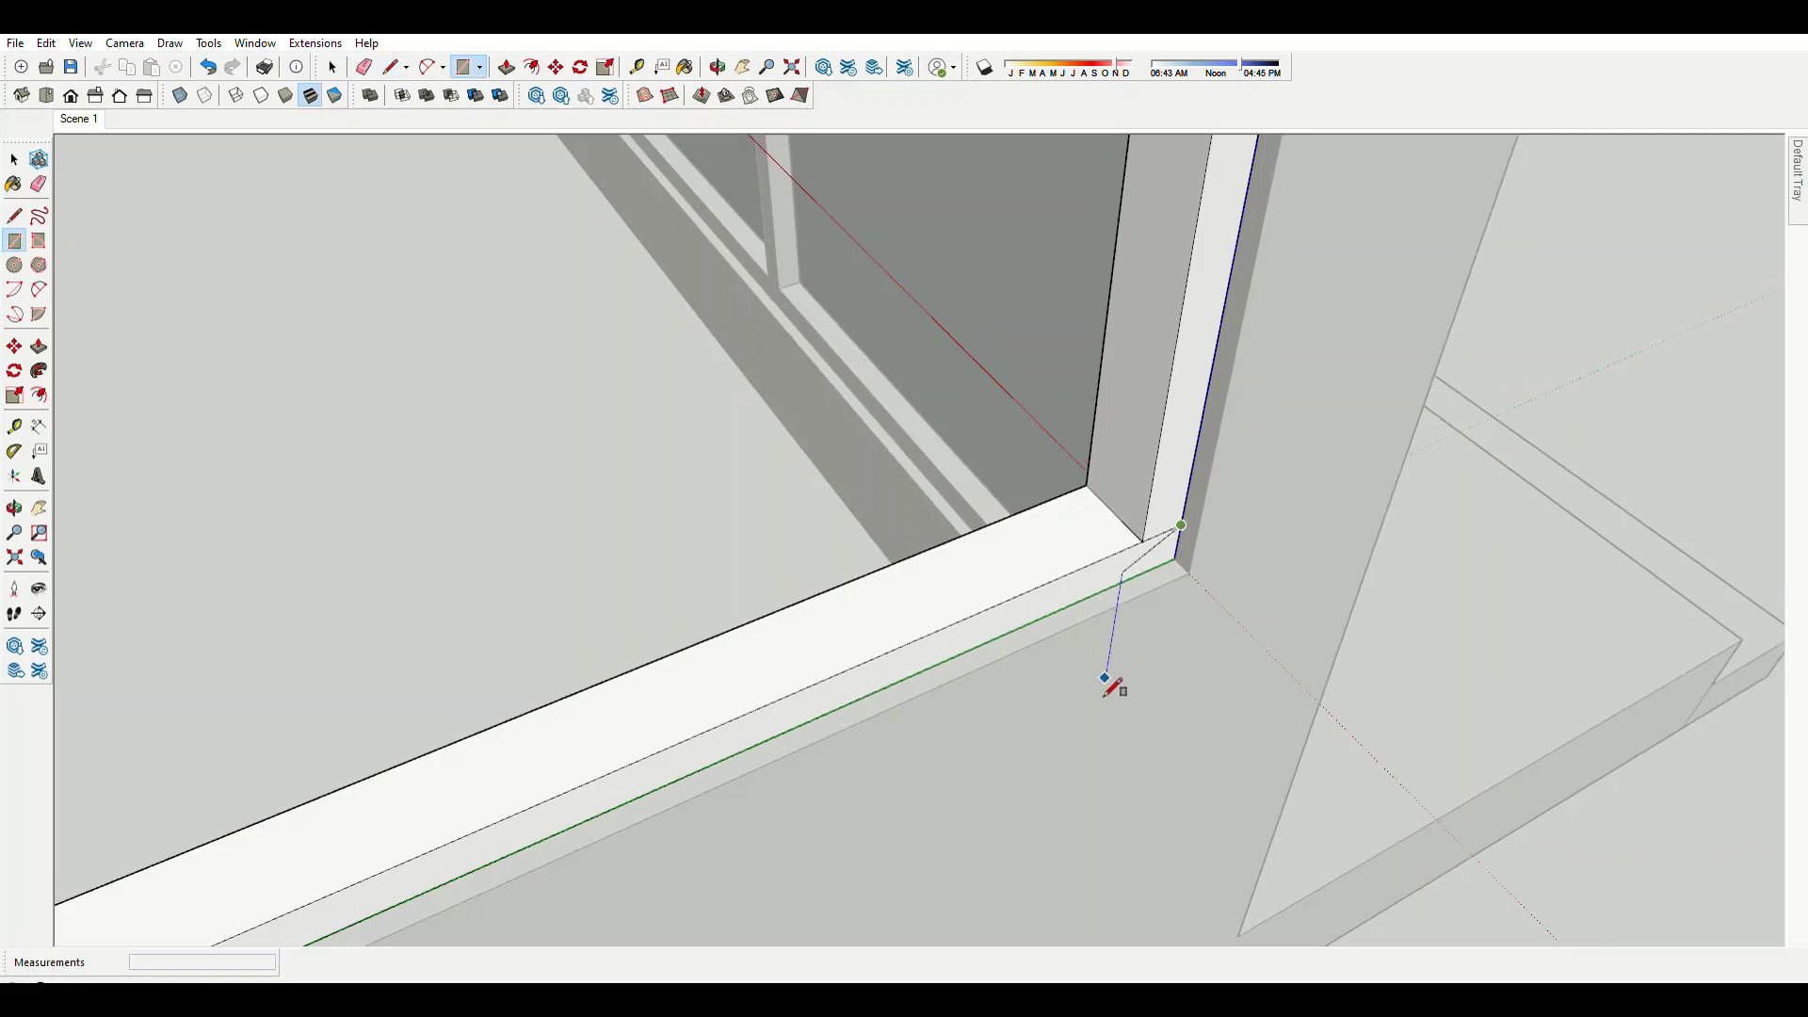
pyautogui.scroll(-2, 1203, 356)
pyautogui.scroll(5, 1144, 303)
pyautogui.scroll(-1, 1163, 269)
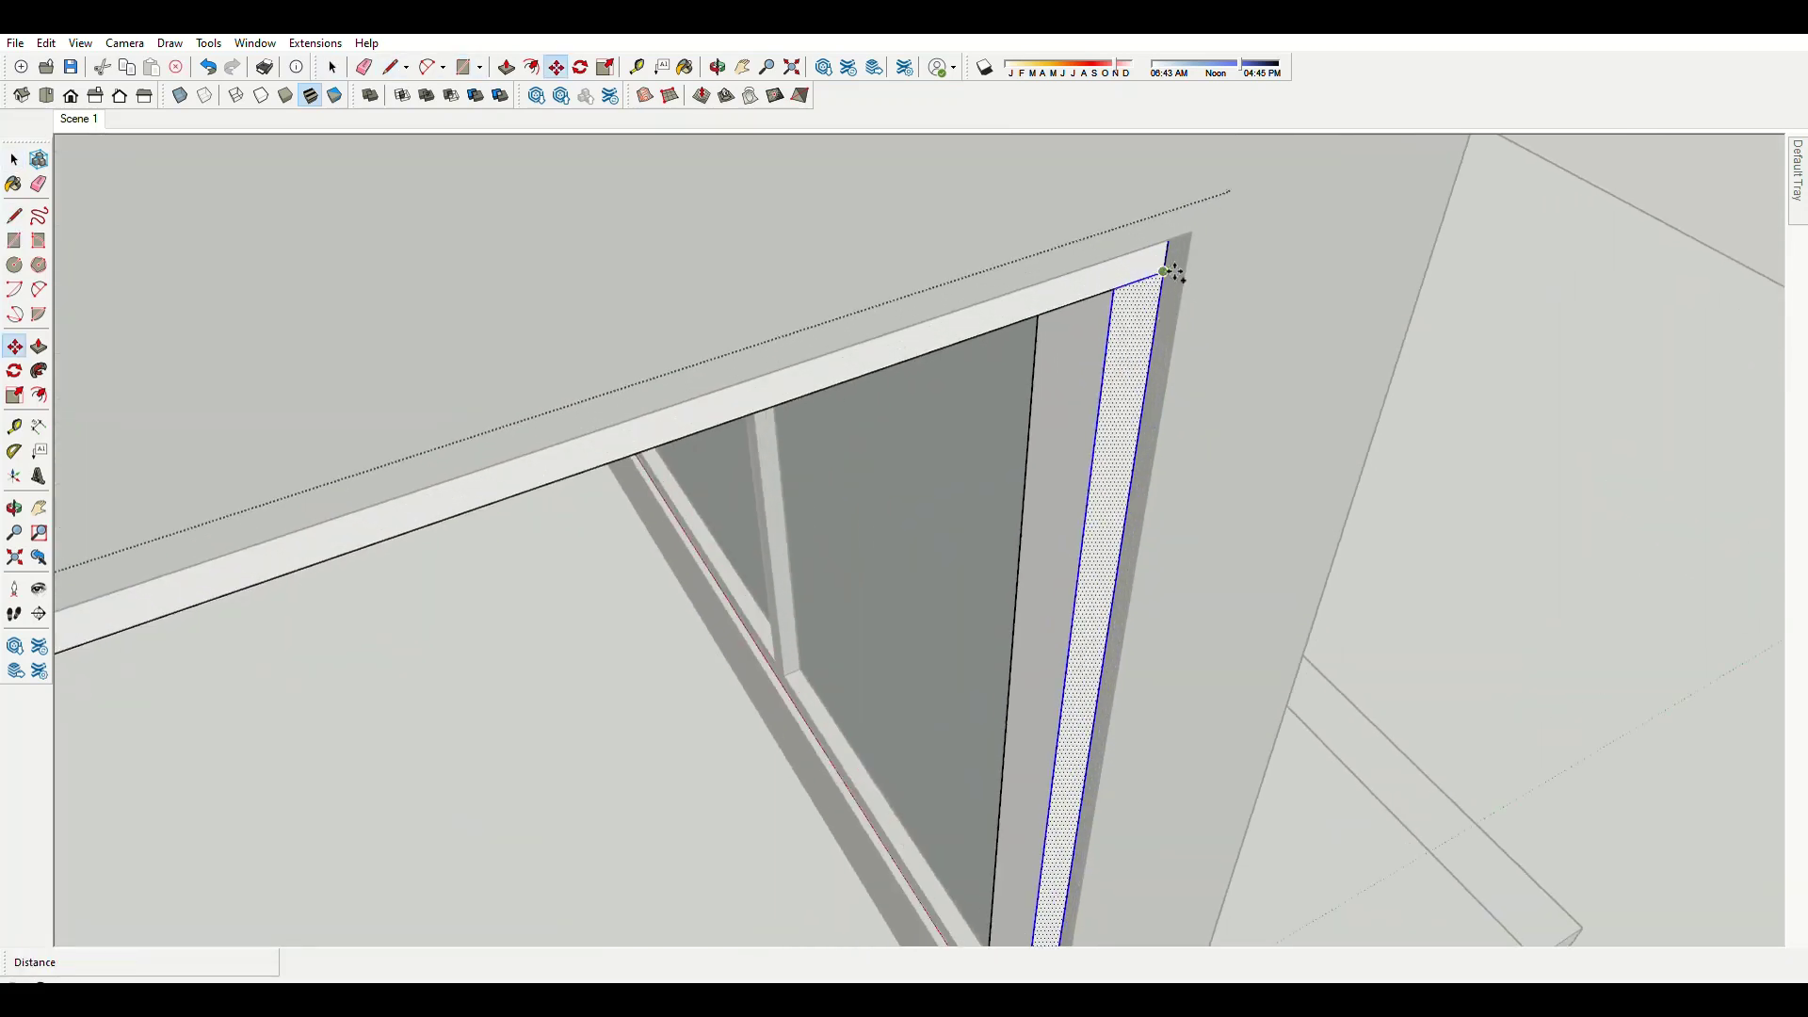
pyautogui.scroll(-2, 1163, 275)
pyautogui.press('m')
pyautogui.click(1160, 273)
pyautogui.press('ctrl')
pyautogui.write('/2')
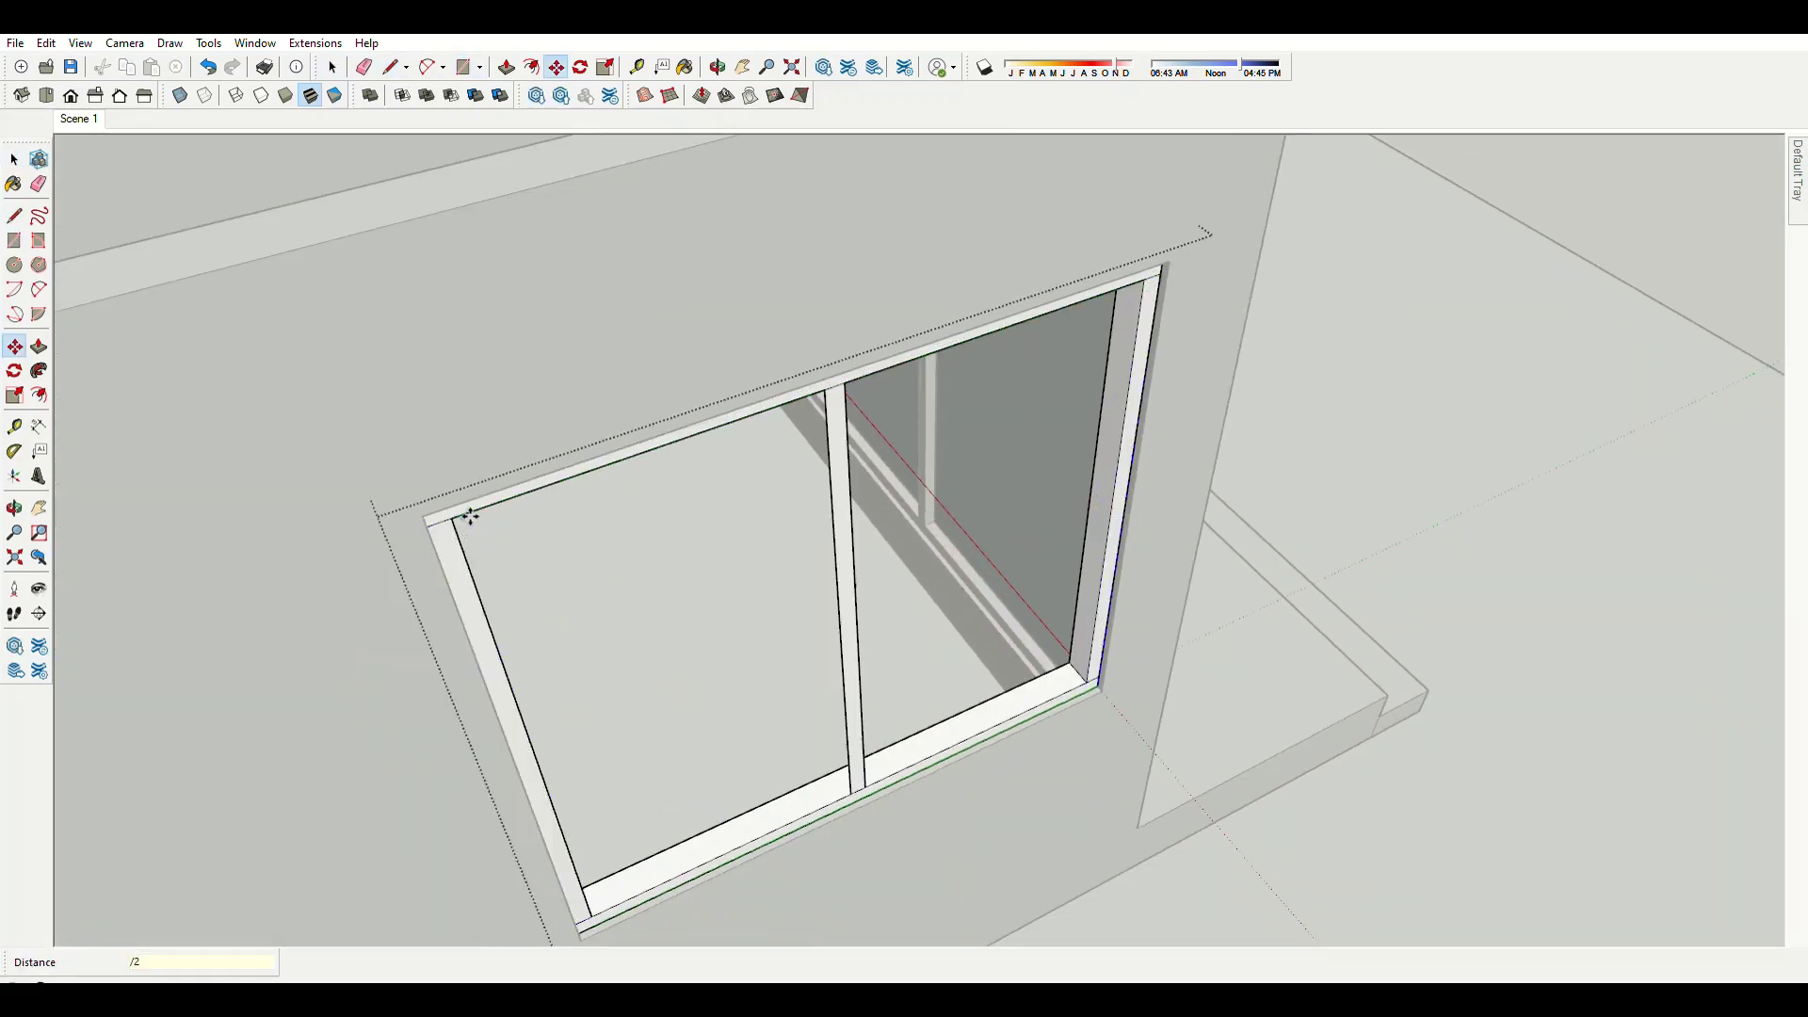
pyautogui.press('Return')
pyautogui.scroll(4, 848, 772)
# Extrude the divider strip 100 mm and begin a face filling the right pane.
pyautogui.press('p')
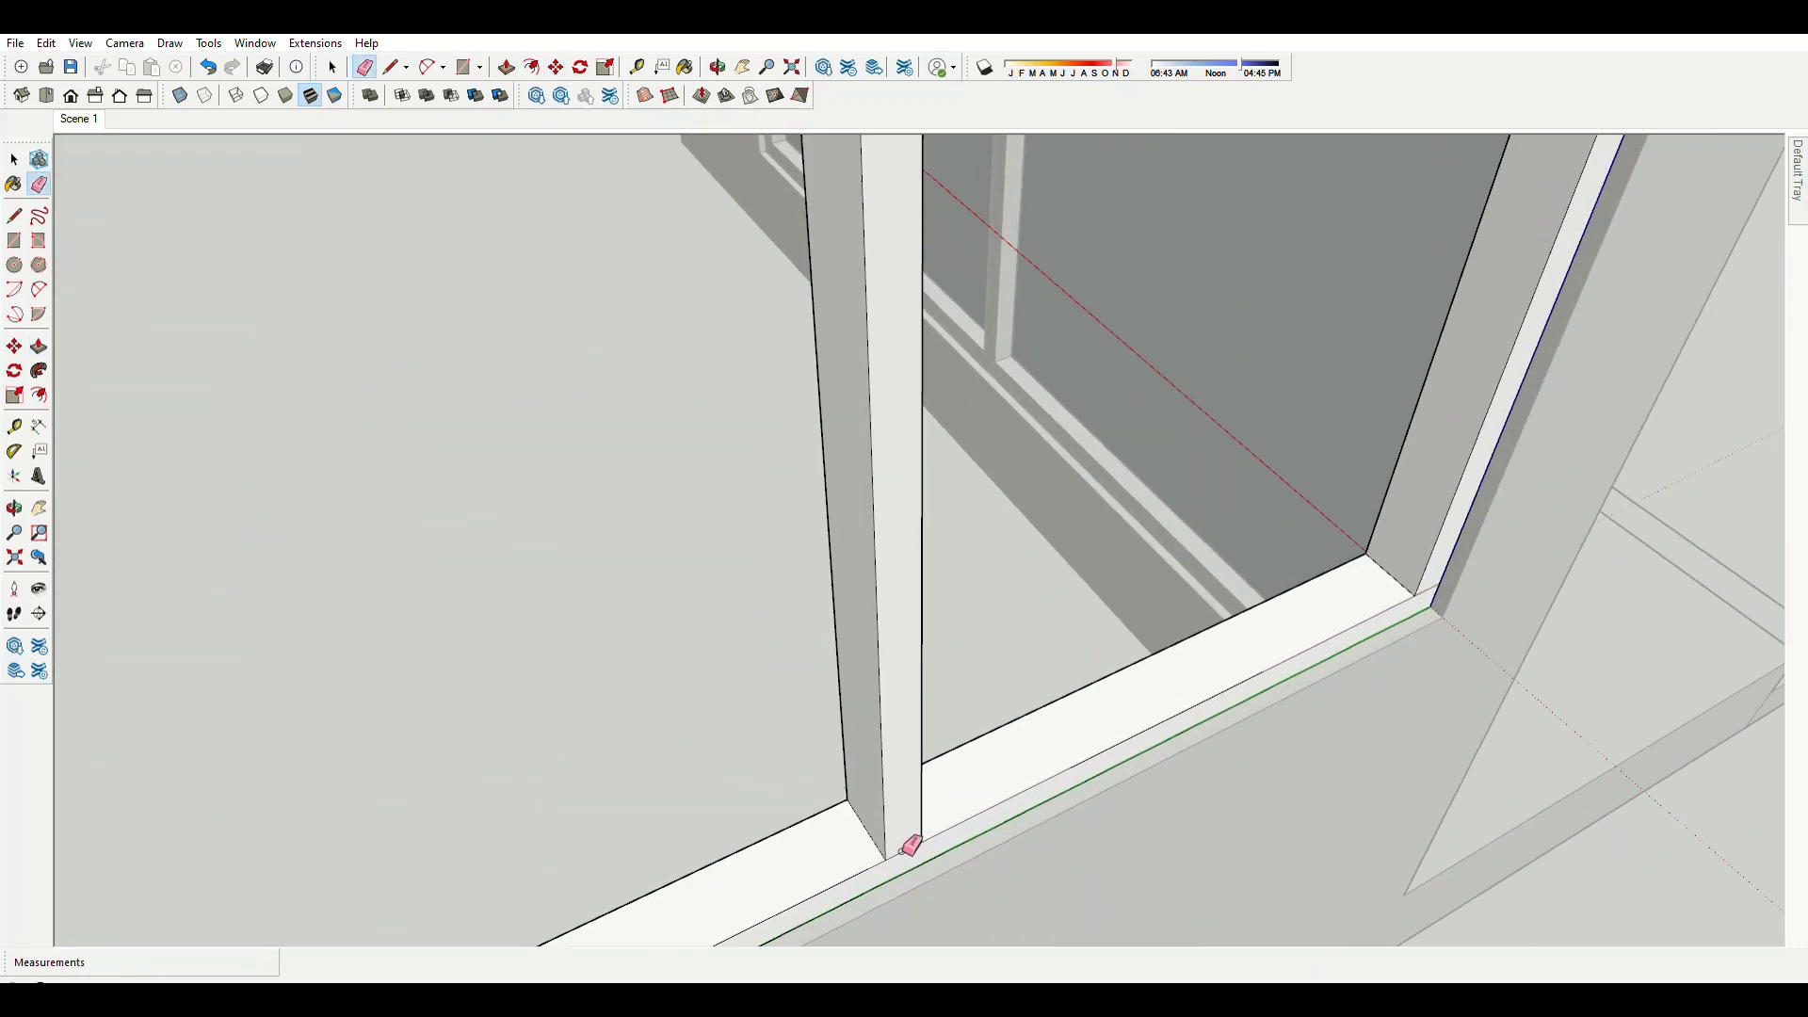
pyautogui.scroll(-2, 1331, 665)
pyautogui.scroll(2, 1284, 565)
pyautogui.scroll(-3, 787, 819)
pyautogui.scroll(1, 758, 843)
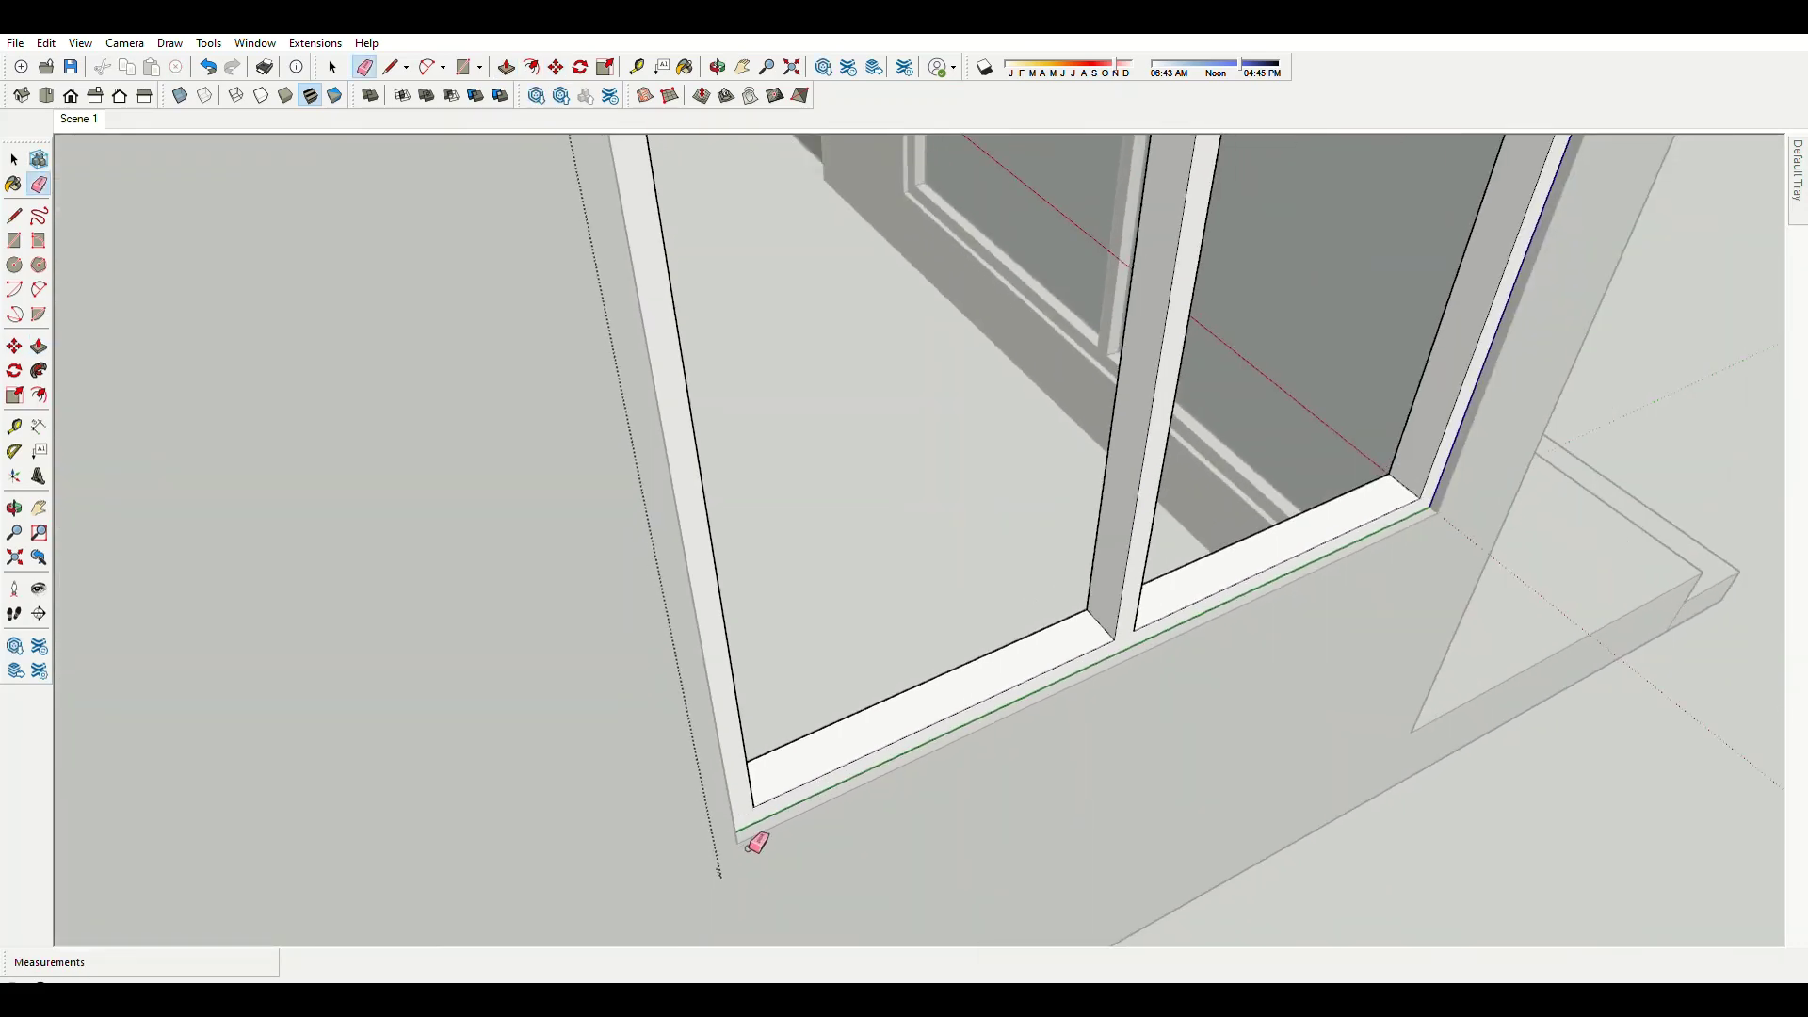
pyautogui.scroll(-2, 653, 177)
pyautogui.scroll(-2, 920, 251)
pyautogui.scroll(2, 832, 380)
pyautogui.scroll(2, 1059, 302)
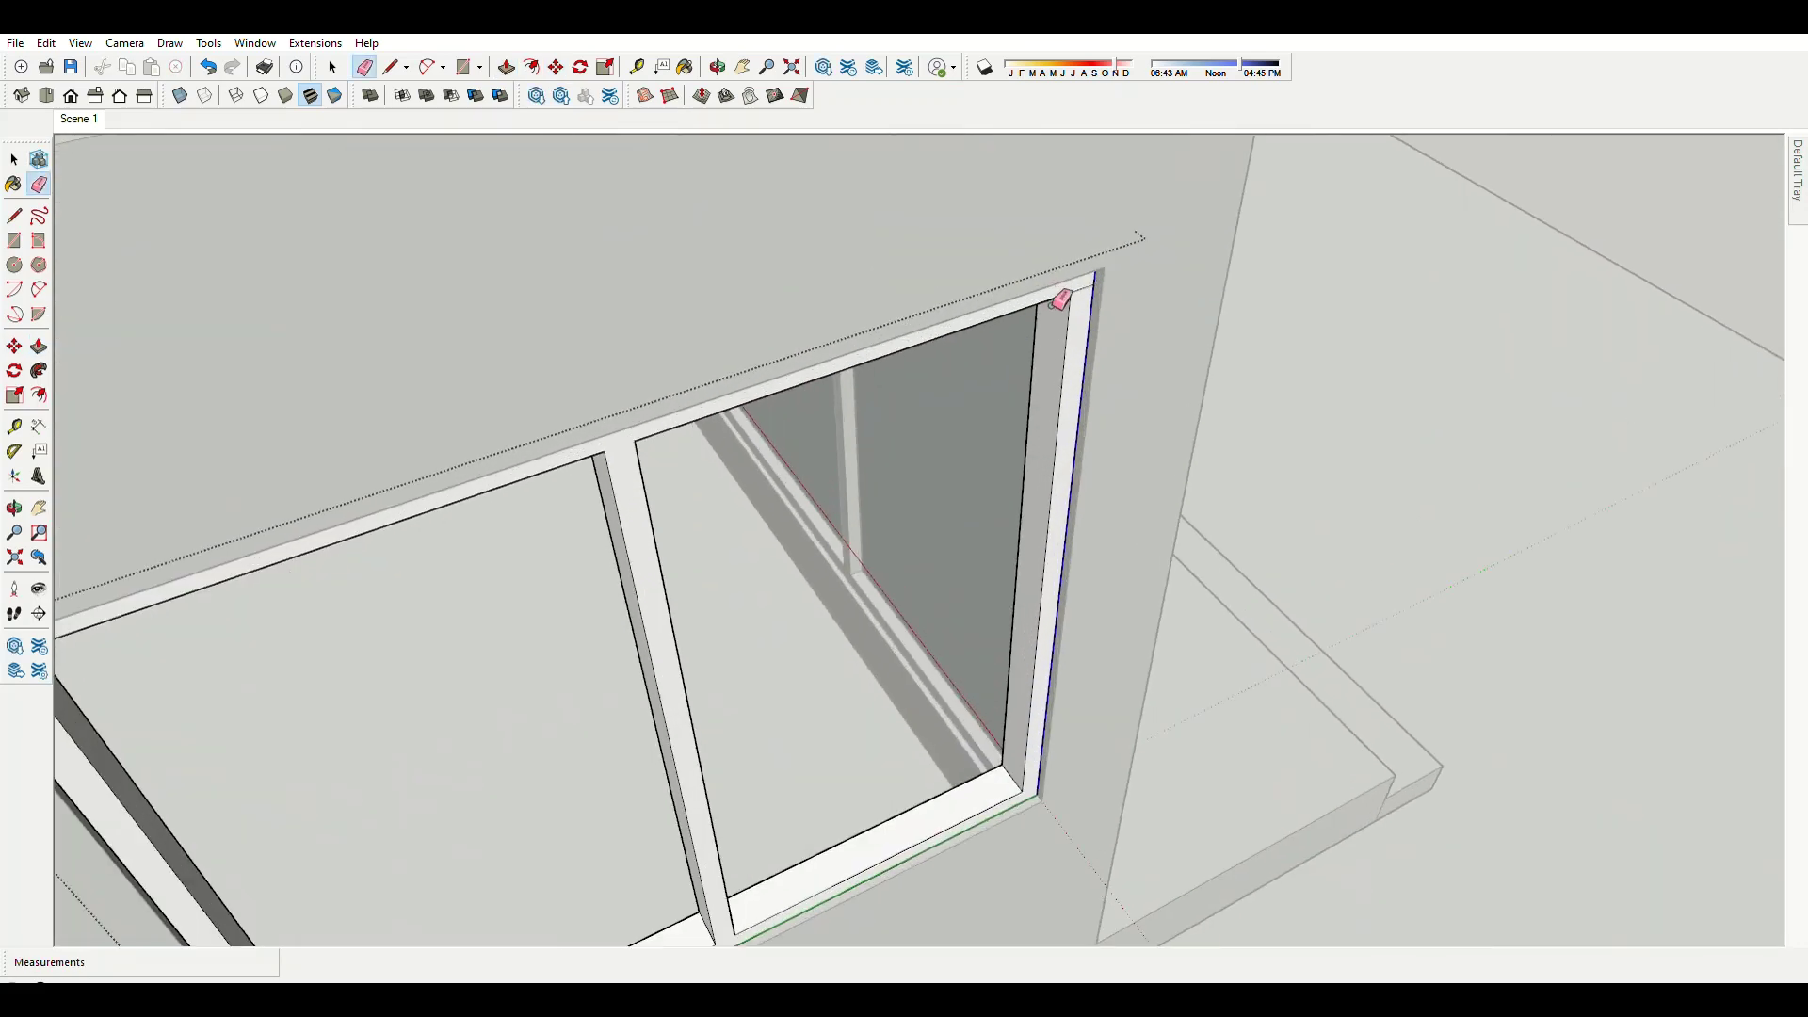
pyautogui.scroll(2, 1060, 302)
pyautogui.scroll(2, 1003, 854)
pyautogui.click(1033, 861)
pyautogui.scroll(-3, 1057, 738)
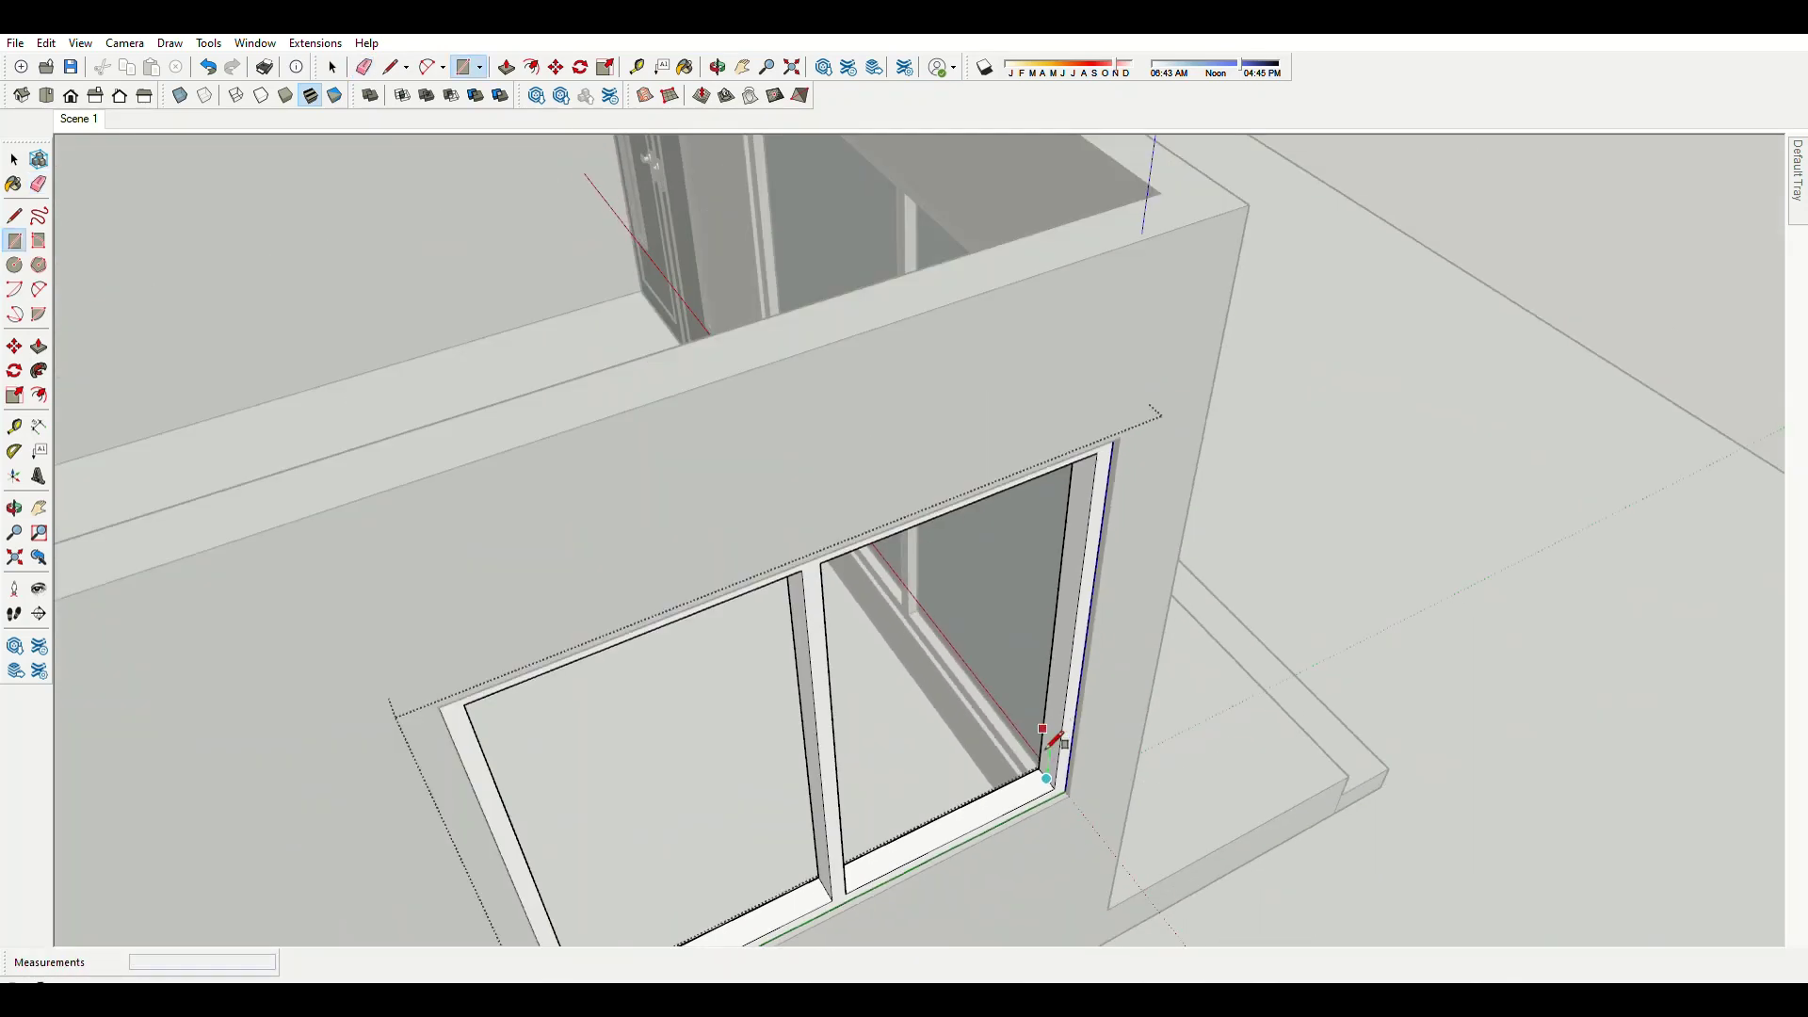
pyautogui.moveTo(1057, 739); pyautogui.dragTo(496, 251, button='middle')
pyautogui.scroll(3, 597, 250)
pyautogui.scroll(2, 585, 223)
# Finish the right pane face and copy it into the left pane.
pyautogui.click(585, 223)
pyautogui.press('space')
pyautogui.click(617, 296)
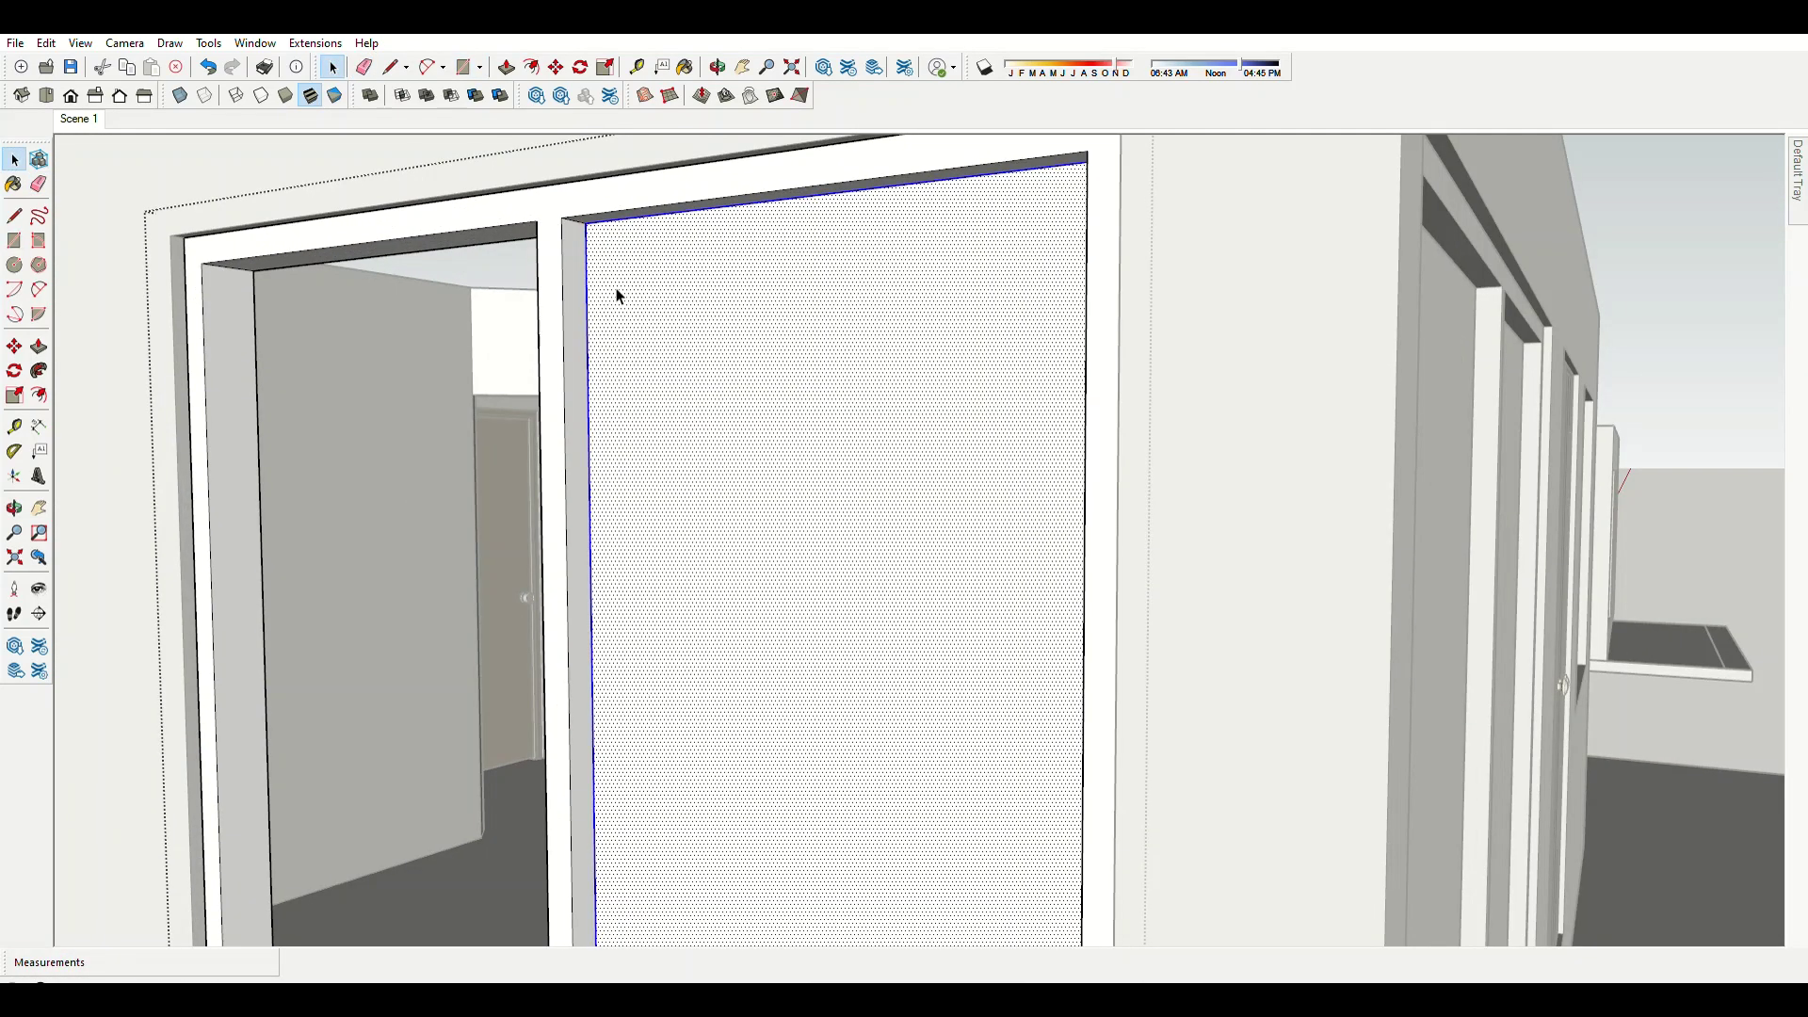
pyautogui.press('m')
pyautogui.keyDown('ctrl'); pyautogui.click(569, 231); pyautogui.keyUp('ctrl')
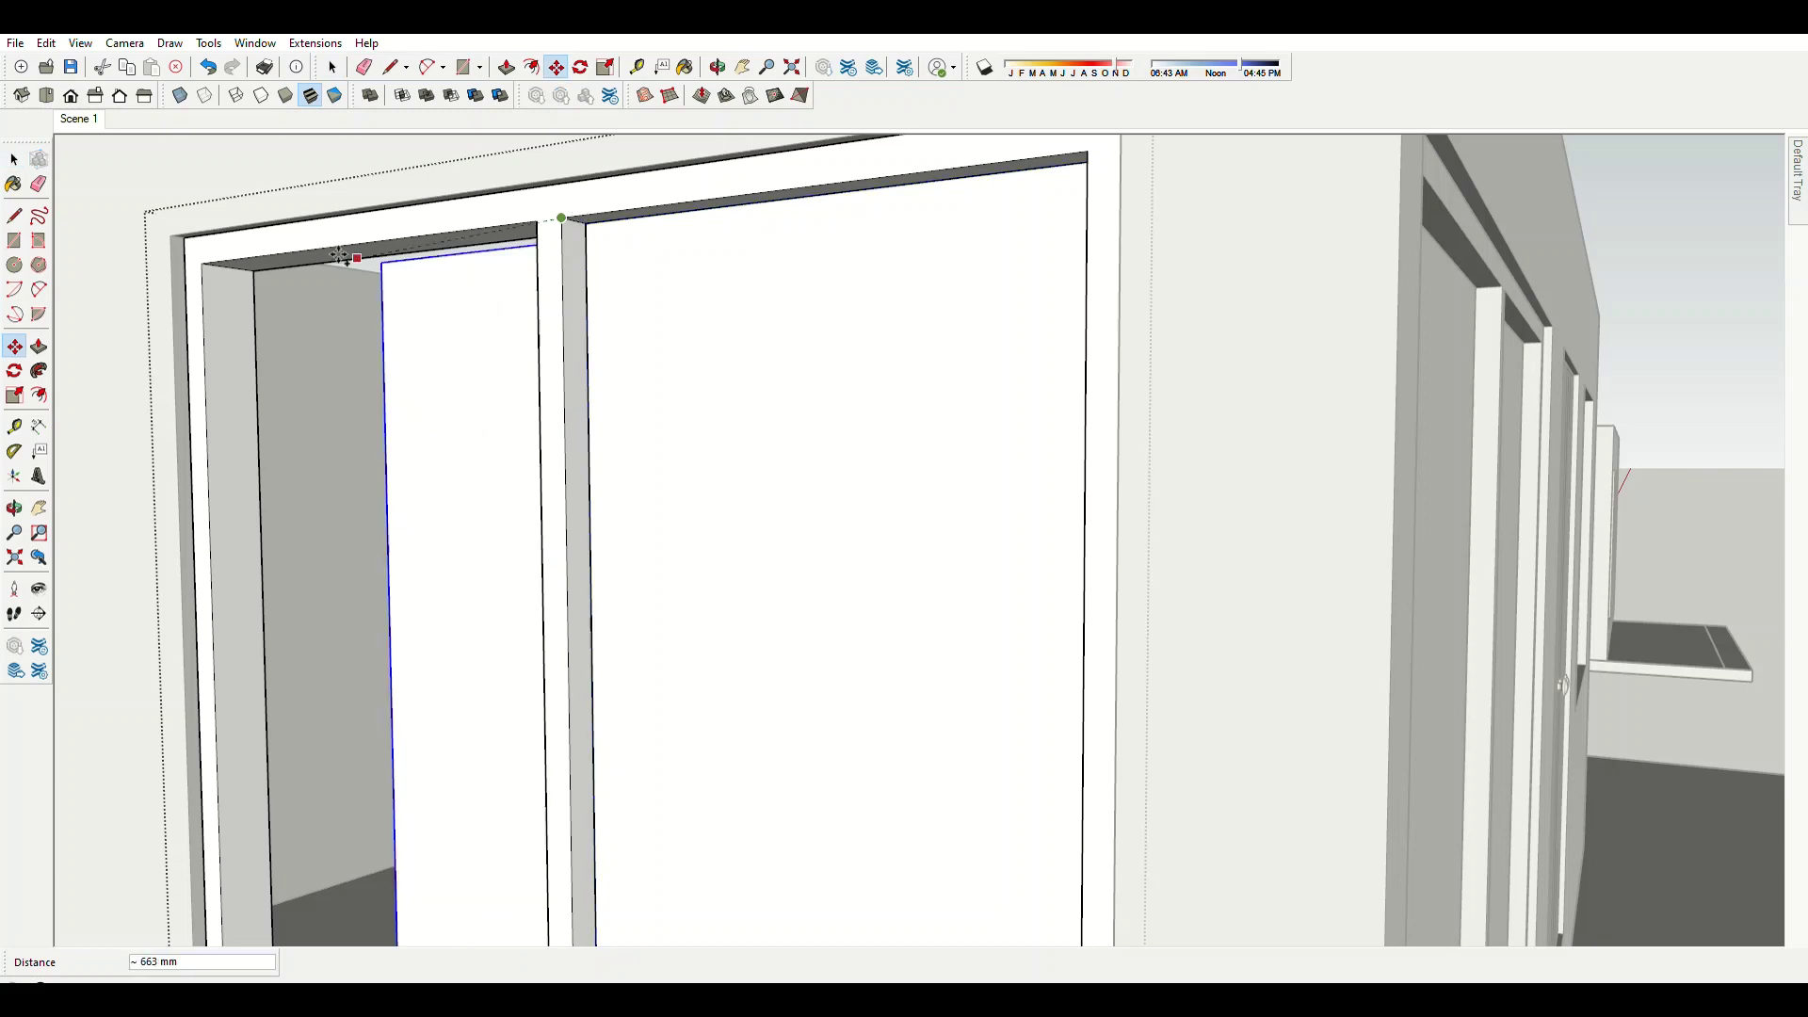
pyautogui.click(210, 254)
# Drop the window at the chosen corner and view the whole house.
pyautogui.scroll(-3, 856, 505)
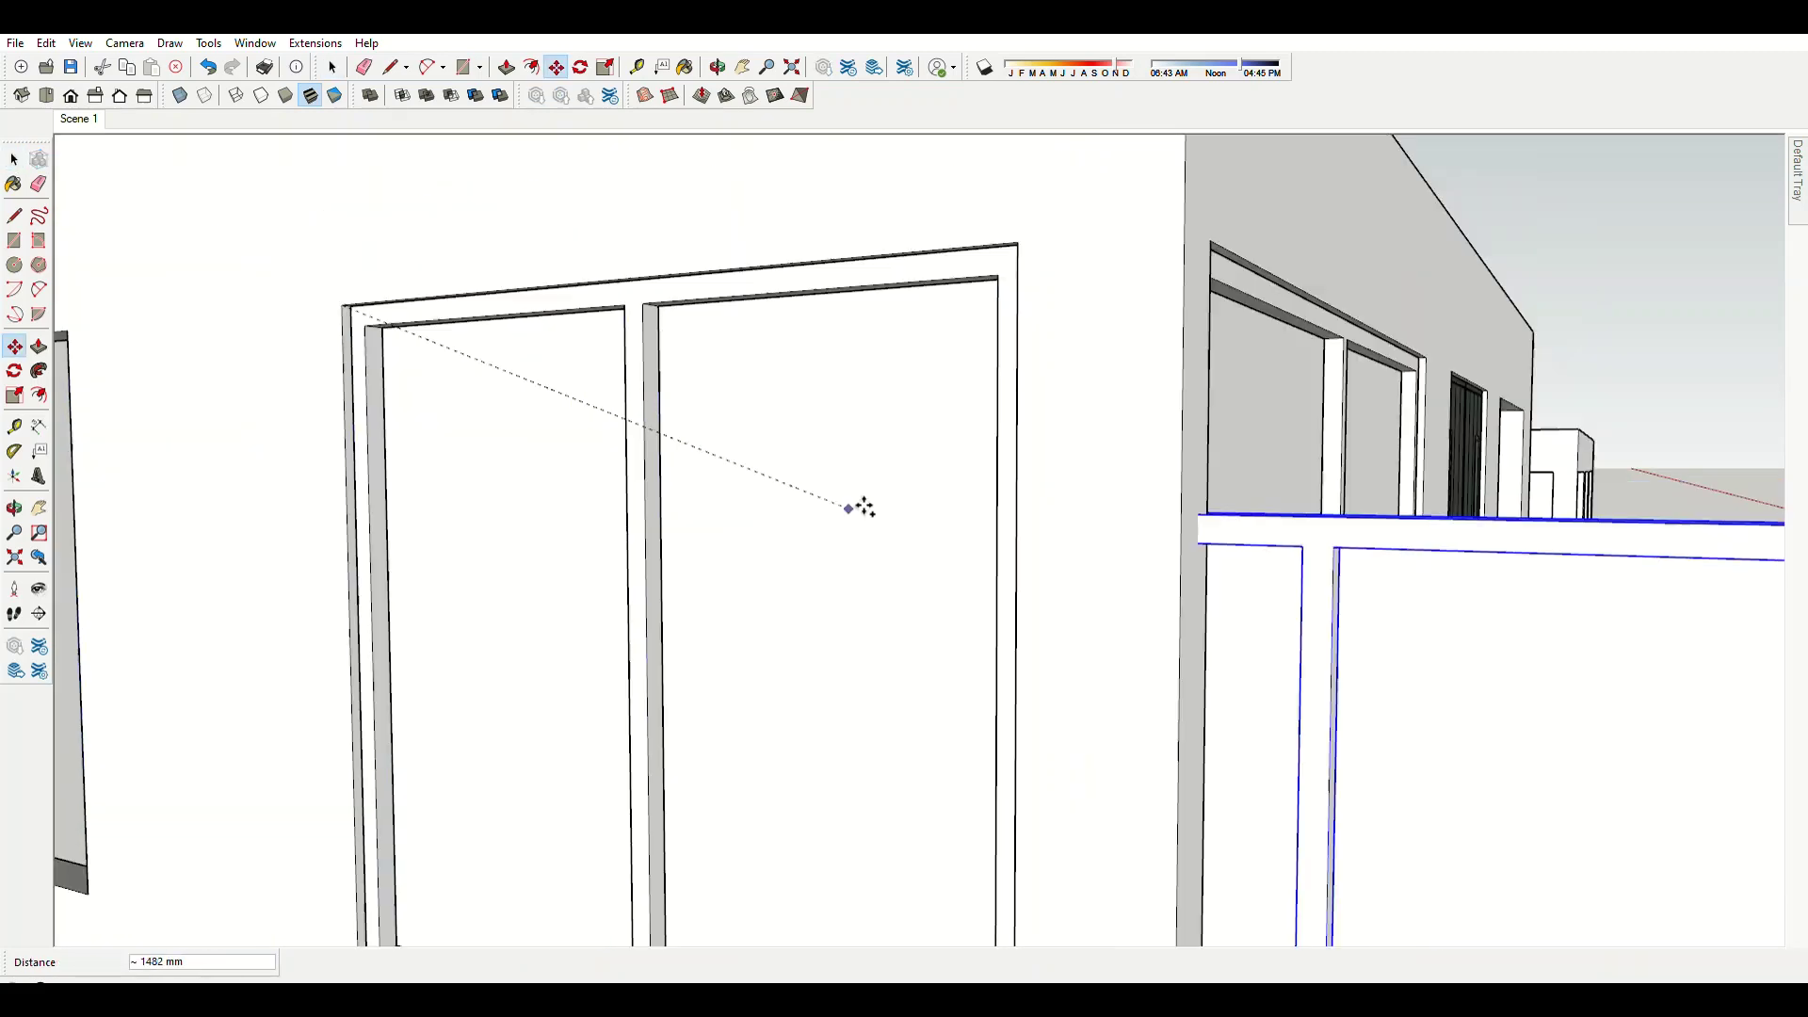
pyautogui.moveTo(856, 505); pyautogui.dragTo(202, 452, button='middle')
pyautogui.scroll(5, 201, 452)
pyautogui.scroll(2, 97, 323)
pyautogui.click(97, 323)
pyautogui.press('space')
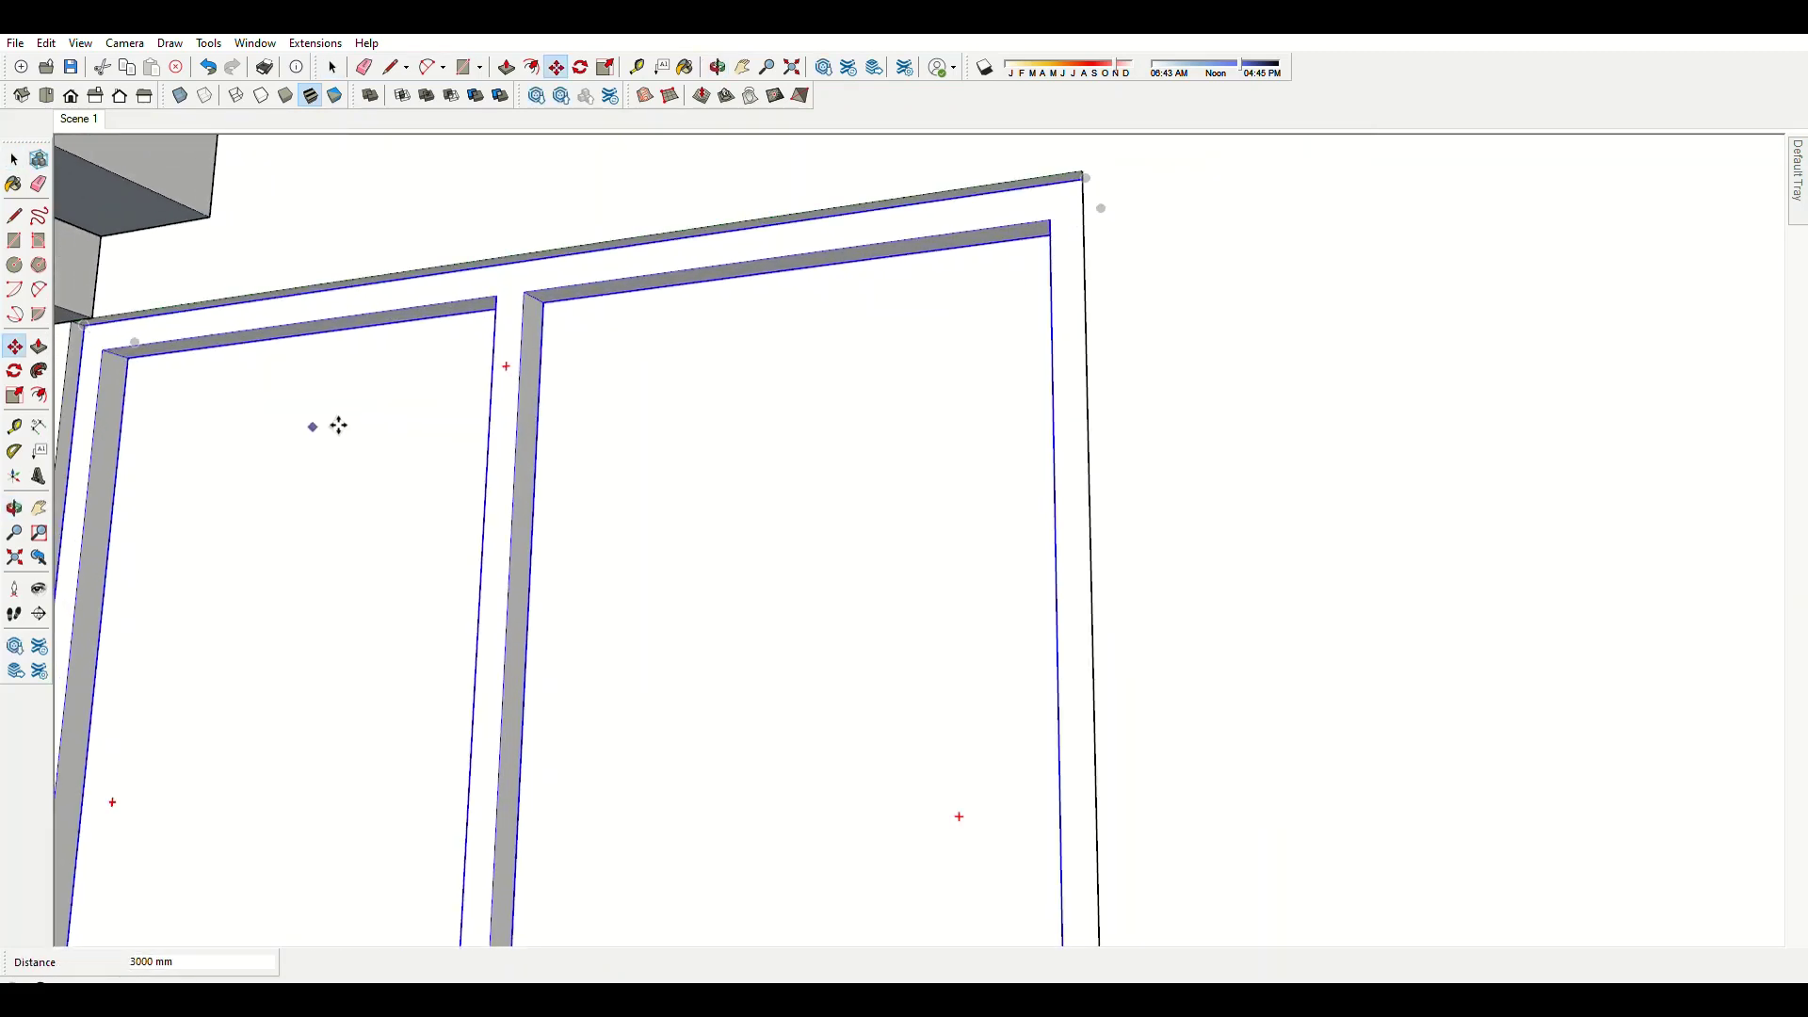
pyautogui.scroll(-5, 476, 464)
pyautogui.scroll(-4, 748, 589)
pyautogui.moveTo(747, 590)
pyautogui.mouseDown(button='middle')
pyautogui.moveTo(604, 874)
pyautogui.moveTo(697, 744)
pyautogui.mouseUp(button='middle')
# Move the two-pane window into the ground-floor wall opening.
pyautogui.press('m')
pyautogui.scroll(5, 706, 719)
pyautogui.click(706, 718)
pyautogui.scroll(-2, 685, 770)
pyautogui.scroll(-5, 685, 769)
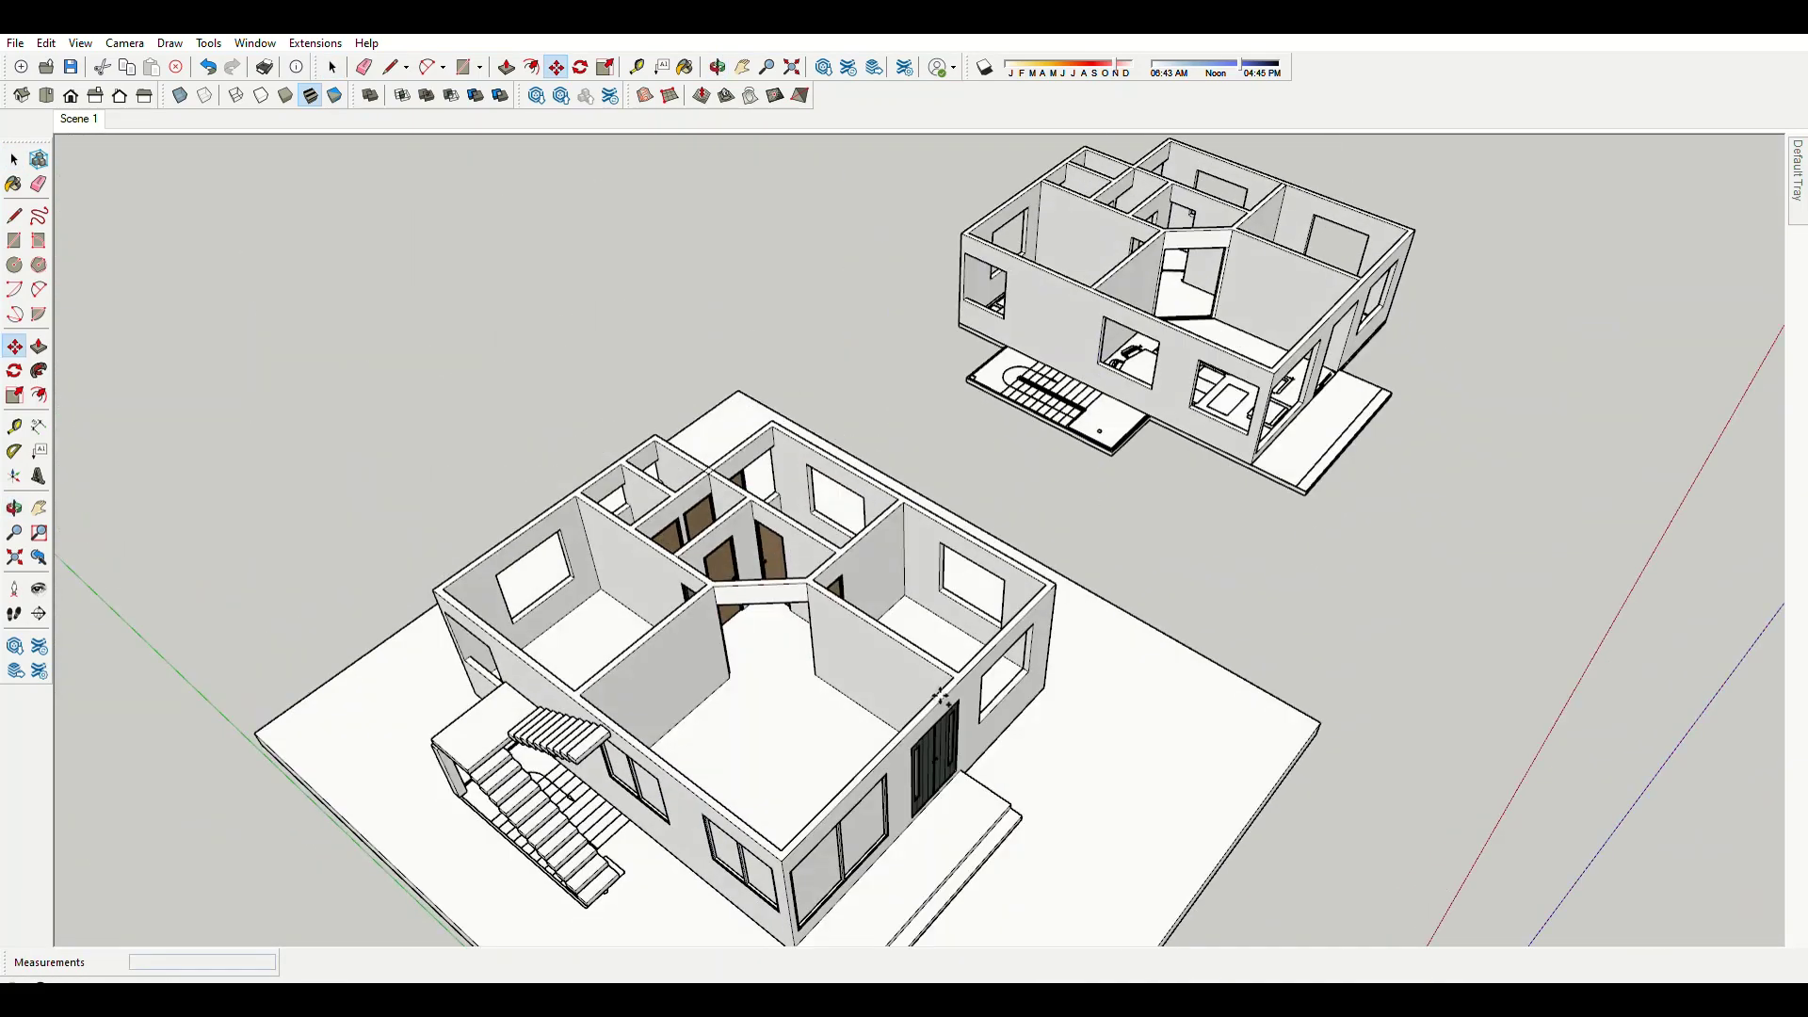
pyautogui.scroll(6, 1109, 578)
pyautogui.scroll(3, 1178, 520)
pyautogui.scroll(-5, 1173, 525)
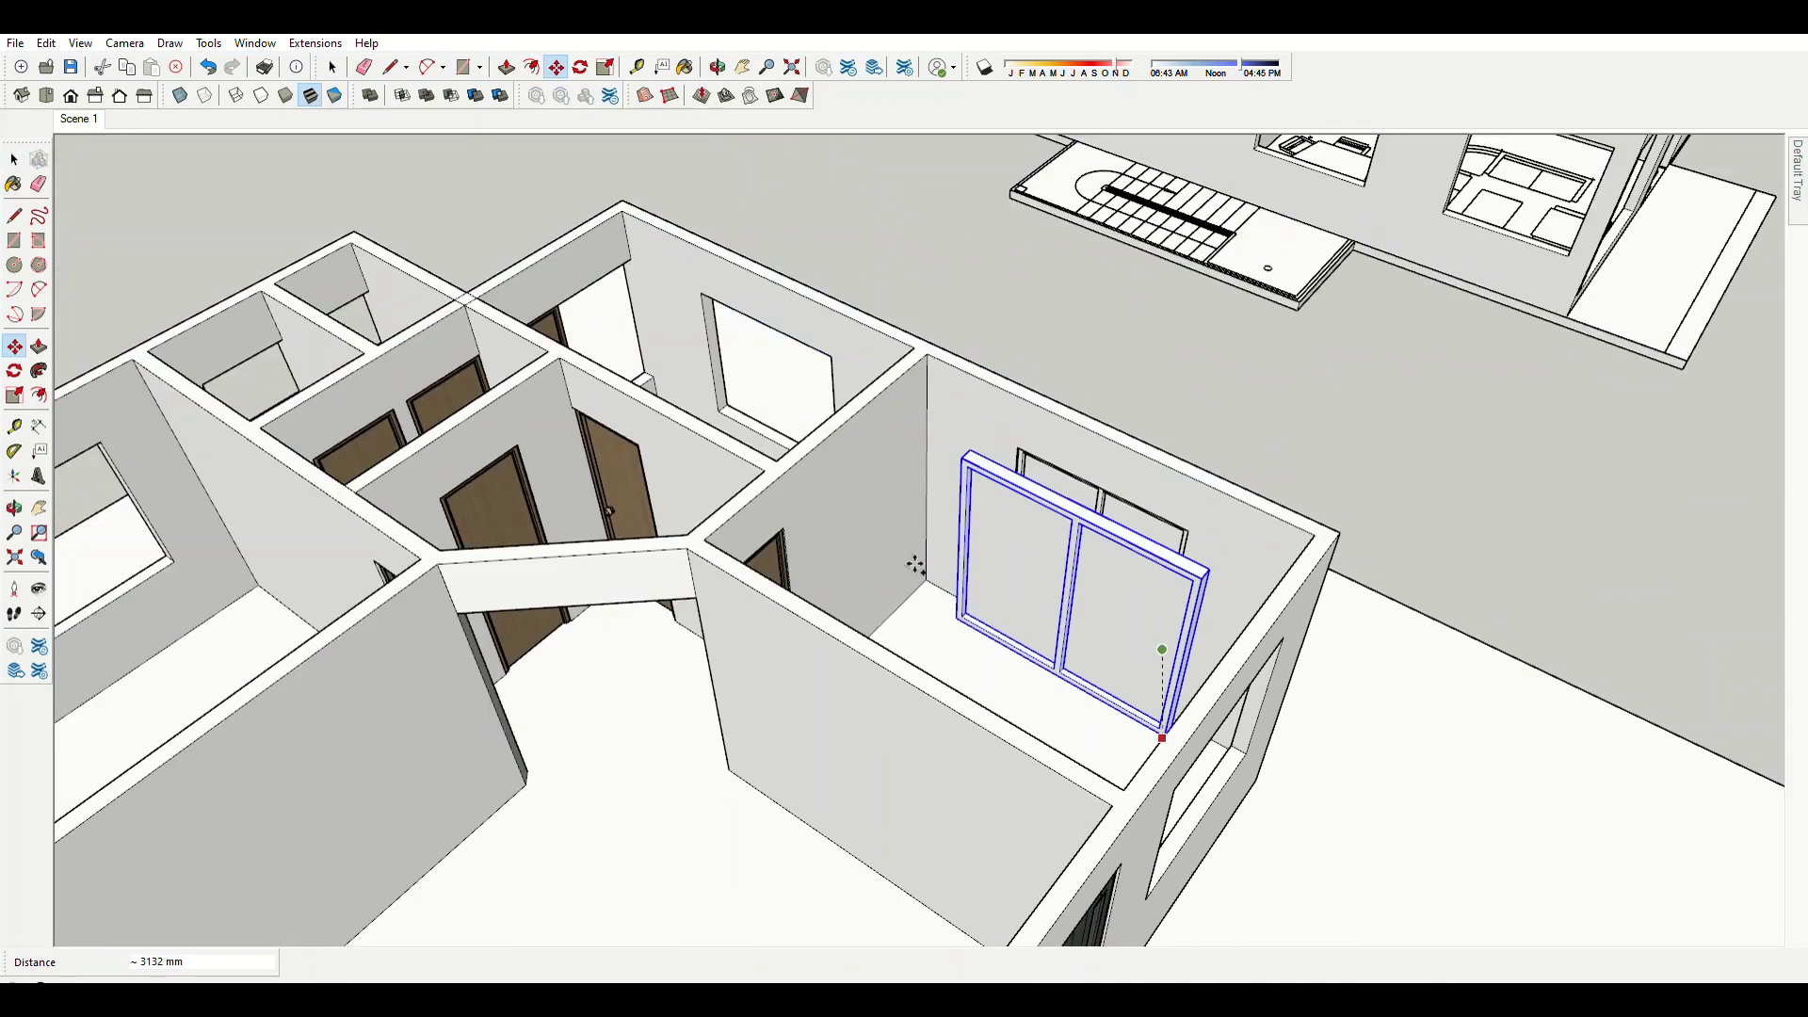
pyautogui.scroll(3, 791, 525)
pyautogui.scroll(2, 1029, 591)
pyautogui.scroll(-5, 1055, 599)
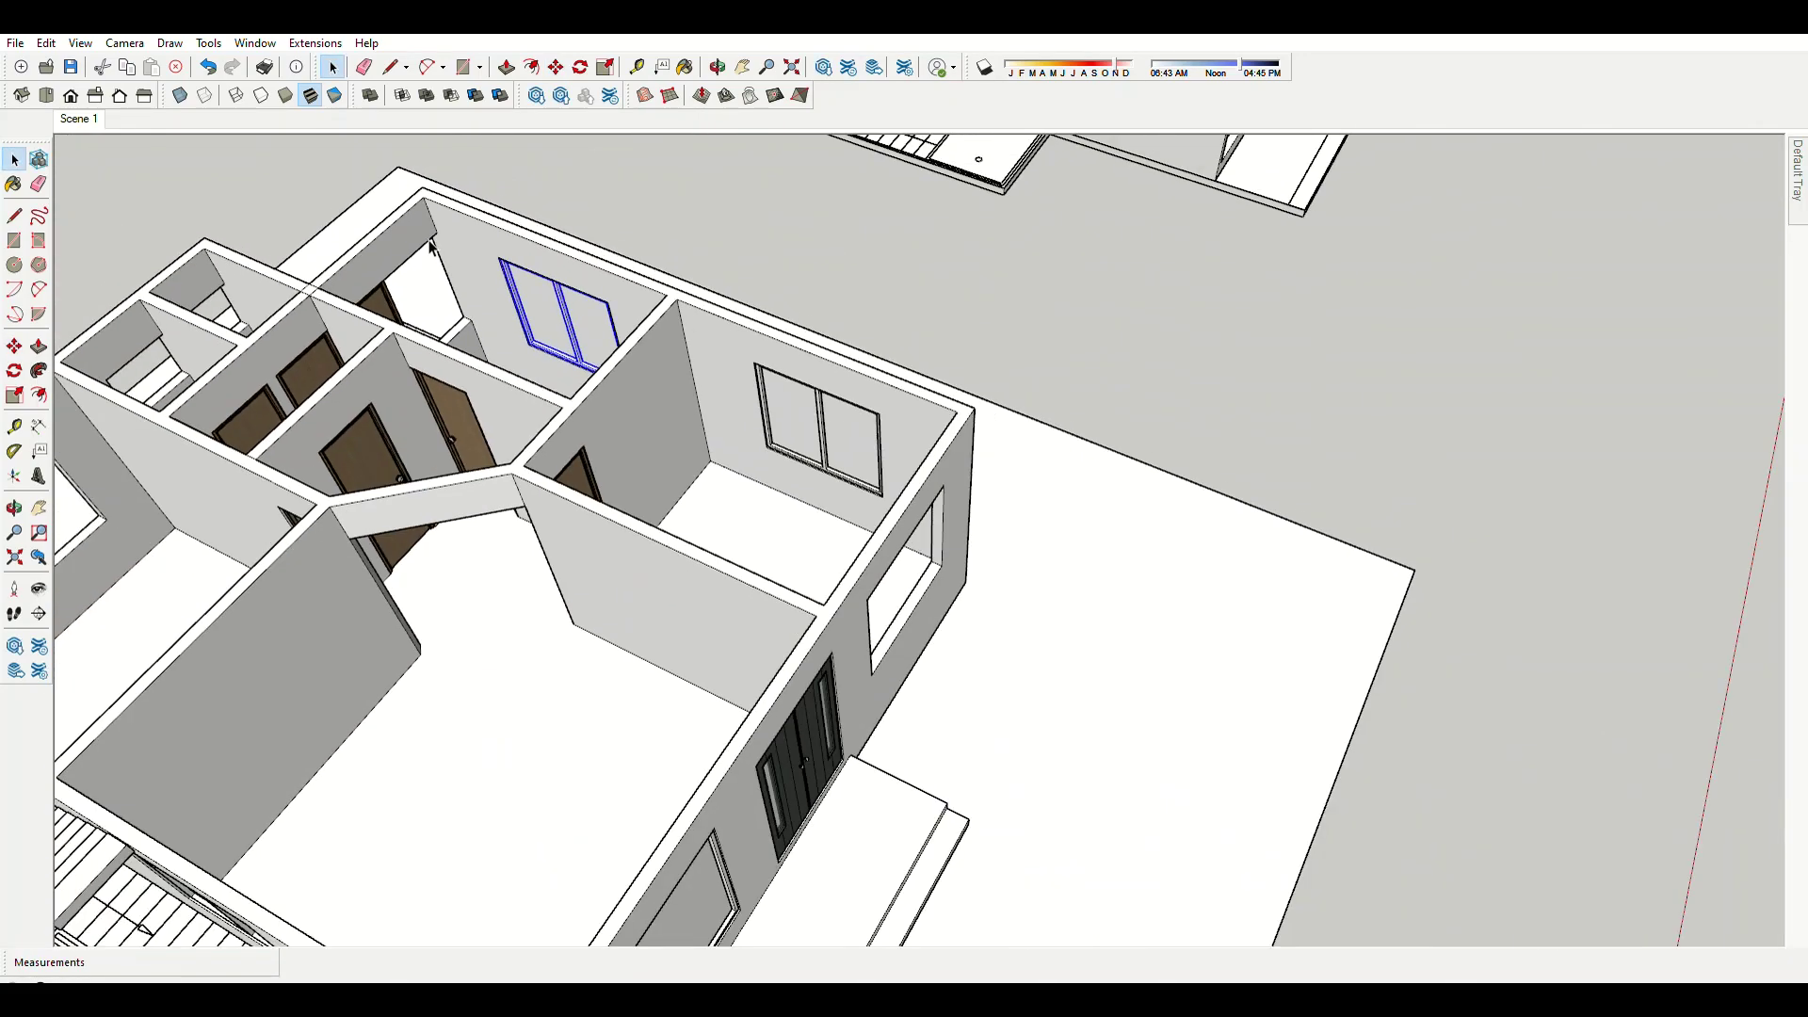
pyautogui.scroll(-3, 941, 471)
pyautogui.scroll(5, 859, 313)
pyautogui.press('space')
pyautogui.write('90')
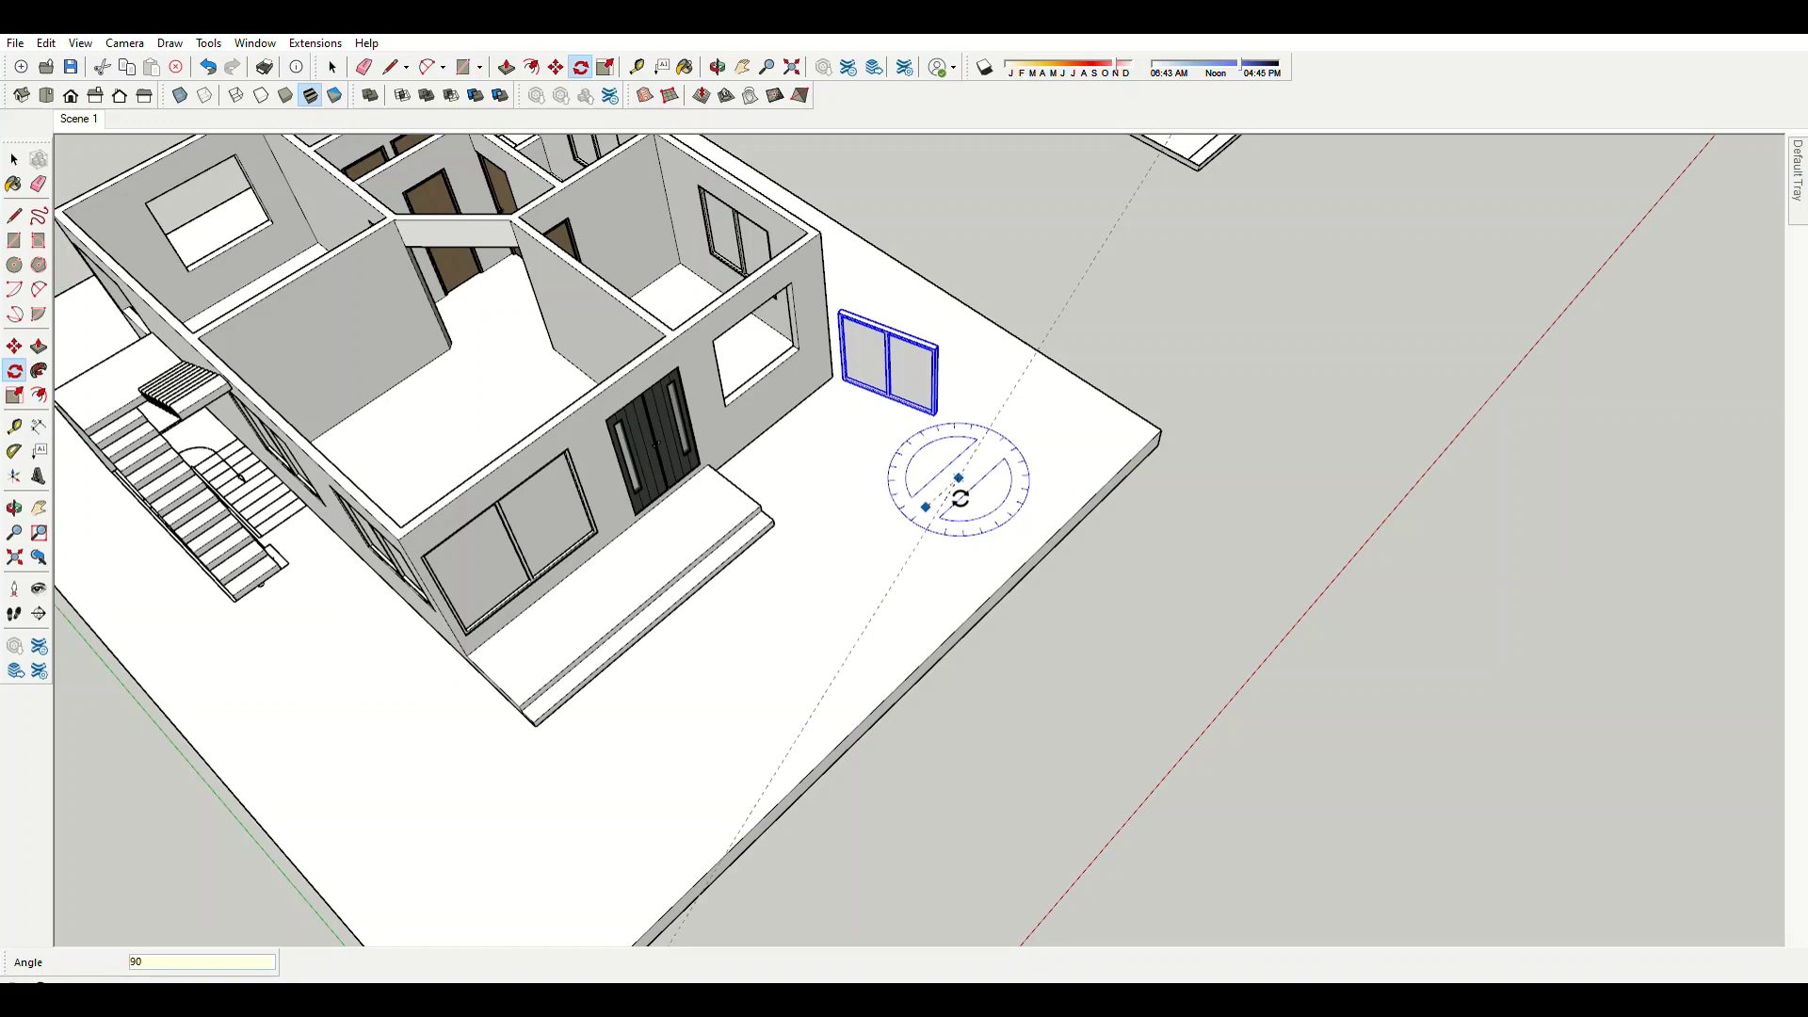
# Set the 90°-rotated window copy into the side-wall opening.
pyautogui.scroll(3, 961, 497)
pyautogui.scroll(3, 921, 593)
pyautogui.press('m')
pyautogui.click(832, 579)
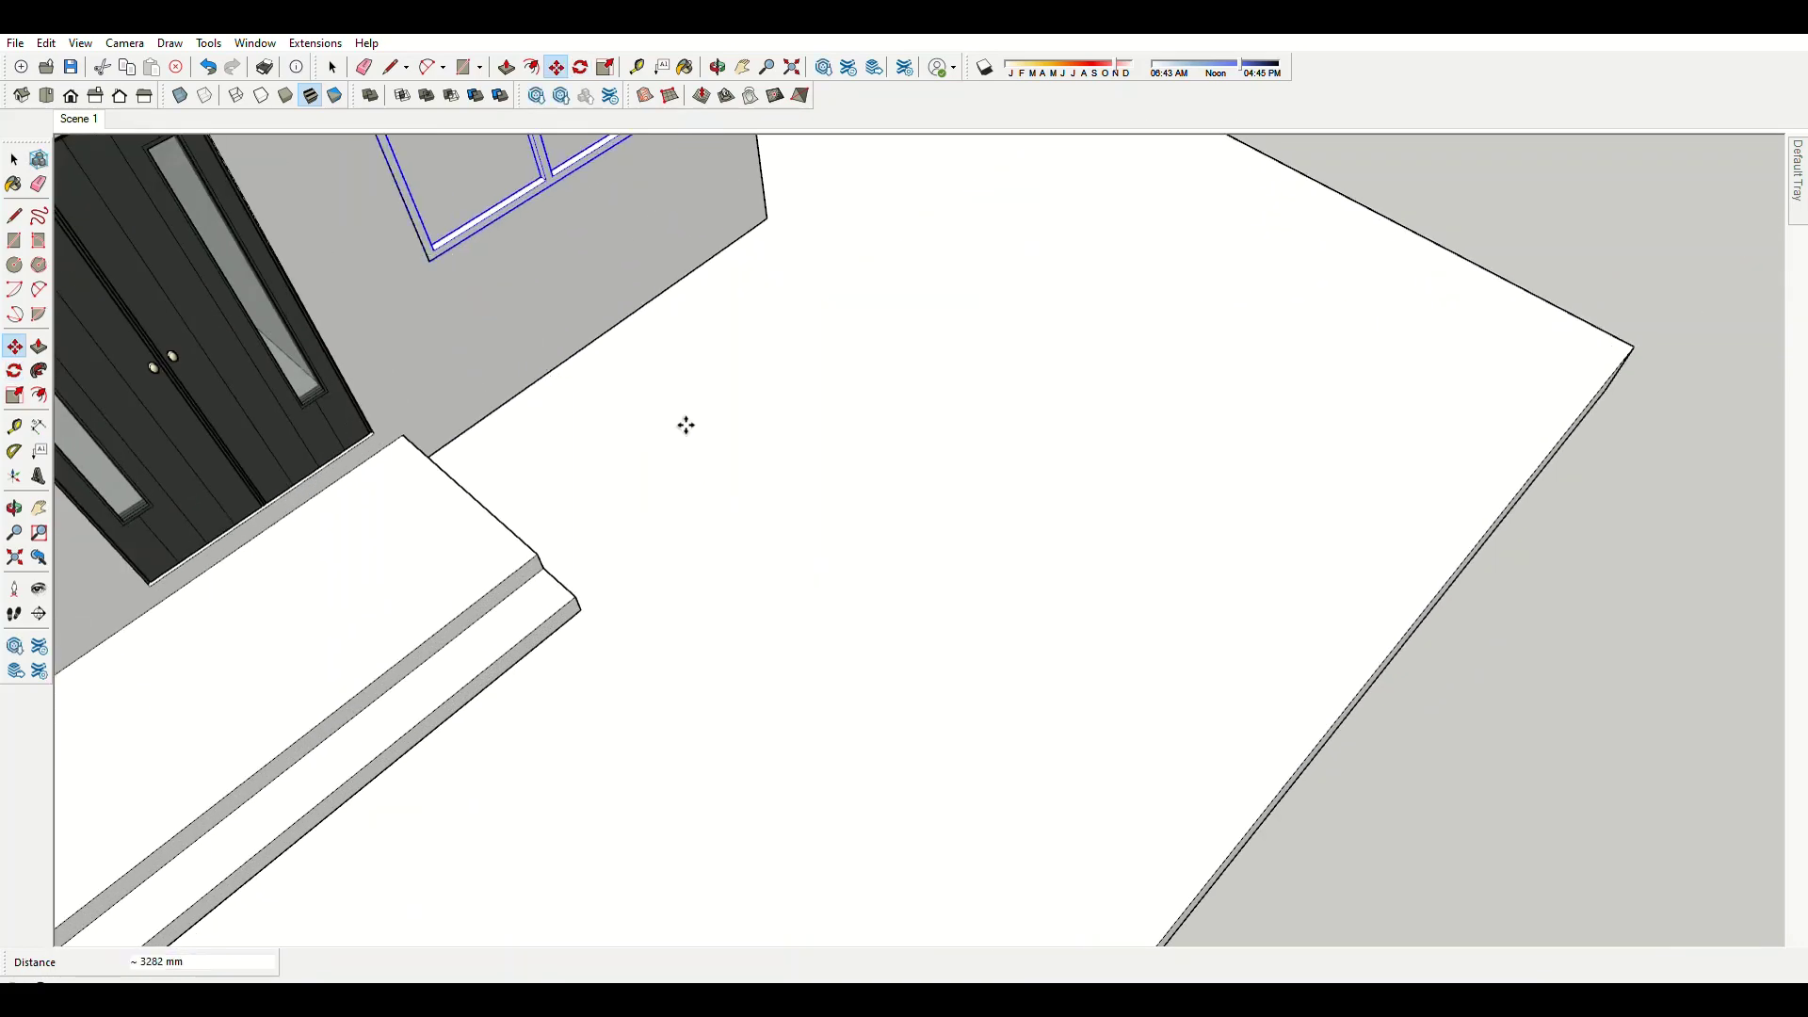
pyautogui.scroll(-5, 745, 479)
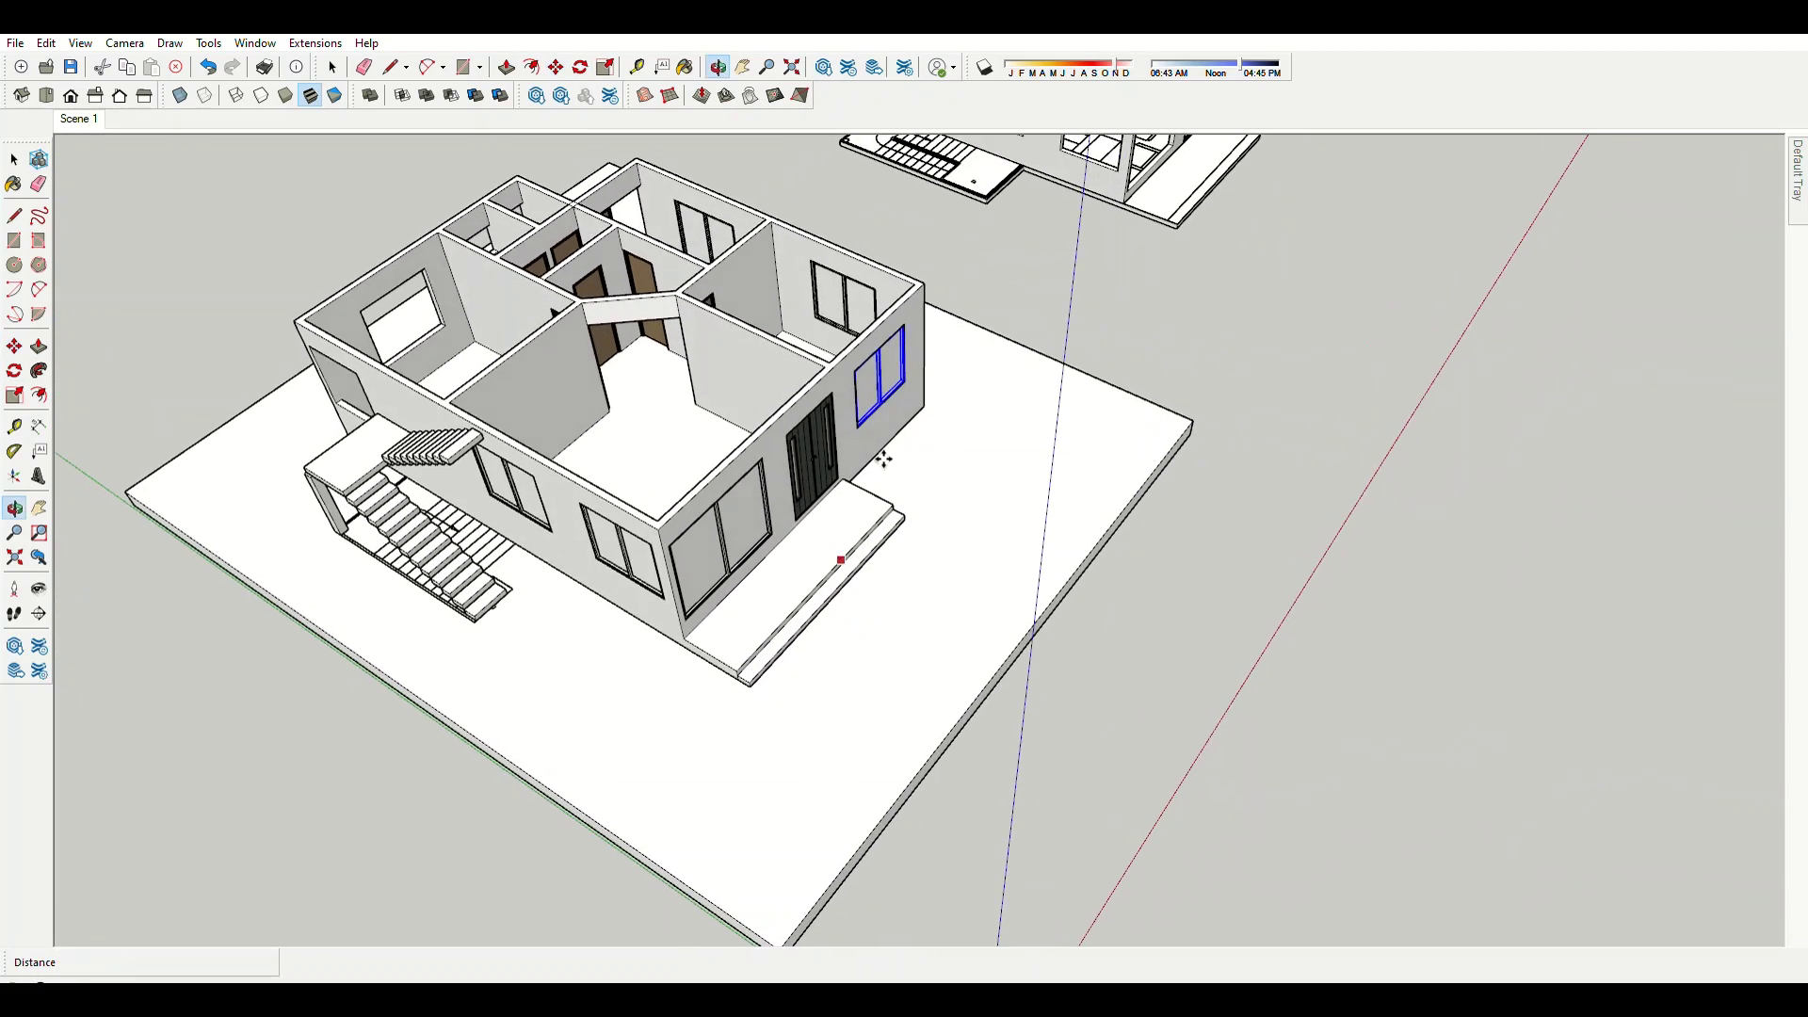
pyautogui.scroll(5, 920, 590)
pyautogui.click(932, 332)
pyautogui.scroll(-5, 1036, 471)
pyautogui.scroll(-3, 1130, 606)
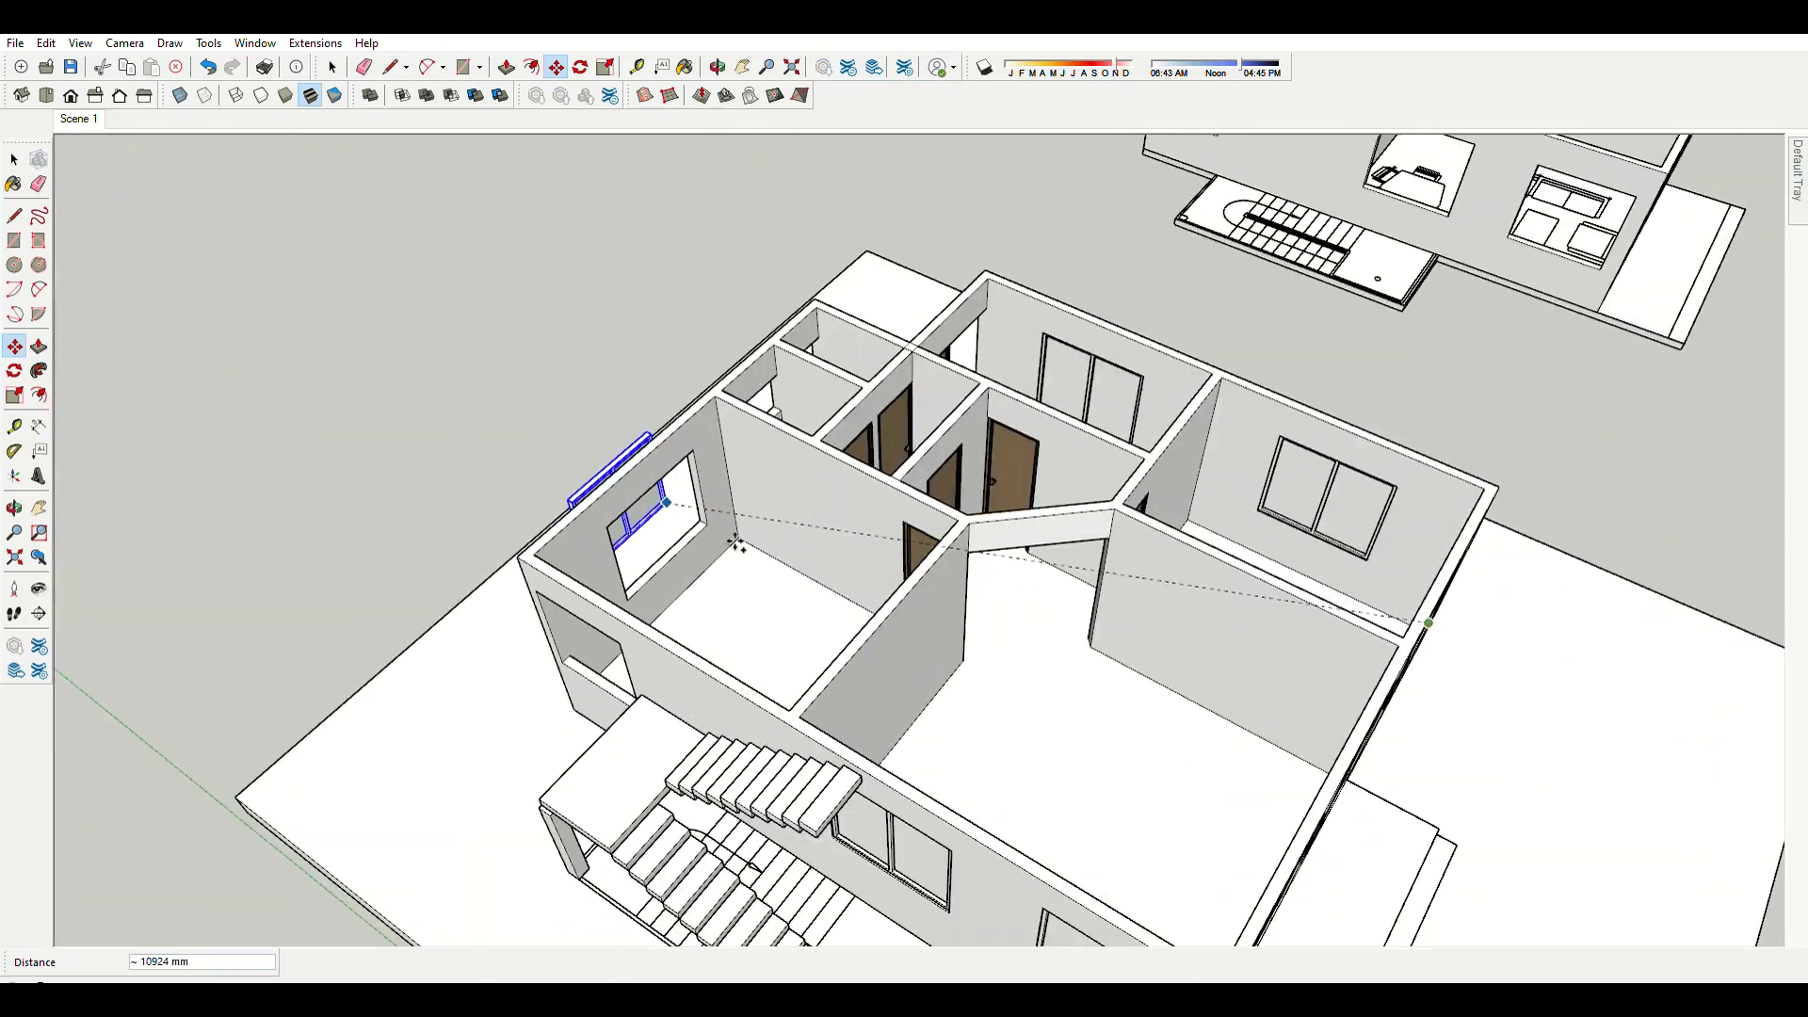
pyautogui.scroll(5, 659, 490)
pyautogui.press('space')
pyautogui.scroll(-5, 685, 530)
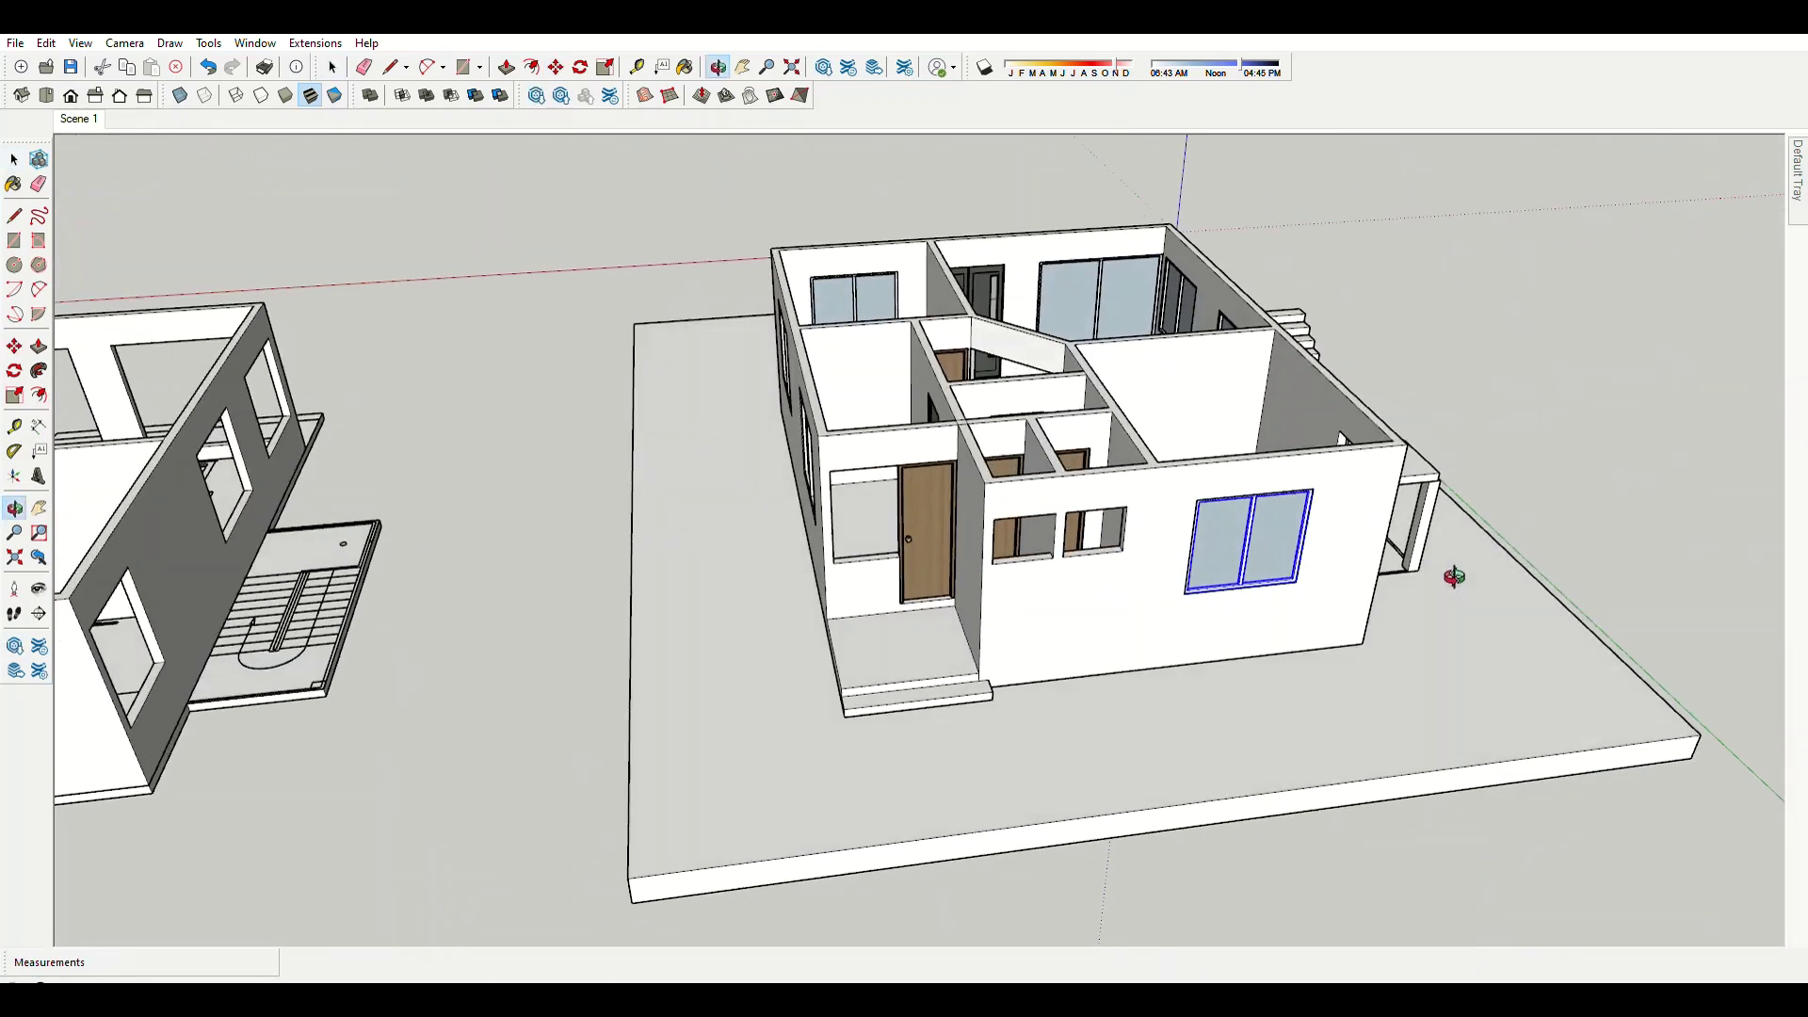
pyautogui.moveTo(686, 529); pyautogui.dragTo(908, 682, button='middle')
pyautogui.scroll(2, 989, 620)
pyautogui.scroll(3, 989, 620)
# Draw a rectangle filling the side-wall opening and make it a group.
pyautogui.press('r')
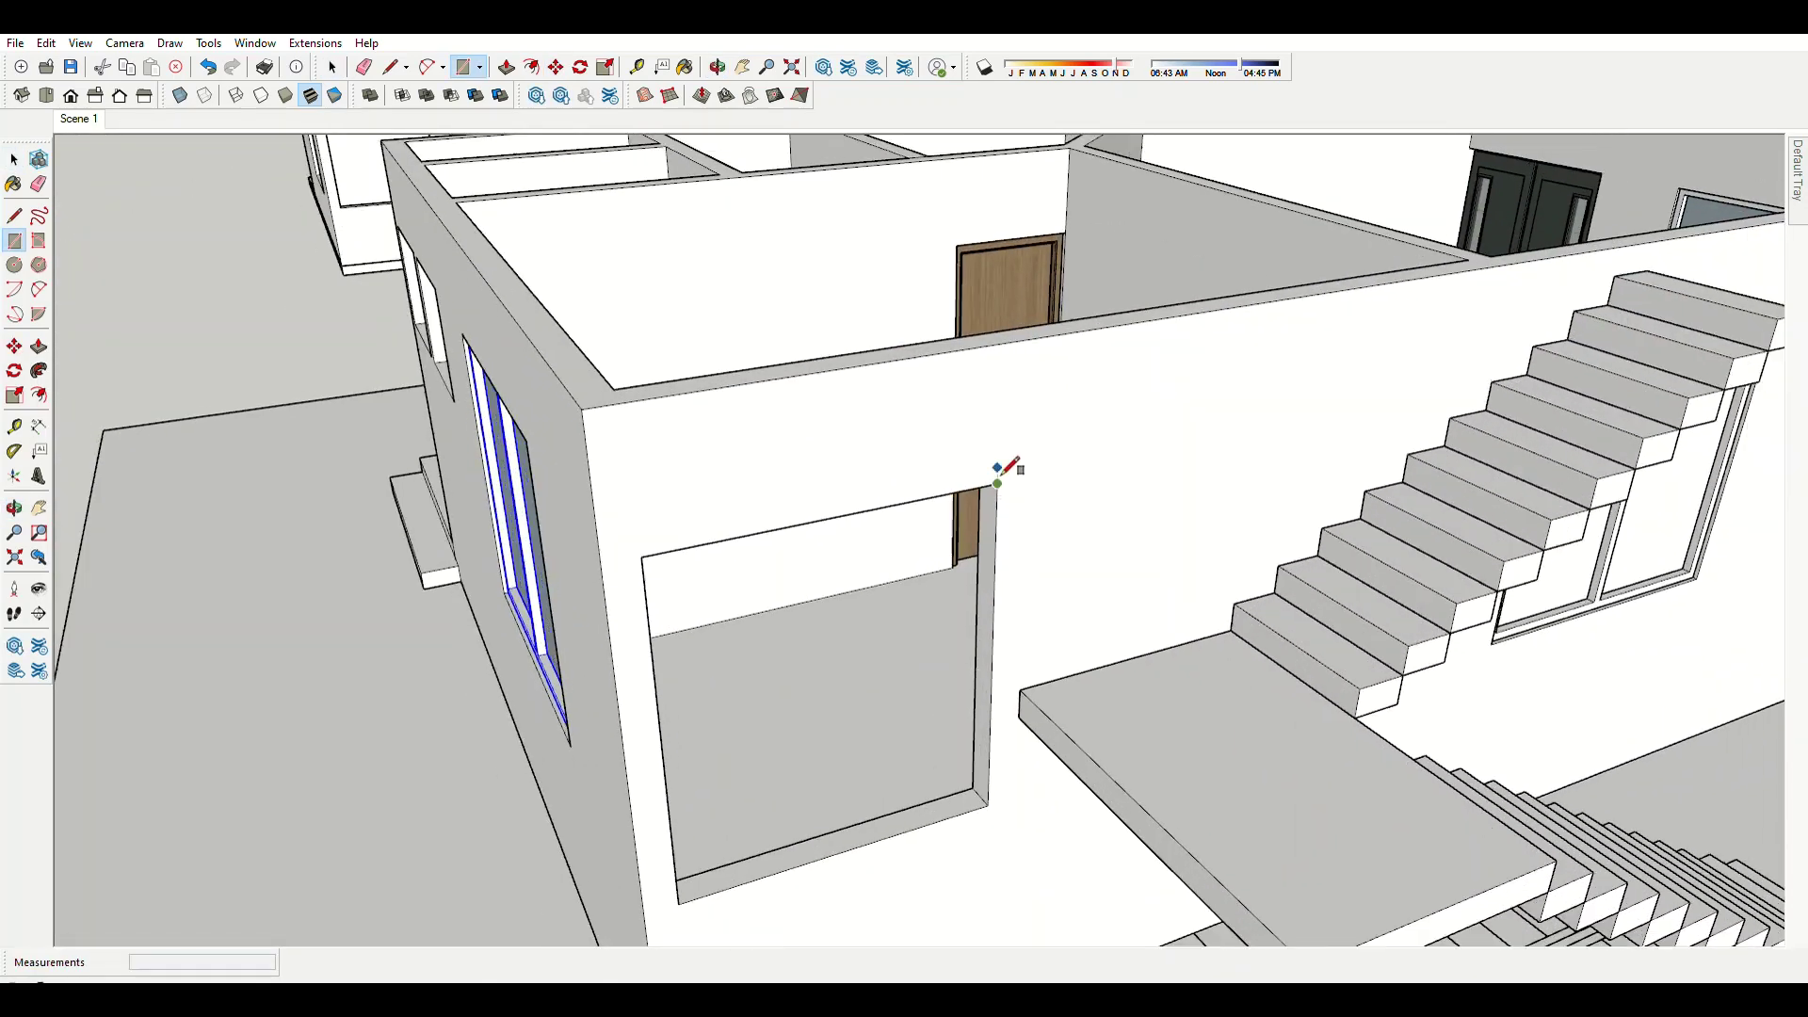
pyautogui.scroll(3, 1005, 464)
pyautogui.click(1096, 311)
pyautogui.click(746, 772)
pyautogui.press('space')
pyautogui.doubleClick(965, 647)
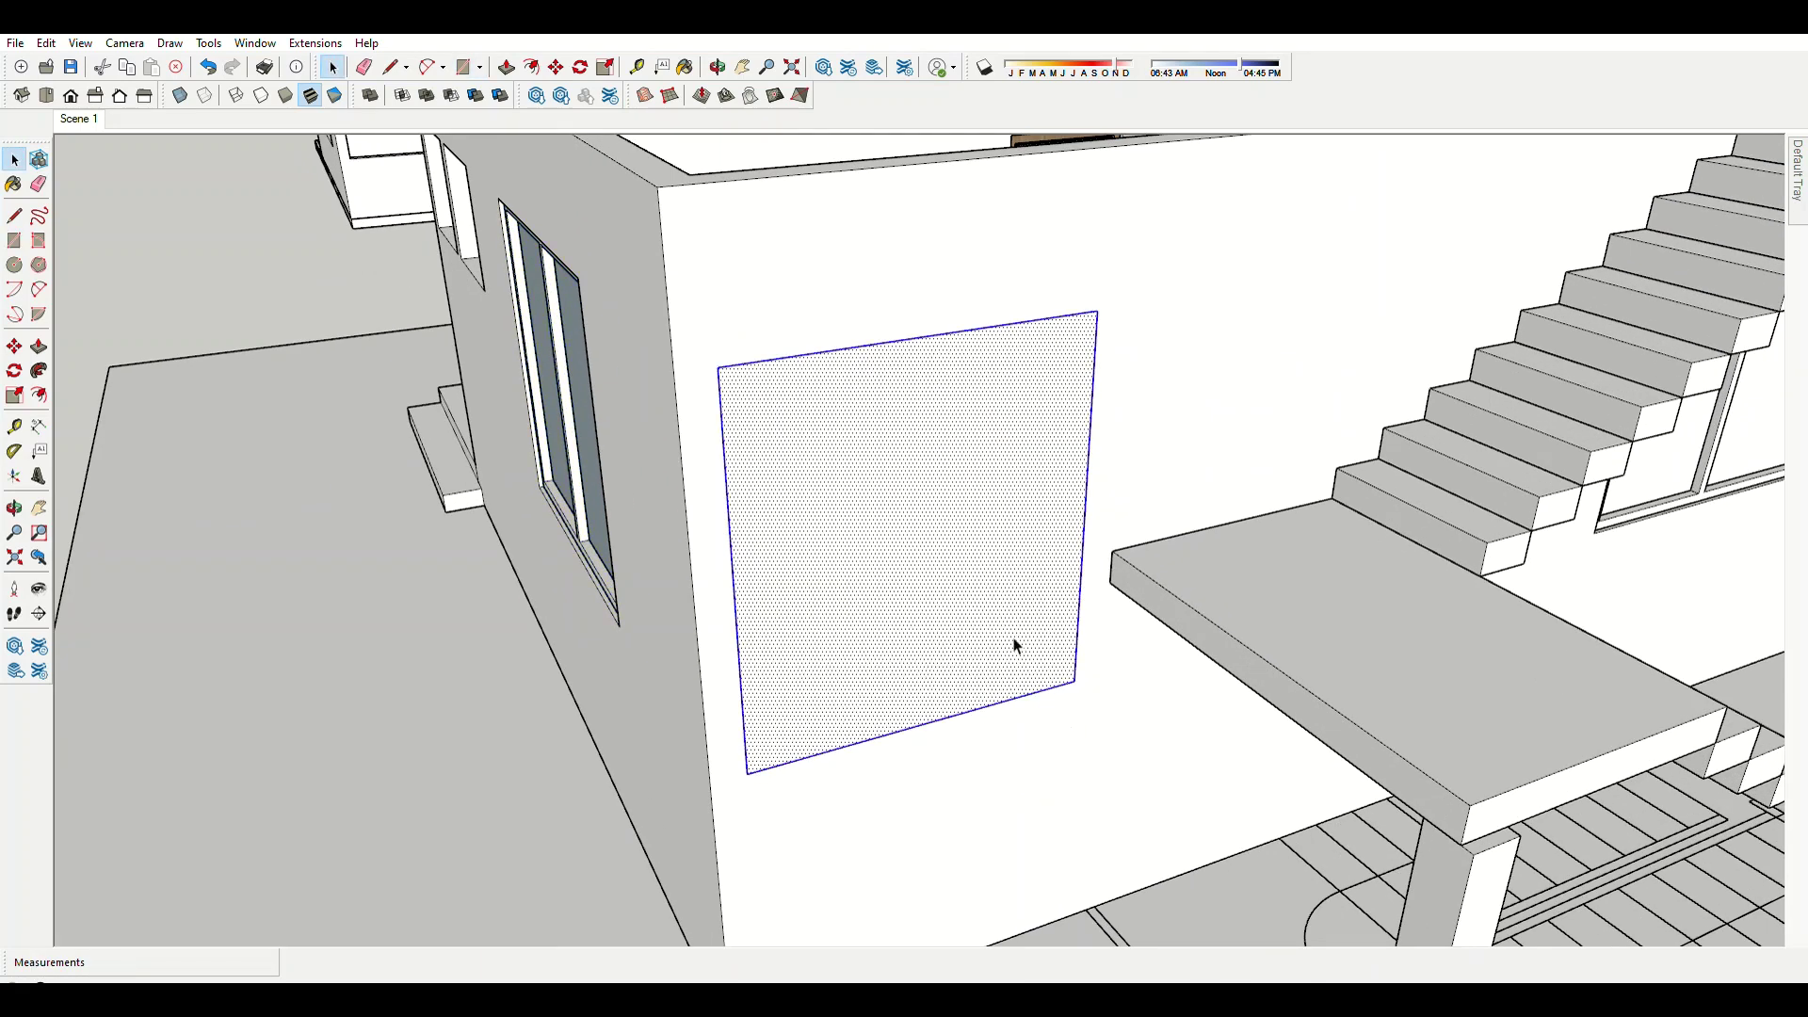
pyautogui.press('g')
pyautogui.doubleClick(1009, 364)
pyautogui.press('space')
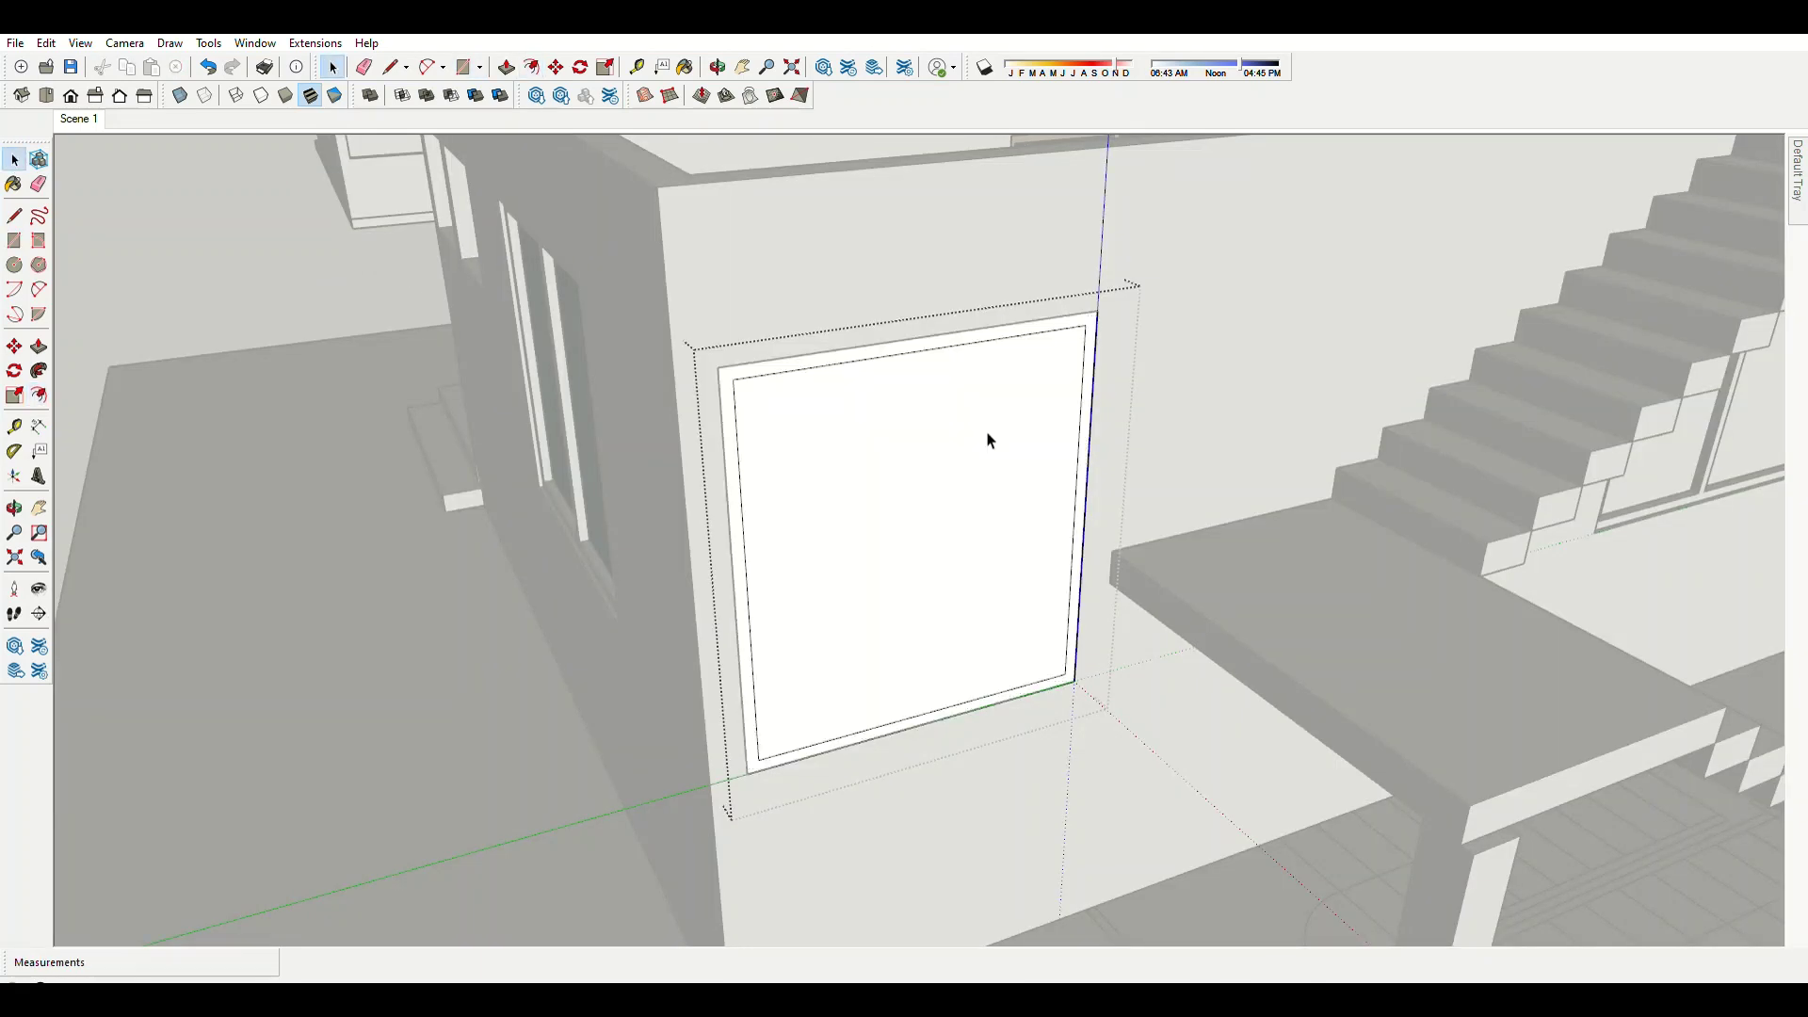
pyautogui.scroll(-2, 1036, 508)
# Push/pull the rectangle group and exit it.
pyautogui.press('p')
pyautogui.scroll(5, 1354, 763)
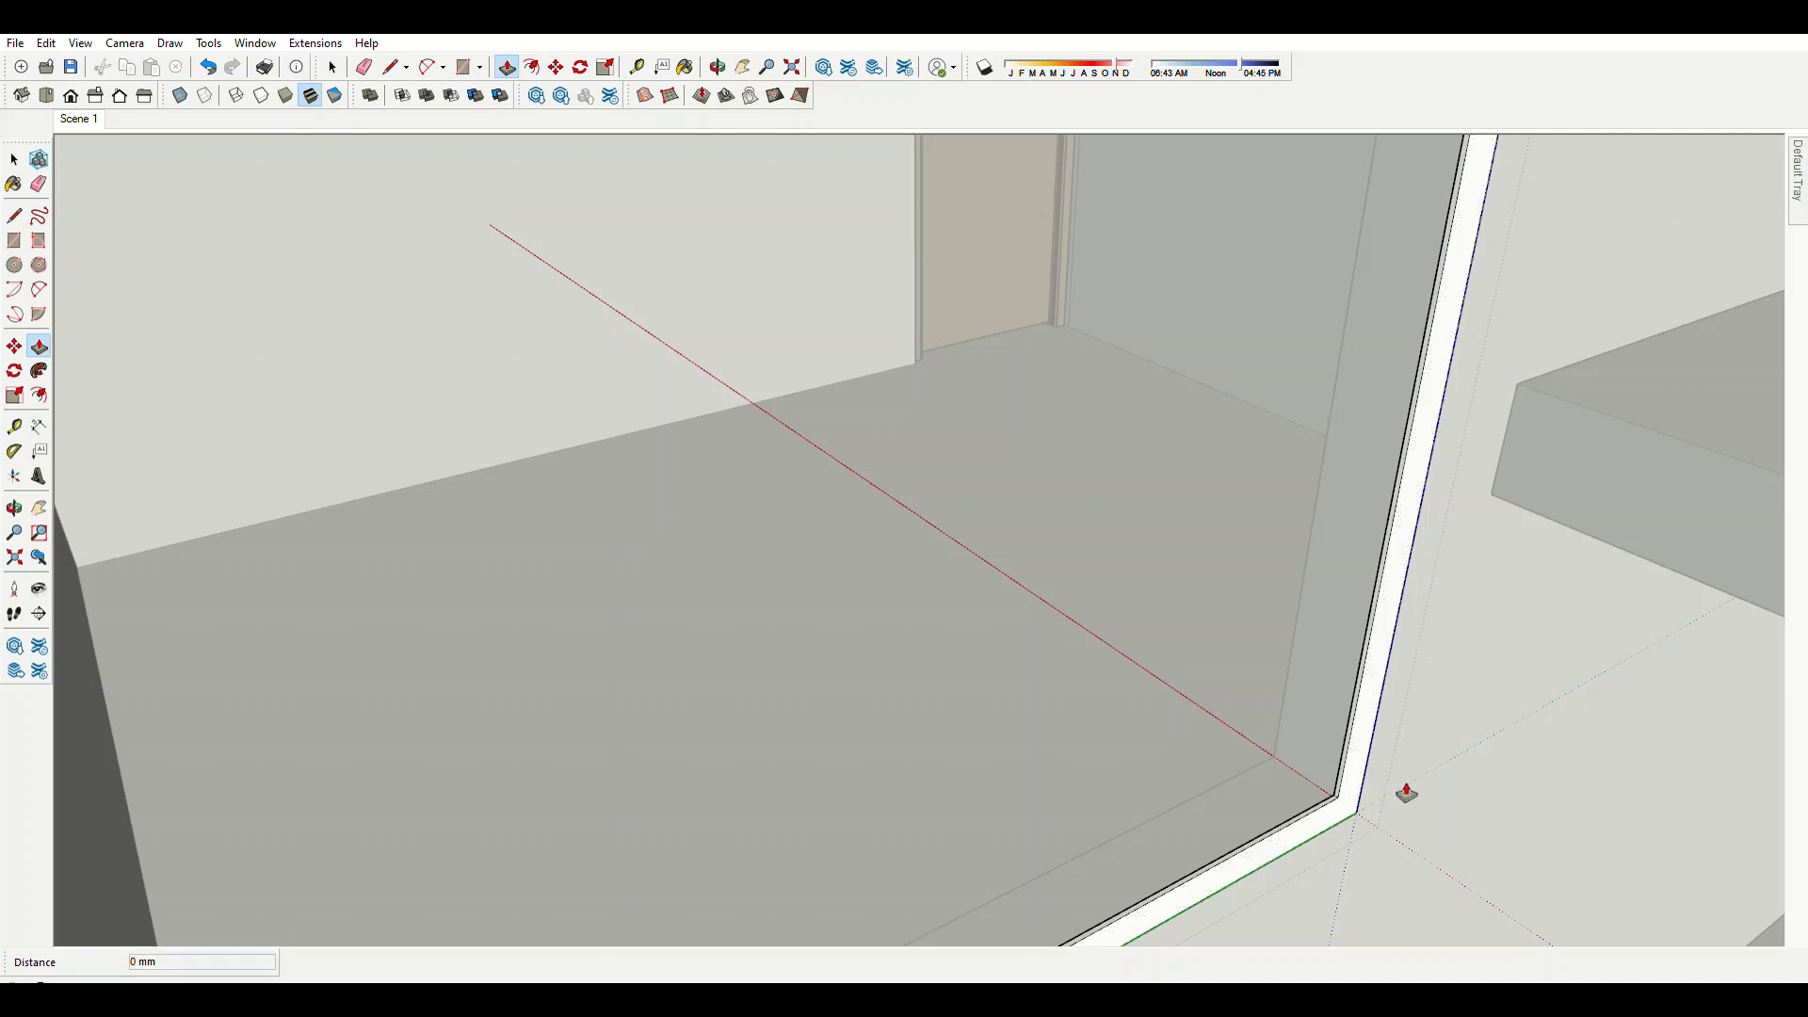
pyautogui.press('space')
pyautogui.press('Escape')
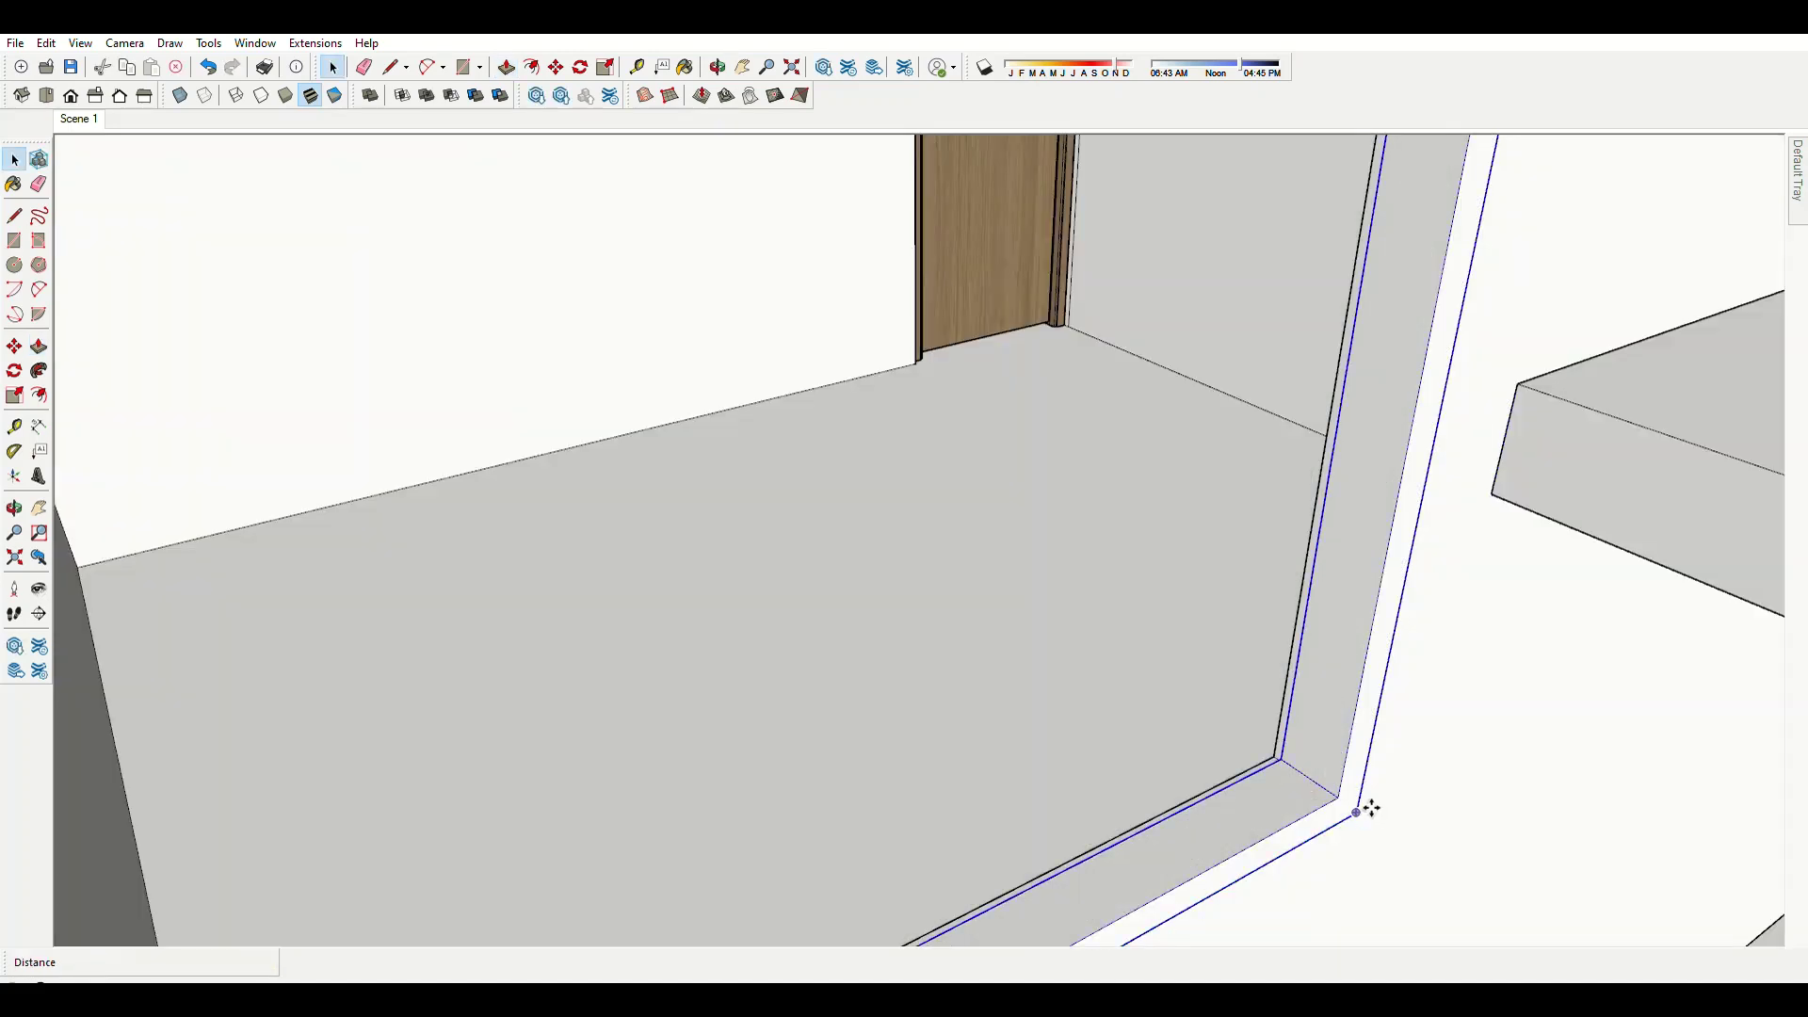
pyautogui.press('space')
# Inside the frame group, copy a jamb to the middle as a vertical mullion.
pyautogui.doubleClick(1298, 775)
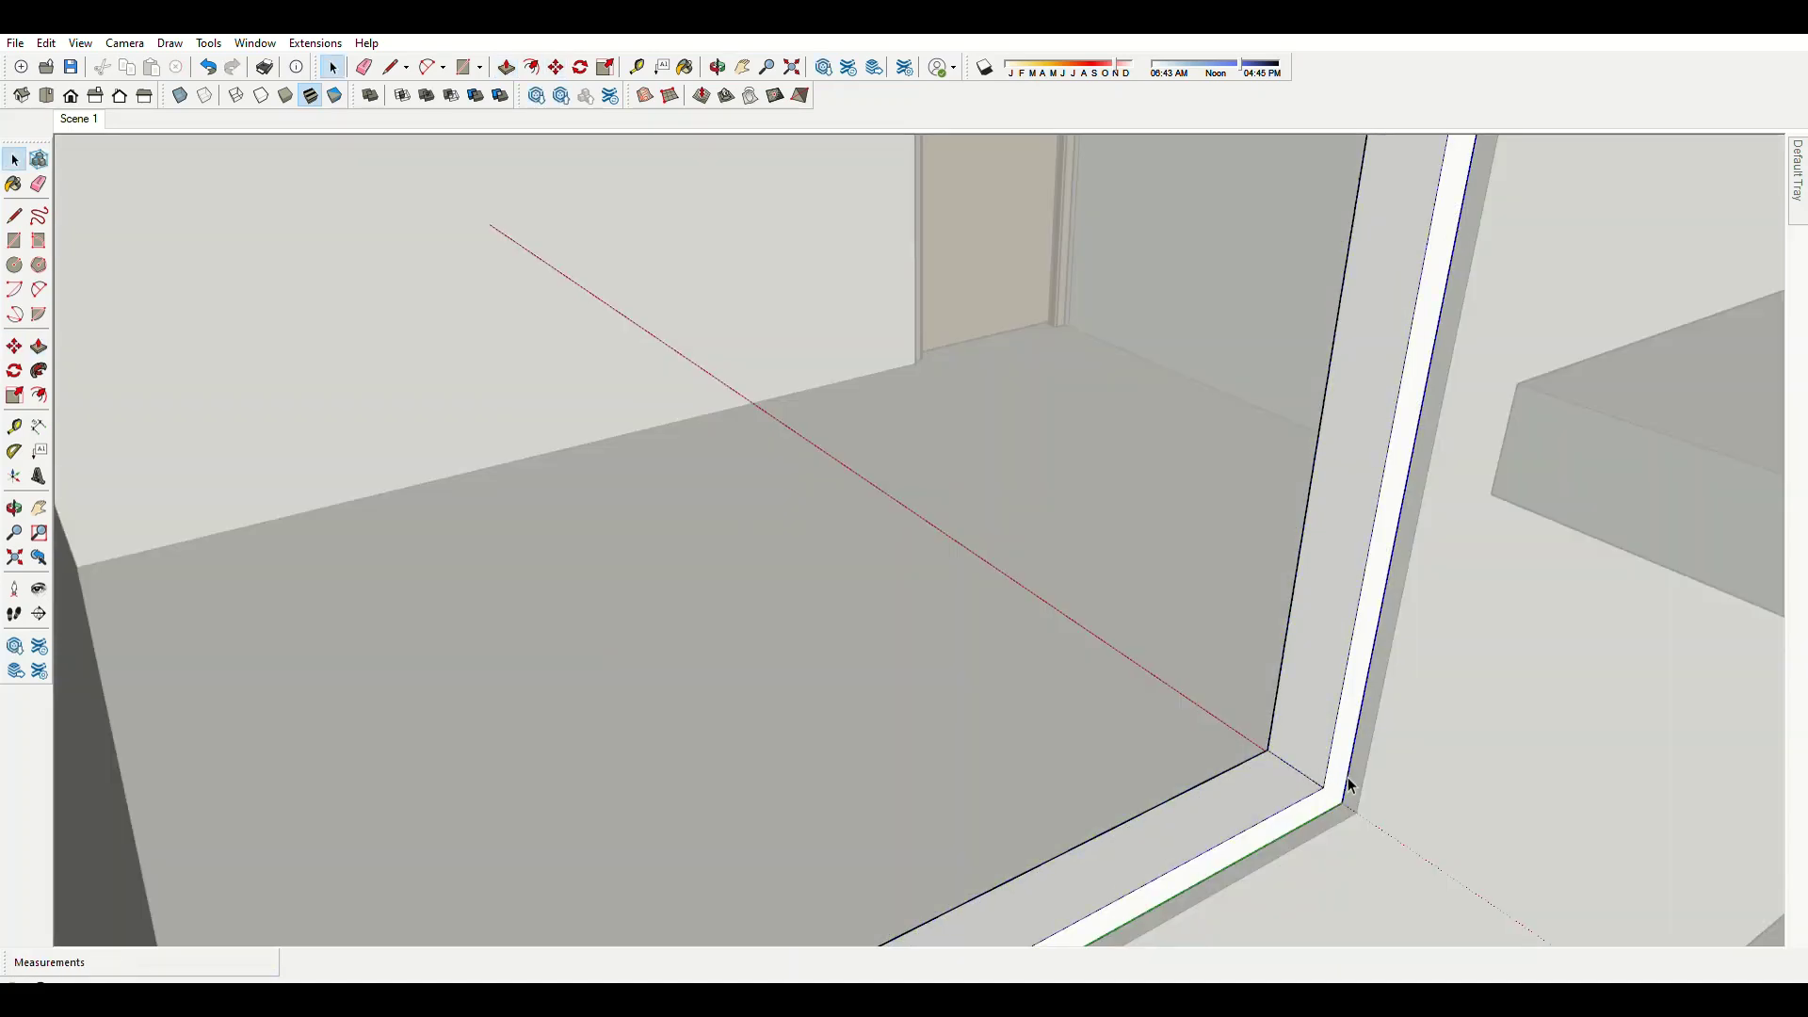
pyautogui.press('l')
pyautogui.scroll(1, 1337, 782)
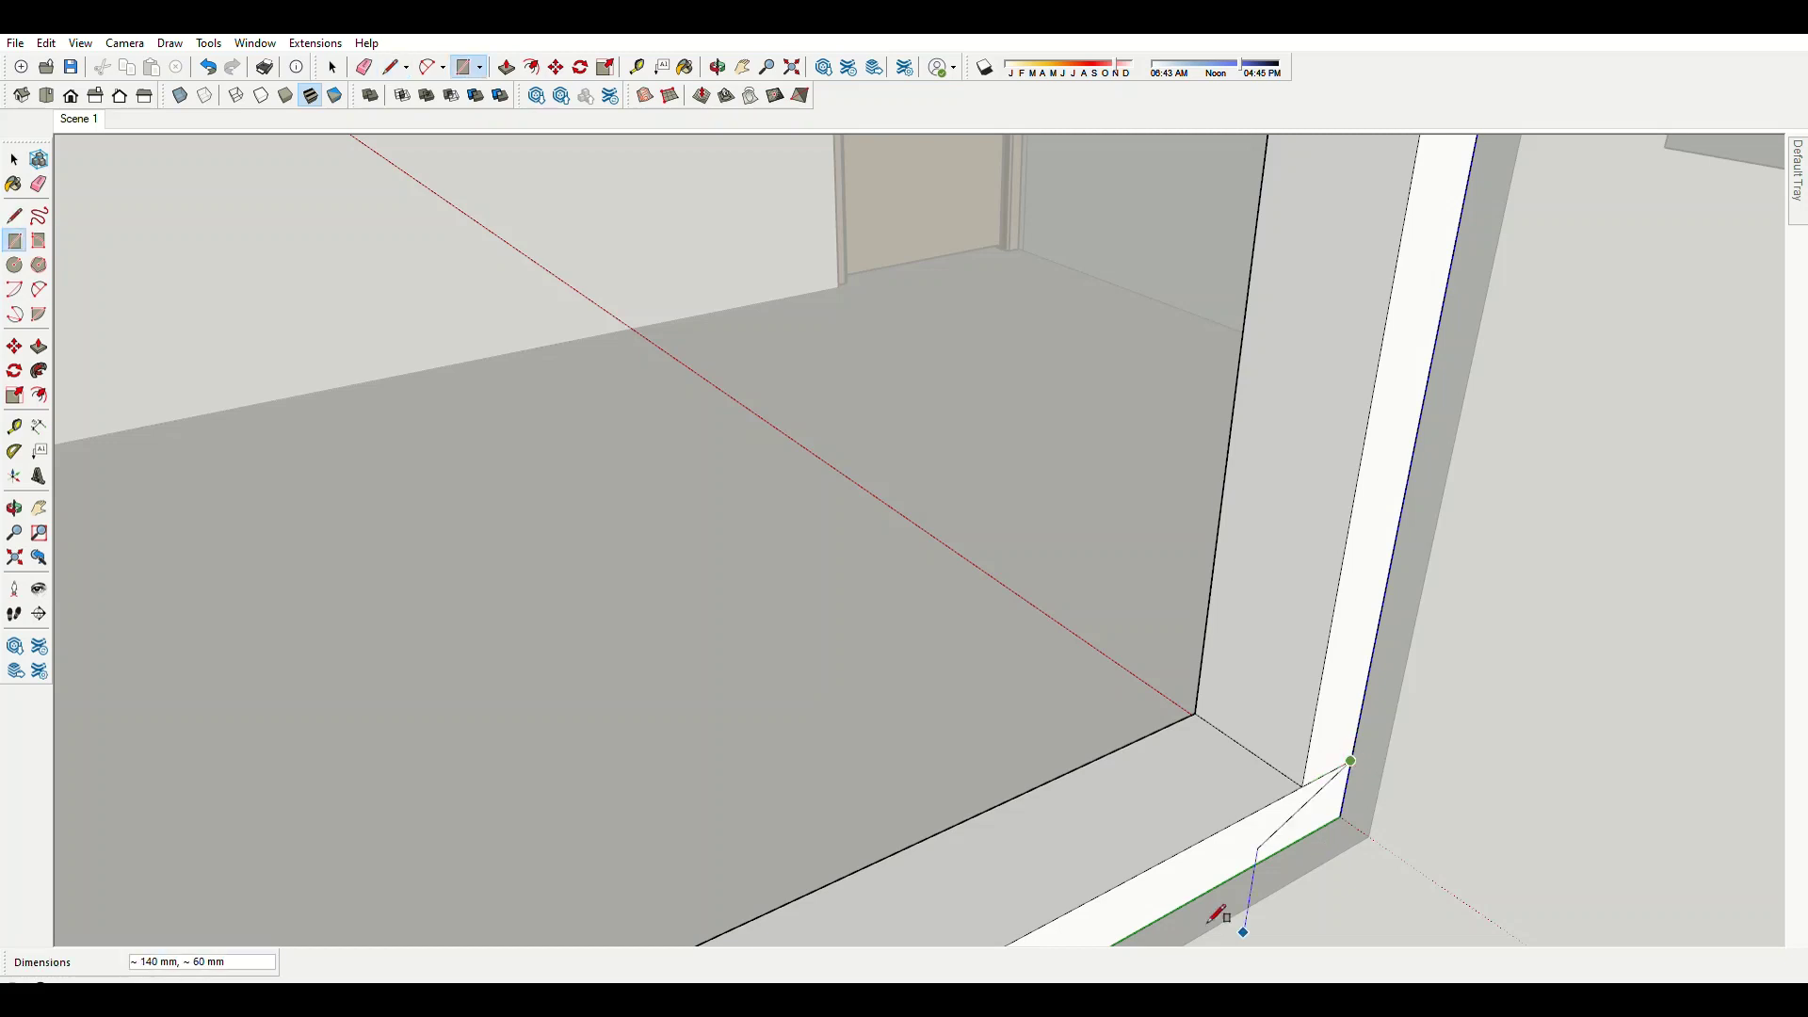
pyautogui.scroll(-5, 1217, 914)
pyautogui.scroll(2, 1331, 288)
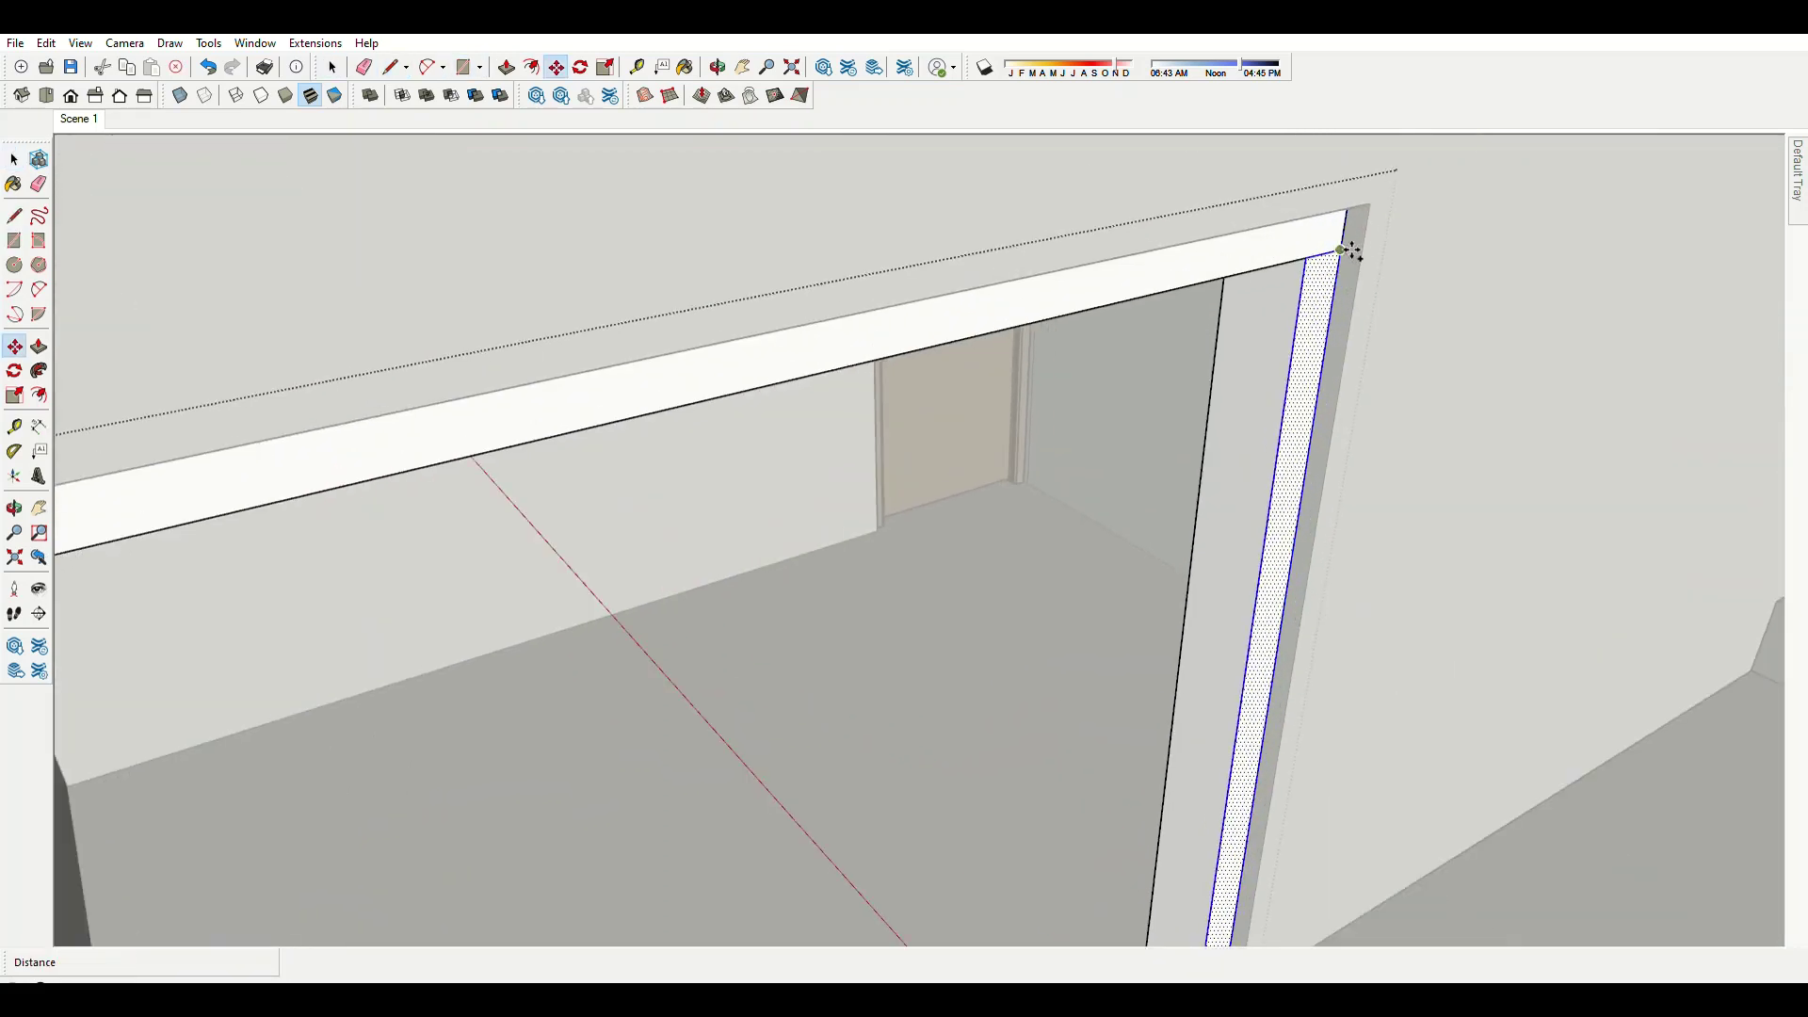
pyautogui.scroll(-2, 840, 376)
pyautogui.press('m')
pyautogui.click(1331, 247)
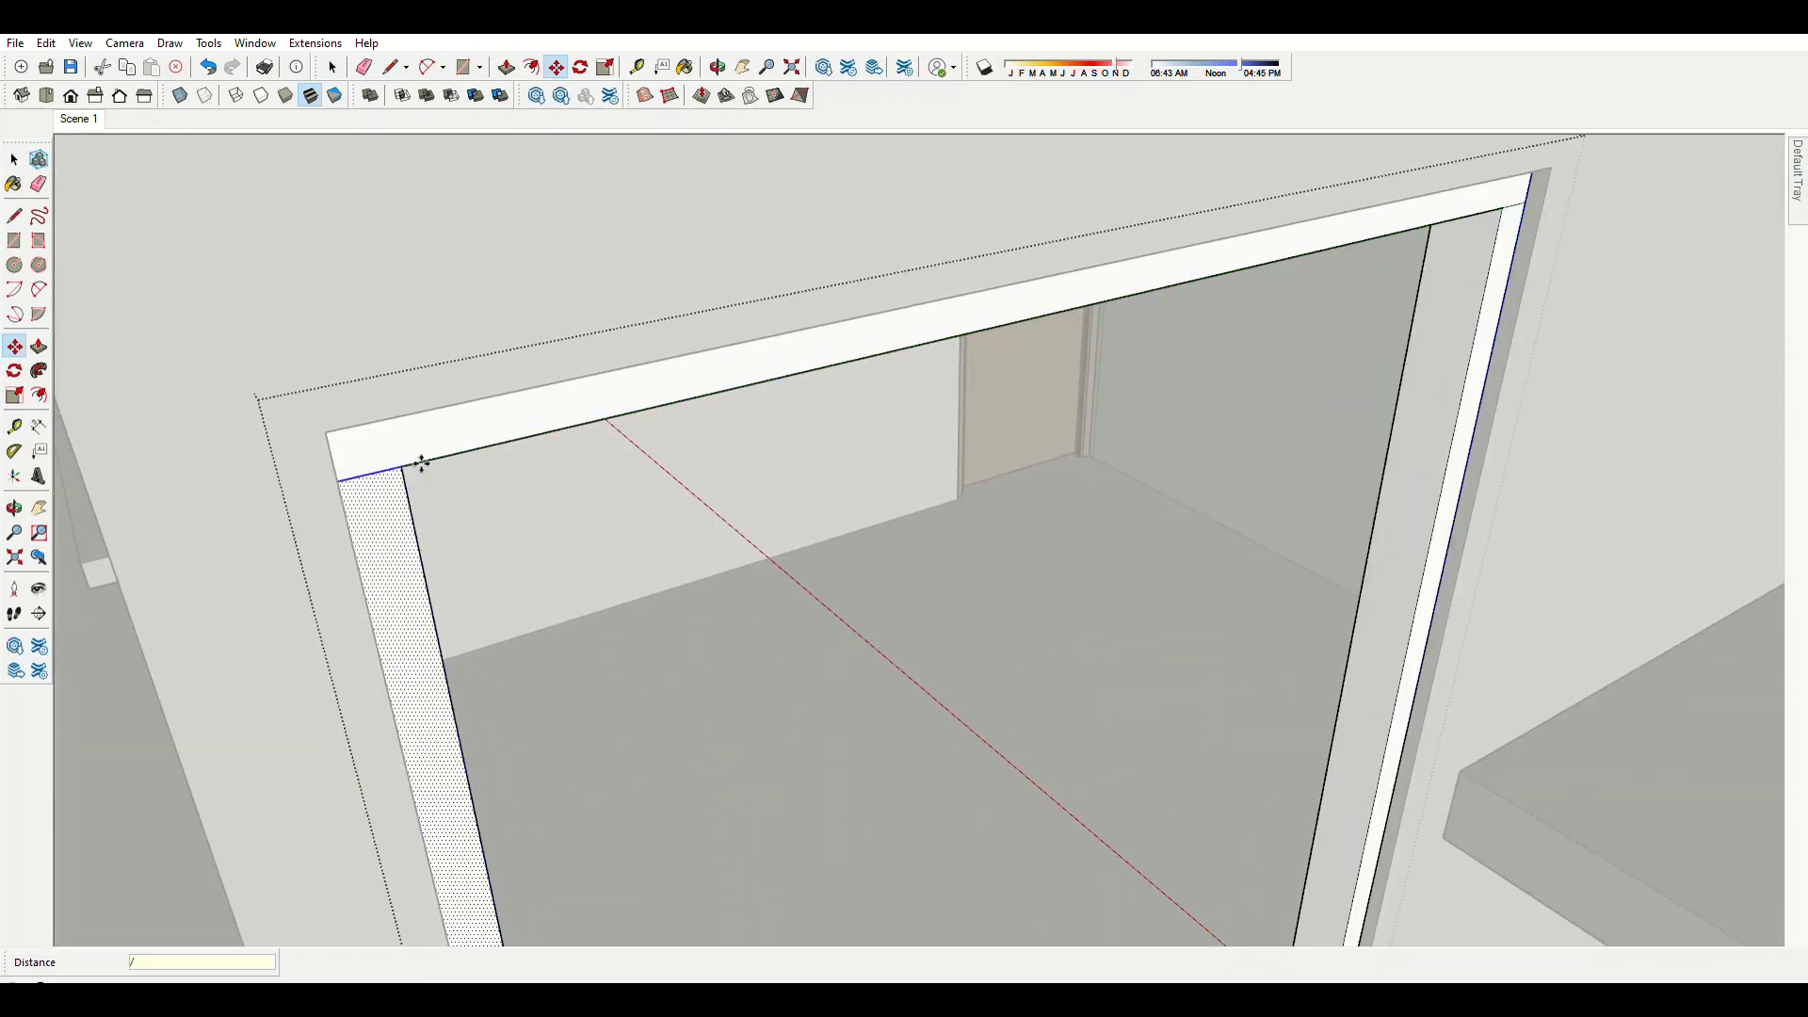
pyautogui.scroll(-5, 734, 386)
pyautogui.scroll(5, 956, 625)
# Complete the dark grey glass faces in the window openings.
pyautogui.press('p')
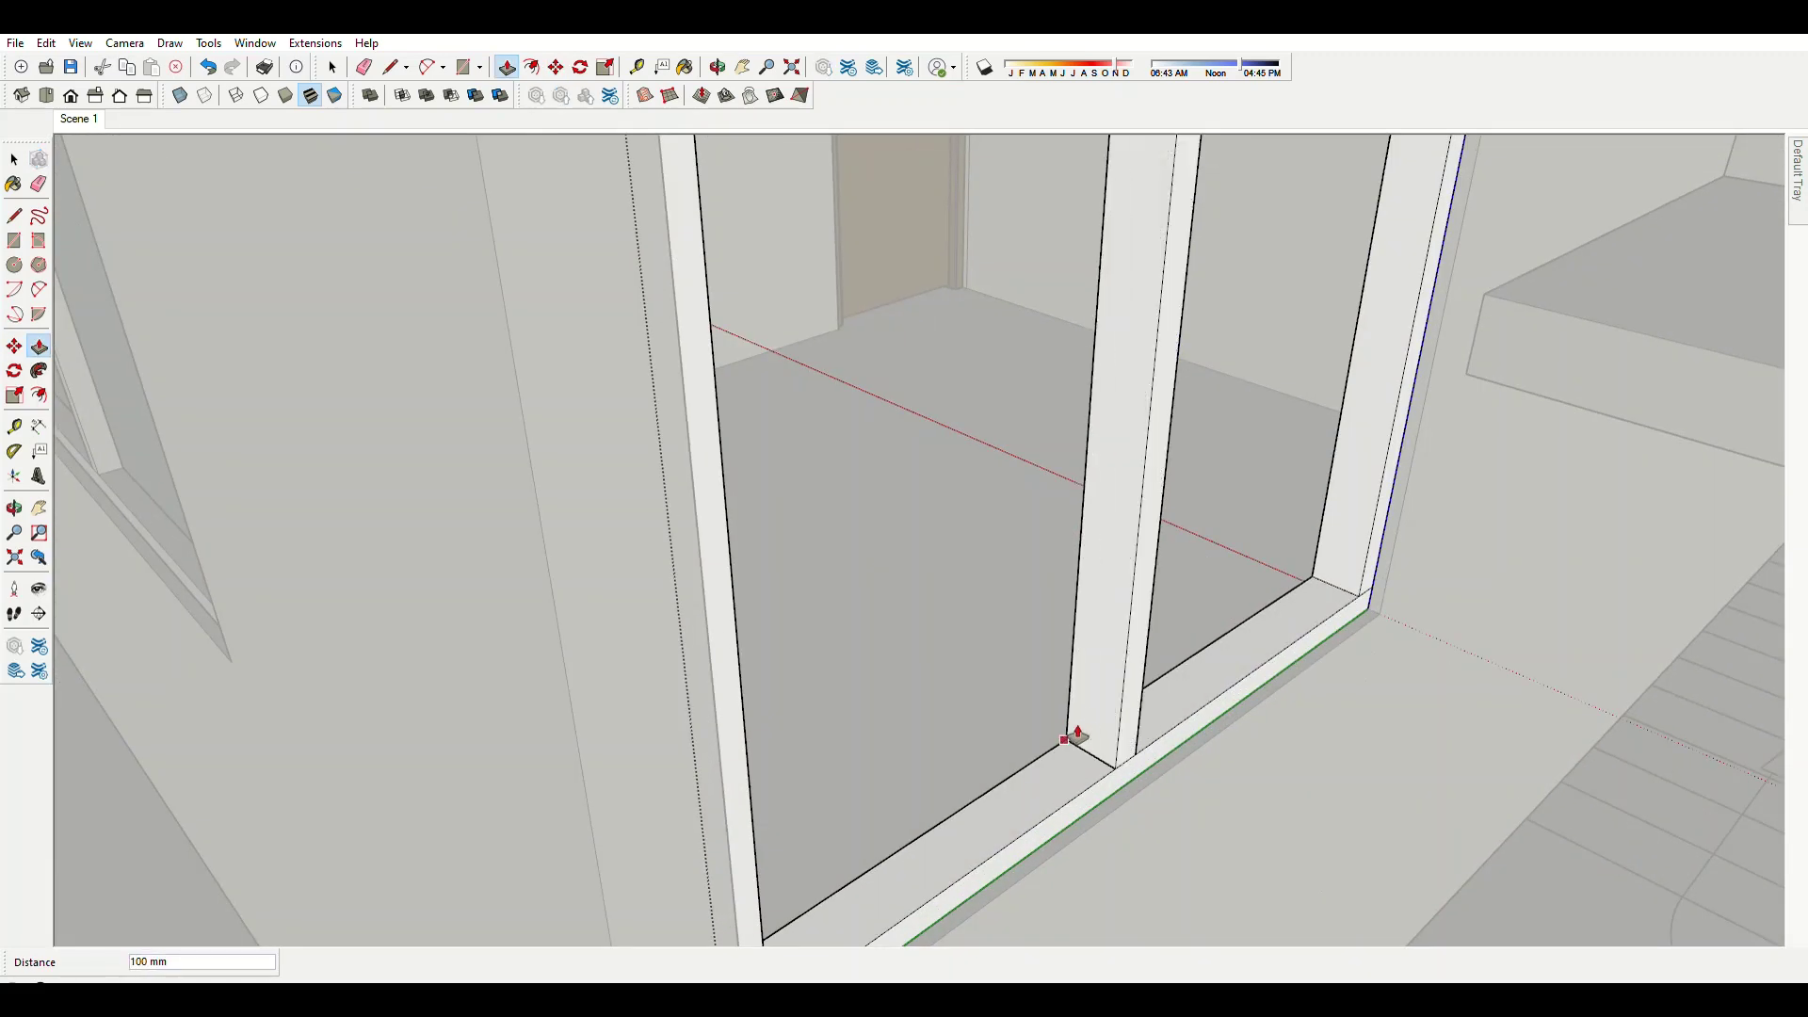
pyautogui.scroll(-2, 920, 888)
pyautogui.scroll(2, 884, 880)
pyautogui.scroll(2, 1264, 626)
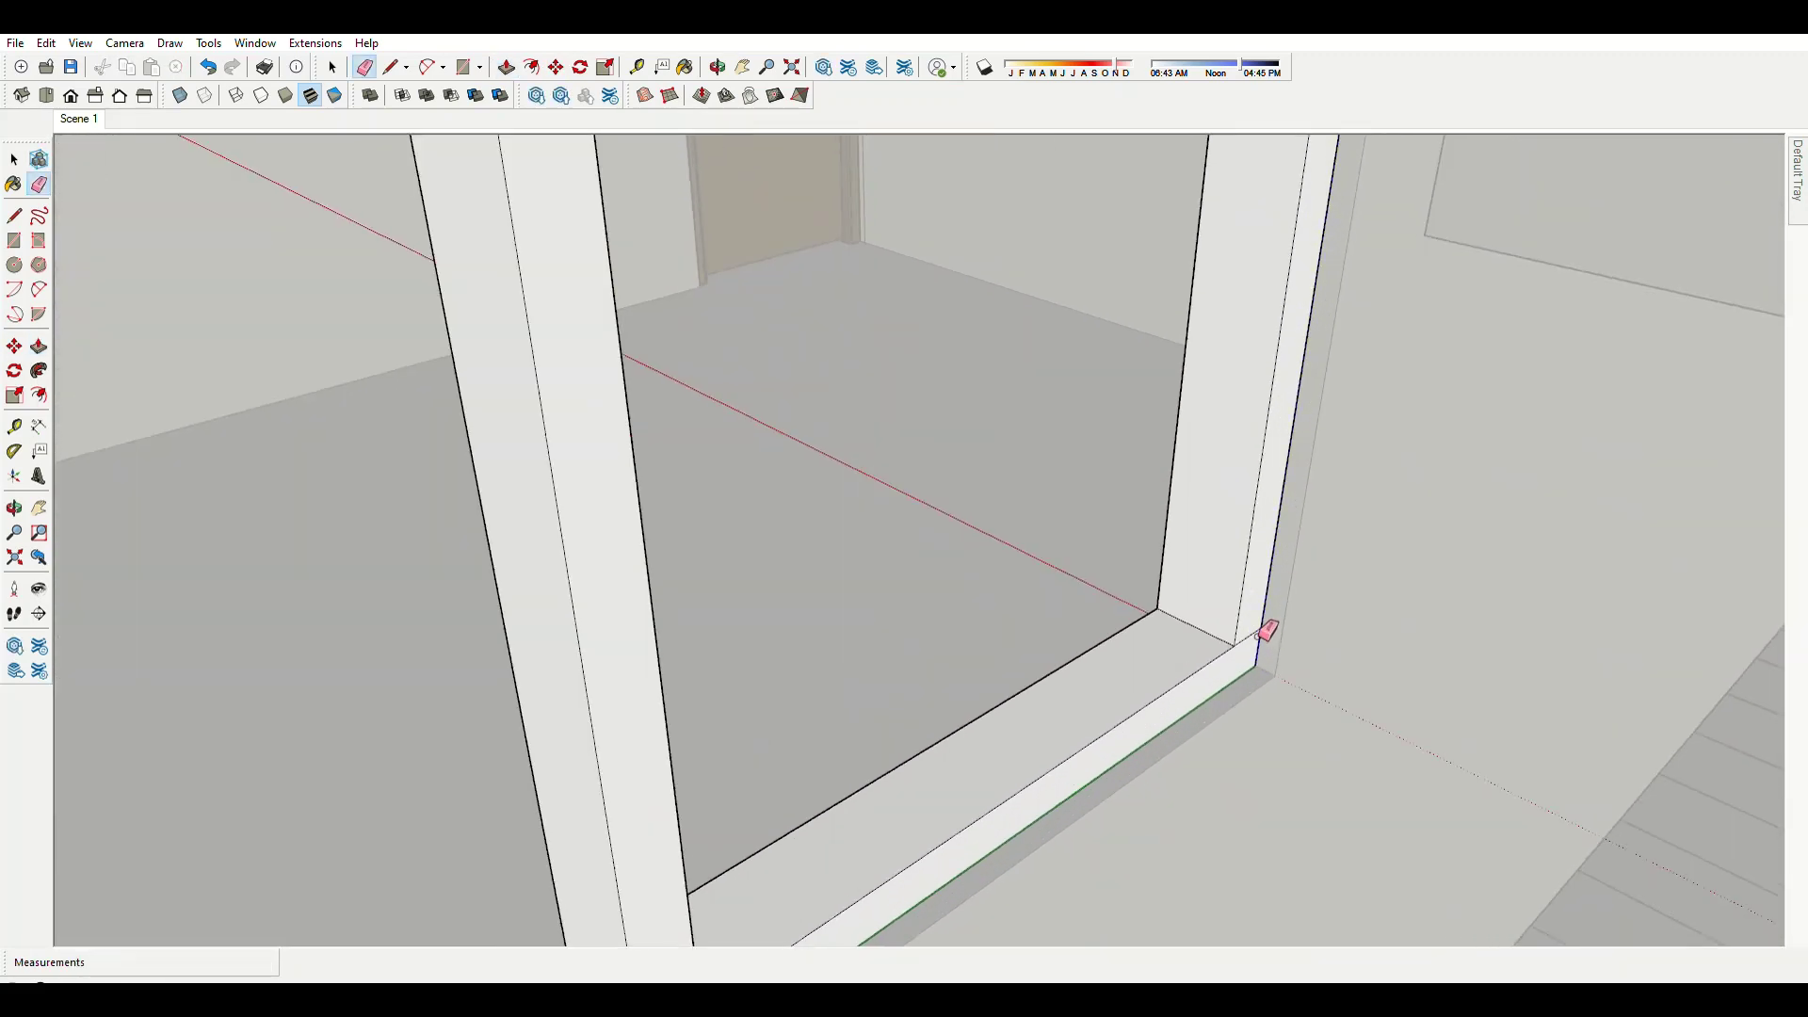
pyautogui.scroll(2, 1184, 694)
pyautogui.scroll(-3, 1185, 694)
pyautogui.scroll(2, 985, 218)
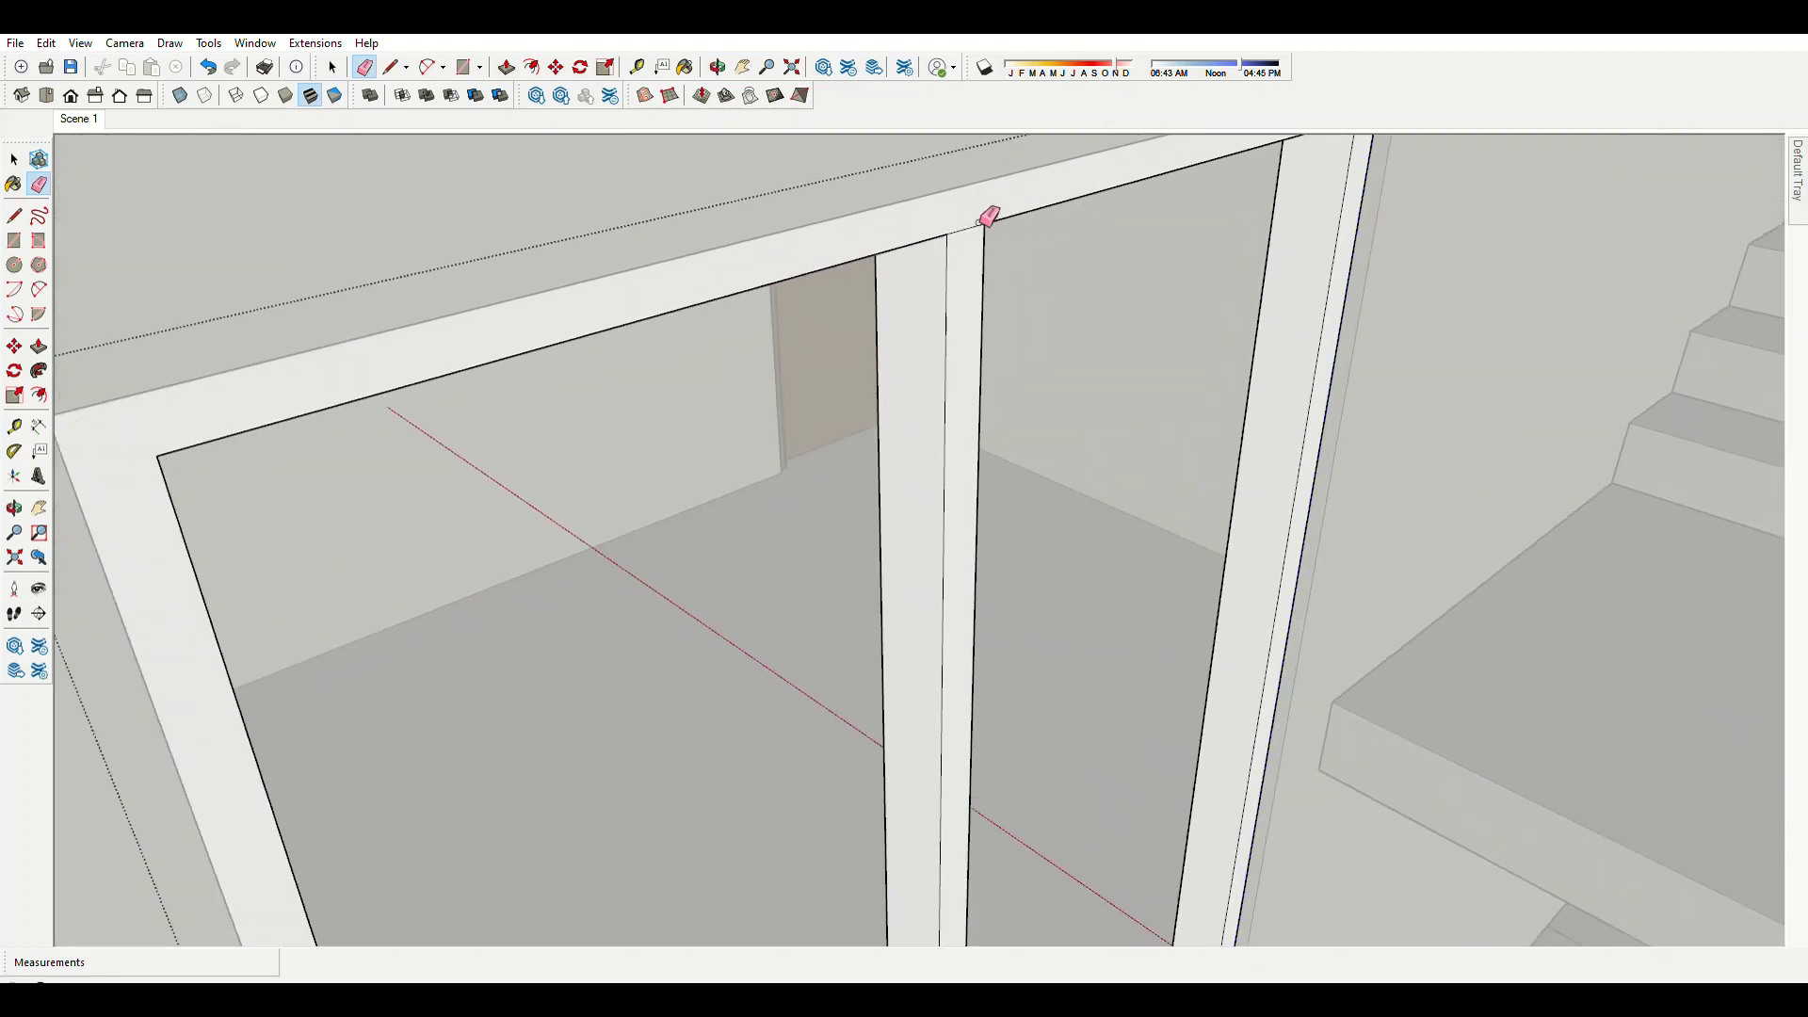
pyautogui.scroll(-2, 992, 327)
pyautogui.scroll(3, 952, 290)
pyautogui.scroll(-3, 860, 697)
pyautogui.scroll(3, 744, 838)
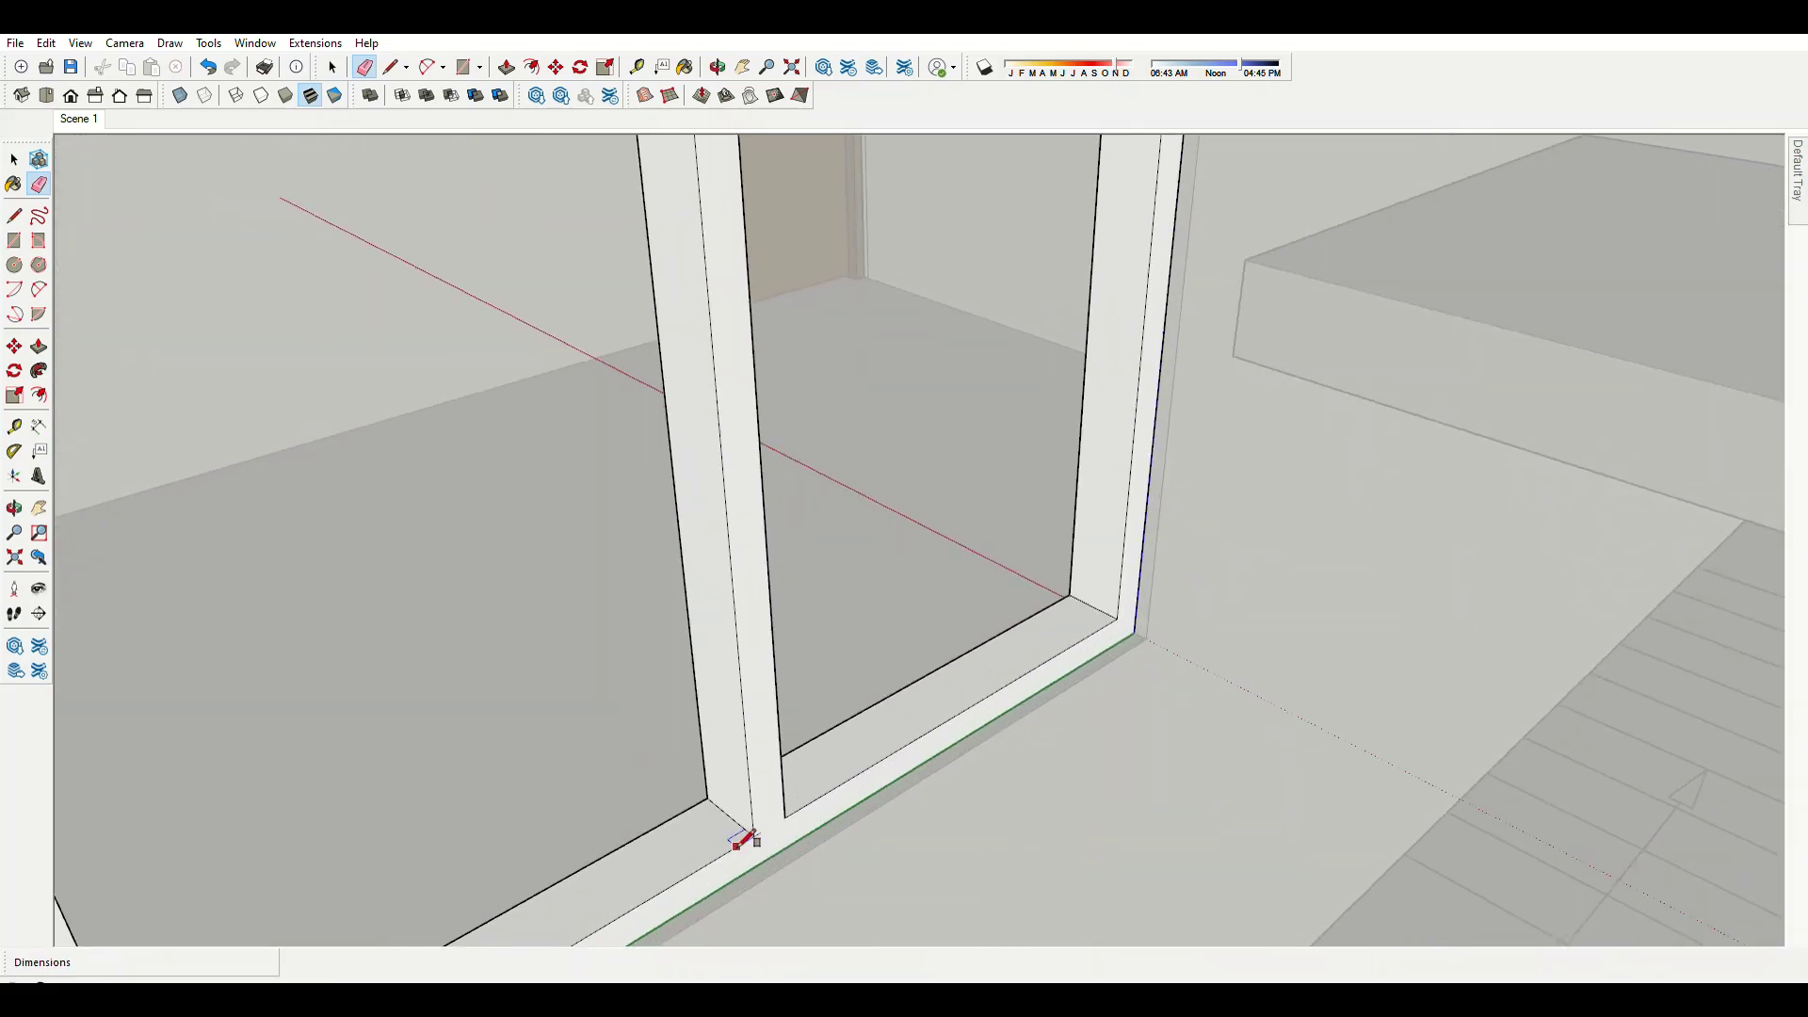
pyautogui.scroll(-4, 464, 391)
pyautogui.scroll(3, 476, 250)
pyautogui.scroll(2, 524, 202)
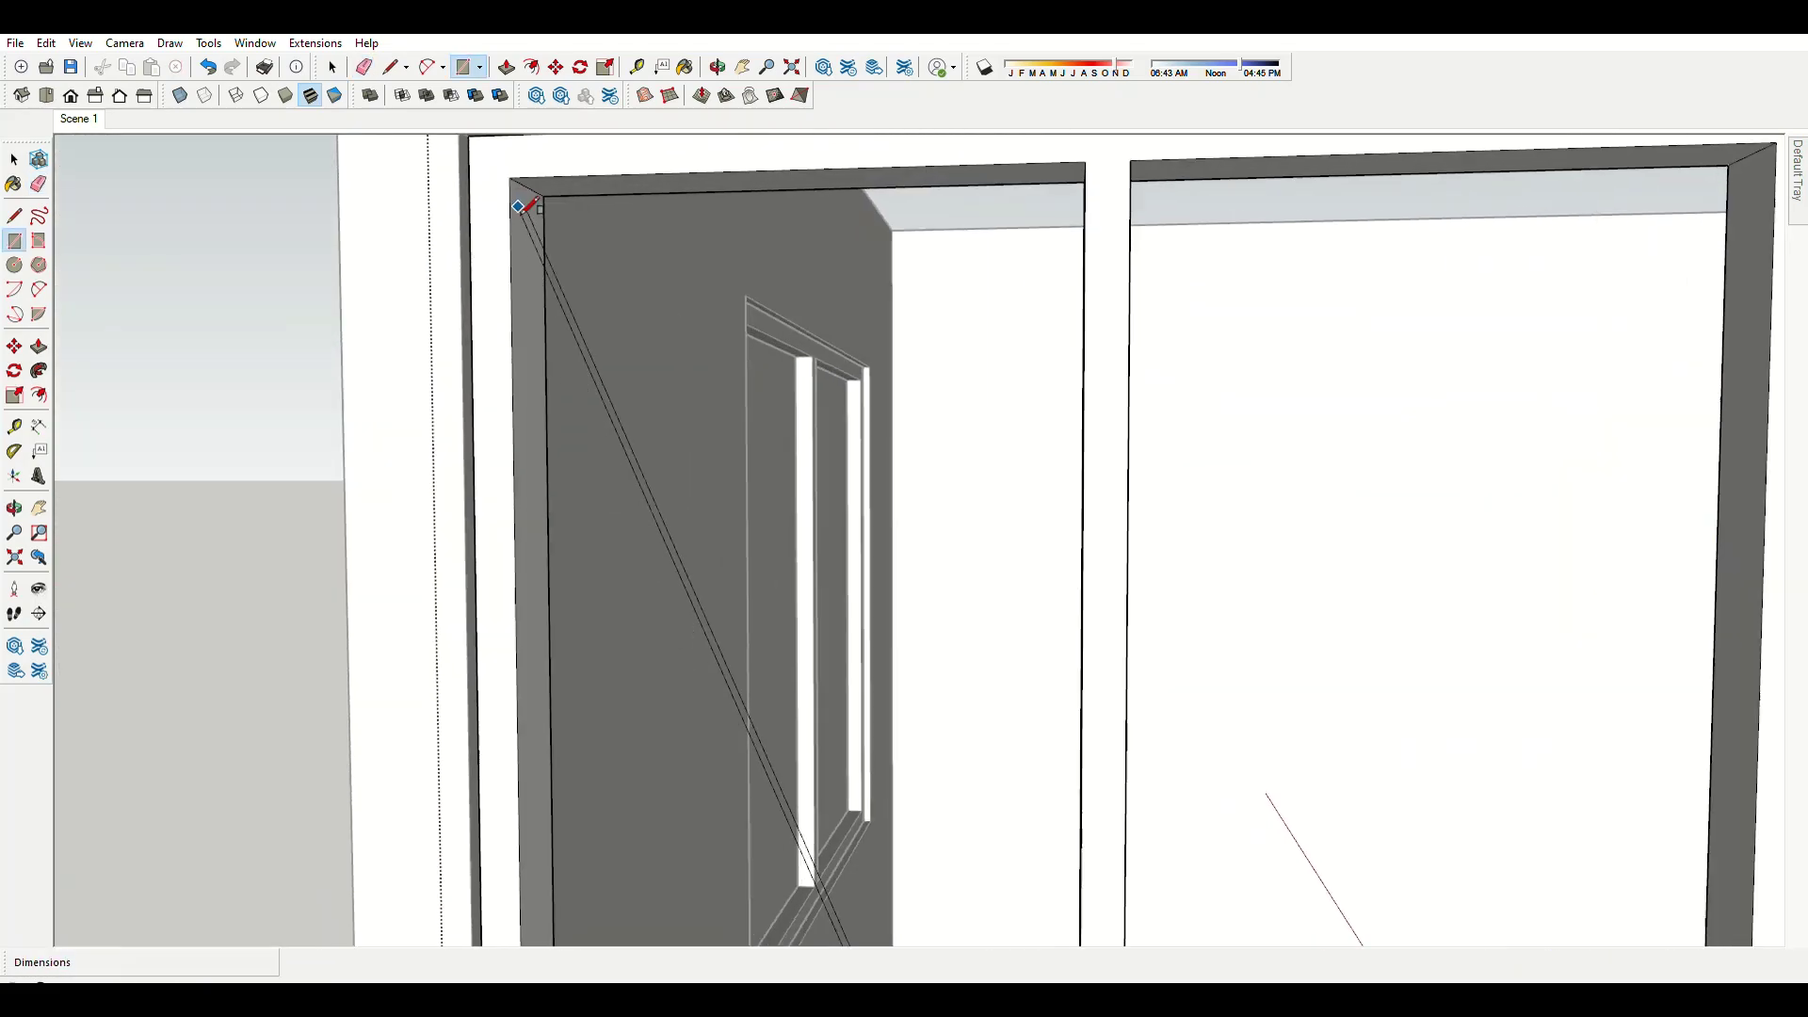
pyautogui.scroll(1, 551, 239)
pyautogui.press('Return')
pyautogui.press('space')
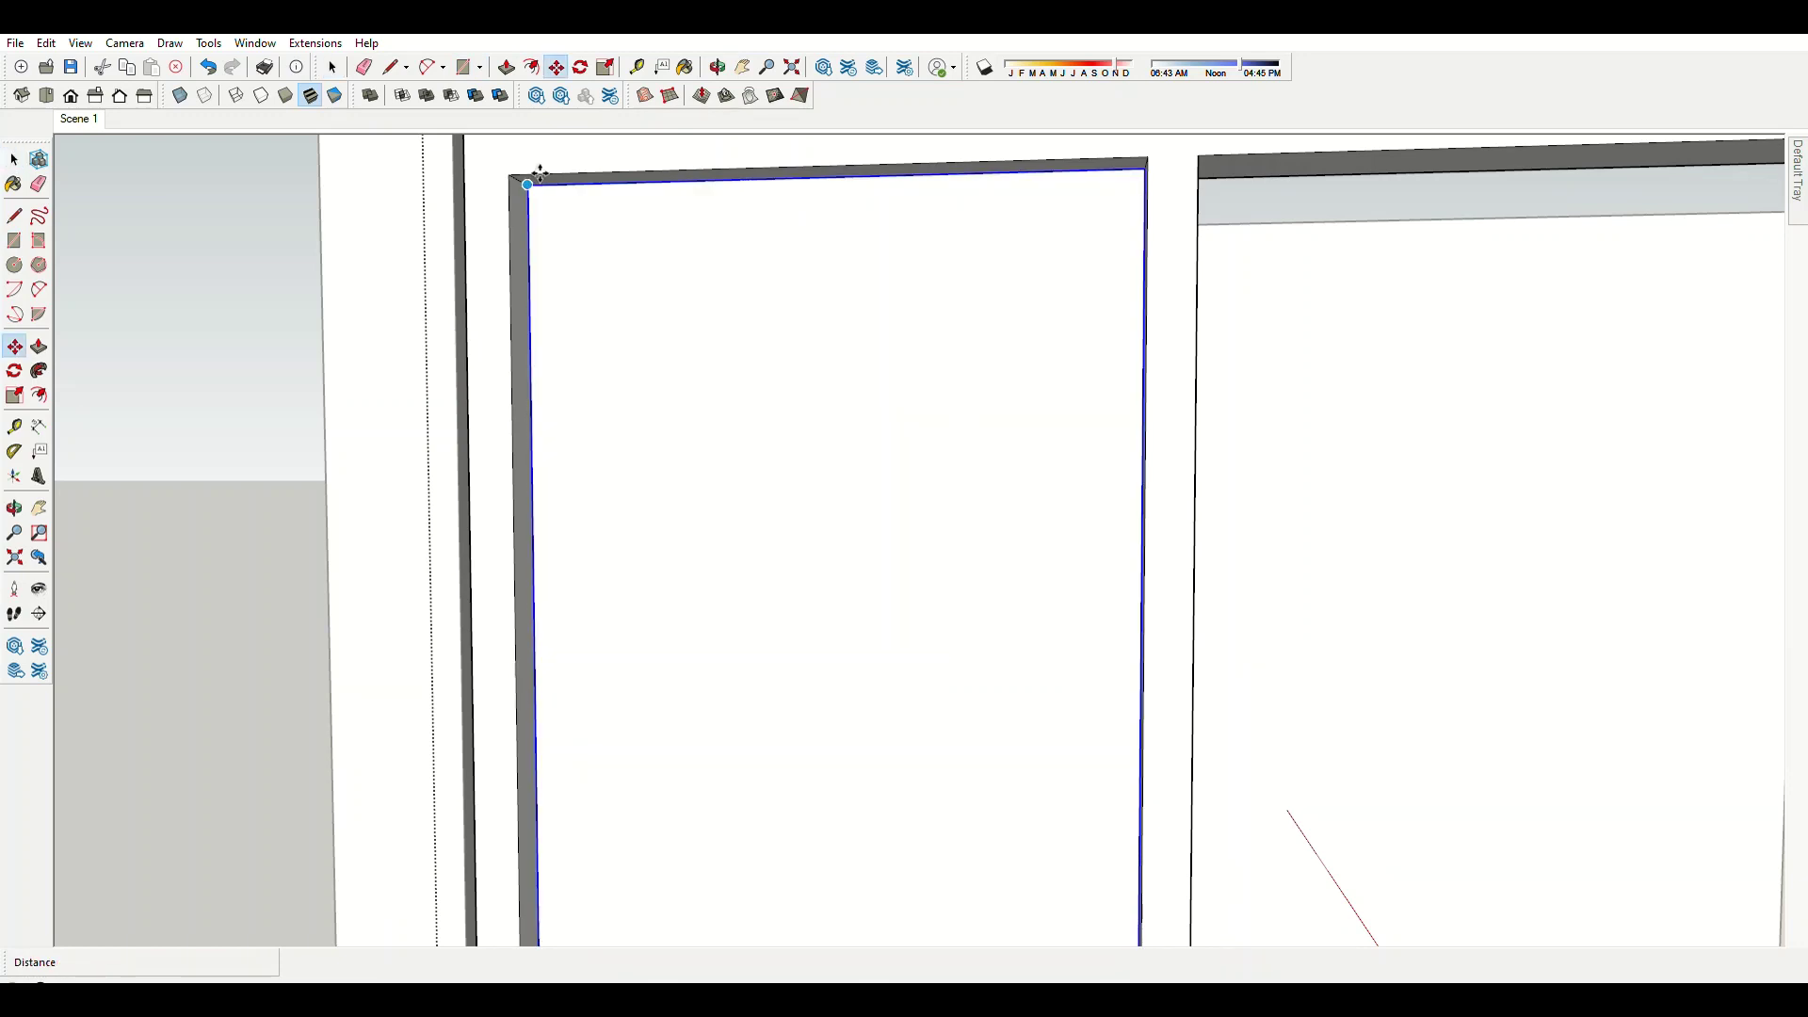
pyautogui.press('space')
pyautogui.scroll(-5, 1446, 598)
# Push the white frame face outward around the small opening.
pyautogui.scroll(-5, 844, 484)
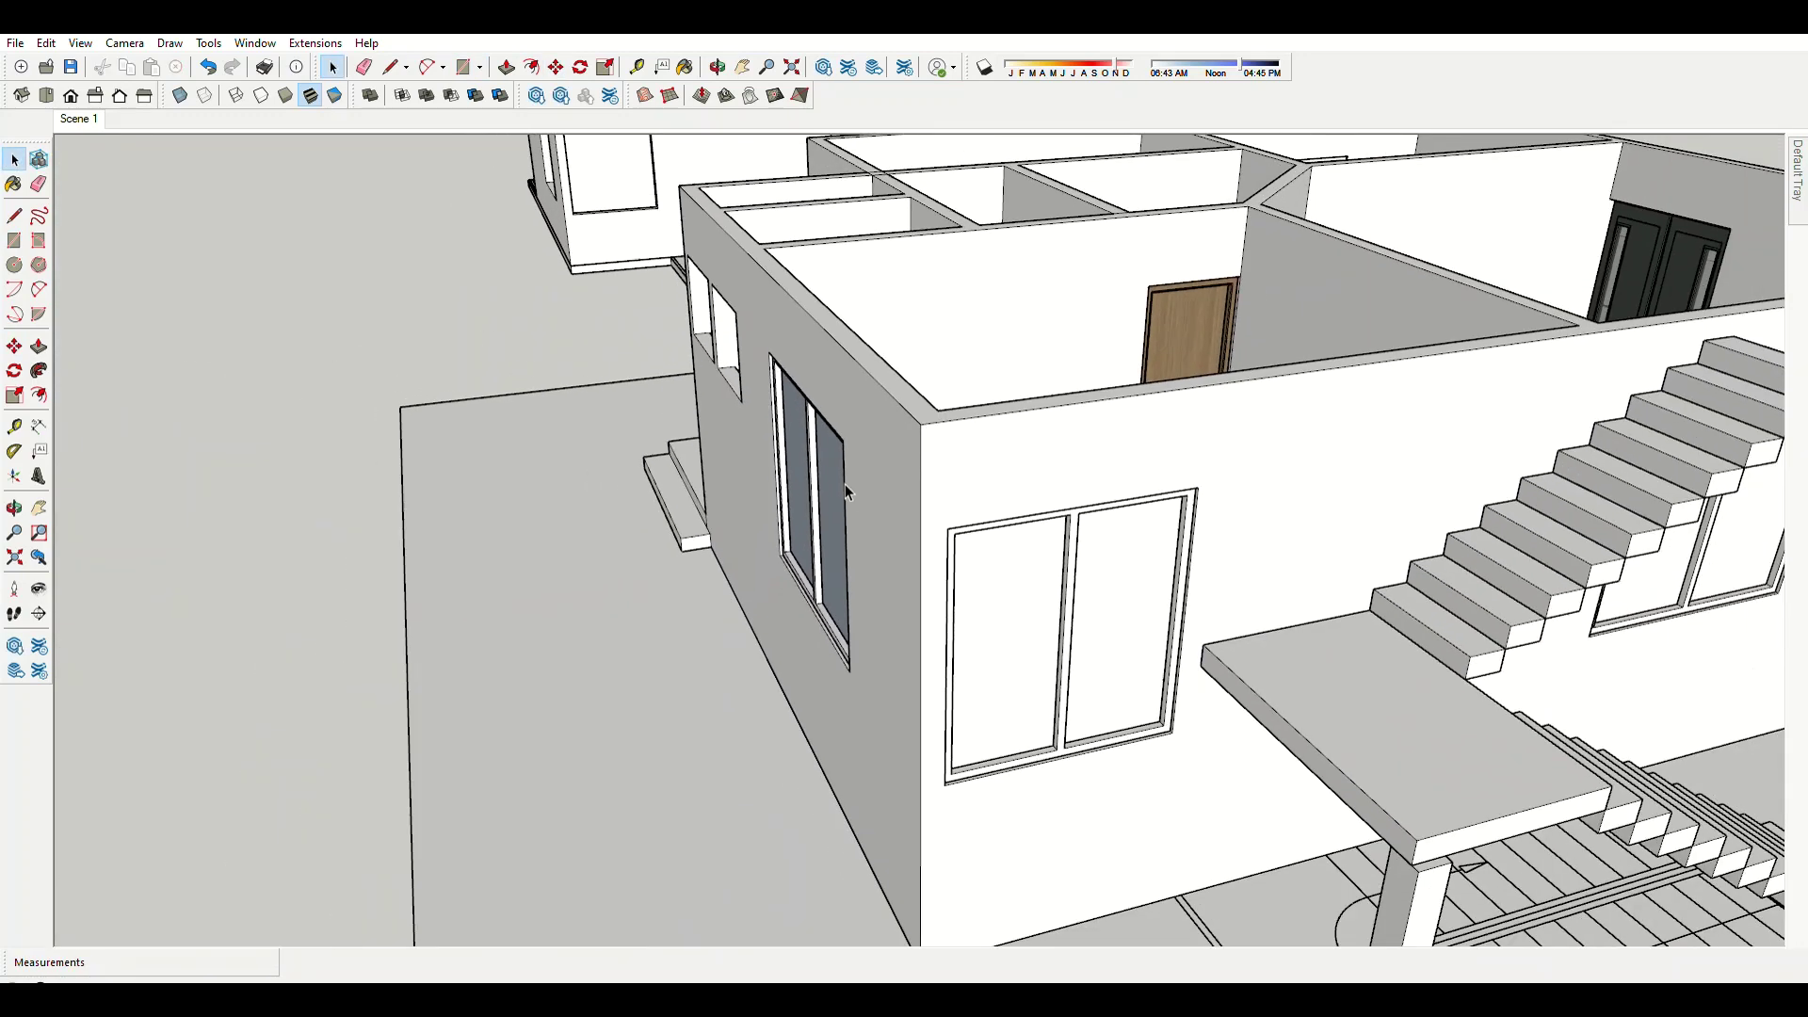
pyautogui.scroll(-4, 1386, 787)
pyautogui.scroll(2, 974, 391)
pyautogui.scroll(3, 974, 391)
pyautogui.scroll(4, 1194, 500)
pyautogui.press('l')
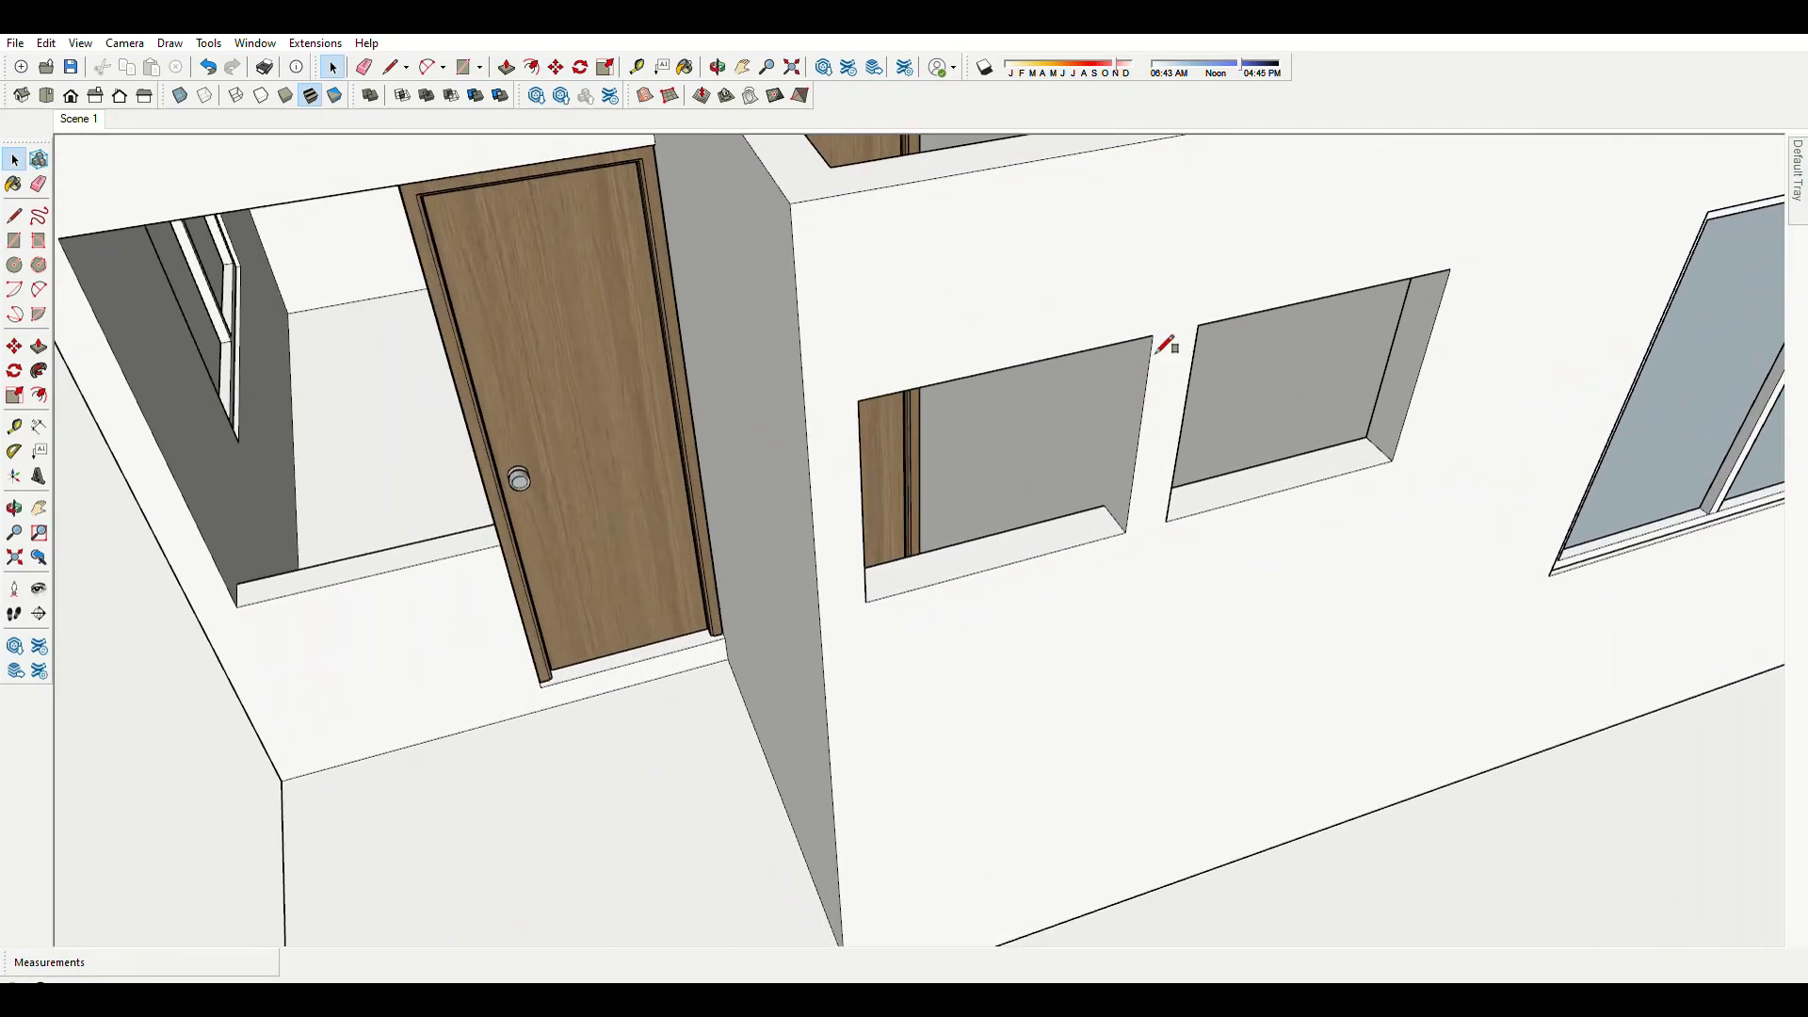
pyautogui.press('p')
pyautogui.click(1080, 458)
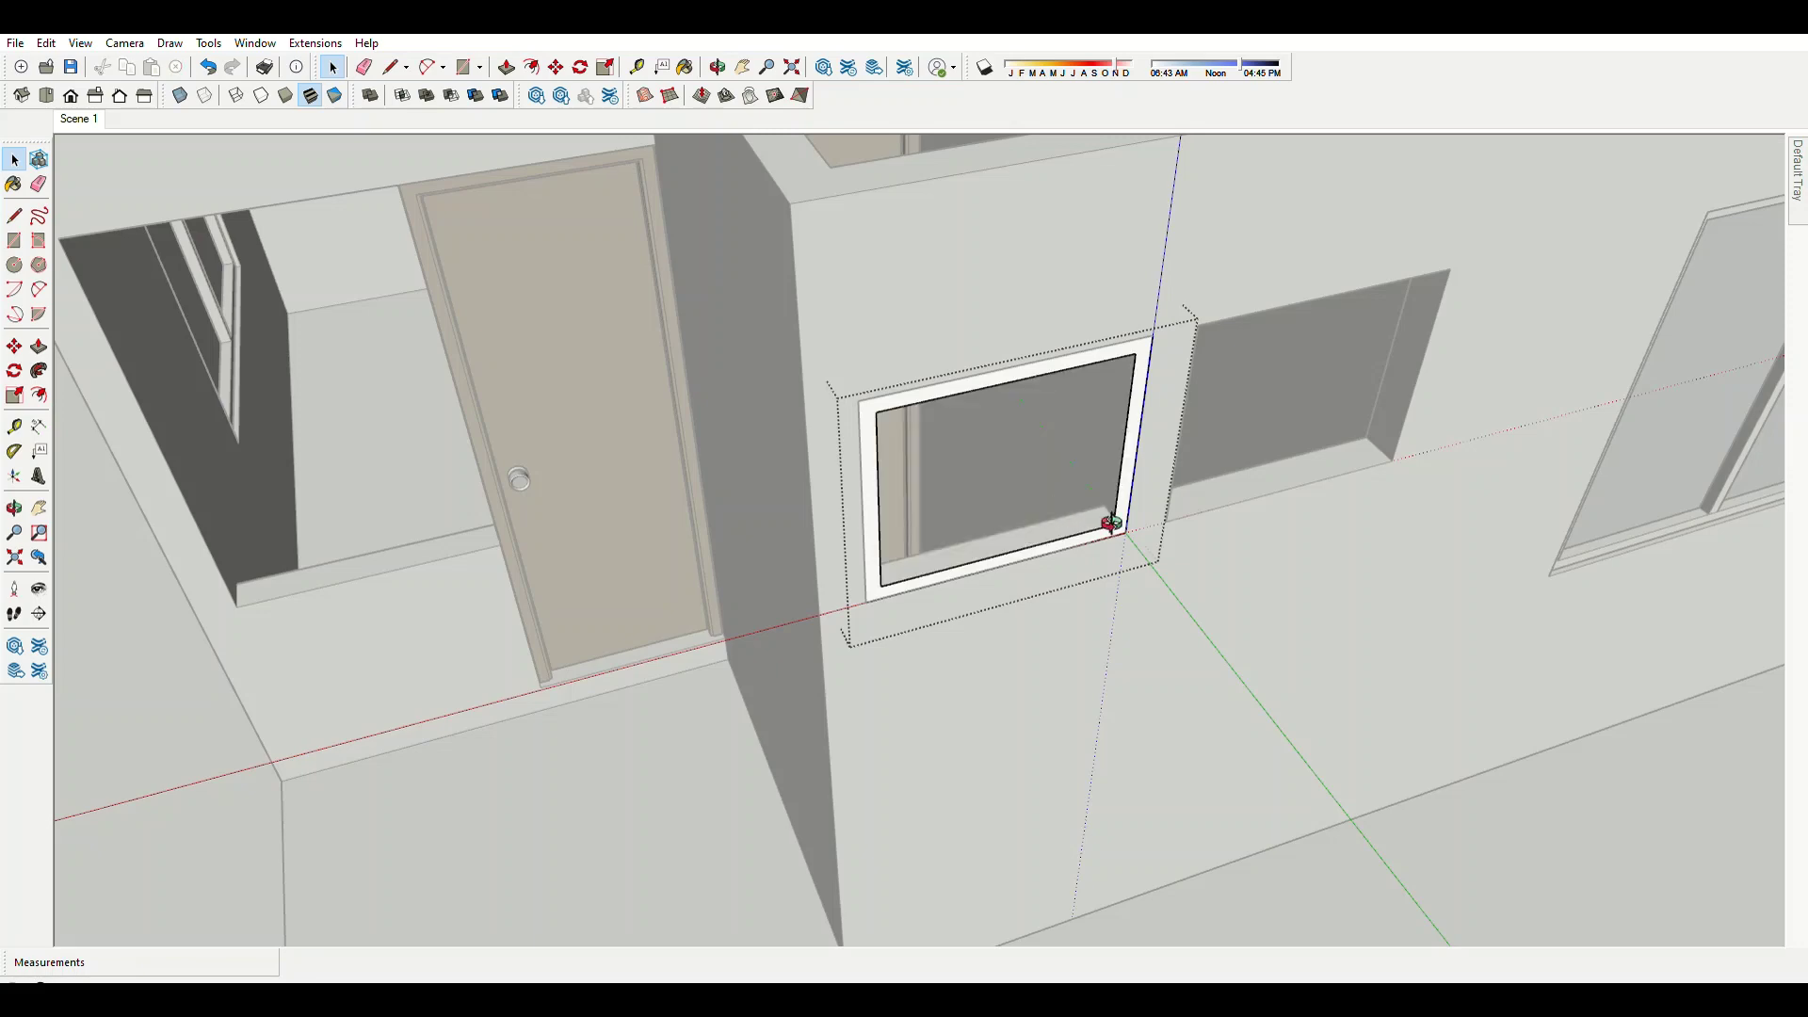
pyautogui.scroll(3, 1111, 523)
# Draw a blue-grey glass rectangle corner to corner across the opening.
pyautogui.press('p')
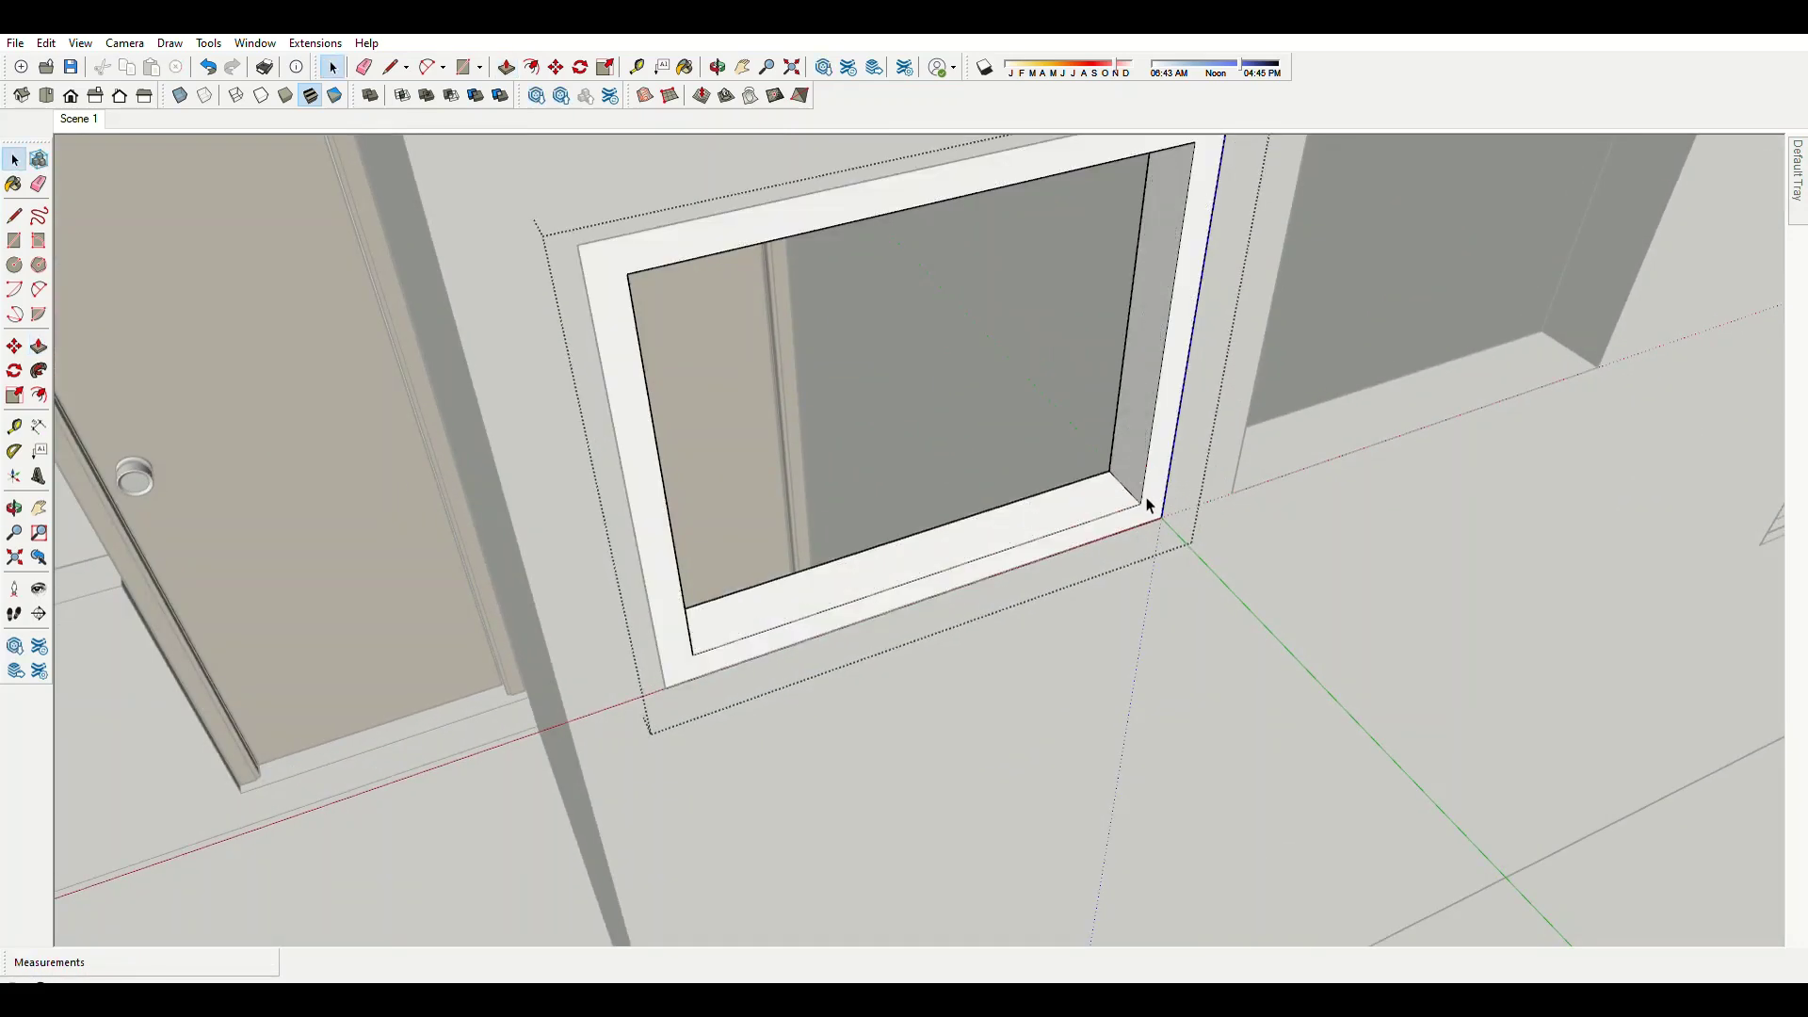
pyautogui.click(1124, 486)
pyautogui.scroll(-5, 1124, 486)
pyautogui.moveTo(556, 384); pyautogui.dragTo(710, 436, button='middle')
pyautogui.scroll(5, 617, 348)
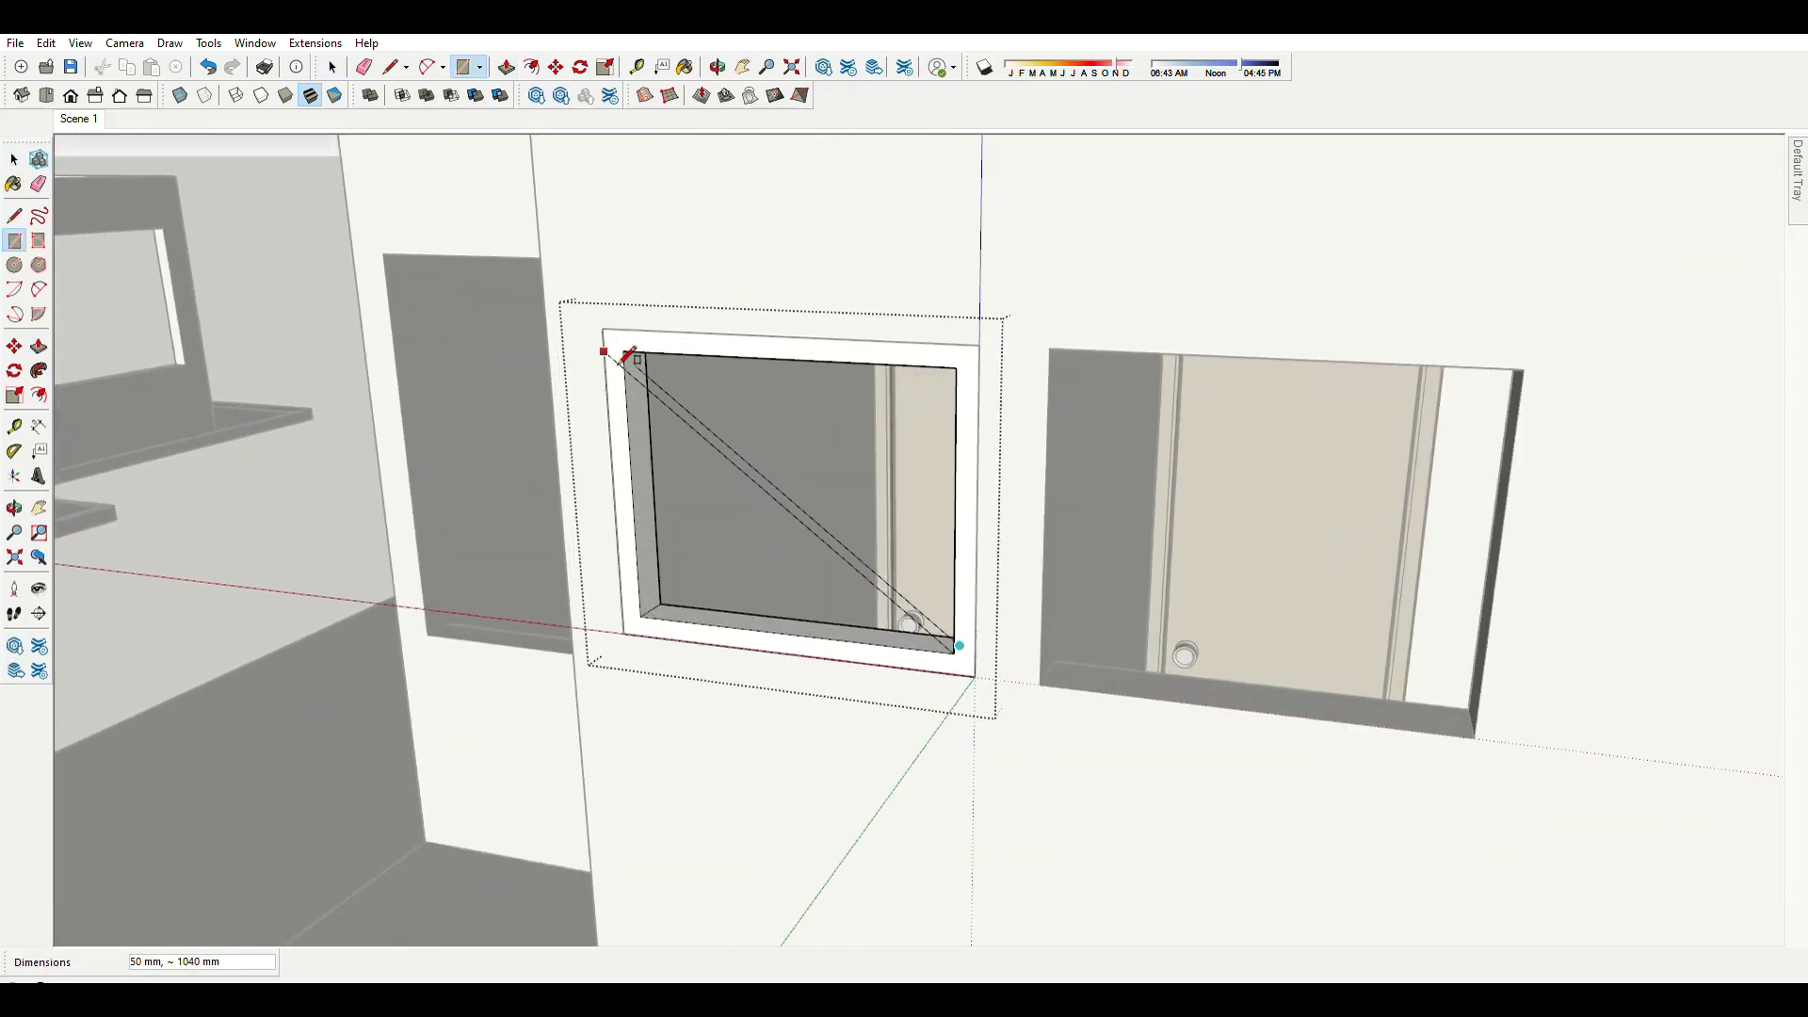
pyautogui.click(608, 235)
pyautogui.scroll(3, 620, 275)
pyautogui.press('space')
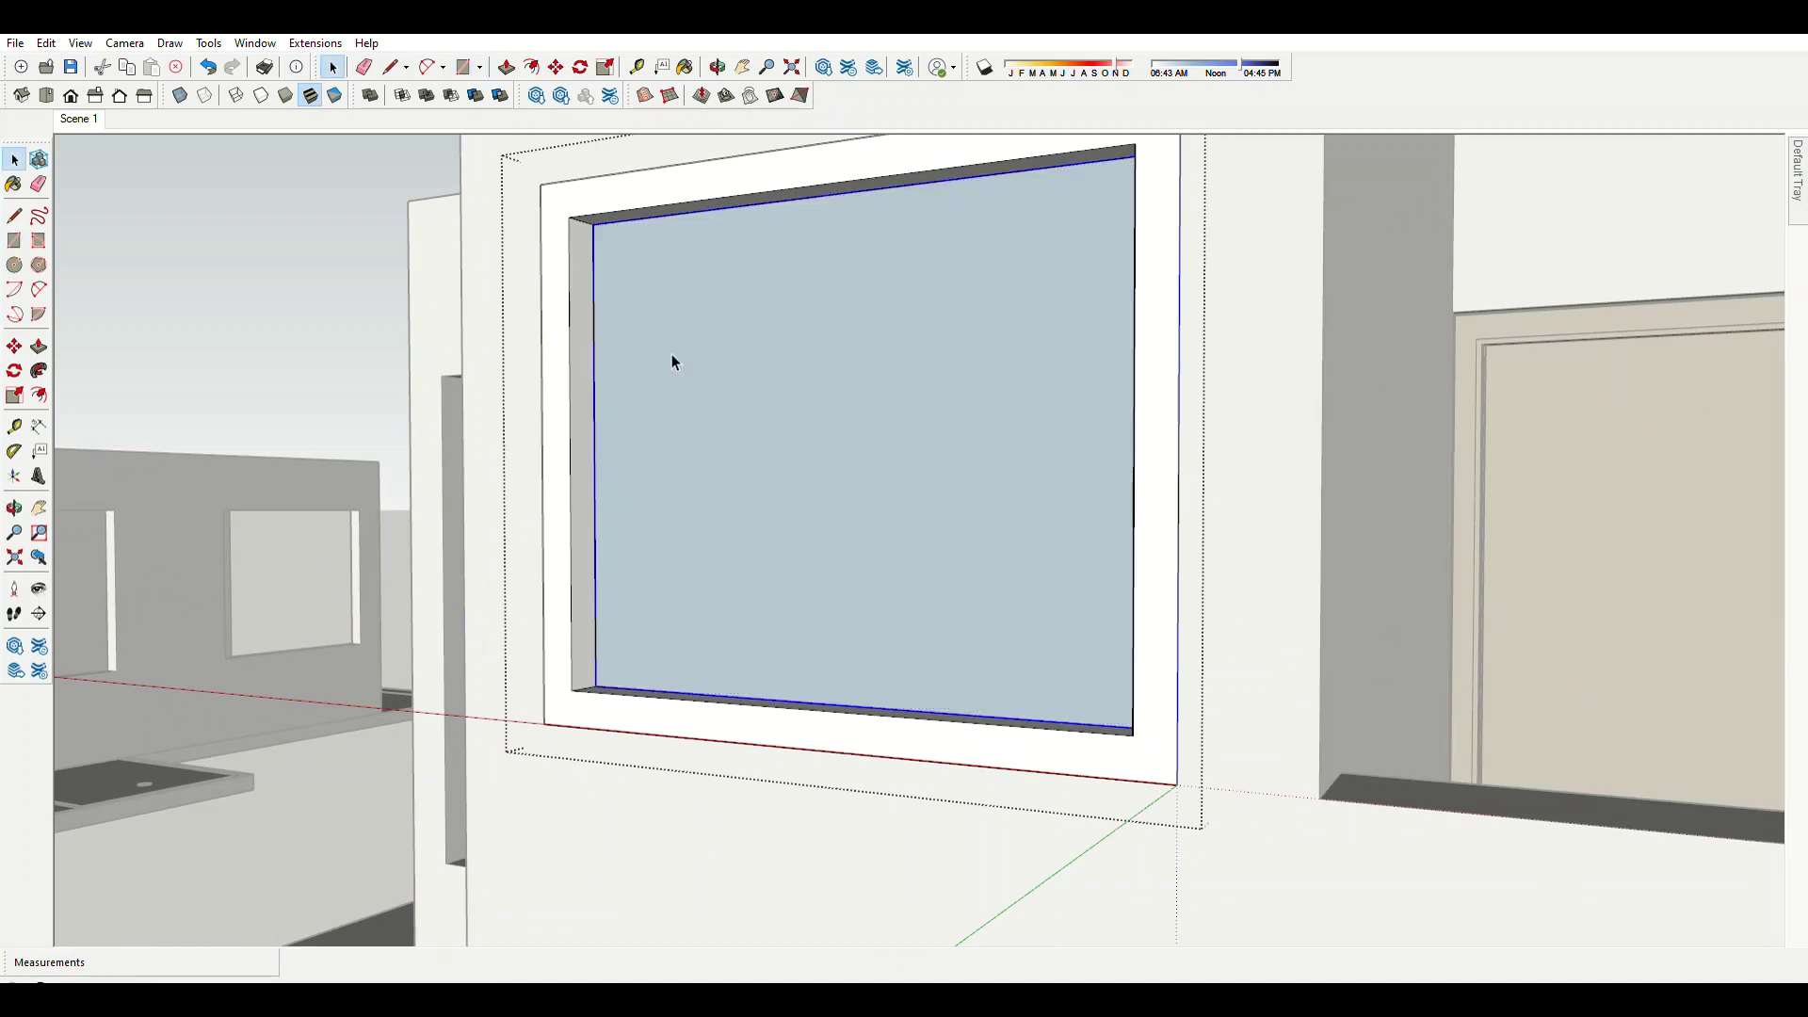
pyautogui.scroll(-3, 606, 499)
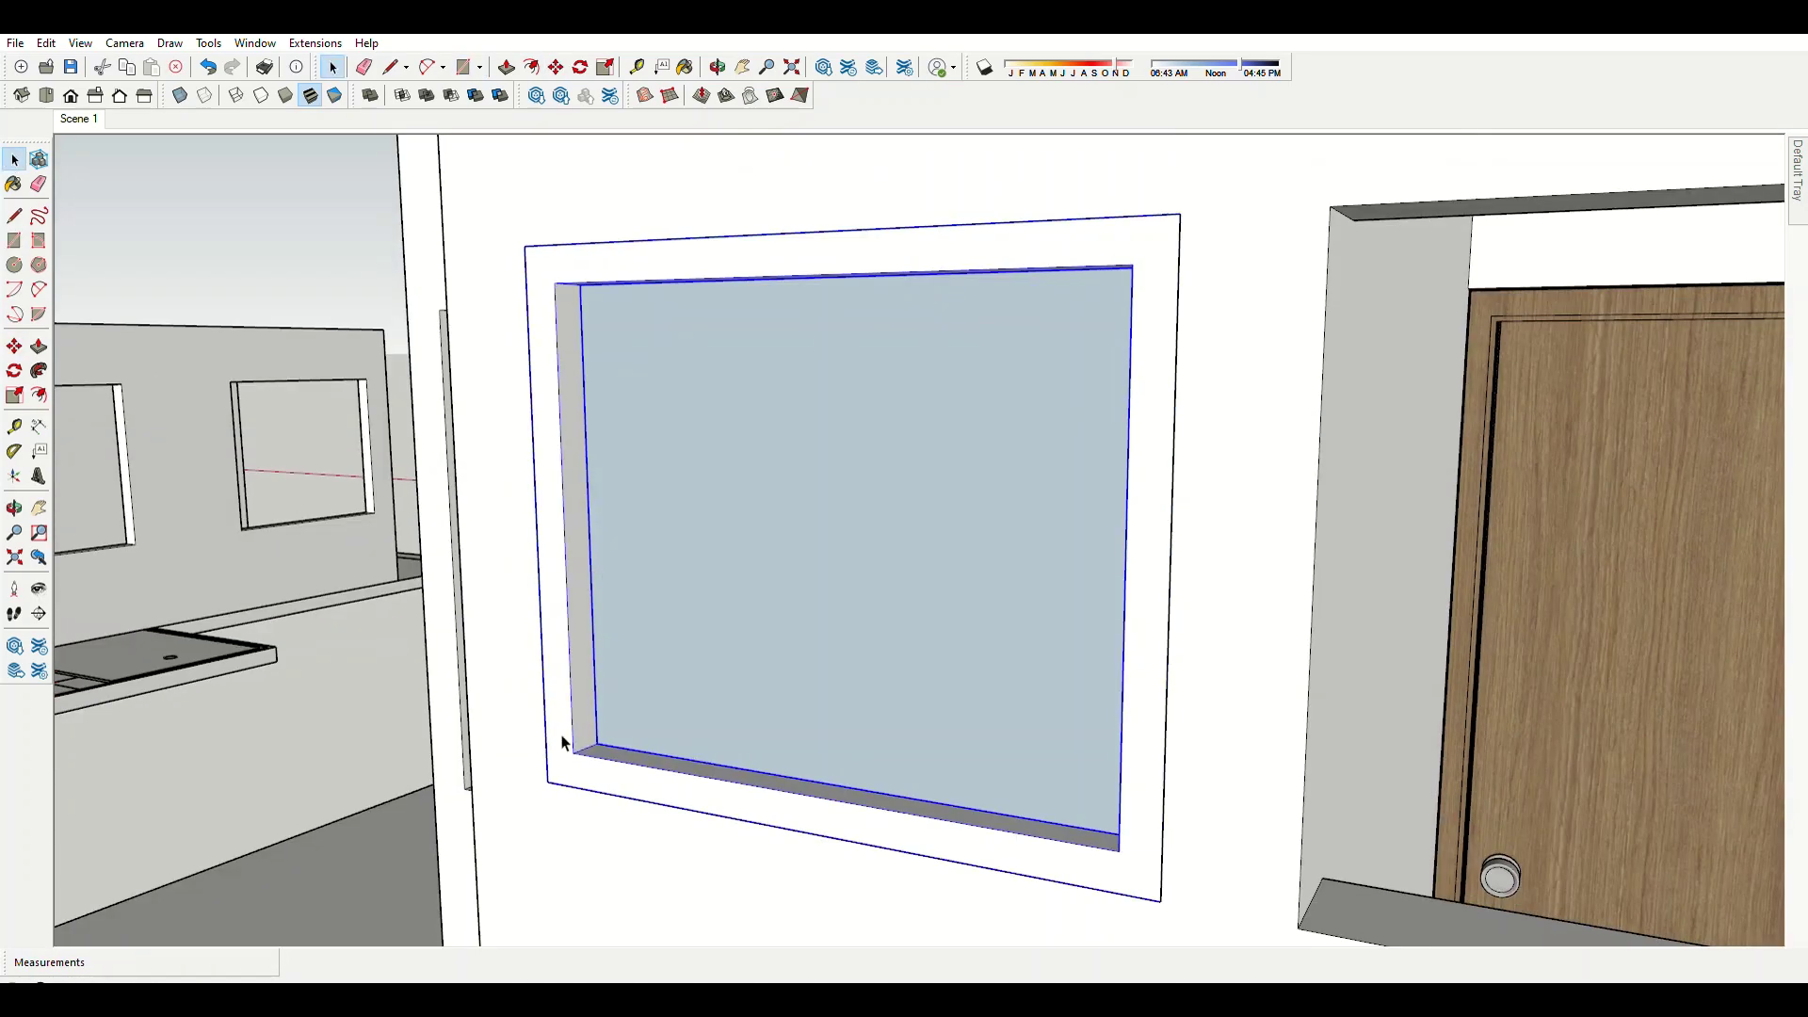
pyautogui.moveTo(556, 746)
pyautogui.mouseDown(button='middle')
pyautogui.moveTo(646, 726)
pyautogui.moveTo(753, 569)
pyautogui.mouseUp(button='middle')
pyautogui.press('m')
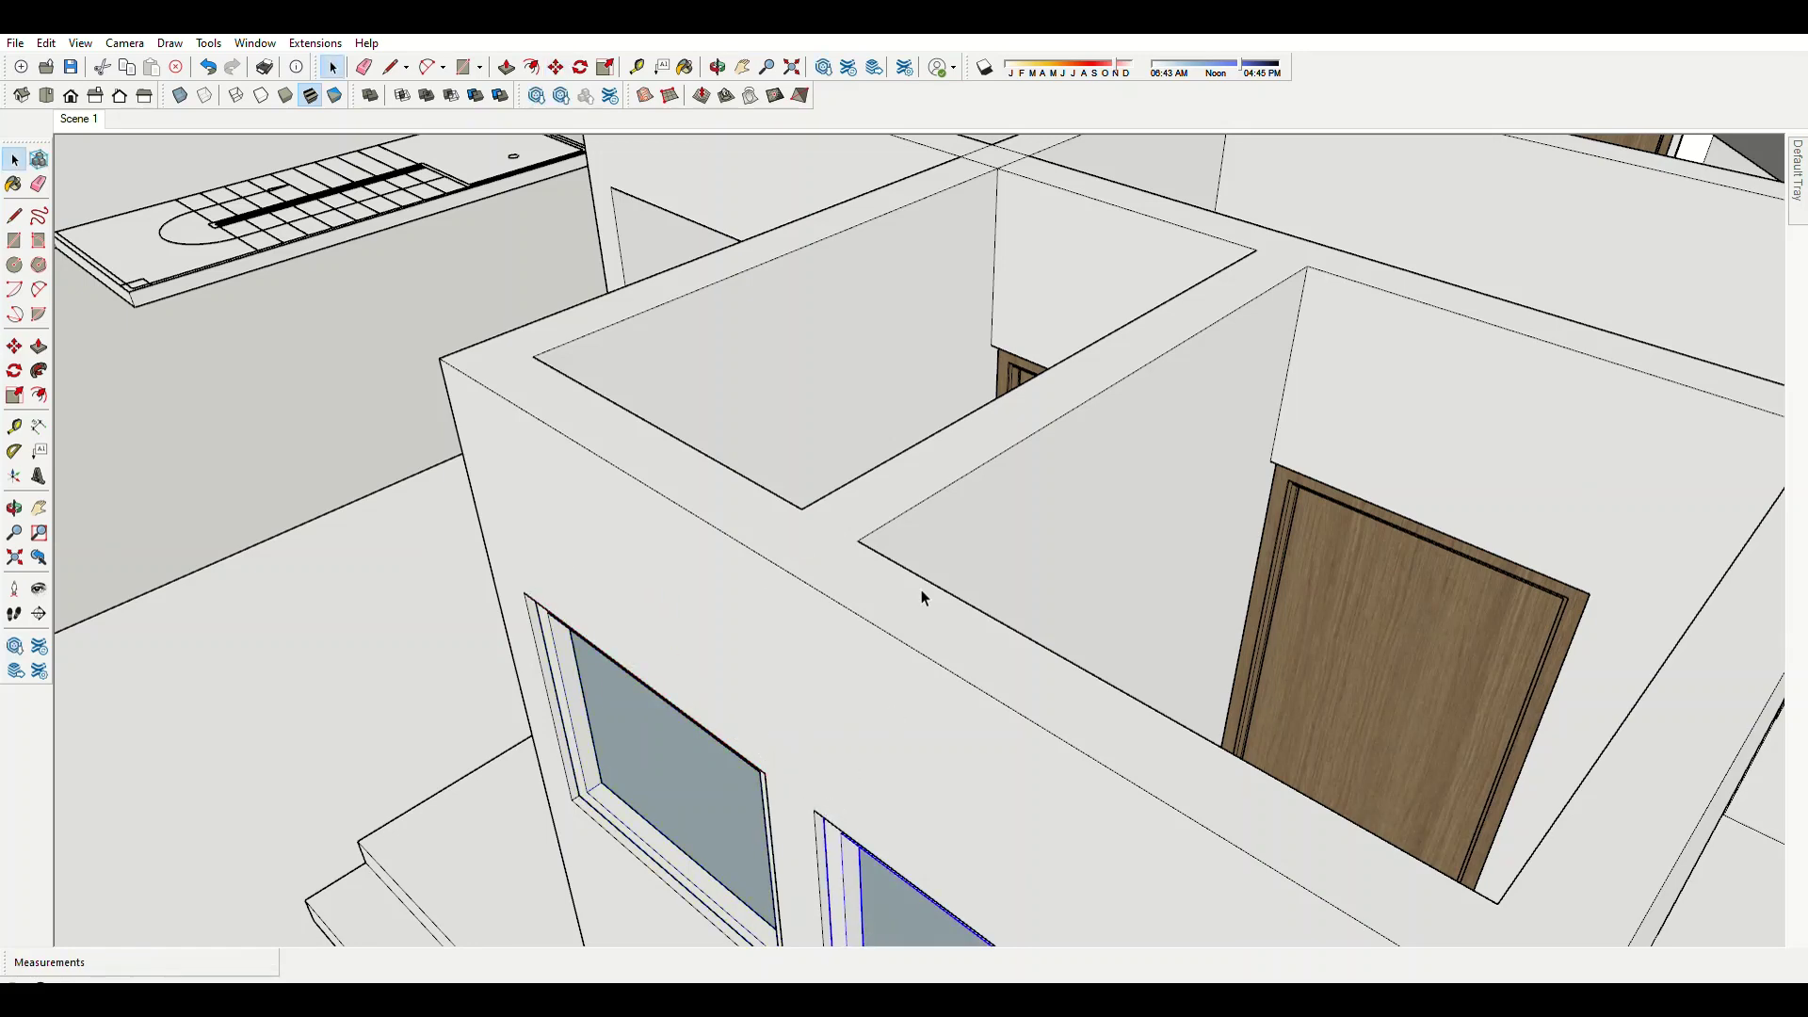
# Draw a tall rectangle on the wall beside the interior door.
pyautogui.scroll(-5, 921, 589)
pyautogui.moveTo(1460, 686); pyautogui.dragTo(778, 617, button='middle')
pyautogui.scroll(5, 983, 633)
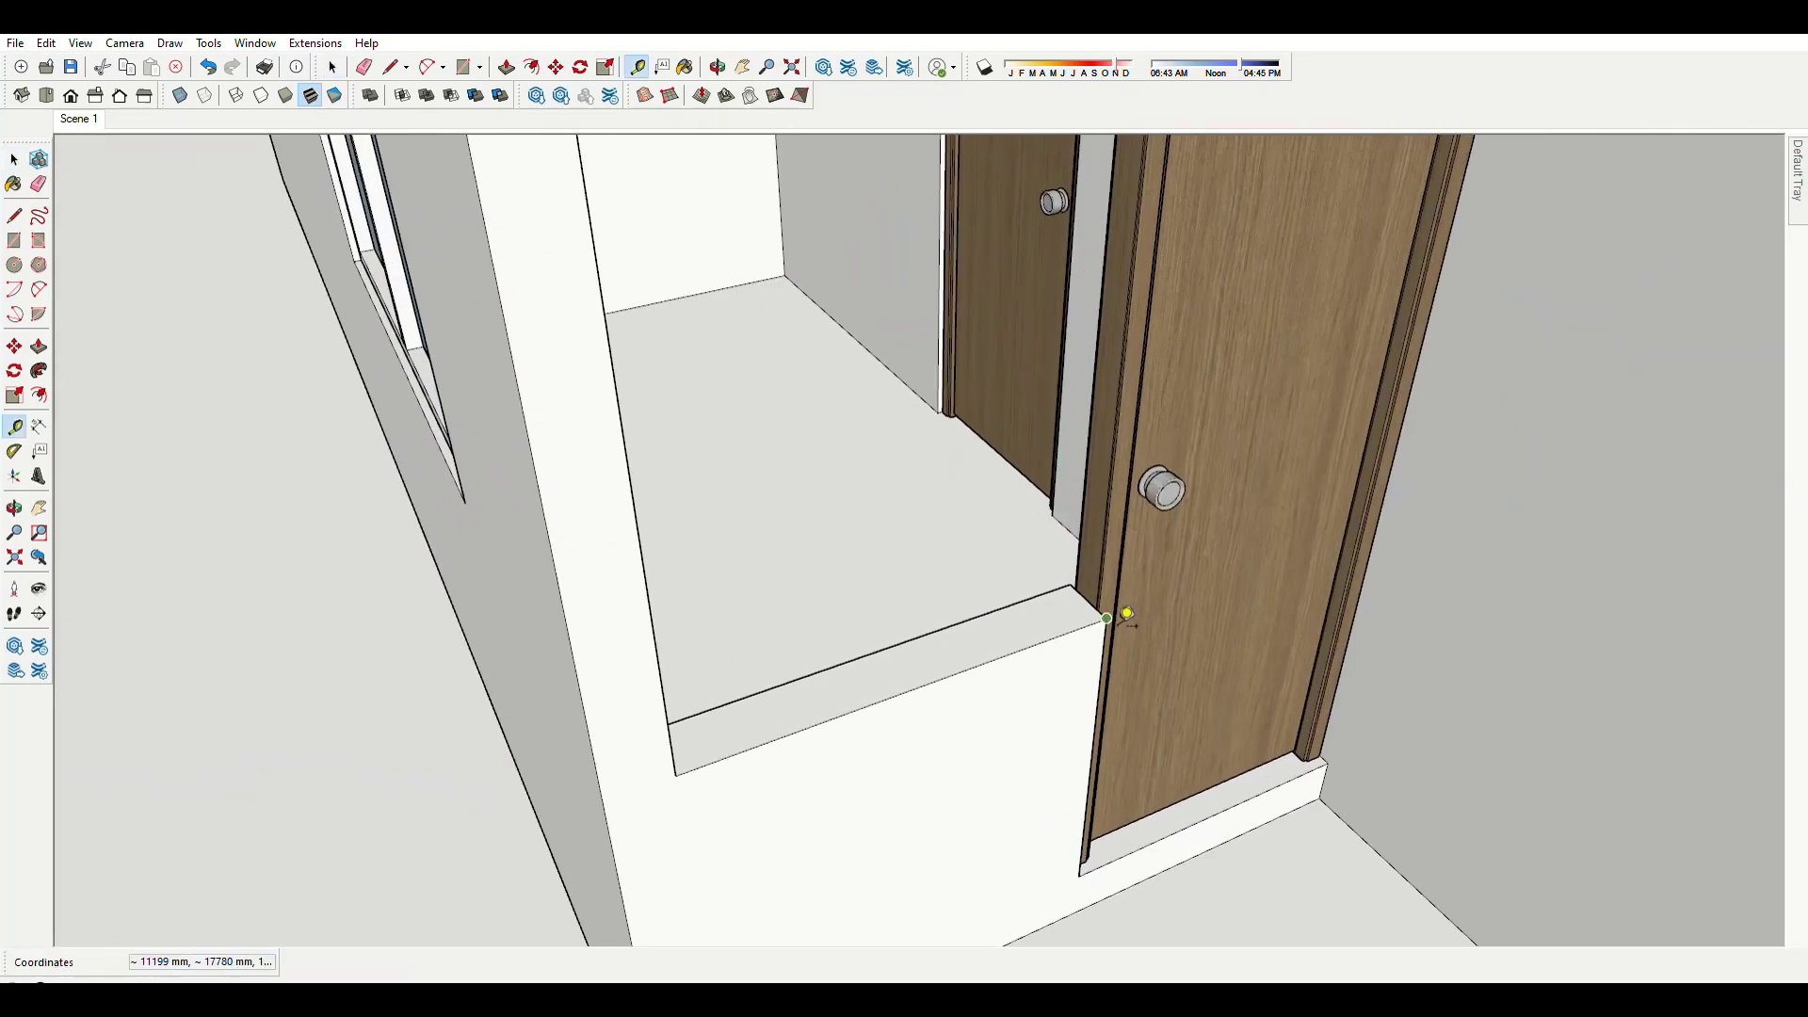
pyautogui.moveTo(1118, 621); pyautogui.dragTo(732, 372, button='middle')
pyautogui.click(616, 241)
pyautogui.press('space')
pyautogui.doubleClick(772, 346)
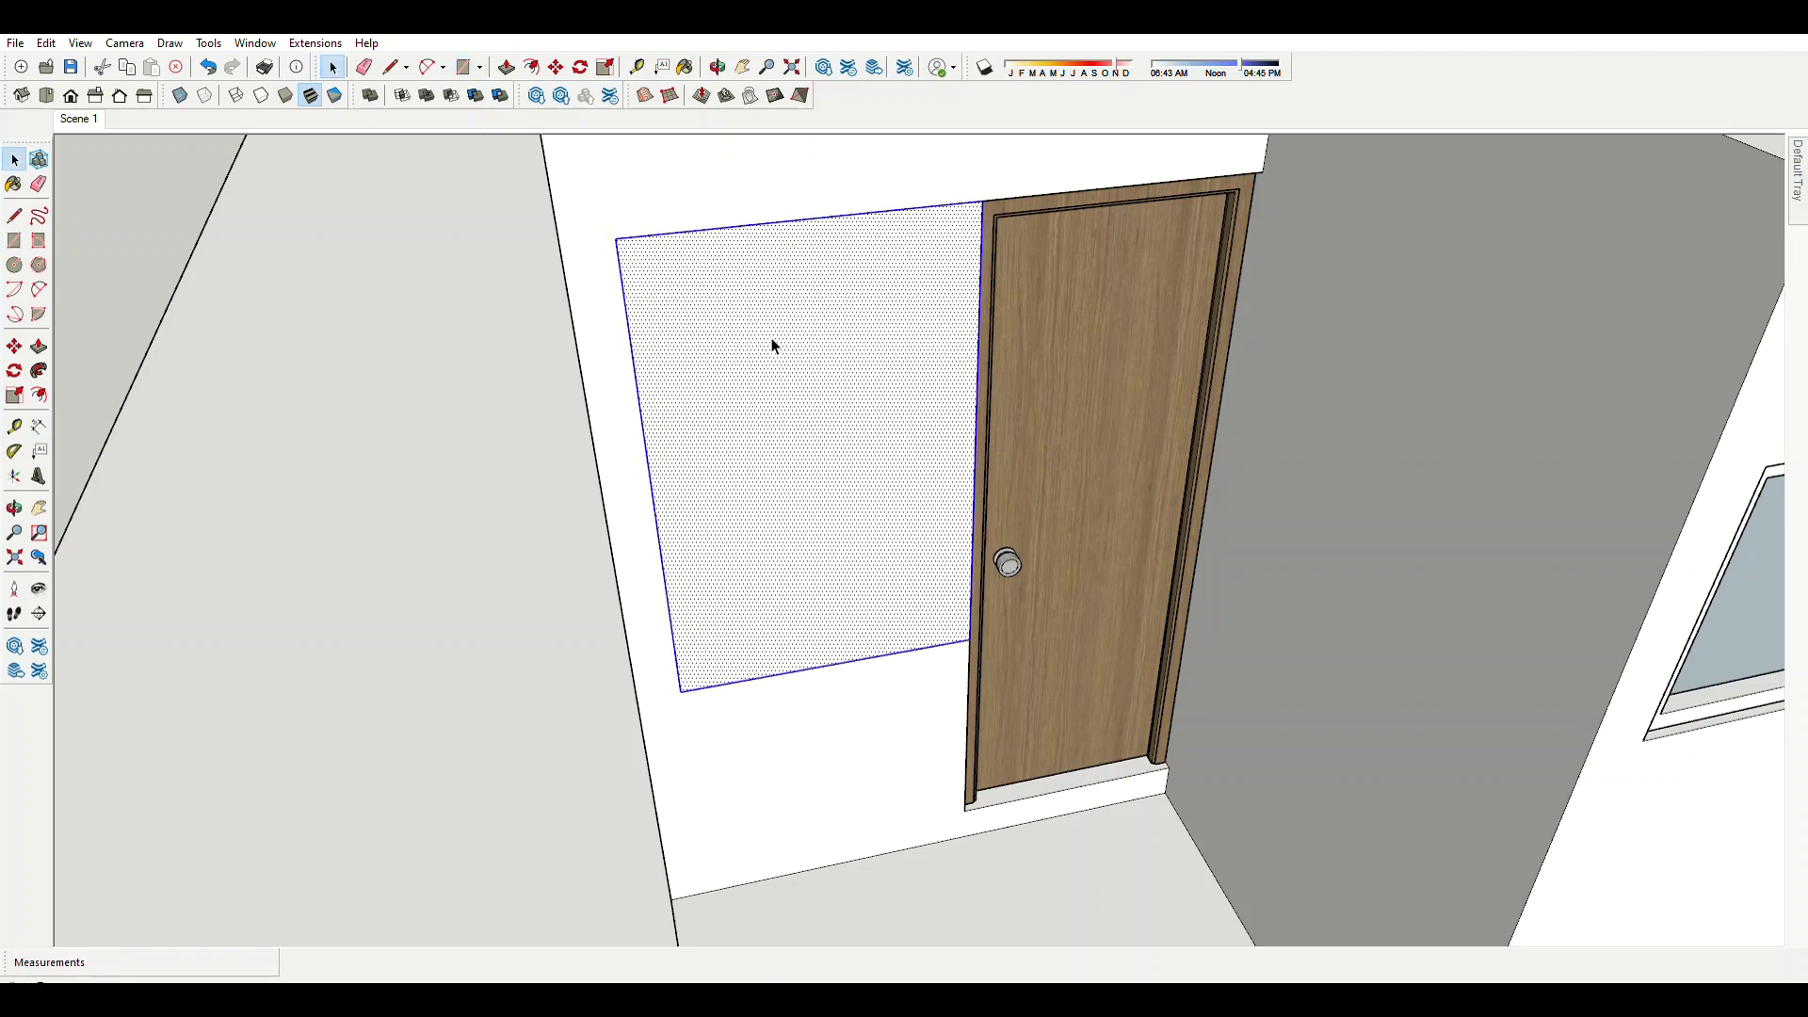
# Offset the rectangle's edges inward to form the frame.
pyautogui.press('f')
pyautogui.click(819, 218)
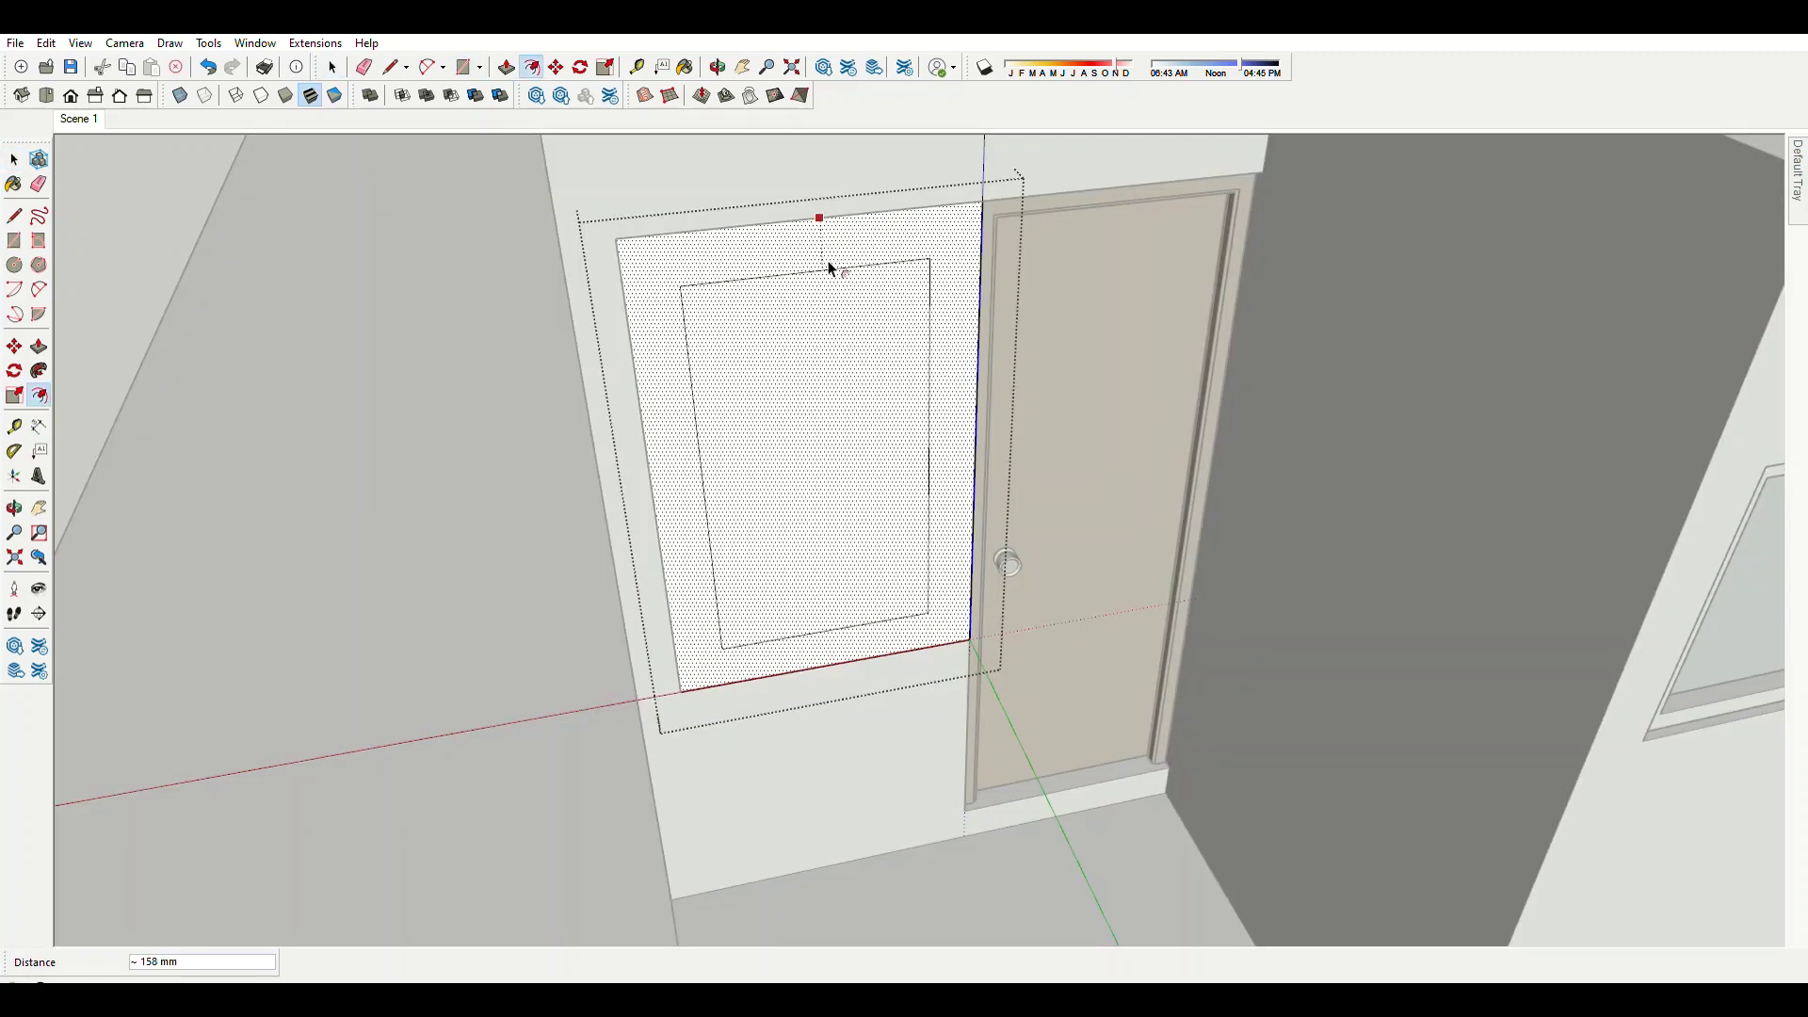
pyautogui.press('Return')
pyautogui.moveTo(847, 371); pyautogui.dragTo(957, 432, button='middle')
# Push the inner face through and add the blue-grey glass pane.
pyautogui.press('p')
pyautogui.scroll(5, 957, 522)
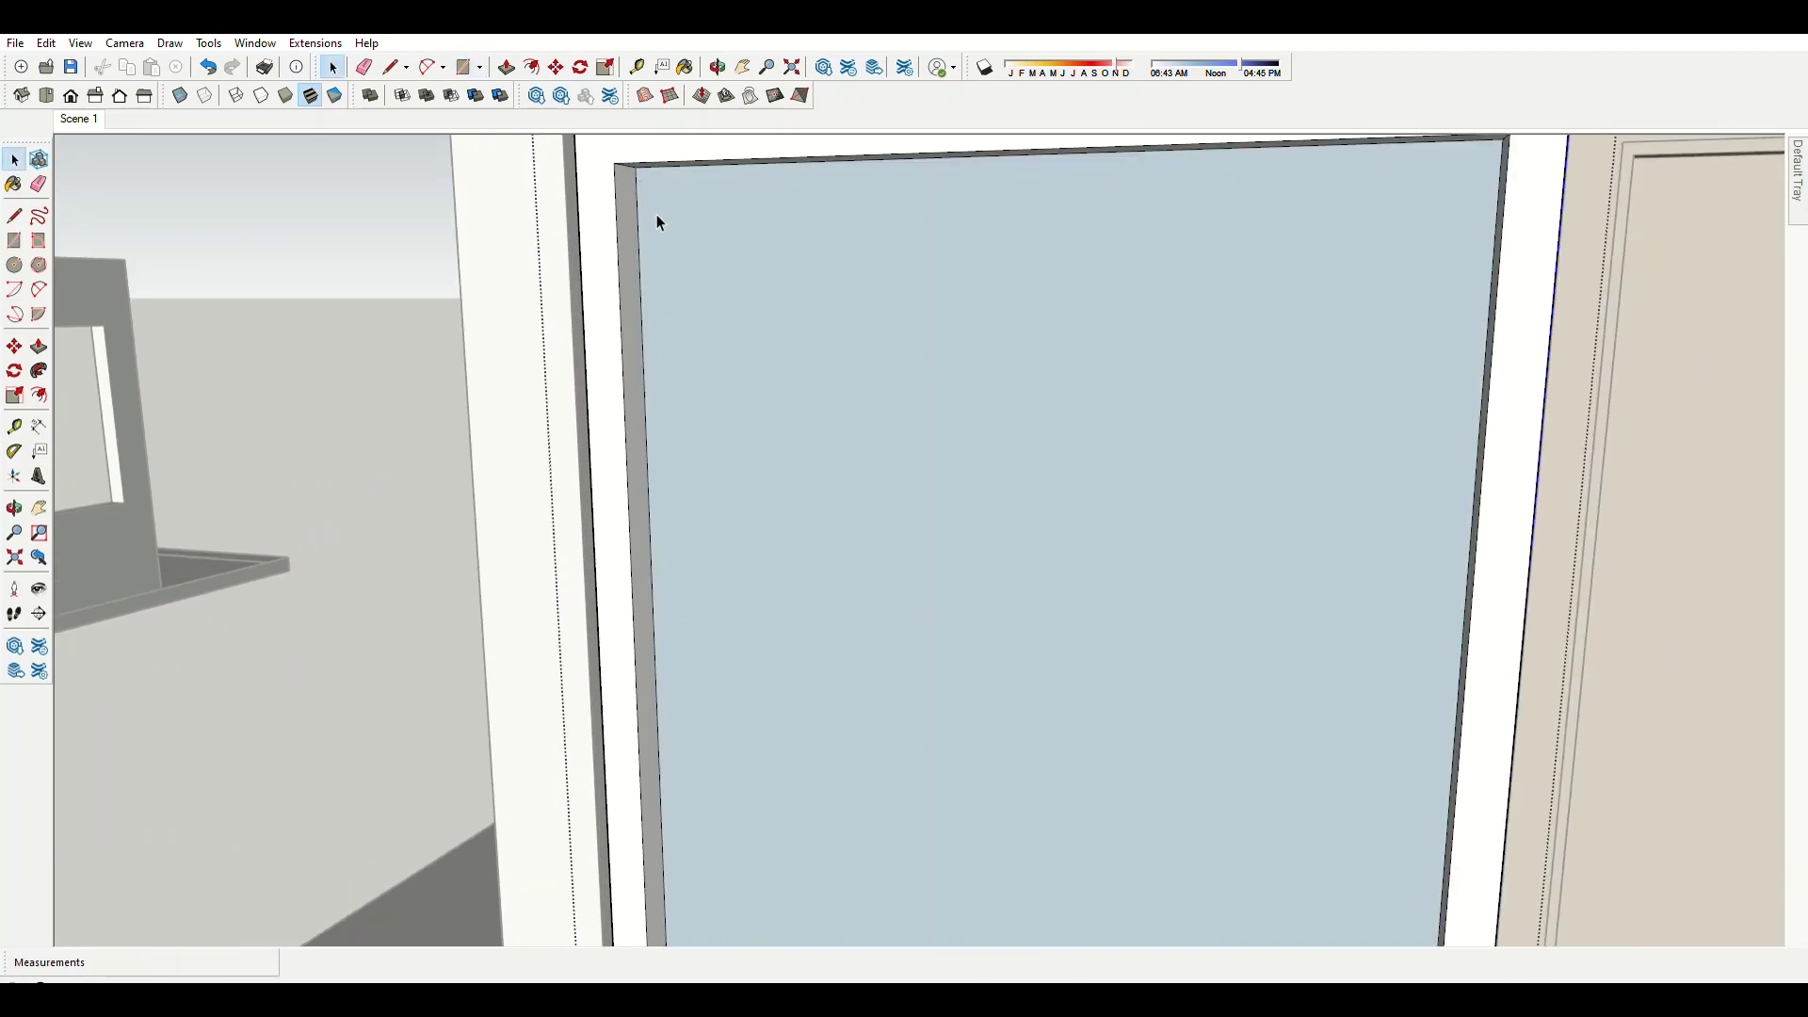
pyautogui.click(657, 222)
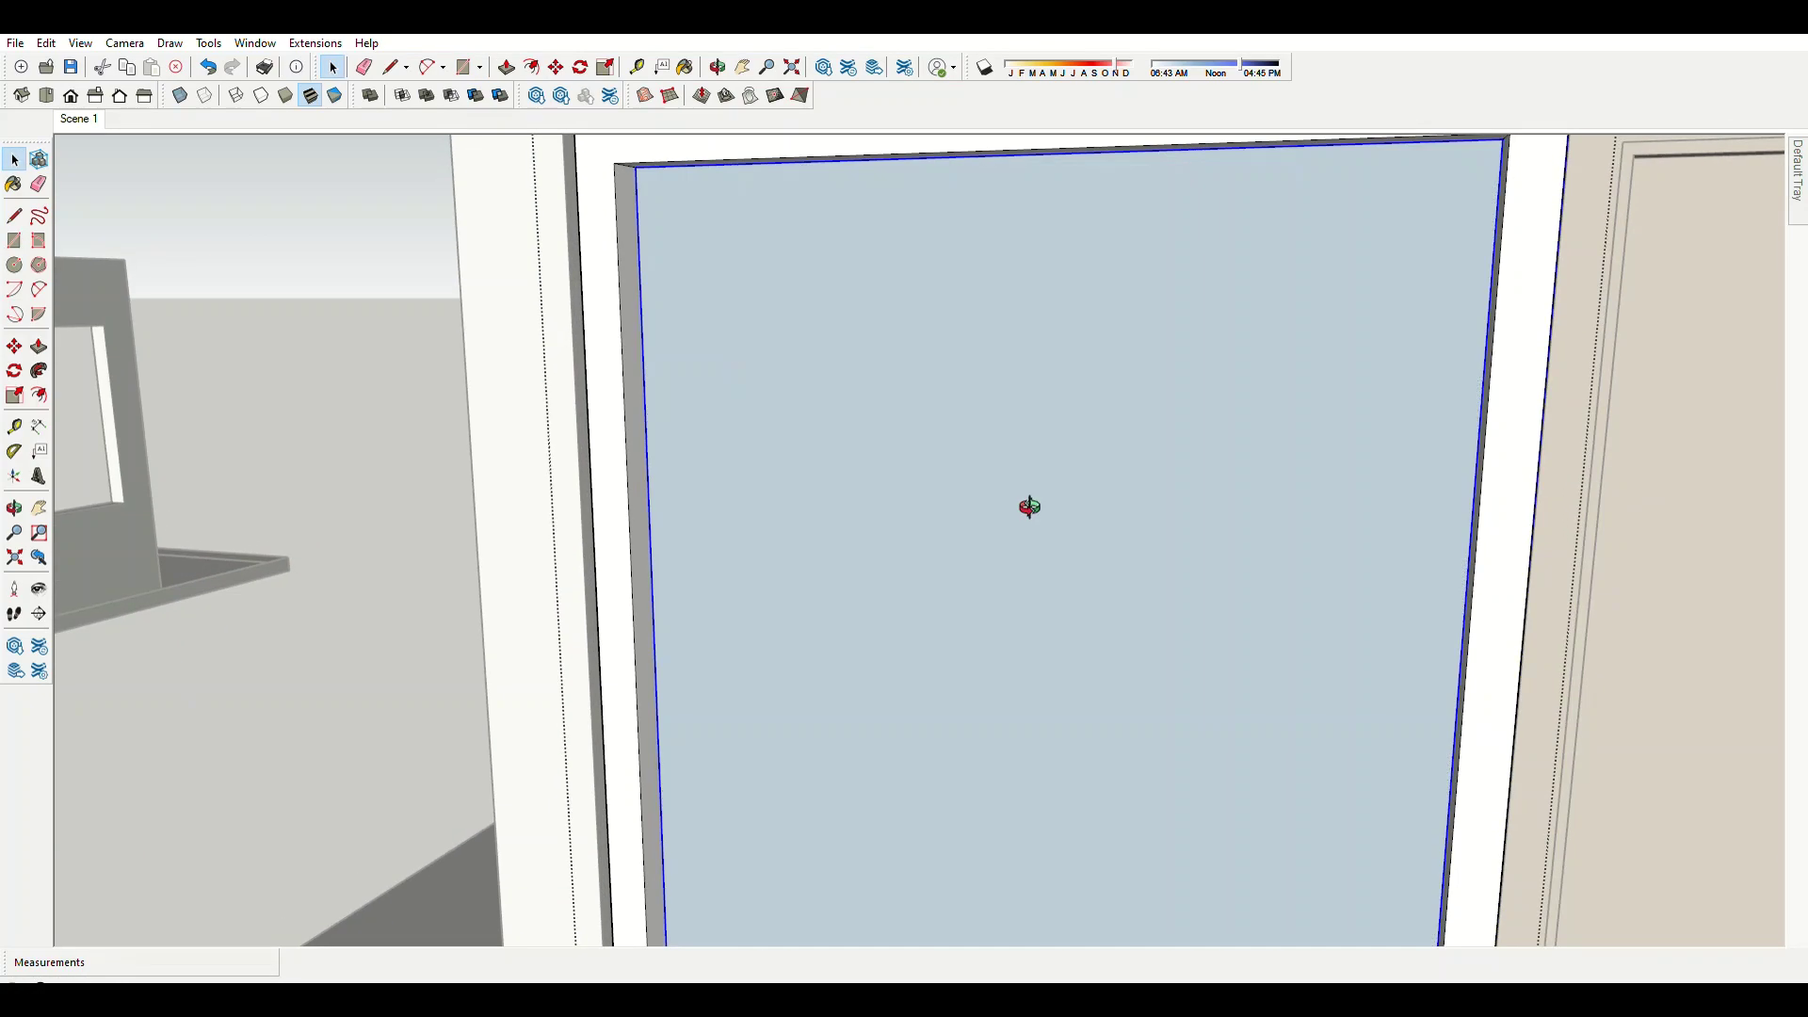
pyautogui.scroll(-5, 878, 551)
pyautogui.scroll(-3, 868, 478)
pyautogui.moveTo(868, 477); pyautogui.dragTo(909, 565, button='middle')
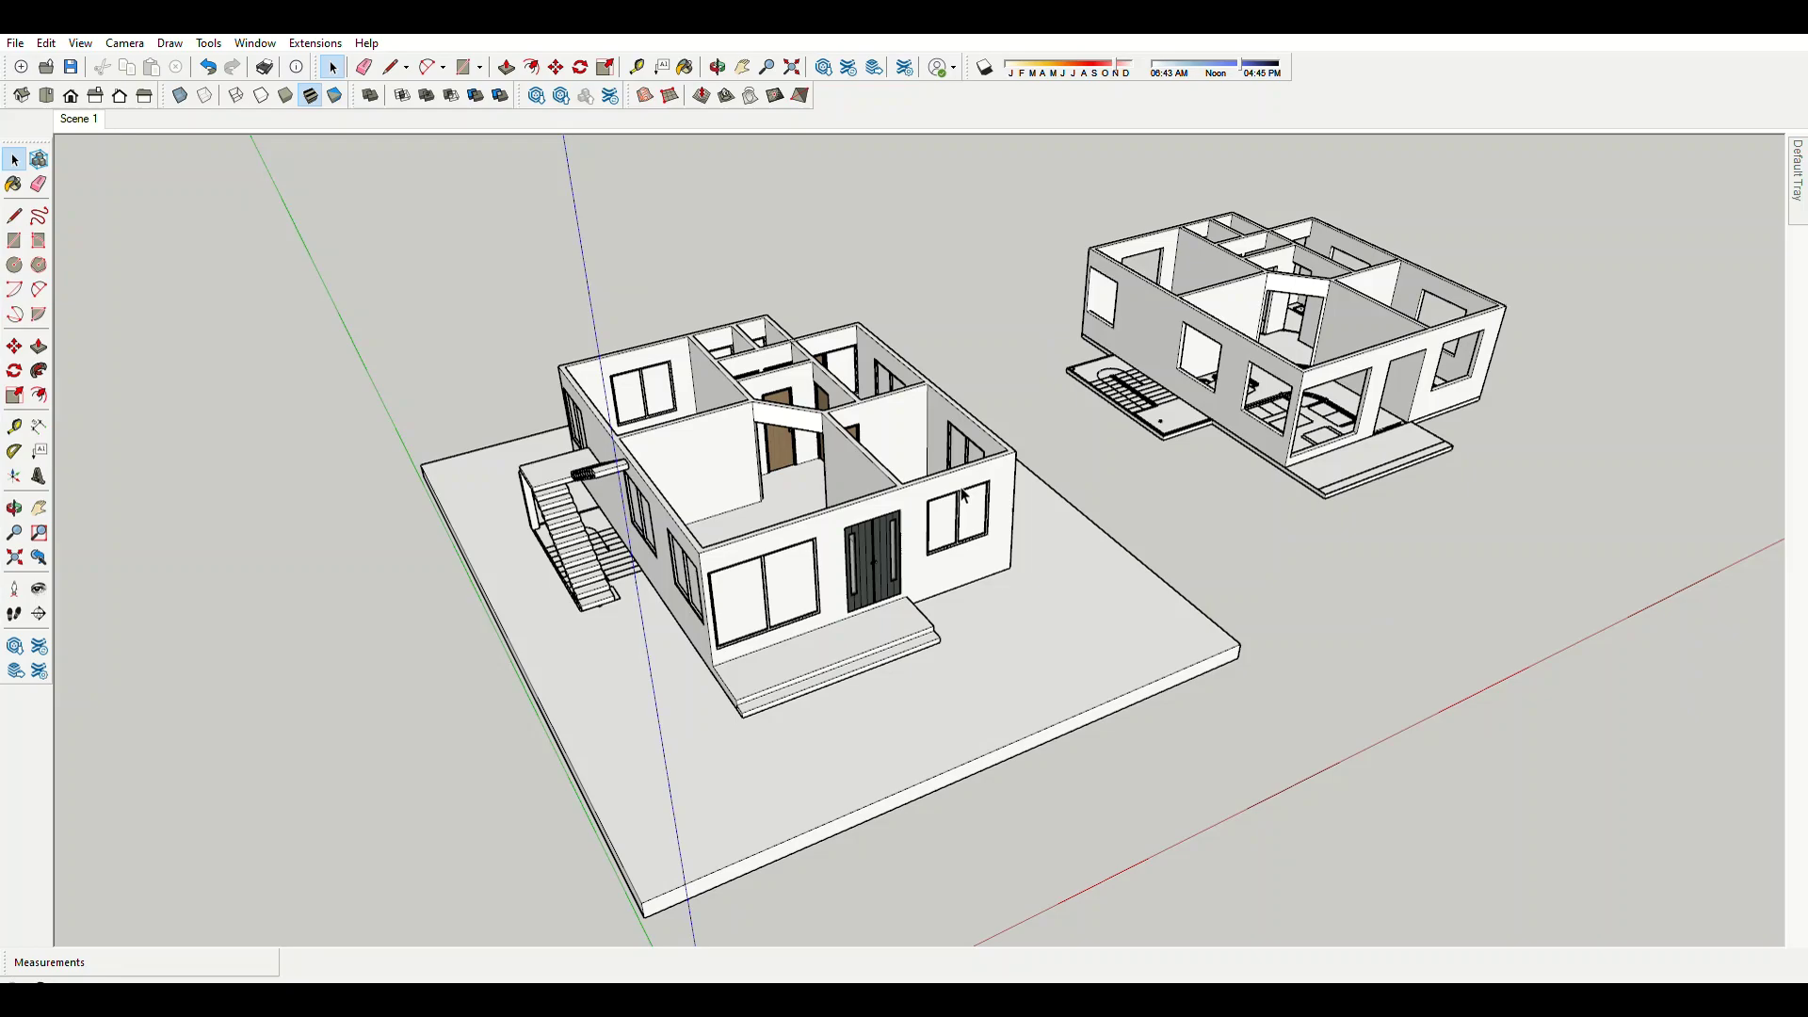
# Move the whole upper-floor model by its corner so it sits on the ground floor.
pyautogui.scroll(3, 1285, 457)
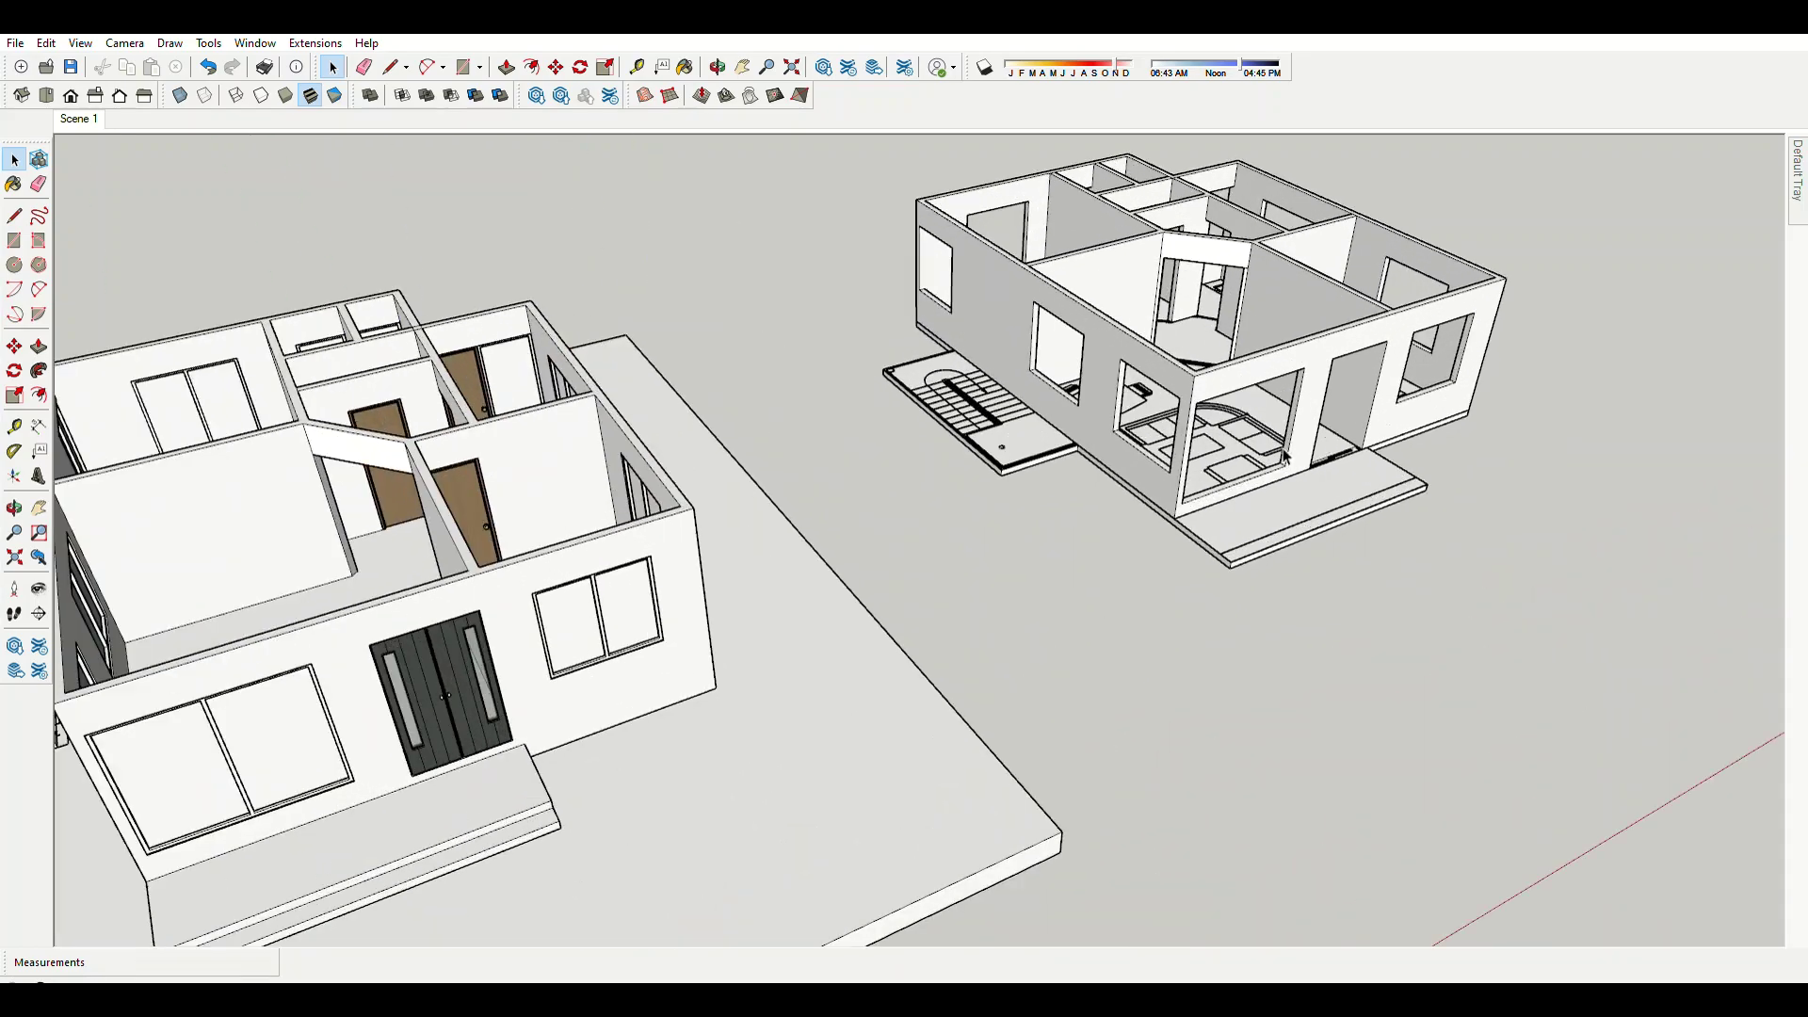
pyautogui.tripleClick(1315, 438)
pyautogui.scroll(3, 980, 295)
pyautogui.scroll(3, 987, 336)
pyautogui.press('m')
pyautogui.scroll(3, 888, 272)
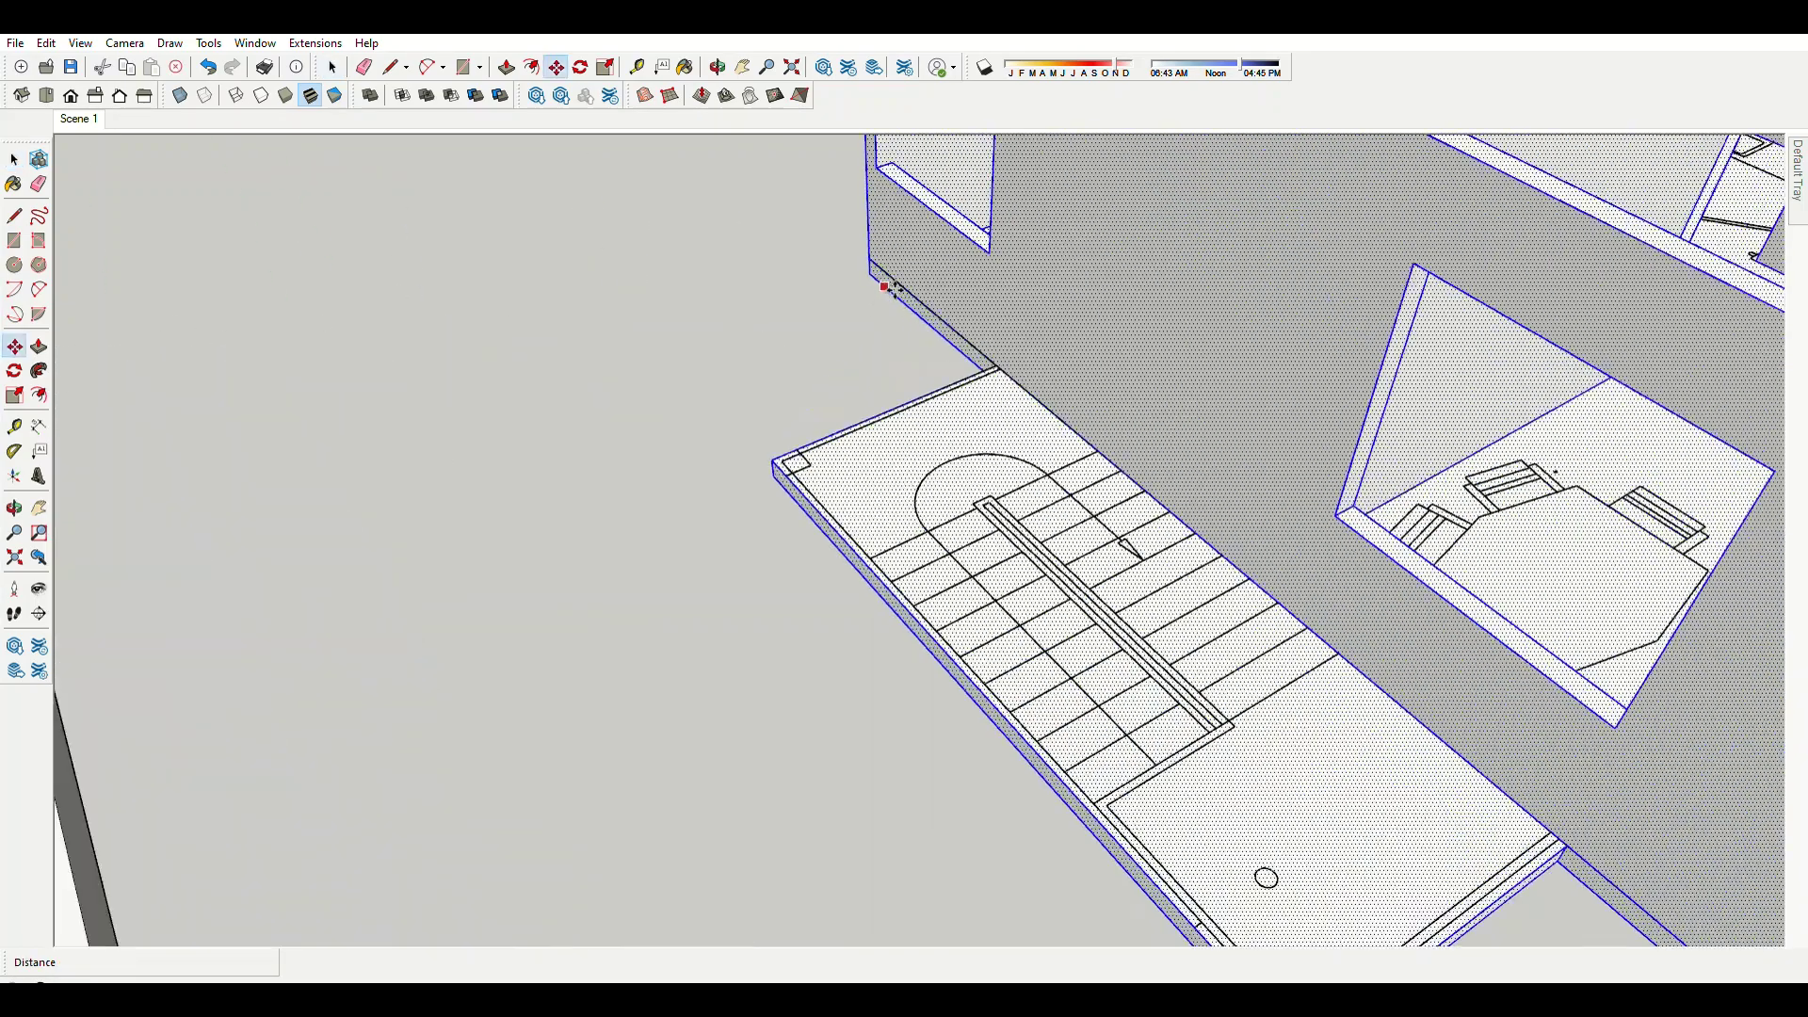
pyautogui.scroll(2, 888, 273)
pyautogui.click(885, 271)
pyautogui.scroll(-4, 885, 271)
pyautogui.scroll(-3, 885, 271)
pyautogui.scroll(4, 780, 325)
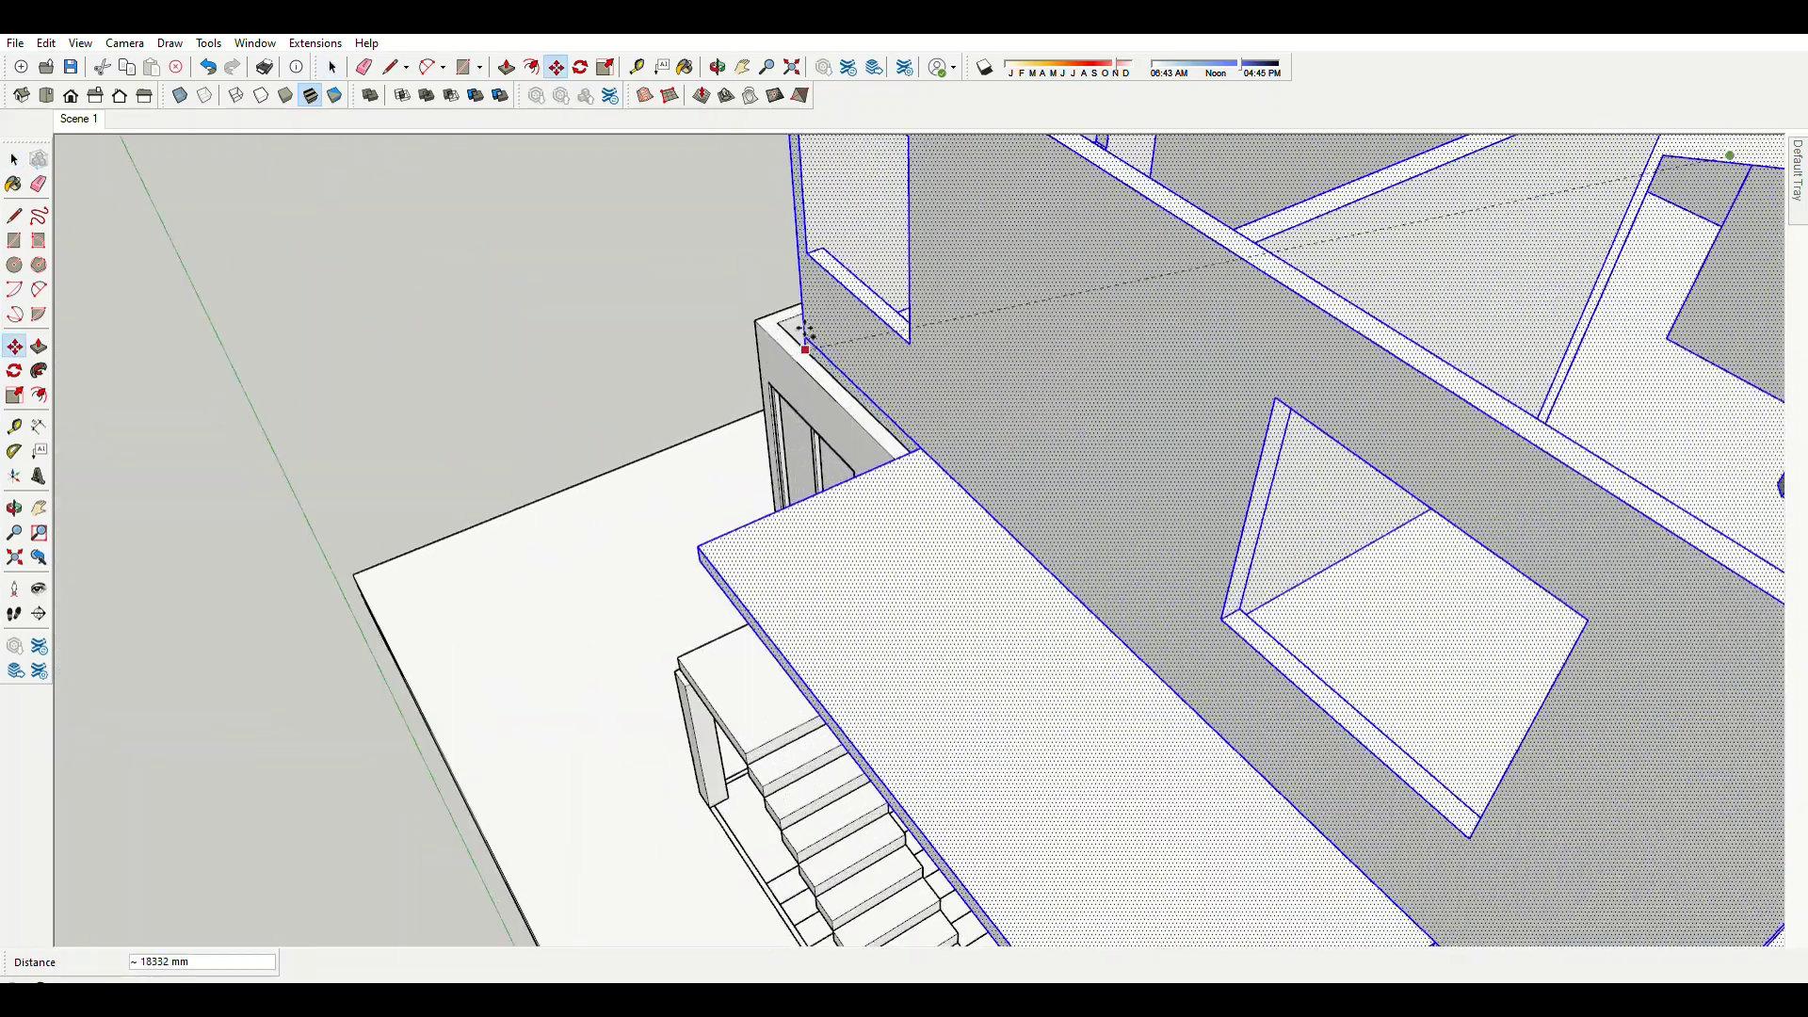
pyautogui.scroll(3, 779, 325)
pyautogui.click(780, 325)
pyautogui.scroll(-3, 681, 352)
pyautogui.scroll(-5, 681, 353)
pyautogui.moveTo(681, 352)
pyautogui.mouseDown(button='middle')
pyautogui.moveTo(807, 342)
pyautogui.moveTo(285, 346)
pyautogui.moveTo(731, 617)
pyautogui.mouseUp(button='middle')
# Select two ground-floor windows for copying to the upper floor.
pyautogui.scroll(3, 731, 617)
pyautogui.press('space')
pyautogui.click(942, 583)
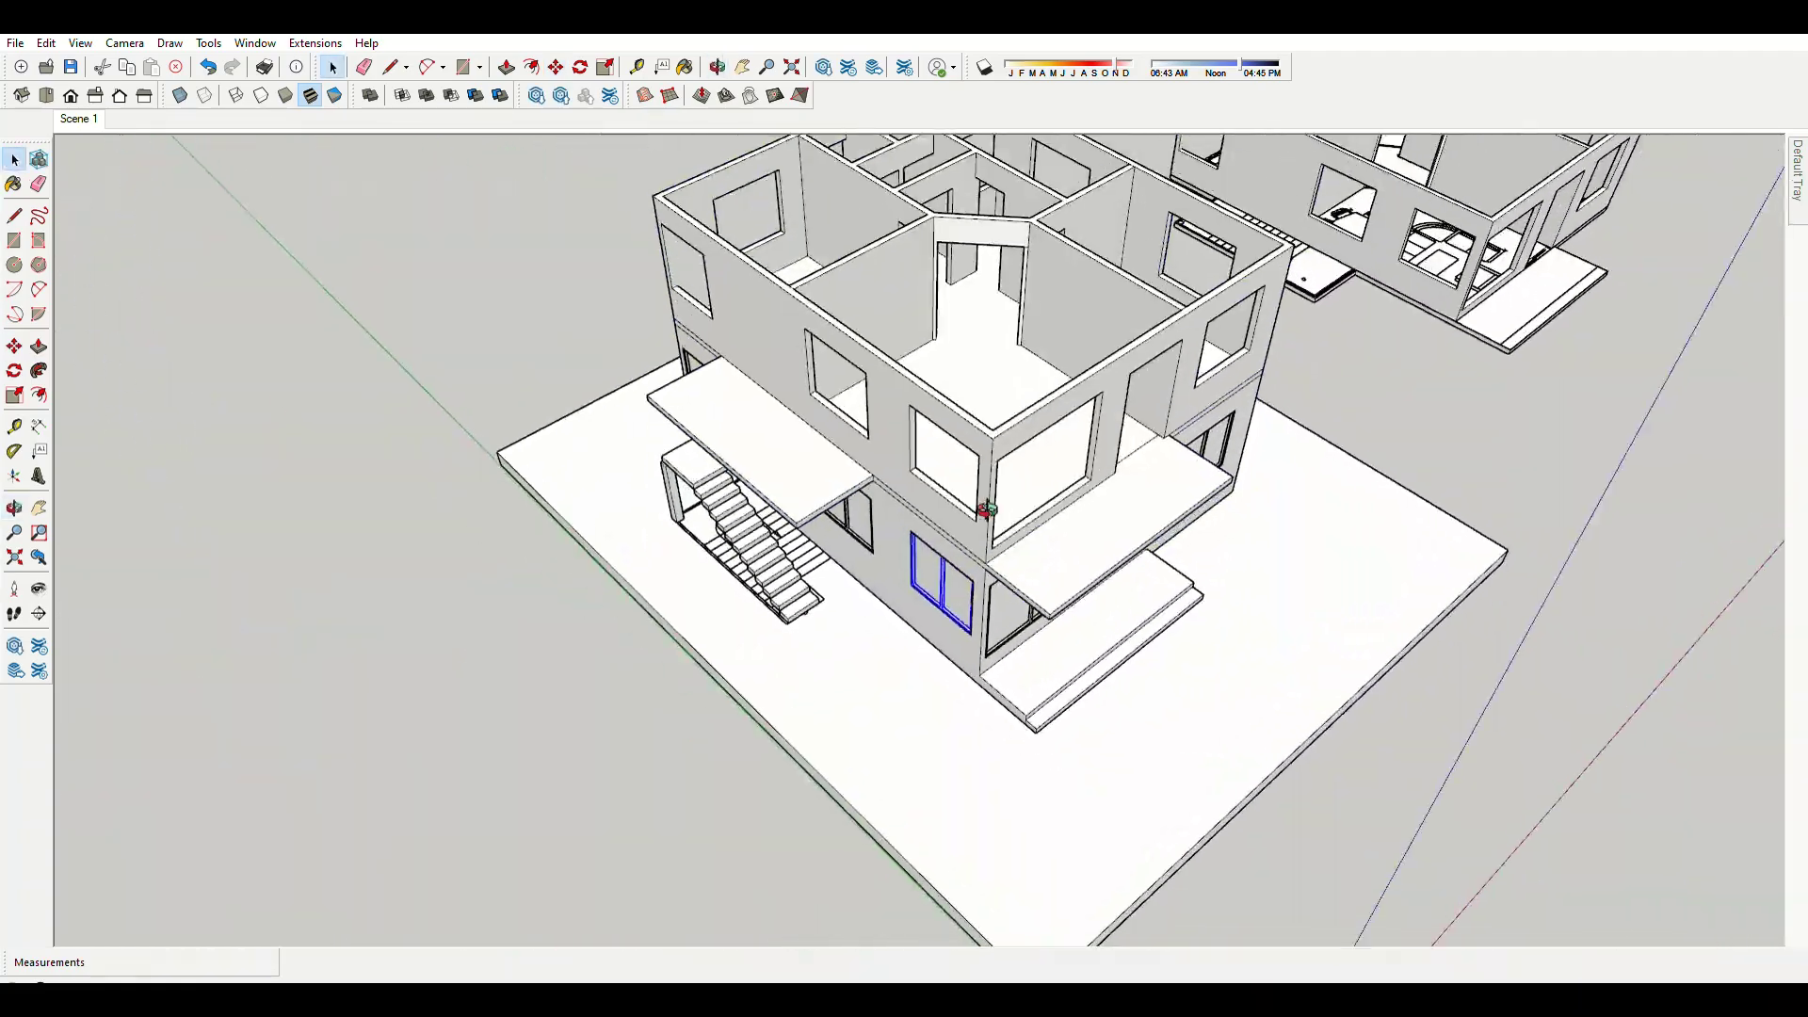
pyautogui.scroll(2, 1032, 527)
pyautogui.keyDown('shift'); pyautogui.click(1033, 528); pyautogui.keyUp('shift')
pyautogui.scroll(-3, 1033, 528)
pyautogui.moveTo(1033, 527)
pyautogui.mouseDown(button='middle')
pyautogui.moveTo(928, 503)
pyautogui.moveTo(1150, 500)
pyautogui.mouseUp(button='middle')
pyautogui.scroll(1, 927, 504)
pyautogui.scroll(3, 868, 468)
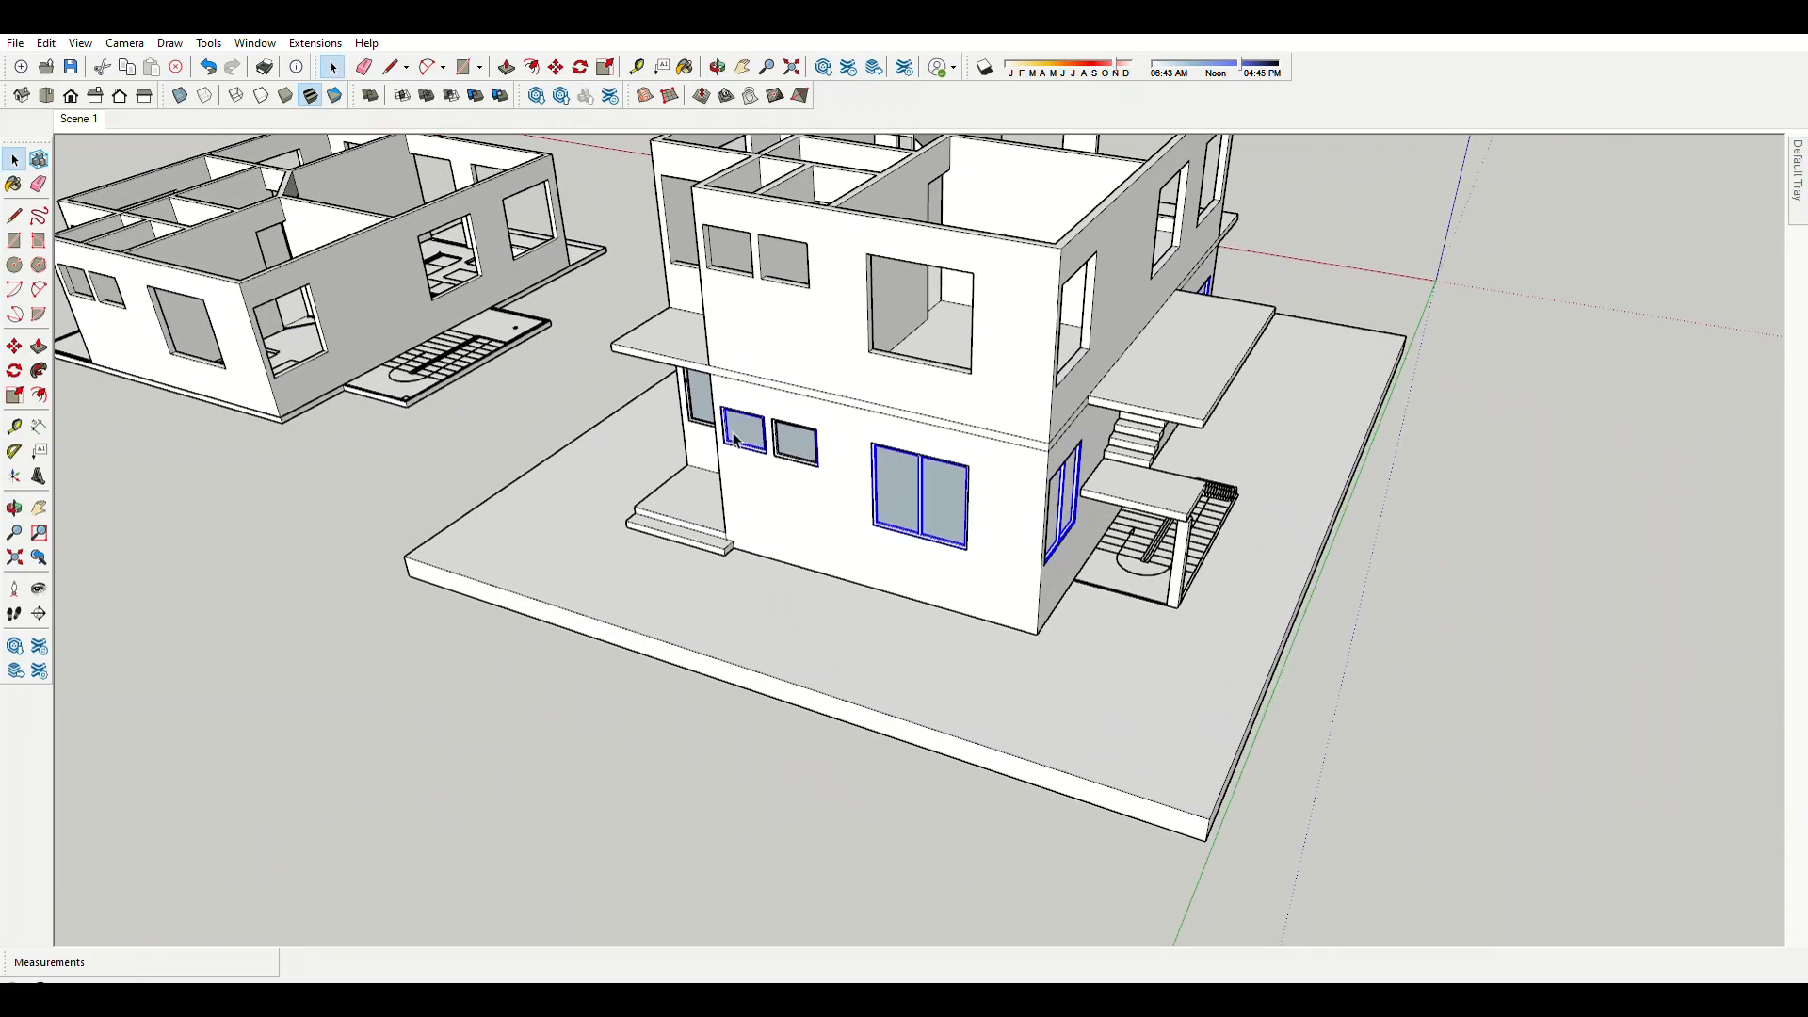
pyautogui.moveTo(735, 438); pyautogui.dragTo(967, 478, button='middle')
pyautogui.moveTo(806, 460); pyautogui.dragTo(1211, 489, button='middle')
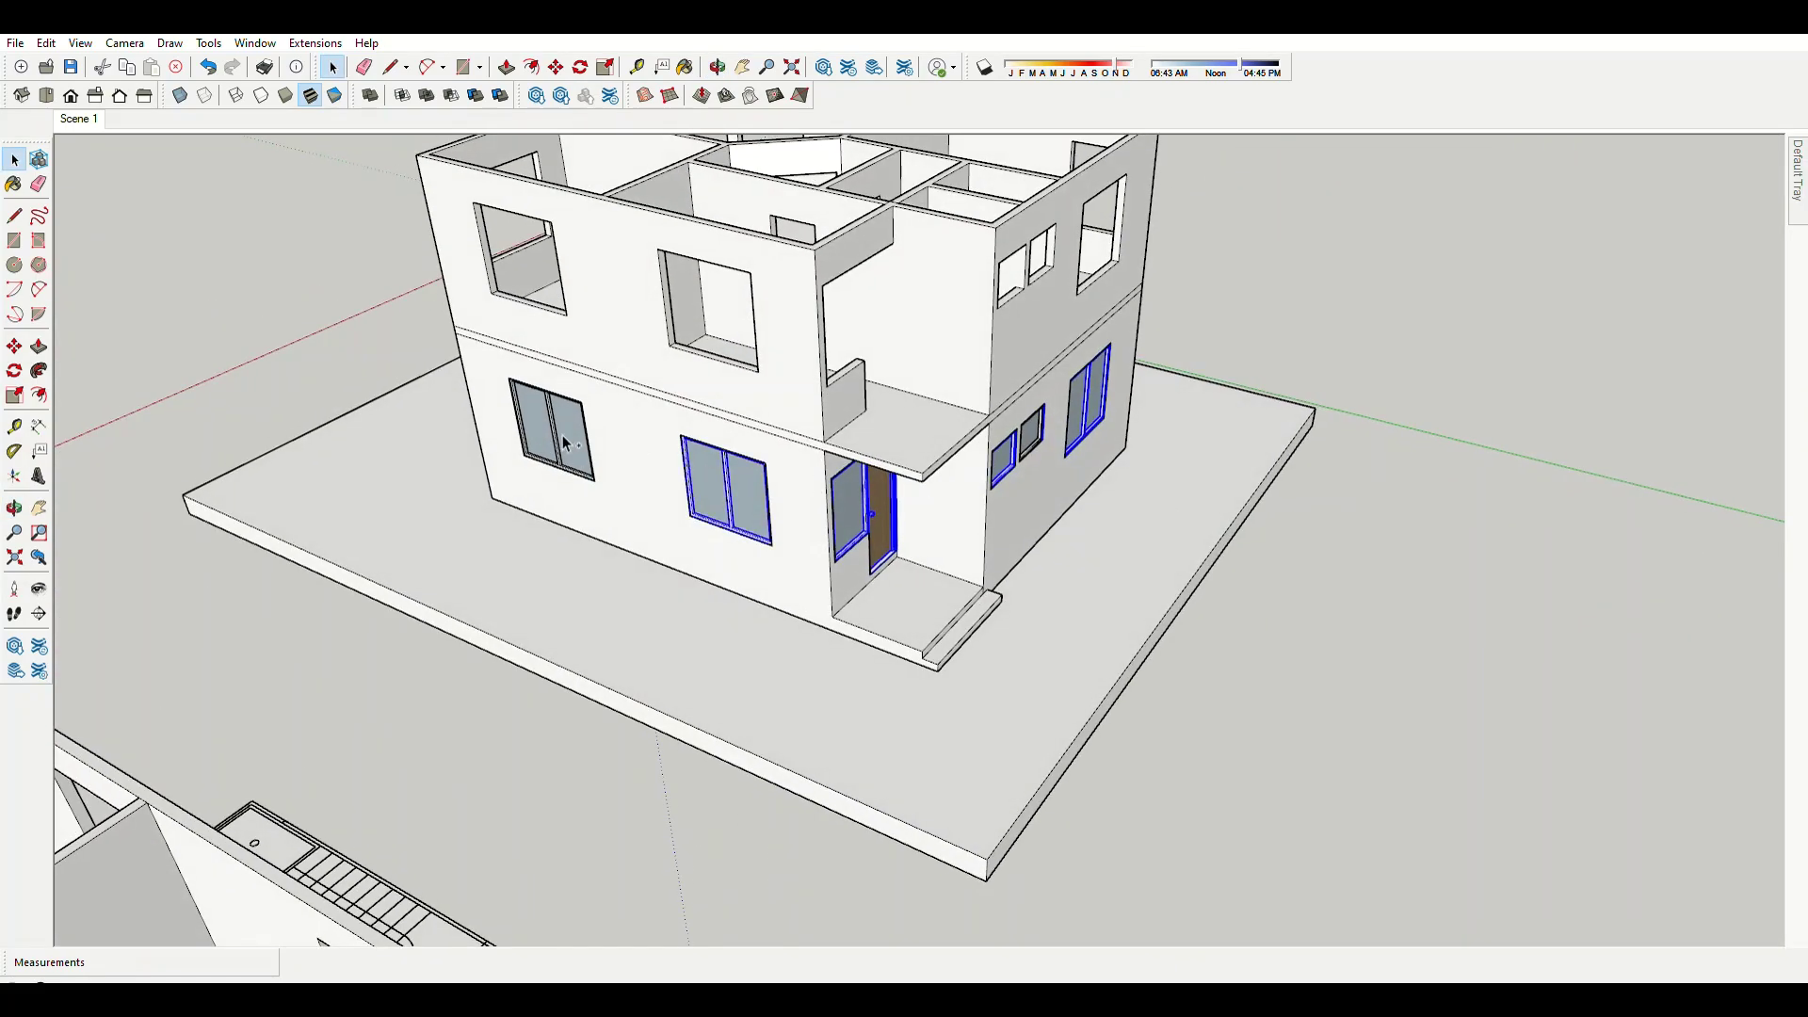
pyautogui.moveTo(716, 499)
pyautogui.mouseDown(button='middle')
pyautogui.moveTo(1126, 436)
pyautogui.moveTo(672, 615)
pyautogui.mouseUp(button='middle')
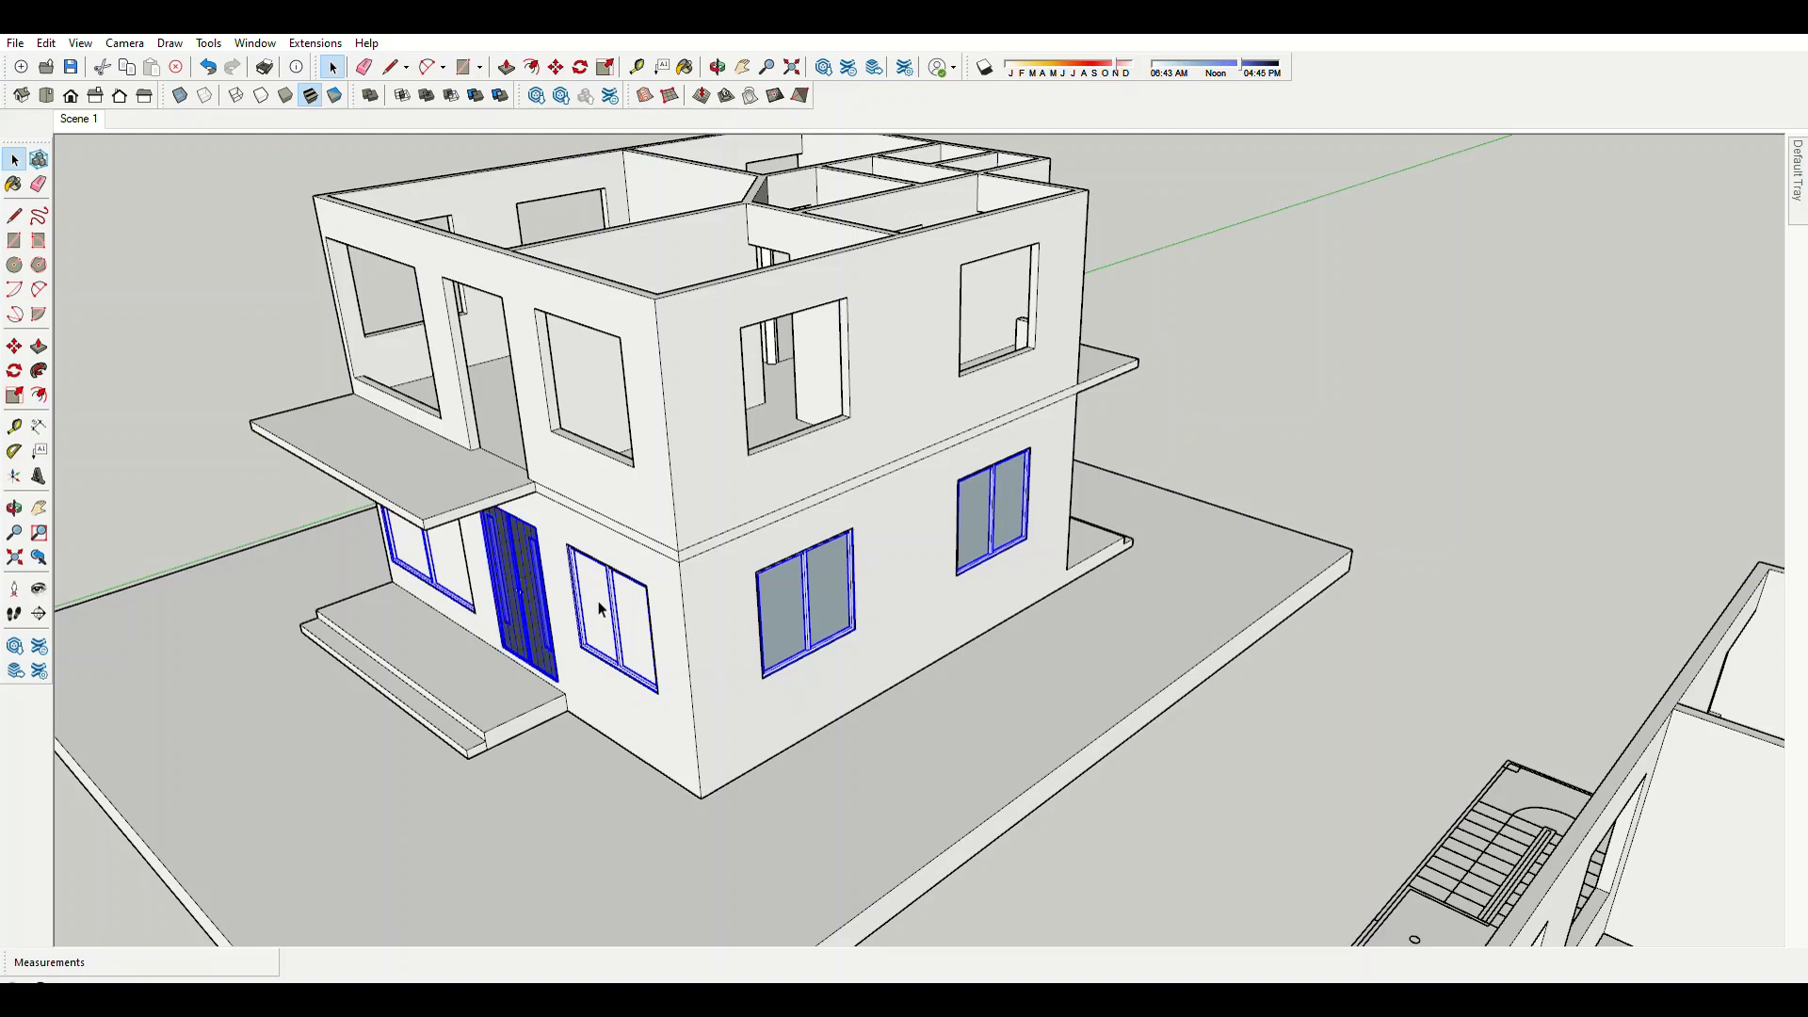
# Copy the selected windows up into the upper-floor wall openings.
pyautogui.press('m')
pyautogui.scroll(2, 687, 678)
pyautogui.scroll(4, 651, 711)
pyautogui.scroll(-5, 787, 730)
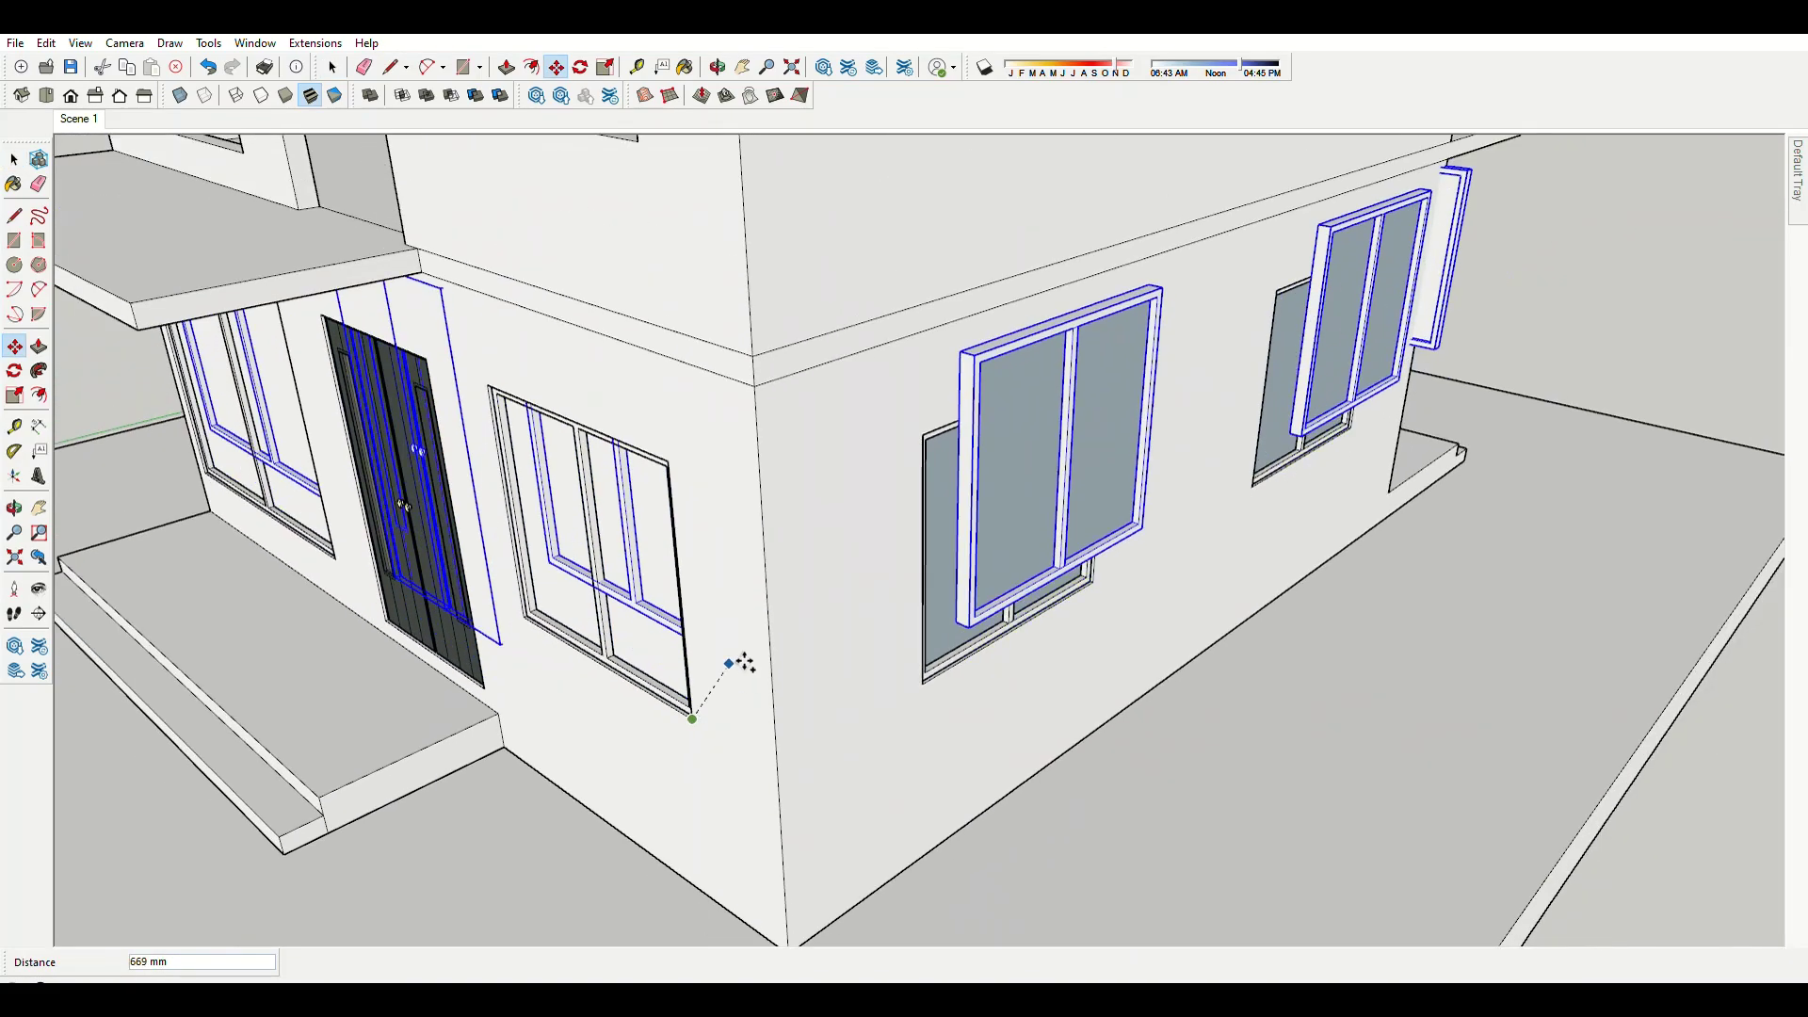
pyautogui.scroll(-5, 882, 576)
pyautogui.moveTo(883, 576)
pyautogui.mouseDown(button='middle')
pyautogui.moveTo(685, 860)
pyautogui.moveTo(1040, 393)
pyautogui.moveTo(764, 446)
pyautogui.mouseUp(button='middle')
pyautogui.scroll(5, 1040, 394)
pyautogui.scroll(5, 1045, 400)
# Try moving the wooden door along the red axis, then cancel that move.
pyautogui.scroll(-5, 1157, 541)
pyautogui.scroll(5, 764, 446)
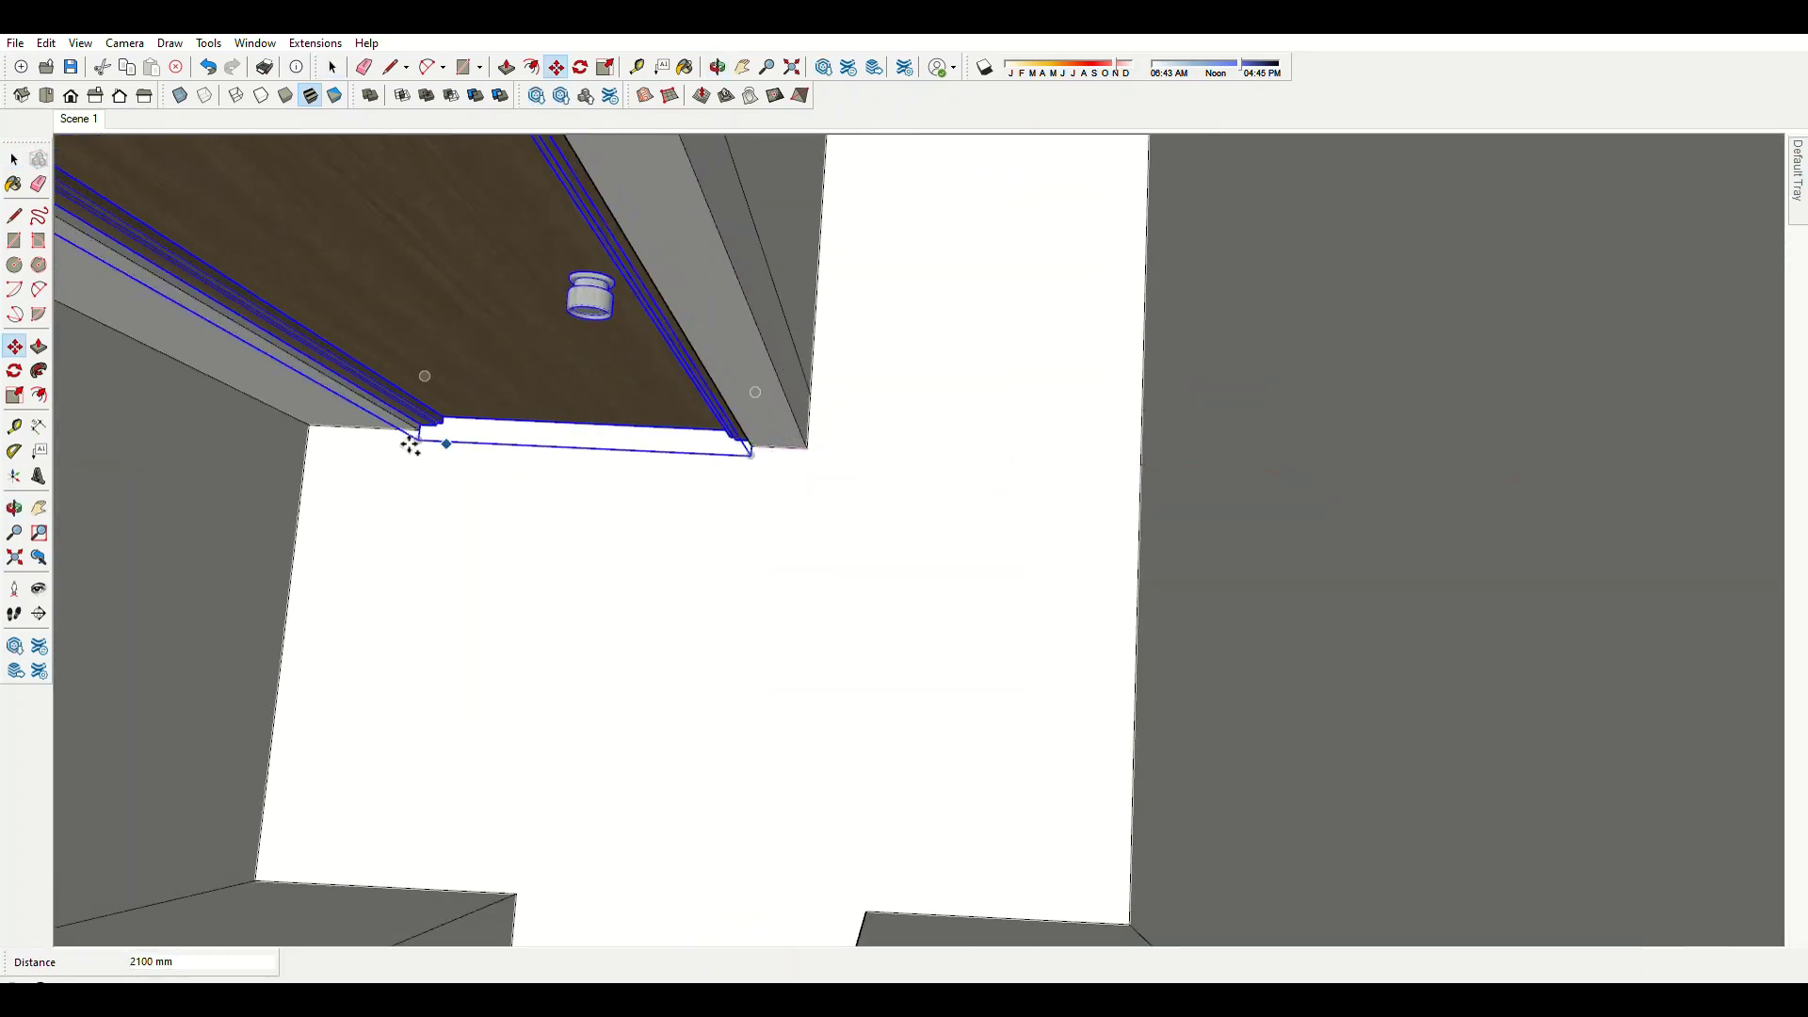
pyautogui.moveTo(410, 446); pyautogui.dragTo(464, 404, button='middle')
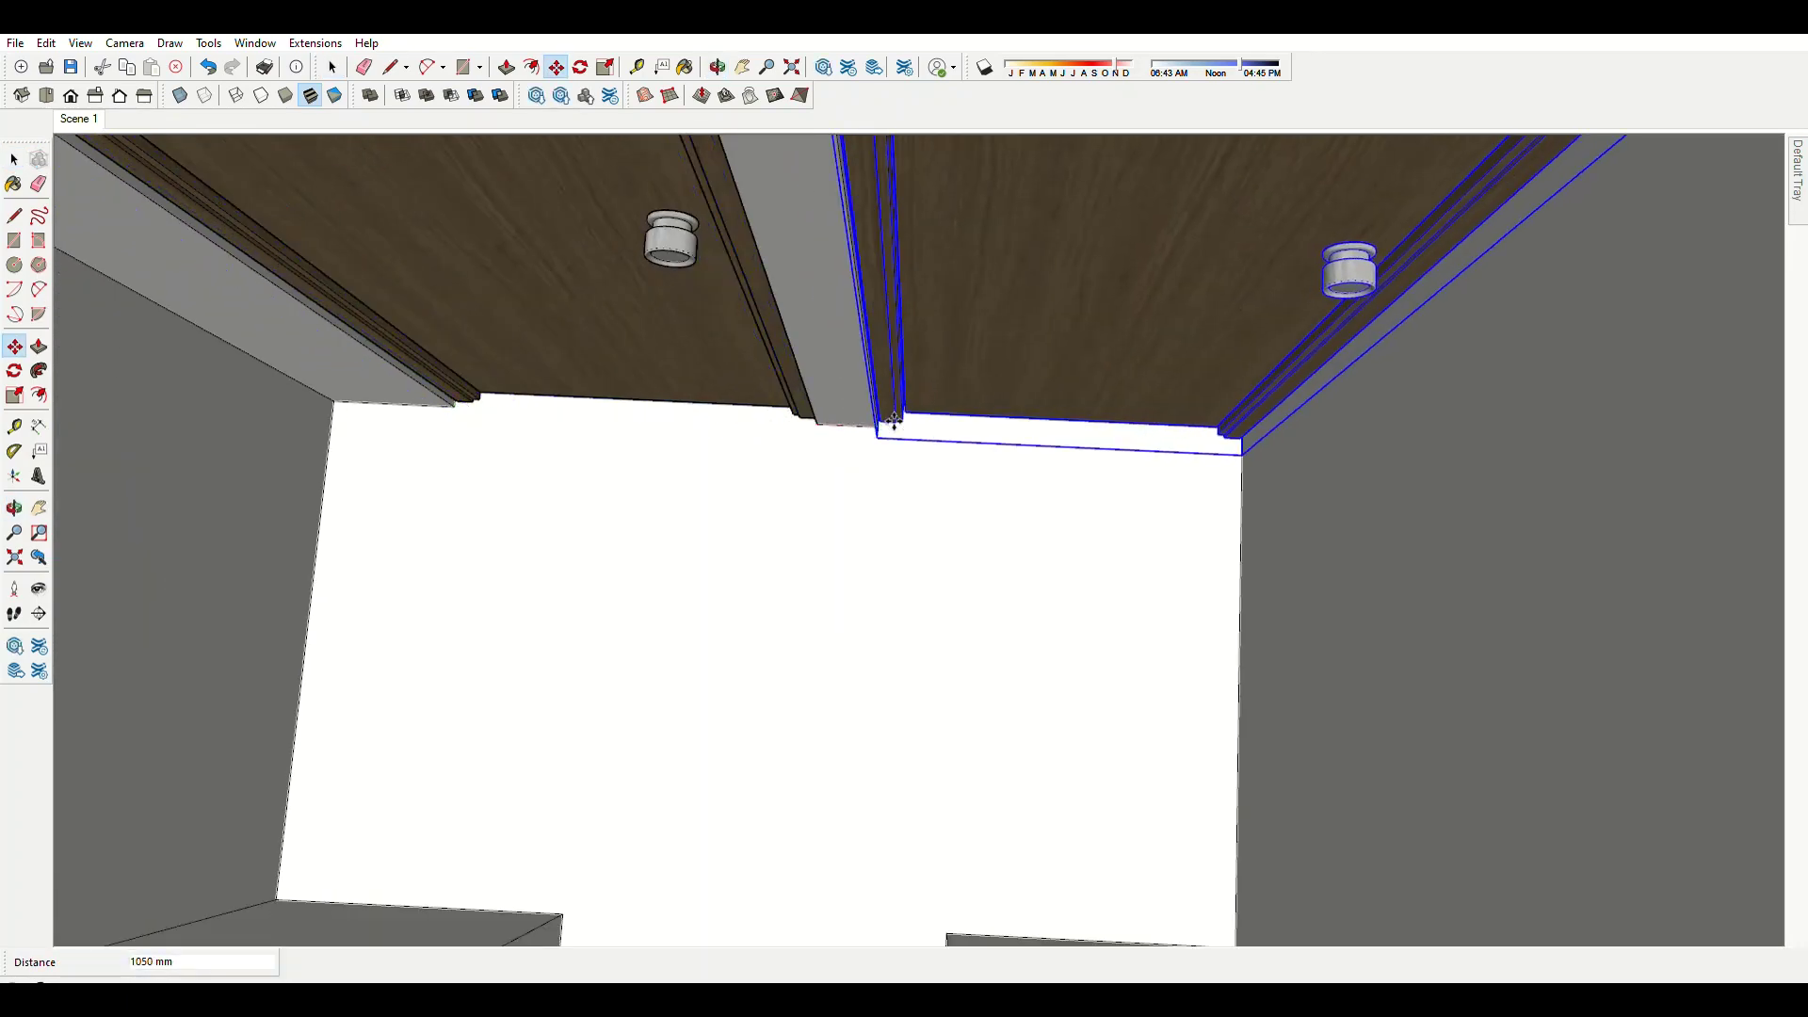
pyautogui.scroll(-5, 895, 329)
pyautogui.moveTo(895, 330); pyautogui.dragTo(884, 282, button='middle')
pyautogui.scroll(5, 759, 535)
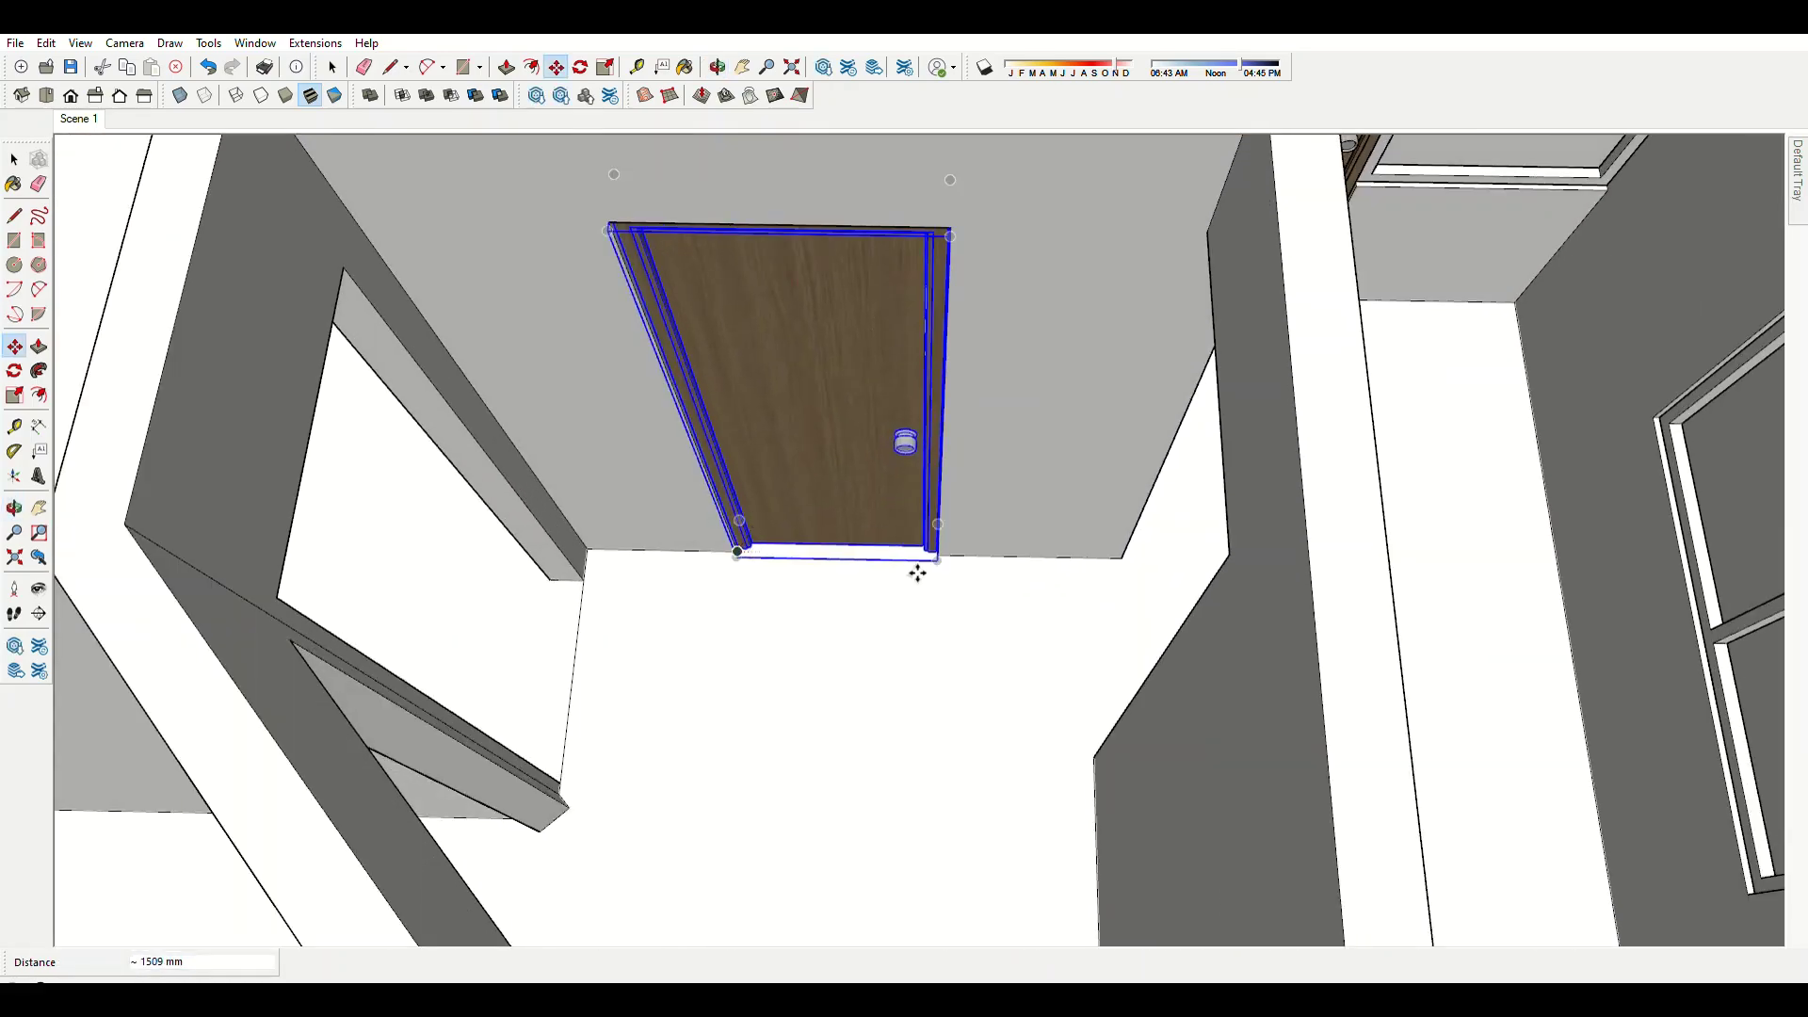
pyautogui.scroll(-3, 917, 573)
pyautogui.scroll(-2, 666, 553)
pyautogui.moveTo(665, 553); pyautogui.dragTo(854, 437, button='middle')
pyautogui.scroll(6, 854, 436)
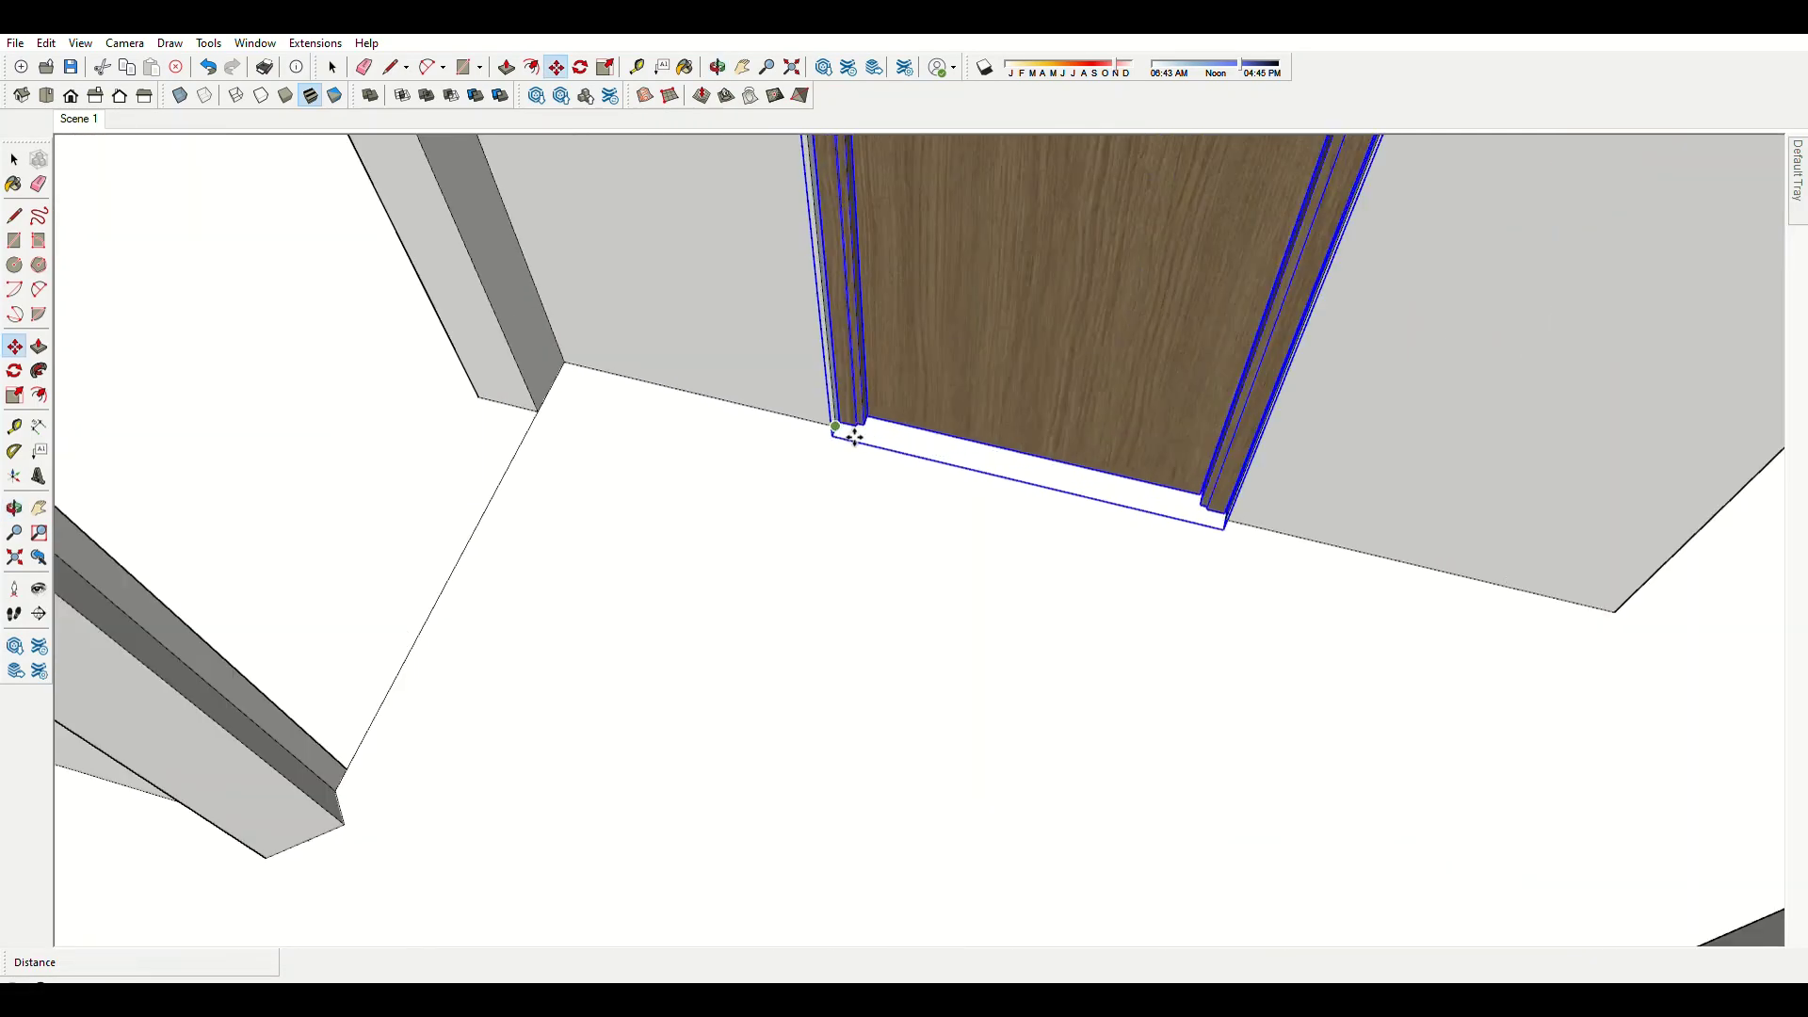
pyautogui.scroll(-2, 854, 437)
pyautogui.scroll(-2, 848, 452)
pyautogui.scroll(-3, 826, 544)
pyautogui.scroll(2, 840, 633)
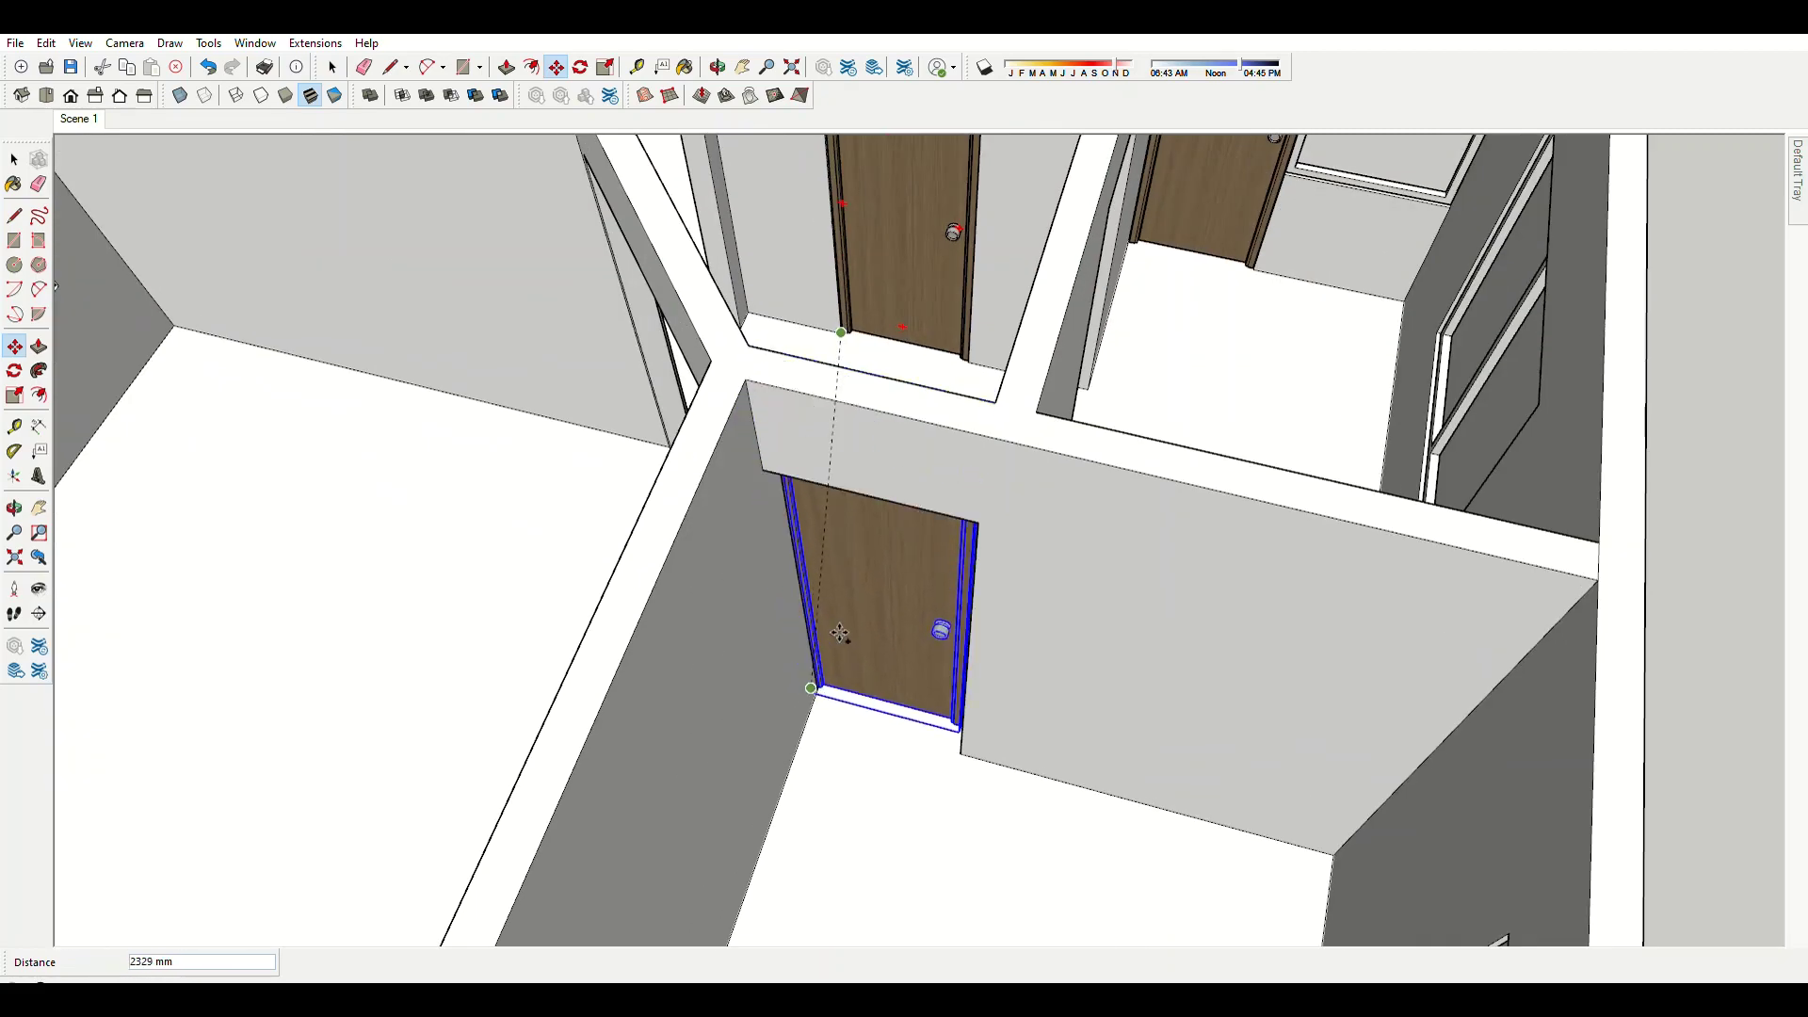
pyautogui.press('Escape')
# Move the door by its bottom corner into the other upstairs interior wall.
pyautogui.scroll(5, 948, 325)
pyautogui.scroll(-3, 1013, 367)
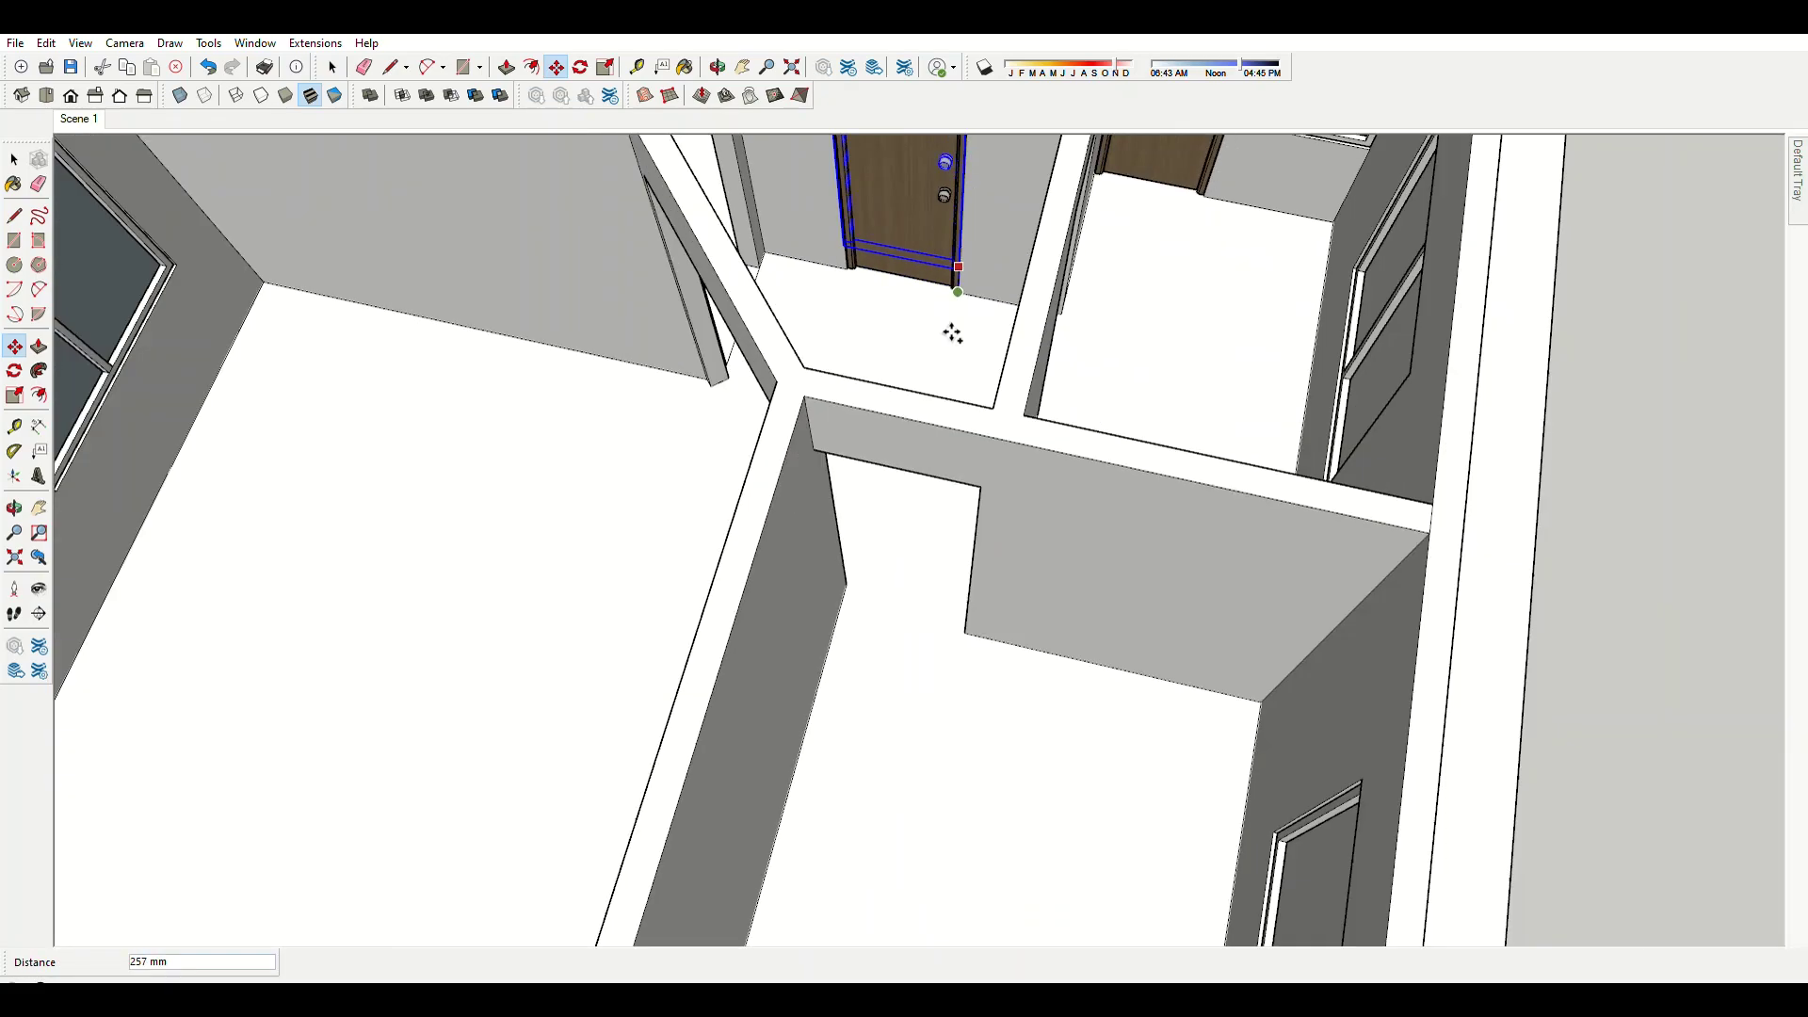
pyautogui.scroll(3, 953, 332)
pyautogui.scroll(2, 979, 358)
pyautogui.scroll(-4, 1015, 734)
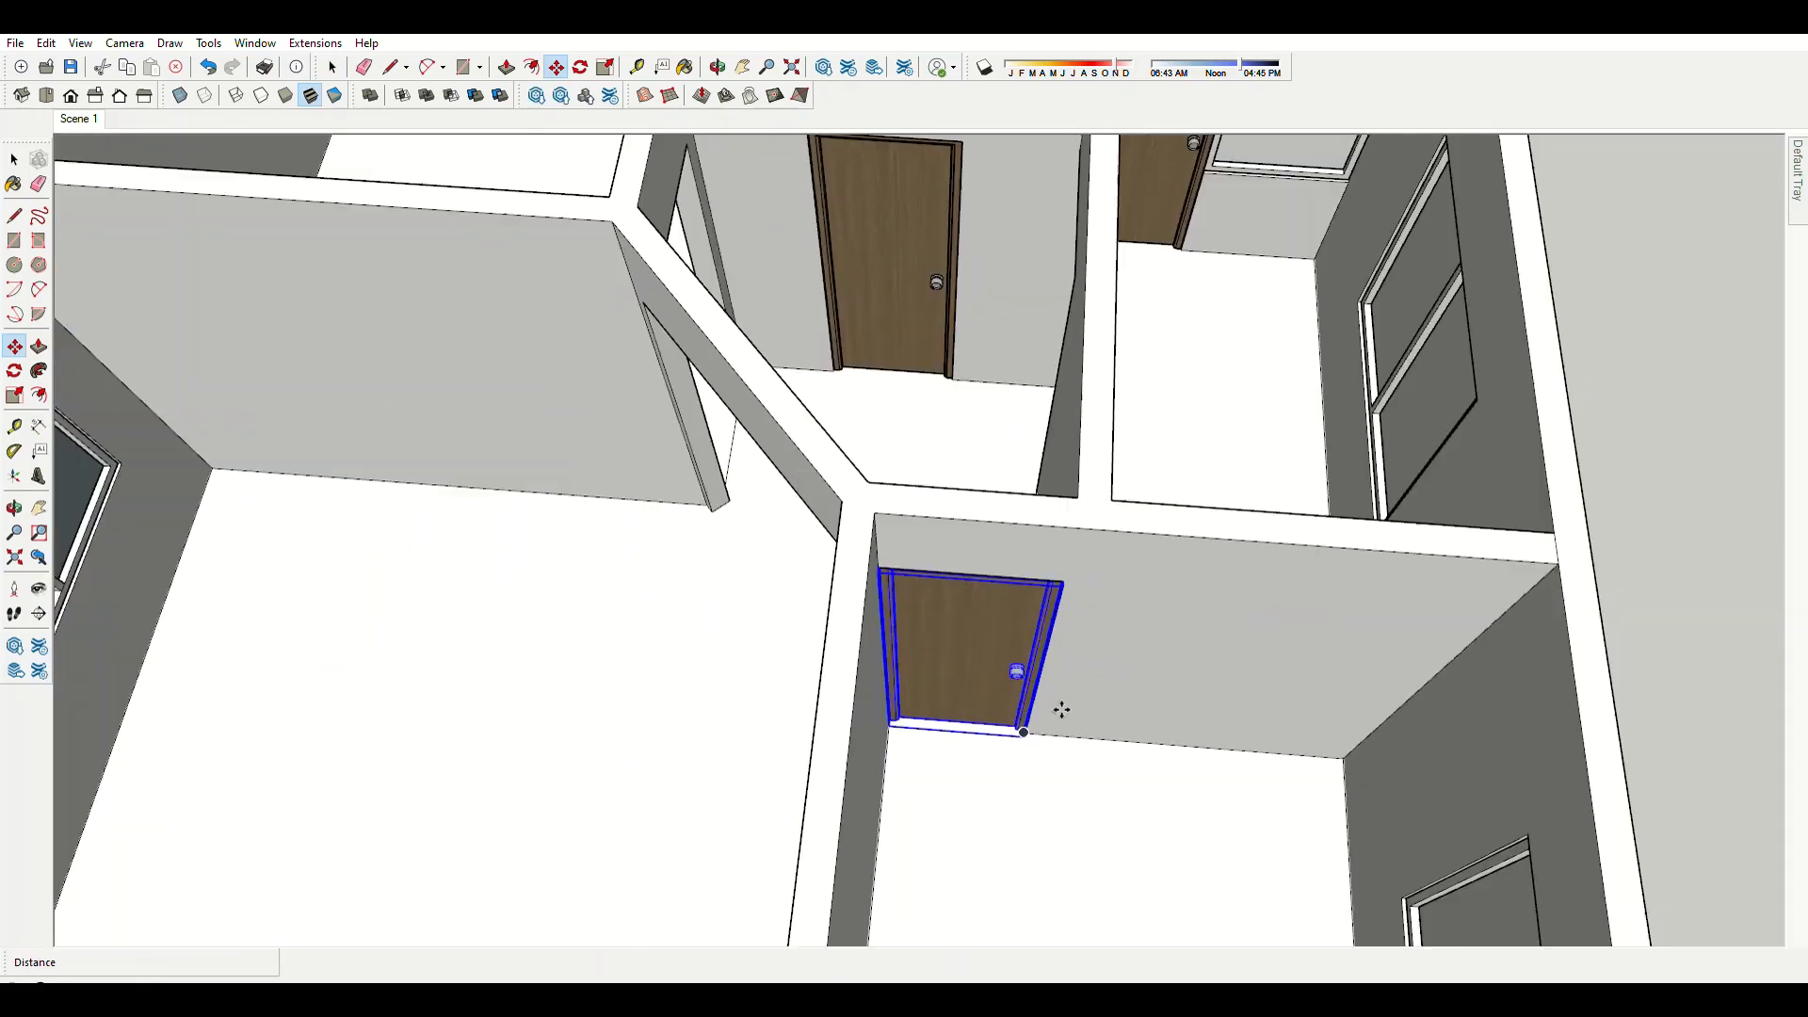
pyautogui.moveTo(1061, 710); pyautogui.dragTo(819, 653, button='middle')
pyautogui.scroll(3, 1044, 659)
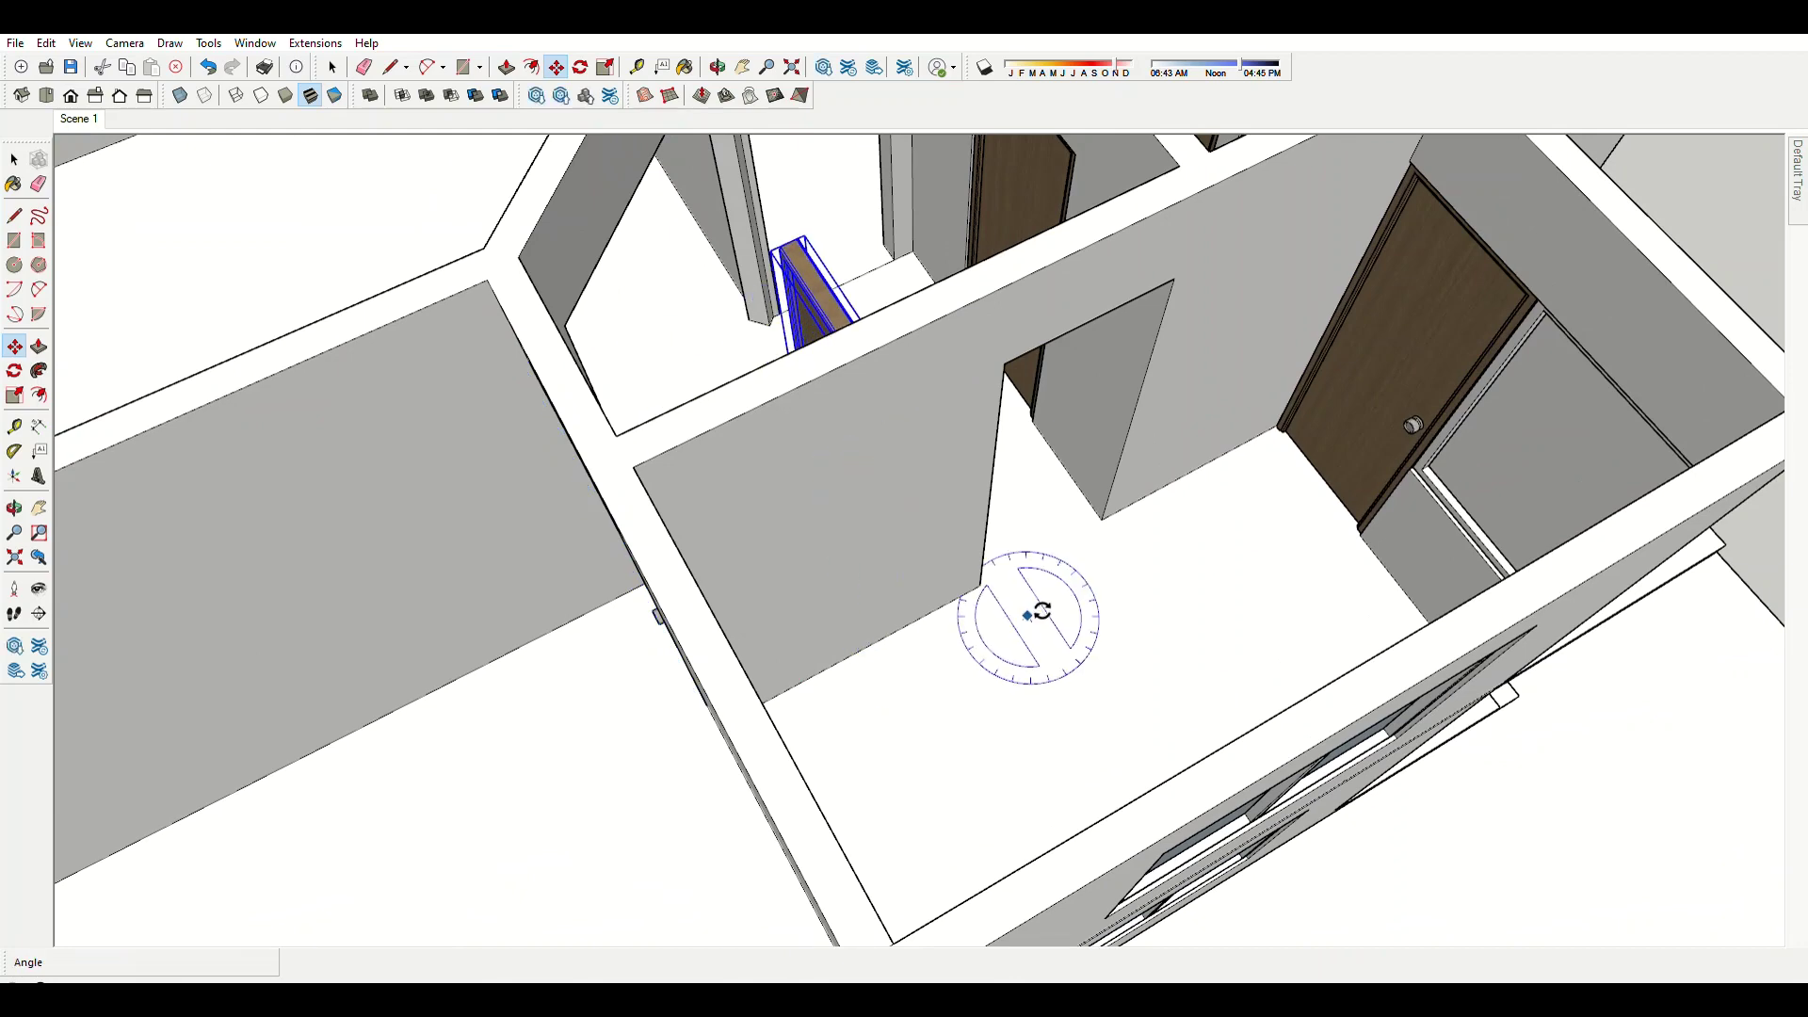
pyautogui.press('m')
pyautogui.moveTo(840, 605)
pyautogui.mouseDown(button='middle')
pyautogui.moveTo(716, 659)
pyautogui.moveTo(1151, 424)
pyautogui.mouseUp(button='middle')
pyautogui.scroll(5, 852, 764)
pyautogui.click(852, 730)
pyautogui.scroll(-3, 796, 722)
pyautogui.scroll(3, 1224, 461)
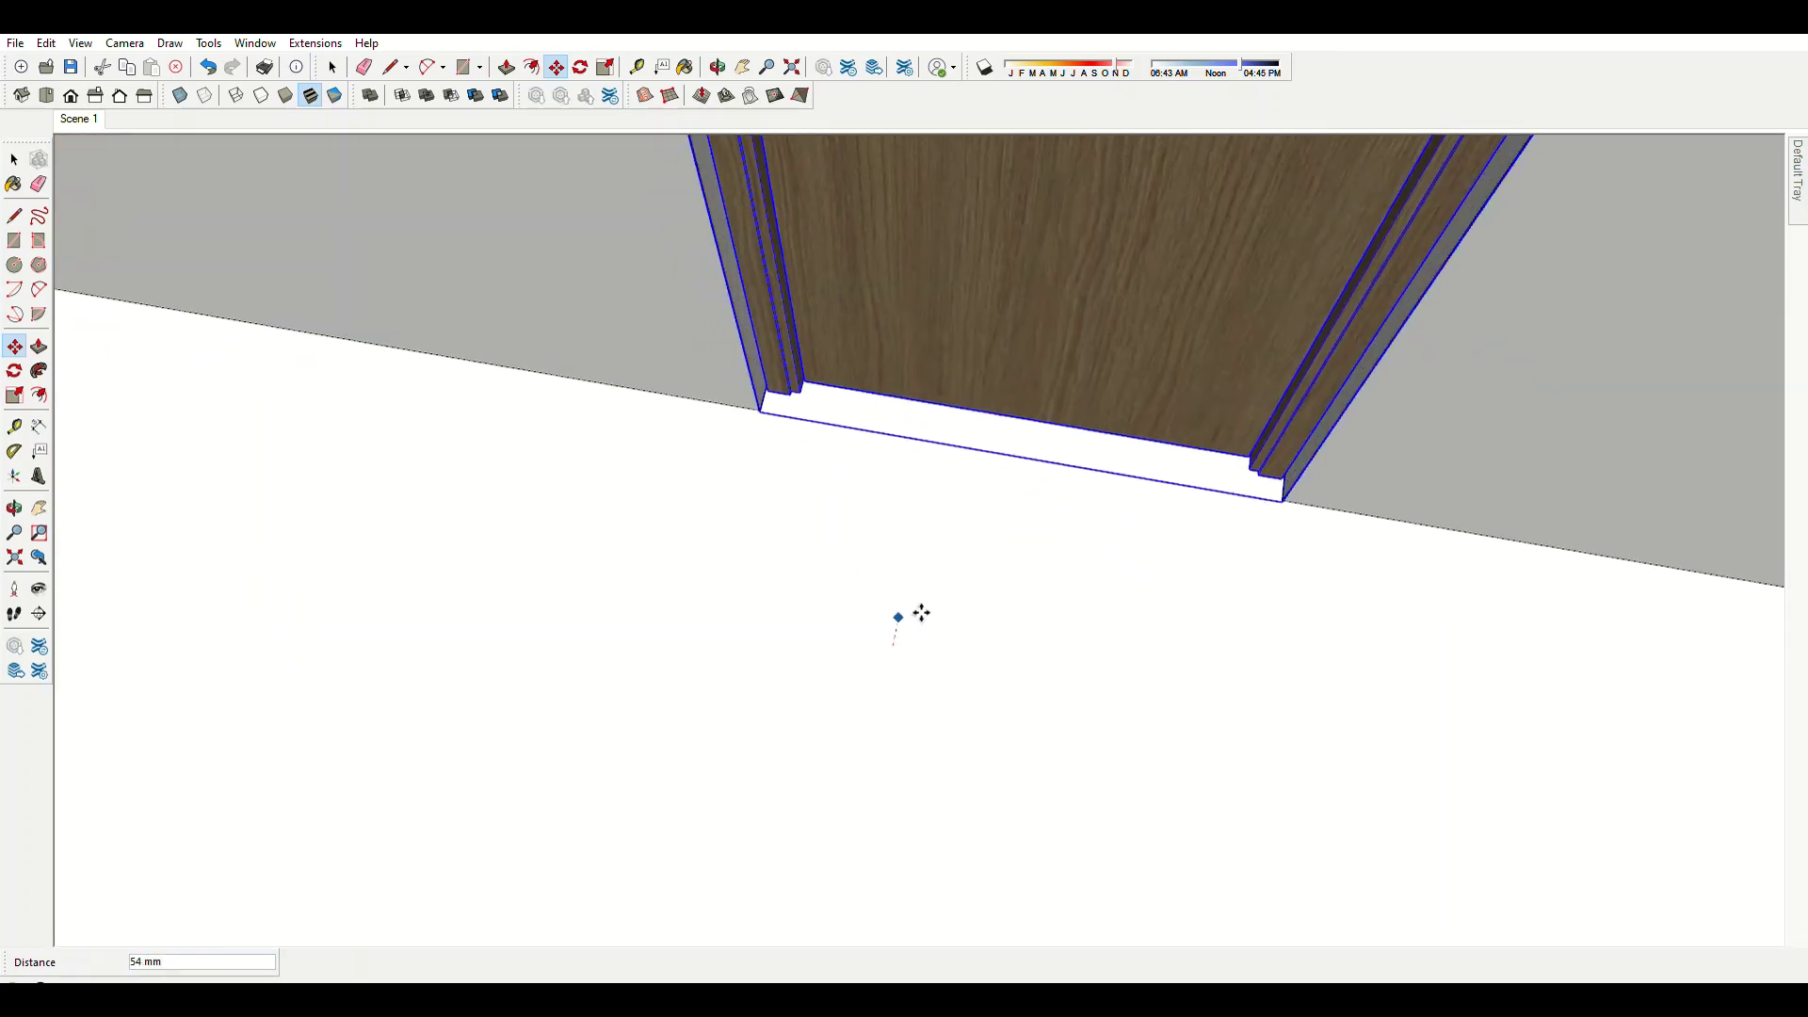
pyautogui.scroll(-2, 1251, 464)
pyautogui.scroll(4, 1122, 598)
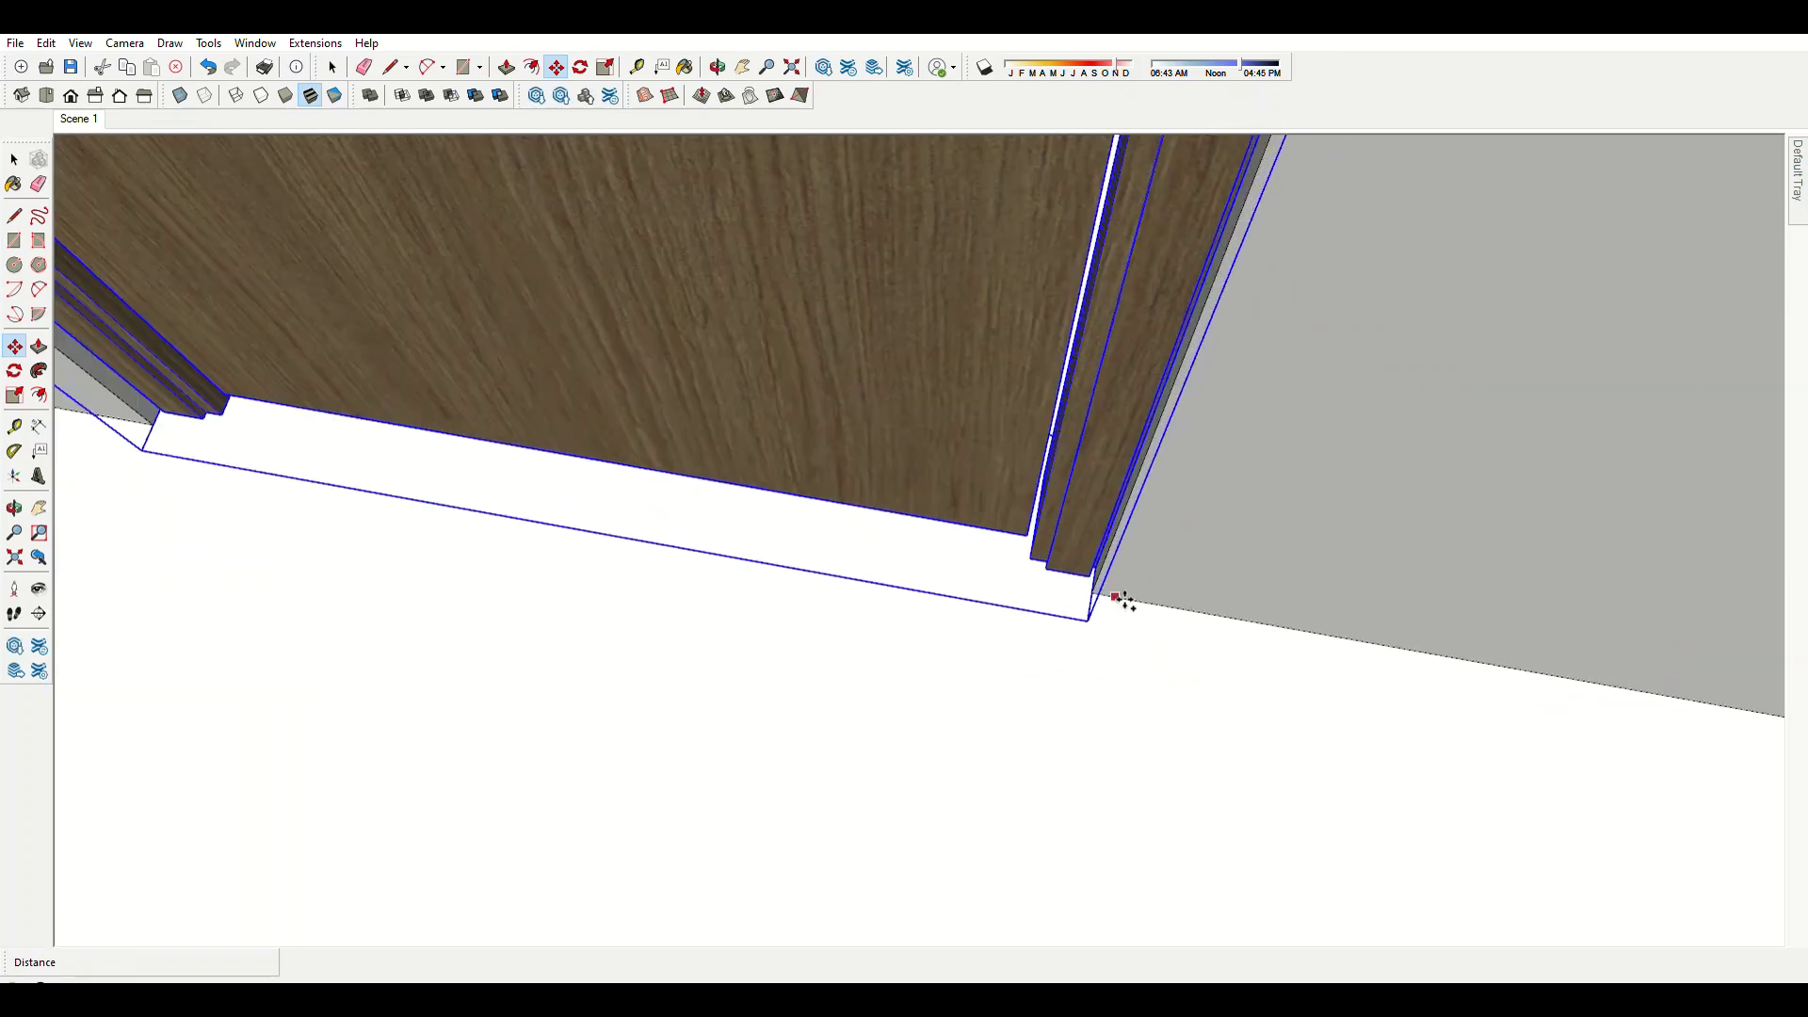
pyautogui.press('Return')
pyautogui.scroll(-5, 1082, 683)
pyautogui.click(1080, 685)
pyautogui.scroll(-5, 1080, 685)
pyautogui.scroll(5, 1041, 363)
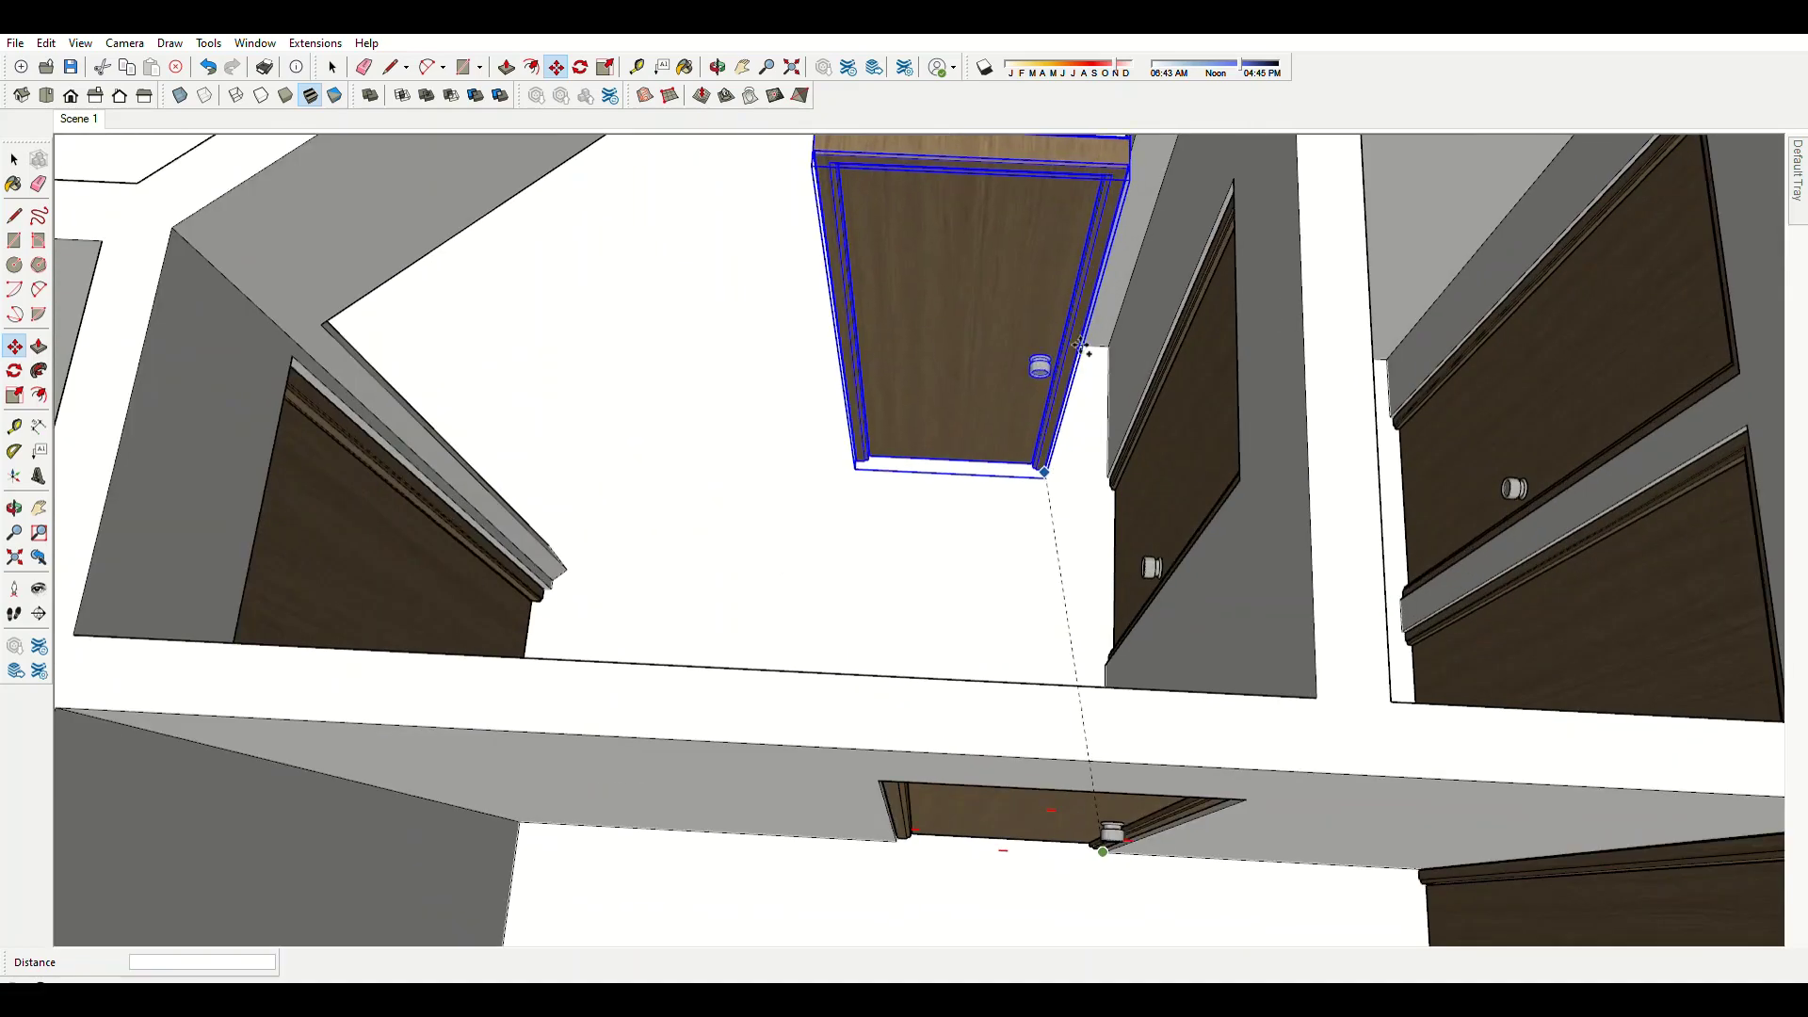
pyautogui.scroll(4, 1154, 234)
pyautogui.press('space')
pyautogui.scroll(-4, 1082, 376)
# Draw a rectangle under the landing and extrude it into a tall square column.
pyautogui.scroll(-5, 1110, 481)
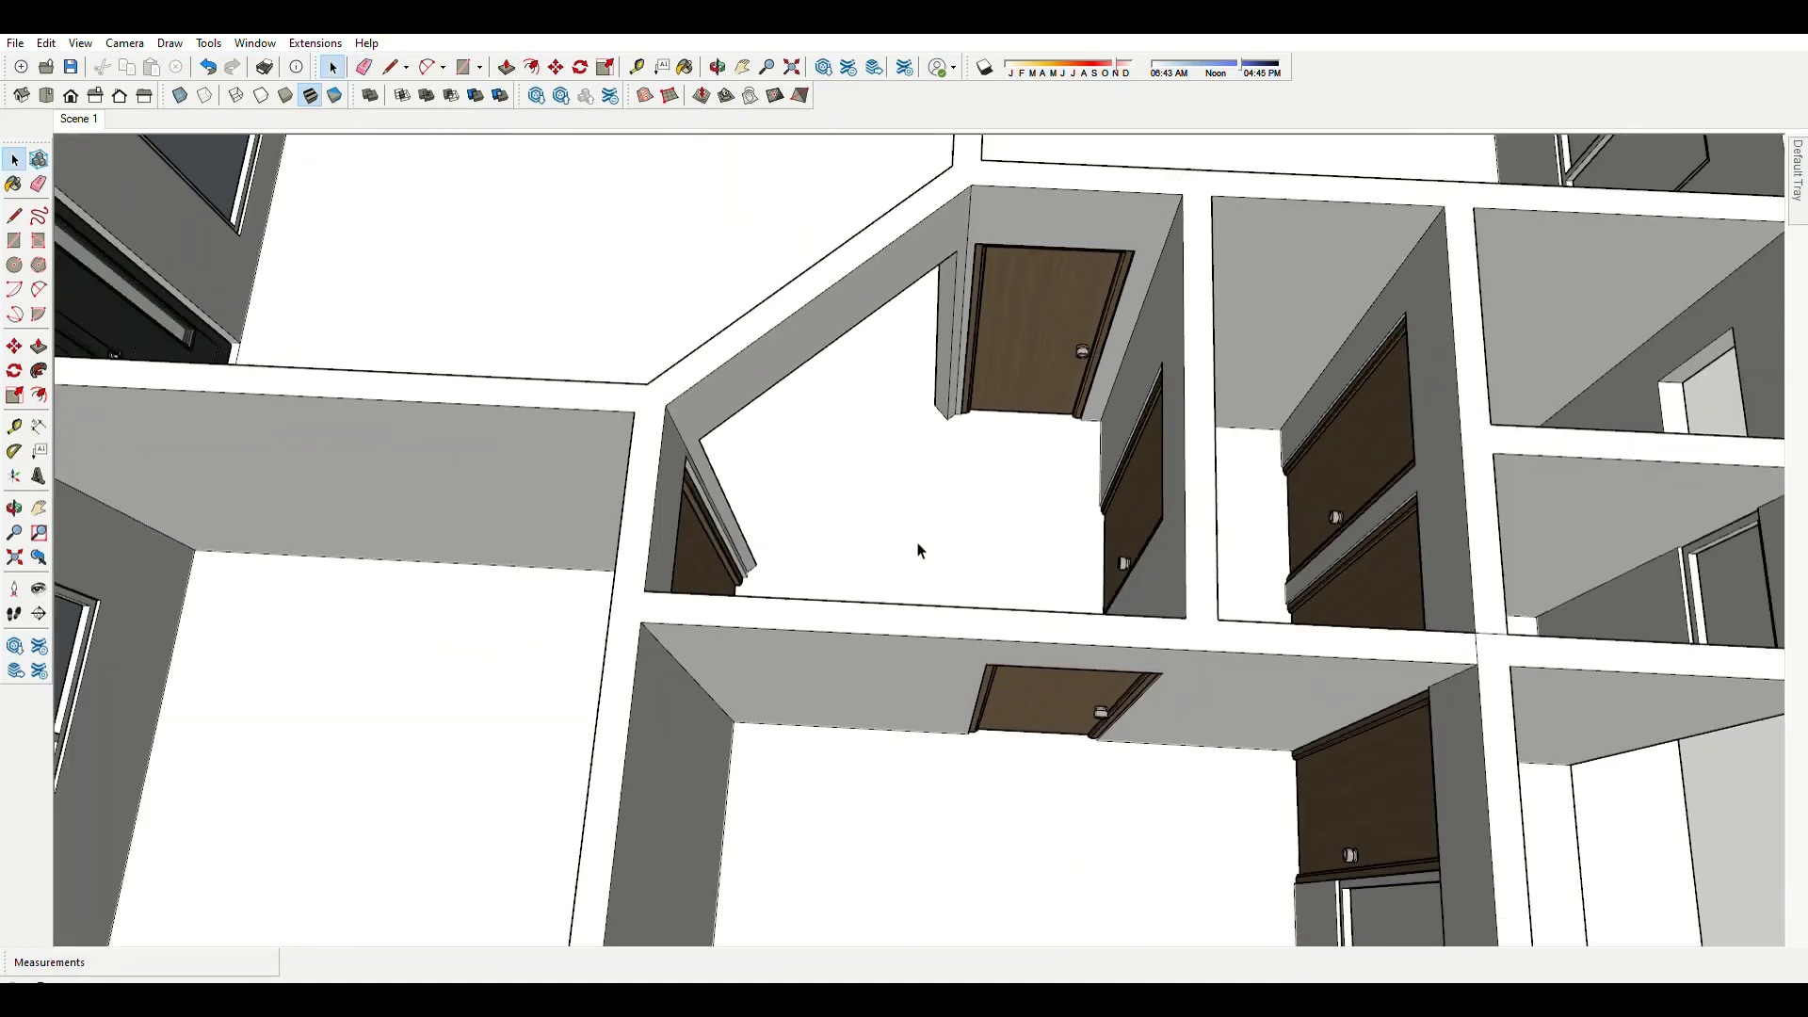
pyautogui.moveTo(918, 540)
pyautogui.mouseDown(button='middle')
pyautogui.moveTo(1450, 475)
pyautogui.moveTo(1195, 578)
pyautogui.moveTo(1004, 532)
pyautogui.moveTo(942, 686)
pyautogui.moveTo(965, 626)
pyautogui.moveTo(541, 798)
pyautogui.mouseUp(button='middle')
pyautogui.scroll(3, 1218, 565)
pyautogui.press('e')
pyautogui.scroll(3, 570, 775)
pyautogui.press('r')
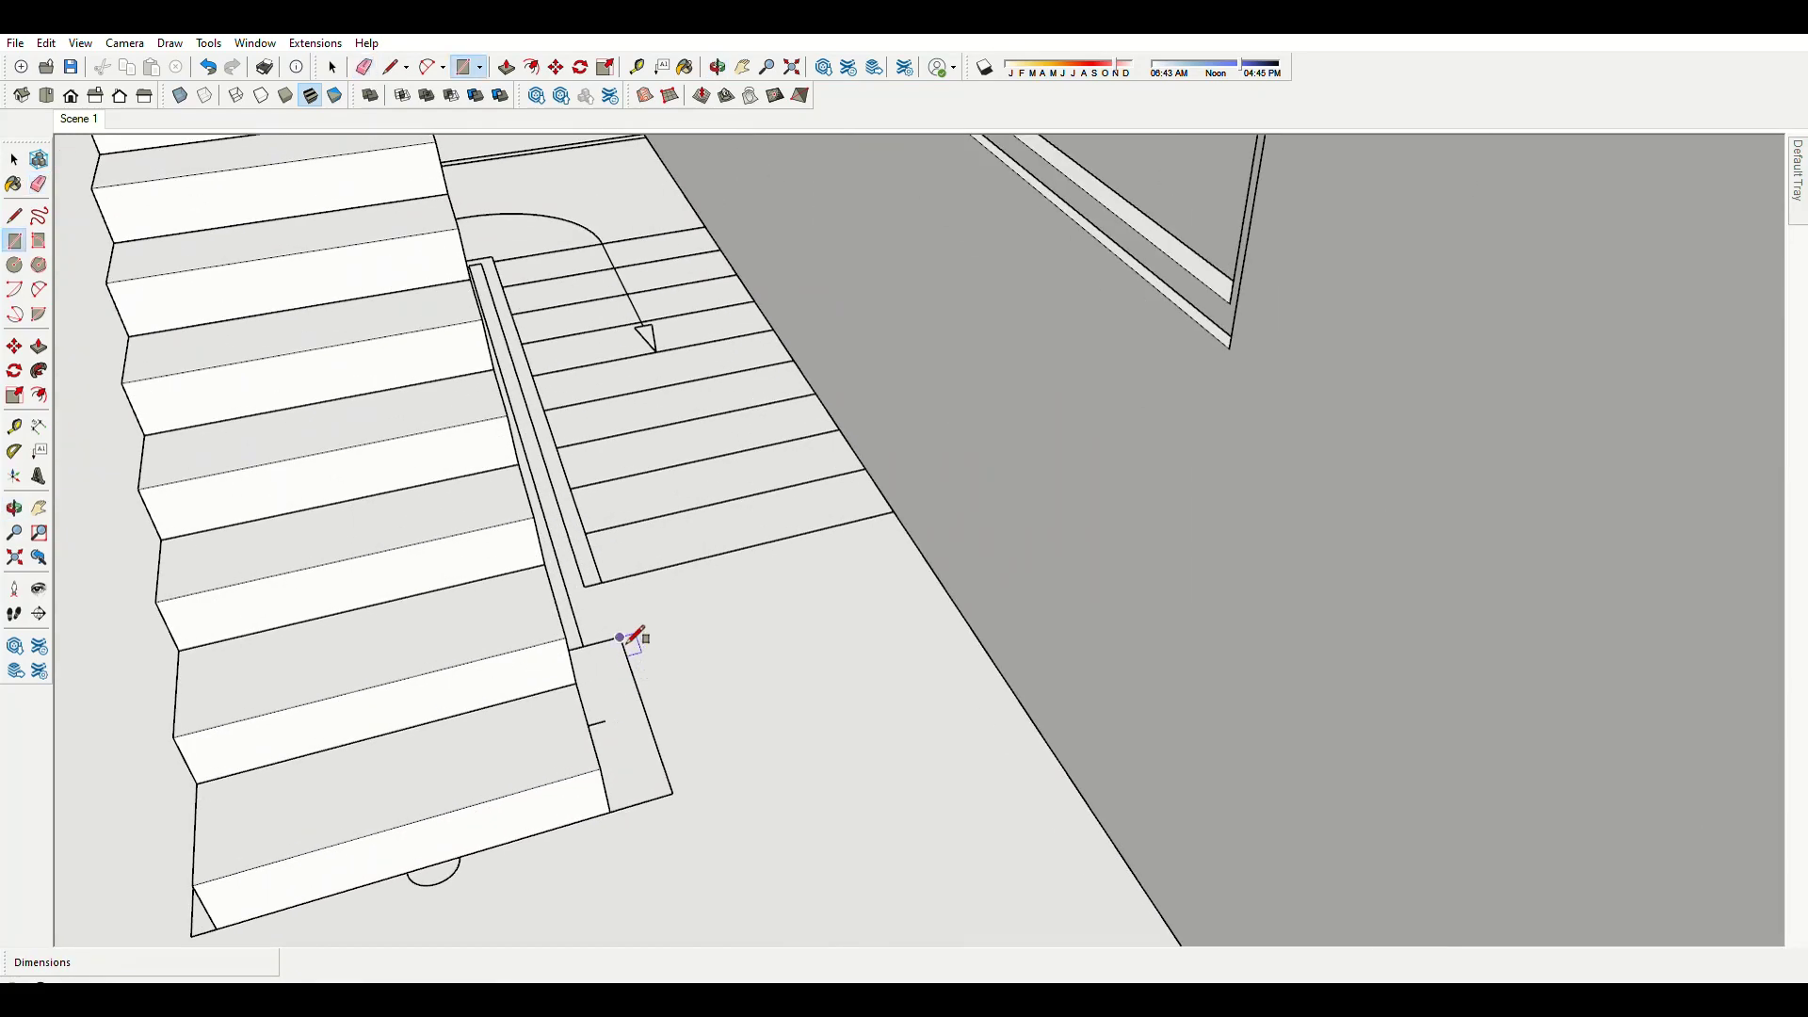
pyautogui.press('p')
pyautogui.click(654, 754)
pyautogui.scroll(-3, 658, 759)
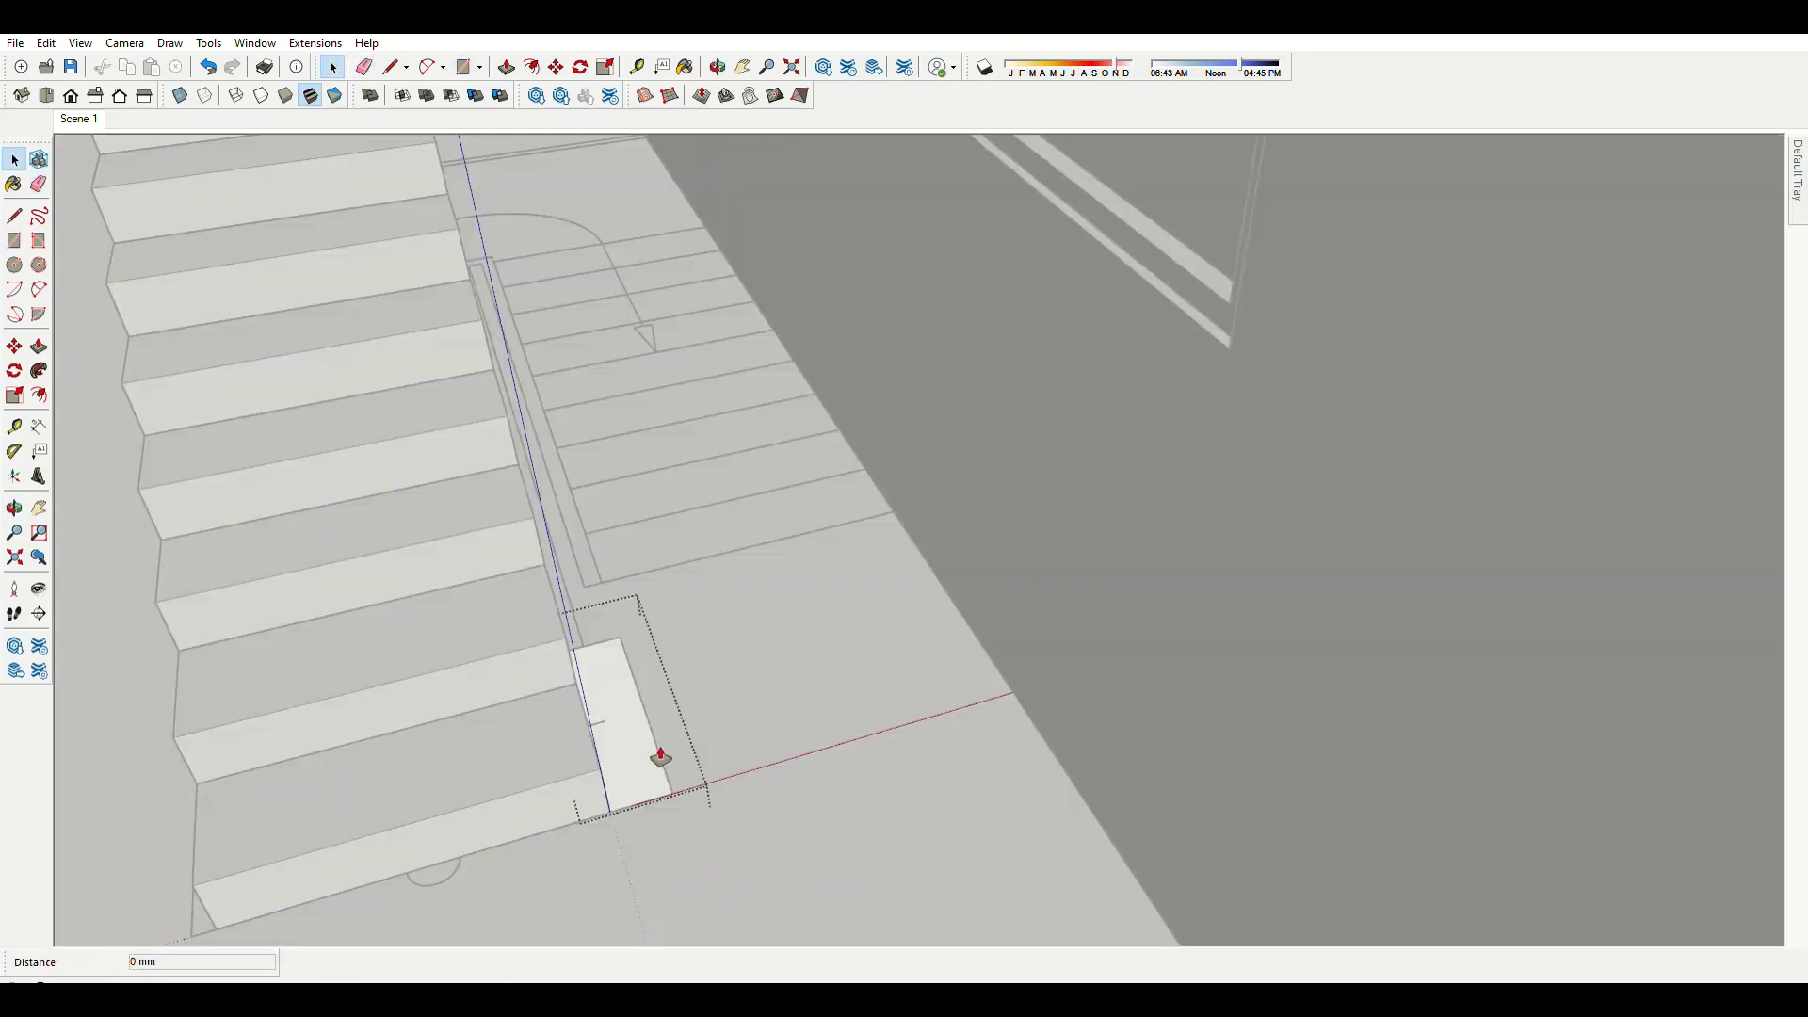
pyautogui.moveTo(658, 759)
pyautogui.mouseDown(button='middle')
pyautogui.moveTo(803, 711)
pyautogui.moveTo(812, 459)
pyautogui.mouseUp(button='middle')
pyautogui.click(811, 460)
pyautogui.scroll(-2, 918, 527)
# Push the column's top down 750 mm to meet the landing slab.
pyautogui.moveTo(920, 537)
pyautogui.mouseDown(button='middle')
pyautogui.moveTo(912, 421)
pyautogui.moveTo(936, 437)
pyautogui.moveTo(941, 558)
pyautogui.moveTo(1461, 597)
pyautogui.moveTo(727, 436)
pyautogui.mouseUp(button='middle')
pyautogui.press('space')
pyautogui.click(936, 437)
pyautogui.click(923, 482)
pyautogui.scroll(2, 923, 499)
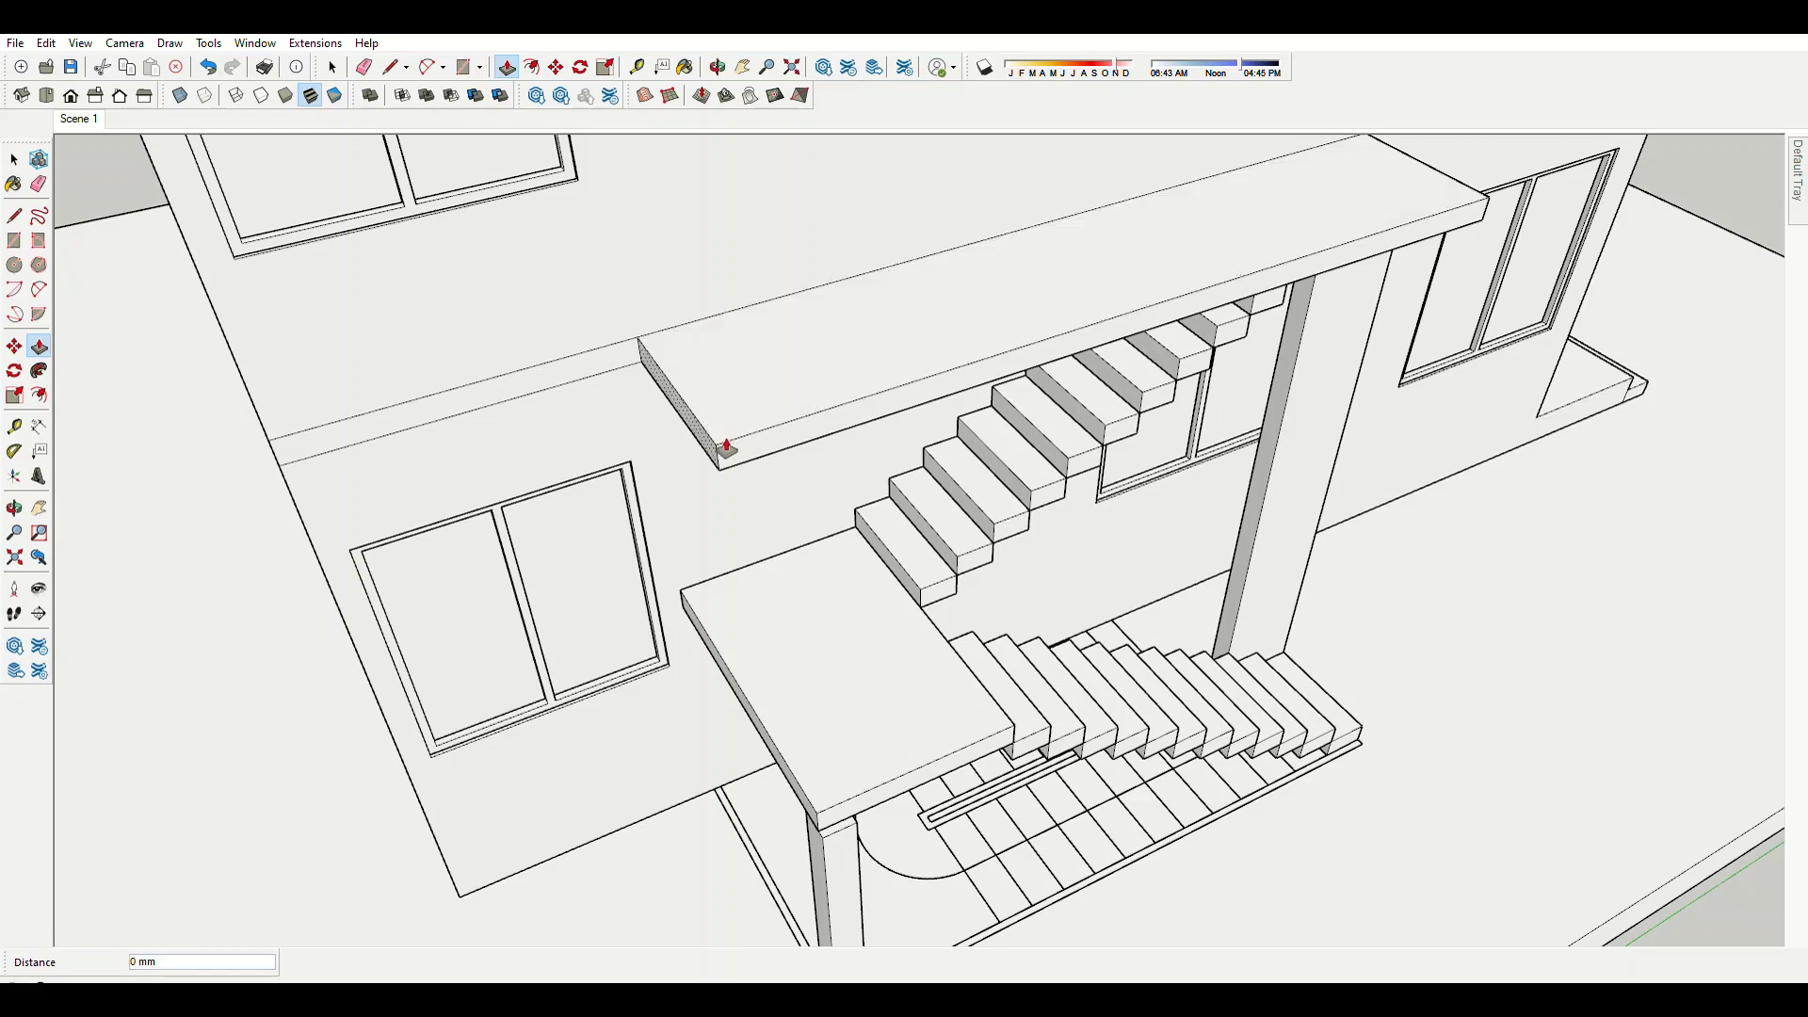
pyautogui.scroll(-3, 1309, 316)
pyautogui.moveTo(1309, 316); pyautogui.dragTo(838, 322, button='middle')
pyautogui.click(839, 323)
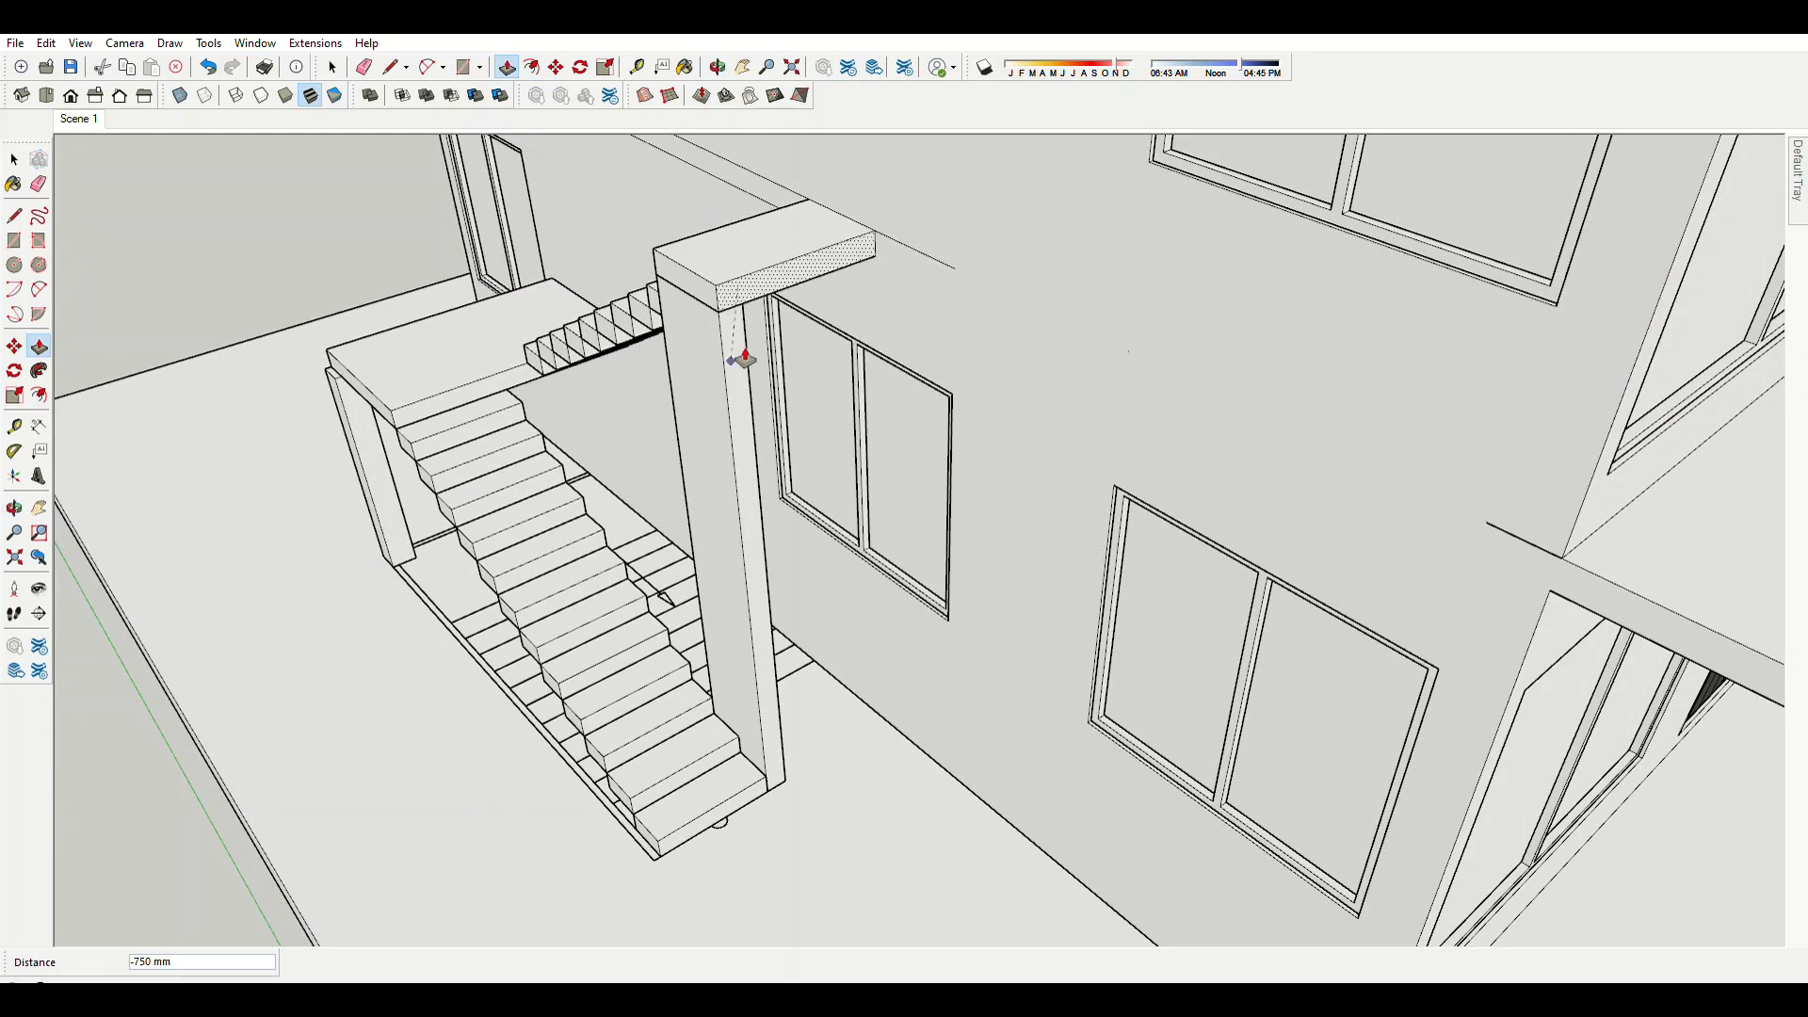
pyautogui.click(738, 363)
pyautogui.moveTo(738, 364); pyautogui.dragTo(968, 659, button='middle')
pyautogui.scroll(-5, 968, 660)
pyautogui.scroll(5, 942, 516)
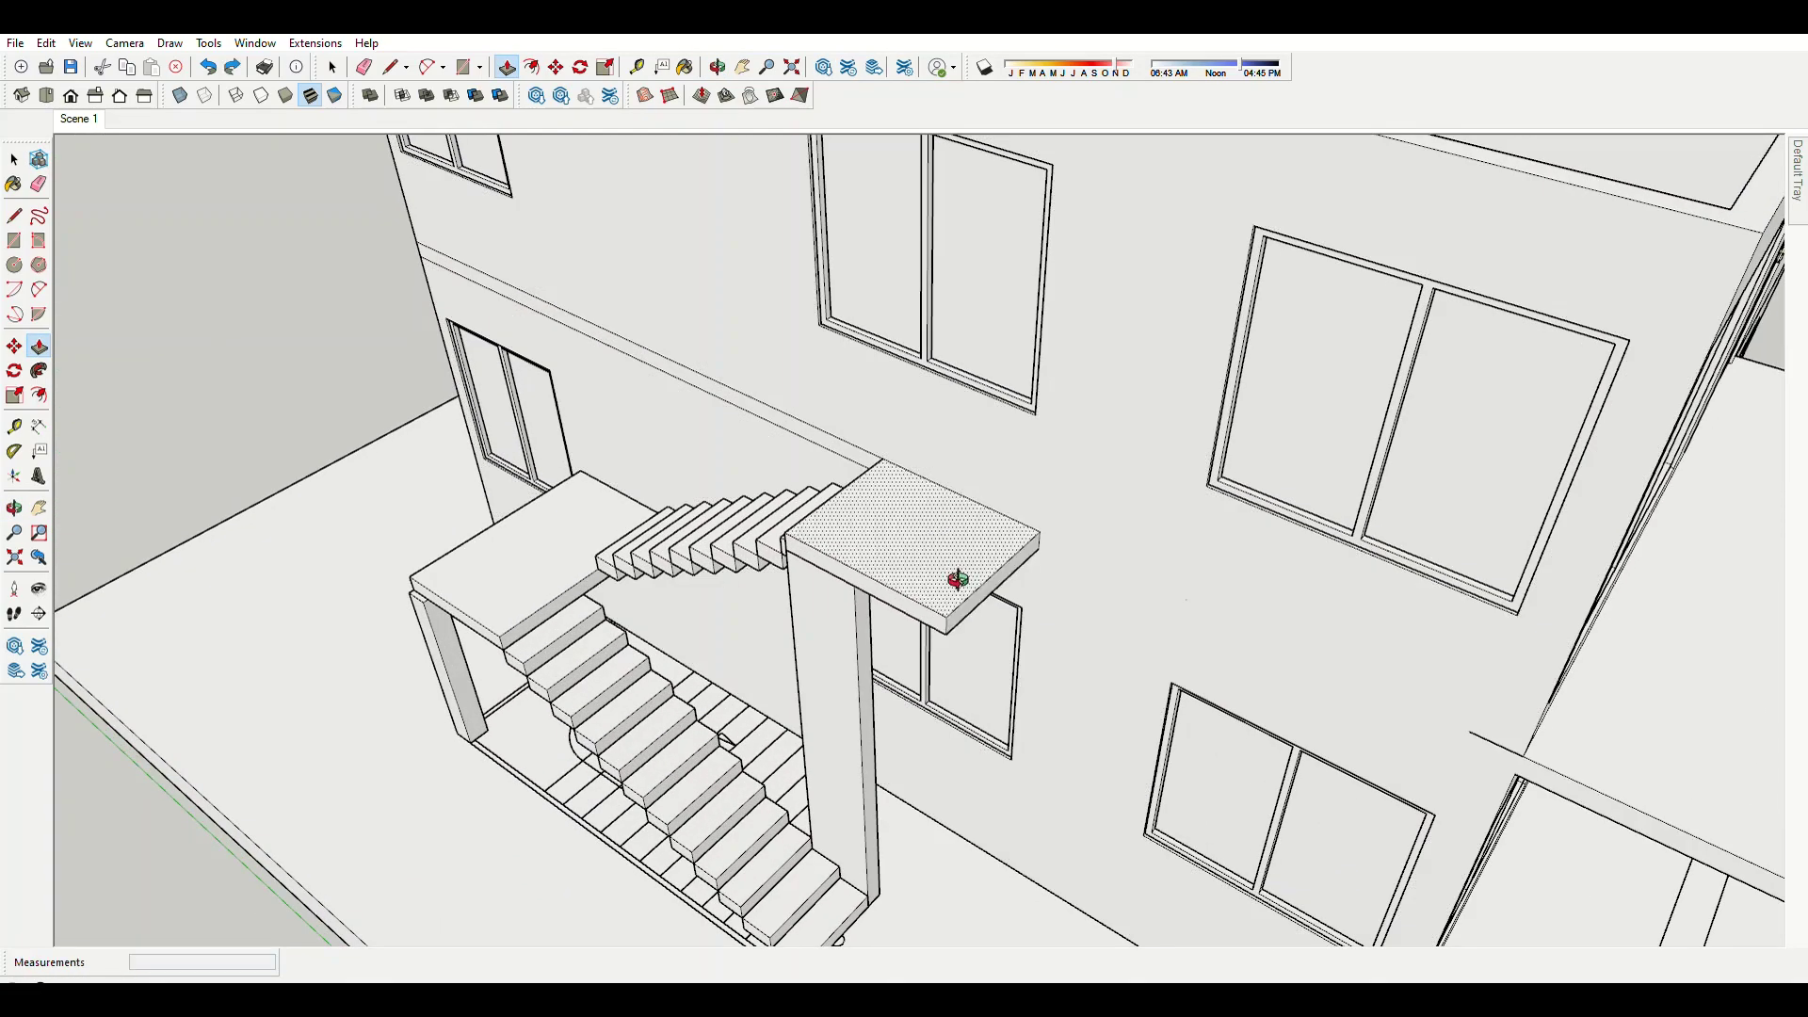
# Draw a rectangle along the wall edge beneath the landing slab.
pyautogui.press('space')
pyautogui.scroll(3, 979, 522)
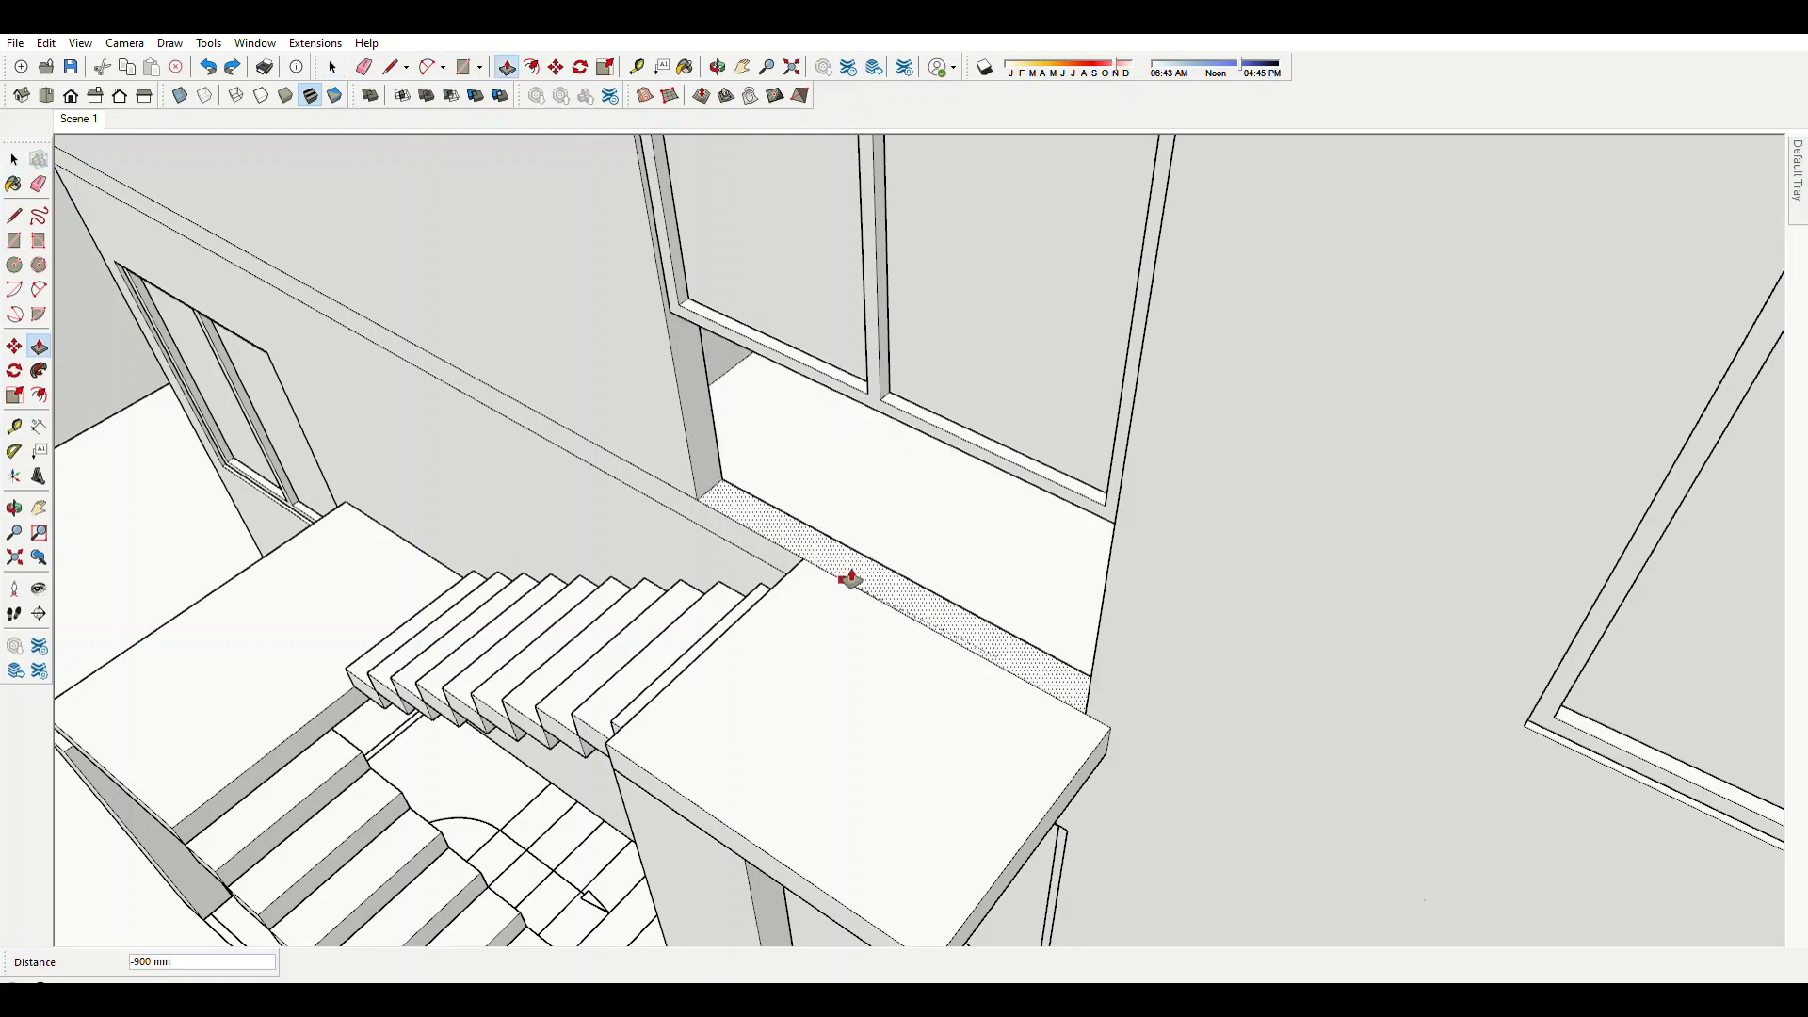
pyautogui.scroll(-3, 849, 578)
pyautogui.scroll(-2, 904, 614)
pyautogui.moveTo(856, 565); pyautogui.dragTo(1272, 537, button='middle')
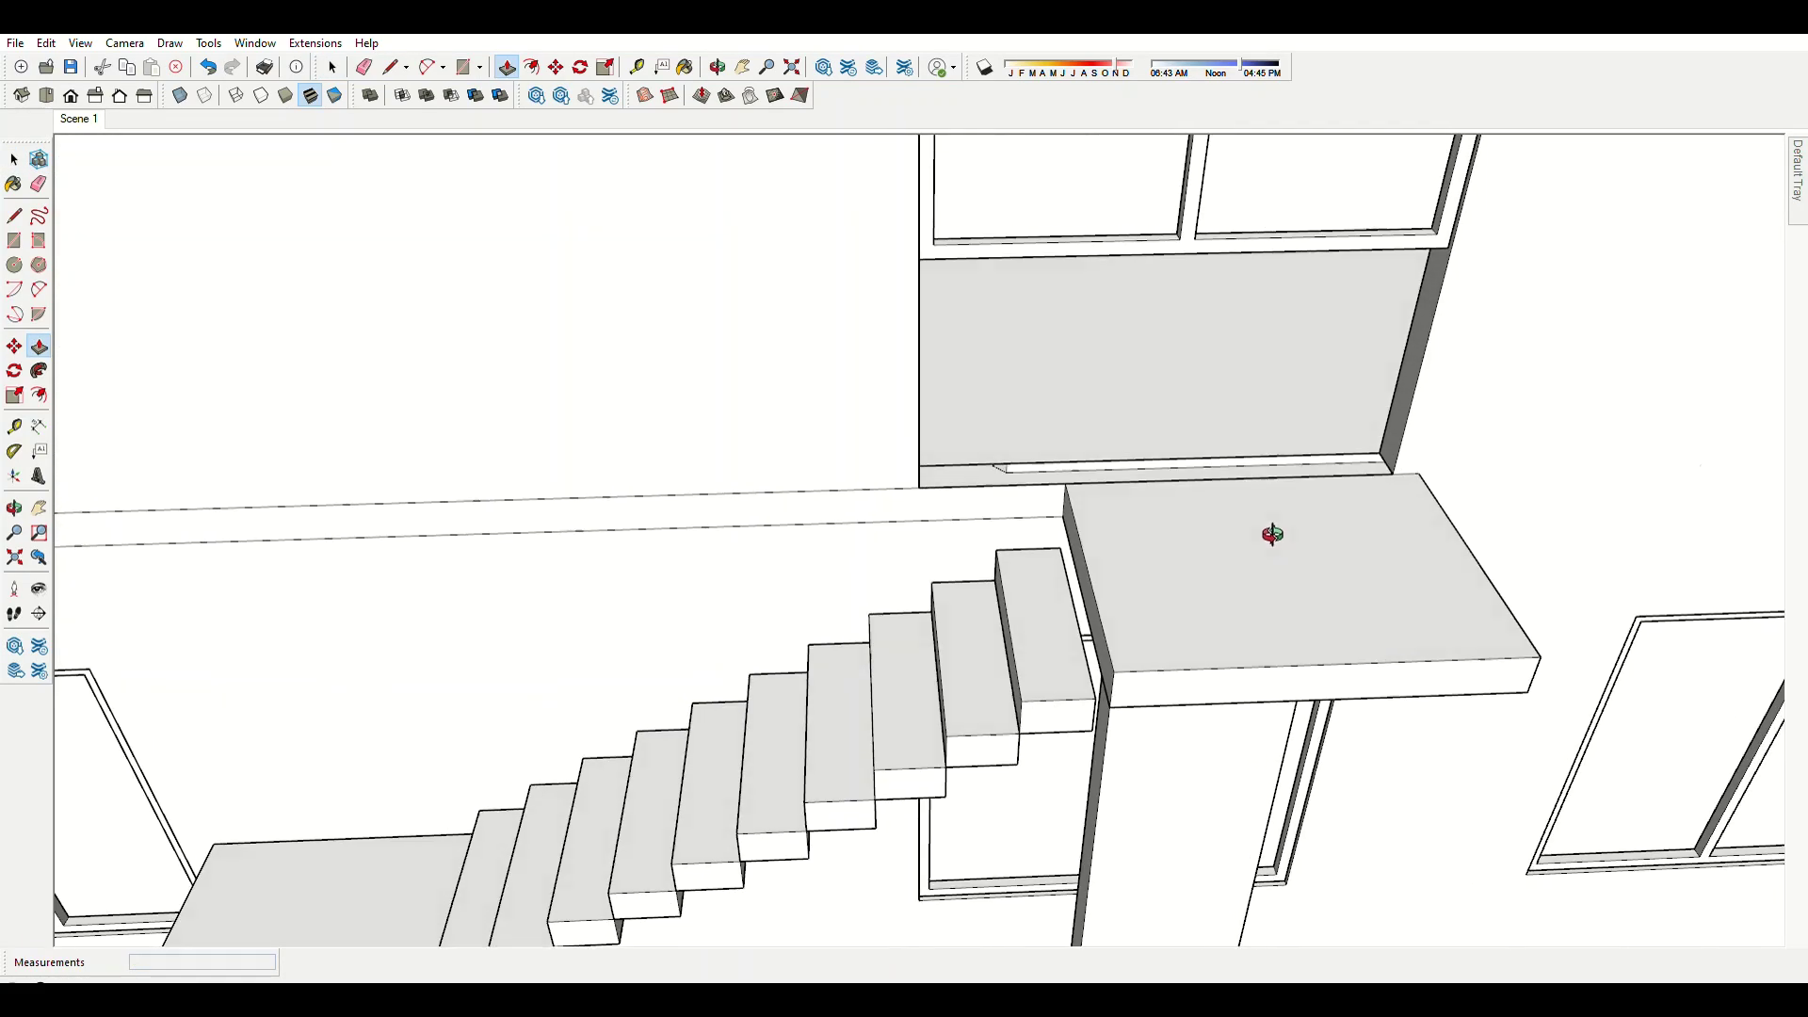
pyautogui.scroll(6, 1272, 536)
pyautogui.click(1405, 458)
pyautogui.press('r')
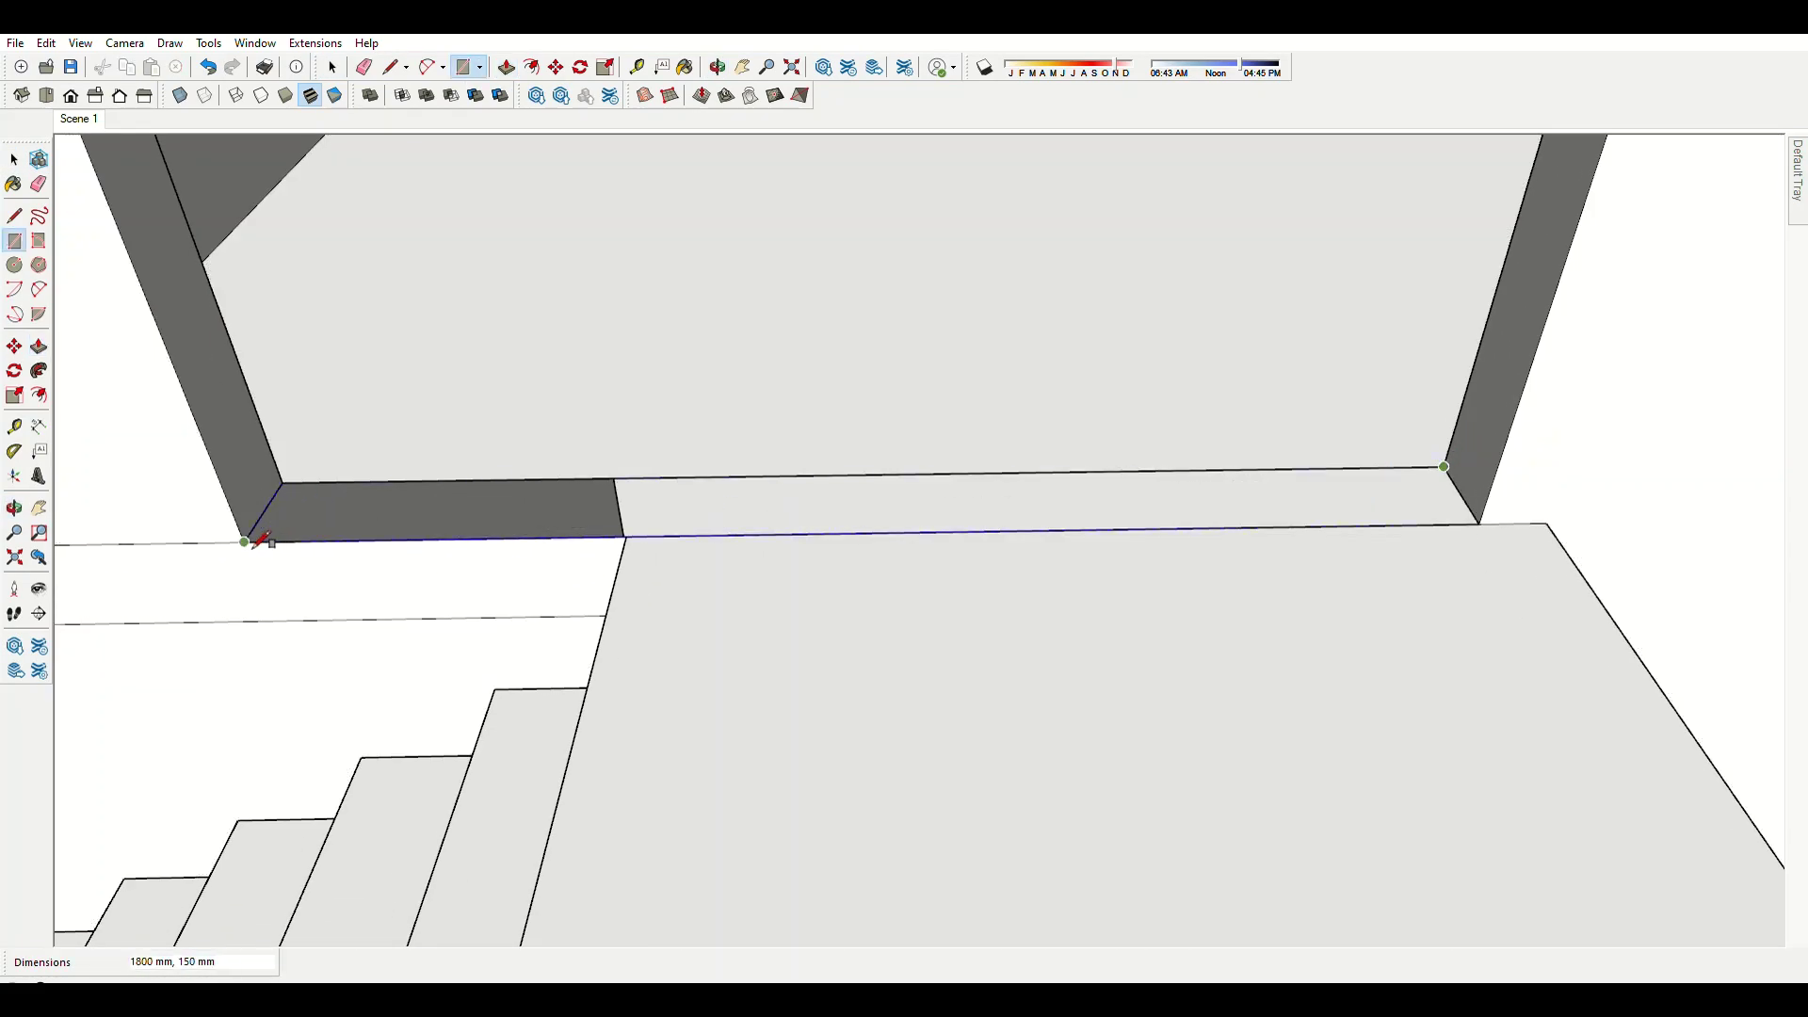
pyautogui.click(244, 542)
pyautogui.moveTo(517, 452); pyautogui.dragTo(694, 489, button='middle')
pyautogui.scroll(-2, 714, 483)
pyautogui.press('e')
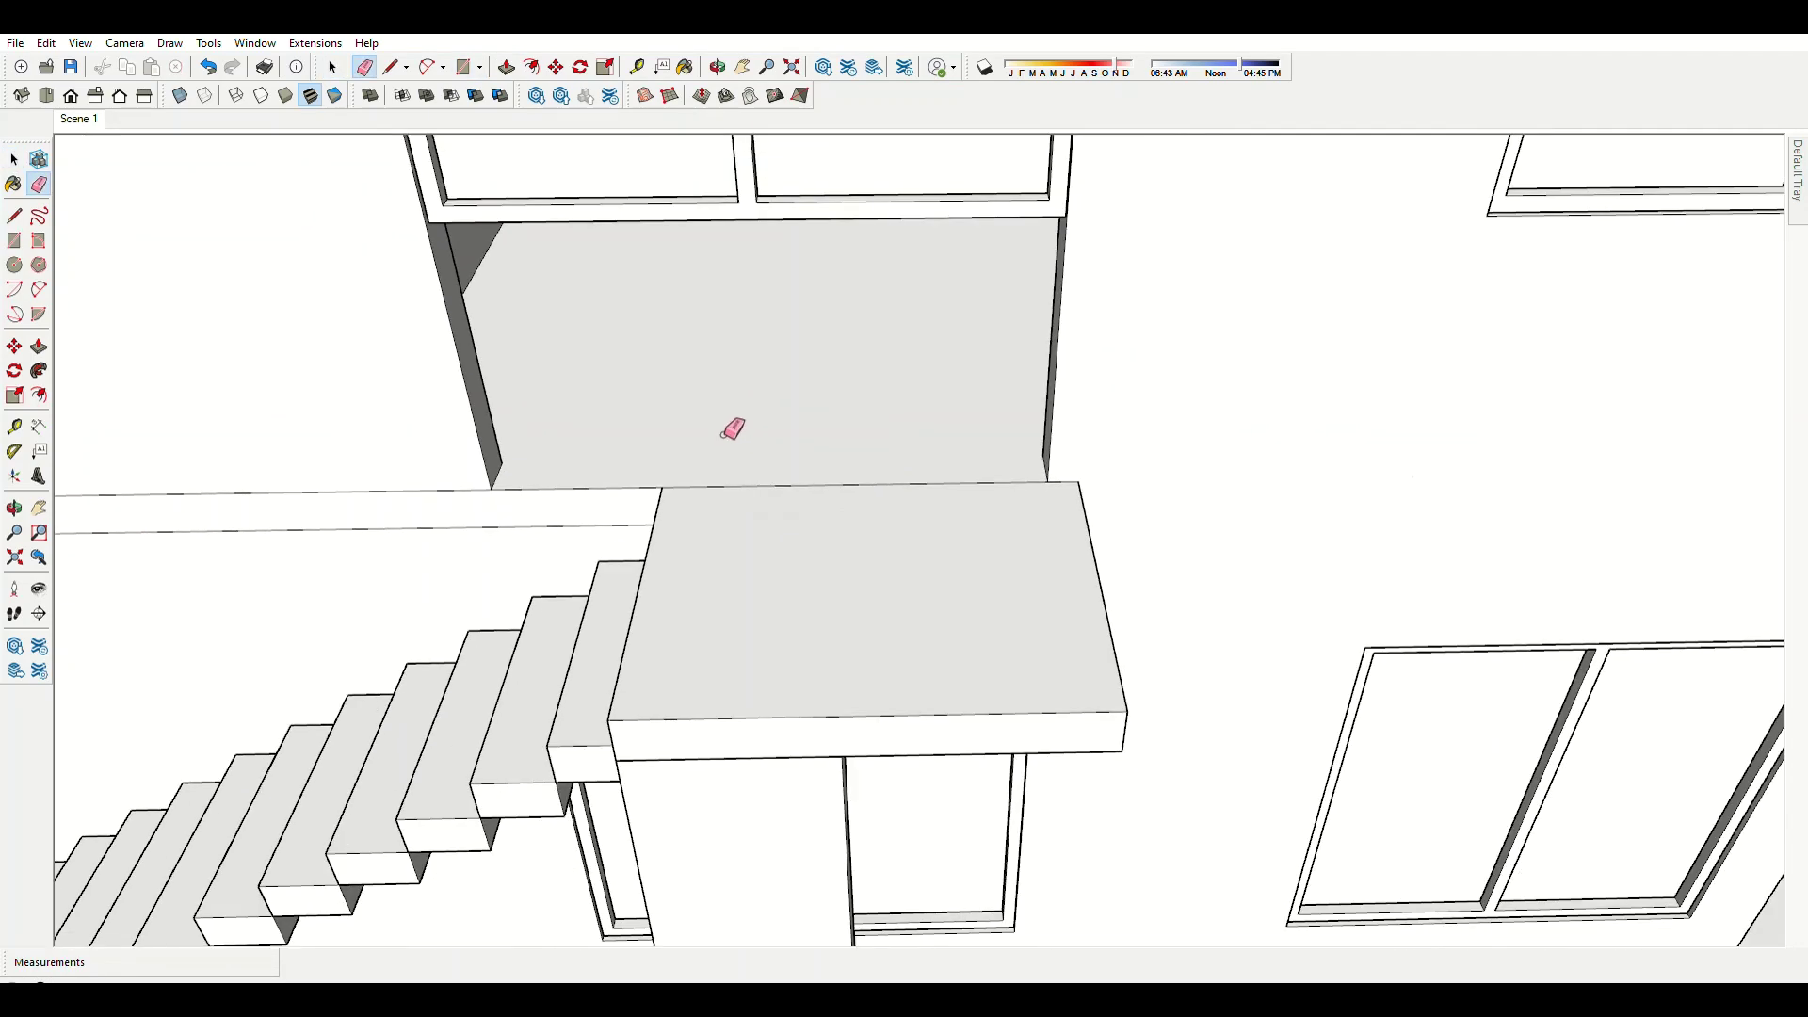
pyautogui.scroll(-3, 941, 489)
pyautogui.scroll(3, 1025, 614)
# Thicken the slab underside by 15 and adjust the pillar's top face.
pyautogui.press('p')
pyautogui.moveTo(1025, 614); pyautogui.dragTo(457, 320, button='middle')
pyautogui.scroll(2, 1031, 413)
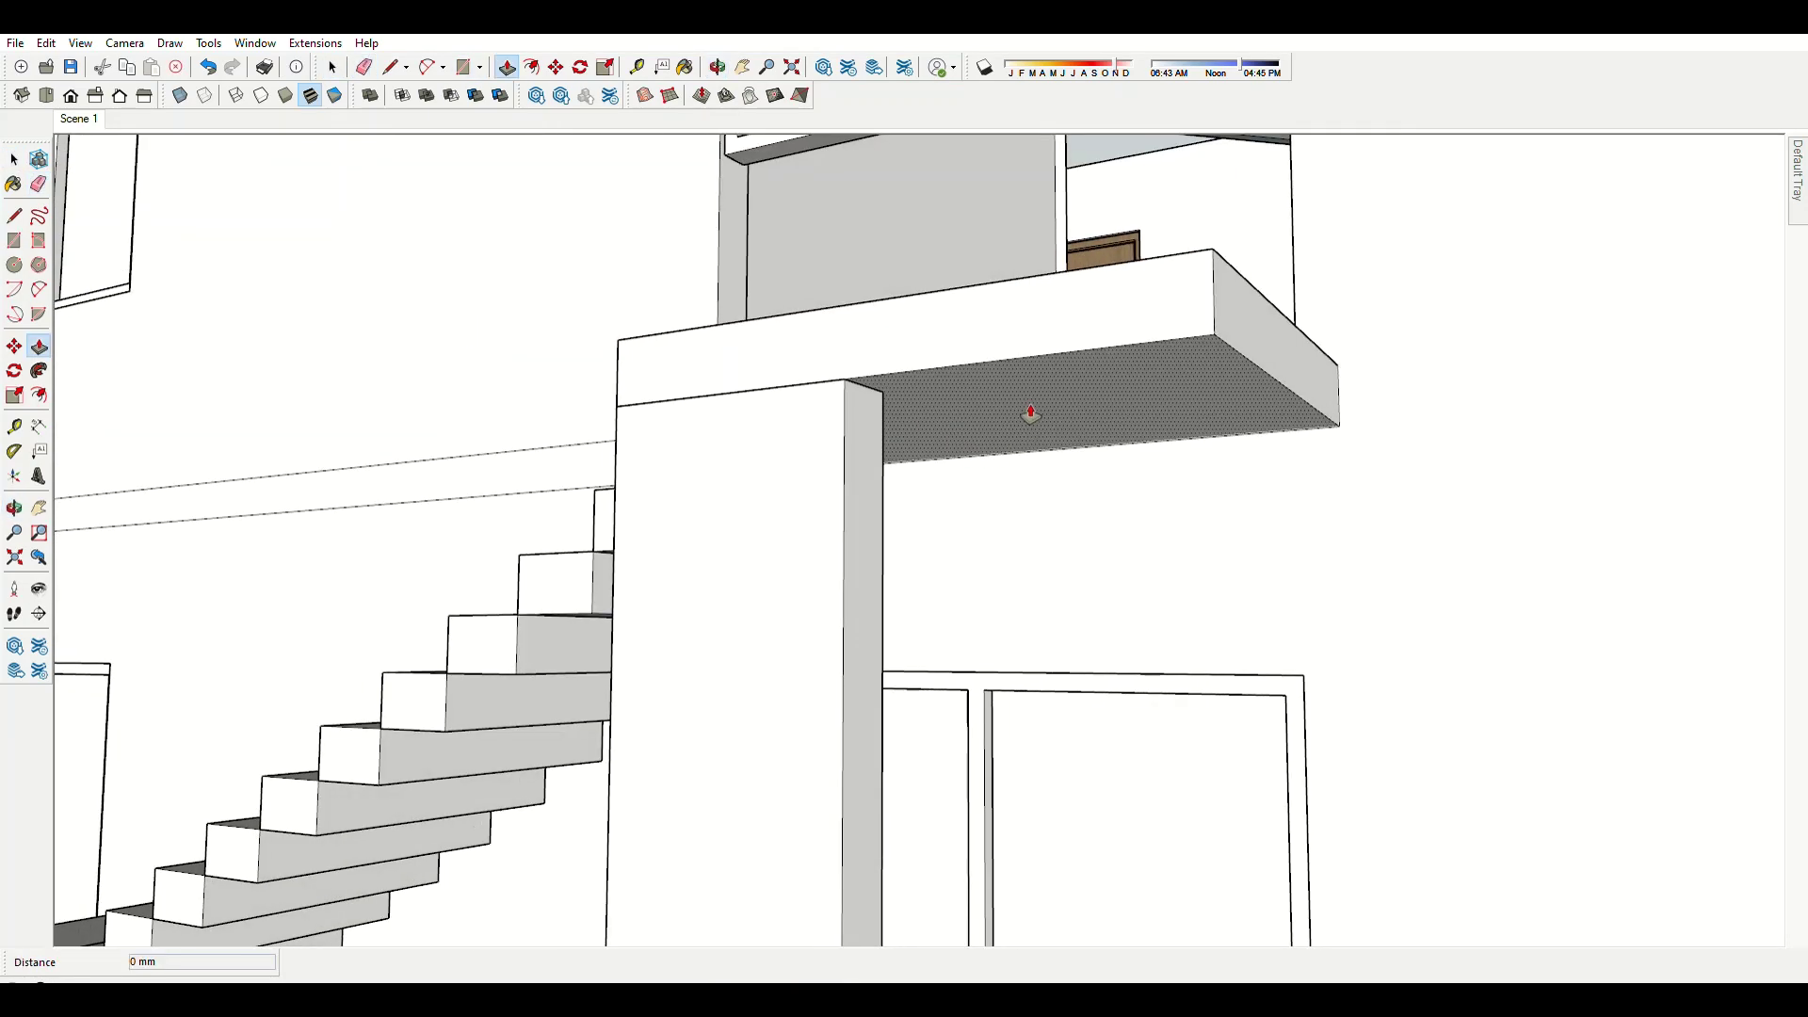
pyautogui.click(1031, 412)
pyautogui.press('Return')
pyautogui.moveTo(1028, 431)
pyautogui.mouseDown(button='middle')
pyautogui.moveTo(1284, 731)
pyautogui.moveTo(1167, 595)
pyautogui.moveTo(1114, 711)
pyautogui.mouseUp(button='middle')
pyautogui.click(1131, 642)
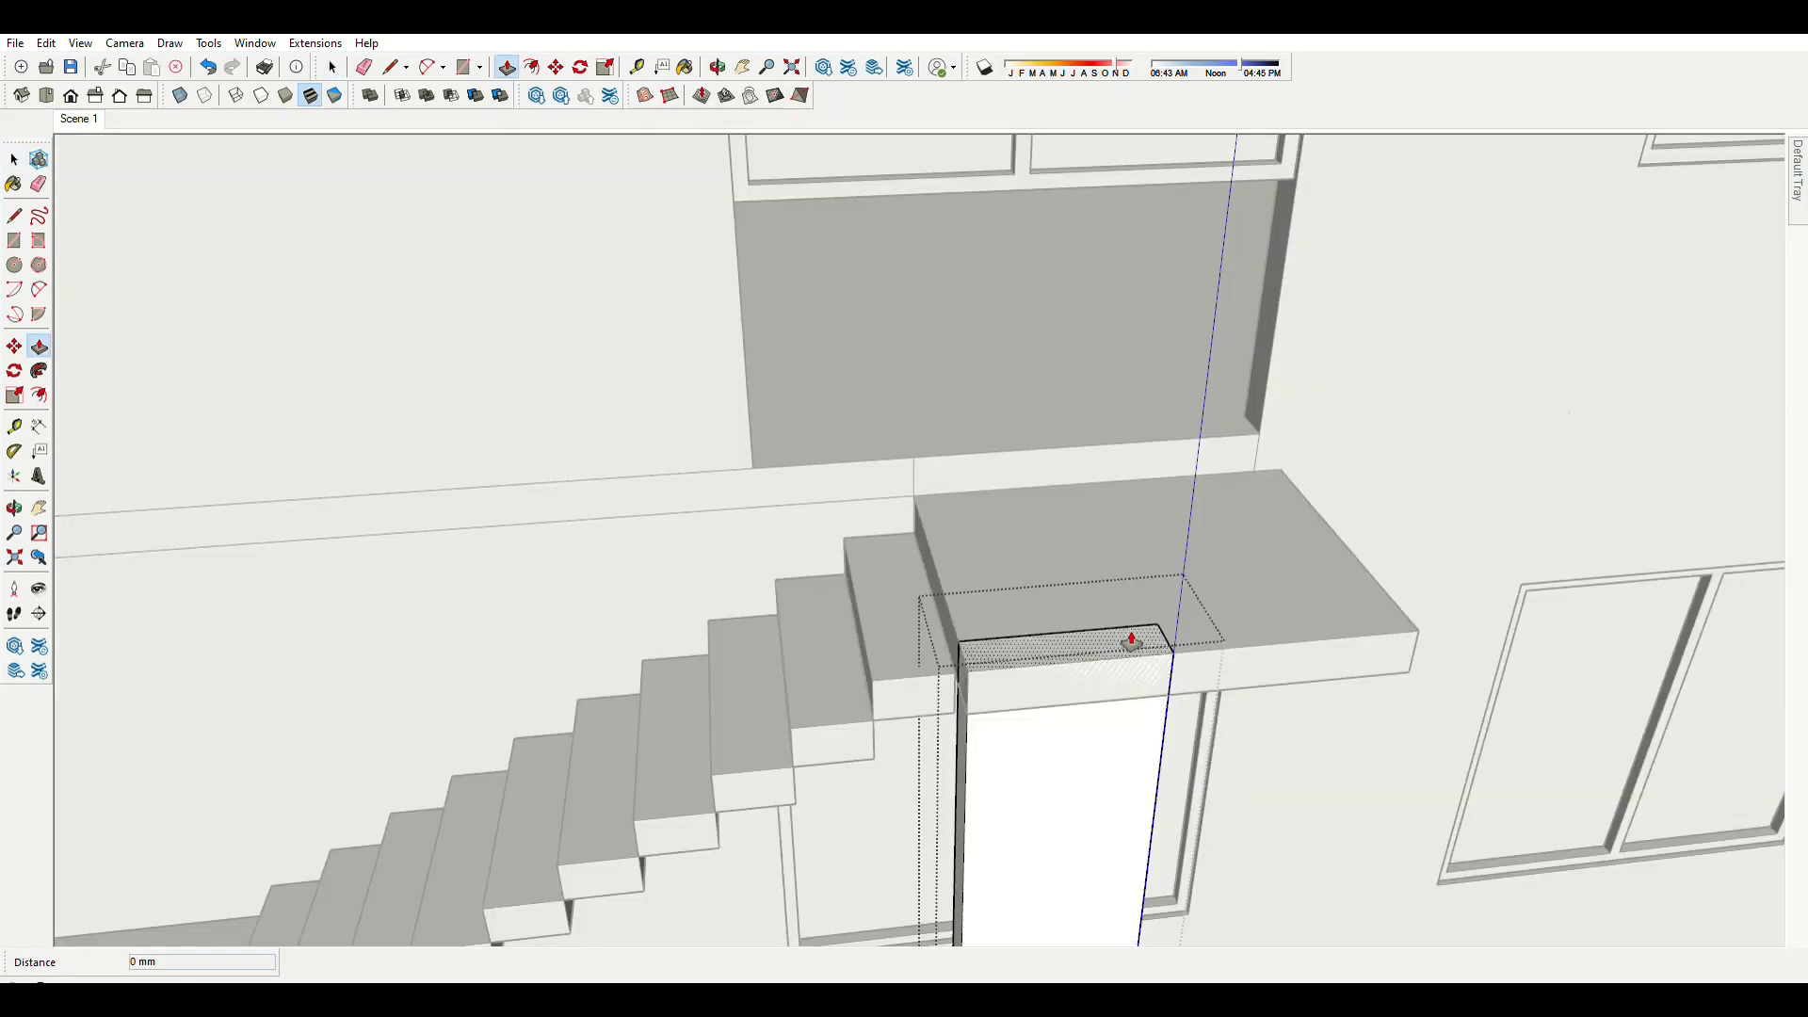
pyautogui.click(1233, 686)
pyautogui.press('space')
pyautogui.moveTo(1233, 687)
pyautogui.mouseDown(button='middle')
pyautogui.moveTo(1255, 697)
pyautogui.moveTo(828, 489)
pyautogui.moveTo(807, 606)
pyautogui.moveTo(780, 481)
pyautogui.mouseUp(button='middle')
# Erase the stray edges left around the landing and column.
pyautogui.press('e')
pyautogui.scroll(-2, 826, 496)
pyautogui.scroll(2, 1049, 516)
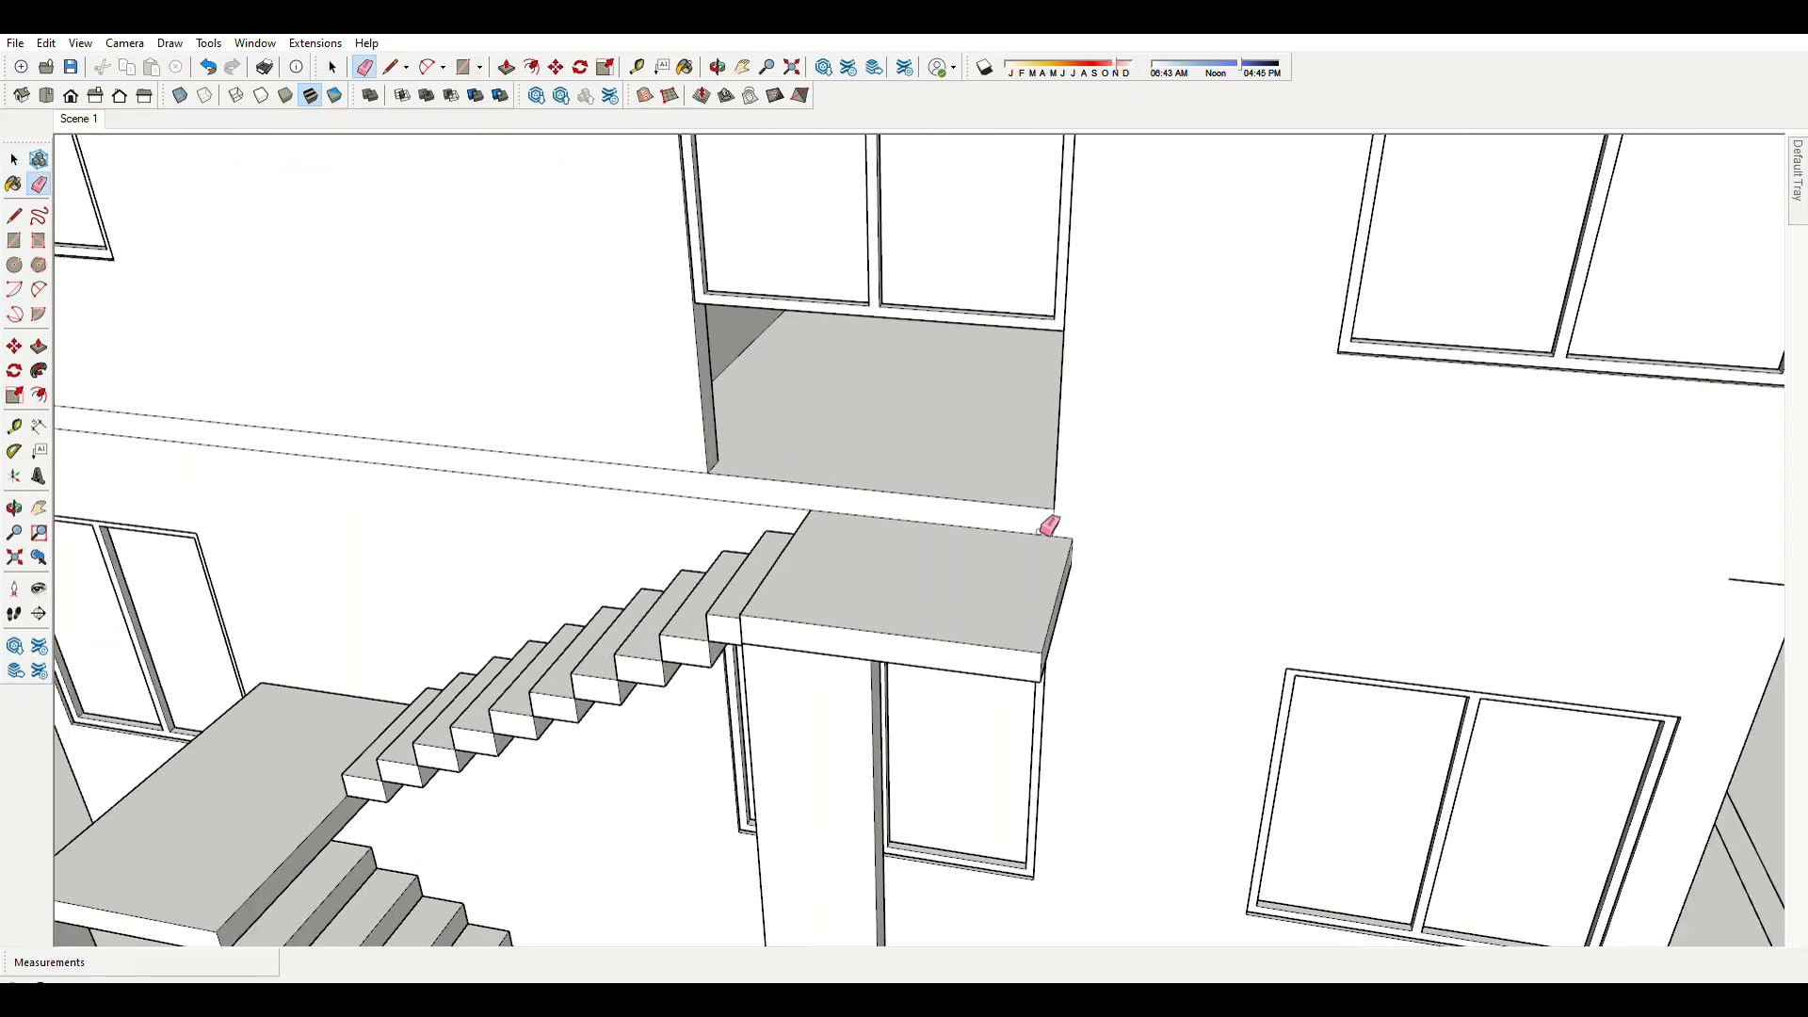
pyautogui.scroll(2, 1049, 516)
pyautogui.press('space')
pyautogui.scroll(-3, 956, 527)
# Turn the dark double door 90 degrees to line it up with the upper-floor opening.
pyautogui.moveTo(946, 438); pyautogui.dragTo(670, 505, button='middle')
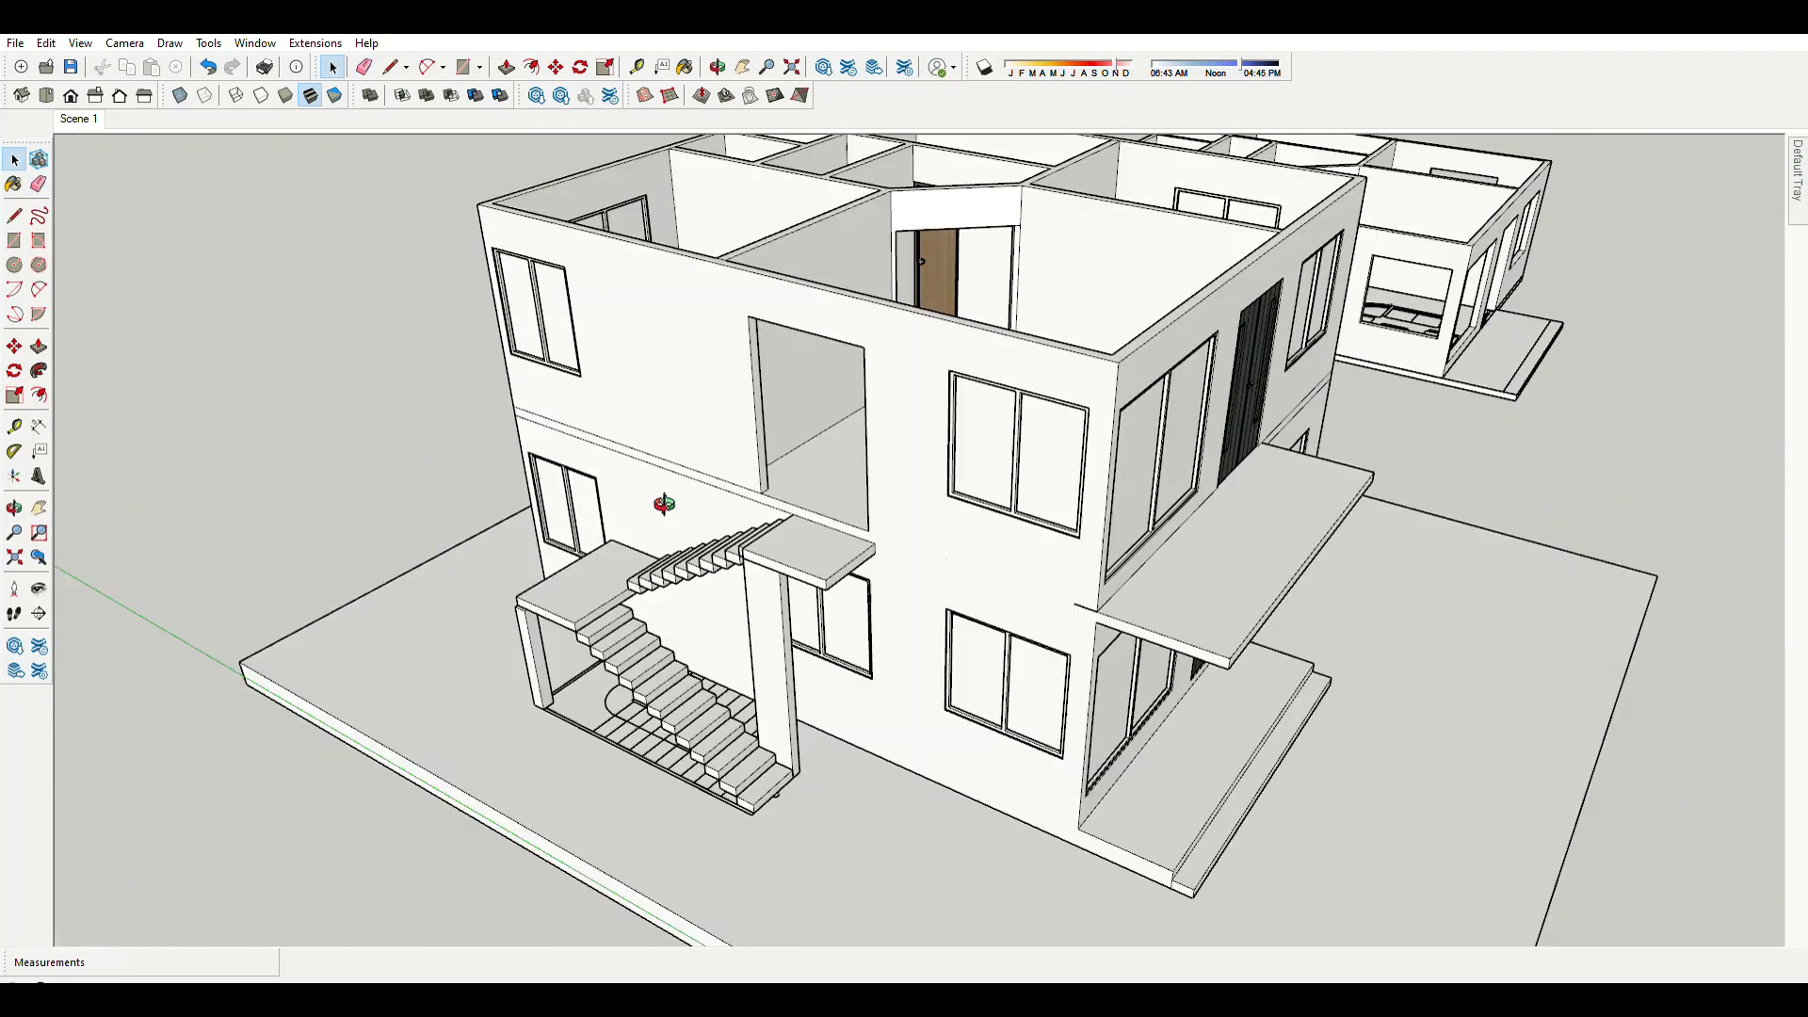
pyautogui.scroll(3, 1183, 502)
pyautogui.moveTo(1201, 497); pyautogui.dragTo(1186, 495, button='middle')
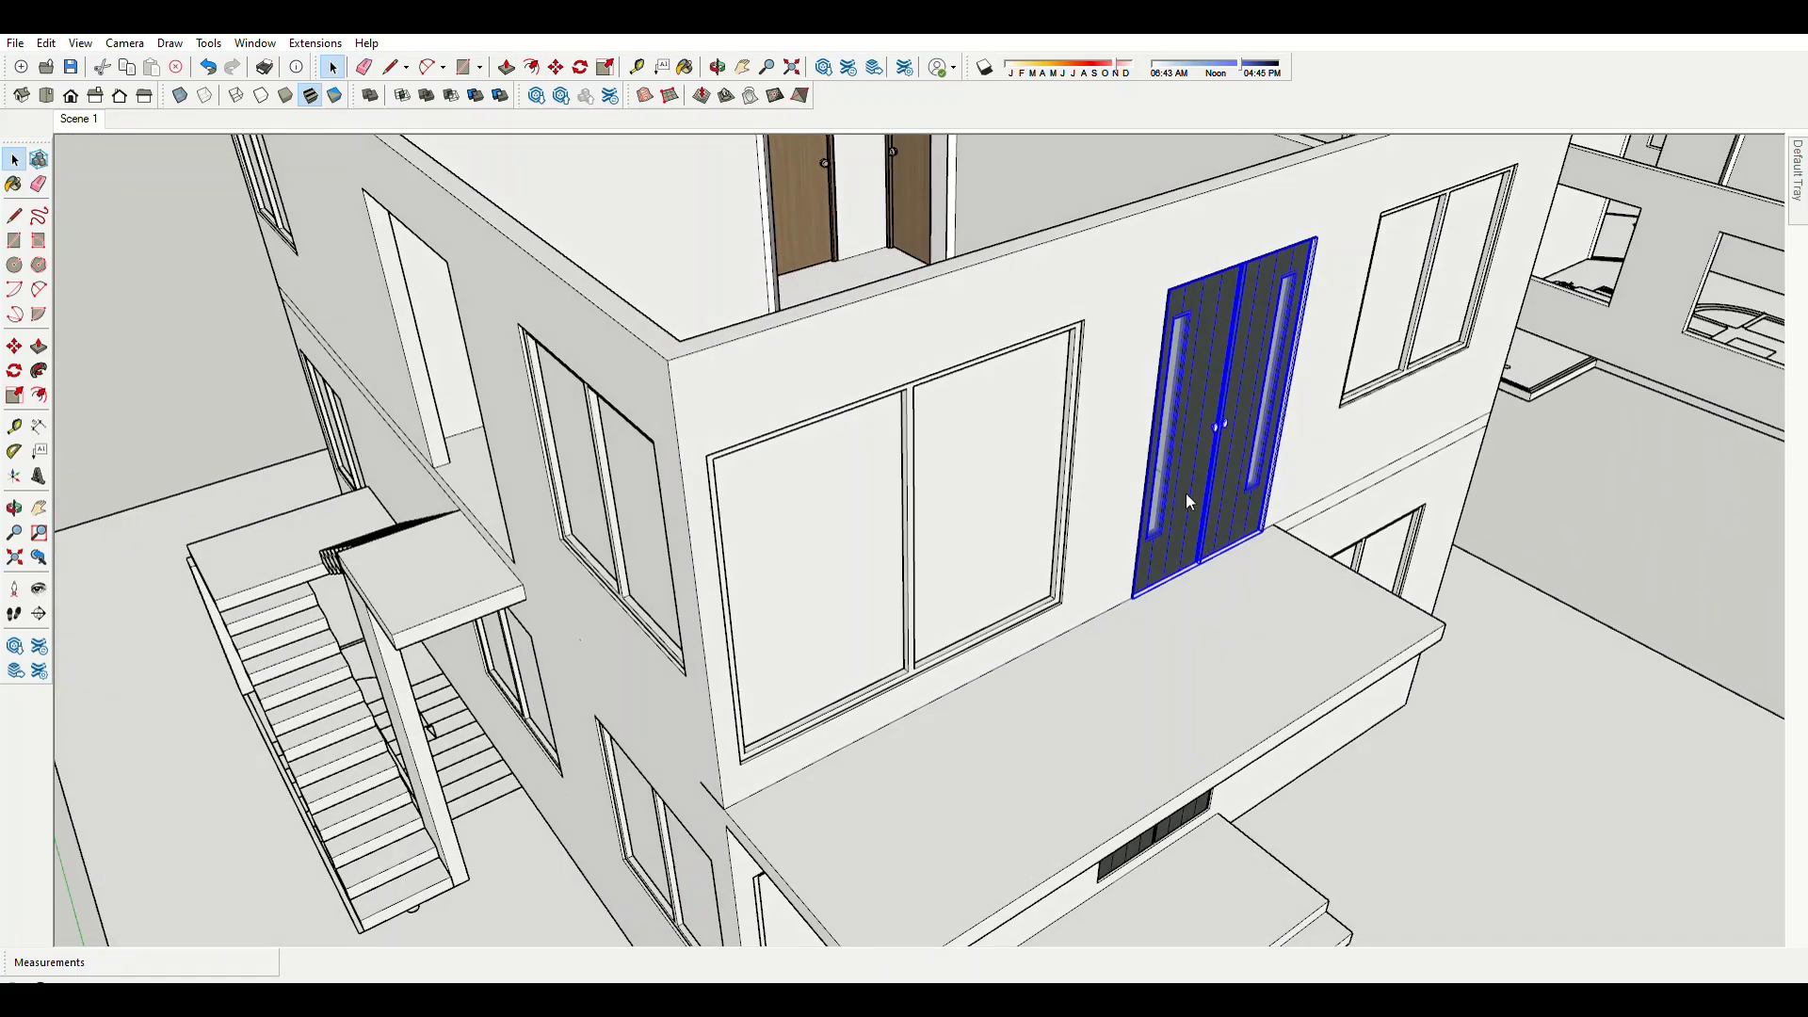
pyautogui.moveTo(1255, 690); pyautogui.dragTo(1239, 686, button='middle')
pyautogui.press('m')
pyautogui.click(1239, 687)
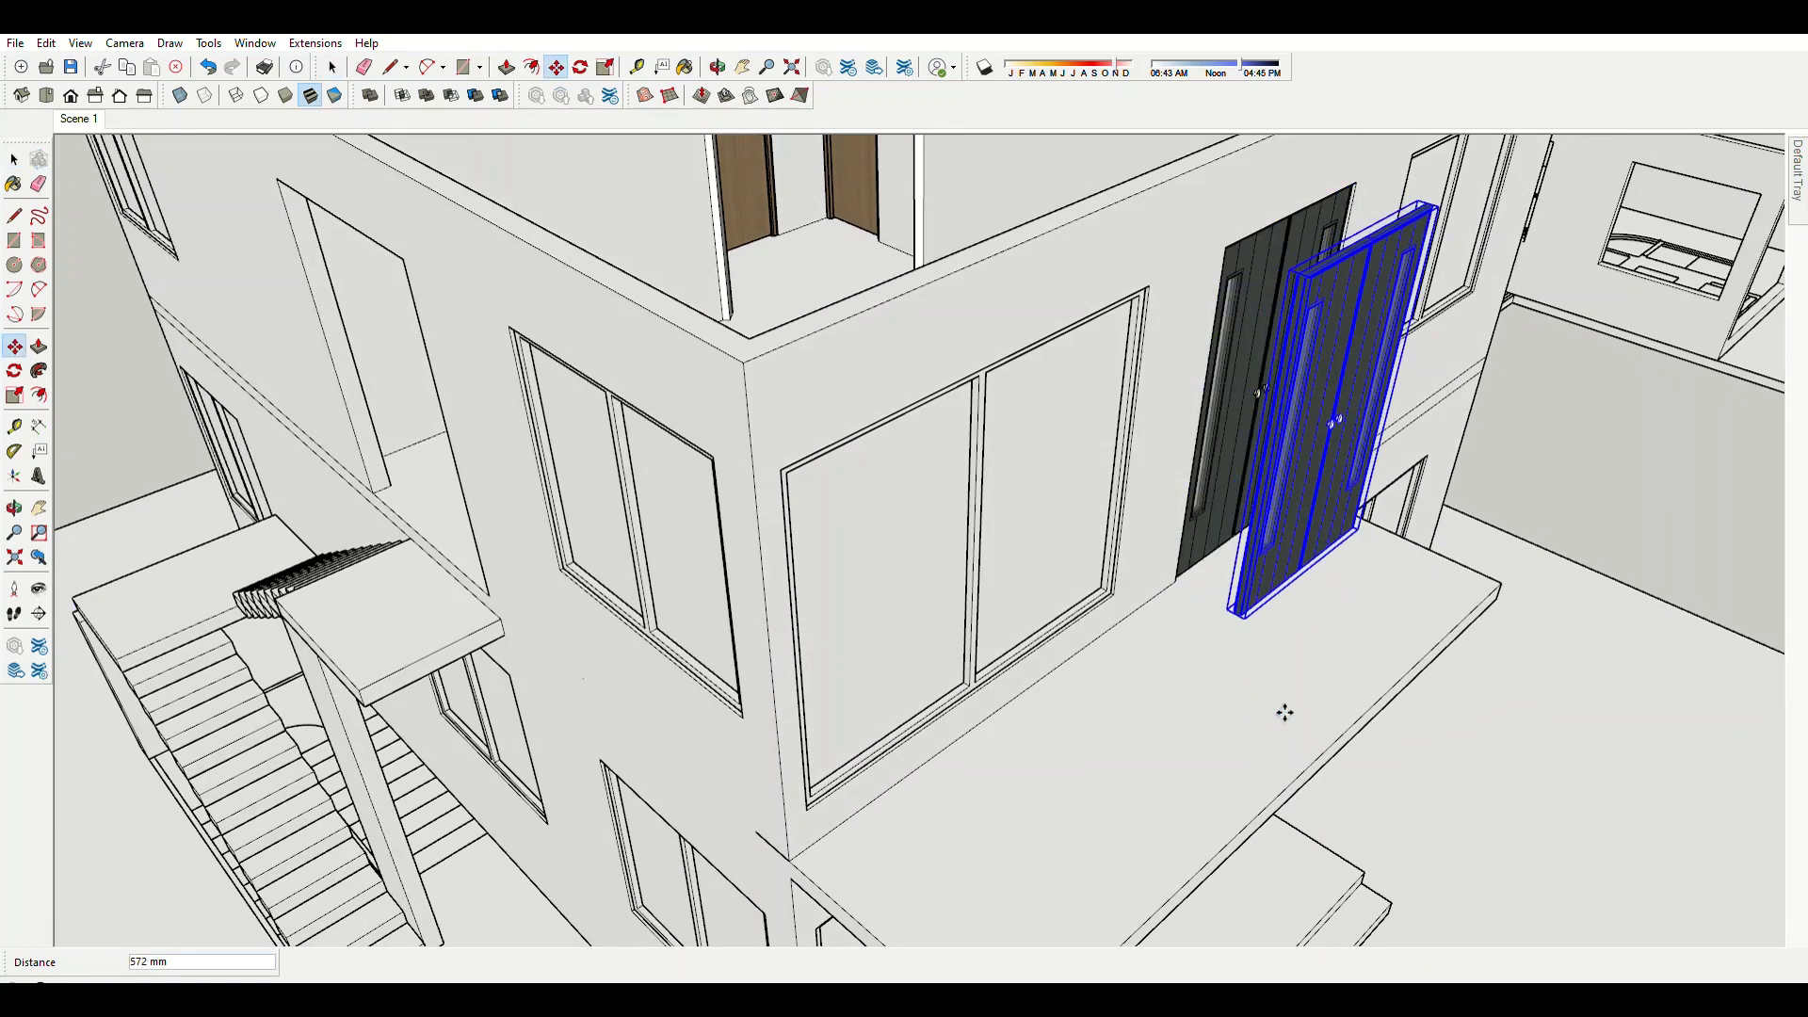
pyautogui.click(1180, 701)
pyautogui.press('Return')
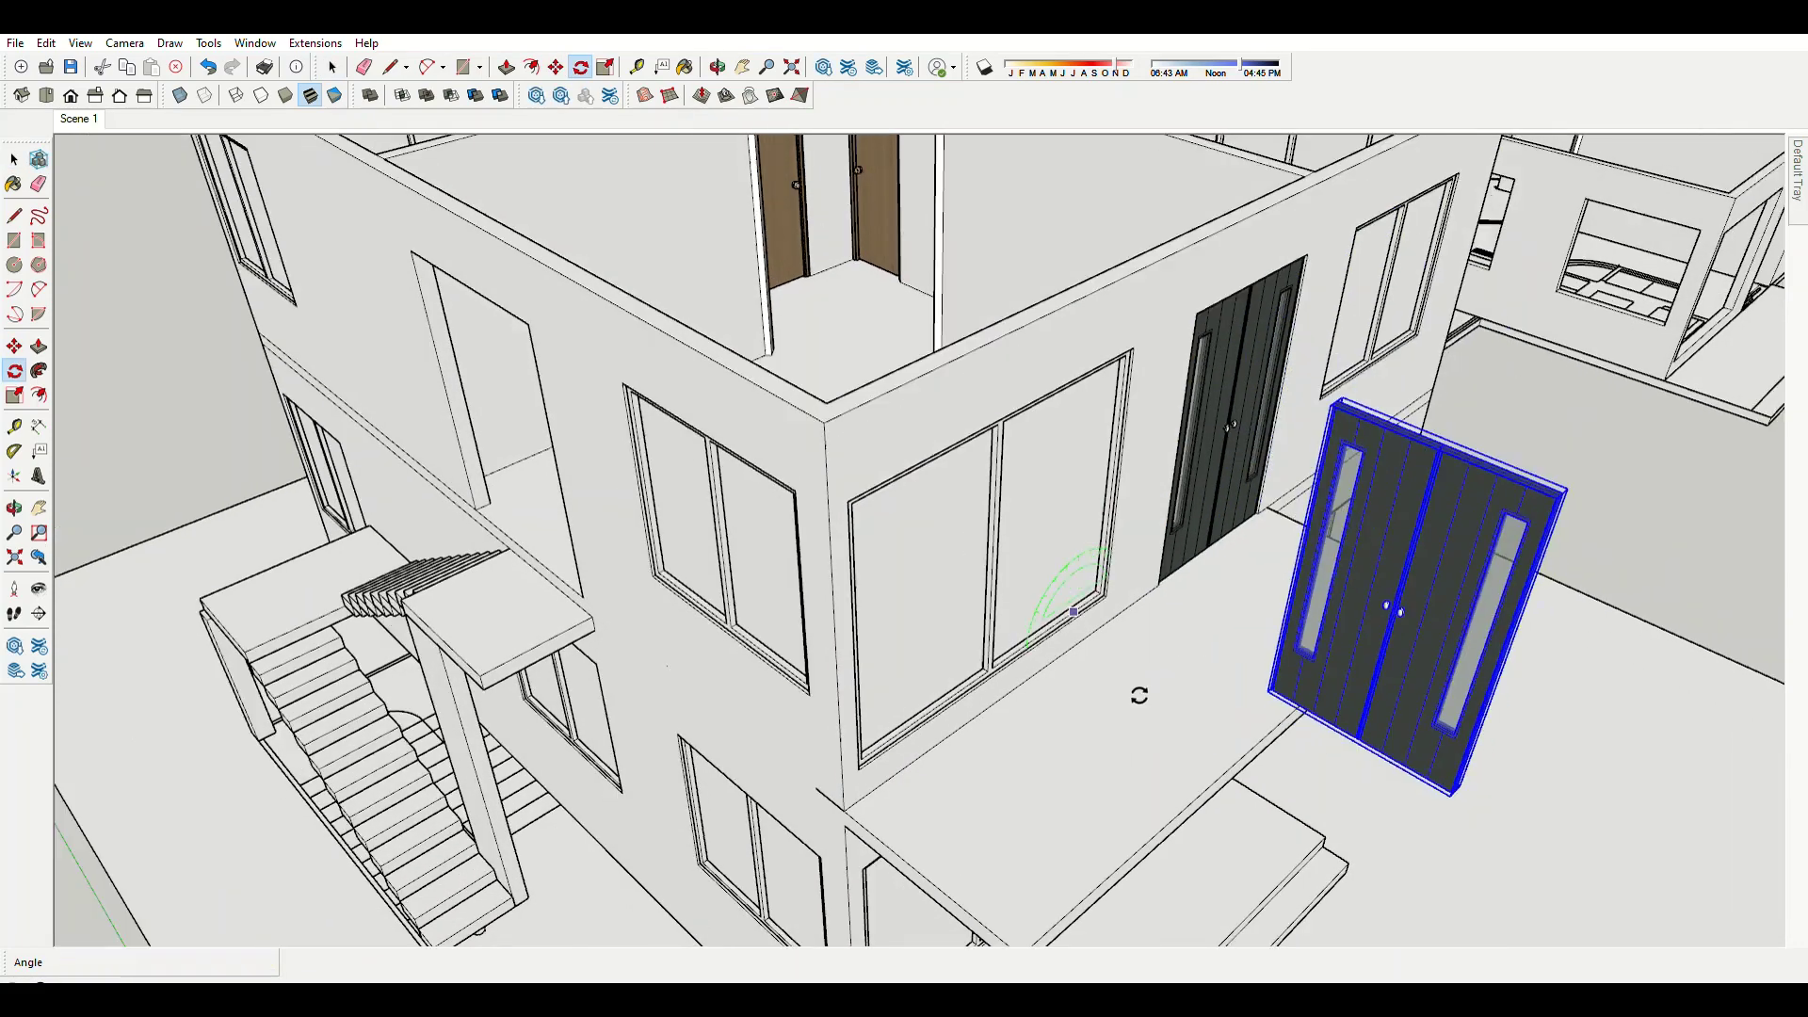
# Move the double door by its bottom corner onto the upper wall above the stair landing.
pyautogui.scroll(5, 1139, 694)
pyautogui.scroll(3, 1421, 778)
pyautogui.scroll(2, 1380, 718)
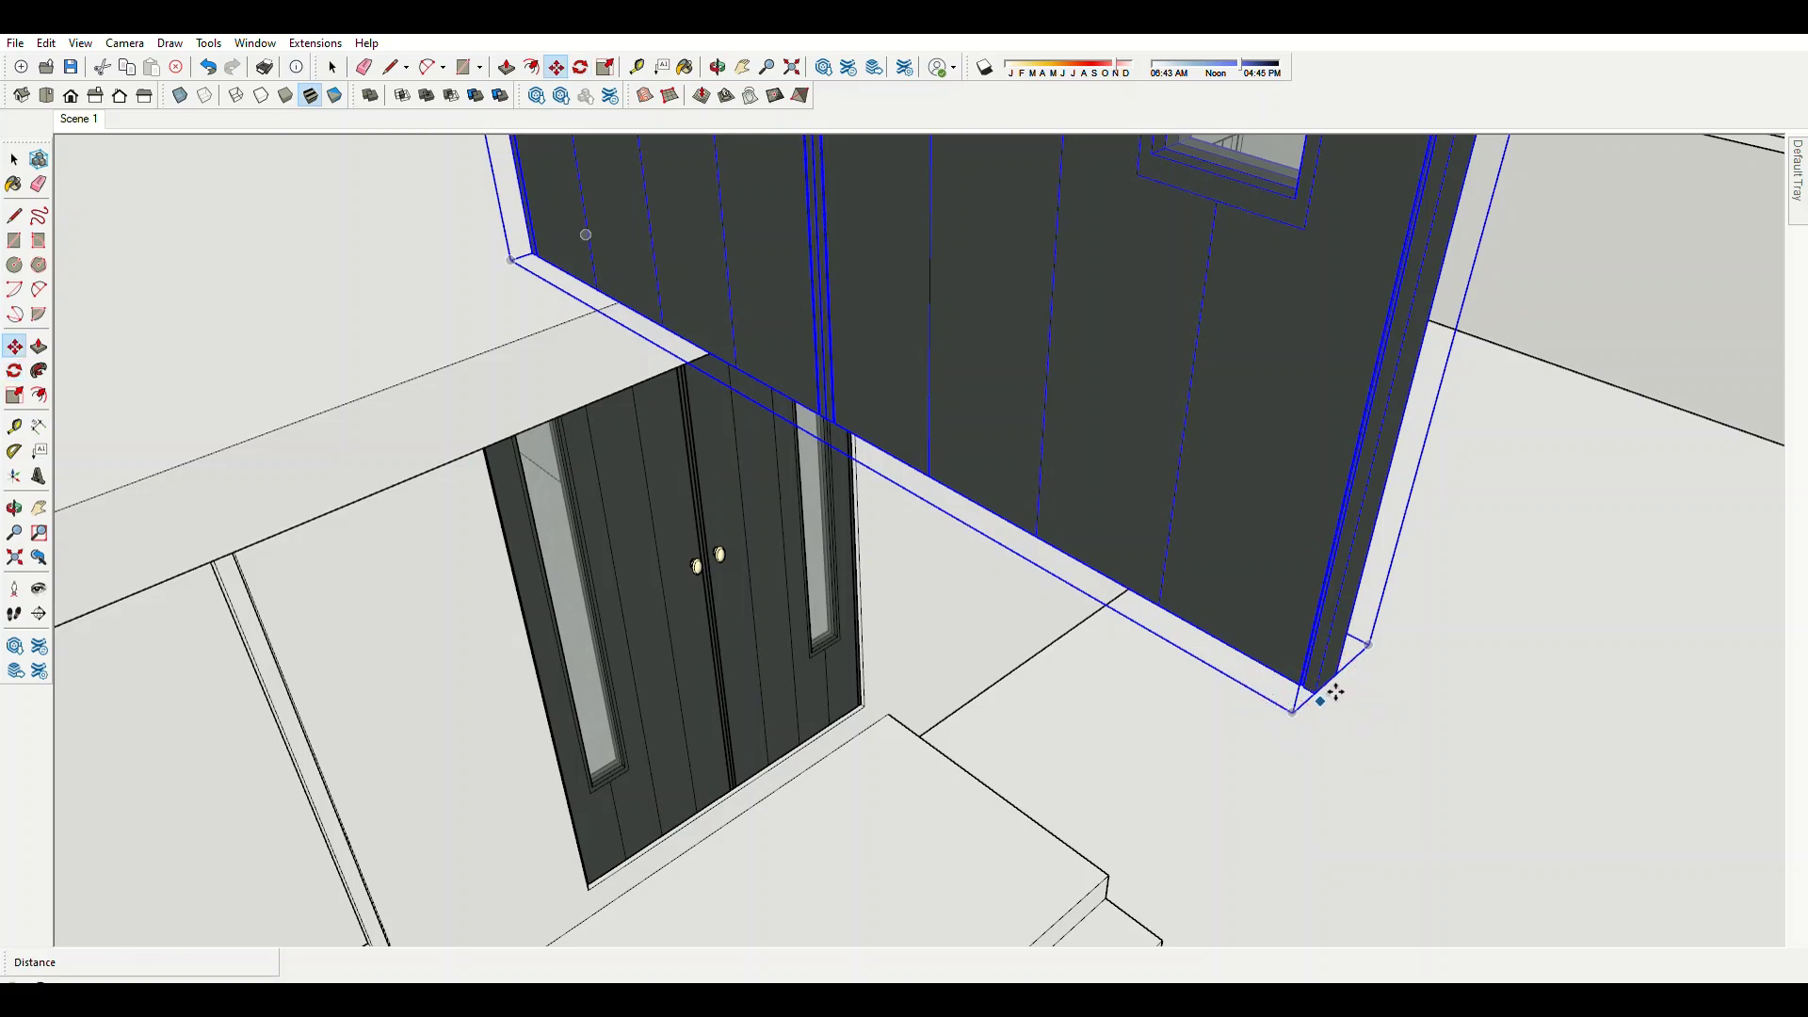
pyautogui.scroll(-5, 1335, 693)
pyautogui.scroll(-5, 1403, 706)
pyautogui.moveTo(1403, 707); pyautogui.dragTo(739, 564, button='middle')
pyautogui.scroll(3, 787, 557)
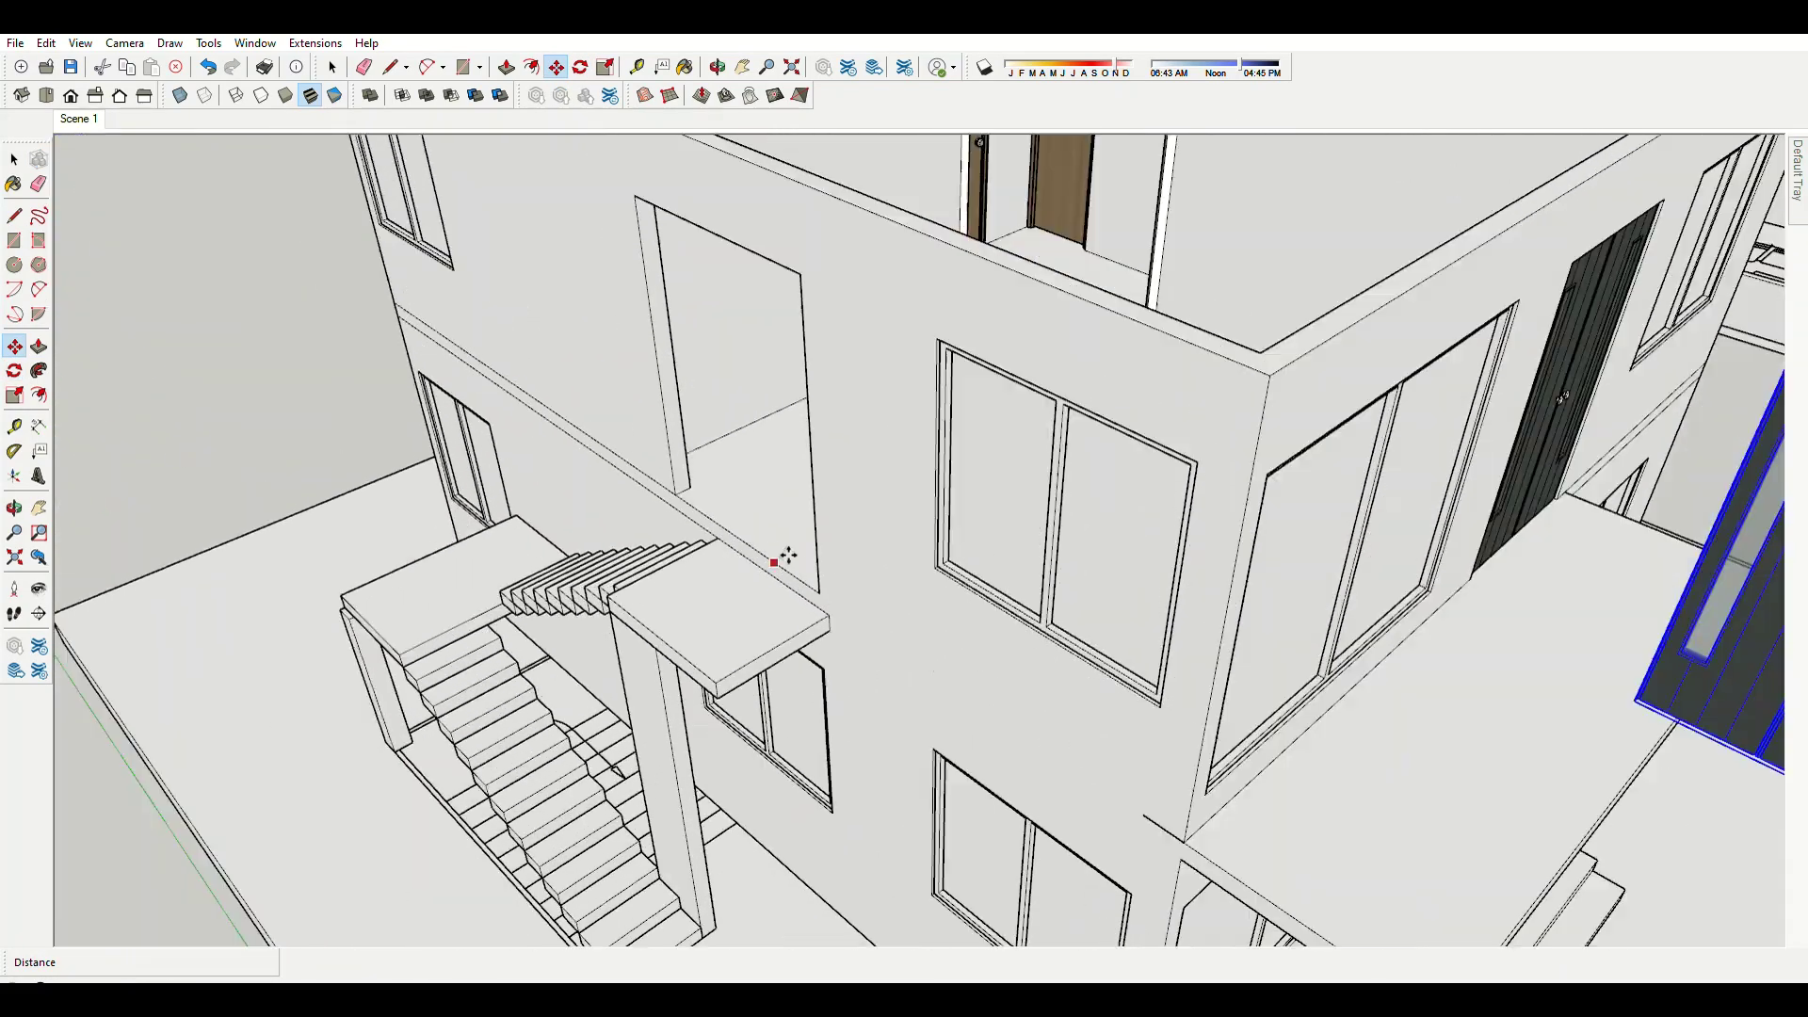
pyautogui.scroll(-5, 788, 556)
pyautogui.scroll(3, 1337, 687)
pyautogui.scroll(2, 1365, 744)
pyautogui.scroll(2, 1390, 751)
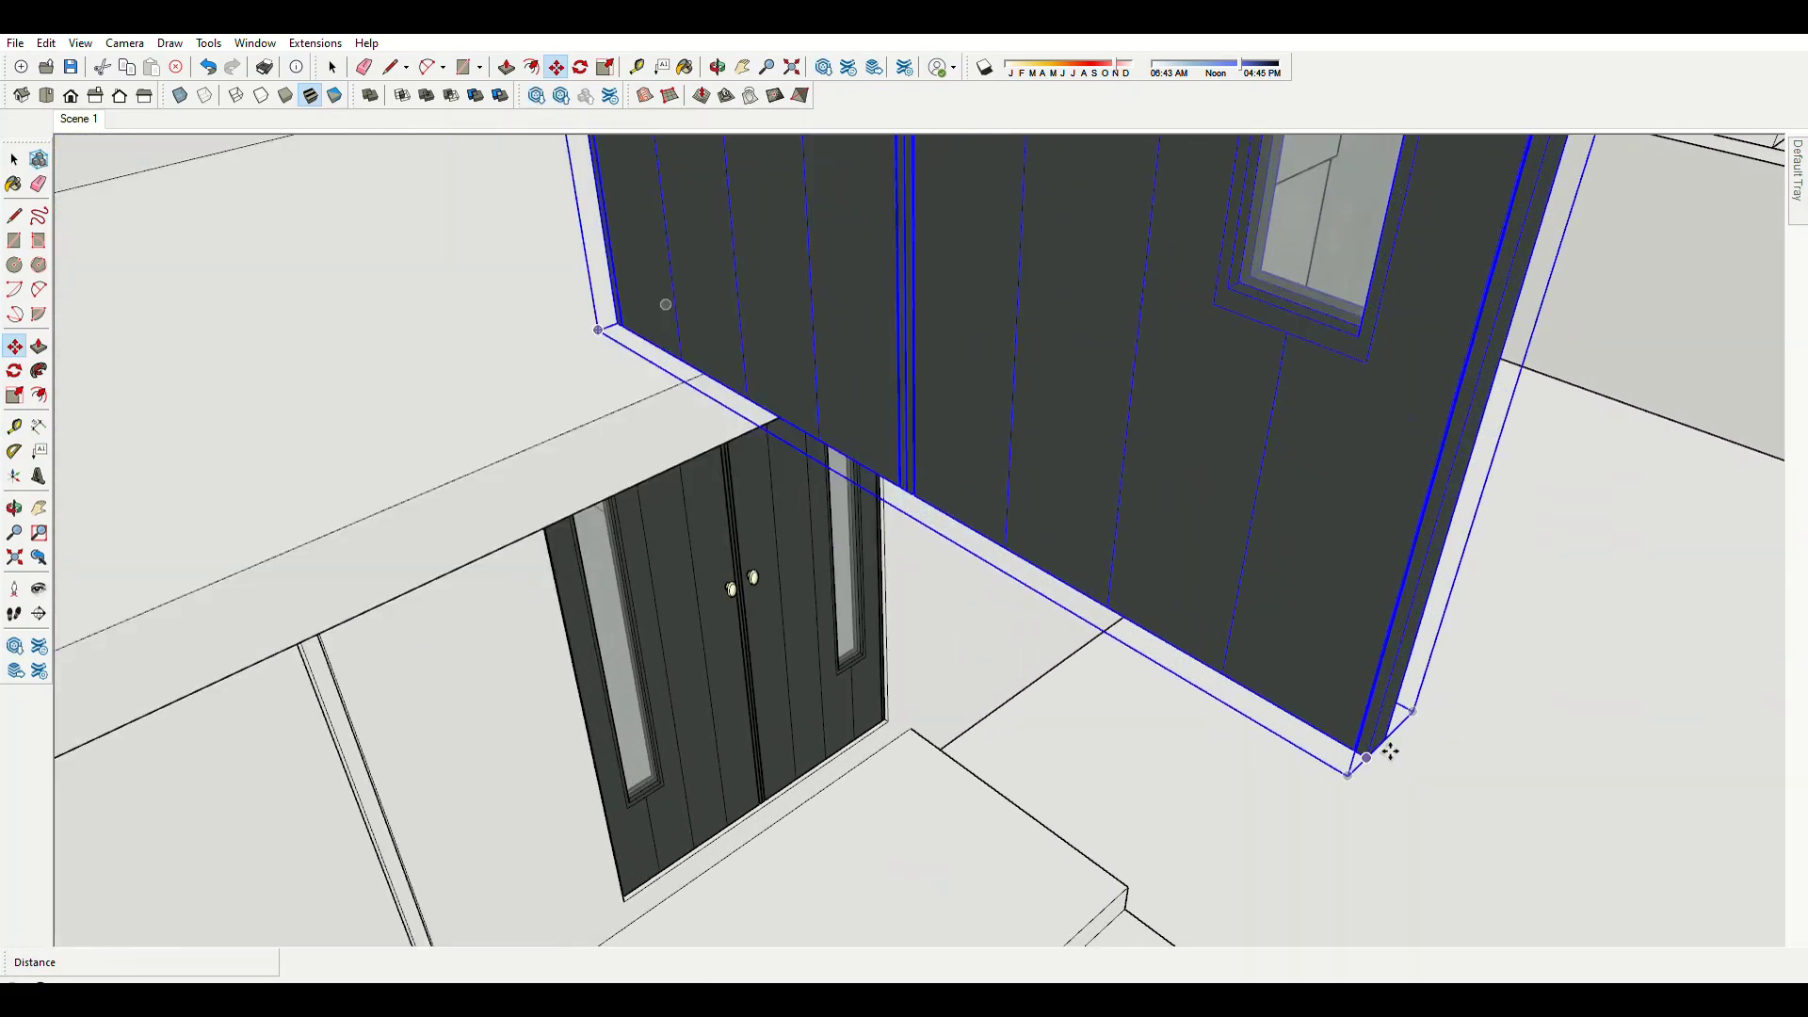
pyautogui.click(1389, 750)
pyautogui.scroll(-3, 1507, 725)
pyautogui.scroll(-3, 1036, 631)
pyautogui.scroll(4, 524, 505)
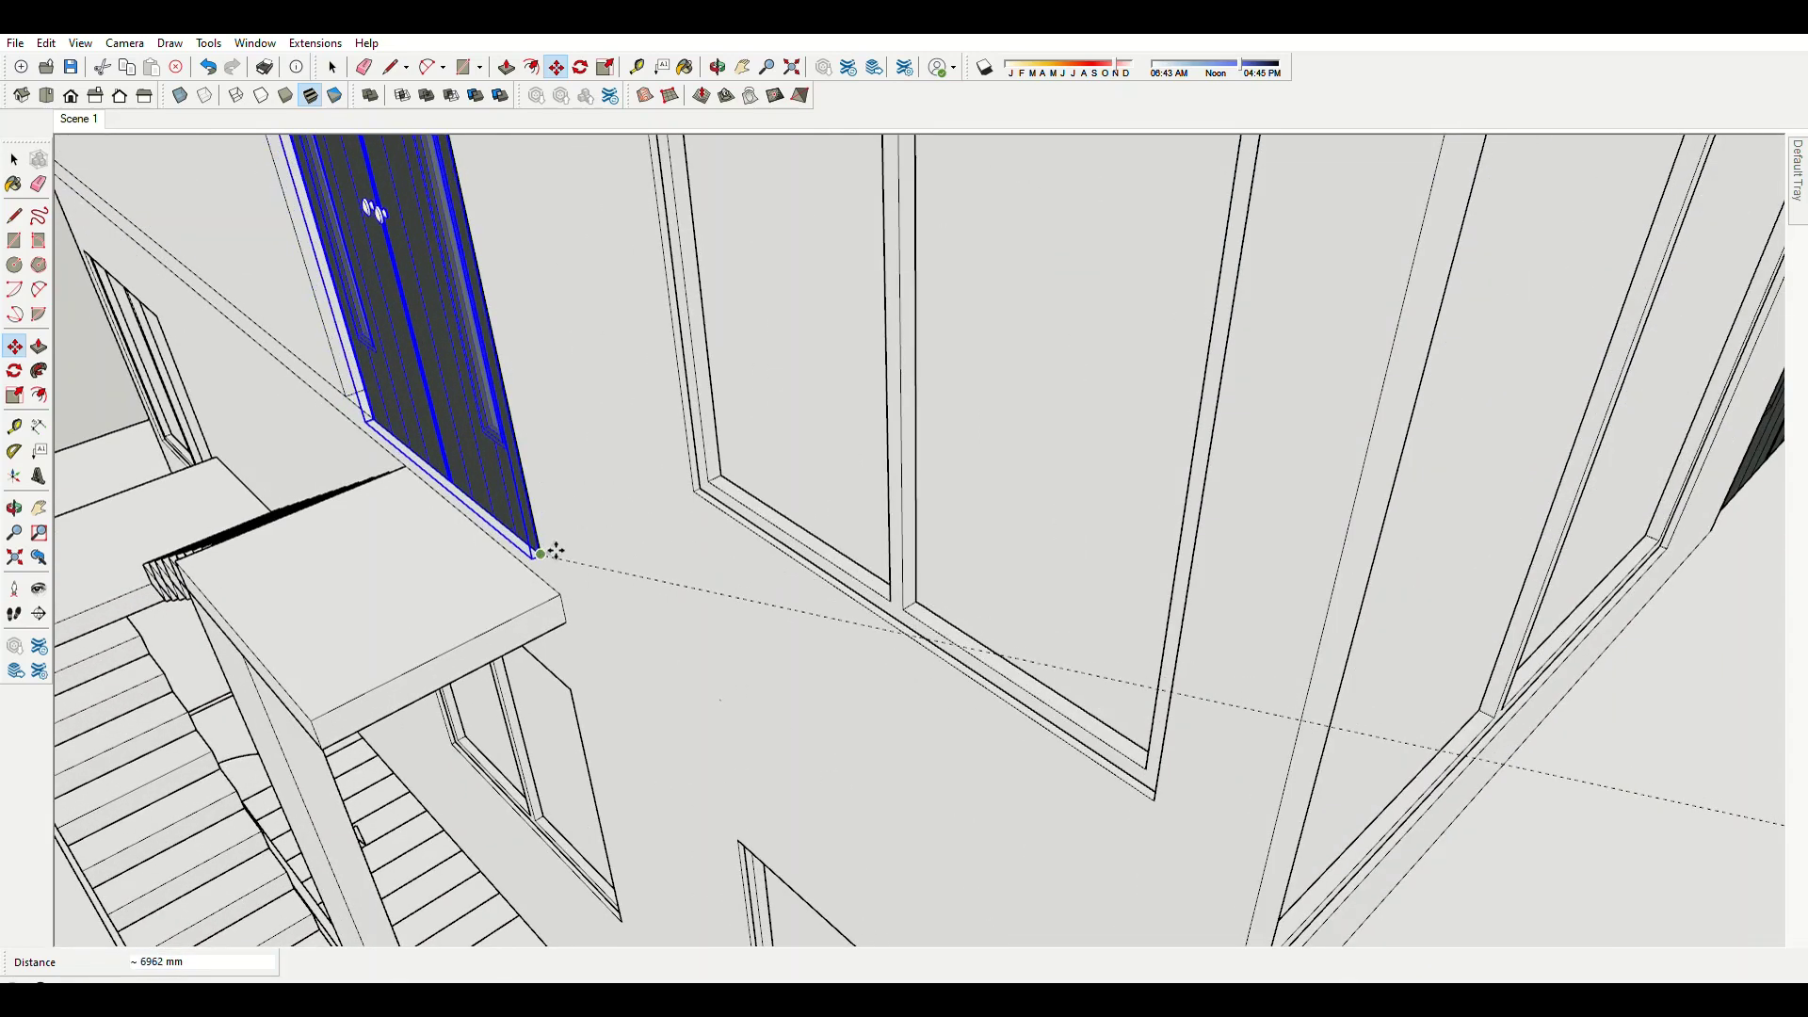
pyautogui.click(556, 551)
# Finish resizing the double door and nudge it 25 mm into the opening.
pyautogui.scroll(-5, 555, 551)
pyautogui.scroll(2, 1043, 403)
pyautogui.scroll(2, 1036, 405)
pyautogui.press('s')
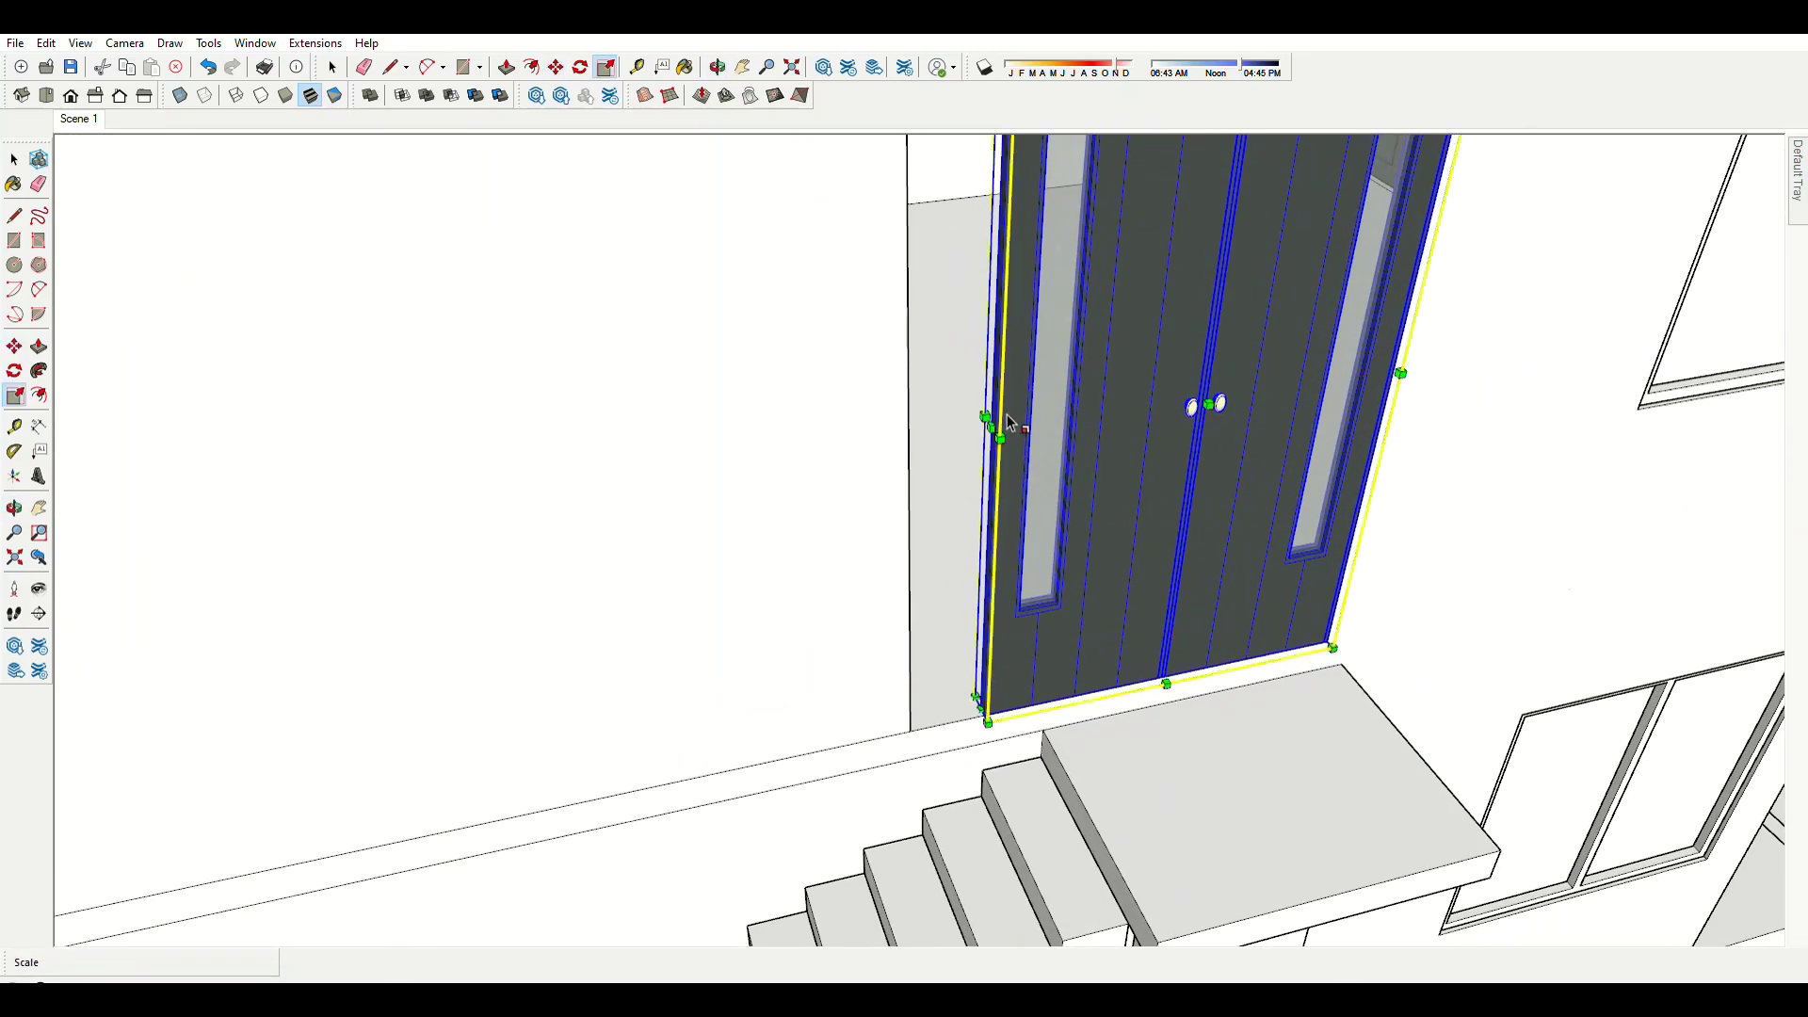
pyautogui.click(912, 414)
pyautogui.press('space')
pyautogui.scroll(-5, 941, 424)
pyautogui.scroll(5, 1145, 571)
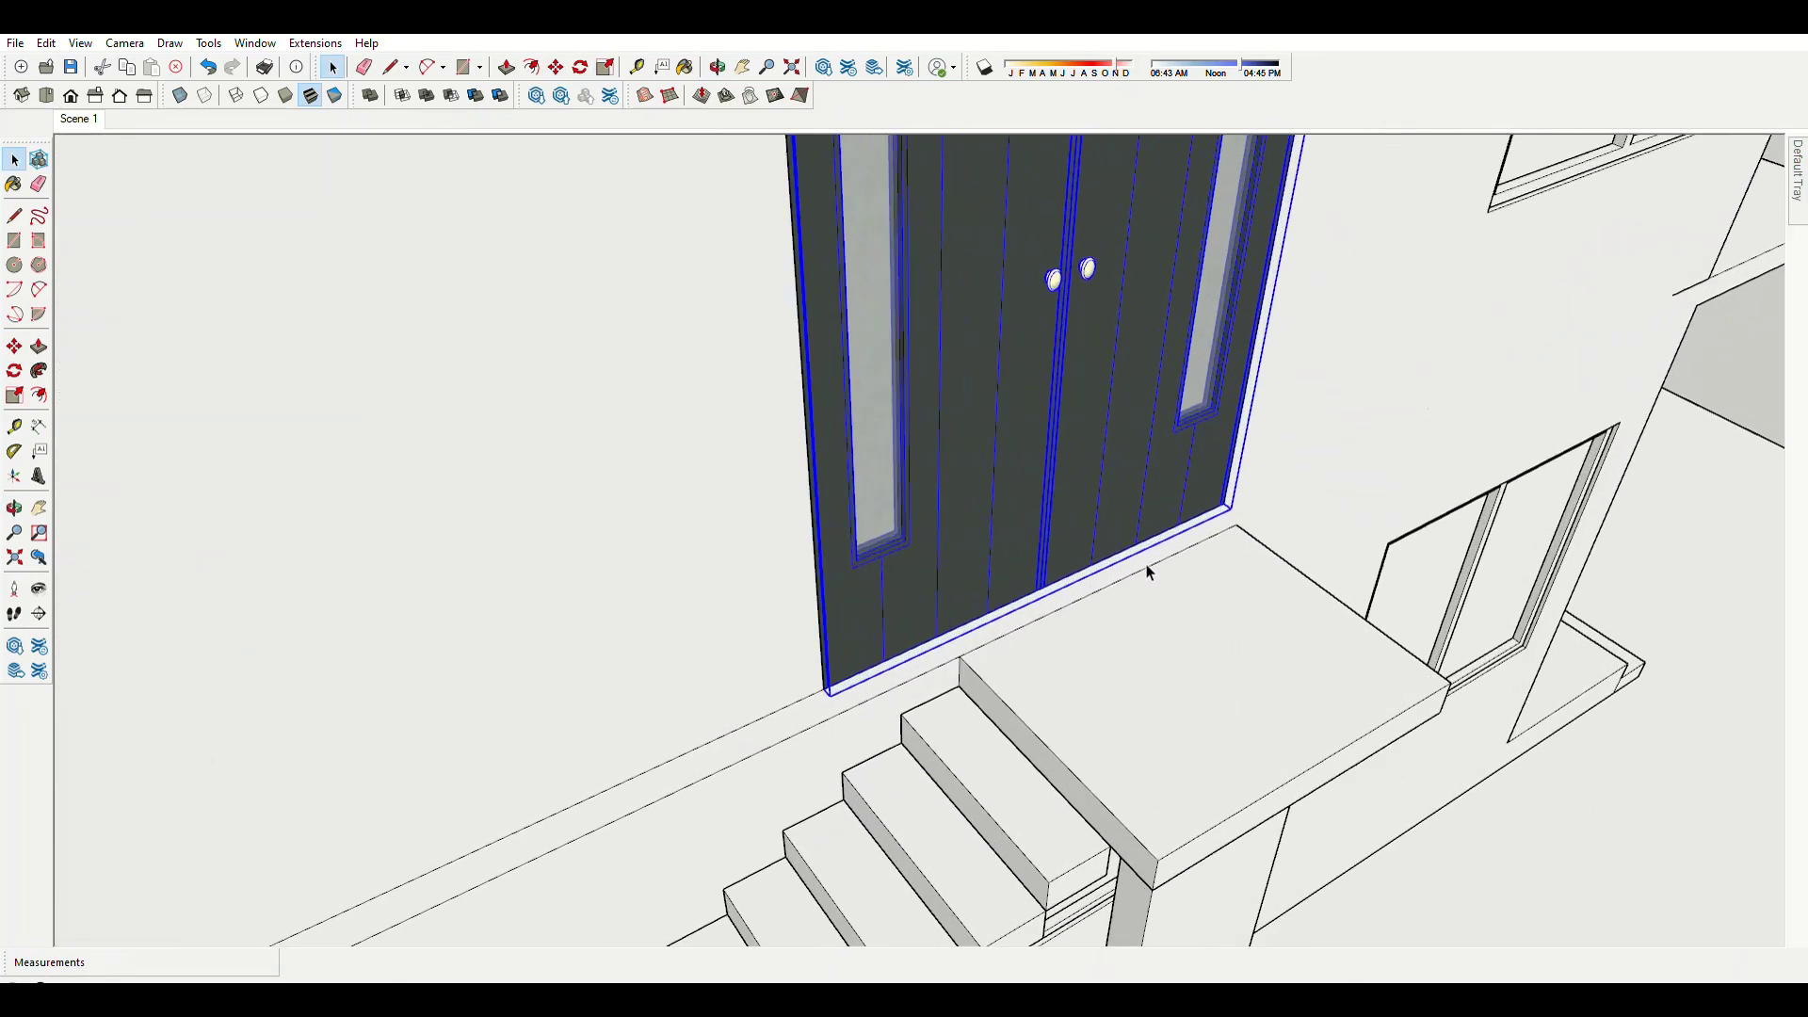
pyautogui.click(1220, 671)
pyautogui.scroll(-5, 1210, 661)
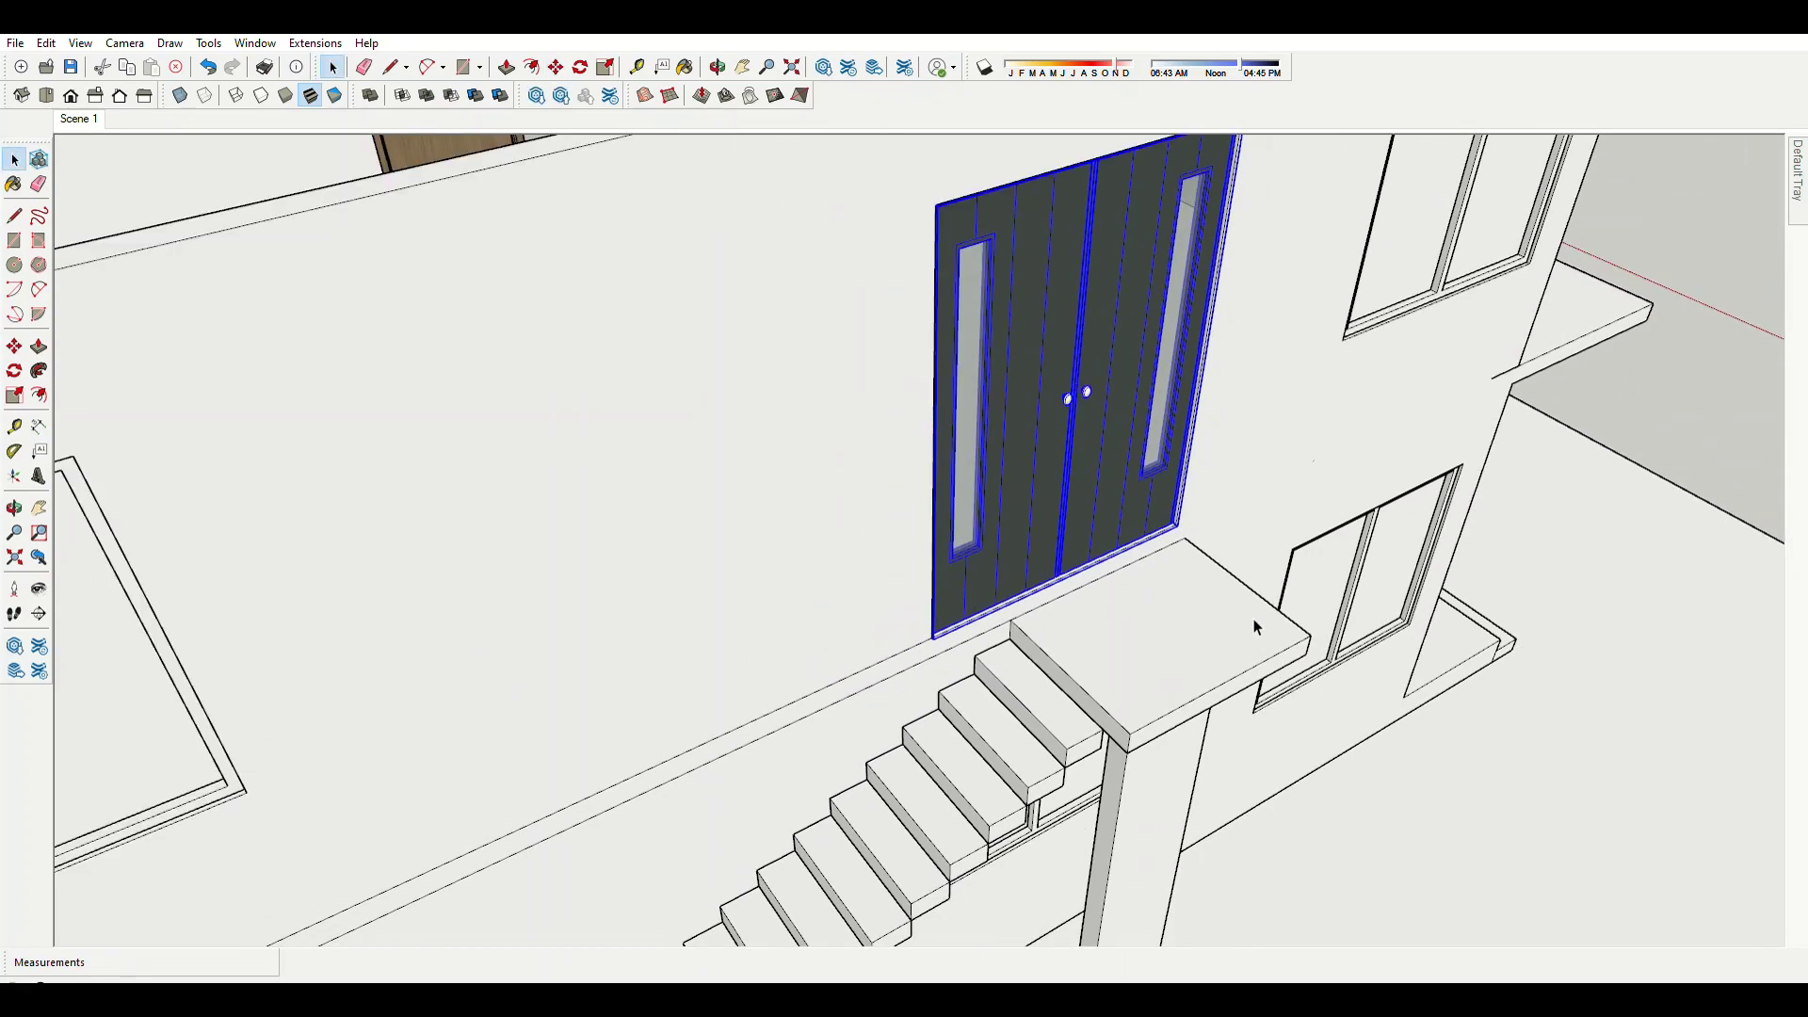
pyautogui.moveTo(1259, 605)
pyautogui.mouseDown(button='middle')
pyautogui.moveTo(1162, 595)
pyautogui.moveTo(1231, 637)
pyautogui.moveTo(1098, 647)
pyautogui.mouseUp(button='middle')
pyautogui.press('space')
pyautogui.scroll(3, 799, 414)
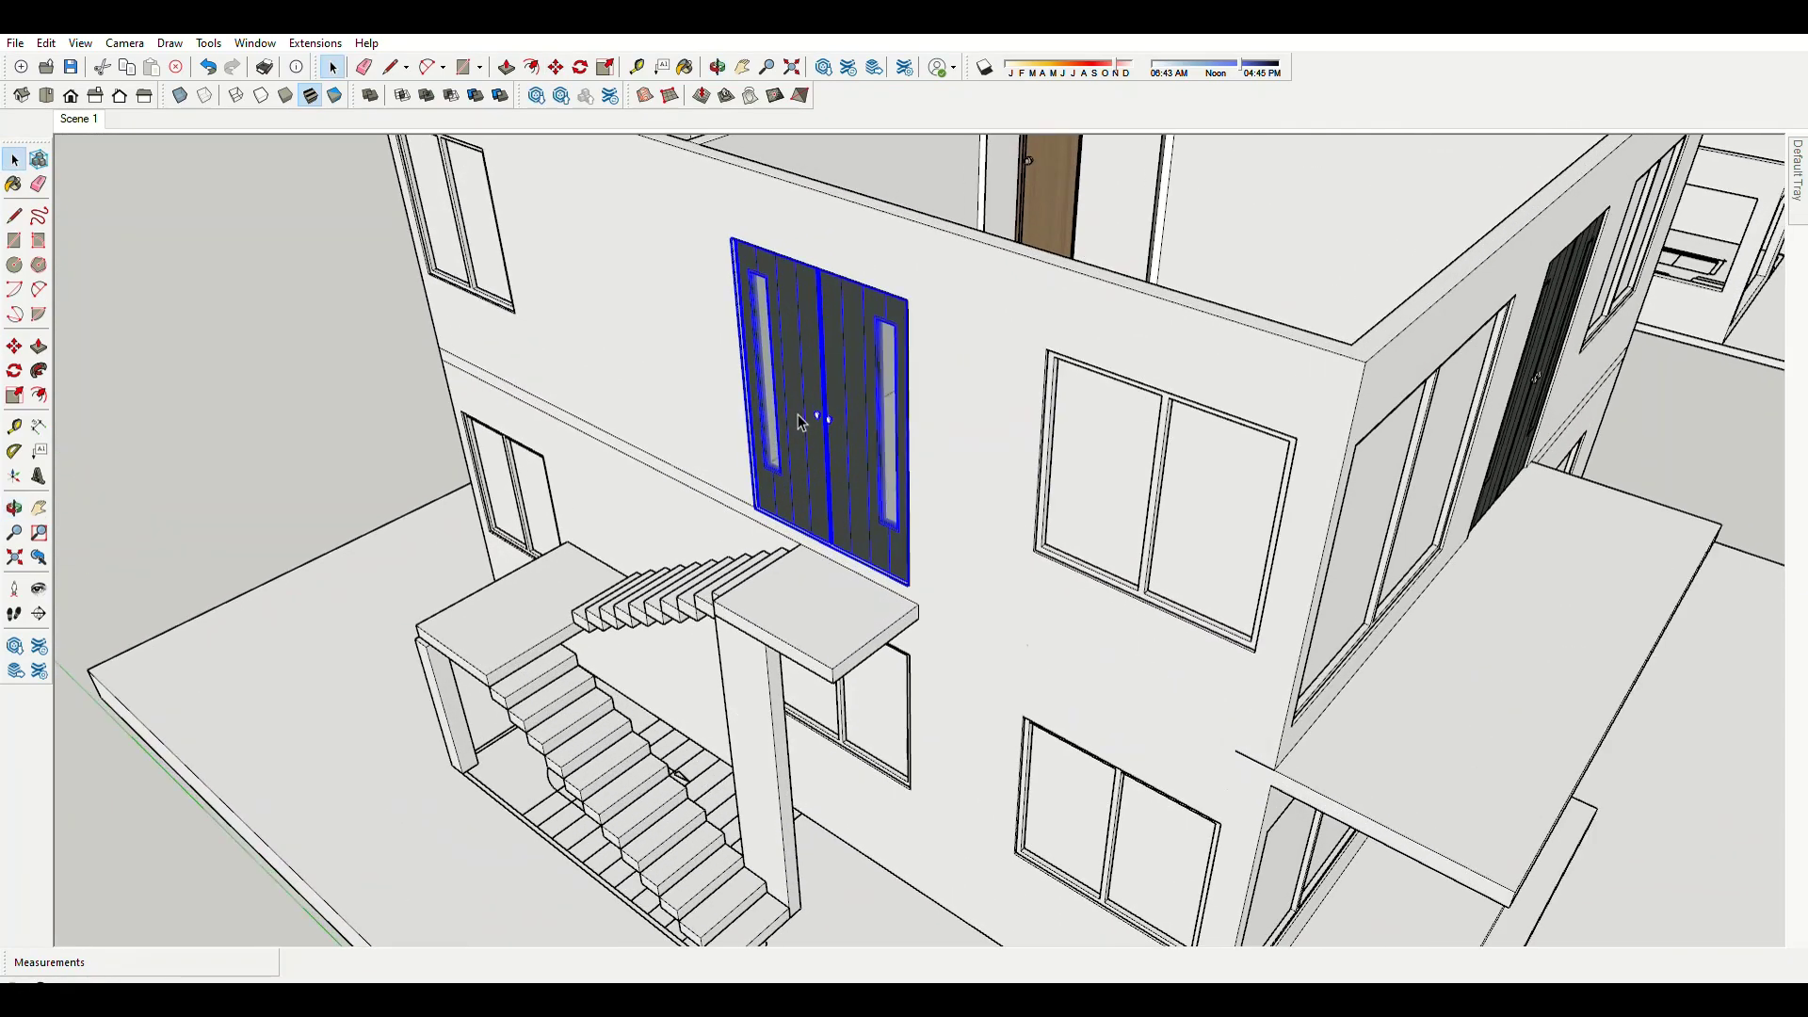
pyautogui.scroll(3, 812, 442)
# Restore the accidentally deleted double door, then delete its left leaf inside the group.
pyautogui.press('Delete')
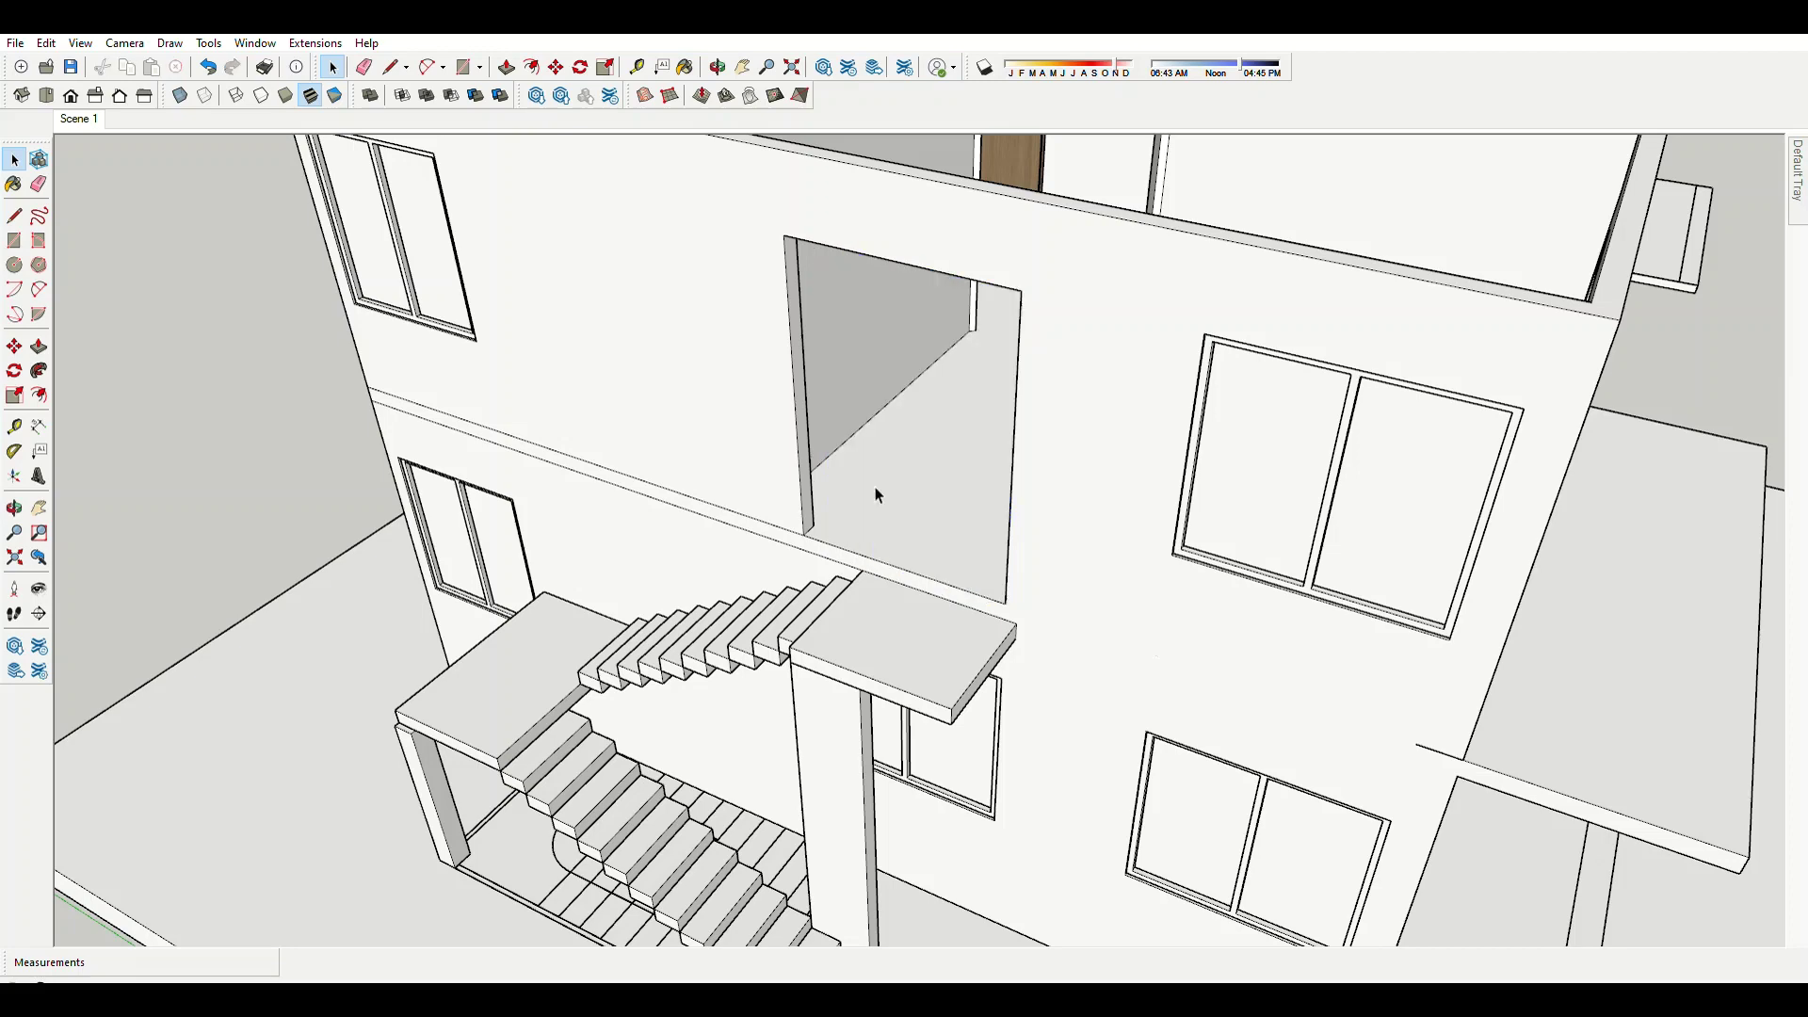
pyautogui.moveTo(874, 488); pyautogui.dragTo(1042, 524, button='middle')
pyautogui.hotkey('ctrl', 'z')
pyautogui.doubleClick(1023, 461)
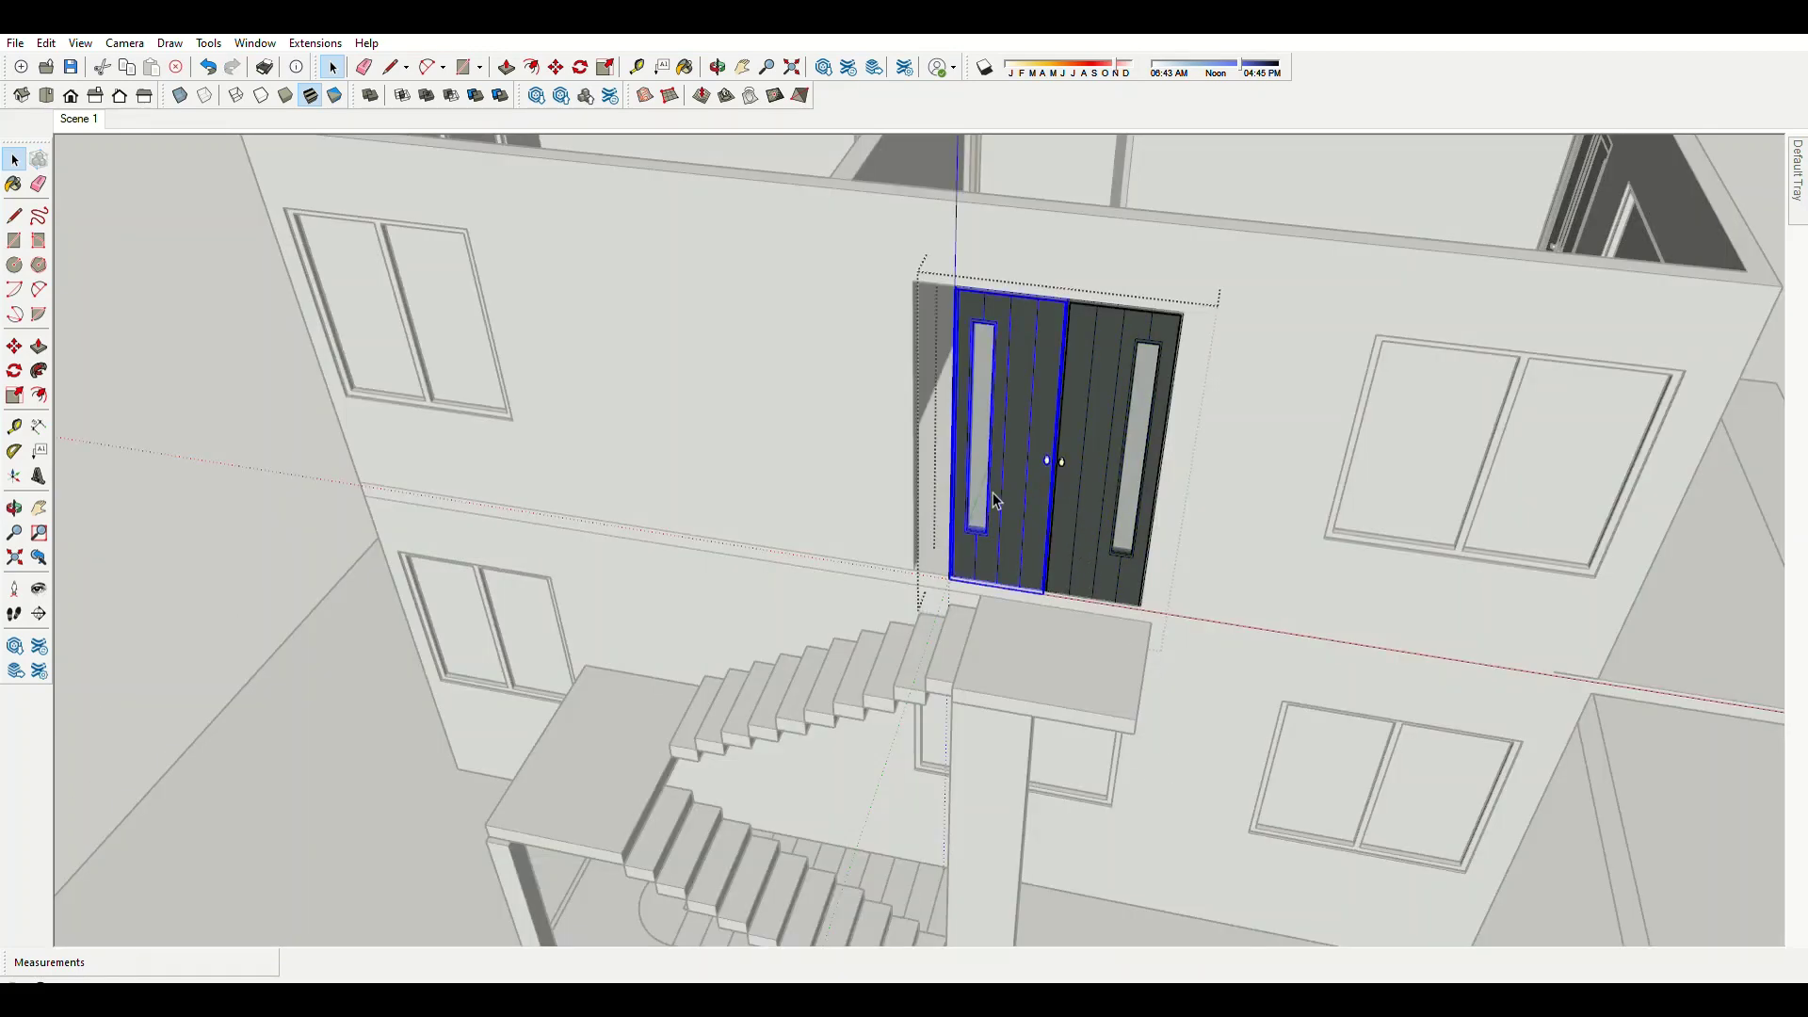
pyautogui.press('Delete')
# Wall in the leftover gap beside the remaining narrow door leaf.
pyautogui.scroll(3, 1167, 582)
pyautogui.moveTo(992, 493)
pyautogui.mouseDown(button='middle')
pyautogui.moveTo(1167, 582)
pyautogui.moveTo(1211, 580)
pyautogui.moveTo(1408, 470)
pyautogui.mouseUp(button='middle')
pyautogui.press('t')
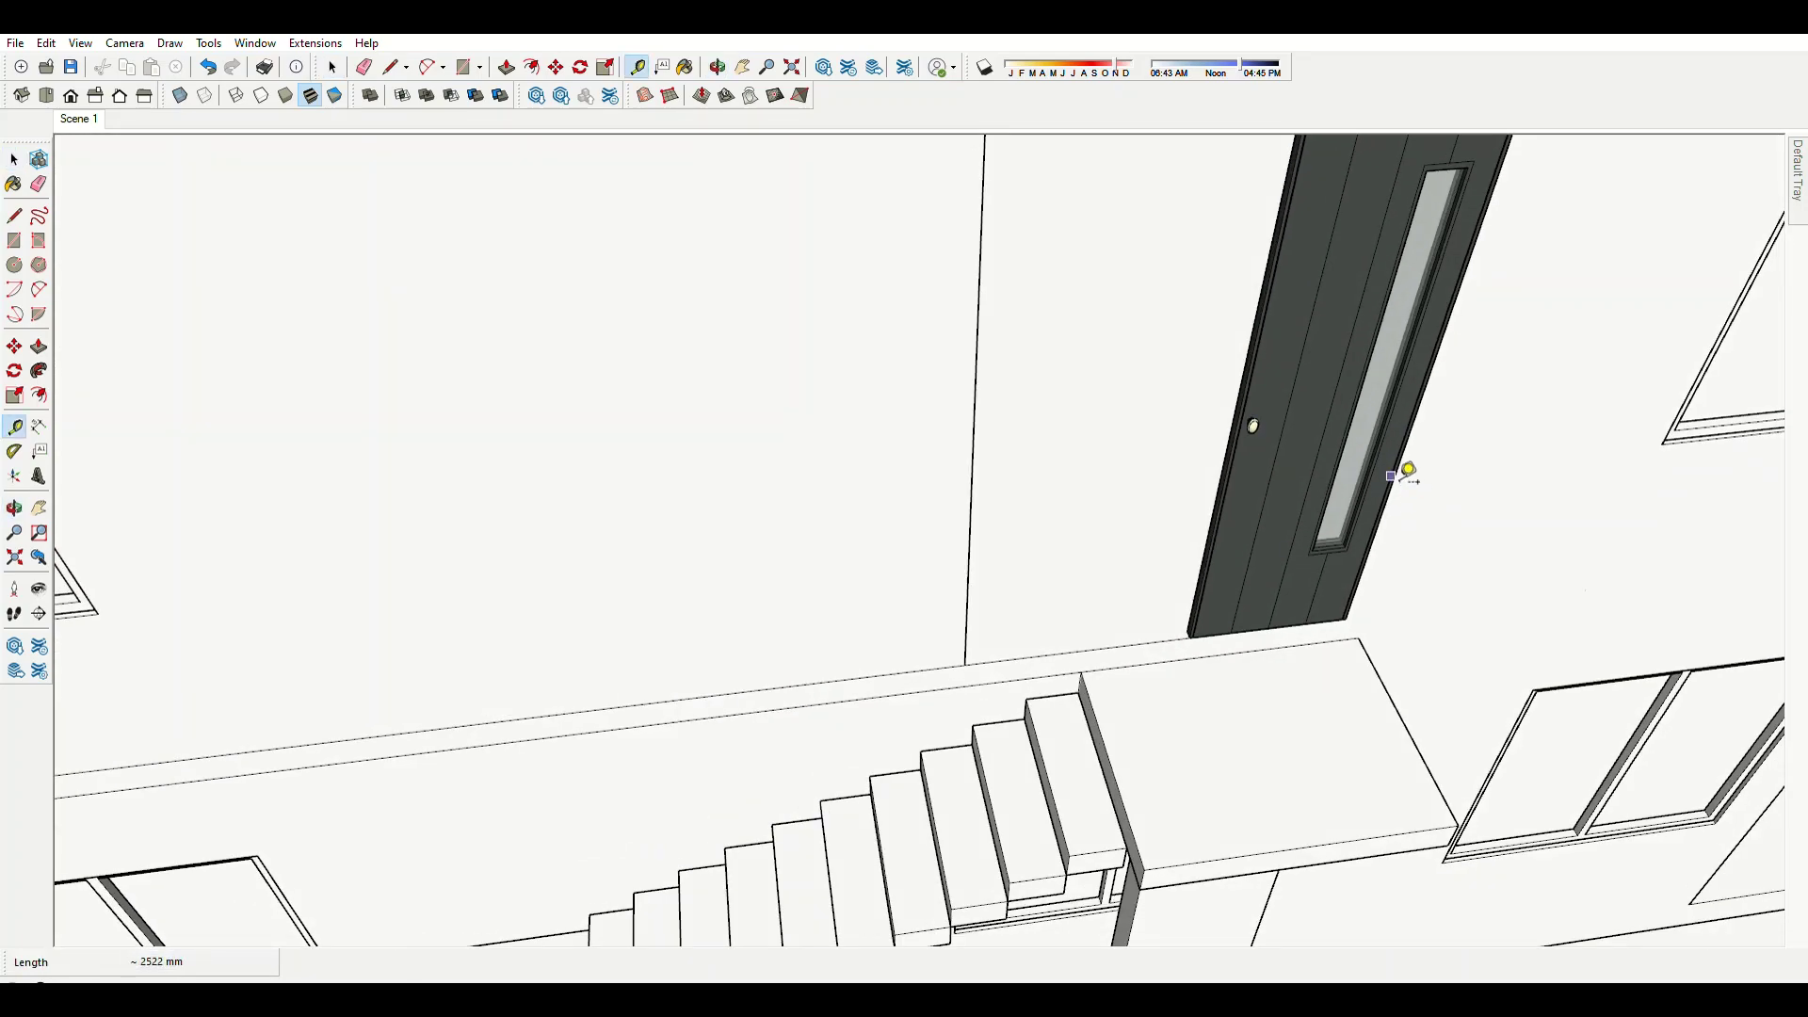
pyautogui.press('space')
pyautogui.scroll(-5, 1240, 475)
pyautogui.moveTo(942, 565); pyautogui.dragTo(801, 583, button='middle')
pyautogui.scroll(3, 732, 580)
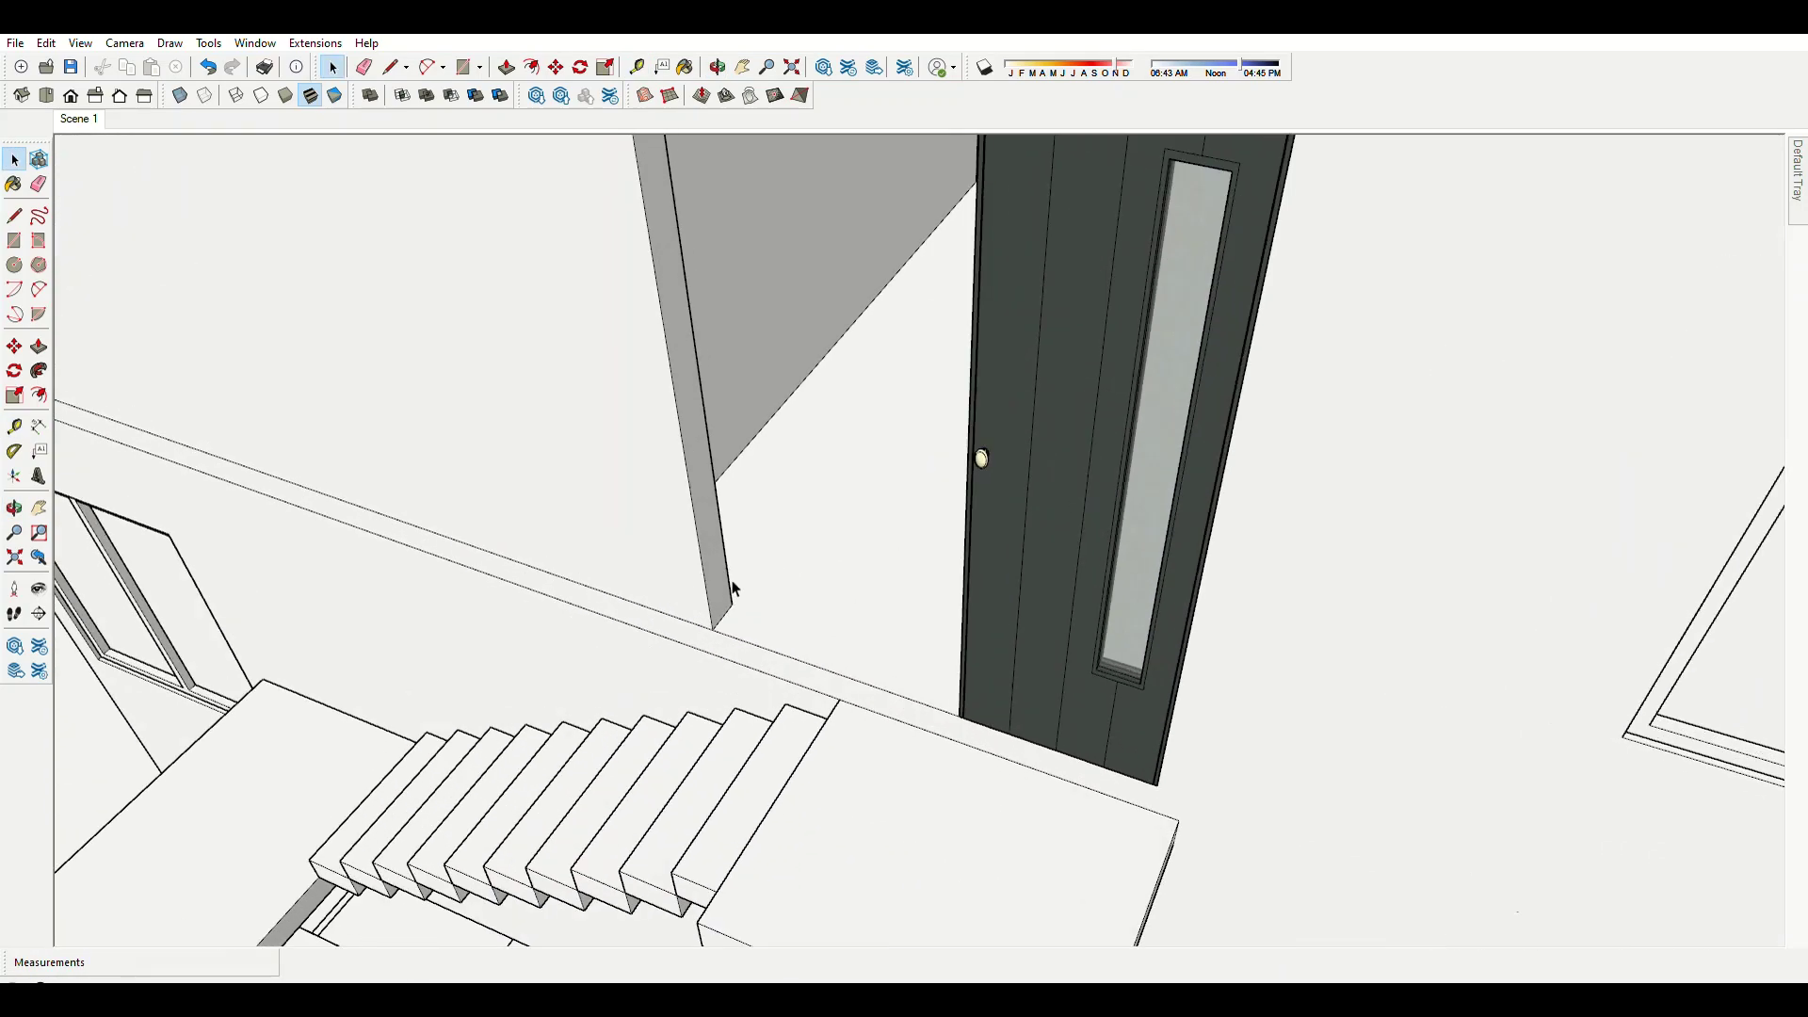
pyautogui.scroll(-1, 747, 588)
pyautogui.click(828, 475)
pyautogui.scroll(-2, 829, 476)
pyautogui.press('space')
pyautogui.scroll(-5, 901, 541)
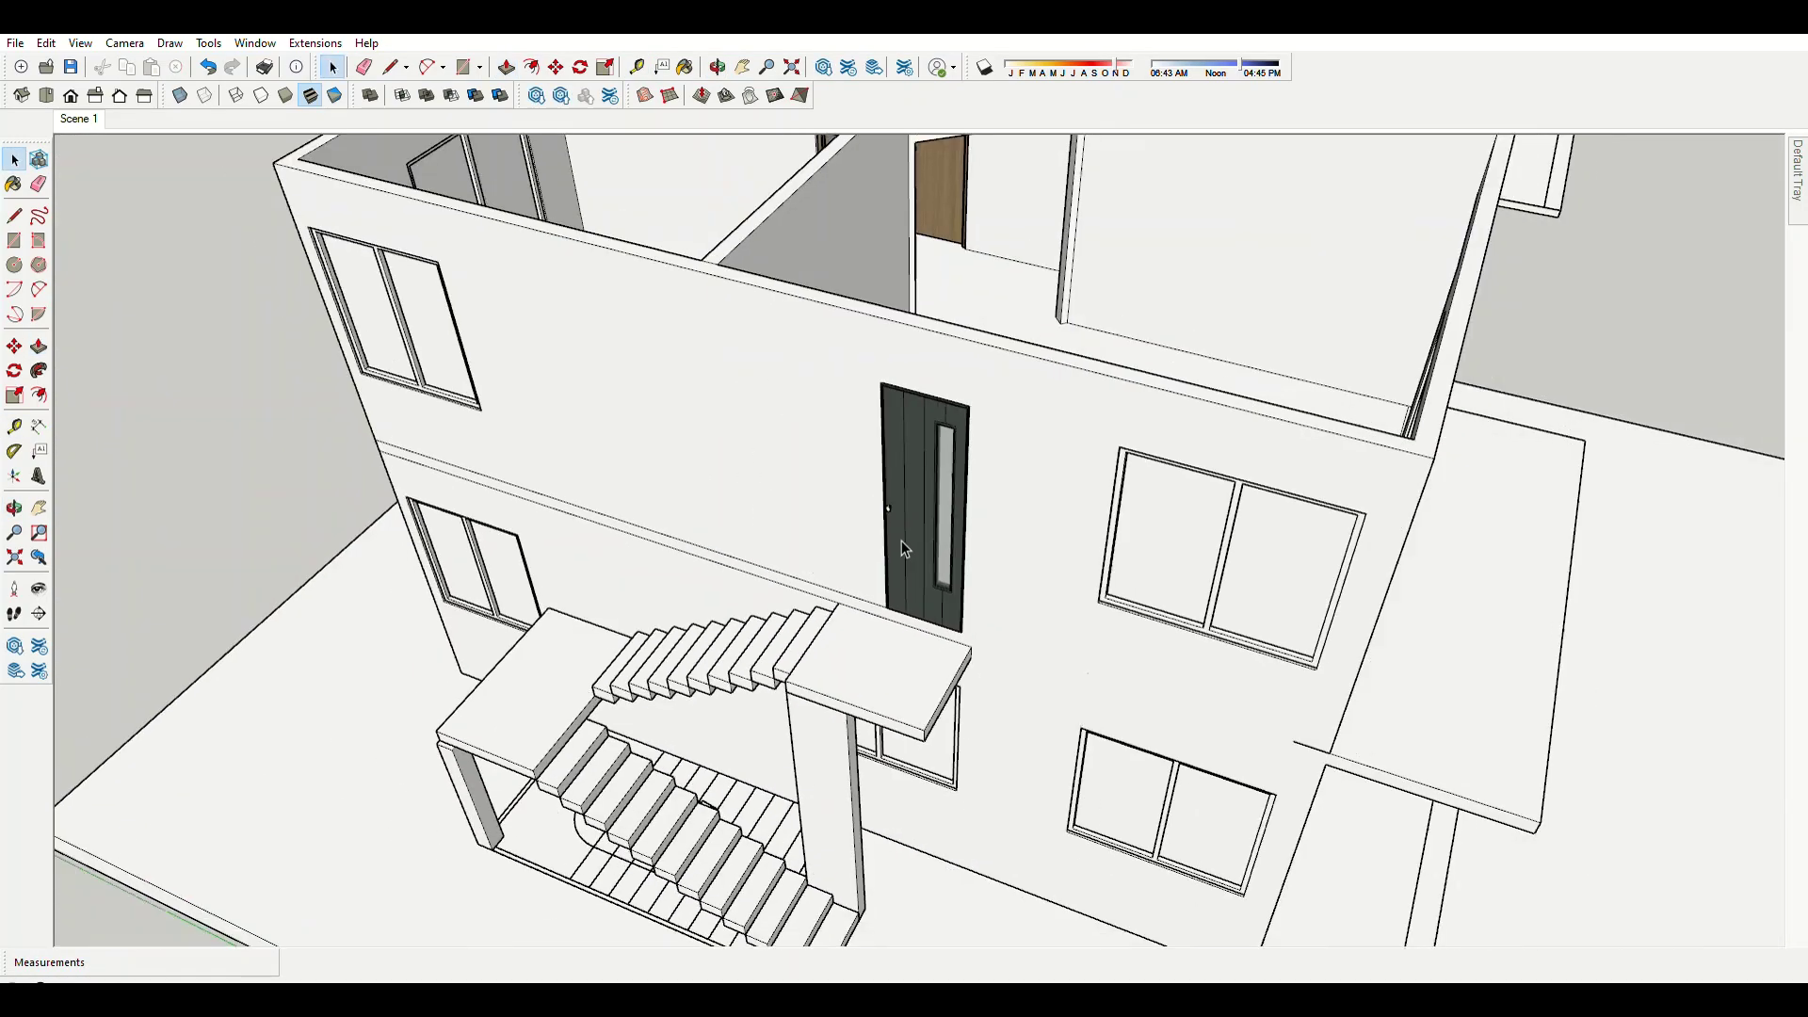
pyautogui.moveTo(901, 540)
pyautogui.mouseDown(button='middle')
pyautogui.moveTo(931, 624)
pyautogui.moveTo(1259, 654)
pyautogui.mouseUp(button='middle')
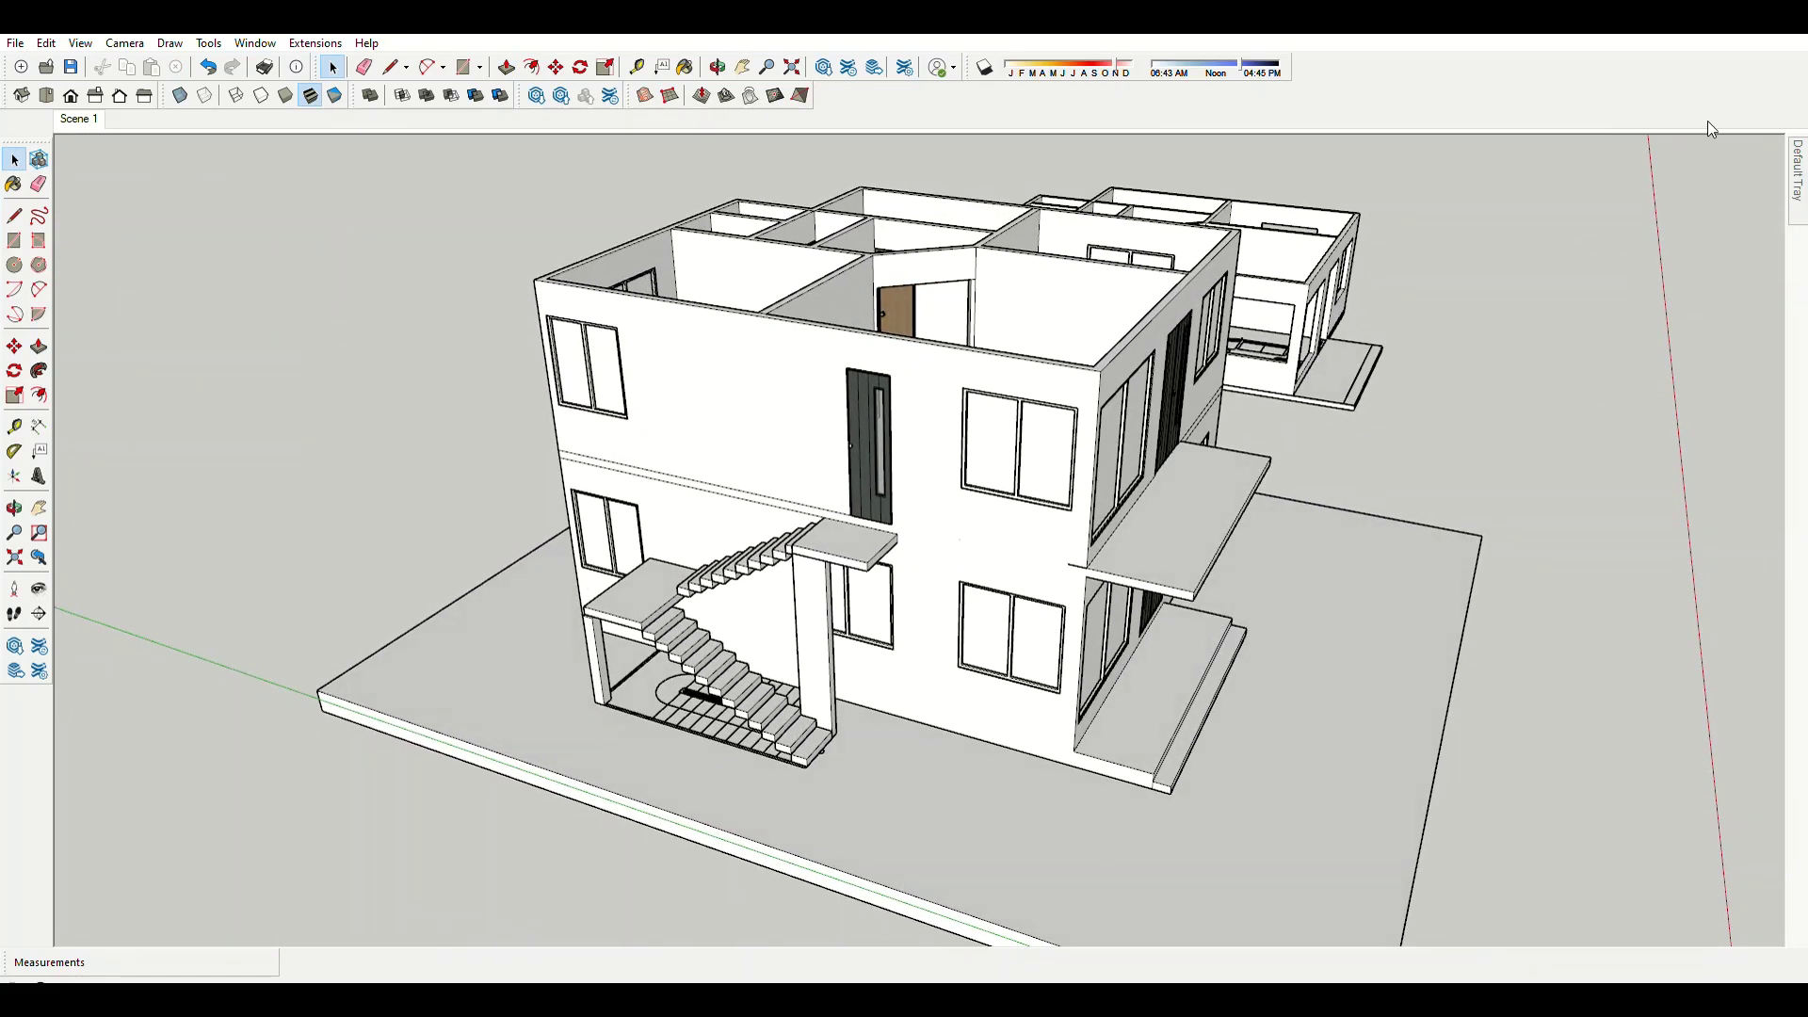
# Scale the single door leftward inside the wall group so a double door fills the opening.
pyautogui.scroll(1, 1359, 346)
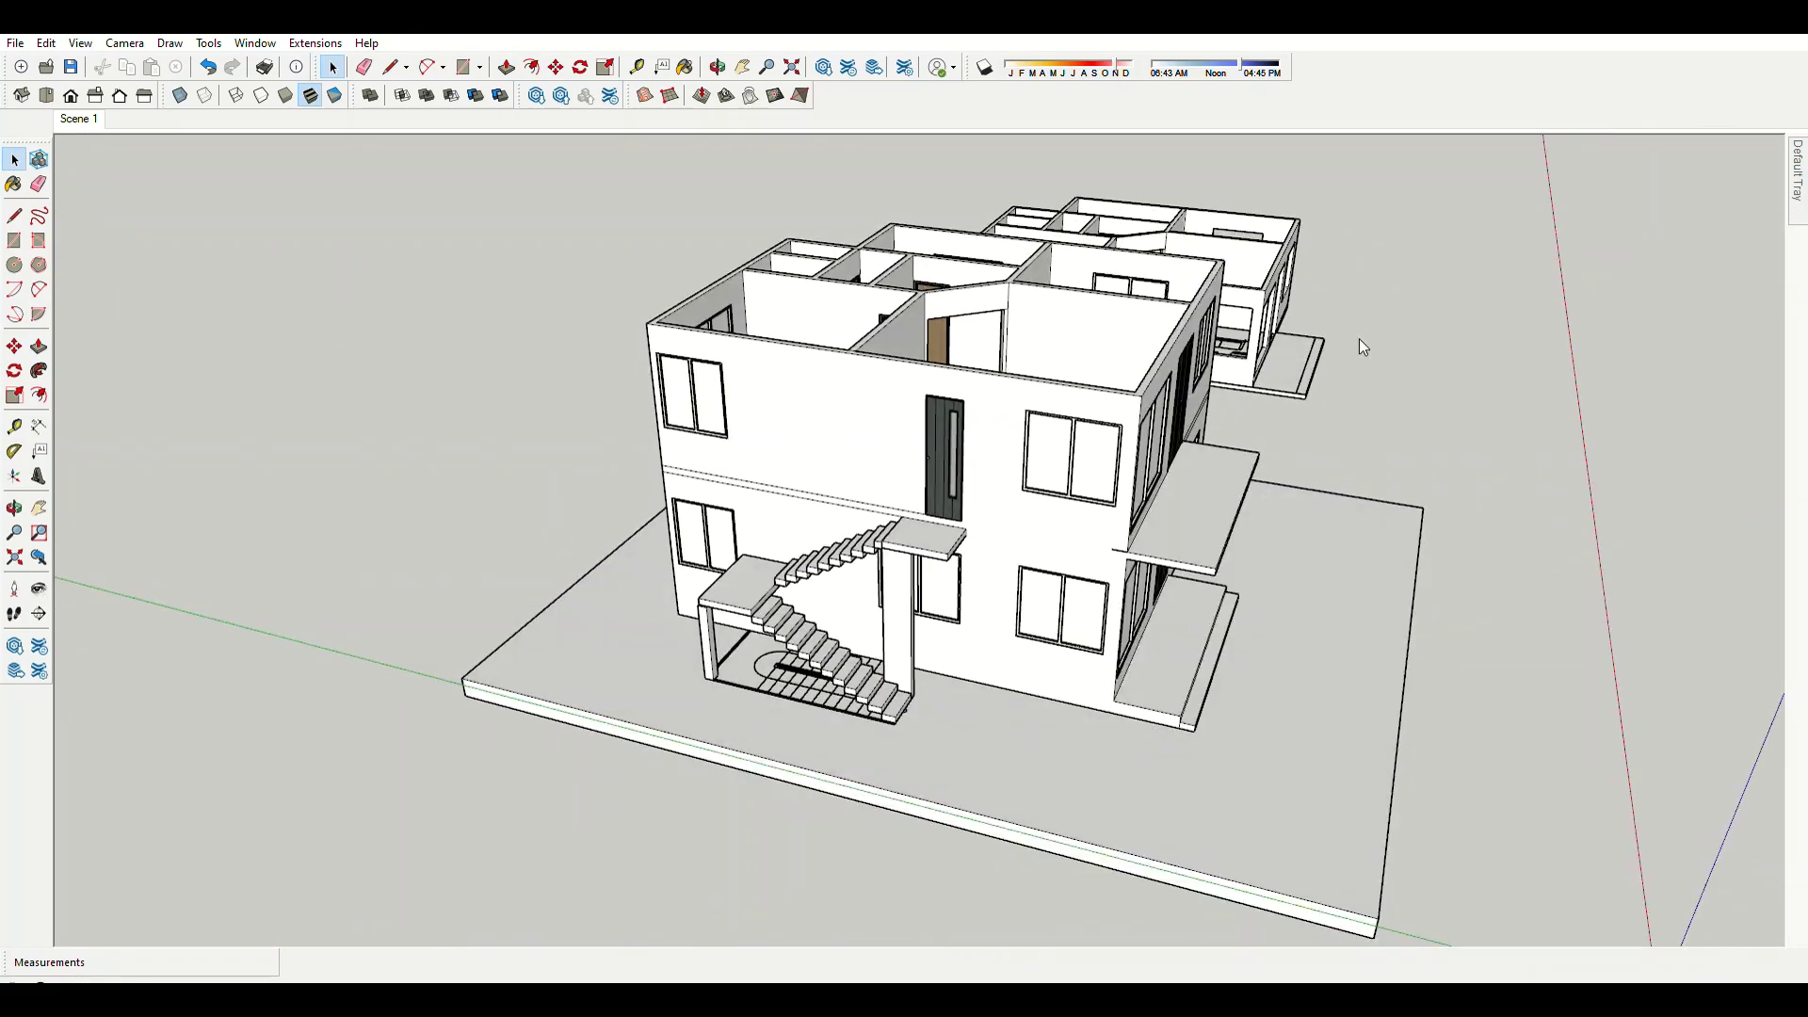
pyautogui.scroll(2, 1041, 436)
pyautogui.doubleClick(997, 438)
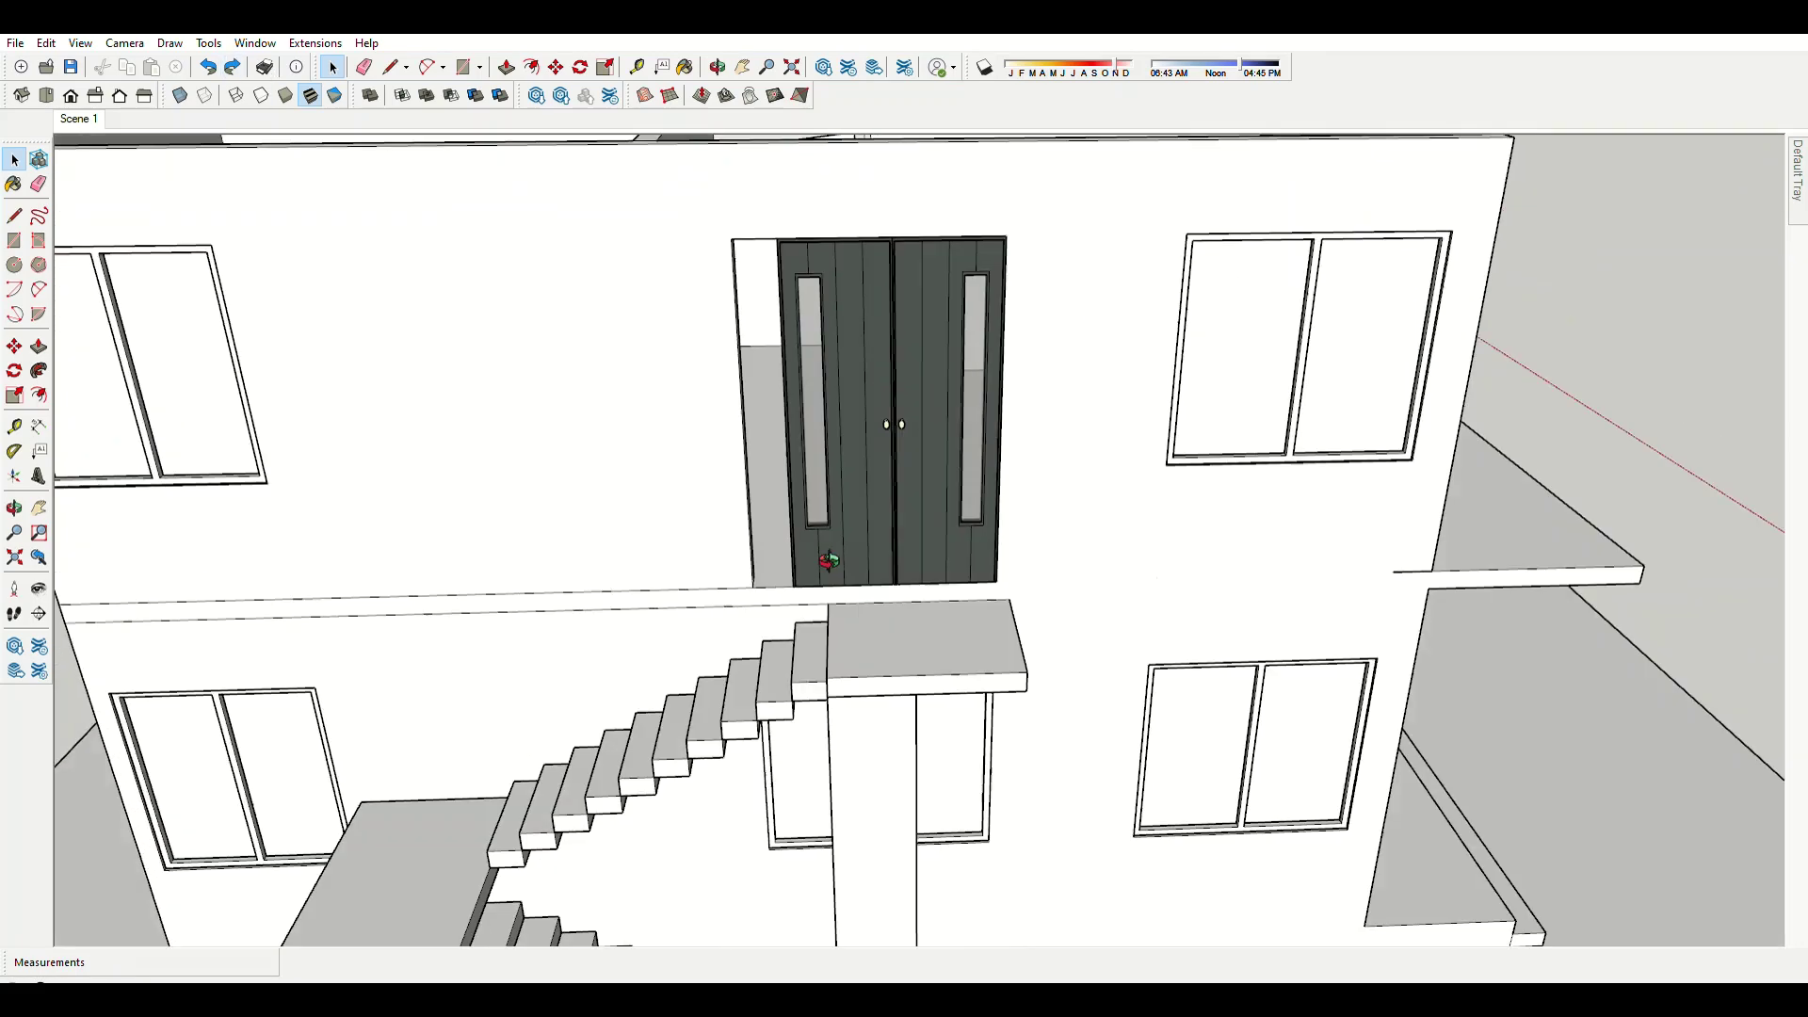
pyautogui.scroll(2, 964, 490)
pyautogui.click(1041, 484)
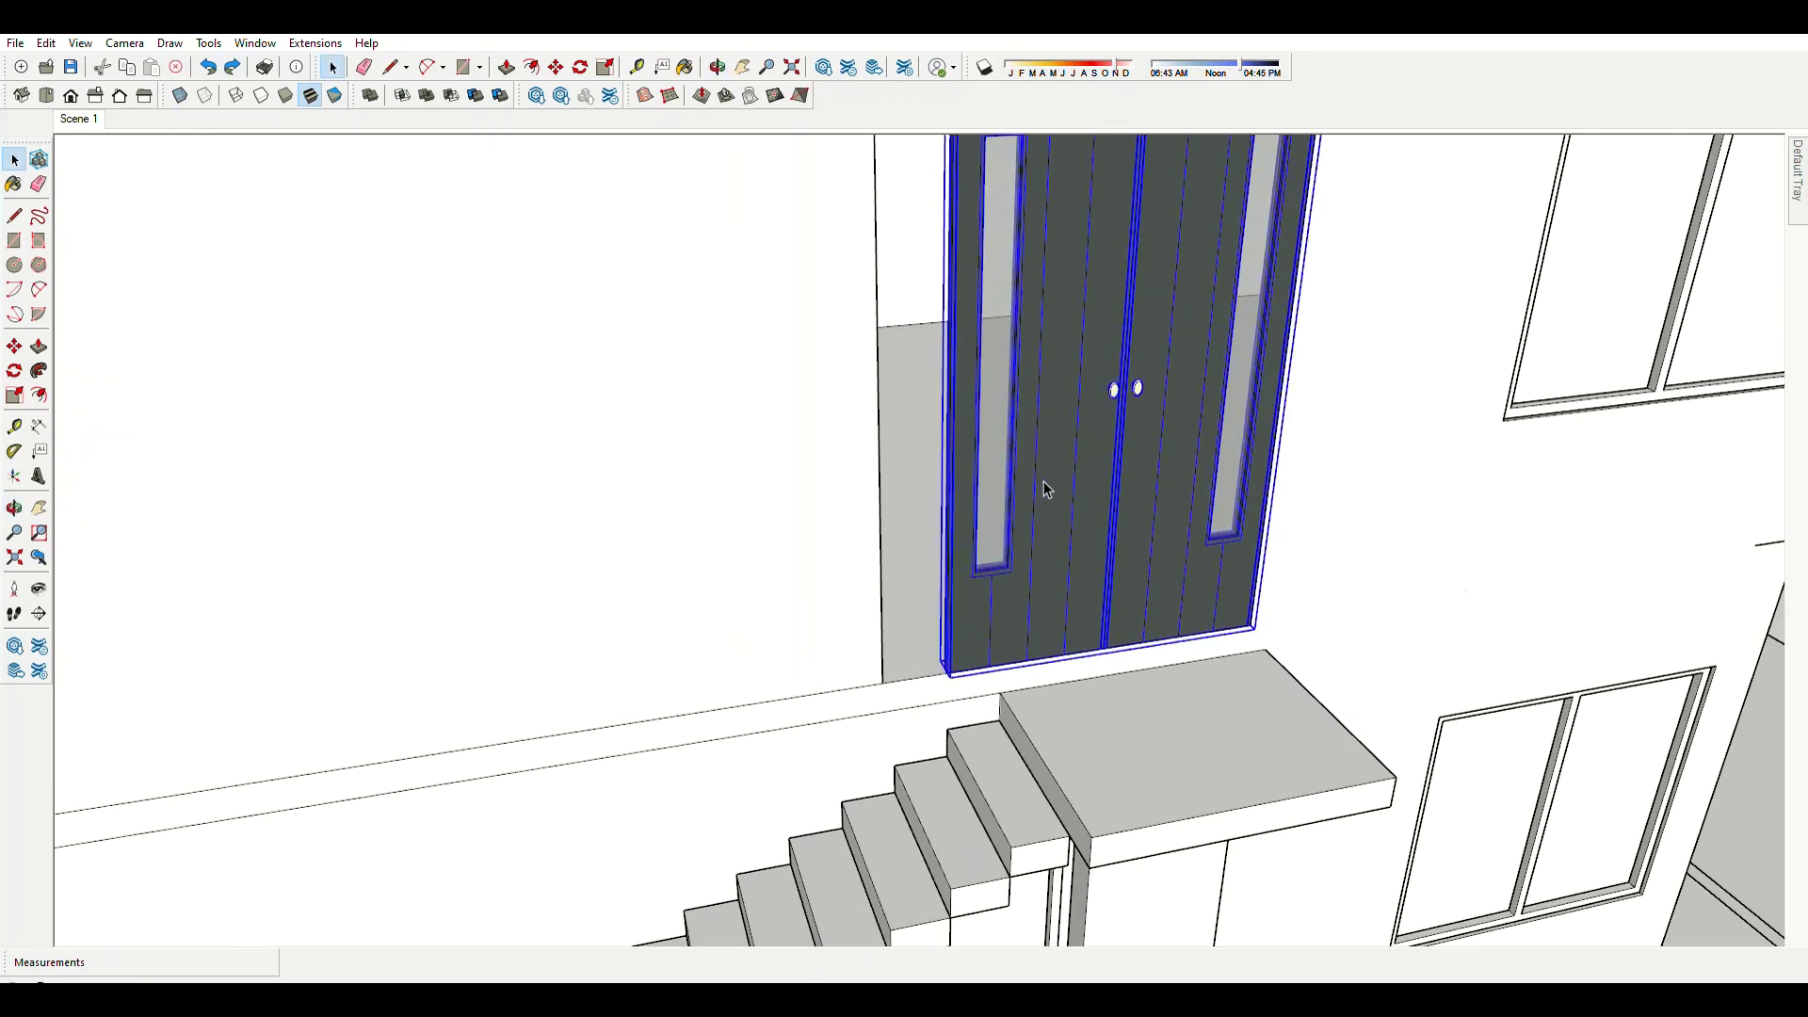
pyautogui.press('s')
pyautogui.moveTo(1040, 431); pyautogui.dragTo(966, 433)
pyautogui.scroll(-5, 979, 433)
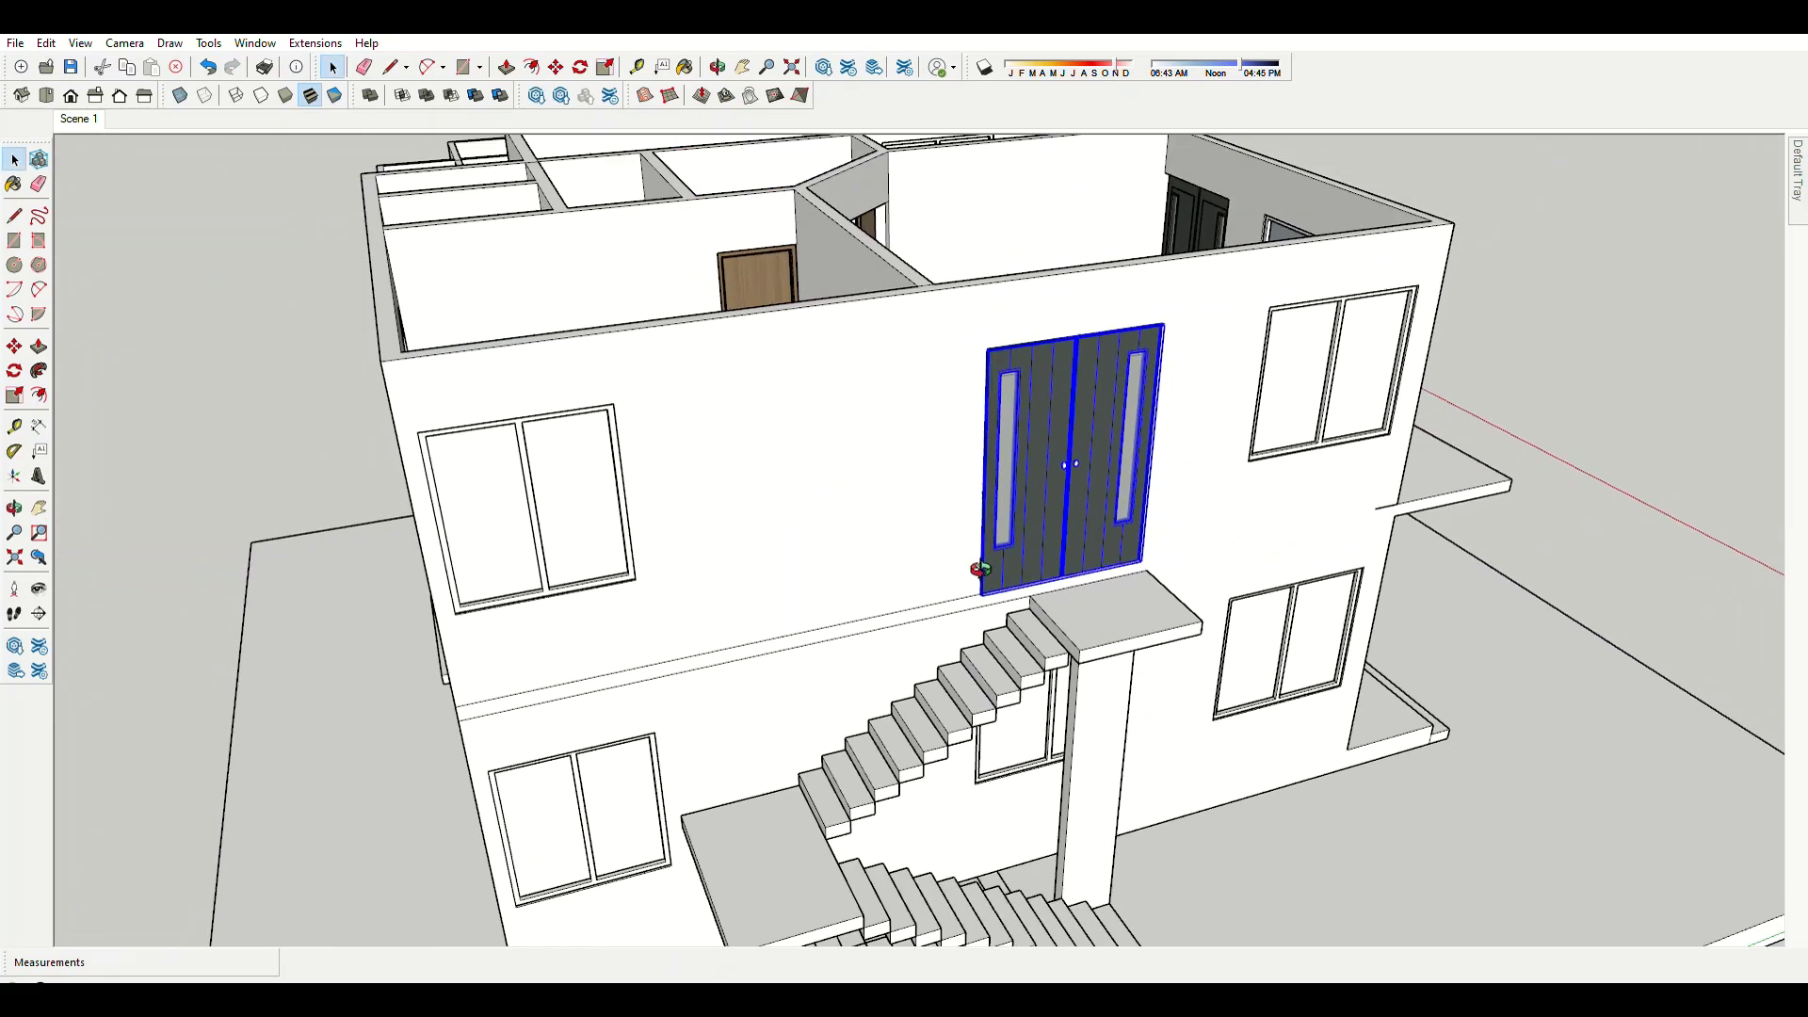
pyautogui.scroll(2, 989, 645)
pyautogui.press('e')
pyautogui.scroll(2, 1046, 678)
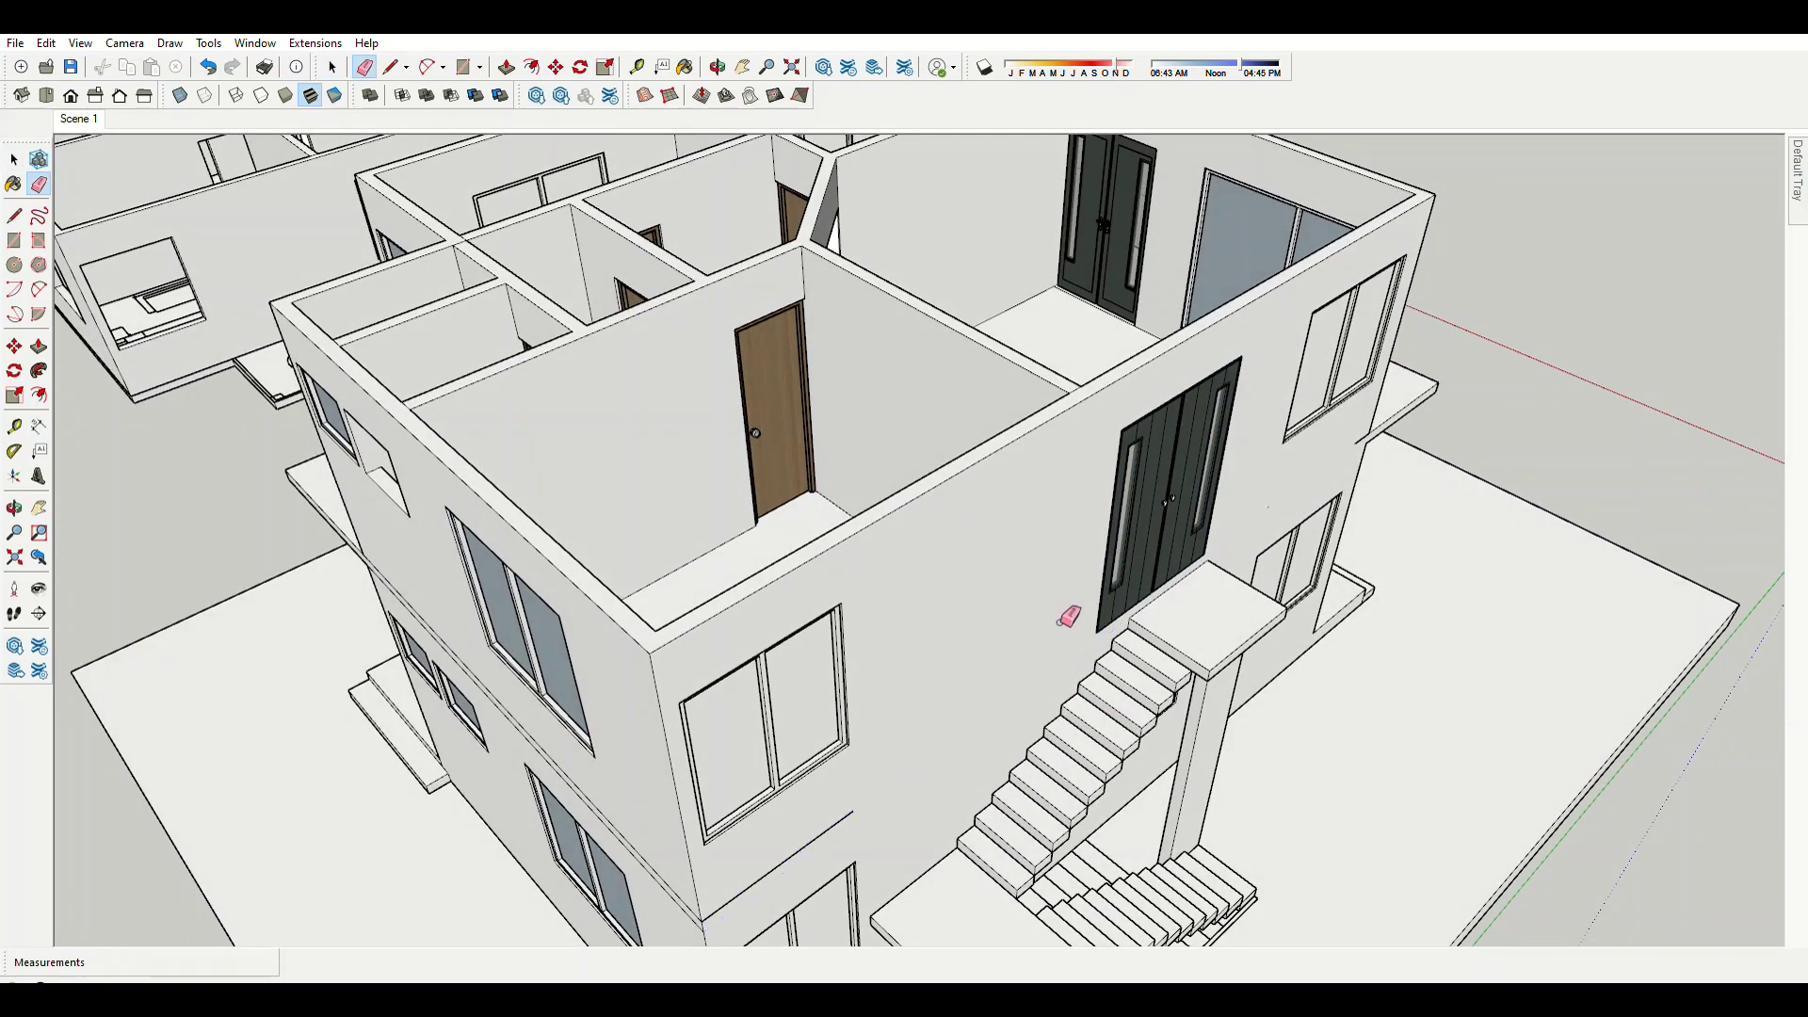
# Copy the small upper-floor window into the empty opening to its right.
pyautogui.moveTo(1067, 619)
pyautogui.mouseDown(button='middle')
pyautogui.moveTo(965, 770)
pyautogui.moveTo(759, 694)
pyautogui.moveTo(1384, 856)
pyautogui.mouseUp(button='middle')
pyautogui.scroll(-2, 953, 803)
pyautogui.scroll(2, 1260, 684)
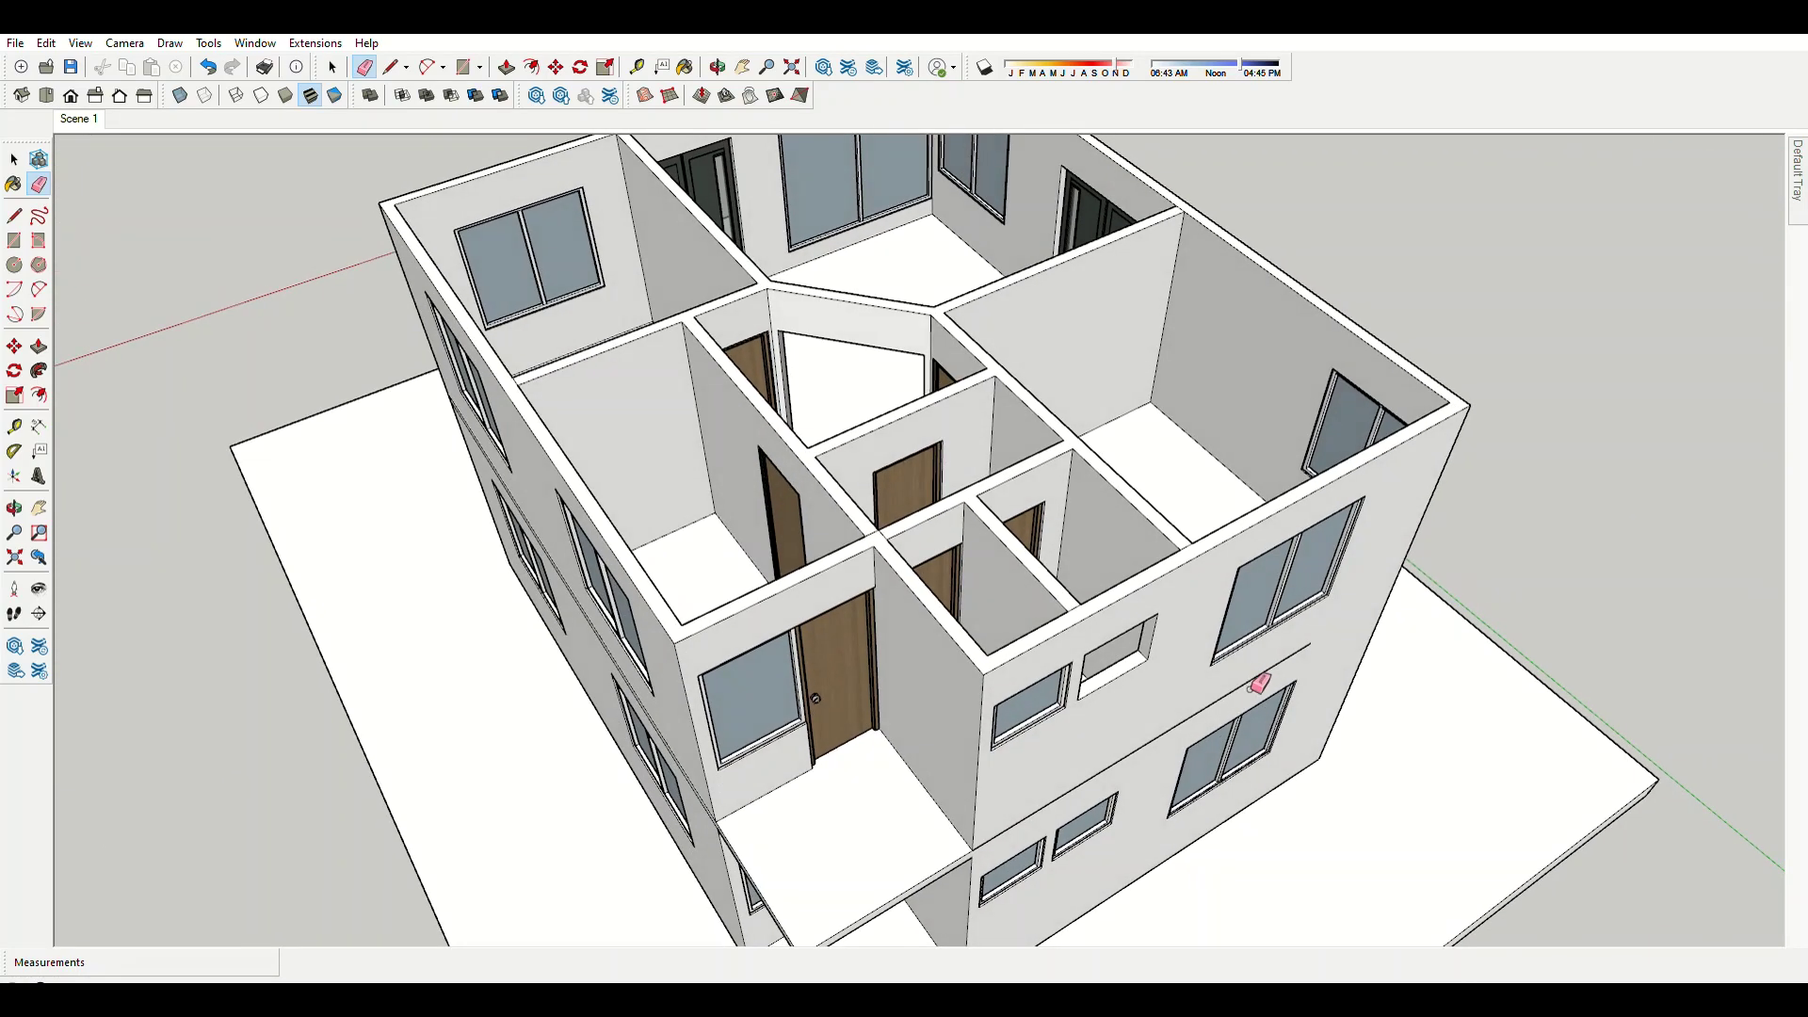
pyautogui.scroll(-2, 1260, 685)
pyautogui.moveTo(1202, 694); pyautogui.dragTo(1162, 638, button='middle')
pyautogui.scroll(1, 1130, 716)
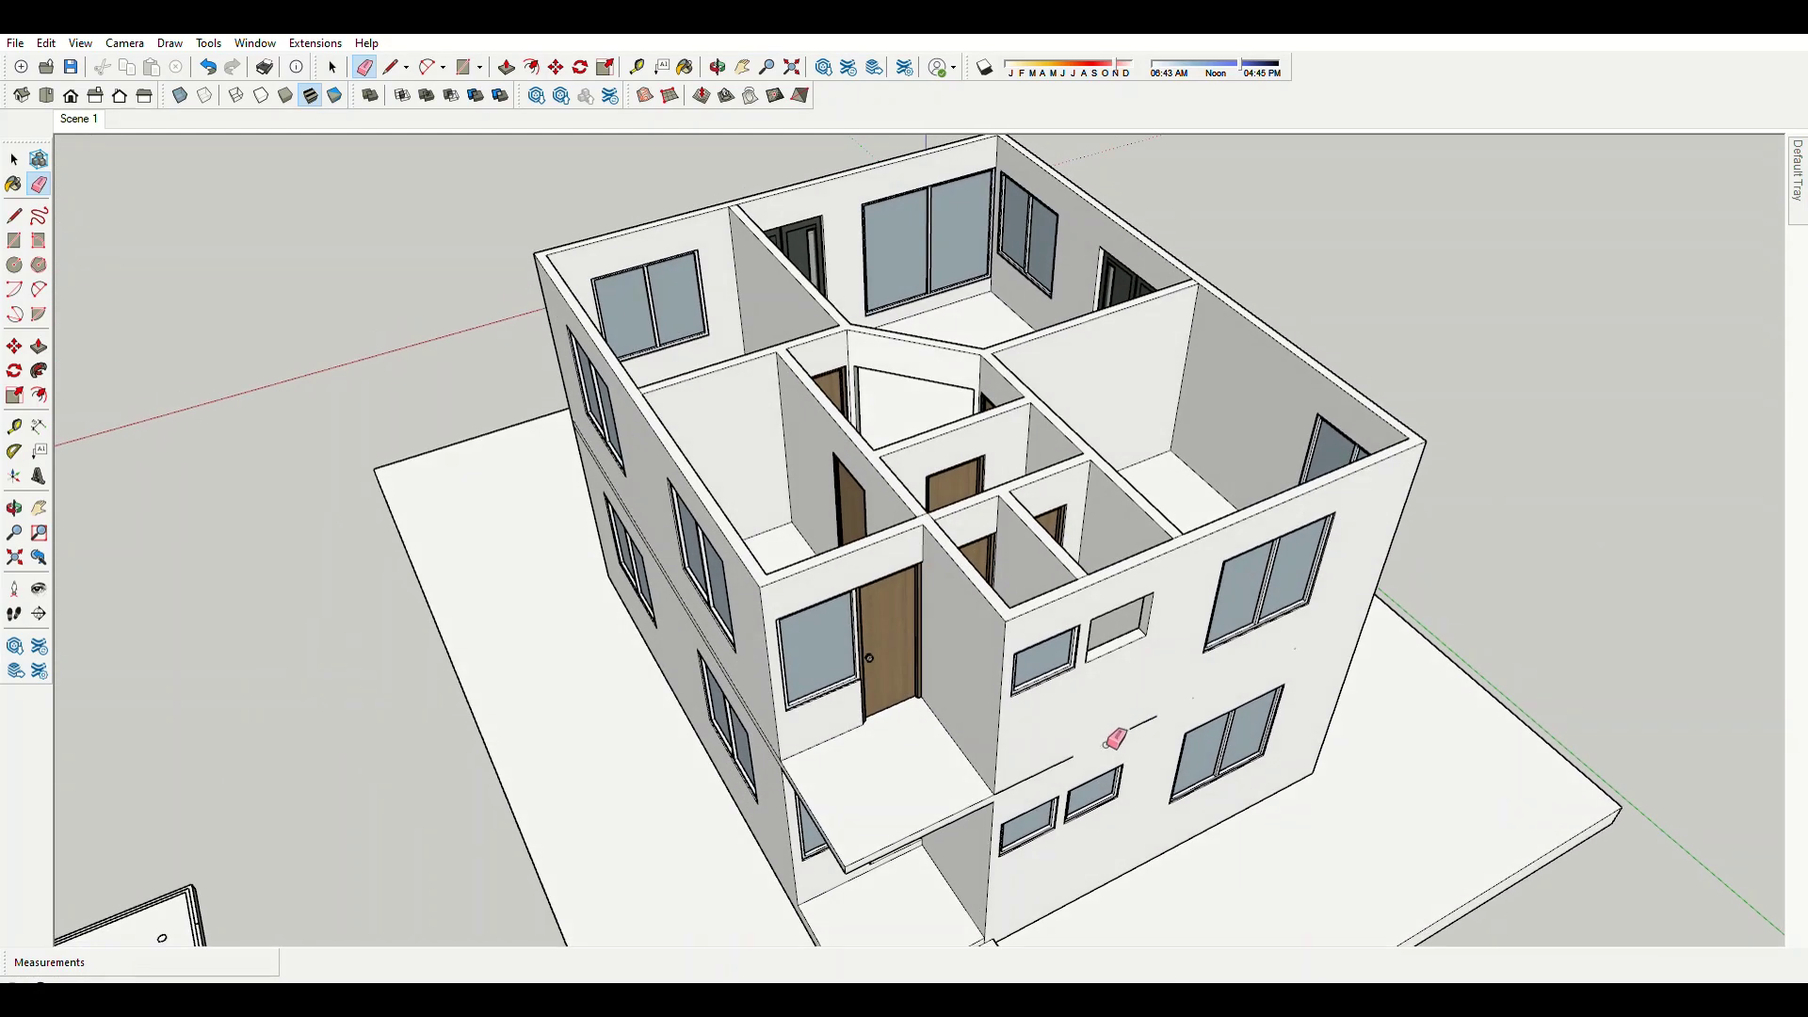
pyautogui.press('space')
pyautogui.click(1026, 656)
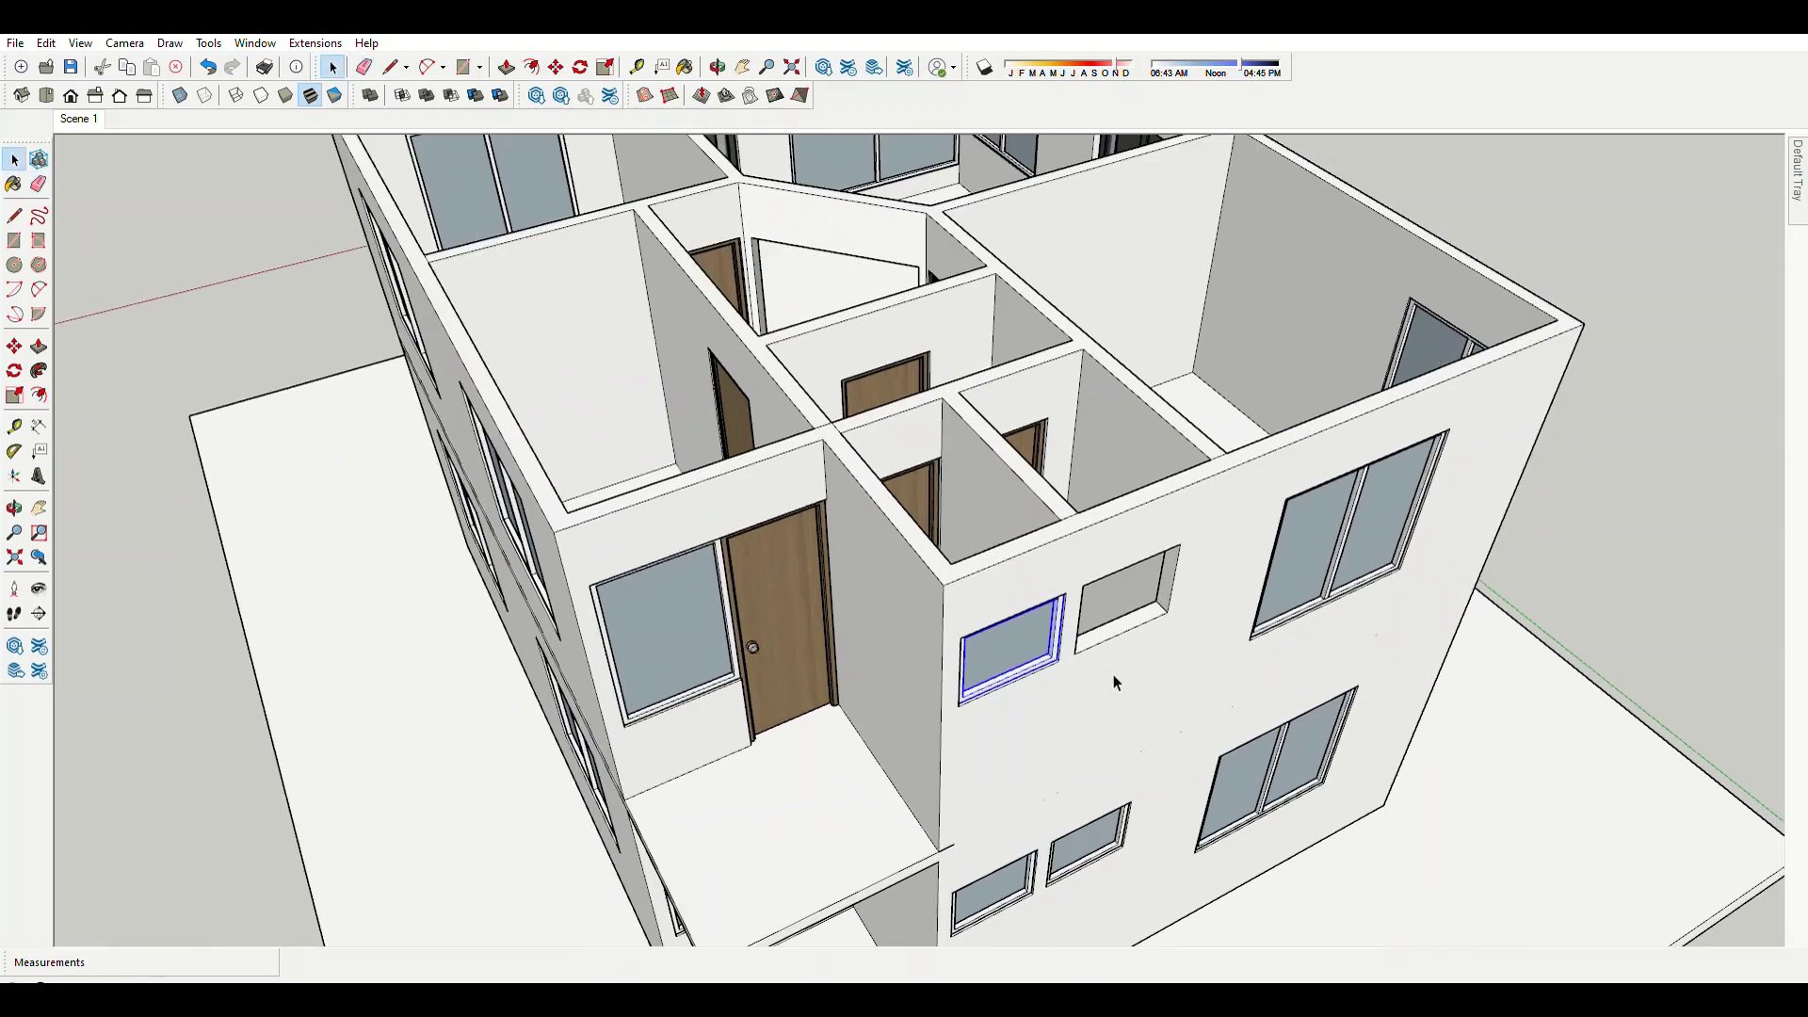
pyautogui.scroll(5, 1017, 650)
pyautogui.click(1254, 518)
# Erase stray edges on the upper-floor walls around the windows and doors.
pyautogui.scroll(-3, 1130, 565)
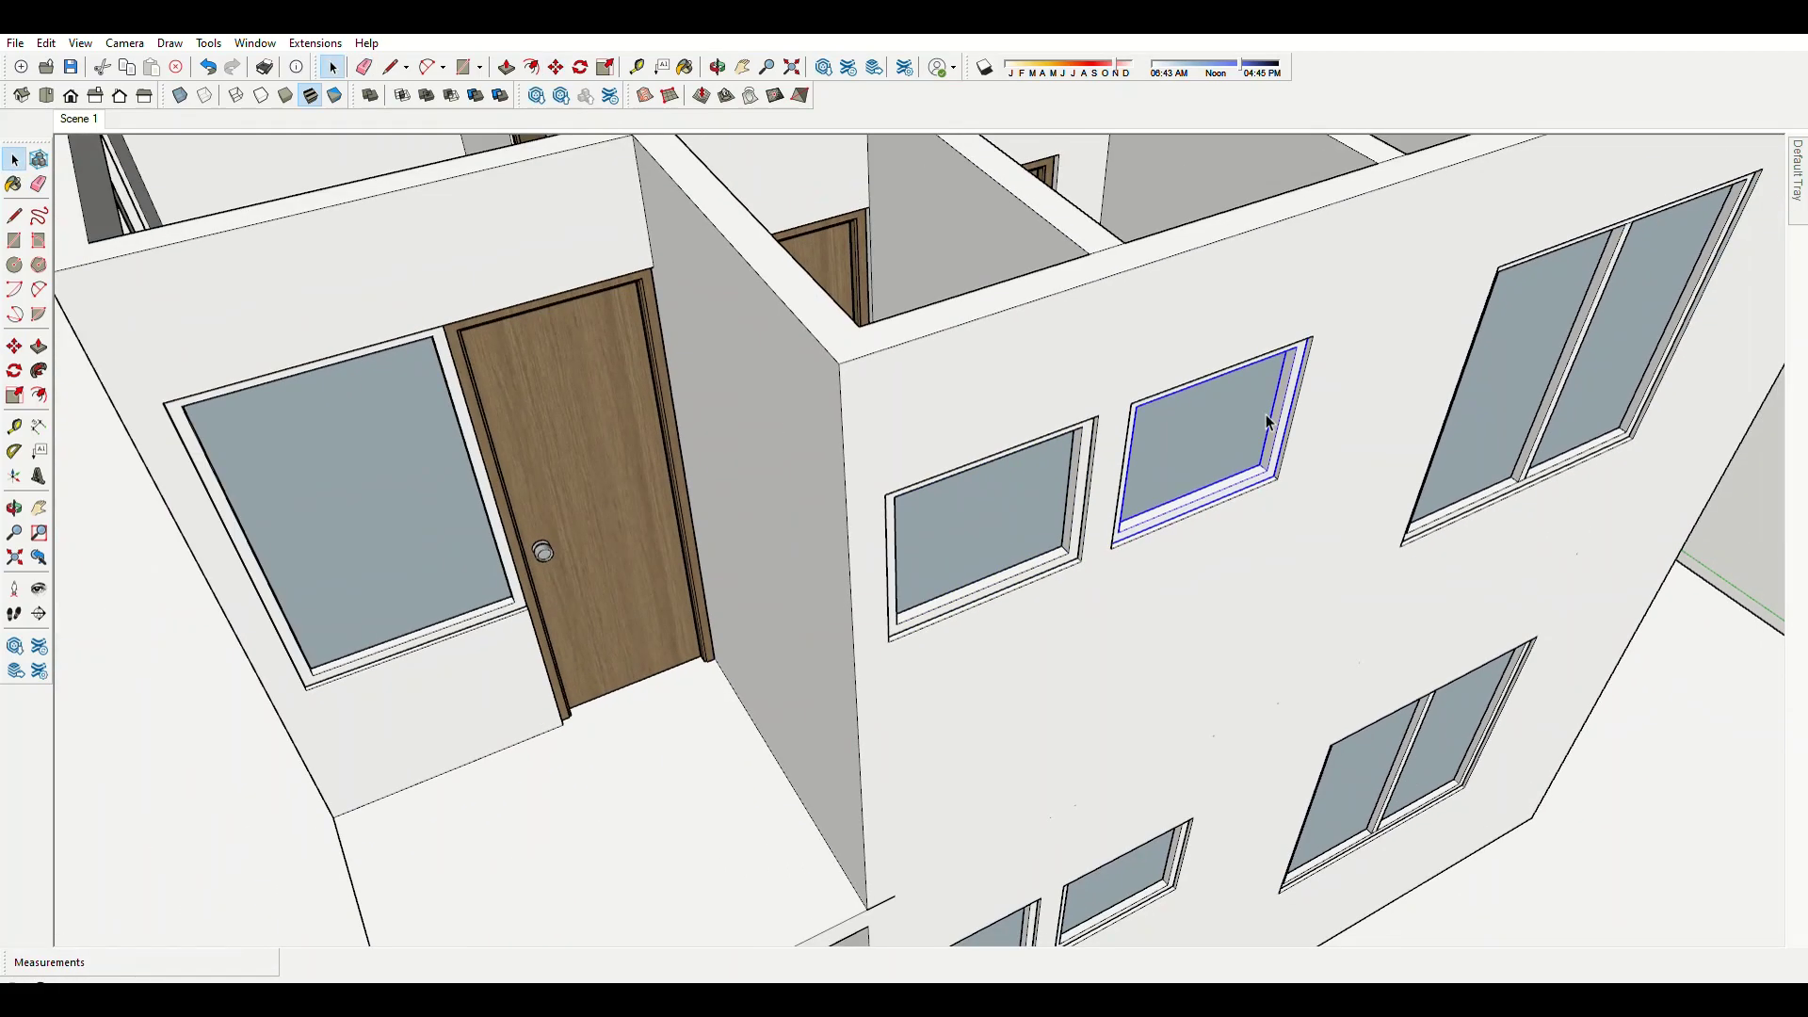
pyautogui.press('e')
pyautogui.scroll(-5, 1152, 665)
pyautogui.moveTo(1042, 754); pyautogui.dragTo(1279, 755, button='middle')
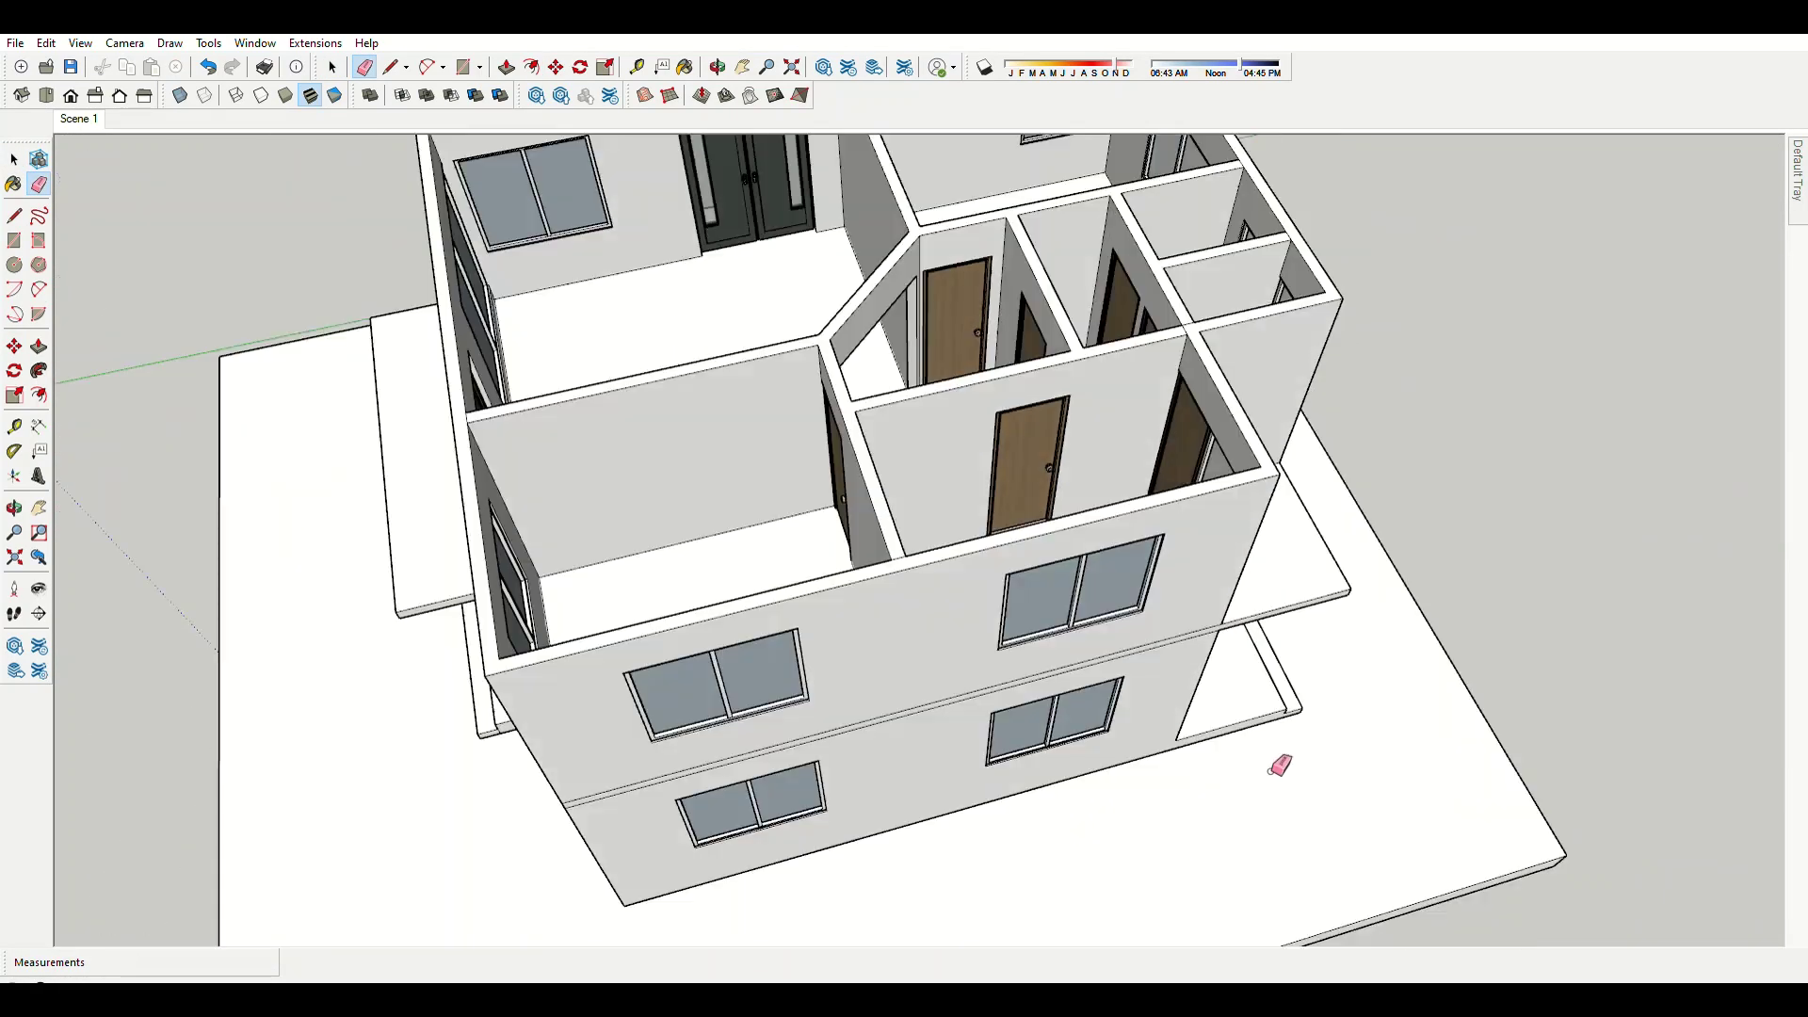
pyautogui.scroll(5, 1166, 575)
pyautogui.scroll(3, 1062, 594)
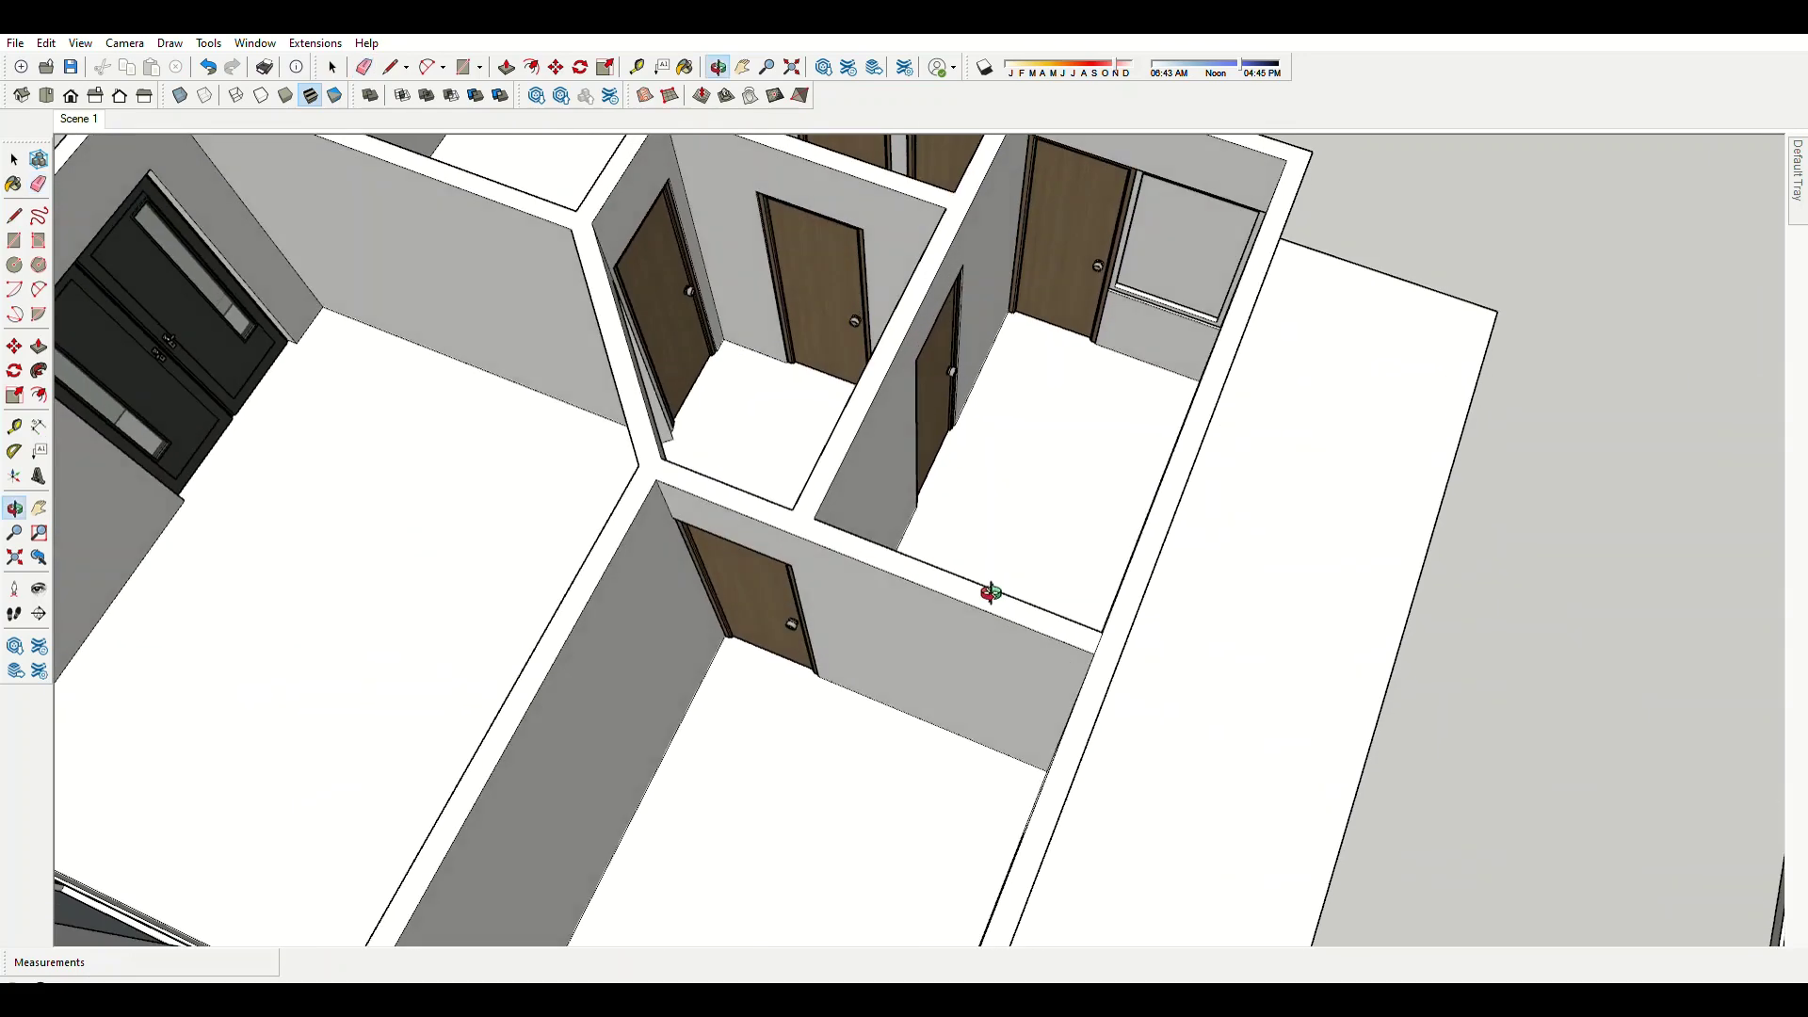
pyautogui.scroll(-3, 1013, 594)
pyautogui.scroll(-2, 942, 640)
pyautogui.scroll(-2, 848, 716)
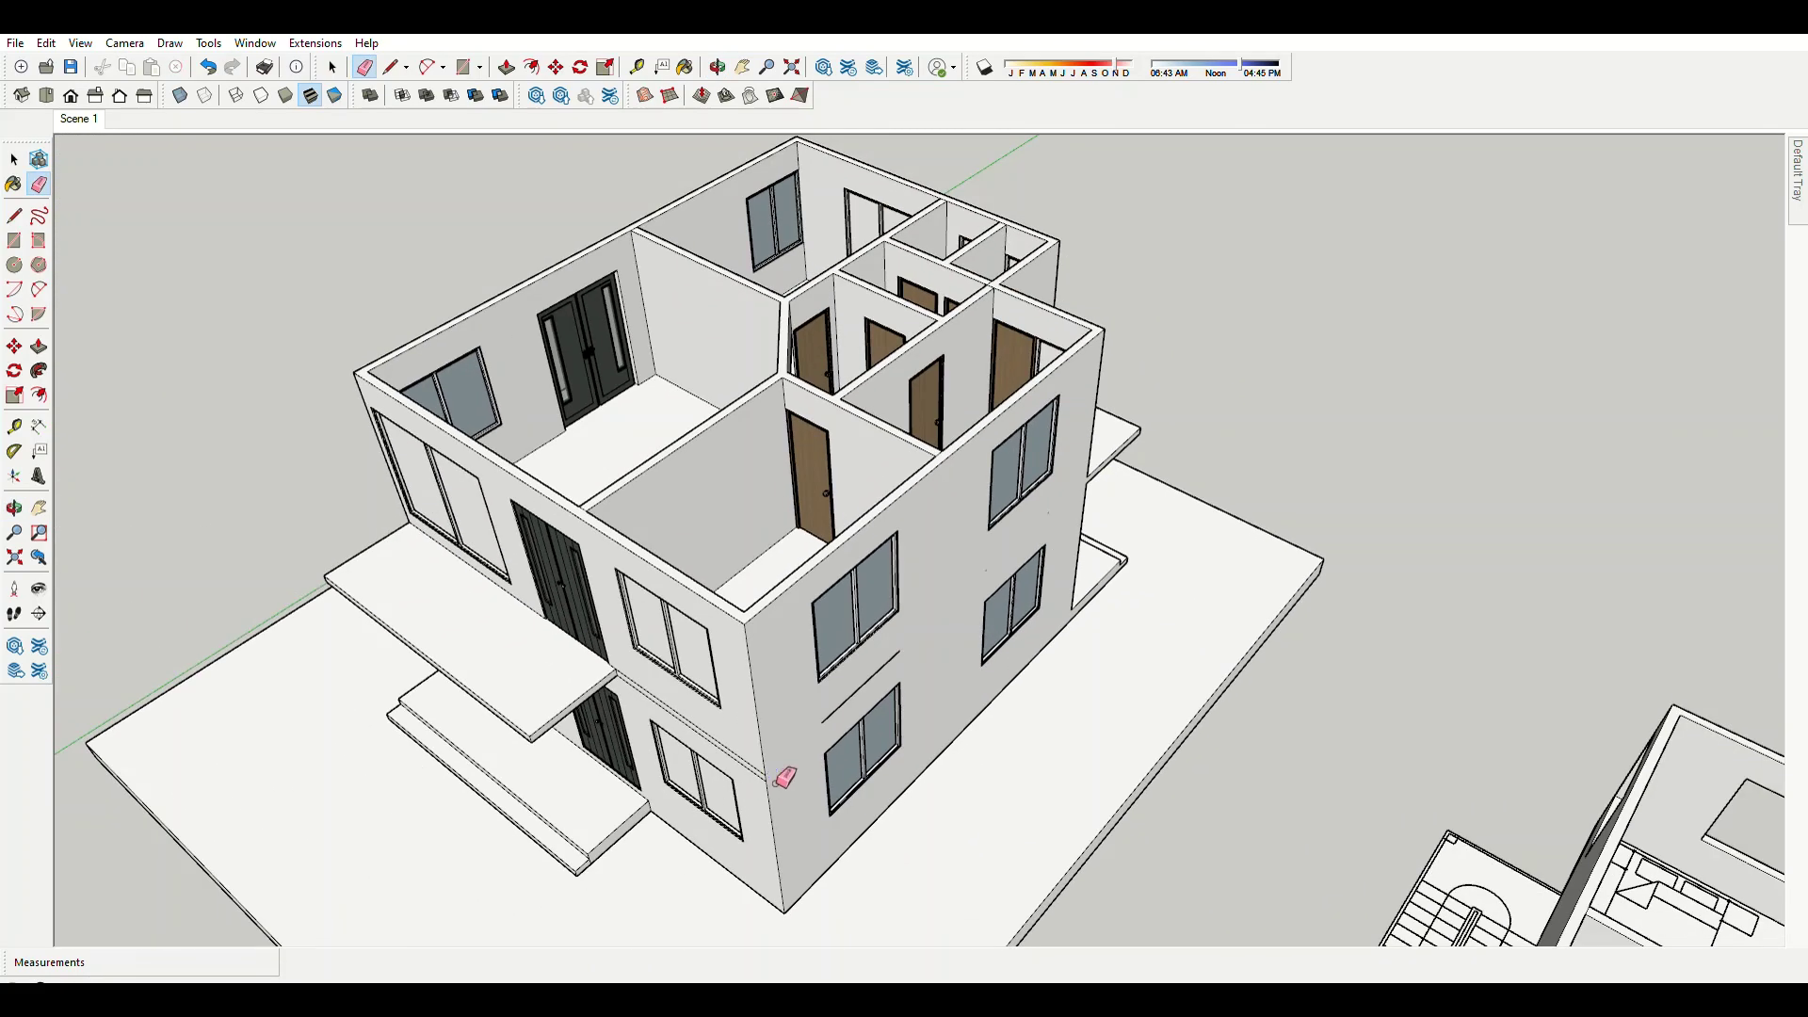
pyautogui.scroll(2, 784, 777)
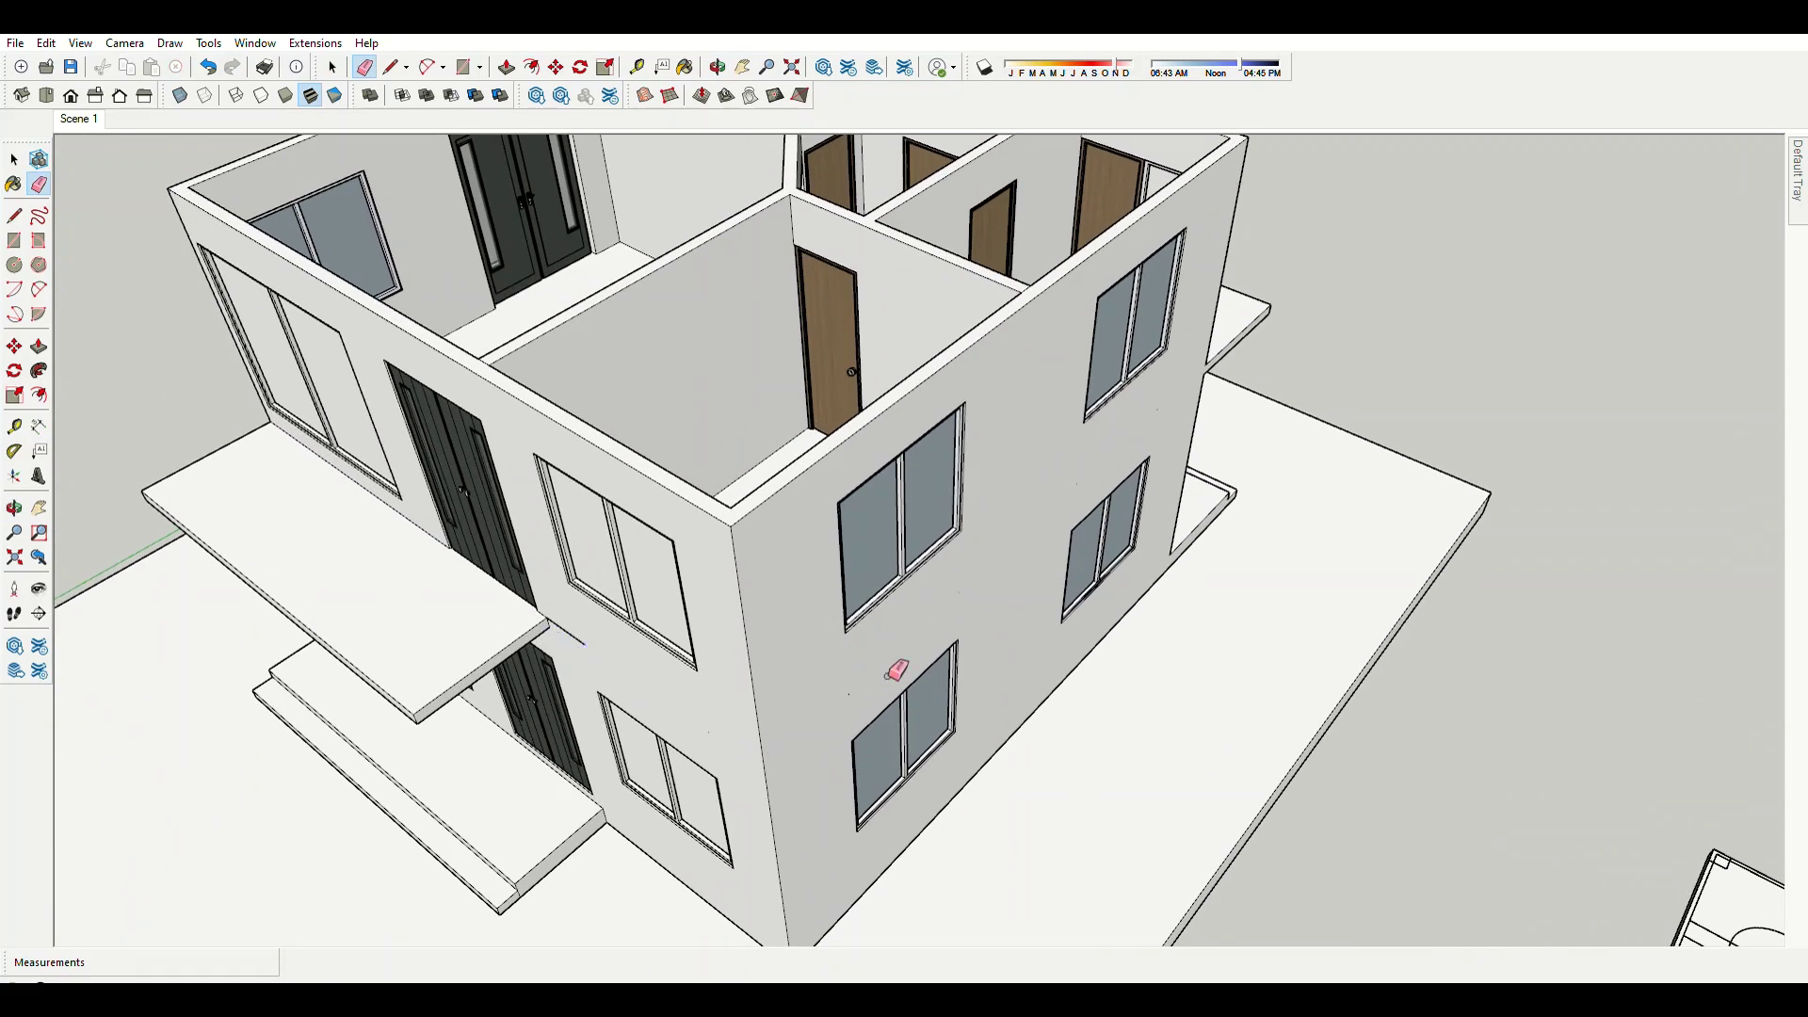
pyautogui.scroll(-4, 942, 669)
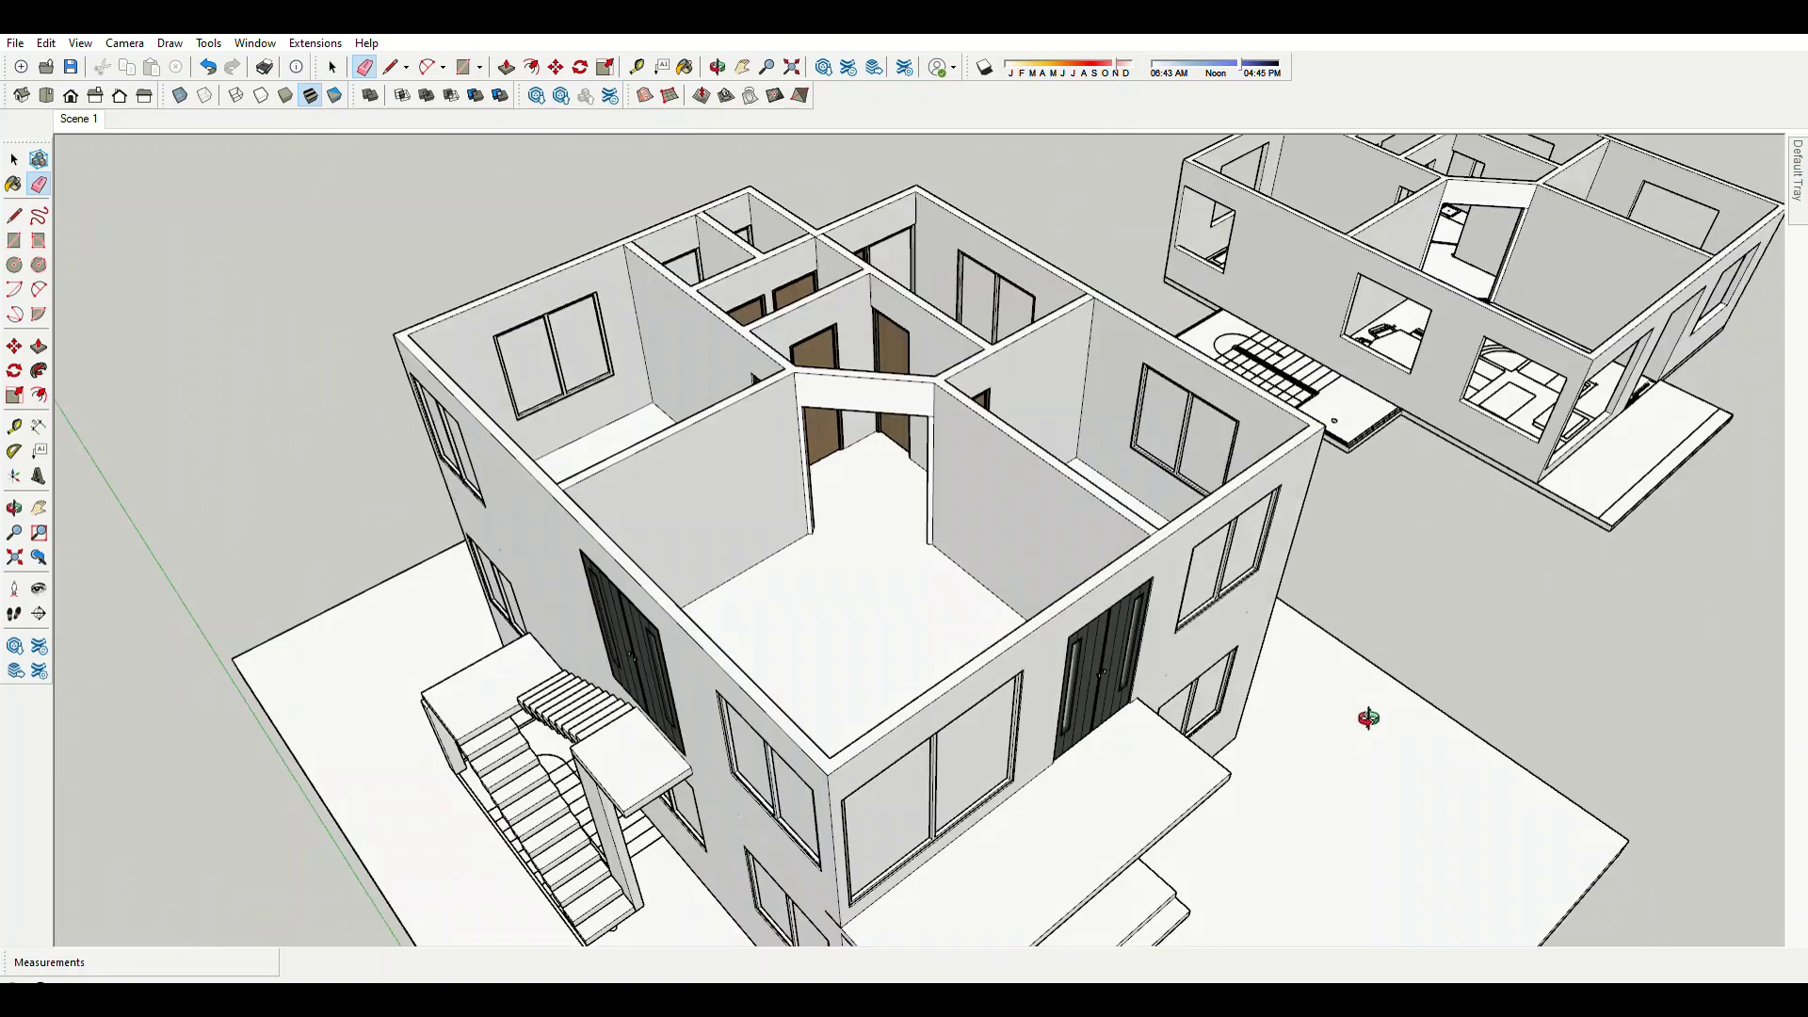
# Inspect the interior passage and exterior walls from several angles for remaining stray edges.
pyautogui.moveTo(1247, 718); pyautogui.dragTo(1154, 686, button='middle')
pyautogui.scroll(3, 1013, 343)
pyautogui.scroll(3, 989, 359)
pyautogui.scroll(-2, 984, 351)
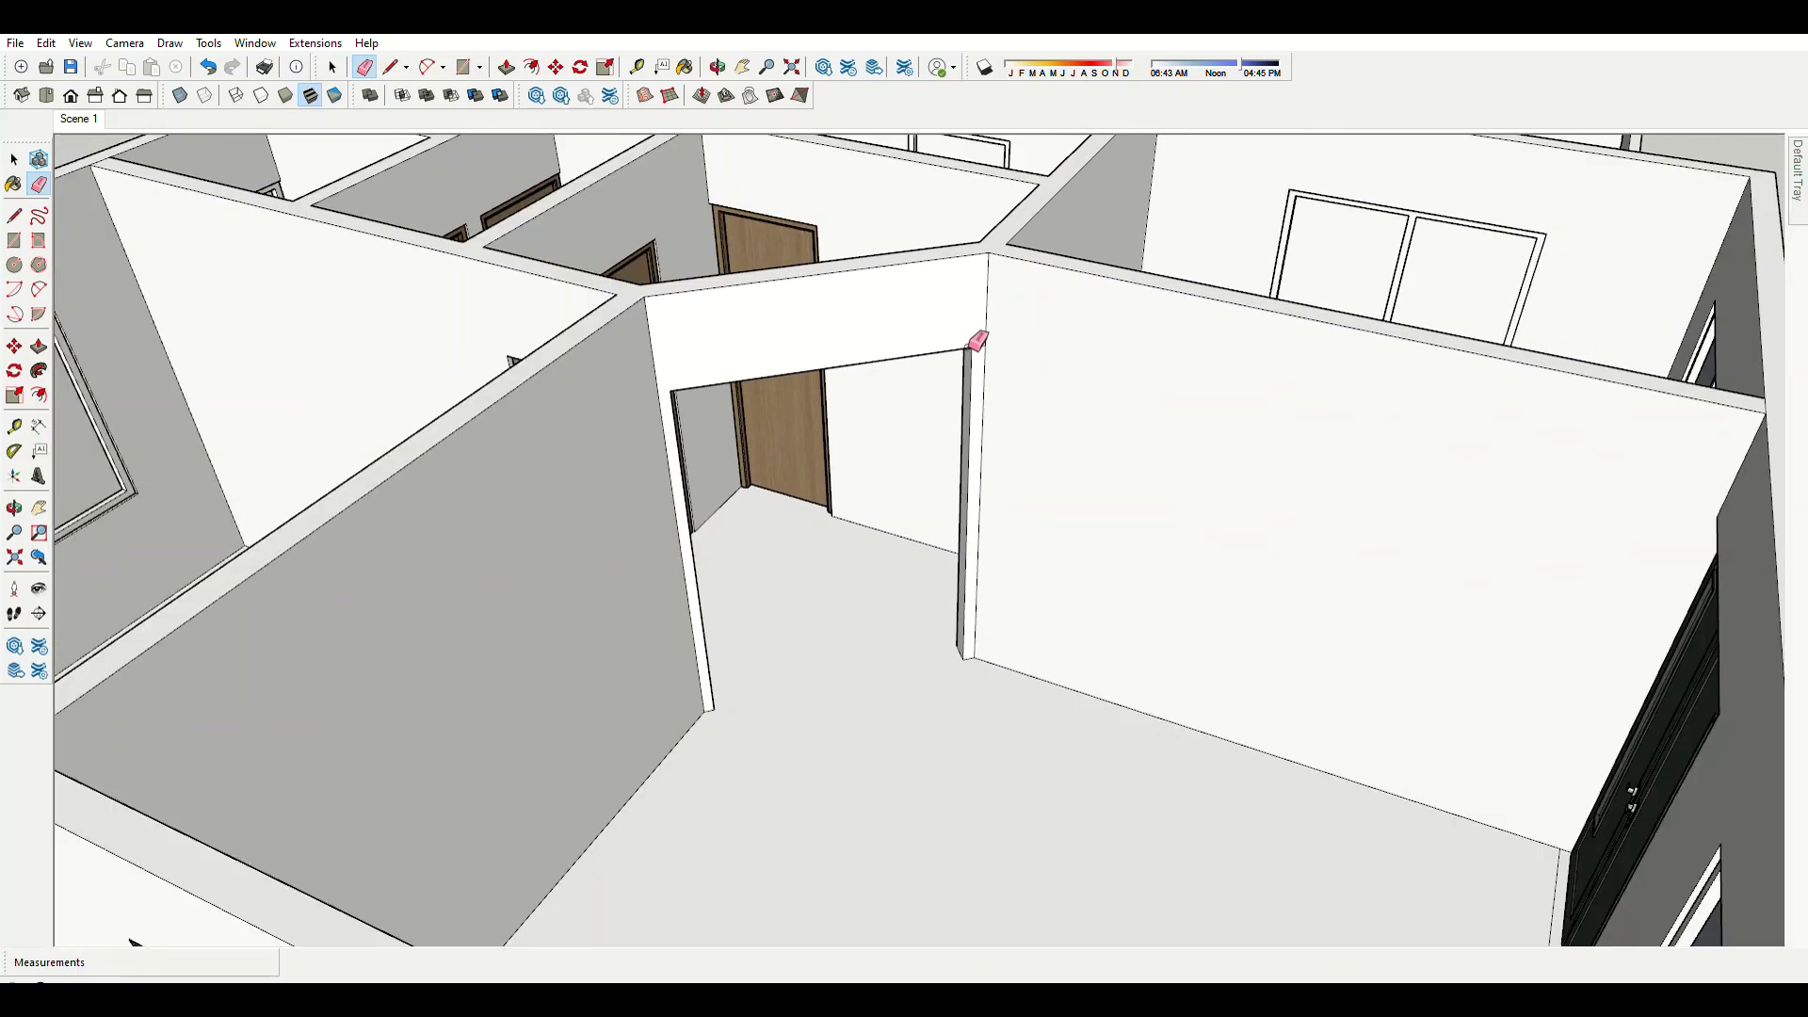
pyautogui.scroll(-3, 989, 350)
pyautogui.scroll(-3, 1195, 432)
pyautogui.moveTo(1195, 432); pyautogui.dragTo(953, 703, button='middle')
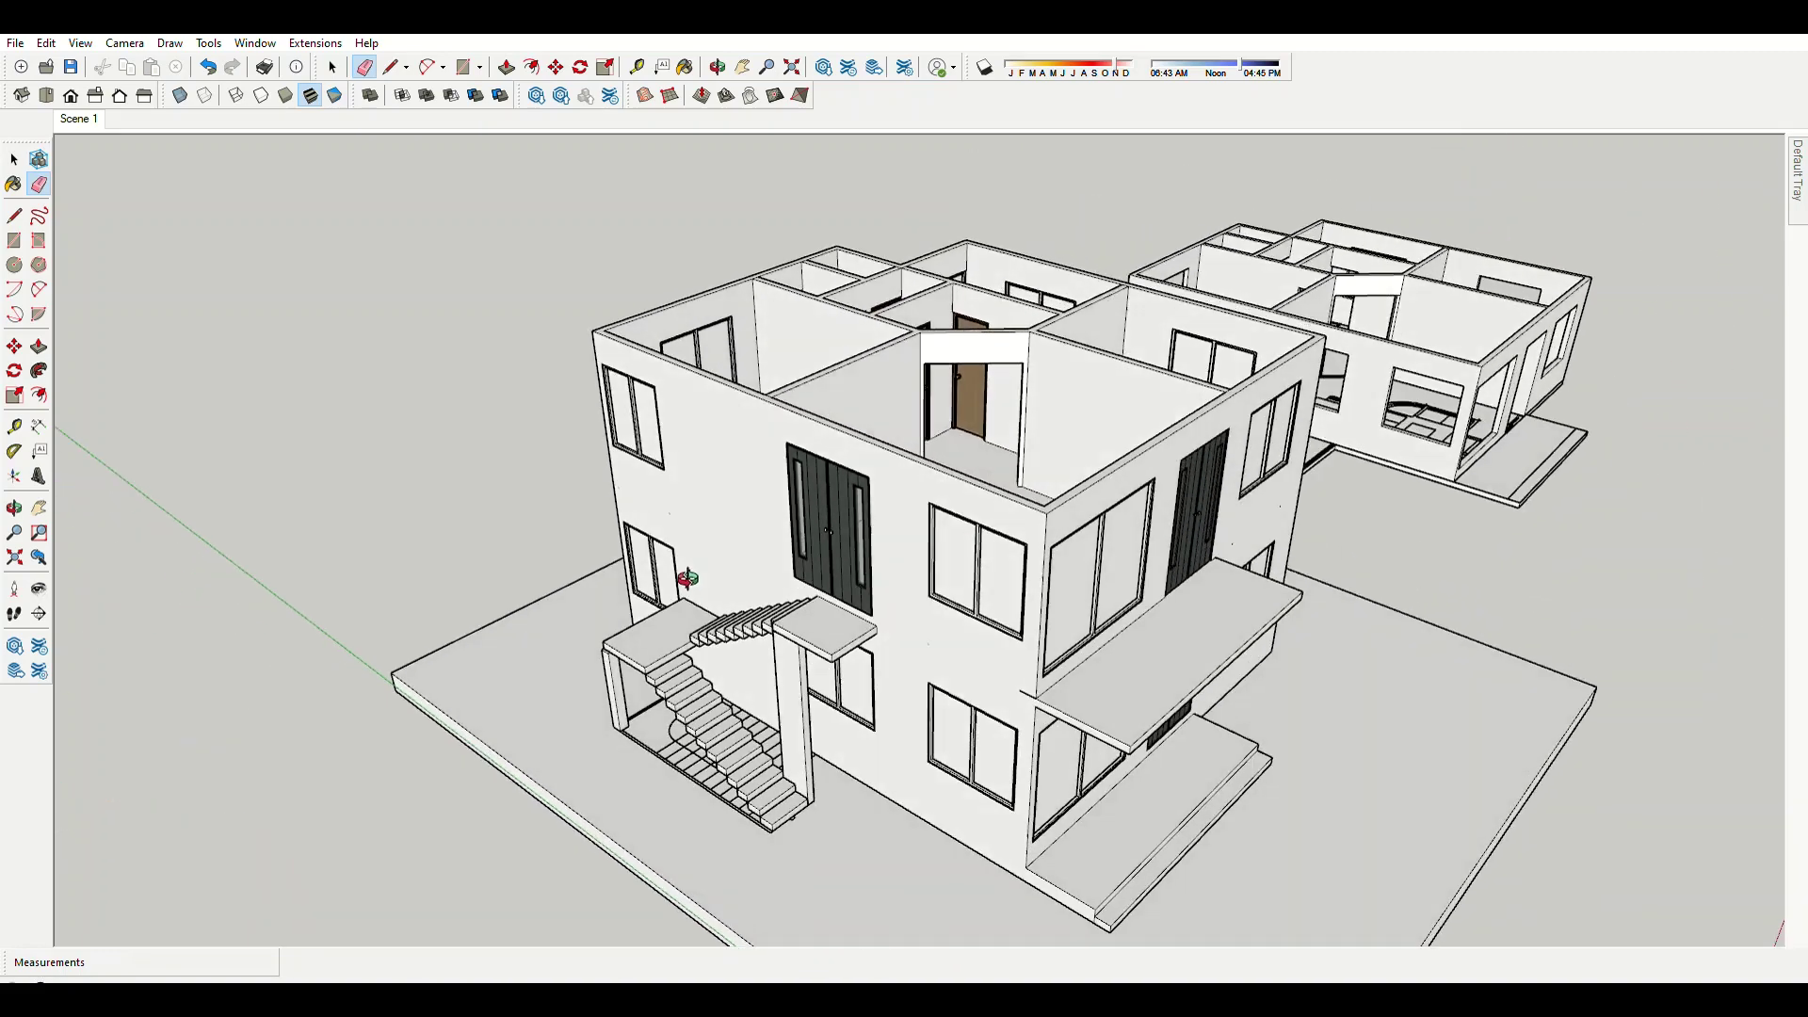
pyautogui.scroll(4, 953, 702)
pyautogui.scroll(2, 953, 703)
pyautogui.scroll(-1, 1017, 659)
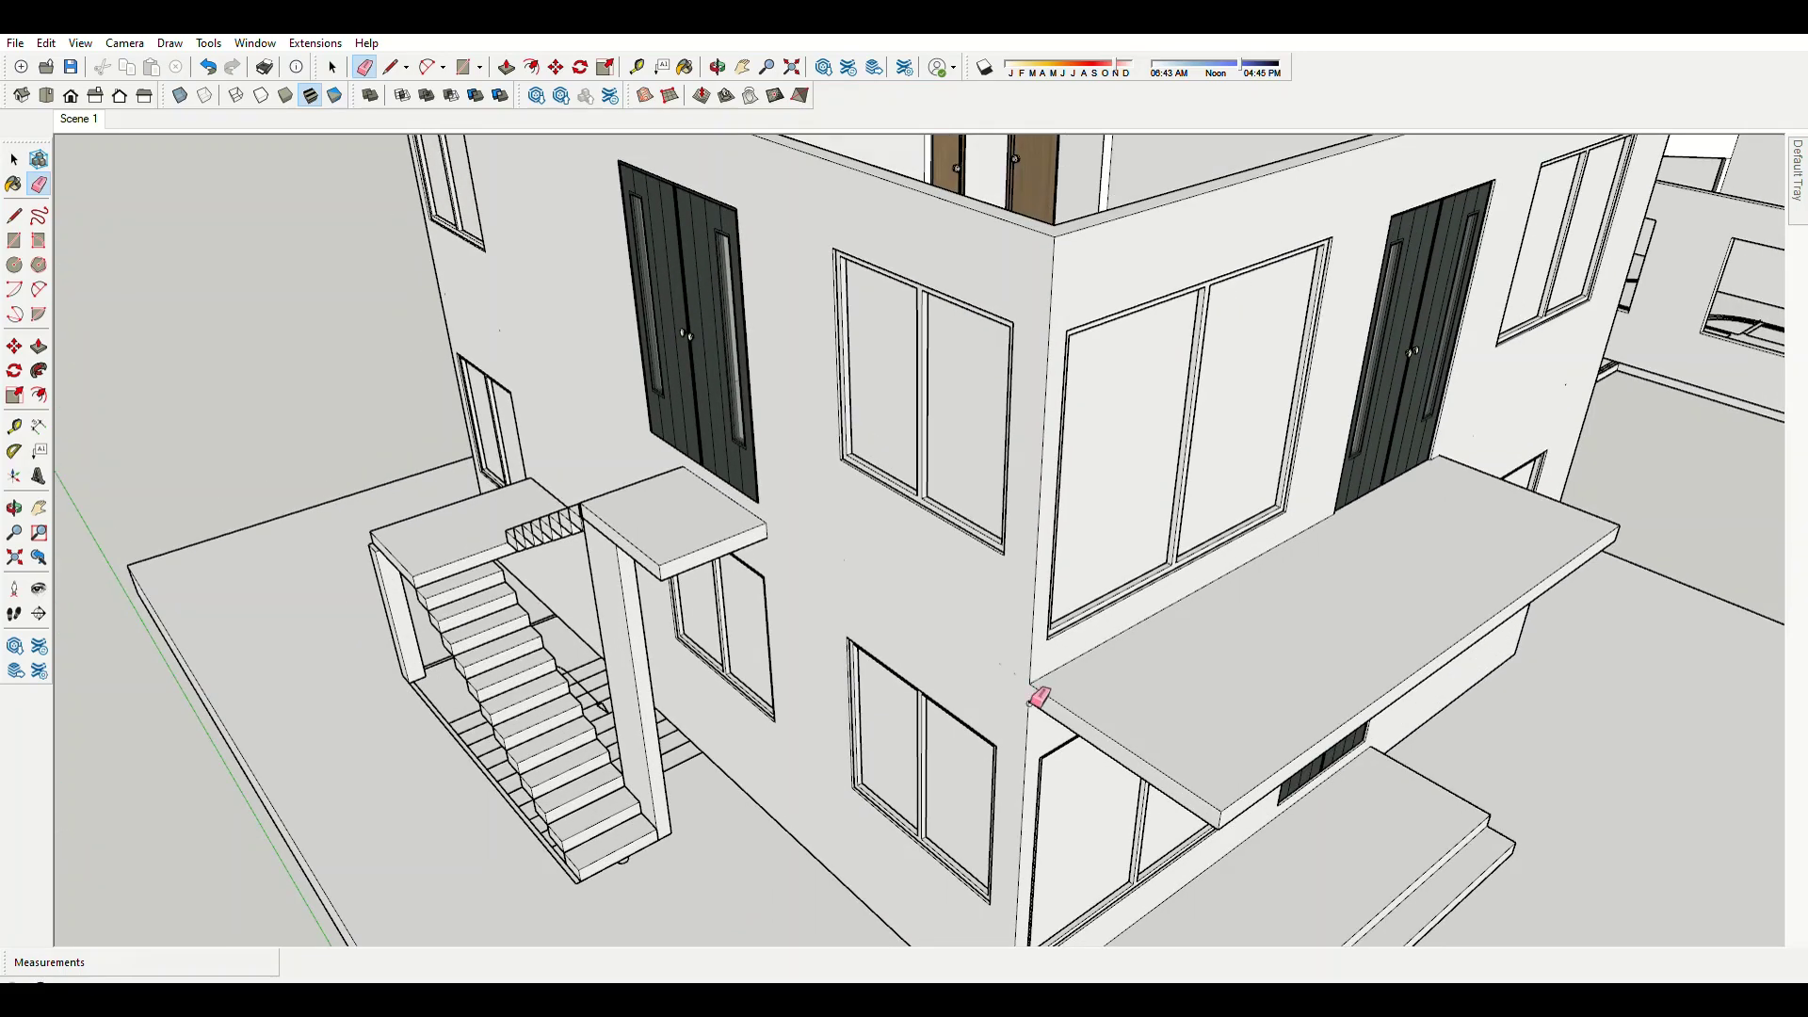
pyautogui.scroll(-4, 786, 626)
pyautogui.moveTo(786, 626); pyautogui.dragTo(968, 585, button='middle')
pyautogui.scroll(2, 968, 585)
pyautogui.scroll(1, 1107, 548)
pyautogui.press('space')
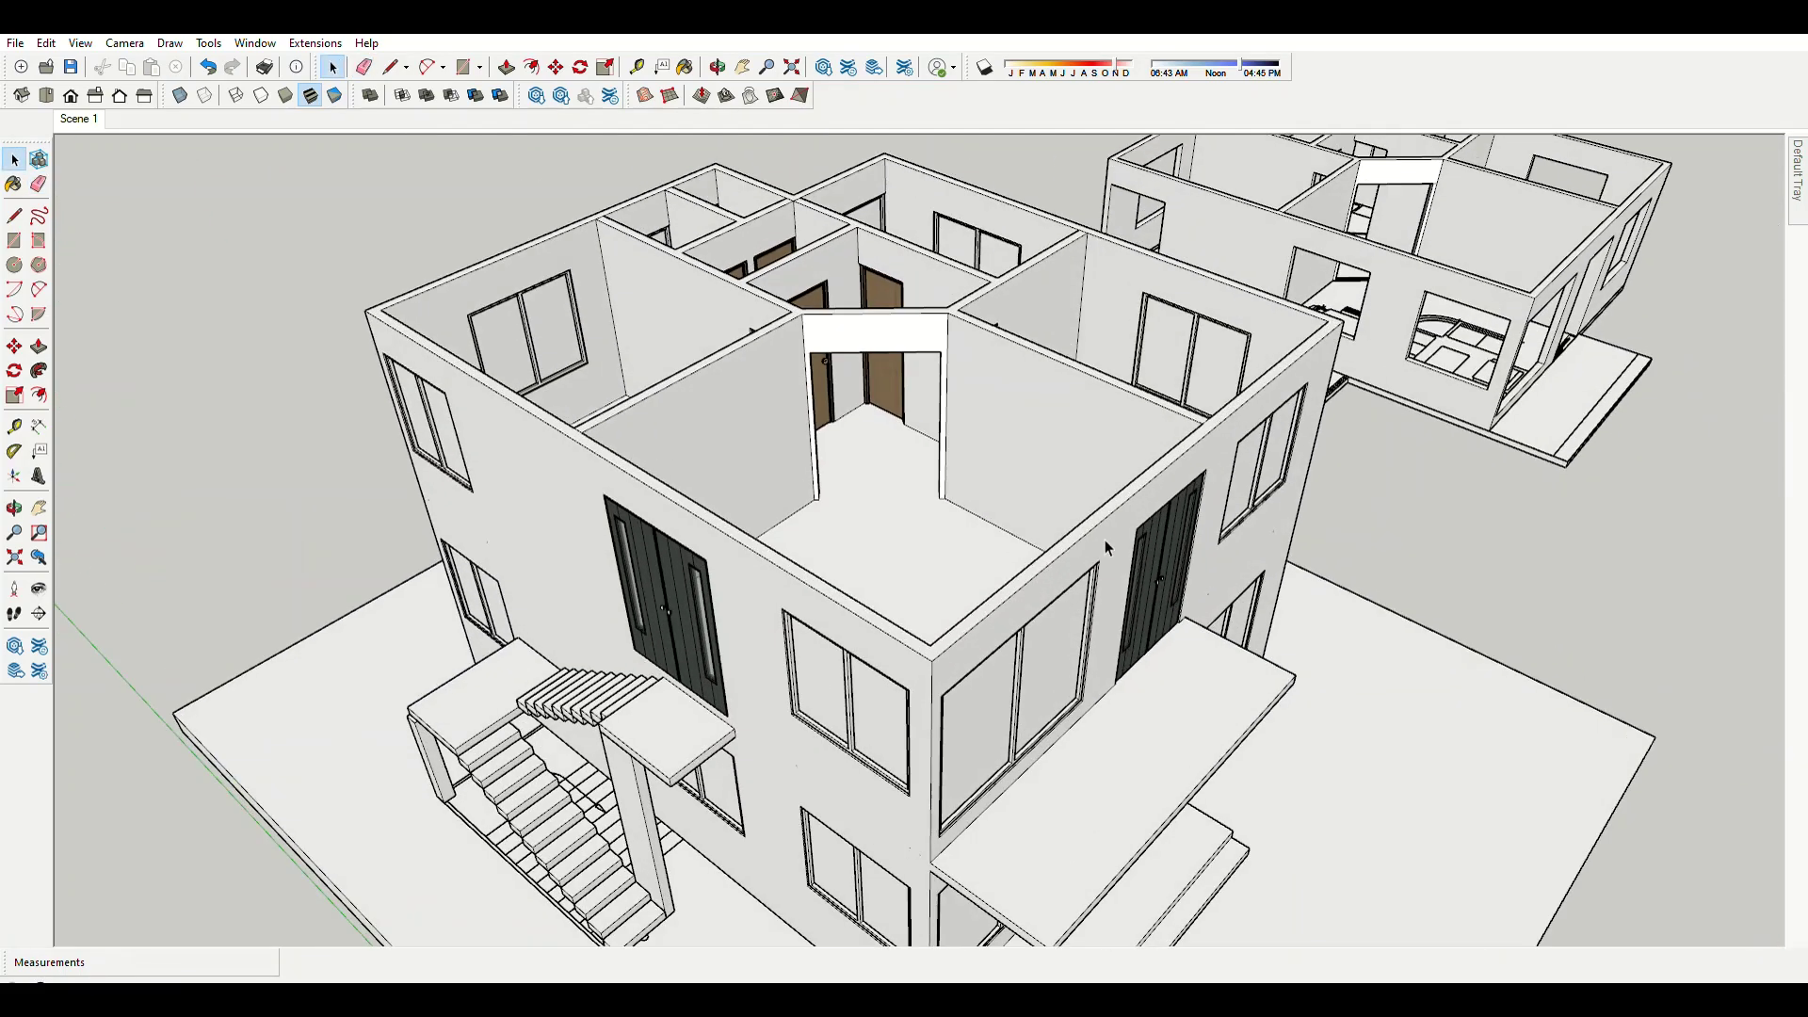
pyautogui.scroll(1, 1106, 548)
# Raise the wall tops by 1200 mm to form a parapet.
pyautogui.click(1081, 535)
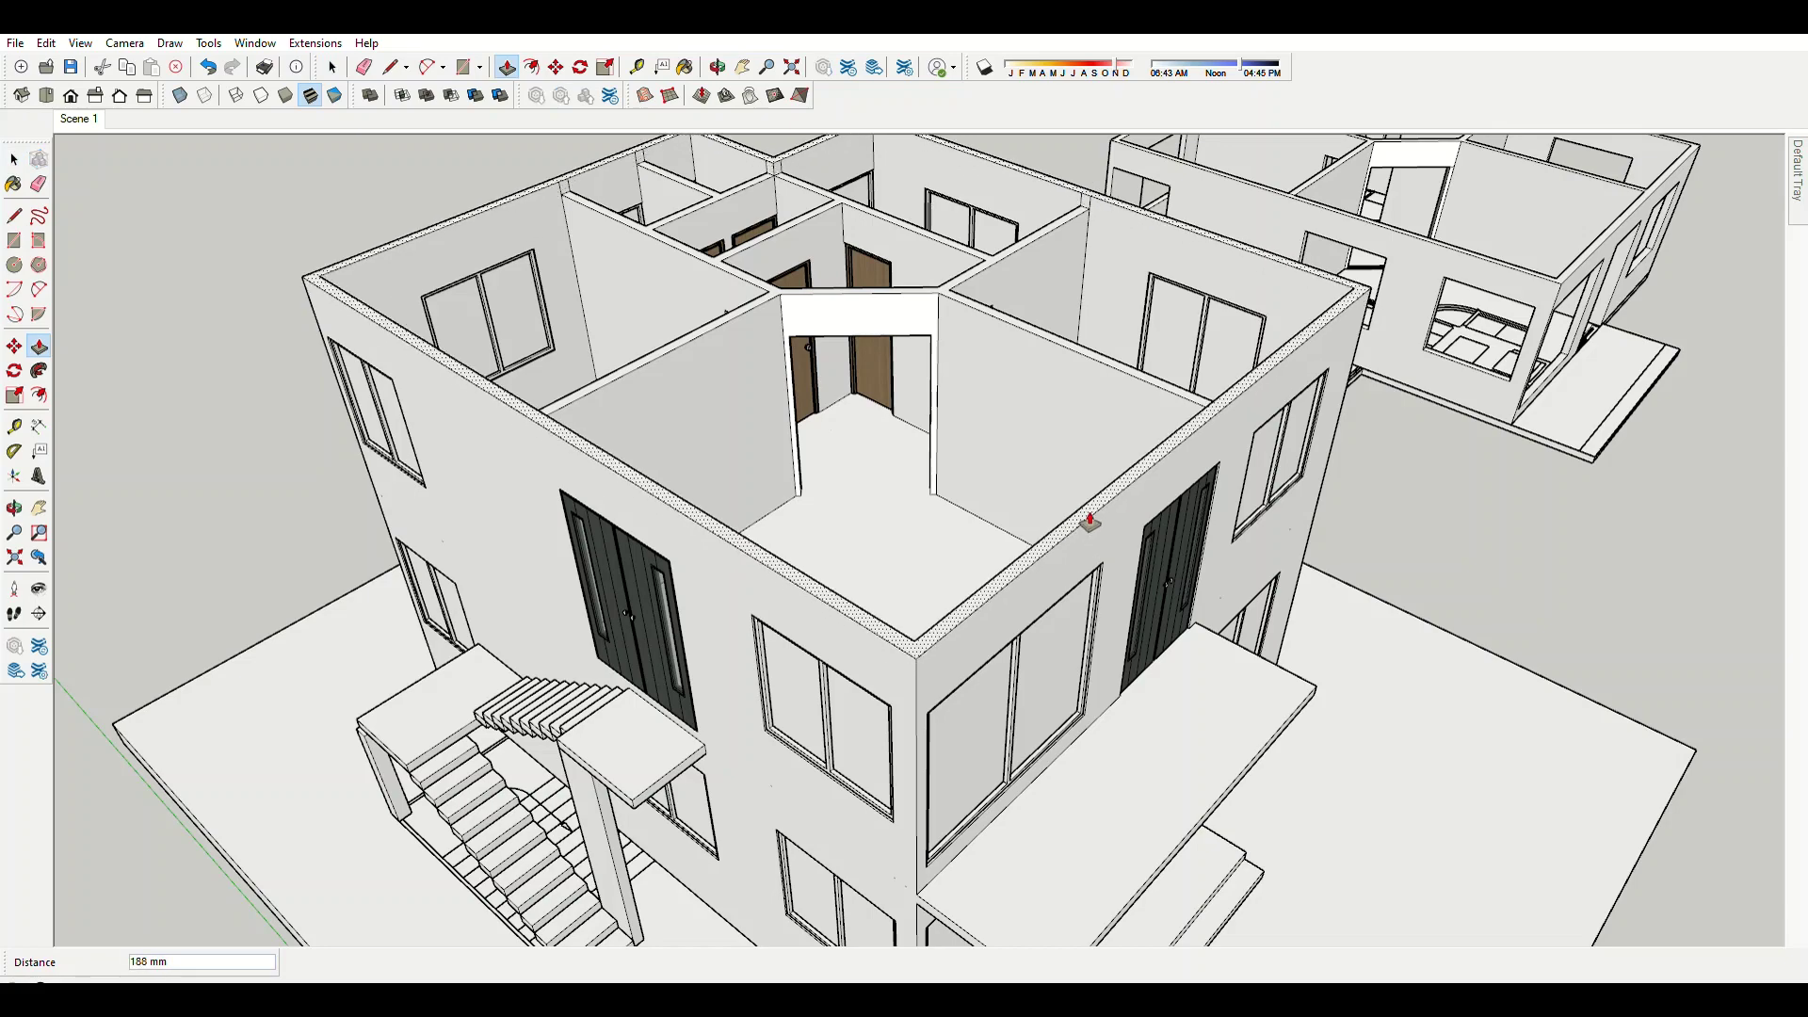
pyautogui.click(1092, 509)
pyautogui.write('00')
pyautogui.press('Return')
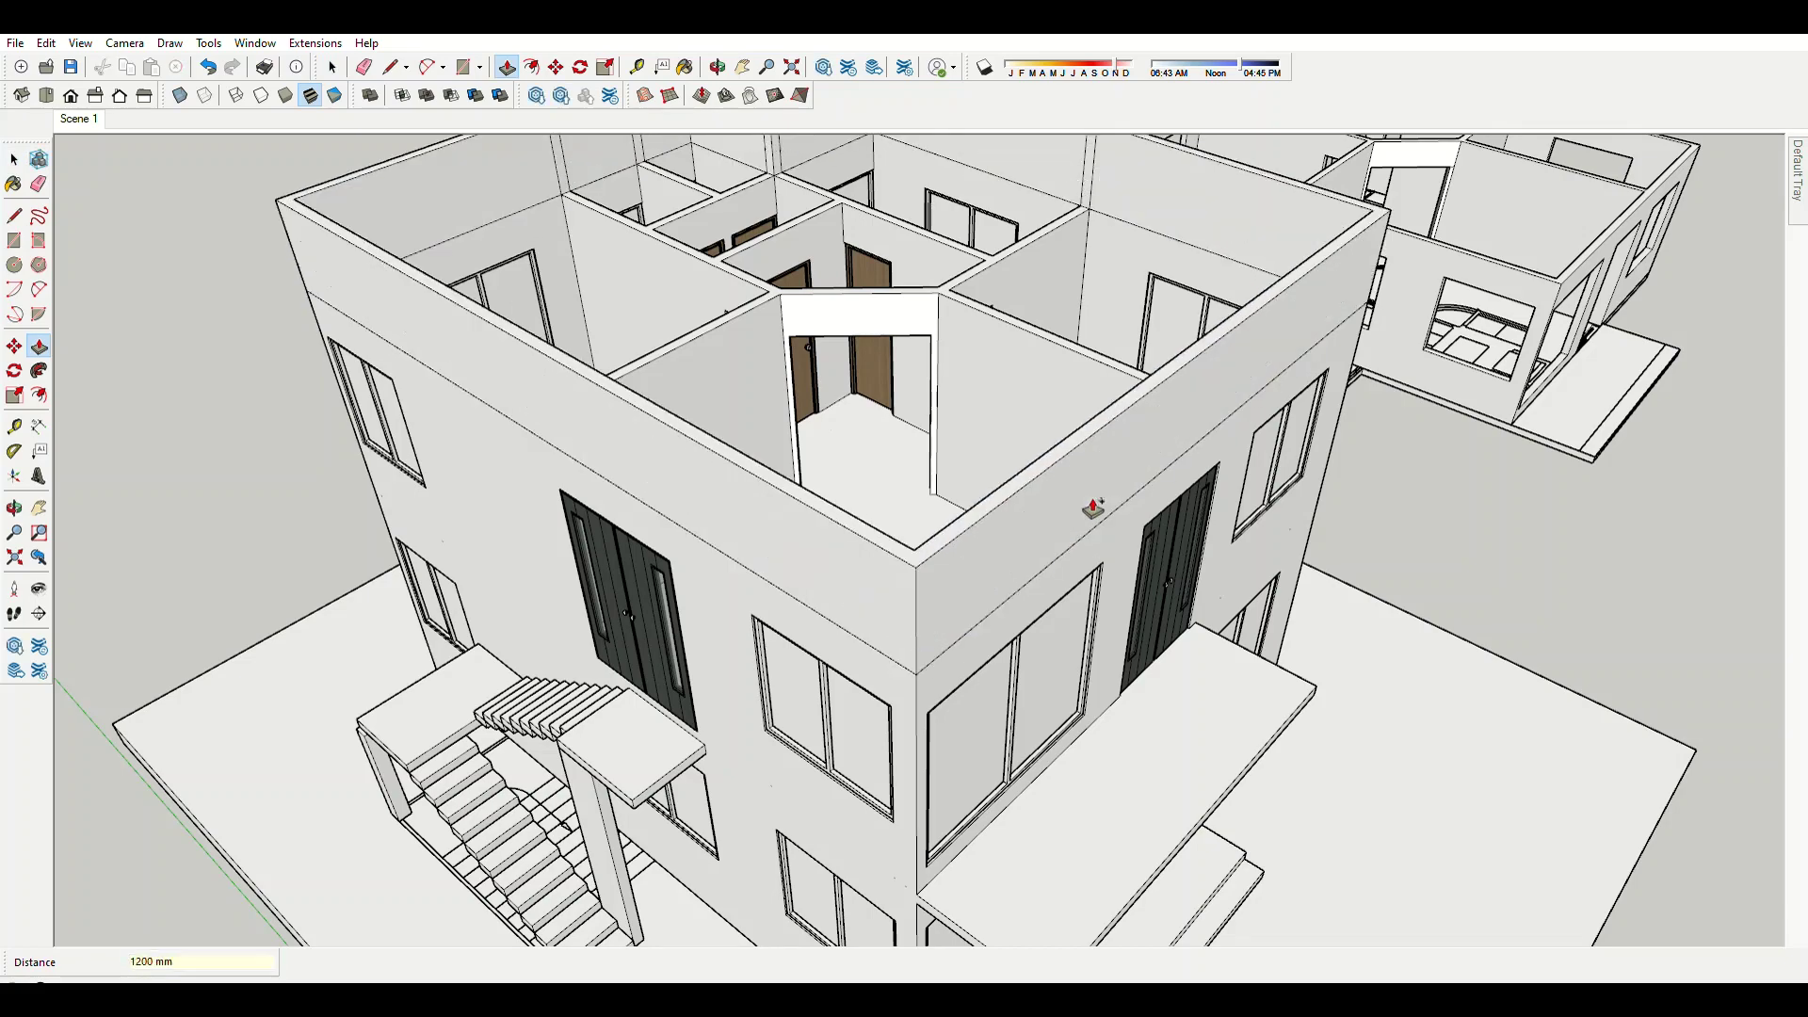
# Look down into the upper floor and erase stray edges around the floor plan.
pyautogui.moveTo(1089, 504)
pyautogui.mouseDown(button='middle')
pyautogui.moveTo(860, 351)
pyautogui.moveTo(1074, 530)
pyautogui.mouseUp(button='middle')
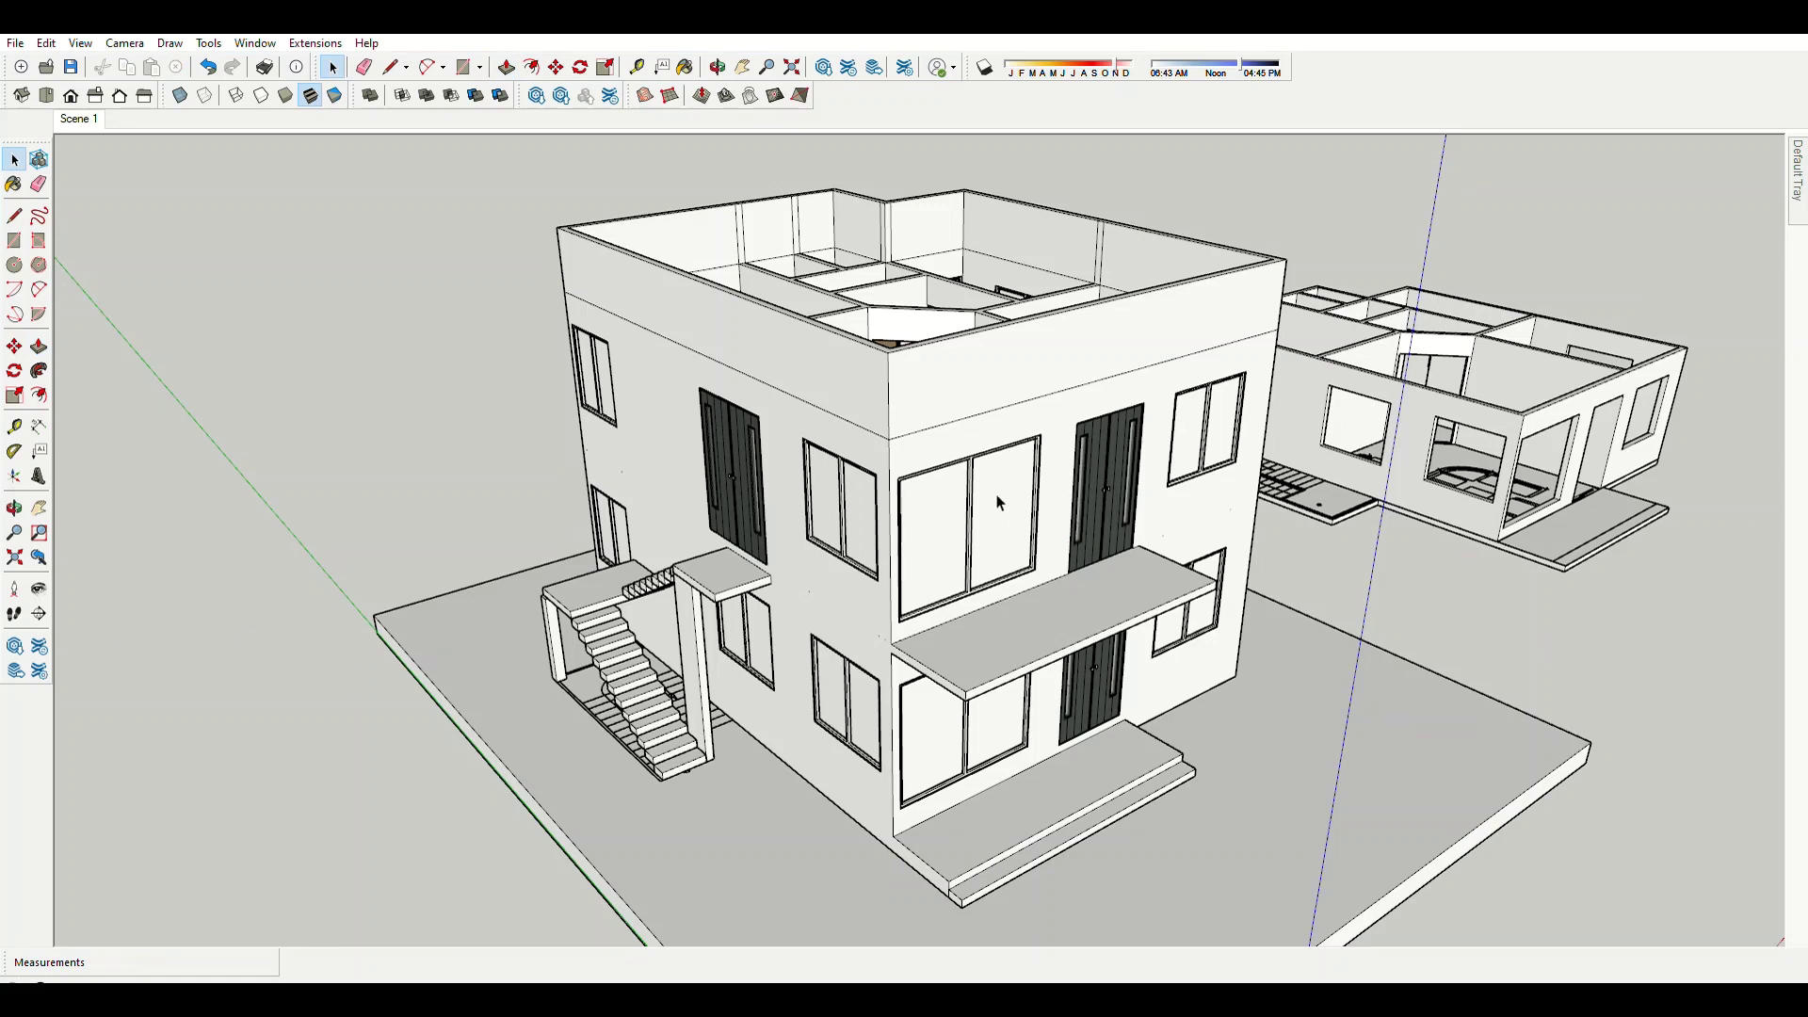
pyautogui.moveTo(999, 502); pyautogui.dragTo(989, 370, button='middle')
pyautogui.scroll(3, 942, 377)
pyautogui.scroll(3, 754, 282)
pyautogui.press('e')
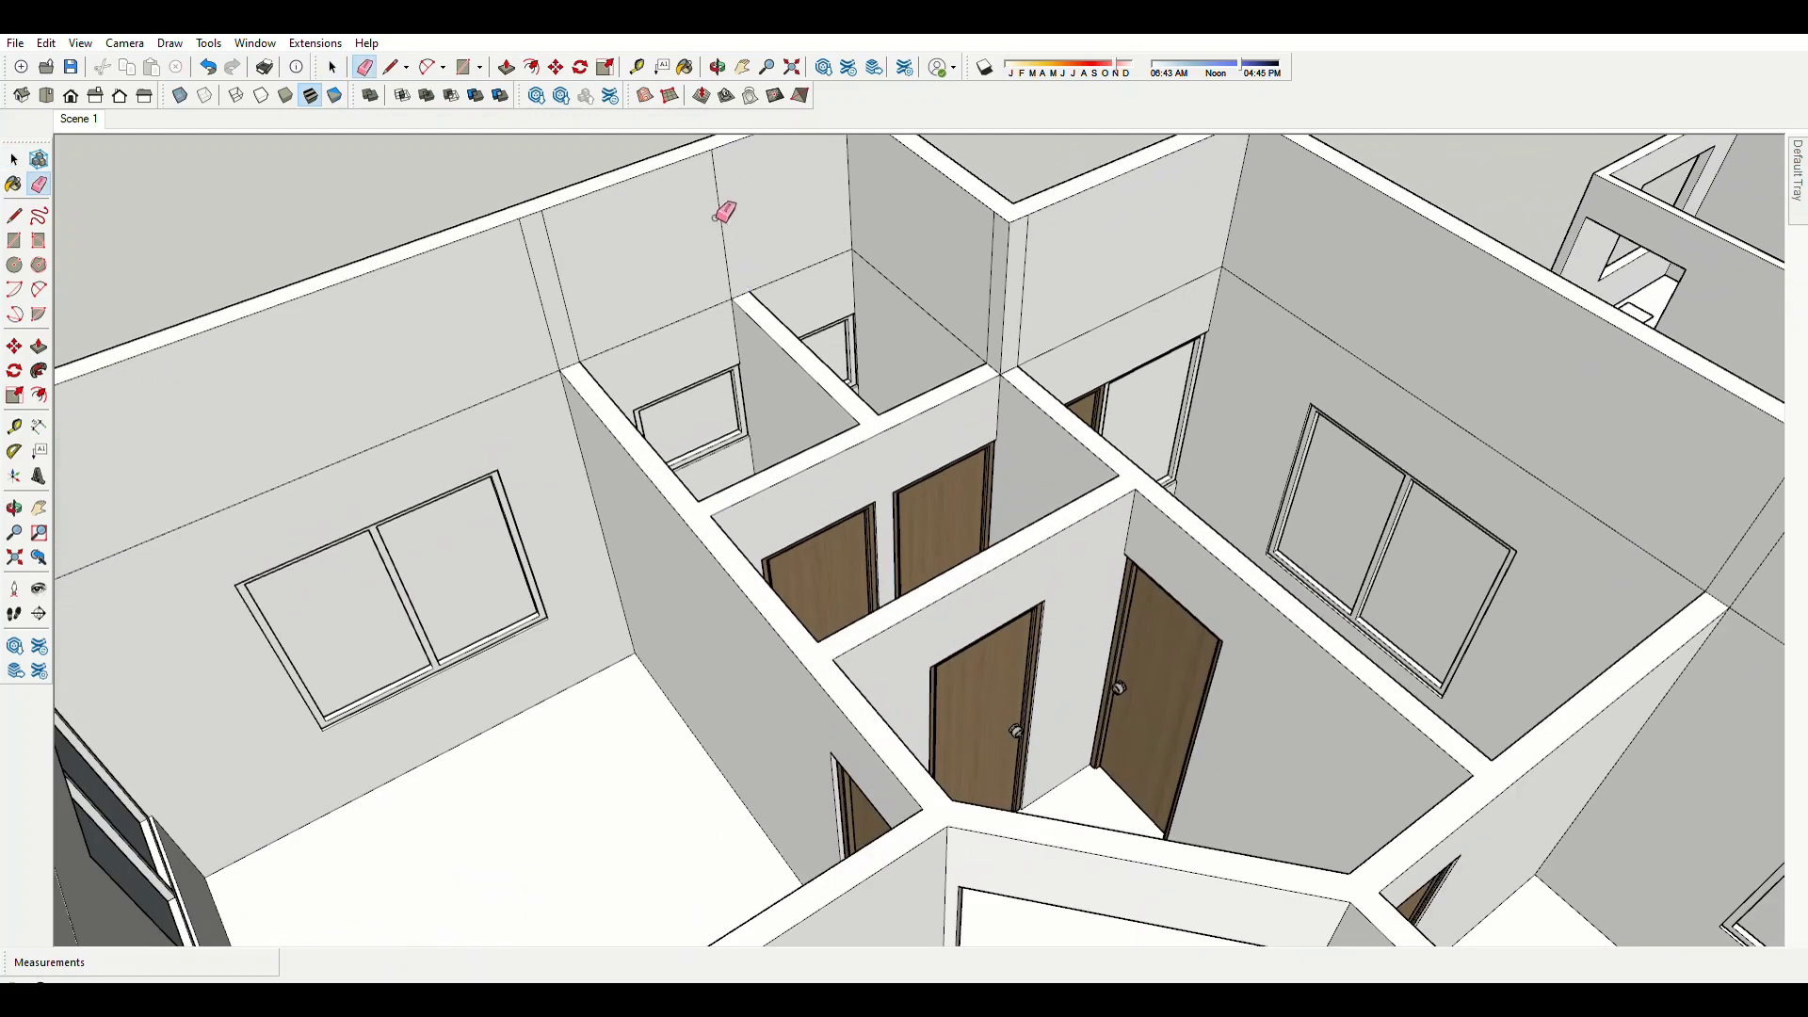
pyautogui.scroll(-5, 1042, 277)
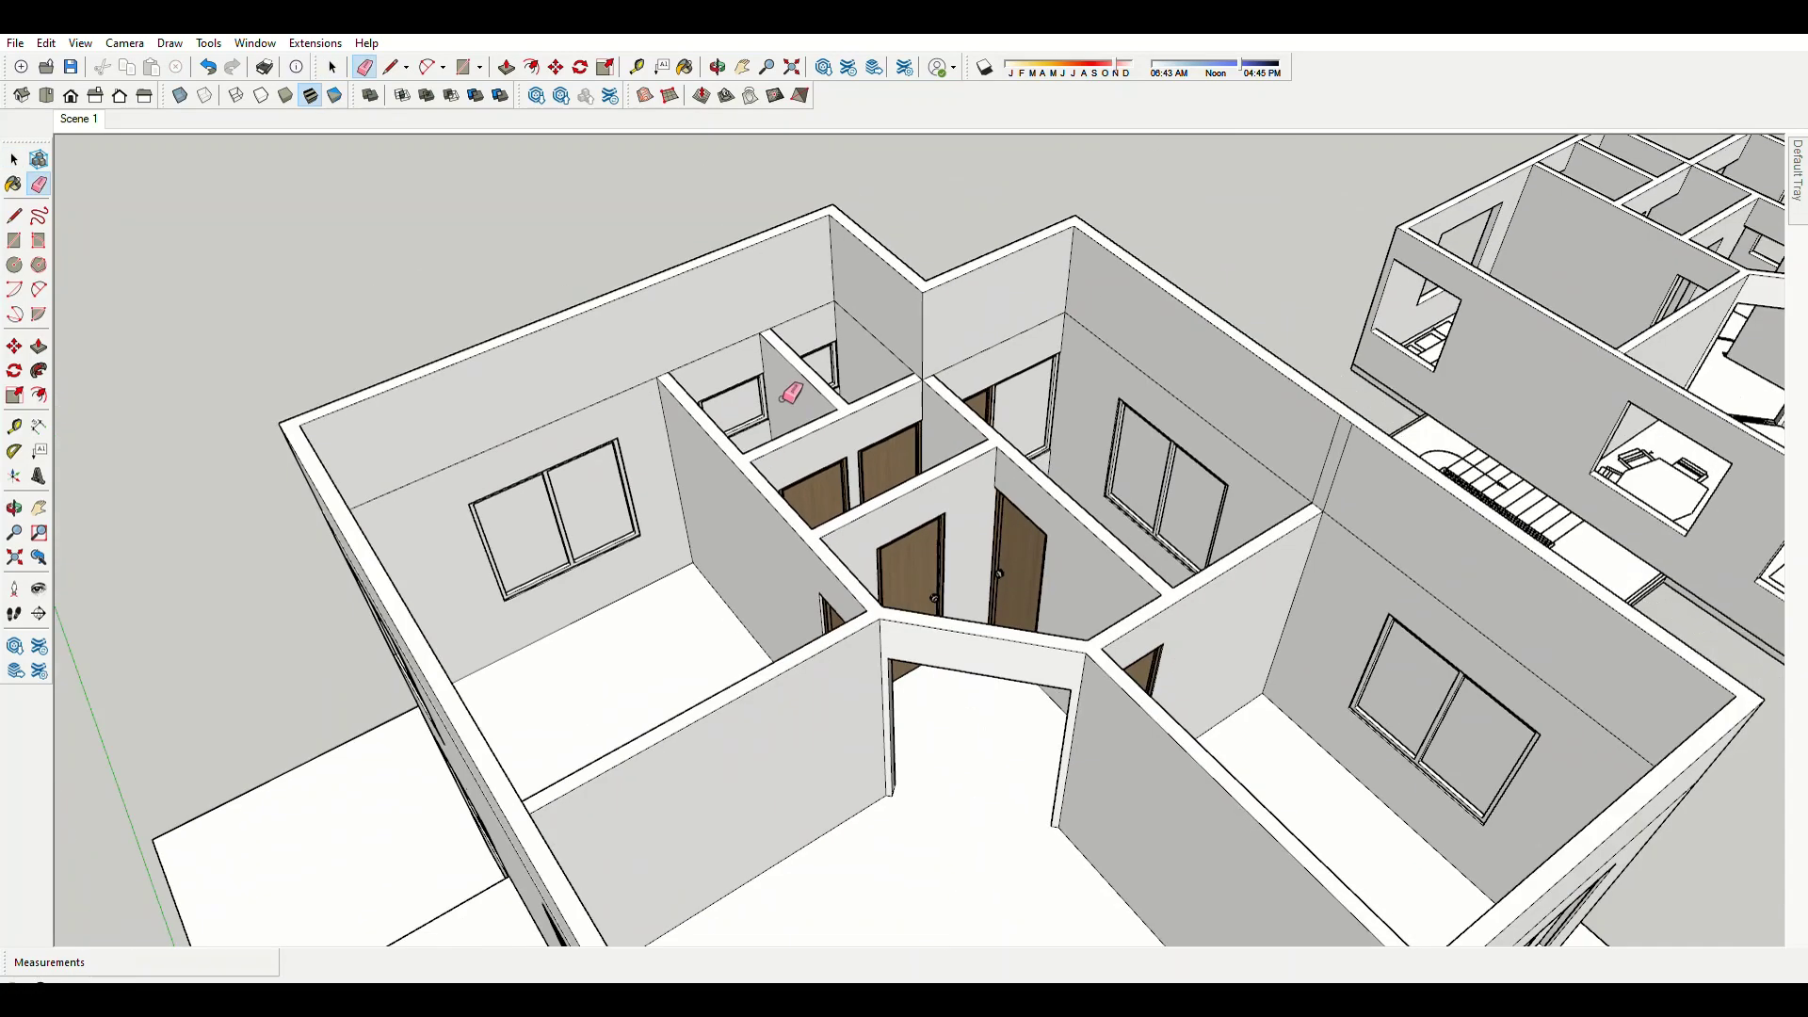
pyautogui.moveTo(1036, 282); pyautogui.dragTo(1021, 296, button='middle')
pyautogui.scroll(5, 1018, 298)
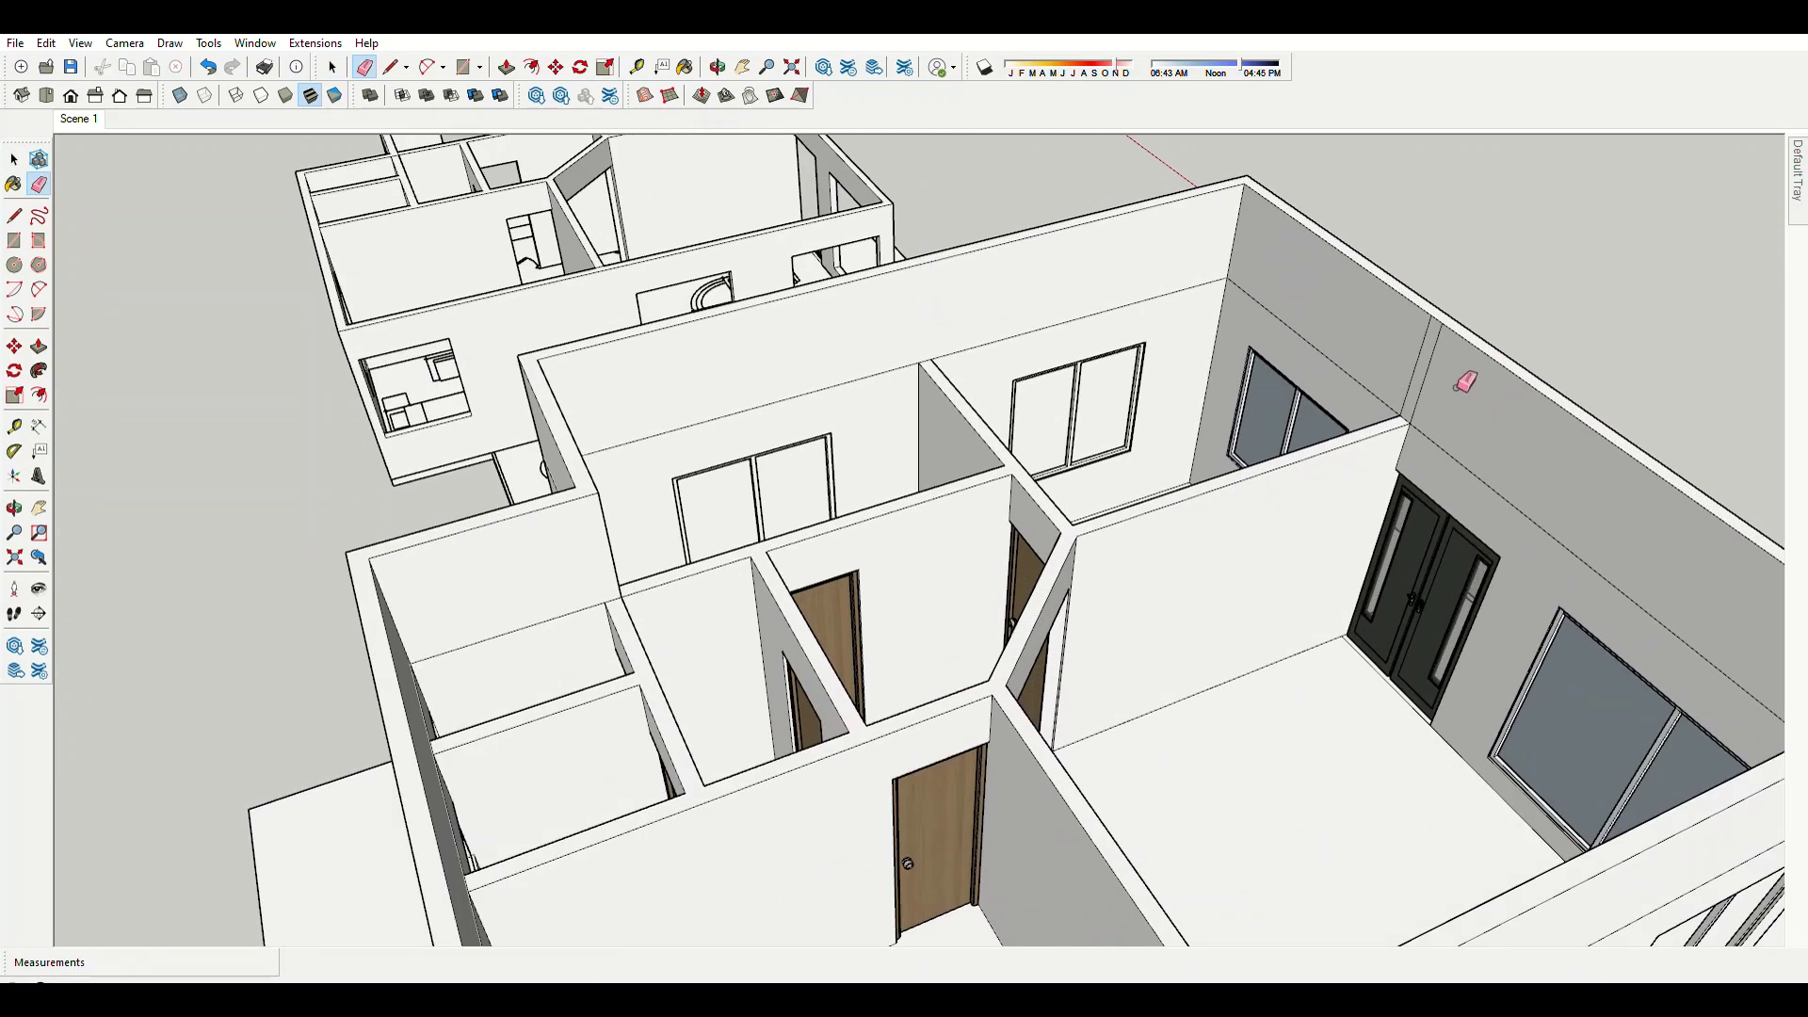
pyautogui.scroll(-5, 1426, 375)
# Hide the upper-floor walls group to expose the ground-floor rooms.
pyautogui.moveTo(1426, 375)
pyautogui.mouseDown(button='middle')
pyautogui.moveTo(1460, 331)
pyautogui.moveTo(1271, 443)
pyautogui.moveTo(416, 577)
pyautogui.moveTo(796, 464)
pyautogui.mouseUp(button='middle')
pyautogui.scroll(-5, 1448, 356)
pyautogui.press('space')
pyautogui.click(1268, 442)
pyautogui.press('Delete')
# Draw a face over the room and push it up into a slab.
pyautogui.scroll(5, 796, 464)
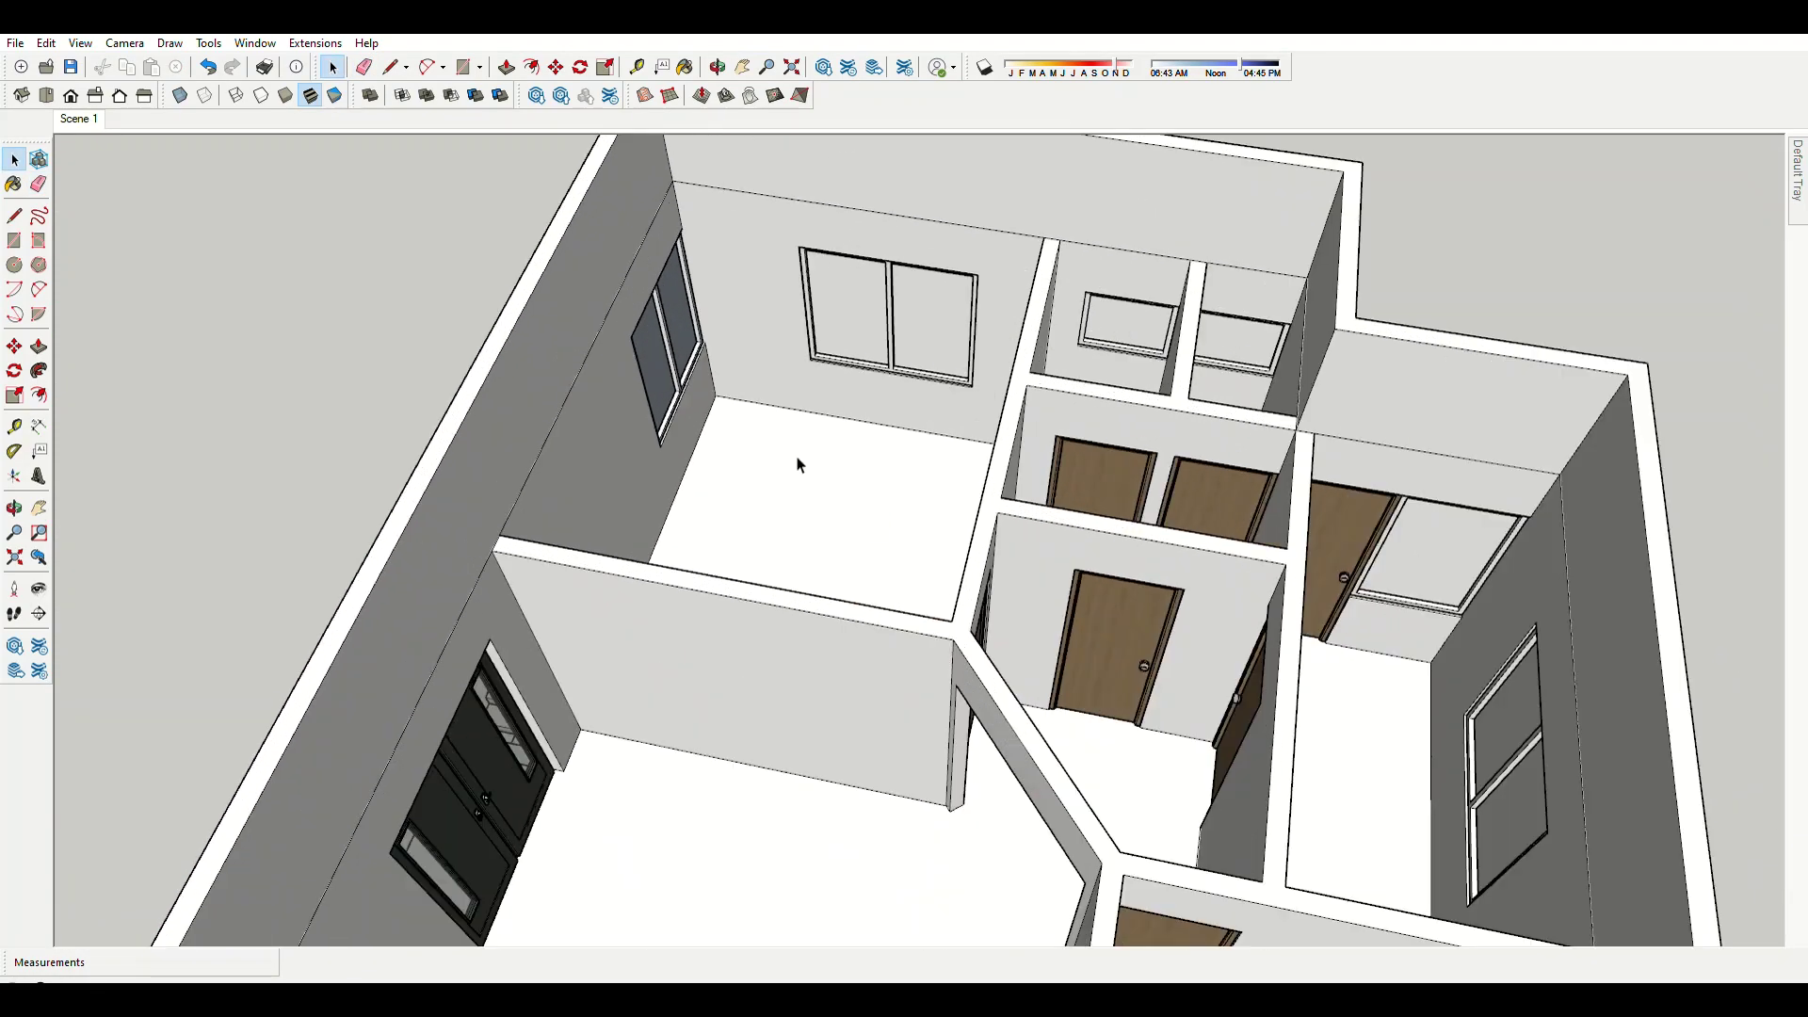
pyautogui.click(672, 181)
pyautogui.press('space')
pyautogui.click(751, 280)
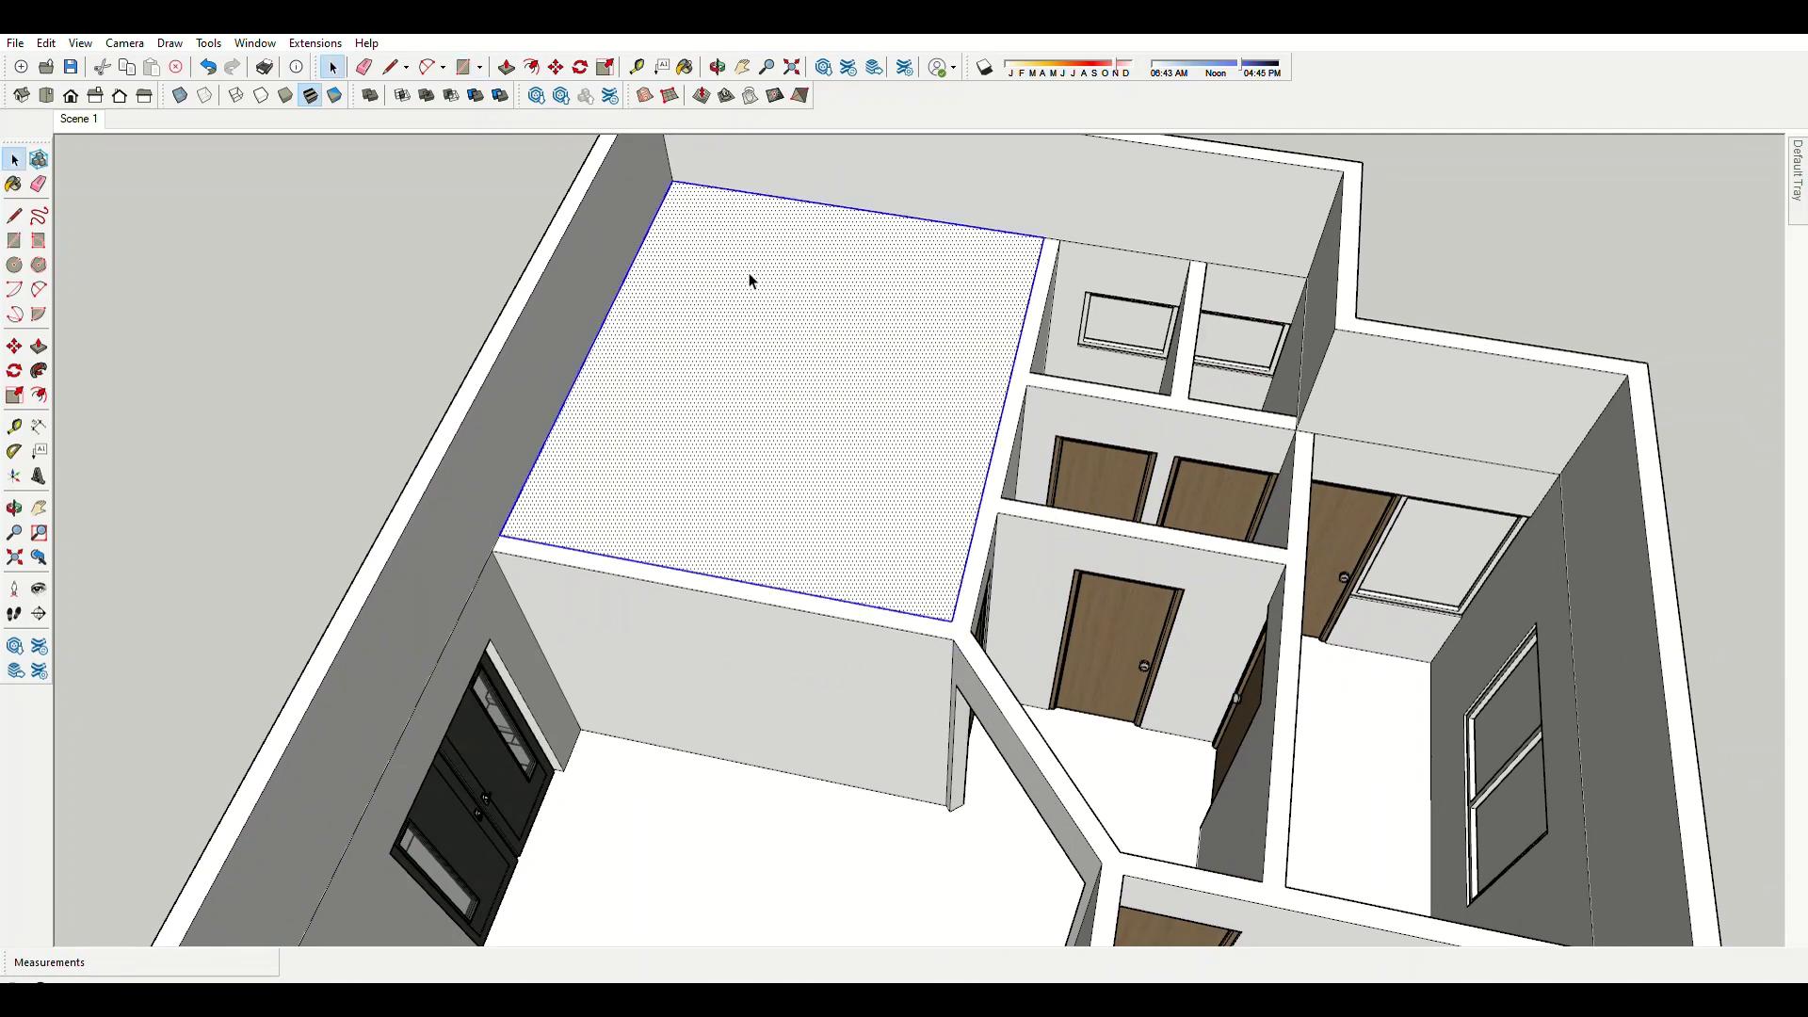
pyautogui.press('p')
pyautogui.click(842, 448)
pyautogui.moveTo(746, 484)
pyautogui.mouseDown(button='middle')
pyautogui.moveTo(864, 436)
pyautogui.moveTo(909, 517)
pyautogui.moveTo(840, 457)
pyautogui.moveTo(723, 484)
pyautogui.moveTo(731, 361)
pyautogui.mouseUp(button='middle')
pyautogui.press('Return')
pyautogui.press('space')
# Move the slab across the model into its new place.
pyautogui.moveTo(597, 302); pyautogui.dragTo(597, 262, button='middle')
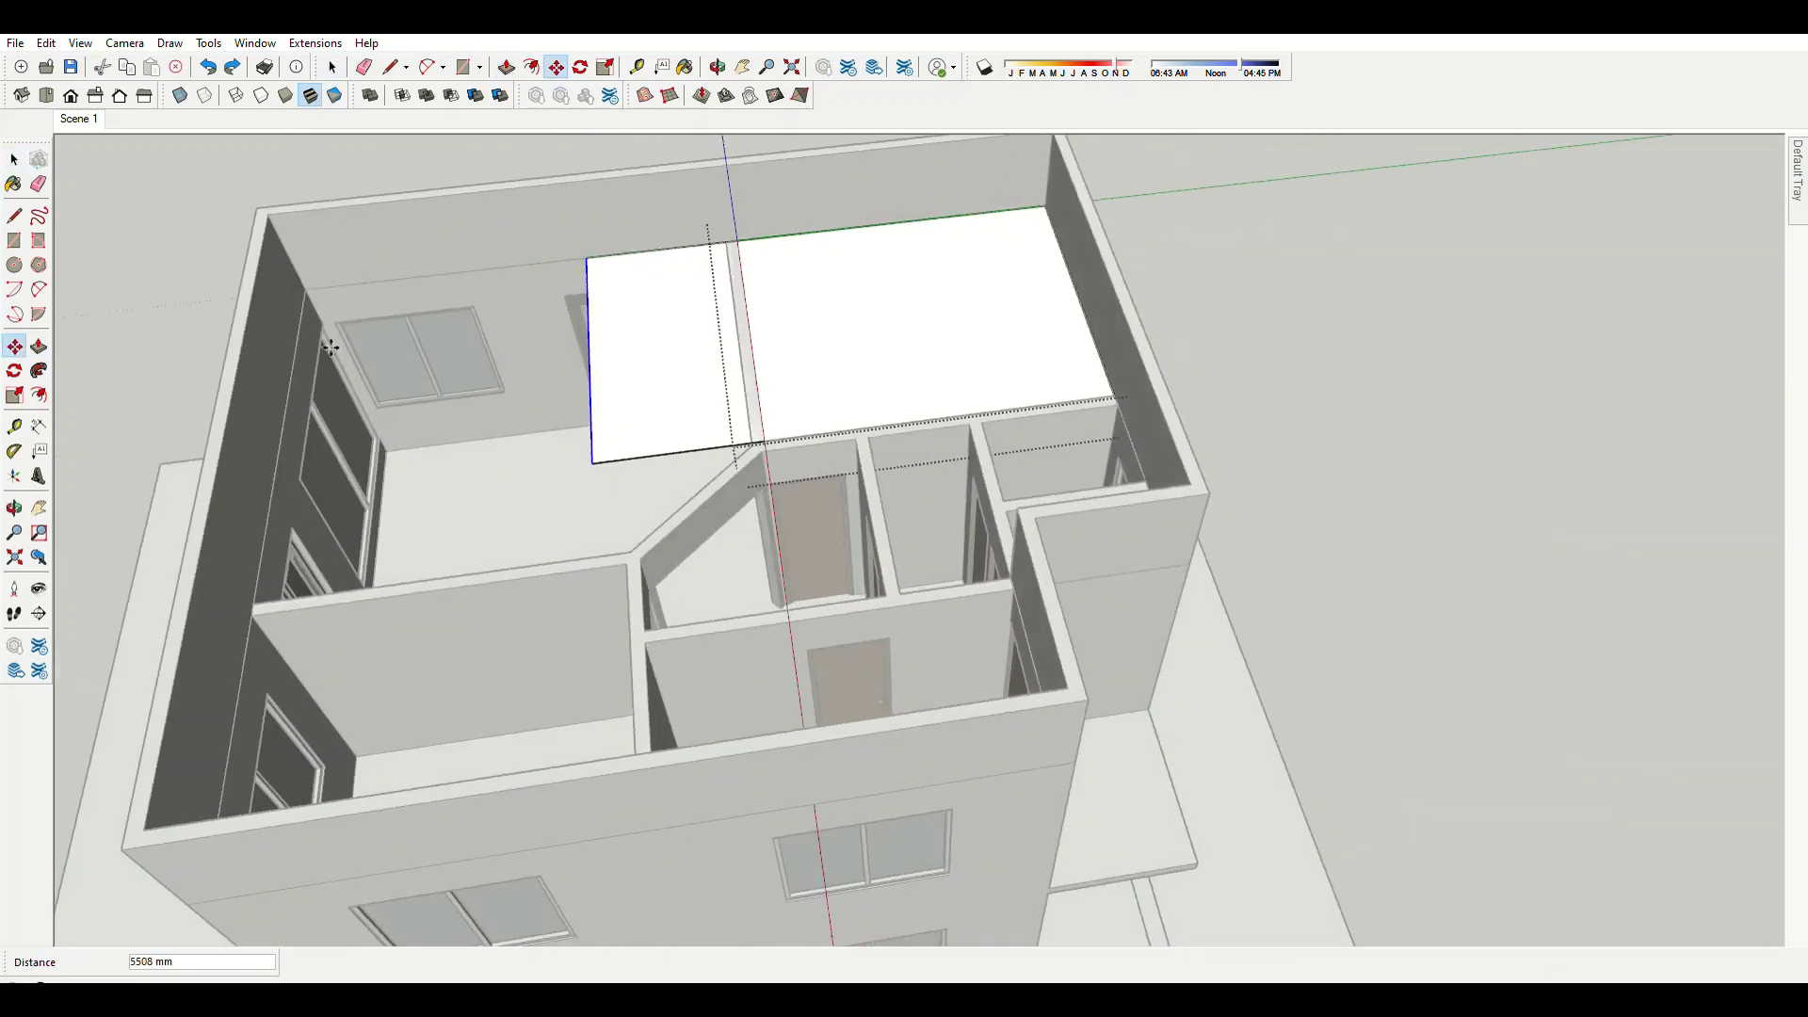
pyautogui.moveTo(323, 274)
pyautogui.mouseDown(button='middle')
pyautogui.moveTo(292, 610)
pyautogui.moveTo(637, 556)
pyautogui.moveTo(868, 340)
pyautogui.moveTo(259, 490)
pyautogui.moveTo(992, 201)
pyautogui.moveTo(1285, 497)
pyautogui.mouseUp(button='middle')
pyautogui.press('space')
pyautogui.scroll(5, 822, 263)
pyautogui.press('m')
pyautogui.click(815, 274)
pyautogui.click(998, 242)
pyautogui.press('space')
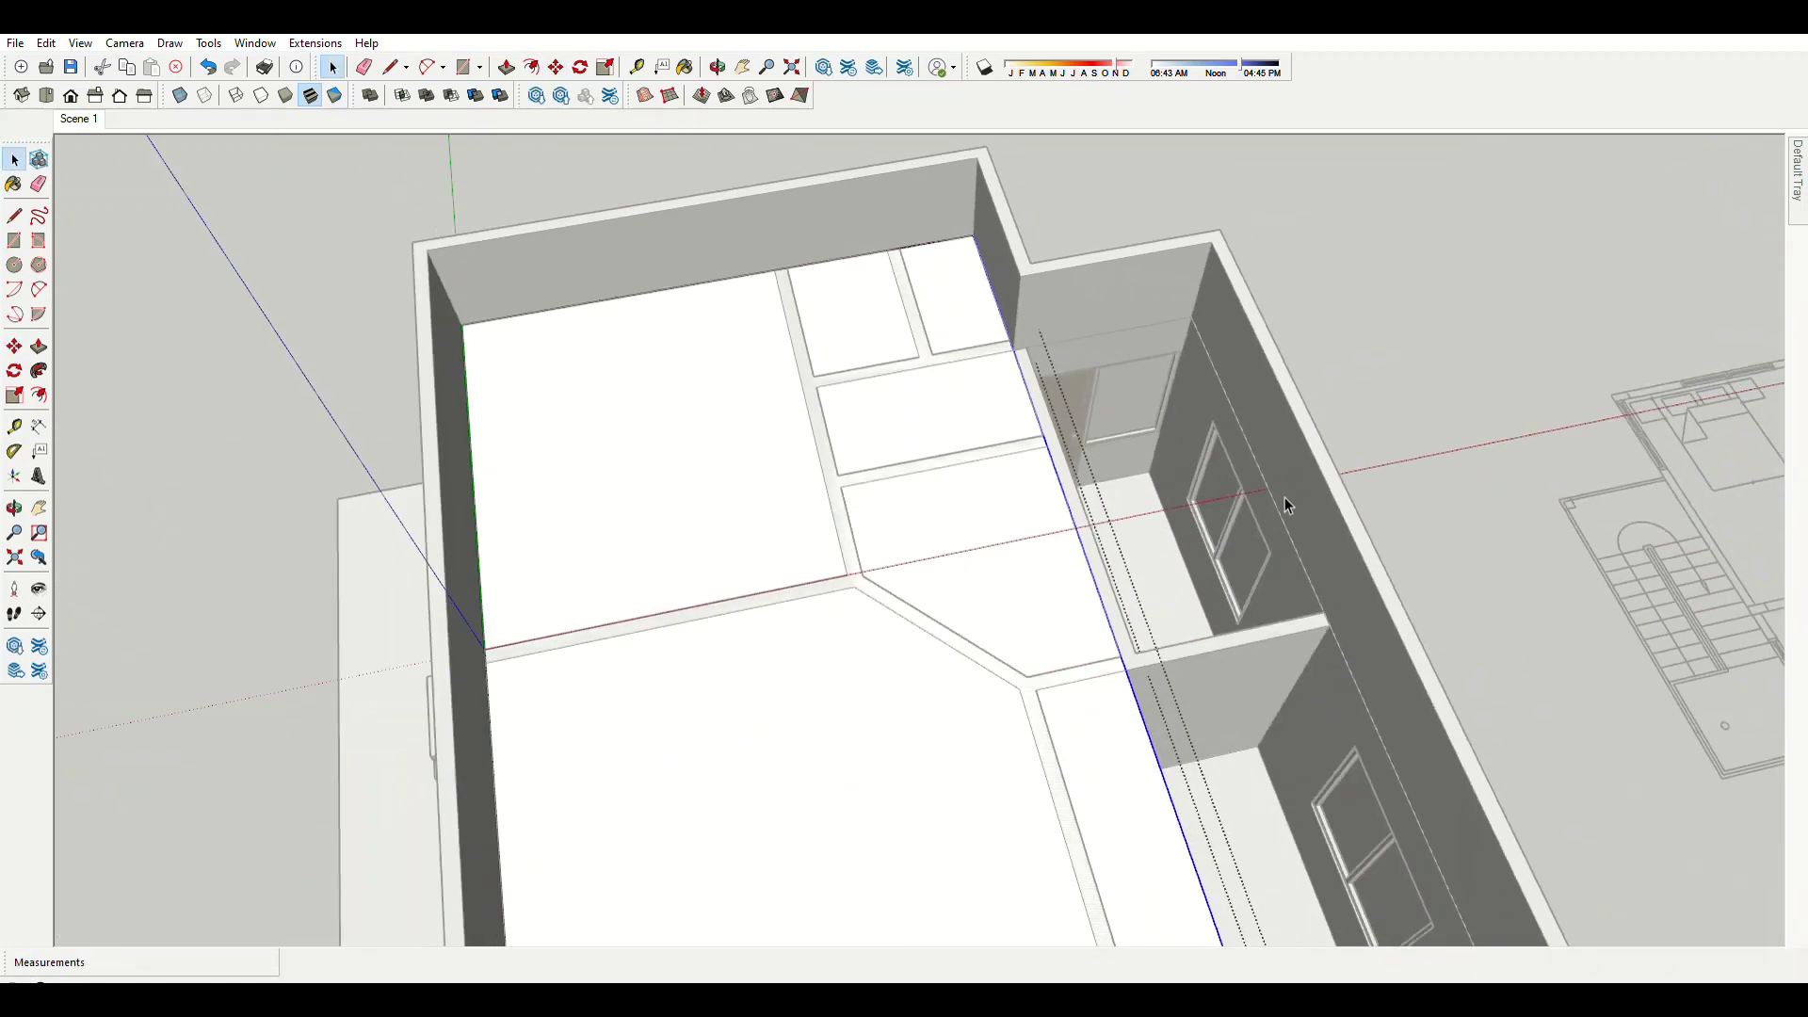
# Complete the 4050 × 2100 mm and 3900 × 2100 mm floor faces.
pyautogui.scroll(5, 1196, 690)
pyautogui.click(1178, 165)
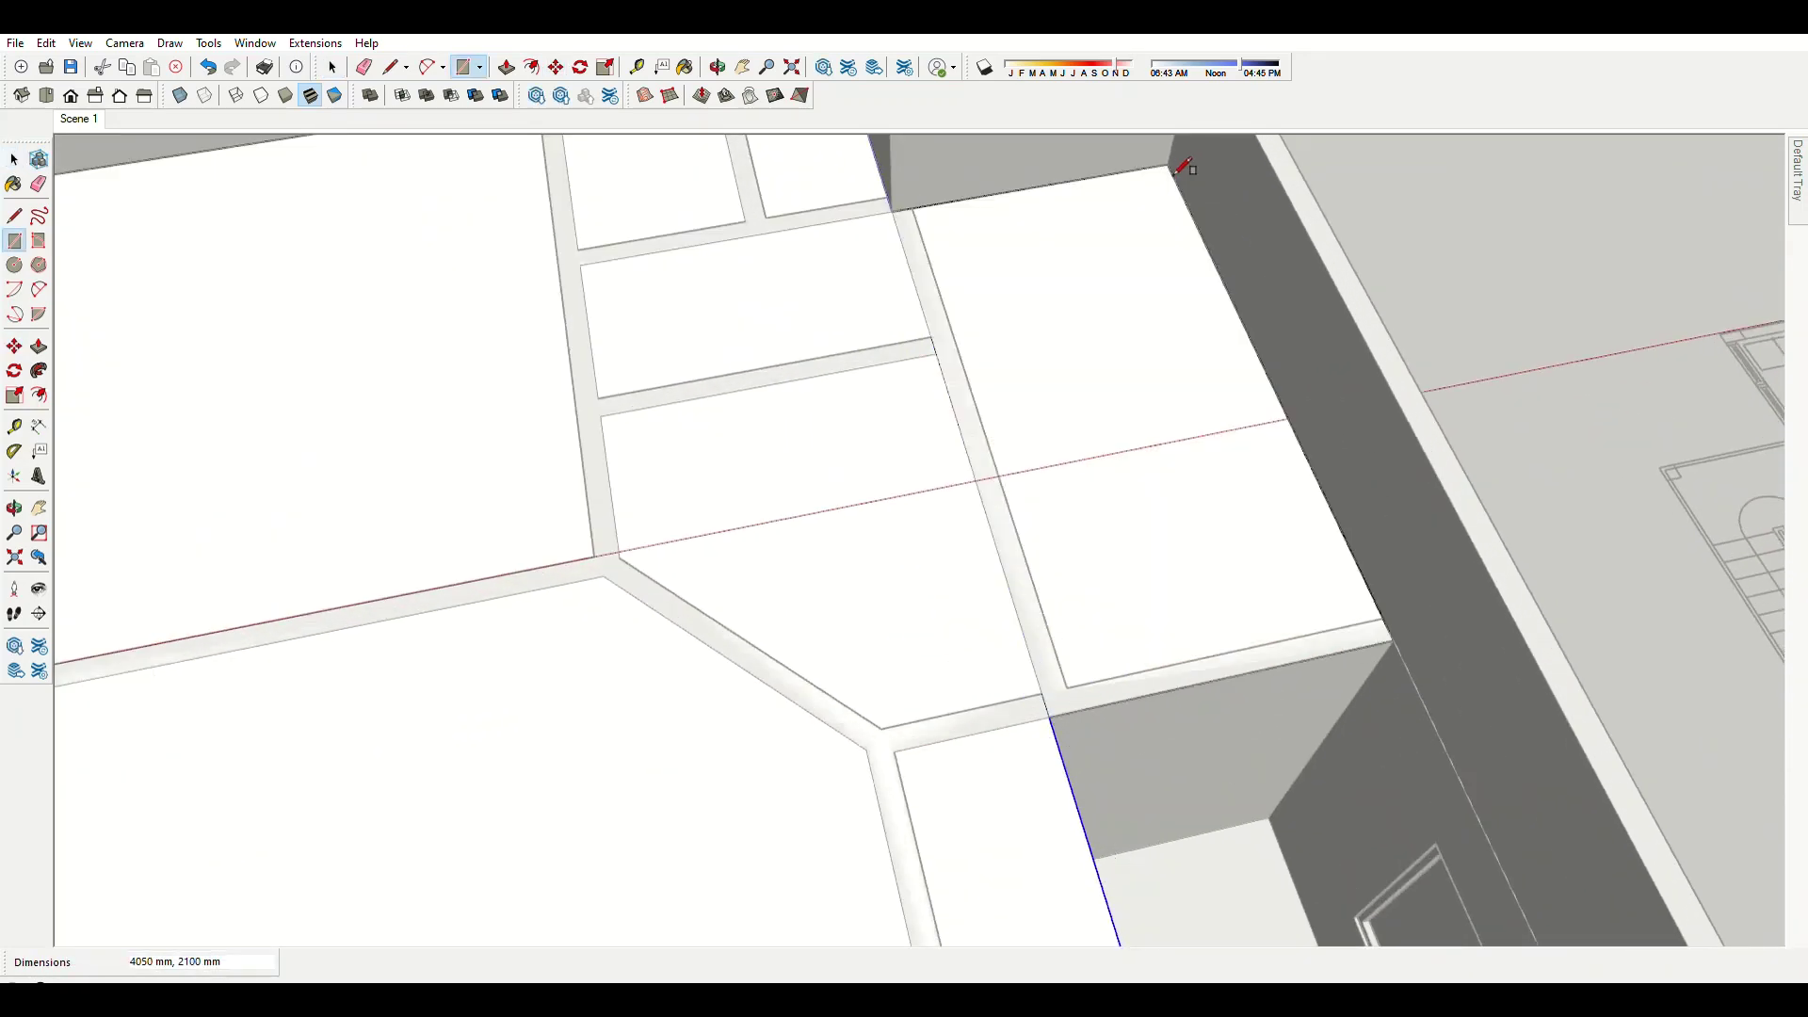
pyautogui.scroll(-5, 922, 292)
pyautogui.moveTo(884, 339); pyautogui.dragTo(1437, 522, button='middle')
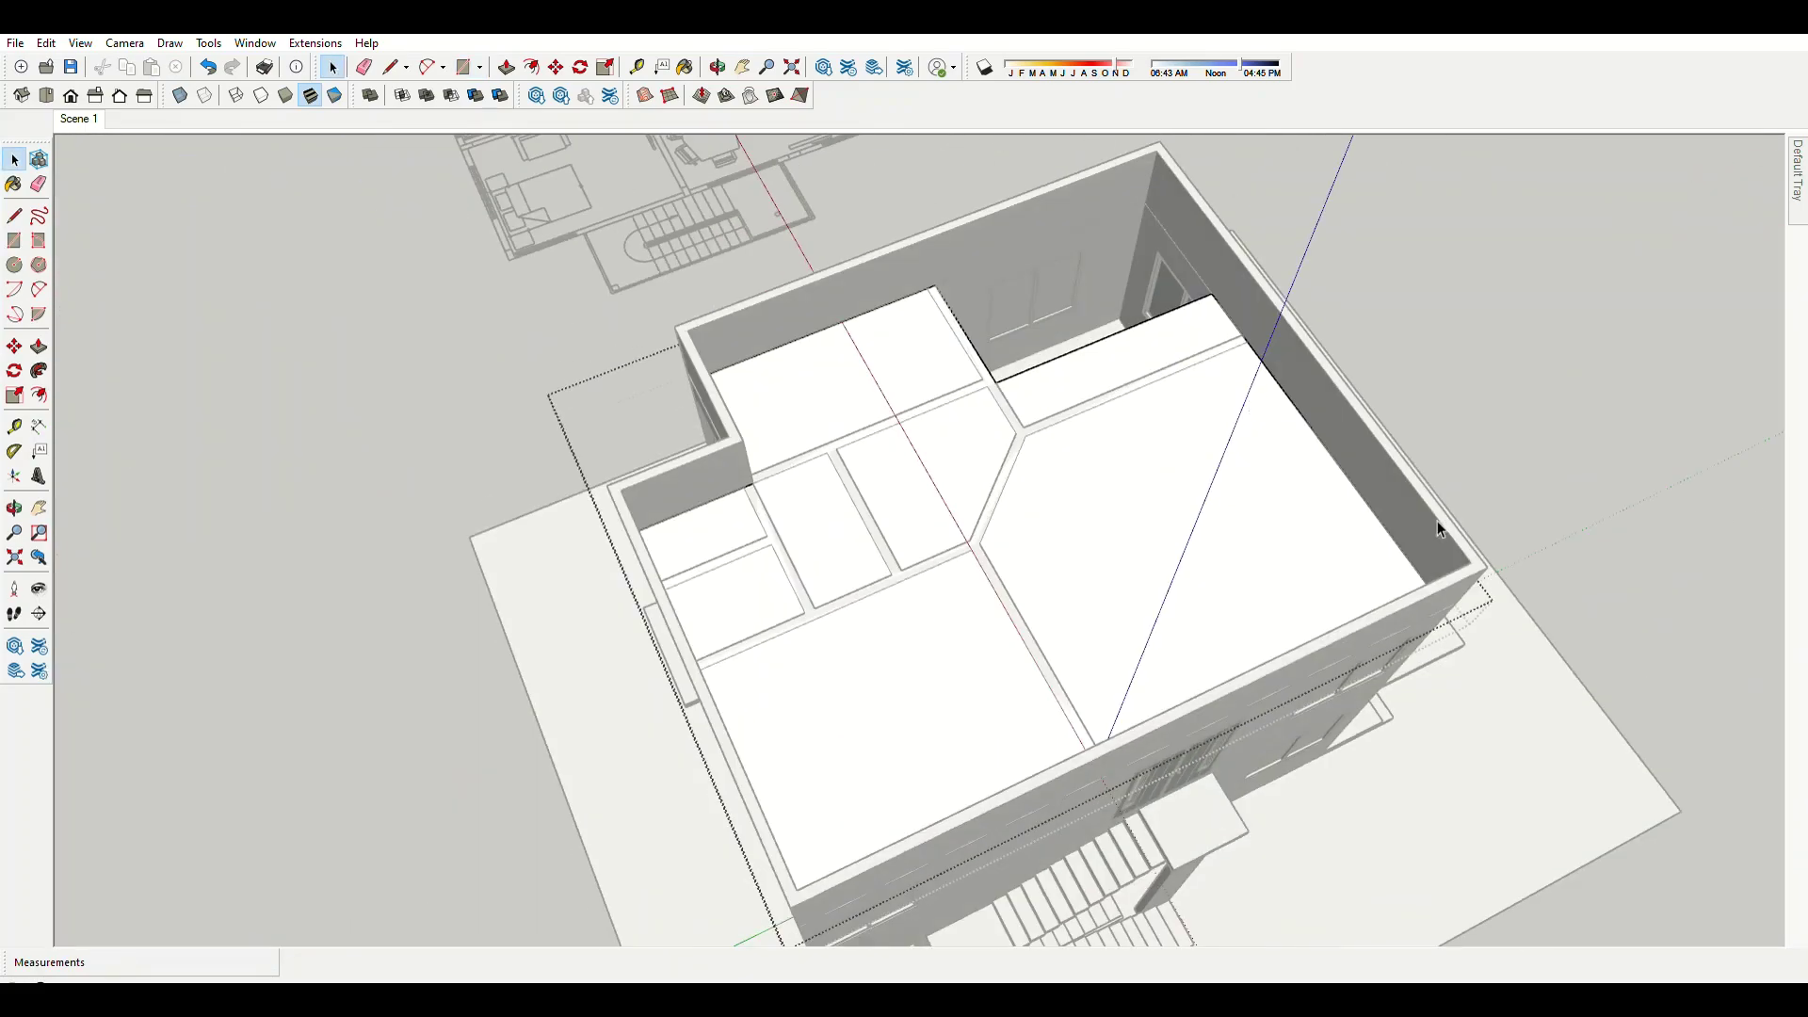
pyautogui.scroll(5, 1155, 184)
pyautogui.click(874, 542)
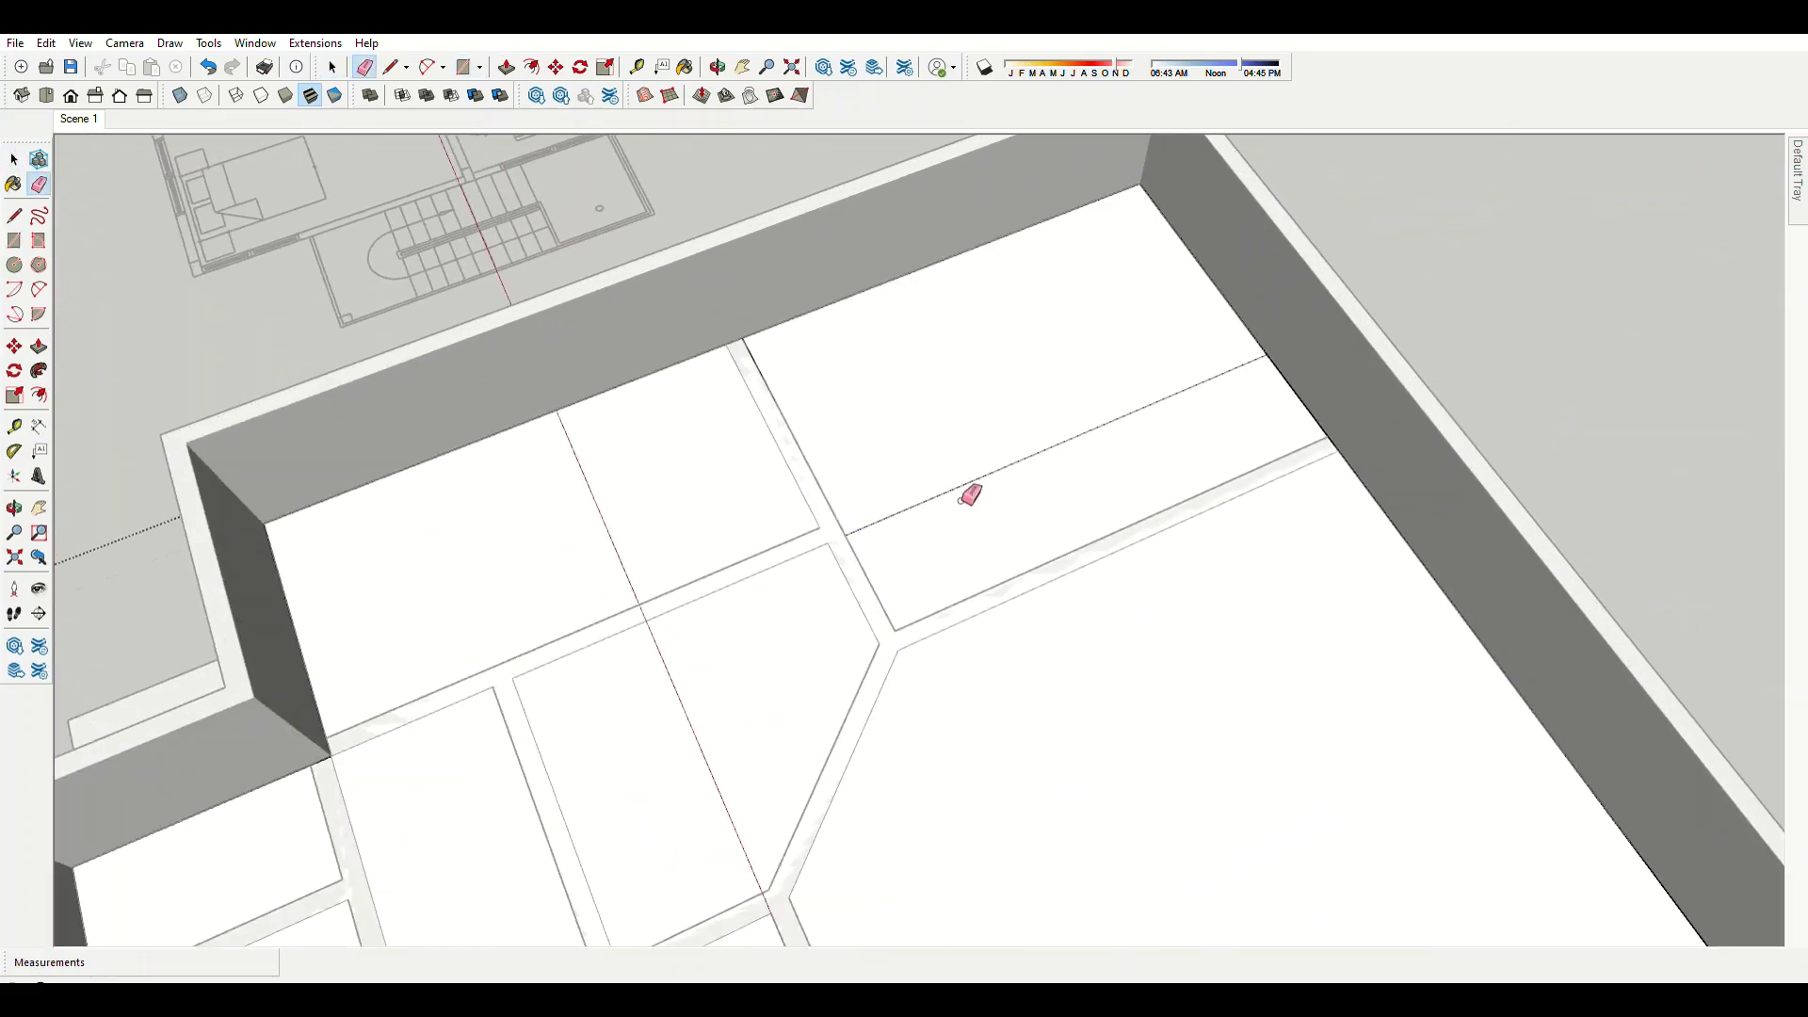
pyautogui.scroll(-5, 992, 392)
pyautogui.moveTo(827, 517); pyautogui.dragTo(1097, 468, button='middle')
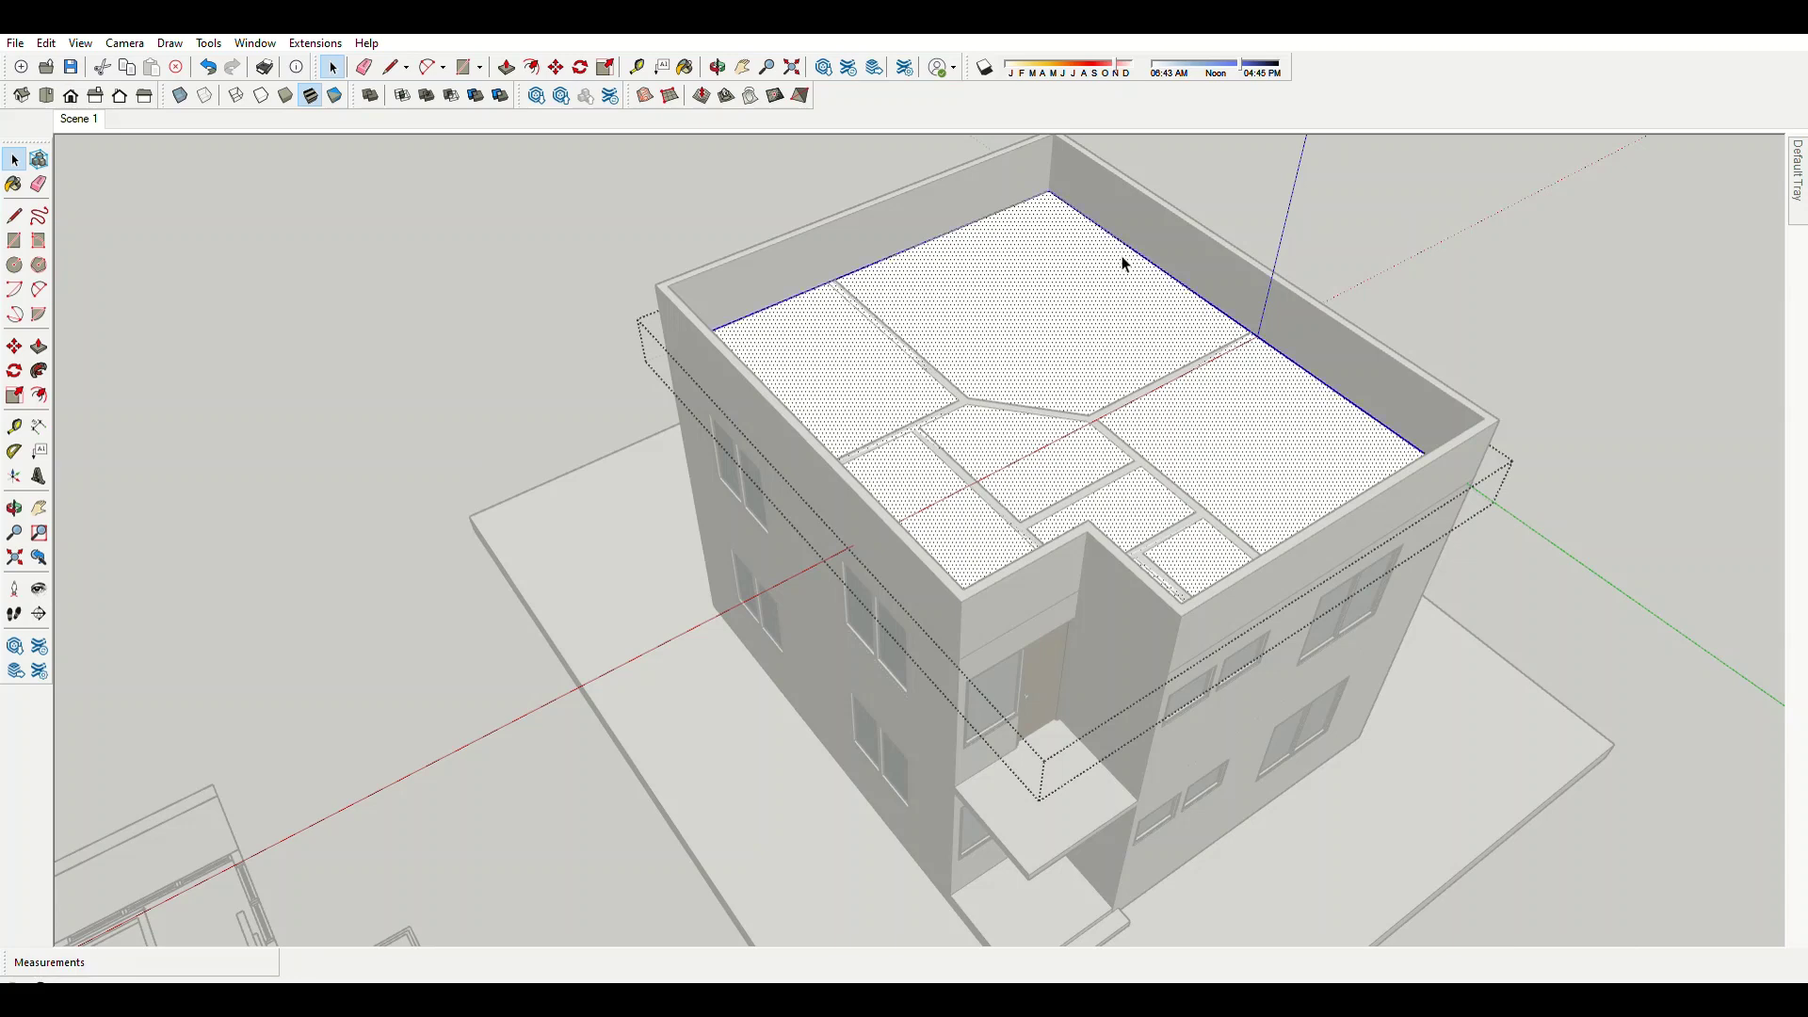
# Push the roof face up 150 mm to form the roof slab.
pyautogui.press('p')
pyautogui.scroll(3, 1130, 301)
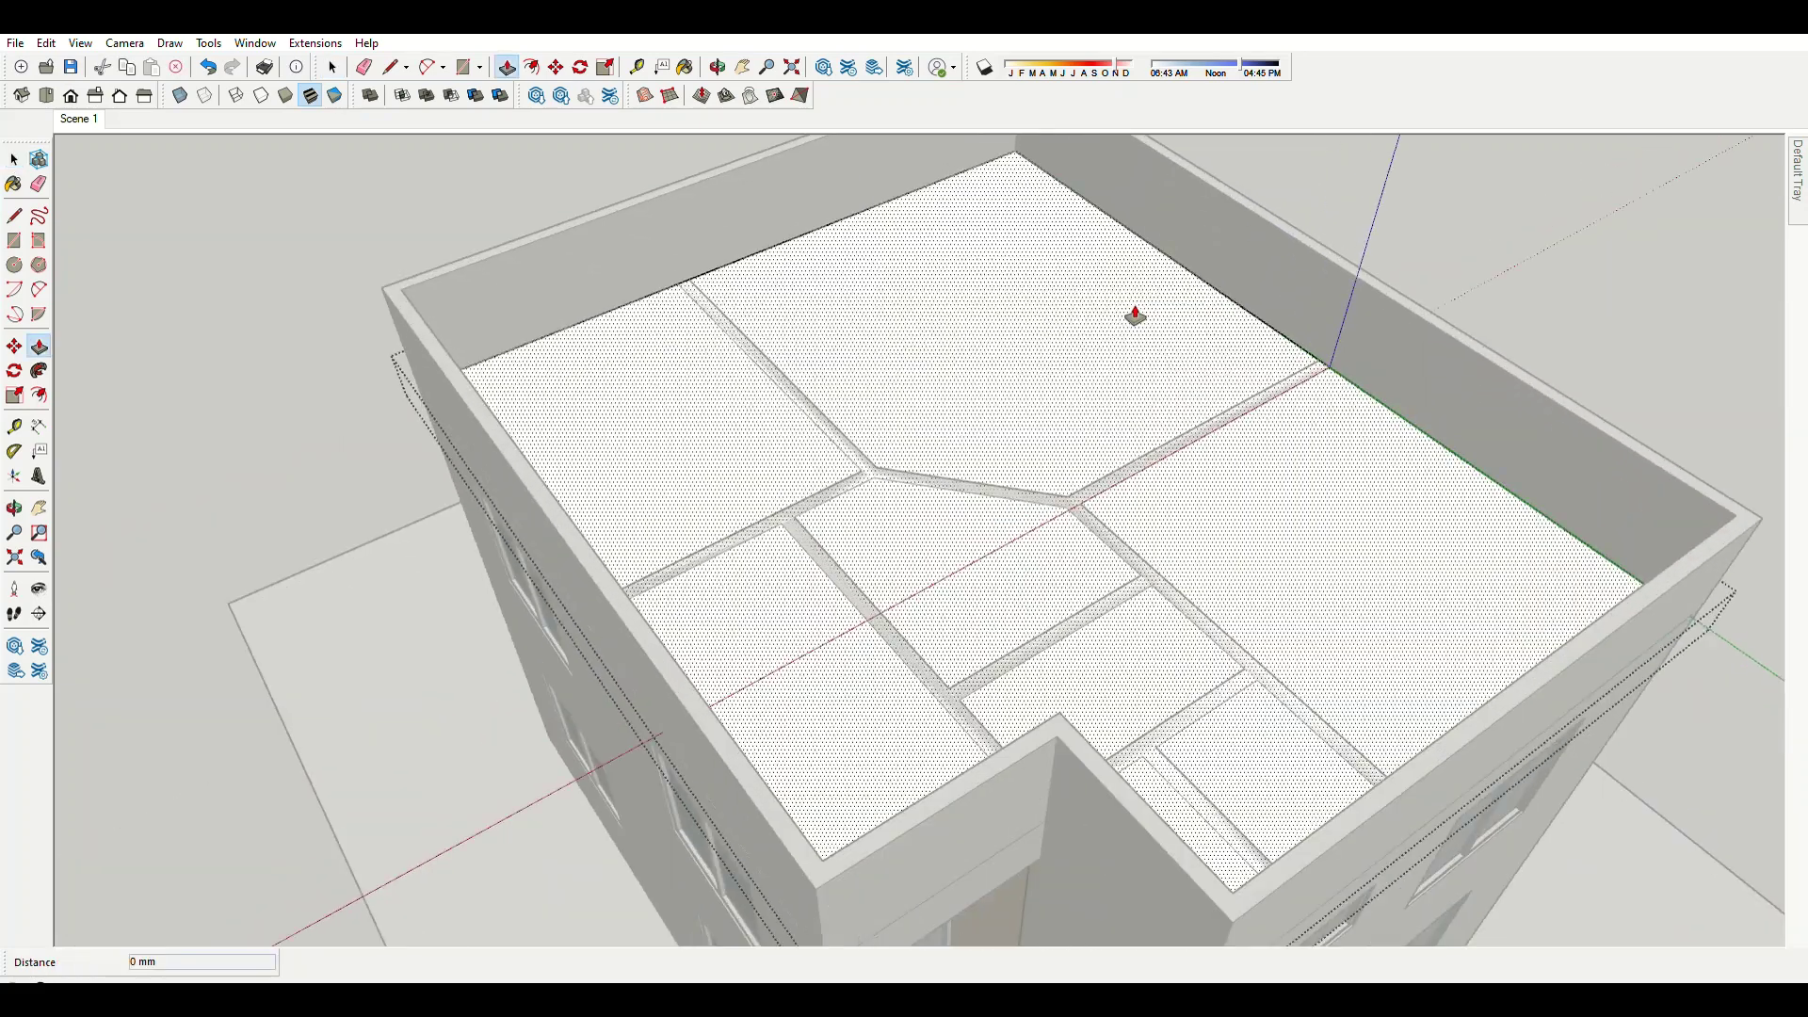
pyautogui.click(1136, 314)
pyautogui.write('150')
pyautogui.press('Return')
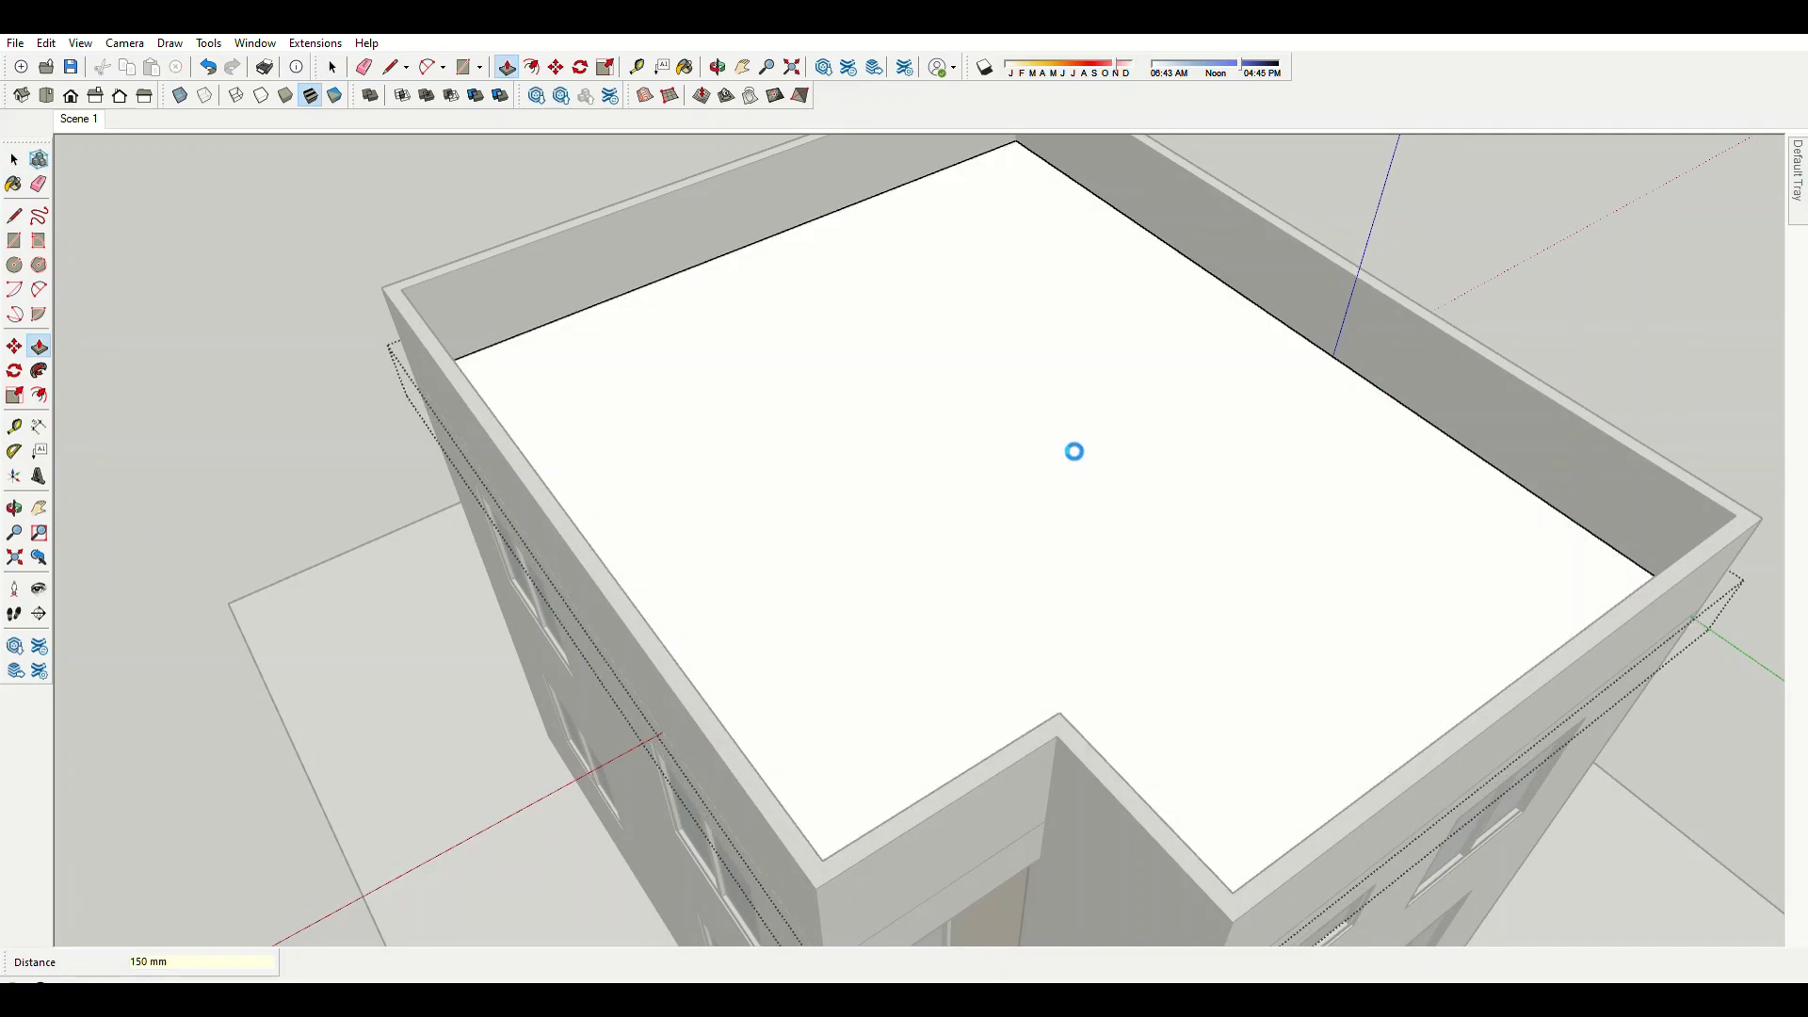
pyautogui.press('space')
pyautogui.scroll(-5, 1053, 370)
pyautogui.moveTo(895, 291); pyautogui.dragTo(443, 536, button='middle')
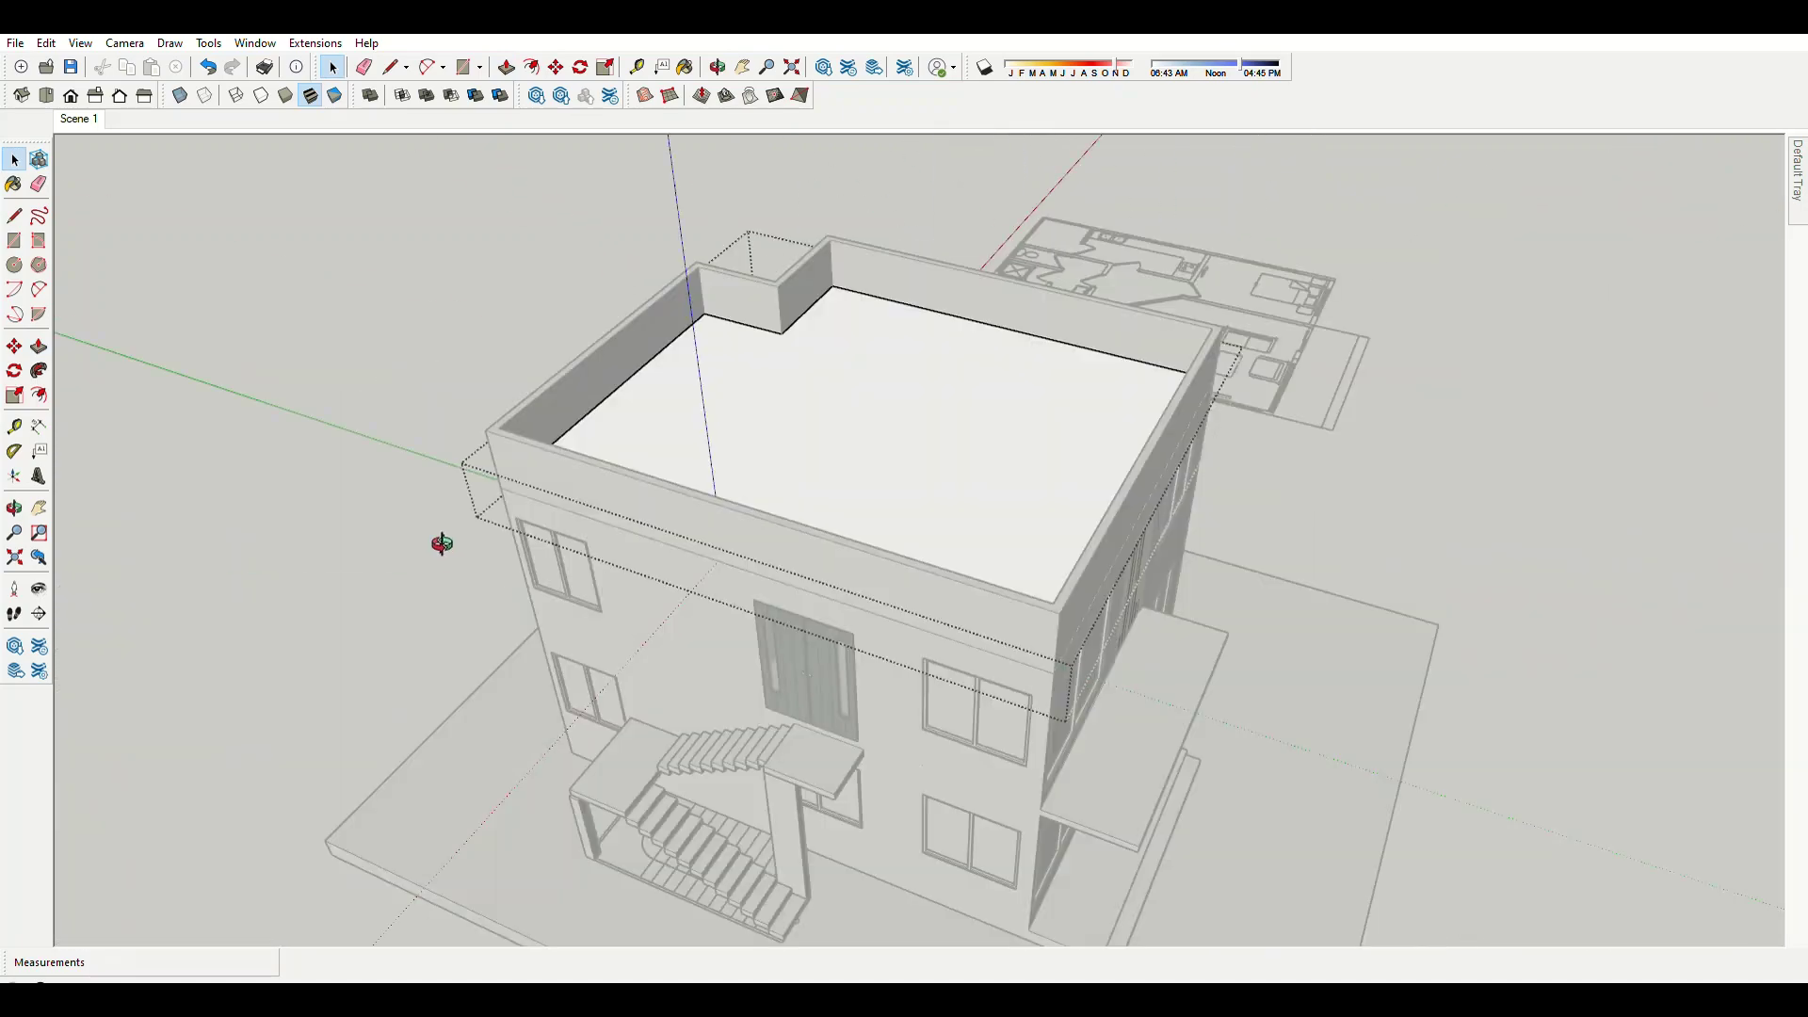
# Orbit around to the notch in the parapet wall.
pyautogui.scroll(5, 902, 254)
pyautogui.scroll(5, 847, 282)
pyautogui.press('p')
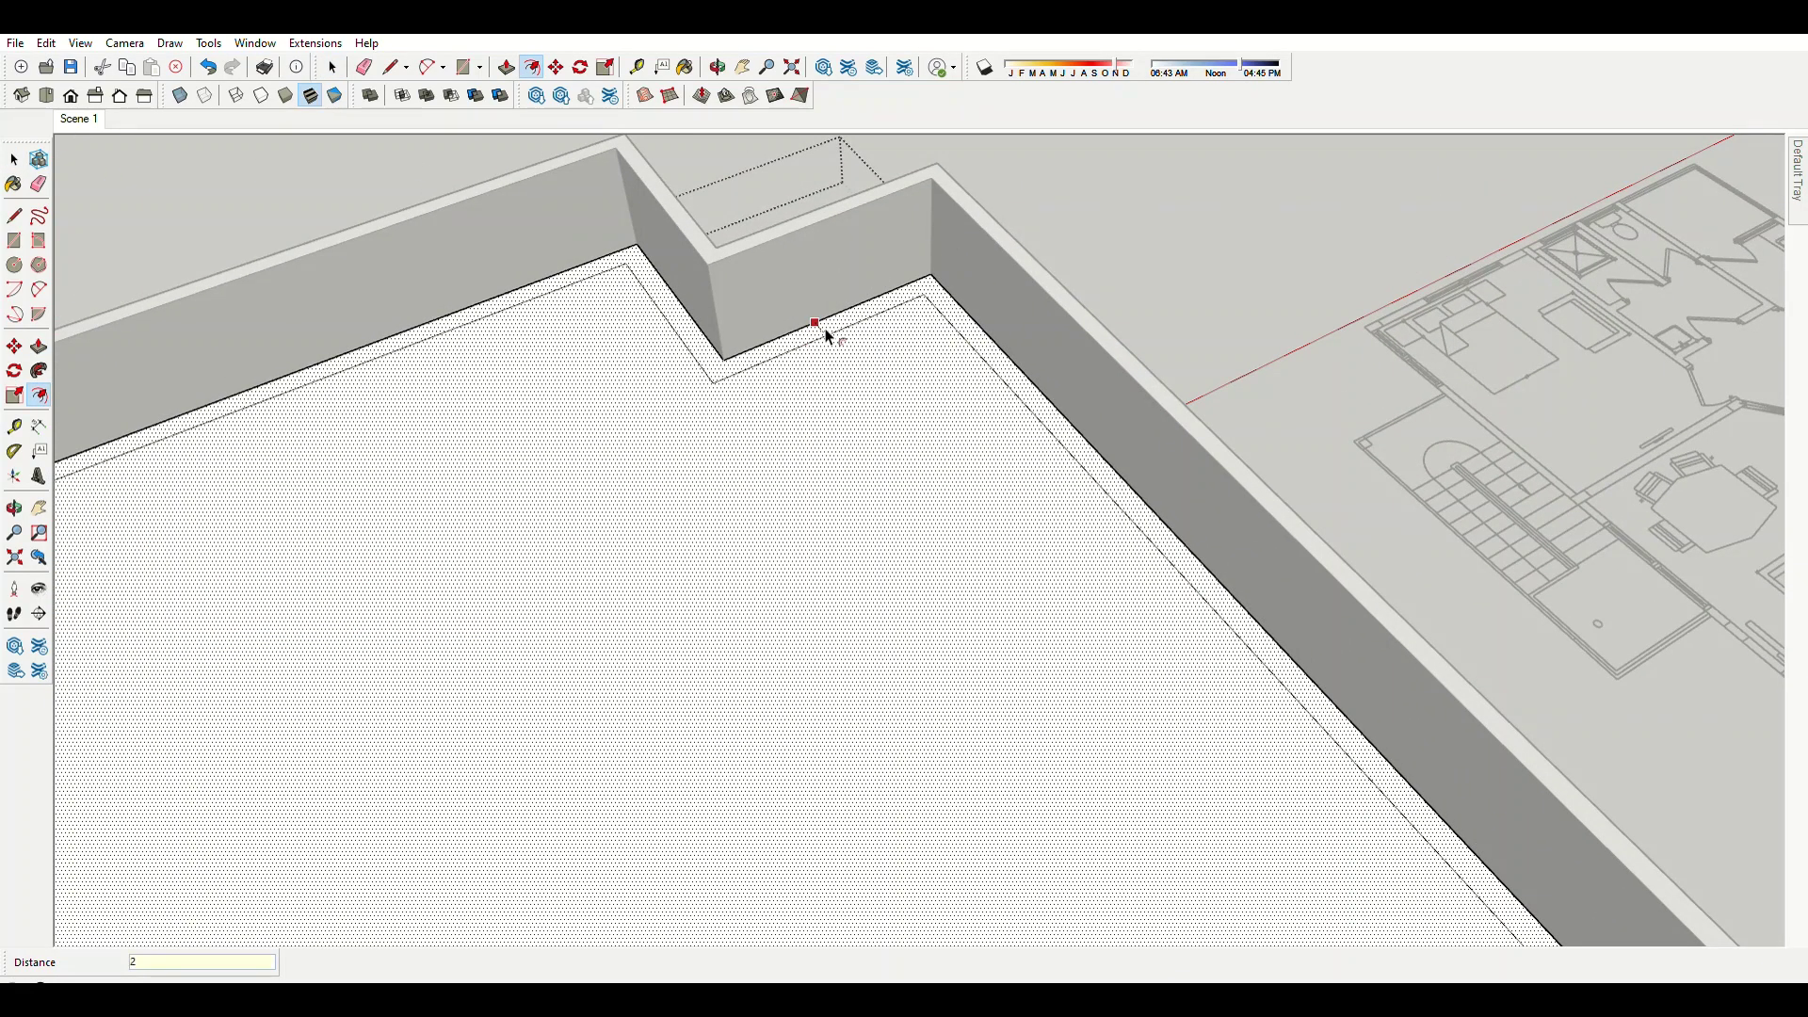
pyautogui.press('space')
pyautogui.scroll(-5, 829, 336)
pyautogui.moveTo(864, 411); pyautogui.dragTo(723, 319, button='middle')
pyautogui.scroll(5, 723, 319)
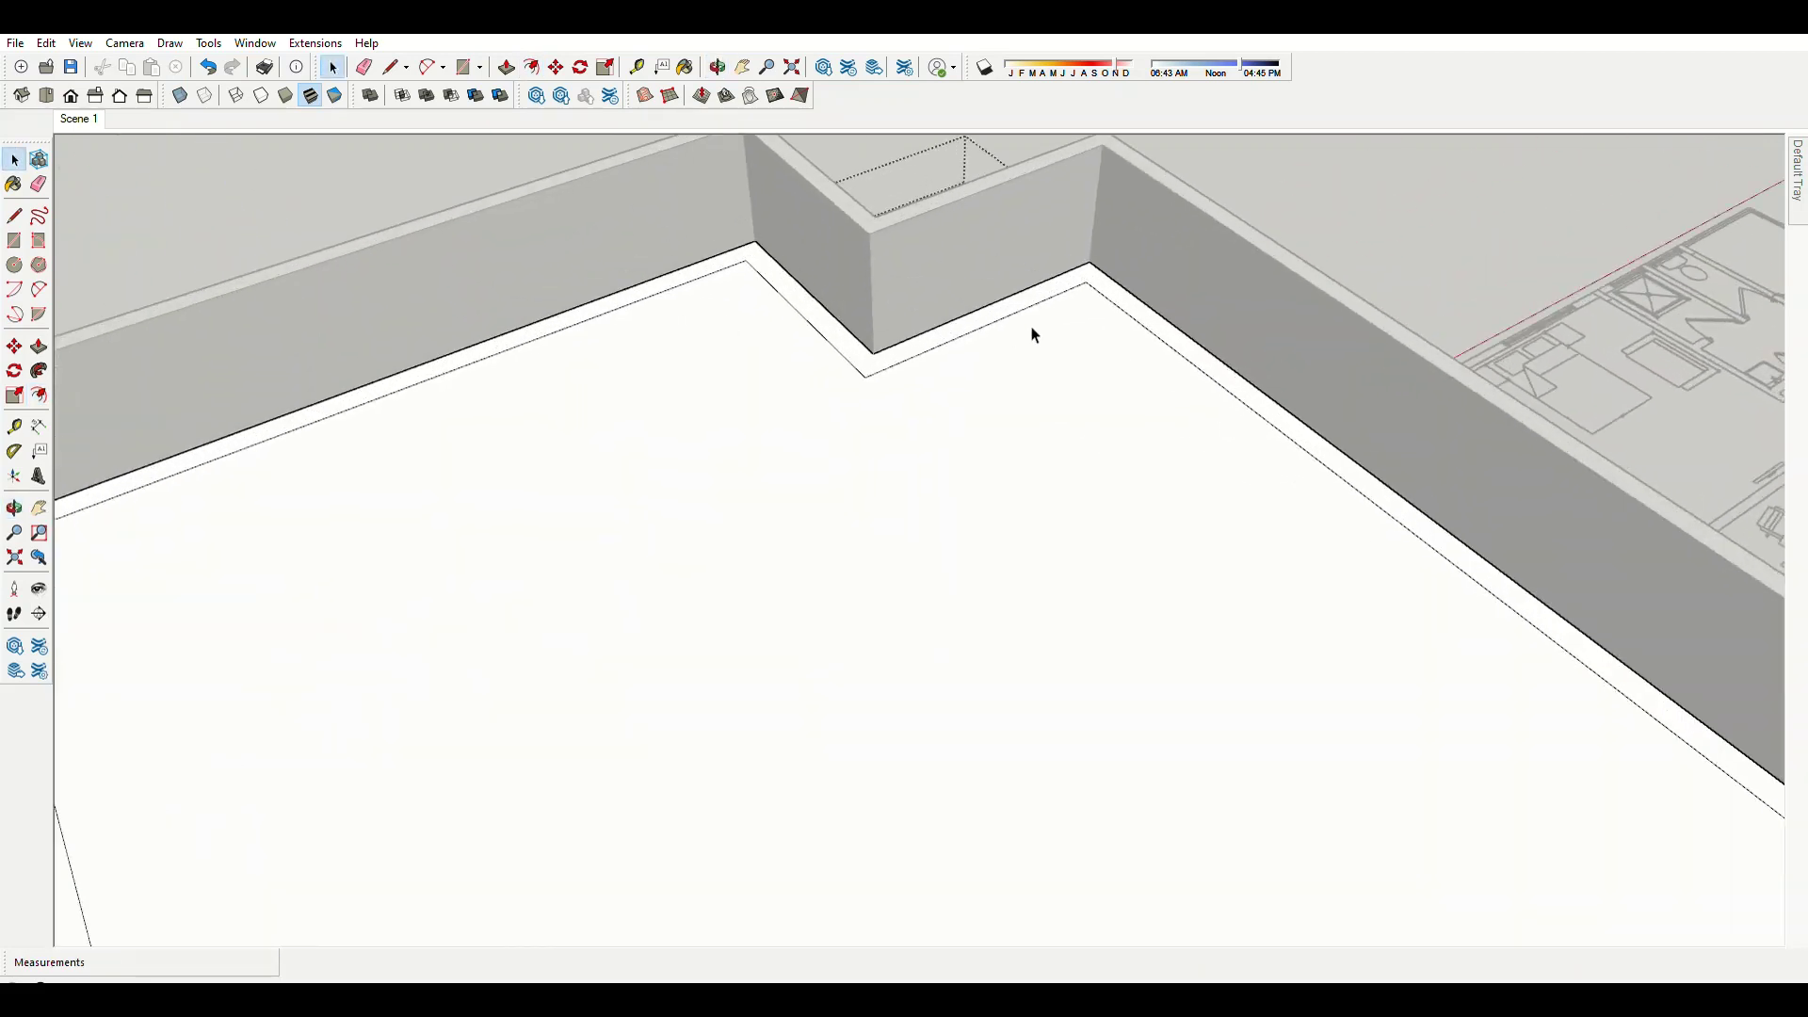
pyautogui.scroll(-5, 1033, 335)
pyautogui.moveTo(822, 358); pyautogui.dragTo(1250, 383, button='middle')
pyautogui.scroll(3, 875, 274)
pyautogui.scroll(2, 890, 260)
# Split off a thin roof strip along the parapet and sink it into a groove.
pyautogui.press('l')
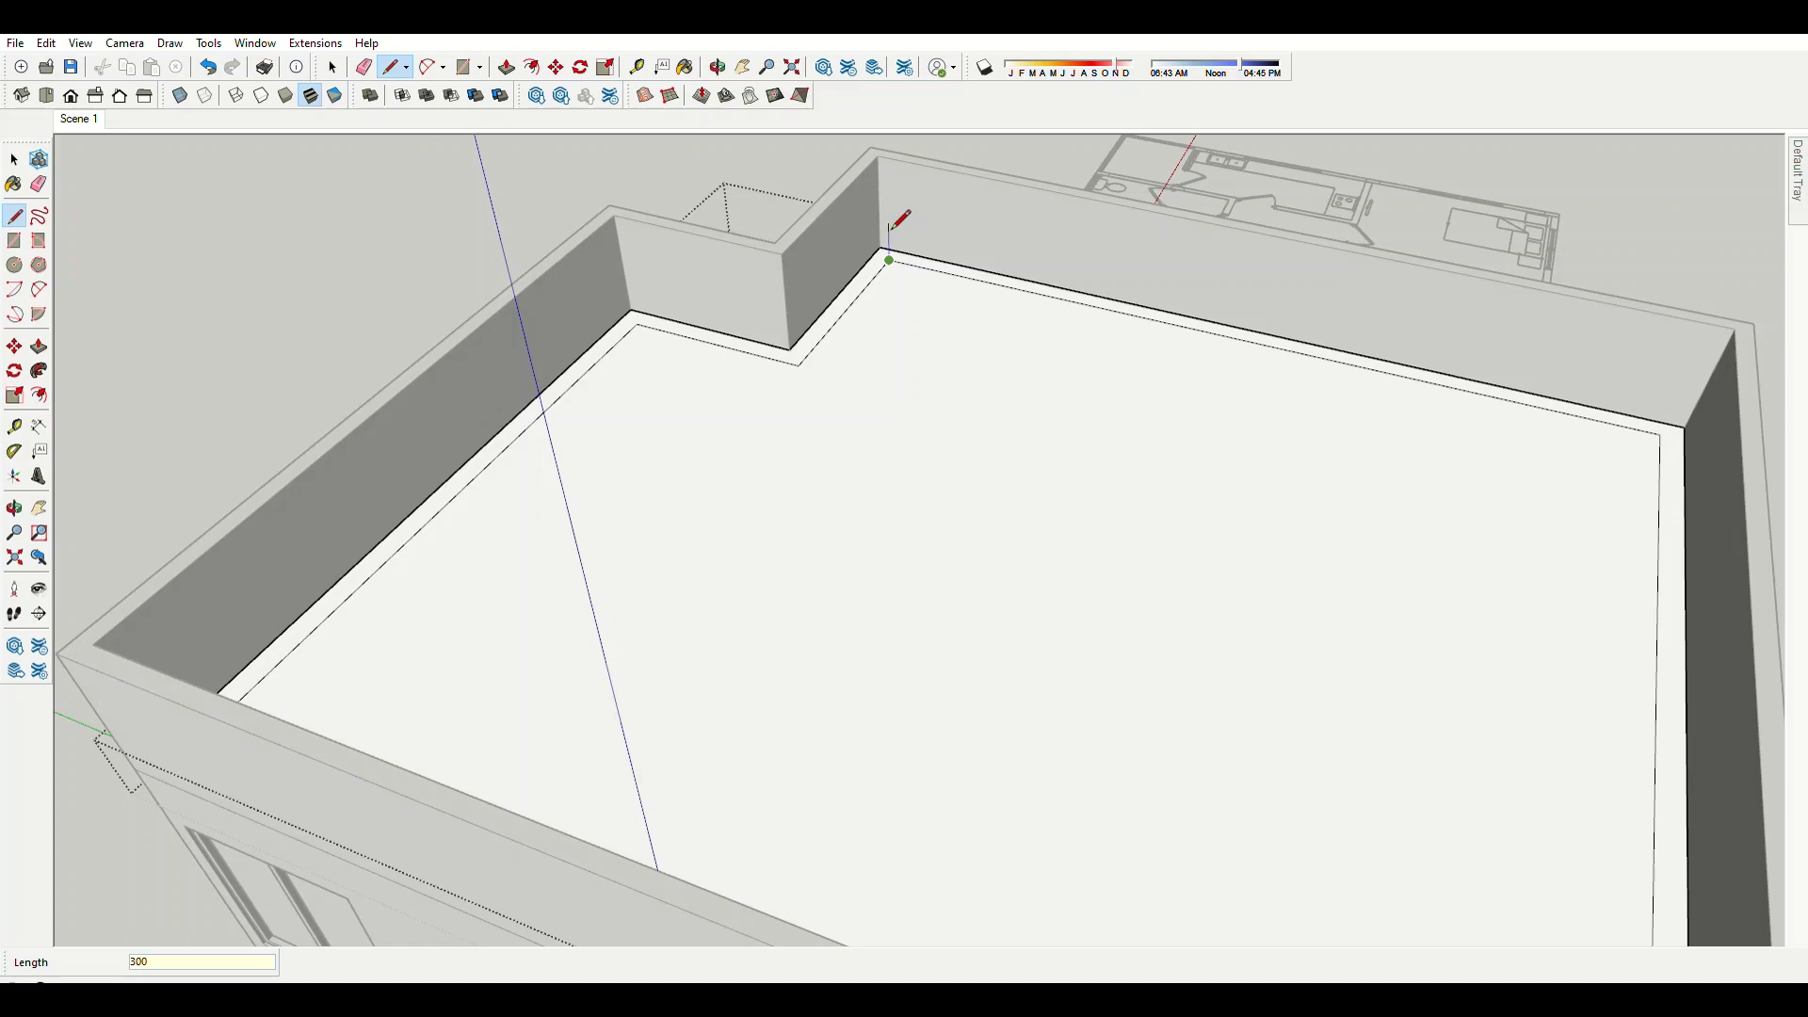
pyautogui.click(945, 260)
pyautogui.scroll(-3, 768, 347)
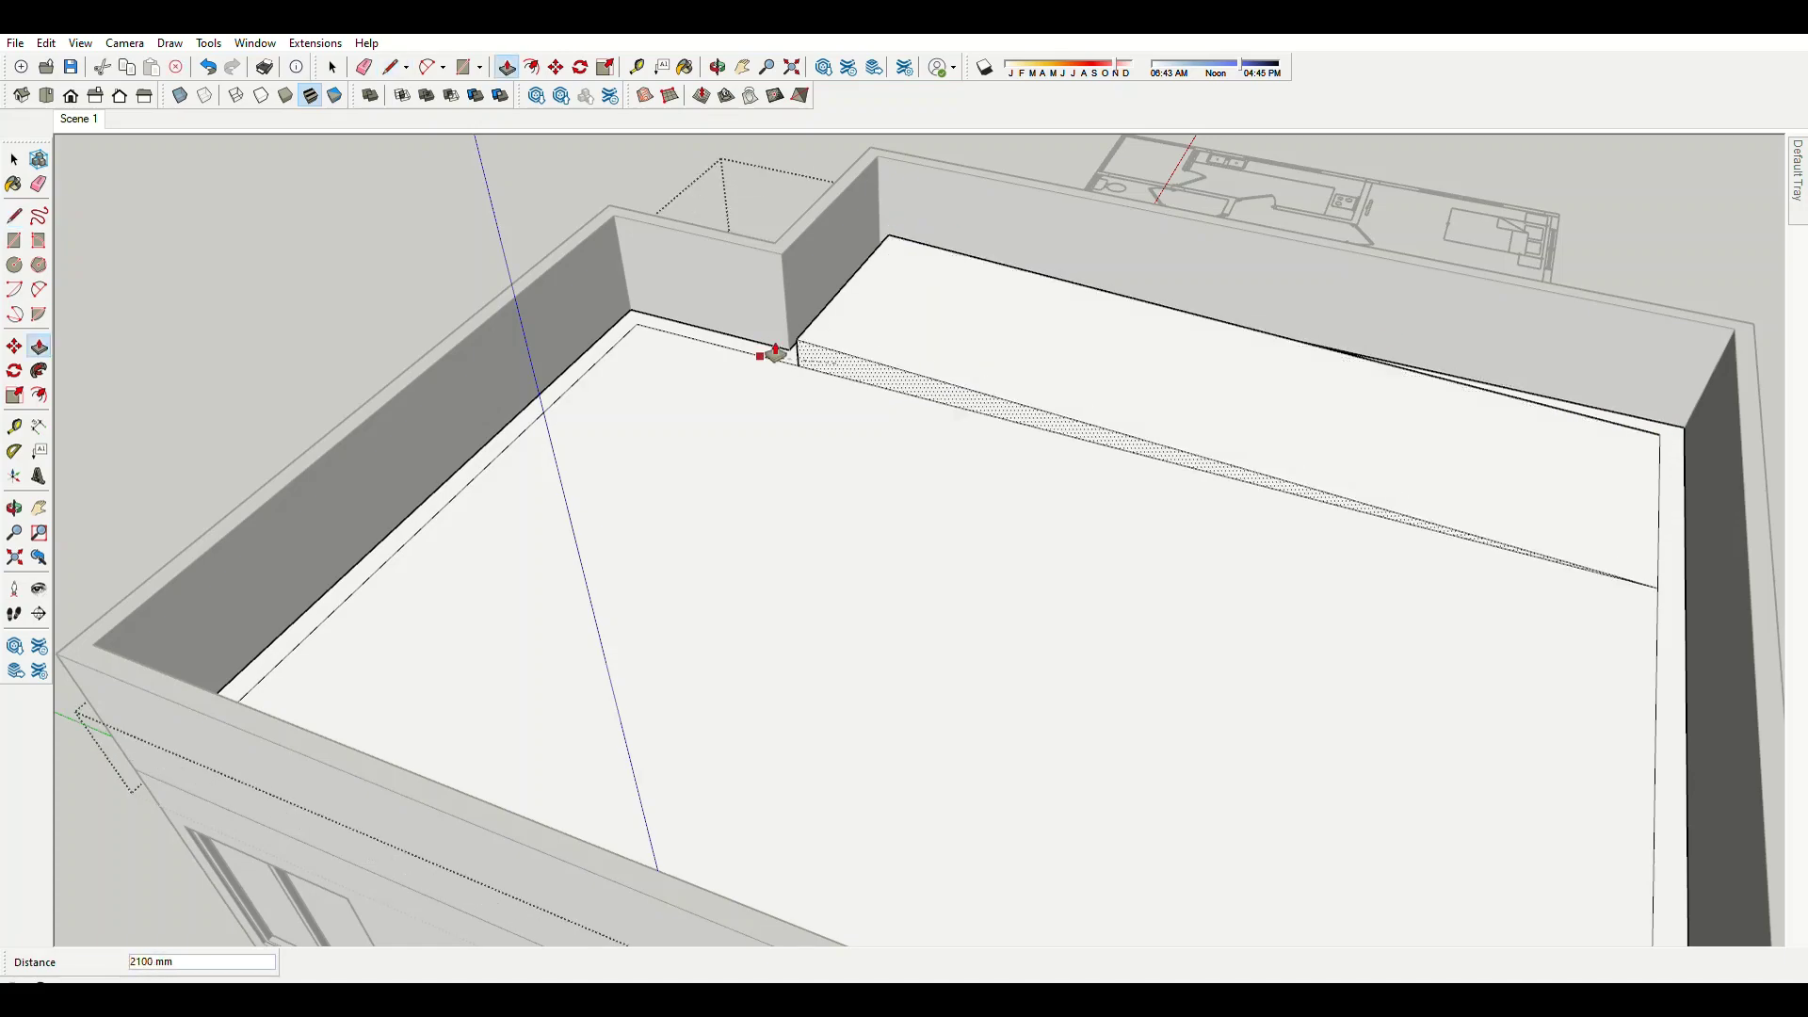
pyautogui.press('p')
pyautogui.moveTo(1110, 392)
pyautogui.mouseDown(button='middle')
pyautogui.moveTo(1128, 495)
pyautogui.moveTo(1465, 504)
pyautogui.moveTo(570, 537)
pyautogui.mouseUp(button='middle')
pyautogui.scroll(3, 1469, 523)
pyautogui.doubleClick(1472, 532)
pyautogui.scroll(-3, 1049, 505)
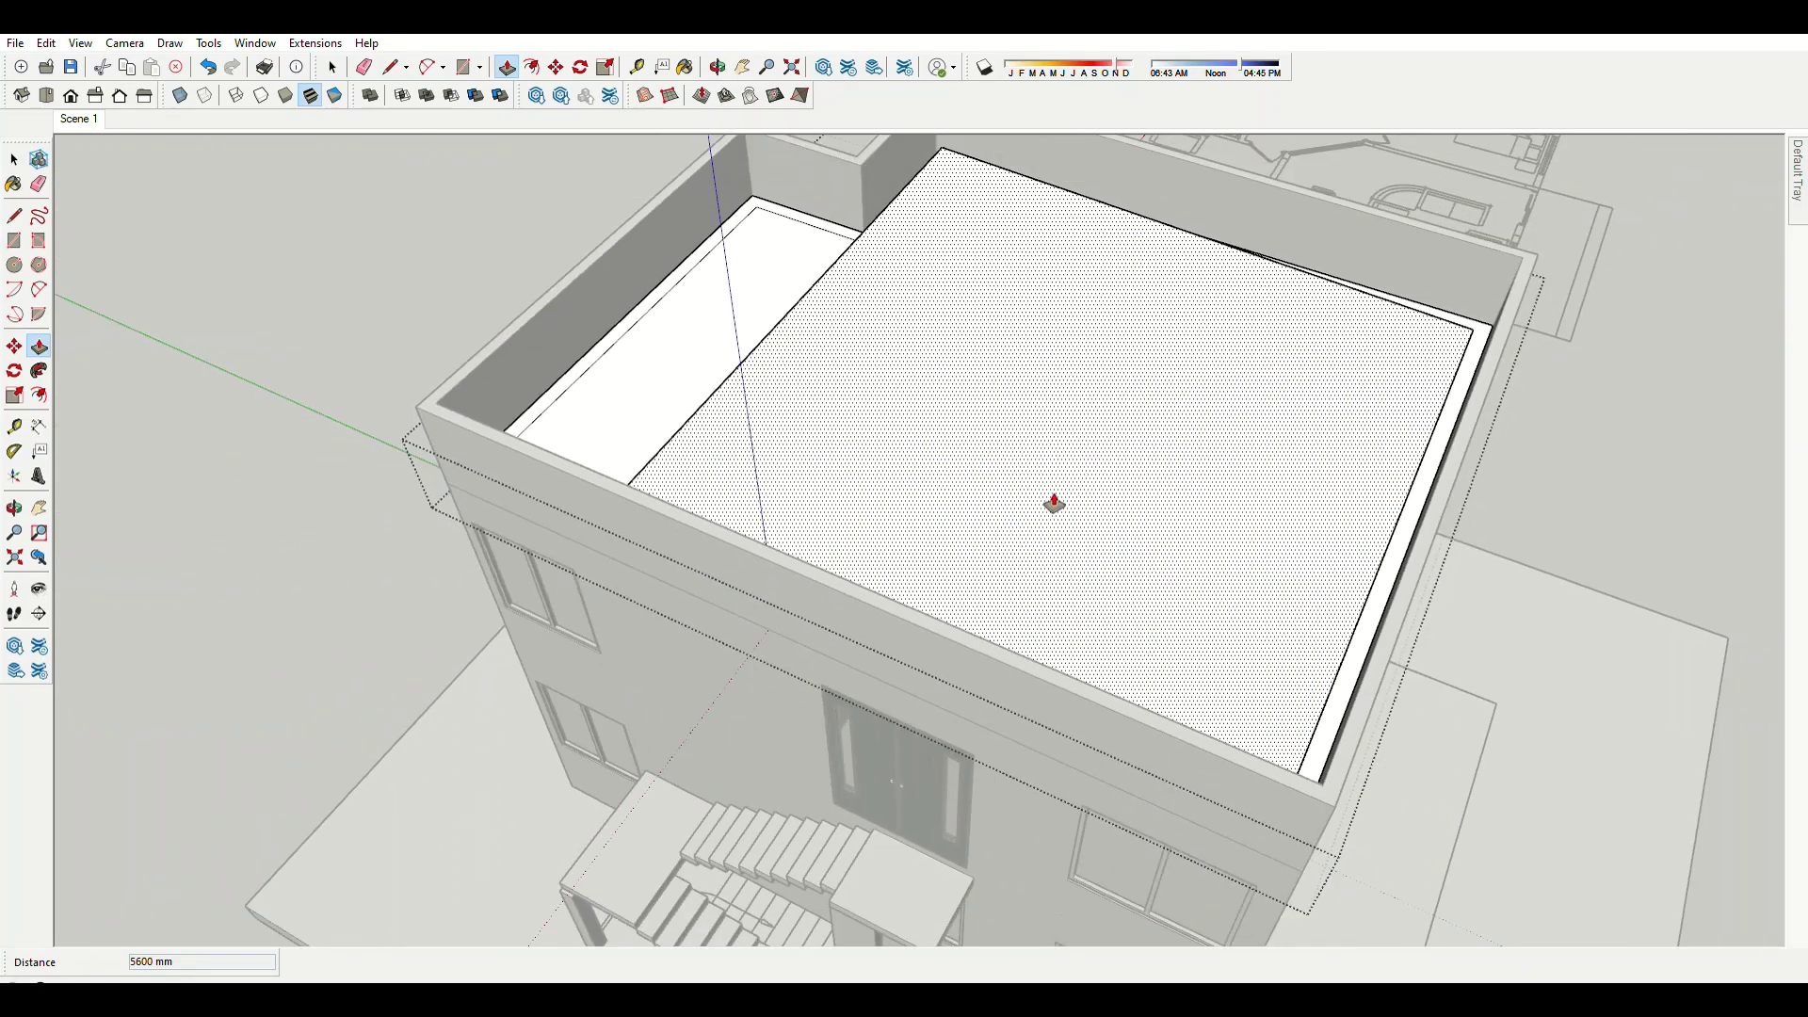
pyautogui.moveTo(1049, 505); pyautogui.dragTo(787, 302, button='middle')
pyautogui.scroll(4, 928, 327)
pyautogui.scroll(3, 913, 327)
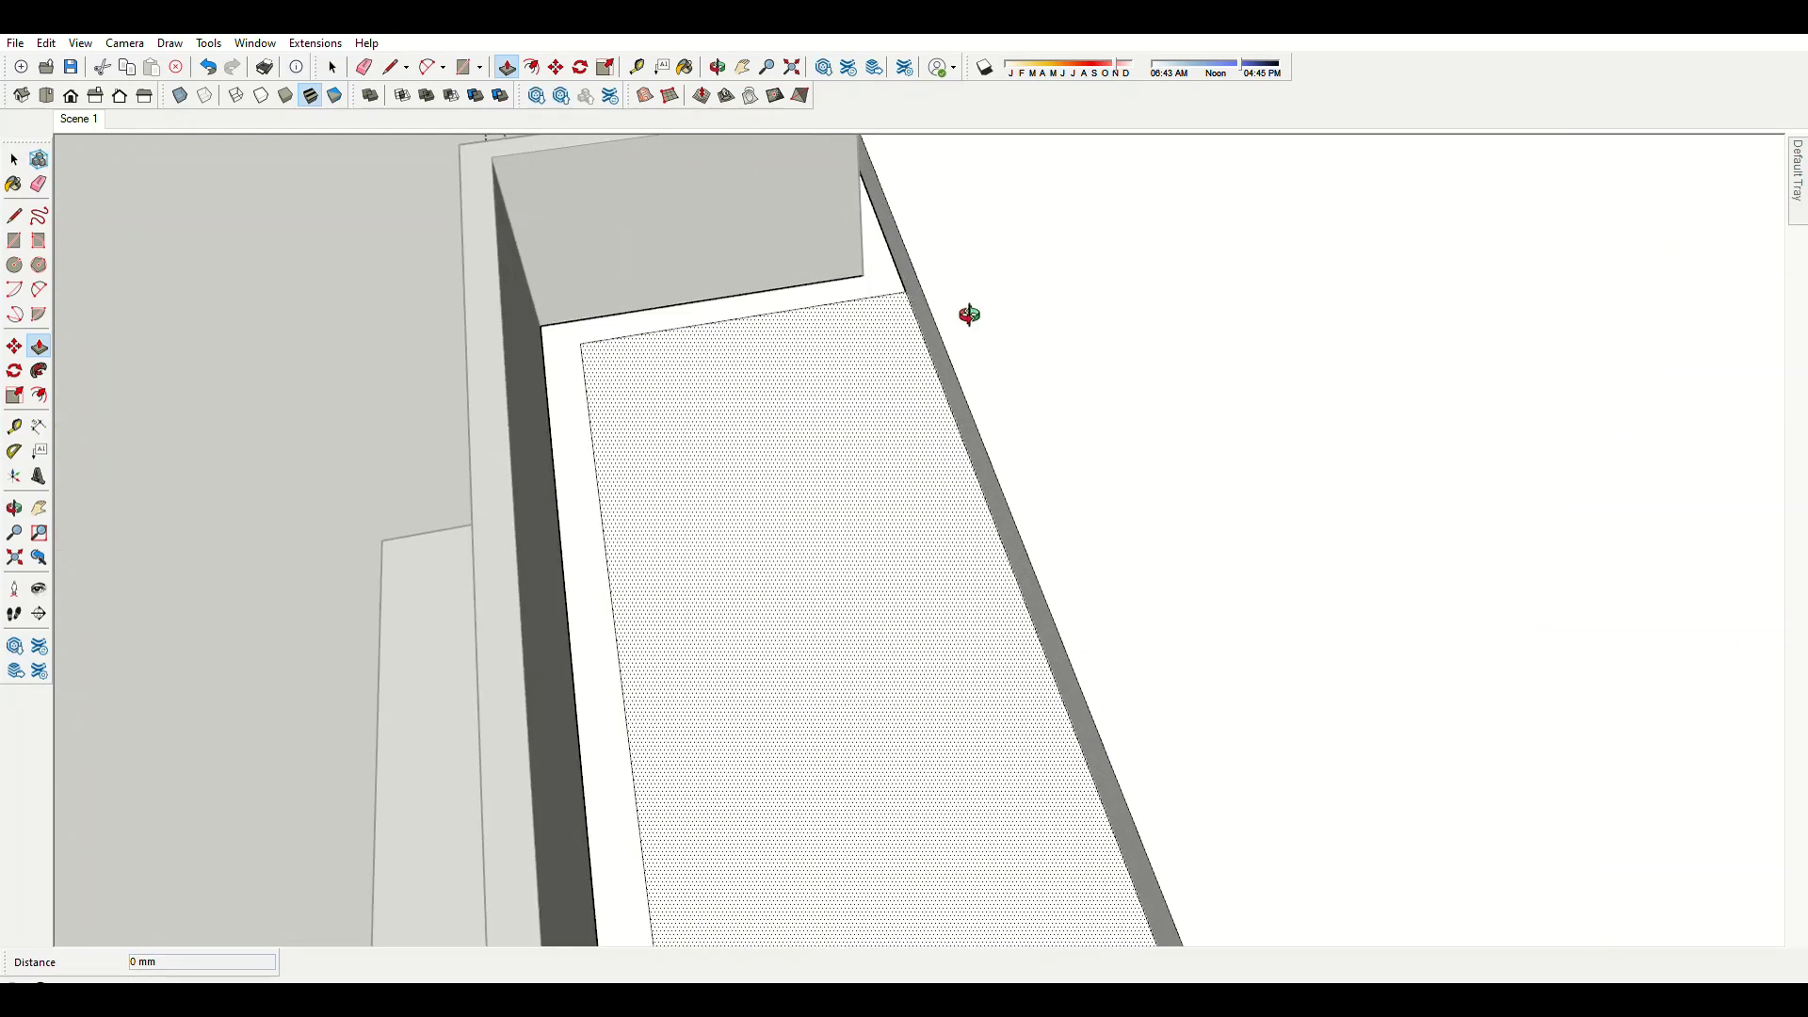
pyautogui.moveTo(968, 311)
pyautogui.mouseDown(button='middle')
pyautogui.moveTo(908, 291)
pyautogui.moveTo(1202, 432)
pyautogui.moveTo(1343, 234)
pyautogui.mouseUp(button='middle')
# Push the roof slab out a further 1800 mm across the side strip.
pyautogui.press('l')
pyautogui.scroll(-5, 941, 269)
pyautogui.scroll(5, 295, 258)
pyautogui.moveTo(295, 258); pyautogui.dragTo(913, 341, button='middle')
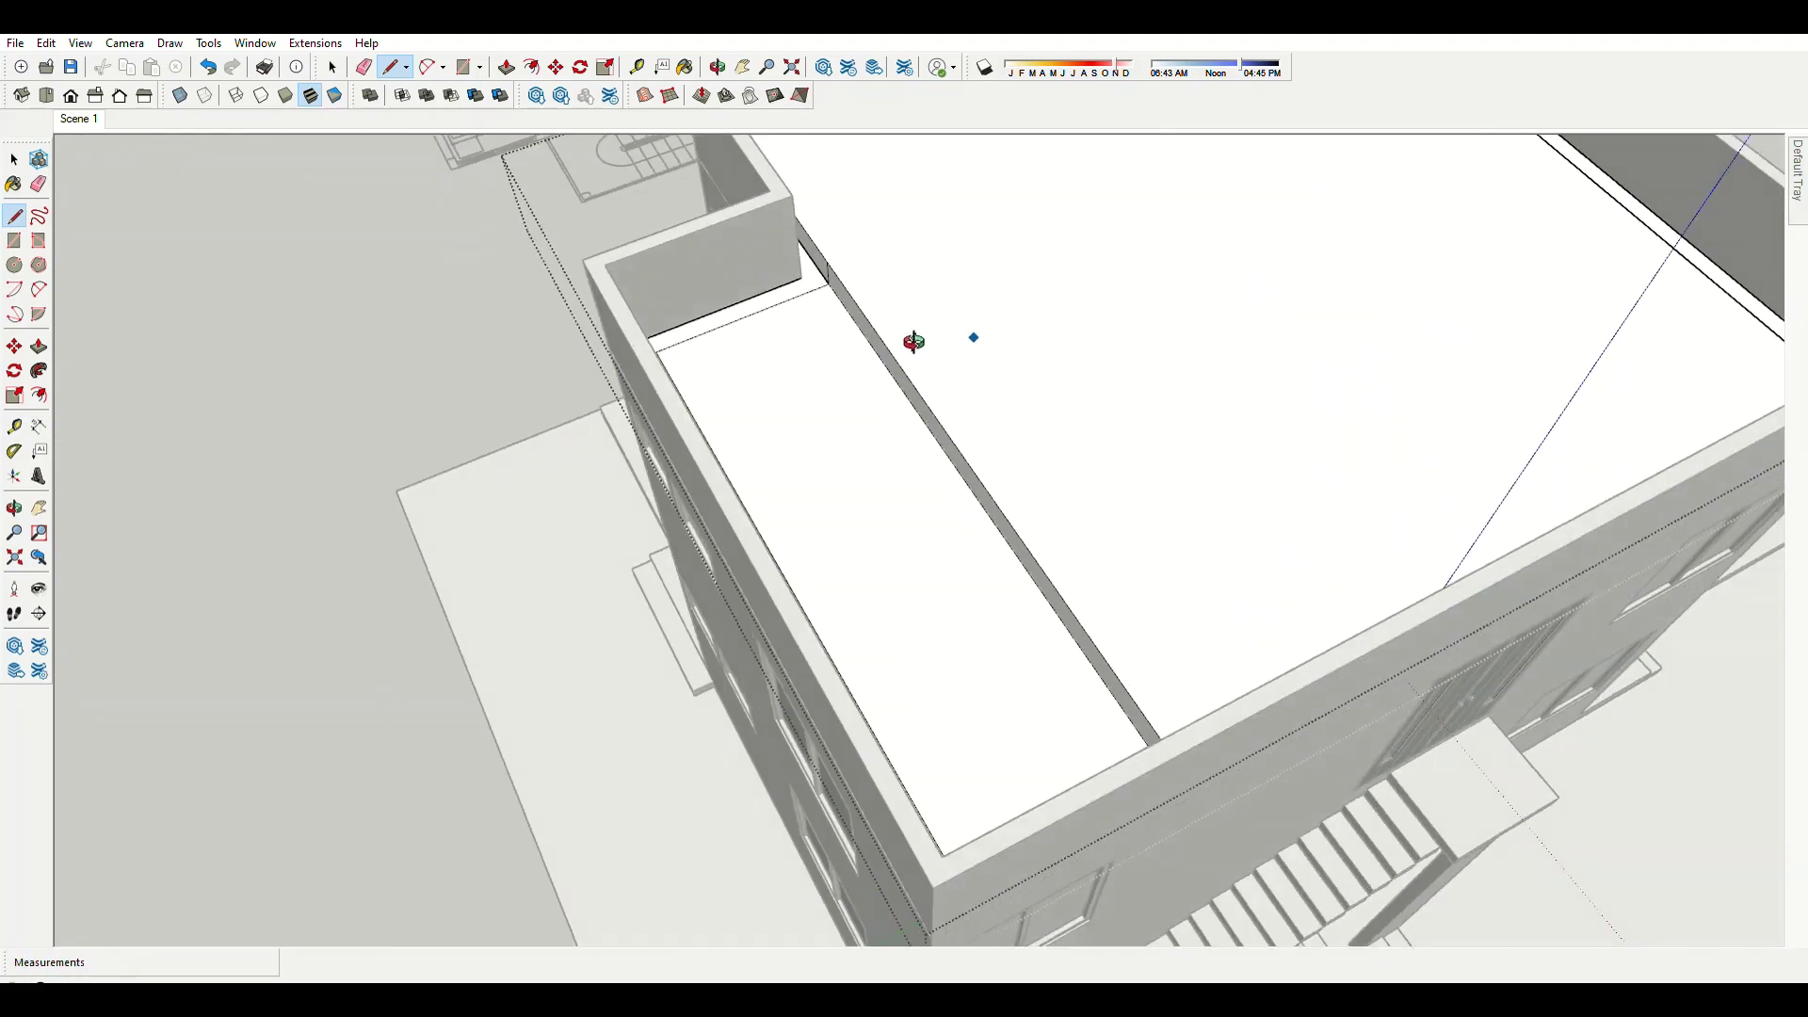
pyautogui.scroll(3, 913, 341)
pyautogui.press('p')
pyautogui.click(896, 376)
pyautogui.scroll(3, 548, 459)
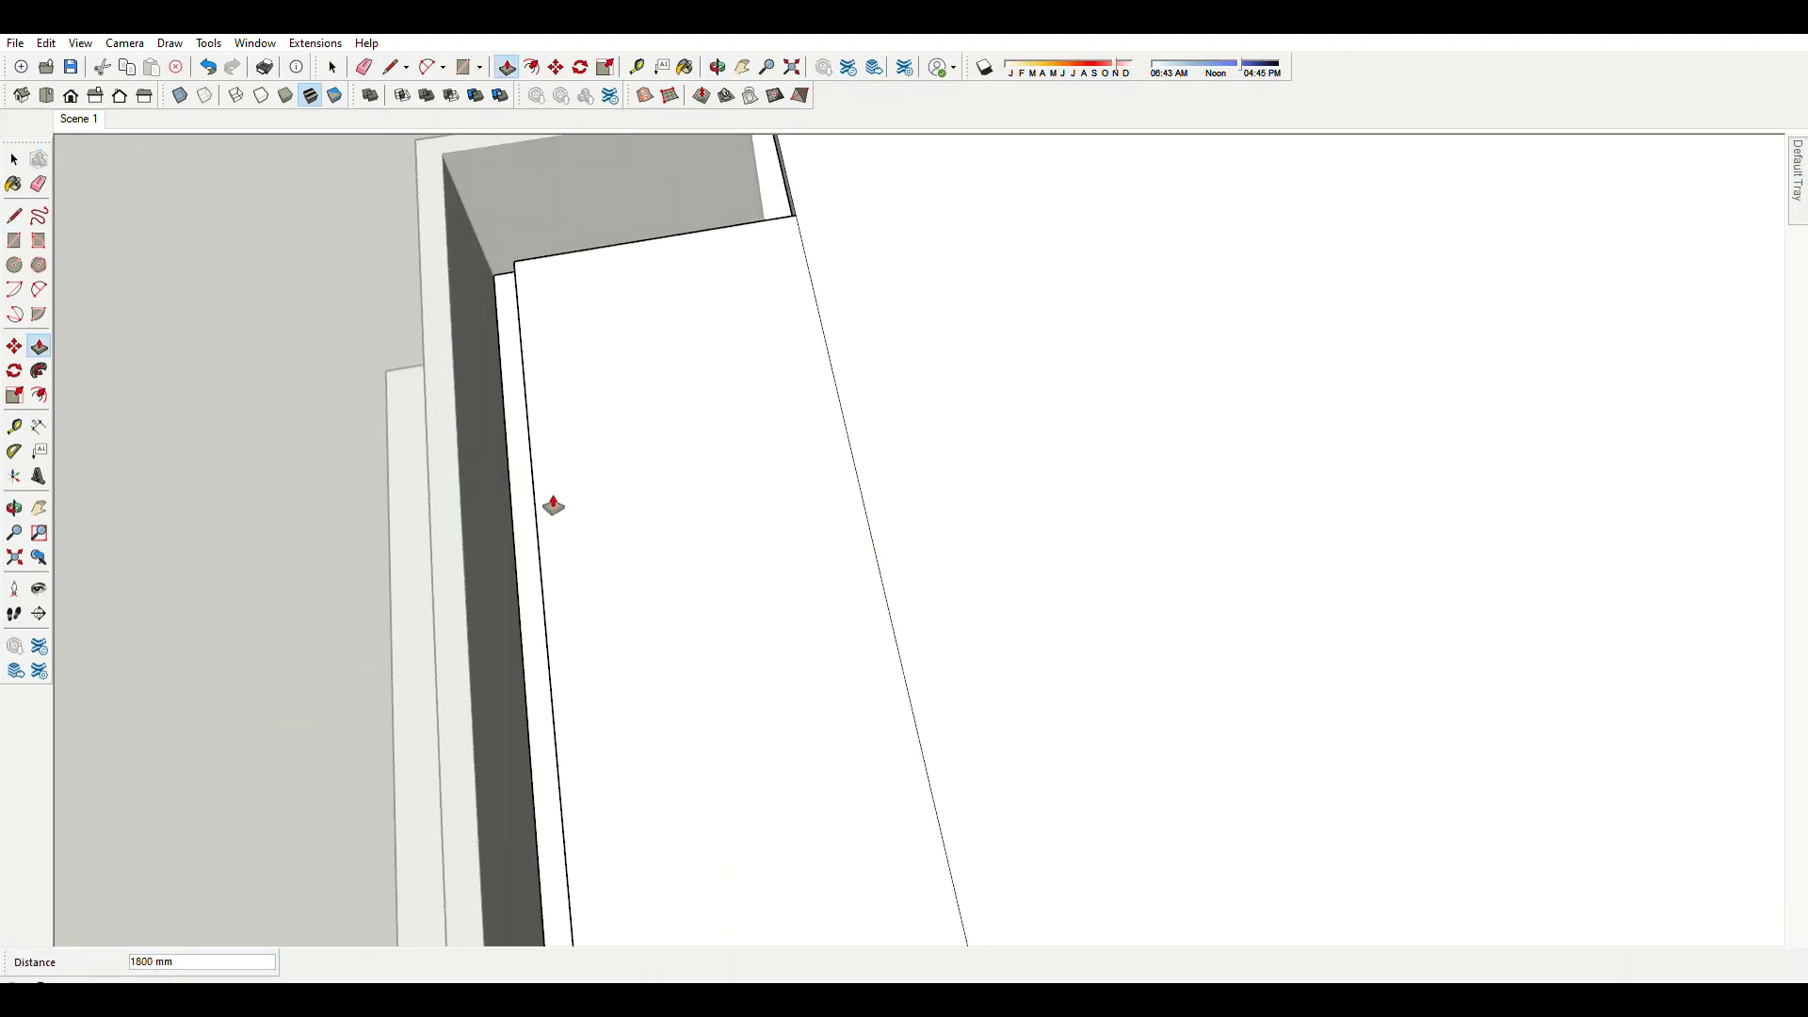
# Erase stray edges on the roof and view the whole building.
pyautogui.press('e')
pyautogui.scroll(-3, 791, 414)
pyautogui.scroll(-3, 848, 357)
pyautogui.scroll(-3, 1035, 363)
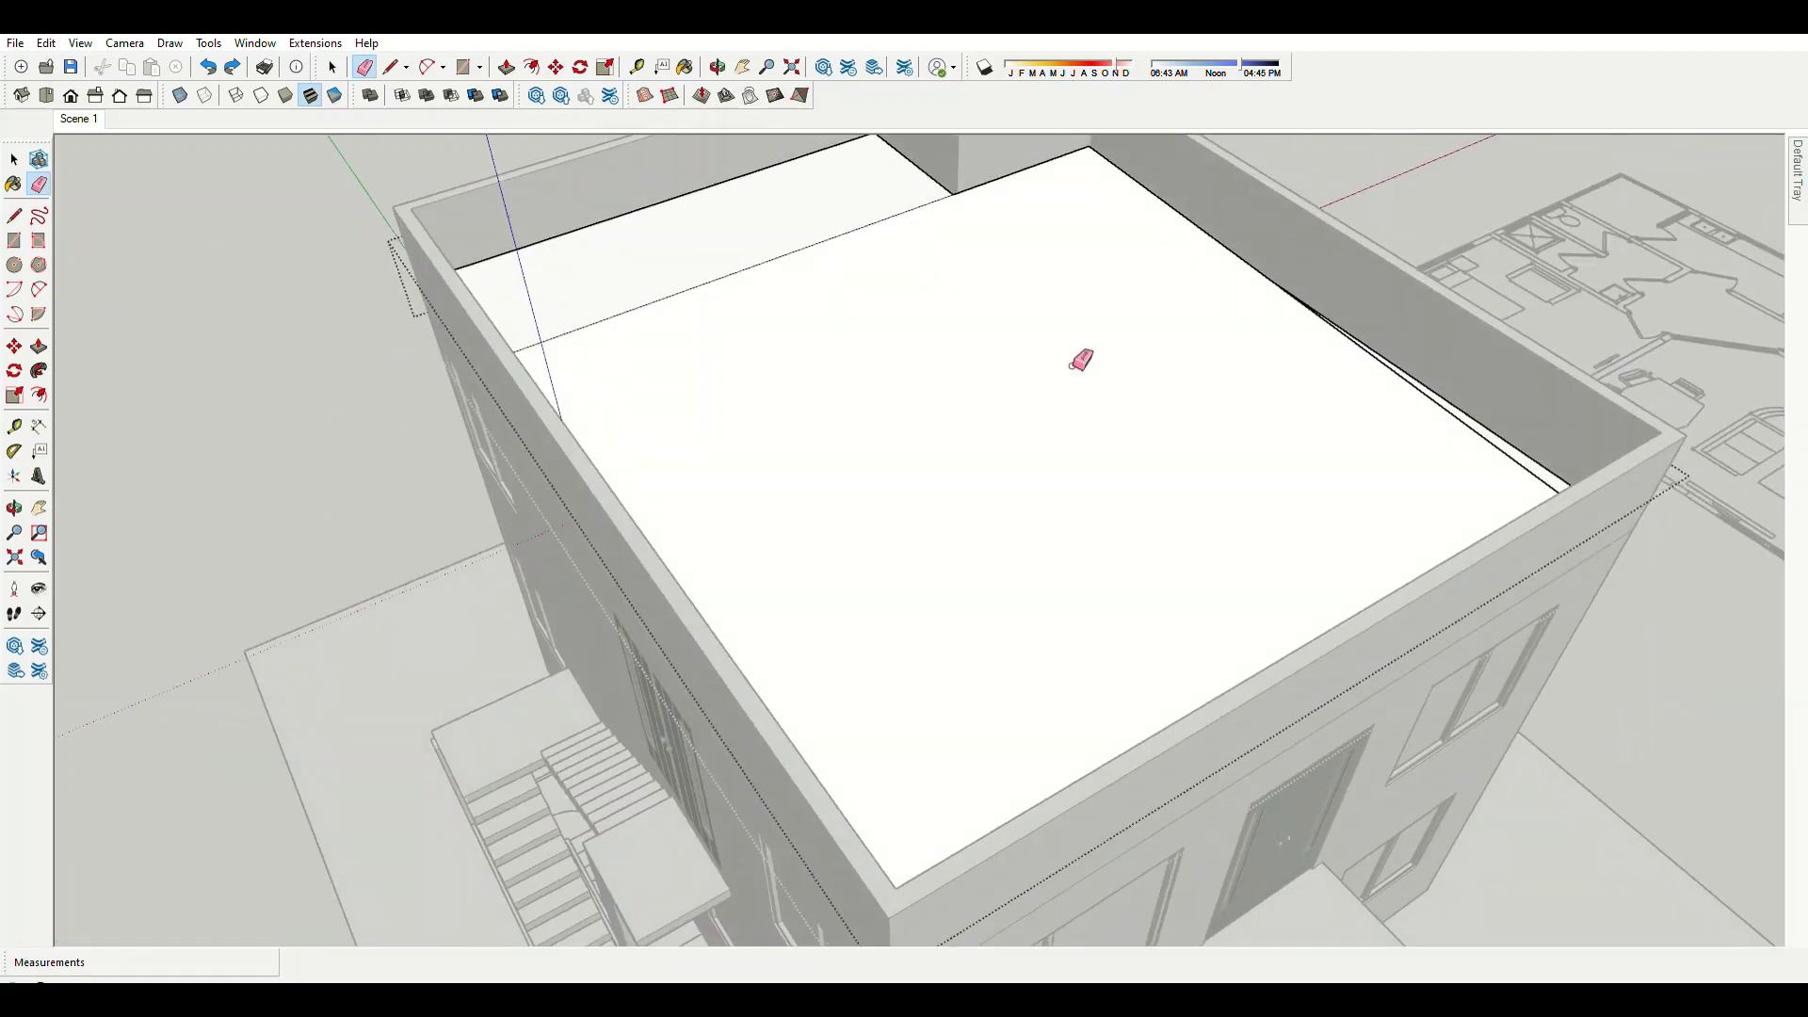
pyautogui.scroll(-3, 1073, 366)
pyautogui.moveTo(605, 384)
pyautogui.mouseDown(button='middle')
pyautogui.moveTo(997, 314)
pyautogui.moveTo(1057, 383)
pyautogui.mouseUp(button='middle')
# Draw a 150 × 150 mm square at the parapet wall corner.
pyautogui.press('space')
pyautogui.scroll(2, 1104, 273)
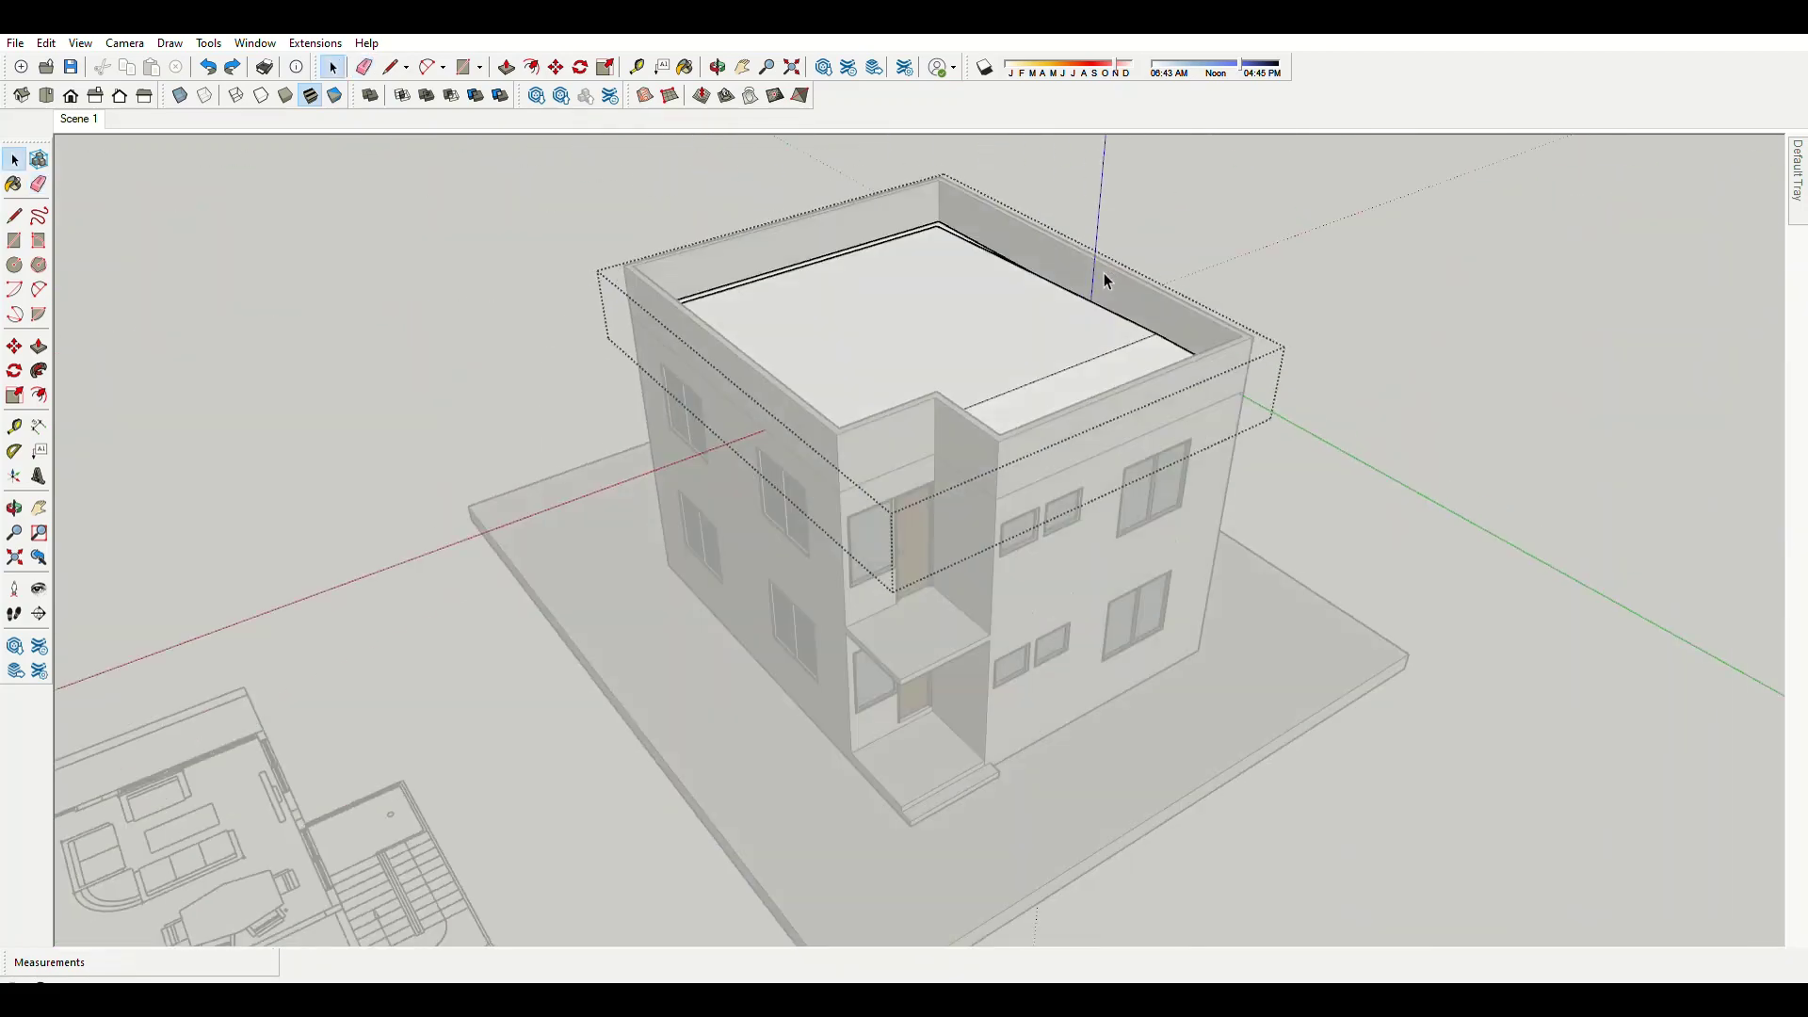
pyautogui.scroll(-3, 1103, 273)
pyautogui.moveTo(940, 375)
pyautogui.mouseDown(button='middle')
pyautogui.moveTo(921, 460)
pyautogui.moveTo(988, 322)
pyautogui.mouseUp(button='middle')
pyautogui.scroll(3, 1070, 383)
pyautogui.scroll(3, 975, 385)
pyautogui.scroll(2, 942, 388)
pyautogui.click(928, 391)
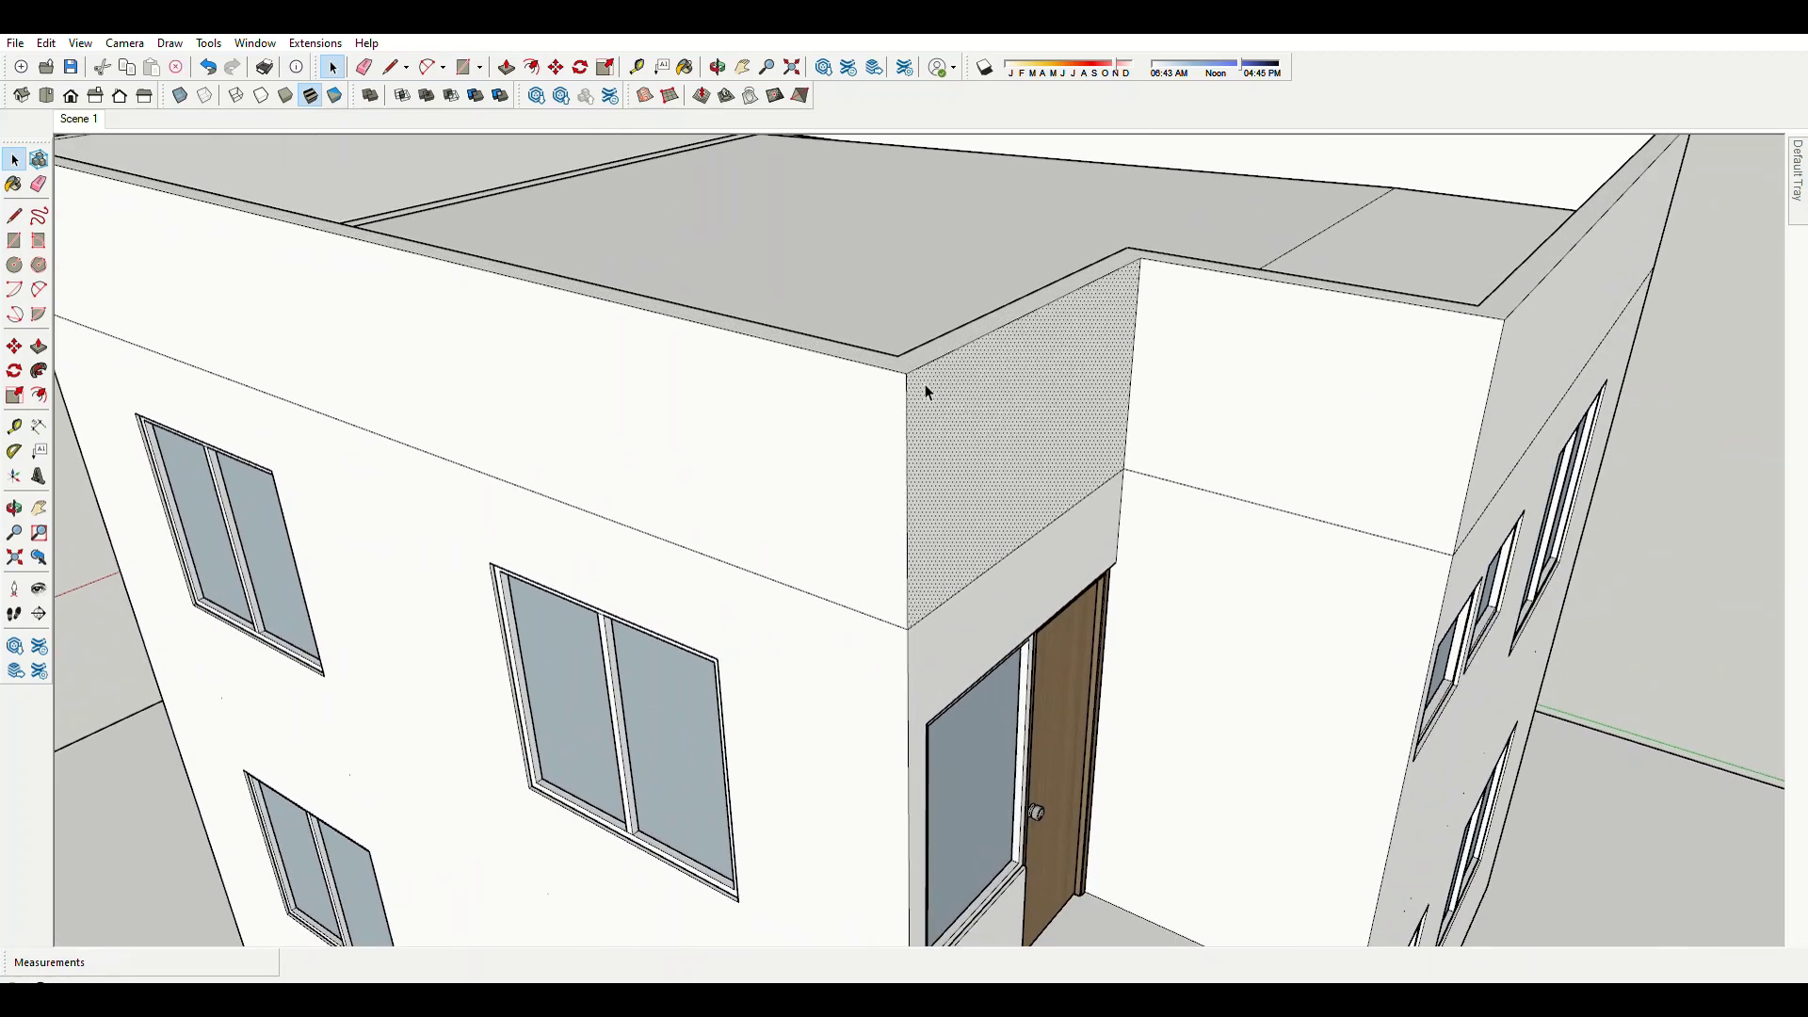
pyautogui.scroll(2, 927, 391)
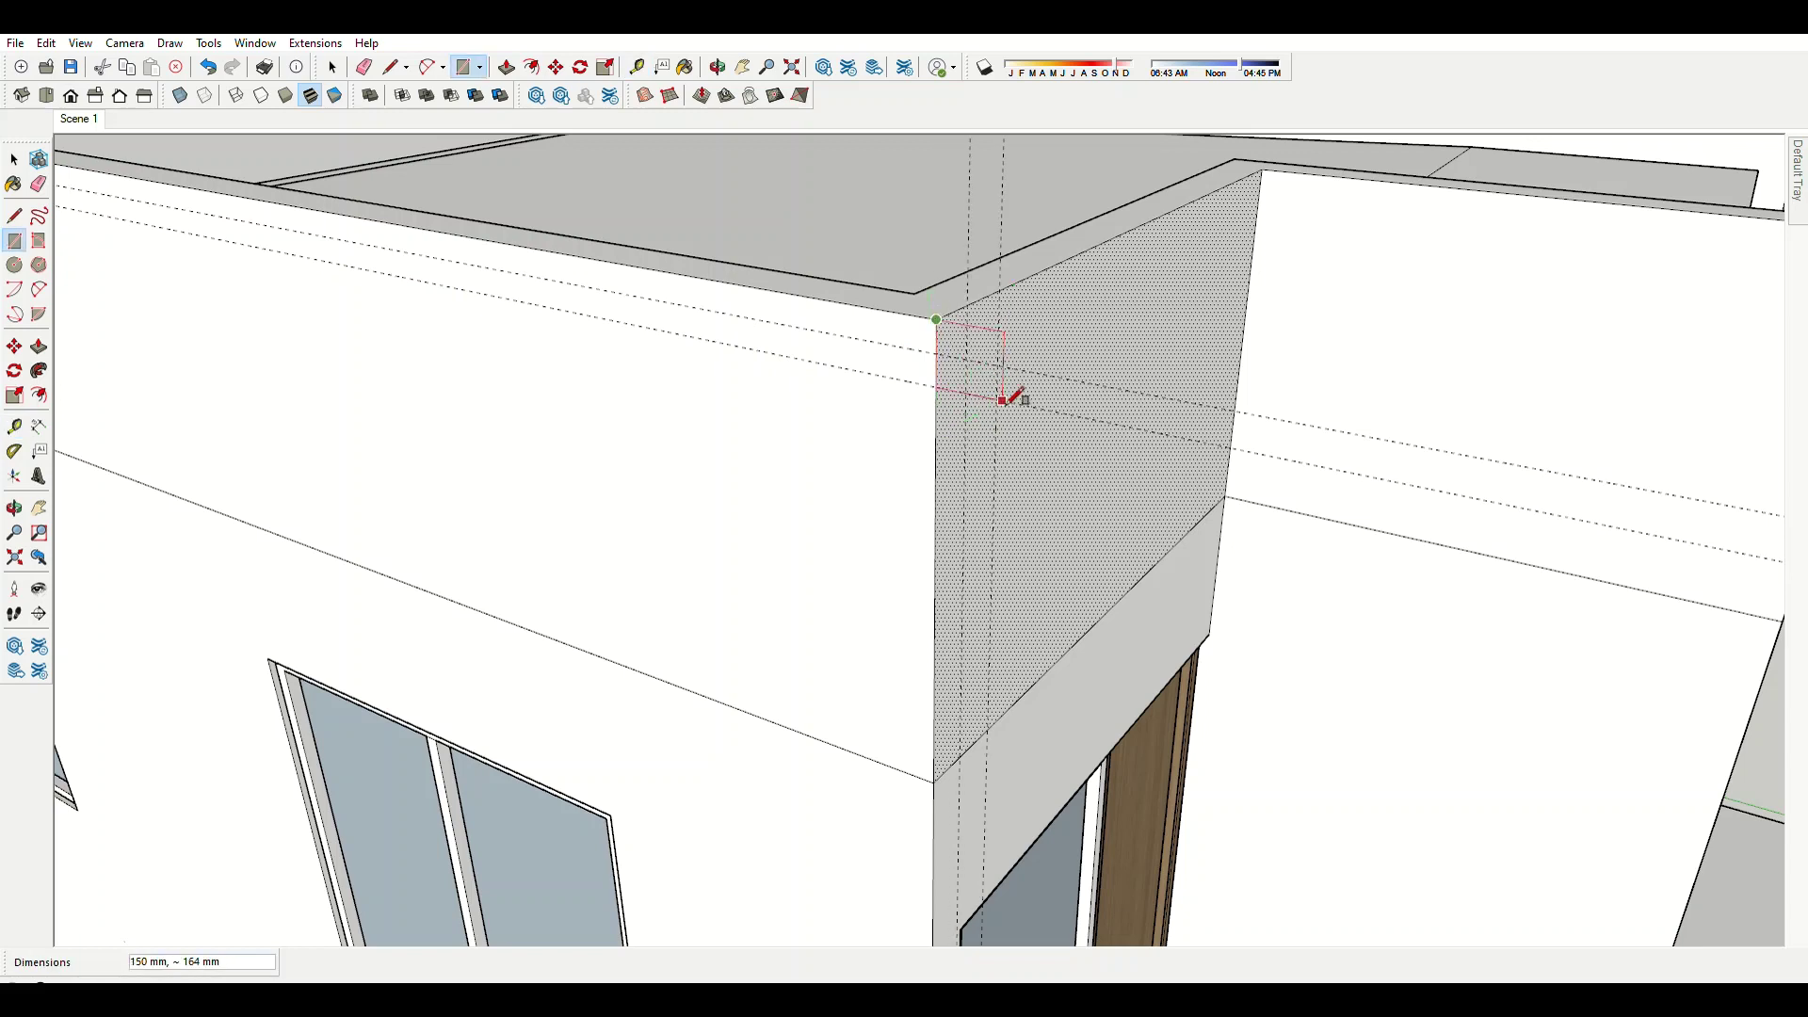
pyautogui.press('Escape')
pyautogui.scroll(1, 998, 395)
pyautogui.click(904, 282)
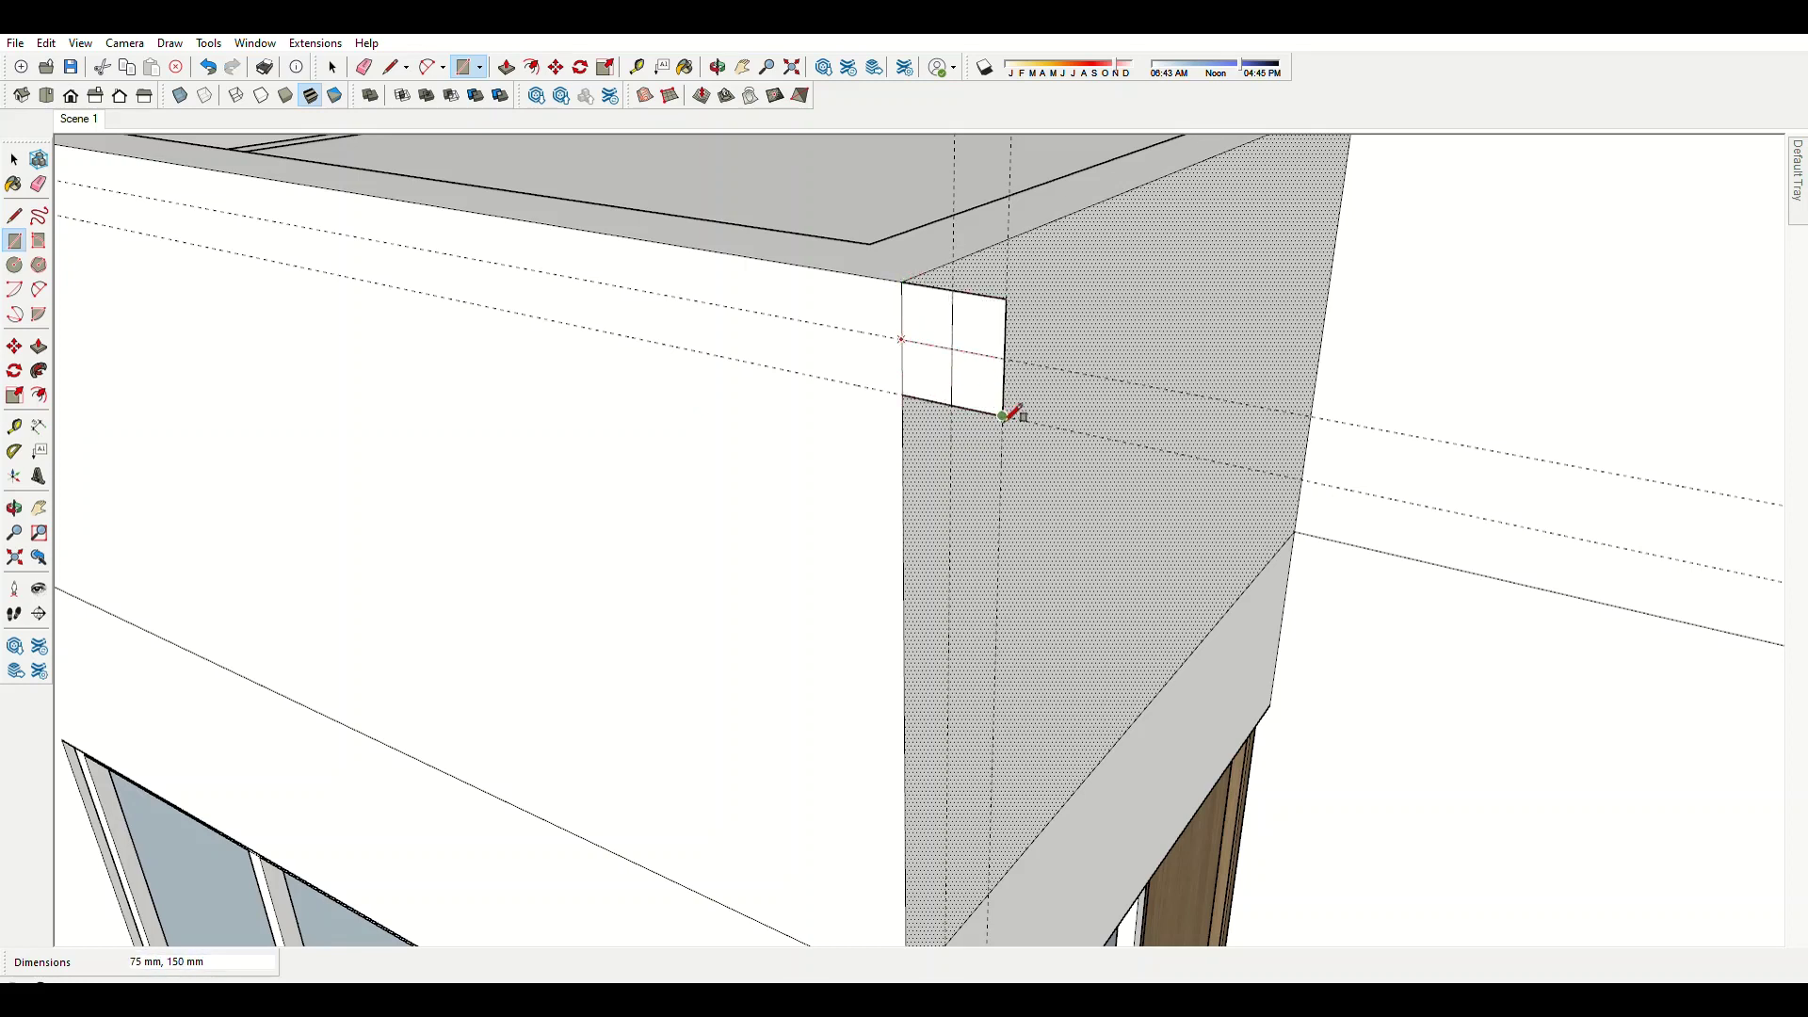
# Erase extra edges and paint the top trim and stepped profile 0135_DarkGray.
pyautogui.press('e')
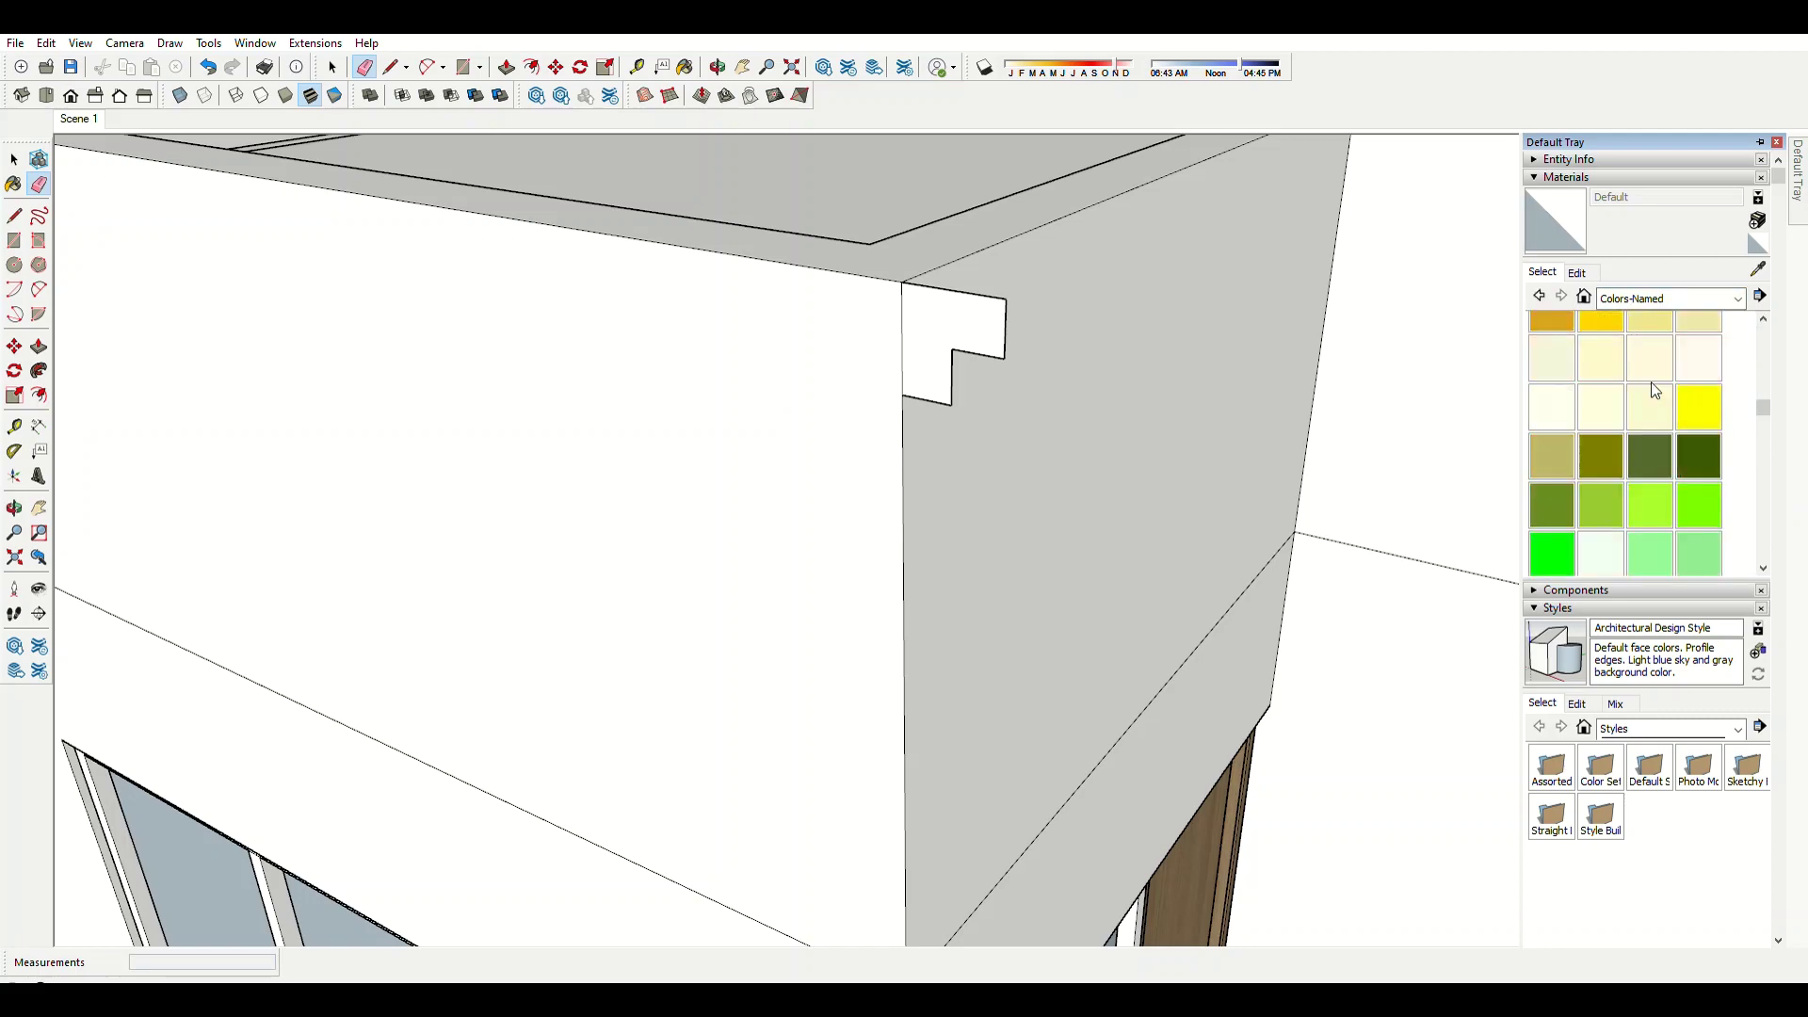
pyautogui.scroll(-5, 1651, 382)
pyautogui.click(1648, 482)
pyautogui.click(972, 235)
pyautogui.click(933, 285)
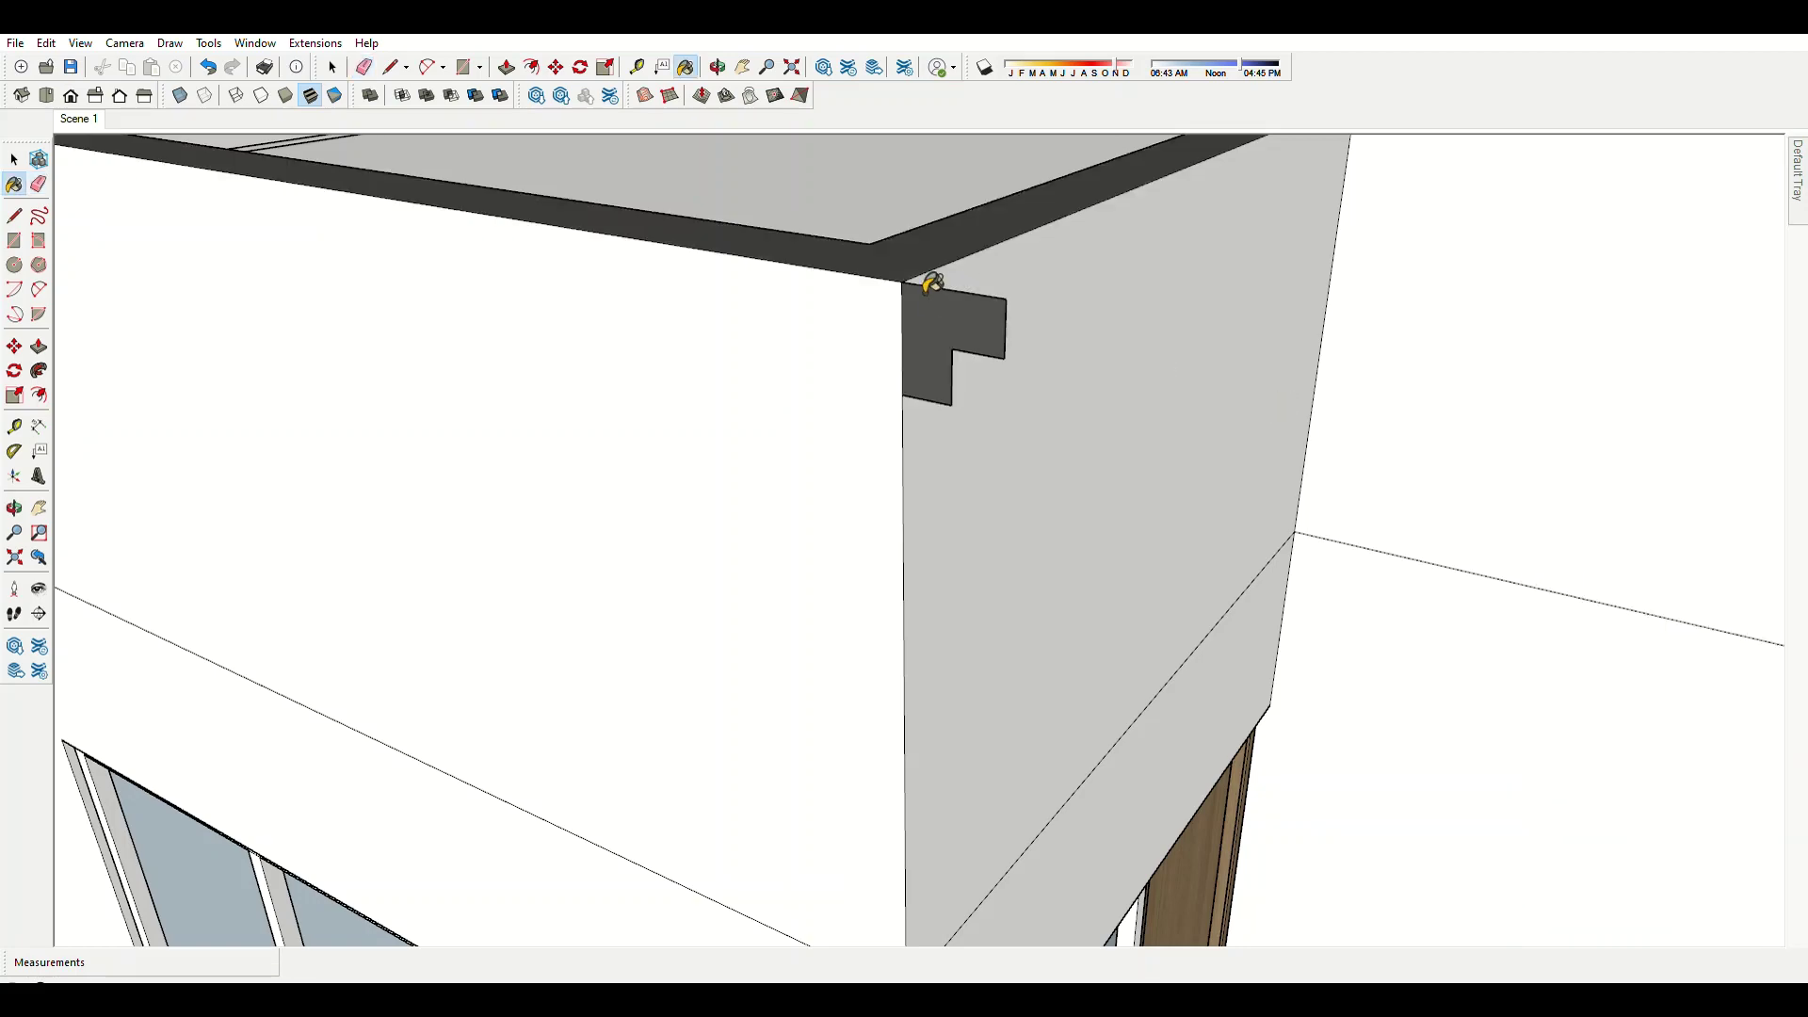
pyautogui.scroll(-2, 934, 316)
pyautogui.scroll(-2, 934, 317)
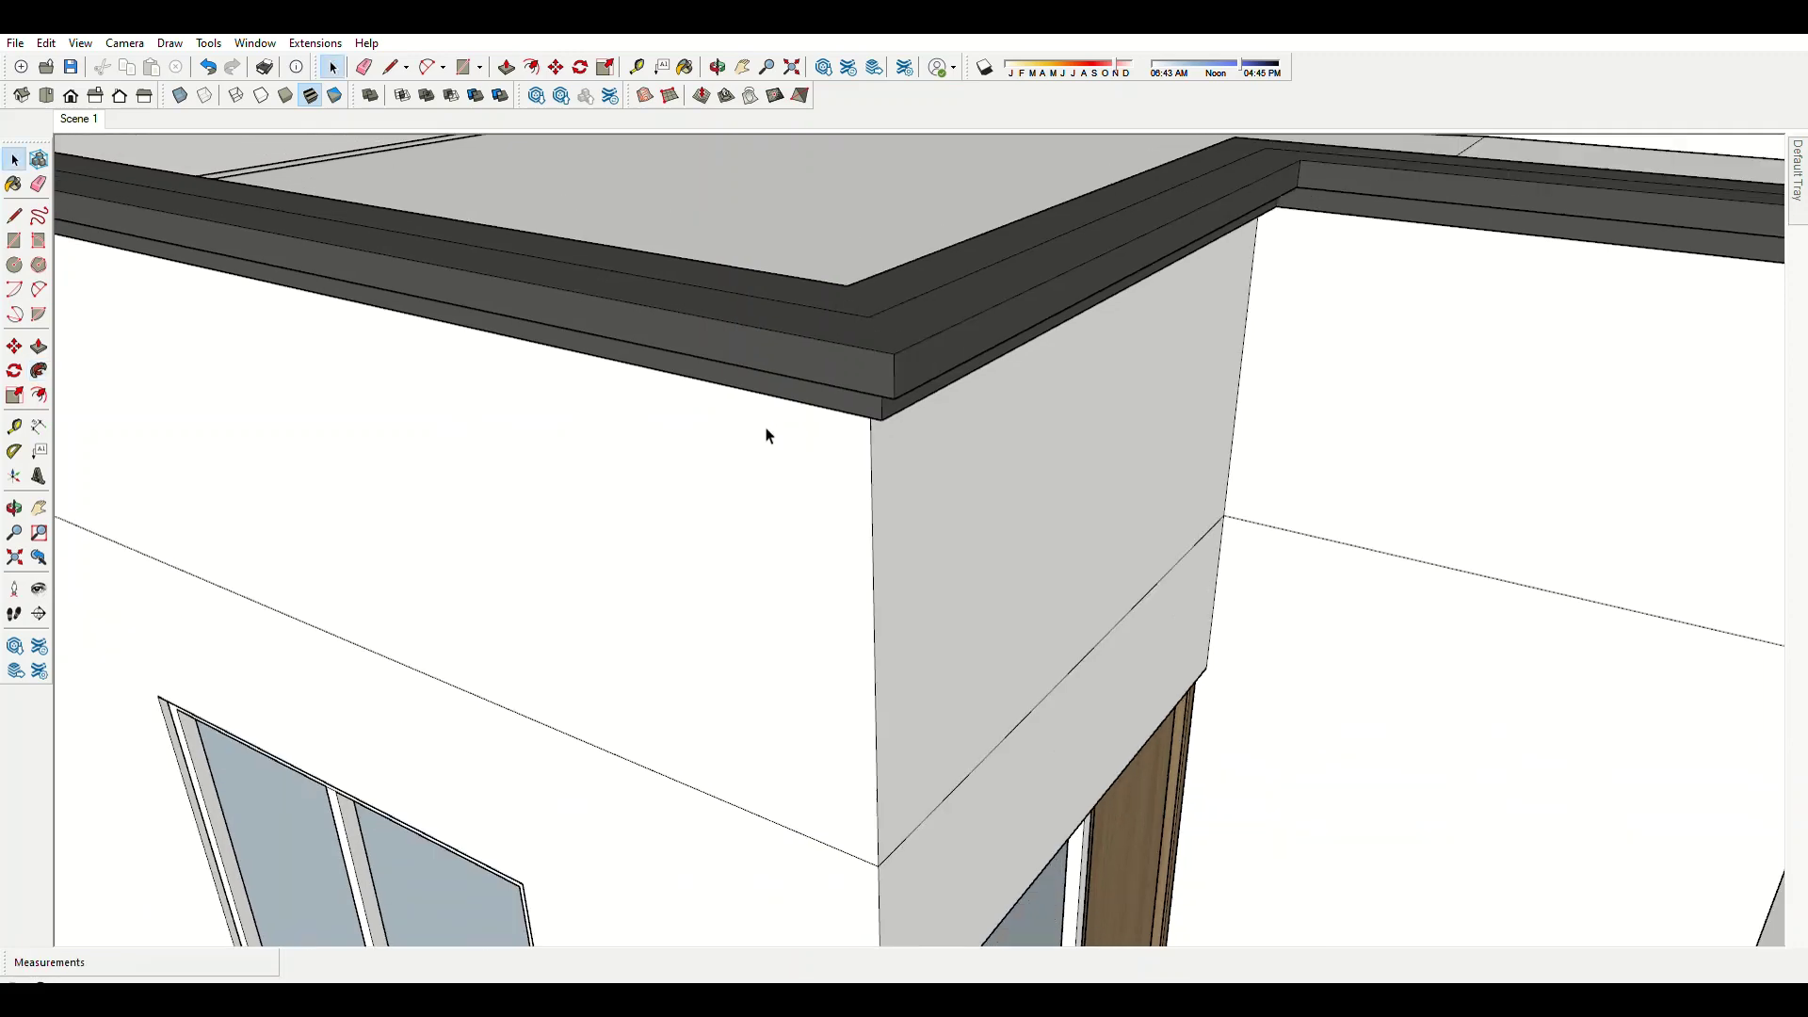
pyautogui.scroll(-3, 768, 432)
pyautogui.scroll(-3, 703, 417)
pyautogui.moveTo(704, 417); pyautogui.dragTo(779, 476, button='middle')
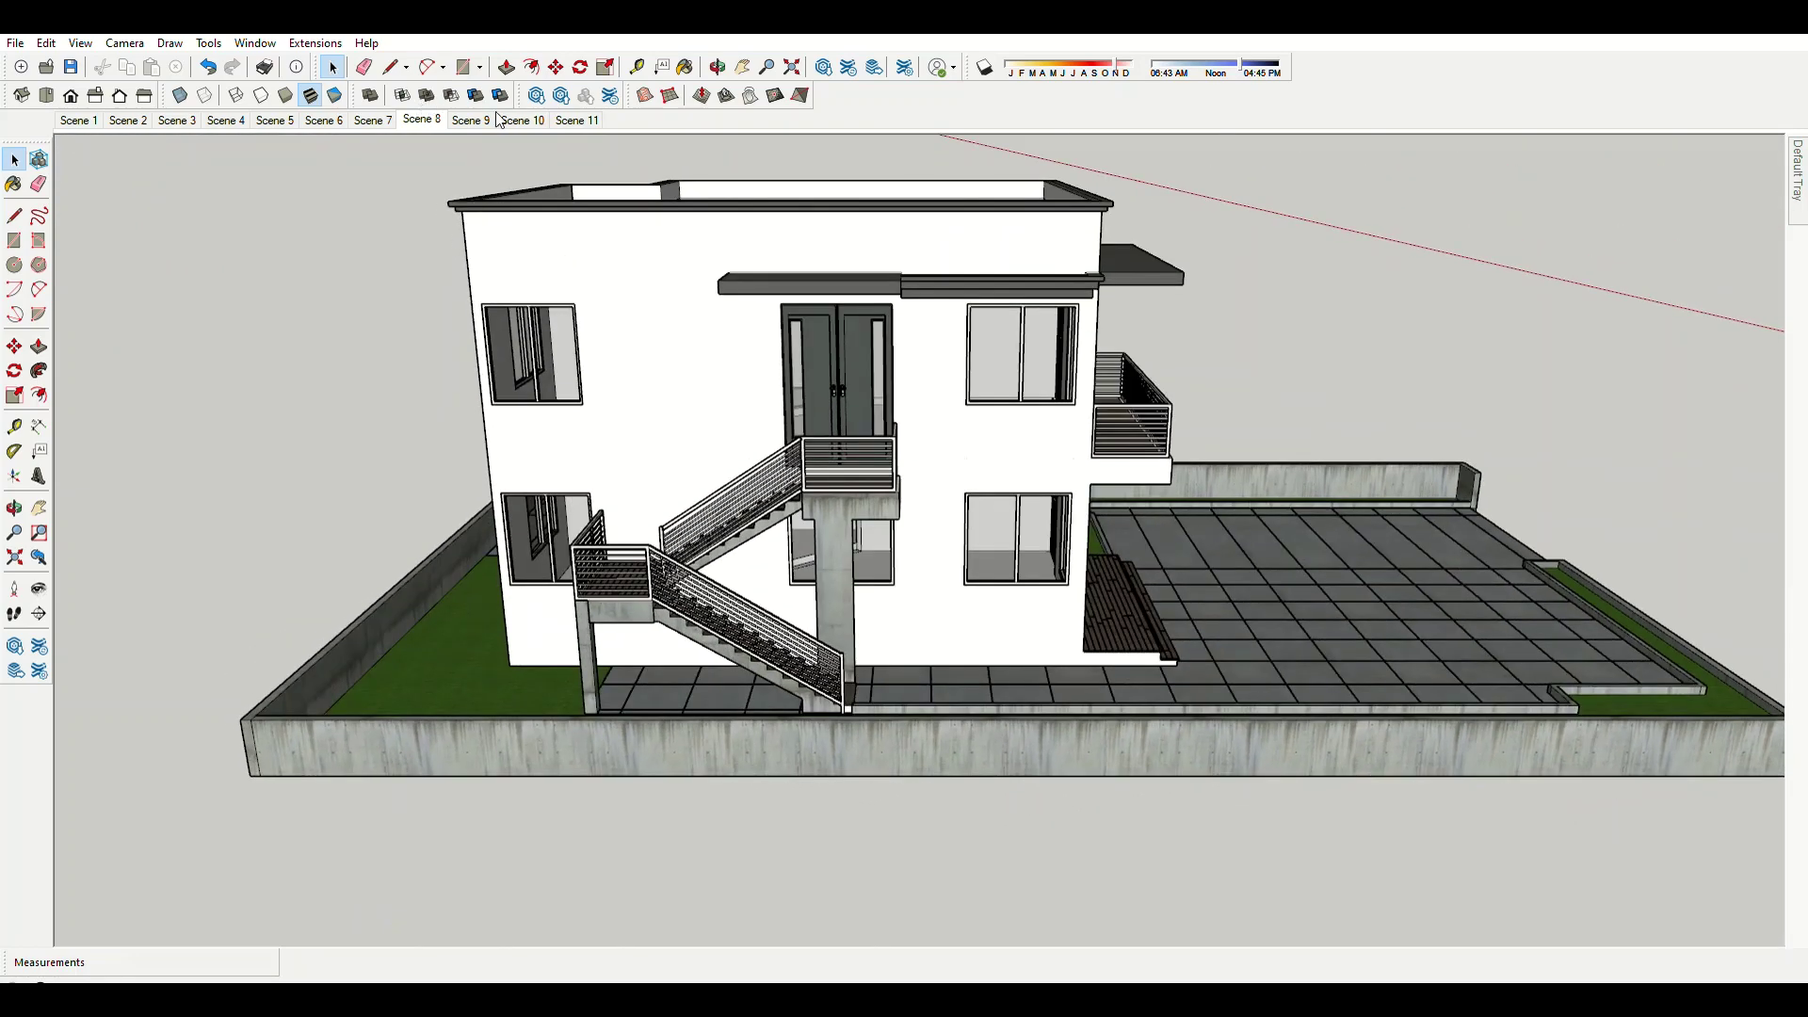
# Switch to the Scene 9 camera view of the finished house.
pyautogui.click(482, 116)
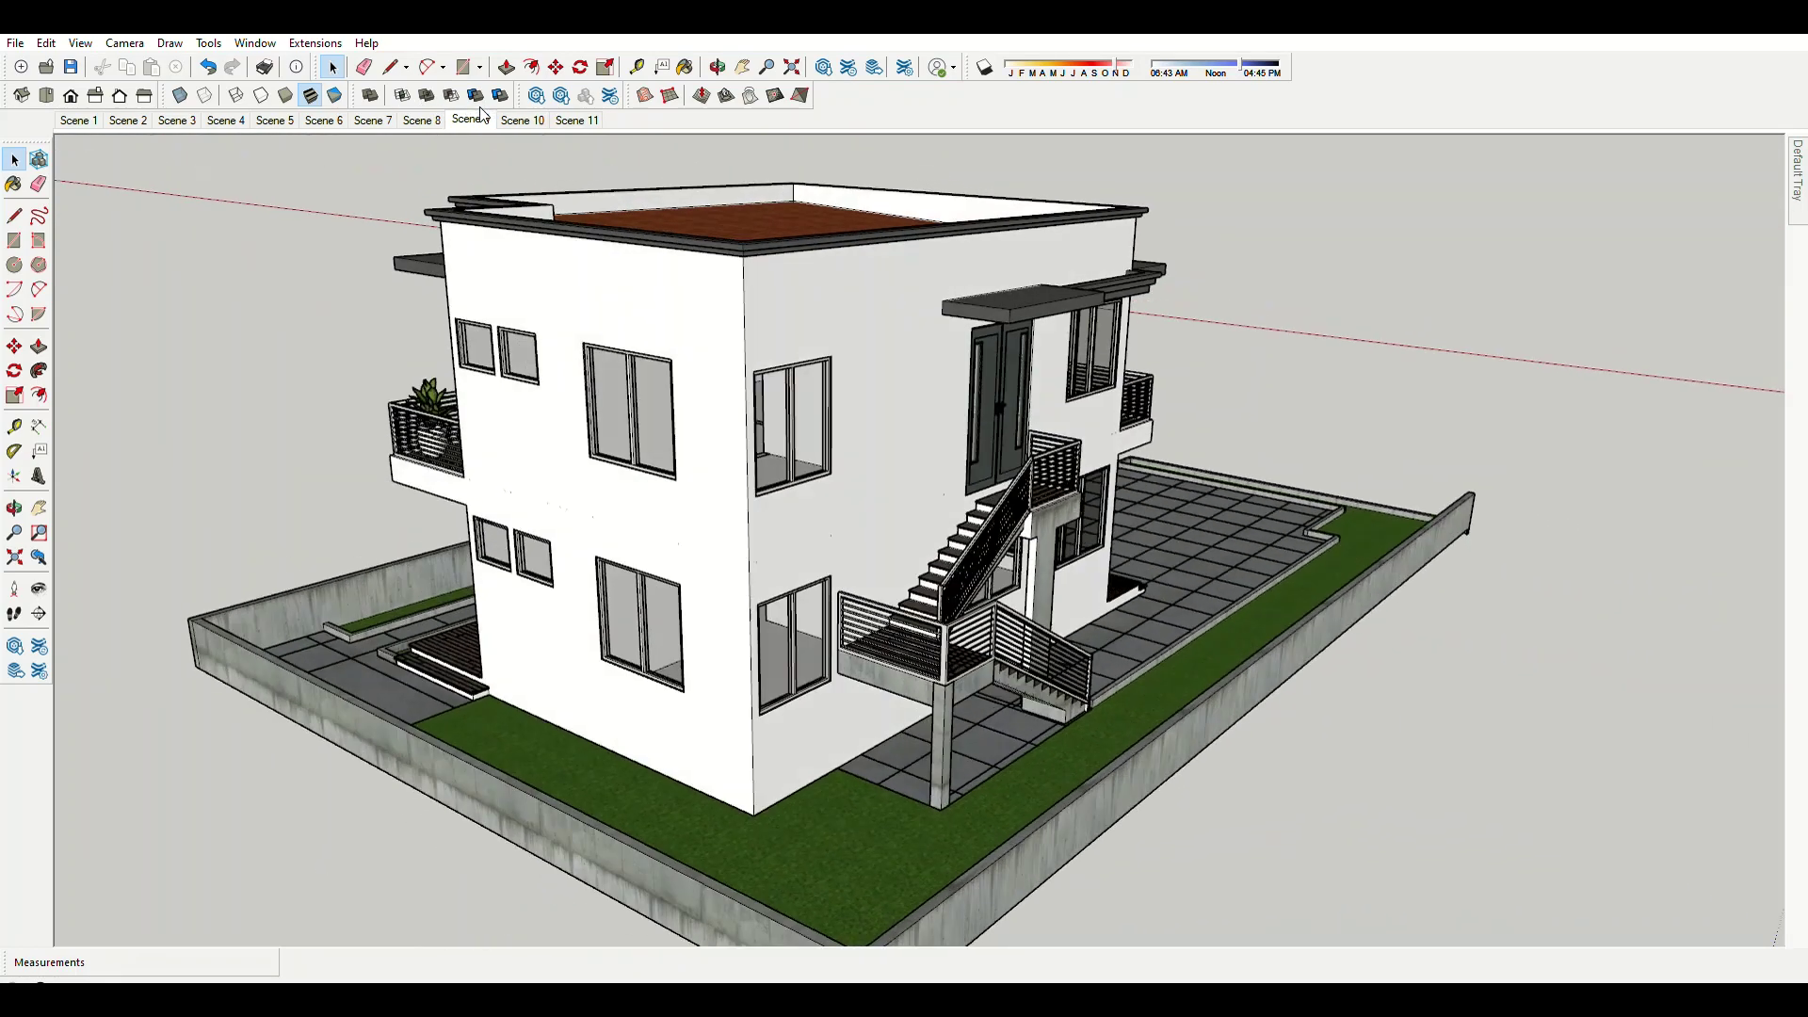